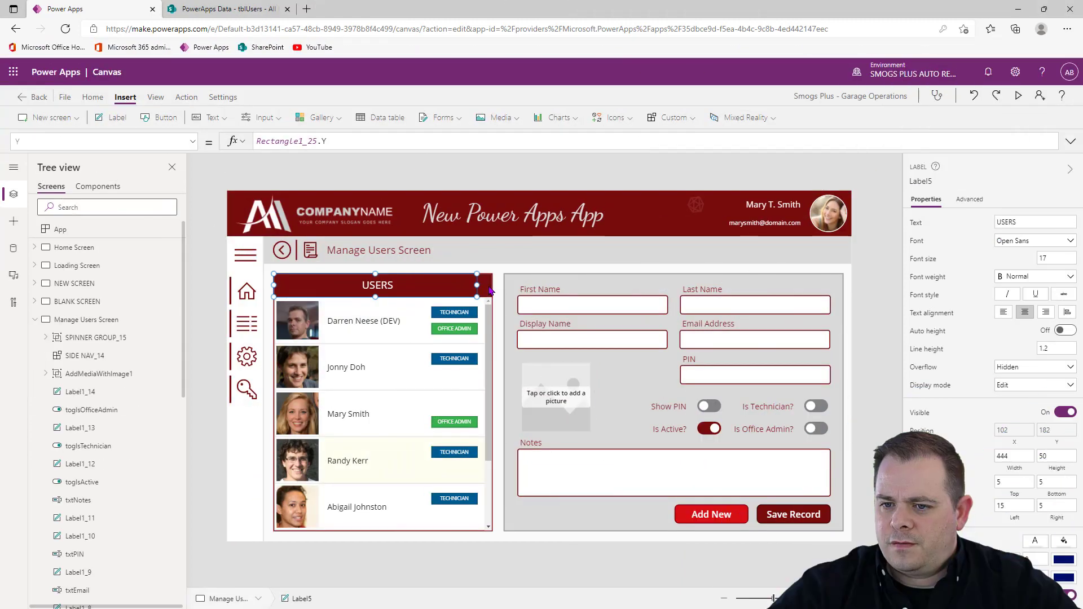
# Step: Copy Label5, Rectangle1_25 and galUserList, then go to the empty Home Screen
pyautogui.keyDown('ctrl'); pyautogui.click(128, 425); pyautogui.keyUp('ctrl')
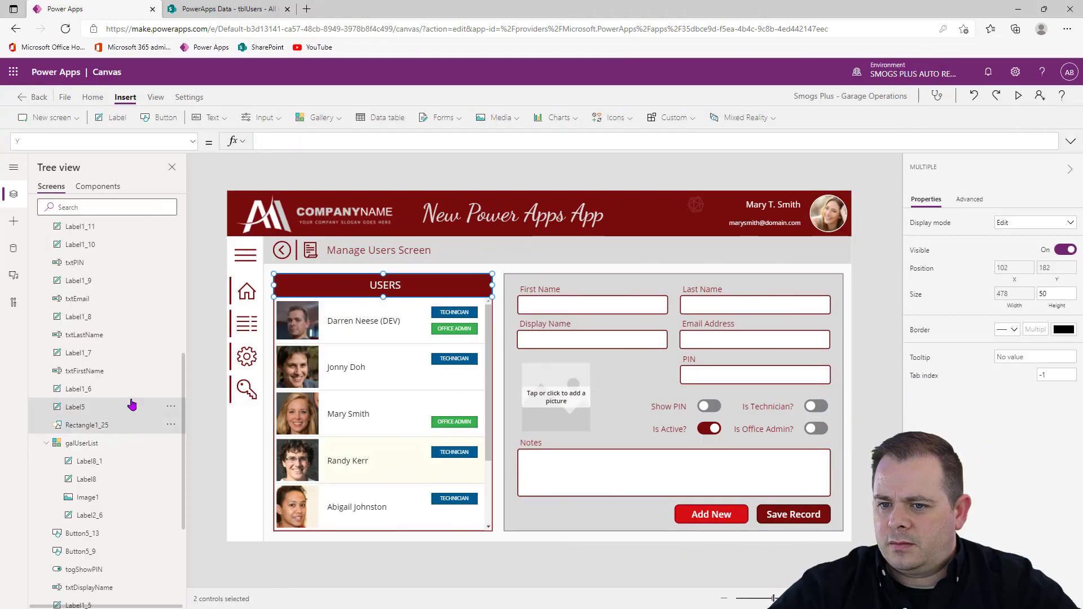
pyautogui.keyDown('ctrl'); pyautogui.click(133, 444); pyautogui.keyUp('ctrl')
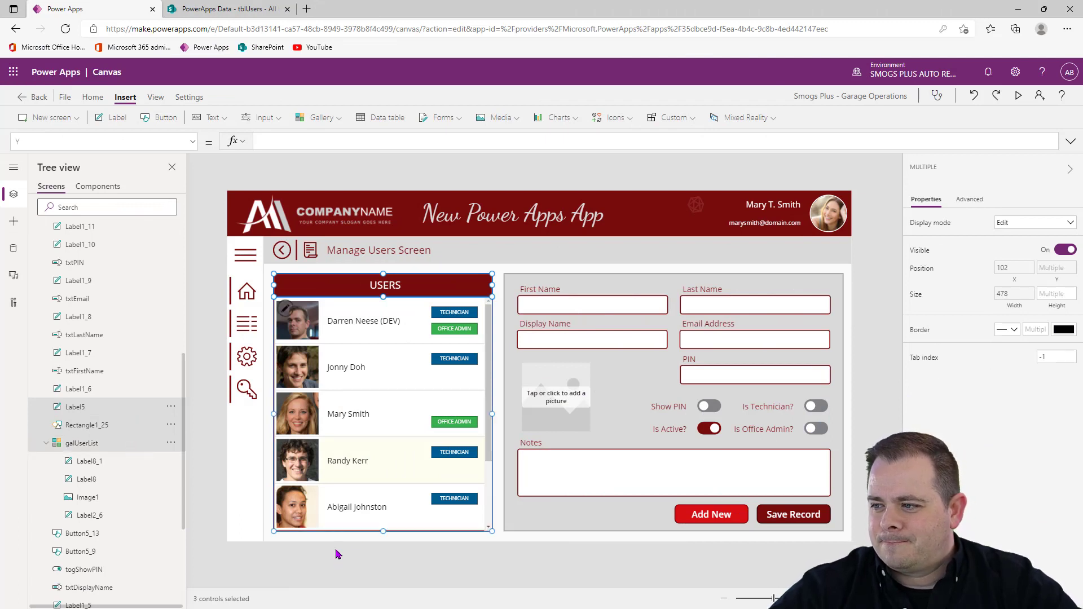
pyautogui.rightClick(123, 418)
pyautogui.click(166, 449)
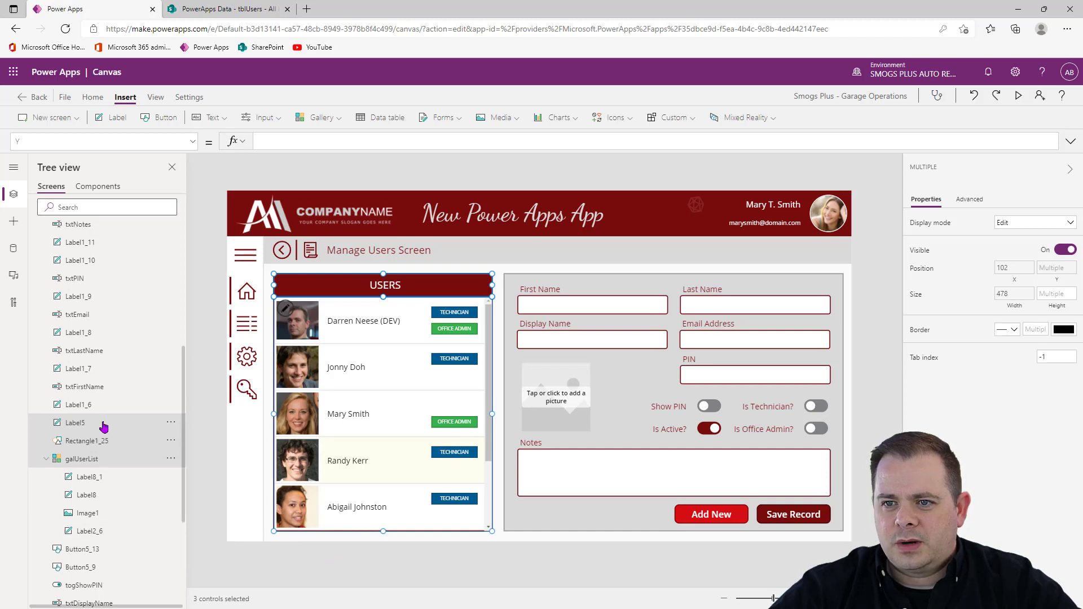
pyautogui.scroll(5, 102, 425)
pyautogui.click(161, 251)
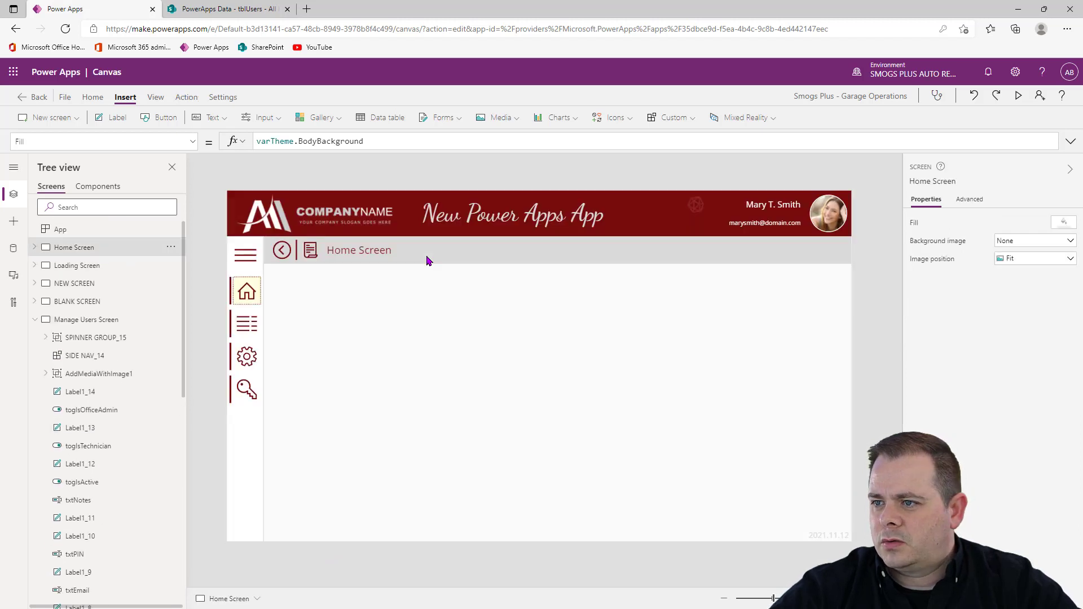
# Step: Paste the header and gallery onto Home Screen and rename the header TECHNICIANS
pyautogui.hotkey('ctrl', 'v')
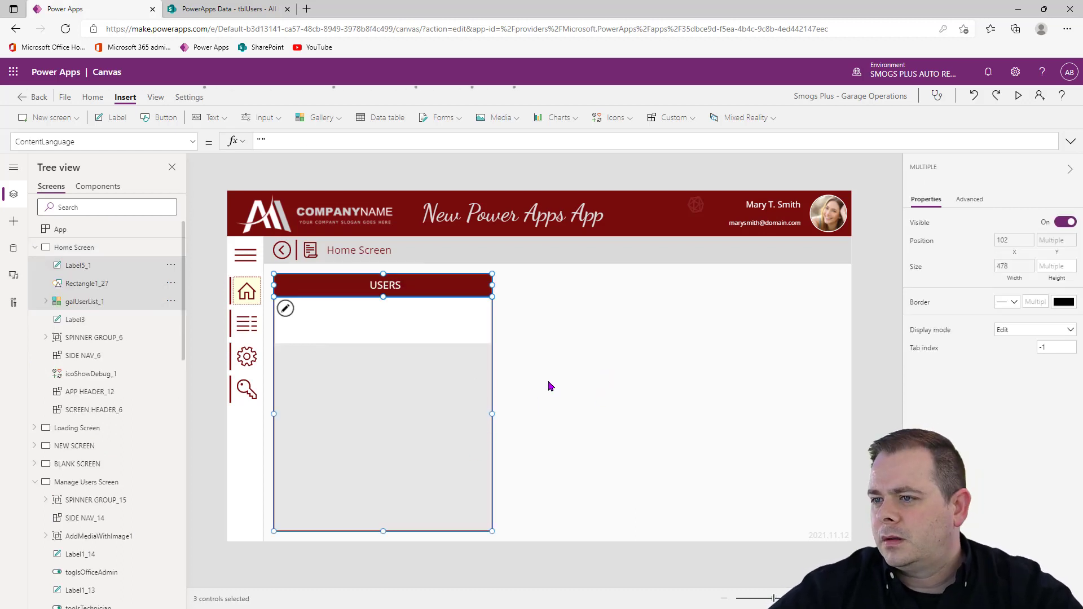
pyautogui.click(667, 355)
pyautogui.click(411, 292)
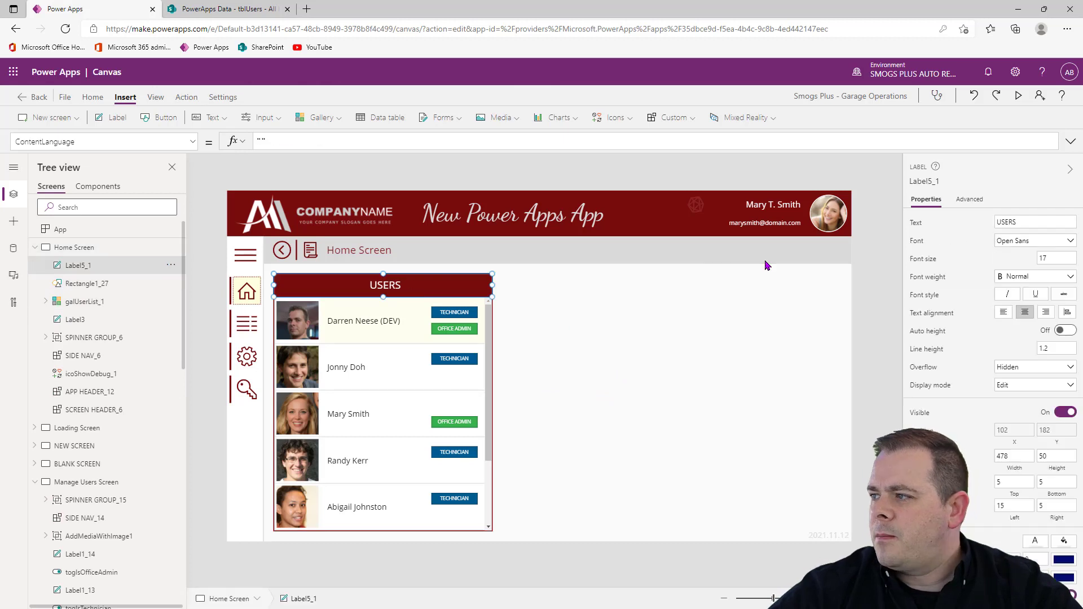
pyautogui.click(1027, 222)
pyautogui.write('TEC')
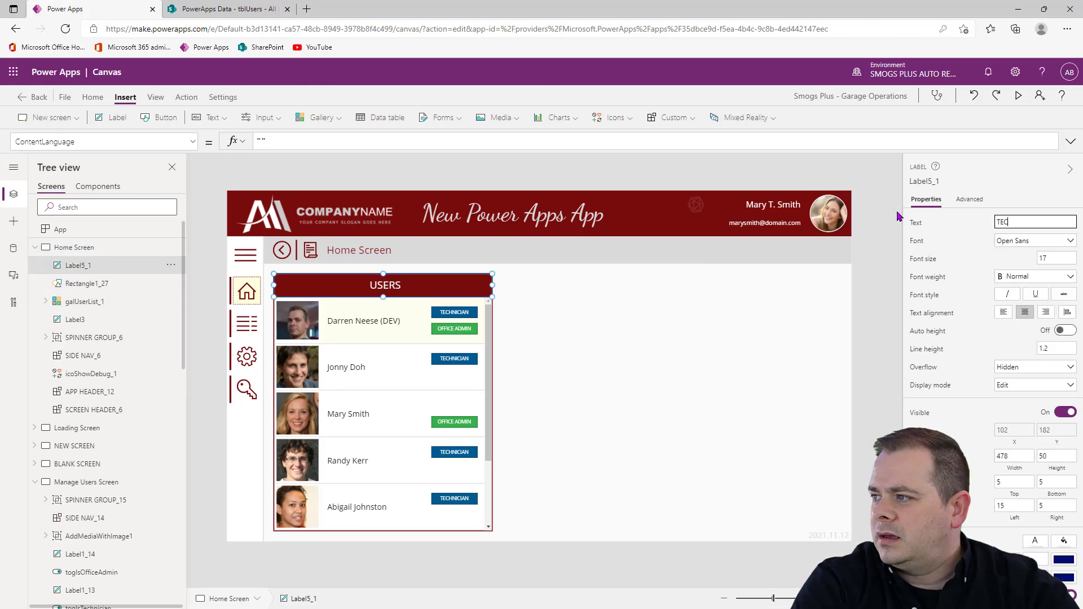
pyautogui.write('HNI')
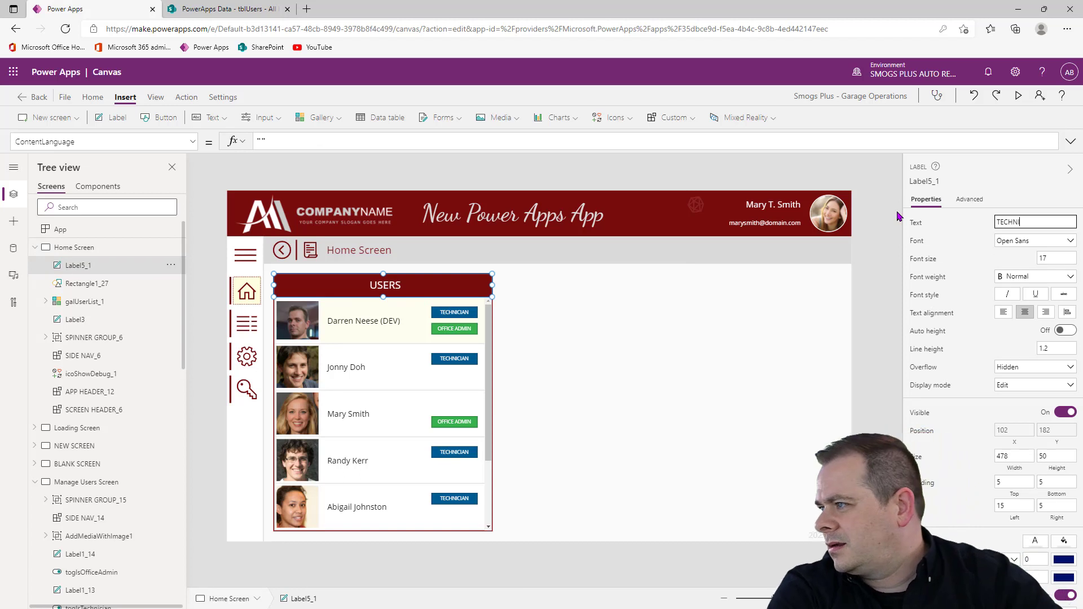
pyautogui.write('CIANS')
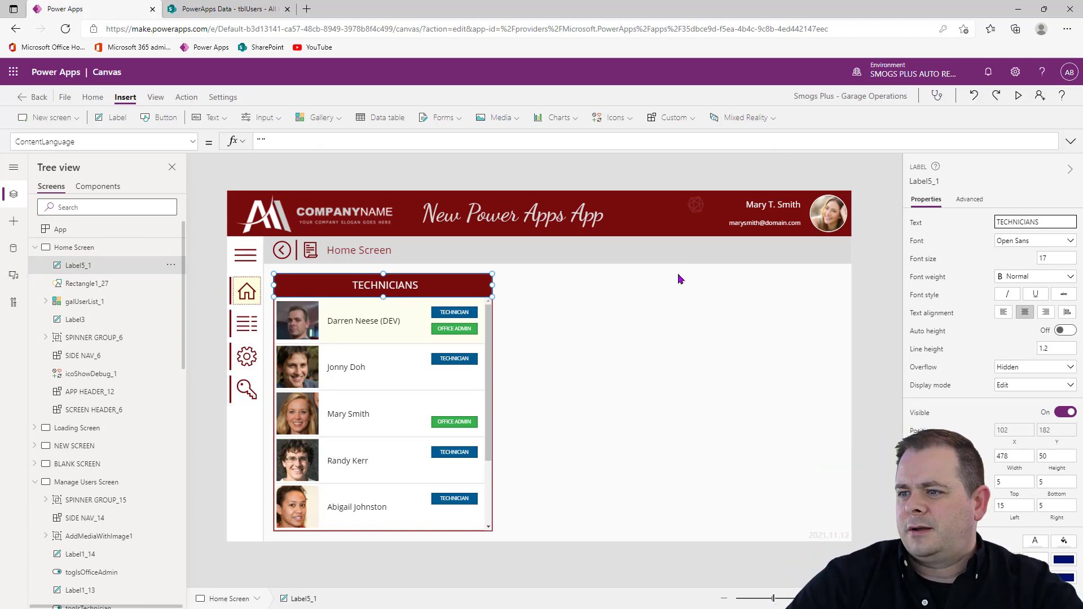
pyautogui.click(870, 379)
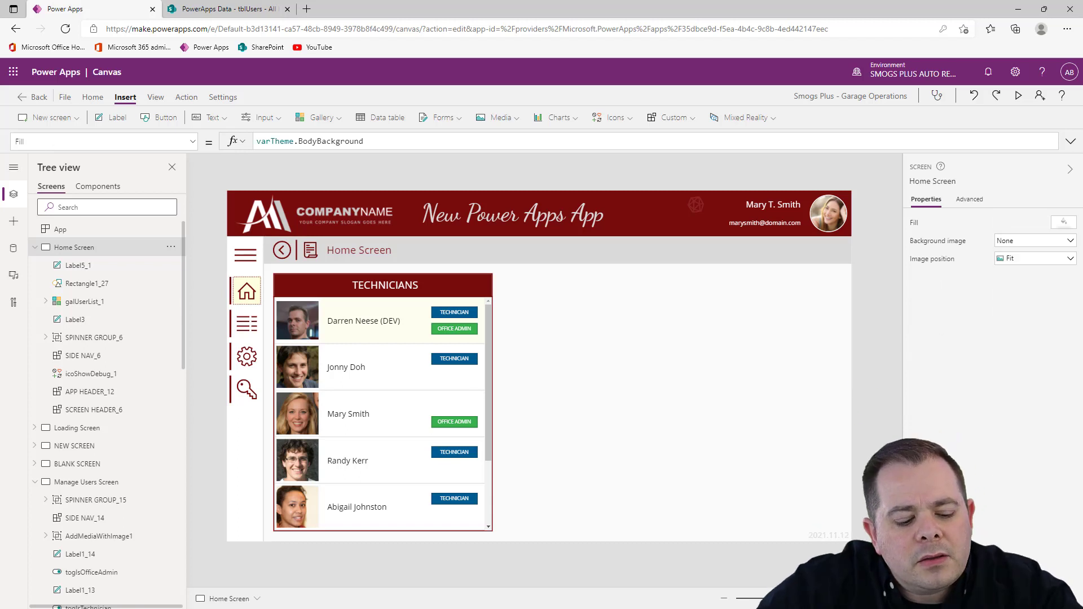
# Step: Paste a second copy to the right of the first, headed OFFICE ADMINS
pyautogui.hotkey('ctrl', 'v')
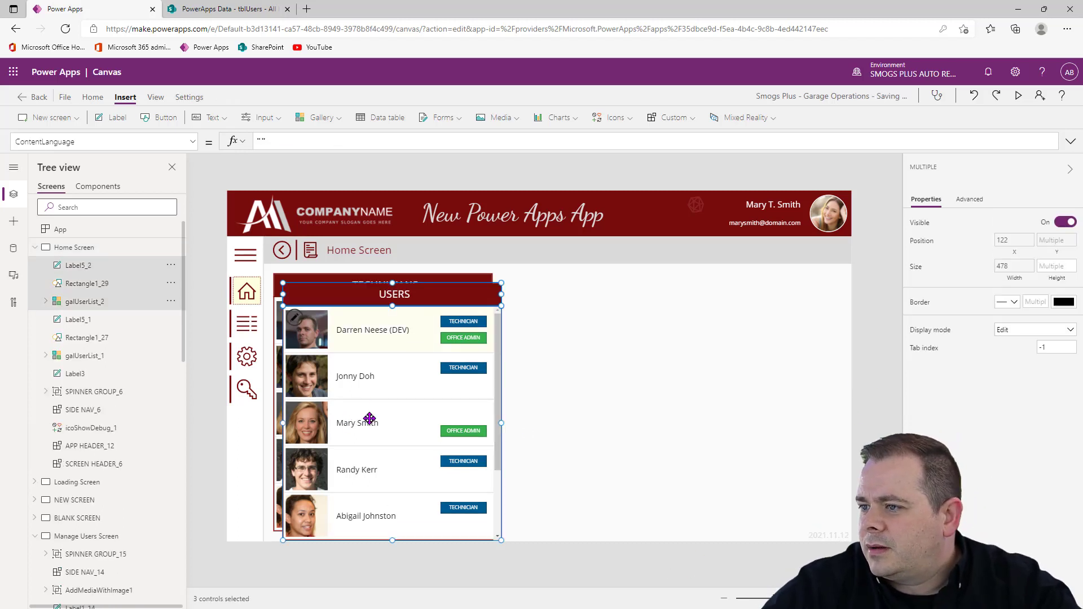
pyautogui.moveTo(369, 419); pyautogui.dragTo(674, 449)
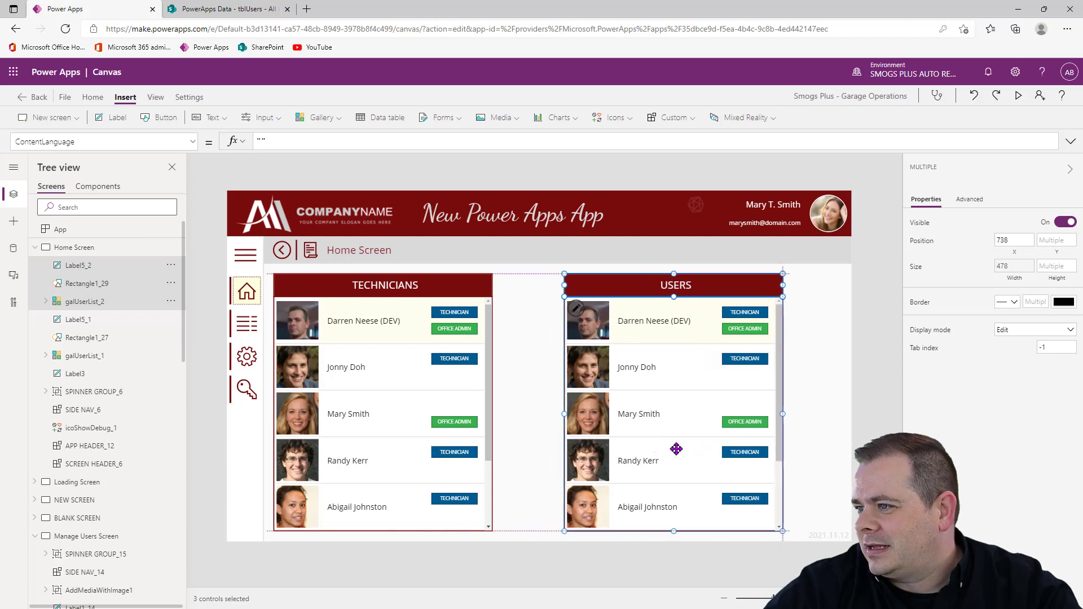
pyautogui.click(822, 419)
pyautogui.click(725, 287)
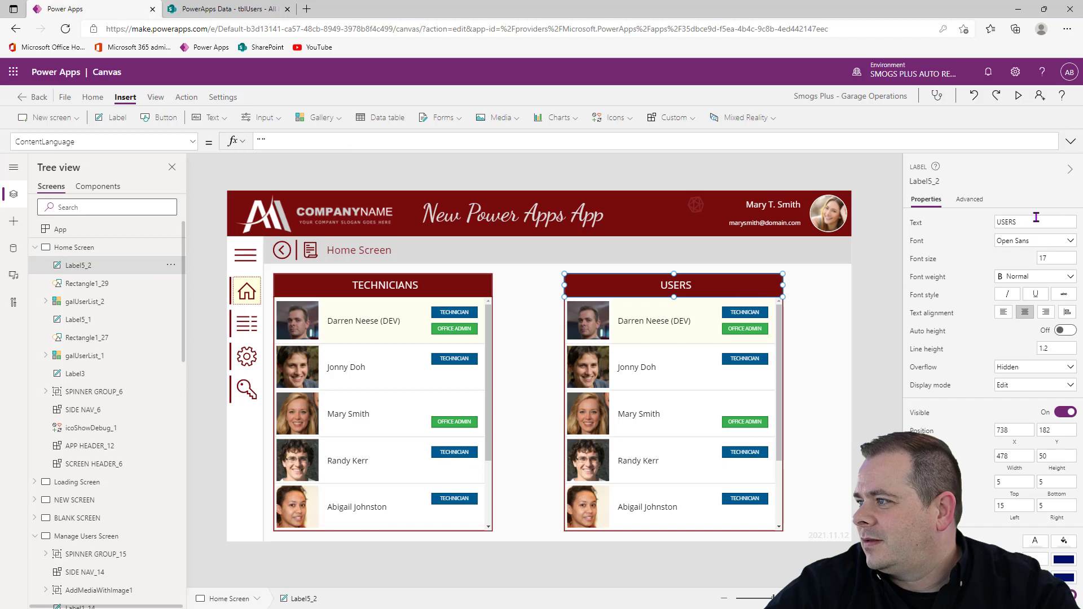
pyautogui.moveTo(1033, 218); pyautogui.dragTo(898, 219)
pyautogui.write('OFFICE ADMINS')
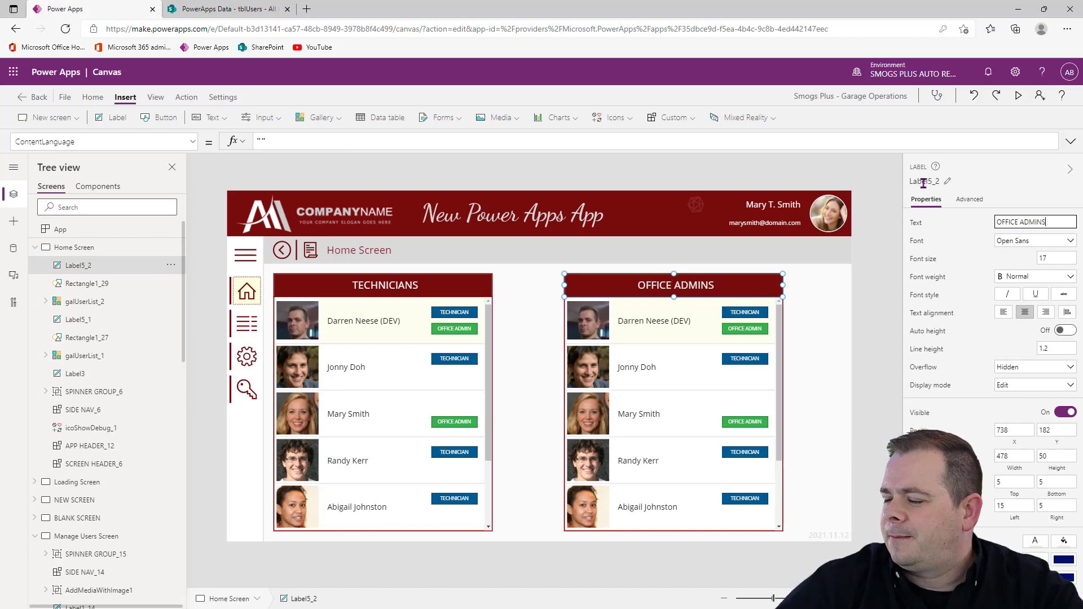
pyautogui.click(804, 323)
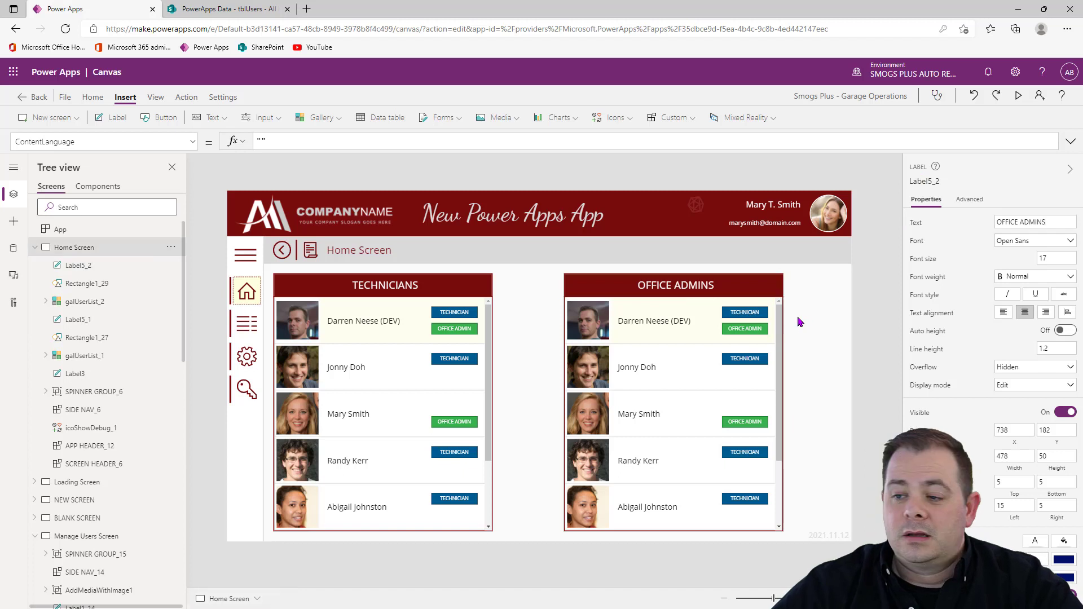
# Step: Set the TECHNICIANS gallery's Items to Filter(tblUsers, IsTechnician = "Y")
pyautogui.click(437, 379)
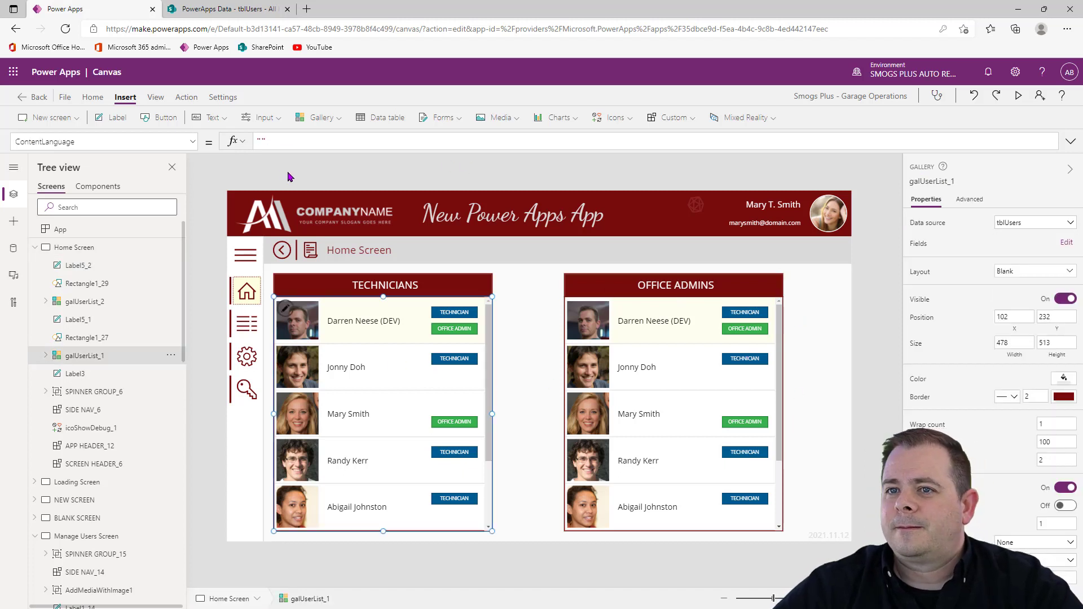
pyautogui.click(925, 223)
pyautogui.click(343, 141)
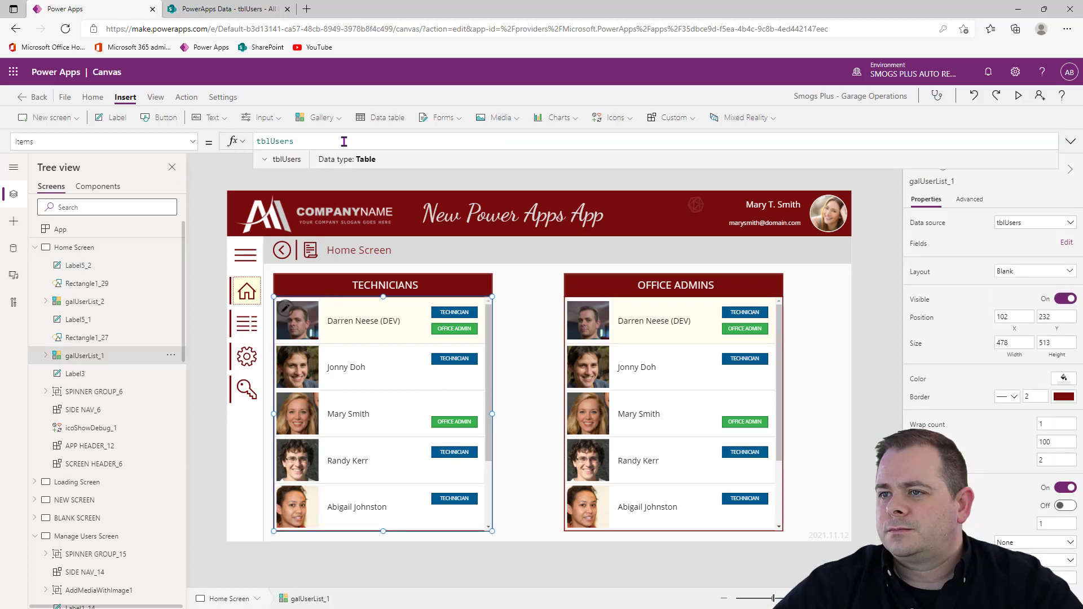
pyautogui.write('f')
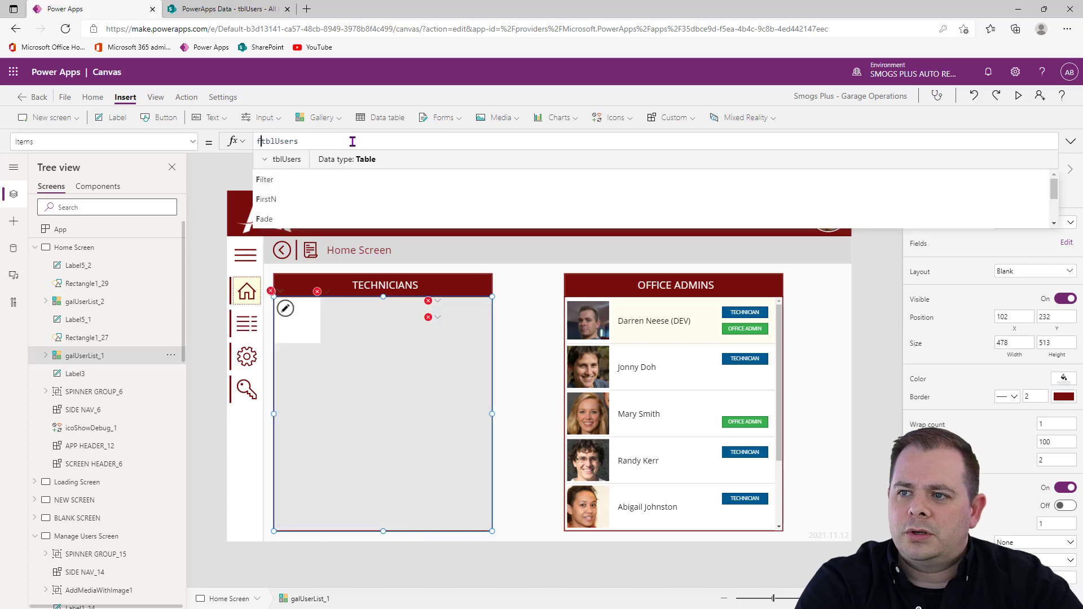
pyautogui.write('ilter')
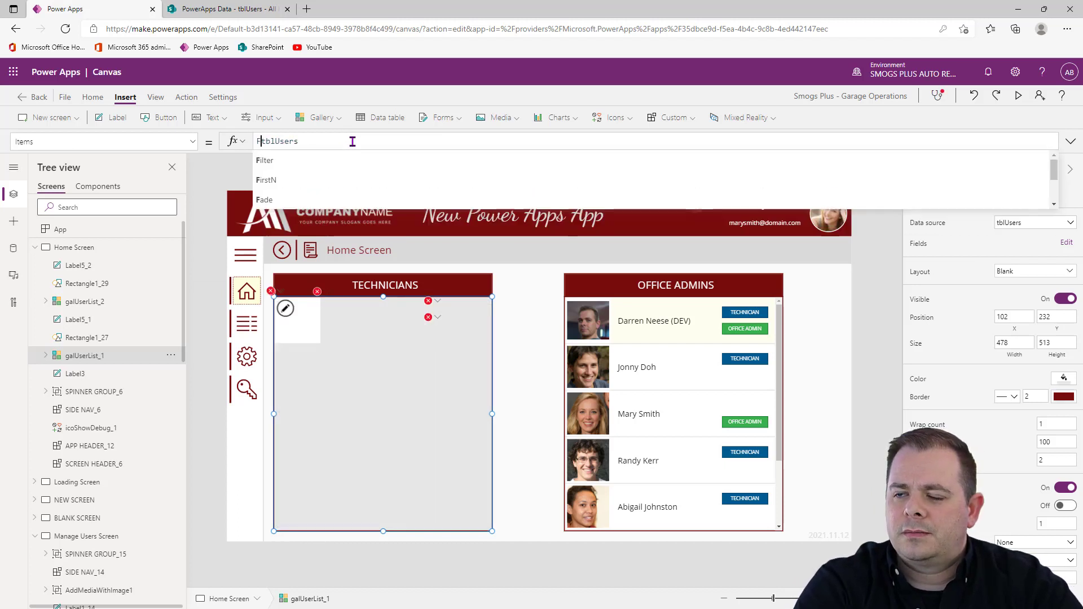
pyautogui.write('(')
pyautogui.press('End')
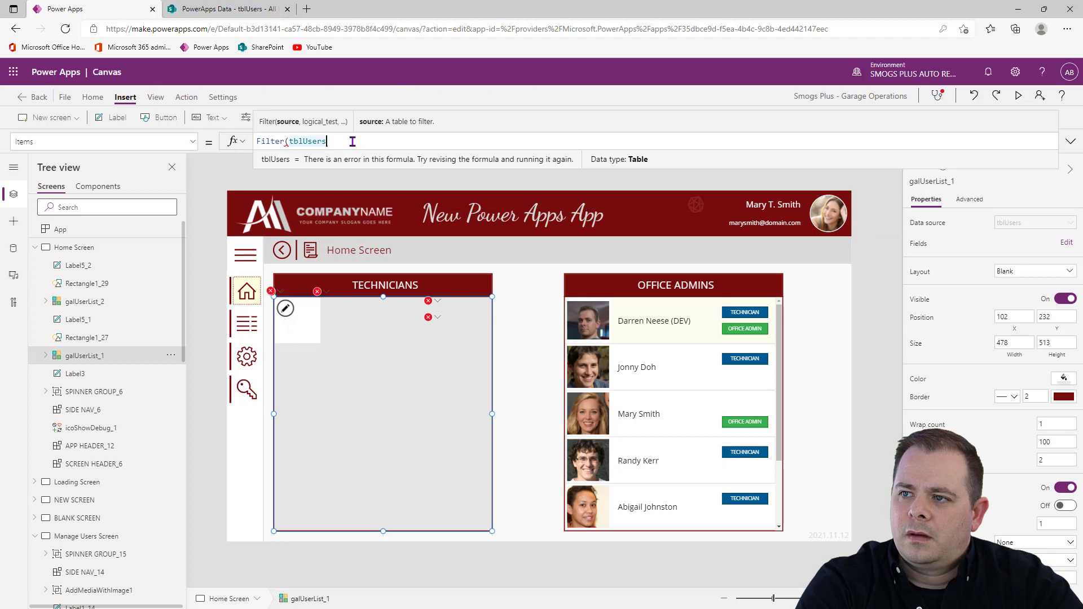
pyautogui.write(', IsT')
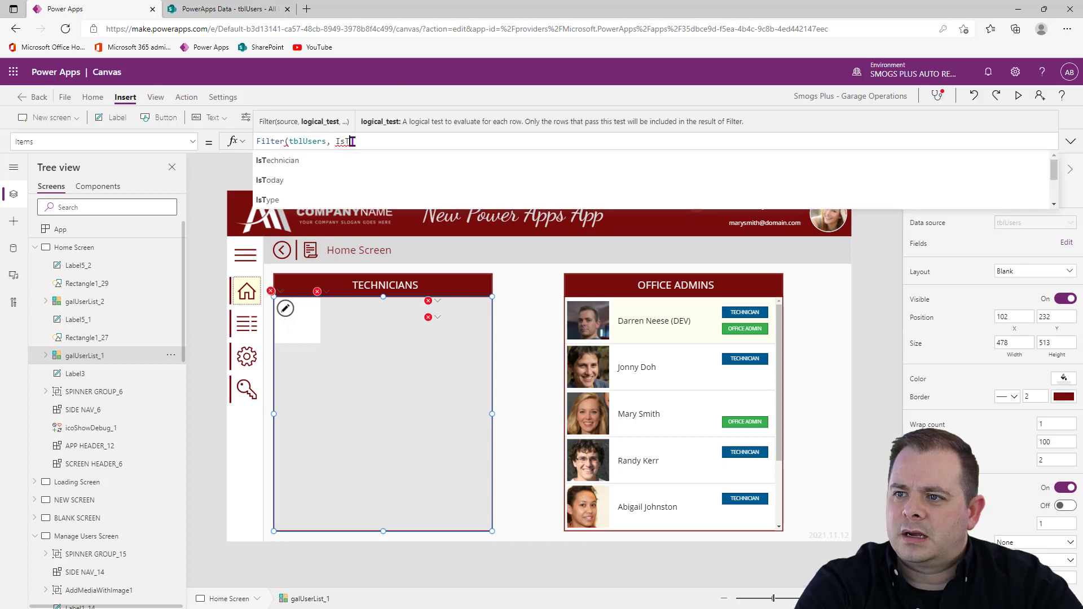
pyautogui.write('echnician = ""')
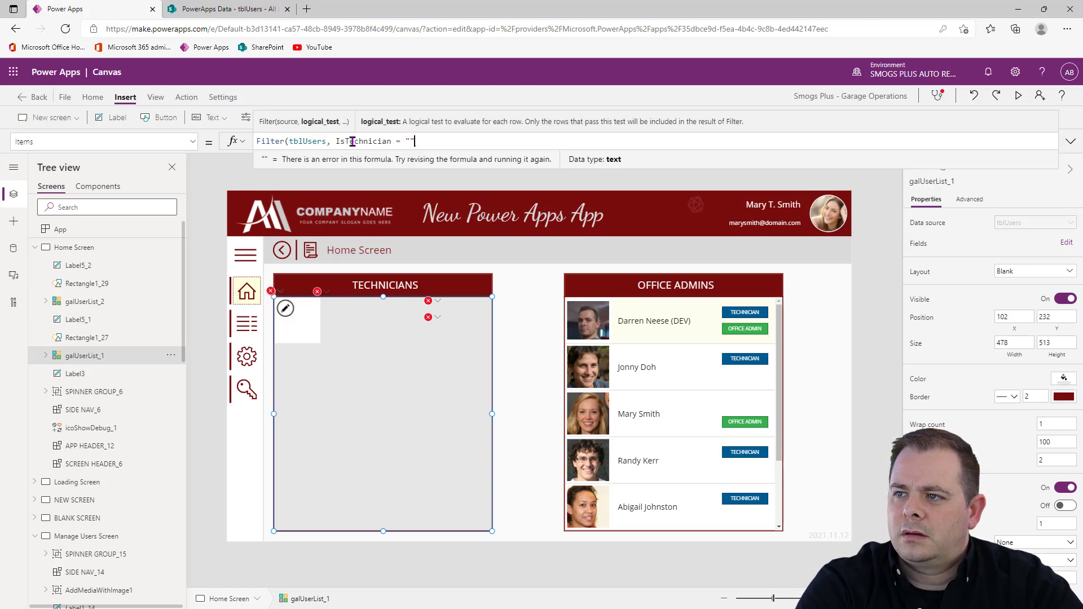
pyautogui.write('Y')
pyautogui.press('End')
pyautogui.write(')')
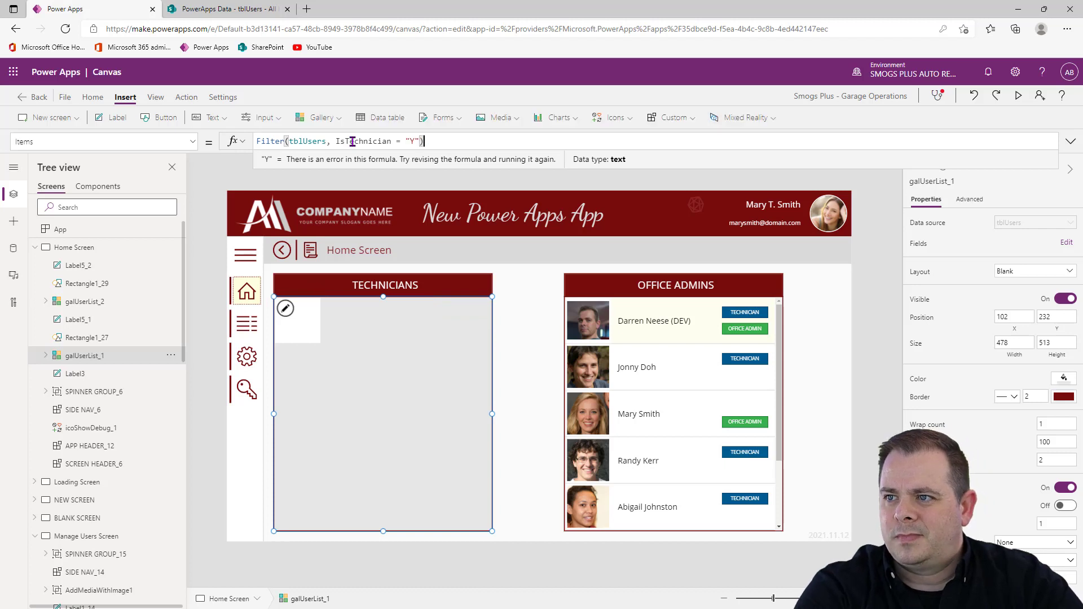
pyautogui.hotkey('ctrl', 'a')
pyautogui.hotkey('ctrl', 'c')
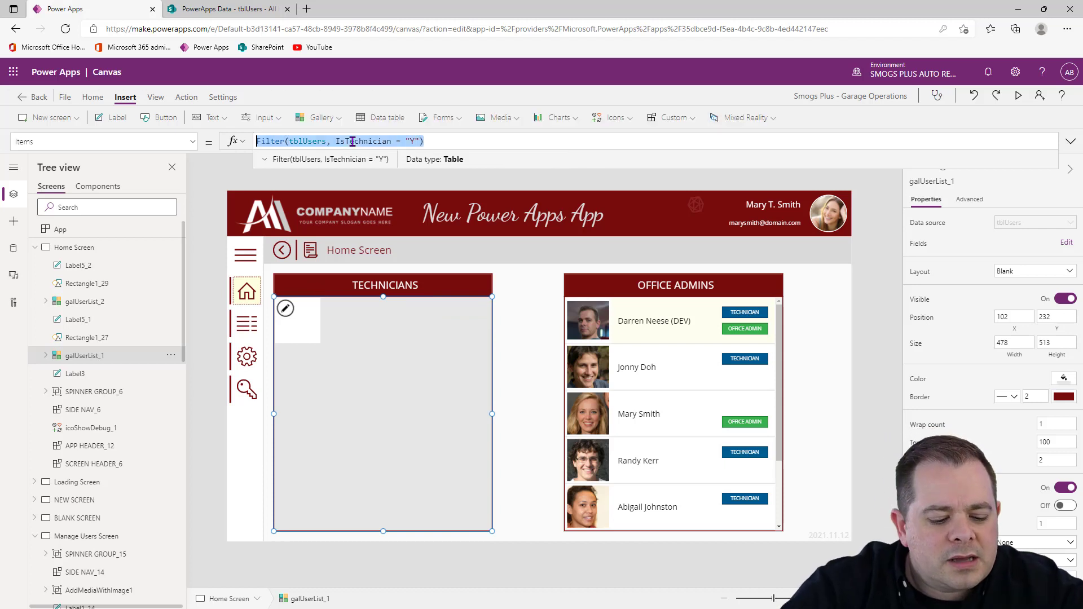
pyautogui.click(658, 388)
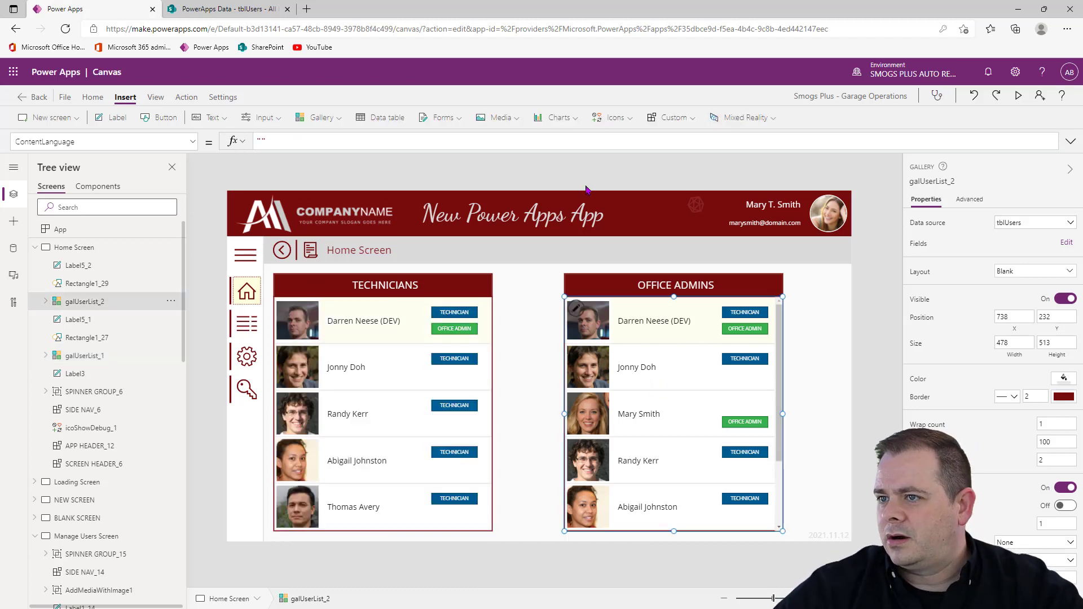
# Step: Set the OFFICE ADMINS gallery's Items to Filter(tblUsers, IsOfficeAdmin = "Y" And IsActive = "Y")
pyautogui.click(931, 222)
pyautogui.moveTo(335, 141); pyautogui.dragTo(186, 135)
pyautogui.hotkey('ctrl', 'v')
pyautogui.doubleClick(363, 141)
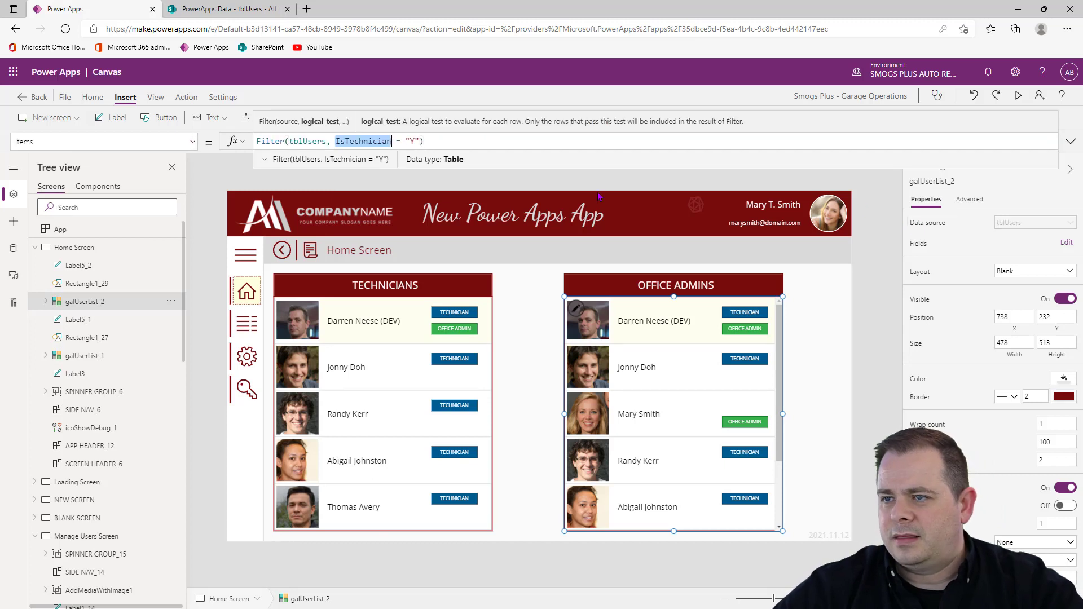
pyautogui.write('IsOfficeAdmin')
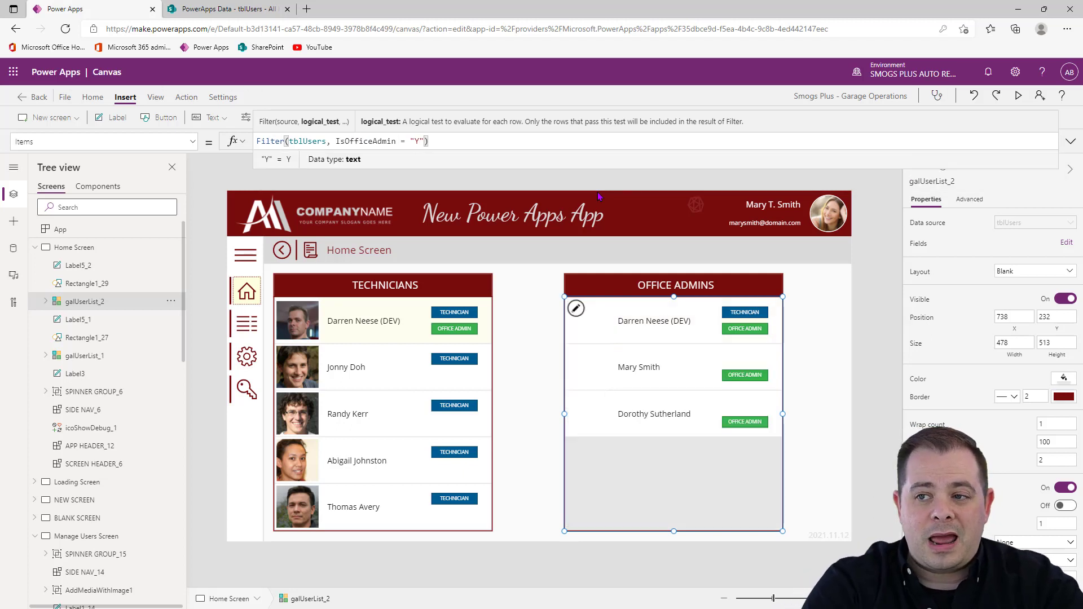
pyautogui.write('And IsAc')
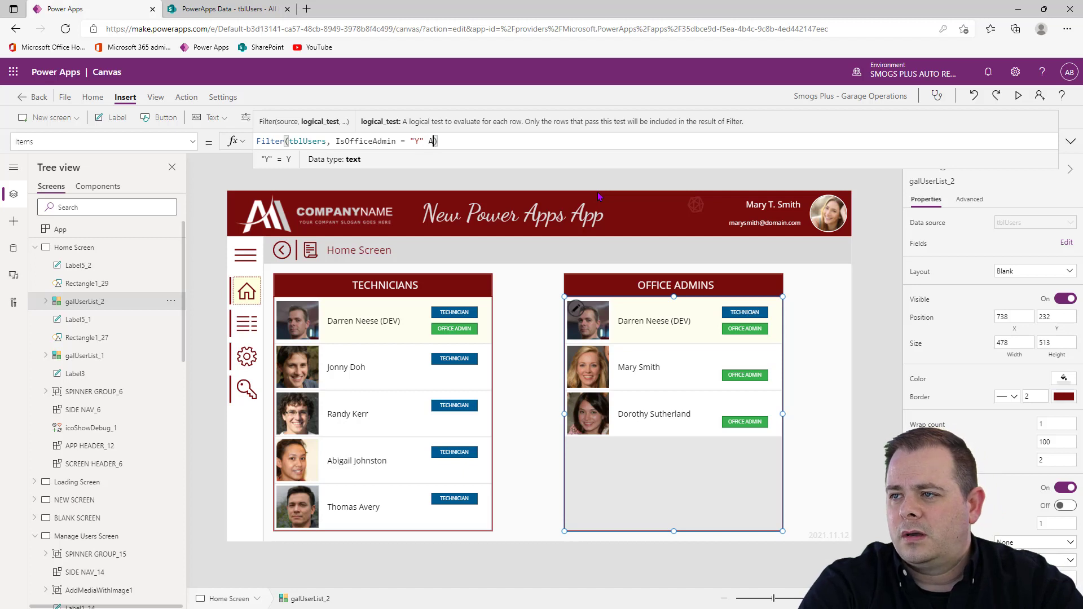
pyautogui.write('tive = "')
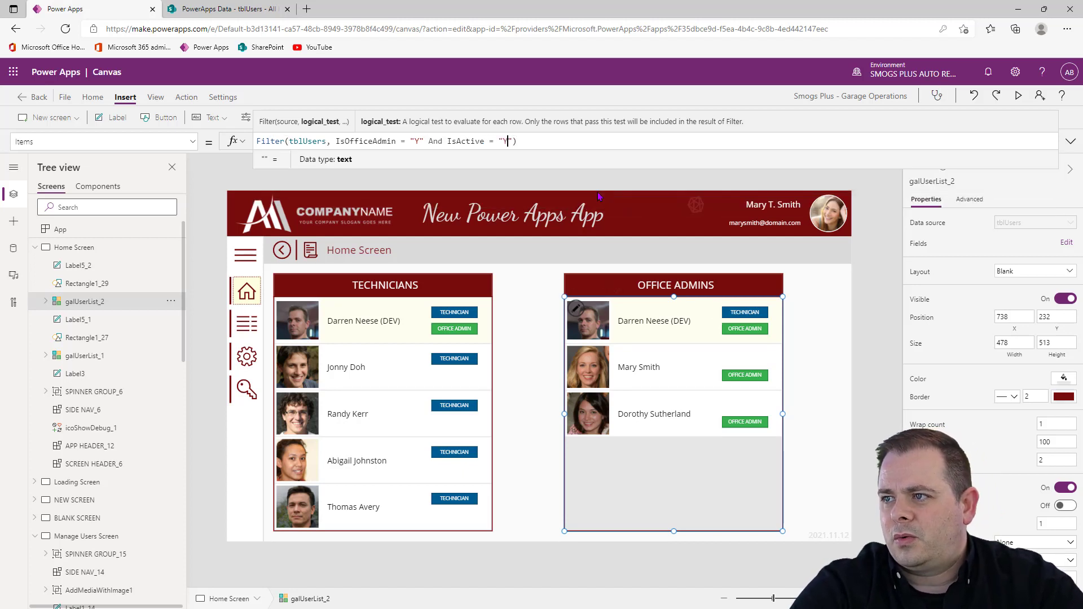
pyautogui.write('Y')
pyautogui.hotkey('shift', 'Left')
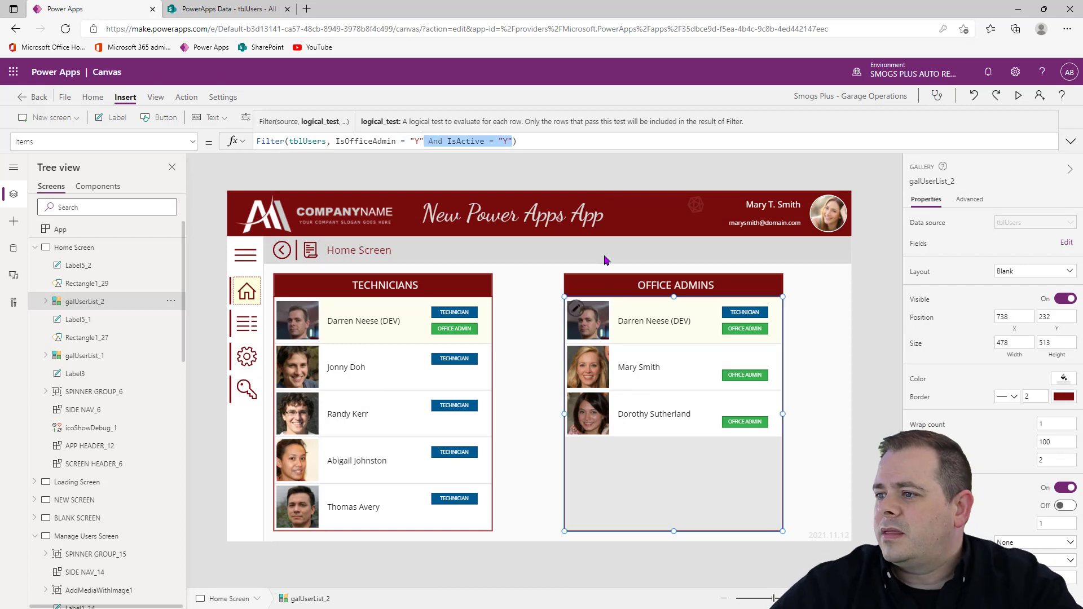
# Step: Delete the TECHNICIAN and OFFICE ADMIN badge labels from the gallery row template
pyautogui.click(443, 411)
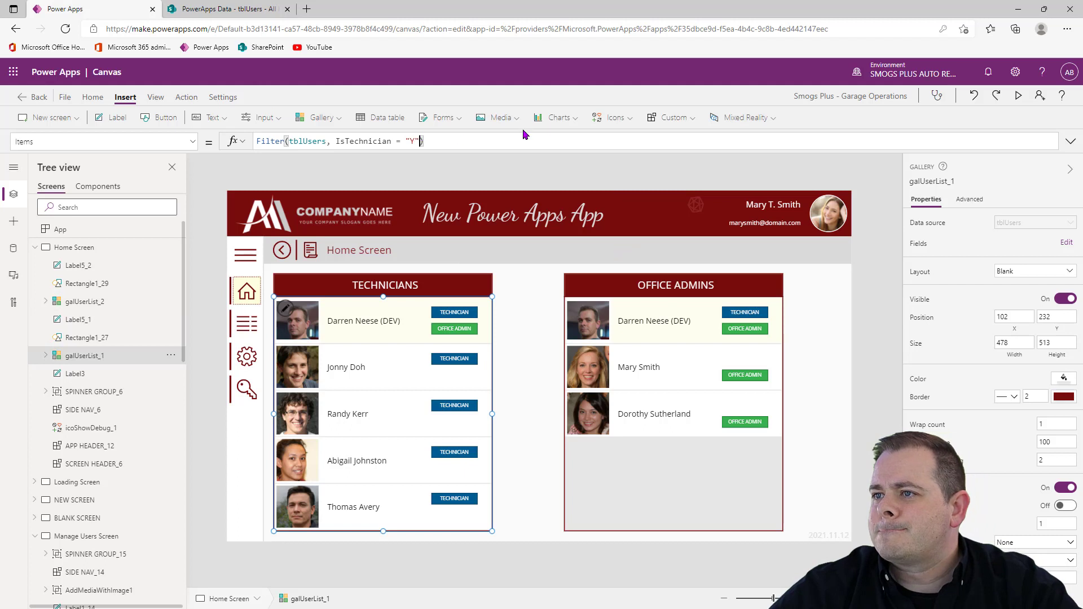
pyautogui.click(883, 418)
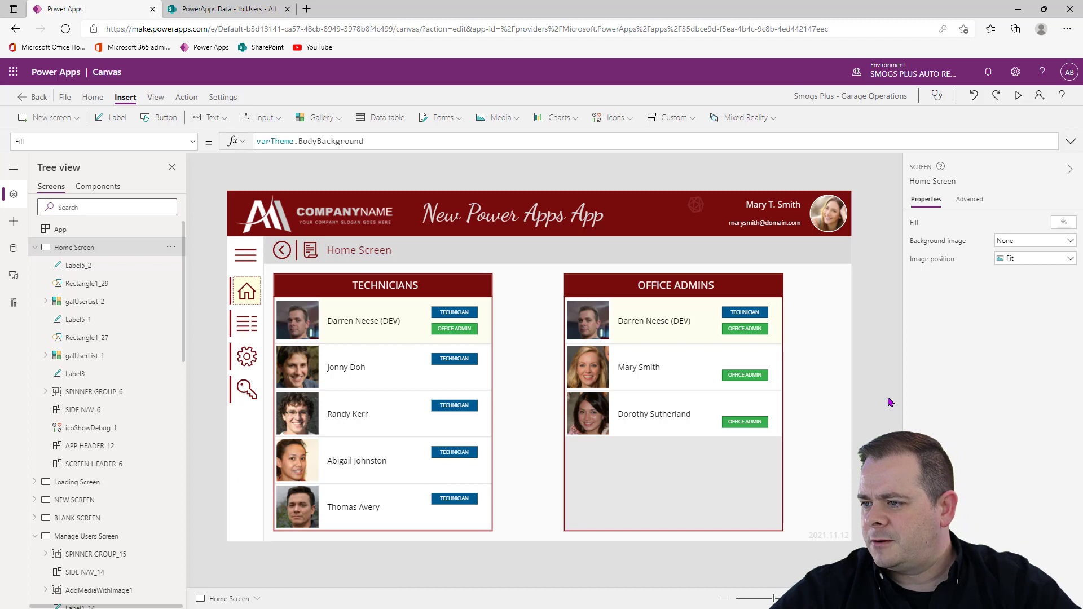
pyautogui.click(460, 317)
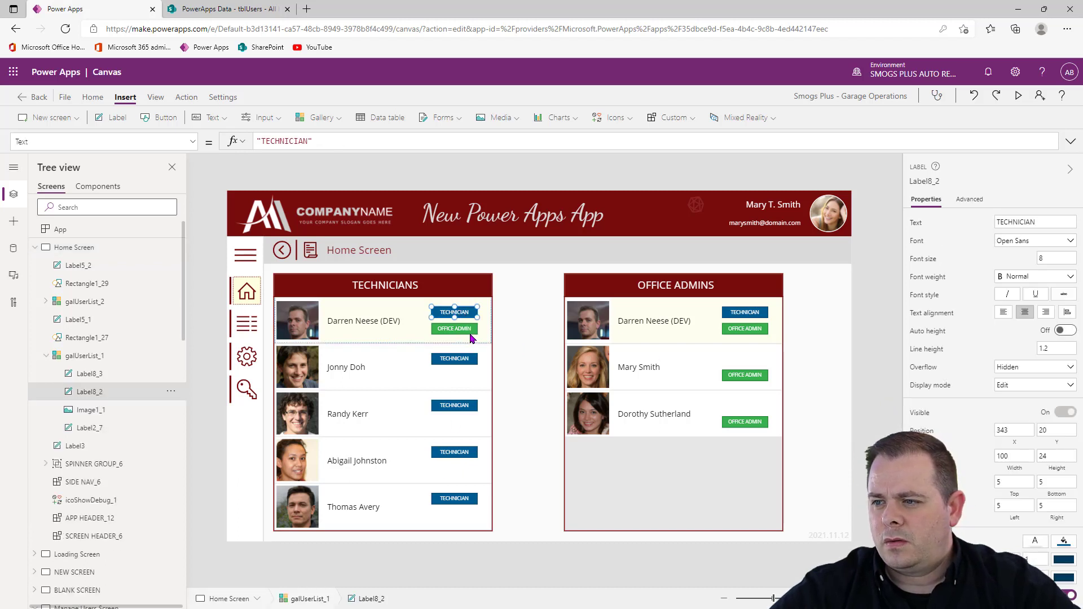
pyautogui.keyDown('shift'); pyautogui.click(471, 332); pyautogui.keyUp('shift')
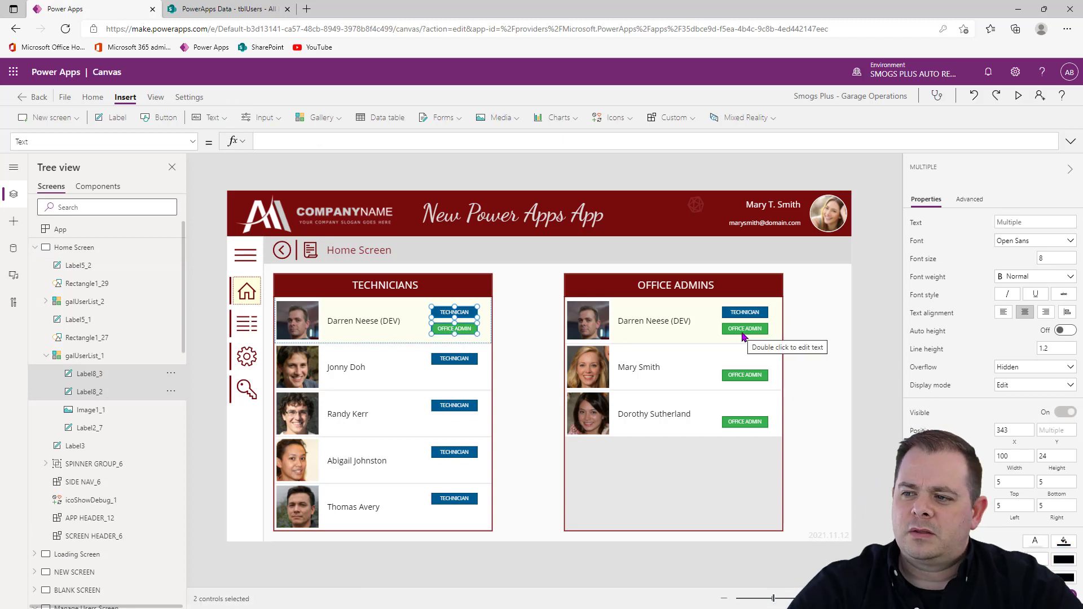
pyautogui.press('Delete')
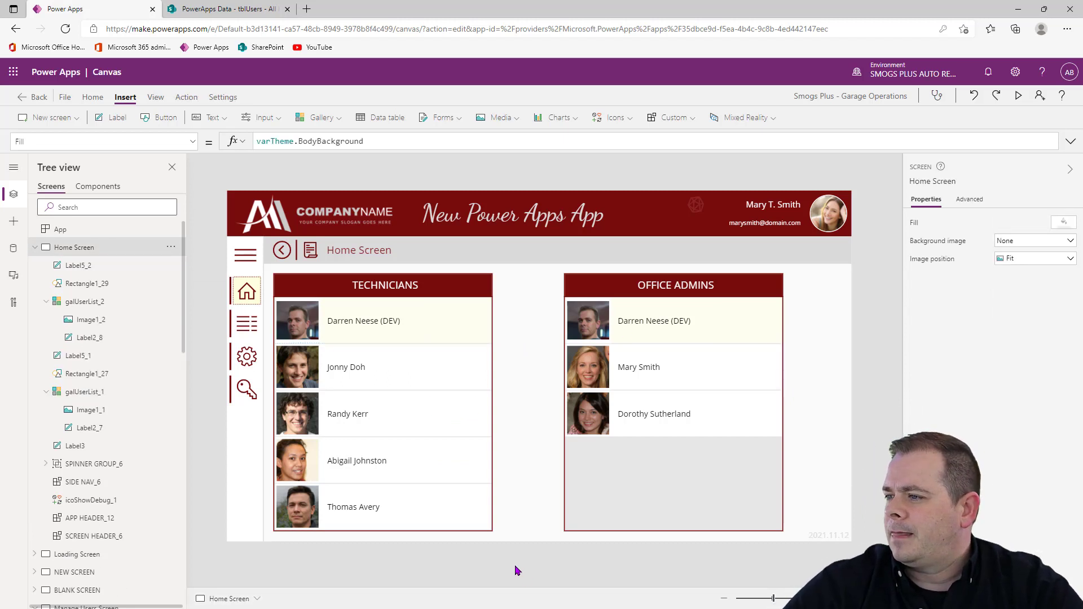
# Step: Set the width of both user galleries to 600
pyautogui.click(648, 492)
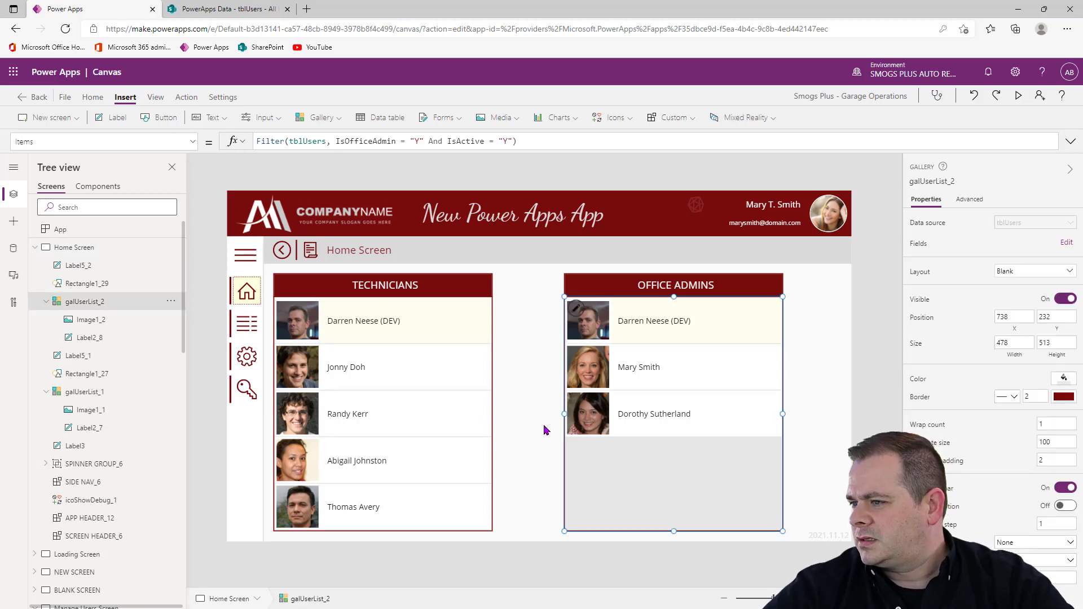
pyautogui.keyDown('shift'); pyautogui.click(415, 437); pyautogui.keyUp('shift')
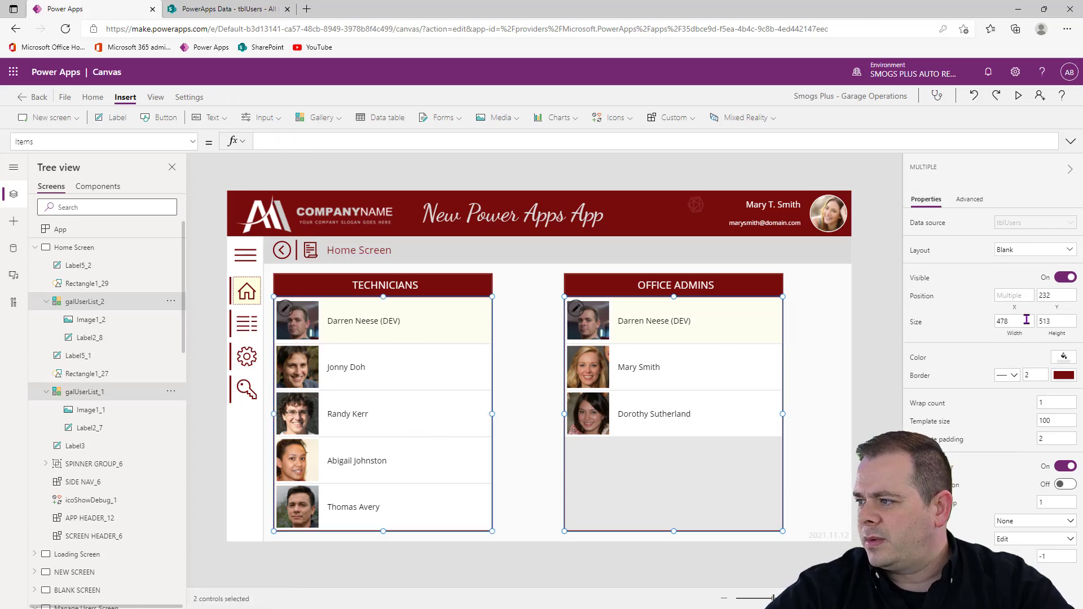
pyautogui.moveTo(1026, 320); pyautogui.dragTo(883, 327)
pyautogui.write('600')
pyautogui.press('Return')
pyautogui.click(883, 327)
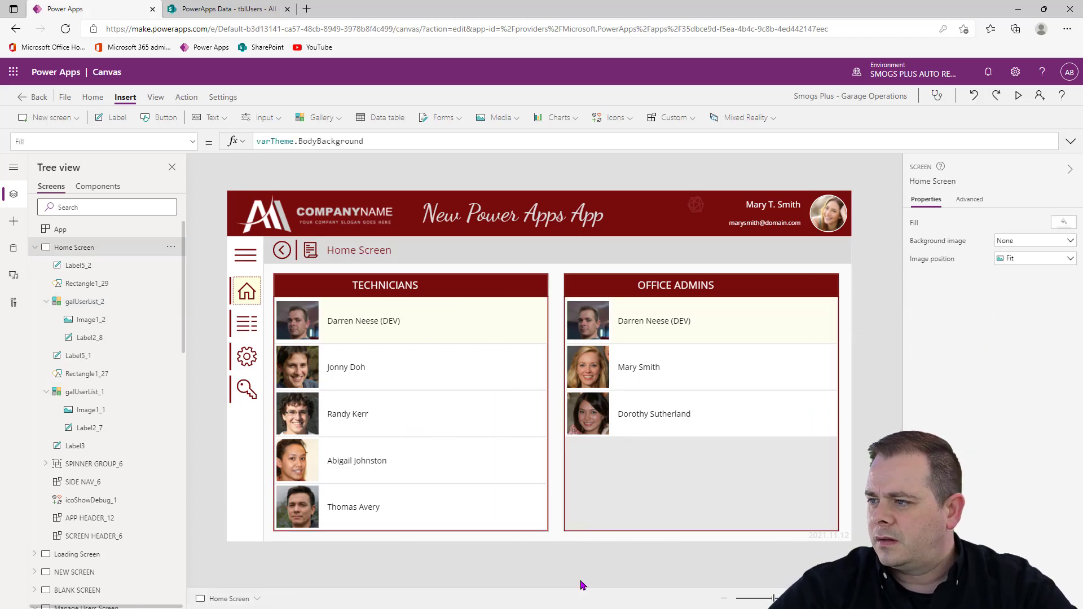
# Step: Nudge the Technicians and Office Admins galleries slightly left
pyautogui.click(633, 479)
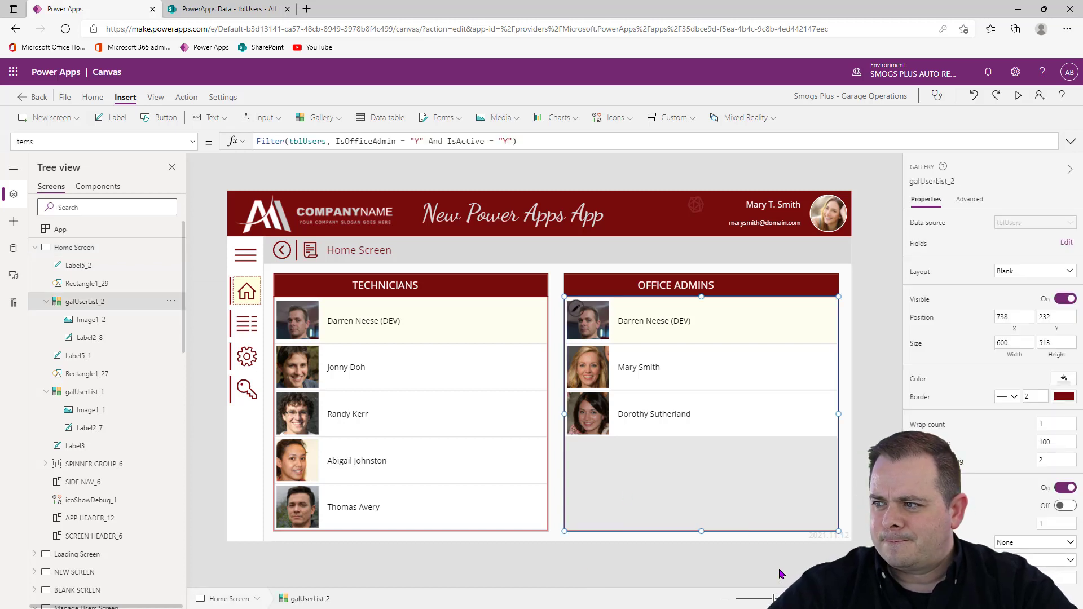
pyautogui.click(519, 511)
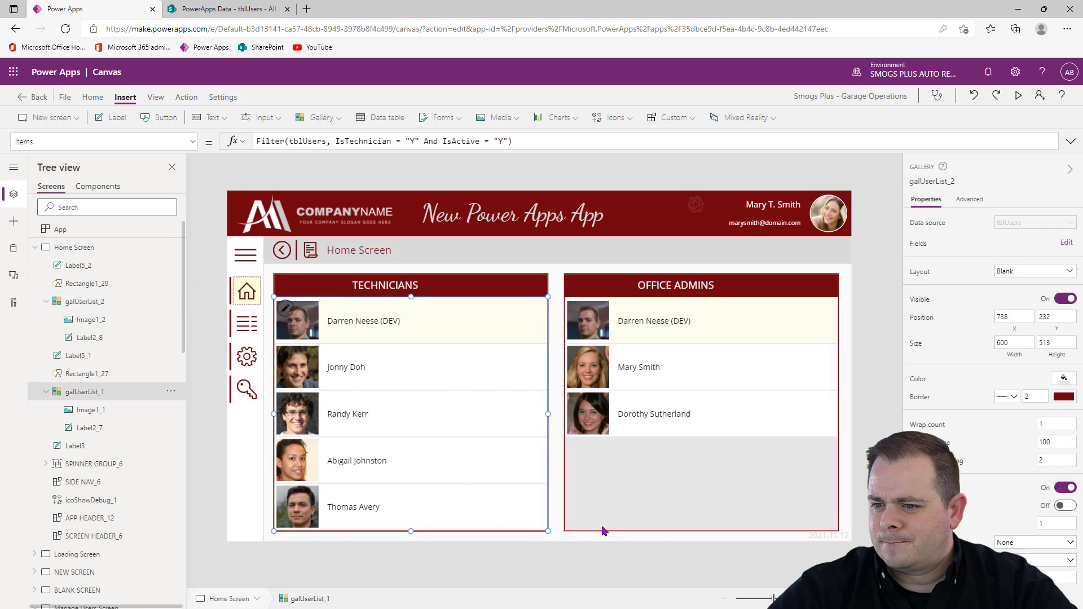
pyautogui.press('Left')
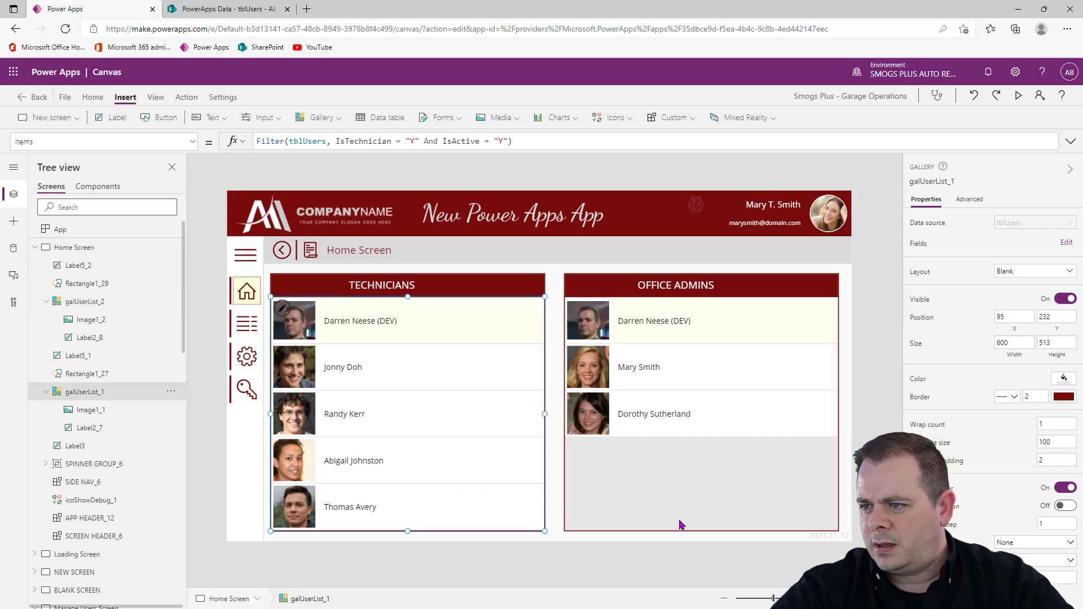
pyautogui.click(685, 494)
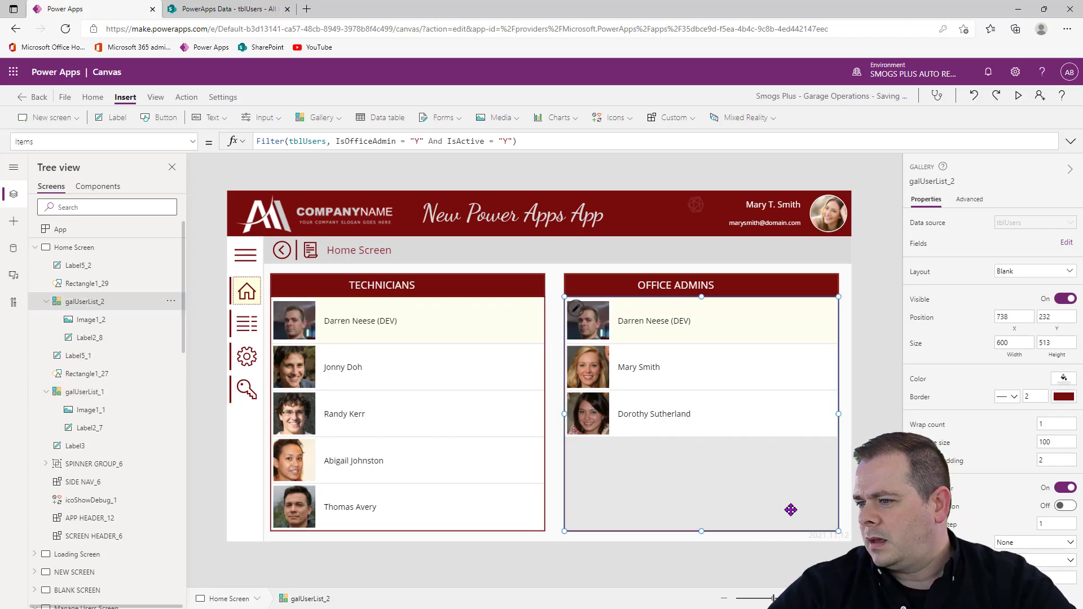
pyautogui.press('Left')
pyautogui.press('Left')
pyautogui.press('Left')
pyautogui.press('Left')
pyautogui.press('Left')
pyautogui.press('Left')
pyautogui.press('Left')
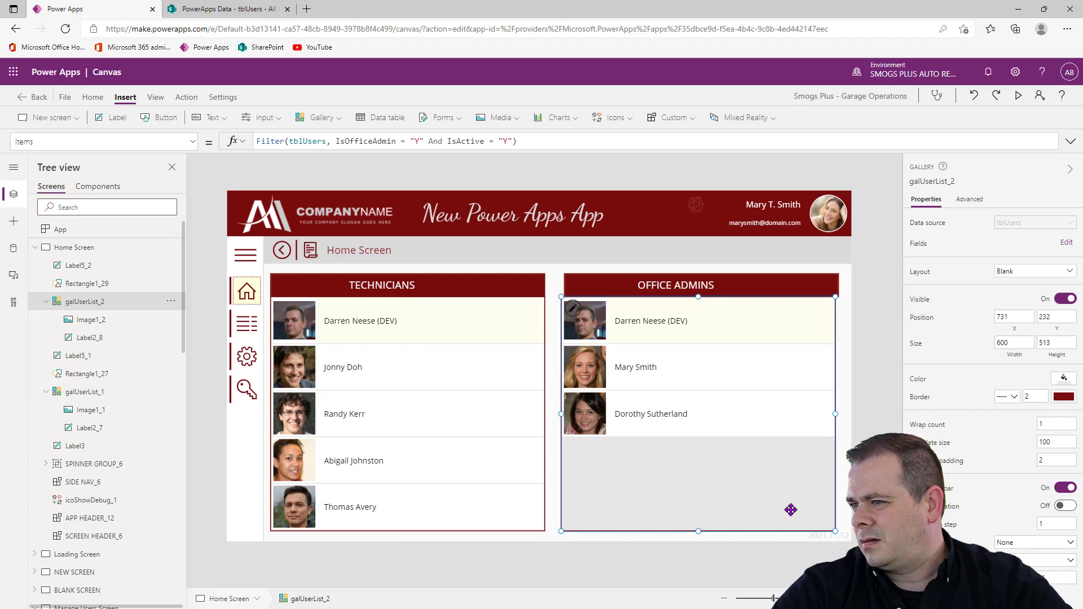
# Step: Set the OFFICE ADMINS header bar's X to galUserList_2.X
pyautogui.click(880, 411)
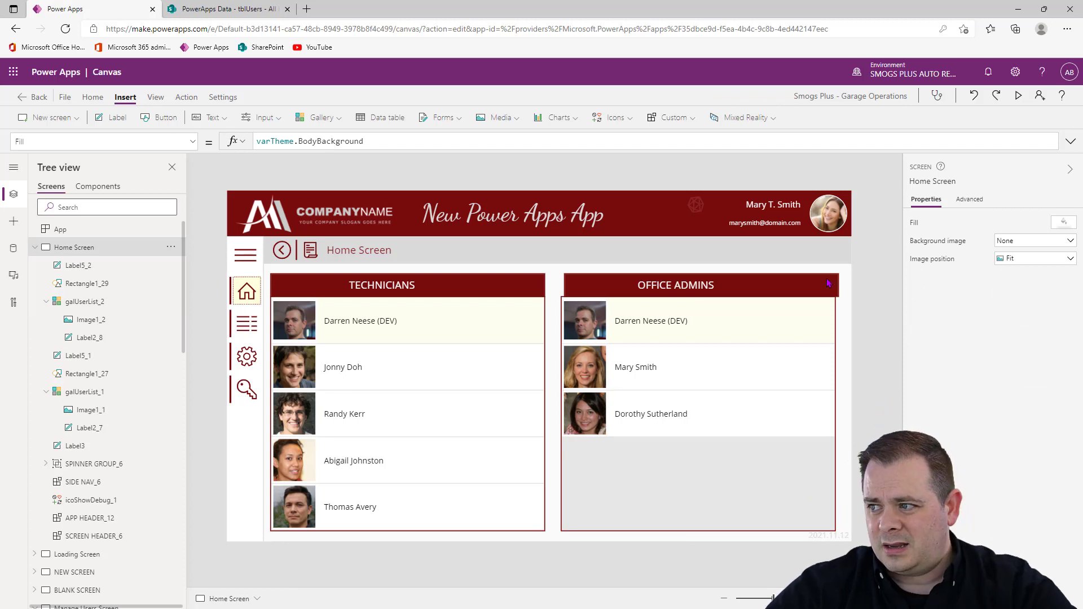
pyautogui.click(797, 365)
pyautogui.click(925, 181)
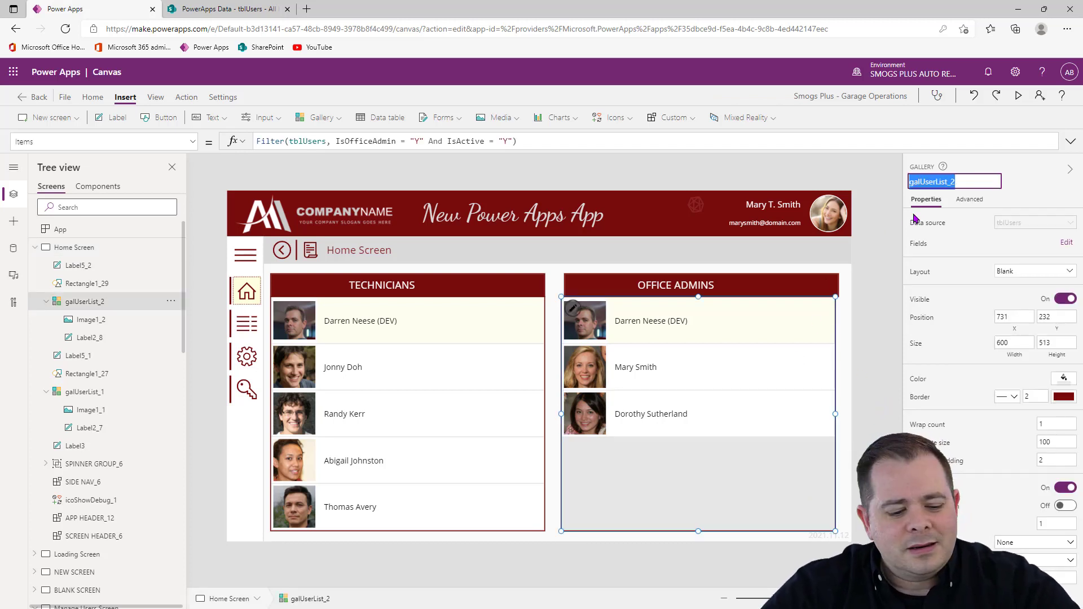
pyautogui.click(836, 285)
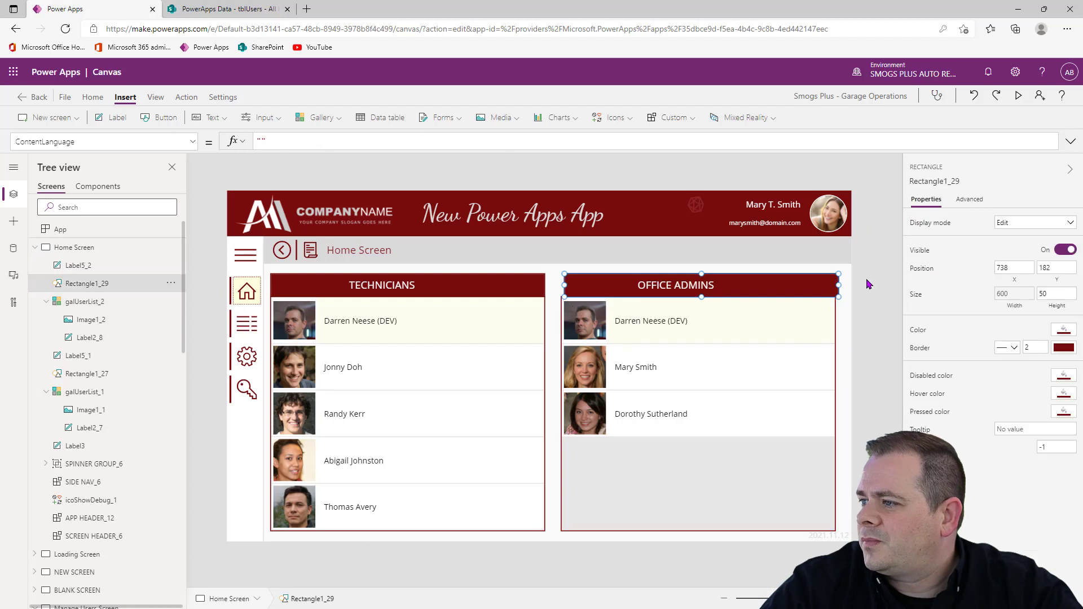
pyautogui.click(1015, 268)
pyautogui.click(387, 147)
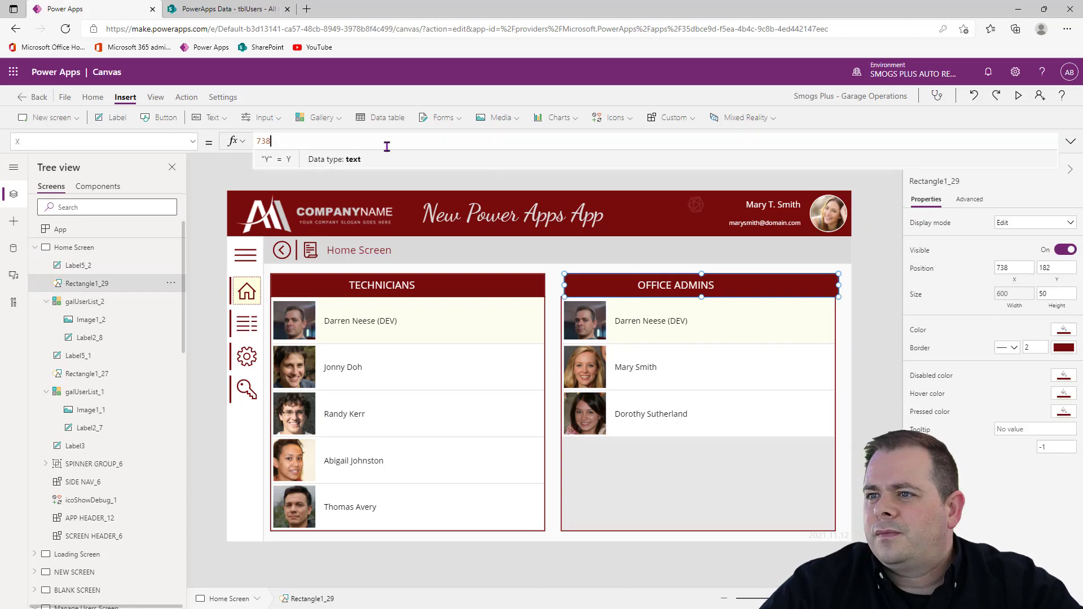
pyautogui.hotkey('ctrl', 'a')
pyautogui.write('galUserList_2.')
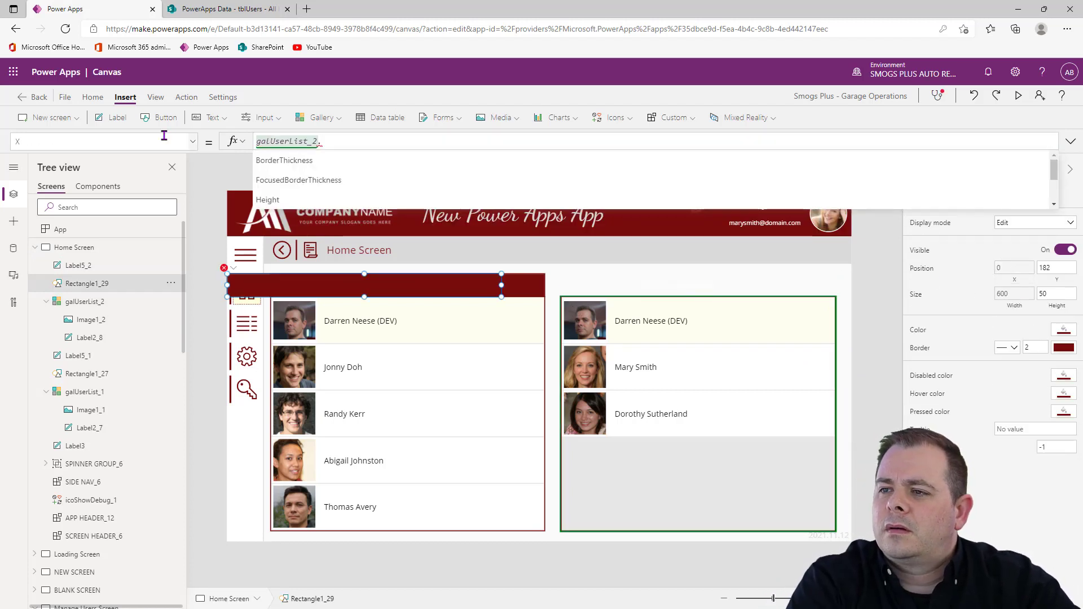
pyautogui.write('X')
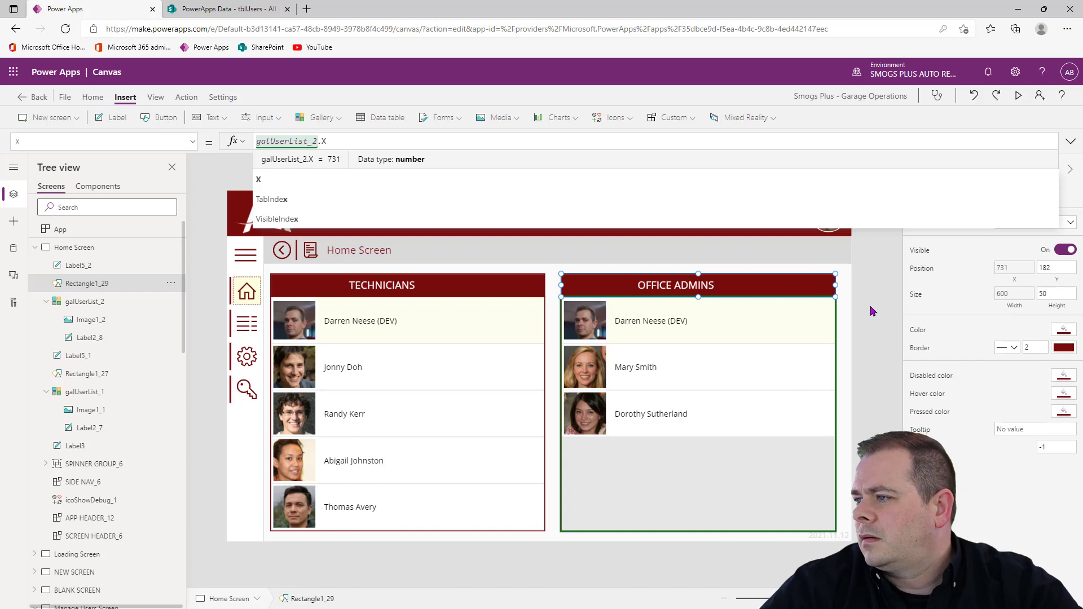
pyautogui.click(873, 310)
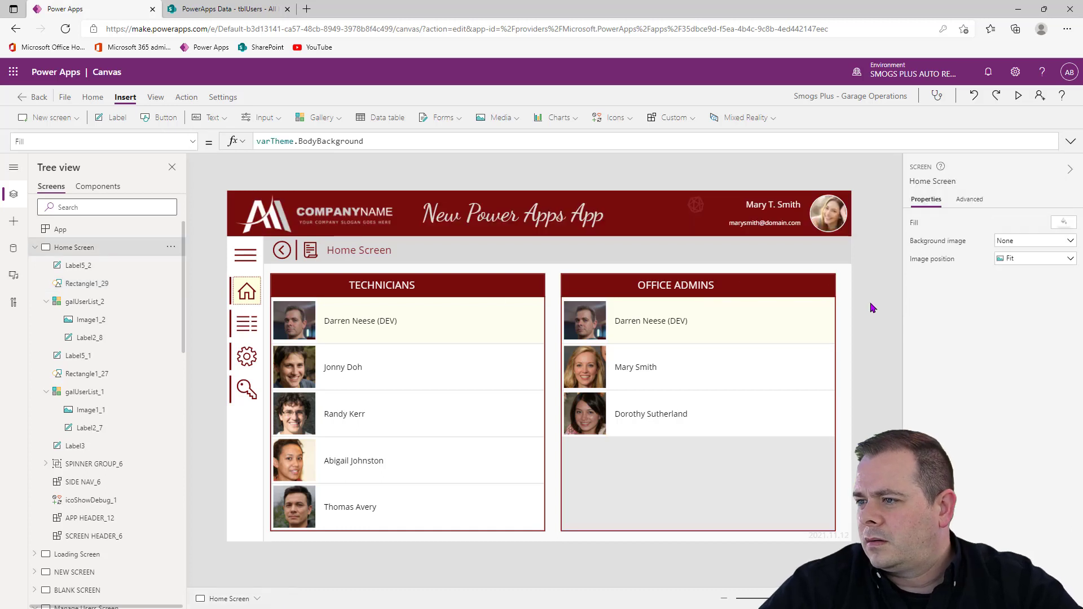
# Step: Set the width of both galleries to 610
pyautogui.click(509, 480)
pyautogui.keyDown('shift'); pyautogui.click(713, 459); pyautogui.keyUp('shift')
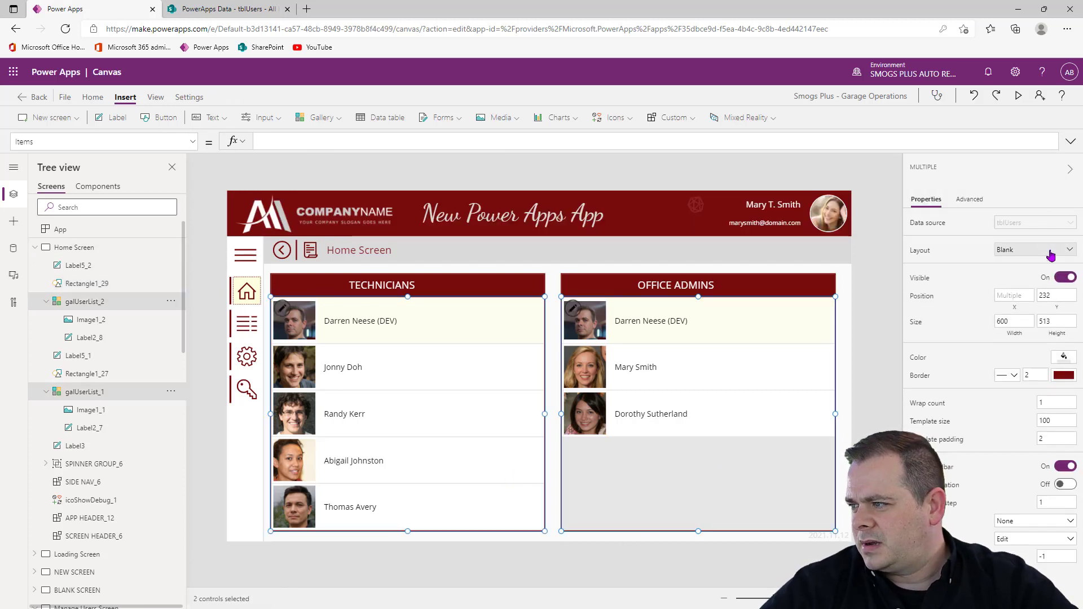
pyautogui.doubleClick(1029, 321)
pyautogui.write('610')
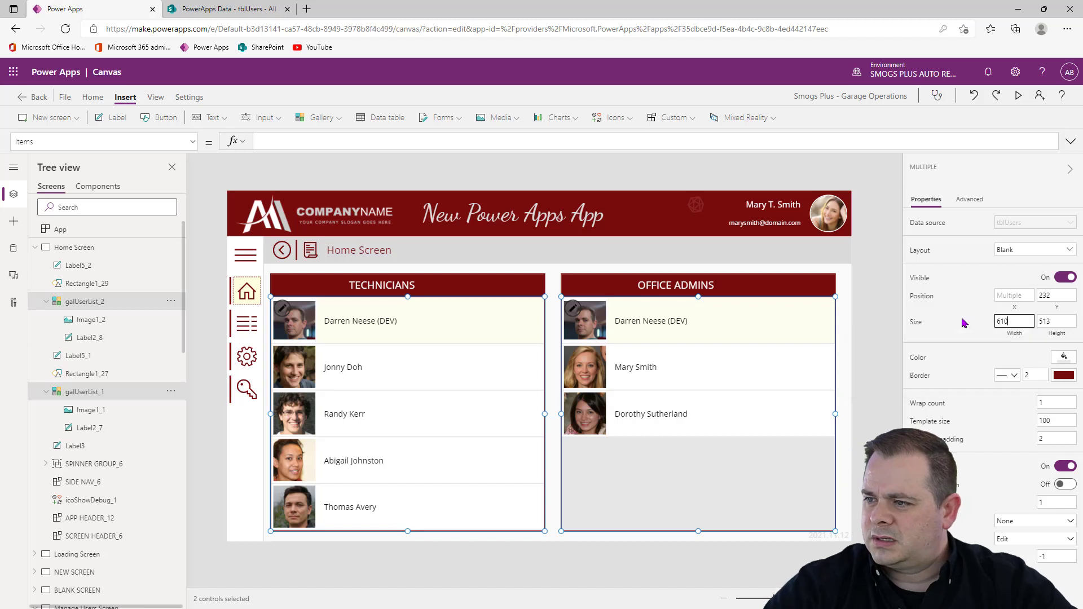
pyautogui.click(878, 460)
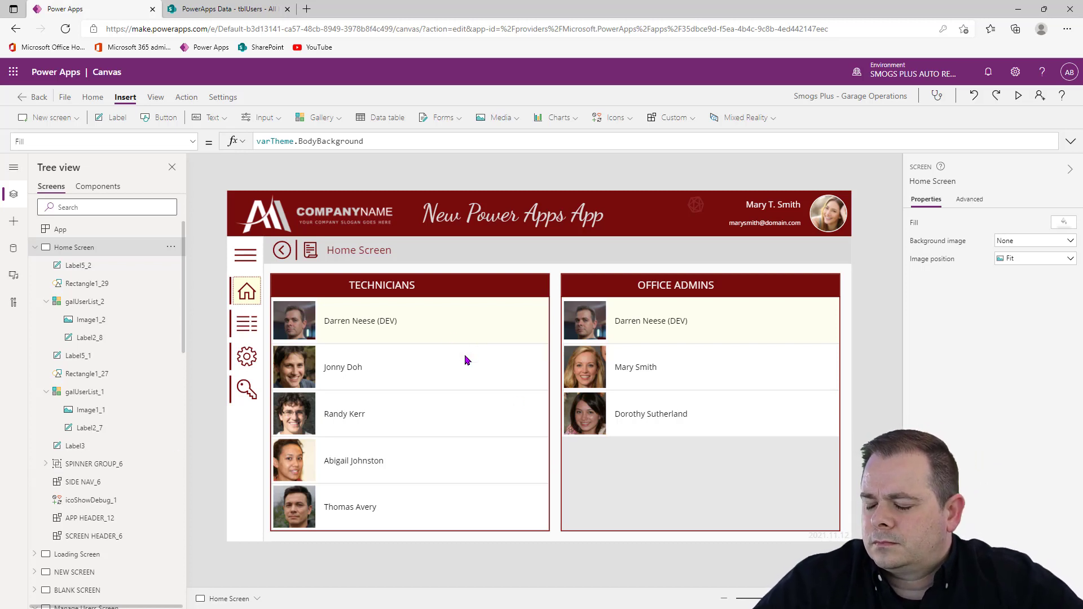
# Step: Shrink the TECHNICIANS name label to 34 high so names sit at each row's top
pyautogui.click(346, 327)
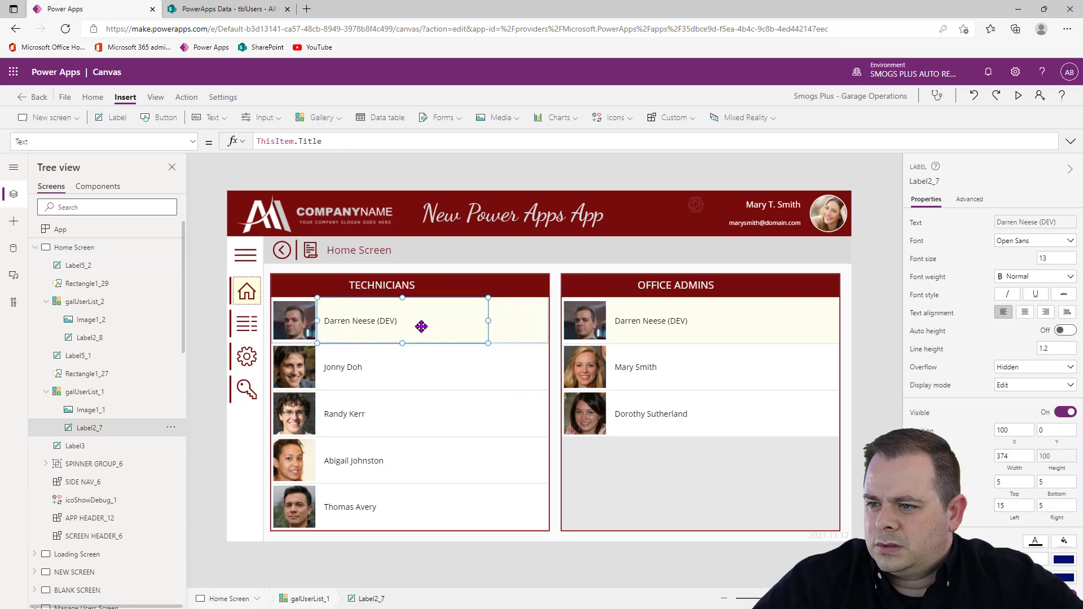
pyautogui.moveTo(402, 342); pyautogui.dragTo(402, 307)
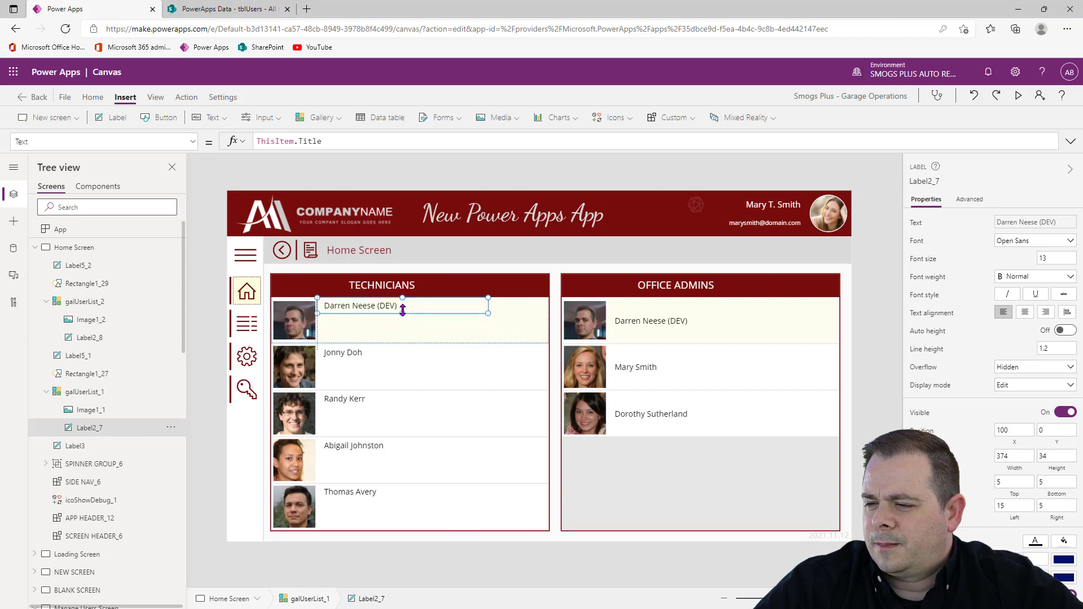
pyautogui.click(874, 353)
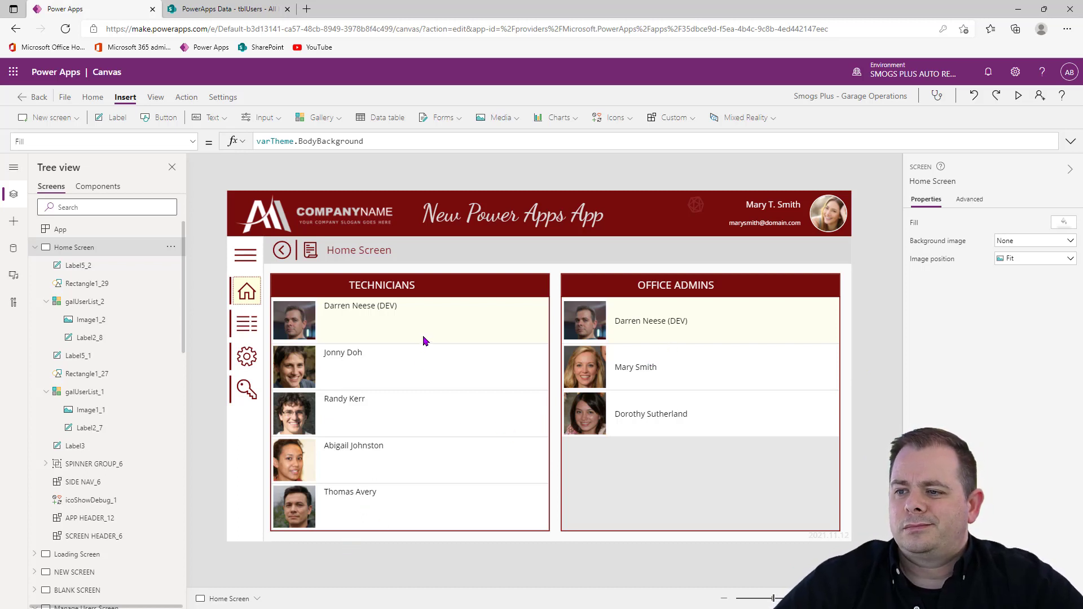
# Step: Wrap the Technicians gallery's Items filter in Sort(…, Title)
pyautogui.click(420, 408)
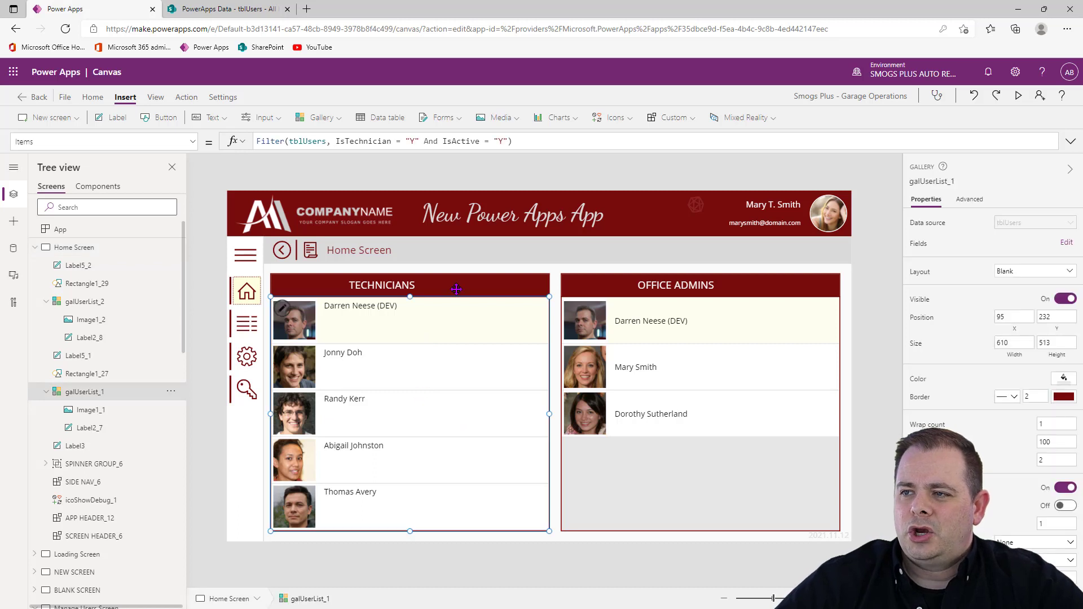
pyautogui.click(553, 144)
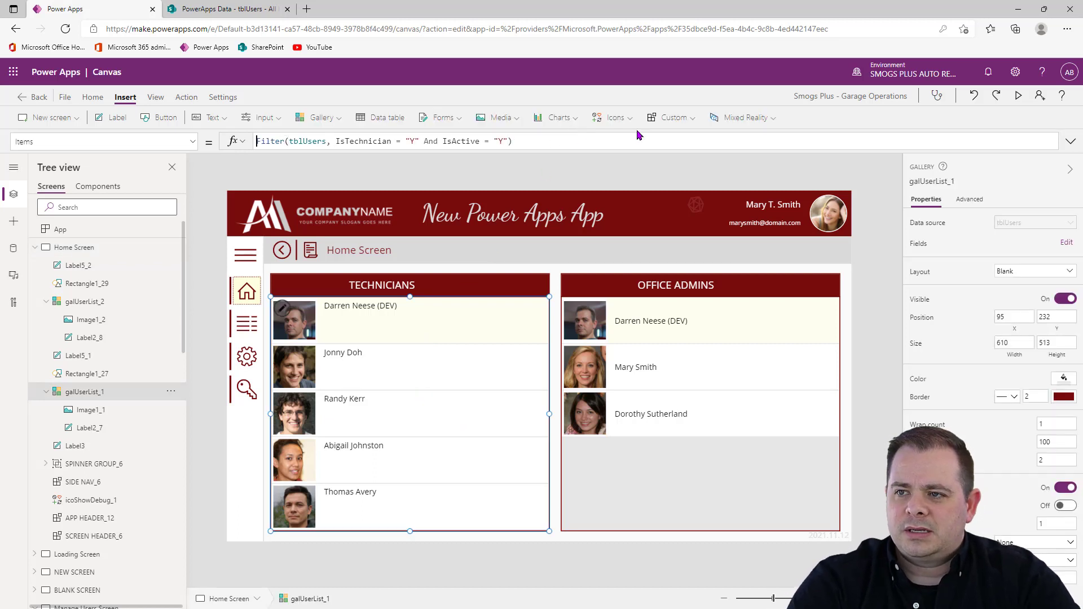
pyautogui.write('Sort(')
pyautogui.press('End')
pyautogui.write(', ')
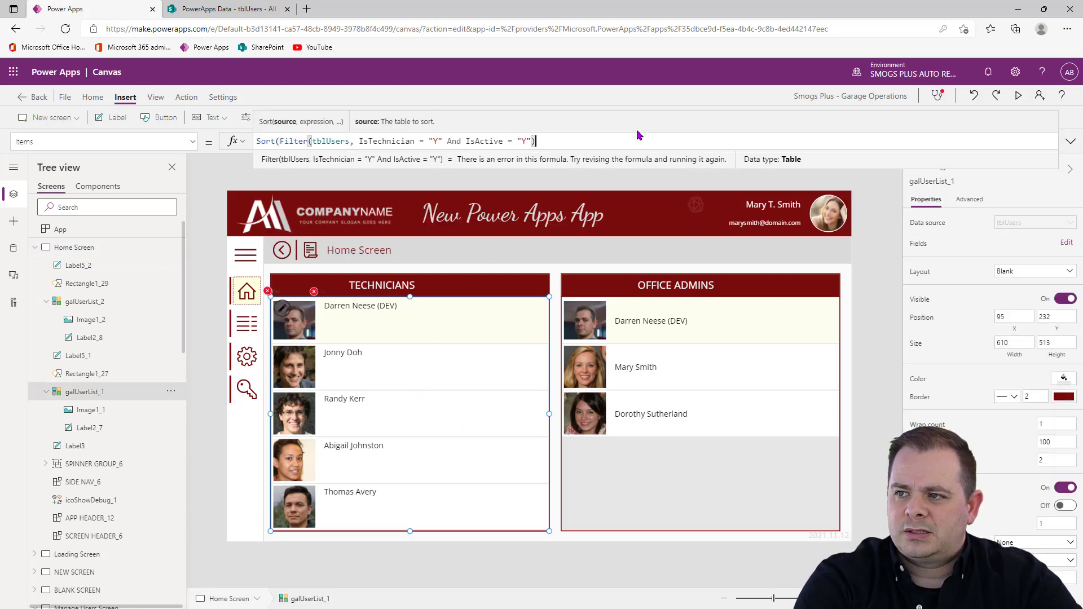
pyautogui.write('Title)')
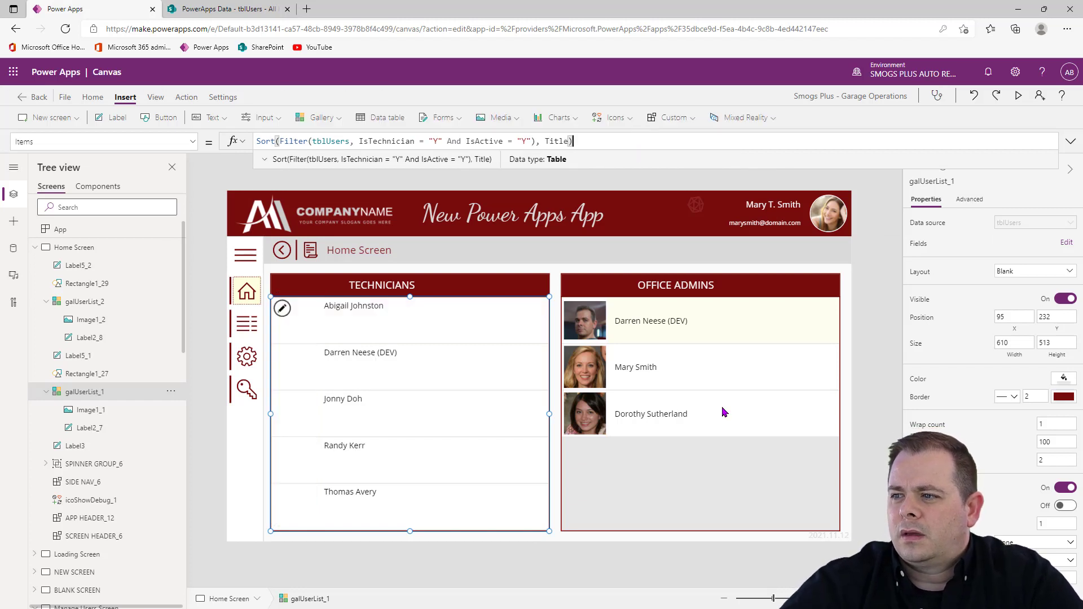
# Step: Wrap the Office Admins gallery's Items filter in Sort(…, Title) too
pyautogui.click(652, 333)
pyautogui.click(537, 138)
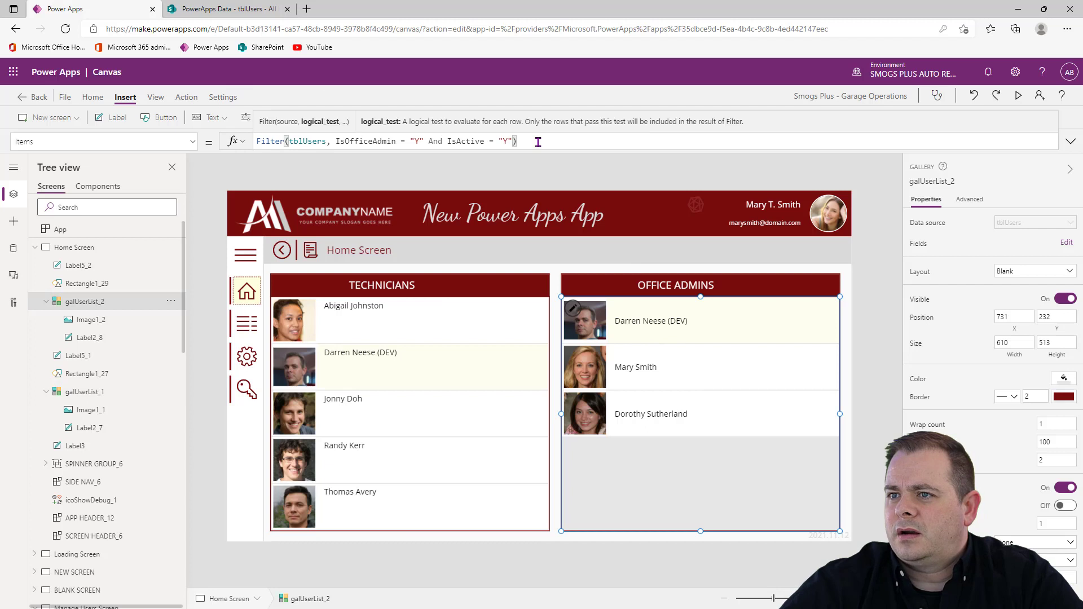
pyautogui.press('Home')
pyautogui.write('Sort(')
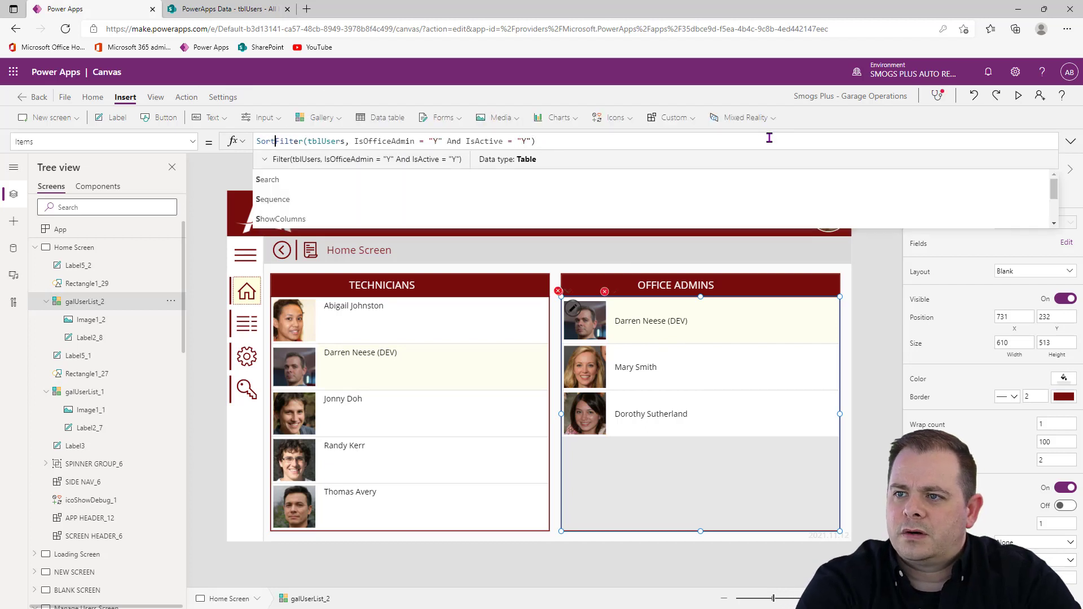
pyautogui.write(', Title)')
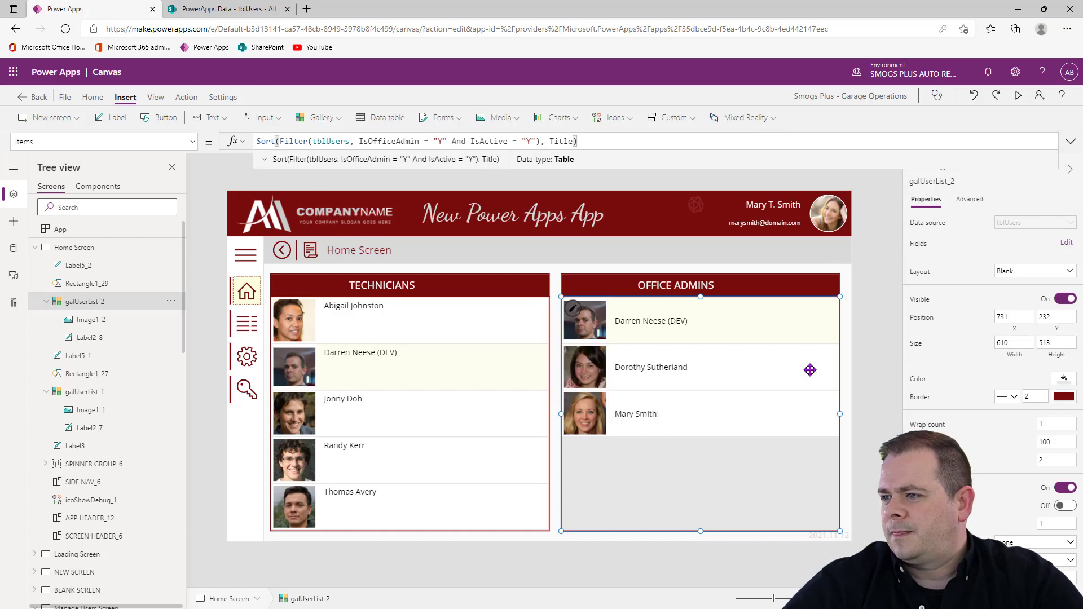
pyautogui.click(692, 326)
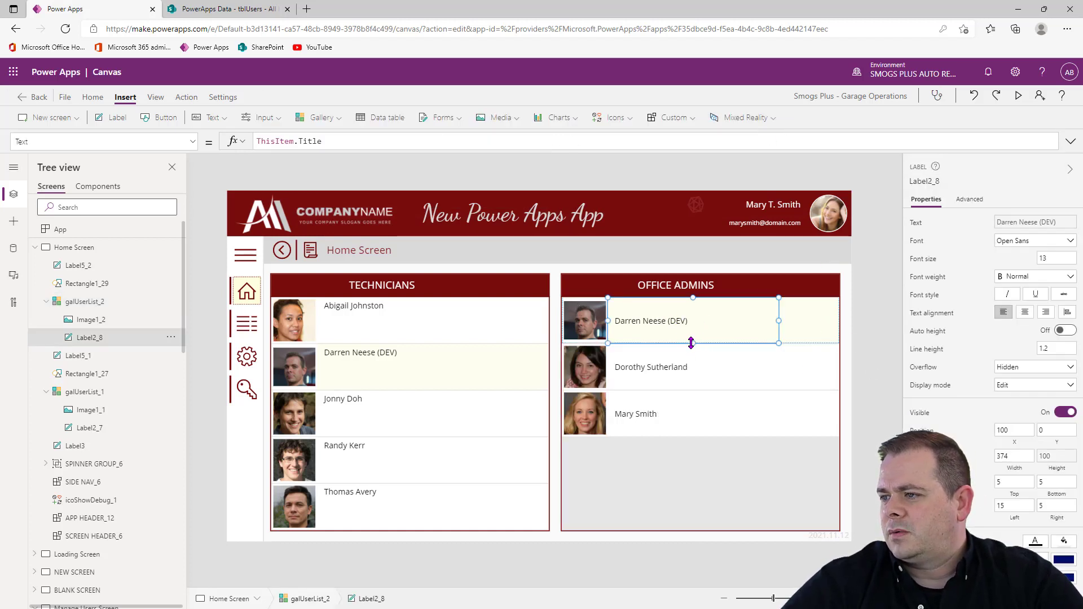
# Step: Give both galleries' name labels height 30 and left padding 10
pyautogui.moveTo(693, 343); pyautogui.dragTo(697, 313)
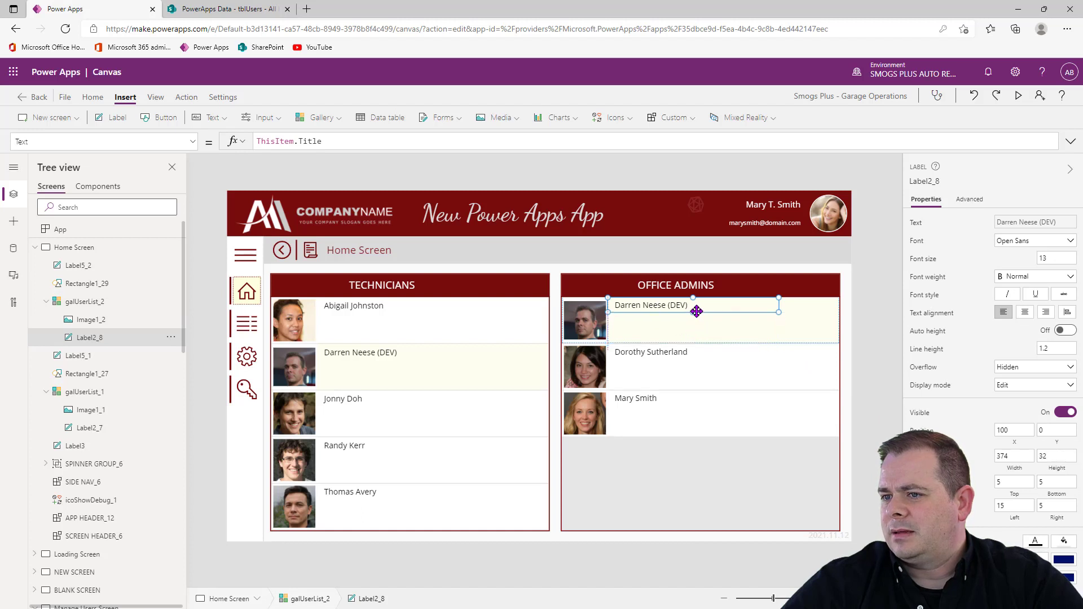
pyautogui.click(376, 310)
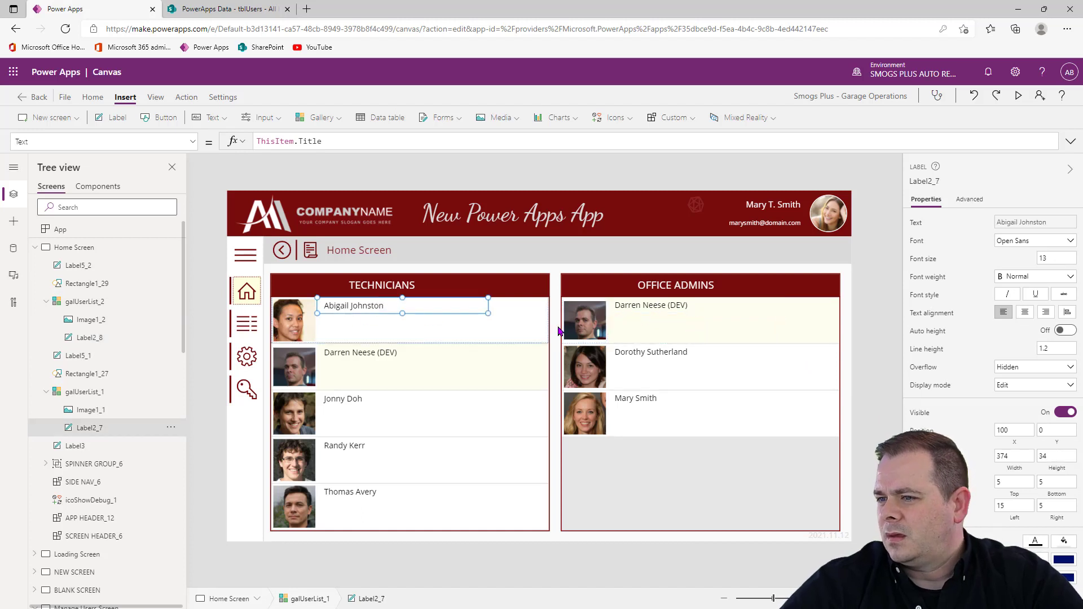
pyautogui.click(634, 310)
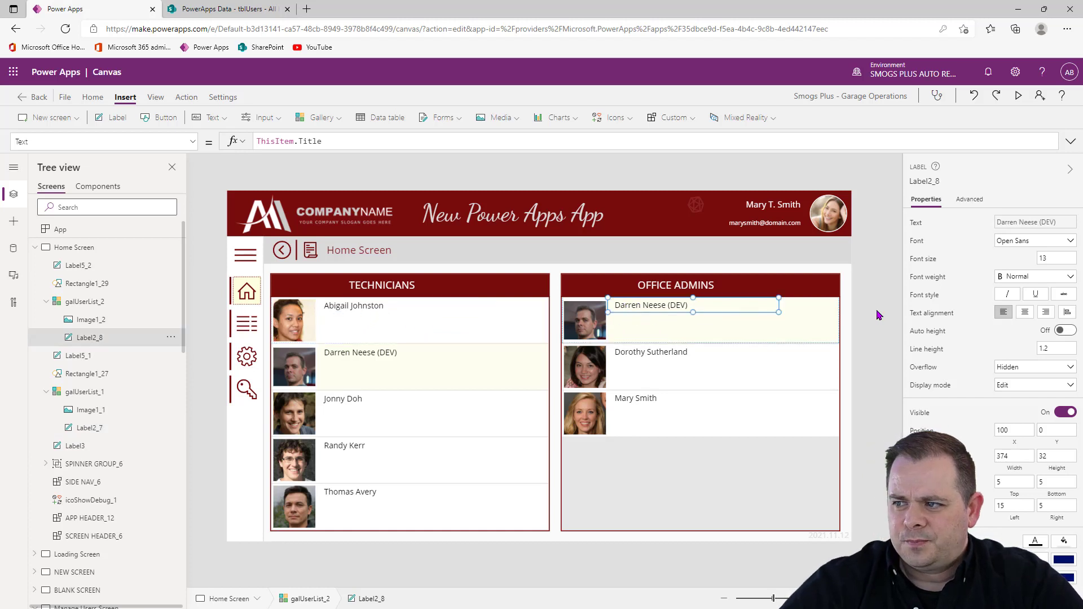
pyautogui.click(392, 311)
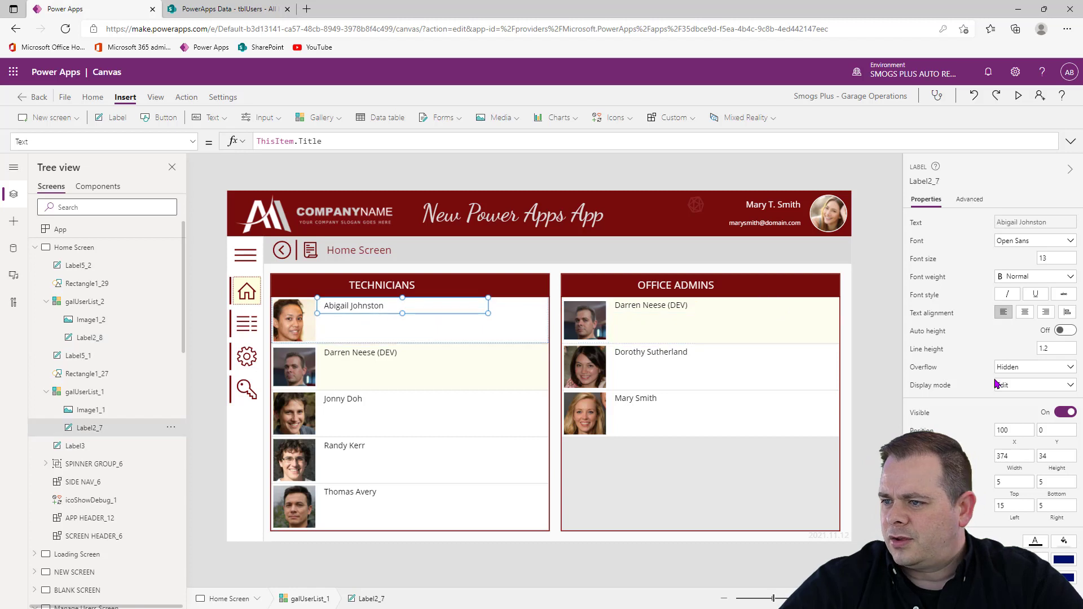
pyautogui.click(1049, 457)
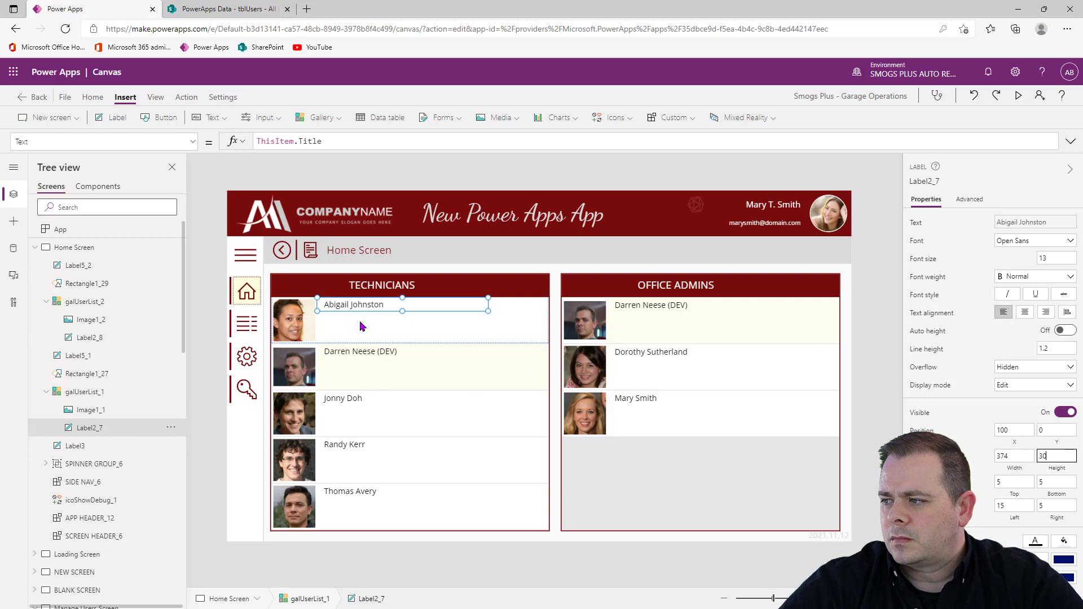
pyautogui.click(1015, 505)
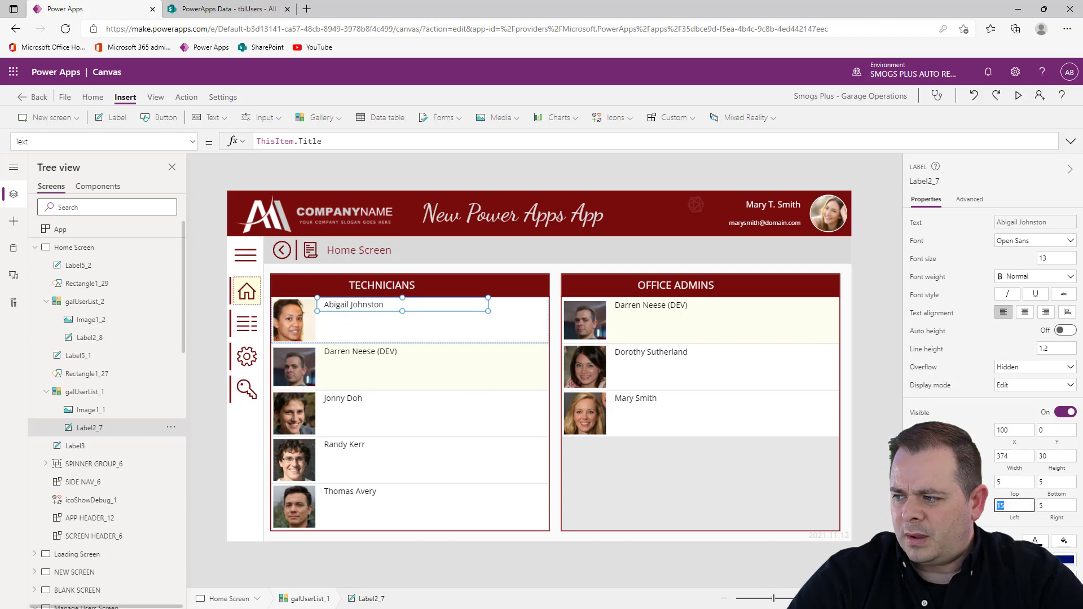
pyautogui.click(686, 315)
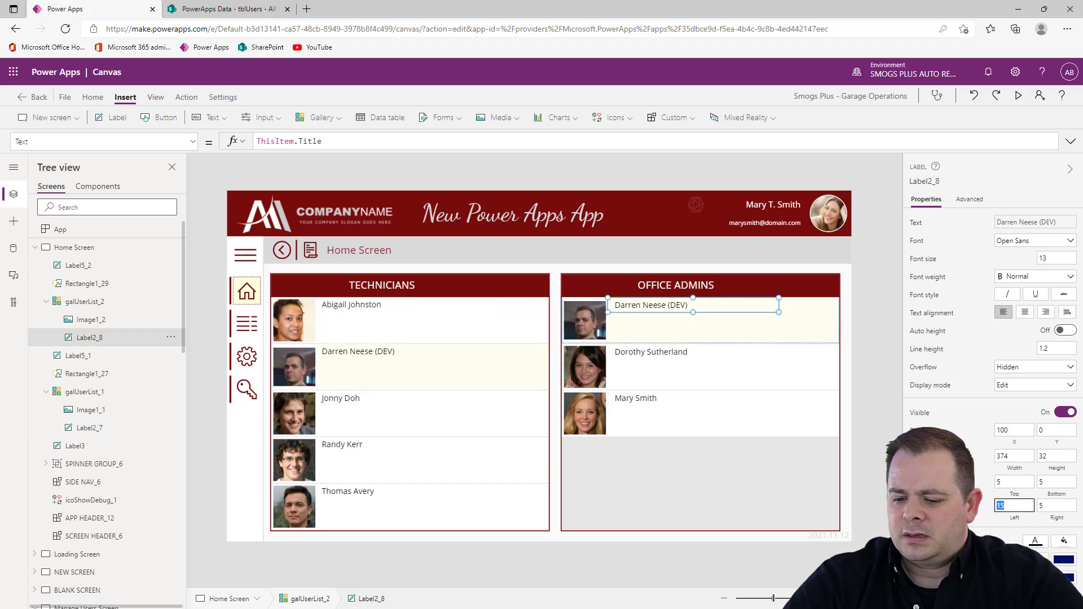
pyautogui.write('10')
pyautogui.click(1055, 456)
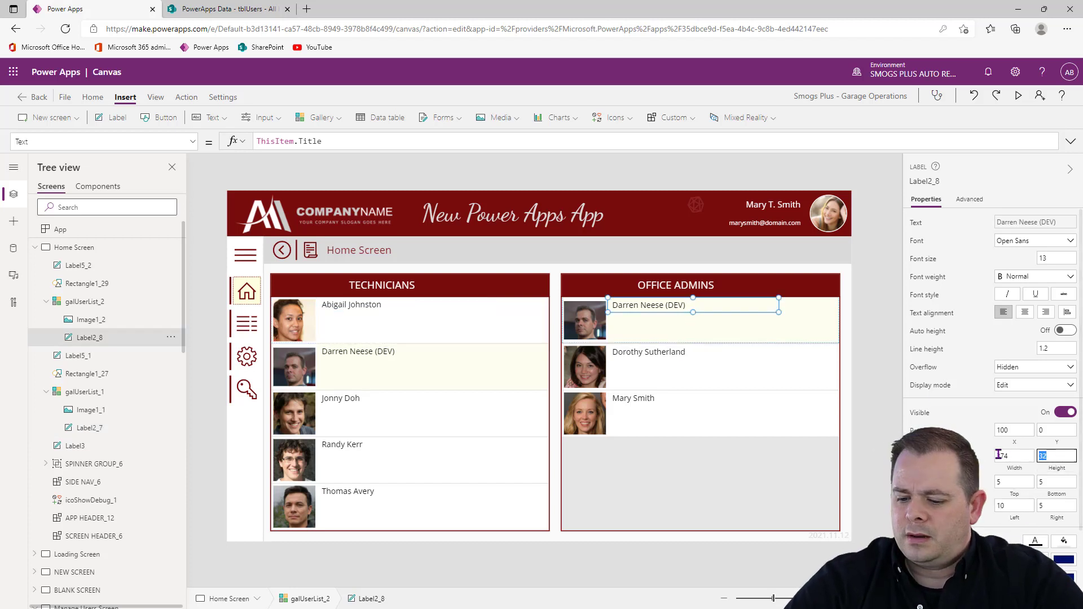
pyautogui.write('30')
# Step: Set Y to 10 on the name labels in both galleries
pyautogui.click(379, 303)
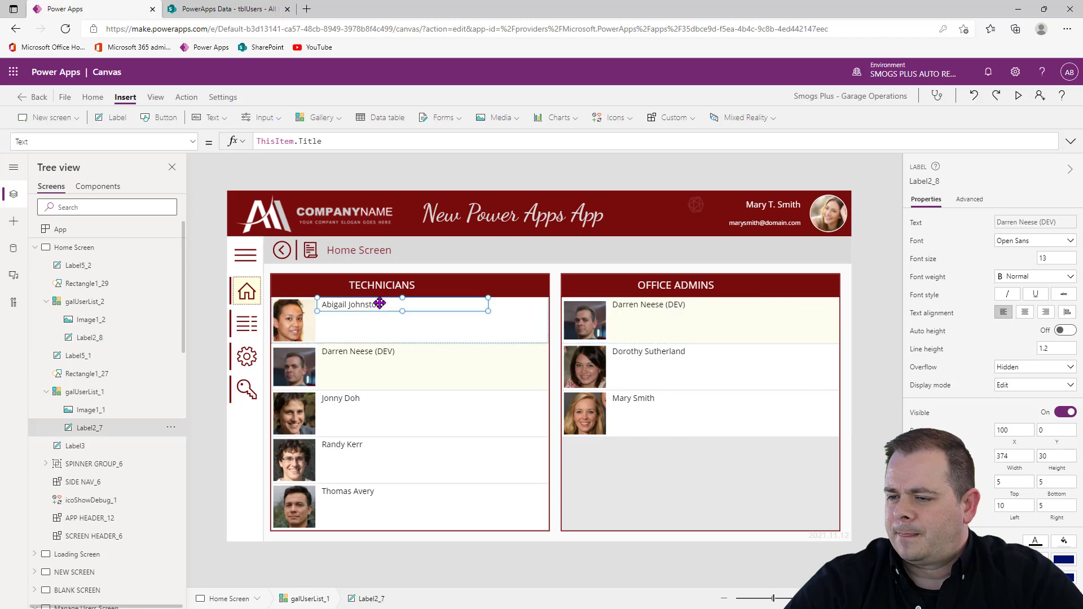
pyautogui.moveTo(379, 304); pyautogui.dragTo(351, 313)
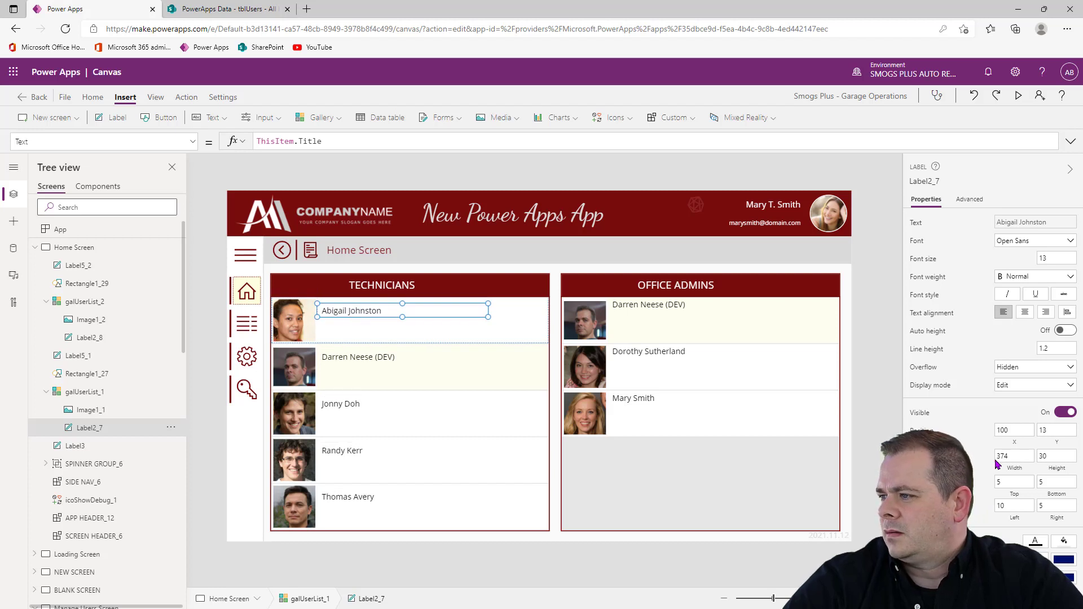
pyautogui.click(1055, 430)
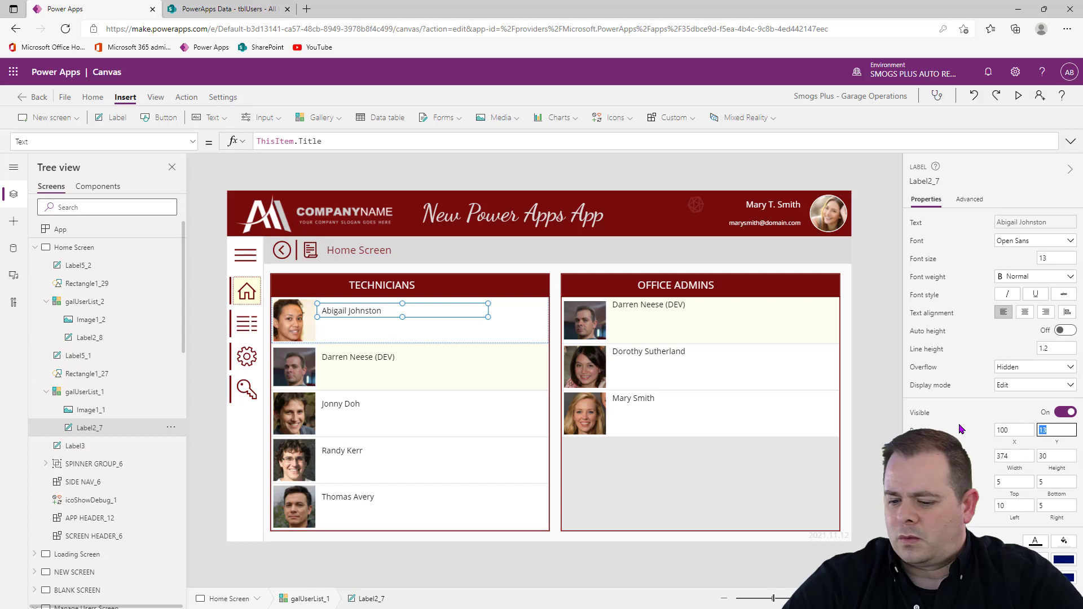
pyautogui.write('10')
pyautogui.click(712, 307)
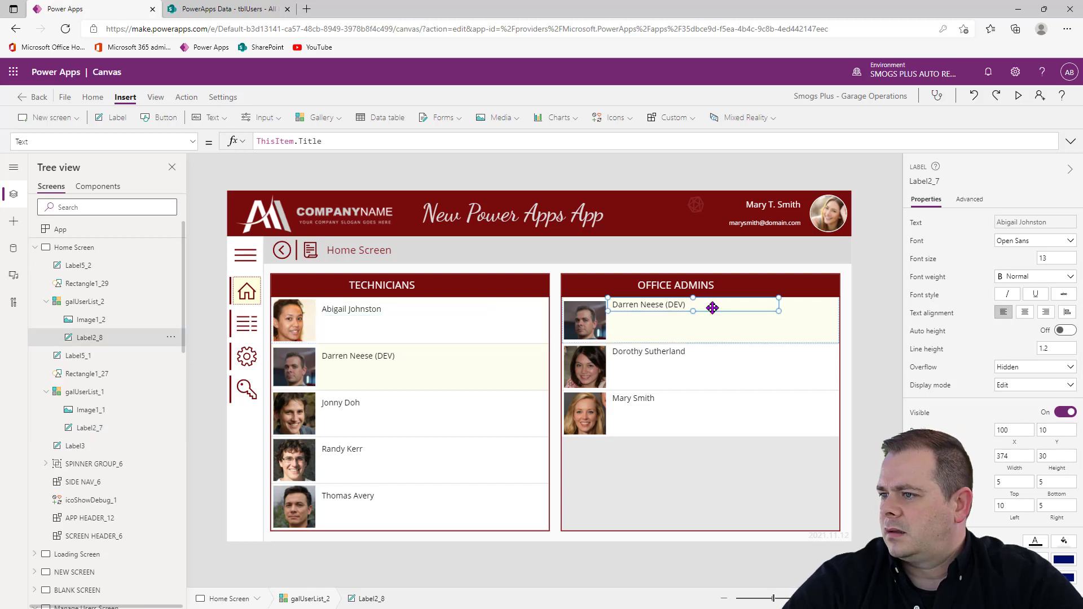
pyautogui.click(1054, 430)
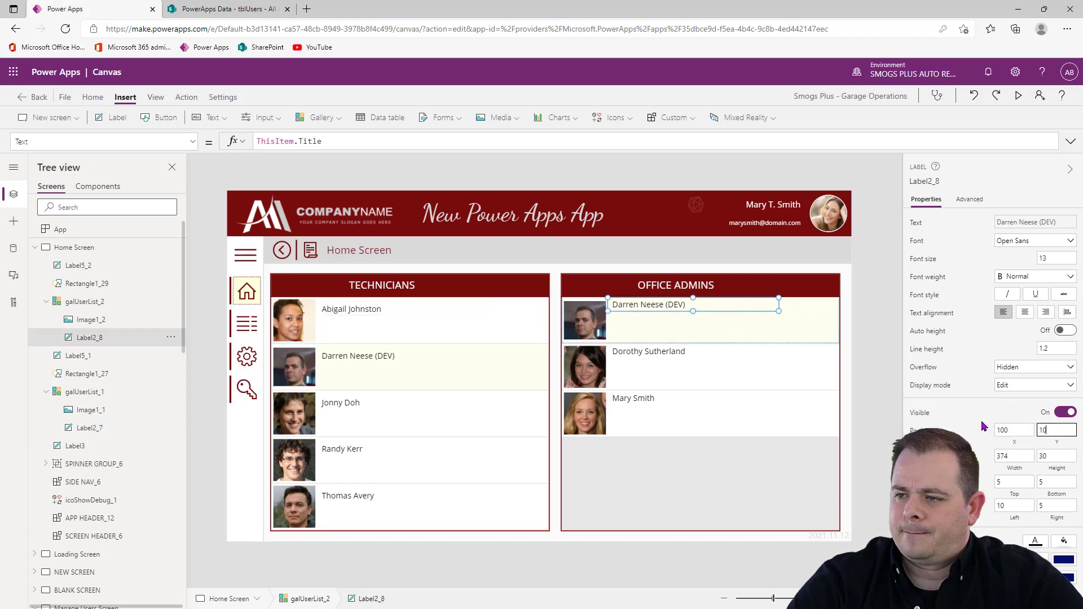
pyautogui.click(874, 357)
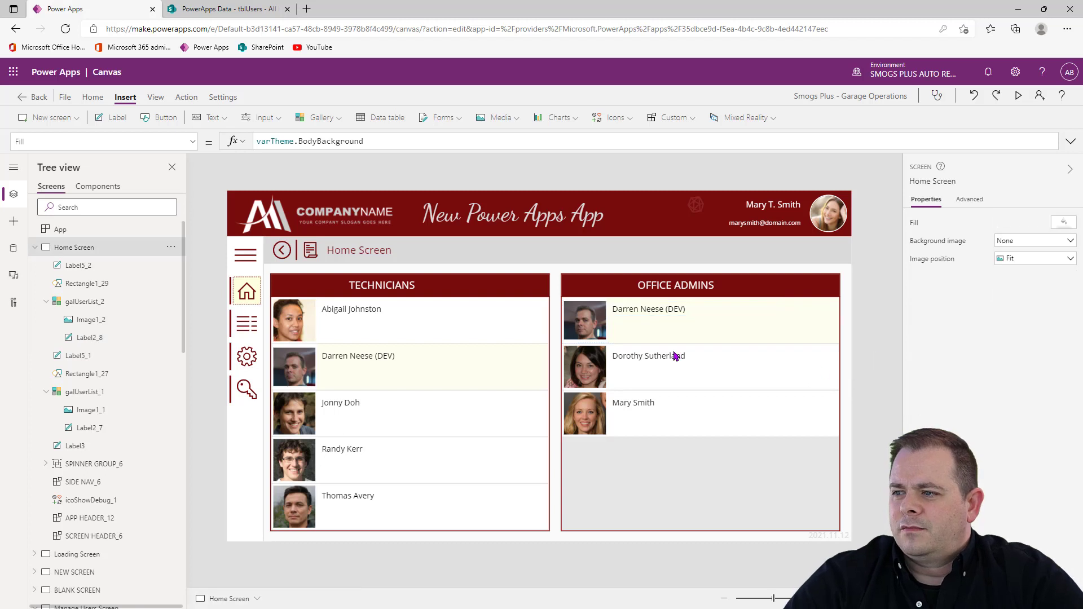
pyautogui.click(404, 313)
# Step: Select the Home Screen canvas so the app can be saved
pyautogui.click(898, 400)
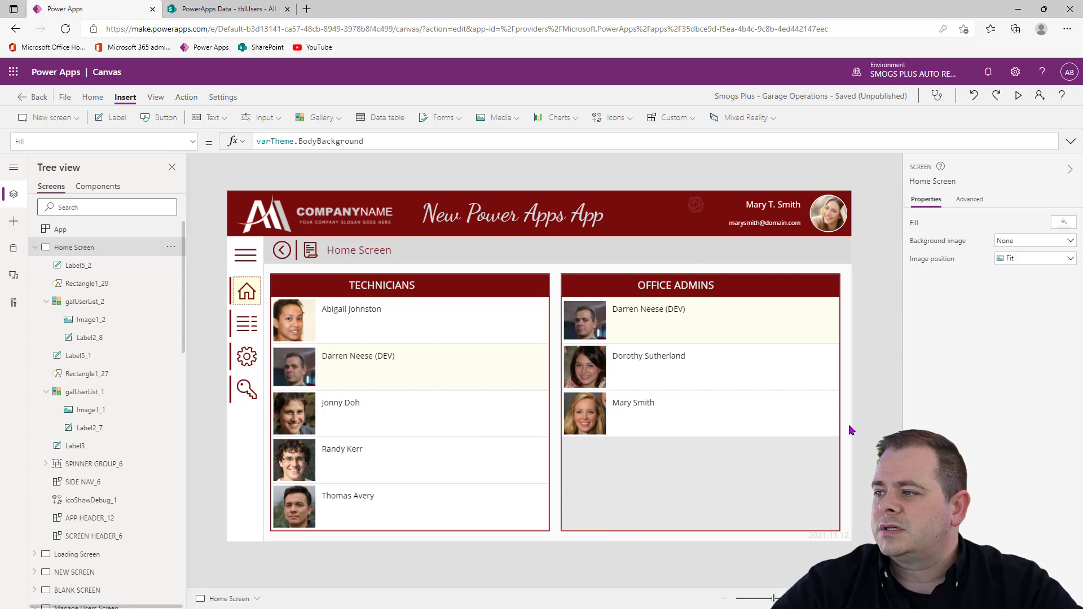
# Step: Widen the OFFICE ADMINS heading label and copy its header rectangle's name, Rectangle1_29
pyautogui.click(702, 288)
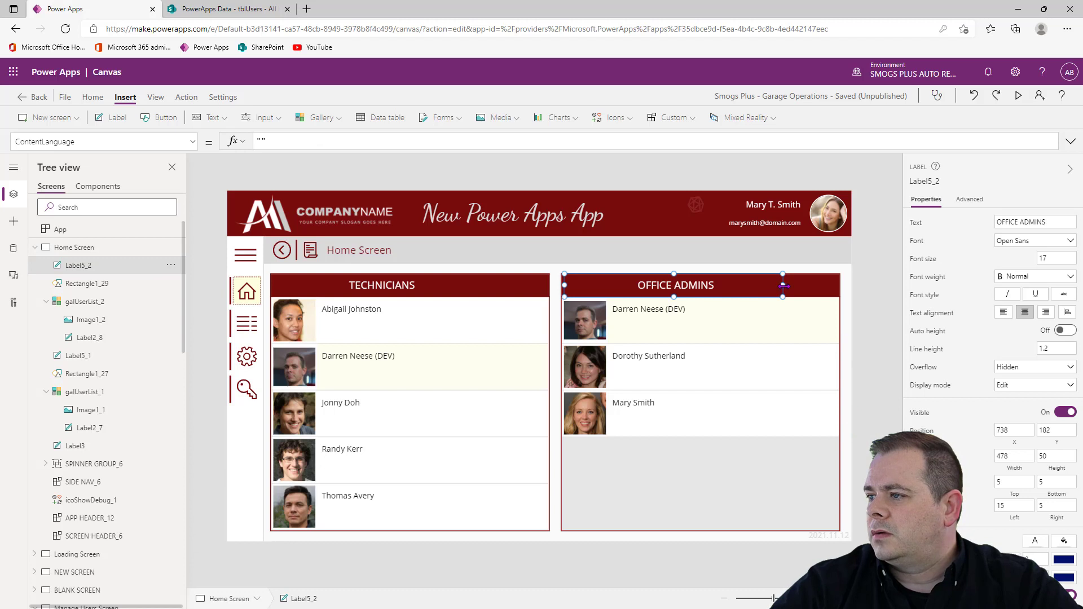
pyautogui.moveTo(783, 286)
pyautogui.mouseDown()
pyautogui.moveTo(841, 285)
pyautogui.moveTo(803, 286)
pyautogui.mouseUp()
pyautogui.click(822, 285)
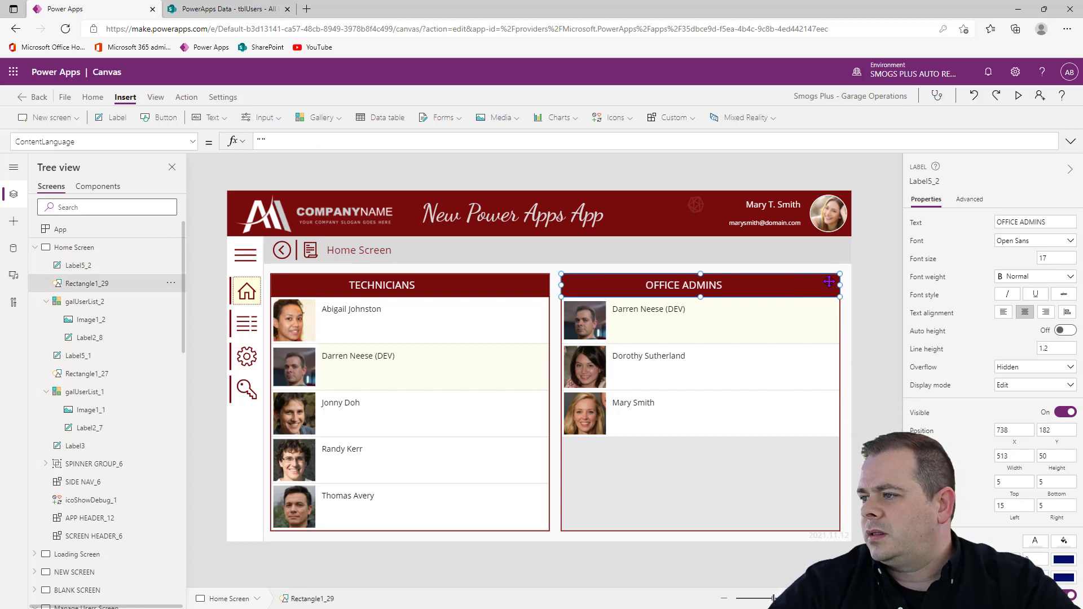
pyautogui.click(934, 180)
pyautogui.hotkey('ctrl', 'c')
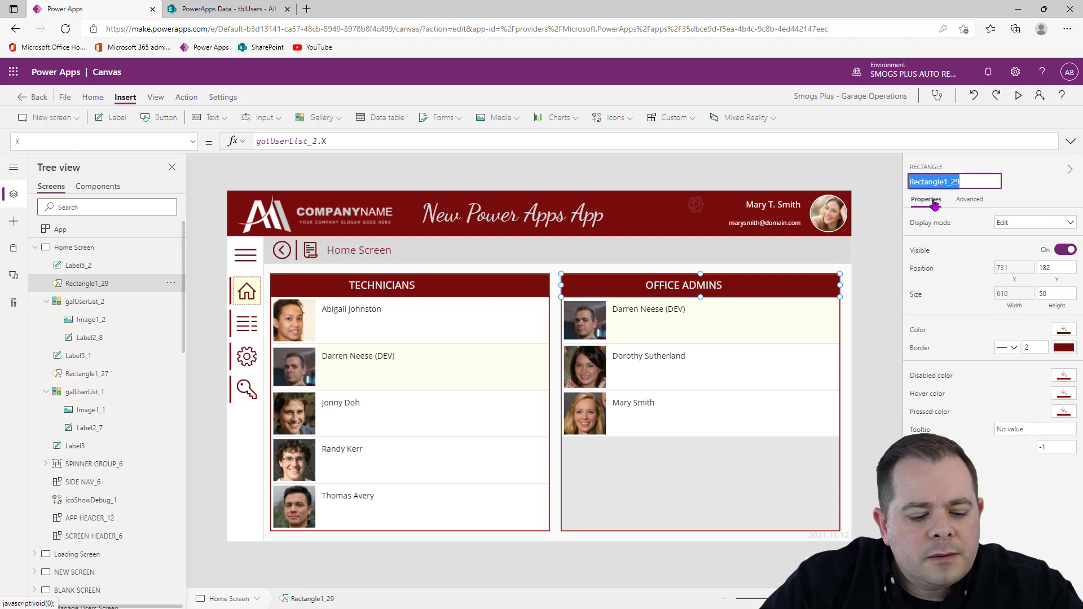
pyautogui.click(871, 337)
pyautogui.click(788, 289)
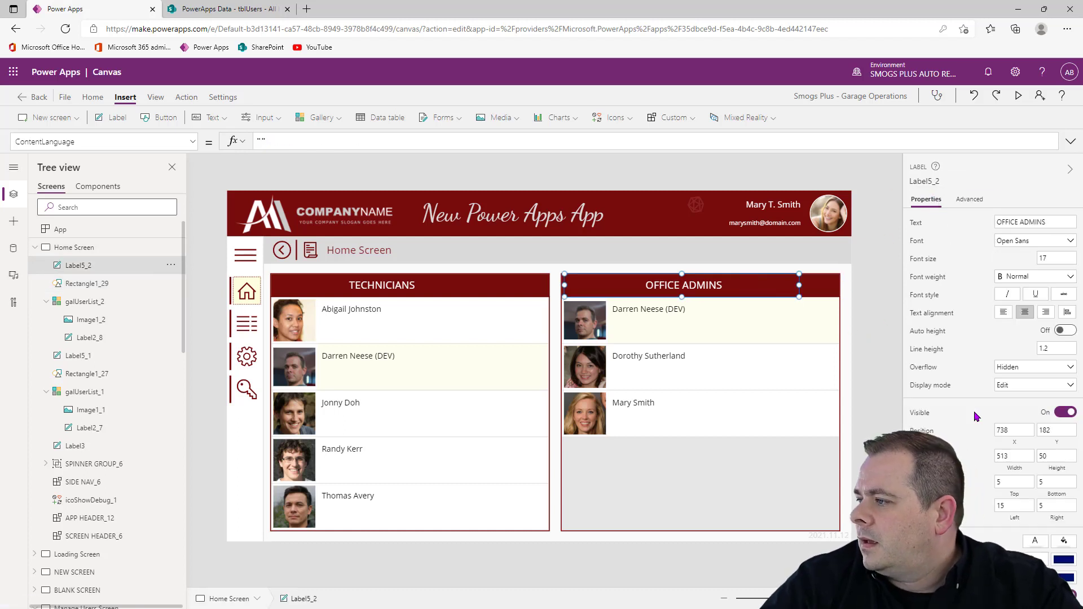
# Step: Set the heading's X and Y to Rectangle1_29.X and Rectangle1_29.Y
pyautogui.click(1013, 444)
pyautogui.moveTo(274, 142); pyautogui.dragTo(196, 133)
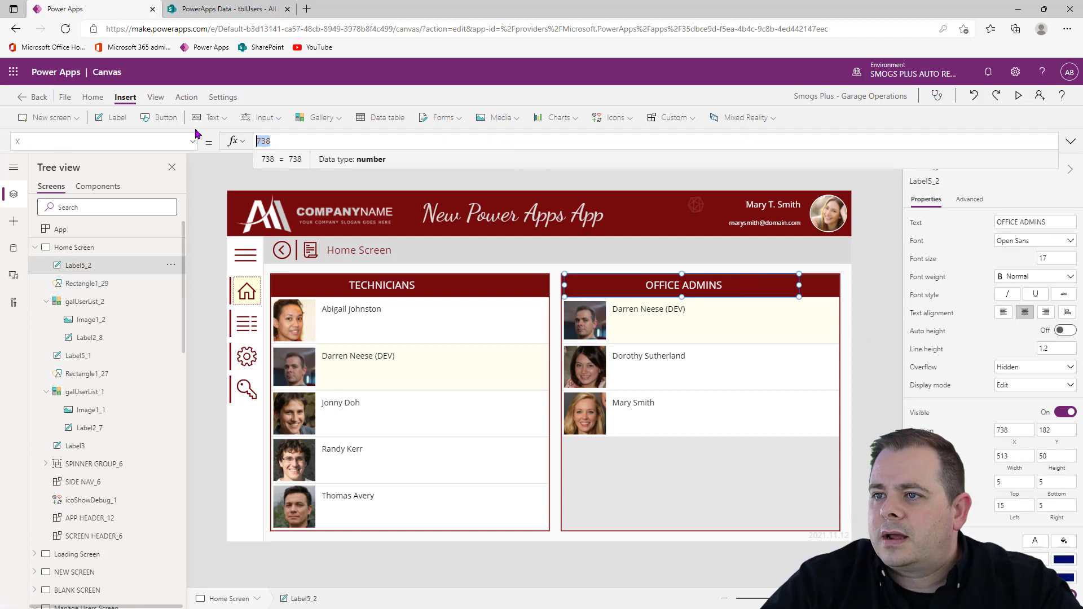
pyautogui.hotkey('ctrl', 'v')
pyautogui.write('.X')
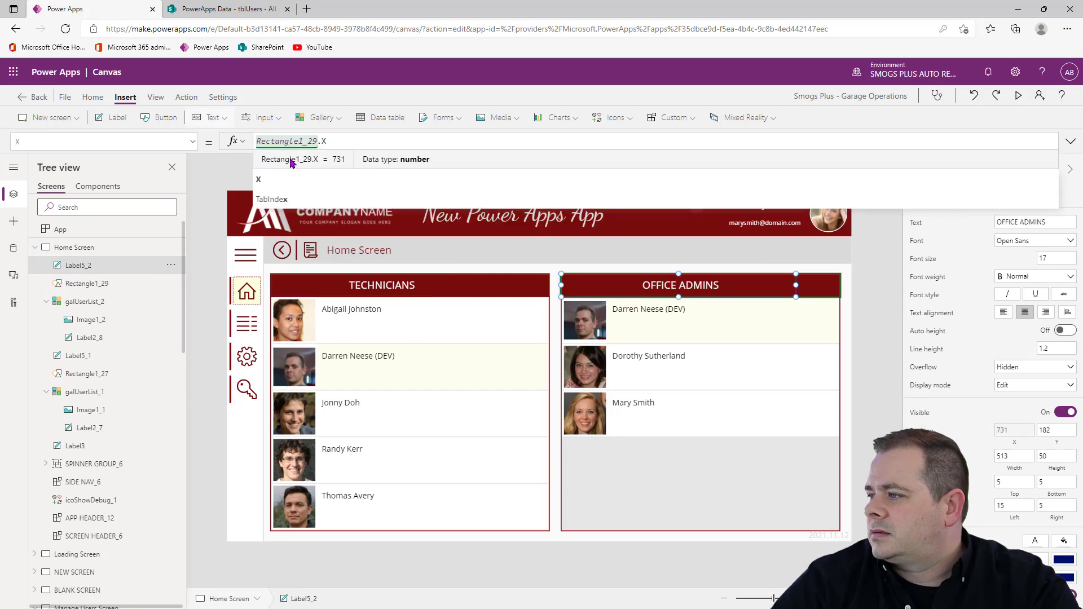
pyautogui.click(1056, 430)
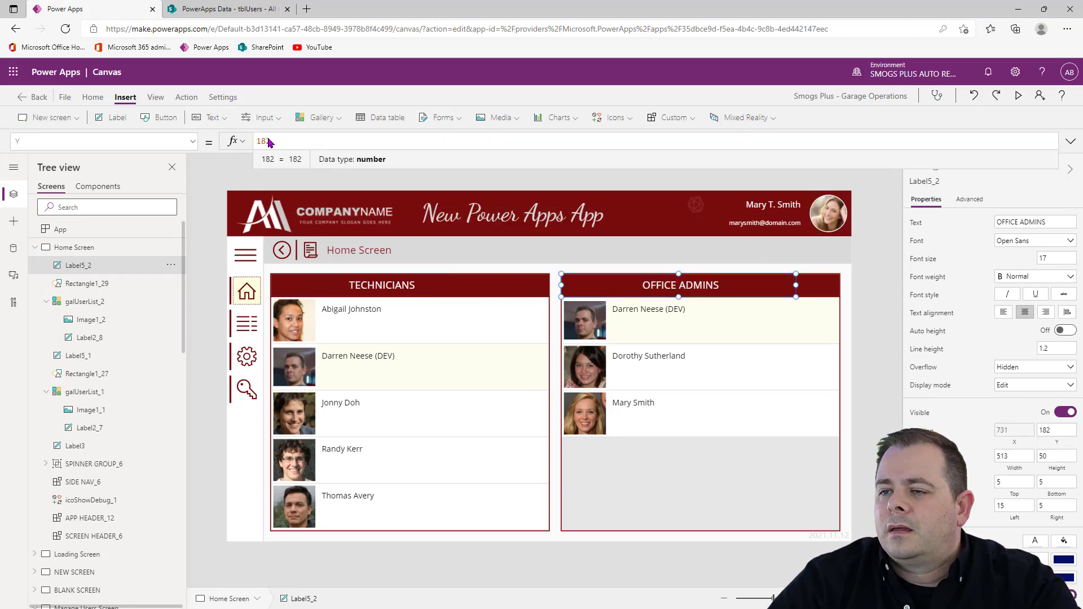
pyautogui.moveTo(273, 142); pyautogui.dragTo(214, 136)
pyautogui.hotkey('ctrl', 'v')
pyautogui.write('.Y')
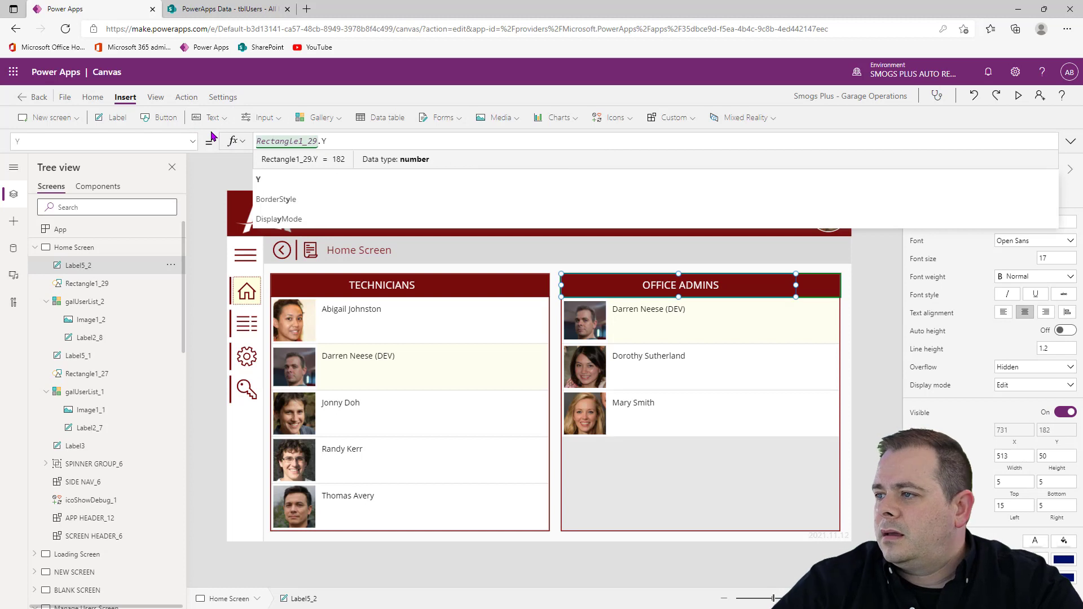
# Step: Bind the heading's Width and Height to Rectangle1_29.Width and Rectangle1_29.Height
pyautogui.click(1015, 457)
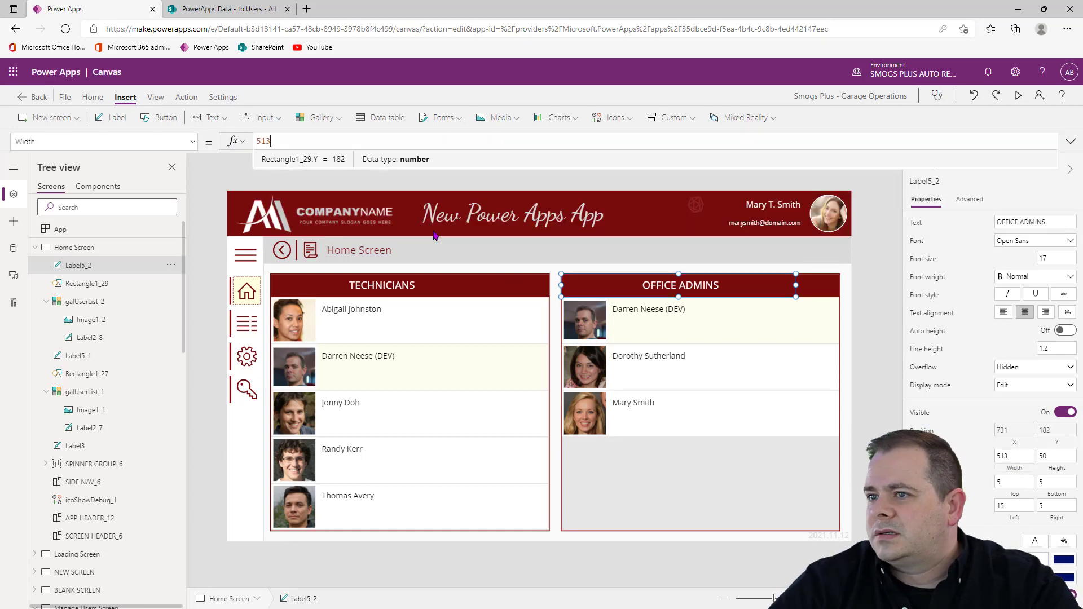
pyautogui.moveTo(270, 142); pyautogui.dragTo(225, 142)
pyautogui.hotkey('ctrl', 'v')
pyautogui.write('.Width')
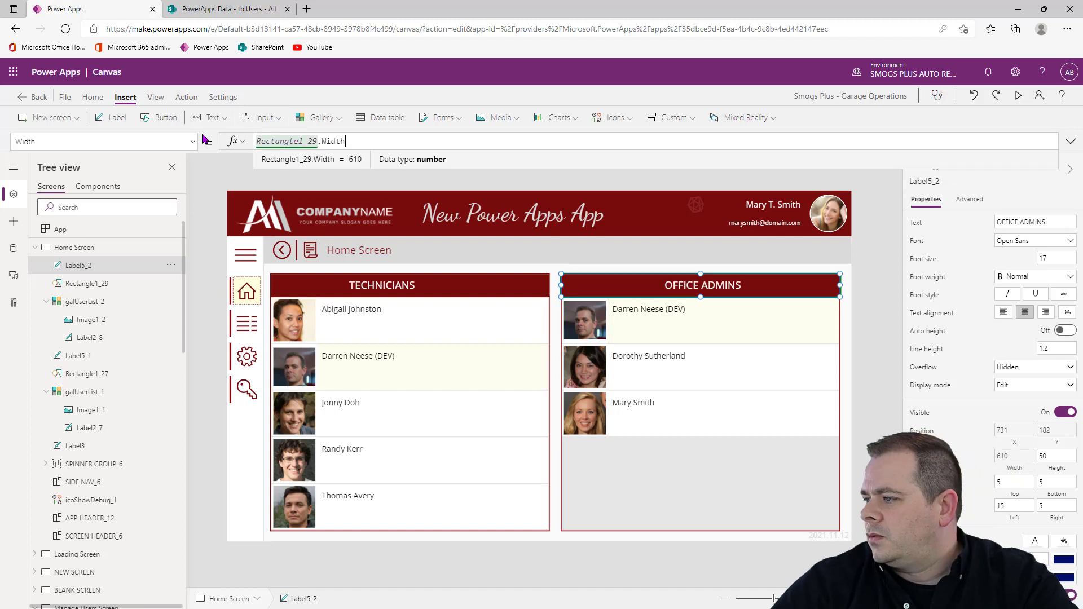
pyautogui.click(1064, 459)
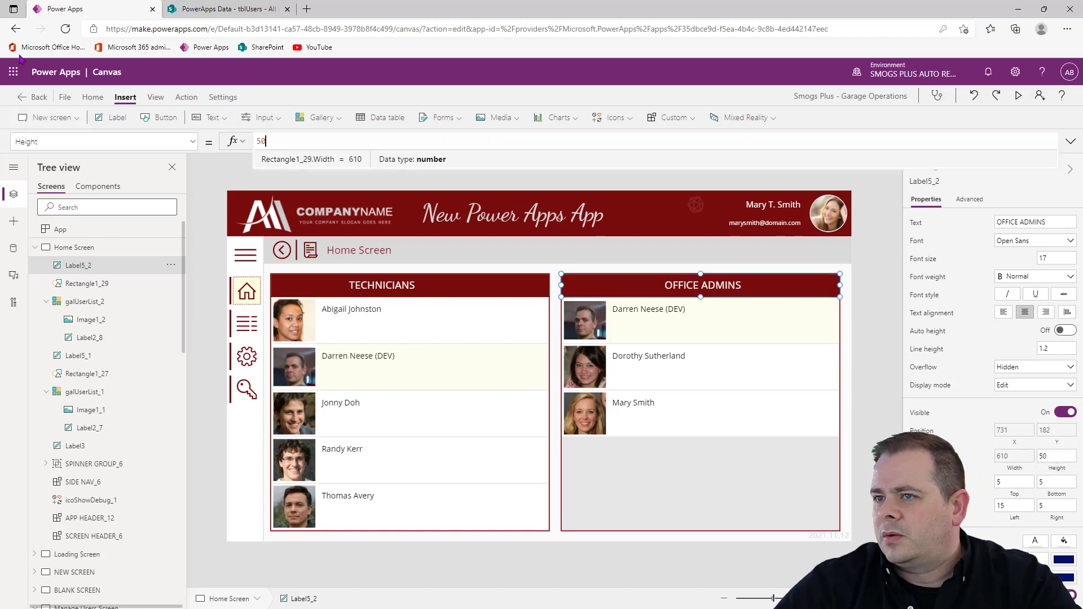
pyautogui.moveTo(288, 144); pyautogui.dragTo(169, 135)
pyautogui.hotkey('ctrl', 'v')
pyautogui.write('.Height')
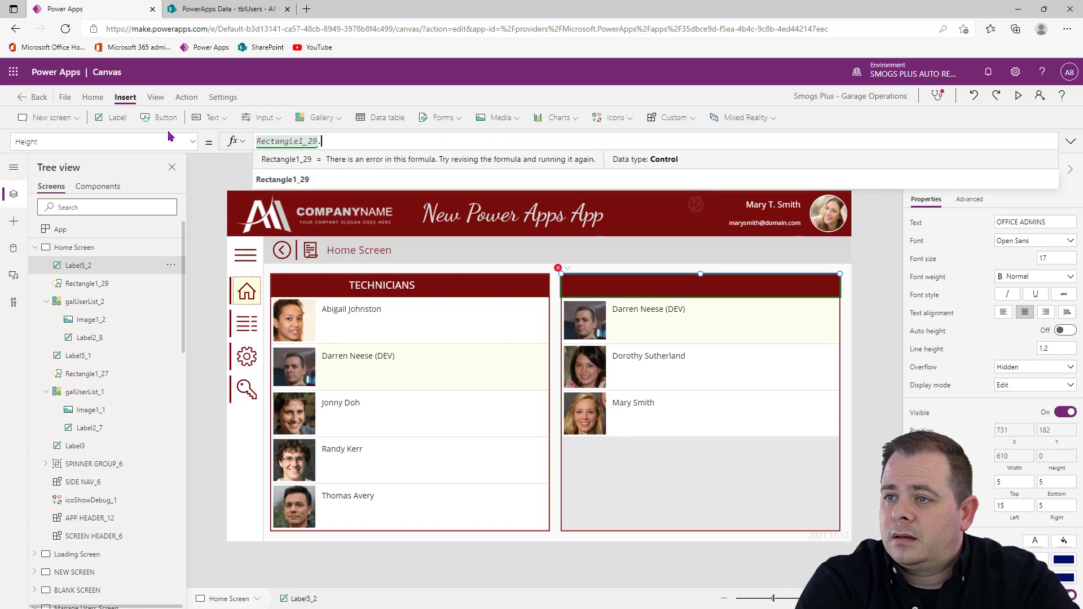
pyautogui.click(393, 292)
pyautogui.click(516, 292)
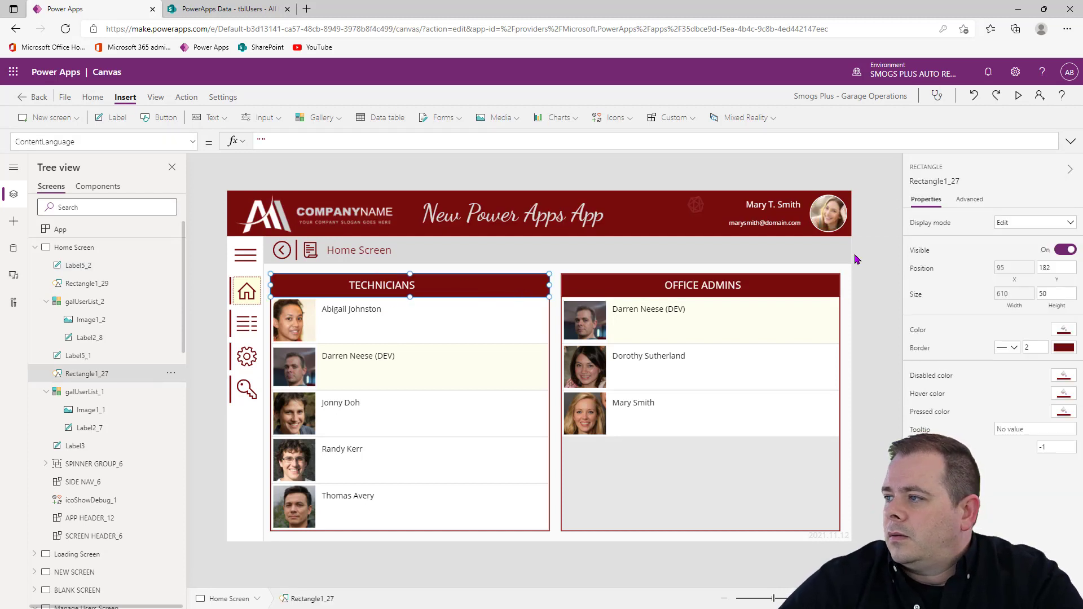
# Step: Set the TECHNICIANS label's Width and Height to Rectangle1_27.Width and Rectangle1_27.Height
pyautogui.click(937, 180)
pyautogui.hotkey('ctrl', 'c')
pyautogui.click(865, 353)
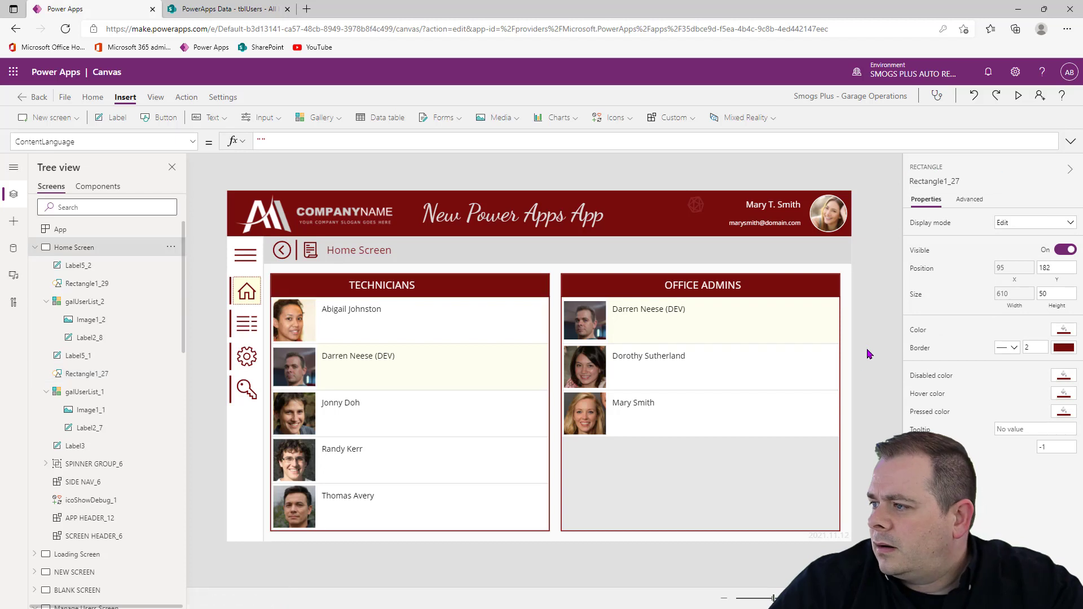
pyautogui.click(404, 294)
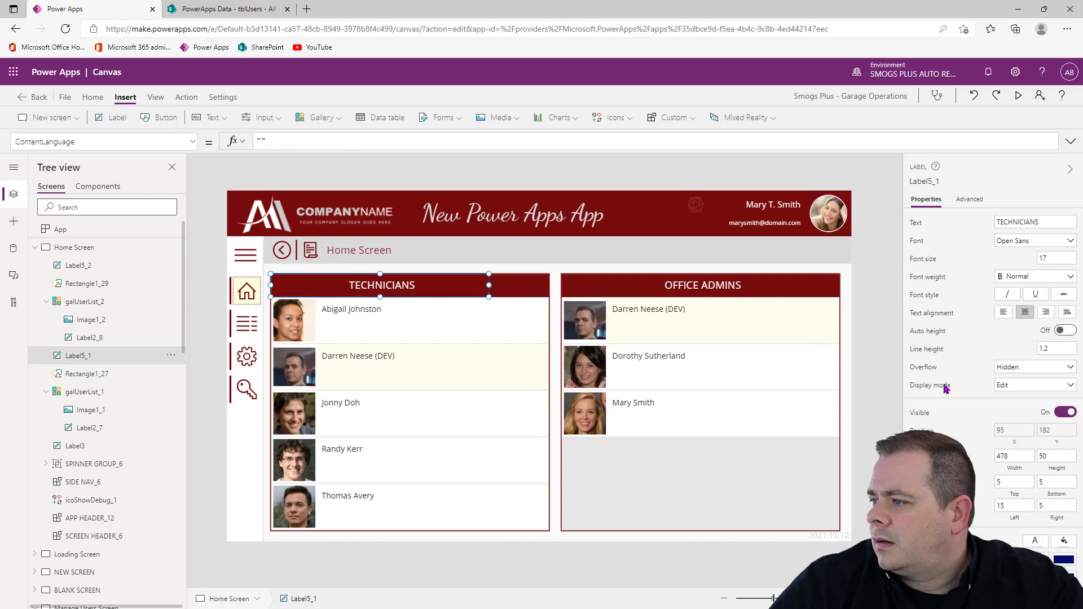
pyautogui.click(1014, 471)
pyautogui.moveTo(277, 143); pyautogui.dragTo(252, 146)
pyautogui.hotkey('ctrl', 'v')
pyautogui.write('.Width')
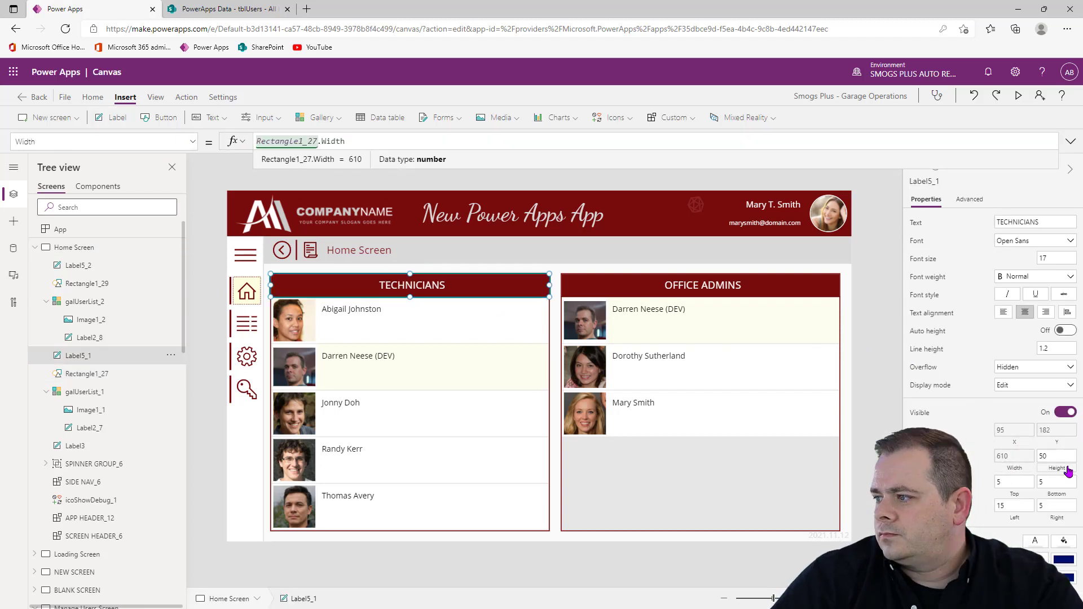
pyautogui.click(1067, 469)
pyautogui.moveTo(282, 144); pyautogui.dragTo(225, 145)
pyautogui.hotkey('ctrl', 'v')
pyautogui.write('.Height')
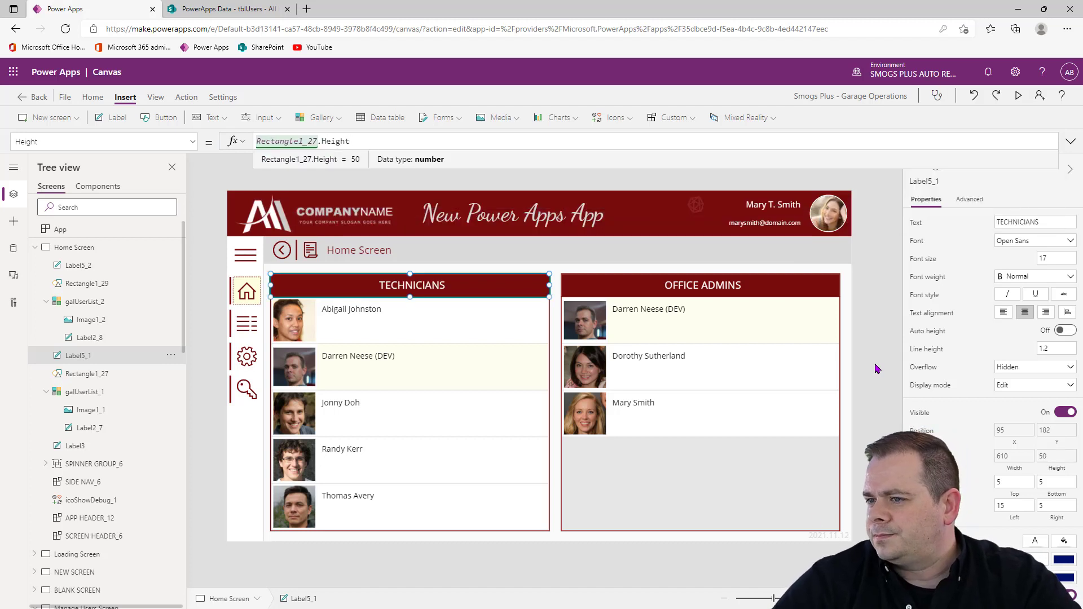
pyautogui.click(492, 532)
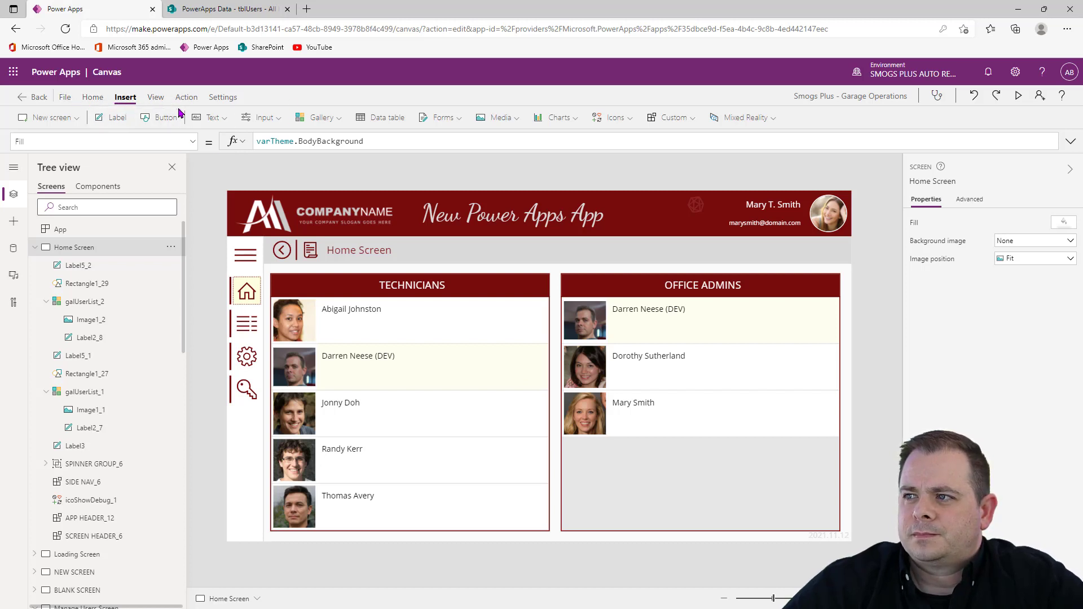
# Step: Insert an Add icon at the TECHNICIANS header's left end and make it 50 wide
pyautogui.click(600, 117)
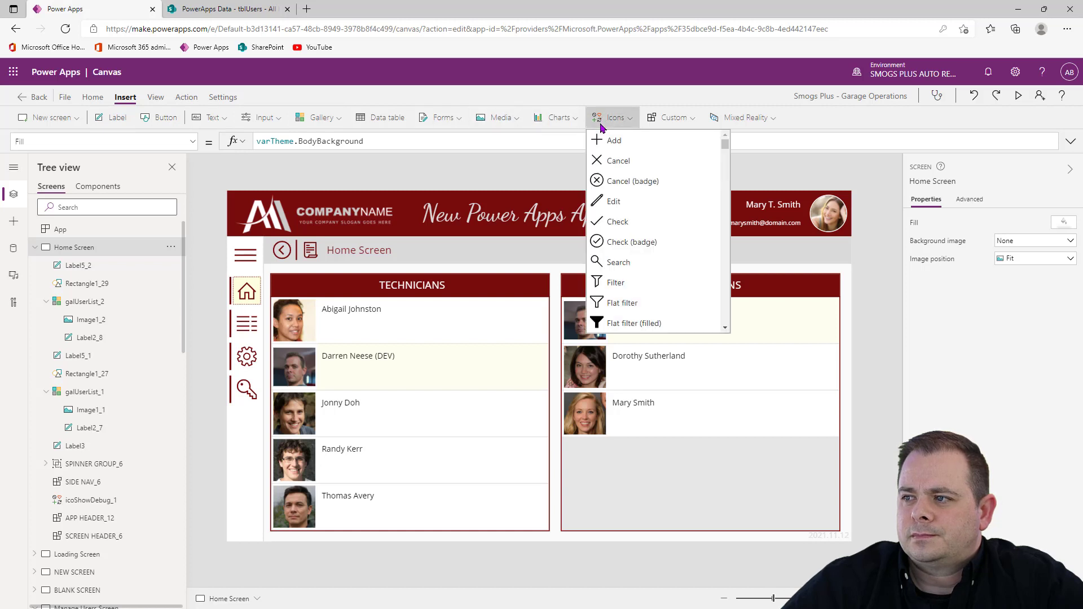
pyautogui.click(612, 141)
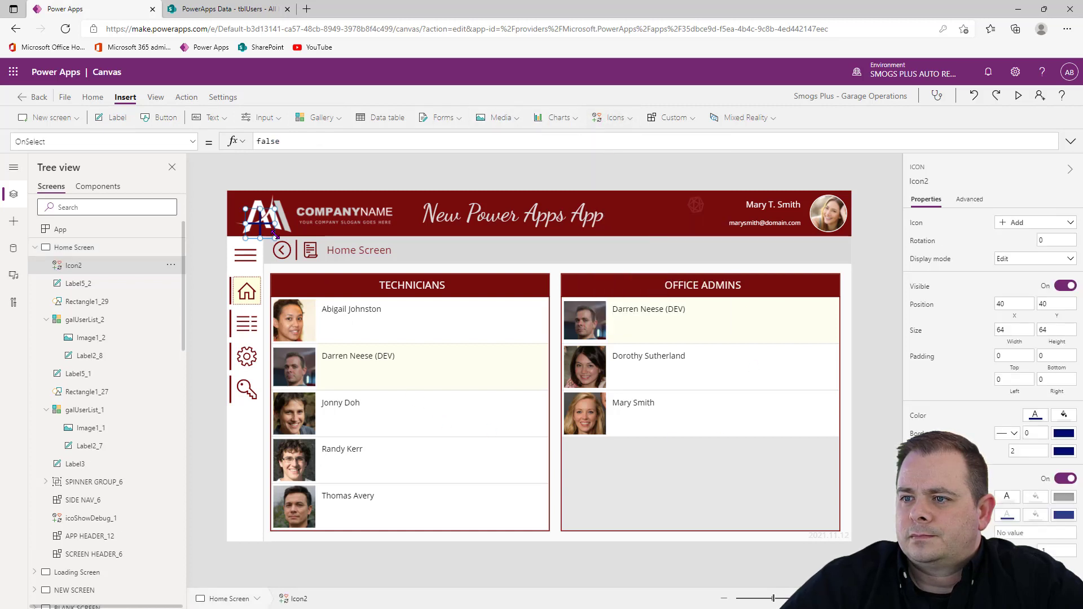
pyautogui.moveTo(327, 269); pyautogui.dragTo(296, 297)
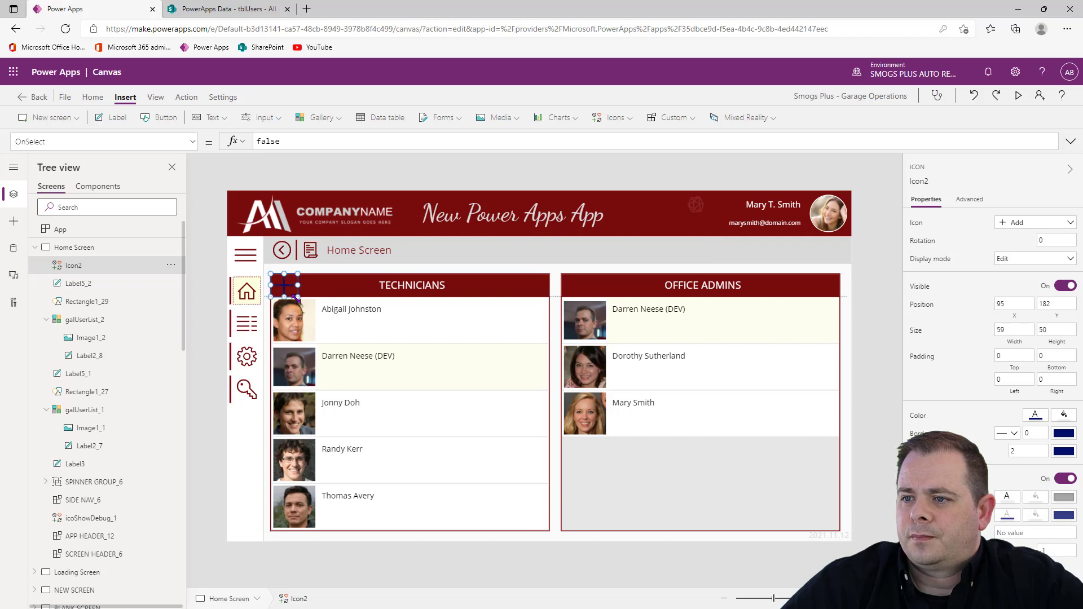
pyautogui.doubleClick(1021, 330)
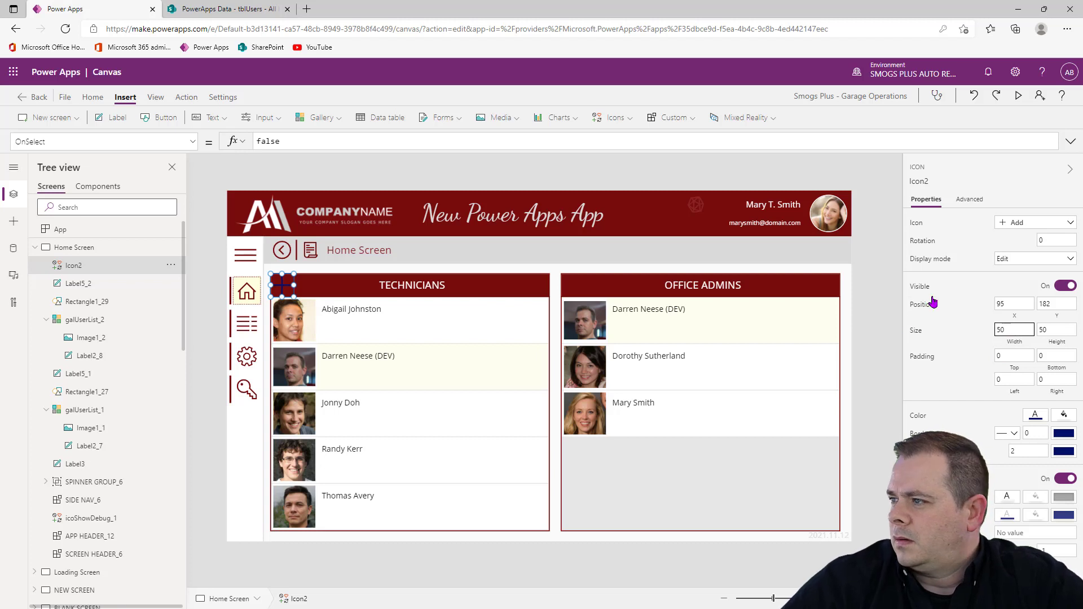
# Step: Change the icon to the Tools wrench and colour it white
pyautogui.click(1026, 225)
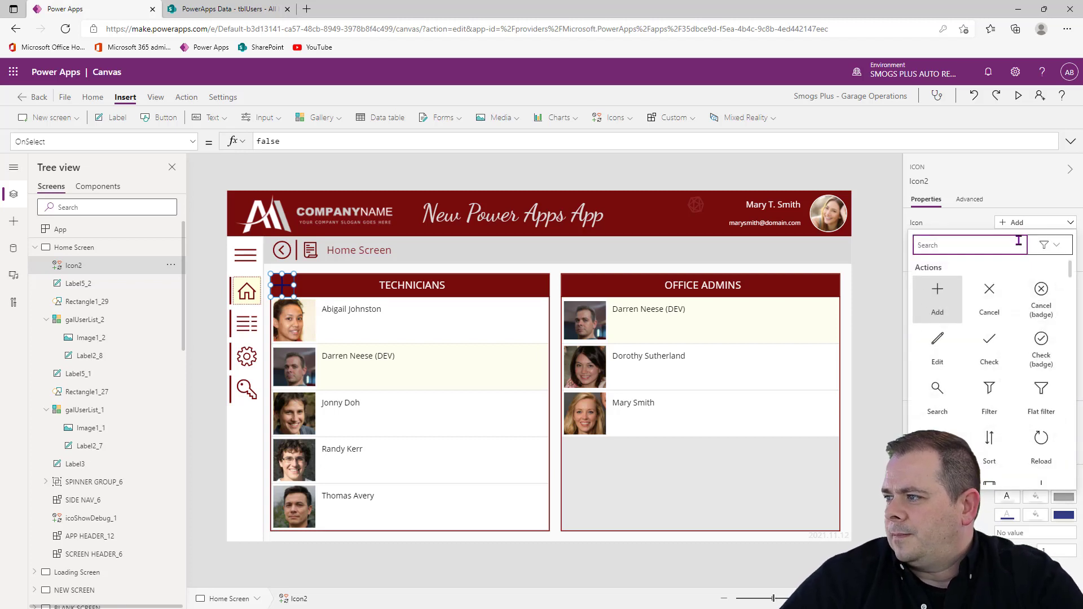
pyautogui.write('wr')
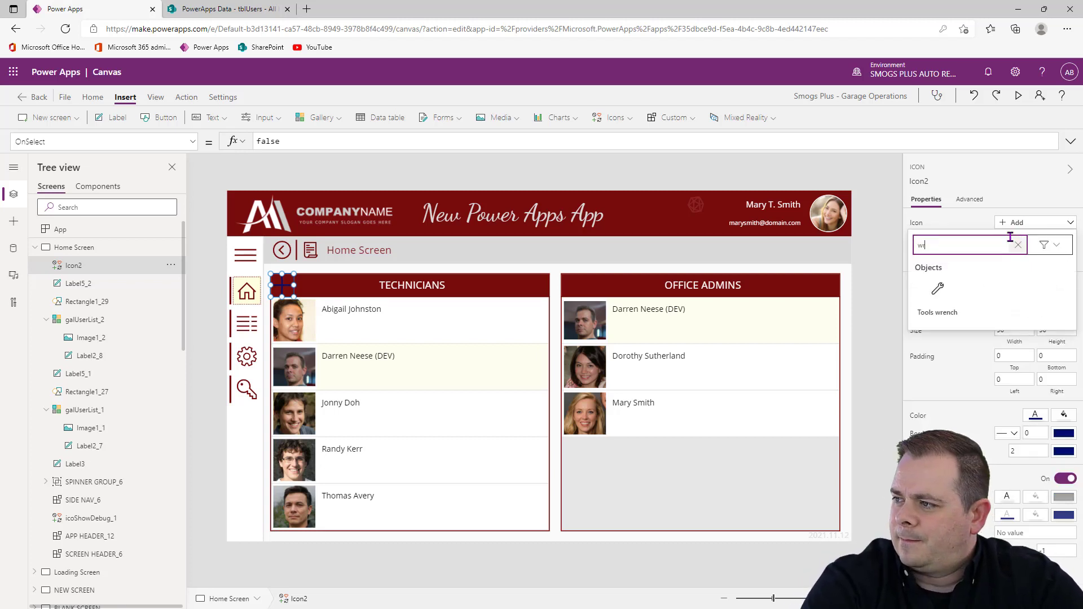
pyautogui.click(937, 291)
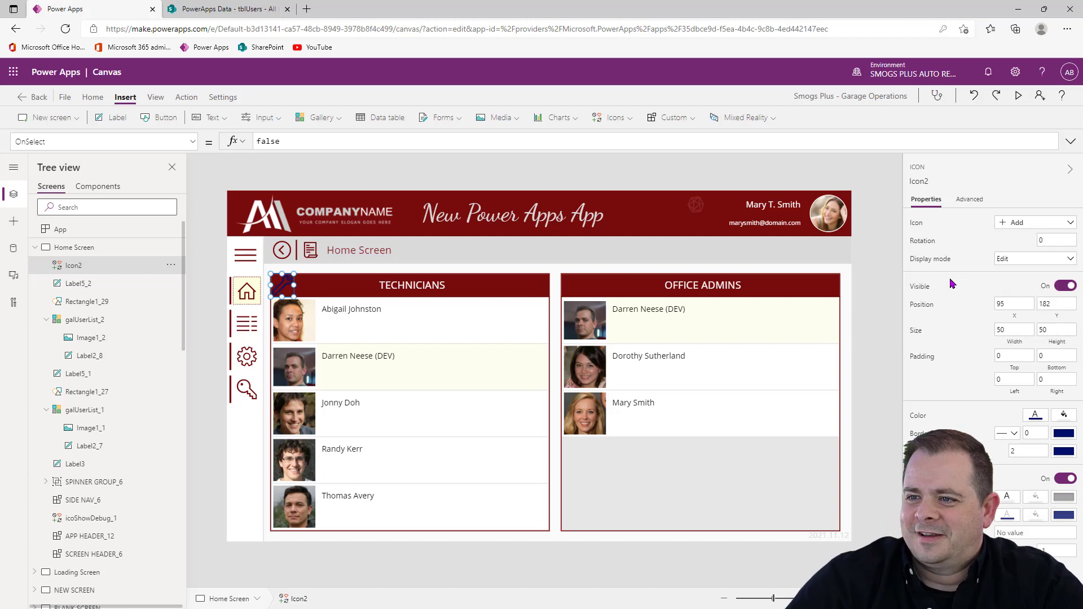
pyautogui.click(1035, 415)
pyautogui.click(863, 352)
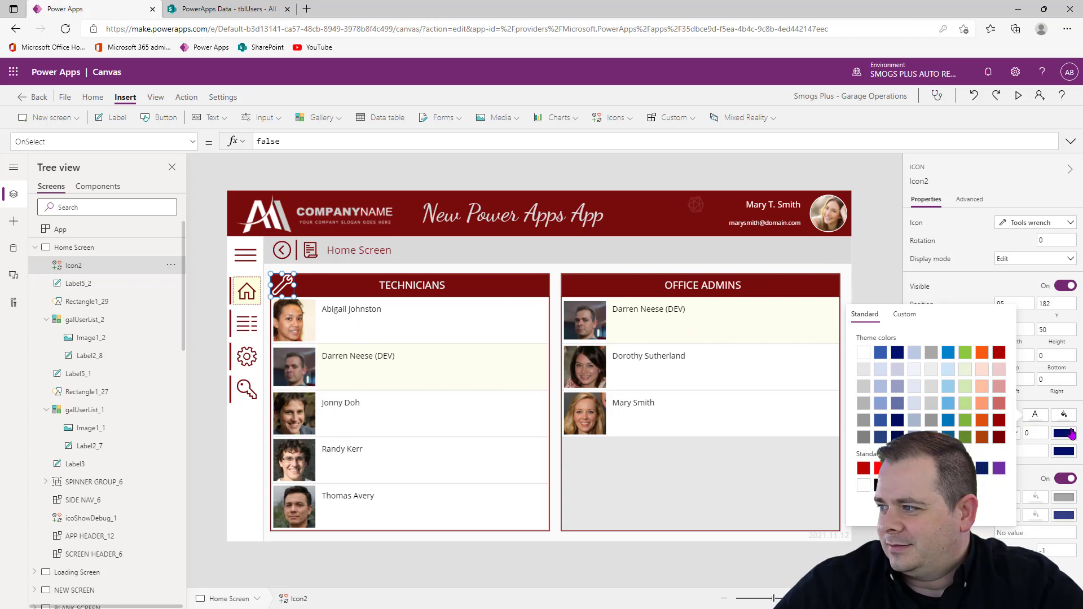
# Step: Set the wrench icon's top, bottom and left padding to 4
pyautogui.click(1078, 353)
pyautogui.moveTo(1006, 357); pyautogui.dragTo(990, 353)
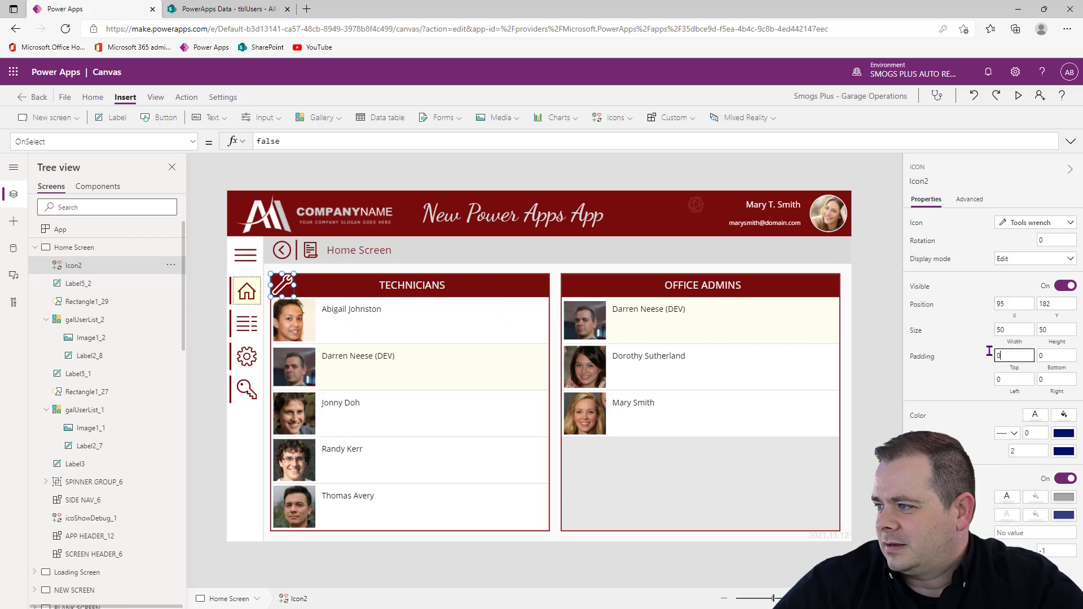
pyautogui.write('4')
pyautogui.press('Tab')
pyautogui.write('4')
pyautogui.press('Tab')
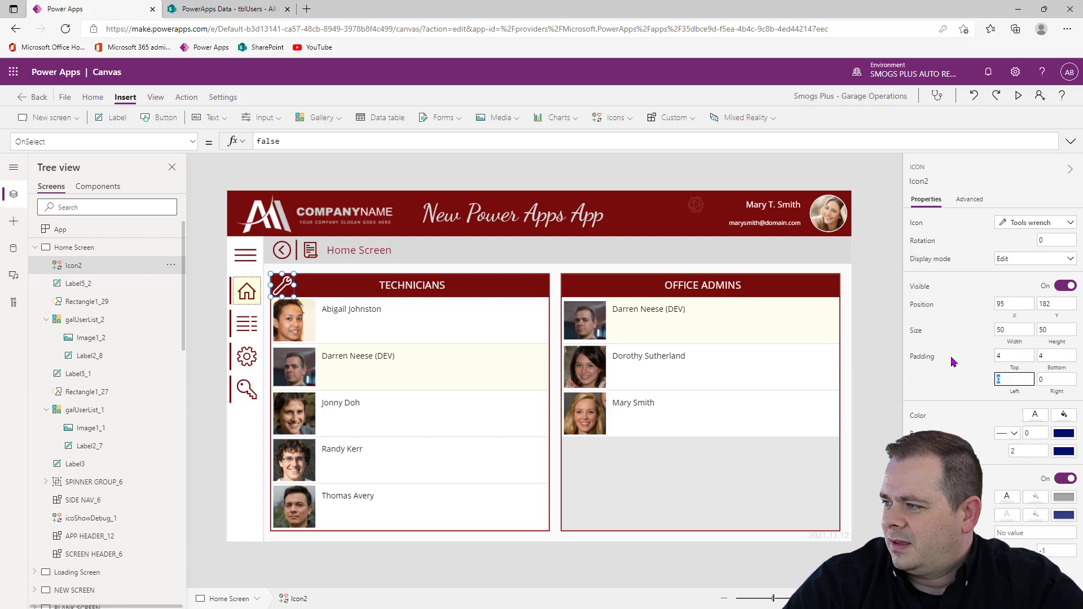
pyautogui.write('4')
pyautogui.press('Tab')
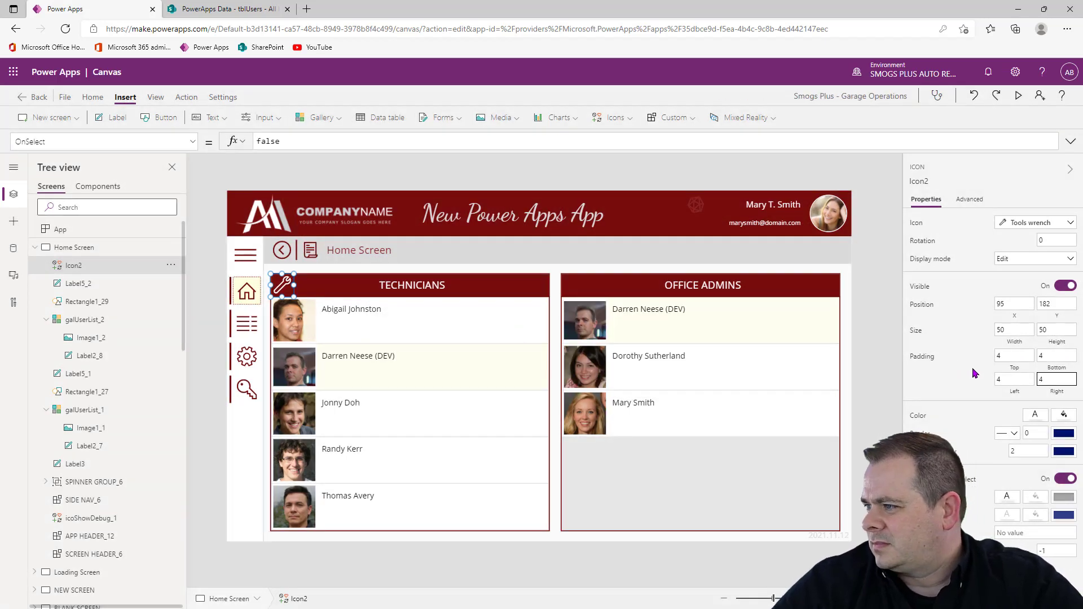
# Step: Raise the wrench icon's padding to 8 and duplicate the icon
pyautogui.click(866, 383)
pyautogui.click(282, 290)
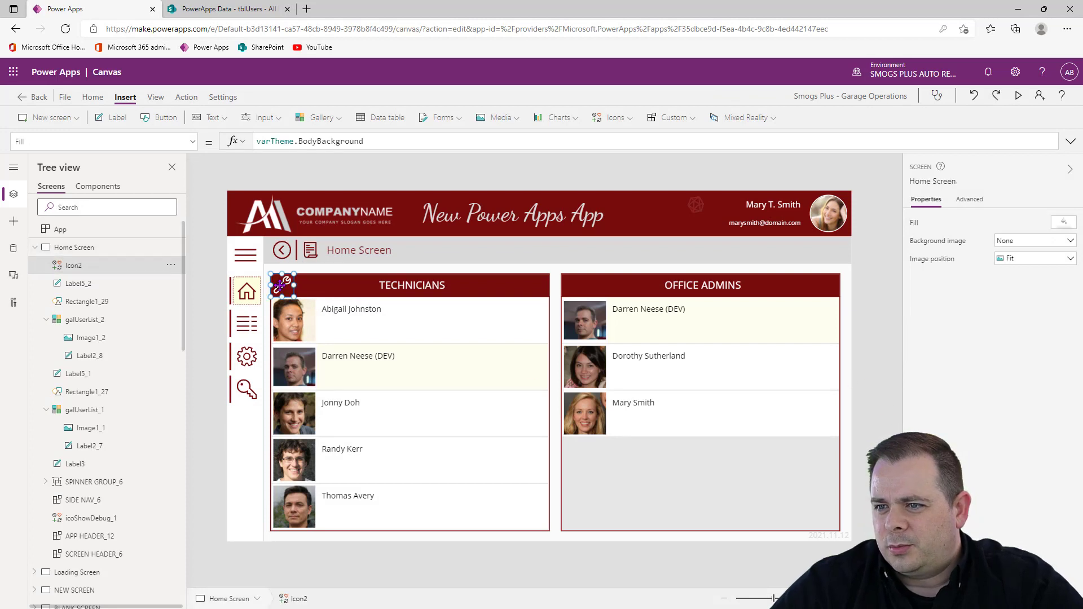
pyautogui.moveTo(1019, 355); pyautogui.dragTo(907, 358)
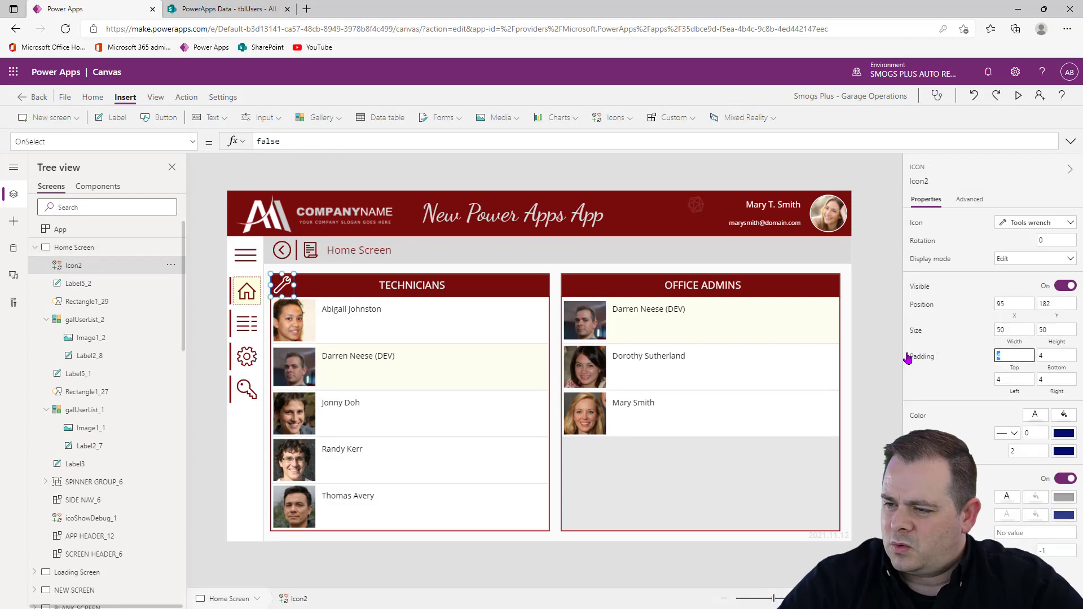
pyautogui.press('Tab')
pyautogui.press('Tab')
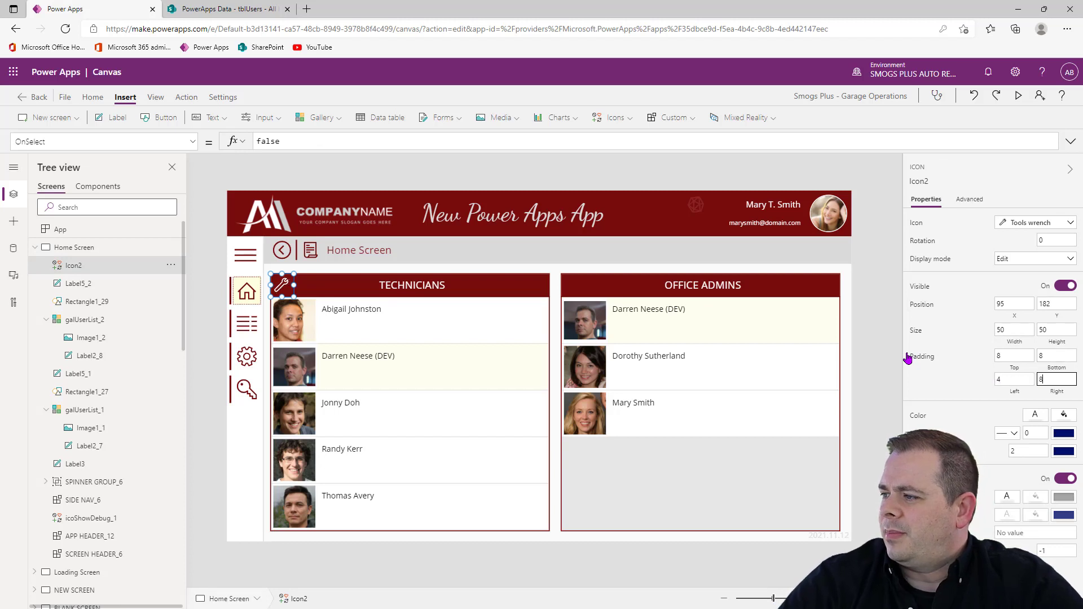
pyautogui.click(1008, 376)
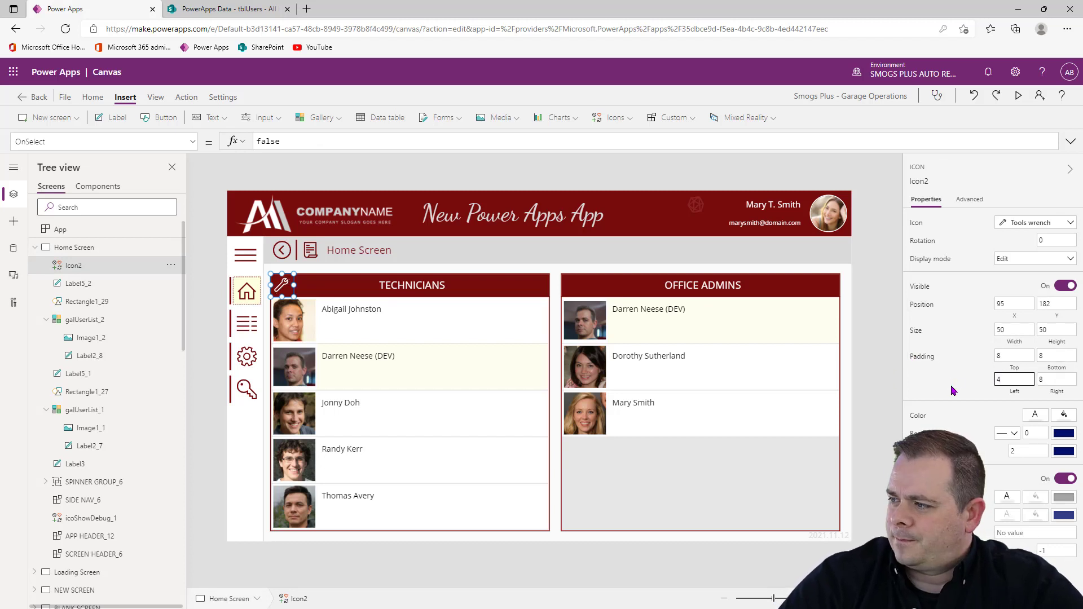
pyautogui.doubleClick(1002, 383)
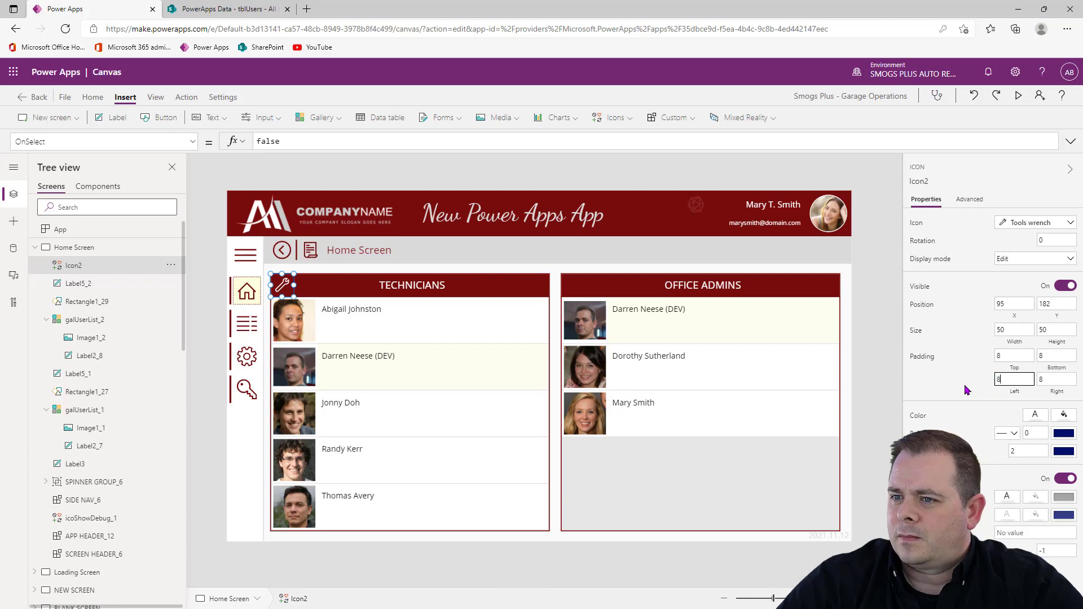
pyautogui.click(281, 279)
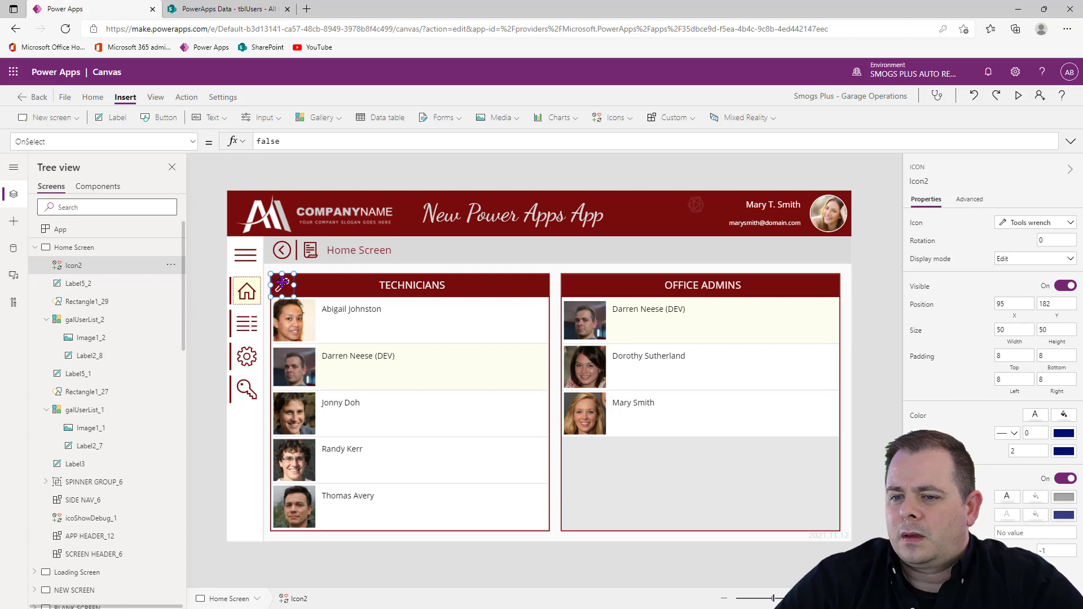
pyautogui.hotkey('ctrl', 'c')
pyautogui.hotkey('ctrl', 'v')
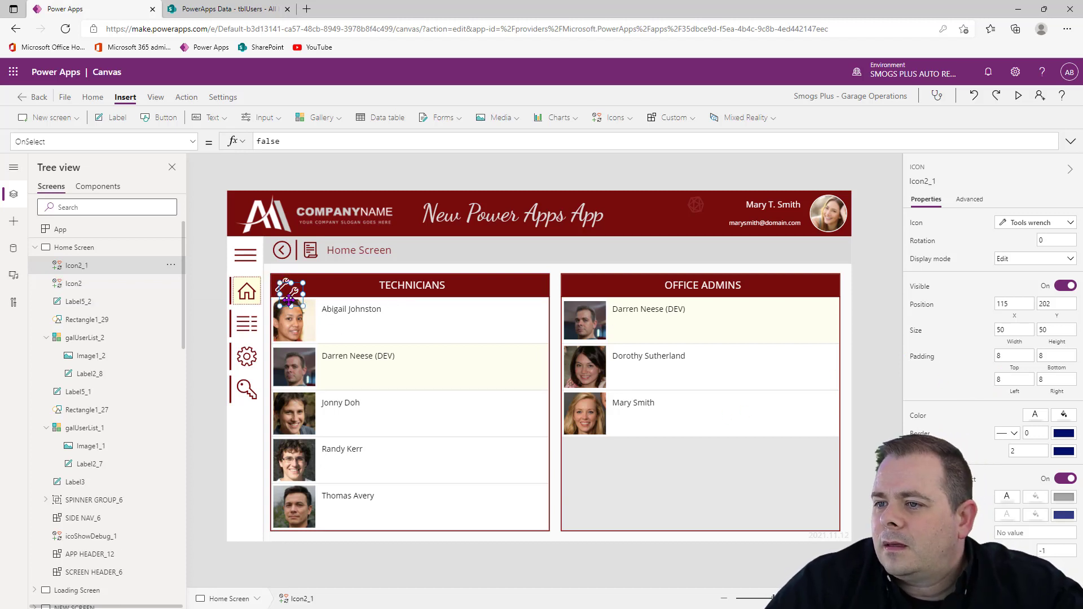
# Step: Move the wrench copy onto the OFFICE ADMINS header and switch it to the Office building icon
pyautogui.moveTo(289, 282); pyautogui.dragTo(575, 281)
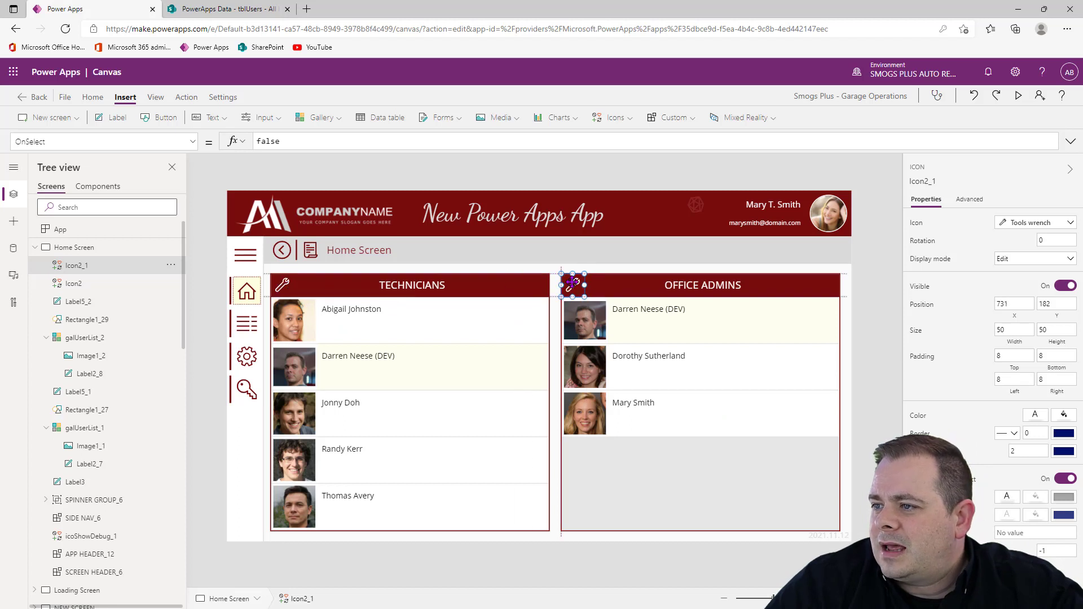
pyautogui.click(1026, 224)
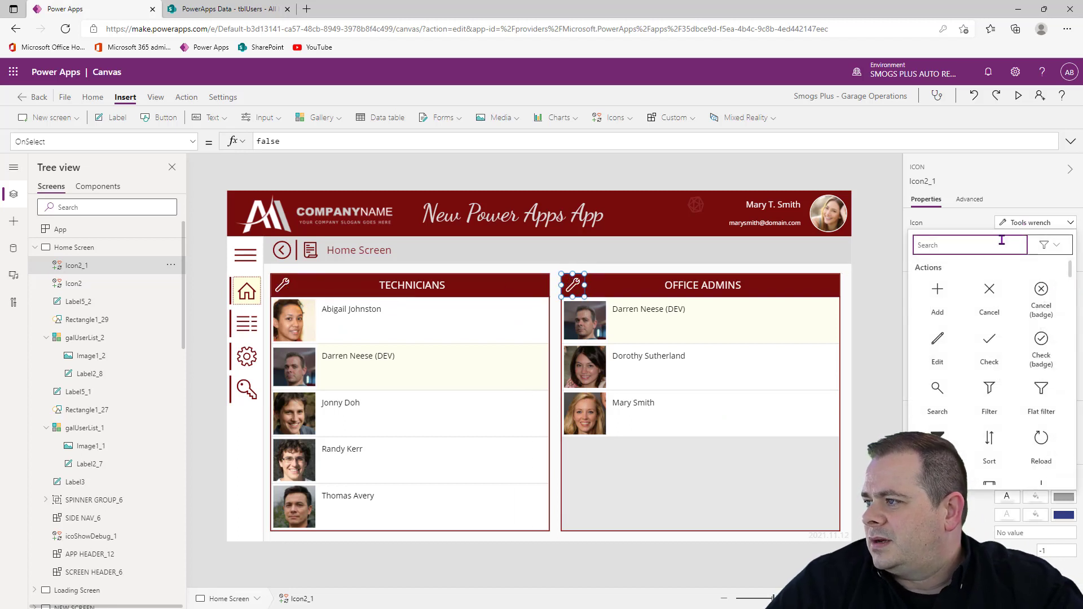
pyautogui.write('peop')
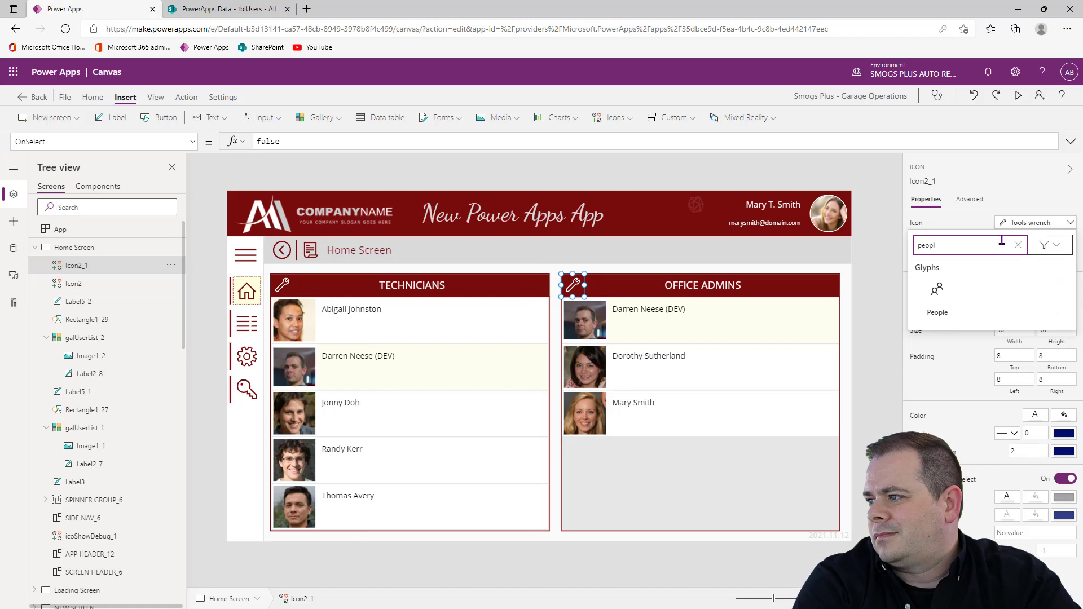
pyautogui.write('l')
pyautogui.click(938, 291)
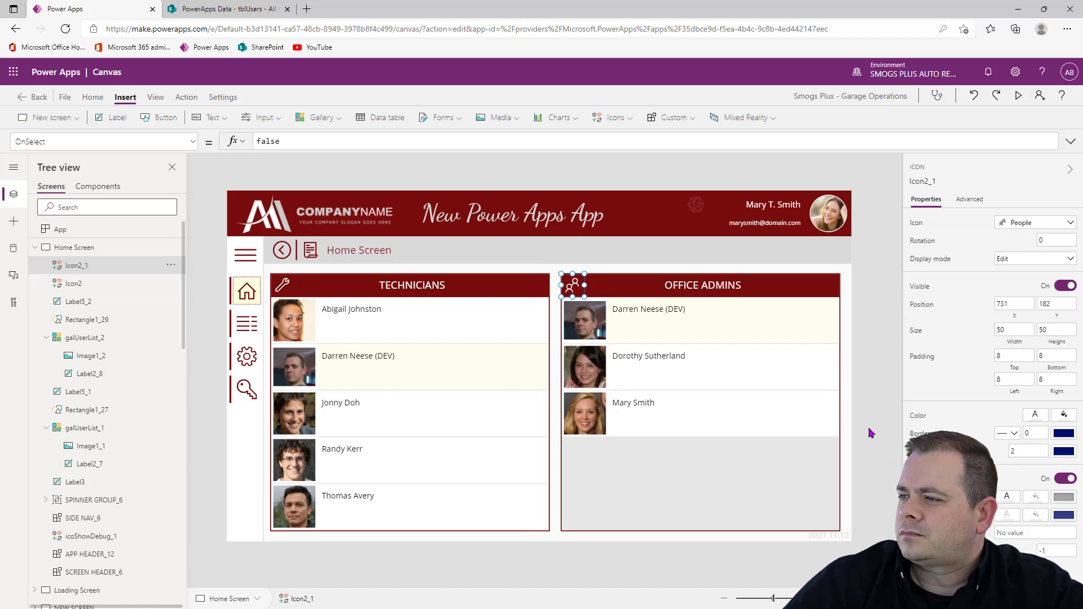
pyautogui.click(870, 435)
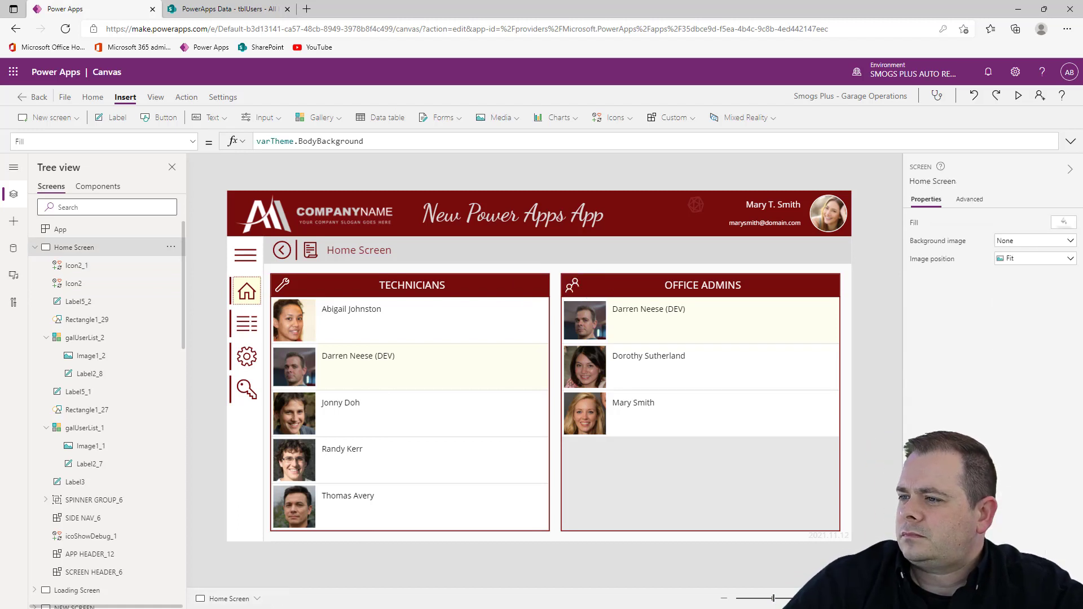
pyautogui.click(574, 286)
pyautogui.click(1035, 222)
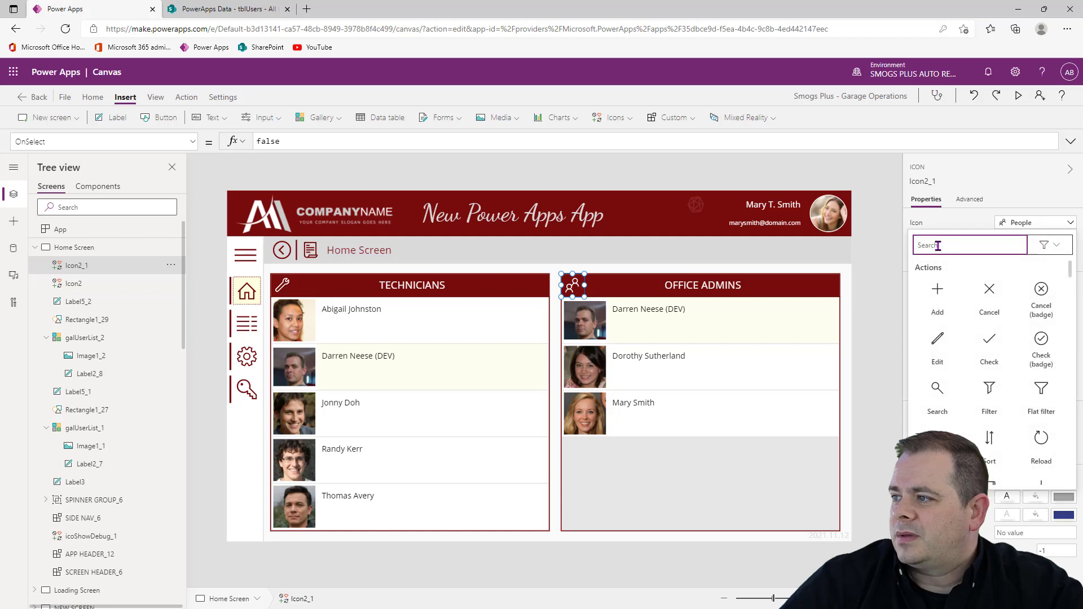
pyautogui.write('of')
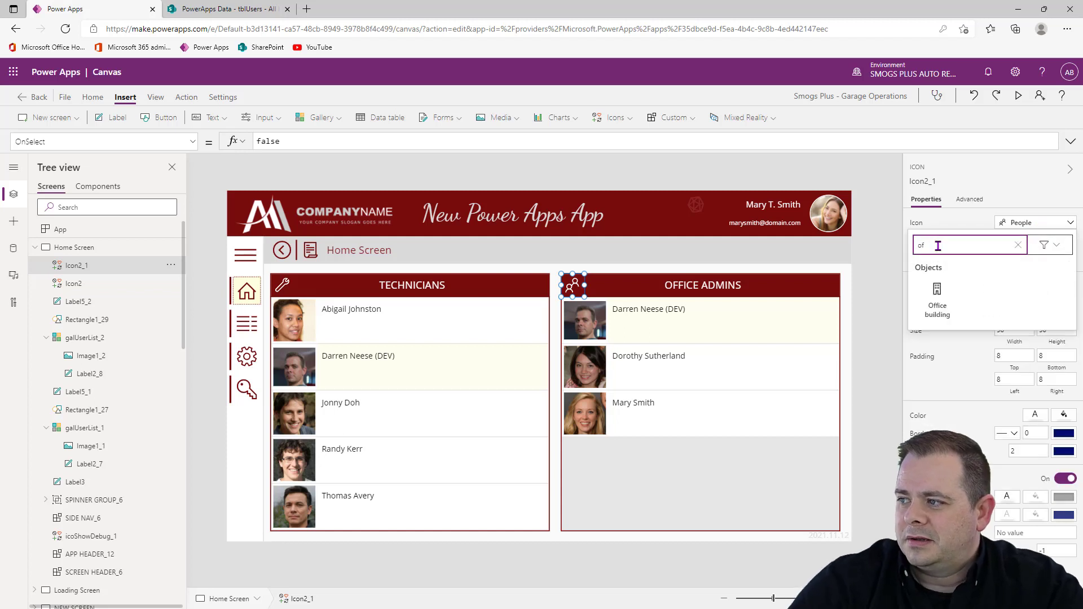
pyautogui.click(937, 290)
pyautogui.click(872, 377)
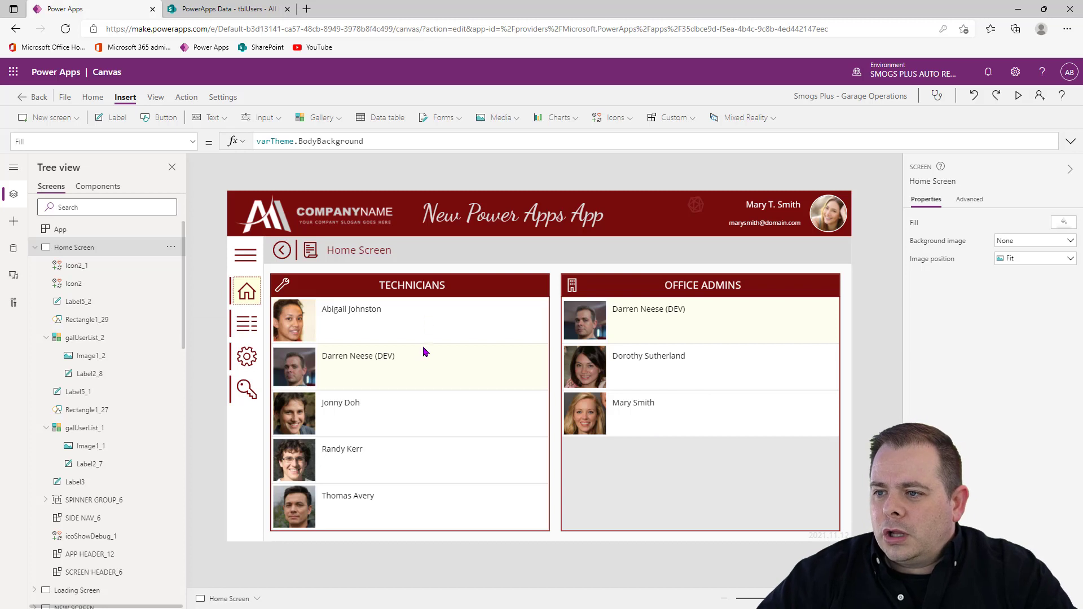
# Step: Set both the Technicians and Office Admins galleries' height to 510
pyautogui.keyDown('alt'); pyautogui.click(409, 322); pyautogui.keyUp('alt')
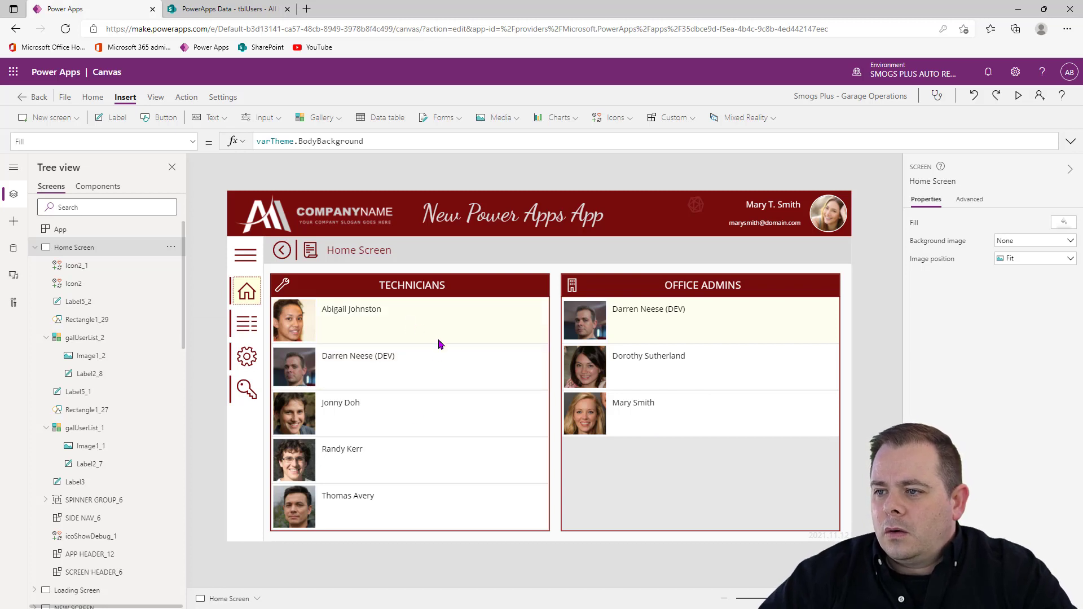
pyautogui.click(446, 451)
pyautogui.keyDown('shift'); pyautogui.click(654, 505); pyautogui.keyUp('shift')
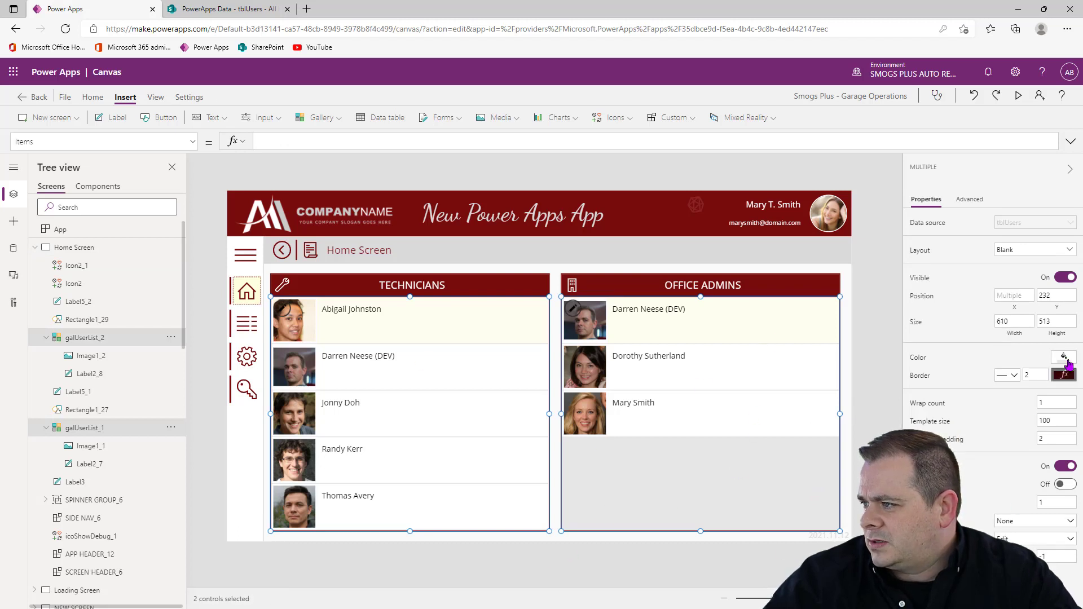
pyautogui.moveTo(1047, 322); pyautogui.dragTo(1064, 322)
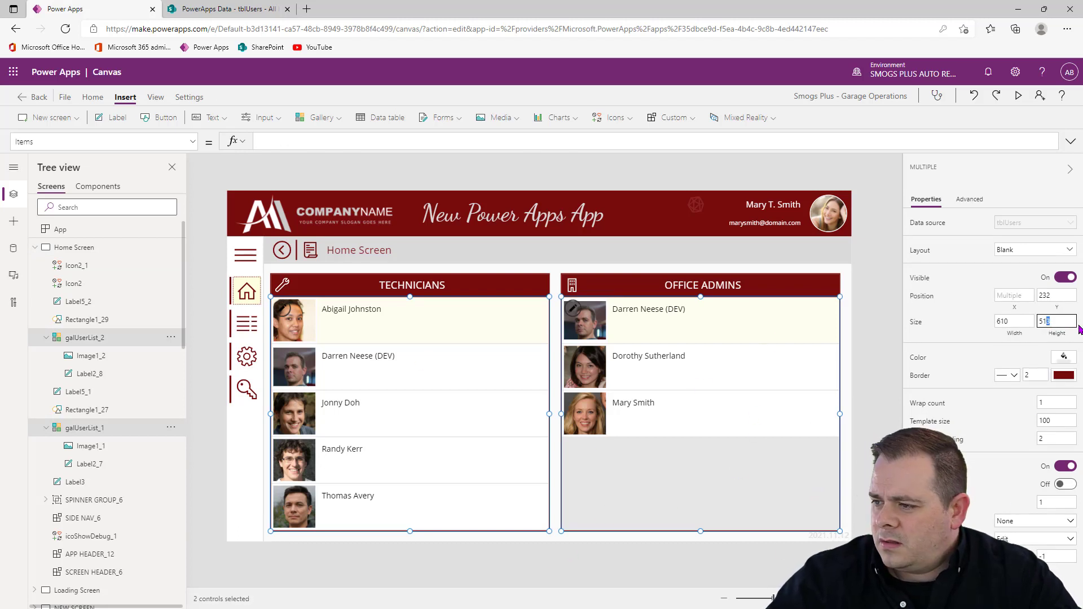
pyautogui.write('0')
pyautogui.click(835, 536)
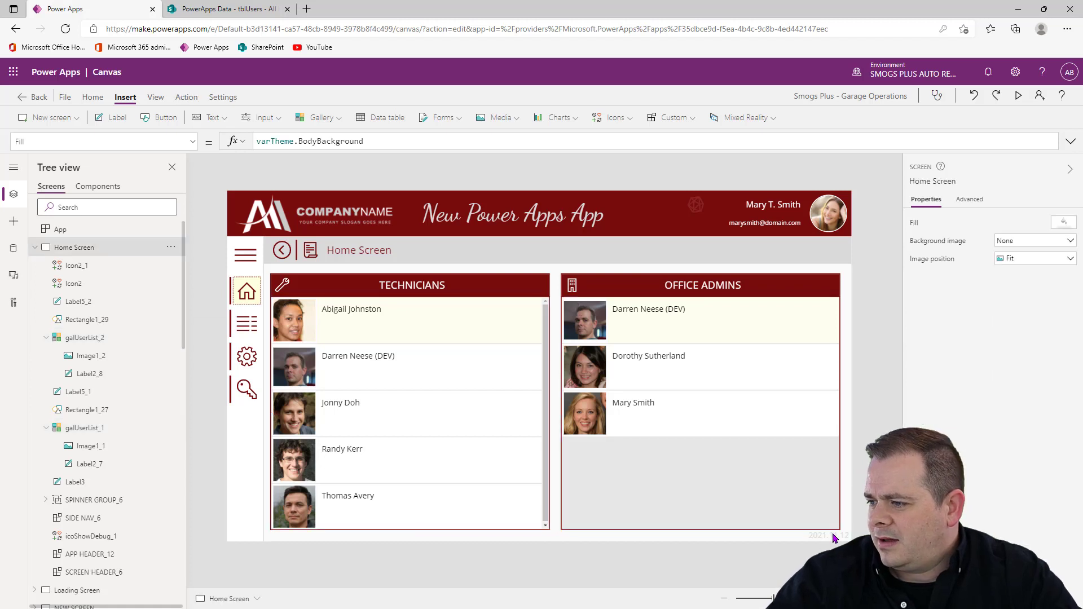
# Step: Shift the version label left with Text "v" & varAppGlobals.AppVersion, font size 10, height 20
pyautogui.click(828, 538)
pyautogui.moveTo(837, 535); pyautogui.dragTo(824, 539)
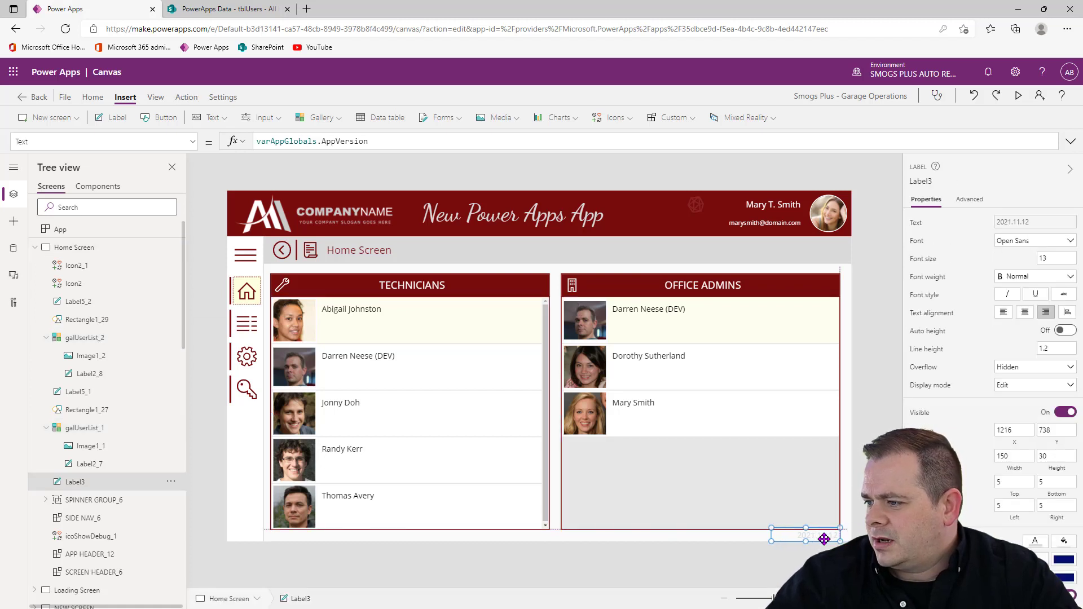
pyautogui.click(913, 226)
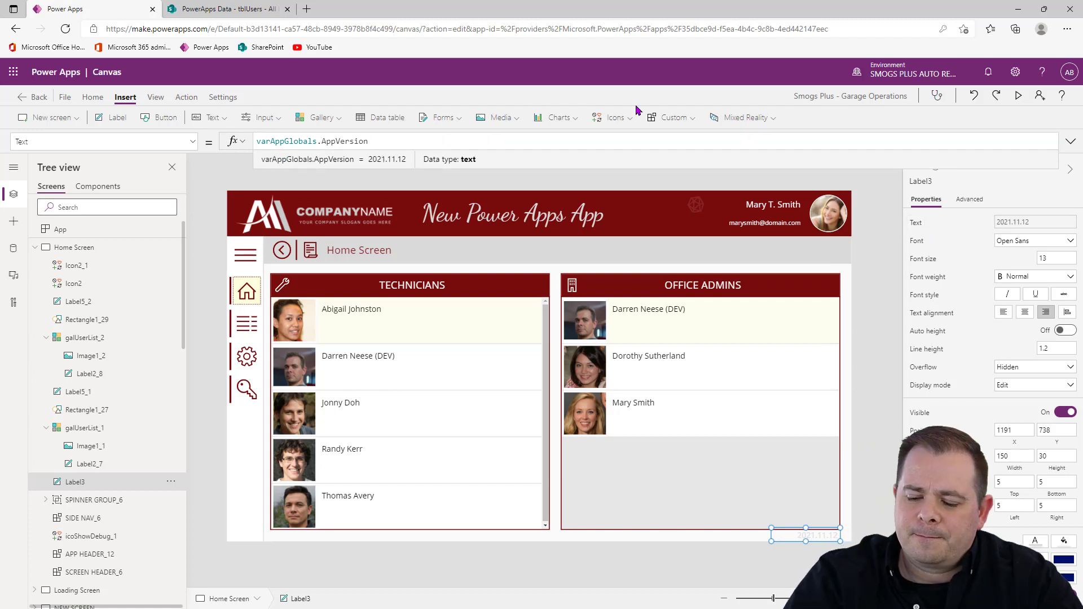
pyautogui.write('"v')
pyautogui.write('" &')
pyautogui.press('Left')
pyautogui.press('Left')
pyautogui.press('Left')
pyautogui.press('Left')
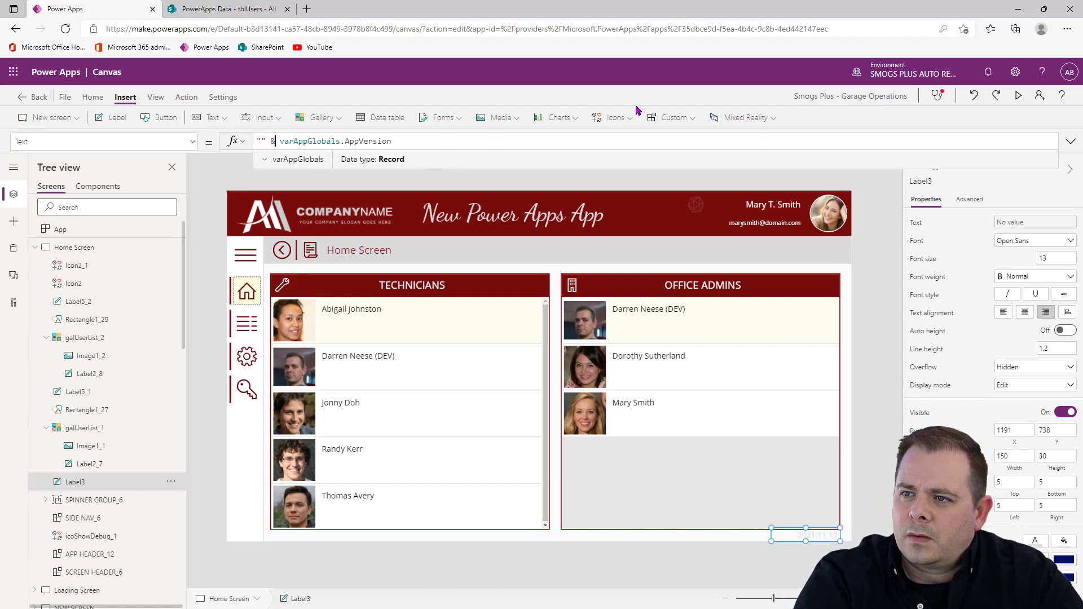
pyautogui.write('v')
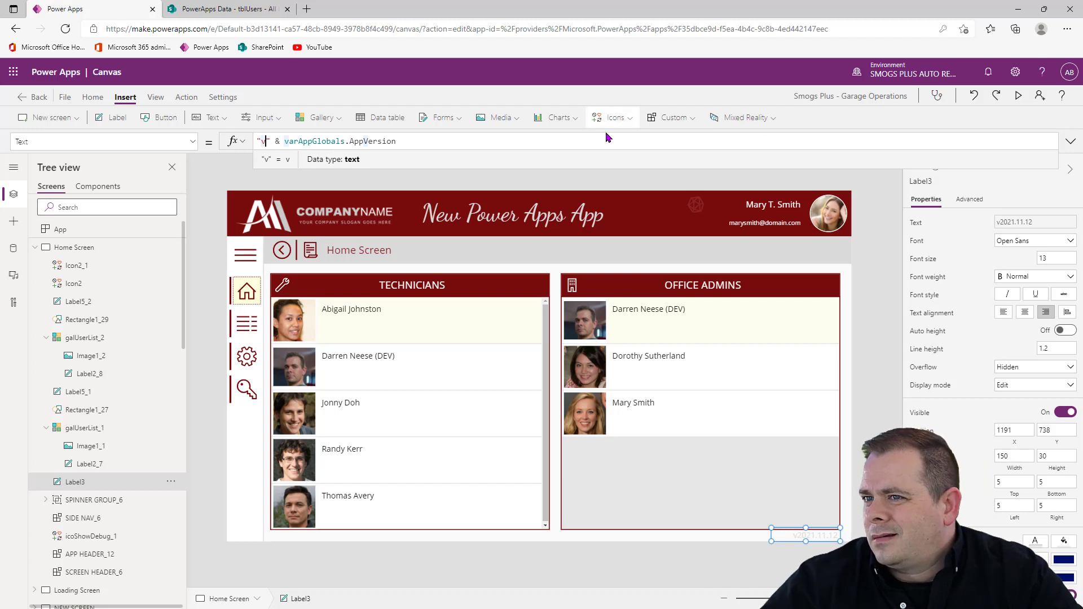
pyautogui.click(1052, 258)
pyautogui.write('10')
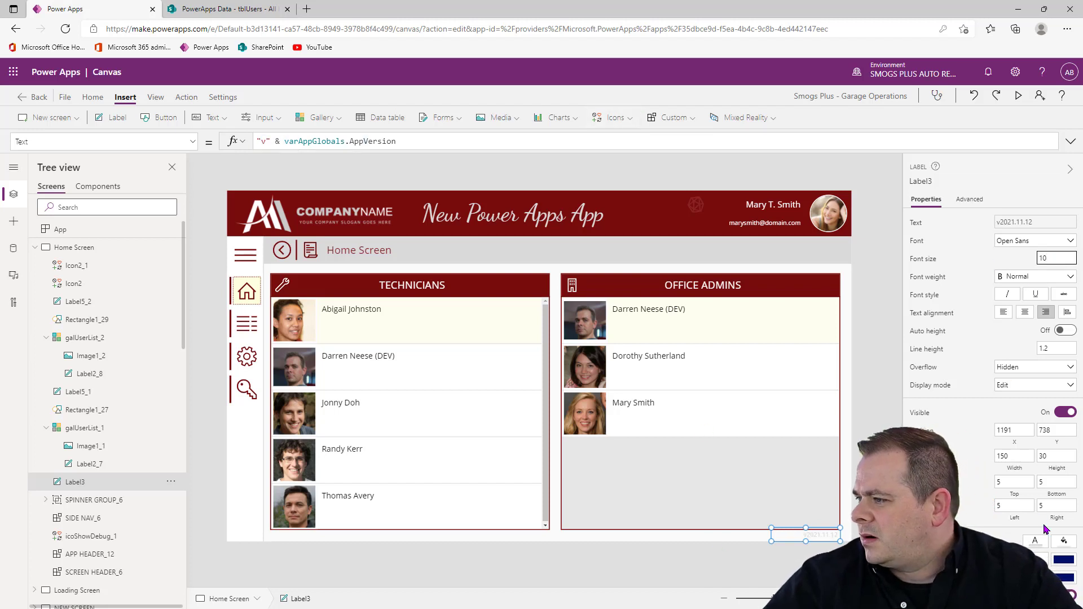
pyautogui.click(1063, 454)
pyautogui.write('20')
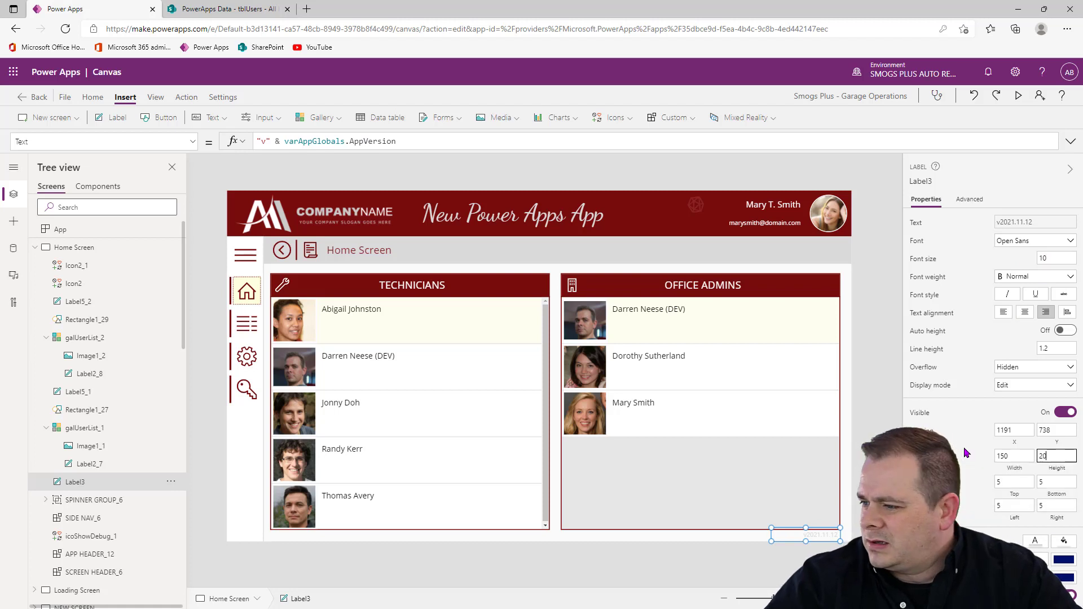
pyautogui.click(823, 538)
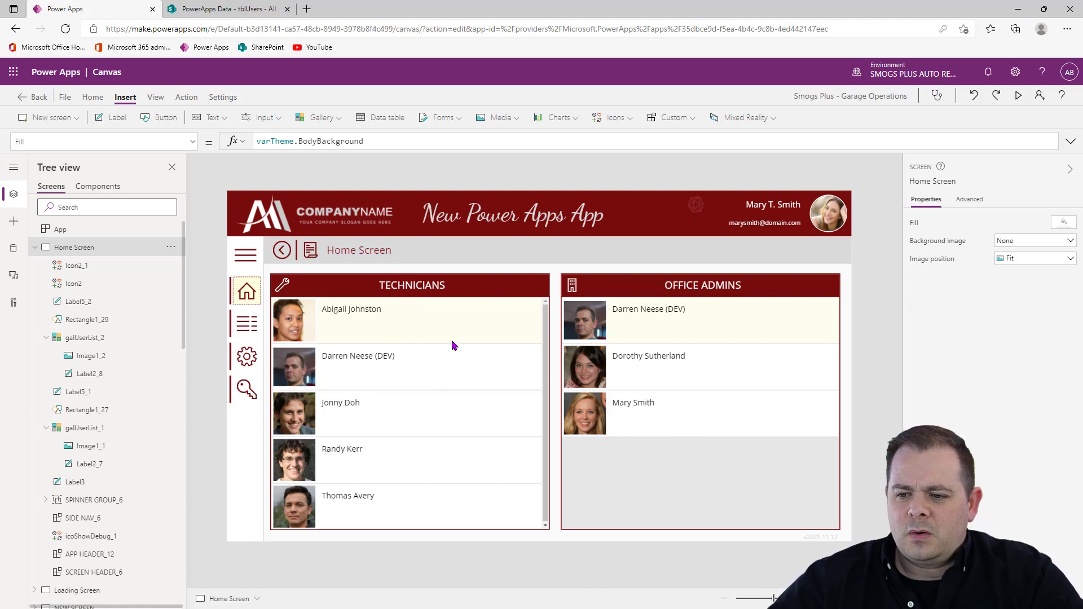
# Step: Copy the Show PIN label, its switch, txtPIN and the PIN caption from Manage Users Screen
pyautogui.click(35, 247)
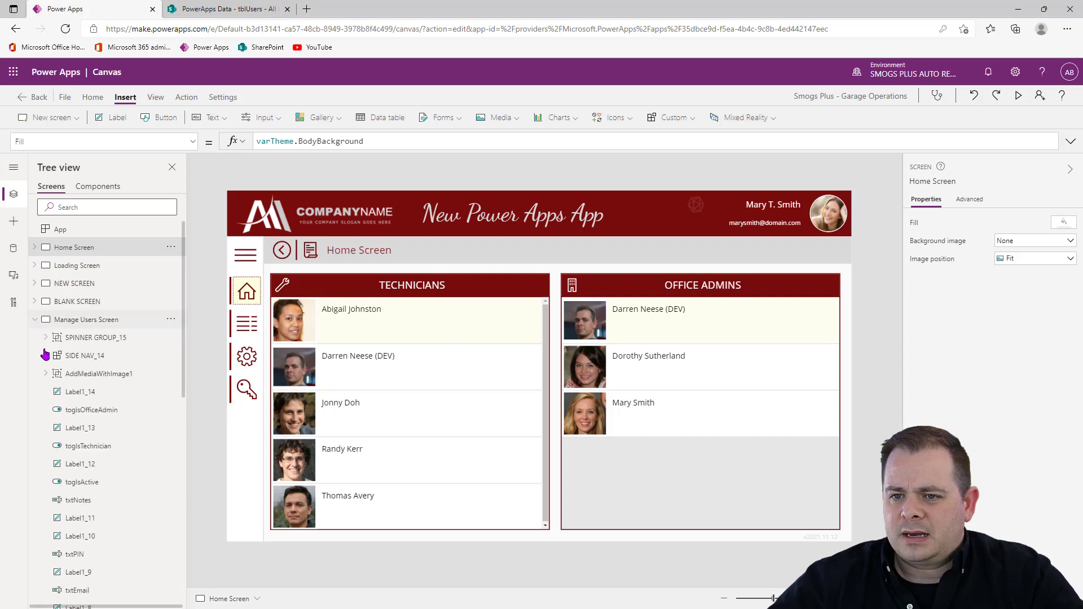
pyautogui.click(35, 319)
pyautogui.click(139, 374)
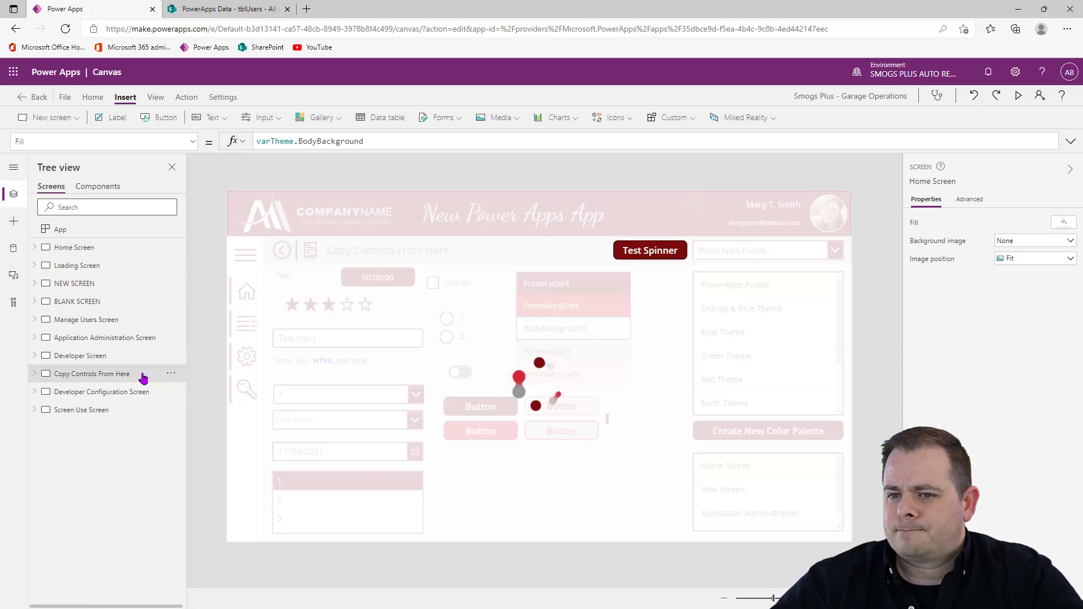
pyautogui.click(126, 320)
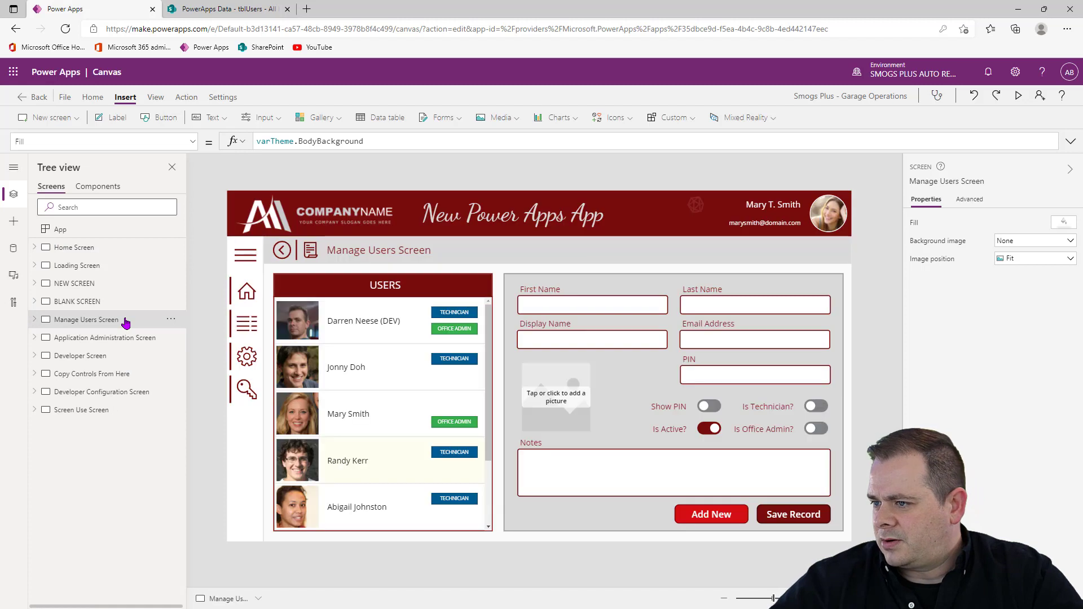
pyautogui.click(646, 410)
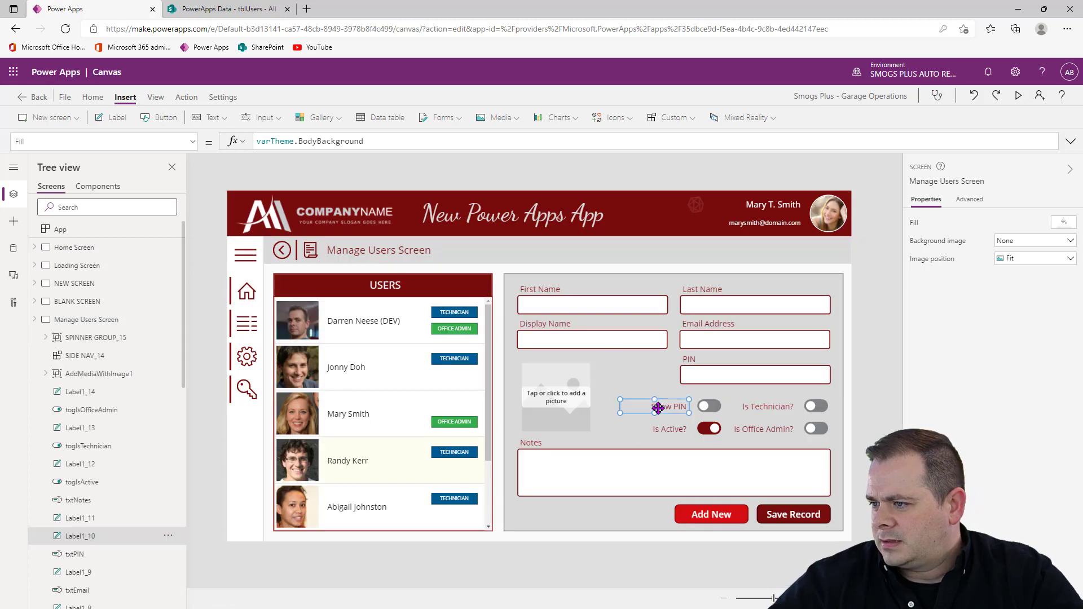
pyautogui.keyDown('shift'); pyautogui.click(706, 406); pyautogui.keyUp('shift')
pyautogui.keyDown('shift'); pyautogui.click(736, 383); pyautogui.keyUp('shift')
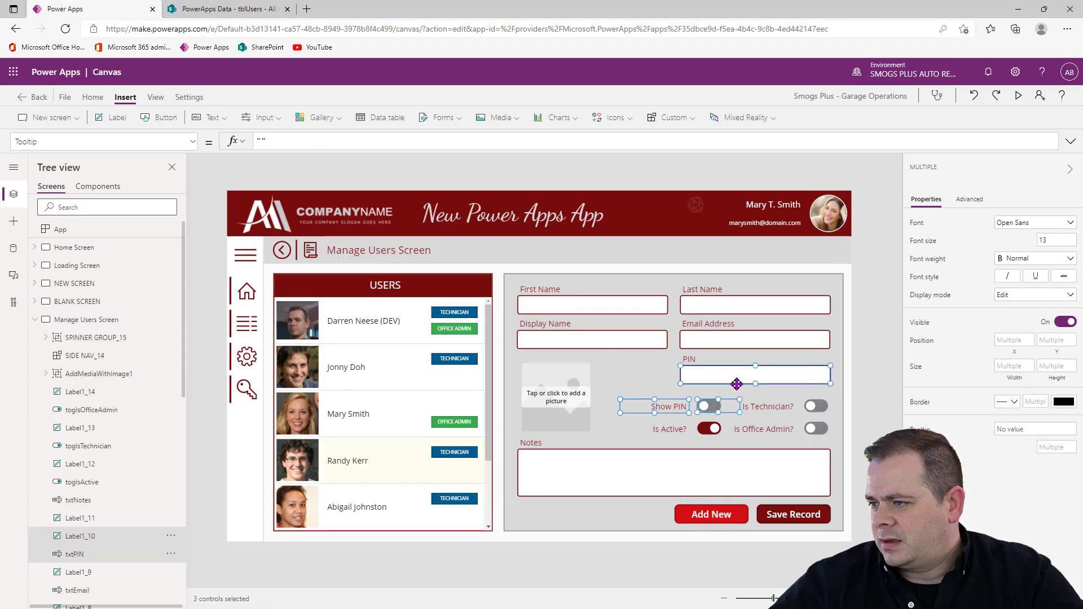
pyautogui.keyDown('shift'); pyautogui.click(689, 361); pyautogui.keyUp('shift')
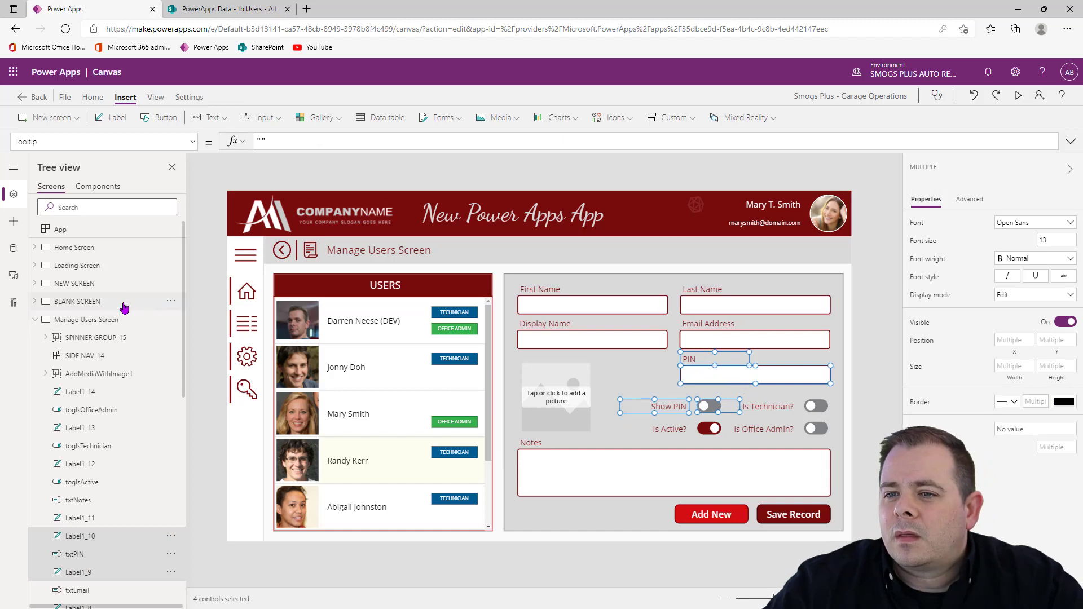
pyautogui.click(107, 248)
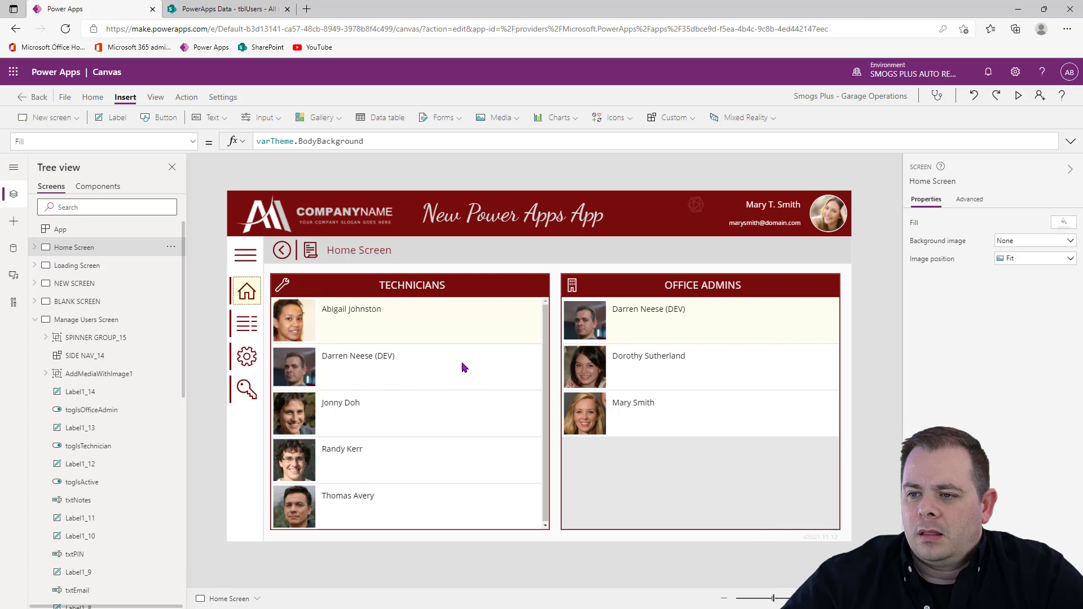
pyautogui.click(375, 310)
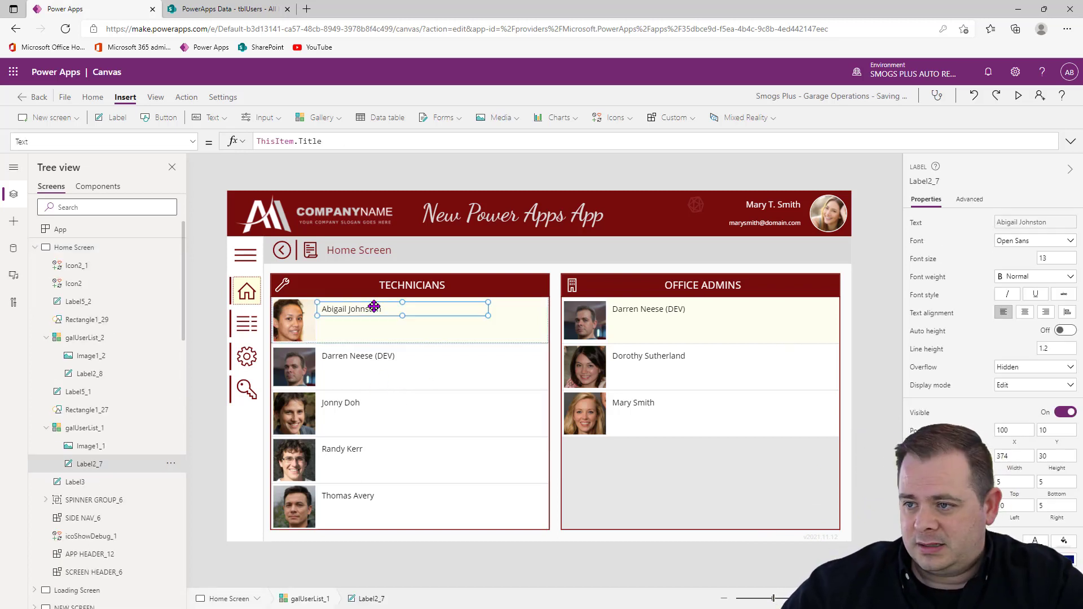
# Step: Paste the PIN controls into the Technicians gallery; make txtPIN_1 120×30, font size 10, at the row's right
pyautogui.hotkey('ctrl', 'v')
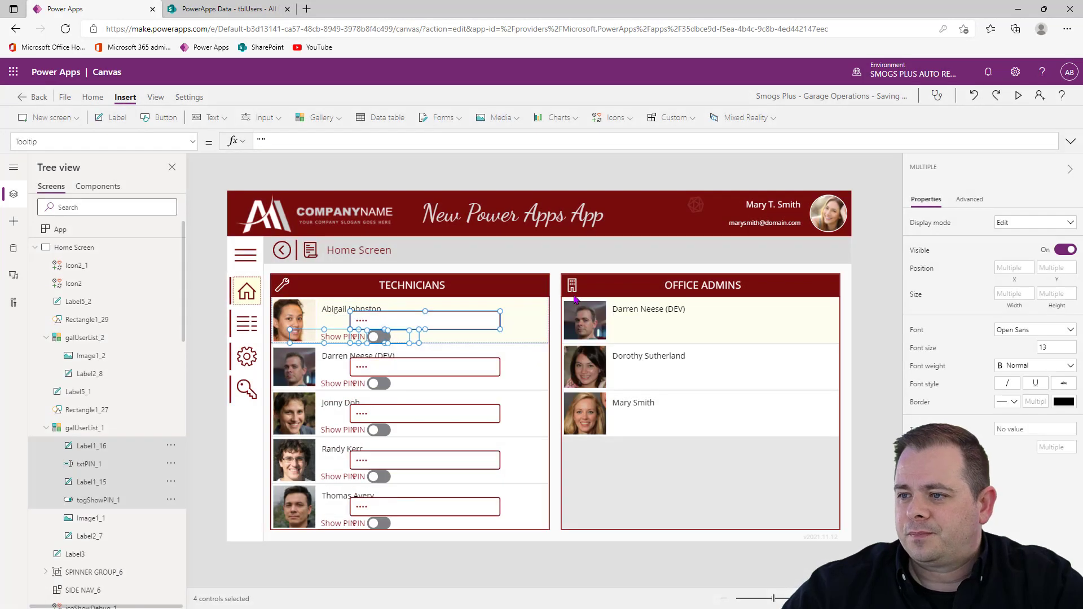
pyautogui.click(865, 312)
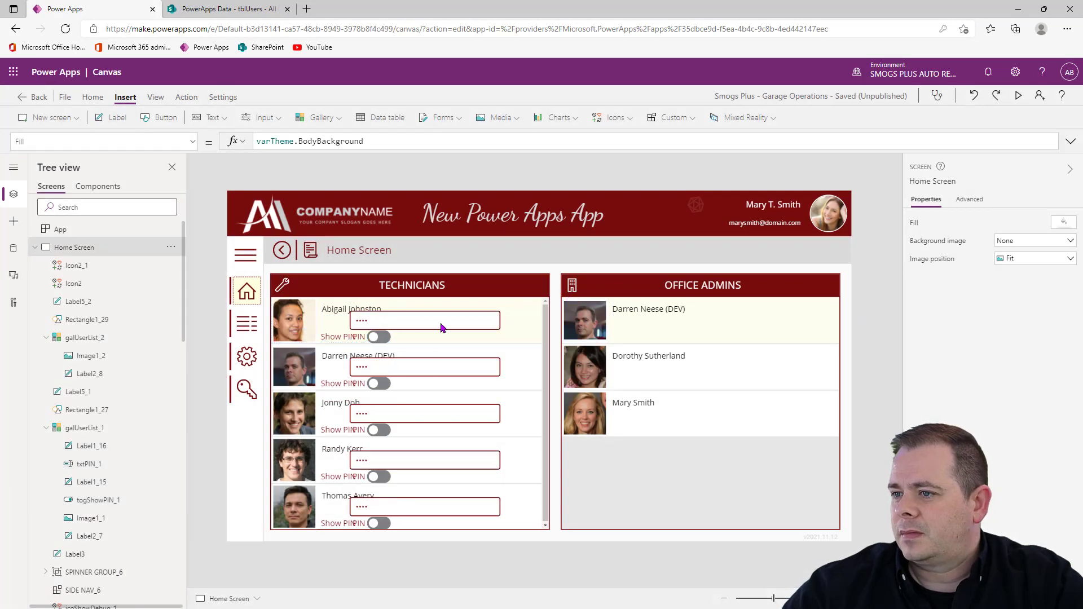
pyautogui.click(409, 324)
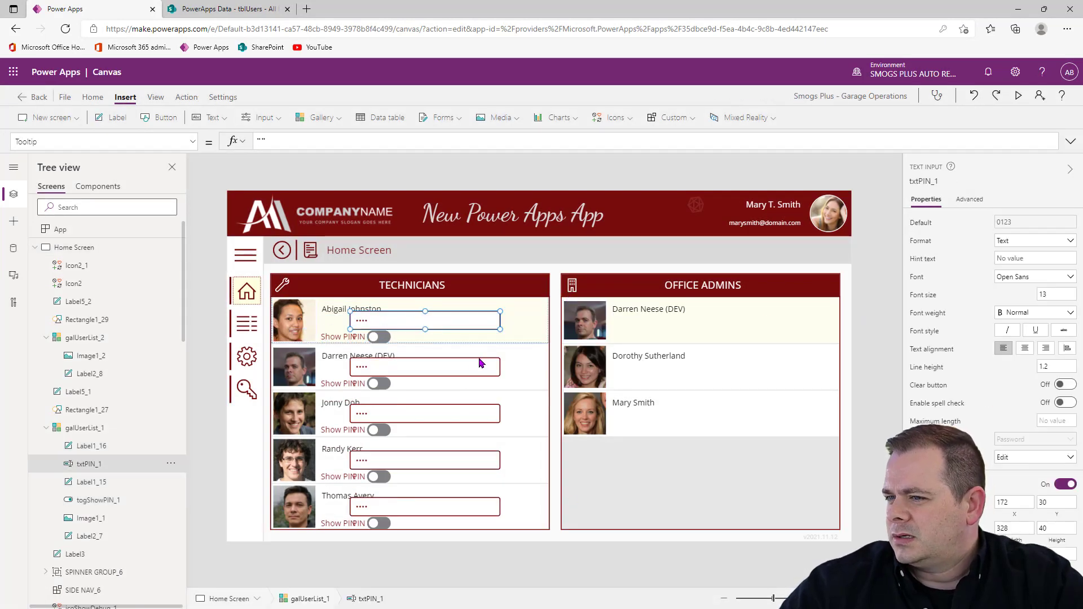
pyautogui.click(1033, 294)
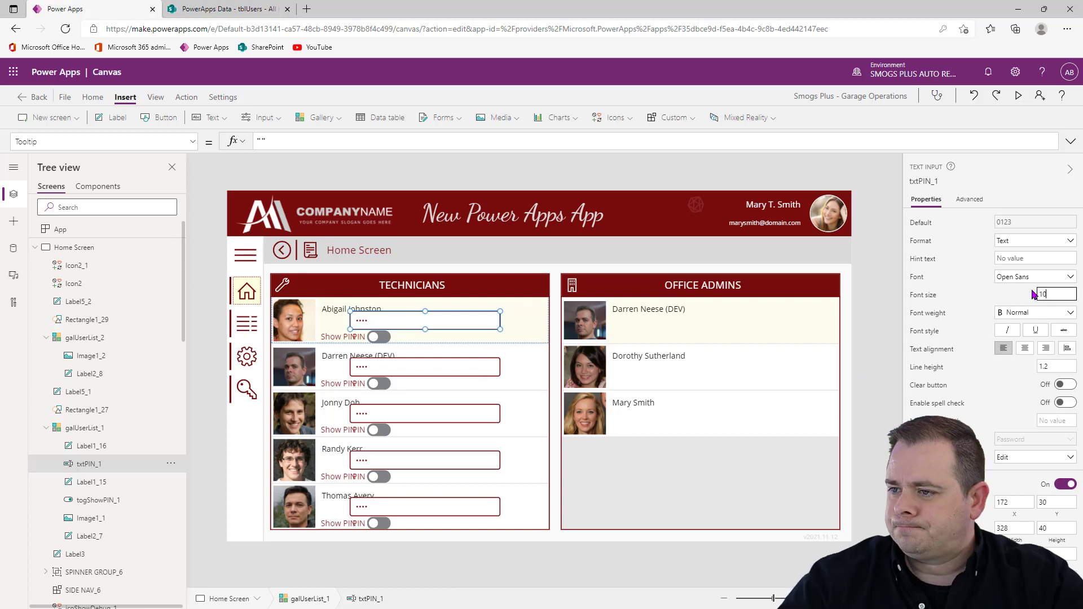
pyautogui.write('10')
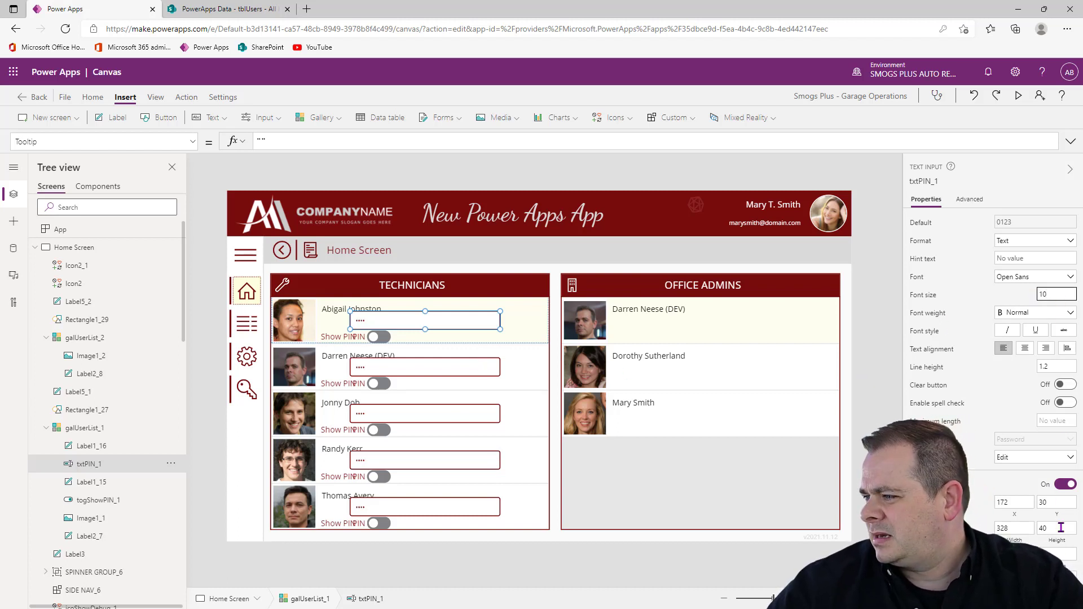
pyautogui.click(1043, 528)
pyautogui.write('30')
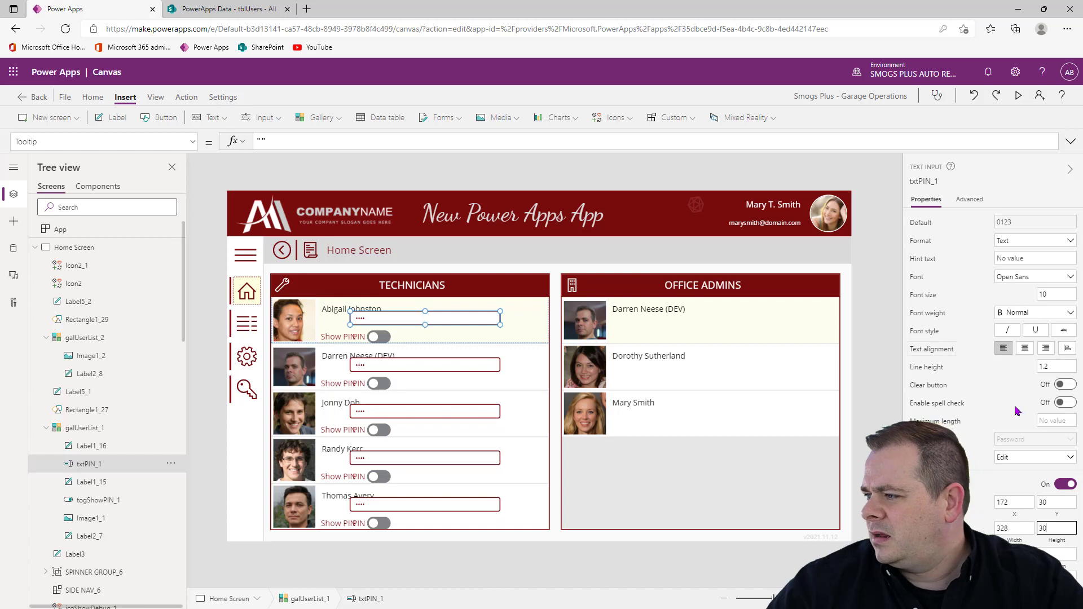
pyautogui.write('12')
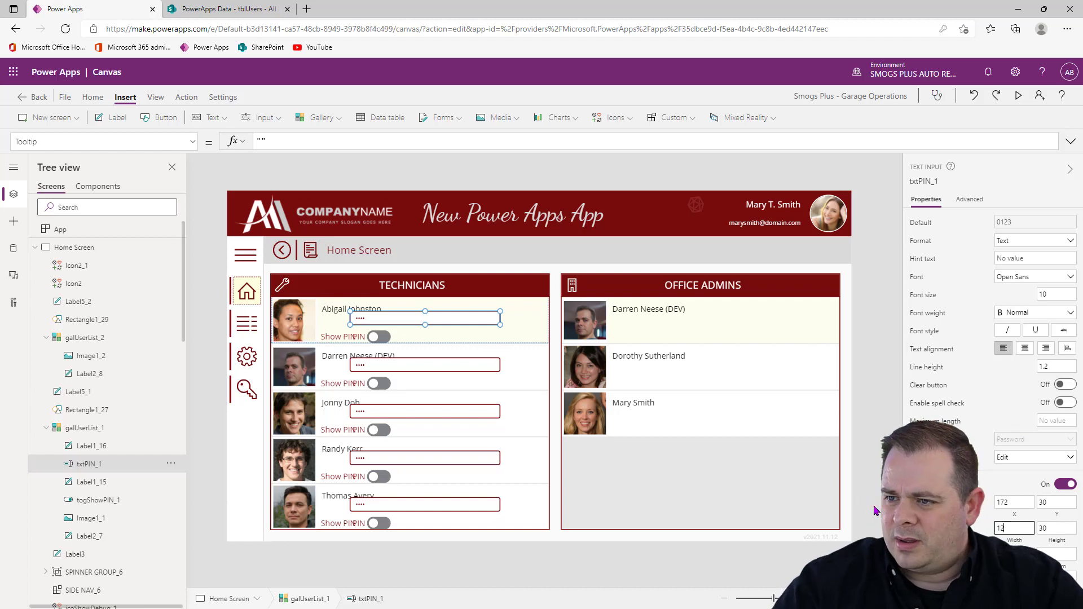
pyautogui.write('0')
pyautogui.moveTo(395, 316); pyautogui.dragTo(523, 328)
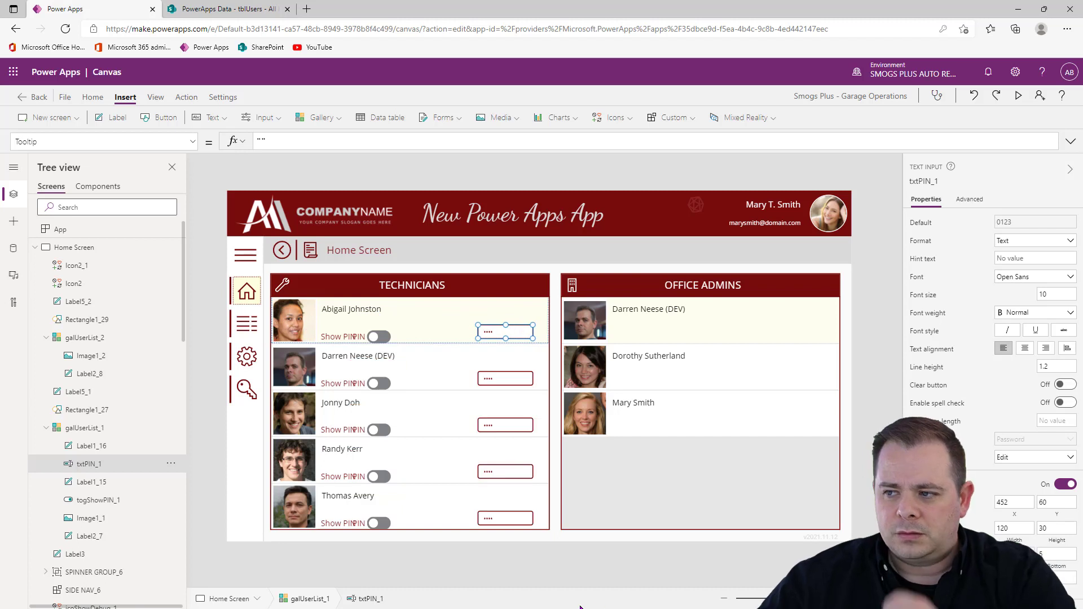
# Step: Delete the Show PIN label and its toggle from the Technicians gallery rows
pyautogui.click(325, 341)
pyautogui.moveTo(326, 336); pyautogui.dragTo(437, 329)
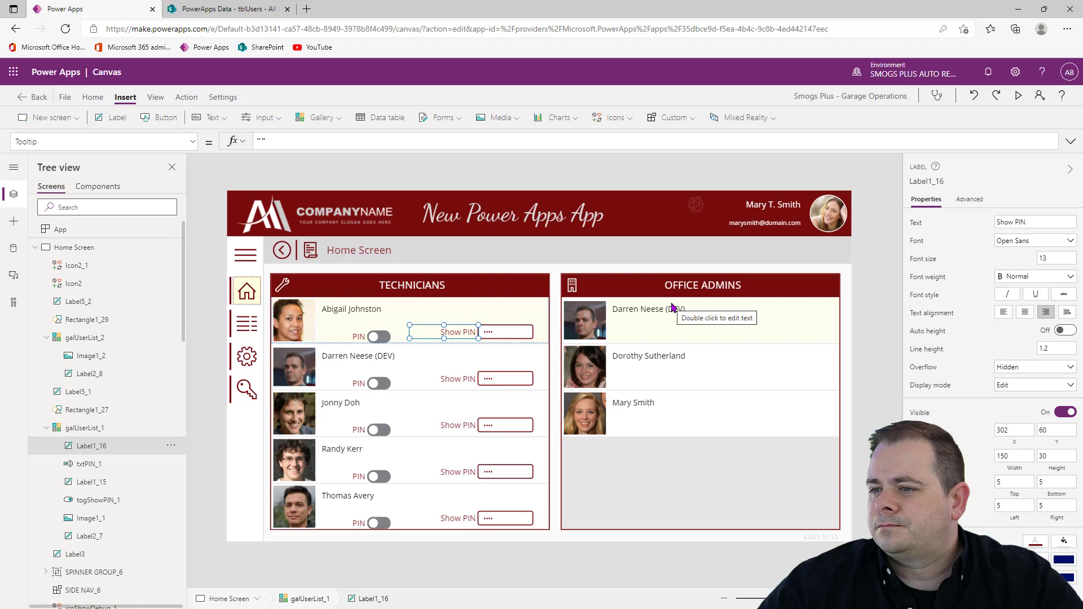
pyautogui.moveTo(360, 337); pyautogui.dragTo(321, 327)
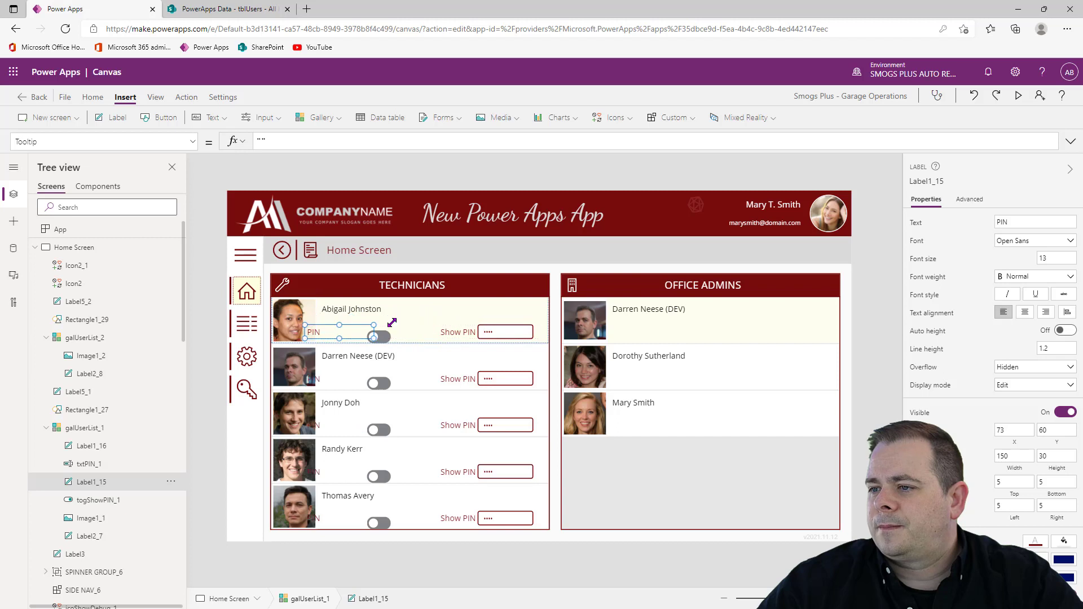
pyautogui.moveTo(459, 332); pyautogui.dragTo(473, 312)
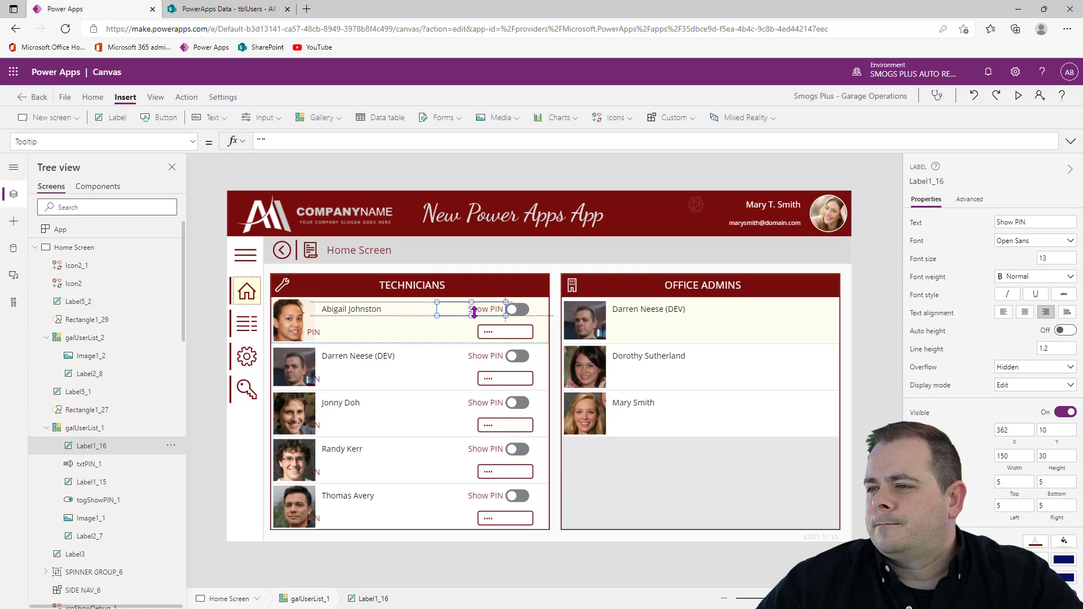
pyautogui.moveTo(474, 312); pyautogui.dragTo(473, 311)
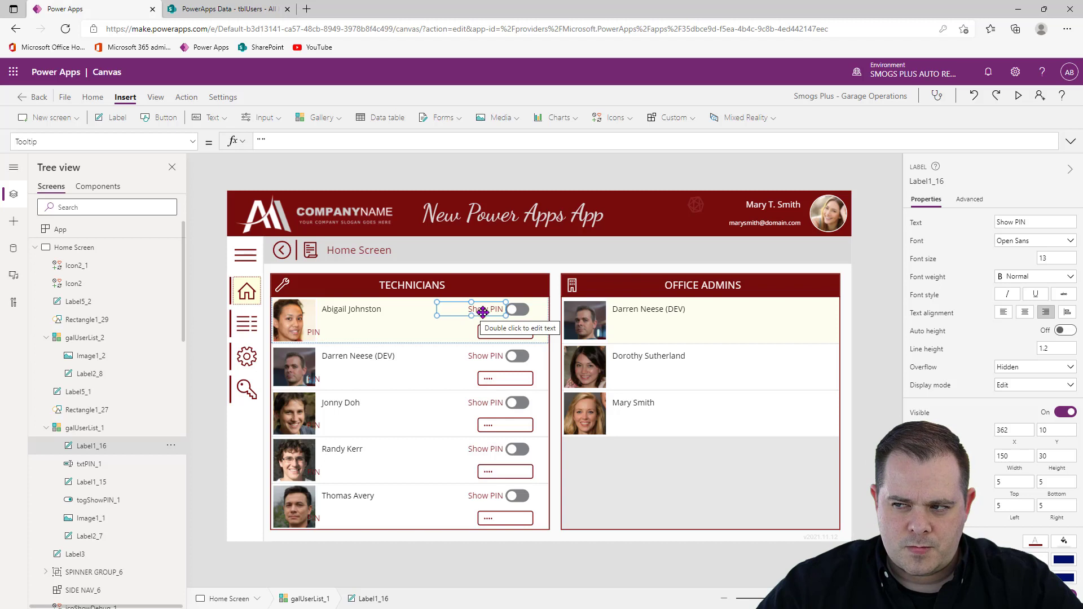
pyautogui.keyDown('shift'); pyautogui.click(519, 315); pyautogui.keyUp('shift')
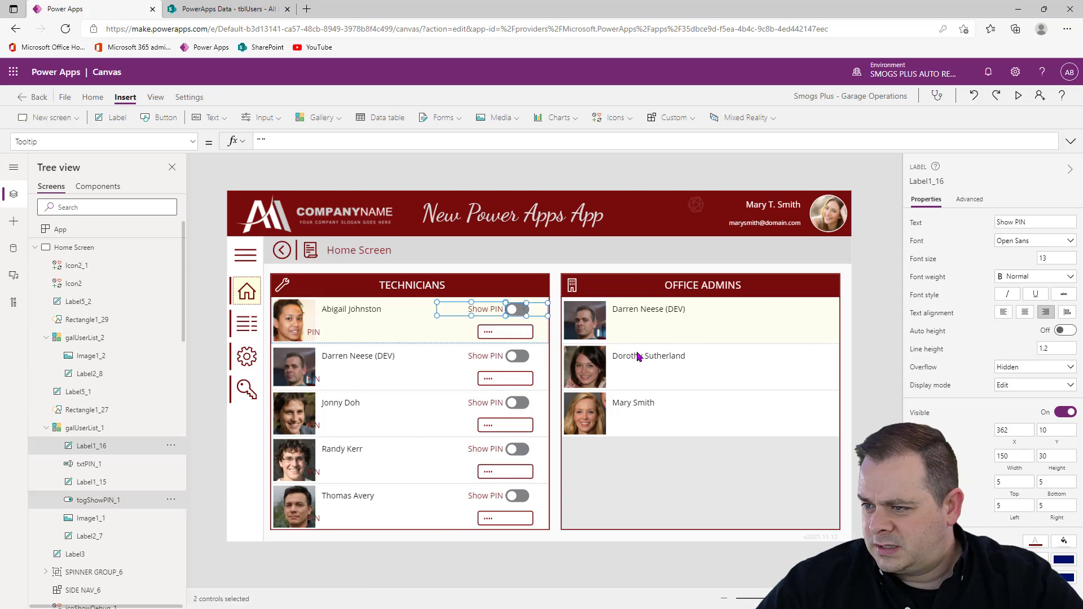
pyautogui.press('Delete')
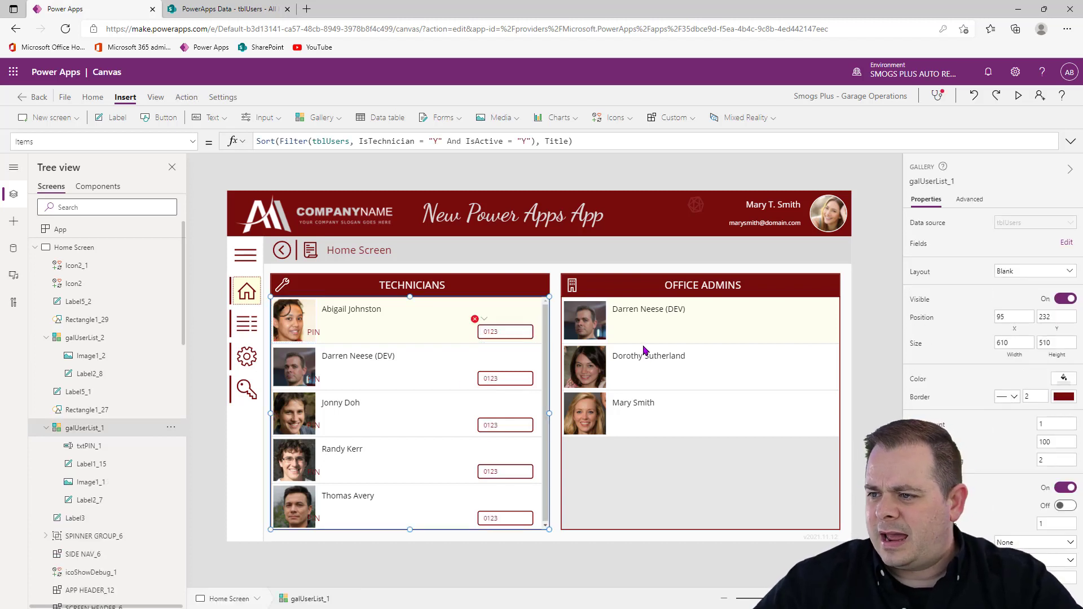
# Step: Move the PIN label beside txtPIN_1, change its text to "Enter PIN:" and right-align it
pyautogui.click(317, 336)
pyautogui.click(483, 319)
pyautogui.click(497, 335)
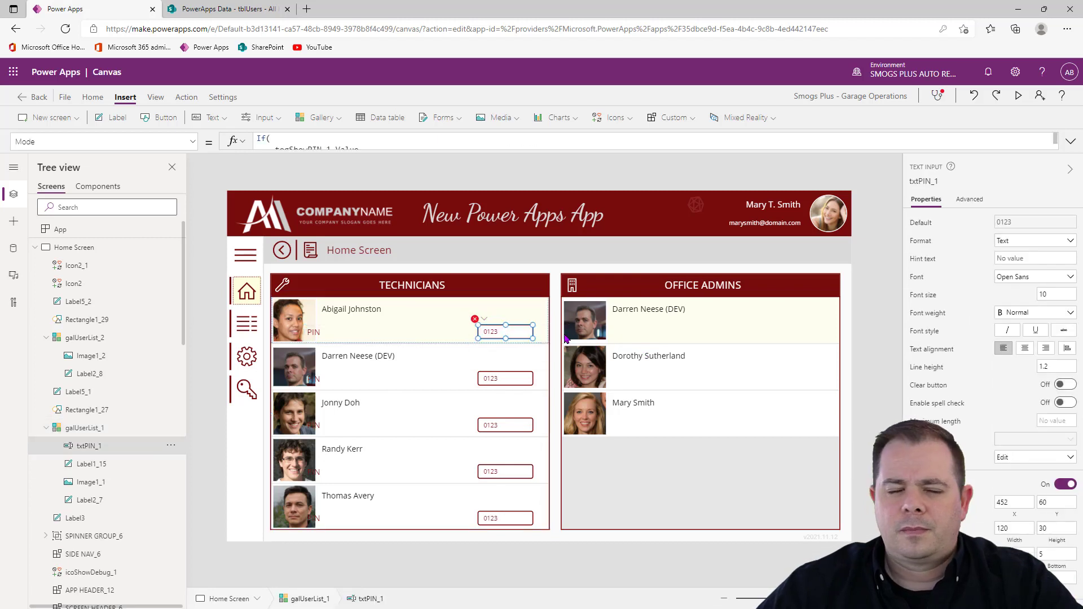
pyautogui.moveTo(351, 329); pyautogui.dragTo(452, 329)
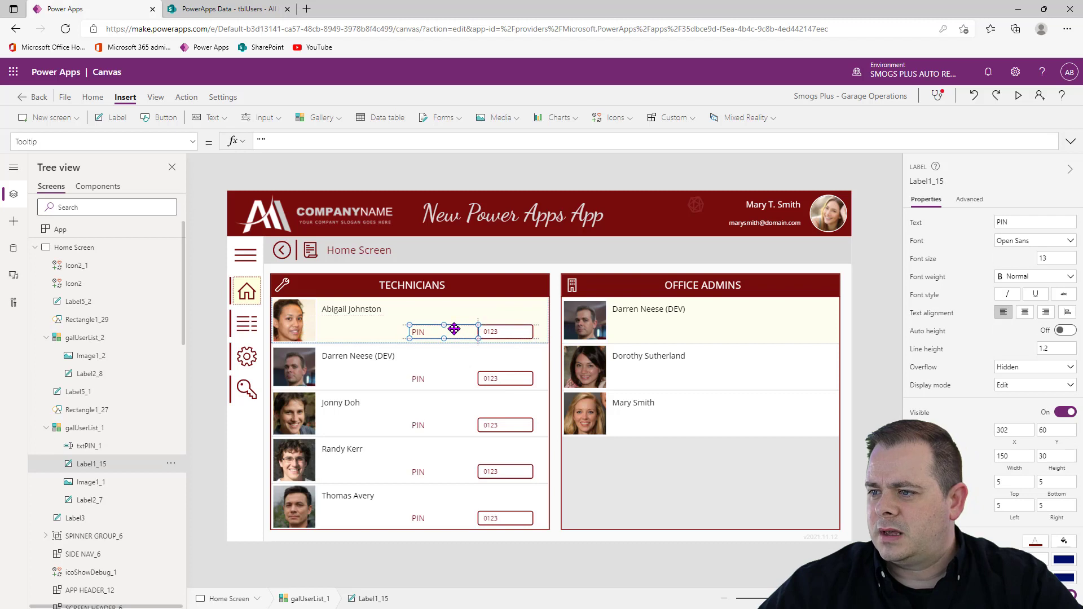
pyautogui.click(1012, 222)
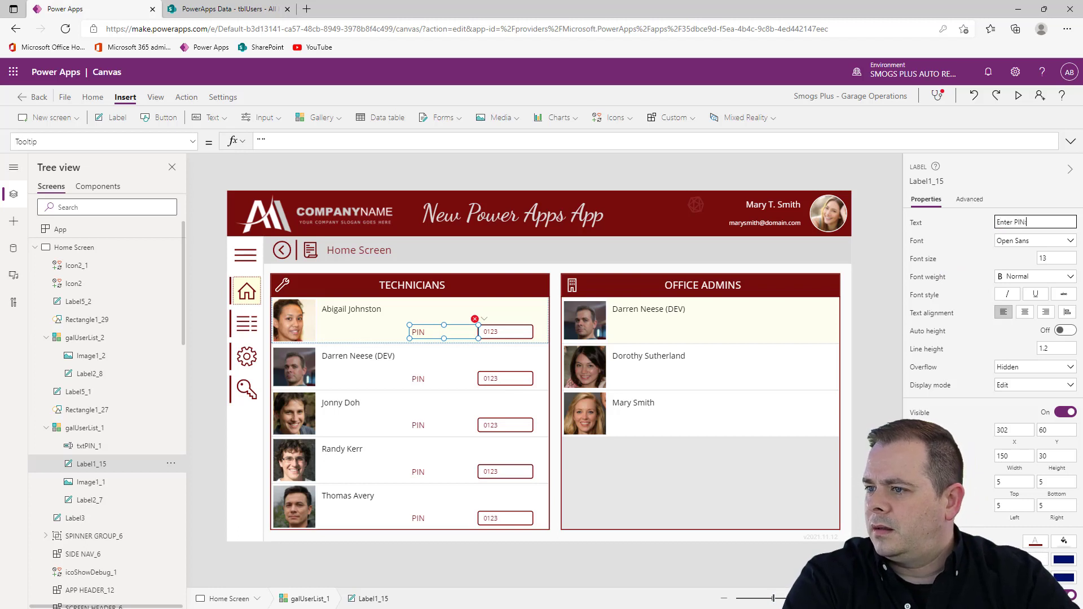
pyautogui.click(1045, 312)
pyautogui.click(868, 371)
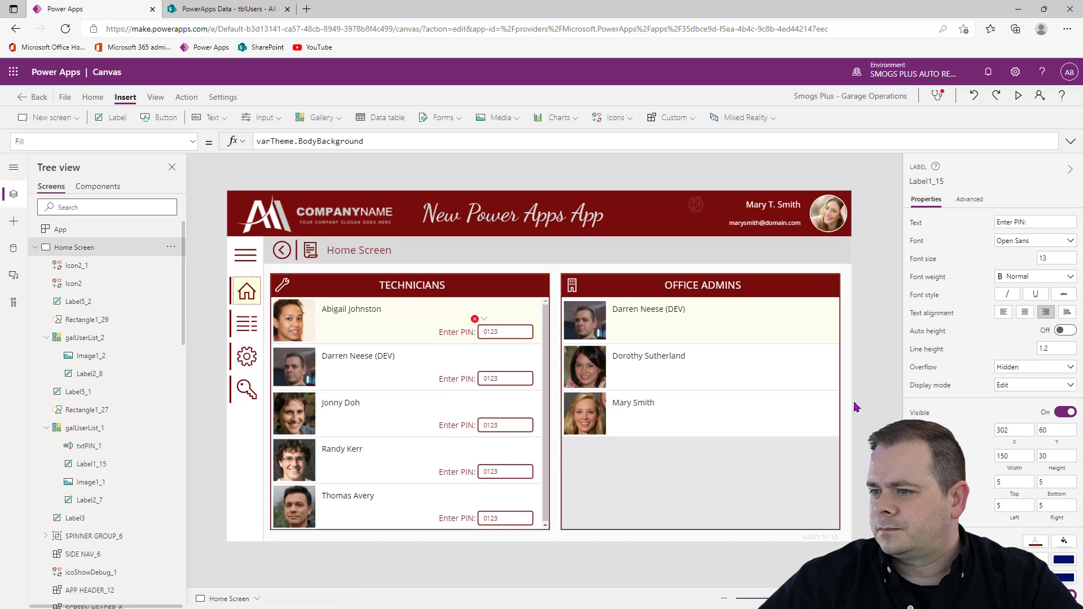
# Step: Give the Enter PIN: label right padding 10 and font size 10
pyautogui.moveTo(1050, 505); pyautogui.dragTo(1011, 504)
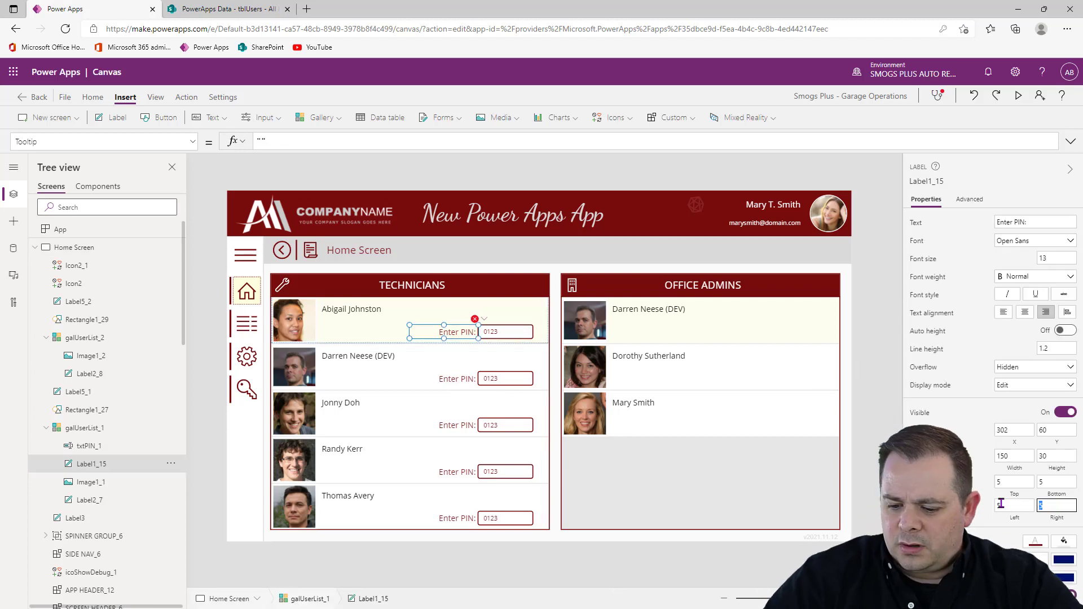
pyautogui.write('15')
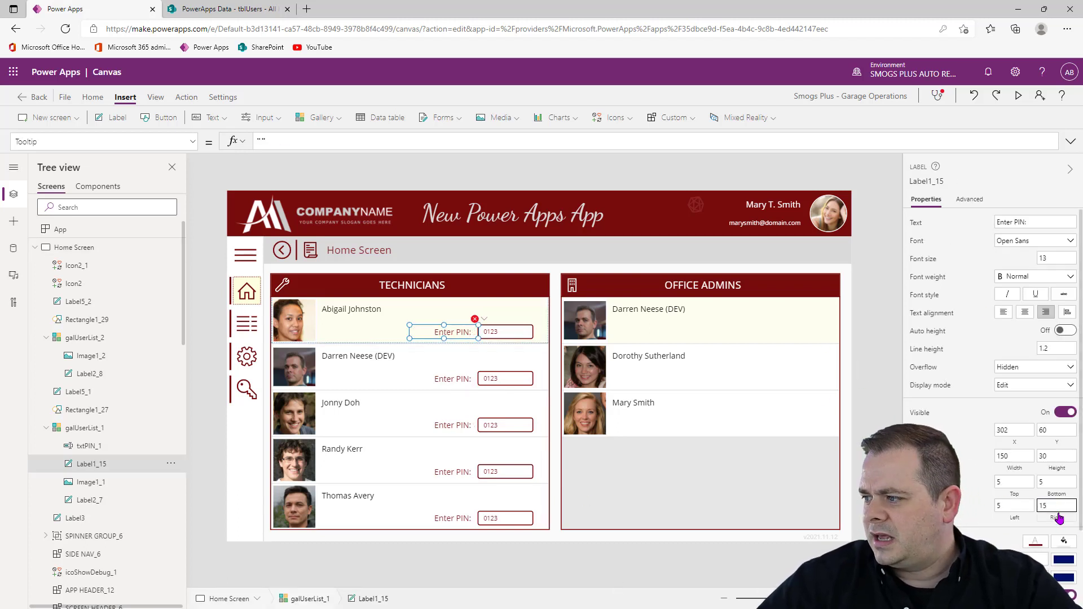
pyautogui.press('BackSpace')
pyautogui.write('0')
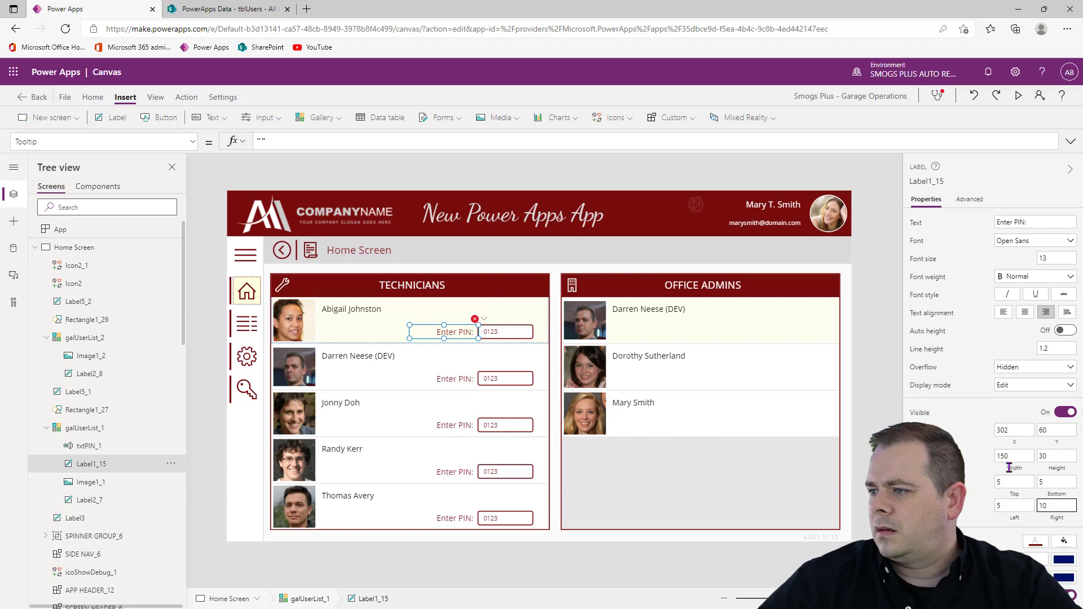
pyautogui.click(1054, 257)
pyautogui.write('10')
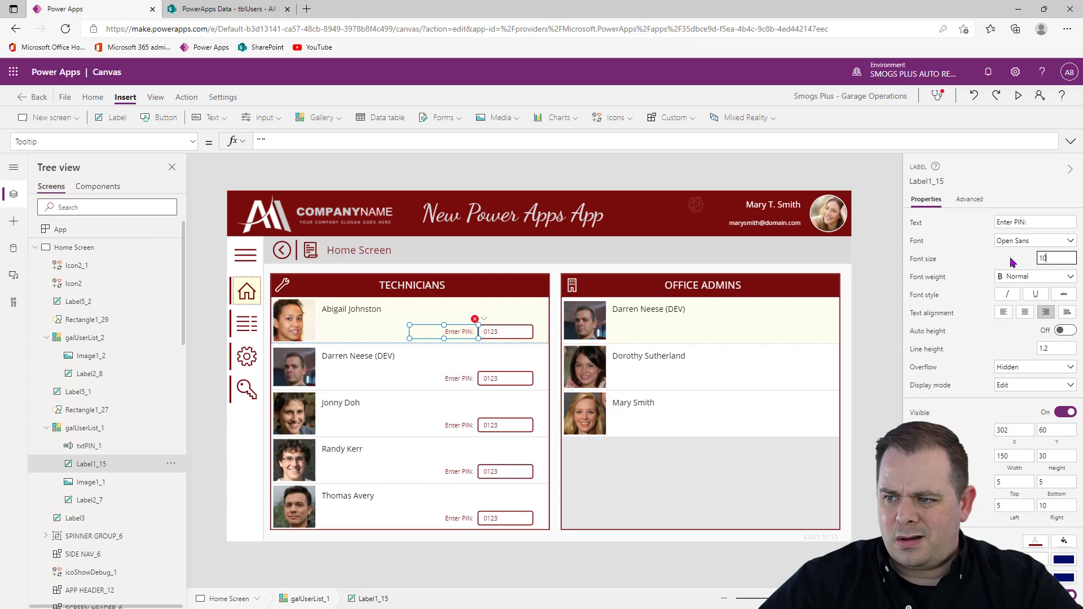
pyautogui.click(855, 445)
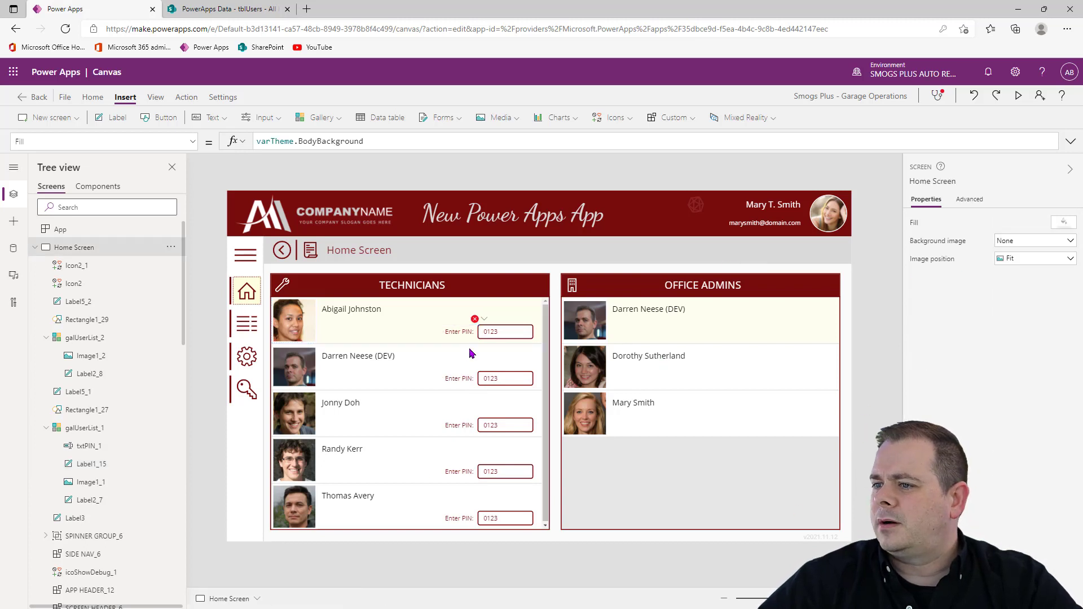
pyautogui.click(462, 332)
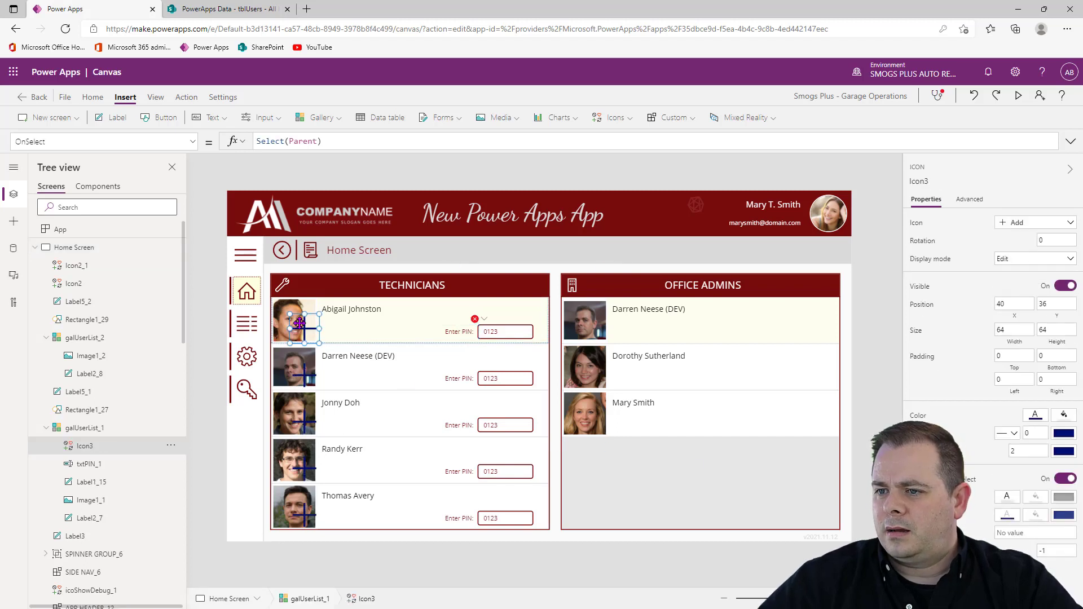
# Step: Change the new row icon to the View eye icon and move it right in the row
pyautogui.moveTo(299, 323); pyautogui.dragTo(410, 317)
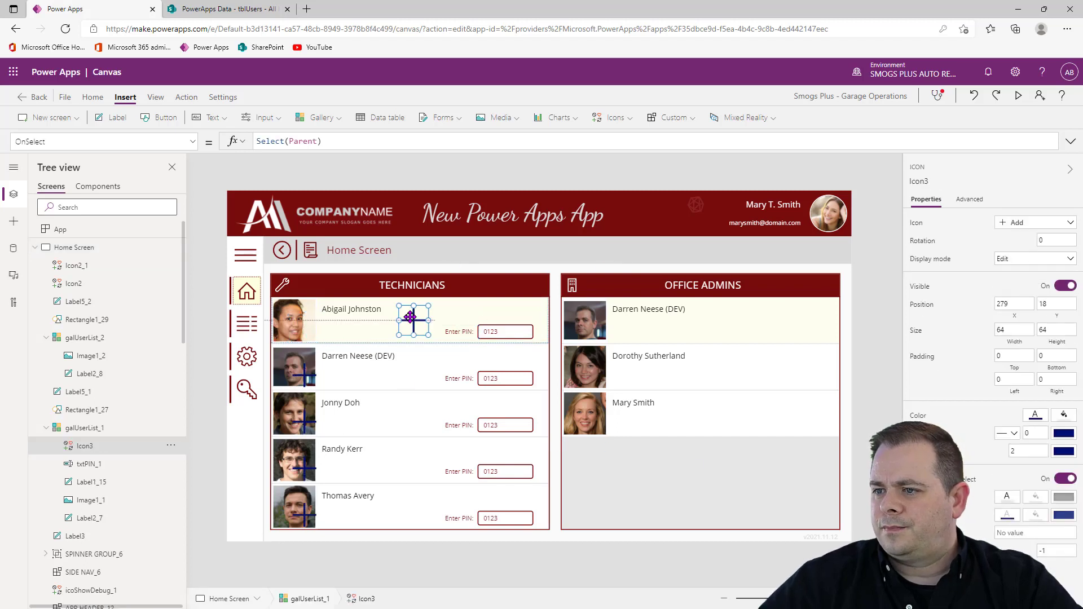
pyautogui.click(1037, 224)
pyautogui.write('eye')
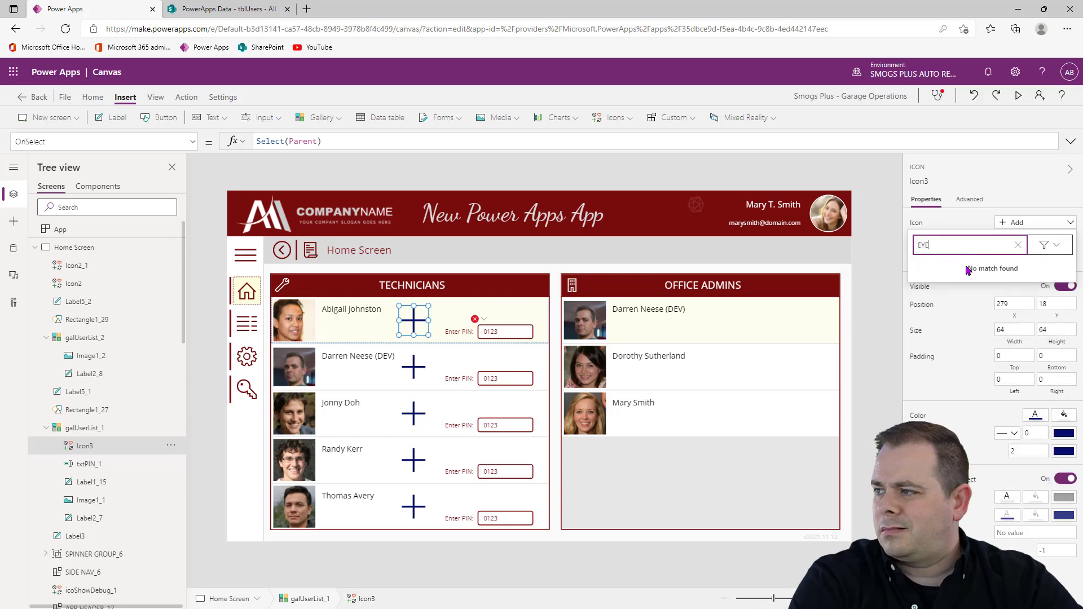
pyautogui.press('BackSpace')
pyautogui.press('BackSpace')
pyautogui.press('BackSpace')
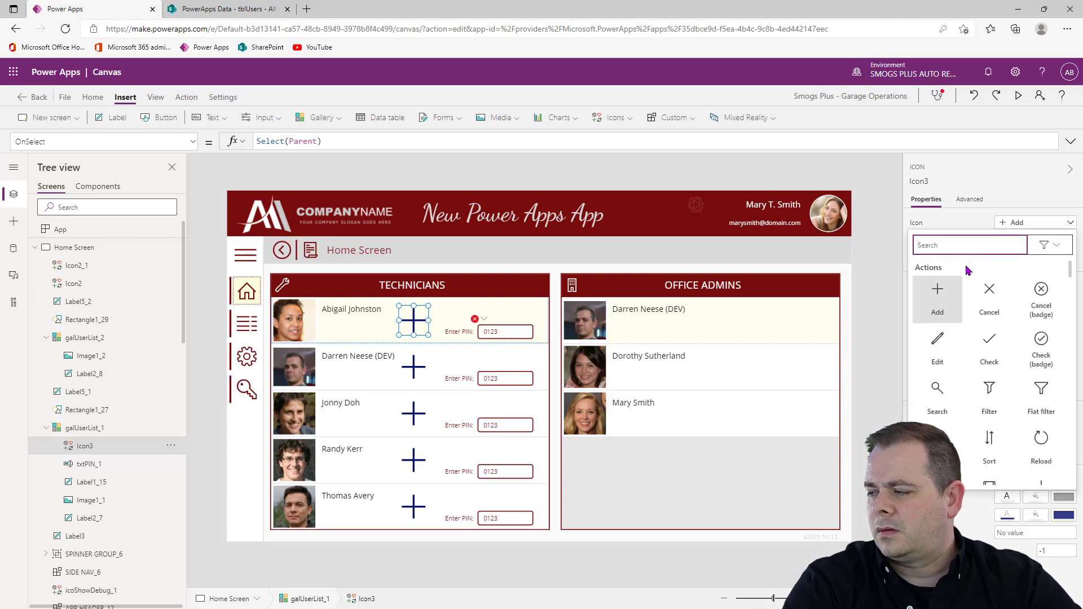
pyautogui.scroll(-6, 1069, 299)
pyautogui.moveTo(1070, 307); pyautogui.dragTo(1072, 320)
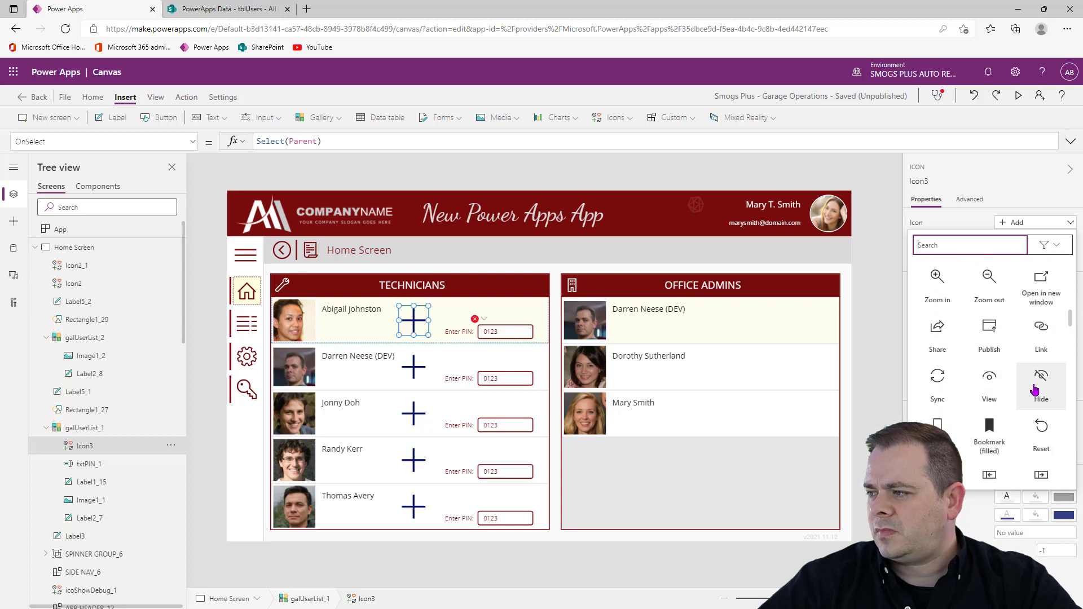
pyautogui.click(993, 389)
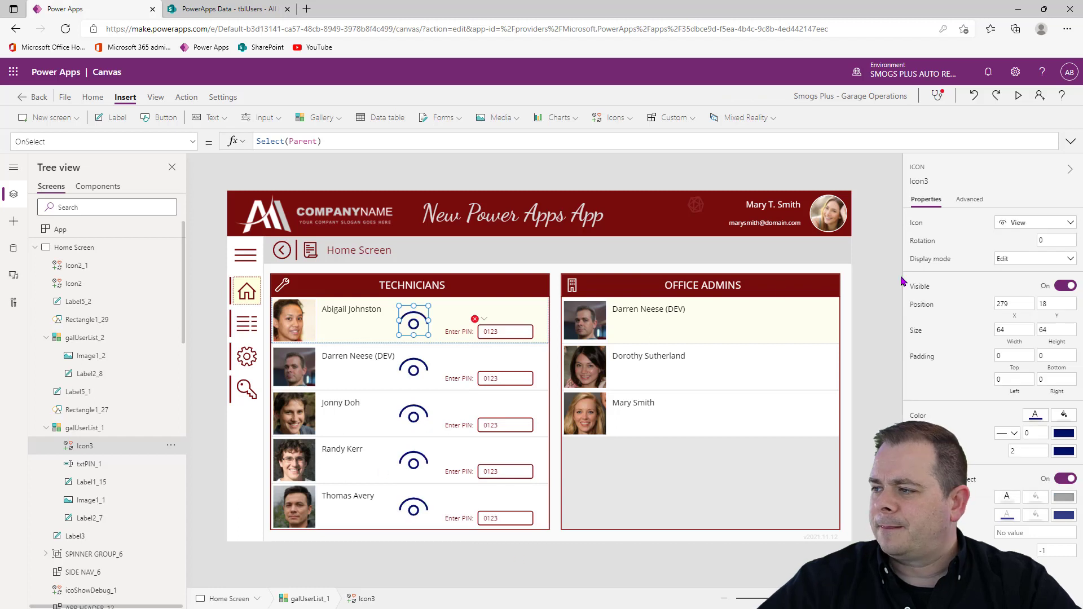
pyautogui.moveTo(417, 317); pyautogui.dragTo(418, 317)
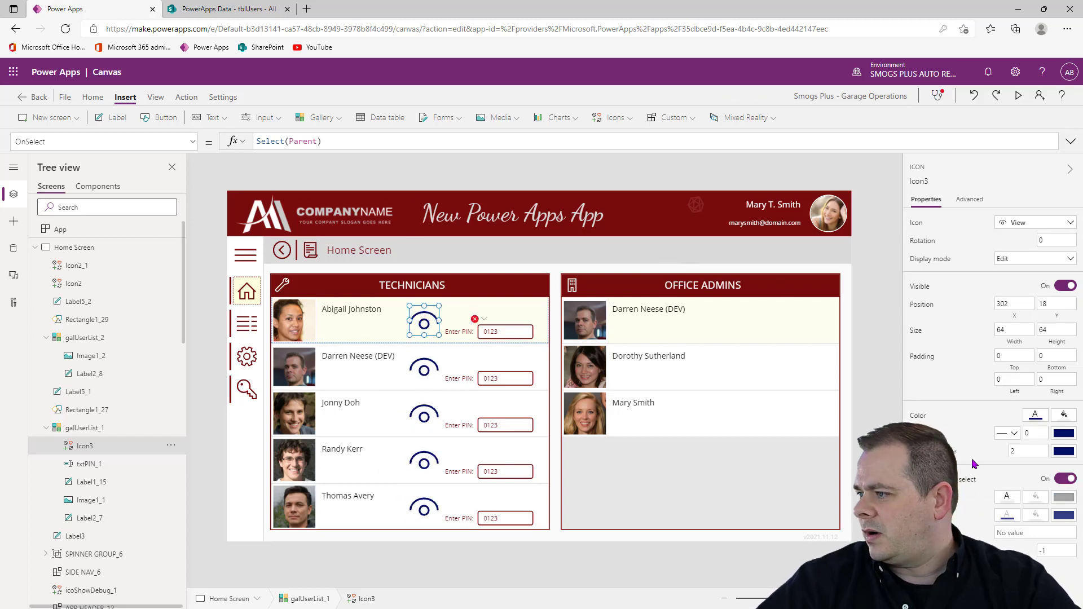
# Step: Colour the eye icon varTheme.PrimaryDark and size it 30 by 30
pyautogui.click(917, 416)
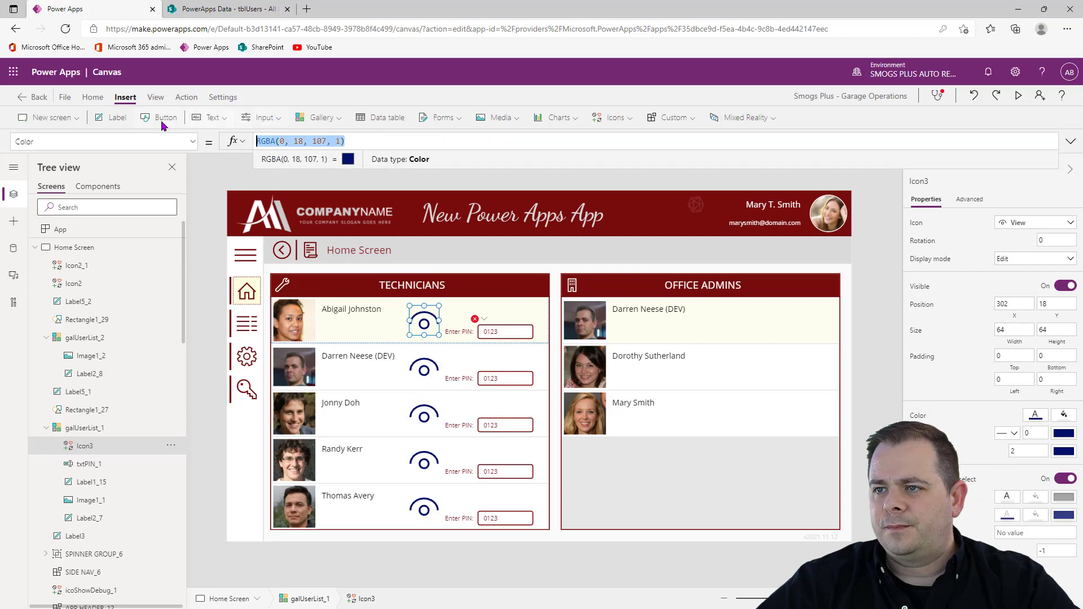
pyautogui.write('varTheme')
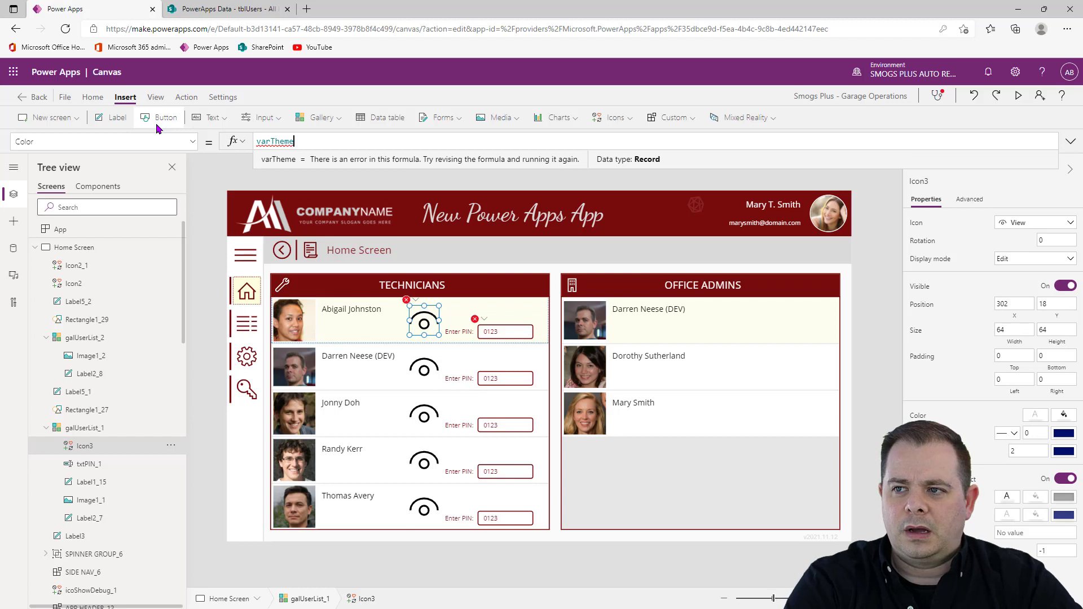
pyautogui.write('.primary')
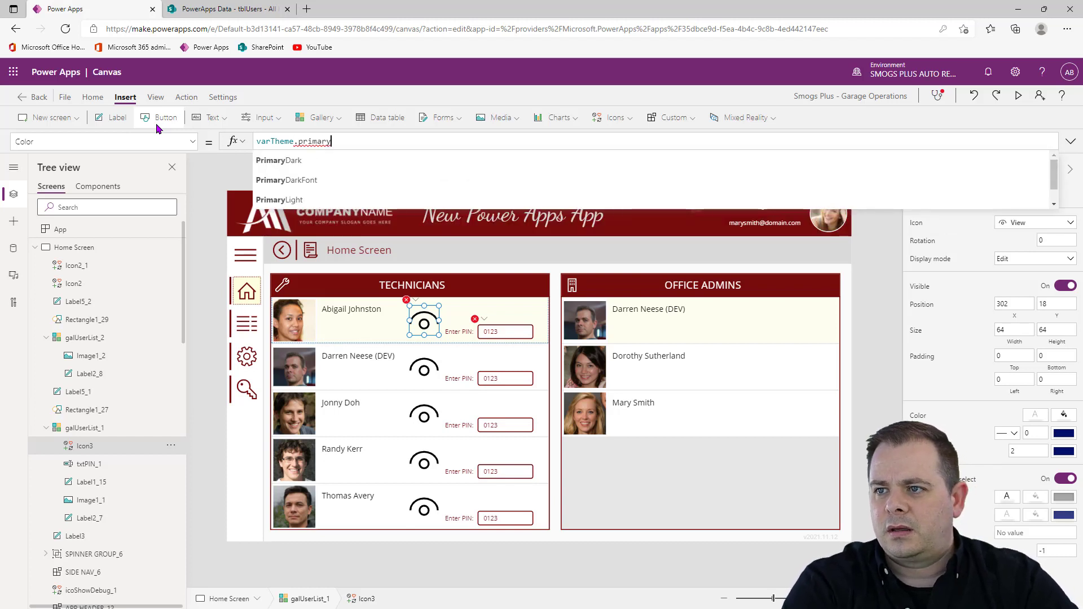
pyautogui.press('Tab')
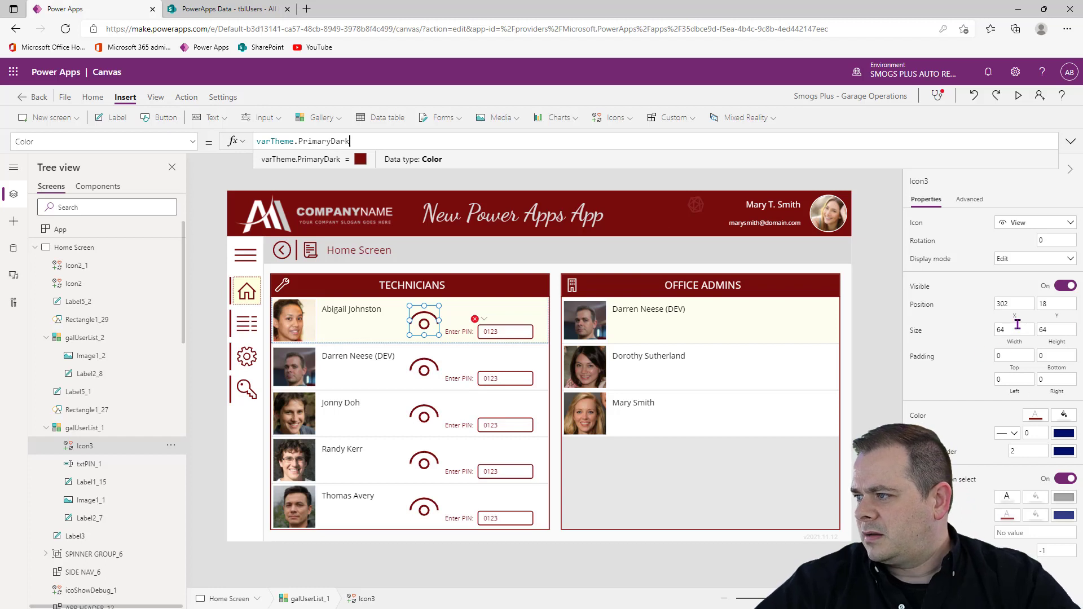
pyautogui.moveTo(1016, 326); pyautogui.dragTo(912, 329)
pyautogui.write('30')
pyautogui.press('Tab')
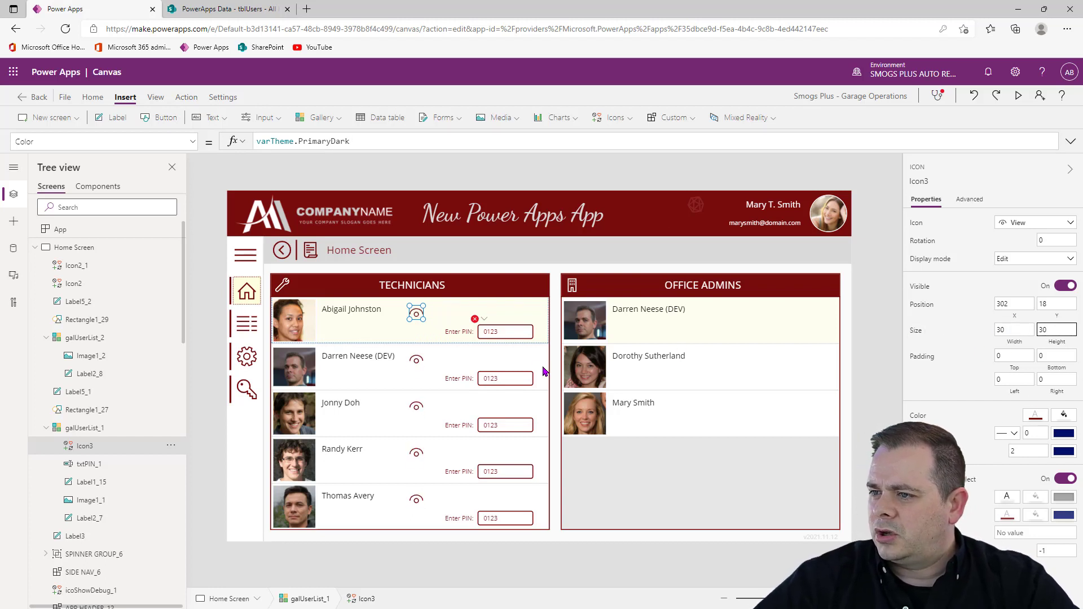
# Step: Nudge the Enter PIN label and box left and move the eye icon beside the box
pyautogui.click(455, 335)
pyautogui.keyDown('ctrl'); pyautogui.click(501, 328); pyautogui.keyUp('ctrl')
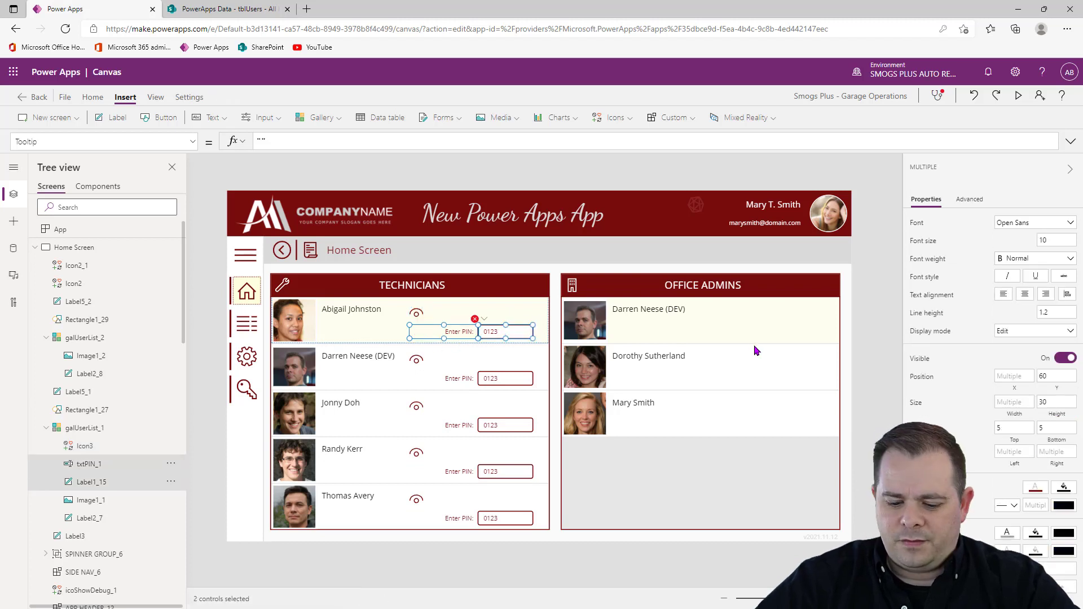
pyautogui.press('Left')
pyautogui.press('Left')
pyautogui.press('Left')
pyautogui.press('Left')
pyautogui.press('Left')
pyautogui.press('Left')
pyautogui.press('Left')
pyautogui.press('Left')
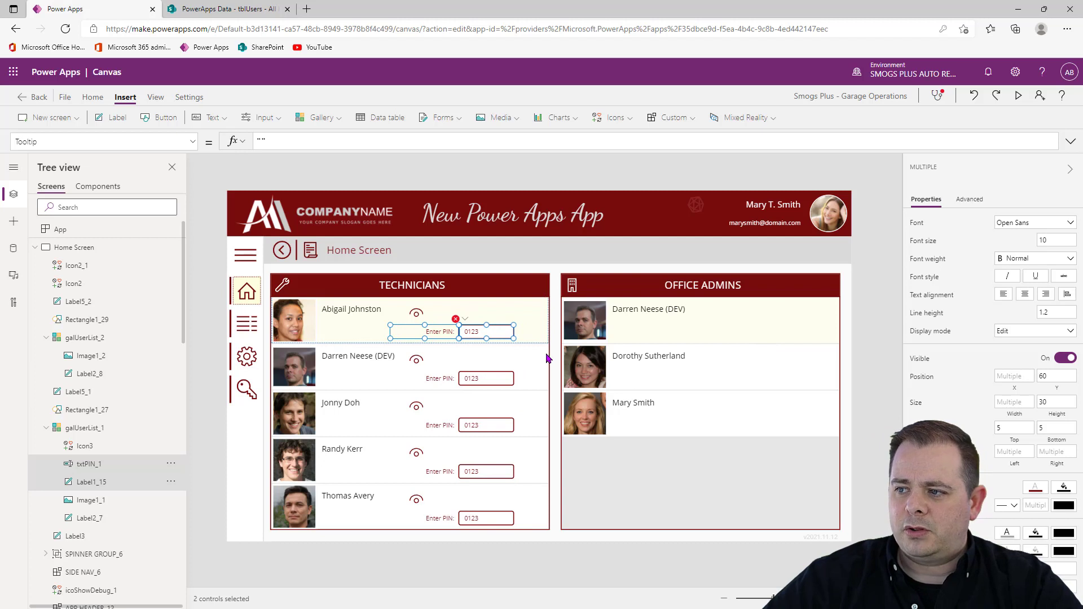
pyautogui.click(415, 314)
pyautogui.moveTo(416, 316); pyautogui.dragTo(528, 336)
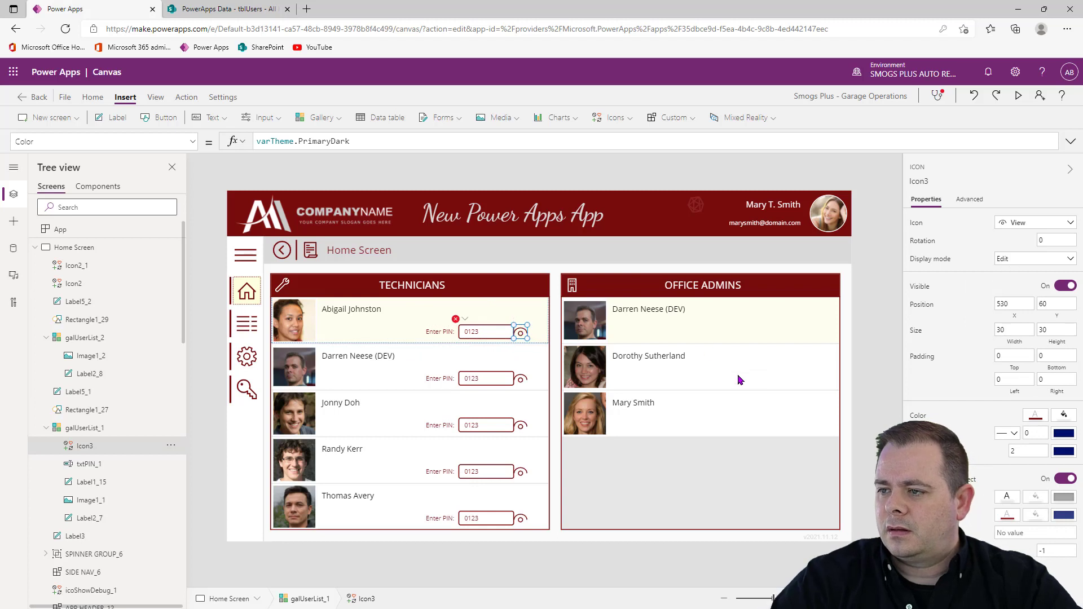
pyautogui.press('Right')
pyautogui.press('Right')
pyautogui.press('Right')
pyautogui.press('Right')
pyautogui.press('Right')
pyautogui.press('Right')
pyautogui.press('Right')
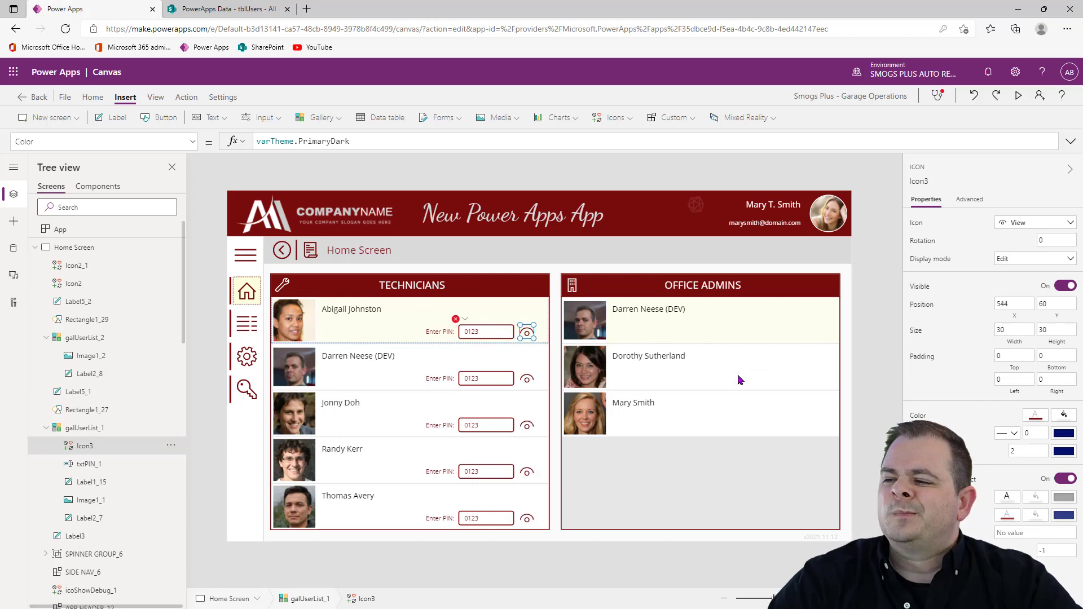
# Step: Give the eye icon padding of 6 on every side
pyautogui.click(919, 364)
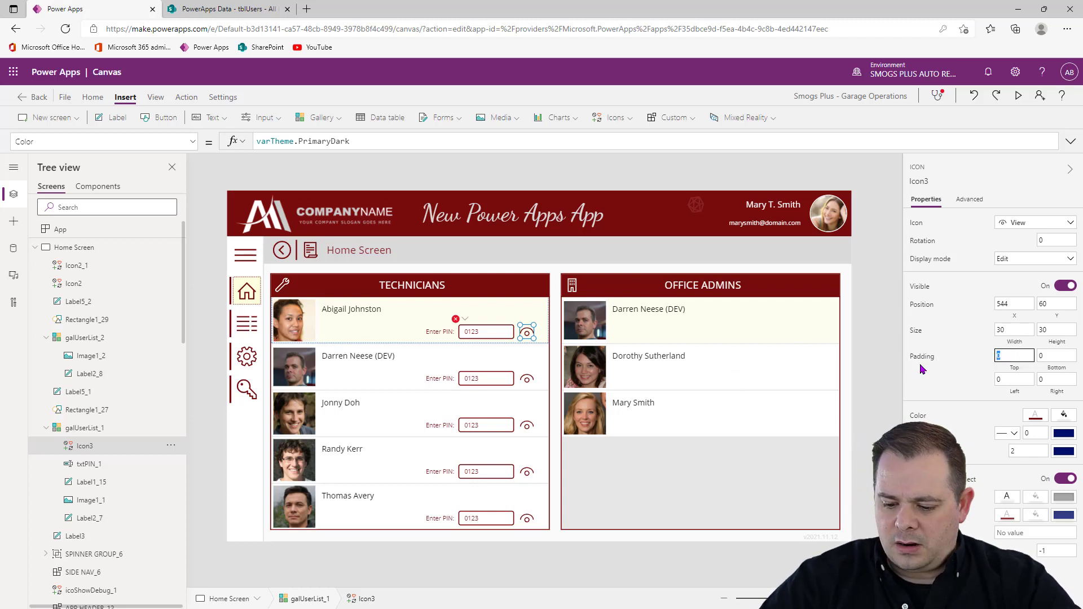
pyautogui.write('6')
pyautogui.press('Tab')
pyautogui.write('6')
pyautogui.press('Tab')
pyautogui.press('Tab')
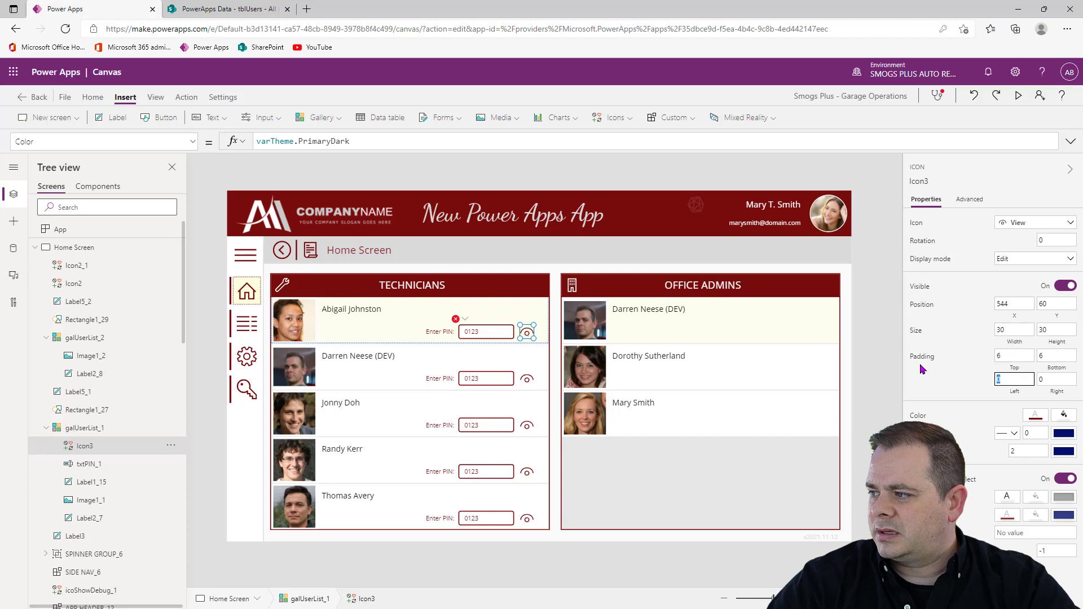
pyautogui.hotkey('shift', 'Tab')
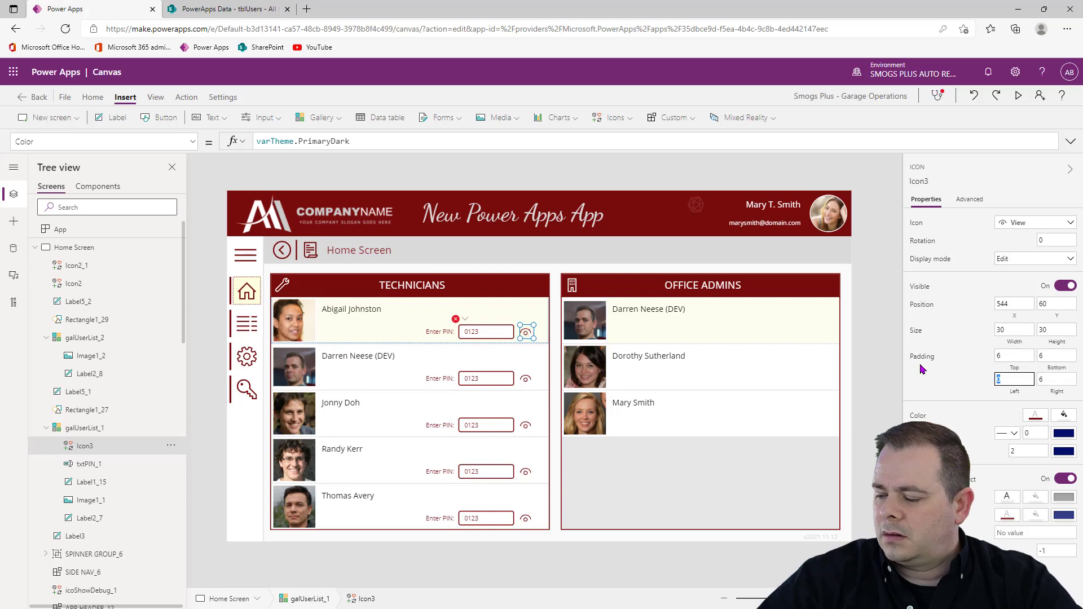
pyautogui.write('6')
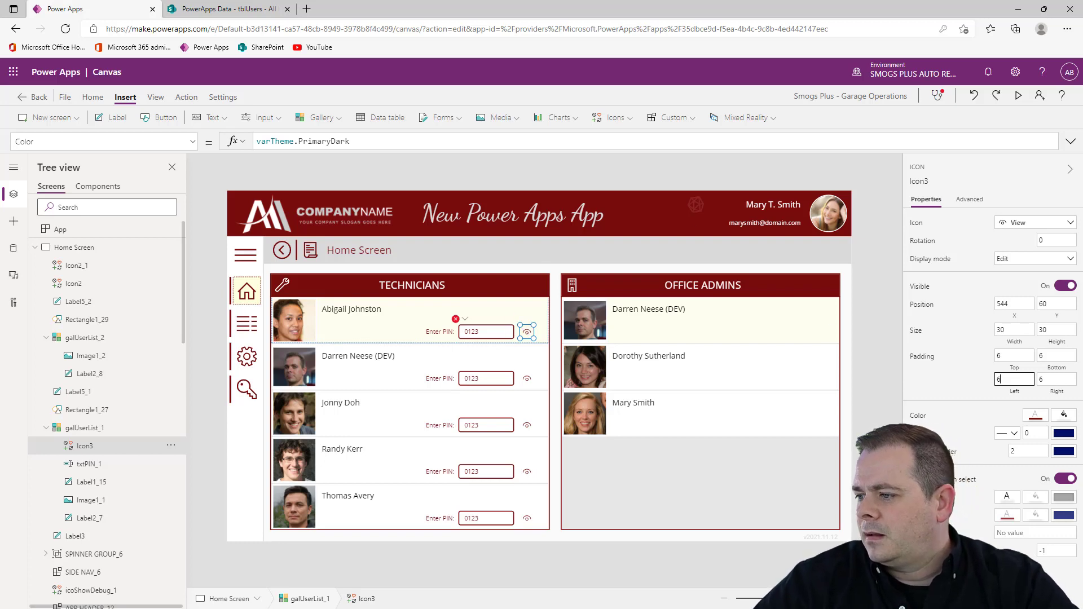
# Step: Set the eye icon's X position to 534 and check the row layout
pyautogui.scroll(5, 791, 424)
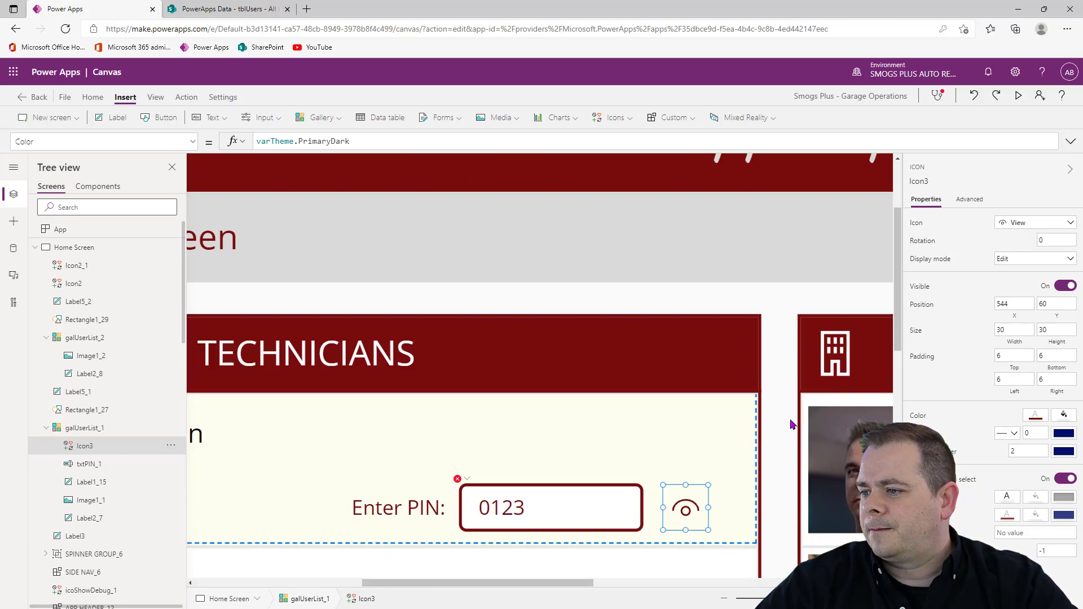
pyautogui.scroll(-3, 791, 424)
pyautogui.moveTo(687, 338); pyautogui.dragTo(684, 339)
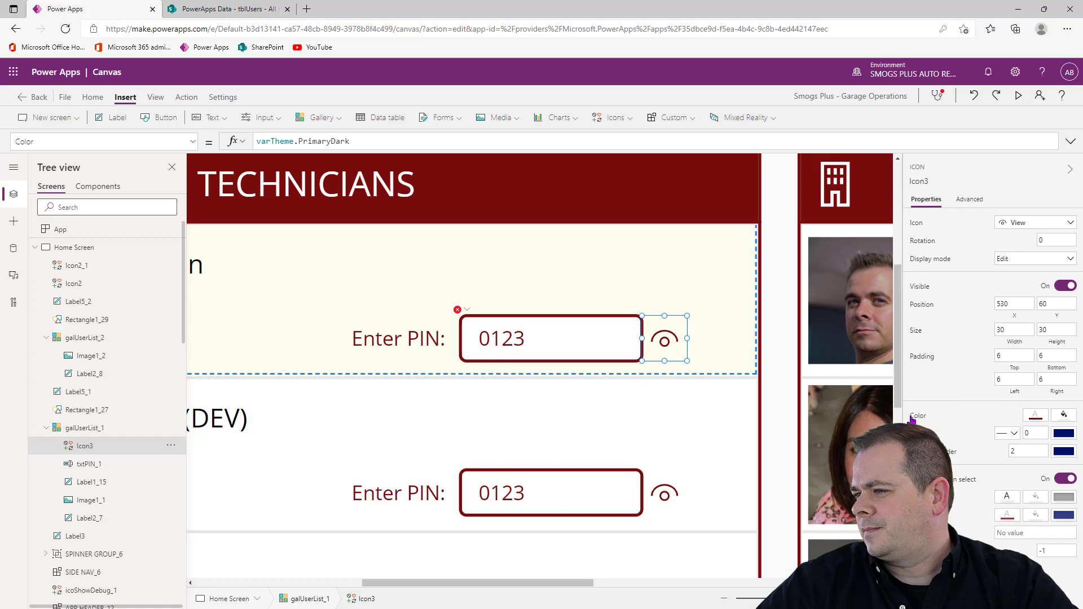
pyautogui.scroll(-6, 540, 365)
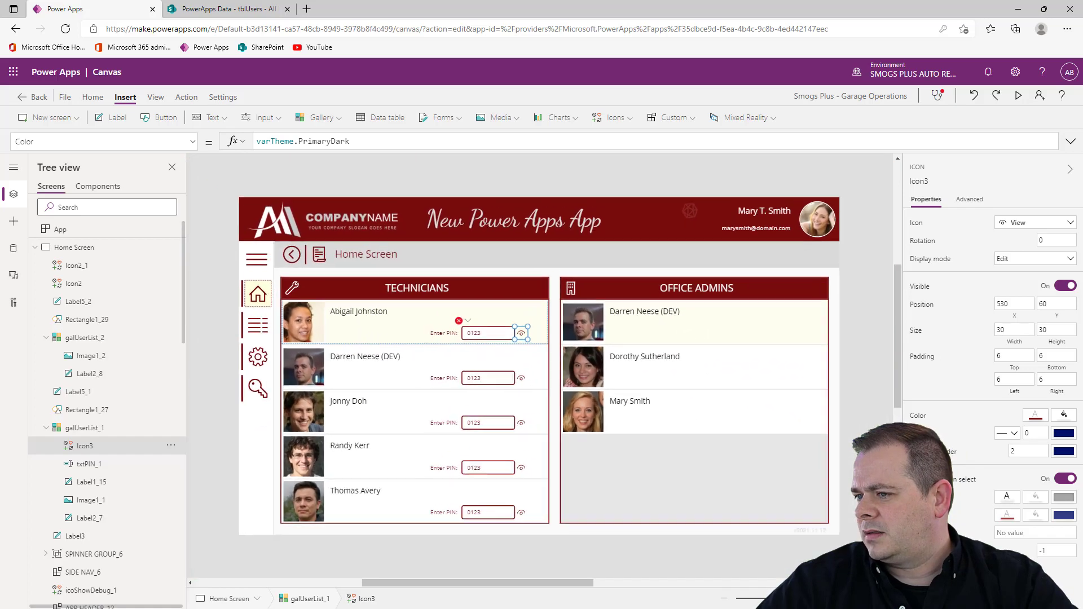
pyautogui.scroll(5, 431, 191)
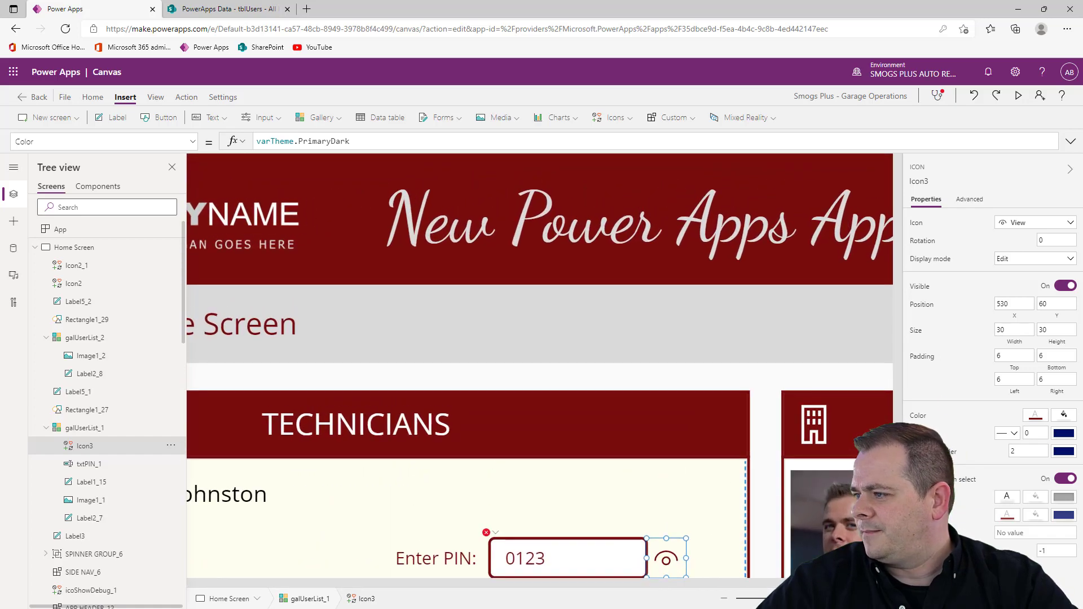
pyautogui.moveTo(1016, 306); pyautogui.dragTo(1003, 305)
pyautogui.write('4')
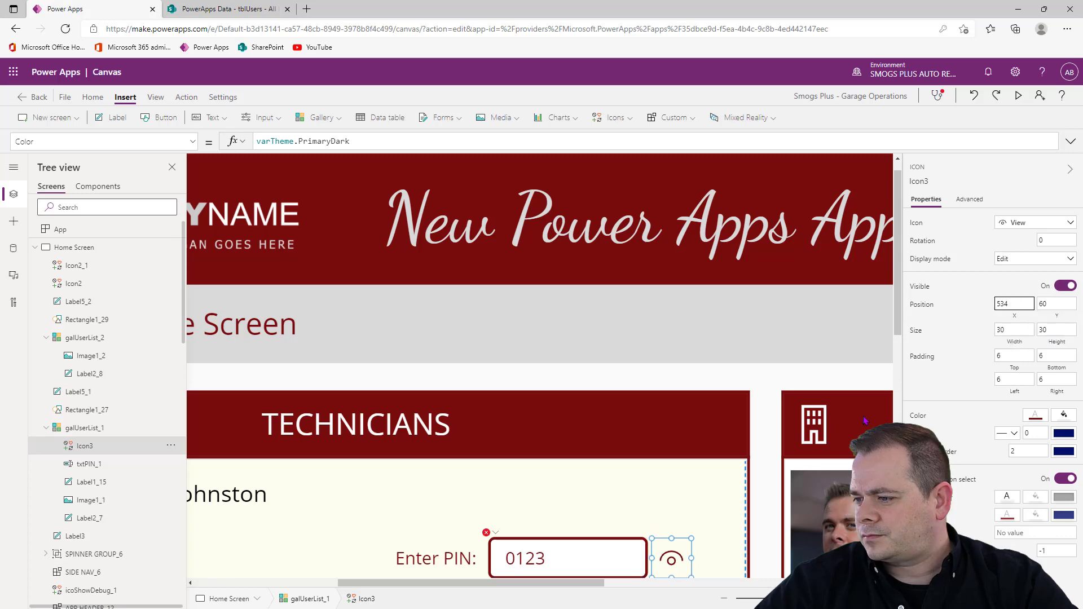
pyautogui.scroll(-5, 540, 365)
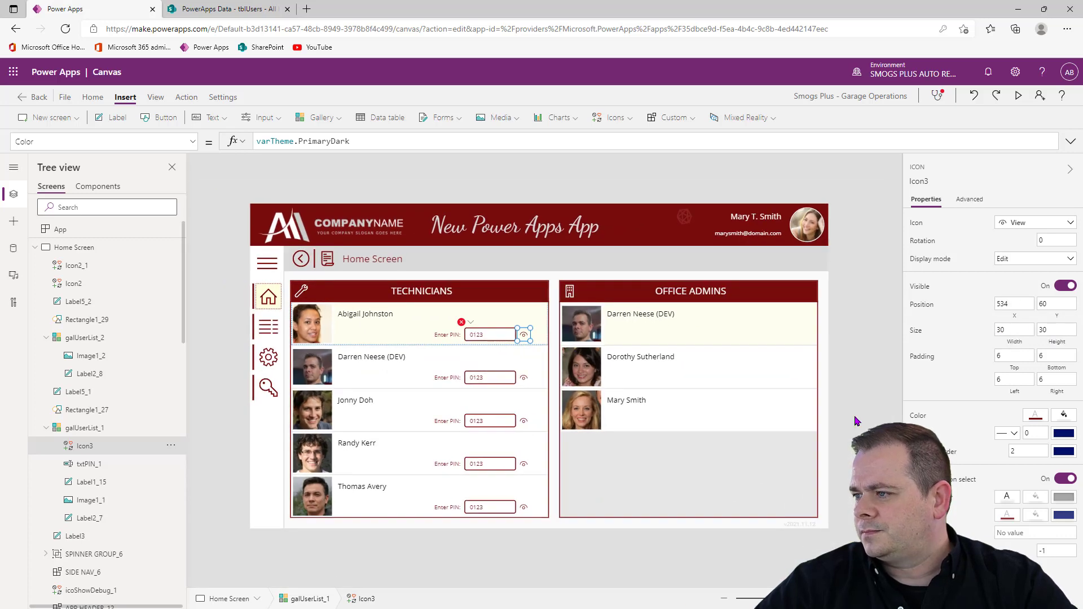
pyautogui.click(855, 421)
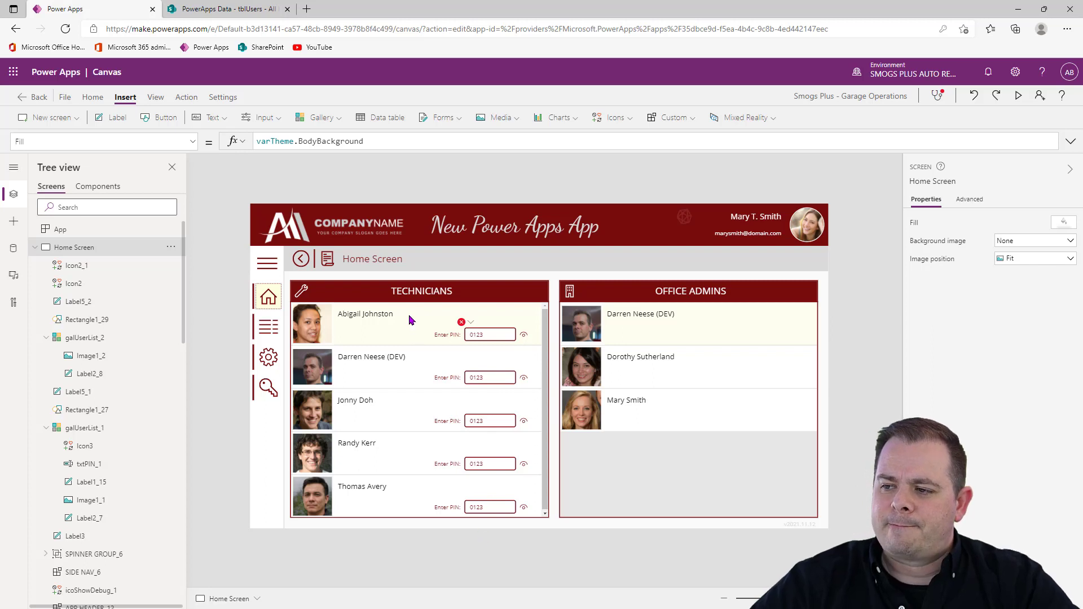
pyautogui.click(523, 336)
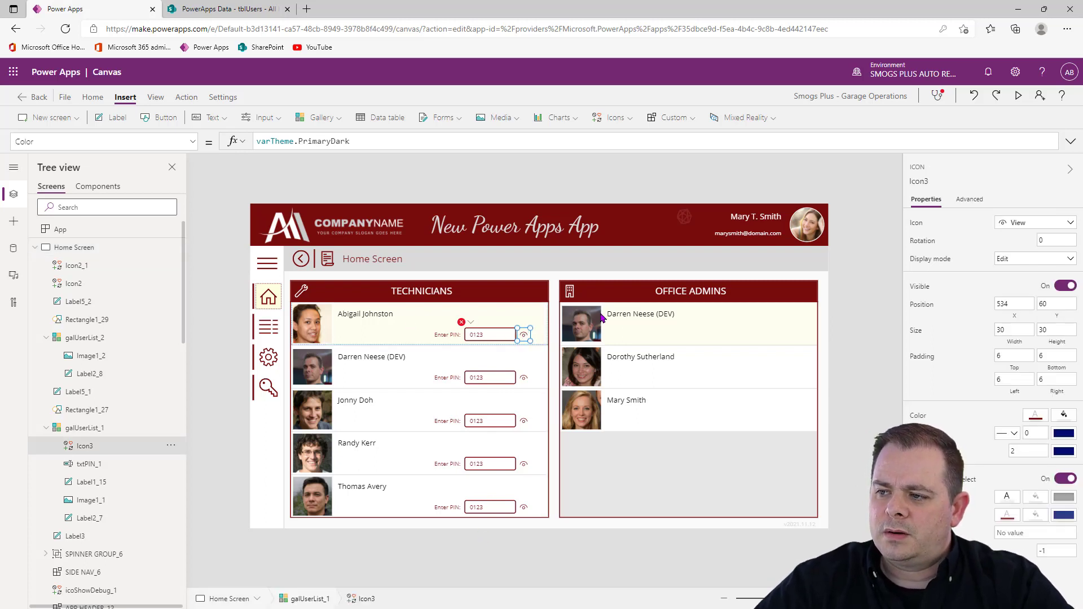
pyautogui.click(540, 319)
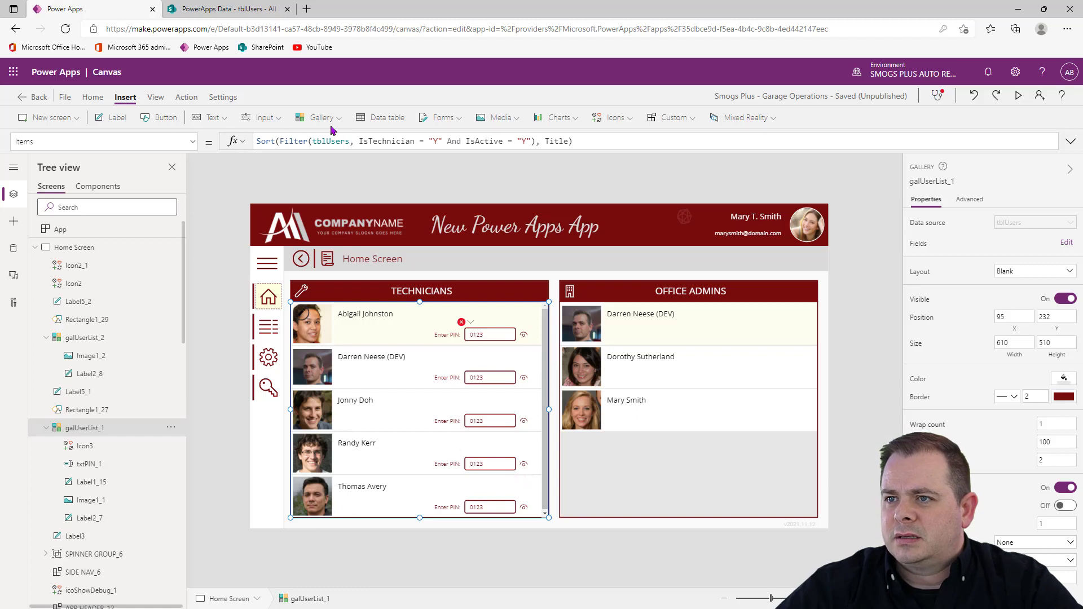
# Step: Change the technician gallery's OnSelect to UpdateContext({_showPIN: false}), replacing the _newRecord formula
pyautogui.click(185, 97)
pyautogui.click(221, 116)
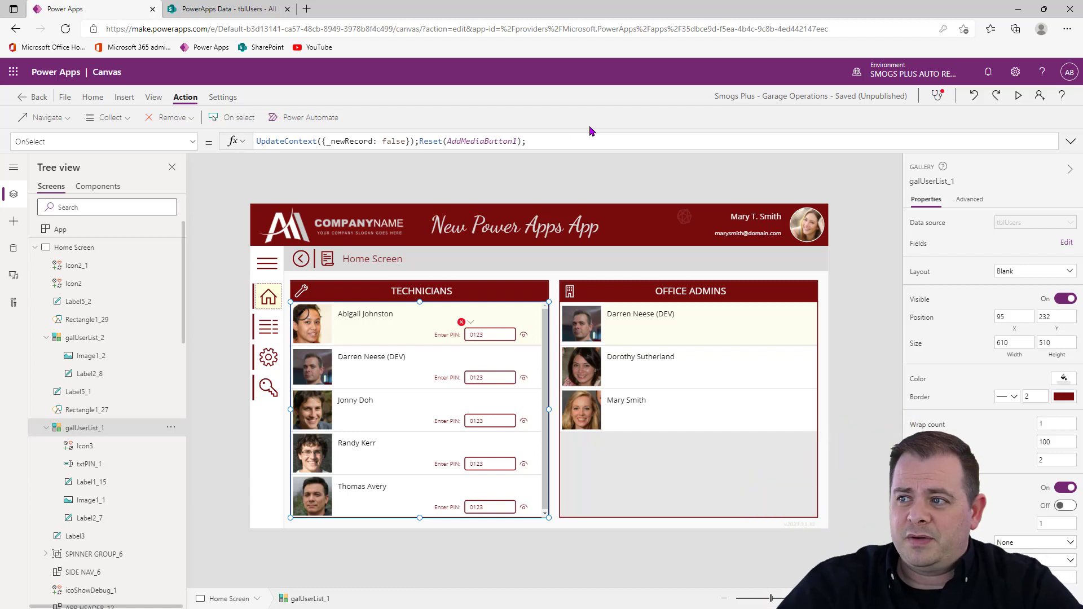
pyautogui.moveTo(564, 140); pyautogui.dragTo(257, 141)
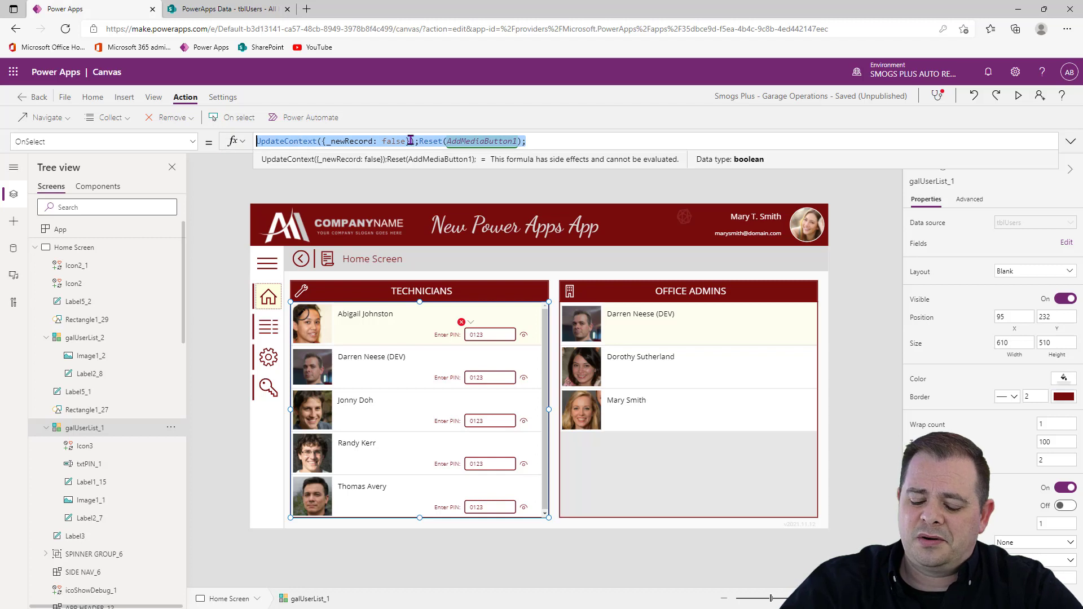
pyautogui.click(420, 141)
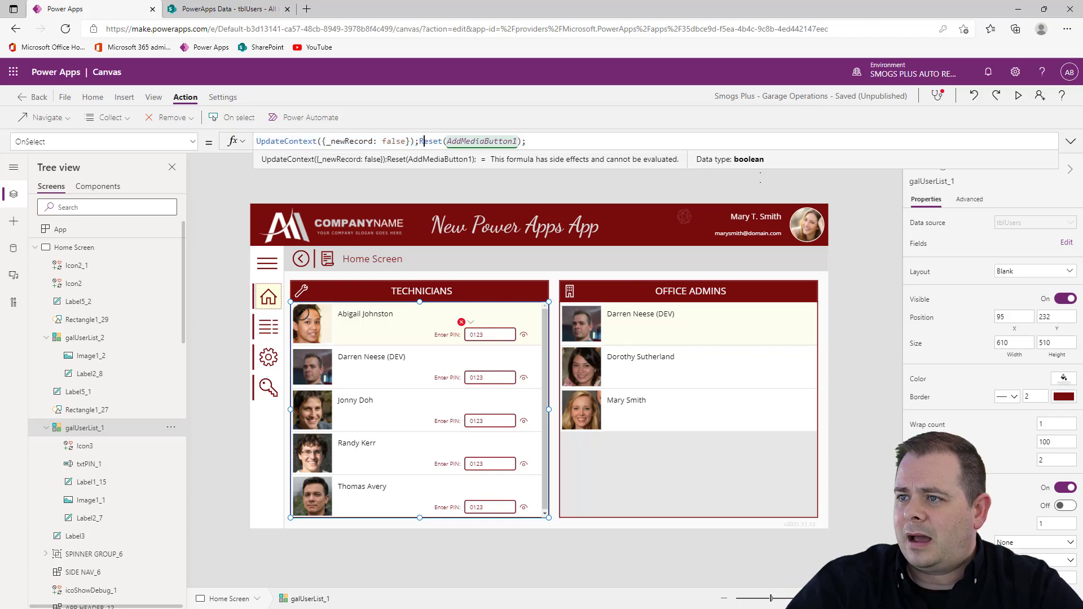
pyautogui.hotkey('shift', 'End')
pyautogui.press('Delete')
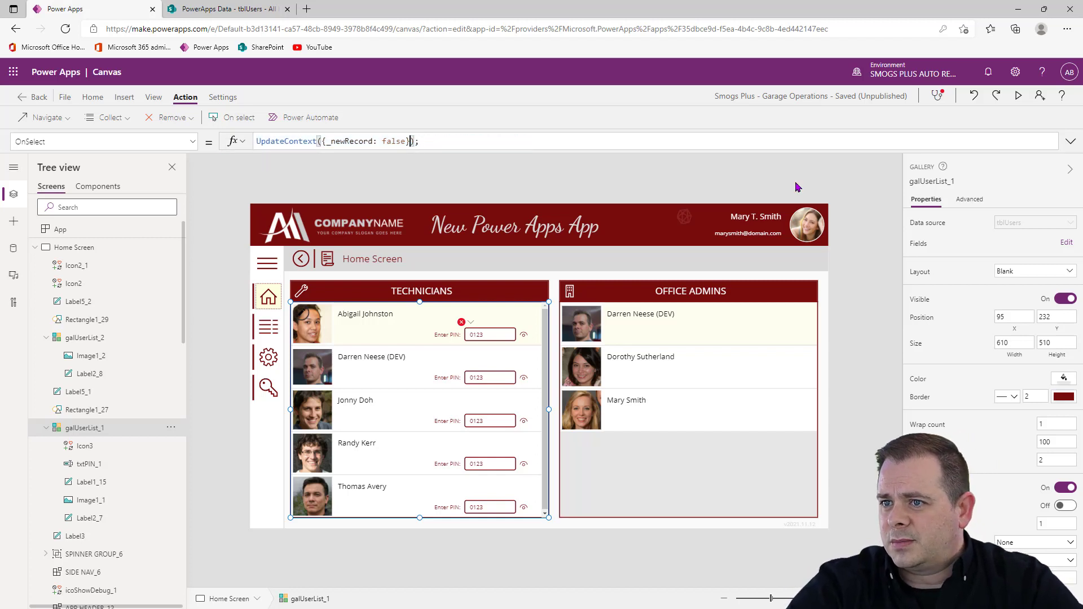
pyautogui.press('Left')
pyautogui.press('Left')
pyautogui.press('Left')
pyautogui.press('Left')
pyautogui.press('Left')
pyautogui.press('Left')
pyautogui.press('Left')
pyautogui.press('Left')
pyautogui.hotkey('ctrl', 'shift', 'Left')
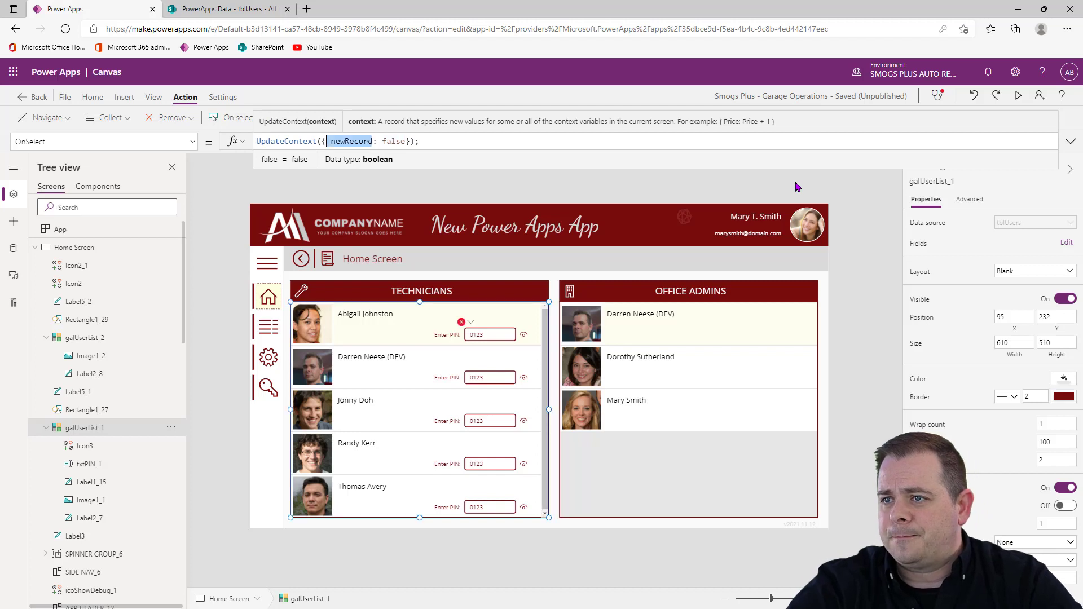
pyautogui.write('_show')
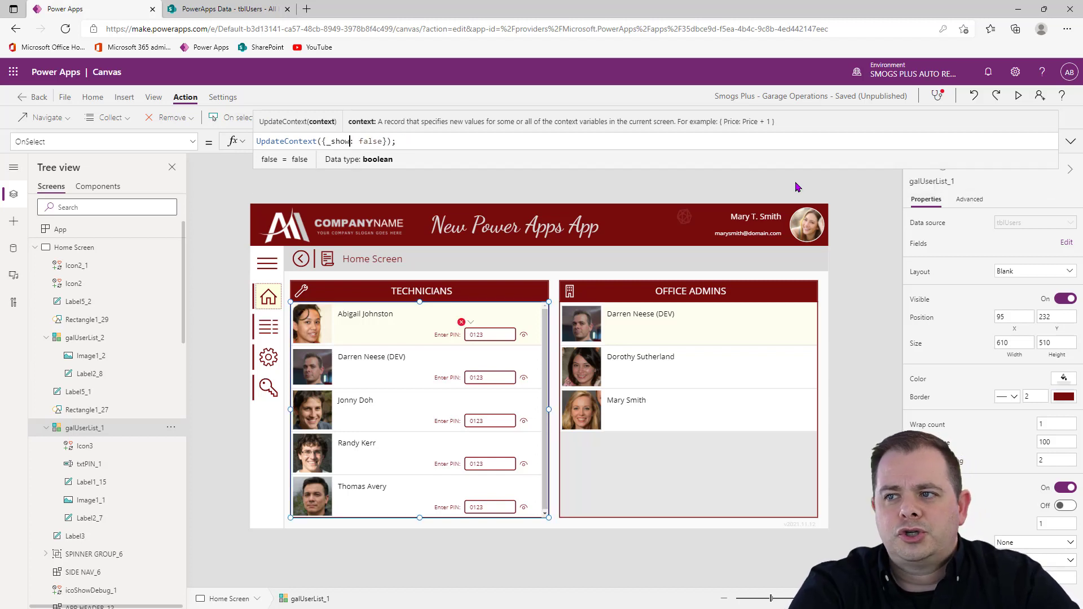
pyautogui.write('PIN')
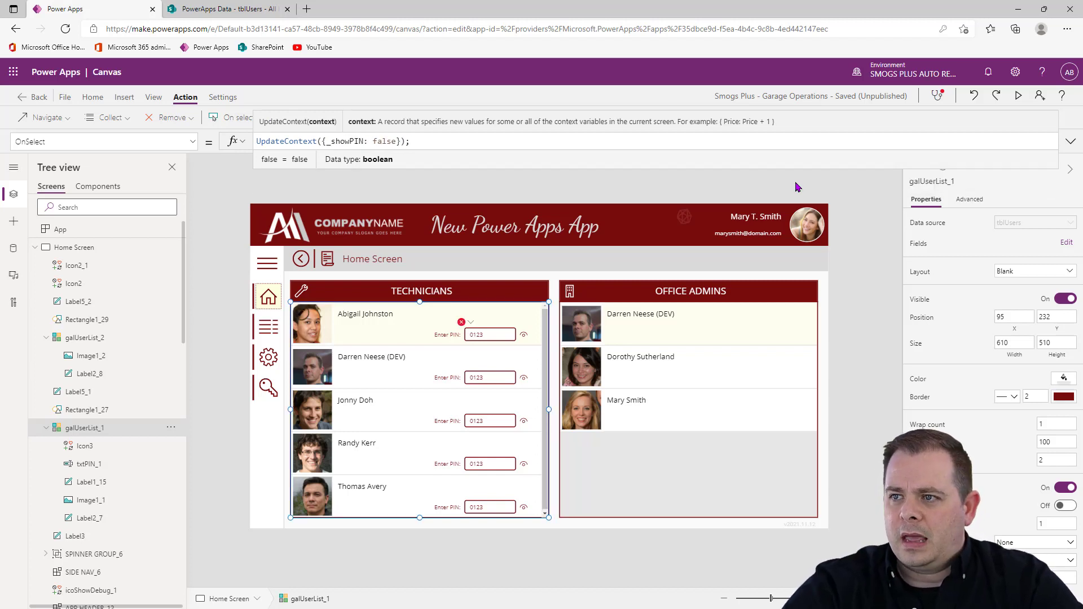
pyautogui.press('Right')
pyautogui.press('Right')
pyautogui.press('Right')
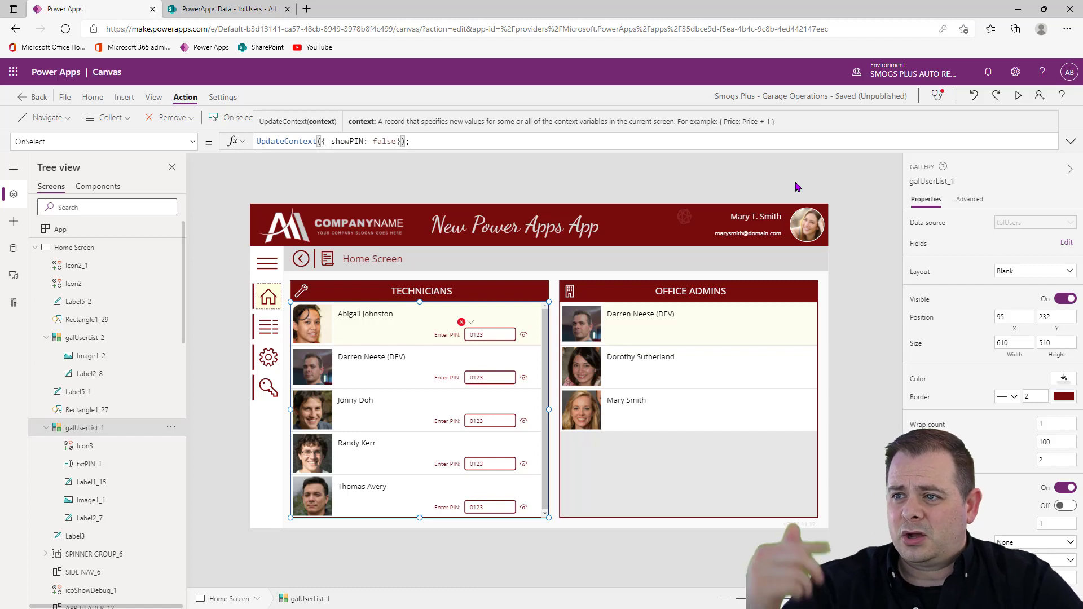
pyautogui.hotkey('ctrl', 'a')
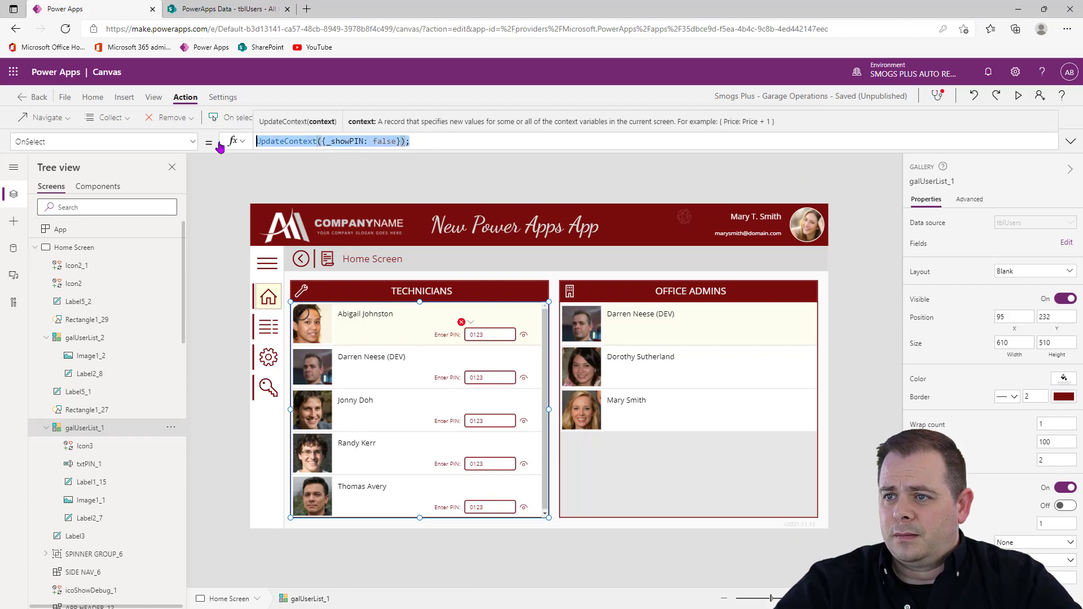
# Step: Give the Office Admins gallery the same UpdateContext({_showPIN: false}) OnSelect formula
pyautogui.click(727, 408)
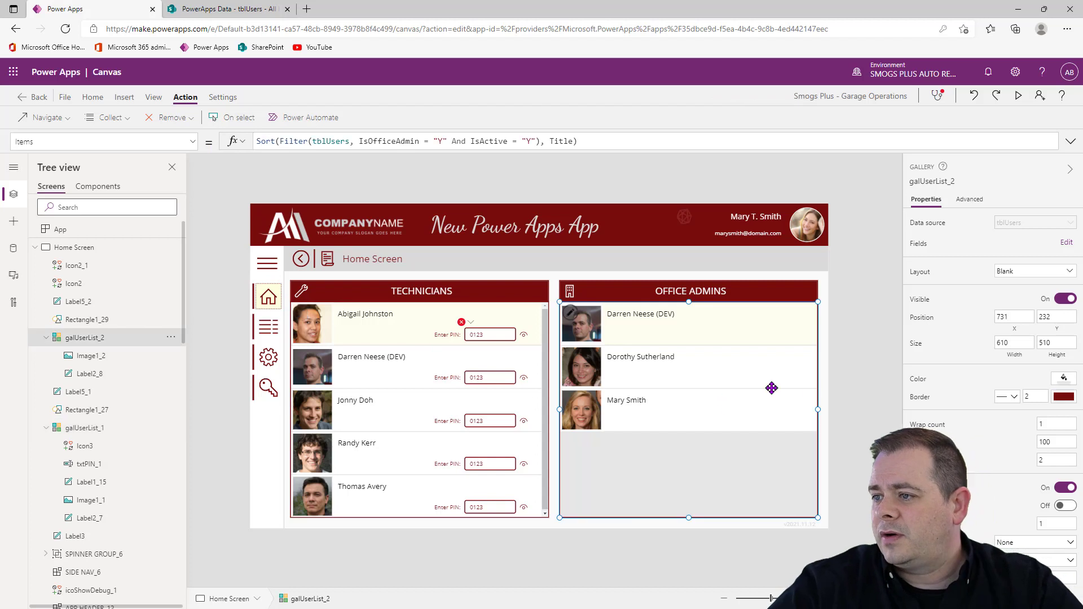
pyautogui.click(220, 118)
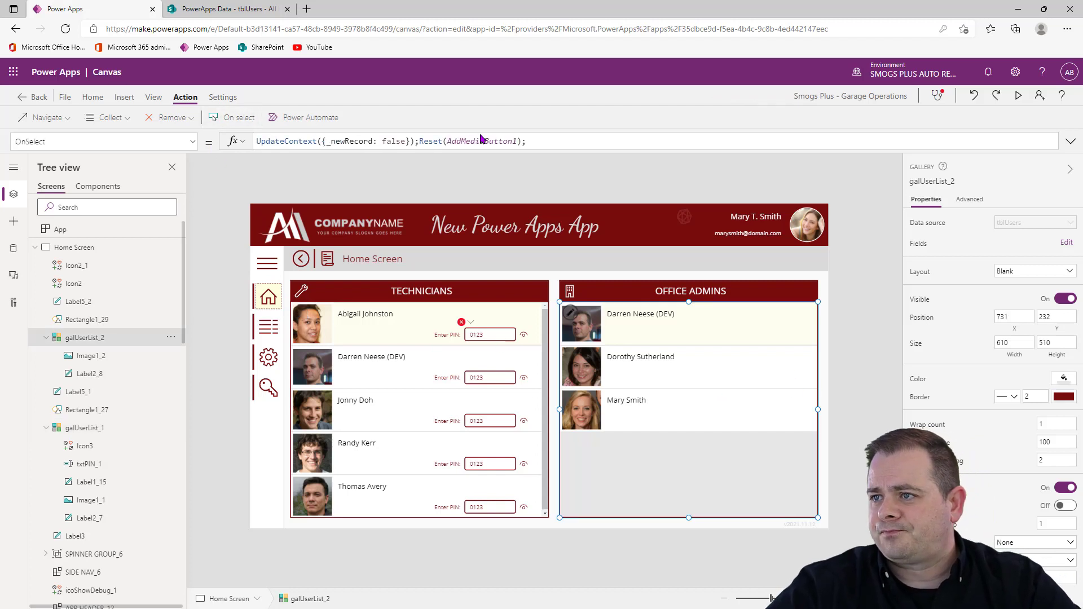
pyautogui.hotkey('ctrl', 'a')
pyautogui.write('UpdateContext({_showPIN: false});')
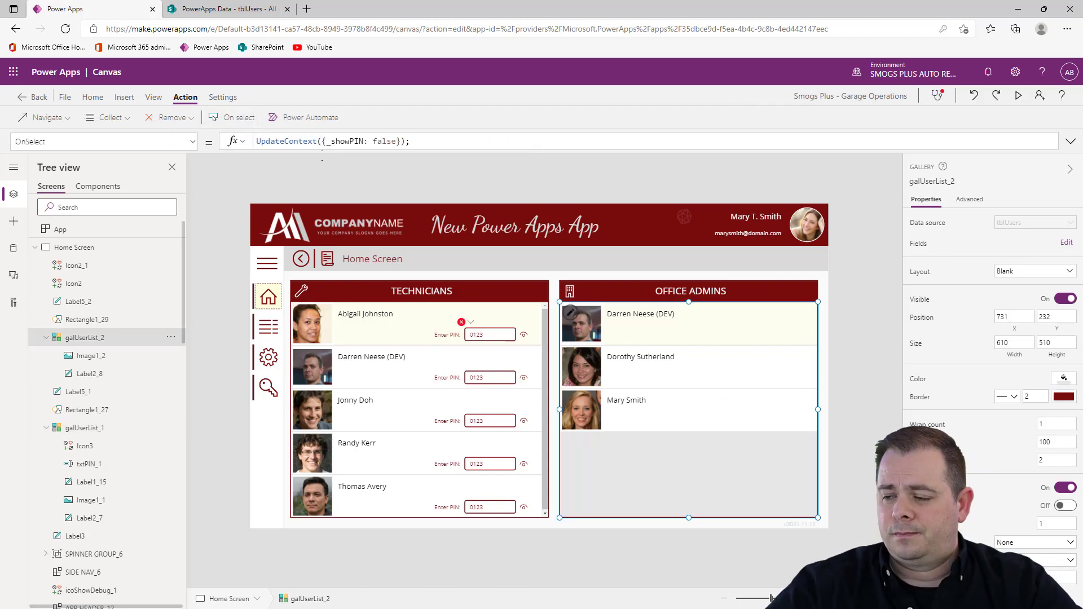
# Step: Set the eye icon's OnSelect to Select(Parent);UpdateContext({_showPIN: !_showPIN})
pyautogui.click(522, 338)
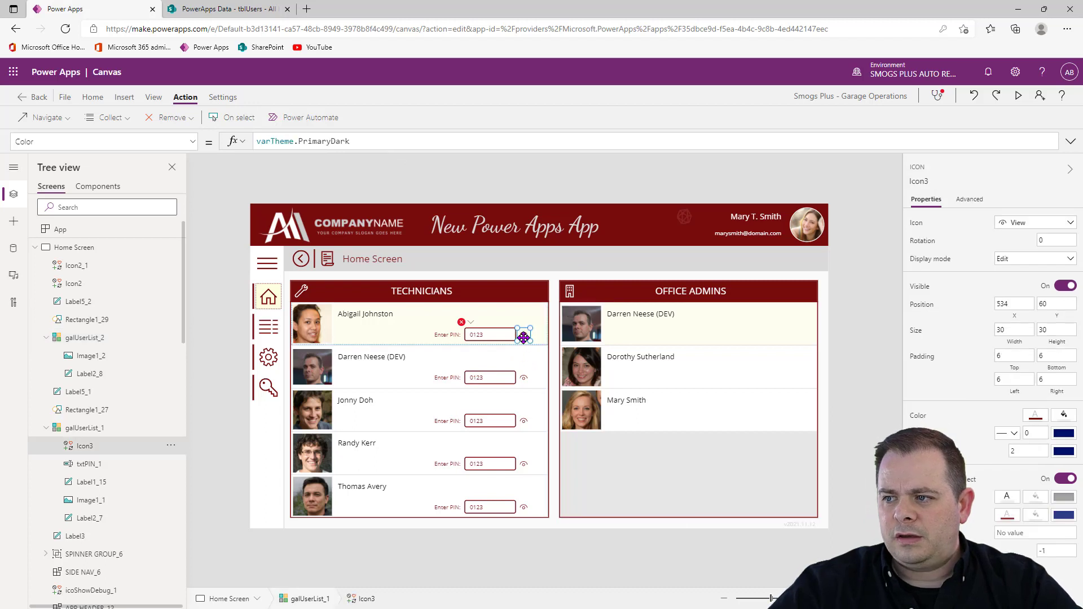
pyautogui.click(234, 122)
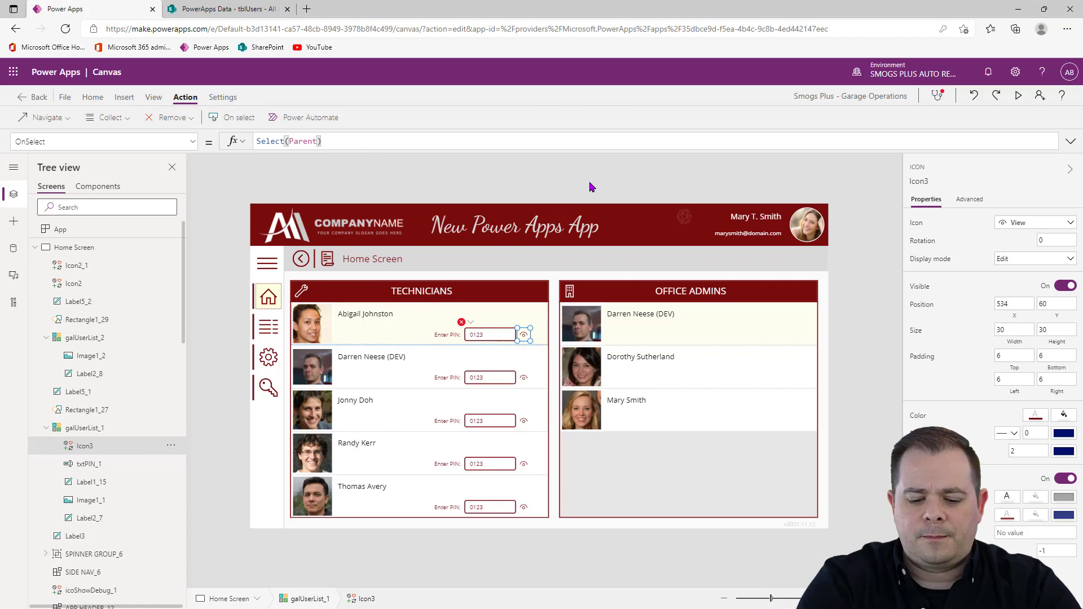
pyautogui.write(';UpdateContext({_showPIN: false});')
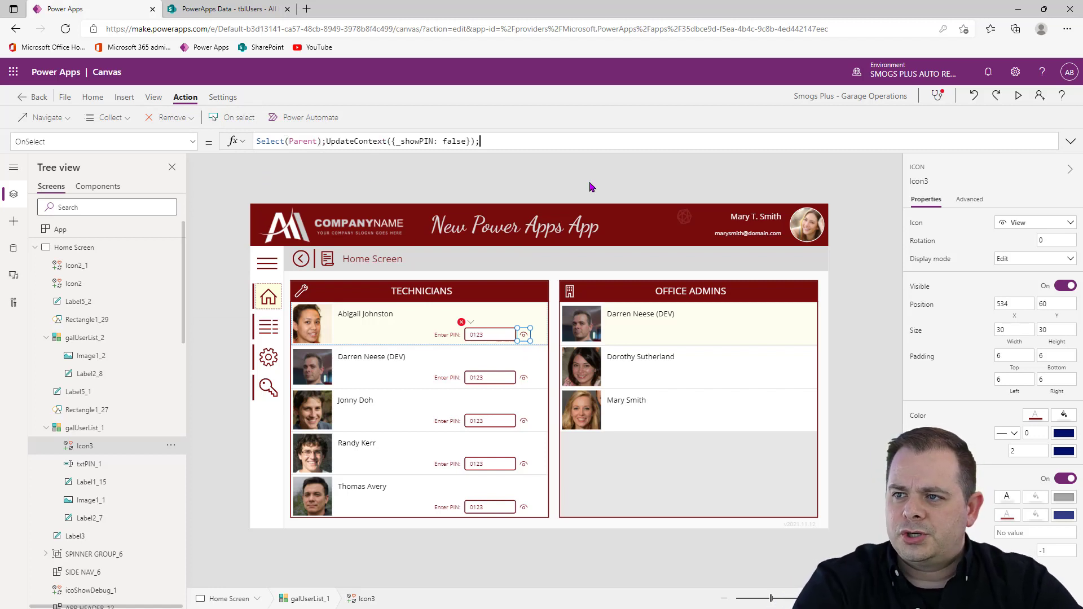
pyautogui.doubleClick(402, 142)
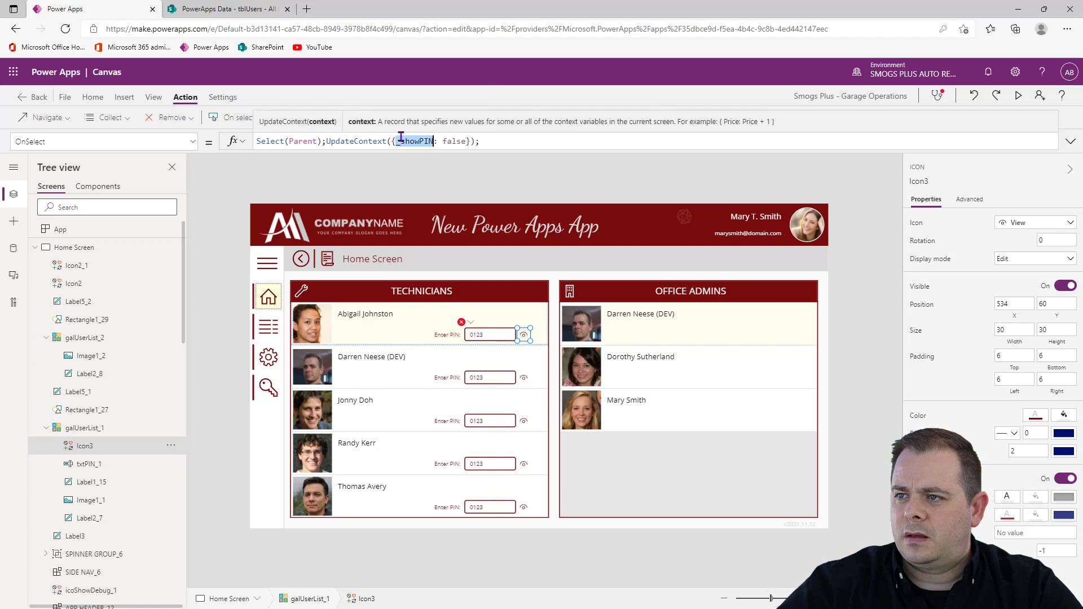
pyautogui.hotkey('ctrl', 'c')
pyautogui.doubleClick(454, 141)
pyautogui.hotkey('ctrl', 'v')
pyautogui.hotkey('ctrl', 'Left')
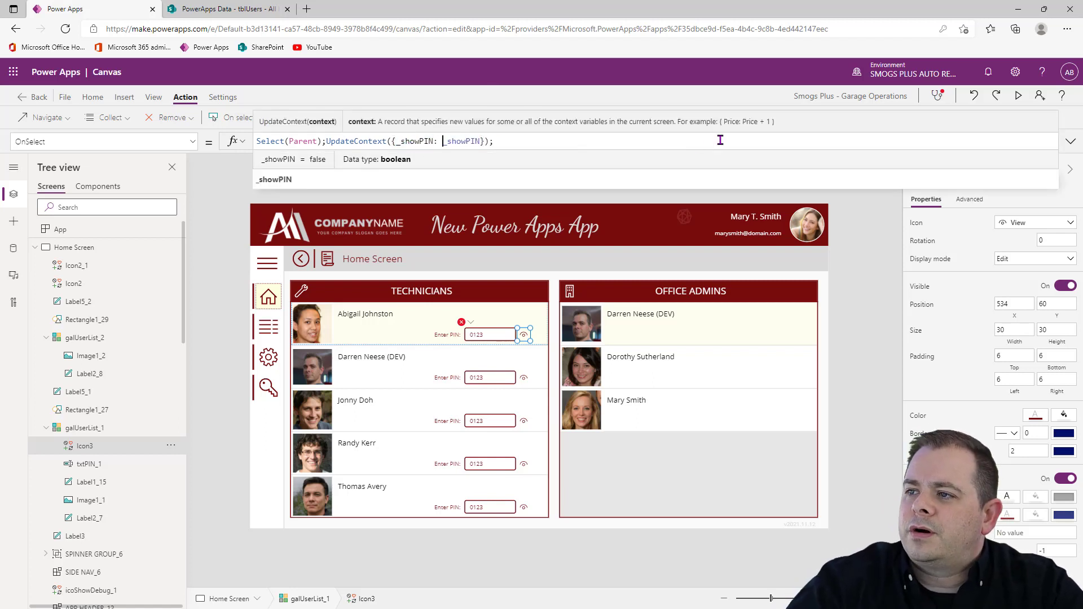
pyautogui.write('!')
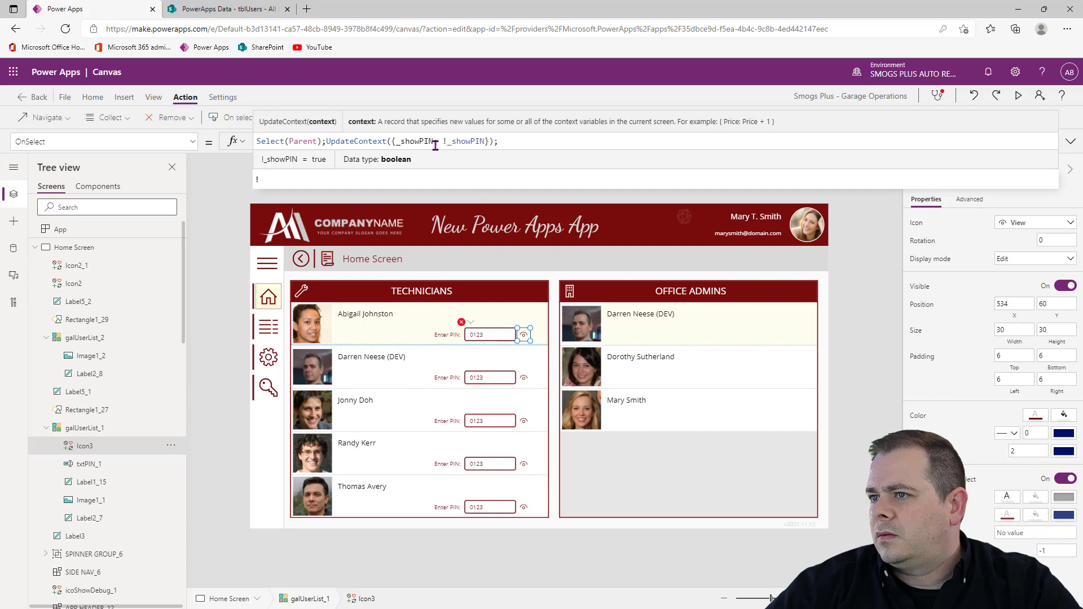
pyautogui.doubleClick(406, 138)
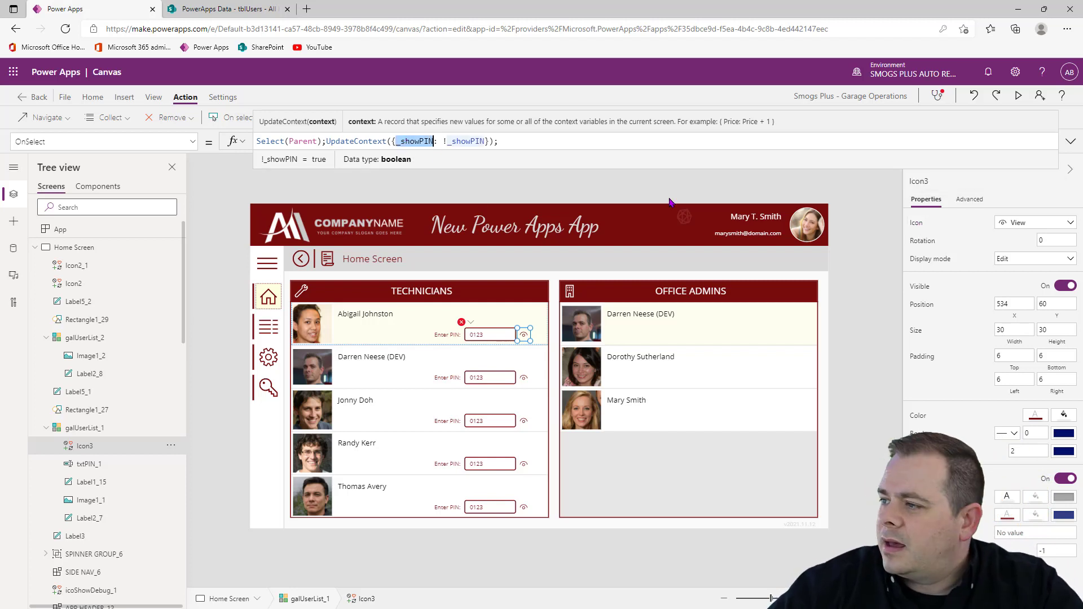
pyautogui.click(916, 222)
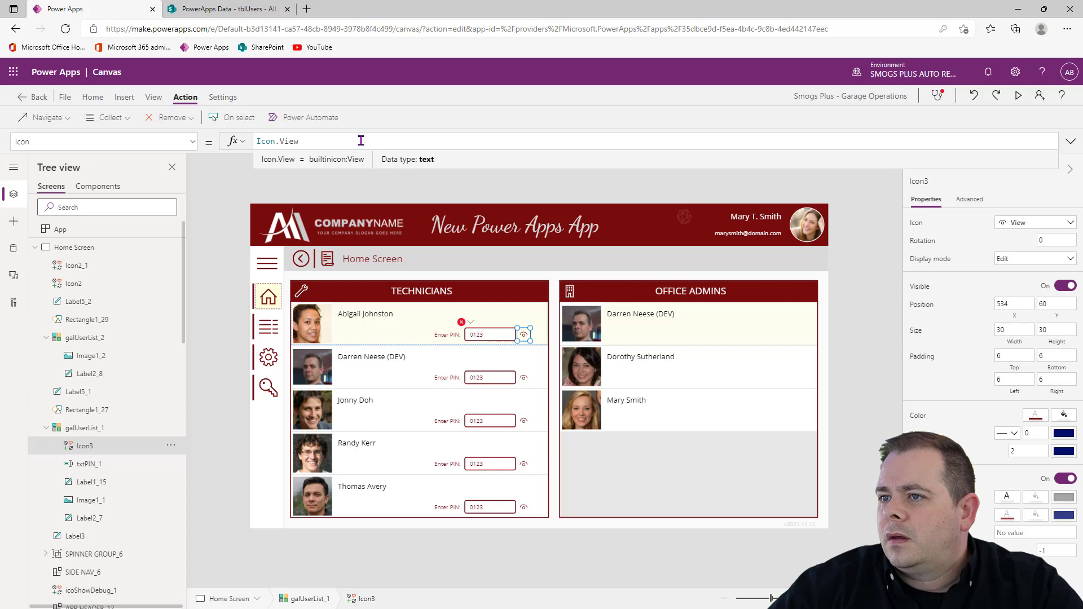
# Step: Set the eye icon's Icon formula to If(_showPIN, Icon.Hide, Icon.View)
pyautogui.write('If(_showPIN')
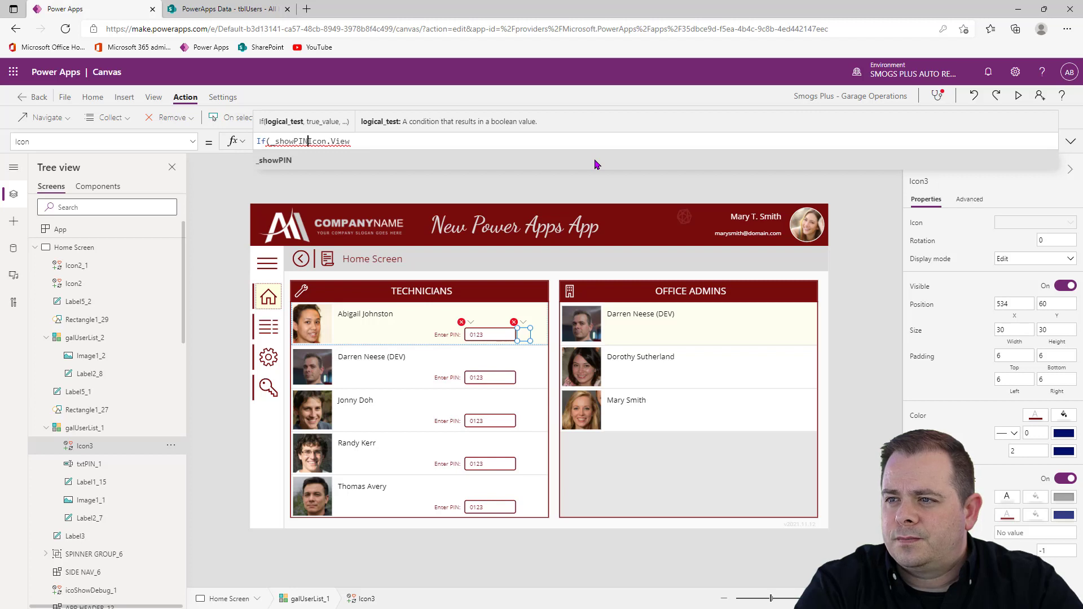
pyautogui.write(',   ')
pyautogui.write('Icon.Hi')
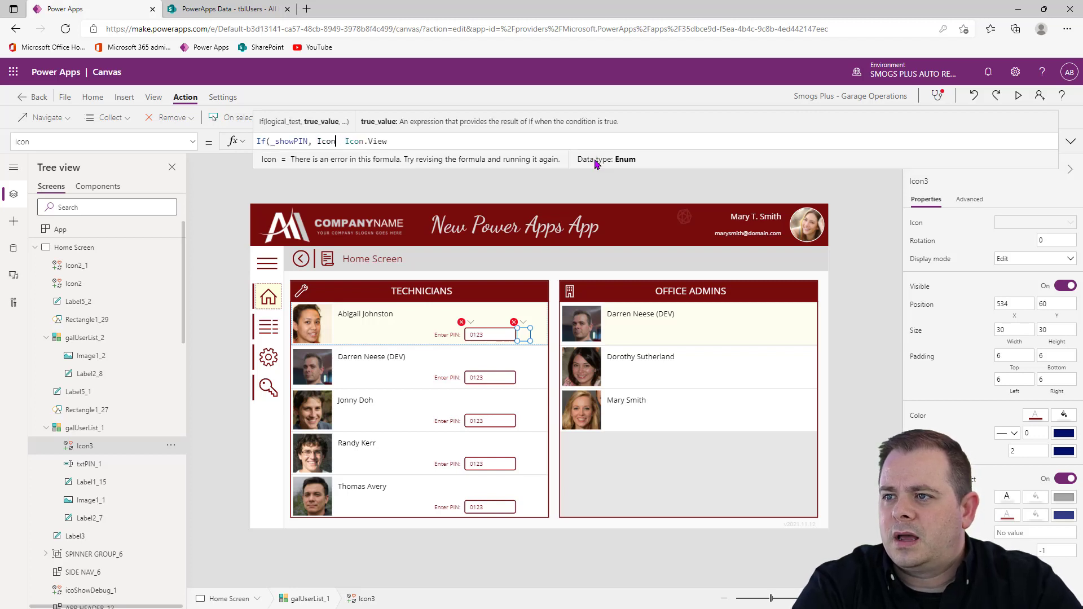
pyautogui.write('de,')
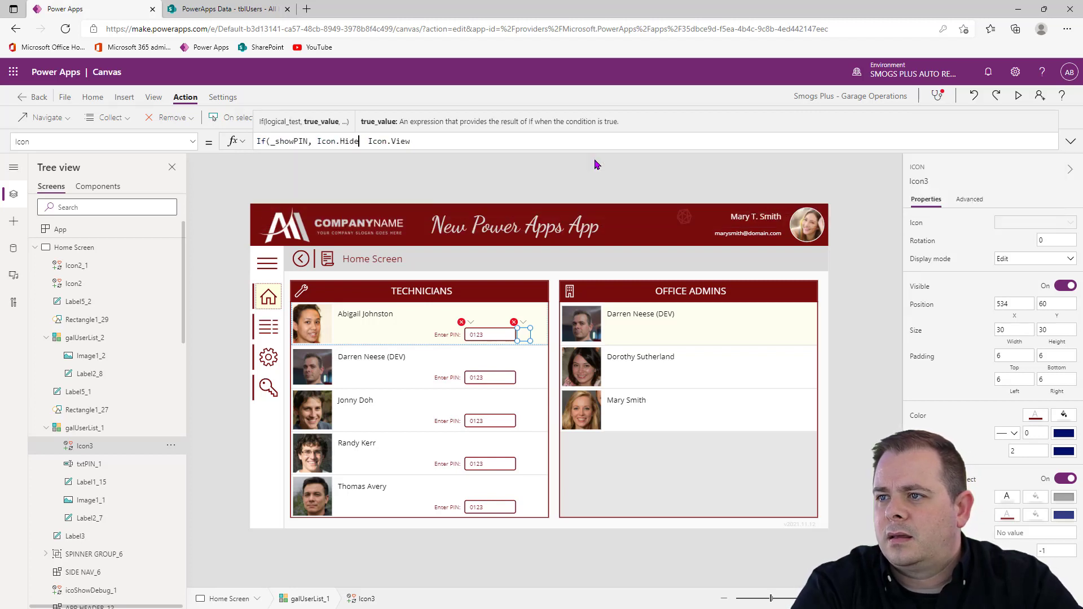
pyautogui.press('Delete')
pyautogui.press('End')
pyautogui.write(')')
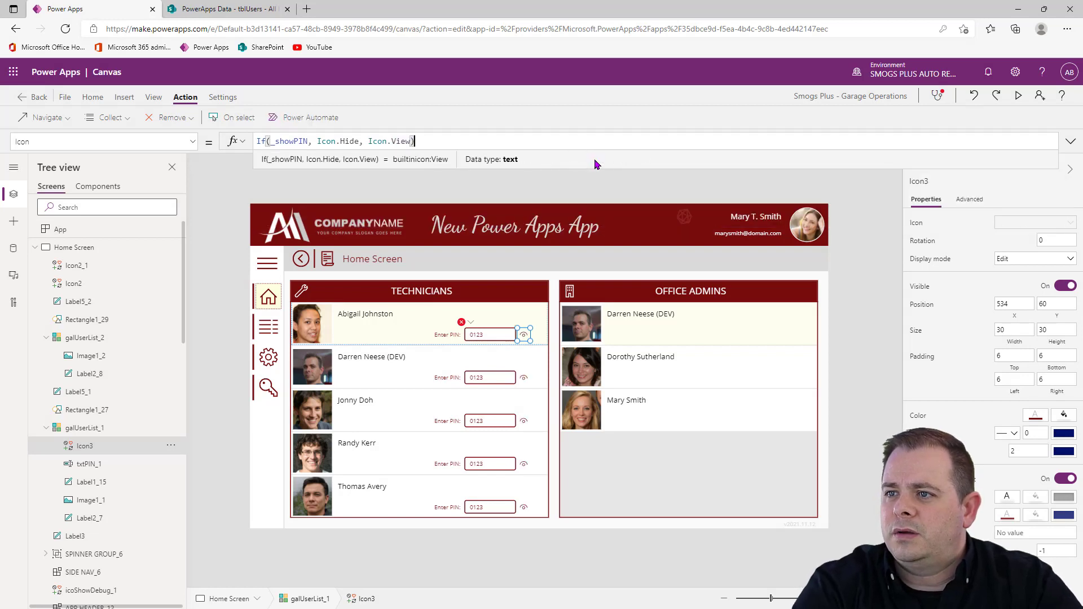
pyautogui.doubleClick(288, 143)
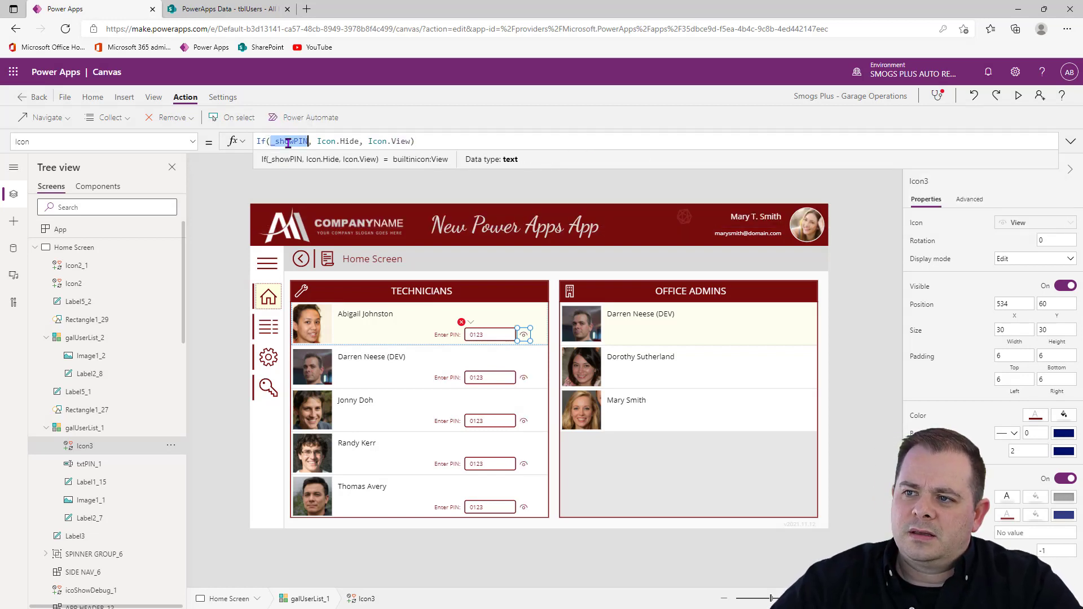
pyautogui.click(479, 331)
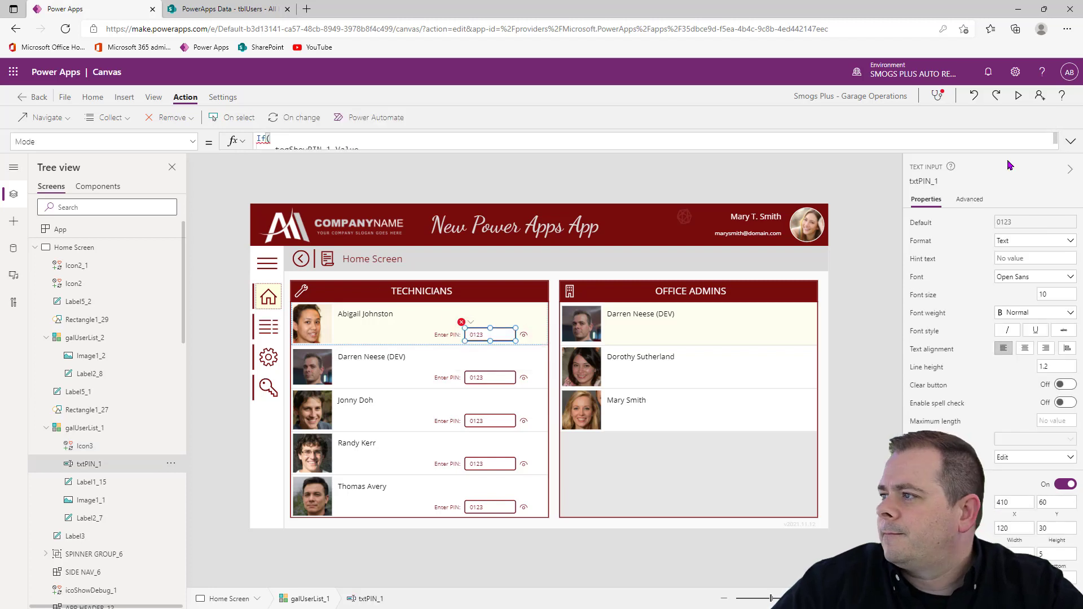
# Step: Make the PIN box's Mode If(_showPIN, TextMode.SingleLine, TextMode.Password)
pyautogui.click(1070, 142)
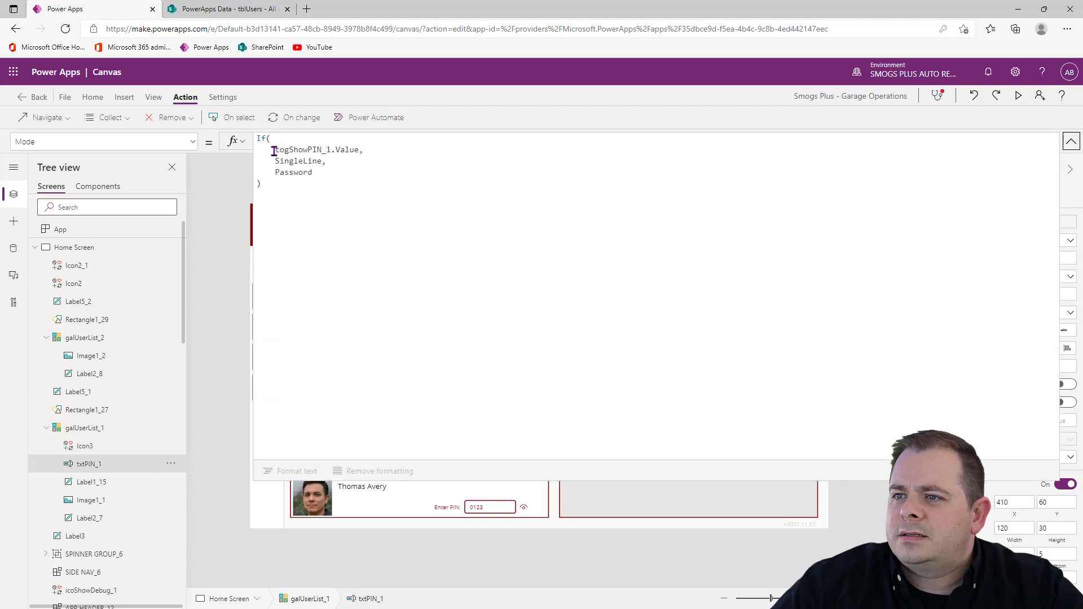
pyautogui.moveTo(274, 150); pyautogui.dragTo(362, 150)
pyautogui.hotkey('ctrl', 'v')
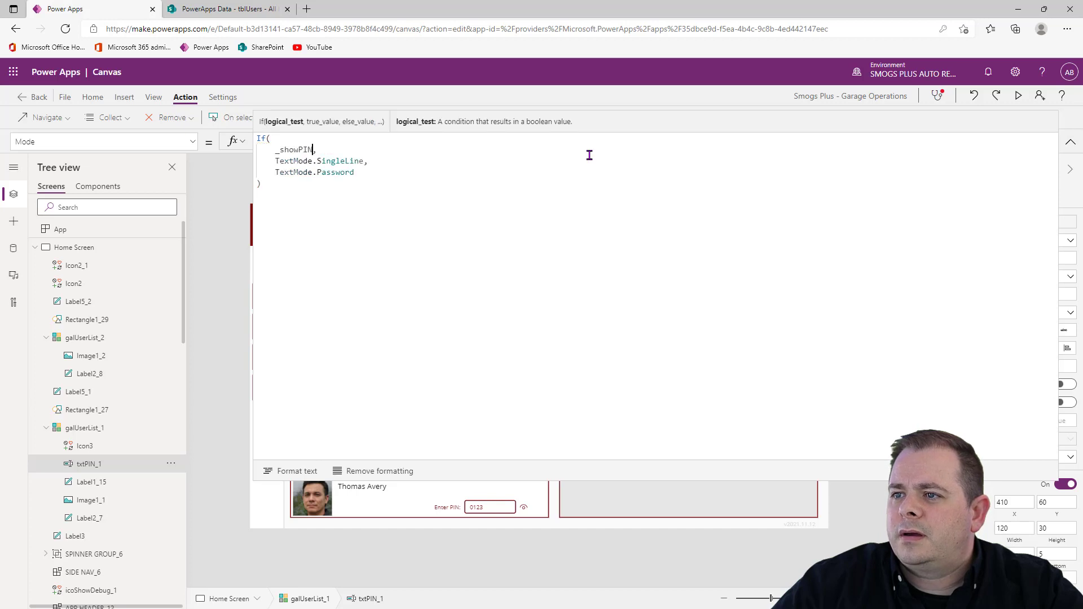
pyautogui.click(1070, 142)
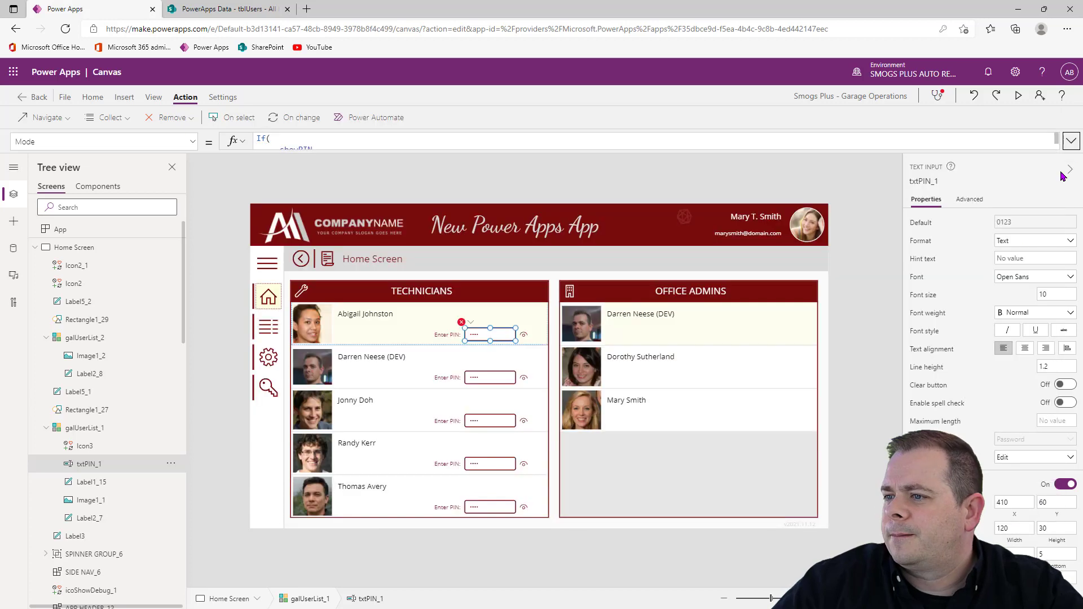
# Step: Change the PIN box's Default formula to ThisItem.PIN, dropping the new-record condition
pyautogui.click(467, 323)
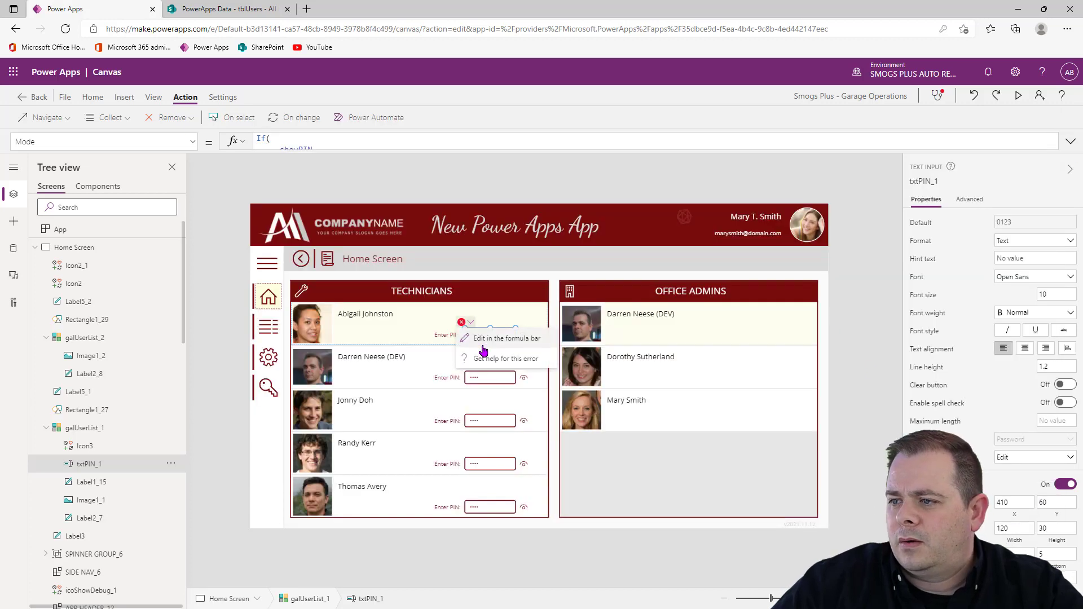
pyautogui.click(486, 341)
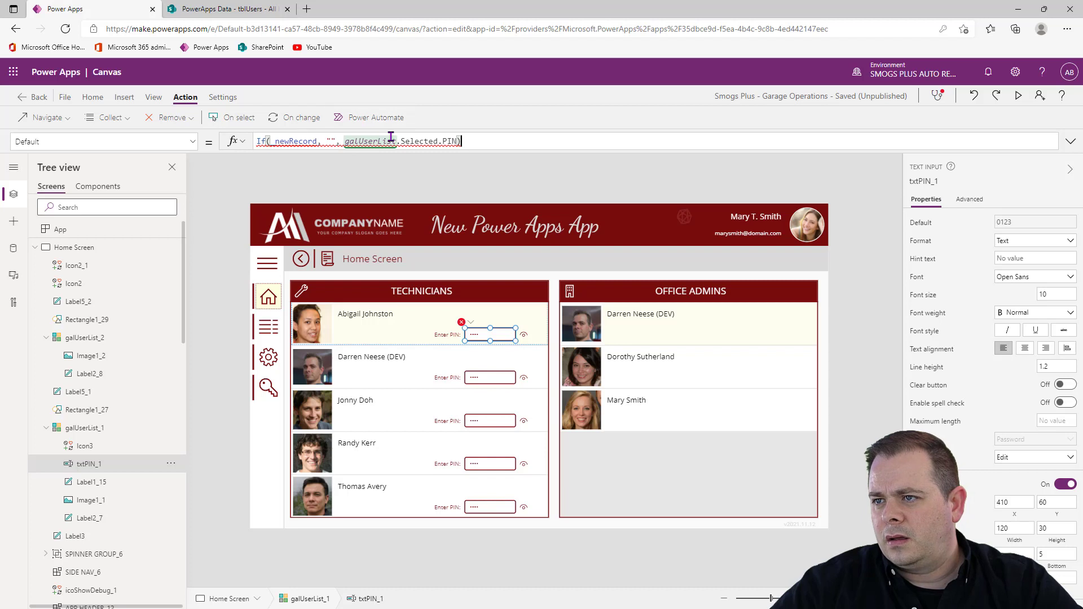
pyautogui.doubleClick(363, 141)
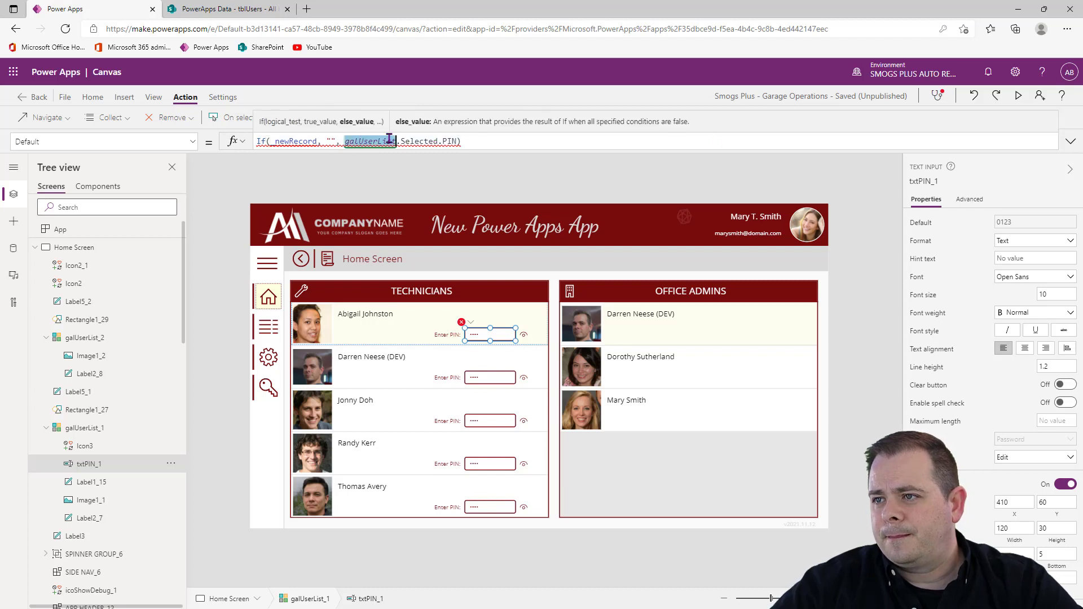
pyautogui.hotkey('ctrl', 'shift', 'Right')
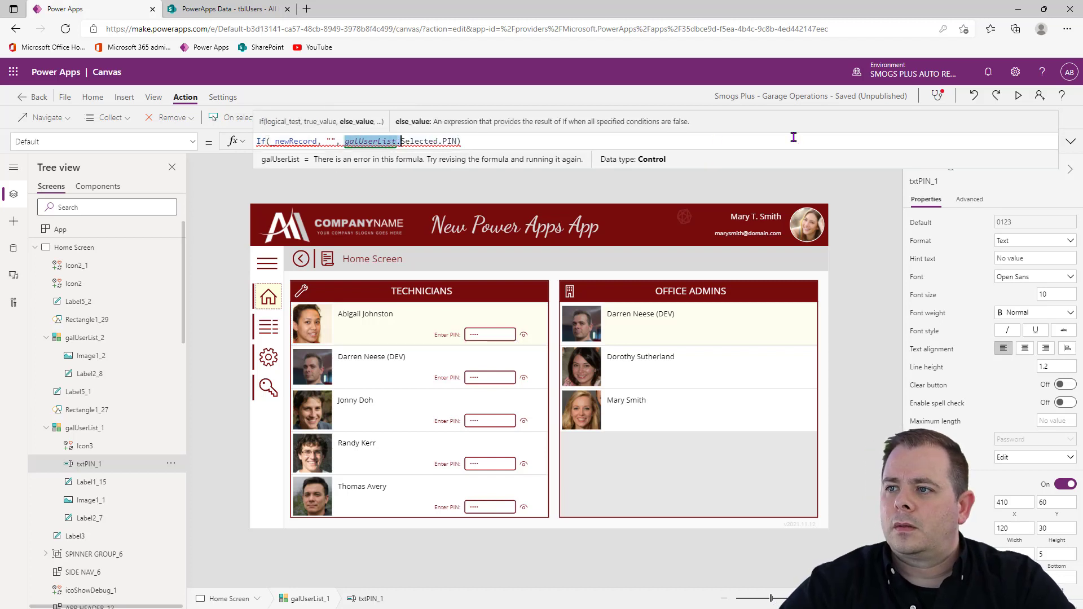
pyautogui.write('ThisItem')
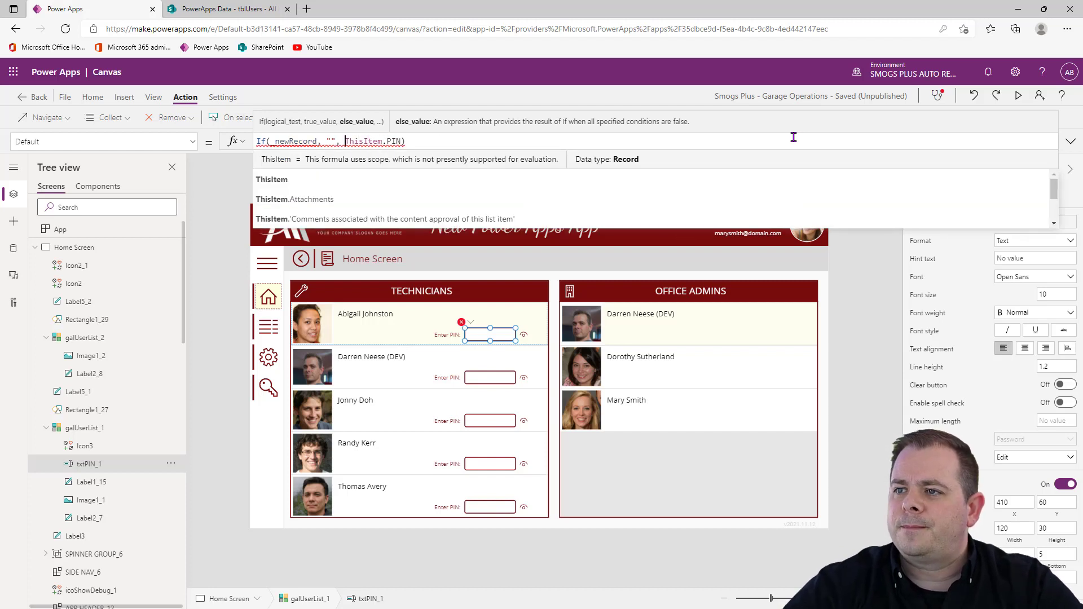
pyautogui.hotkey('shift', 'Home')
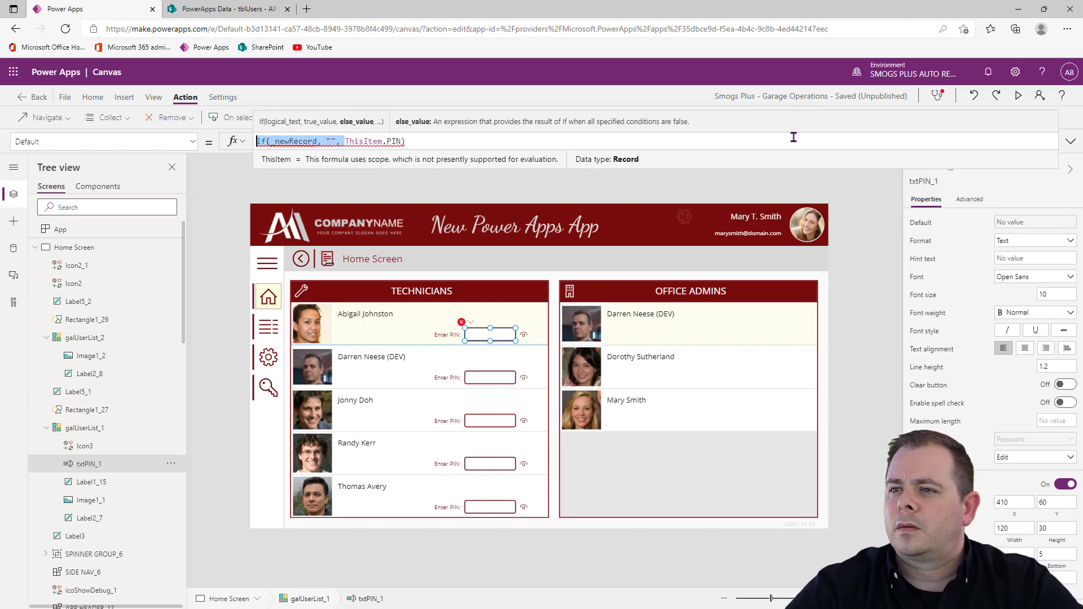
pyautogui.press('BackSpace')
pyautogui.press('End')
pyautogui.press('BackSpace')
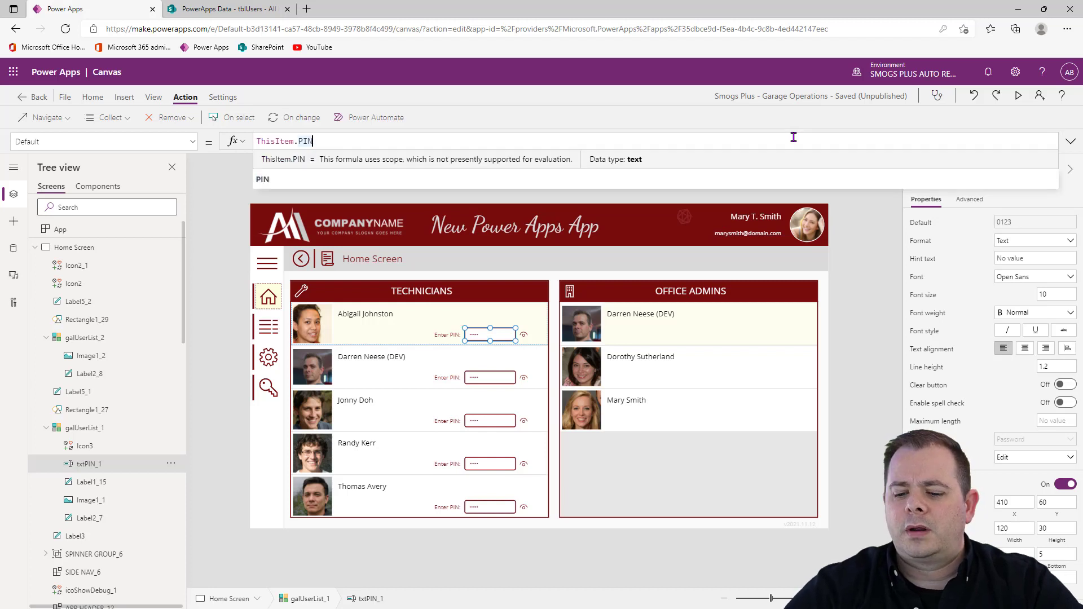
pyautogui.hotkey('ctrl', 'a')
pyautogui.hotkey('ctrl', 'c')
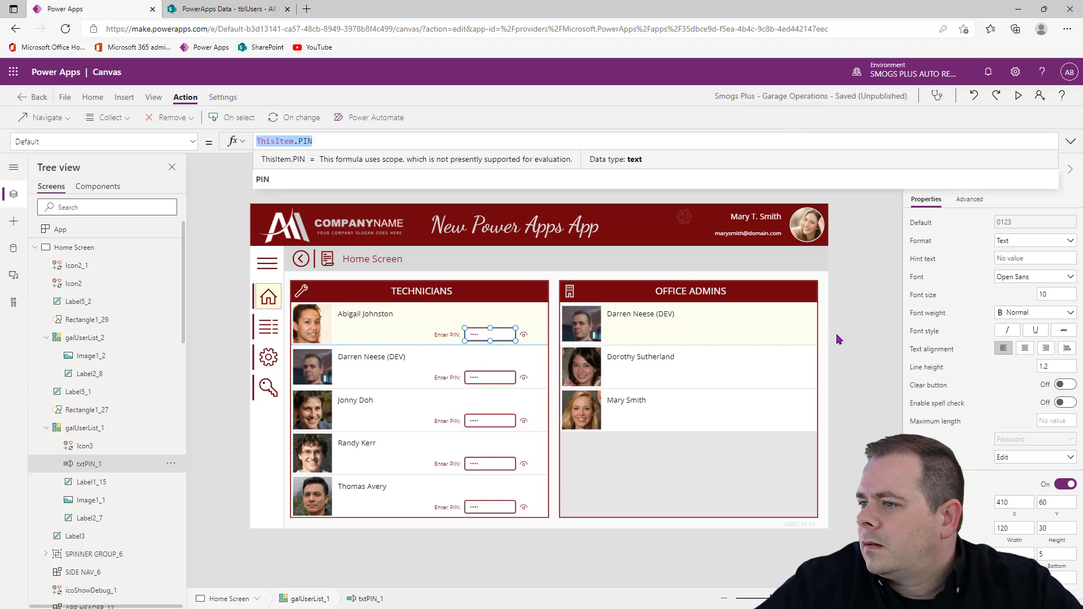
pyautogui.click(873, 294)
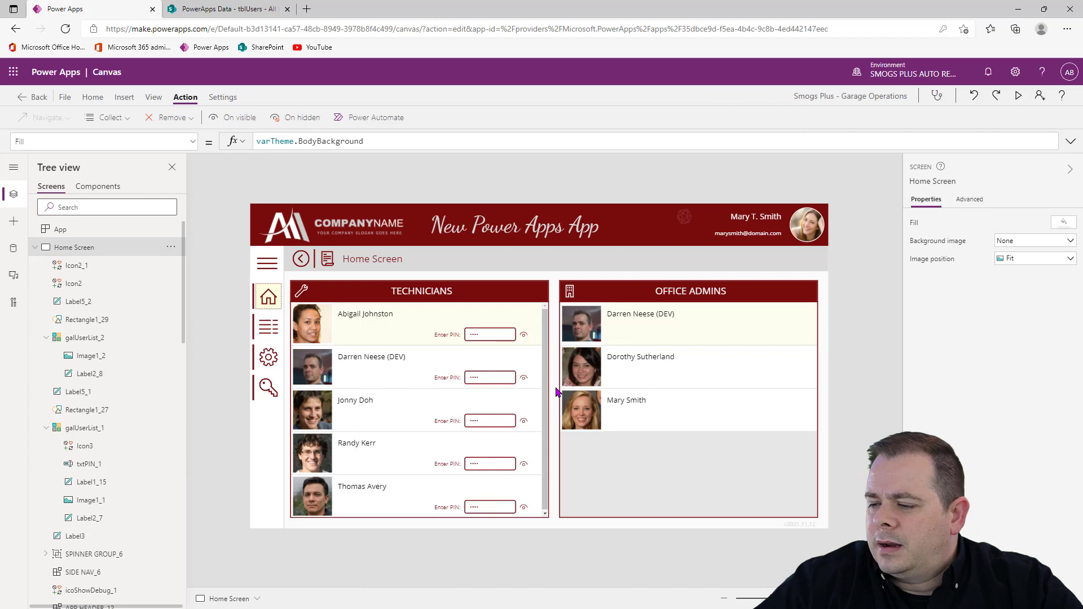
# Step: Group the Enter PIN label, PIN box and eye icon in the first row
pyautogui.click(447, 335)
pyautogui.keyDown('shift'); pyautogui.click(485, 334); pyautogui.keyUp('shift')
pyautogui.keyDown('shift'); pyautogui.click(524, 334); pyautogui.keyUp('shift')
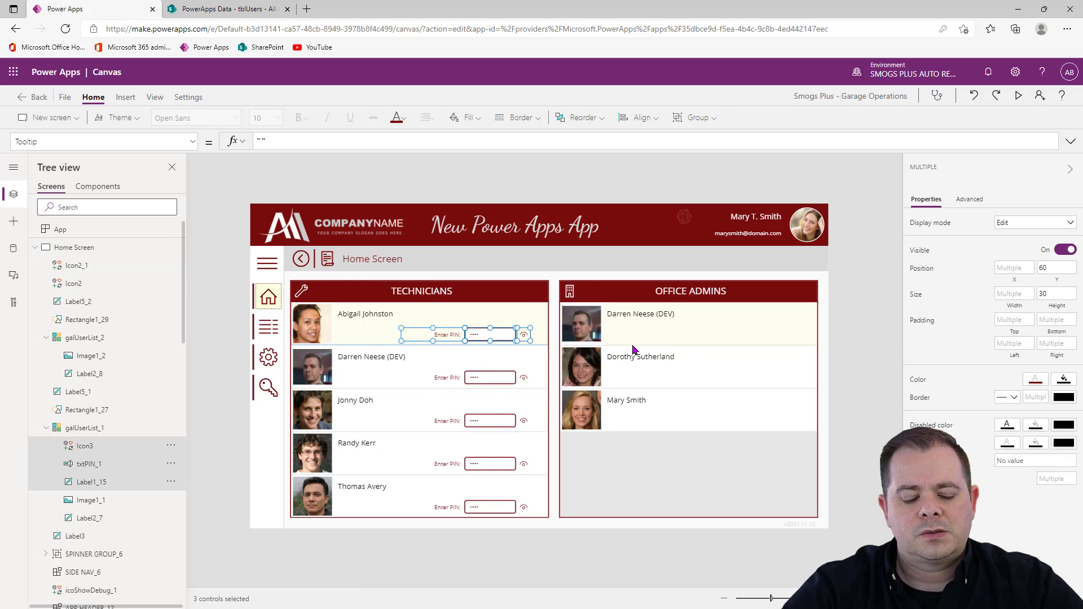
pyautogui.rightClick(485, 334)
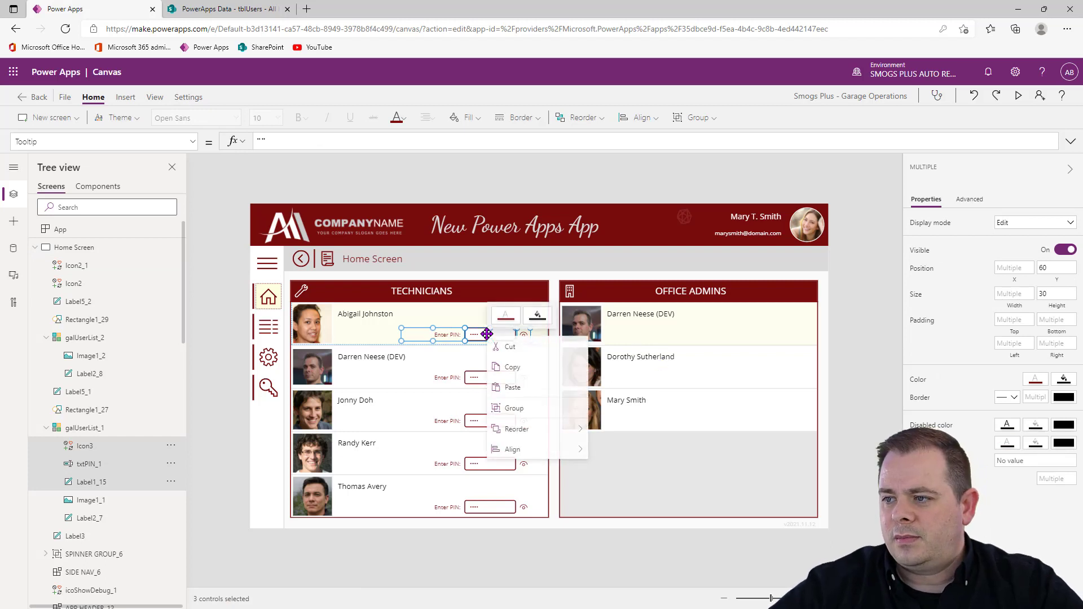
pyautogui.click(542, 412)
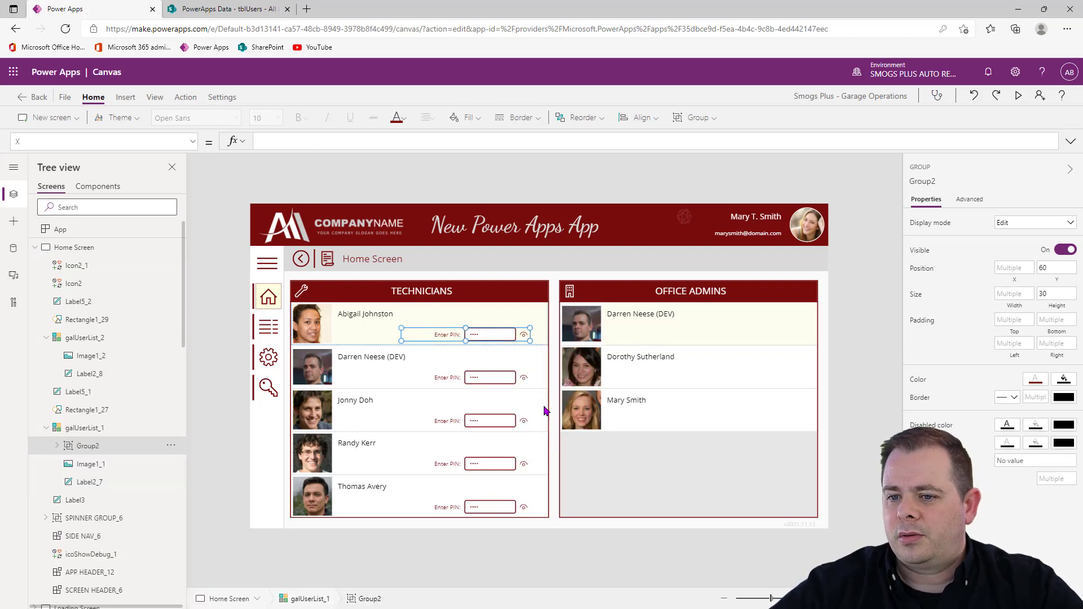
# Step: Set the group's Visible property to ThisItem.IsSelected
pyautogui.click(189, 142)
pyautogui.click(109, 314)
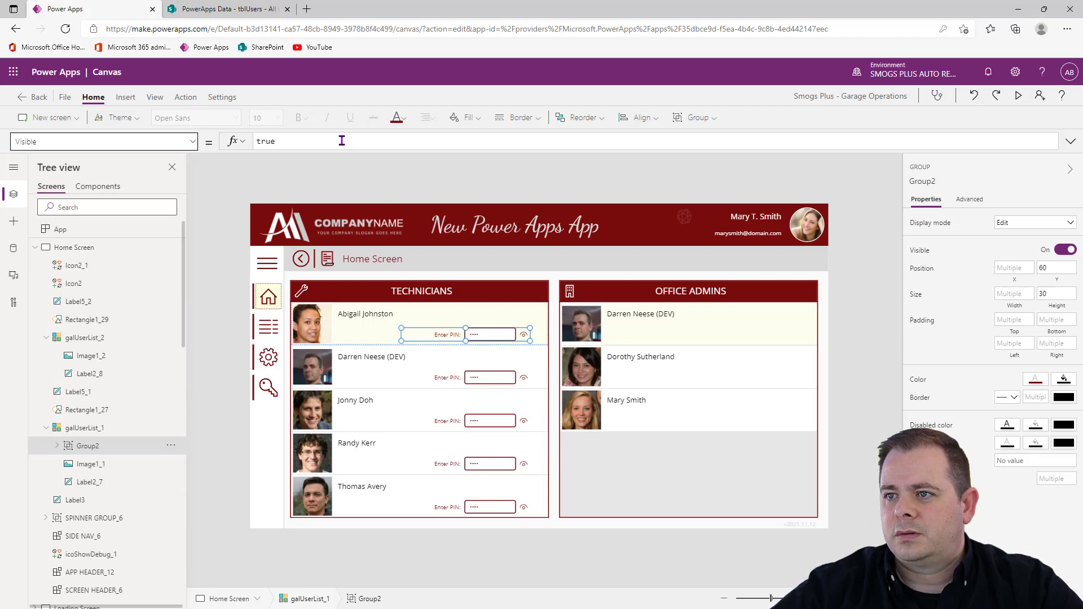
pyautogui.moveTo(341, 141); pyautogui.dragTo(157, 139)
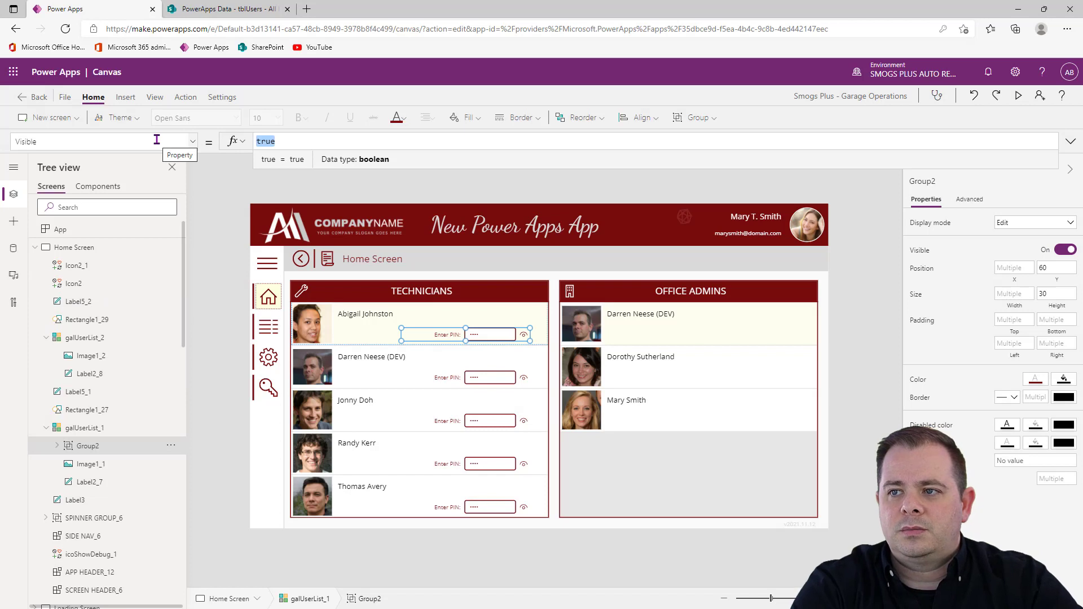
pyautogui.hotkey('ctrl', 'v')
pyautogui.hotkey('ctrl', 'a')
pyautogui.write('_')
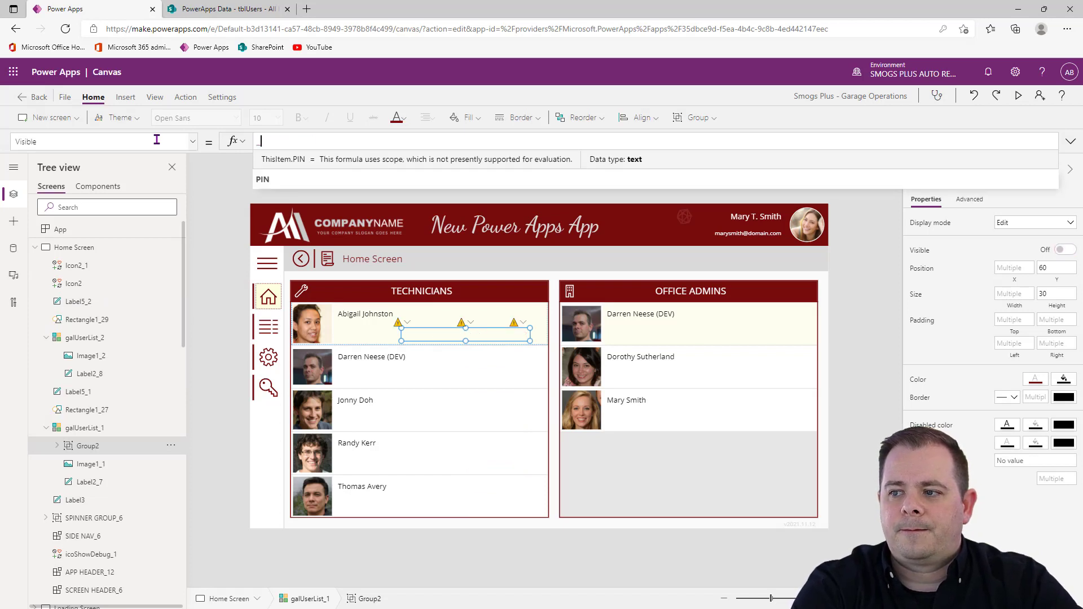
pyautogui.press('Tab')
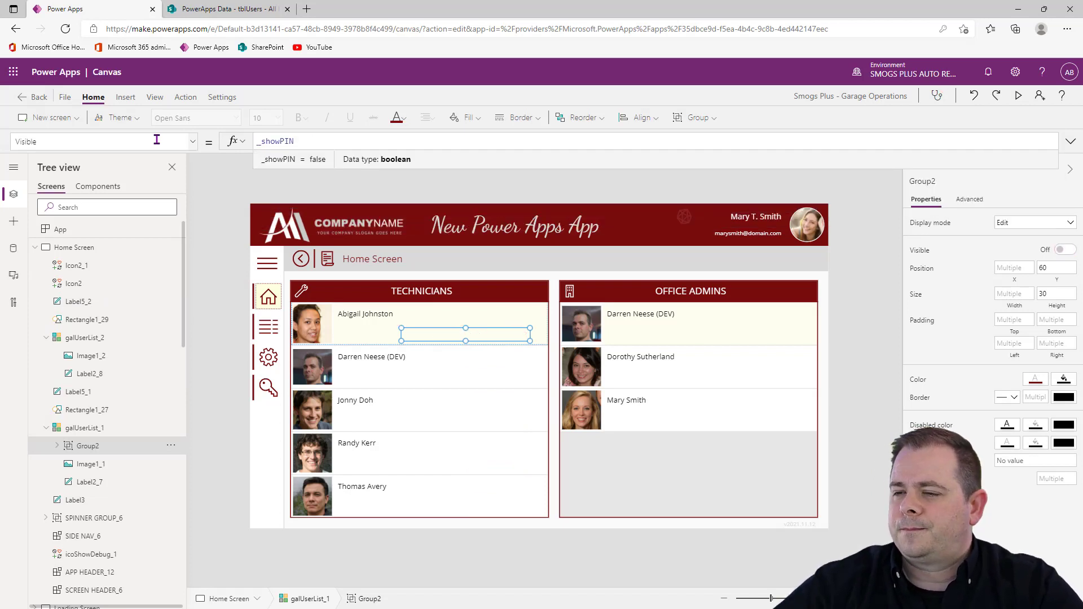
pyautogui.hotkey('ctrl', 'a')
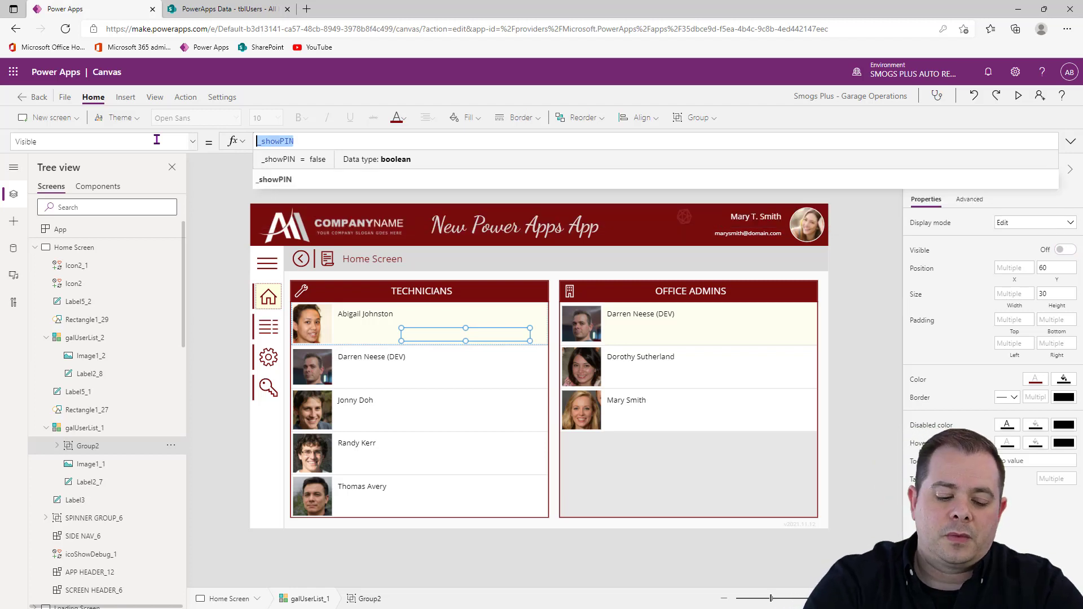
pyautogui.write('ThisItem.Iss')
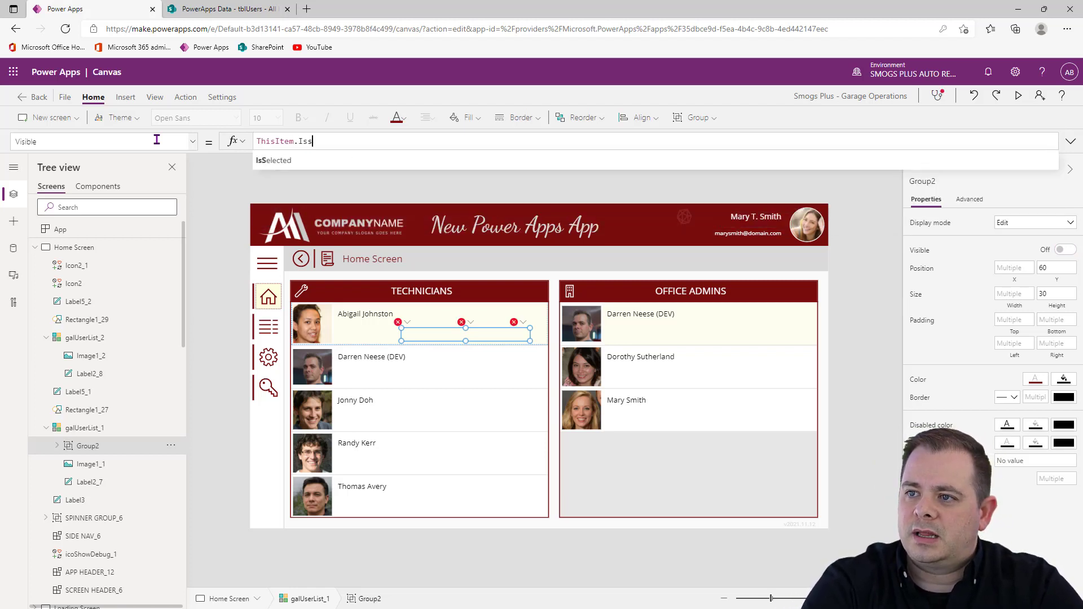
pyautogui.press('Tab')
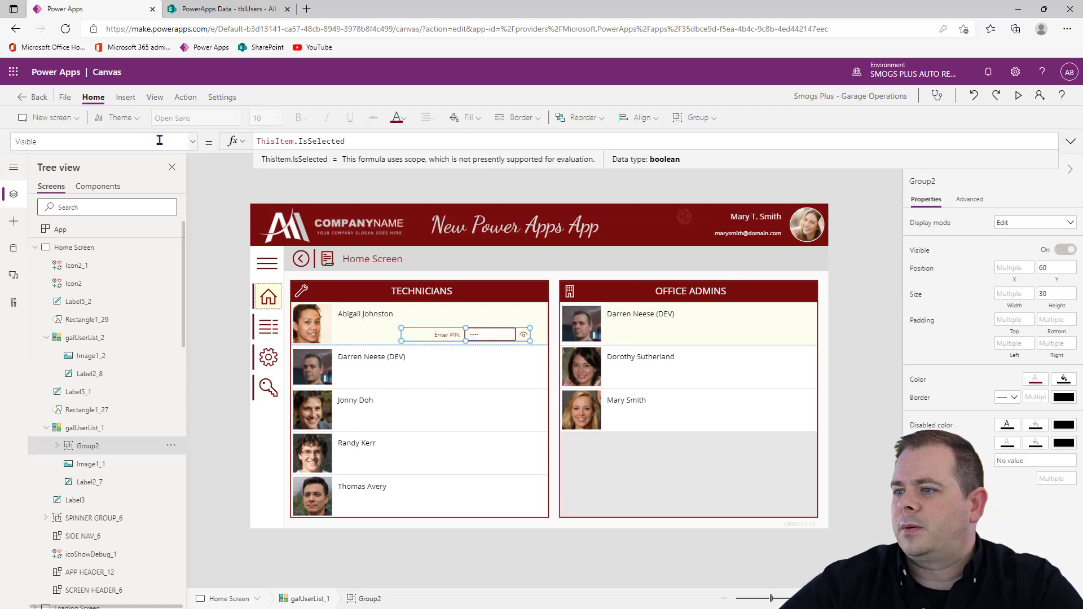
pyautogui.click(901, 191)
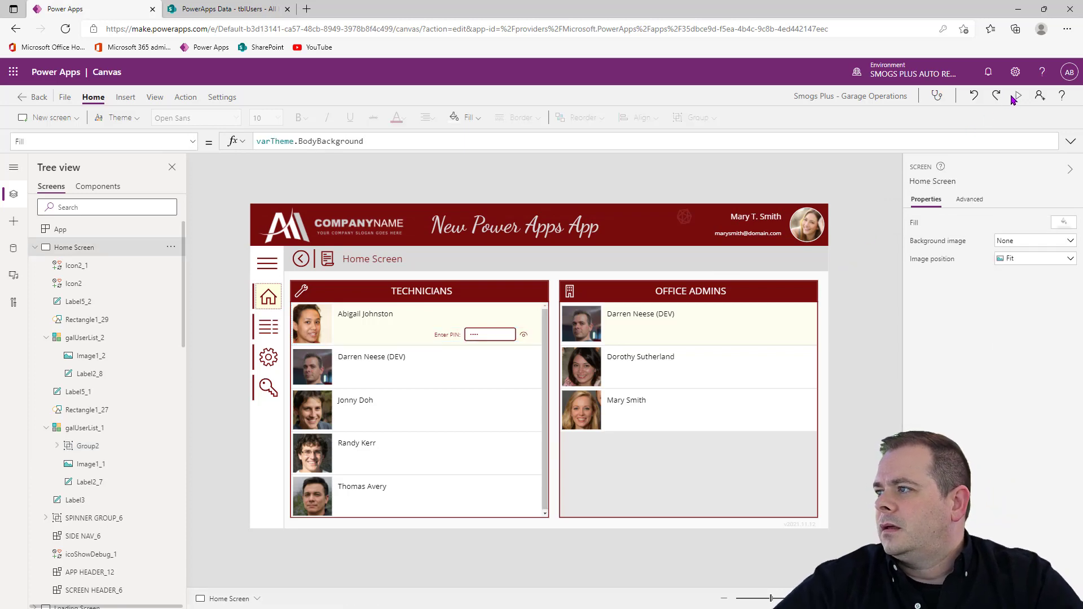
pyautogui.click(1017, 96)
pyautogui.click(402, 367)
pyautogui.click(301, 402)
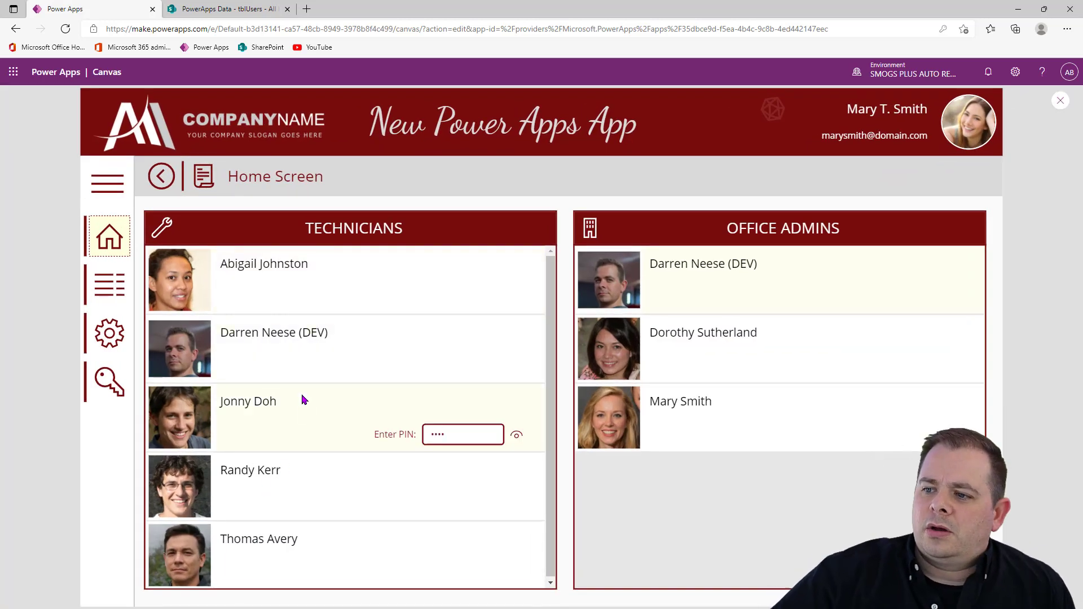
pyautogui.click(324, 480)
pyautogui.click(333, 546)
pyautogui.click(334, 418)
pyautogui.click(324, 305)
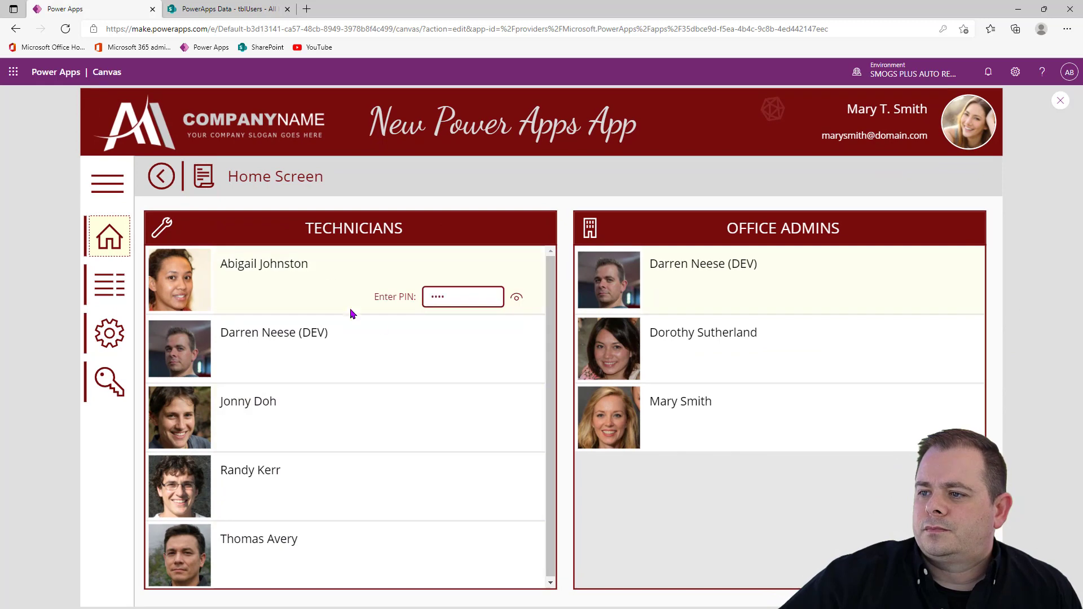
pyautogui.click(351, 380)
pyautogui.click(367, 431)
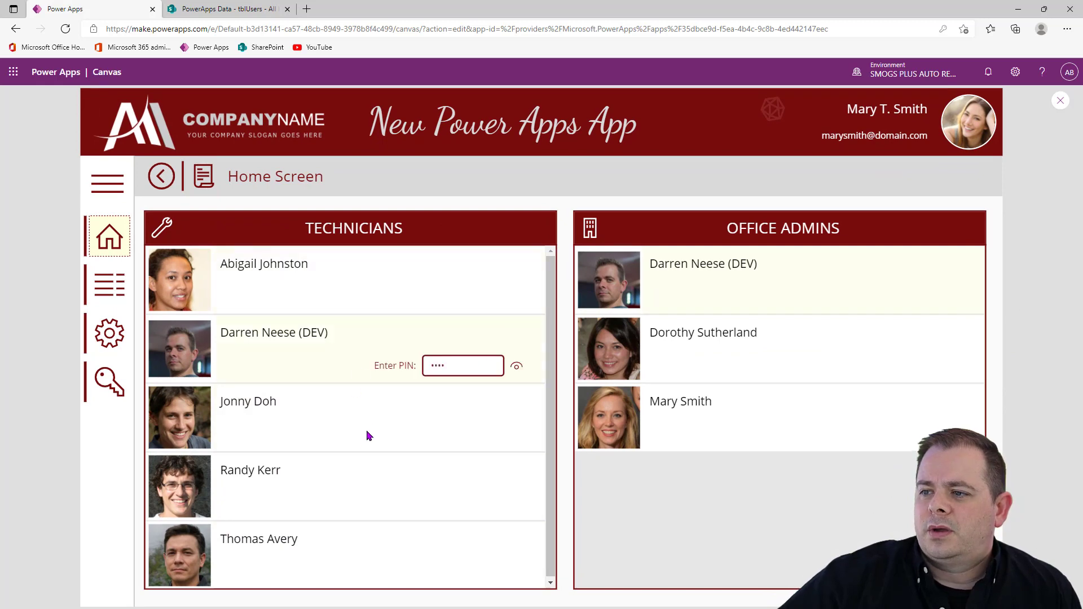
pyautogui.click(365, 542)
pyautogui.click(353, 340)
pyautogui.click(348, 290)
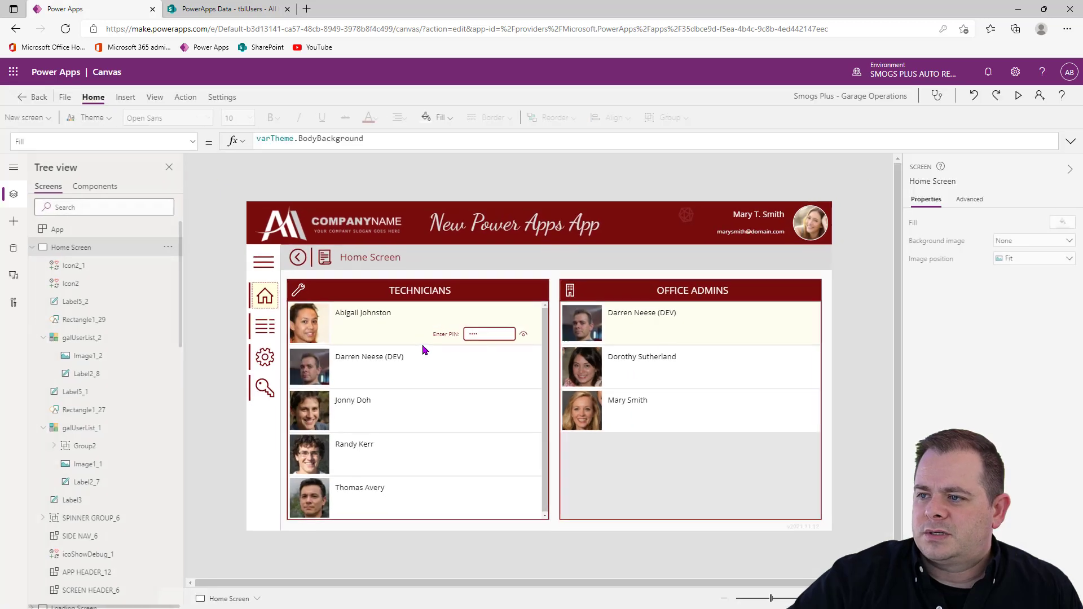
pyautogui.click(1060, 102)
# Step: Trim the eye icon's OnSelect to UpdateContext({_showPIN: !_showPIN}) and launch the preview
pyautogui.click(523, 336)
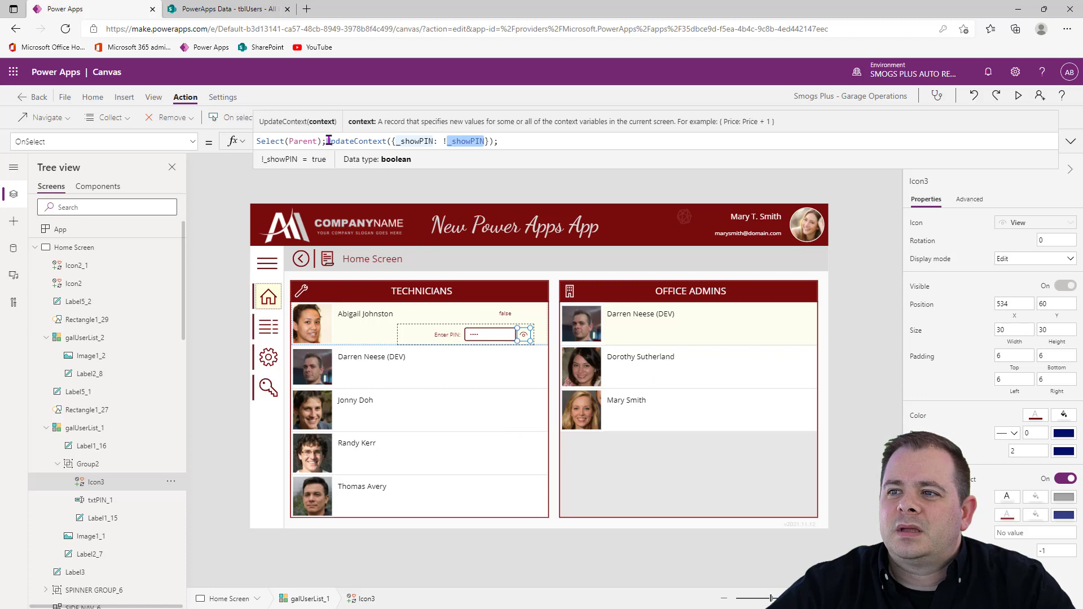
pyautogui.moveTo(327, 141); pyautogui.dragTo(254, 141)
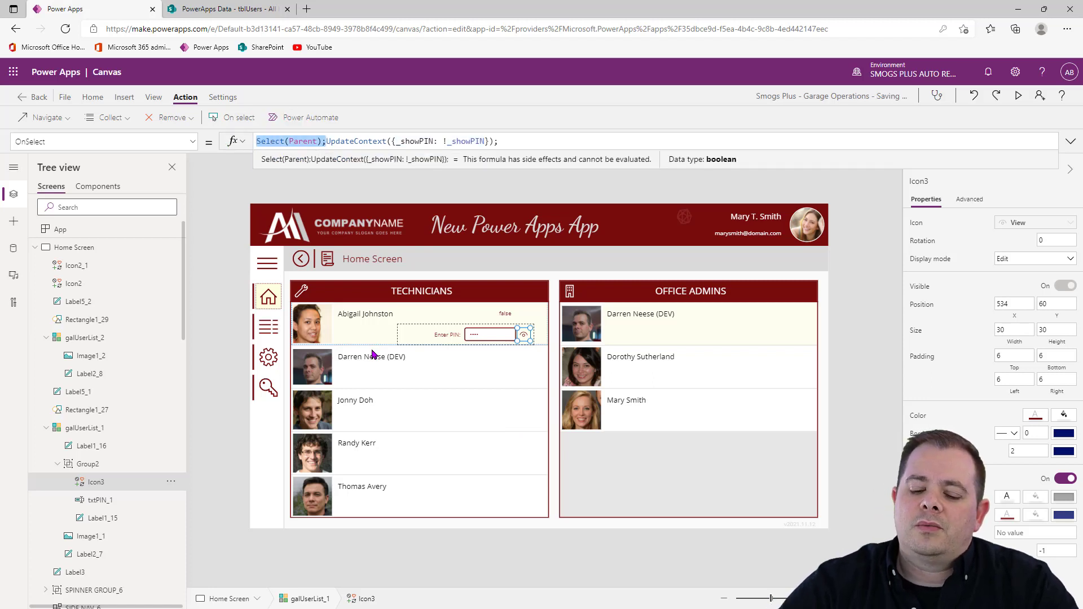
pyautogui.press('BackSpace')
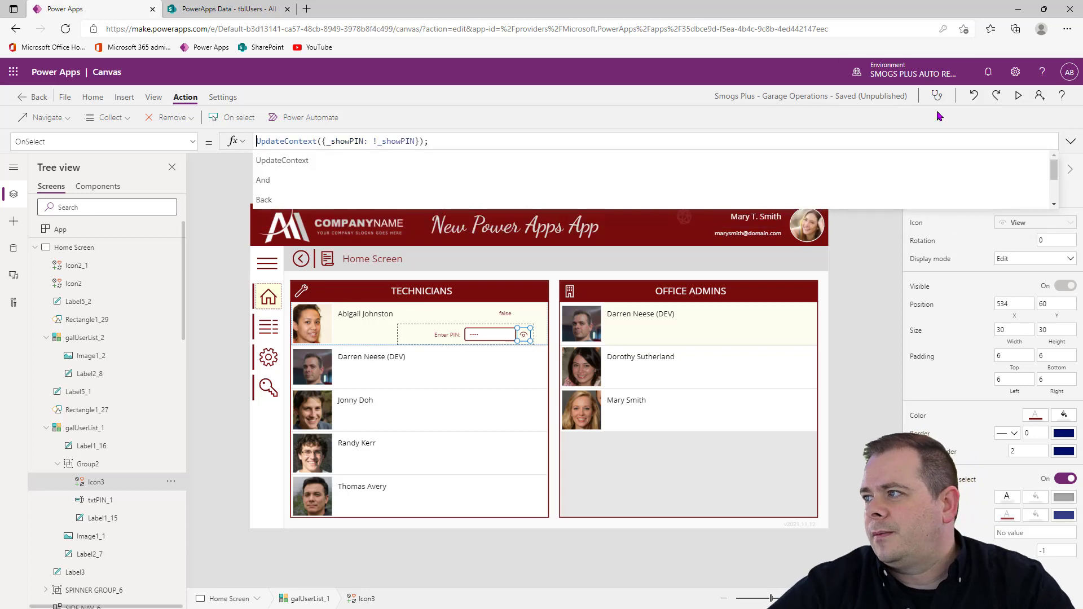
pyautogui.click(1018, 96)
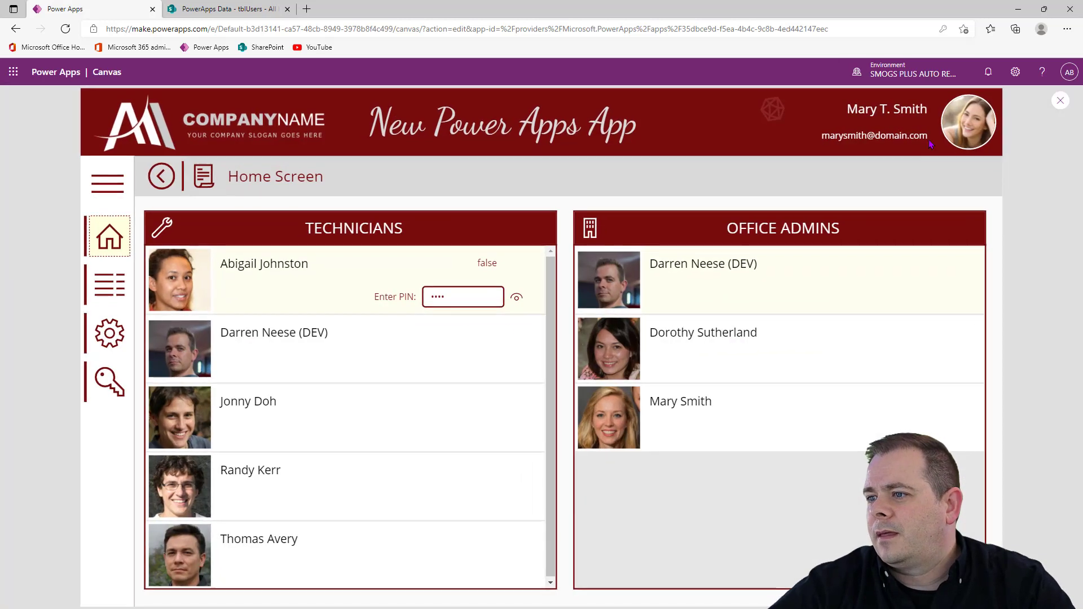
# Step: Toggle the first technician's PIN between visible and masked several times, then close preview
pyautogui.click(516, 299)
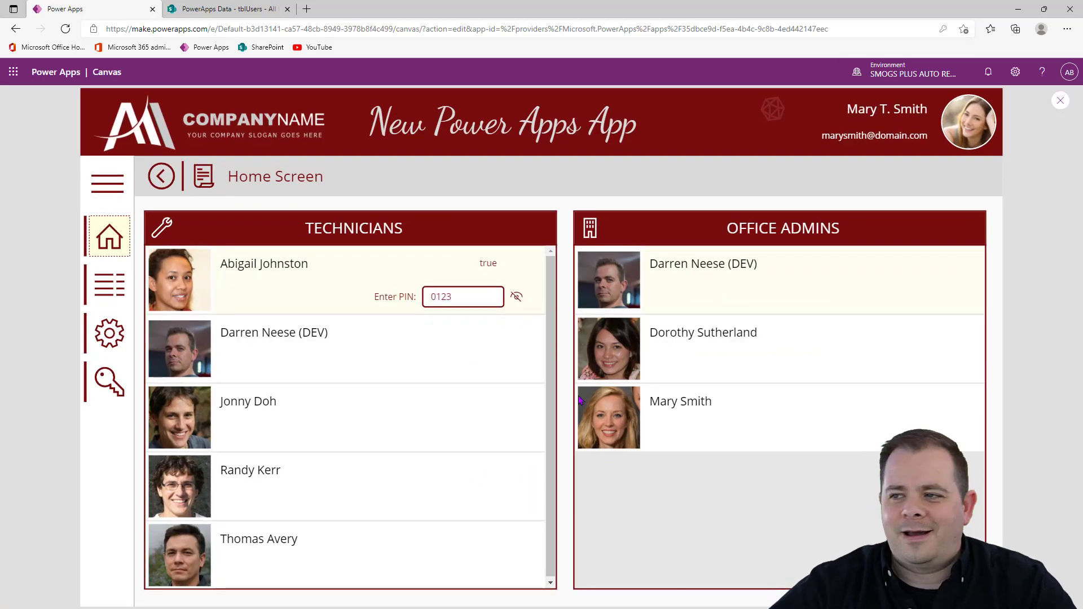
pyautogui.click(522, 299)
pyautogui.click(523, 301)
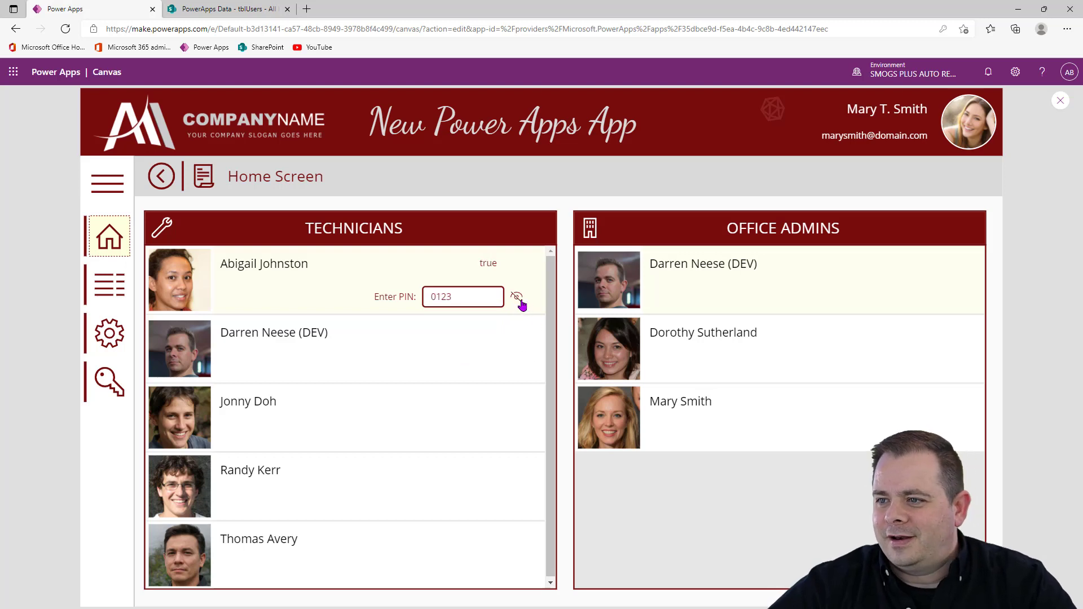
pyautogui.click(522, 300)
pyautogui.click(521, 301)
pyautogui.click(521, 300)
pyautogui.click(521, 300)
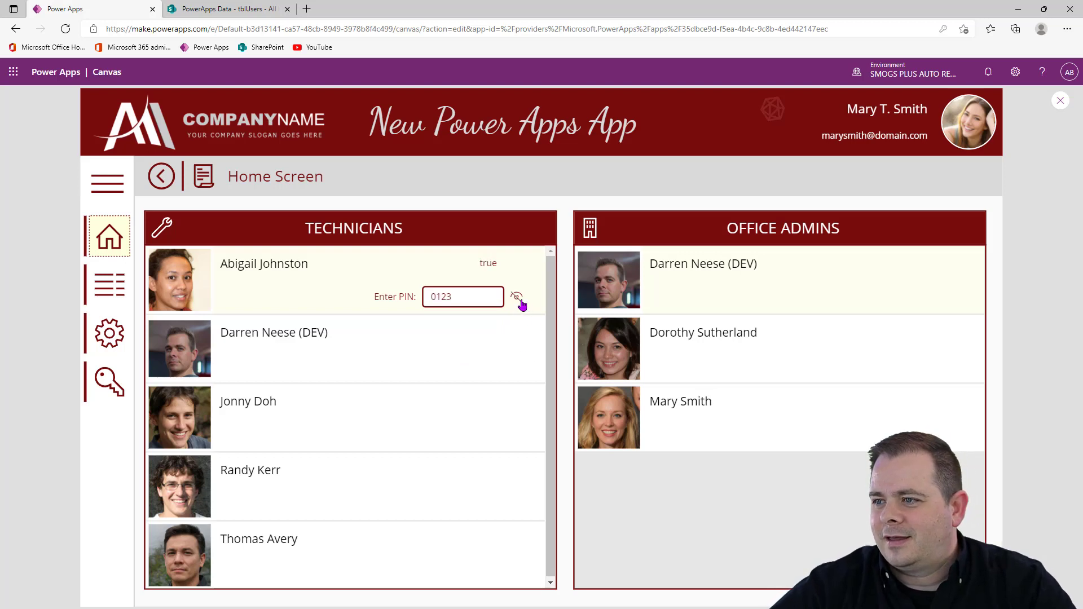
pyautogui.click(521, 300)
pyautogui.click(1061, 102)
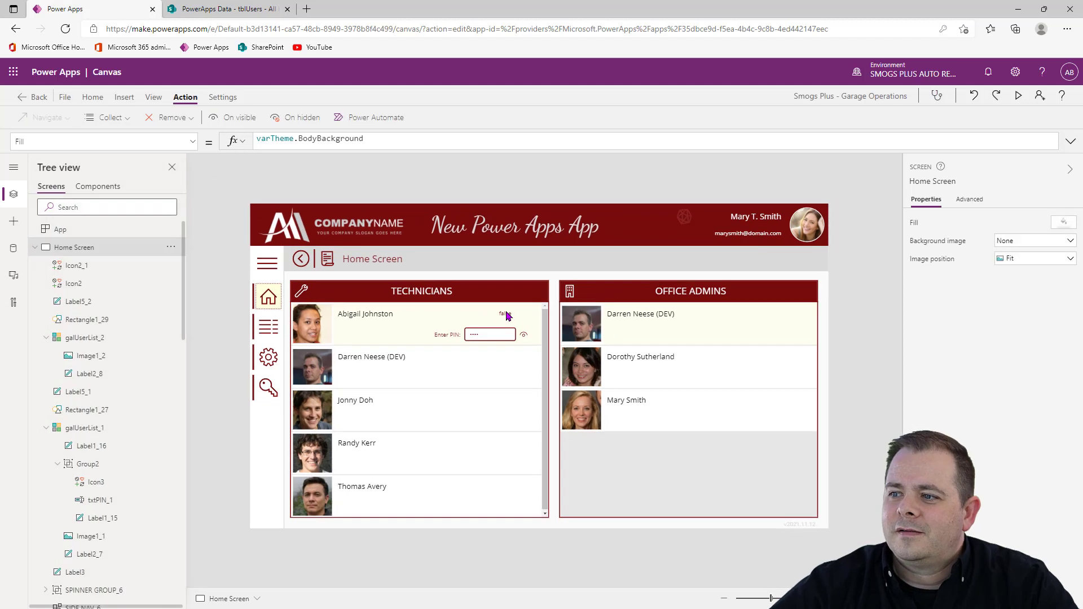
# Step: Delete the true/false debug label and select the PIN entry box
pyautogui.click(505, 313)
pyautogui.press('Delete')
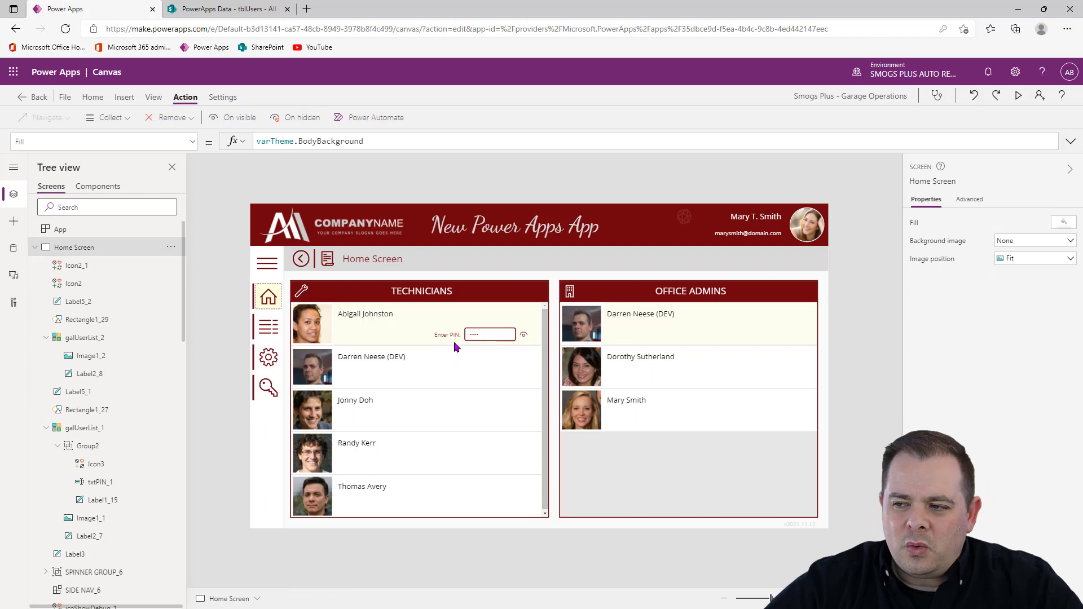
pyautogui.click(480, 337)
pyautogui.click(479, 336)
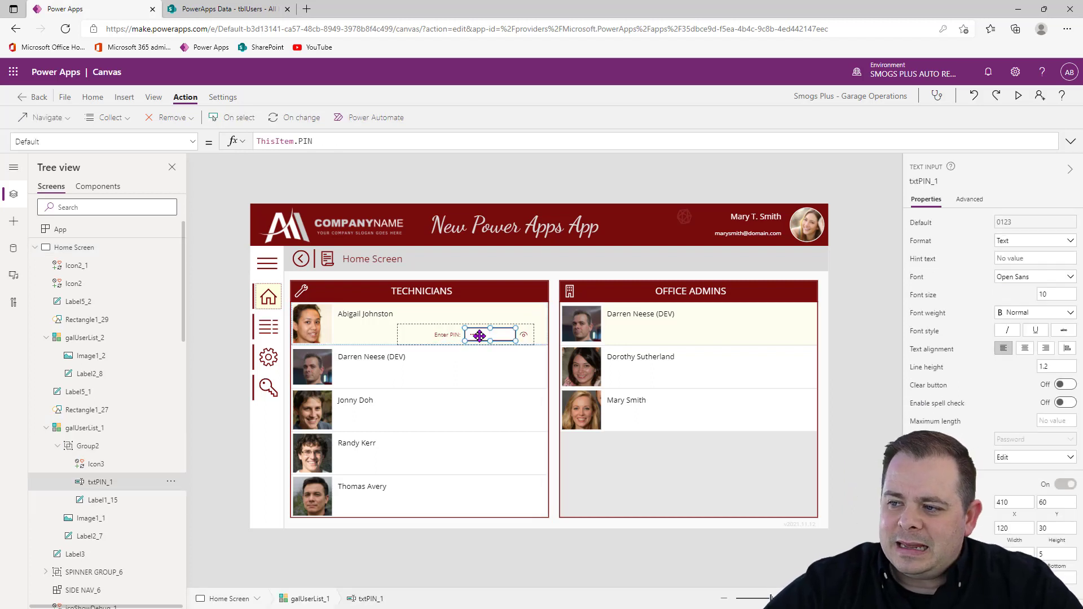
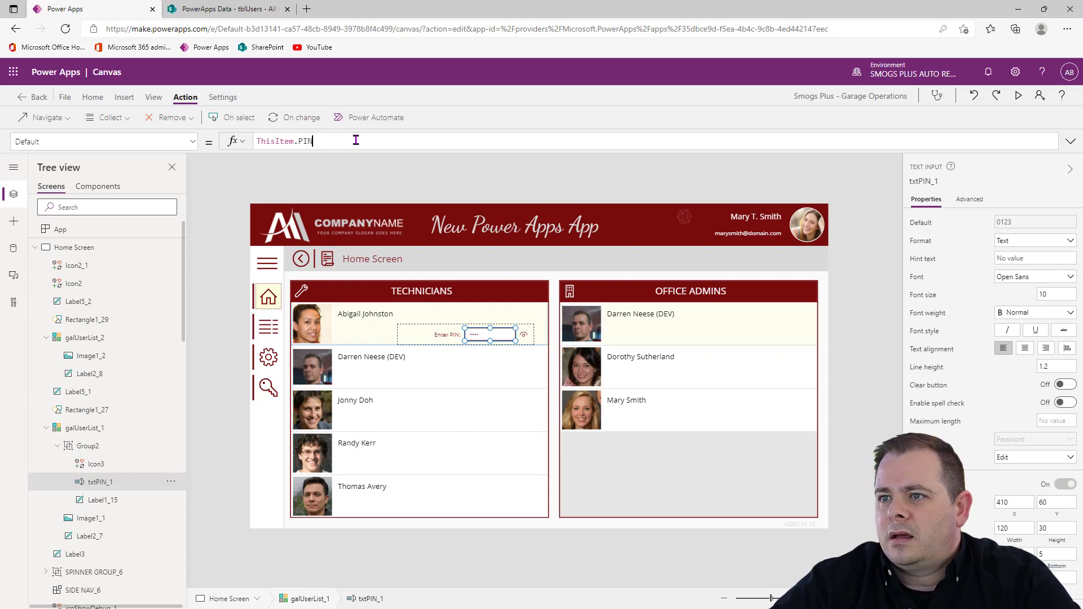
# Step: Delete ThisItem.PIN from txtPIN_1's Default so the PIN box starts blank
pyautogui.click(418, 141)
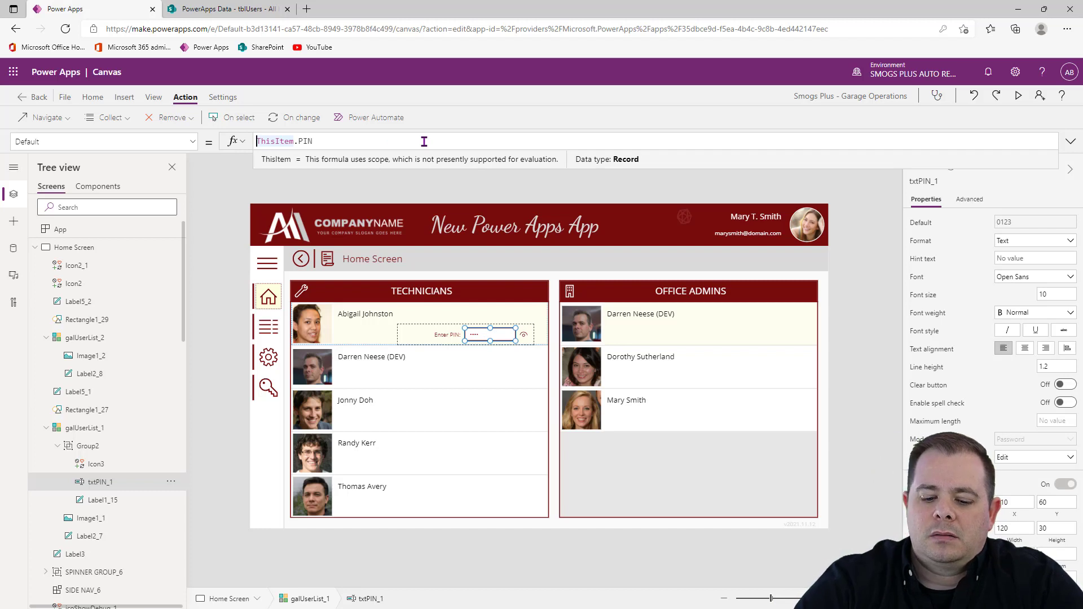
pyautogui.hotkey('ctrl', 'a')
pyautogui.press('BackSpace')
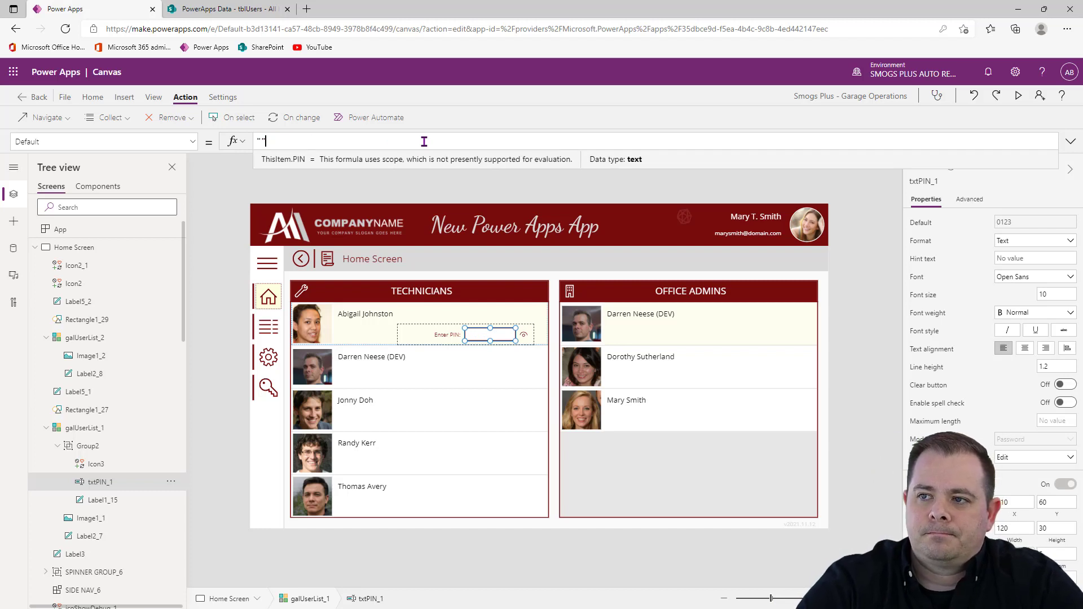
pyautogui.click(457, 337)
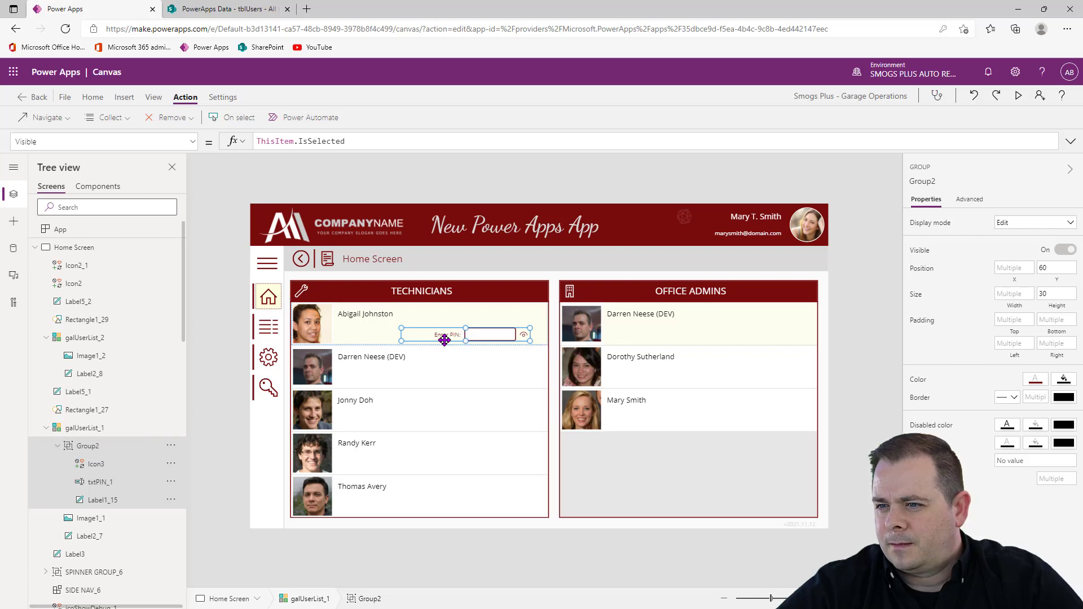
# Step: Drag the PIN label, box and eye group left within the first gallery row
pyautogui.moveTo(444, 340); pyautogui.dragTo(346, 344)
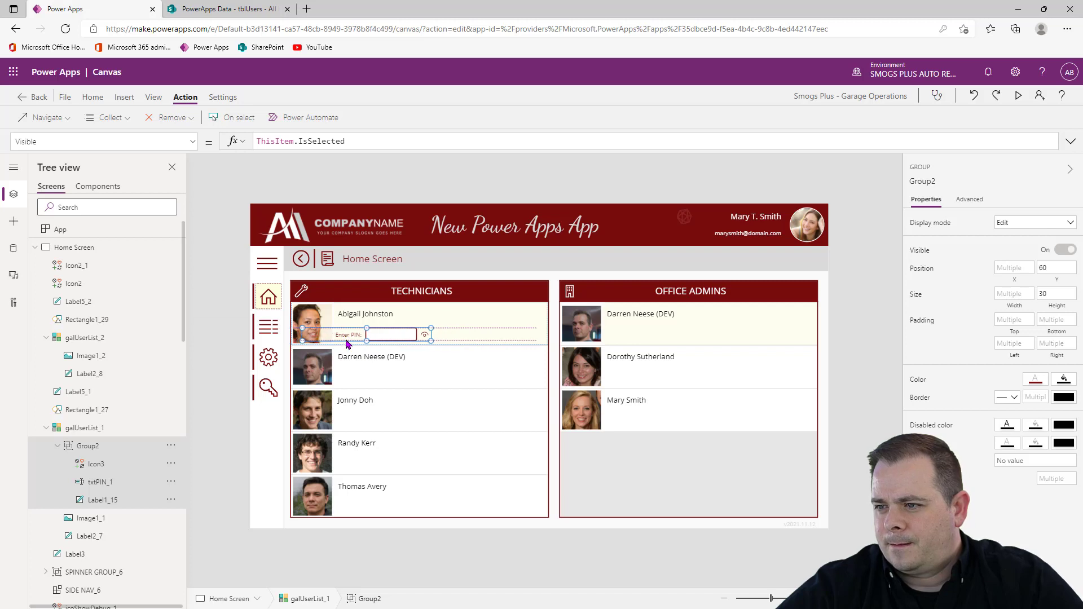
pyautogui.click(858, 353)
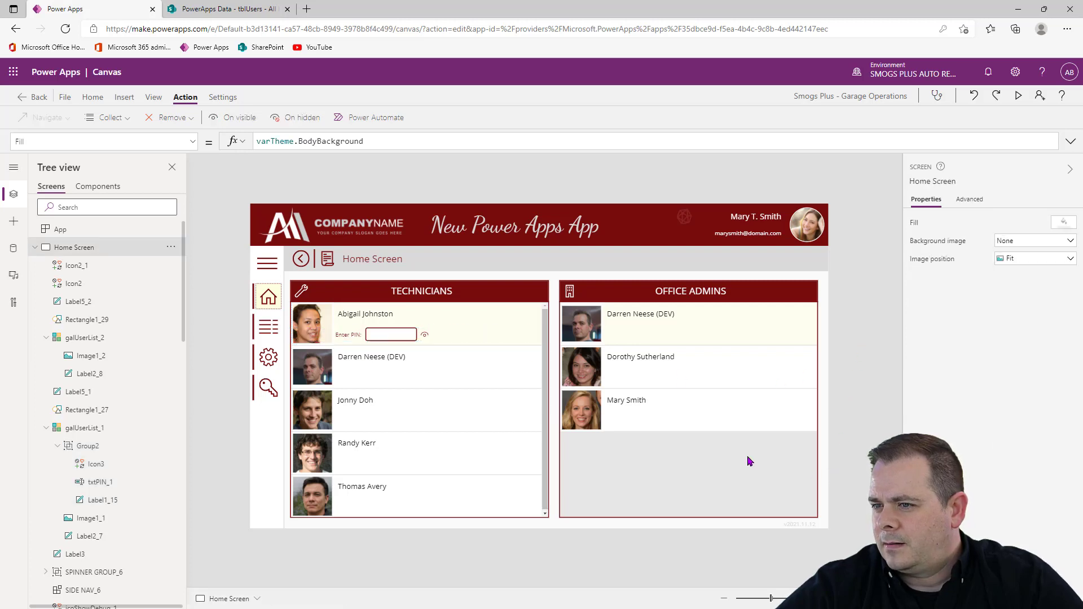
pyautogui.click(345, 344)
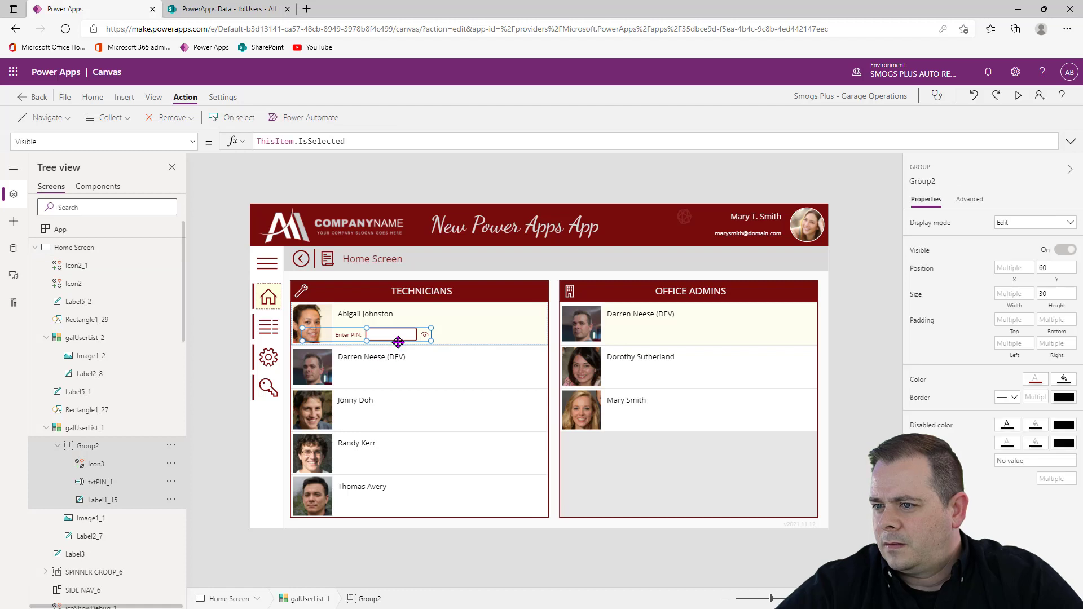
pyautogui.moveTo(401, 342); pyautogui.dragTo(406, 342)
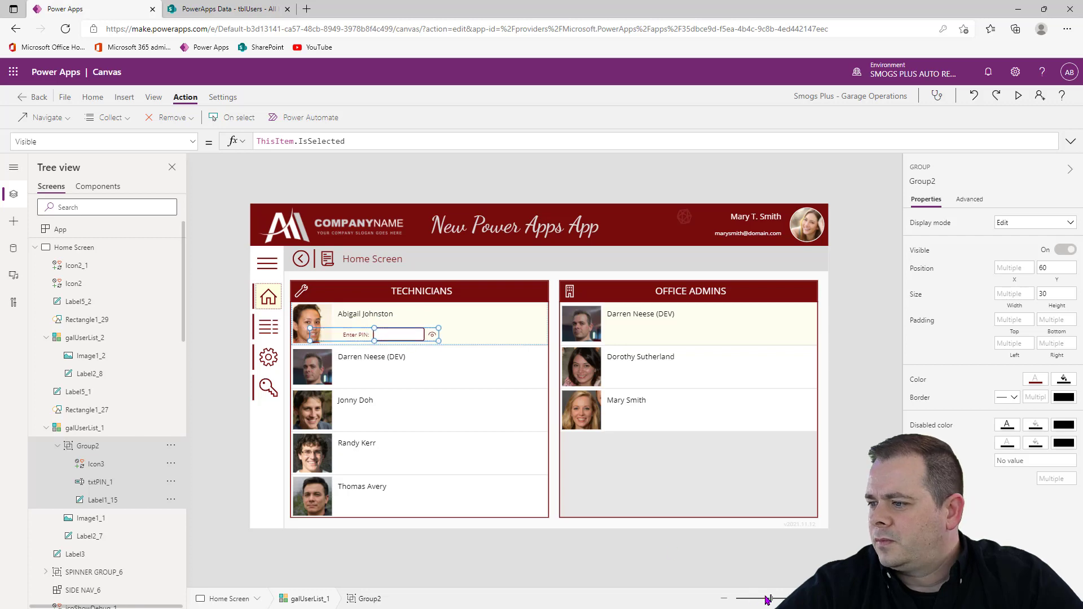
pyautogui.moveTo(770, 600); pyautogui.dragTo(796, 600)
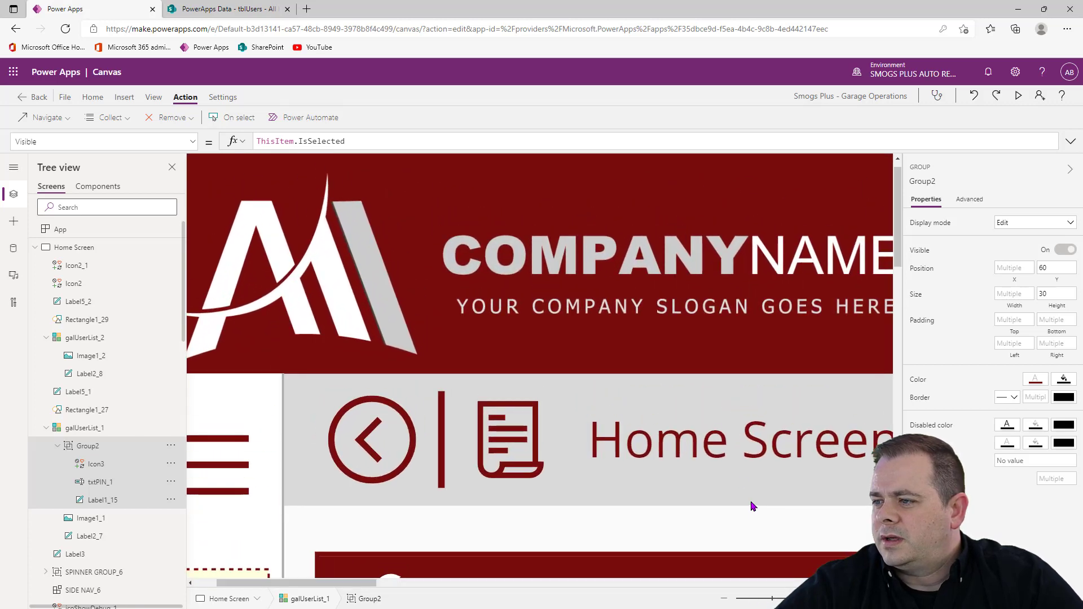
pyautogui.scroll(-5, 739, 480)
pyautogui.scroll(-2, 736, 472)
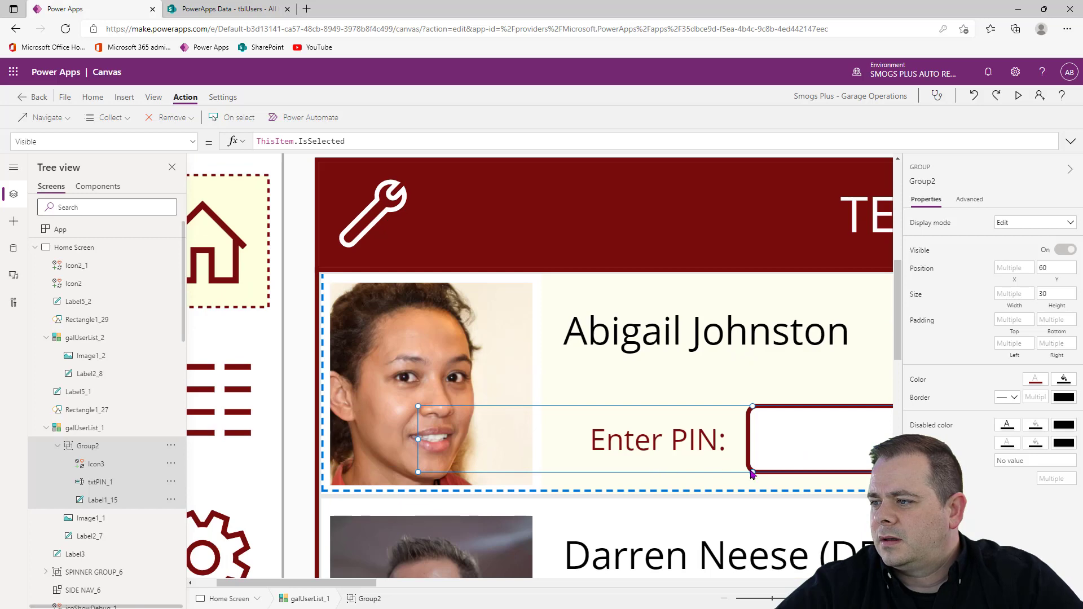
pyautogui.moveTo(765, 471)
pyautogui.mouseDown()
pyautogui.moveTo(765, 448)
pyautogui.moveTo(767, 467)
pyautogui.mouseUp()
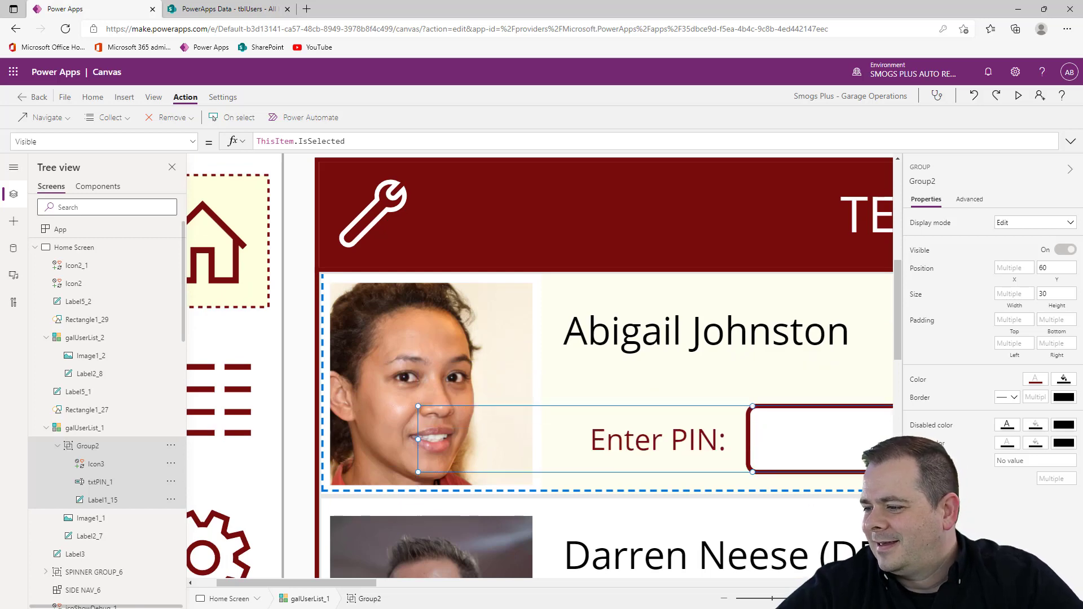
pyautogui.moveTo(806, 598); pyautogui.dragTo(779, 598)
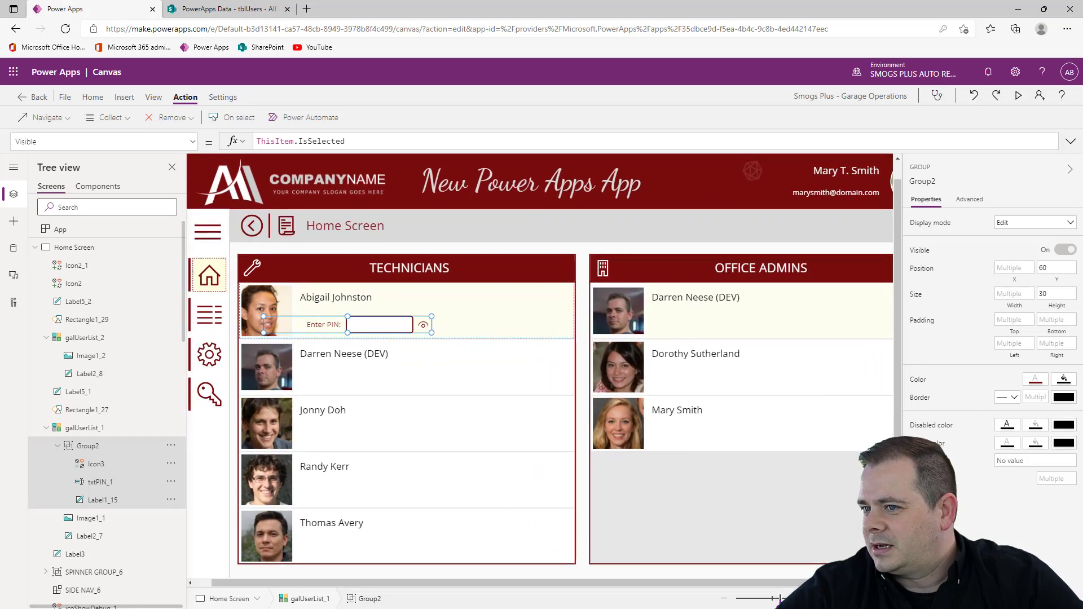
# Step: Set the PIN group's Y position to 50 and nudge it slightly left
pyautogui.click(1058, 269)
pyautogui.write('50')
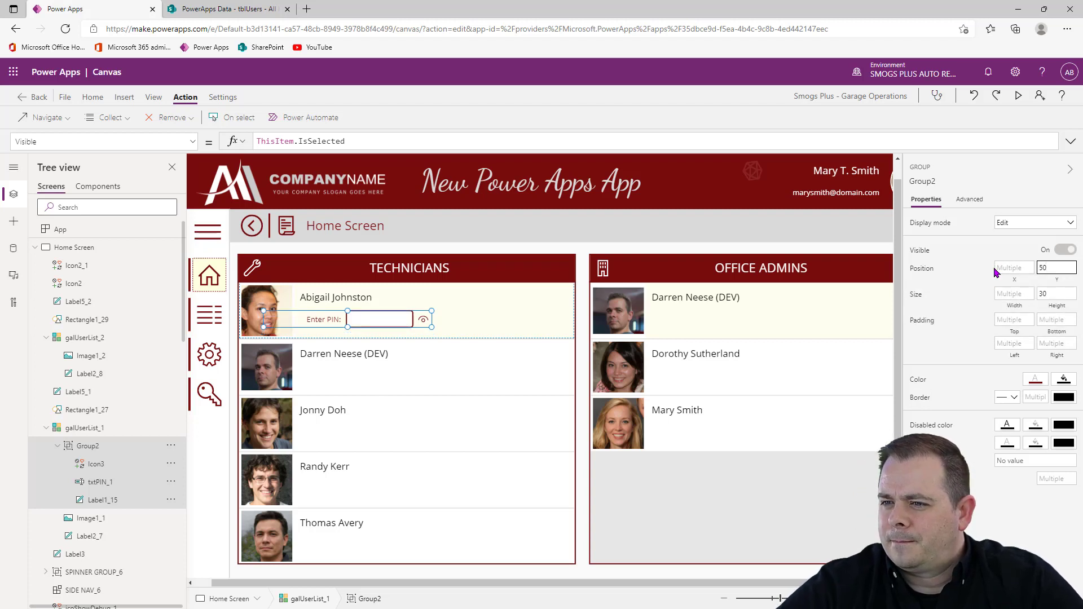
pyautogui.click(327, 328)
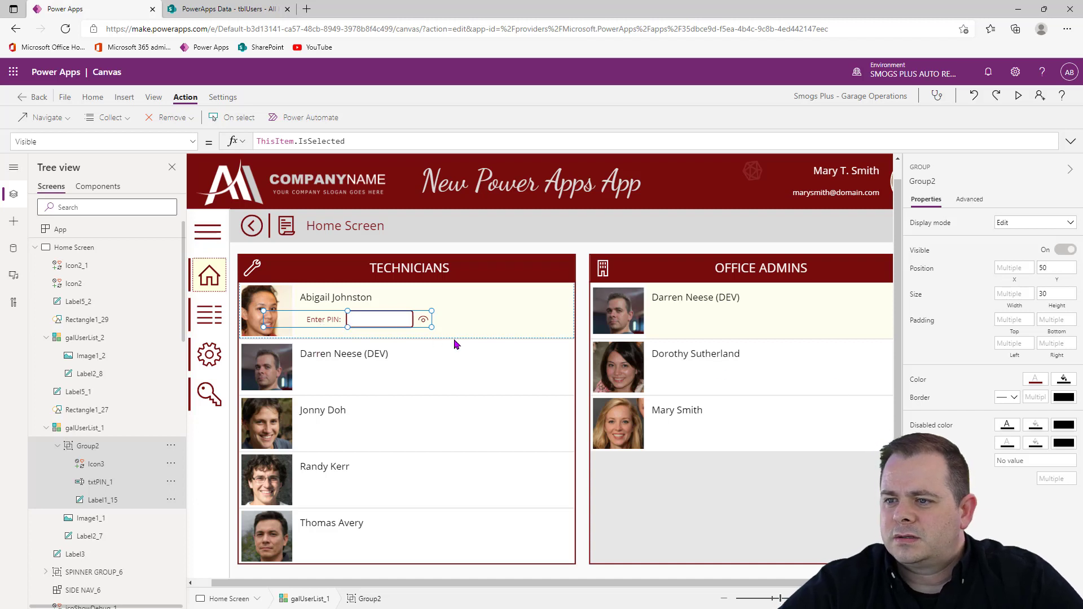
pyautogui.press('Left')
pyautogui.press('Left')
pyautogui.press('Left')
pyautogui.press('Left')
pyautogui.press('Left')
pyautogui.press('Left')
pyautogui.press('Left')
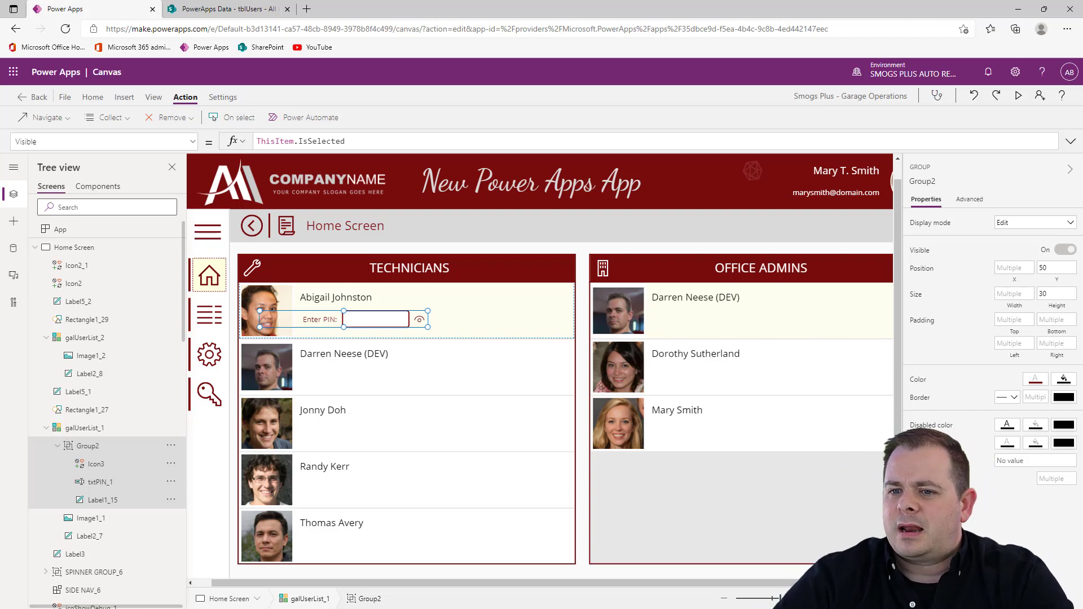
pyautogui.click(35, 247)
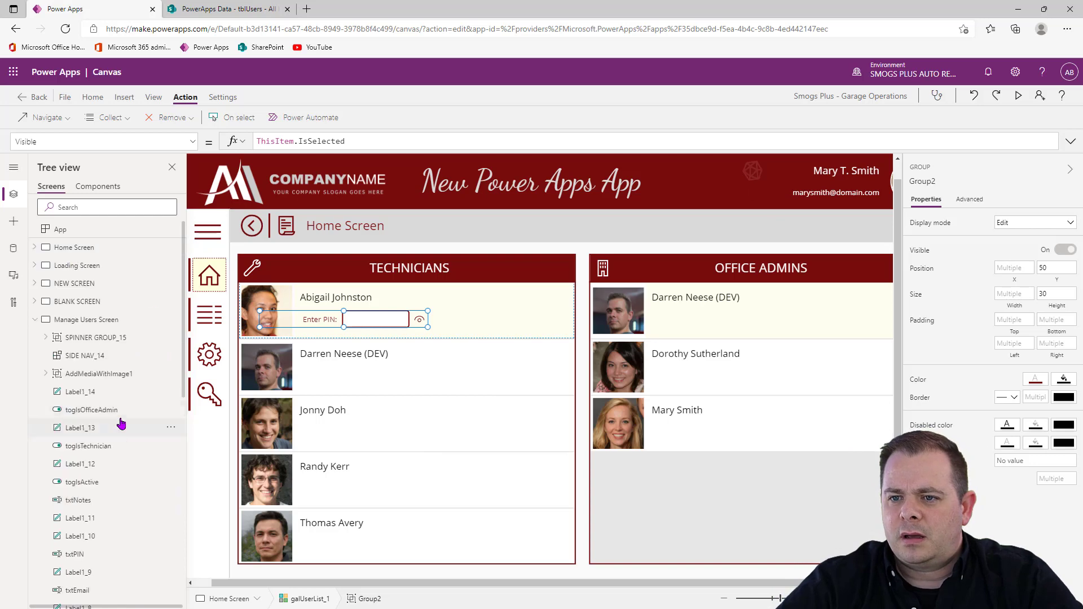
pyautogui.click(35, 320)
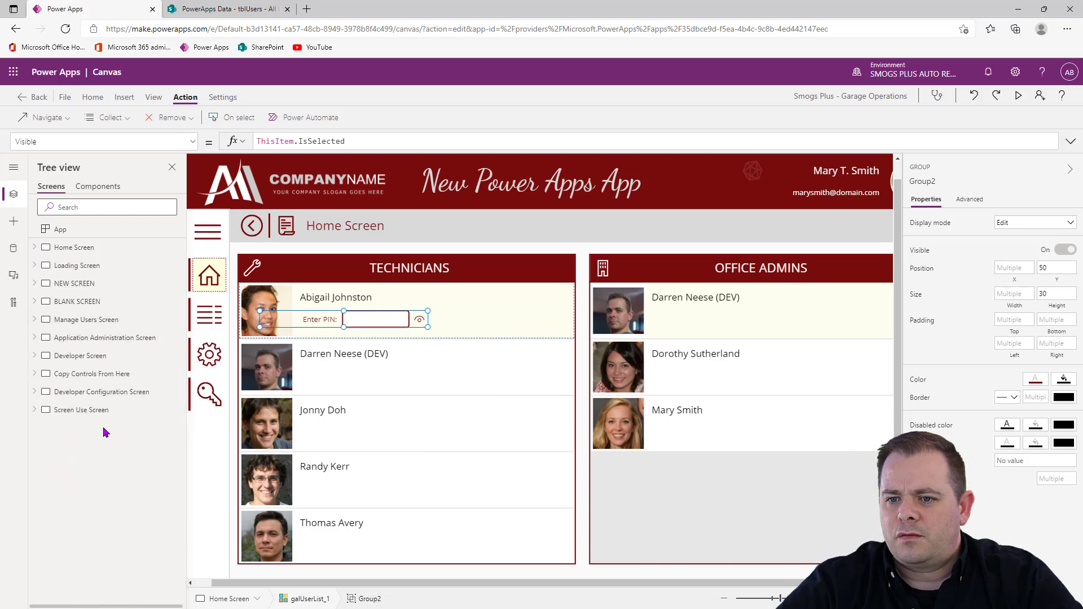
pyautogui.click(93, 373)
pyautogui.moveTo(780, 599); pyautogui.dragTo(773, 599)
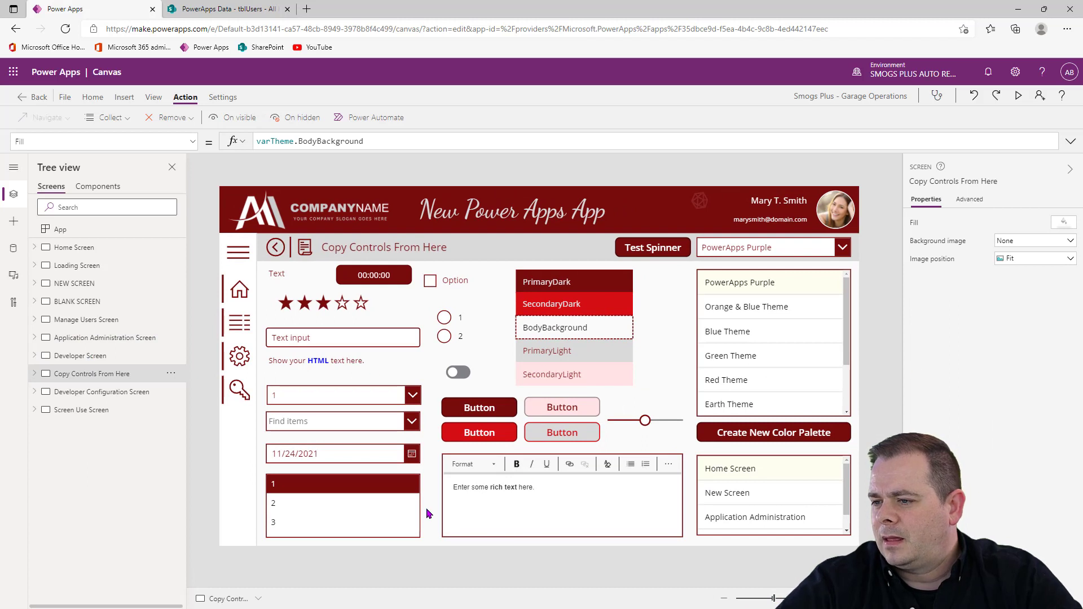
pyautogui.click(502, 412)
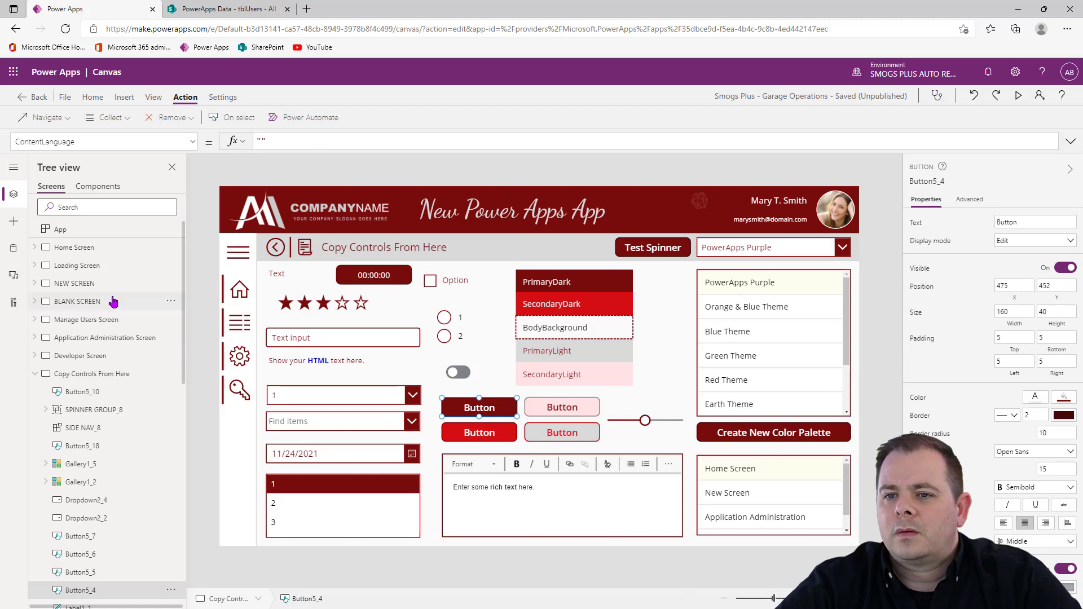
pyautogui.click(116, 265)
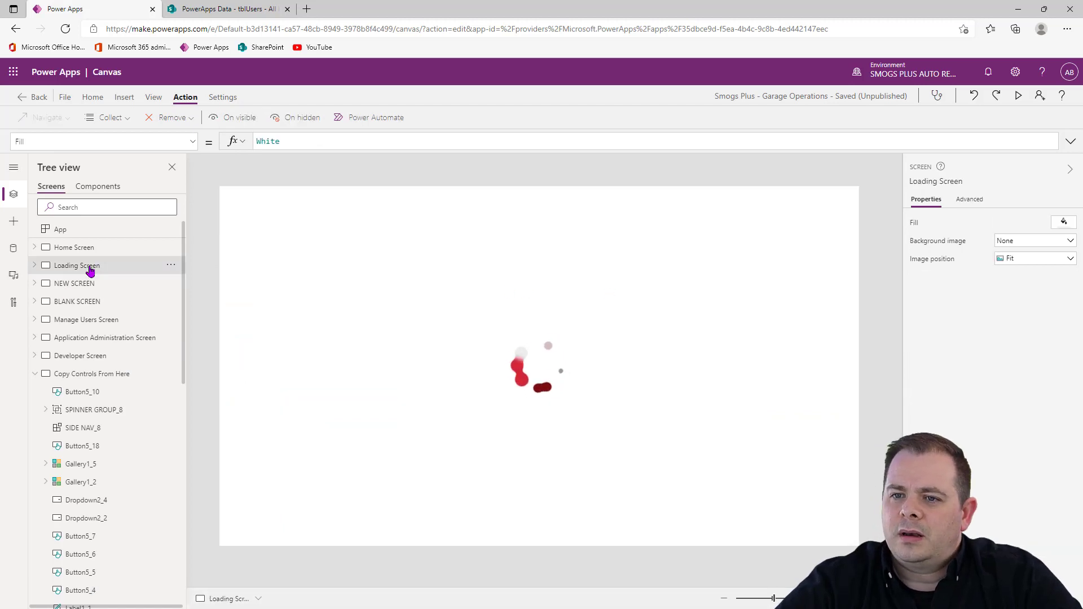
pyautogui.click(164, 248)
pyautogui.click(379, 326)
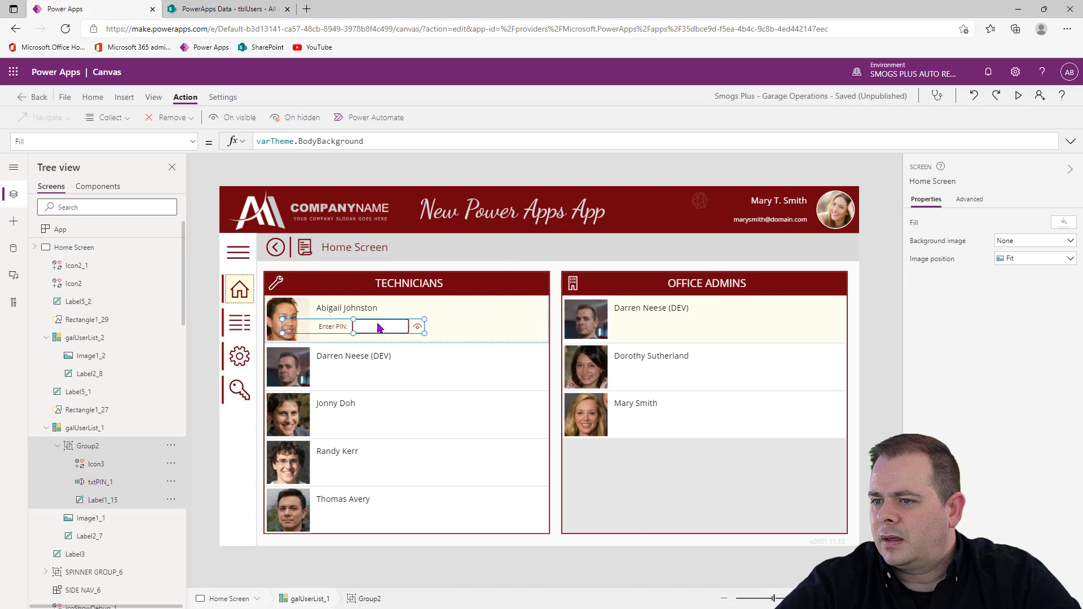
# Step: Paste the copied button into the gallery right of the PIN box, with height 30
pyautogui.hotkey('ctrl', 'v')
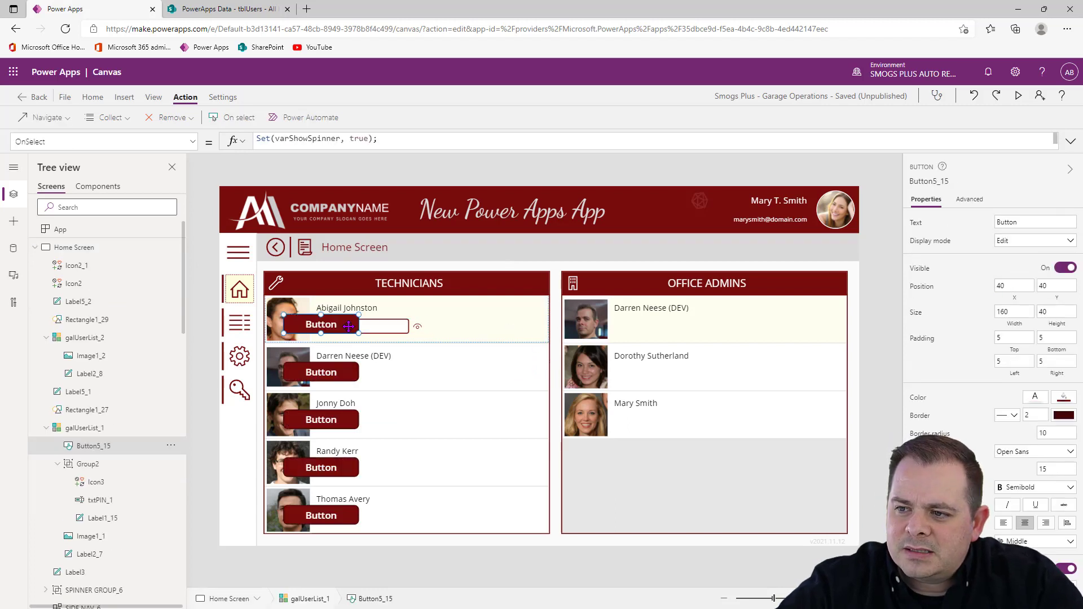
pyautogui.moveTo(335, 324); pyautogui.dragTo(488, 323)
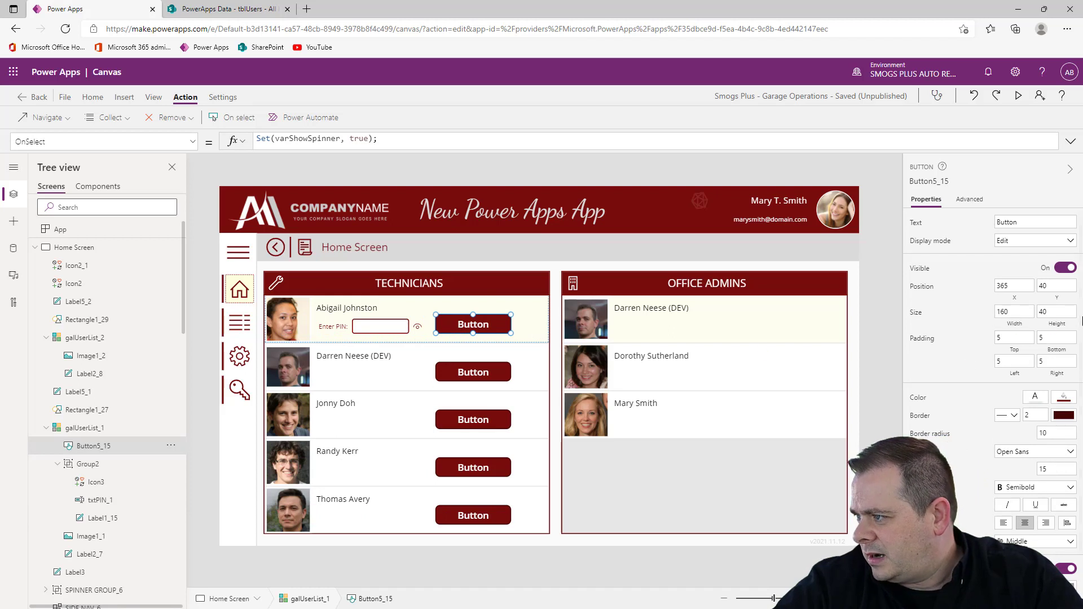
pyautogui.click(1066, 311)
pyautogui.write('30')
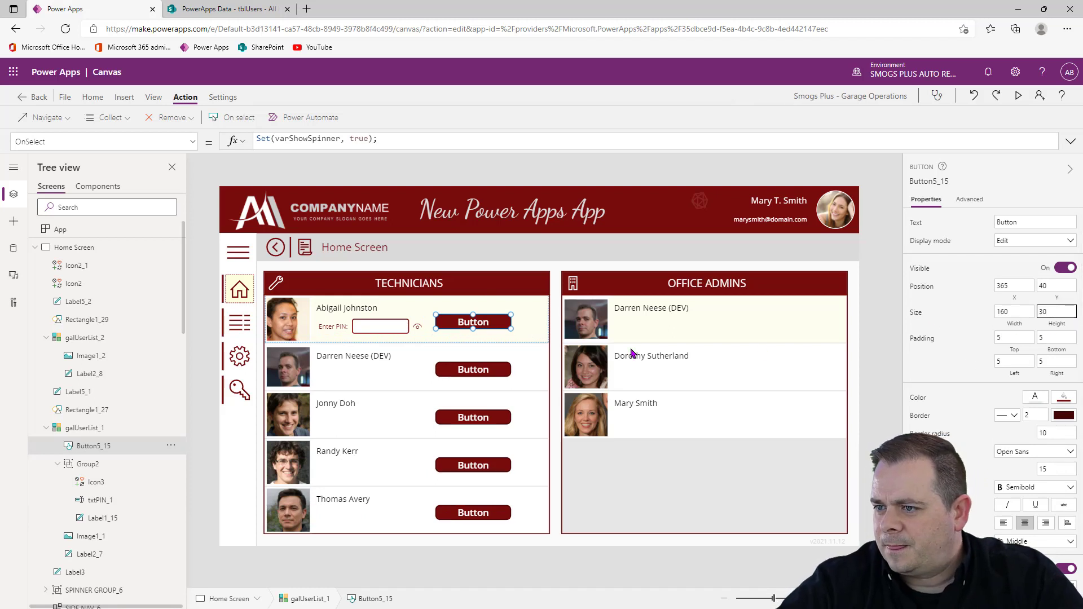
# Step: Change the button's caption, set corner radius 5, adjust font size, and set width 60
pyautogui.moveTo(1020, 222); pyautogui.dragTo(947, 223)
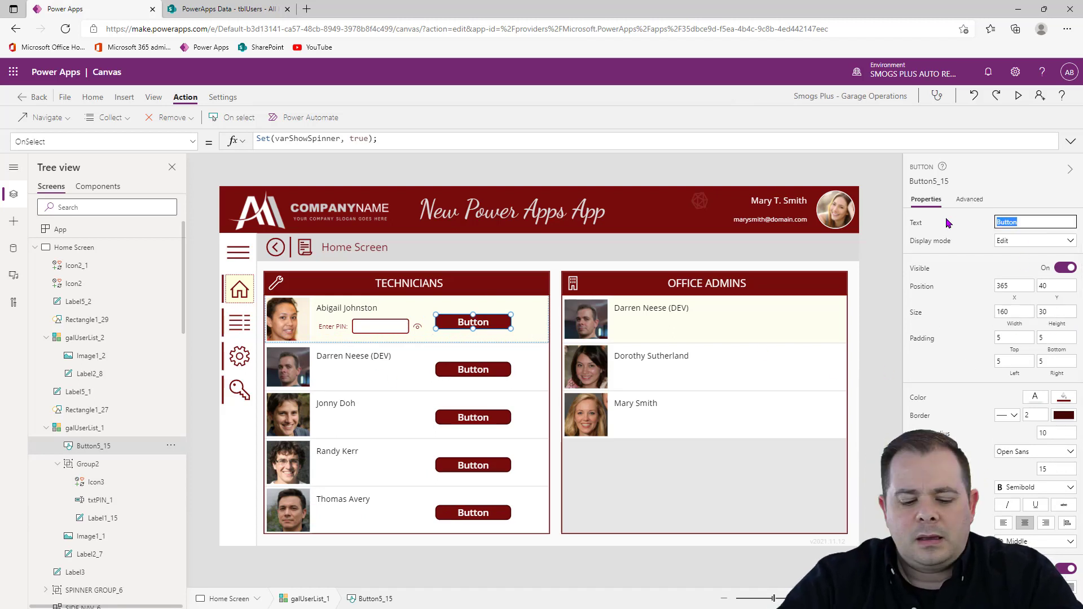
pyautogui.write('LOGIN')
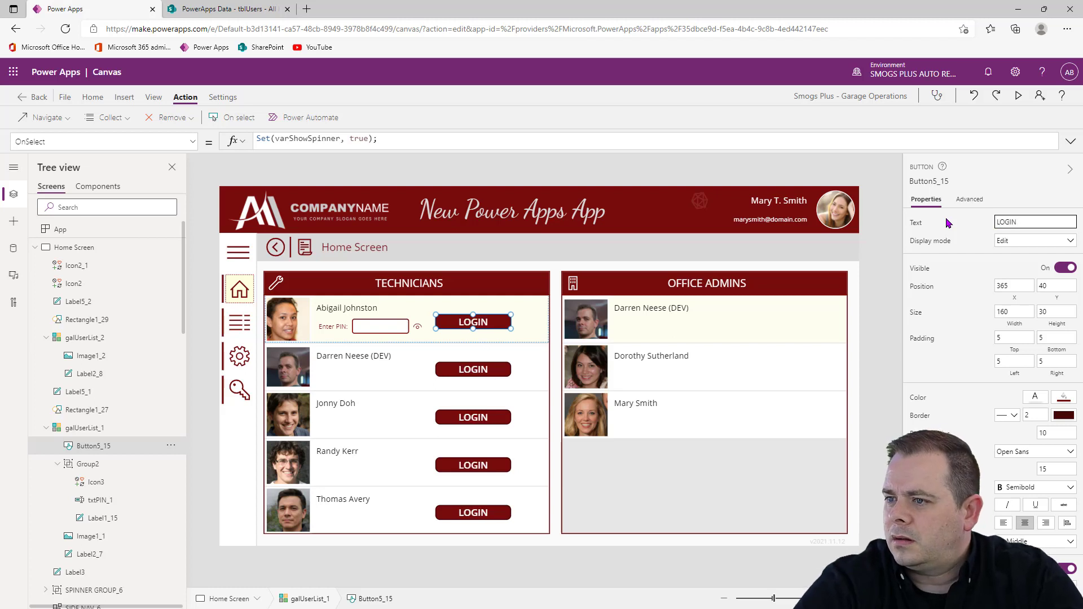
pyautogui.click(1065, 432)
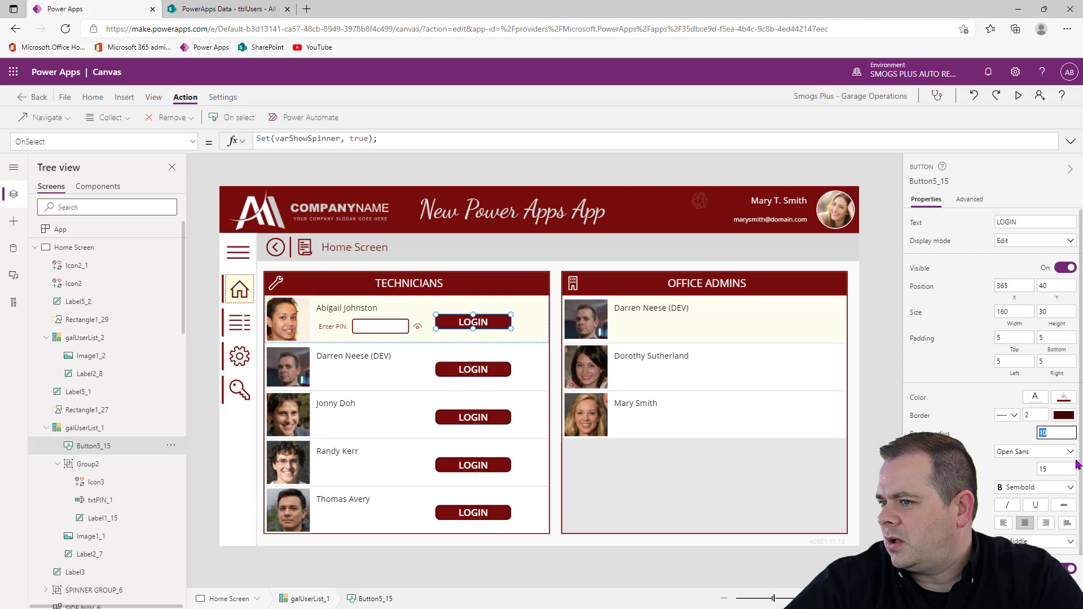
pyautogui.doubleClick(1070, 433)
pyautogui.write('5')
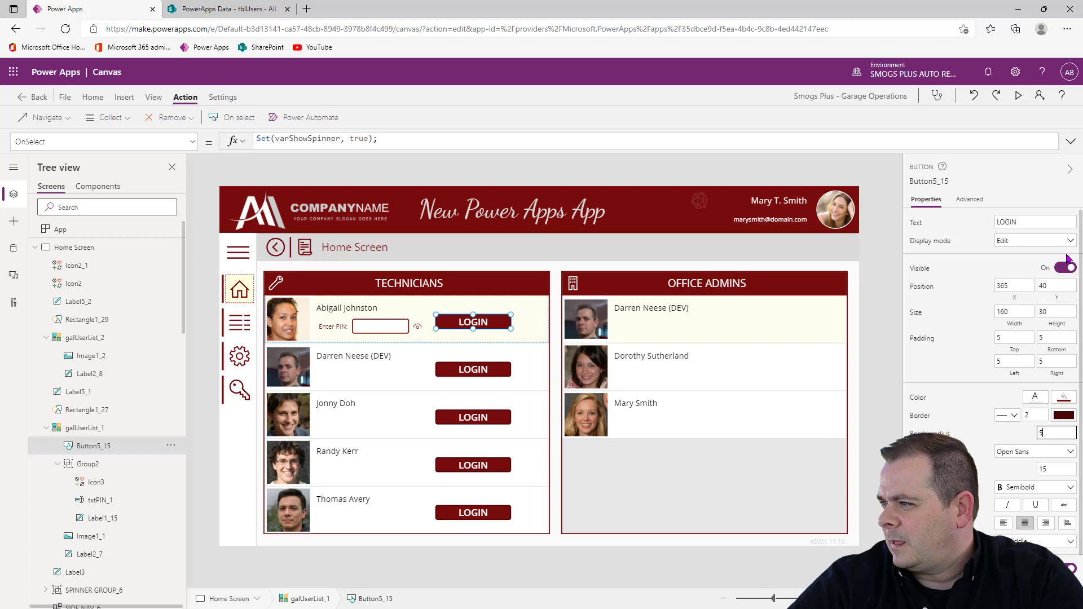
pyautogui.click(1066, 468)
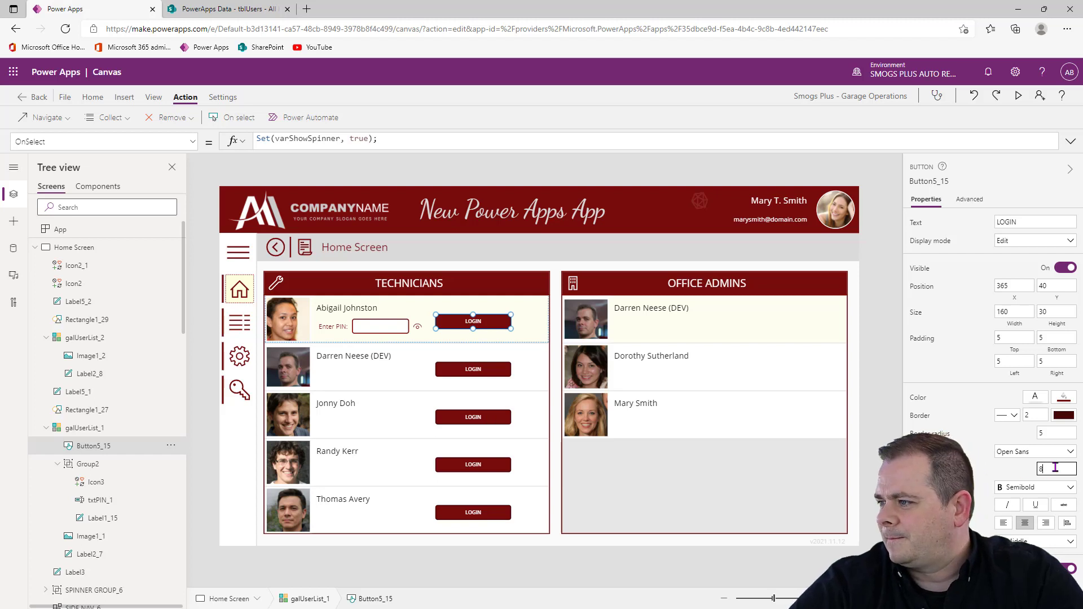
pyautogui.hotkey('ctrl', 'a')
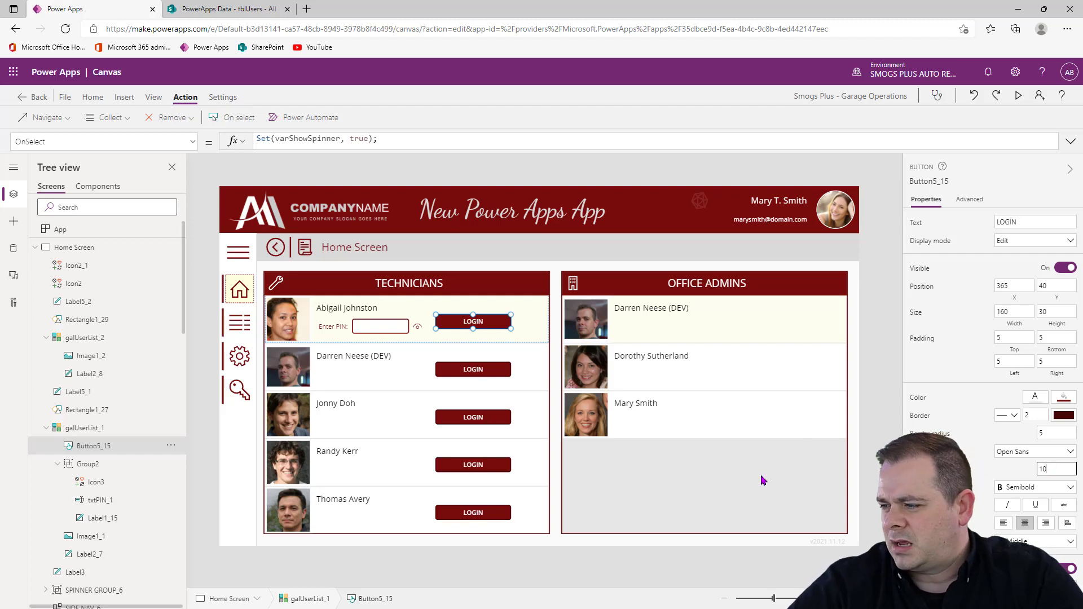
pyautogui.doubleClick(1022, 310)
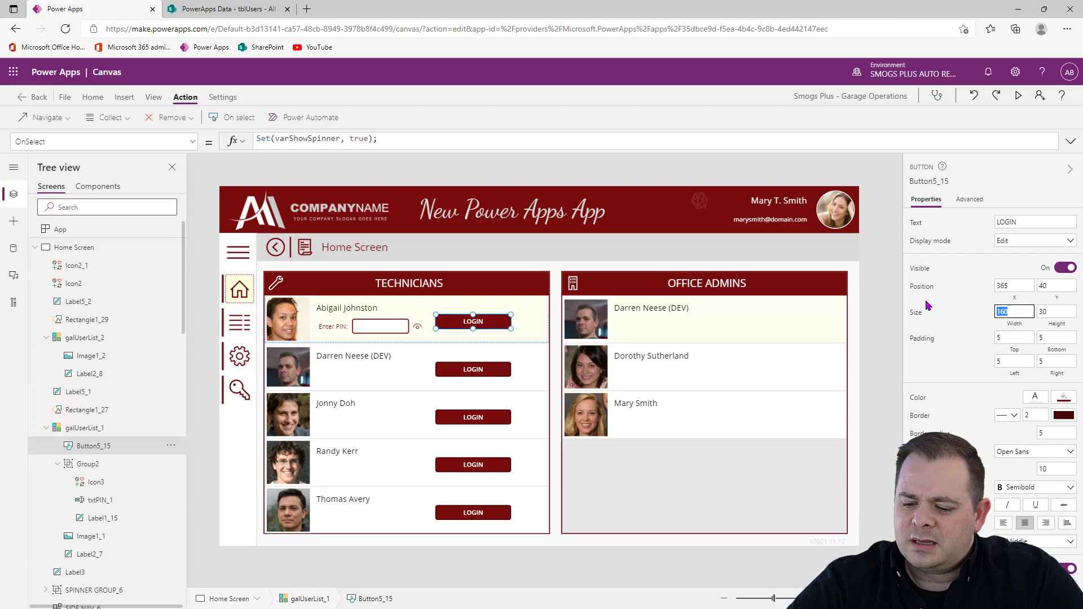
pyautogui.write('60')
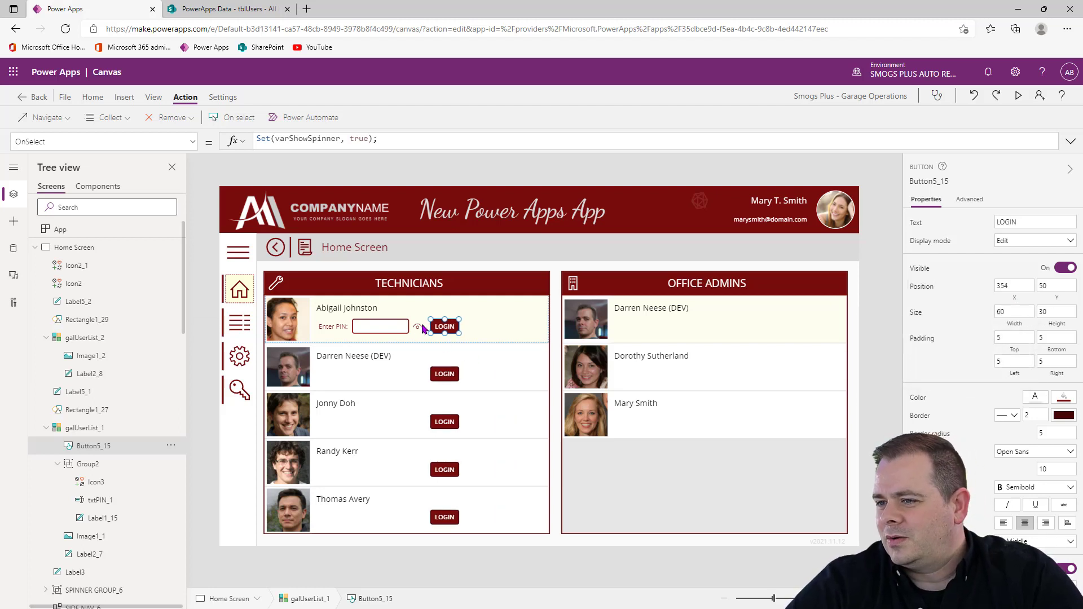
# Step: Nudge the eye icon and LOGIN button left so they sit beside txtPIN_1
pyautogui.click(418, 328)
pyautogui.press('Left')
pyautogui.press('Left')
pyautogui.press('Left')
pyautogui.press('Left')
pyautogui.press('Left')
pyautogui.press('Left')
pyautogui.press('Left')
pyautogui.press('Left')
pyautogui.press('Left')
pyautogui.press('Left')
pyautogui.press('Left')
pyautogui.press('Left')
pyautogui.press('Left')
pyautogui.press('Left')
pyautogui.press('Left')
pyautogui.press('Left')
pyautogui.press('Left')
pyautogui.press('Left')
pyautogui.press('Left')
pyautogui.press('Left')
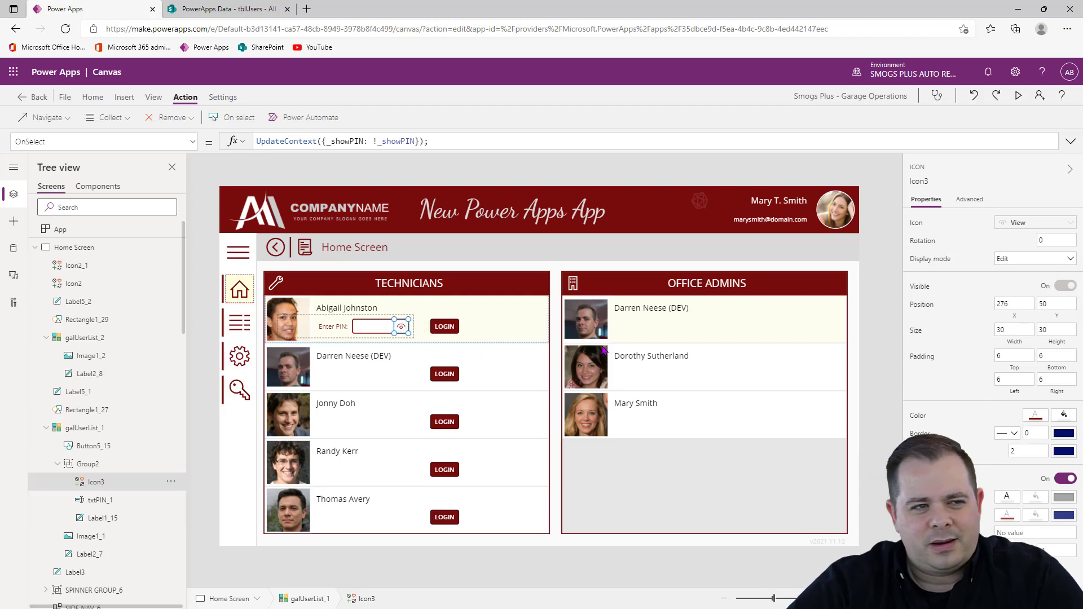
pyautogui.click(447, 329)
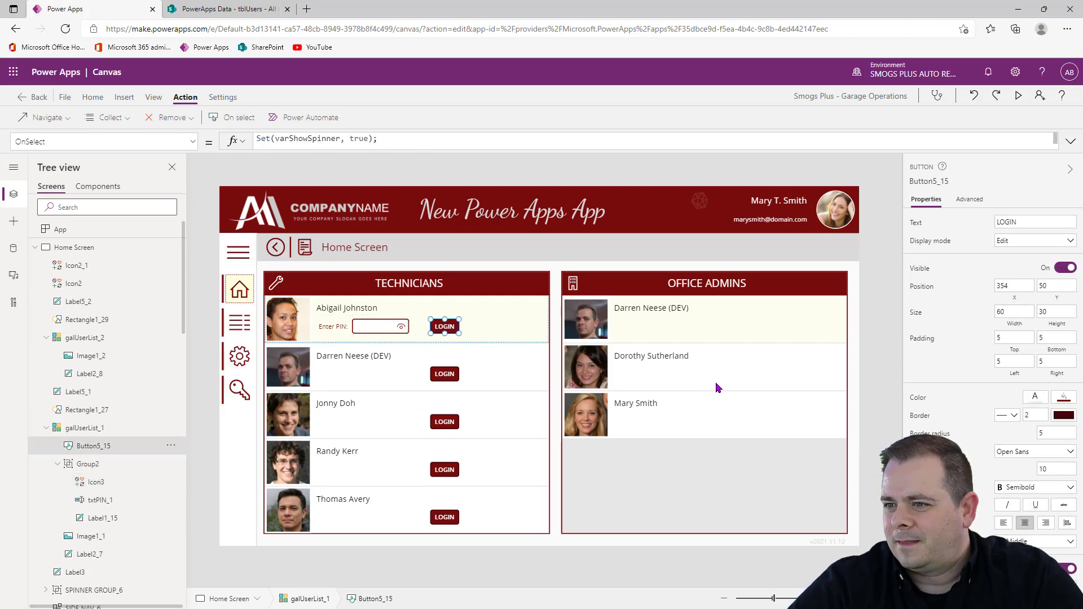
pyautogui.press('Left')
pyautogui.press('Left')
pyautogui.press('Left')
pyautogui.press('Left')
pyautogui.press('Left')
pyautogui.press('Left')
pyautogui.press('Left')
pyautogui.press('Left')
pyautogui.press('Left')
pyautogui.press('Left')
pyautogui.press('Left')
pyautogui.press('Left')
pyautogui.press('Left')
pyautogui.press('Left')
pyautogui.press('Left')
pyautogui.press('Left')
pyautogui.press('Left')
pyautogui.press('Left')
pyautogui.press('Left')
pyautogui.press('Left')
pyautogui.press('Left')
pyautogui.press('Left')
pyautogui.press('Left')
pyautogui.press('Left')
pyautogui.press('Left')
pyautogui.press('Left')
pyautogui.press('Left')
pyautogui.press('Left')
pyautogui.press('Left')
pyautogui.press('Left')
pyautogui.press('Left')
pyautogui.press('Left')
pyautogui.press('Left')
pyautogui.press('Left')
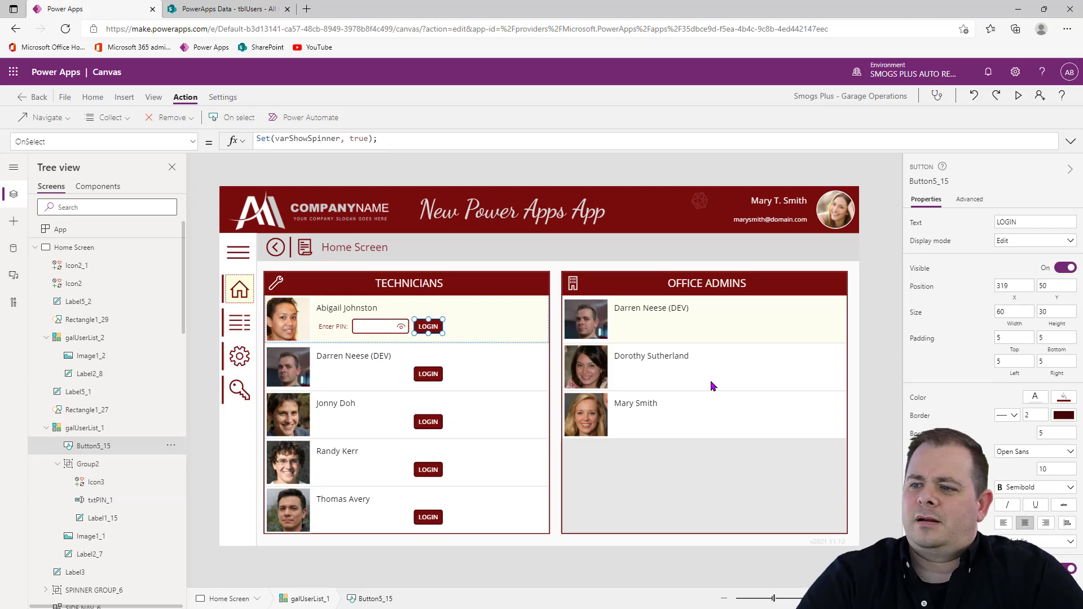
pyautogui.click(370, 327)
pyautogui.click(371, 327)
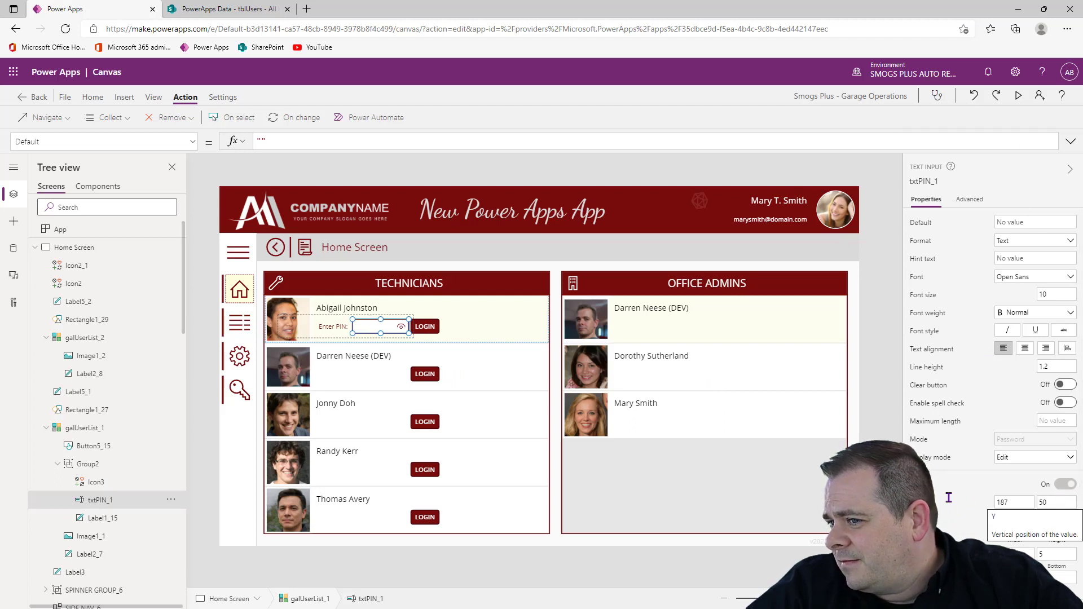
pyautogui.click(427, 329)
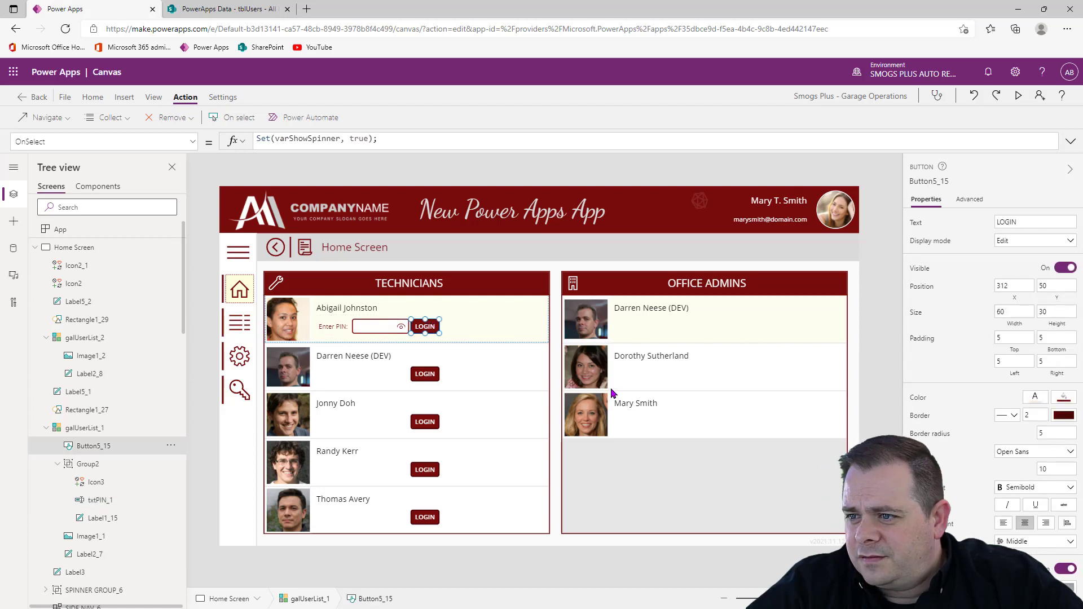
pyautogui.click(880, 358)
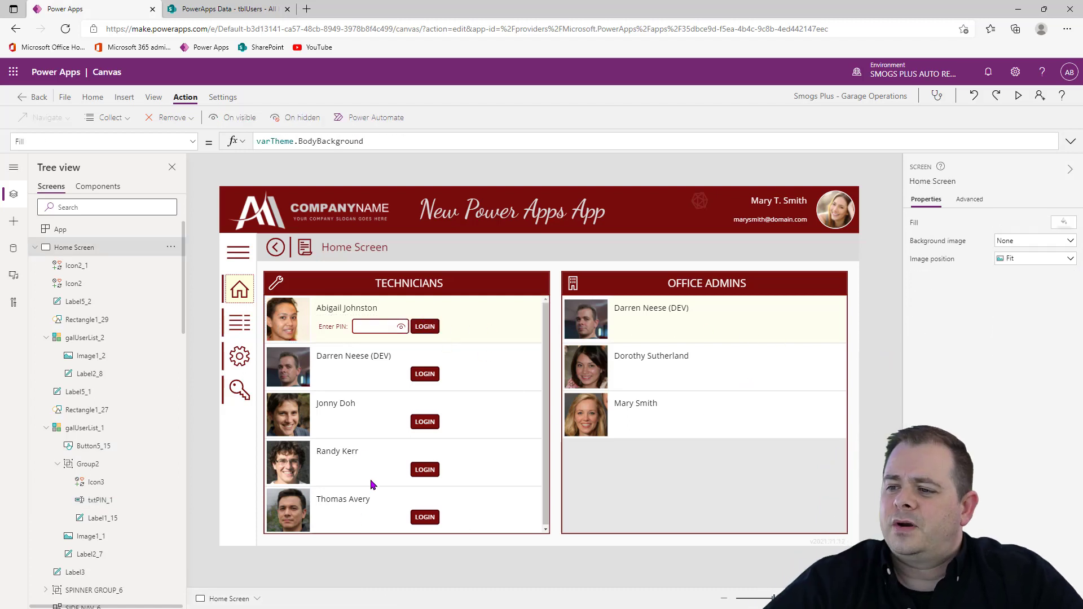
# Step: Group the LOGIN button with the PIN group and set the new group's Visible to ThisItem.IsSelected
pyautogui.click(364, 331)
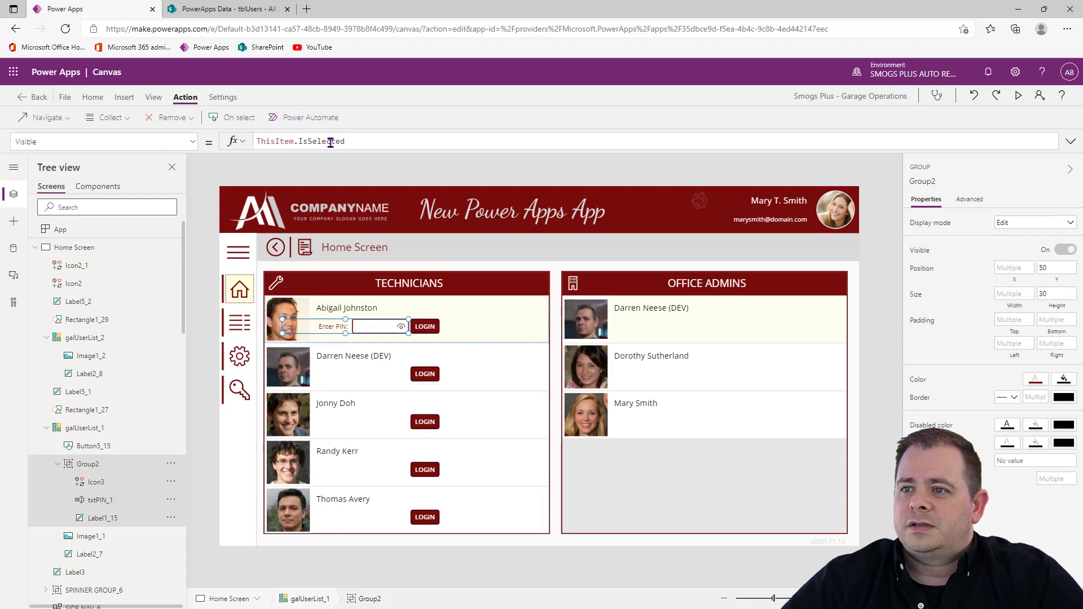
pyautogui.moveTo(371, 141); pyautogui.dragTo(189, 133)
pyautogui.hotkey('ctrl', 'c')
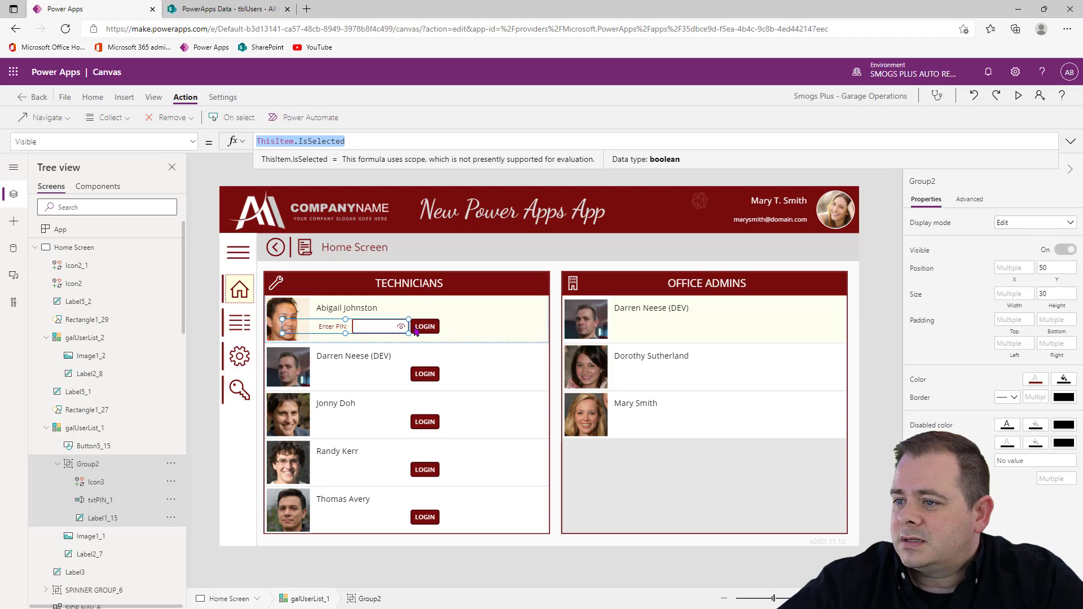
pyautogui.keyDown('ctrl'); pyautogui.click(79, 447); pyautogui.keyUp('ctrl')
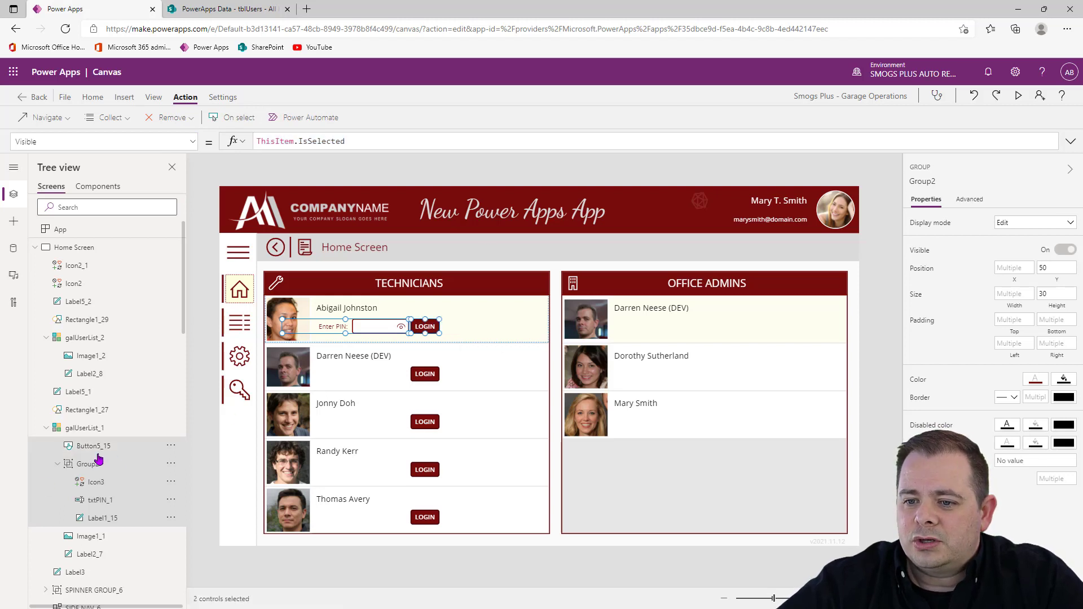
pyautogui.rightClick(102, 450)
pyautogui.click(158, 542)
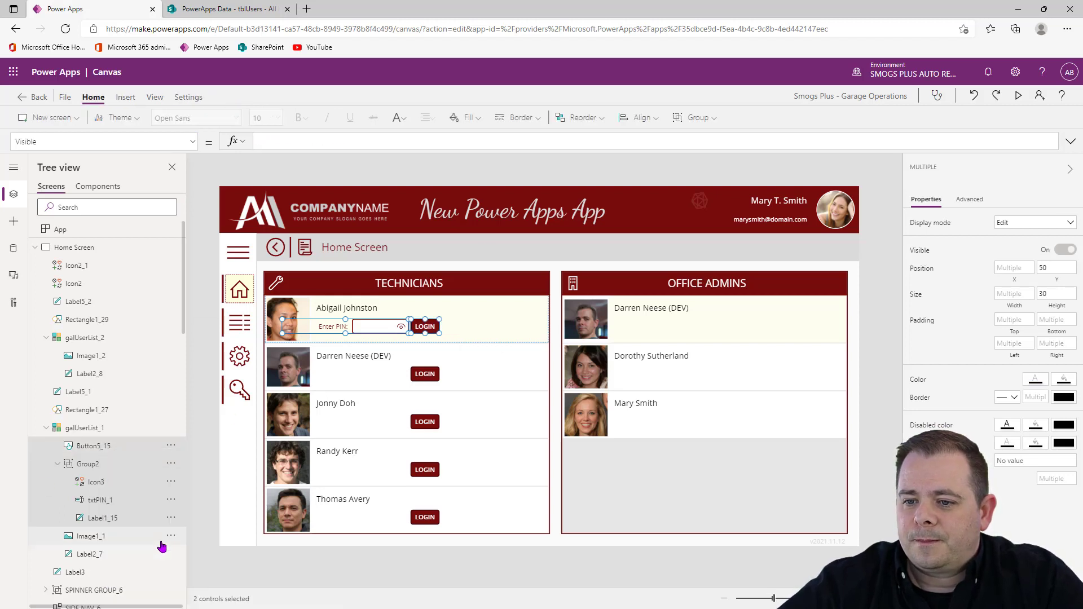
pyautogui.click(192, 141)
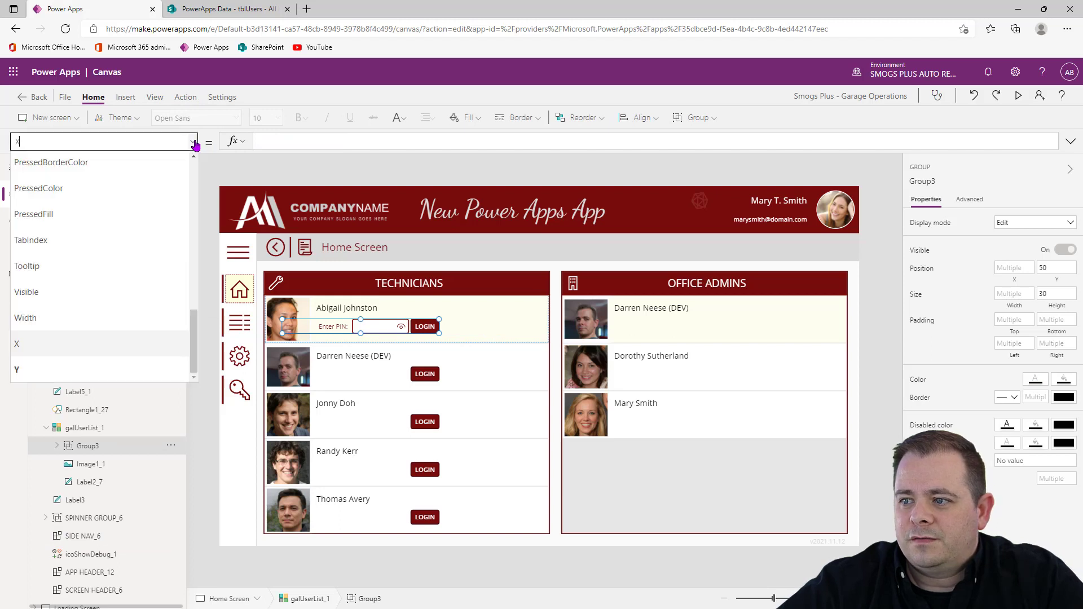
pyautogui.click(130, 288)
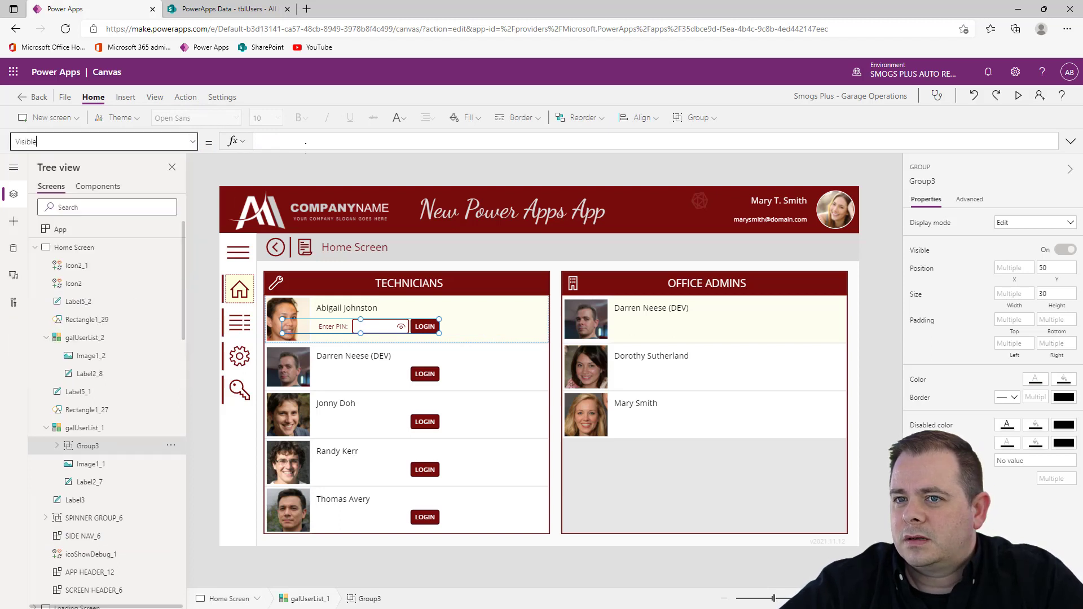
pyautogui.click(297, 144)
pyautogui.hotkey('ctrl', 'v')
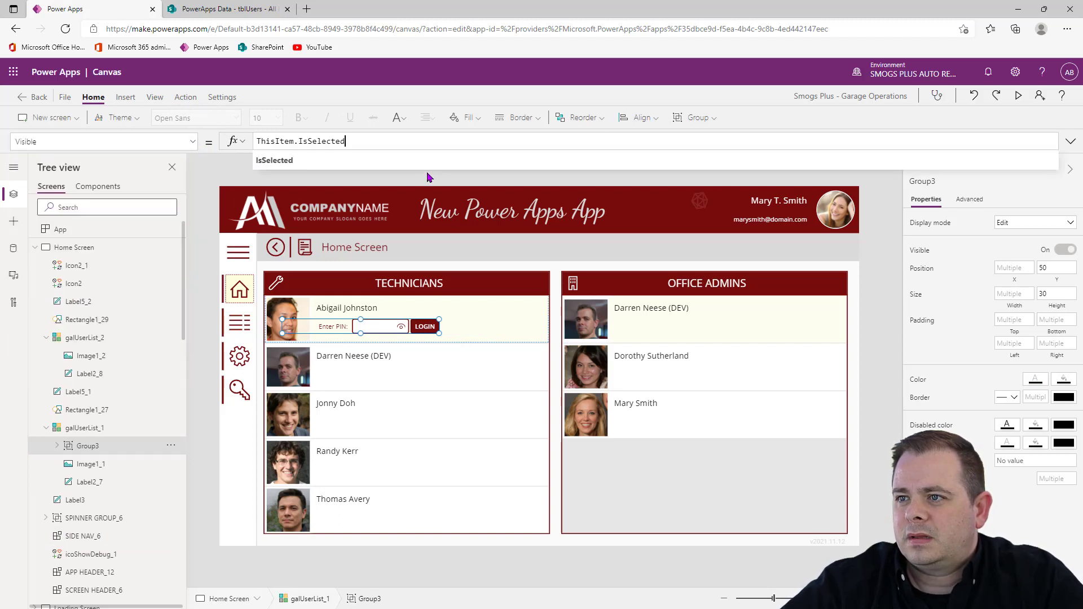
# Step: Preview the app and enter a sample PIN in the first technician's PIN box
pyautogui.click(1018, 95)
pyautogui.click(322, 297)
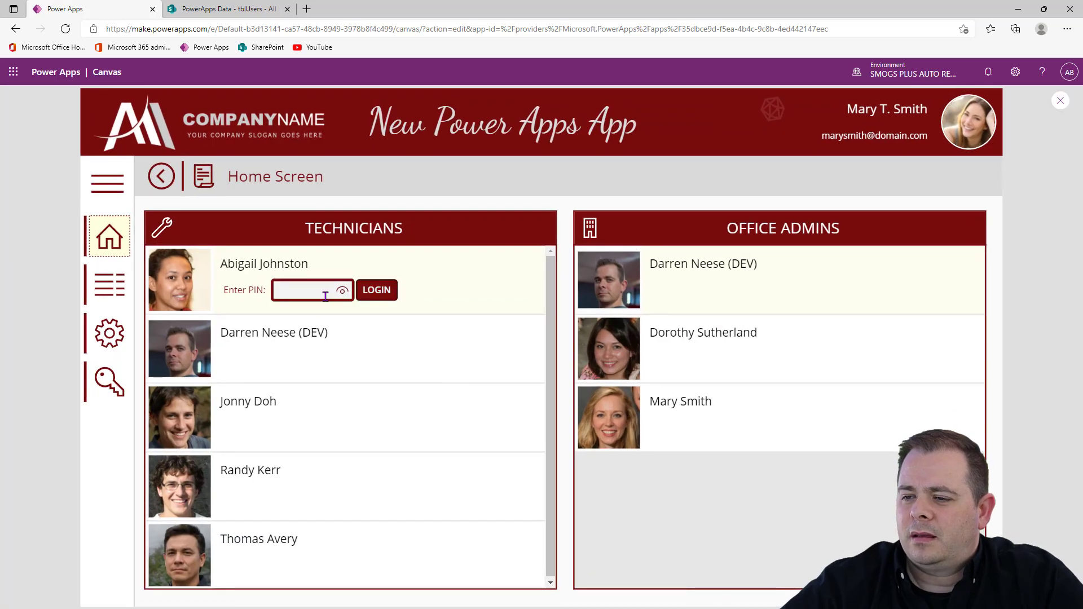
pyautogui.write('1234')
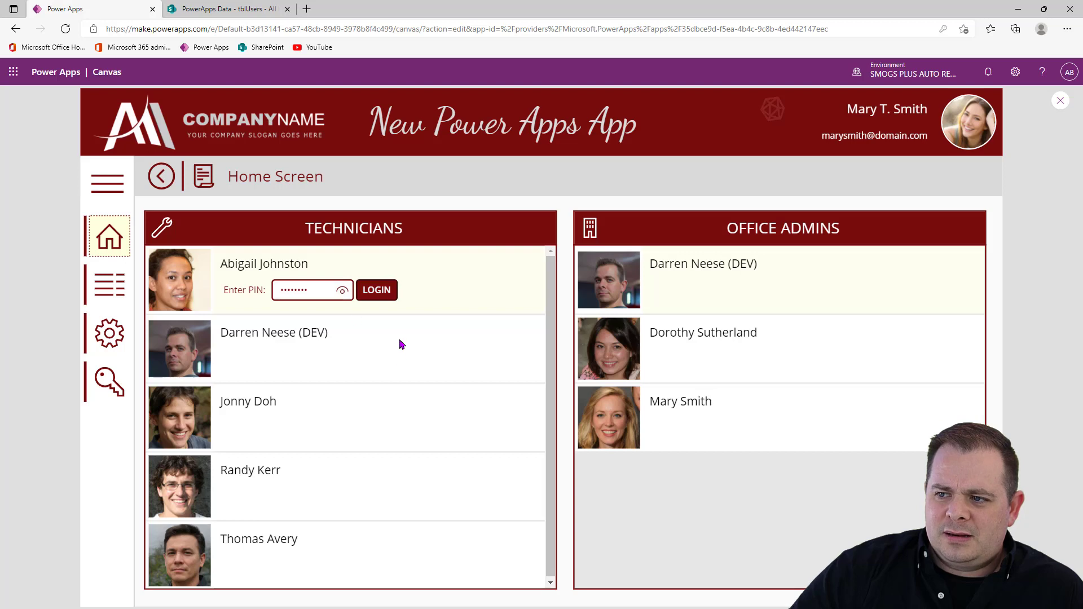
# Step: Click in and out of the PIN field to check the masking, then exit preview
pyautogui.click(324, 290)
pyautogui.click(452, 291)
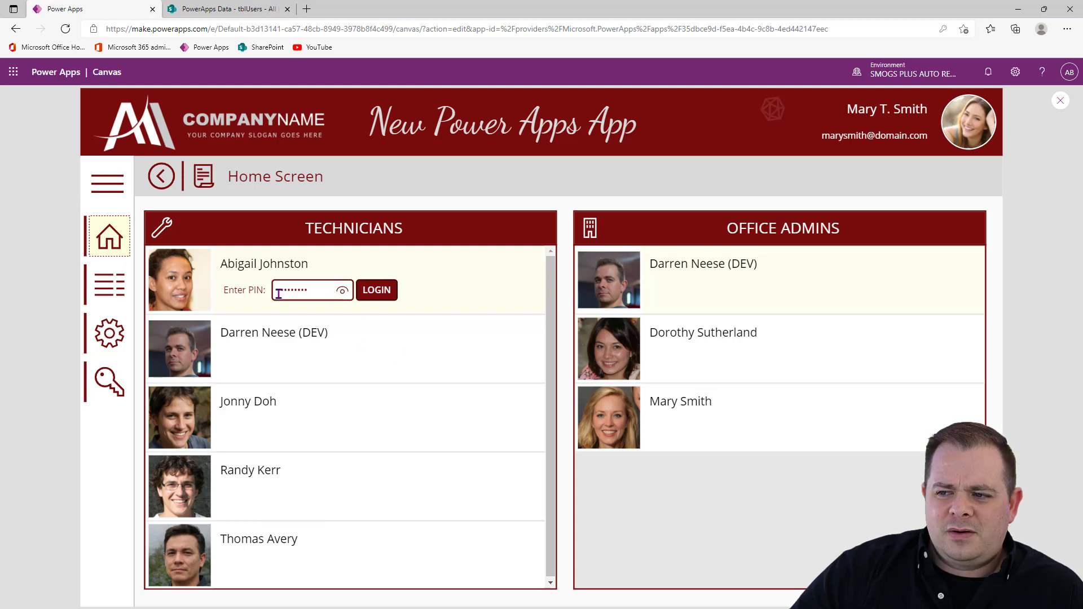
pyautogui.click(301, 291)
pyautogui.click(462, 286)
pyautogui.click(291, 290)
pyautogui.click(499, 290)
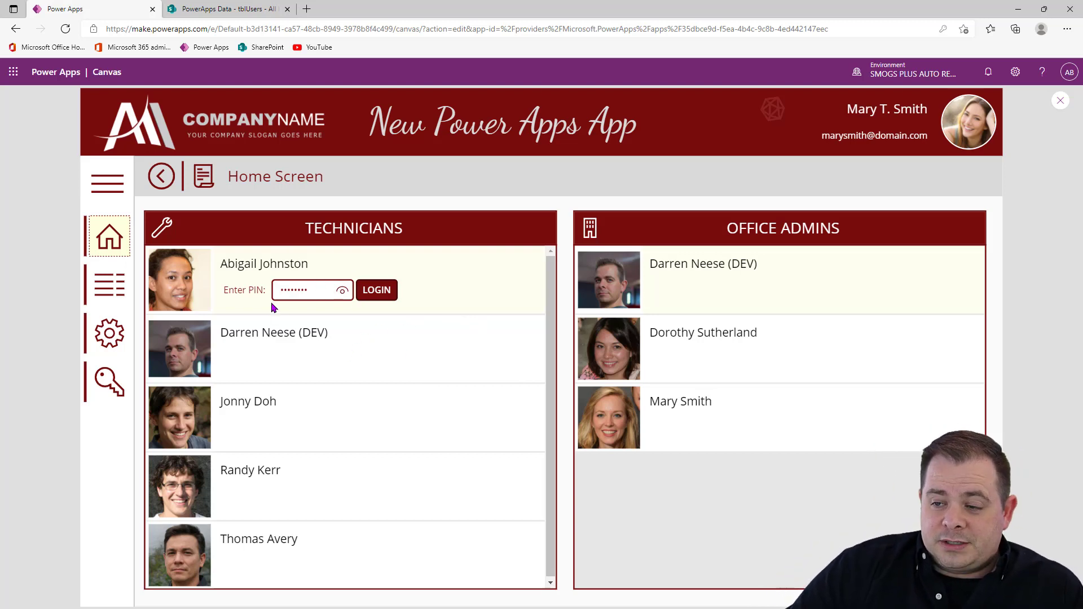
pyautogui.click(1062, 101)
# Step: Set the technician name label's Color to varTheme.PrimaryDark
pyautogui.click(359, 310)
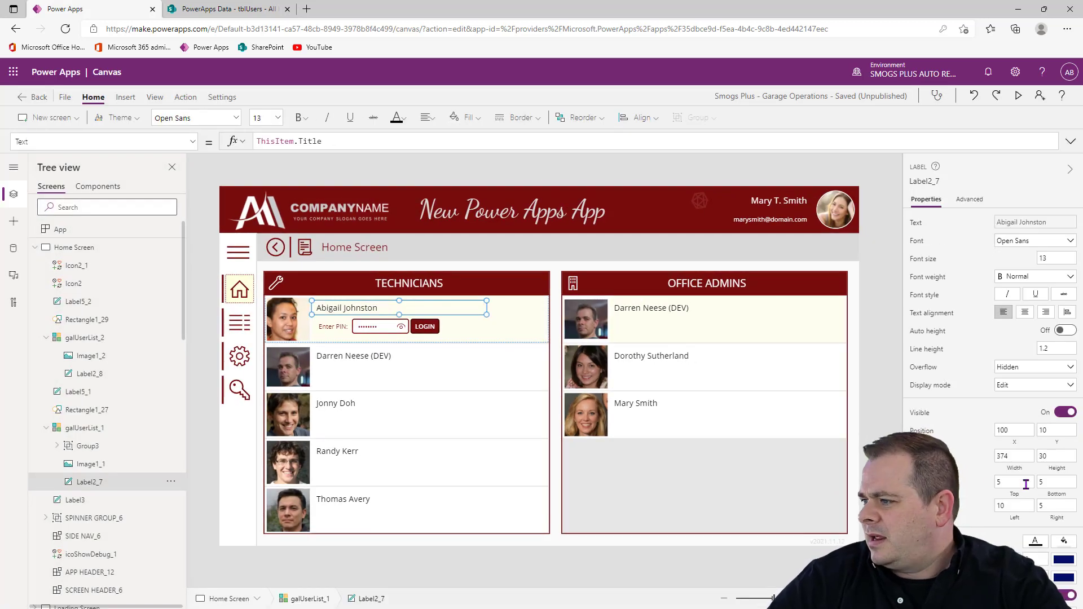
pyautogui.click(918, 541)
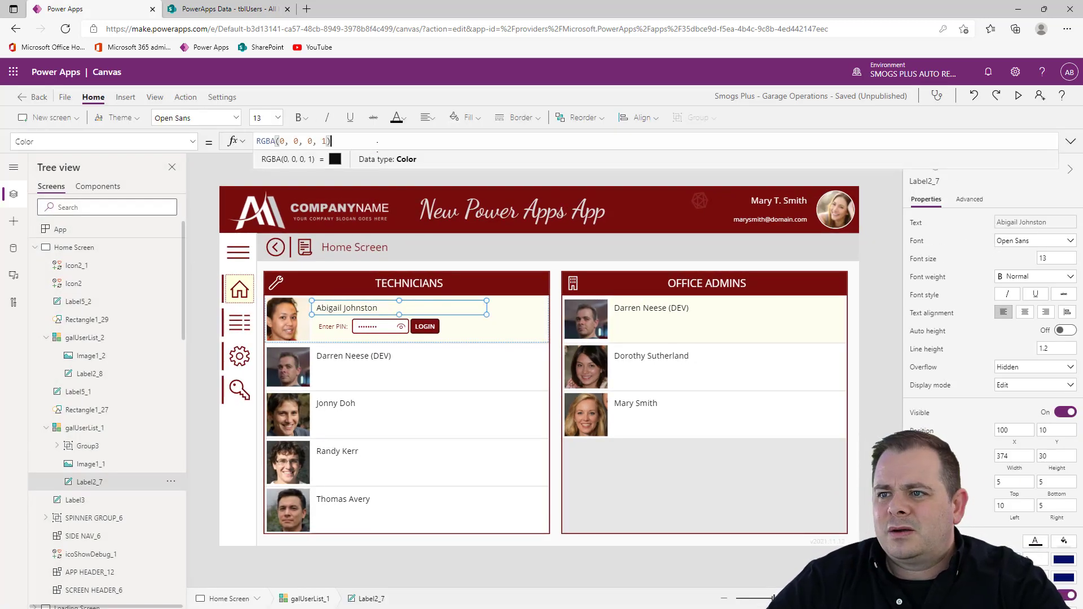
pyautogui.moveTo(373, 145); pyautogui.dragTo(171, 137)
pyautogui.write('VAR')
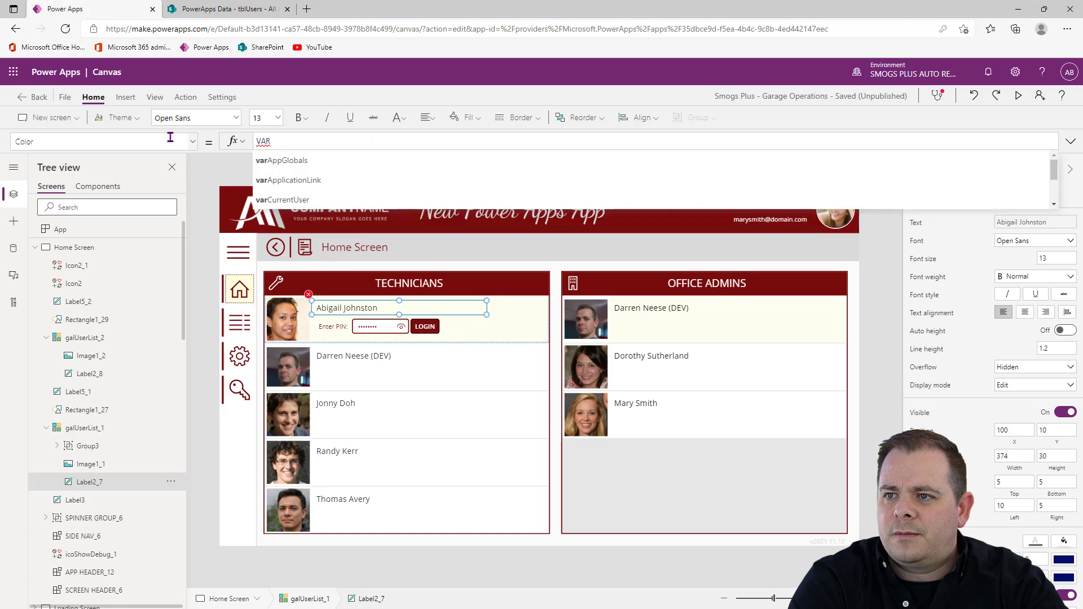
pyautogui.write('T')
pyautogui.press('Tab')
pyautogui.write('.PrimaryDark')
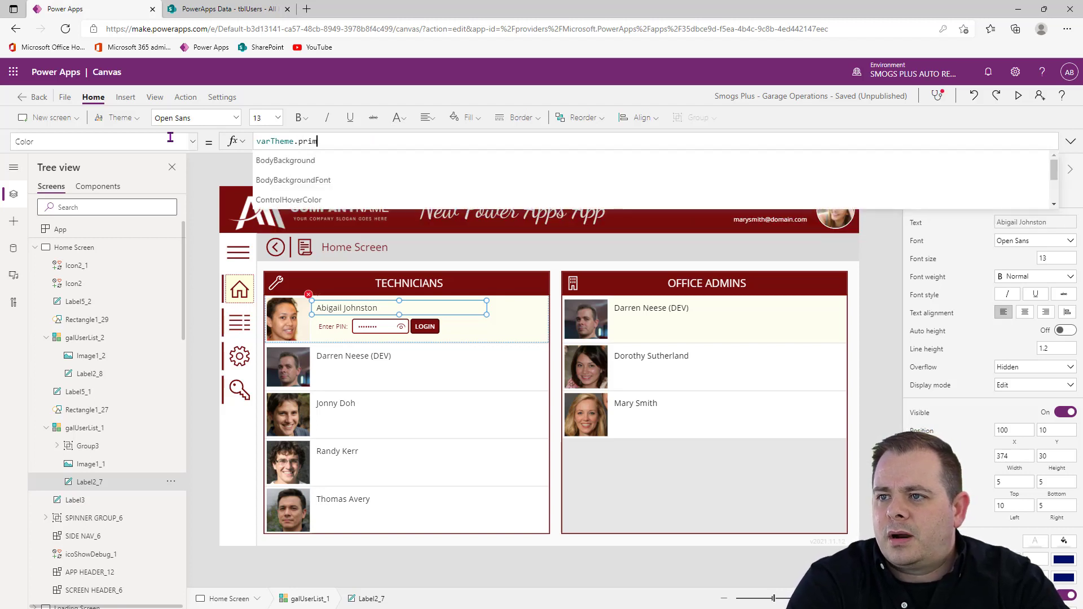
pyautogui.click(891, 373)
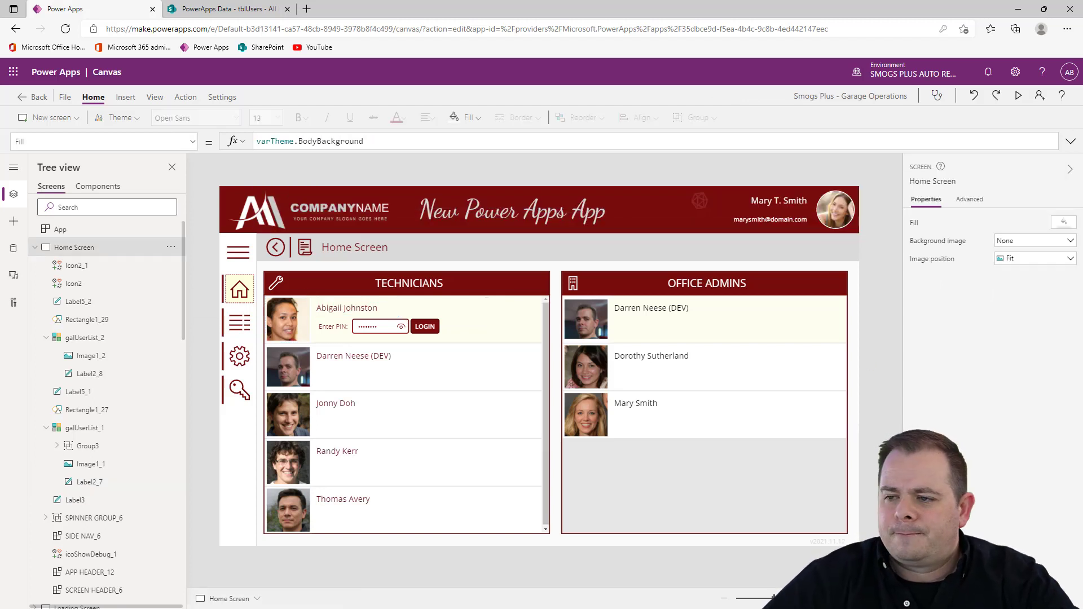
# Step: Make the technician name label's font weight Bold
pyautogui.click(325, 312)
pyautogui.click(1065, 276)
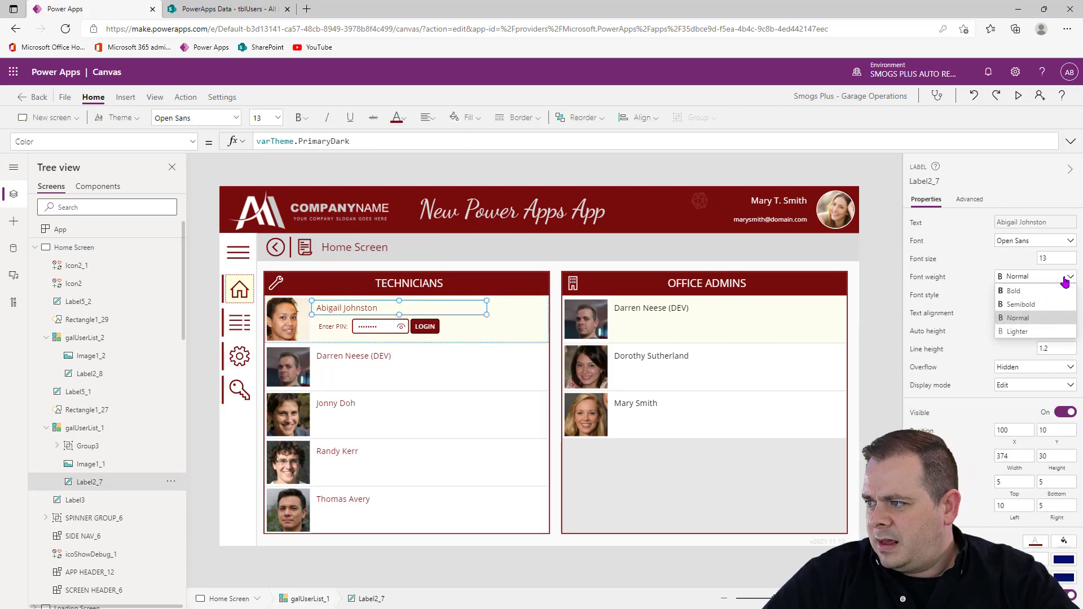
pyautogui.click(1044, 295)
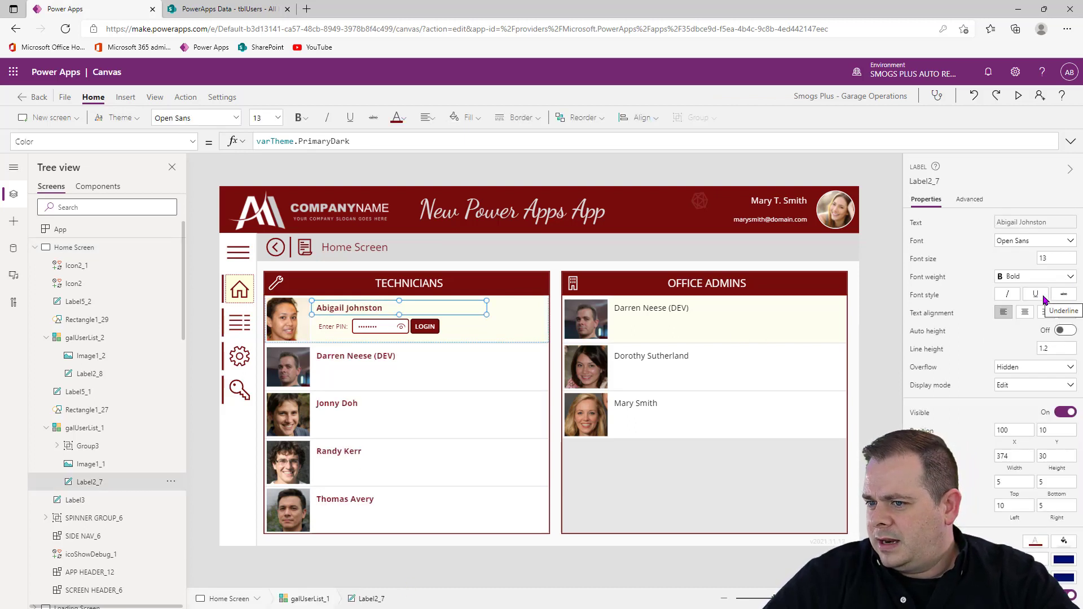
pyautogui.click(634, 547)
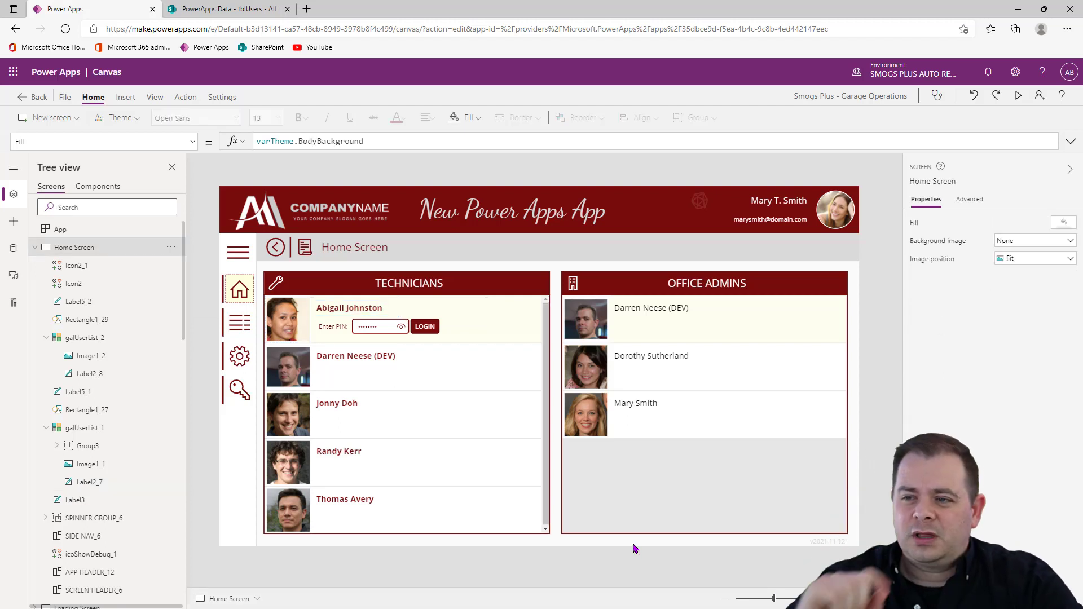
pyautogui.click(818, 224)
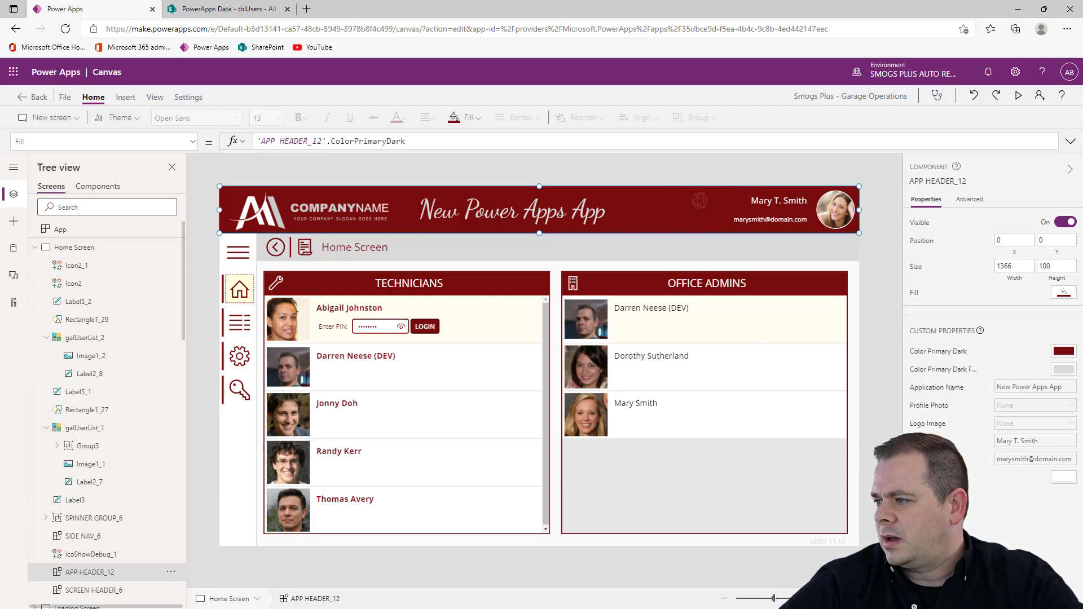
# Step: Inspect the header's profile name formula that uses varCurrentUser
pyautogui.click(932, 441)
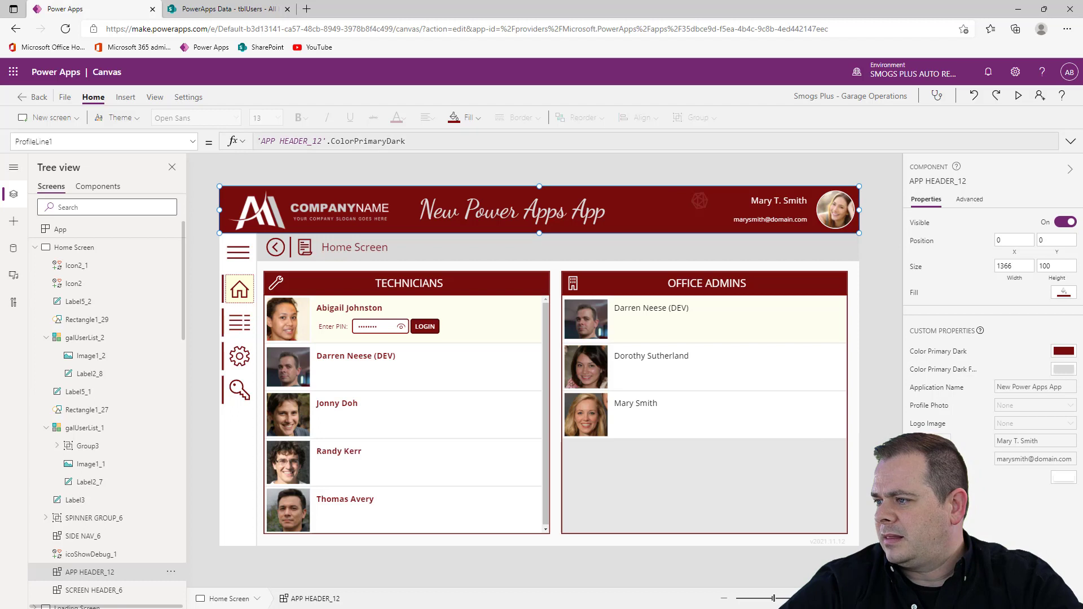
pyautogui.doubleClick(266, 141)
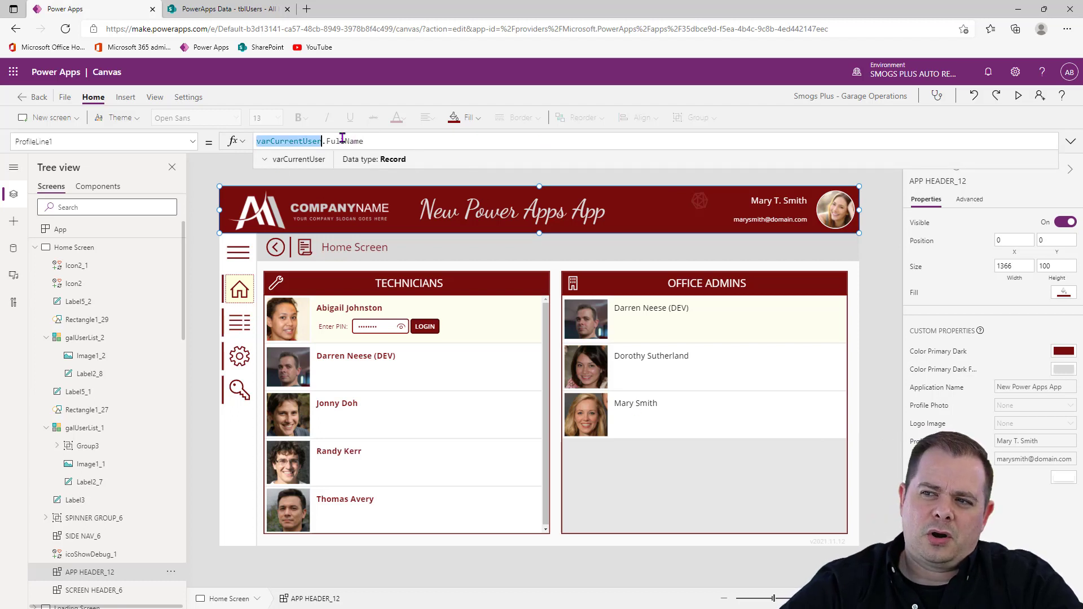
pyautogui.click(404, 142)
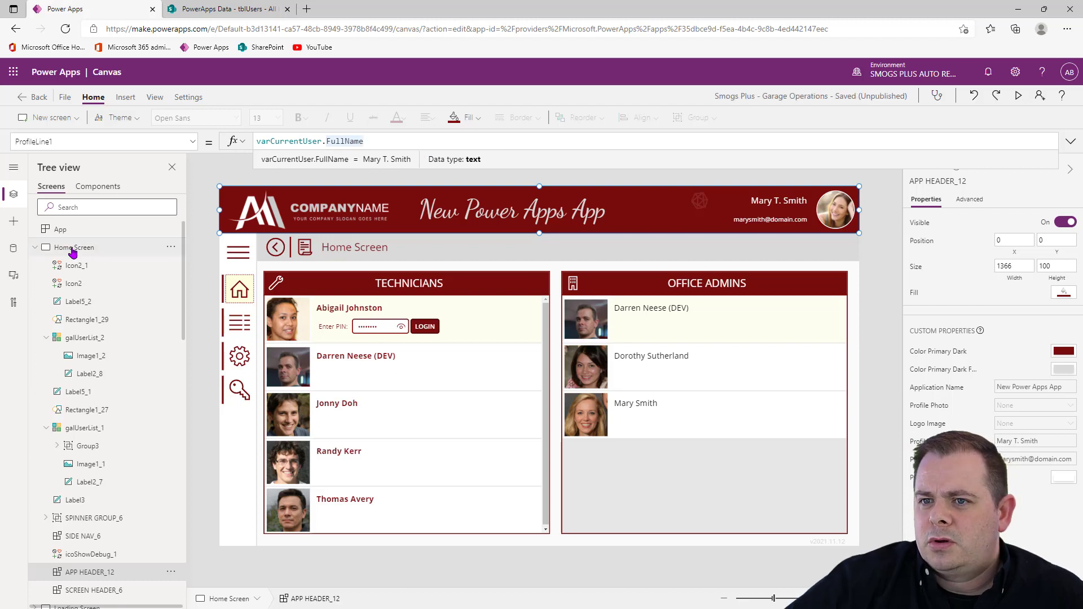
# Step: Review the varCurrentUser block, with FullName and Email, in the App's OnStart code
pyautogui.click(80, 230)
pyautogui.click(1071, 142)
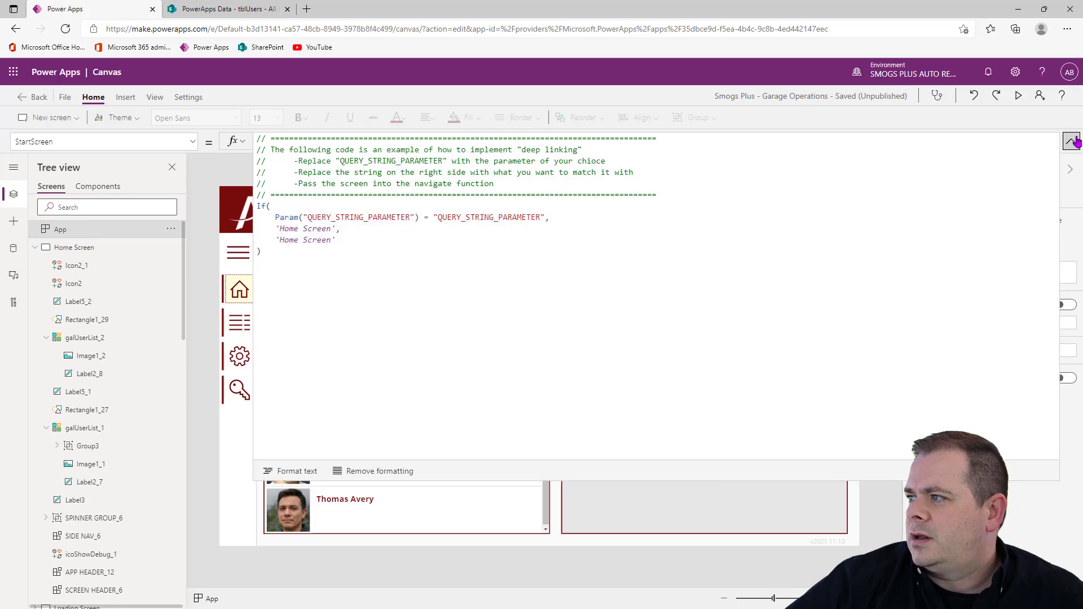
pyautogui.click(168, 139)
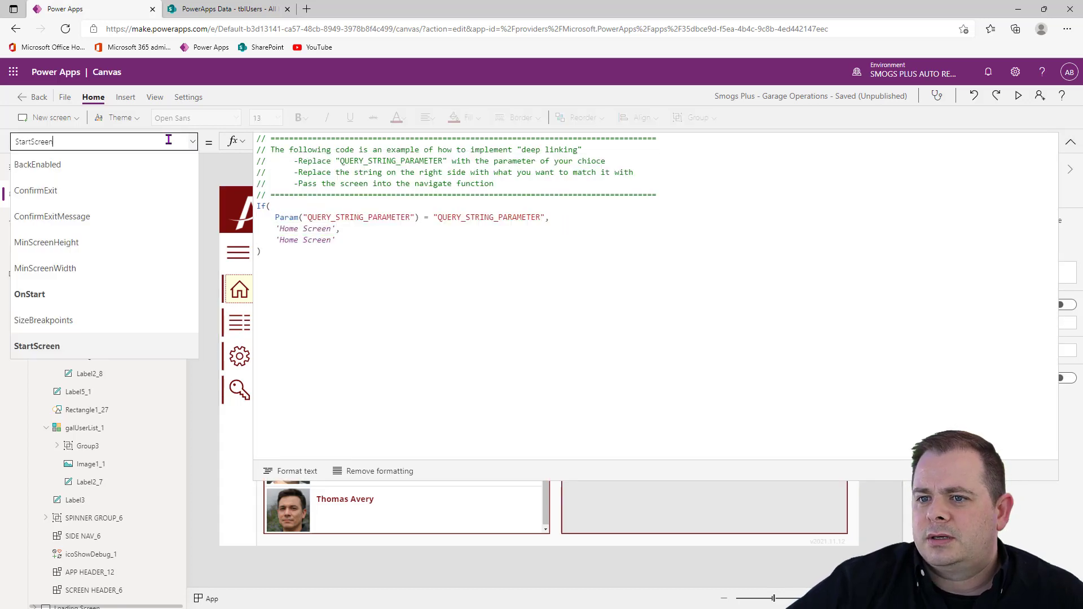
pyautogui.click(103, 293)
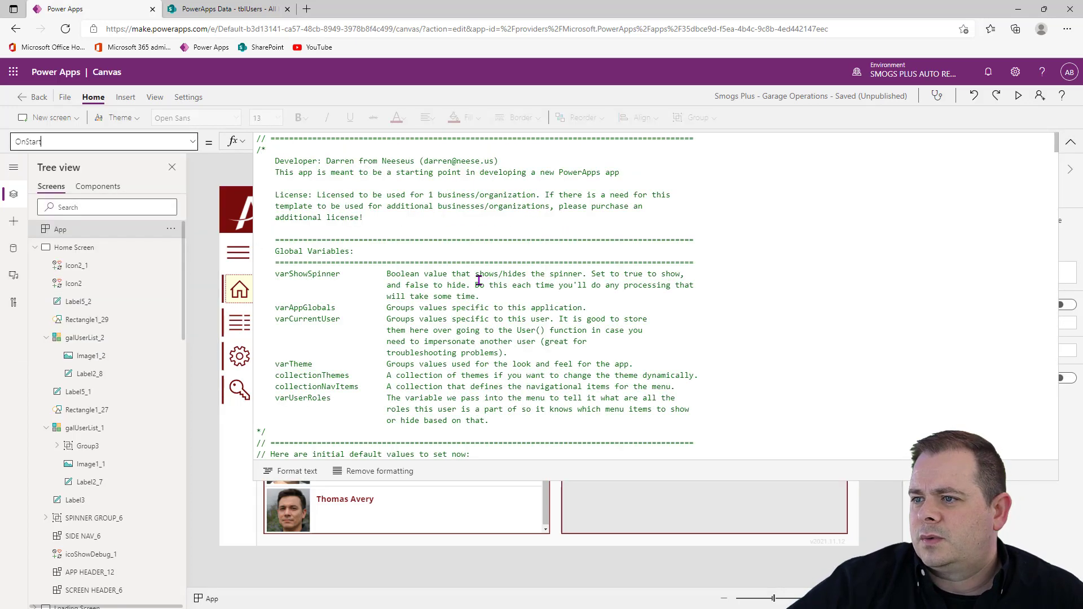
pyautogui.doubleClick(307, 319)
pyautogui.moveTo(410, 319); pyautogui.dragTo(657, 341)
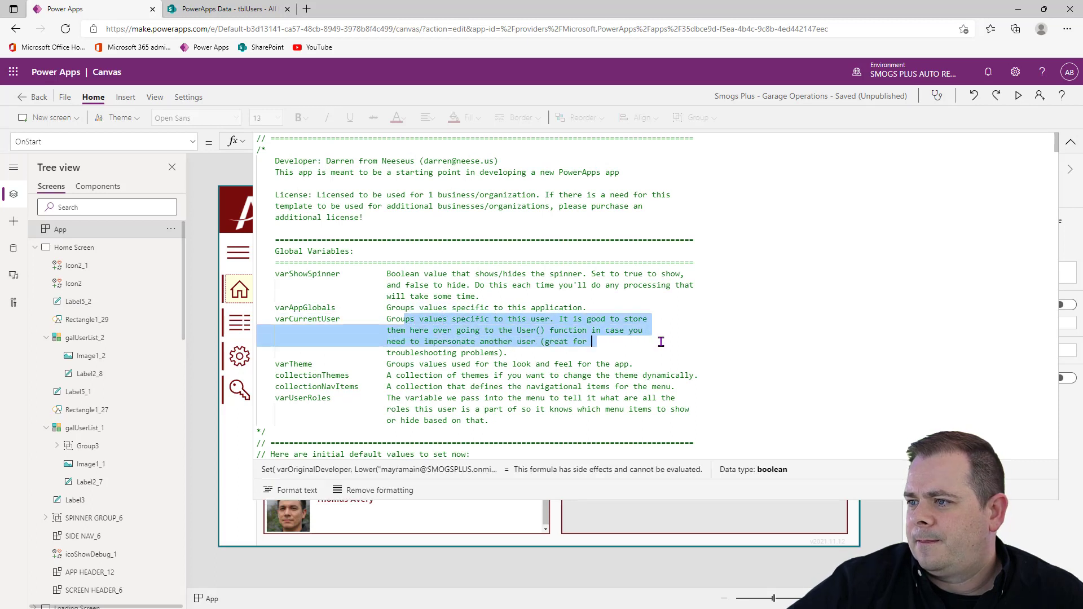
pyautogui.scroll(-10, 316, 275)
pyautogui.doubleClick(325, 280)
pyautogui.doubleClick(324, 290)
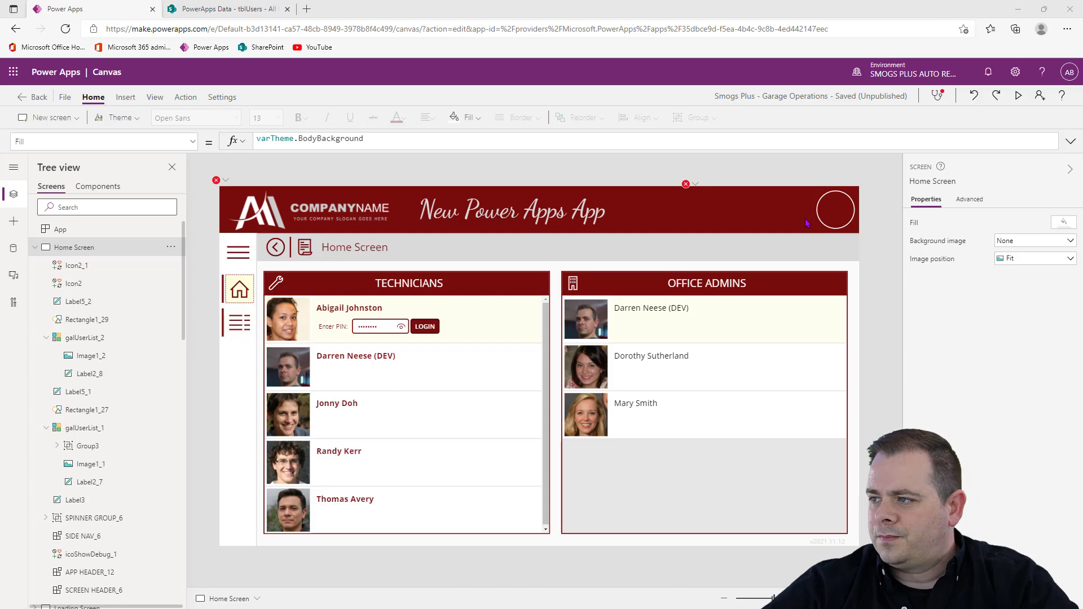
# Step: Set compAppHeader's ProfilePhoto default to SampleImage in Components
pyautogui.click(99, 187)
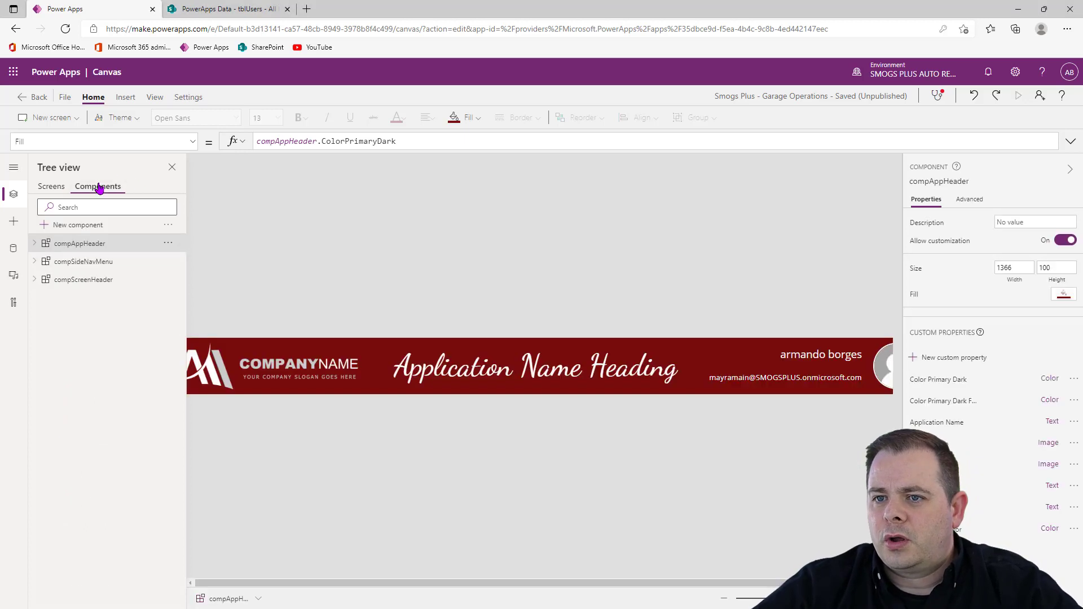
pyautogui.click(886, 599)
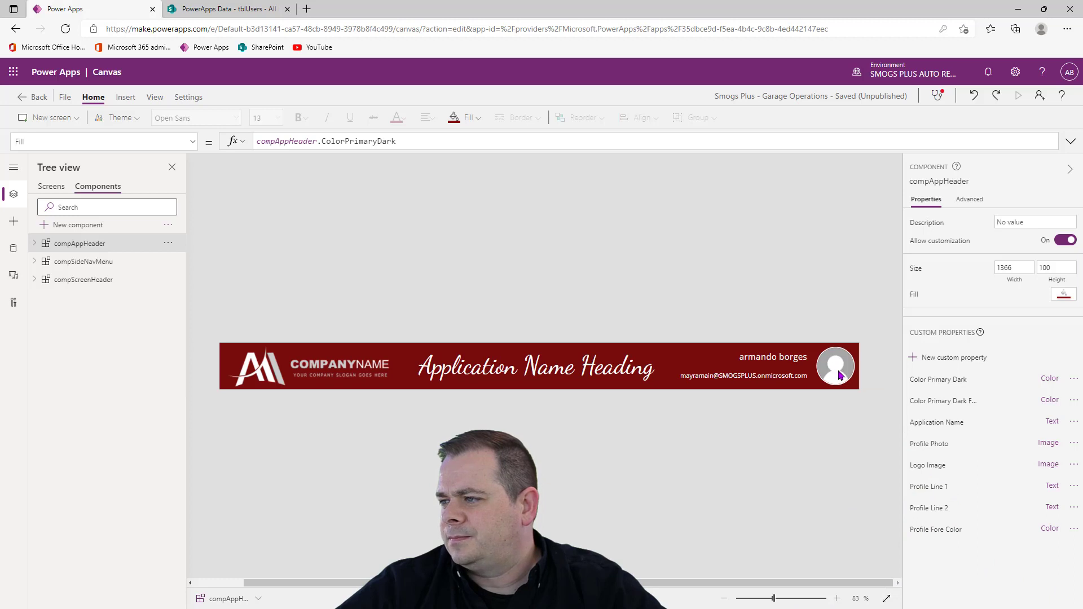
pyautogui.click(838, 375)
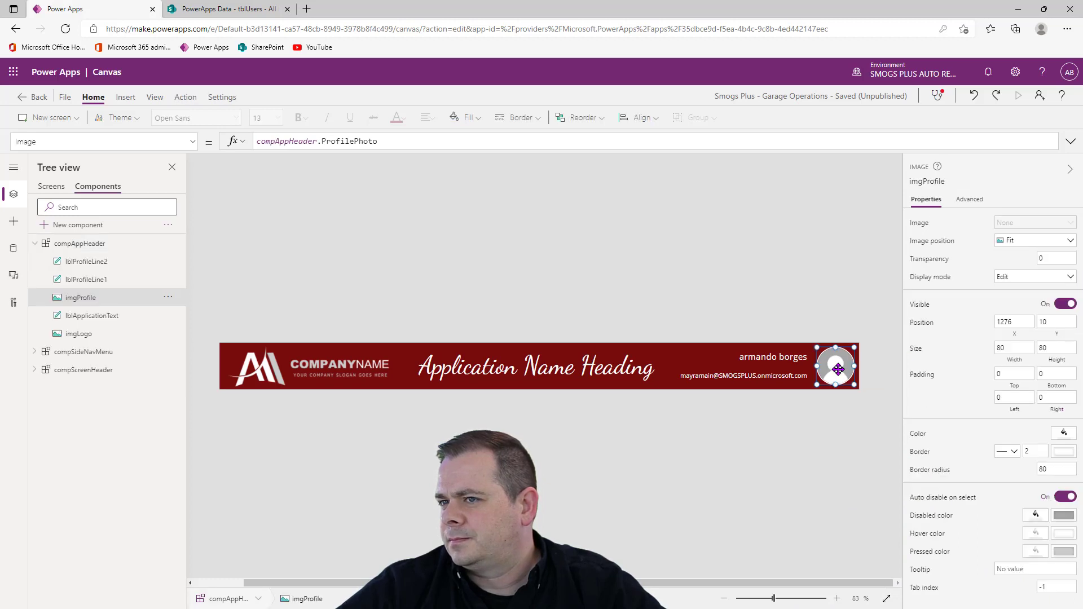
pyautogui.click(780, 357)
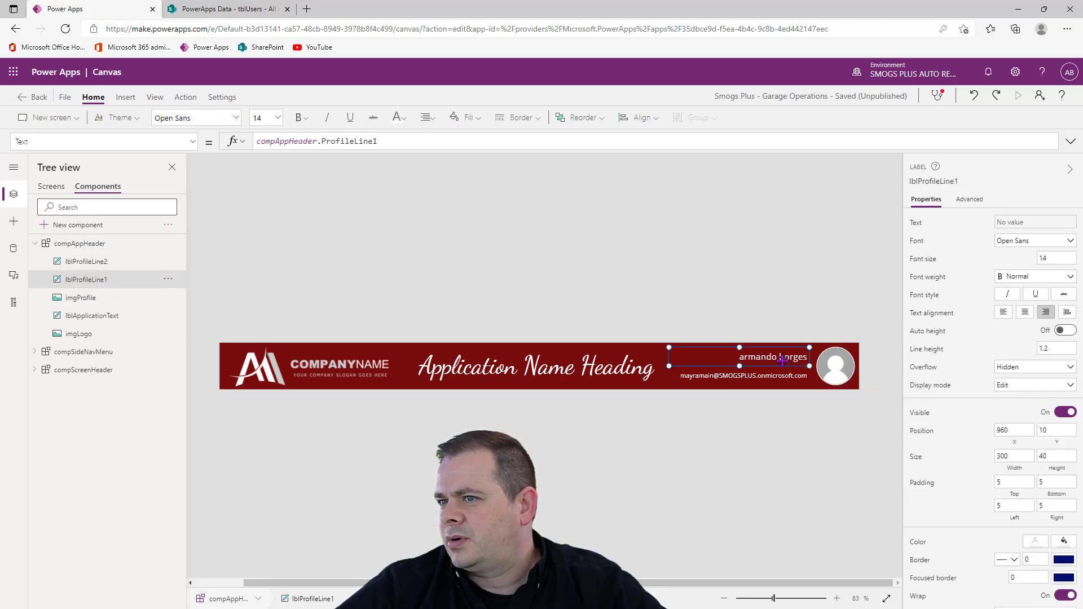
pyautogui.click(780, 382)
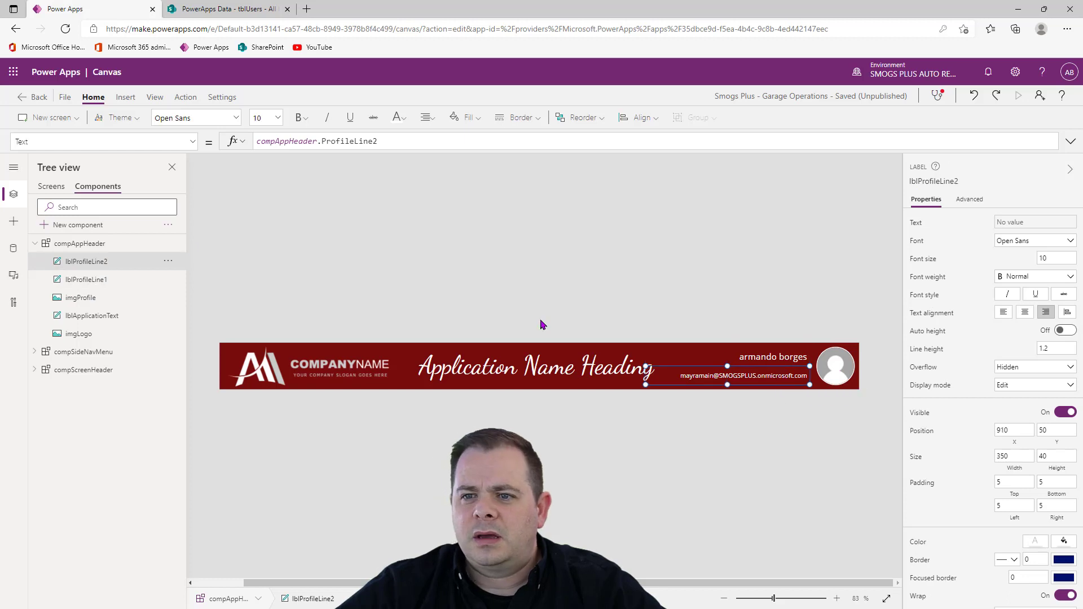
pyautogui.click(107, 243)
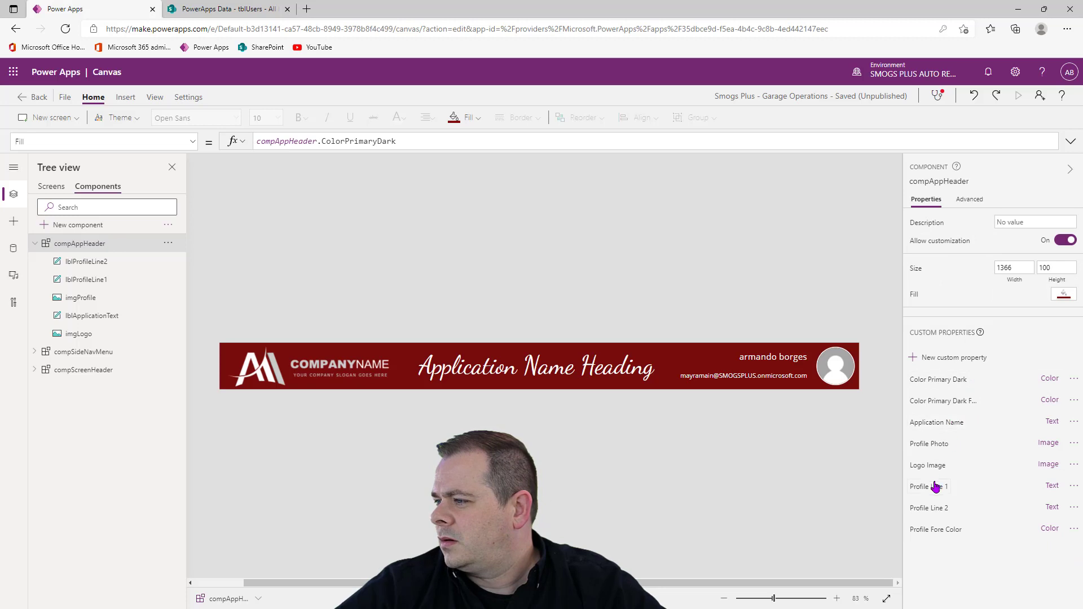
pyautogui.click(939, 447)
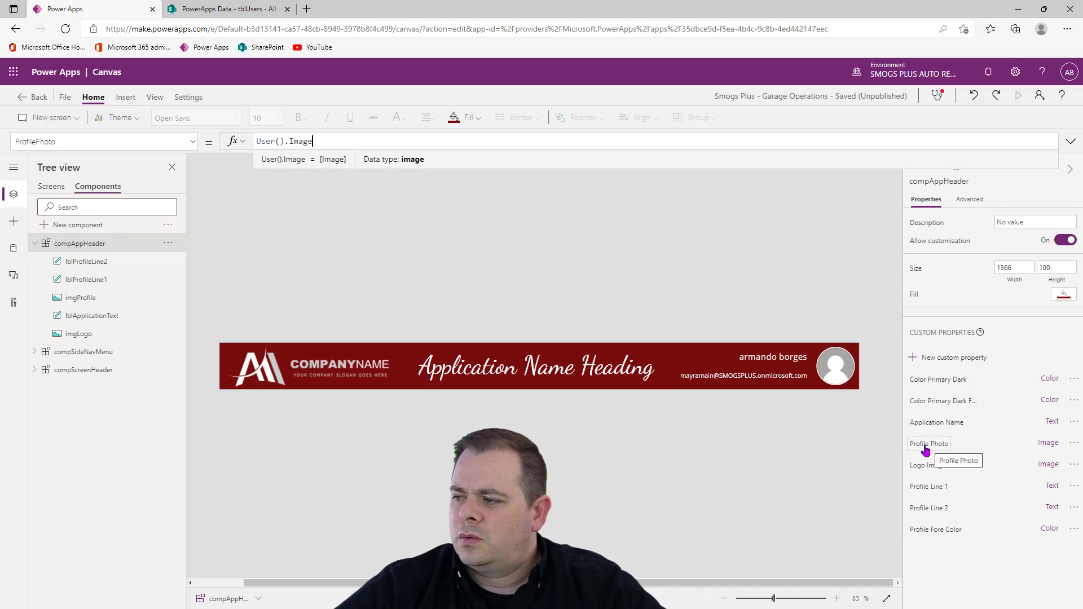
pyautogui.hotkey('ctrl', 'a')
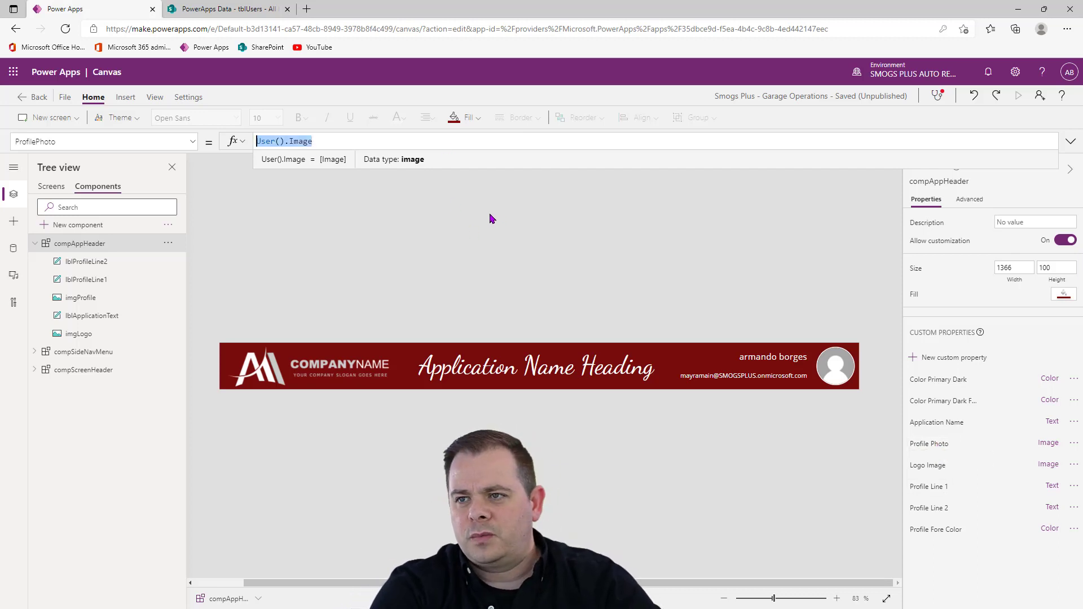
pyautogui.write('SampleImage')
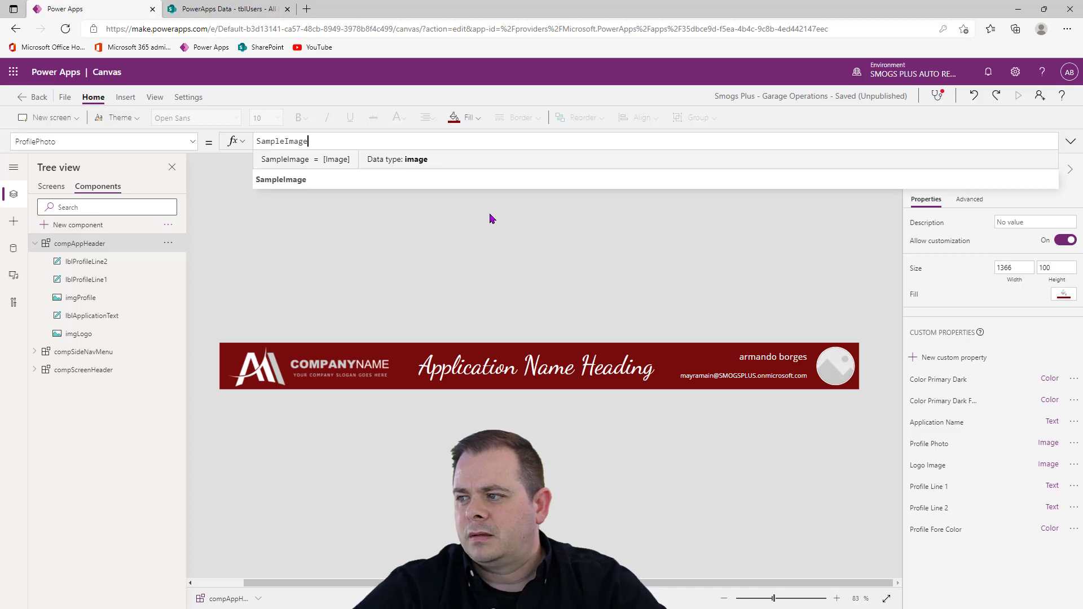
pyautogui.click(919, 496)
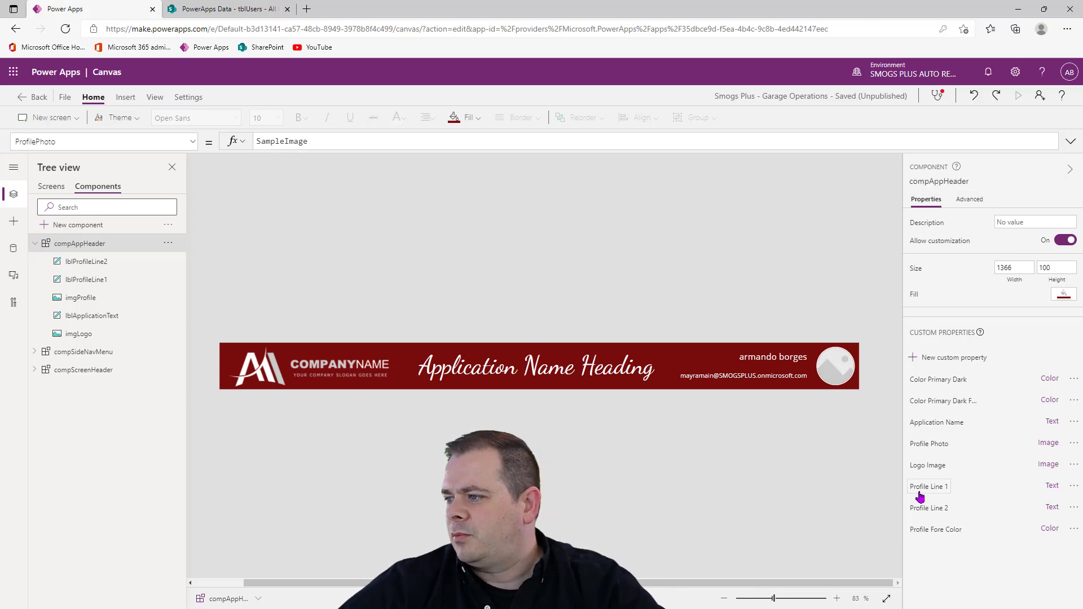
# Step: Set ProfileLine1 and ProfileLine2 defaults to "" and return to the Home Screen
pyautogui.tripleClick(346, 141)
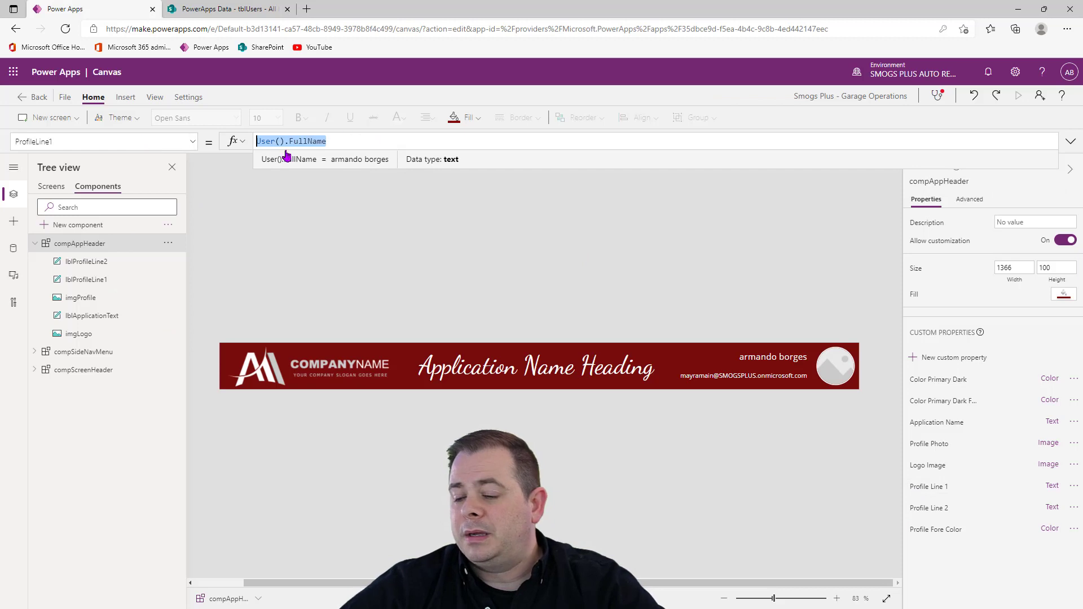
pyautogui.write('"User\'s Name"')
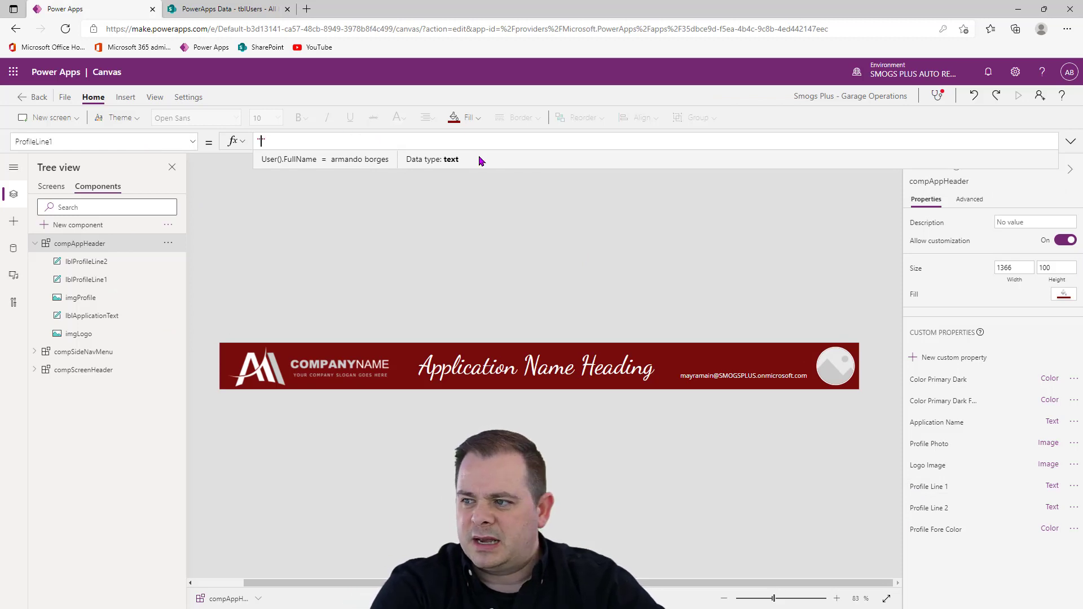
pyautogui.hotkey('ctrl', 'shift', 'Left')
pyautogui.hotkey('ctrl', 'shift', 'Left')
pyautogui.hotkey('ctrl', 'shift', 'Left')
pyautogui.hotkey('ctrl', 'shift', 'Left')
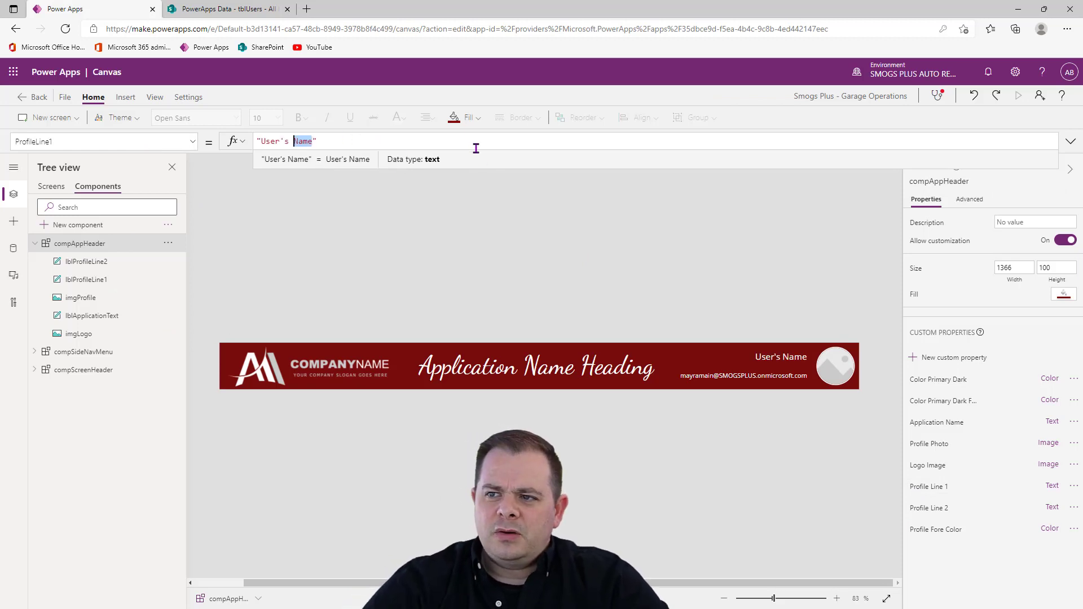
pyautogui.press('BackSpace')
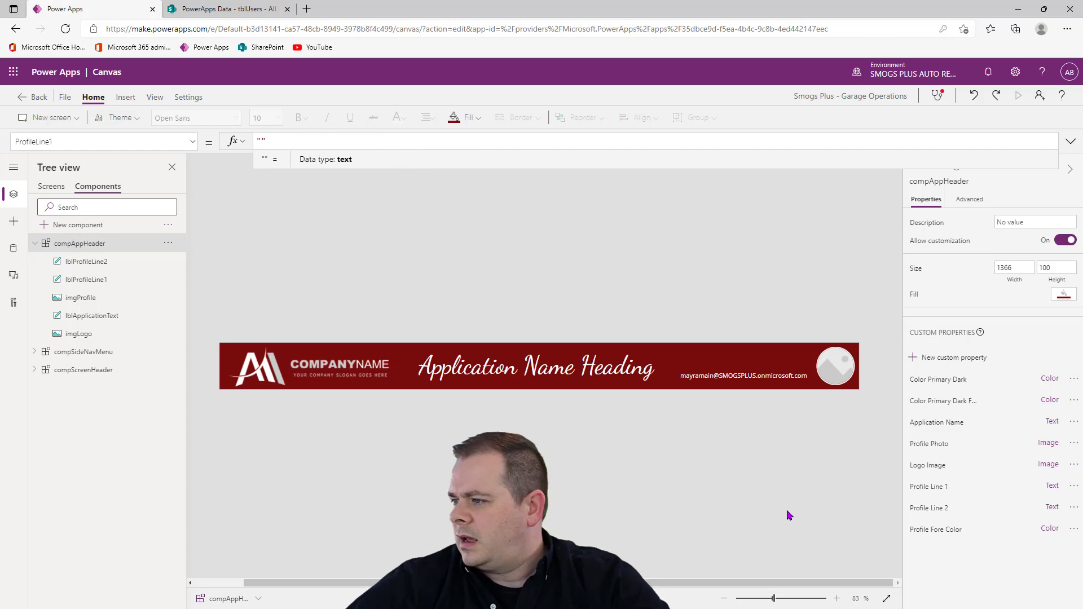
pyautogui.click(919, 509)
pyautogui.moveTo(345, 142); pyautogui.dragTo(225, 145)
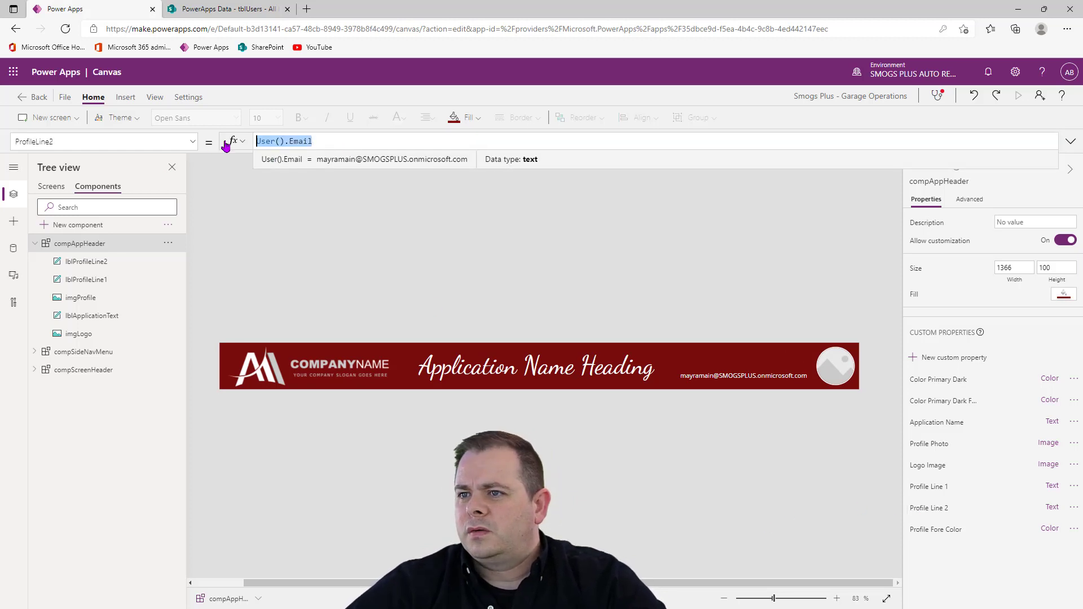
pyautogui.press('BackSpace')
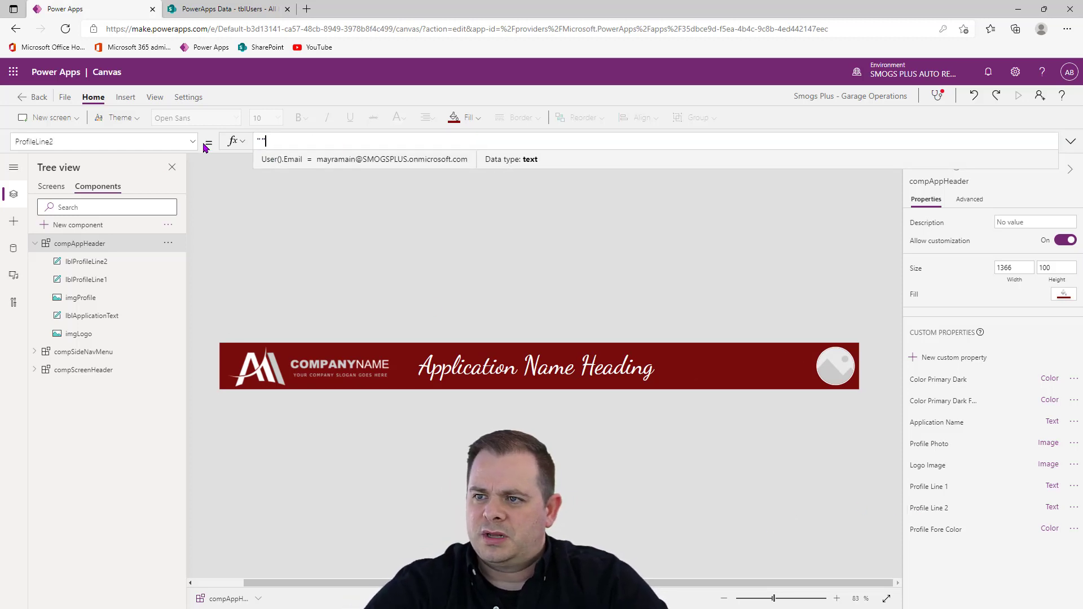
pyautogui.write('""')
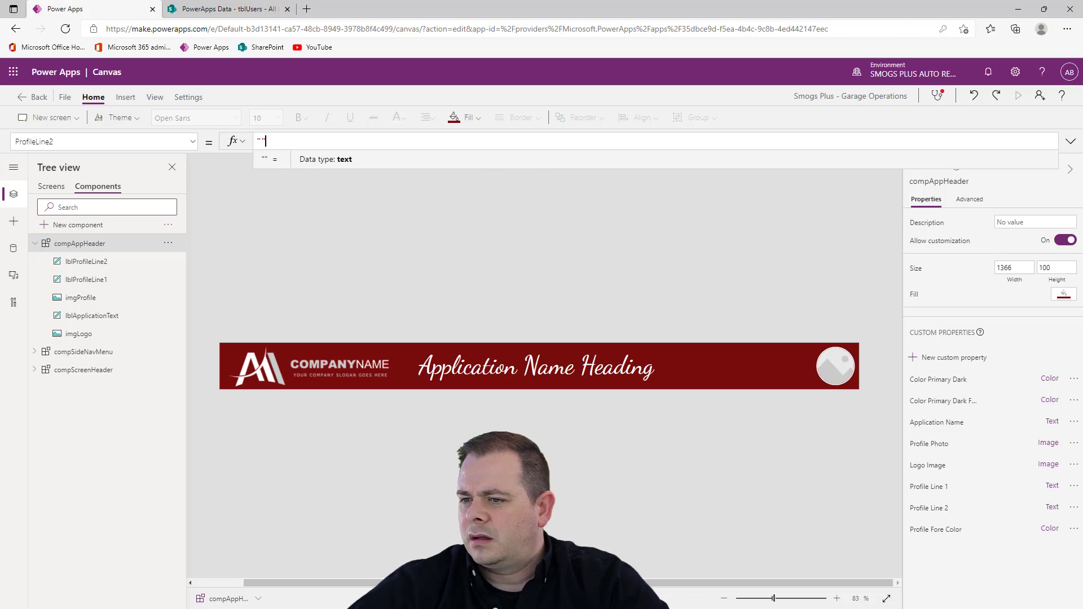
pyautogui.click(58, 192)
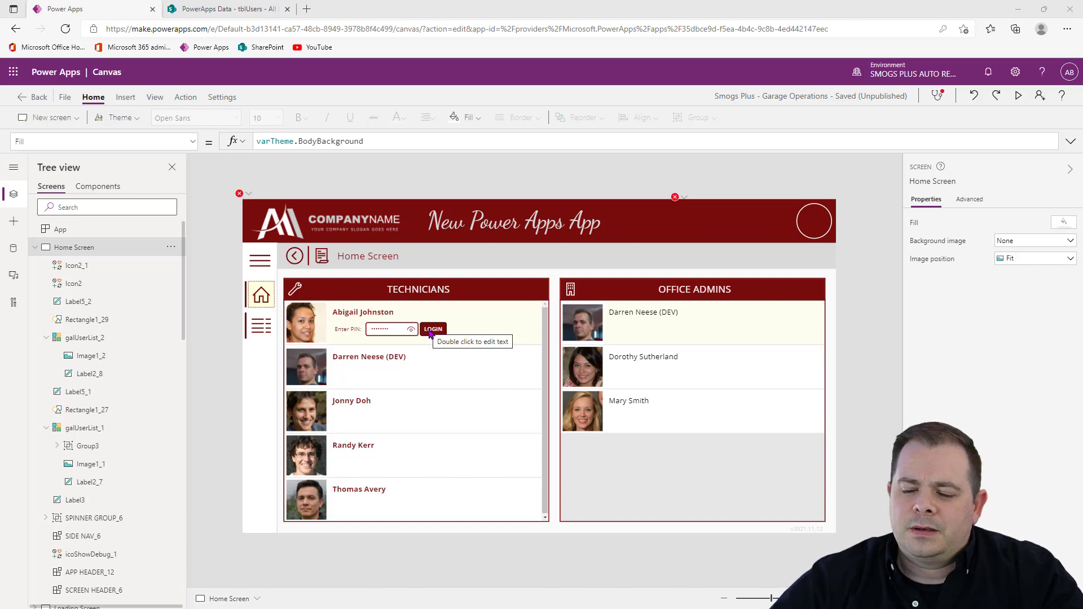
# Step: Paste the varCurrentUser Set block back into App.OnStart above the varUserRoles setup
pyautogui.click(115, 233)
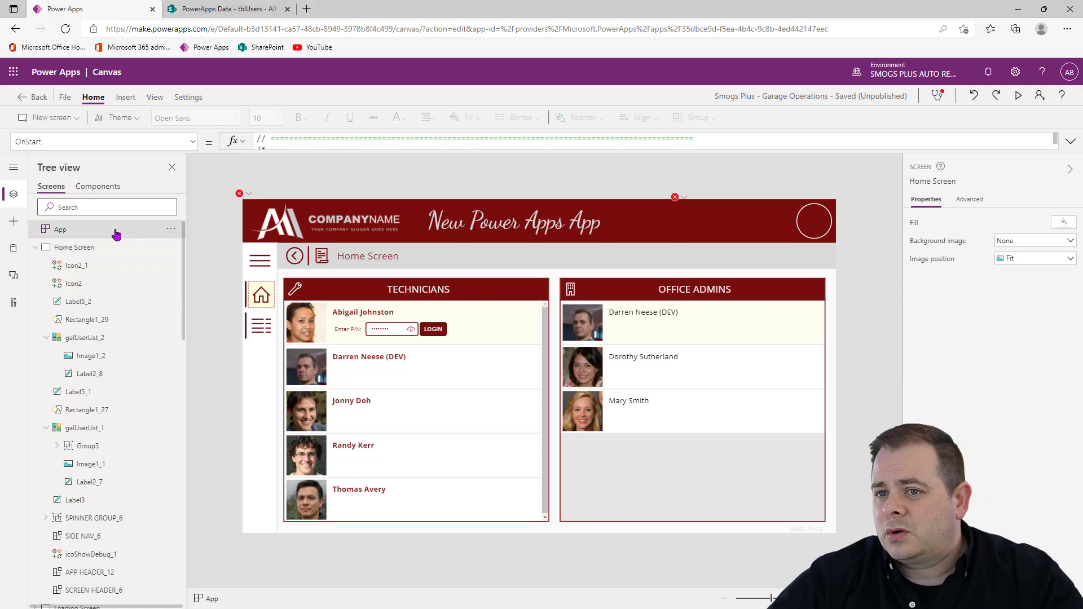
pyautogui.click(1071, 141)
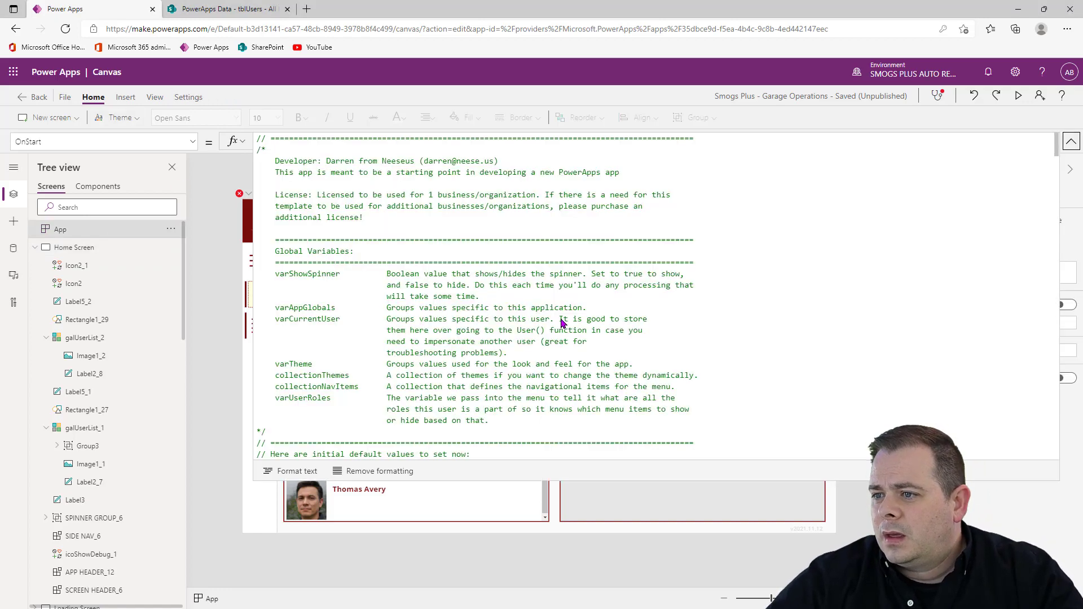
pyautogui.scroll(-10, 564, 317)
pyautogui.scroll(-3, 572, 319)
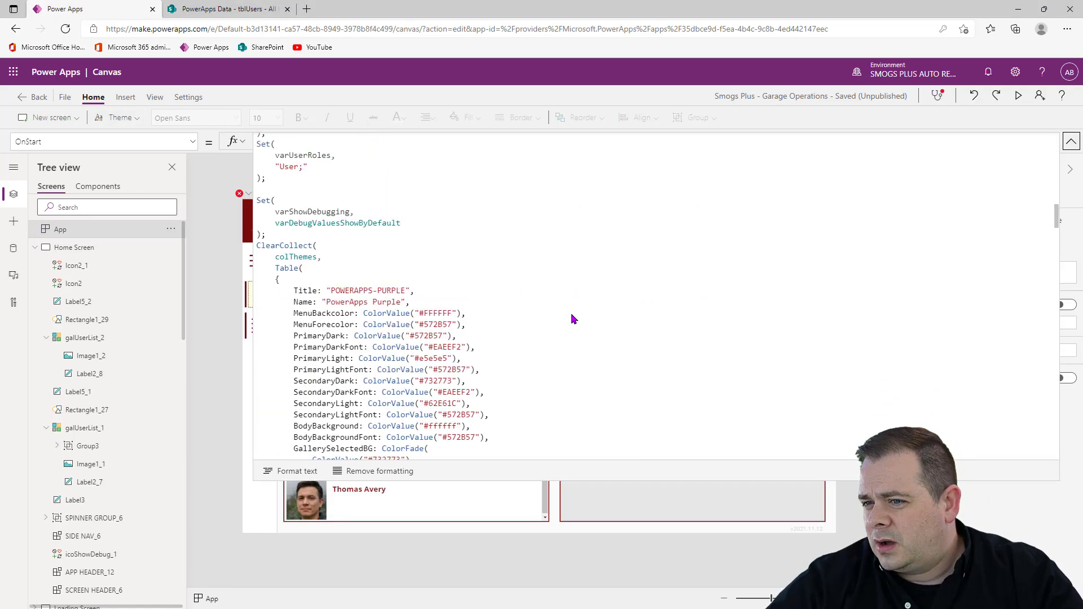
pyautogui.scroll(3, 558, 317)
pyautogui.click(353, 253)
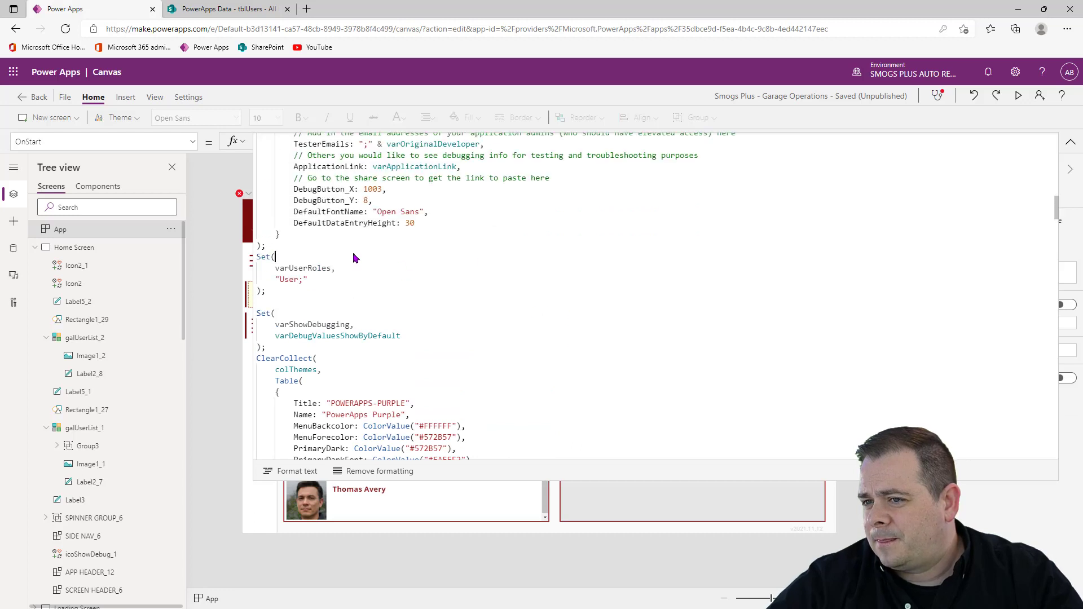
pyautogui.press('Return')
pyautogui.press('Return')
pyautogui.press('Return')
pyautogui.press('Return')
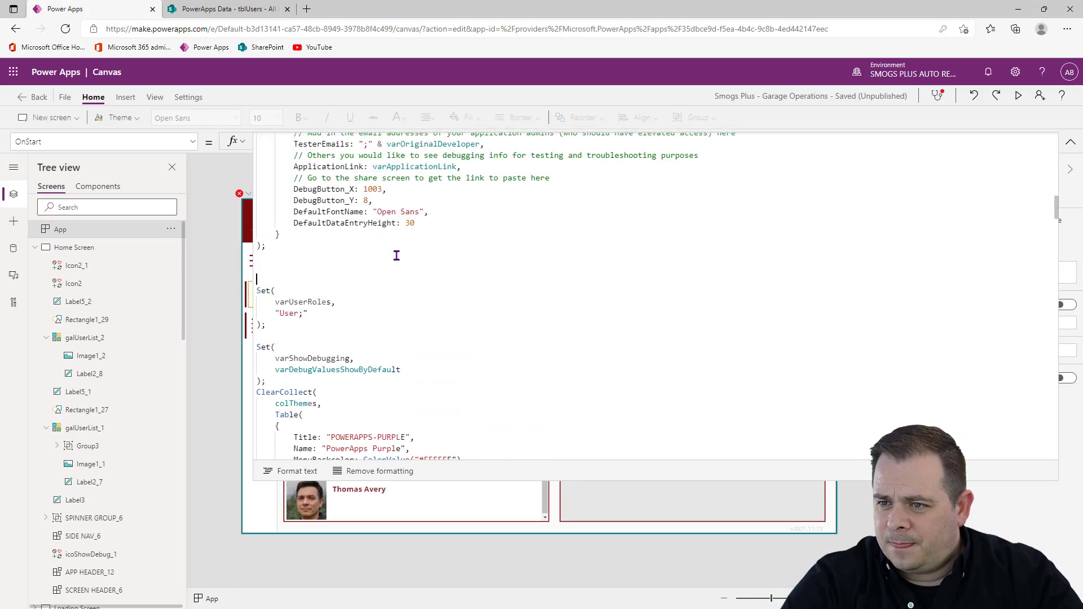
pyautogui.write('Set(     varCurrentUser,     {         FullName: Proper(User().FullName),         Email: Lower(User().Email),         Photo: User().Image     } );')
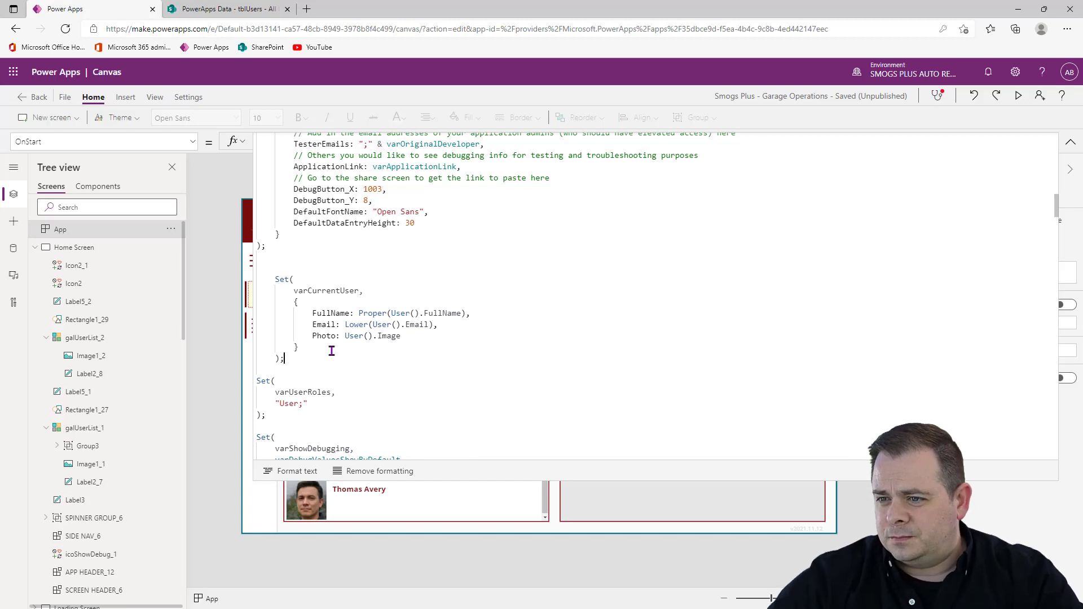
# Step: Replace the current-user record with Defaults(tblUsers)
pyautogui.scroll(-1, 332, 350)
pyautogui.moveTo(355, 307); pyautogui.dragTo(500, 307)
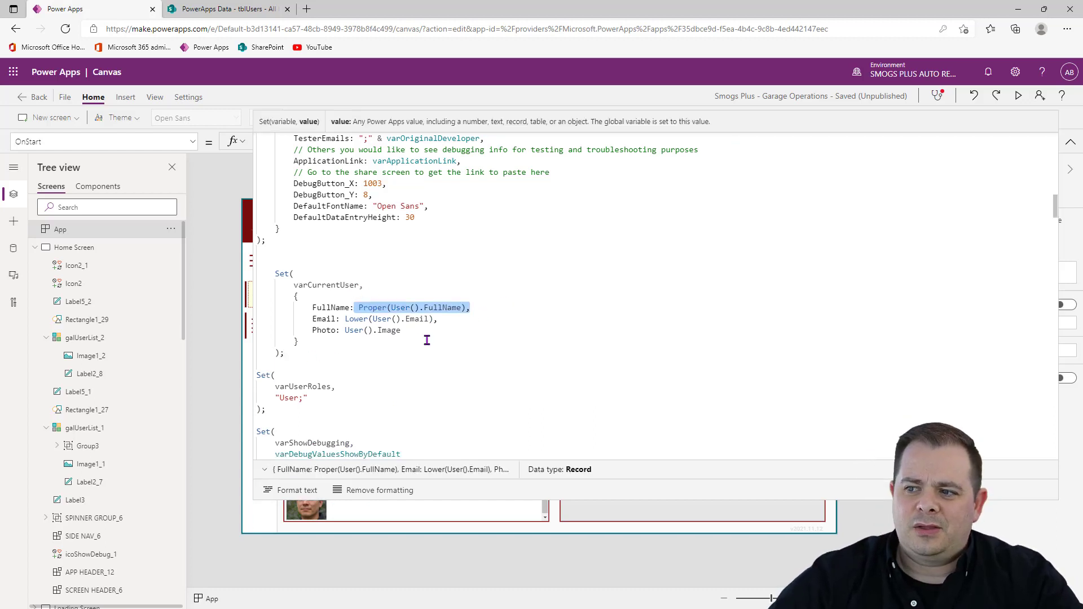
pyautogui.click(403, 307)
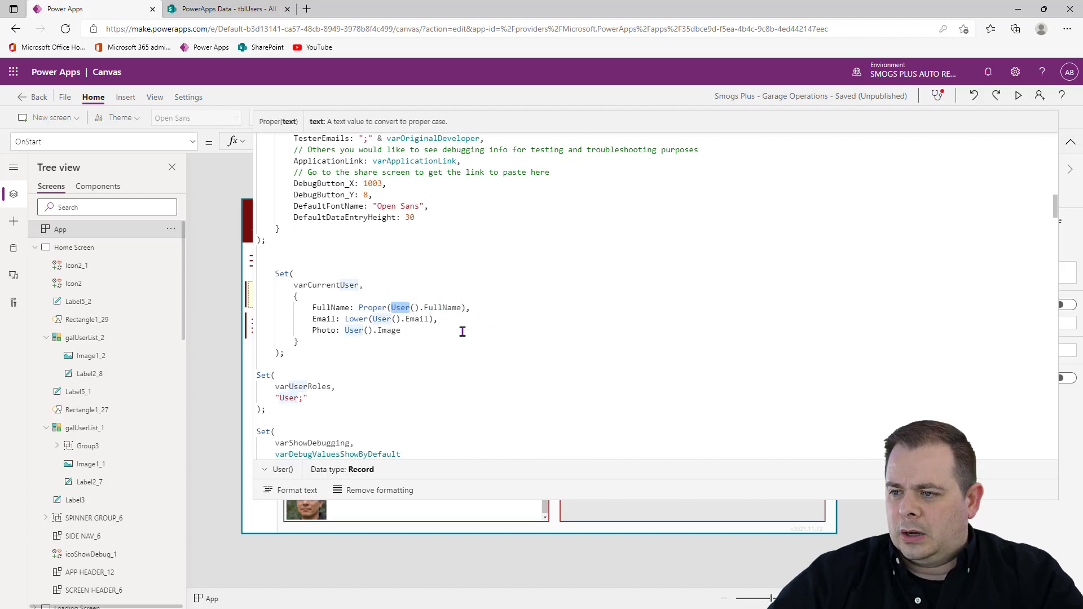
pyautogui.moveTo(330, 342); pyautogui.dragTo(251, 303)
pyautogui.write('Defaults(')
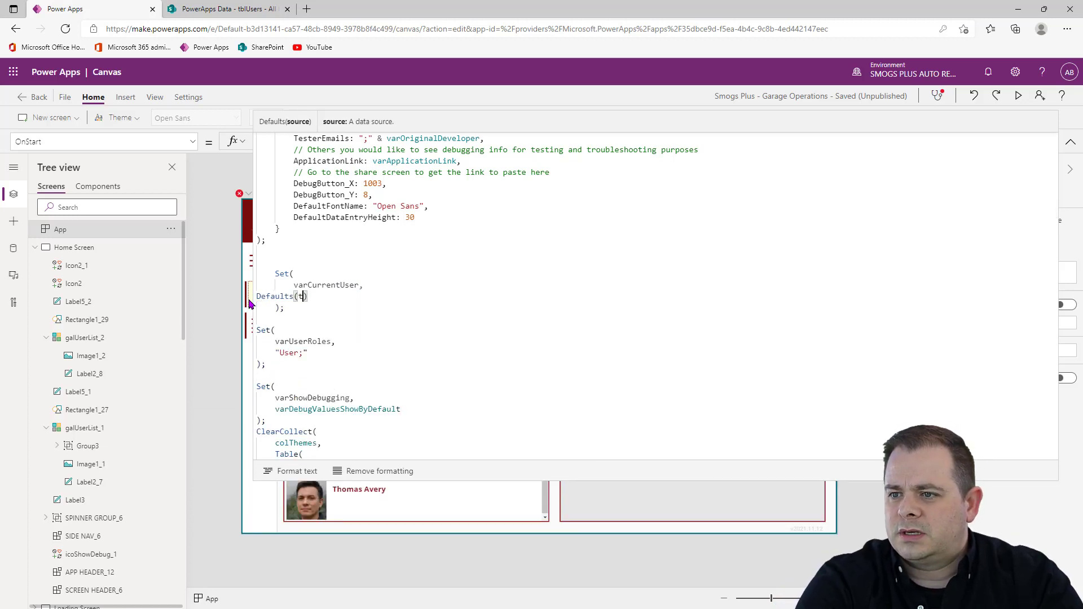
pyautogui.write('tblUsers')
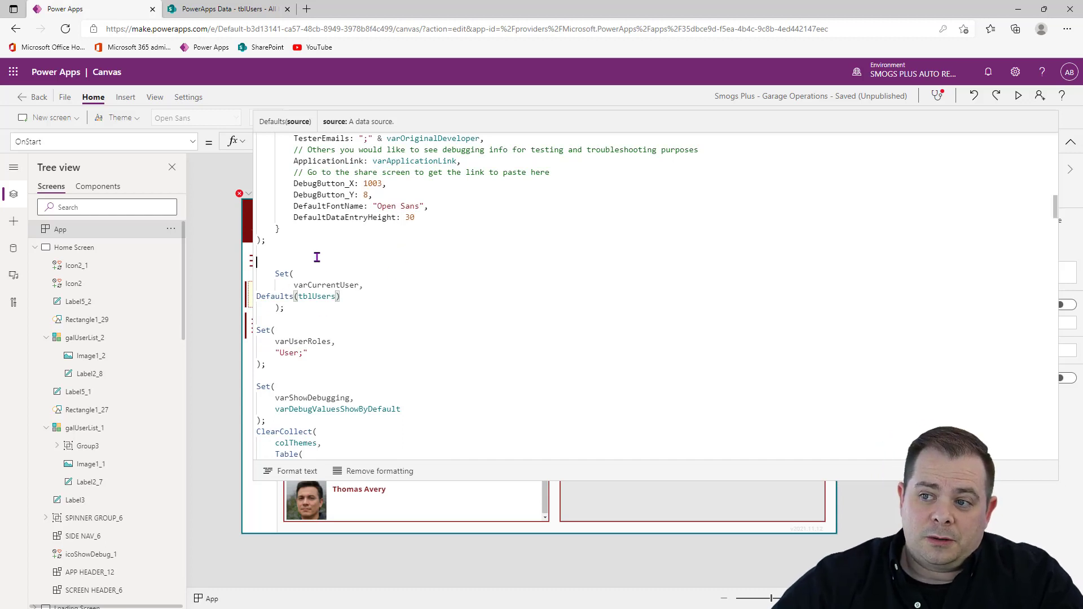
# Step: Fix the varCurrentUser block's indentation and remove the surrounding blank lines
pyautogui.hotkey('ctrl', 'shift', 'Right')
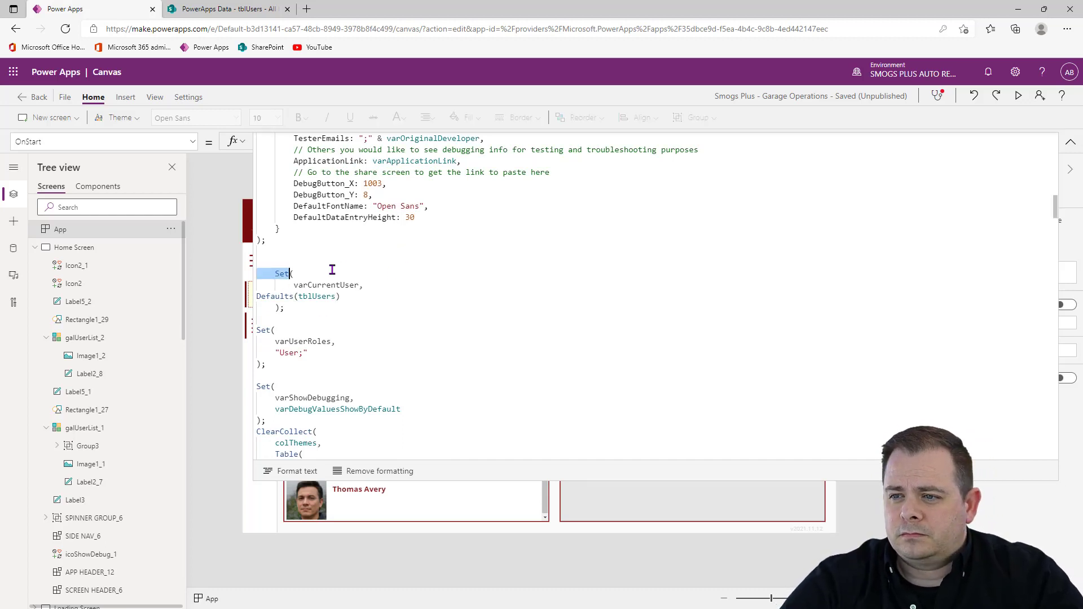
pyautogui.hotkey('ctrl', 'shift', 'Left')
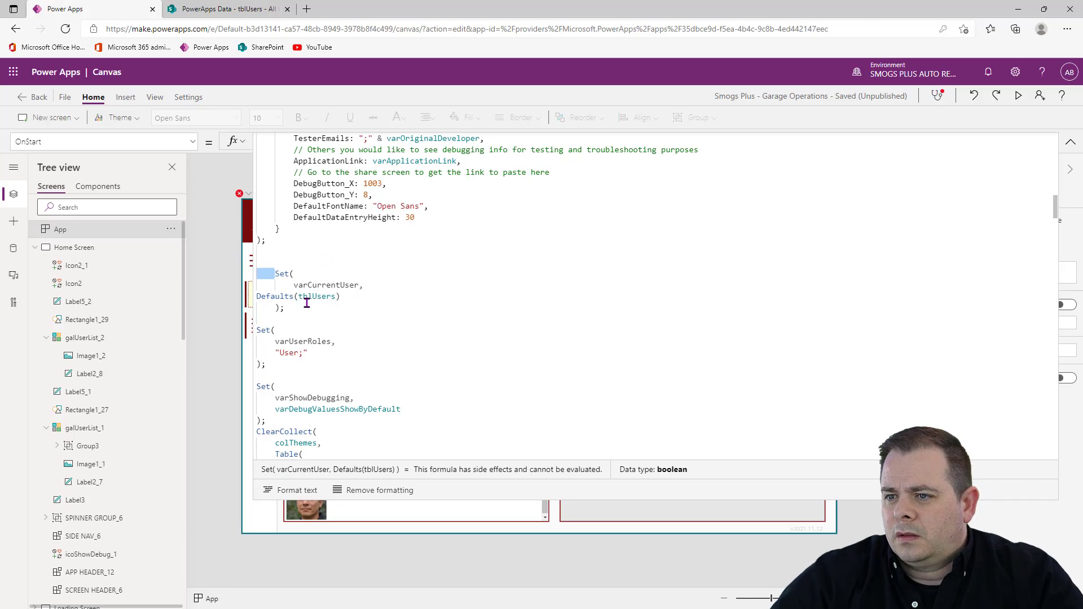
pyautogui.hotkey('shift', 'Down')
pyautogui.hotkey('shift', 'Down')
pyautogui.hotkey('shift', 'Down')
pyautogui.hotkey('shift', 'Down')
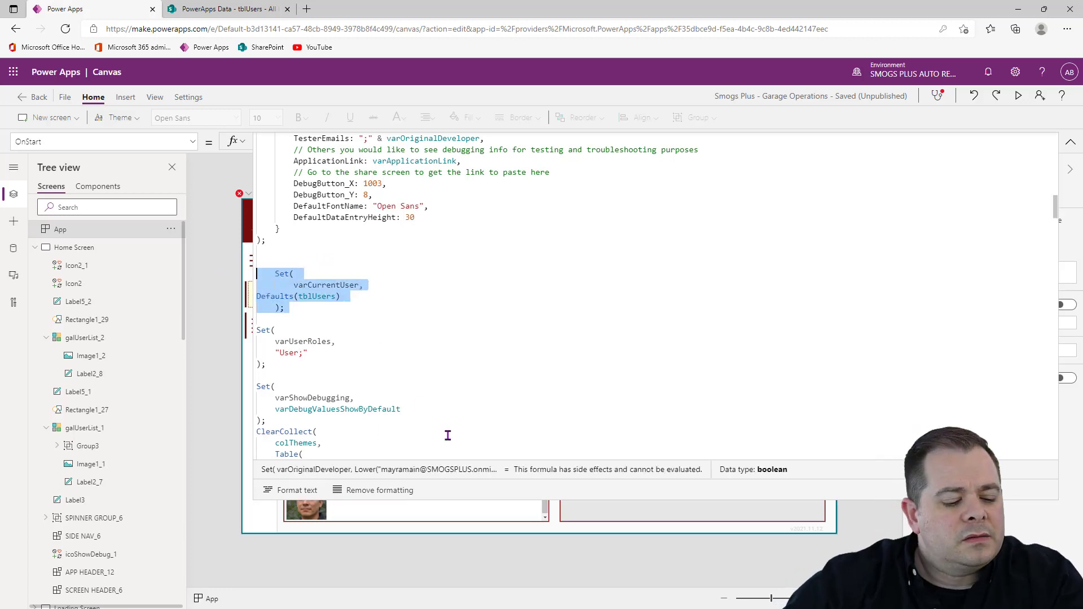
pyautogui.hotkey('shift', 'Tab')
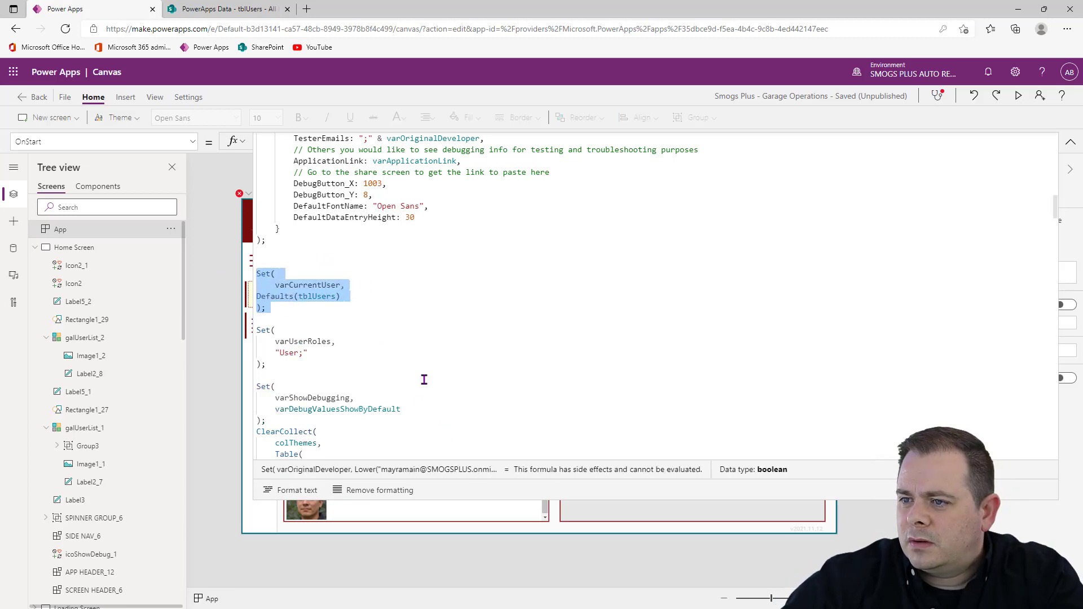
pyautogui.click(372, 297)
pyautogui.press('Home')
pyautogui.press('Tab')
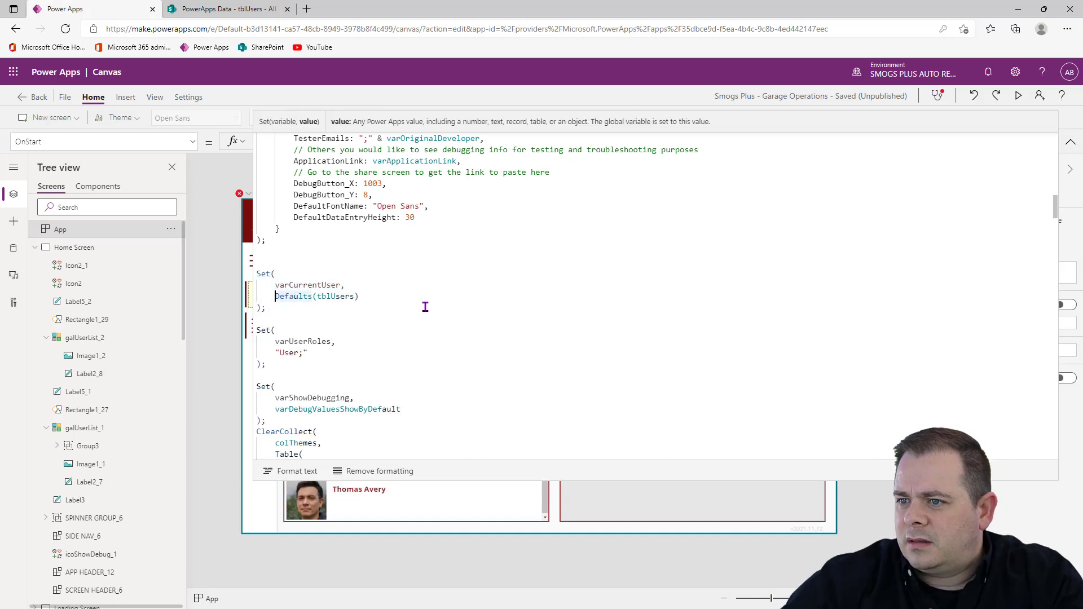
pyautogui.click(318, 252)
pyautogui.press('BackSpace')
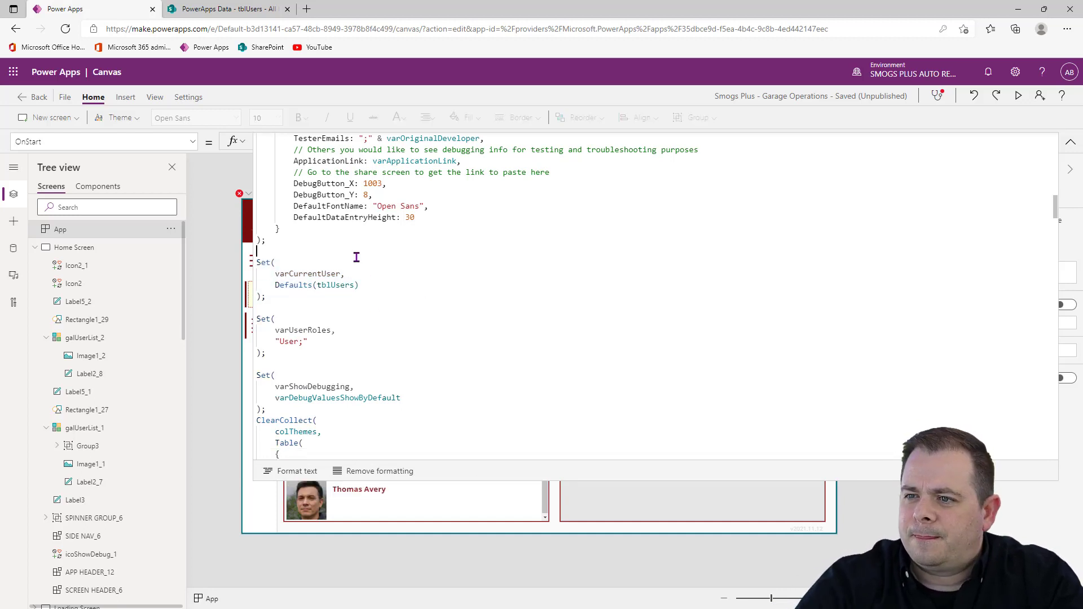
pyautogui.press('Delete')
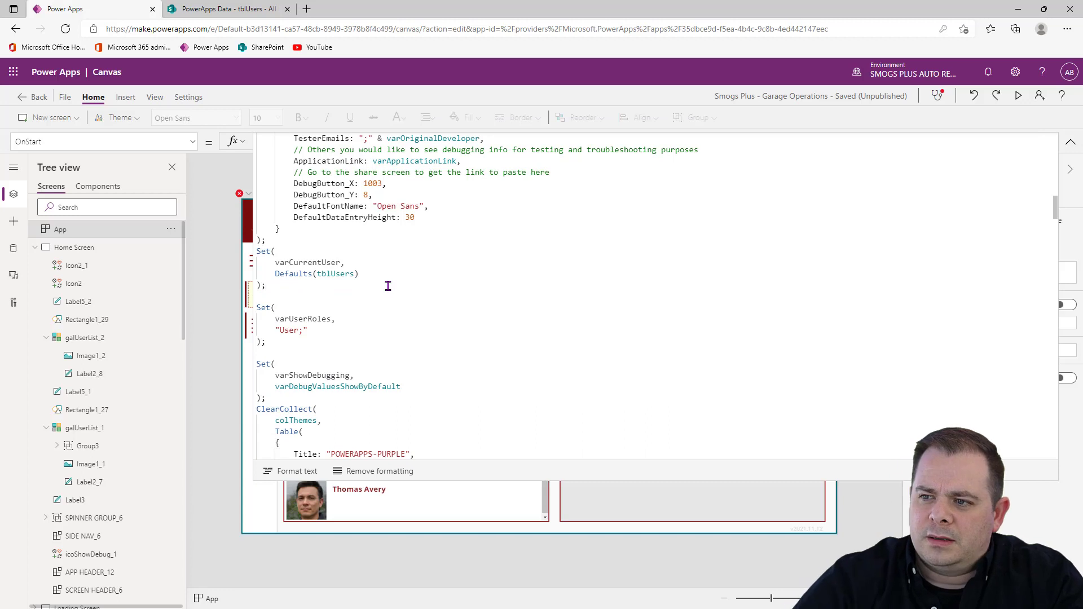
pyautogui.press('Delete')
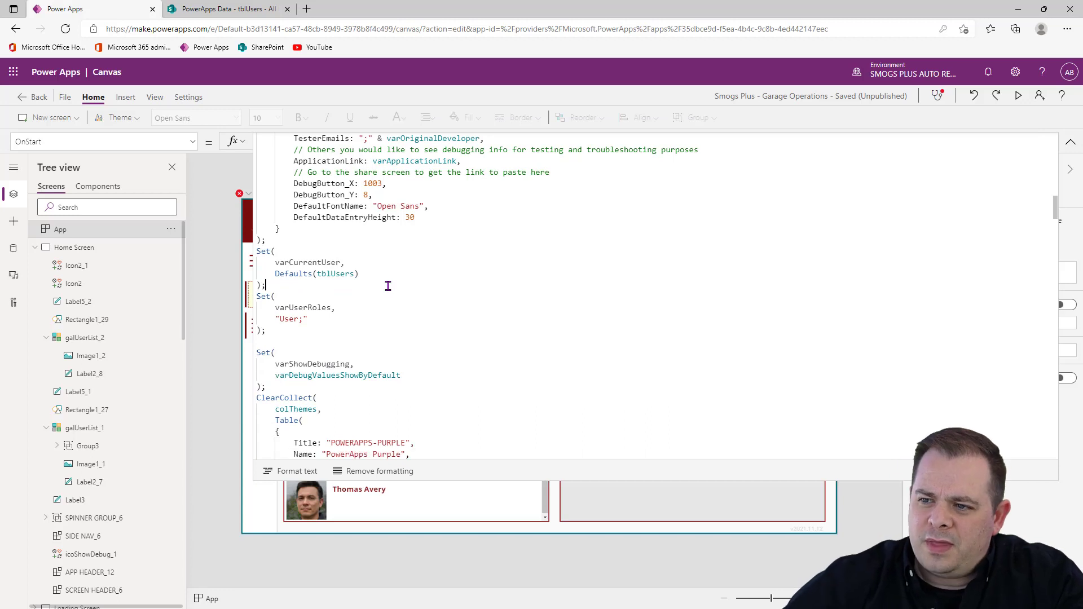
# Step: Run OnStart twice and collapse the formula editor
pyautogui.click(172, 229)
pyautogui.click(236, 273)
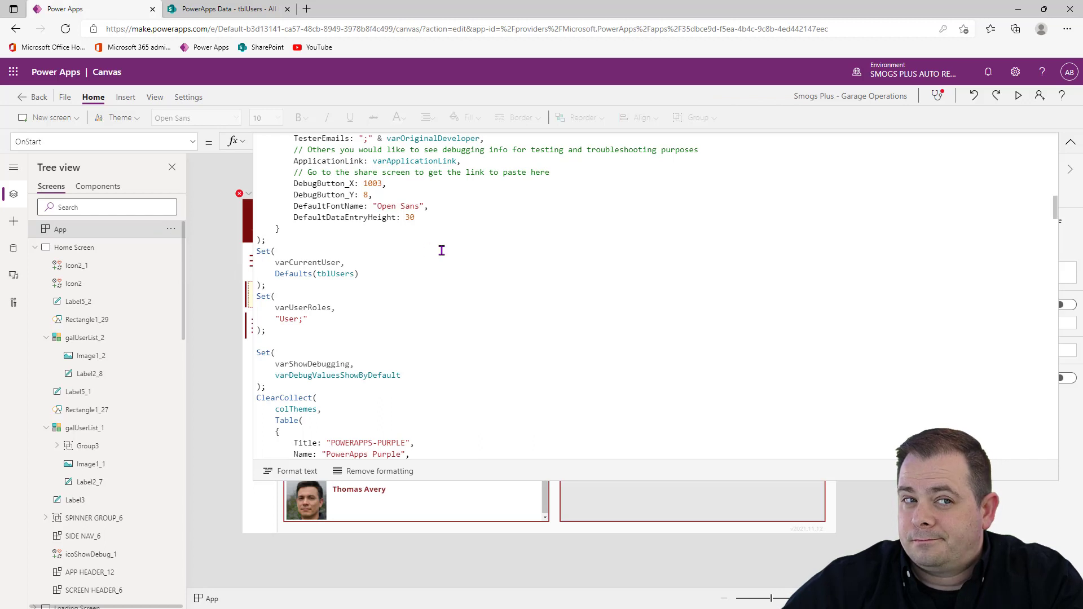
pyautogui.click(468, 251)
pyautogui.click(438, 316)
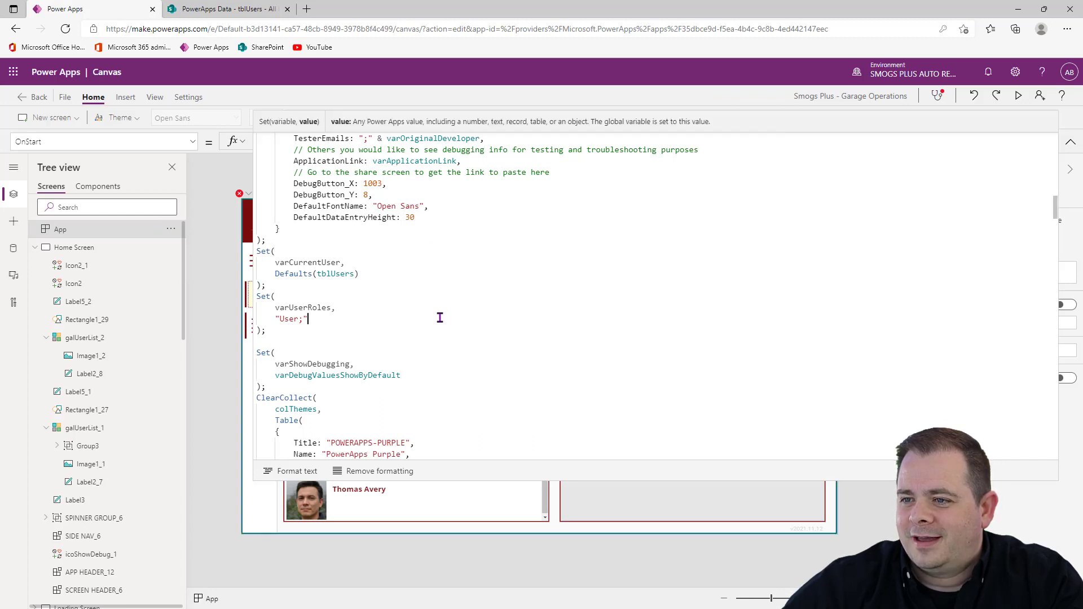
pyautogui.click(171, 229)
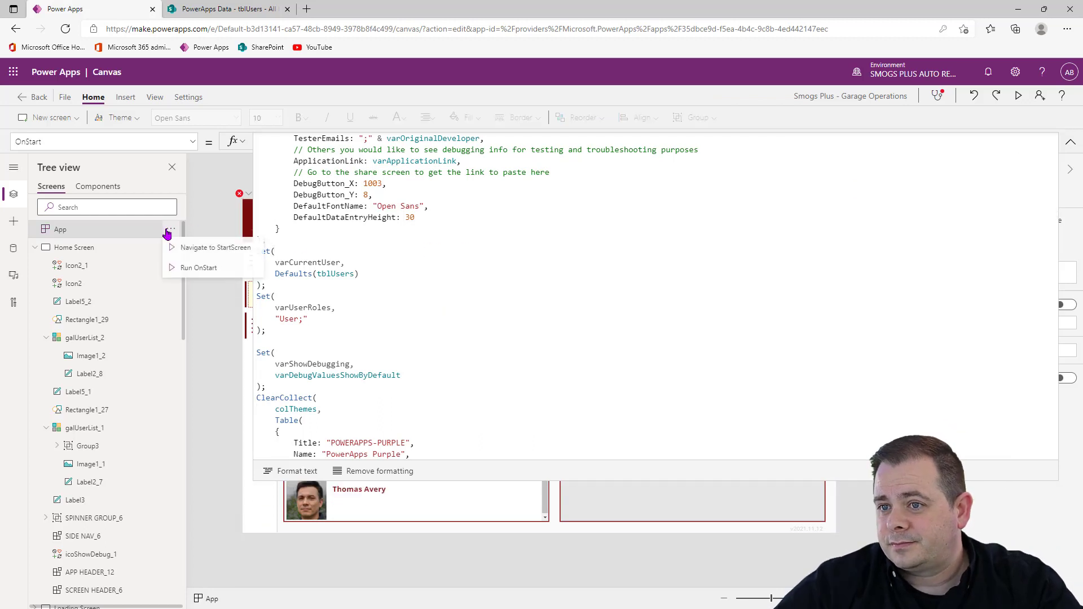
pyautogui.click(186, 267)
pyautogui.click(1071, 141)
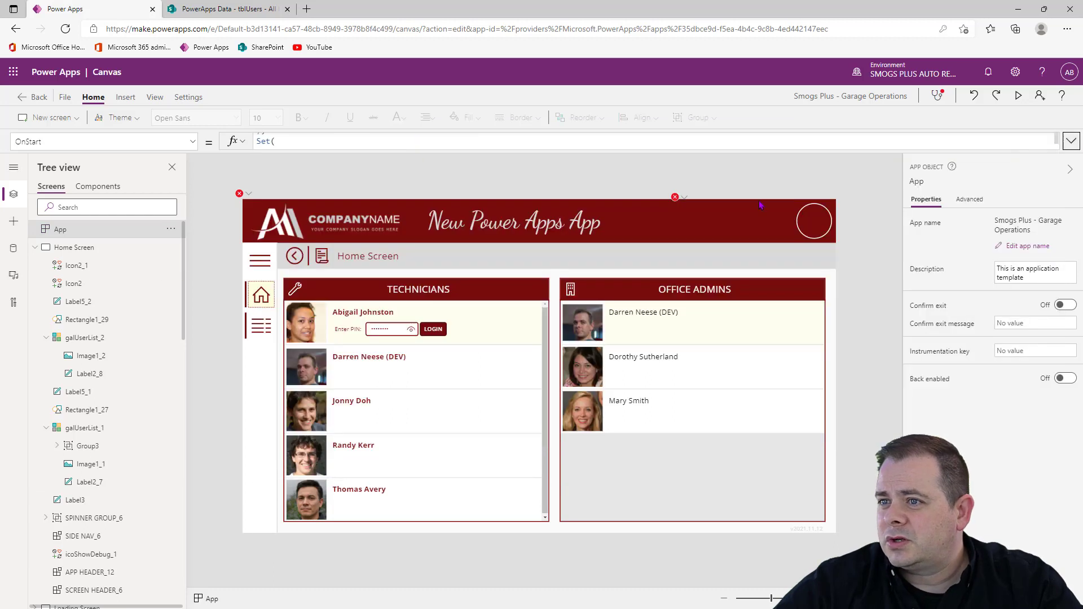
# Step: Change FullName to Title in the header's ProfileLine1 formula from the canvas error
pyautogui.click(249, 193)
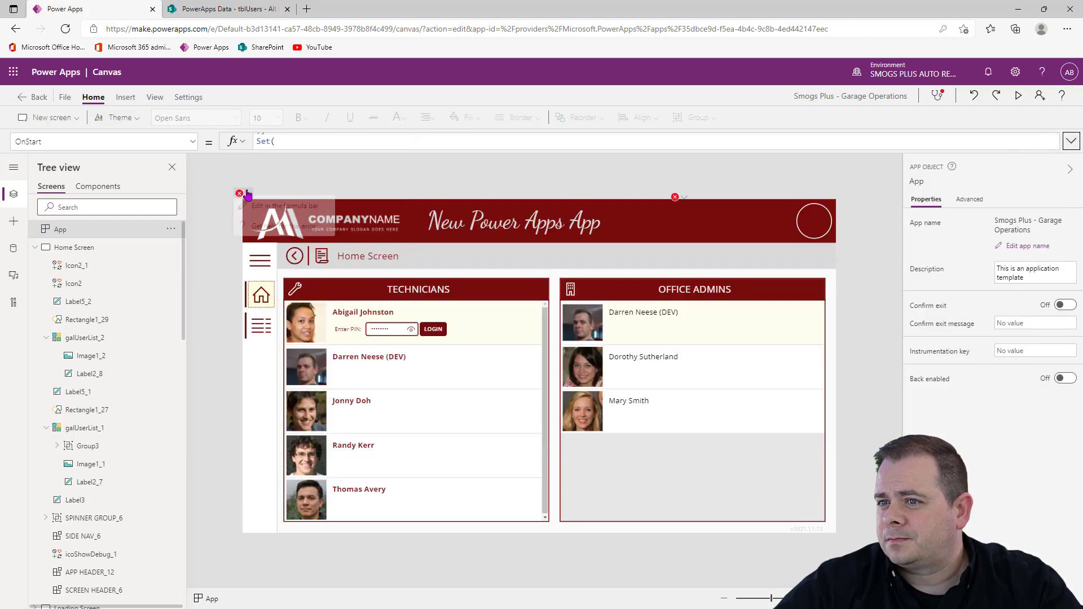
pyautogui.click(255, 210)
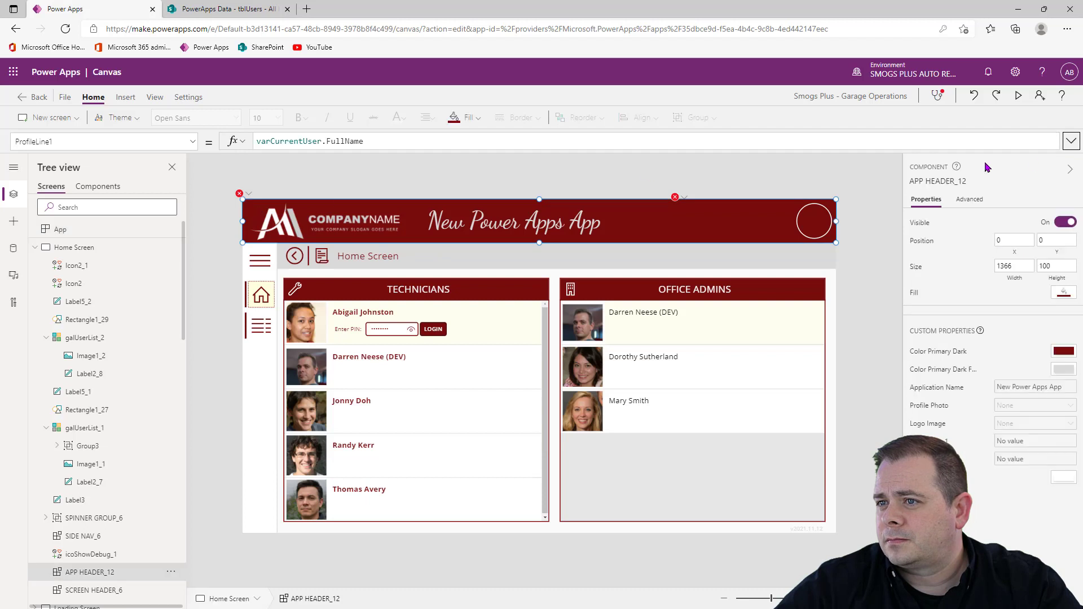
pyautogui.doubleClick(344, 141)
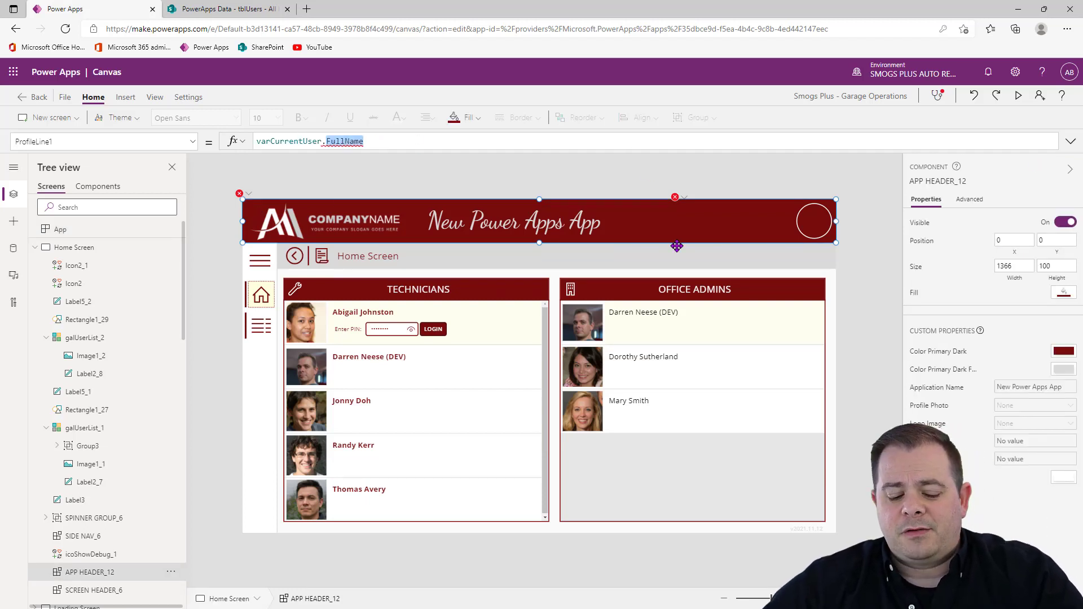
pyautogui.write('Tit')
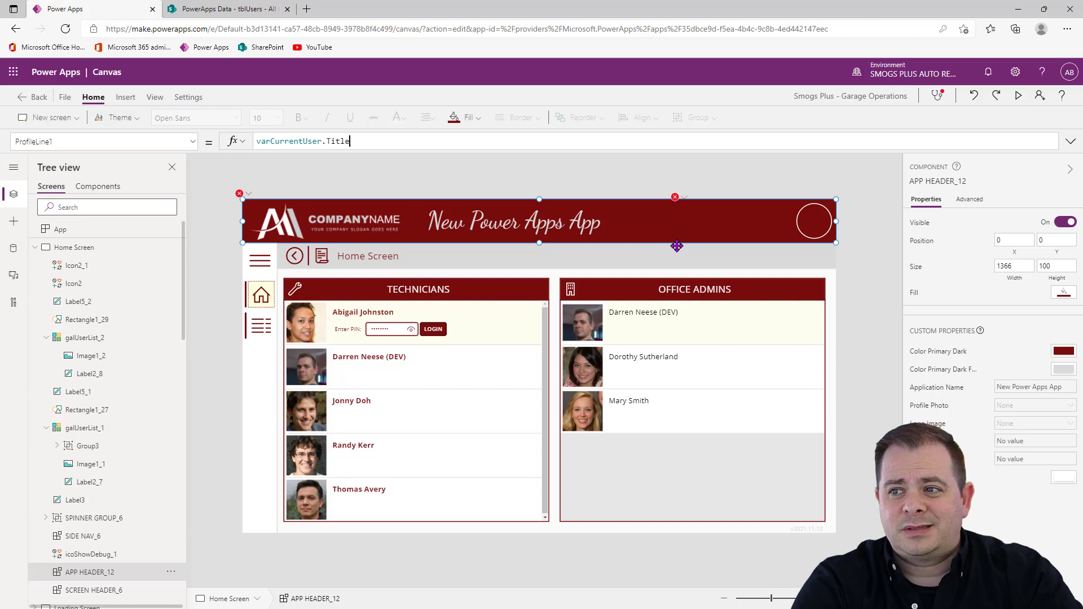
# Step: Open icoShowDebug_1's erroring Visible formula and inspect its varIsTester variable
pyautogui.click(677, 197)
pyautogui.click(696, 216)
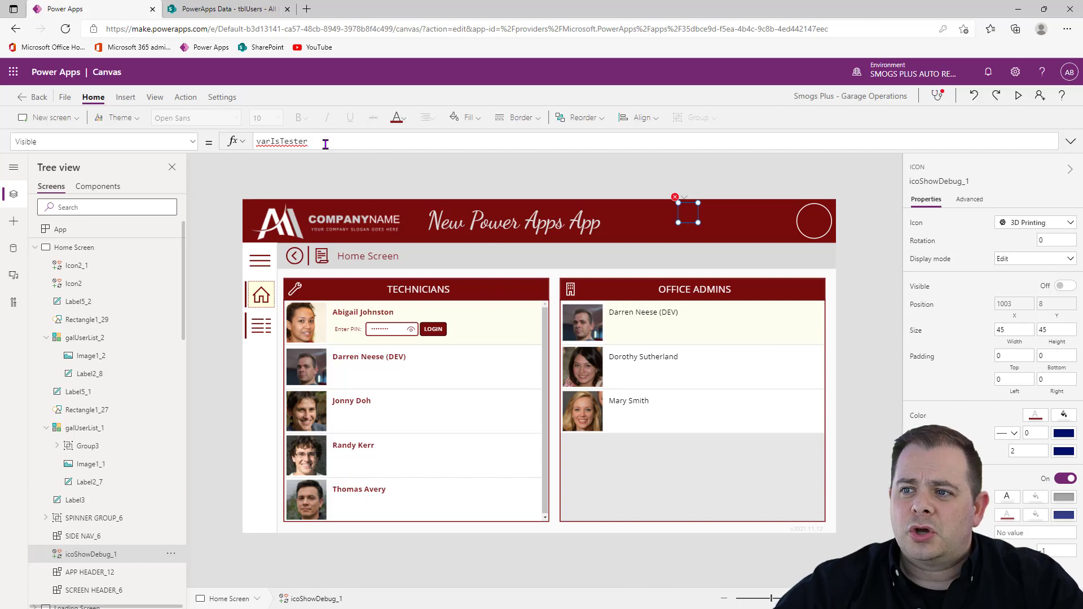
pyautogui.click(342, 138)
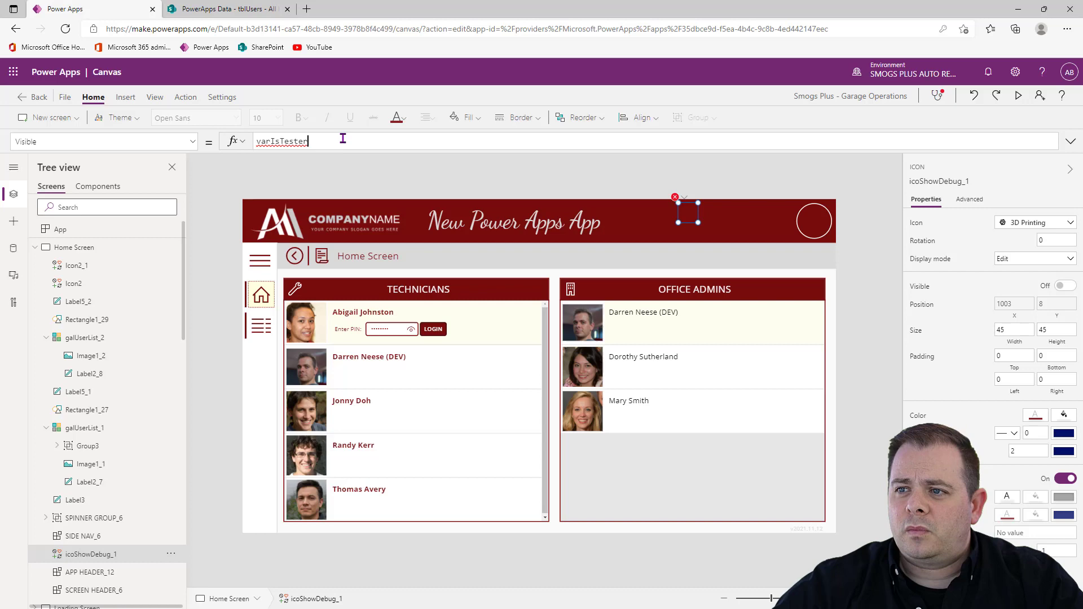
pyautogui.doubleClick(281, 142)
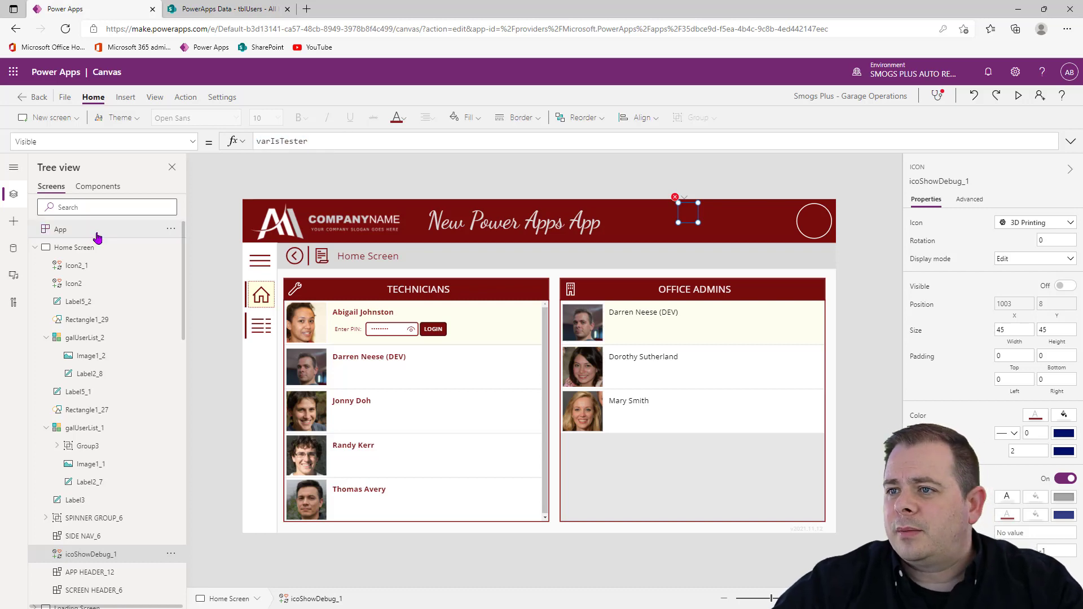
pyautogui.click(62, 230)
# Step: Add Set(varIsTester, false) to the app's OnStart formula alongside Defaults(tblUsers)
pyautogui.click(1070, 141)
pyautogui.click(448, 296)
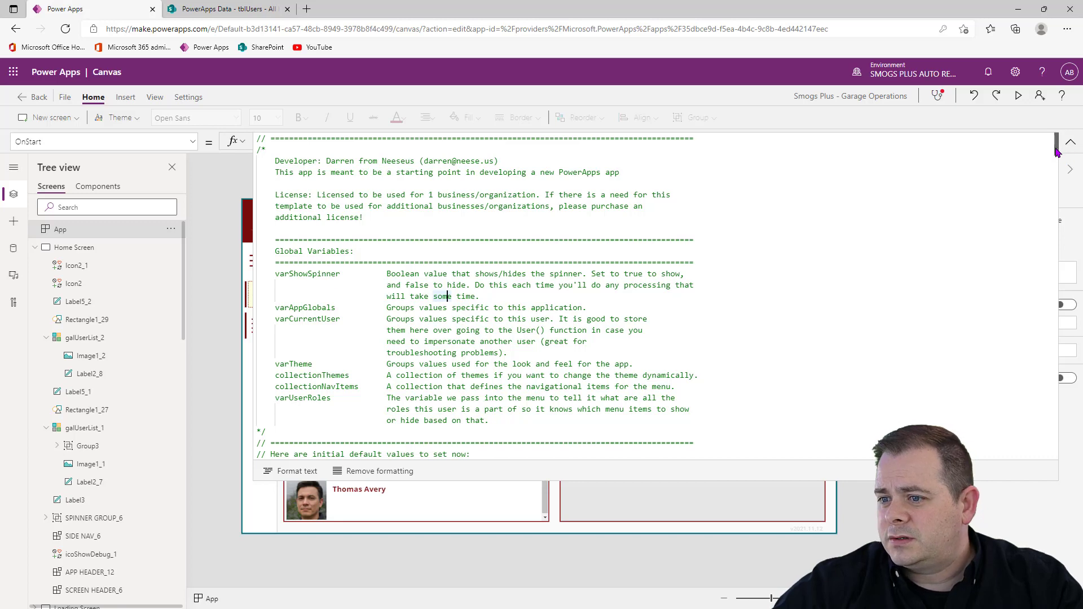
pyautogui.moveTo(1056, 146); pyautogui.dragTo(1053, 210)
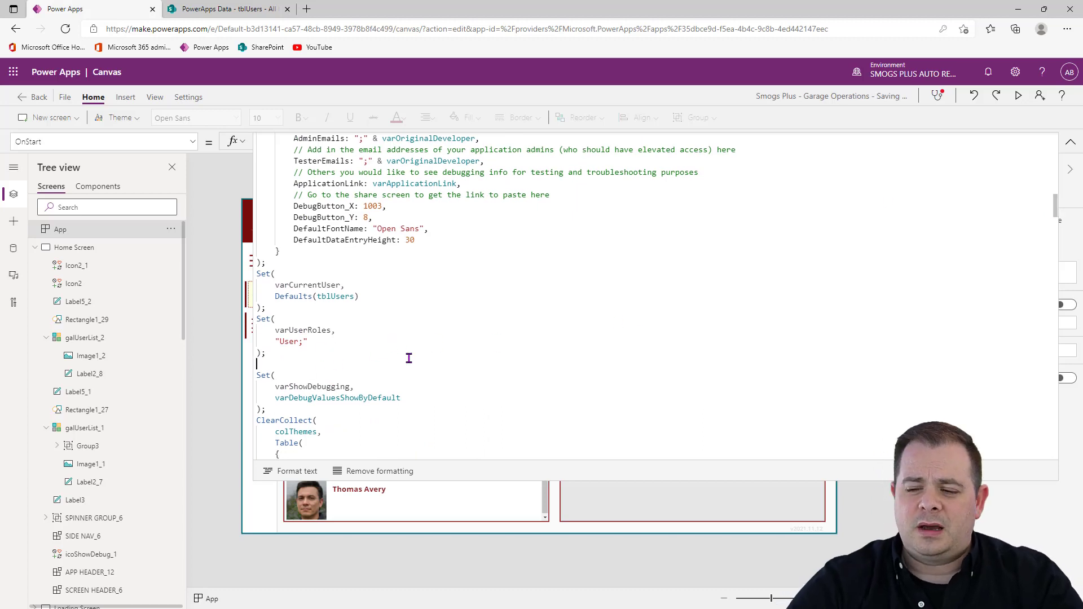
pyautogui.write('S')
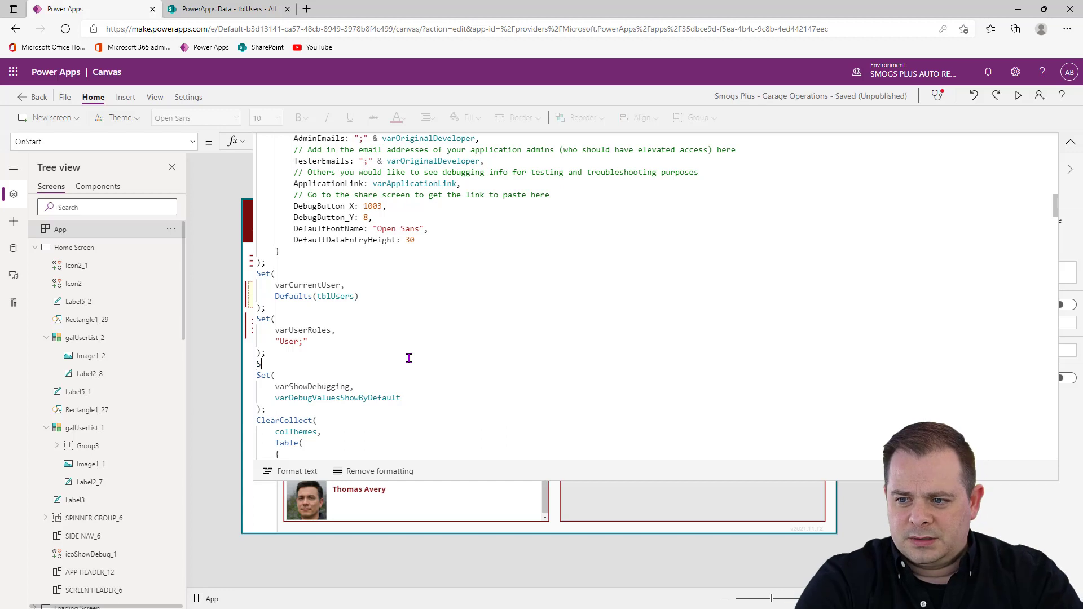
pyautogui.write('et()p')
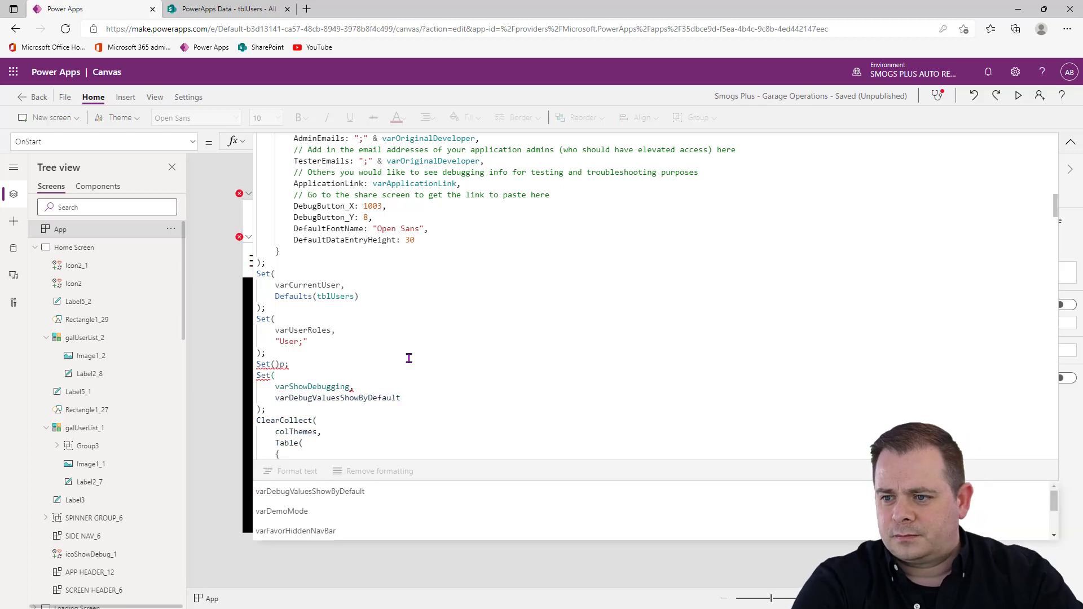
pyautogui.write(';')
pyautogui.press('Left')
pyautogui.press('Left')
pyautogui.write('varIsTester, fa')
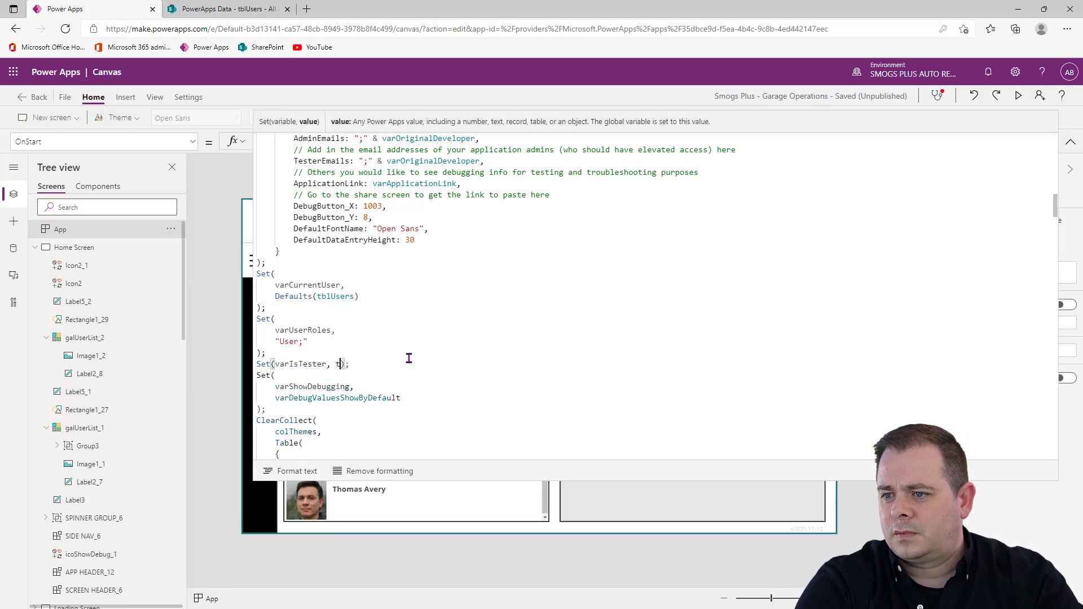
pyautogui.write('lse')
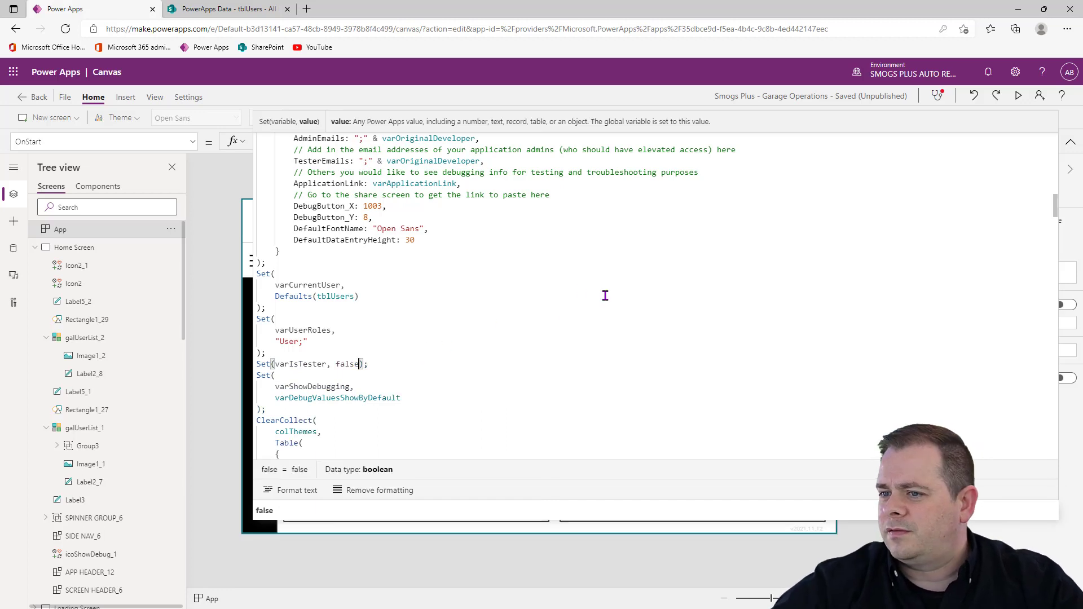
# Step: Run the app's OnStart formula and return to the Home Screen
pyautogui.click(171, 231)
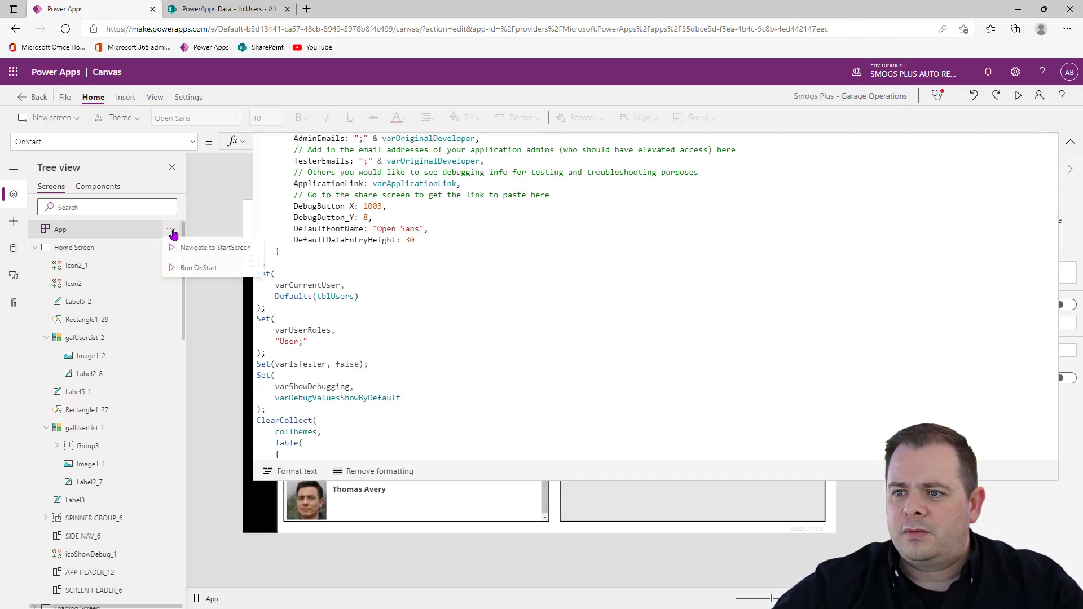
pyautogui.click(179, 268)
pyautogui.click(1070, 142)
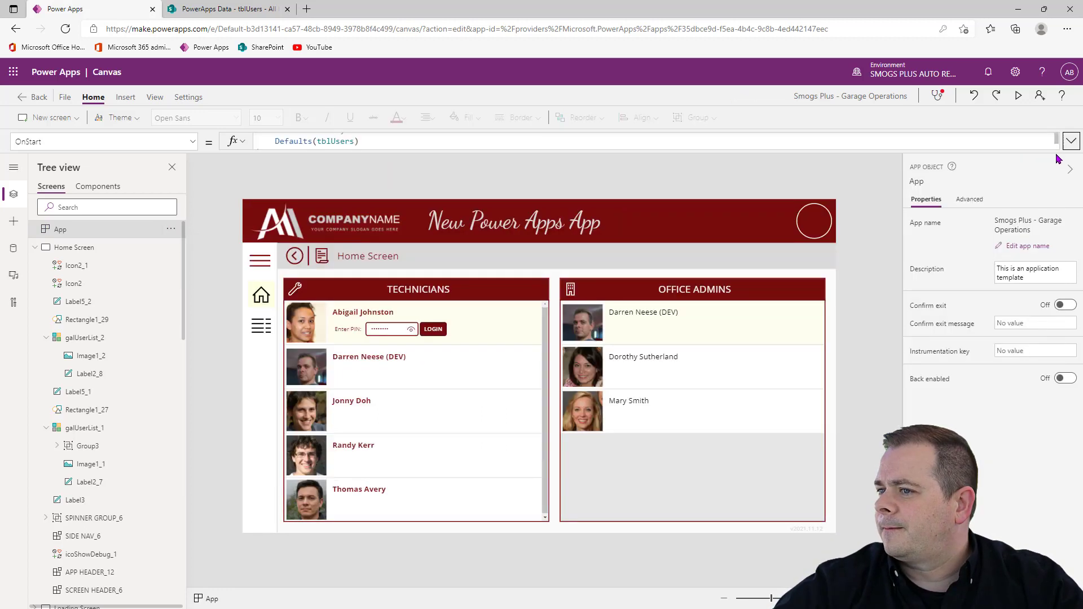
pyautogui.click(861, 375)
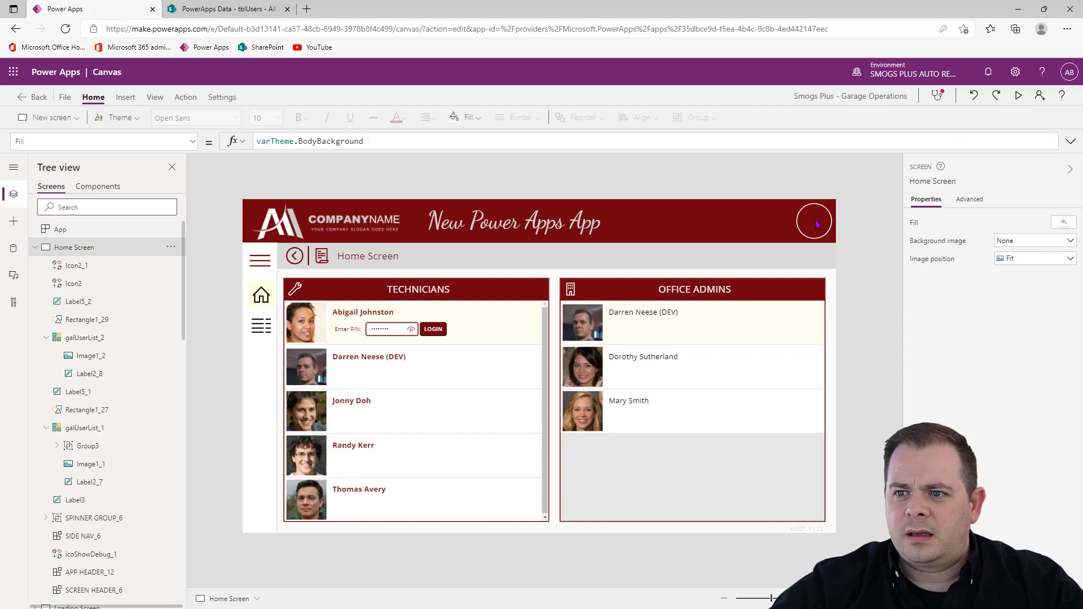
# Step: In the compAppHeader component, inspect the Profile Photo default and what SampleImage refers to
pyautogui.click(94, 190)
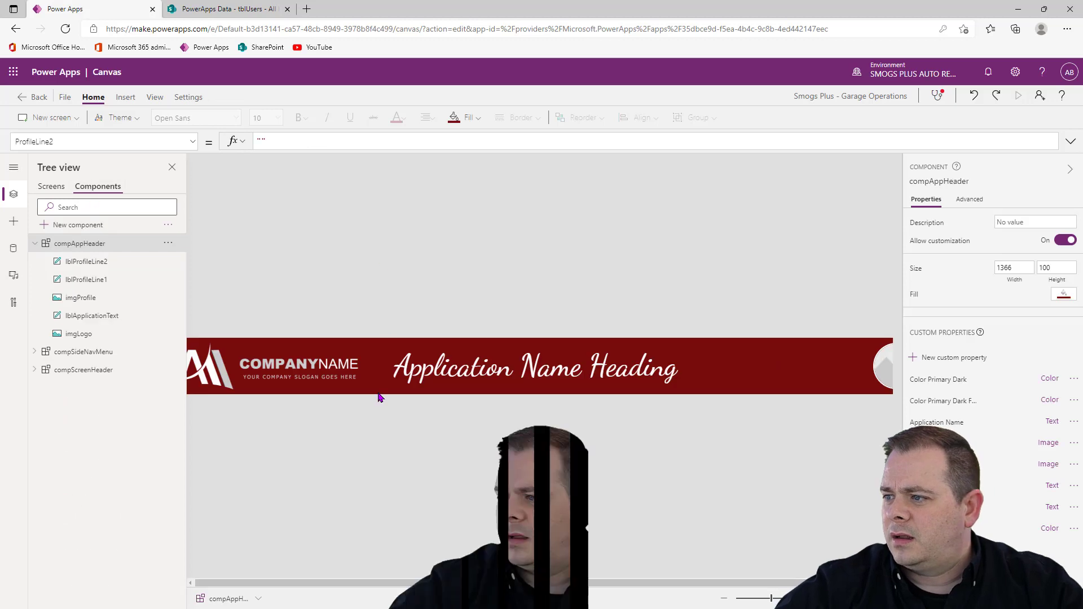
pyautogui.moveTo(770, 602); pyautogui.dragTo(773, 599)
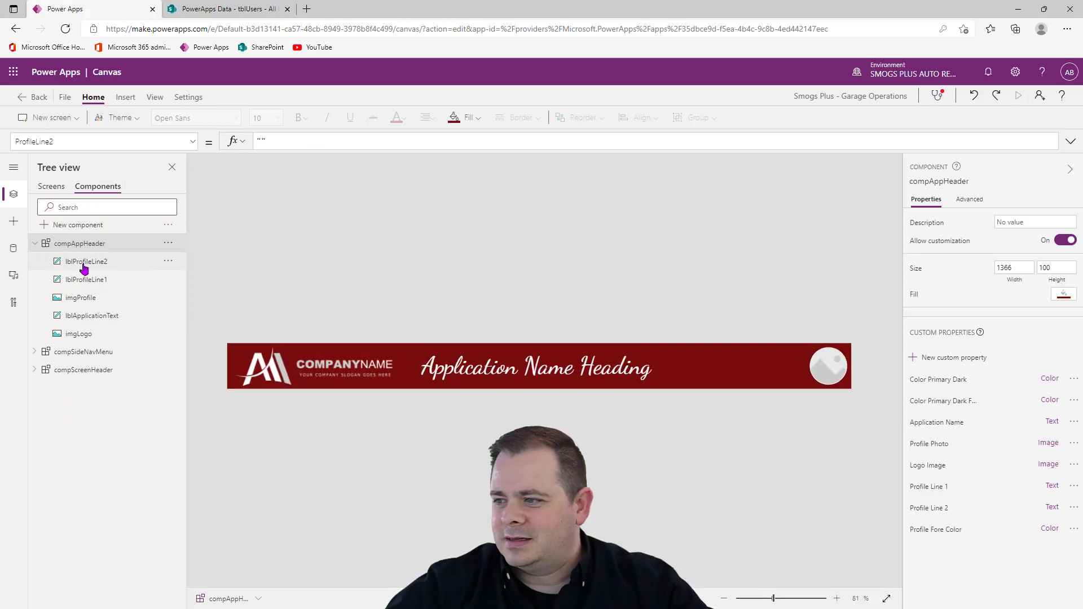
pyautogui.click(931, 445)
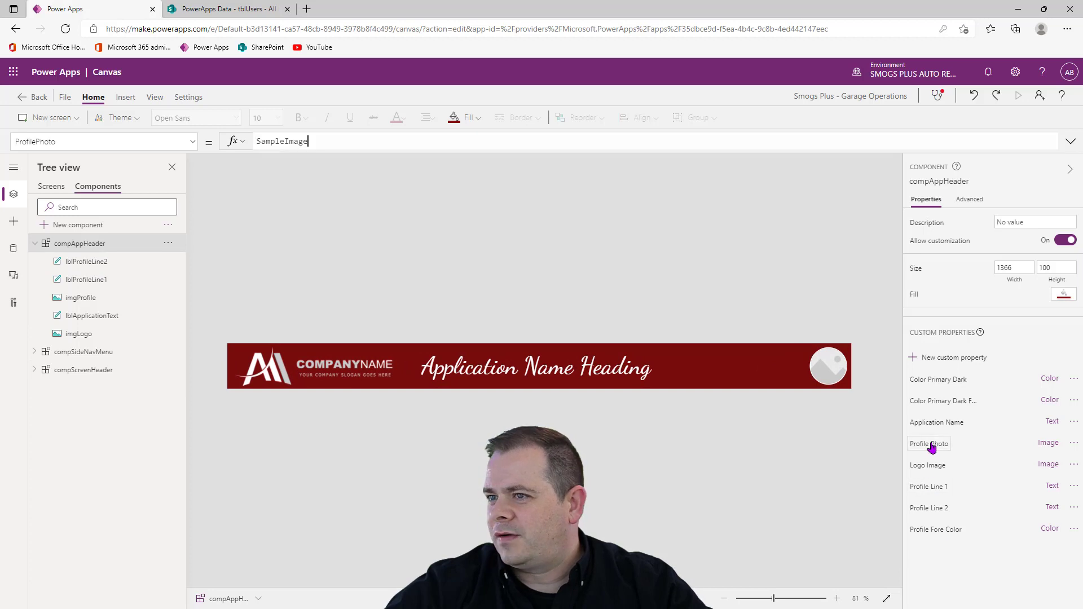
pyautogui.click(350, 141)
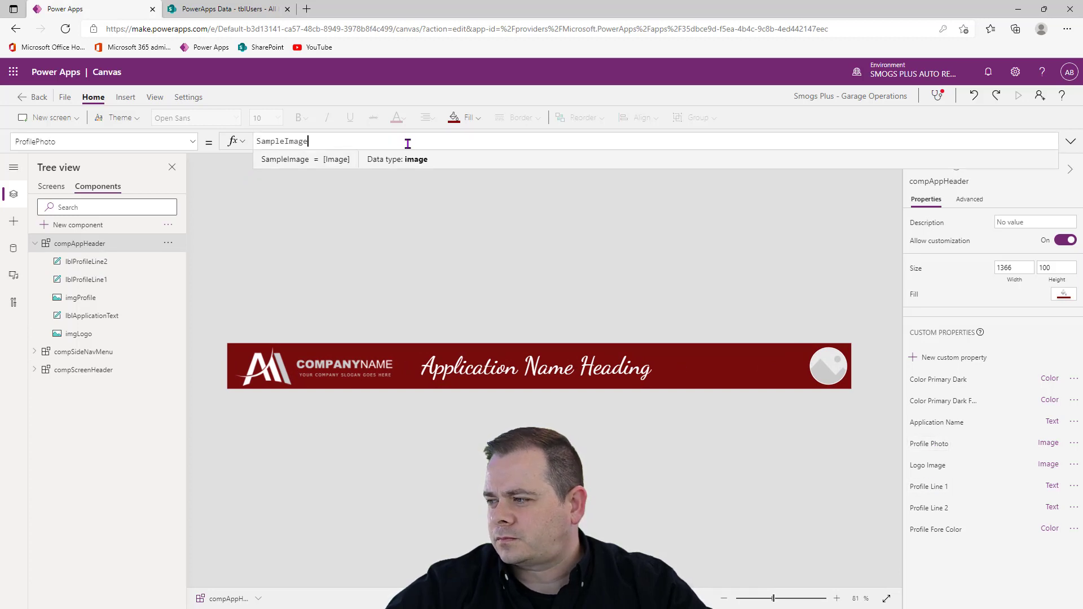
# Step: Set imgProfile's Image to If(IsBlank(compAppHeader.ProfilePhoto), SampleImage, compAppHeader.ProfilePhoto)
pyautogui.click(824, 364)
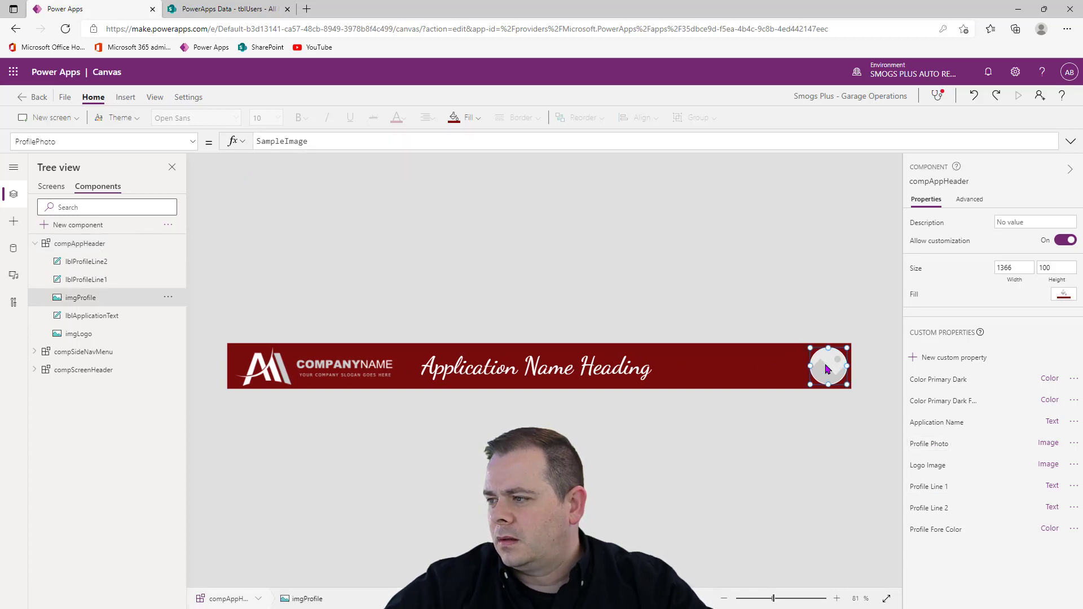
pyautogui.click(441, 140)
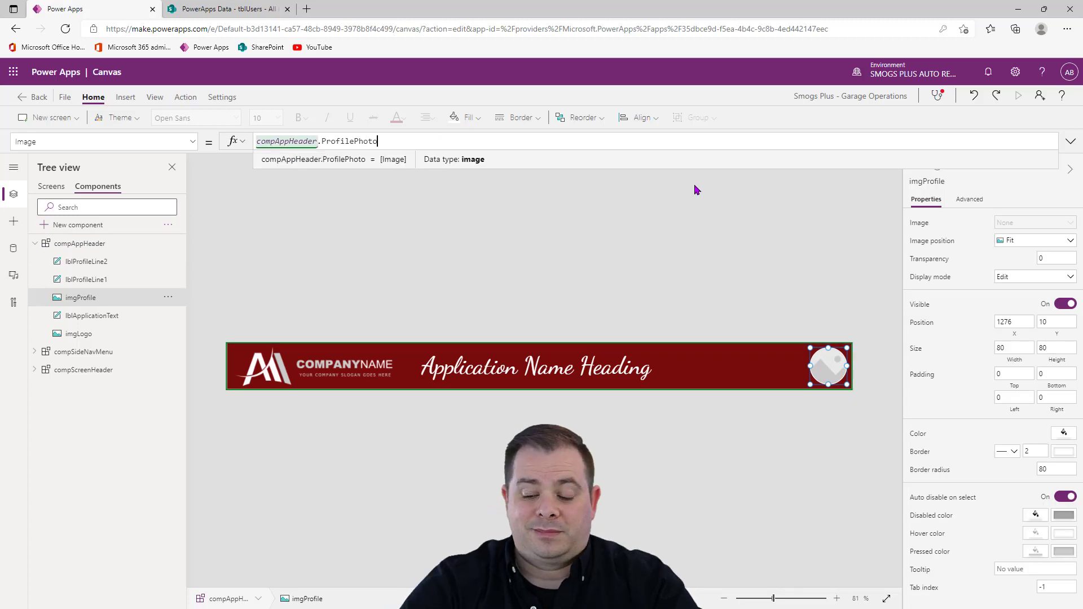
pyautogui.write('If ')
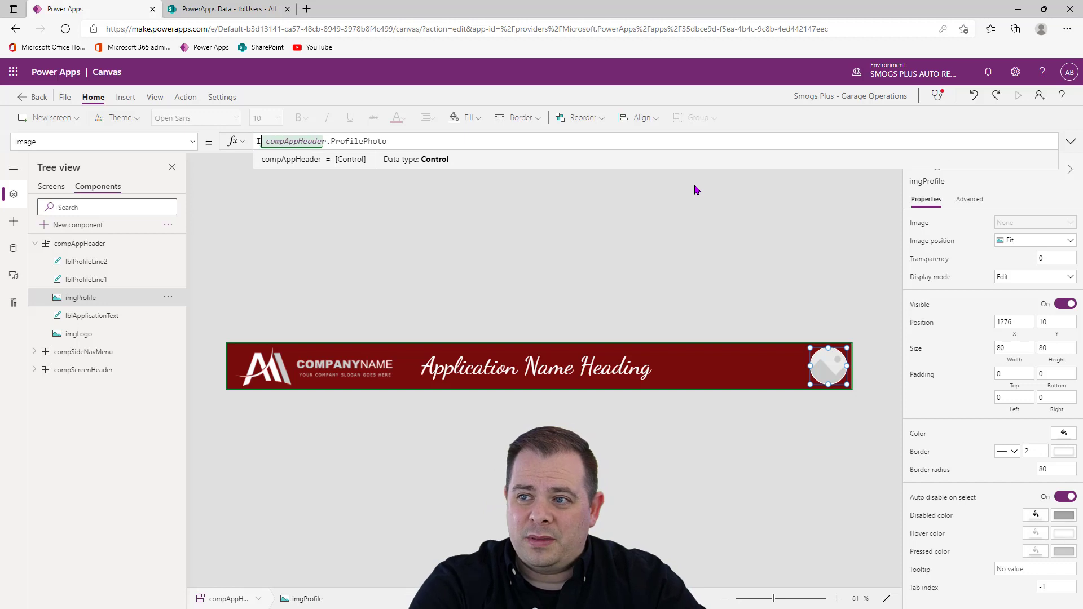
pyautogui.write('(')
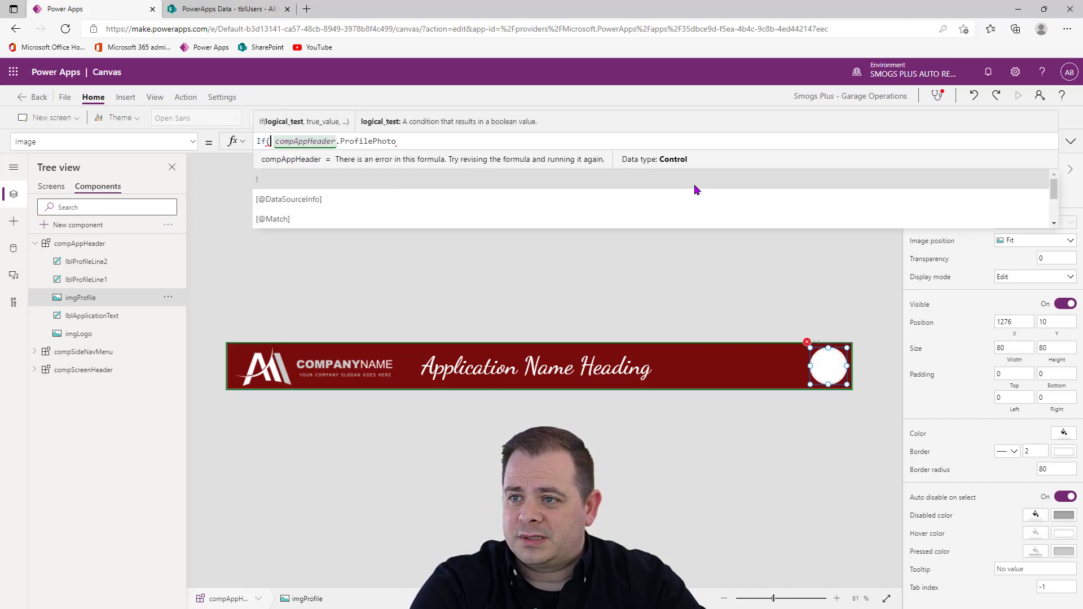
pyautogui.write('IsBlank(')
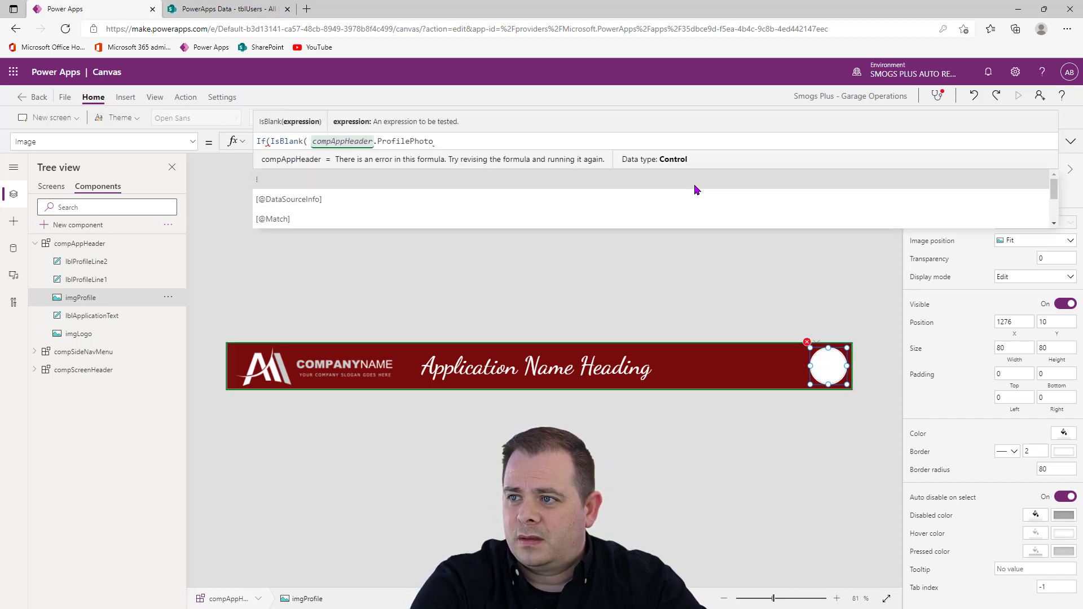
pyautogui.press('Delete')
pyautogui.press('End')
pyautogui.write('), ')
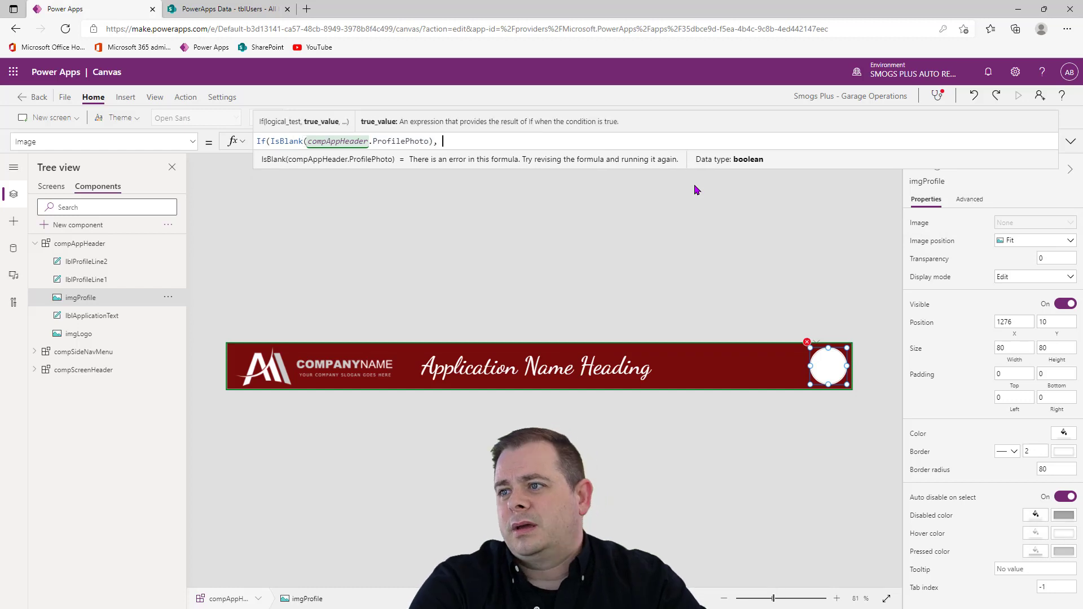
pyautogui.write('SampleIma')
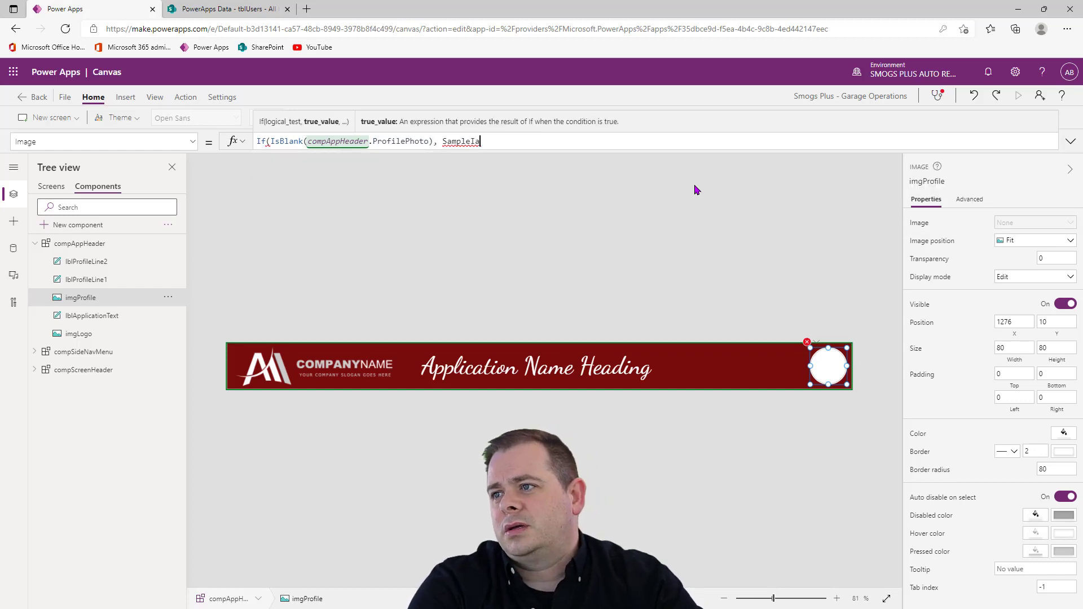
pyautogui.write('ge,')
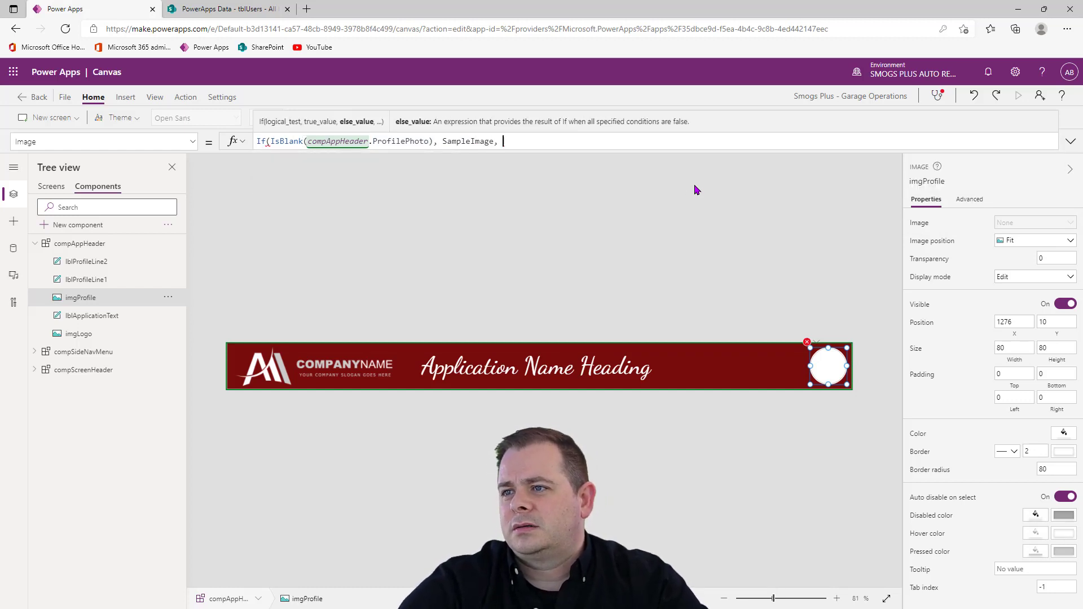
pyautogui.hotkey('ctrl', 'Left')
pyautogui.hotkey('ctrl', 'Left')
pyautogui.hotkey('ctrl', 'Left')
pyautogui.hotkey('ctrl', 'shift', 'Left')
pyautogui.hotkey('ctrl', 'shift', 'Left')
pyautogui.hotkey('ctrl', 'shift', 'Left')
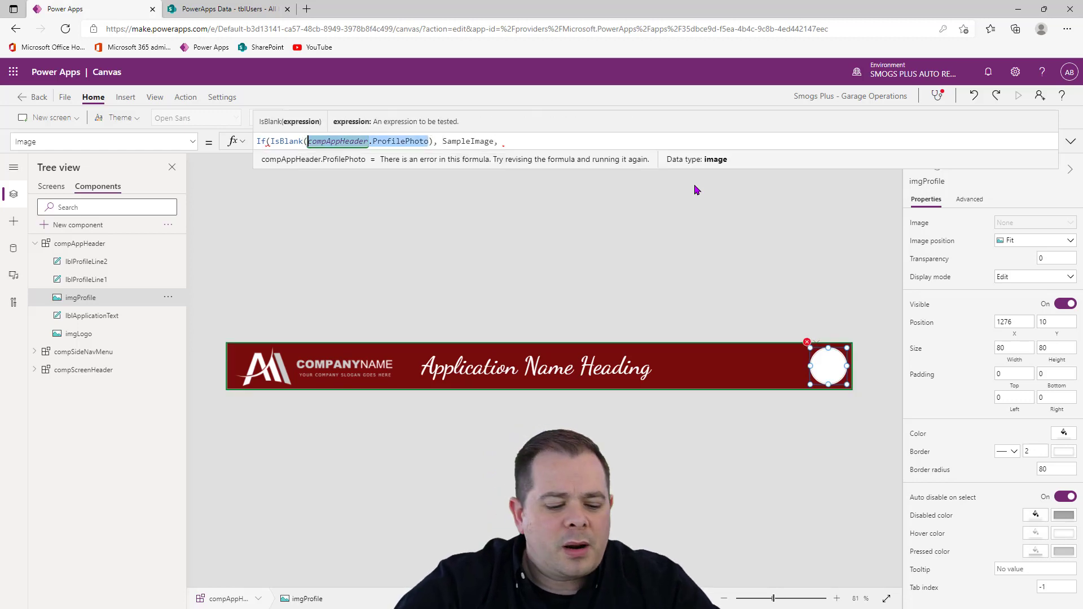
pyautogui.hotkey('ctrl', 'c')
pyautogui.press('End')
pyautogui.hotkey('ctrl', 'v')
pyautogui.write(')')
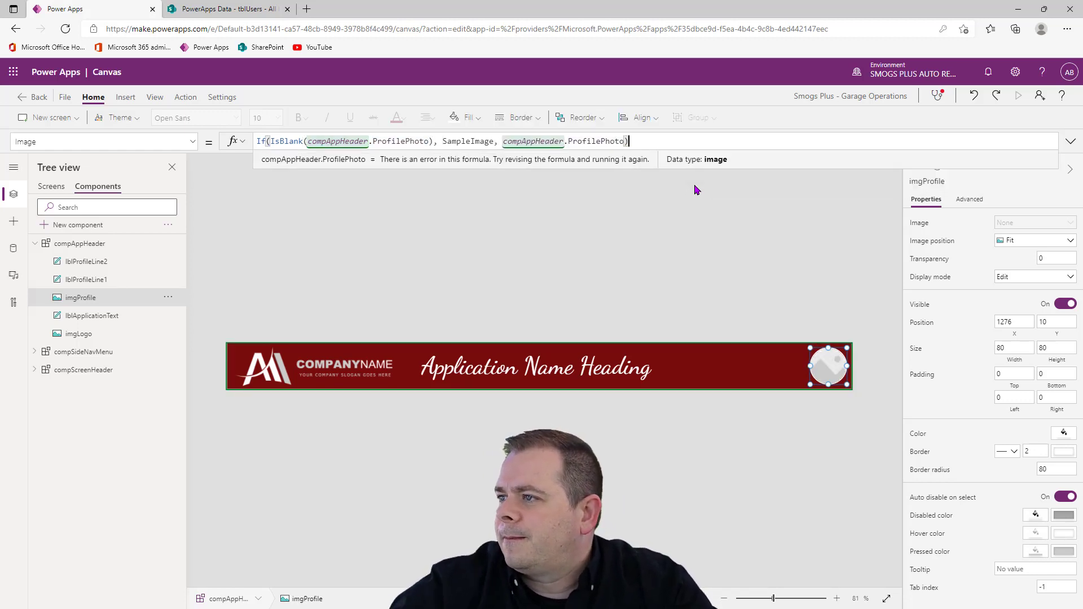
pyautogui.click(51, 186)
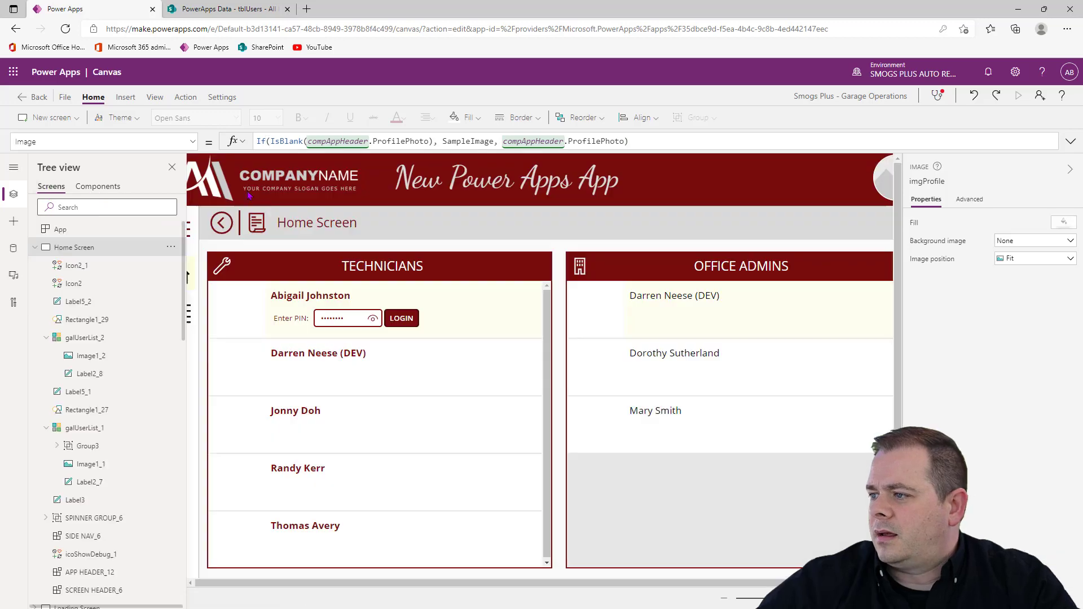
# Step: Preview the Home Screen, trying the navigation icons and the PIN show/hide eye icon
pyautogui.click(889, 598)
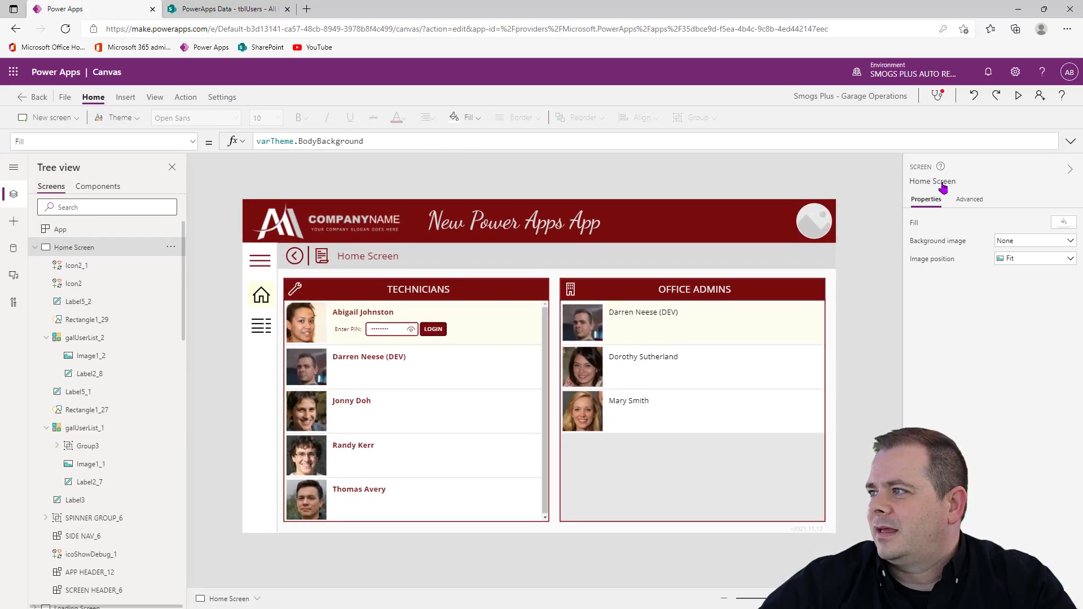
pyautogui.click(1019, 96)
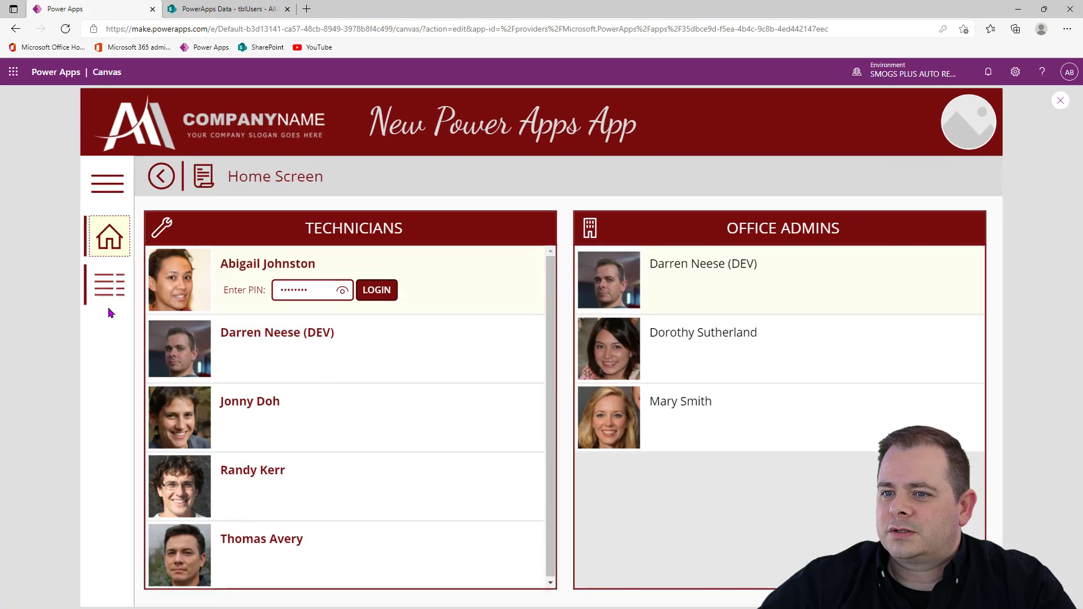
pyautogui.click(112, 291)
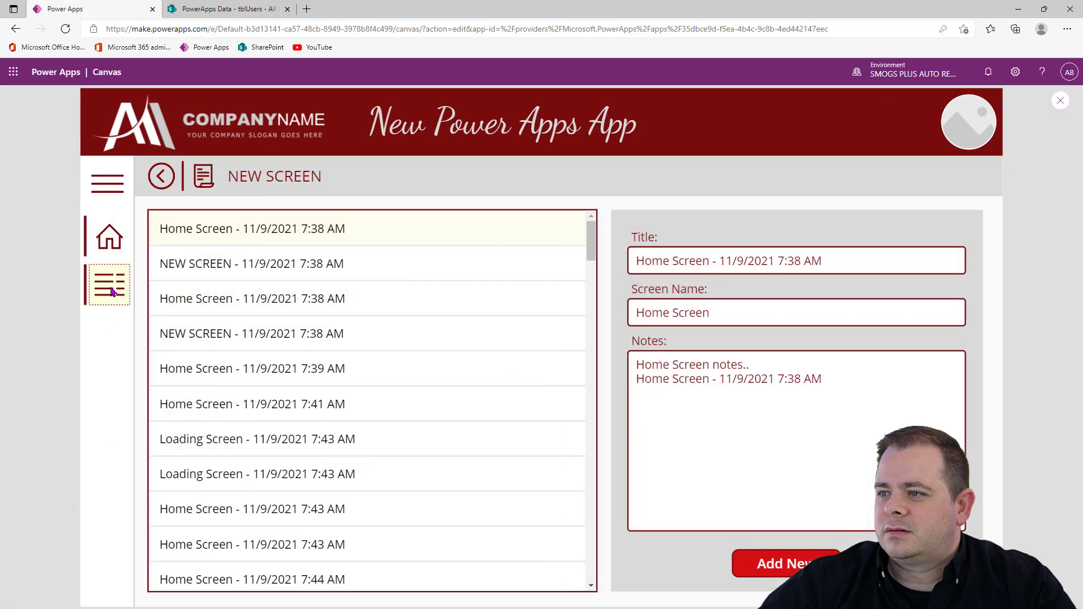
pyautogui.click(108, 236)
pyautogui.click(343, 291)
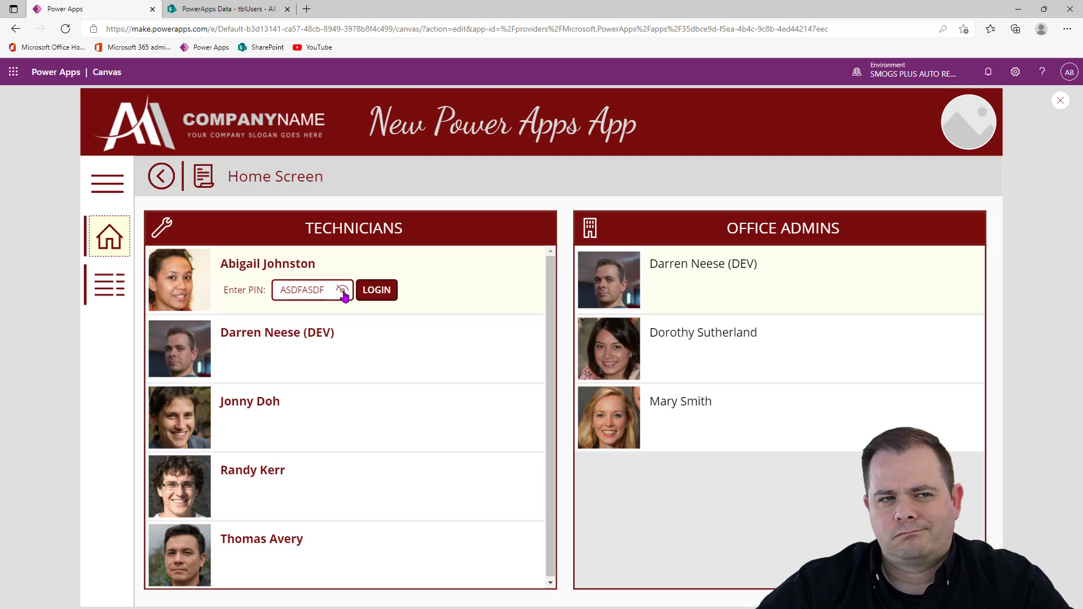
pyautogui.click(342, 291)
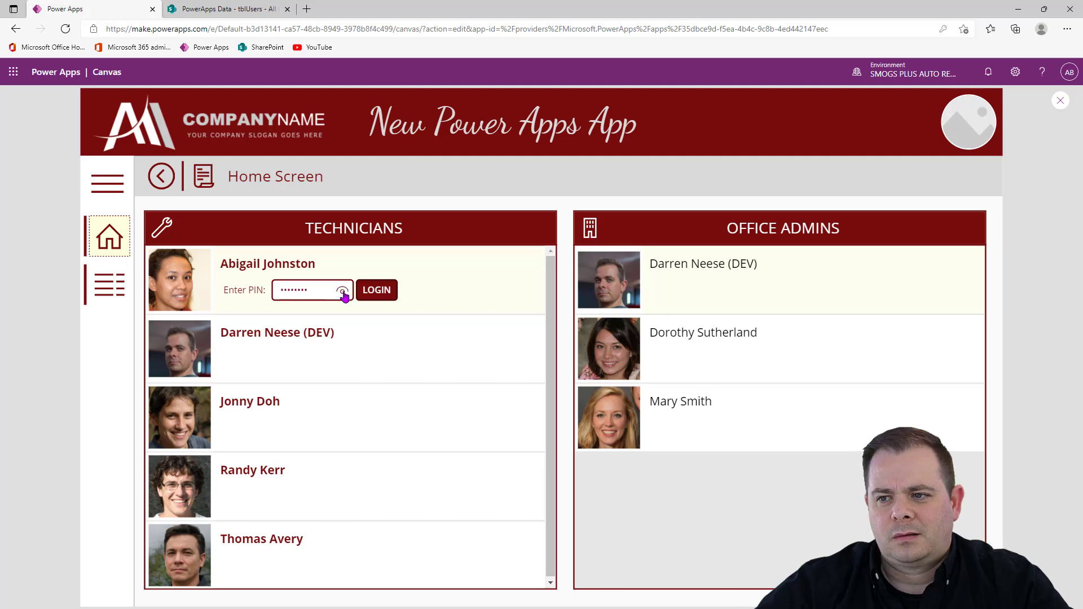
pyautogui.click(1059, 101)
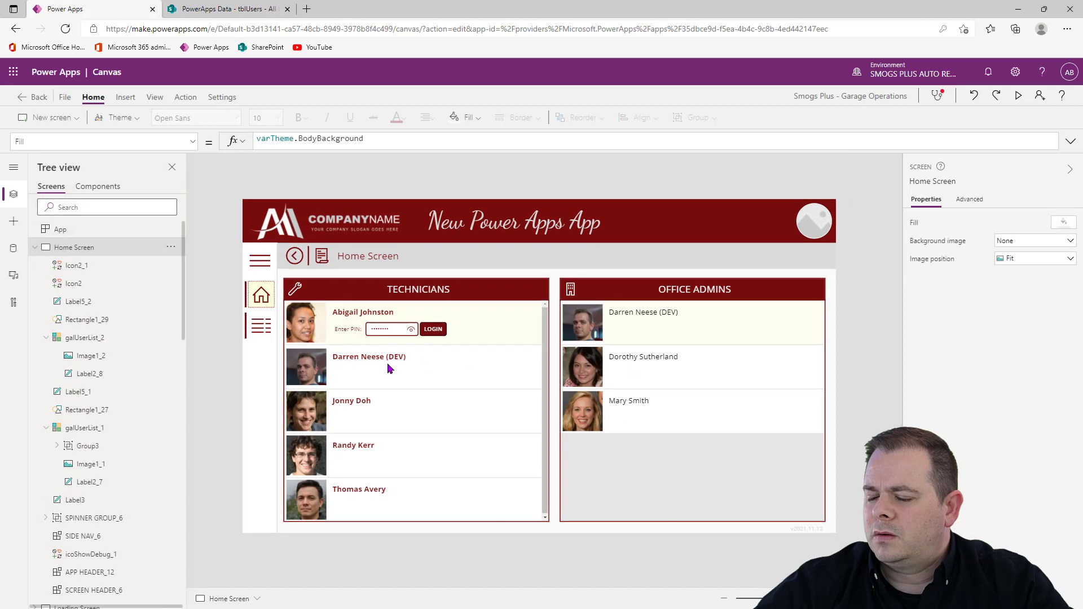
# Step: Preview again, clearing an entered PIN and switching between technician rows, then close the preview
pyautogui.click(389, 330)
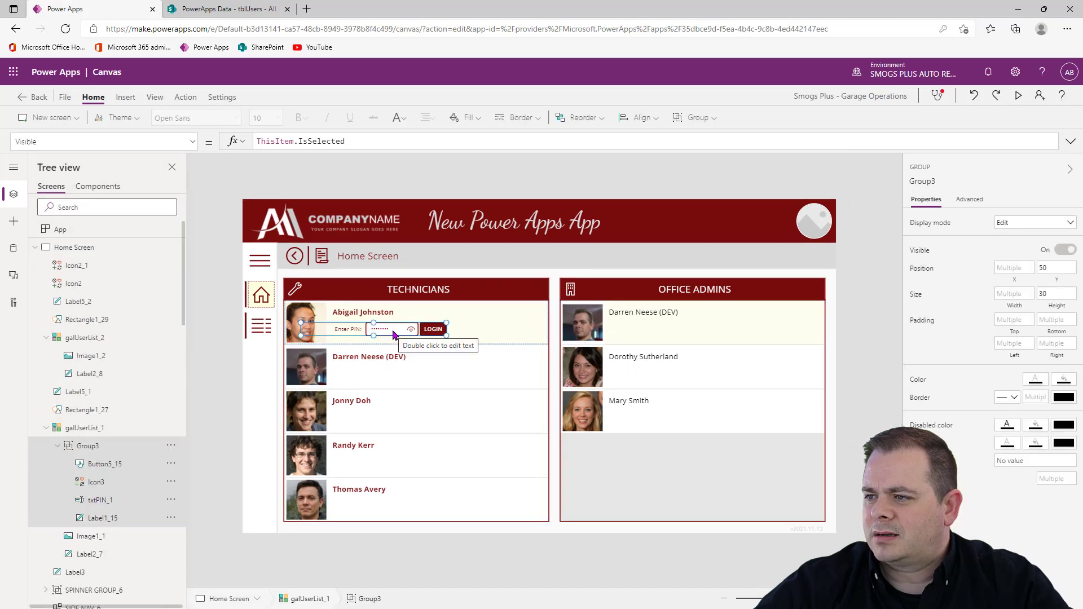
pyautogui.click(1017, 97)
pyautogui.click(286, 289)
pyautogui.moveTo(286, 289); pyautogui.dragTo(394, 291)
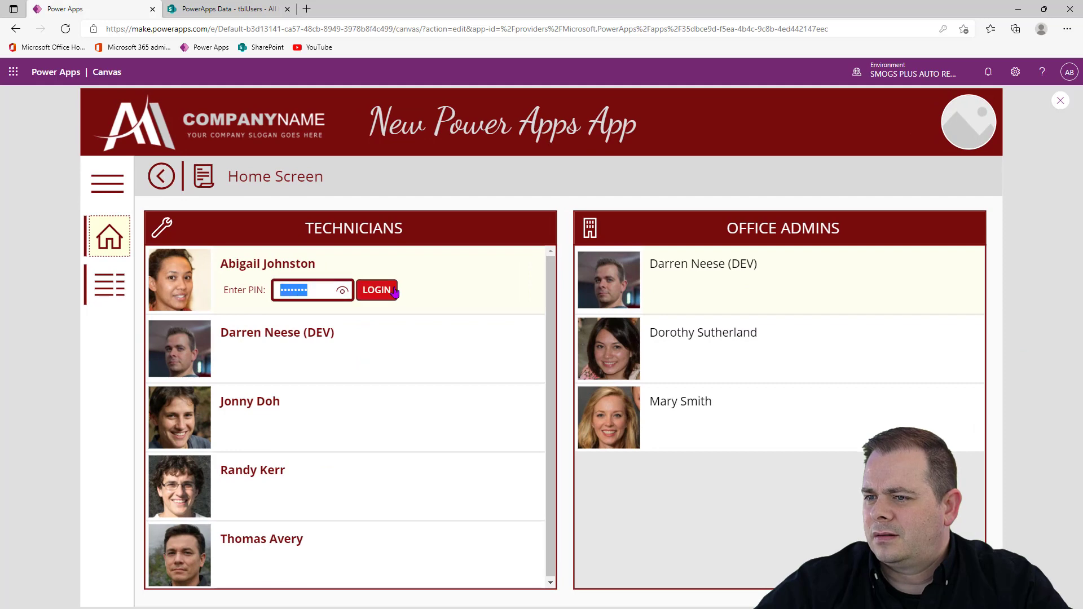
pyautogui.press('BackSpace')
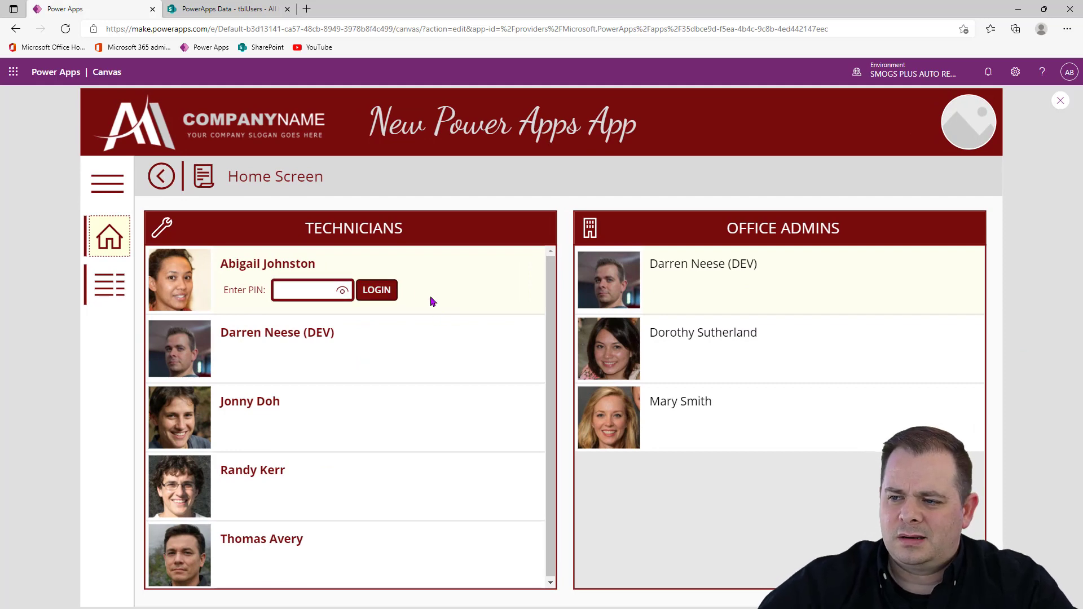
pyautogui.click(442, 374)
pyautogui.click(421, 277)
pyautogui.click(307, 290)
pyautogui.click(344, 367)
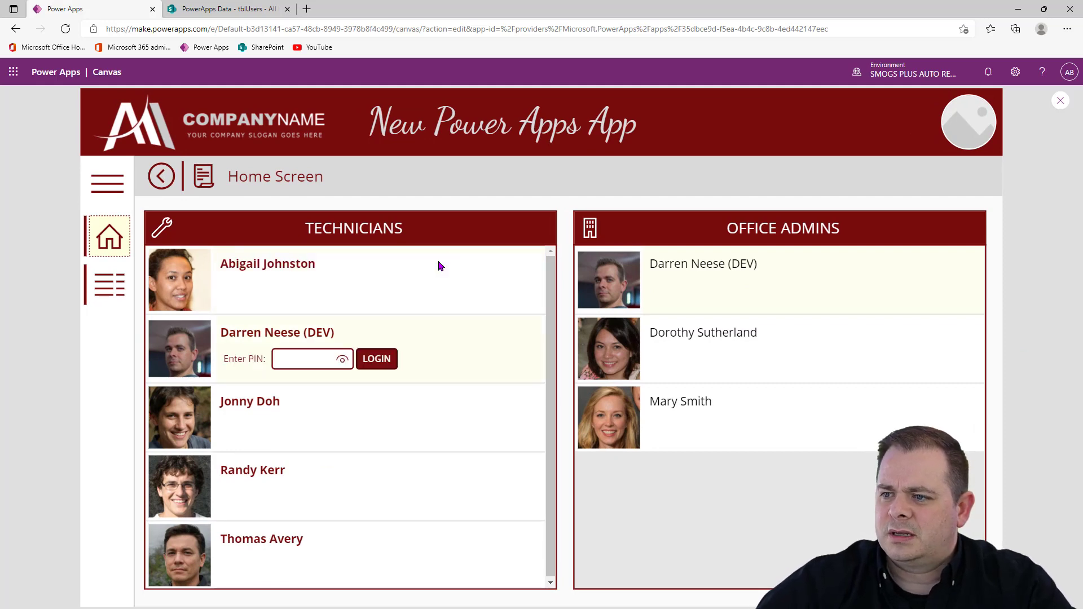
pyautogui.click(451, 261)
pyautogui.click(1060, 100)
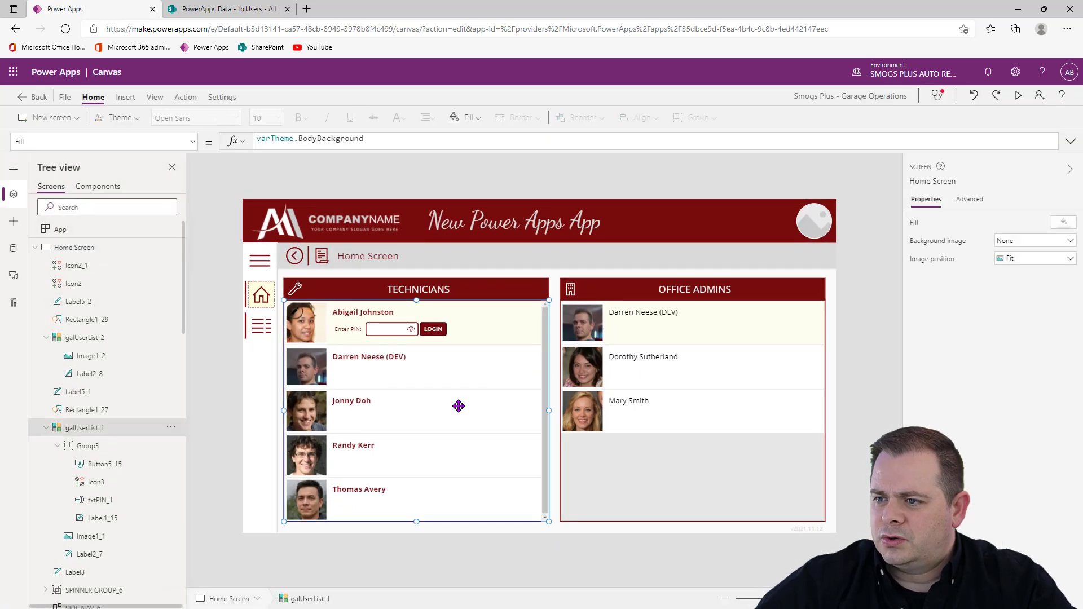
# Step: Append Reset(txtPIN_1); to galUserList_1's OnSelect so choosing a technician clears the PIN
pyautogui.click(186, 97)
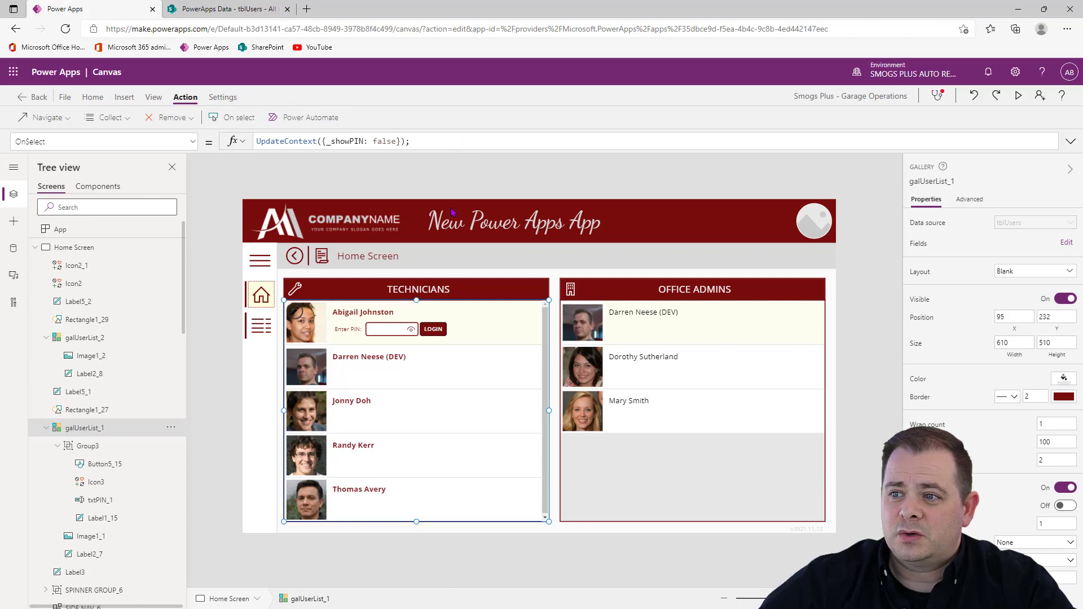
pyautogui.click(373, 328)
pyautogui.click(373, 328)
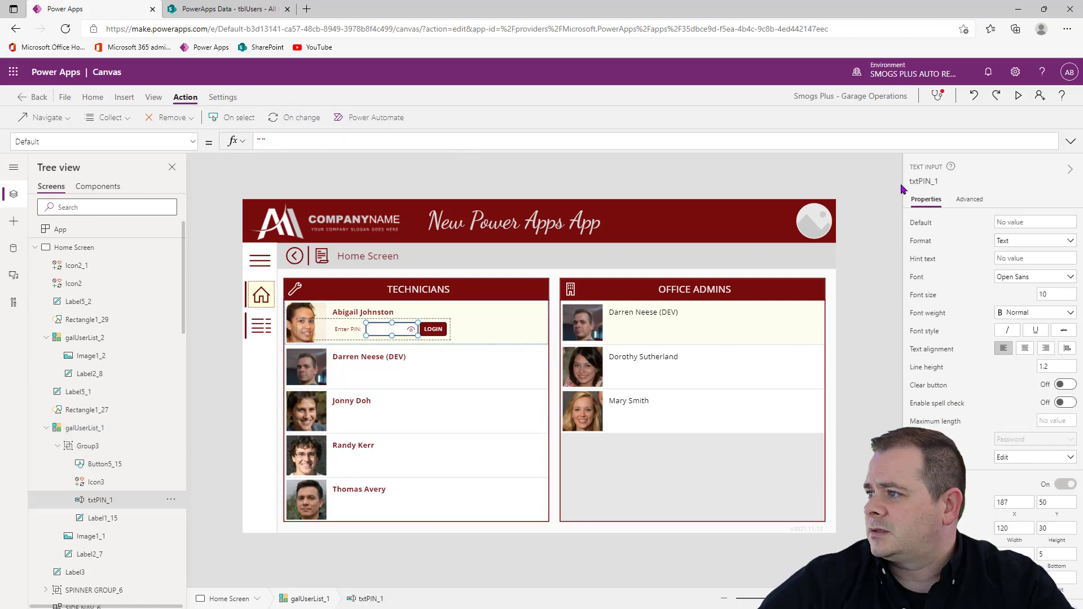
pyautogui.click(917, 178)
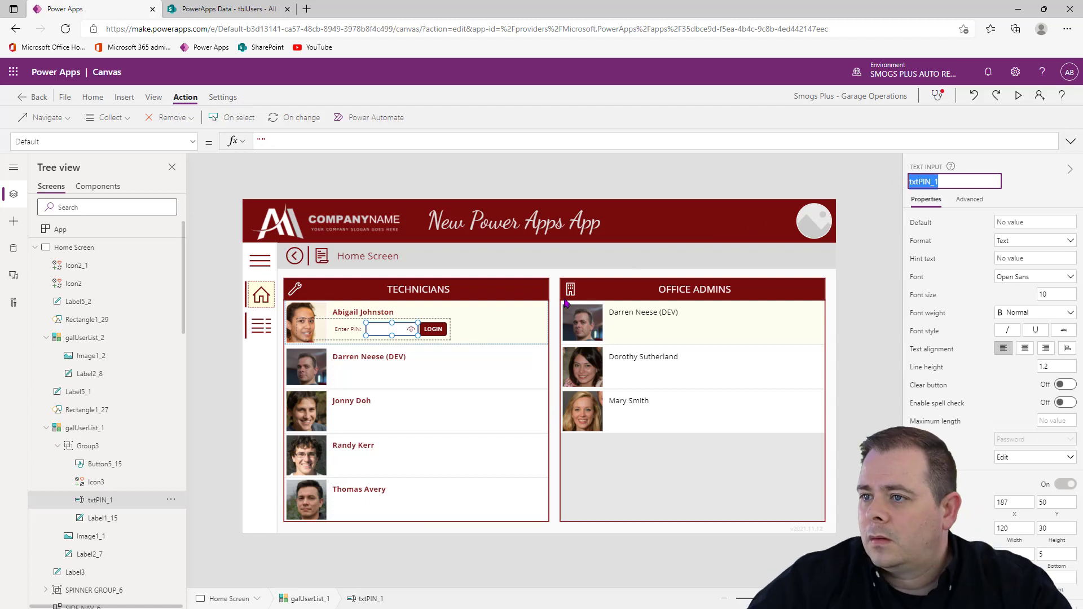
pyautogui.click(479, 369)
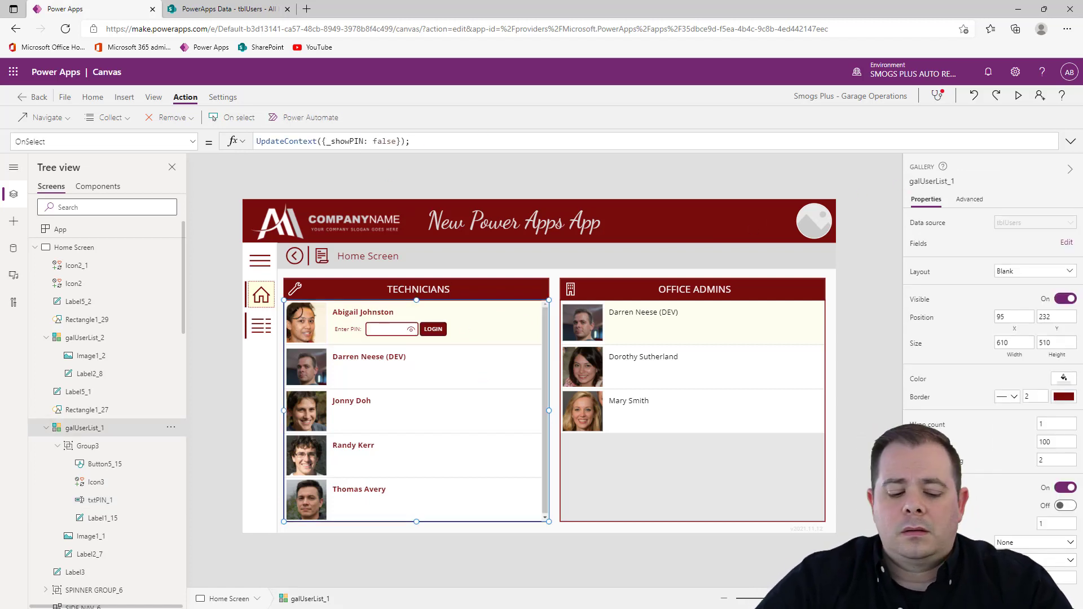
pyautogui.write('t(txtPIN_1);')
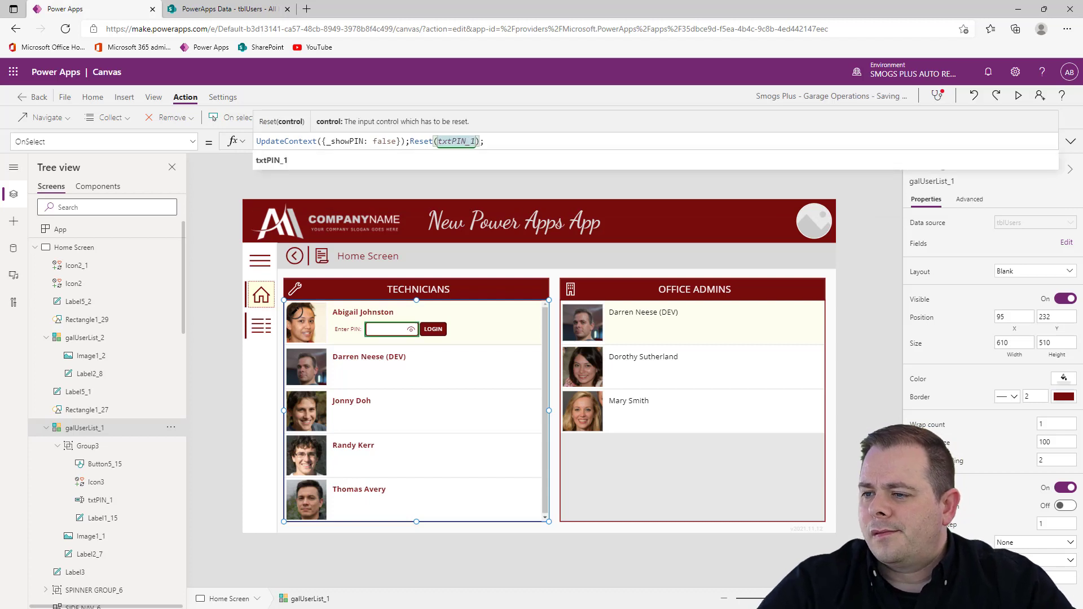
pyautogui.click(844, 389)
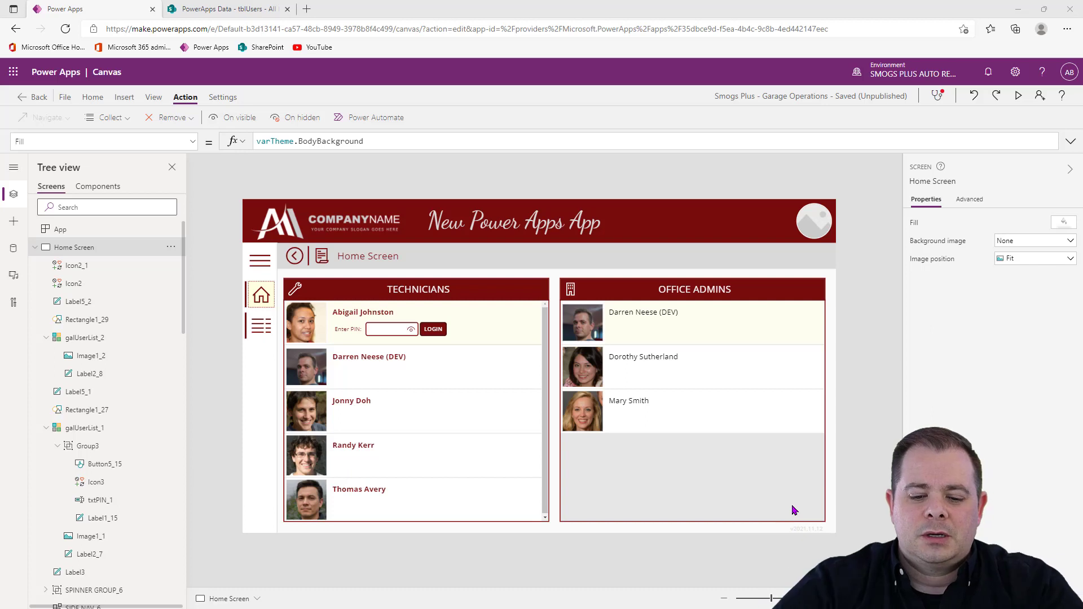
# Step: Type If( on the blank second line of the LOGIN button's OnSelect, between the spinner Set lines
pyautogui.click(432, 329)
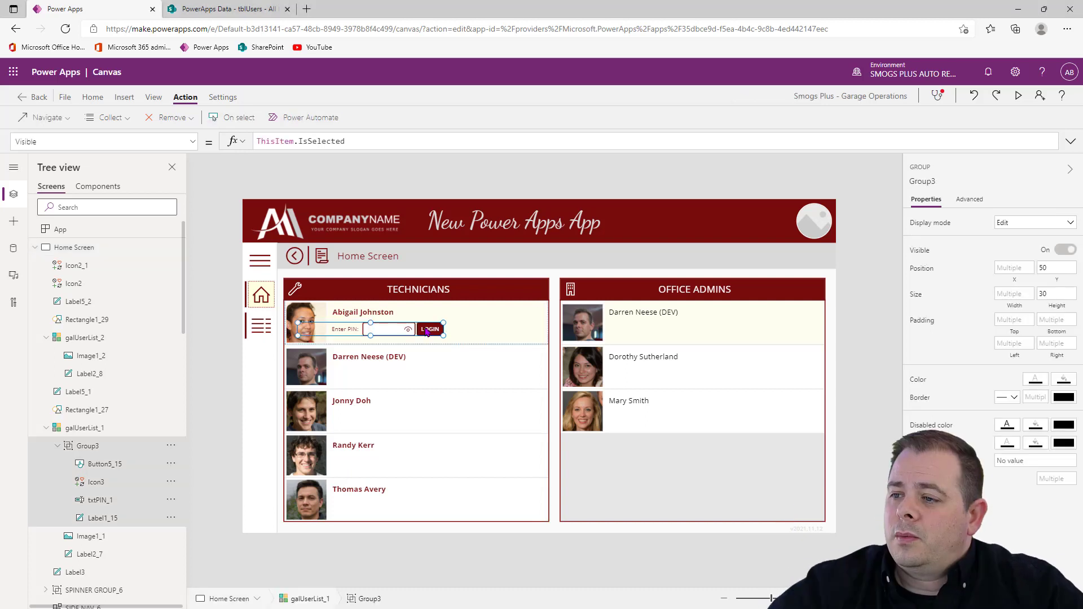
pyautogui.click(432, 329)
pyautogui.click(1068, 142)
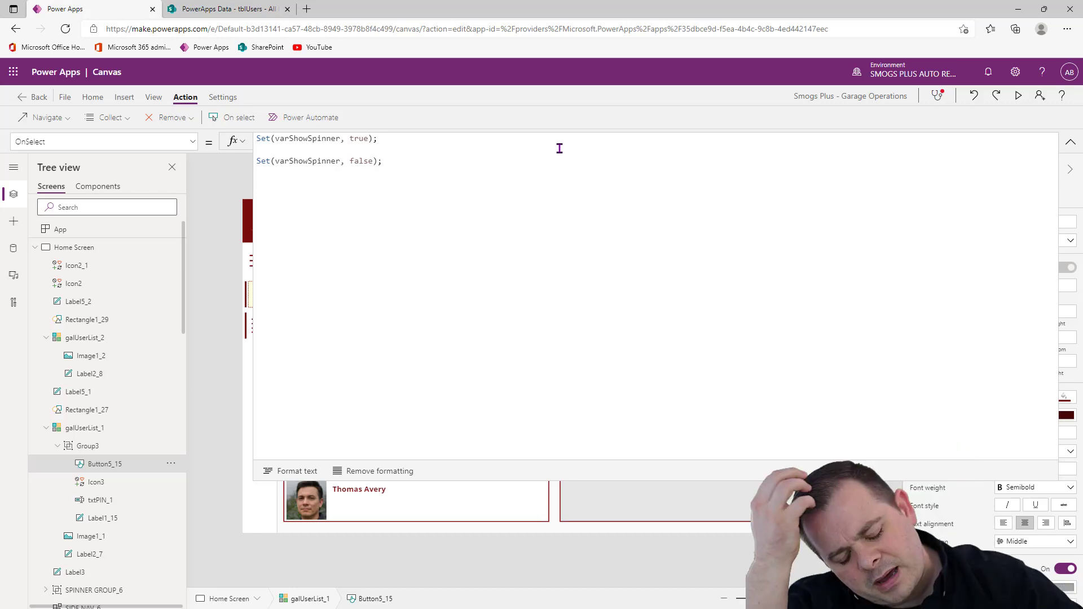
pyautogui.click(1075, 147)
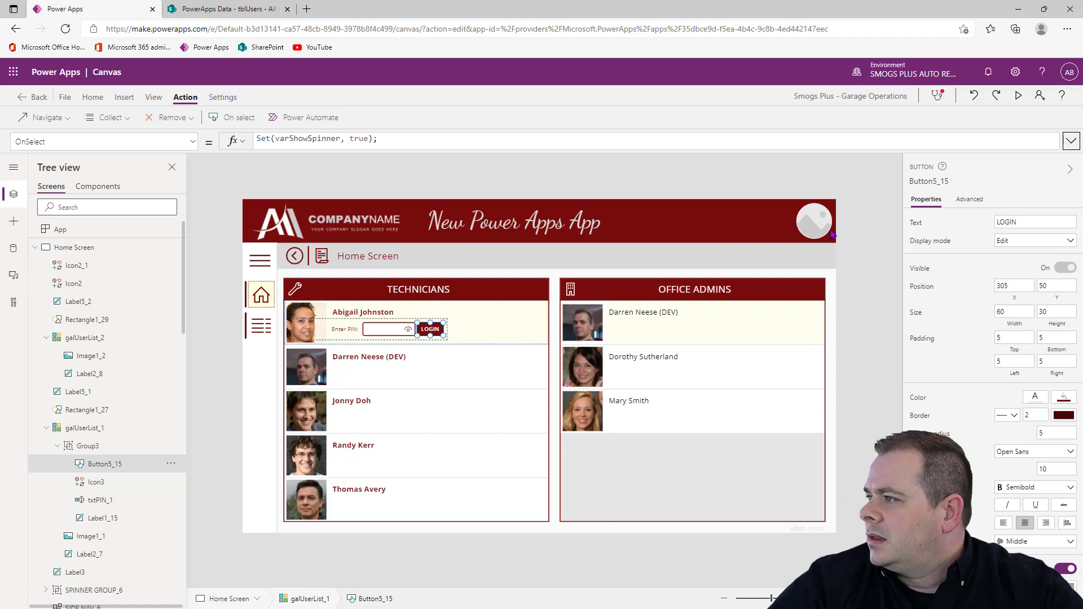
pyautogui.click(1070, 141)
pyautogui.click(402, 146)
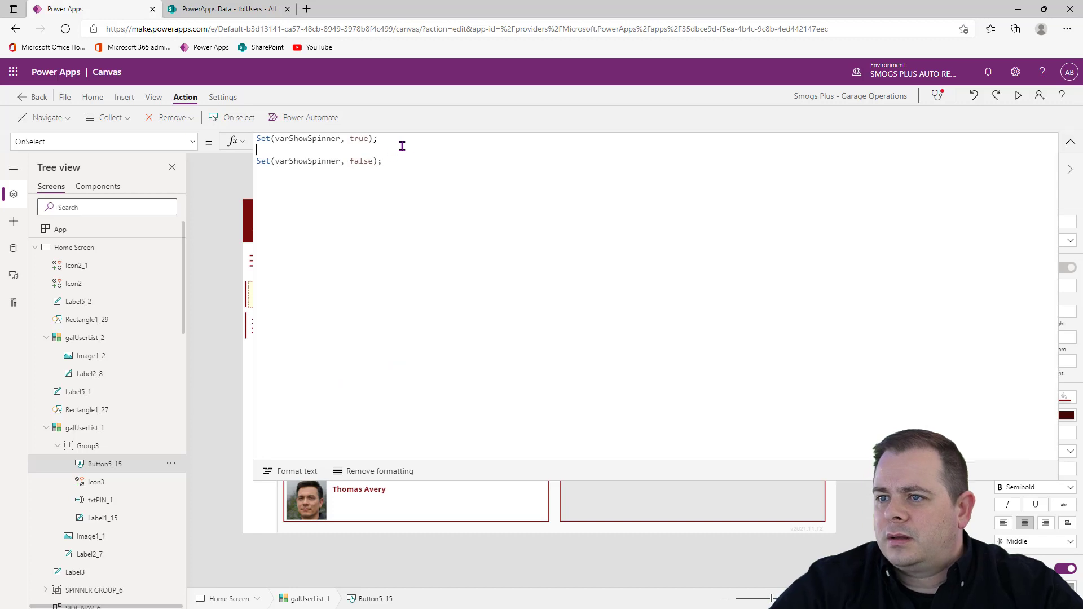
pyautogui.write('If(')
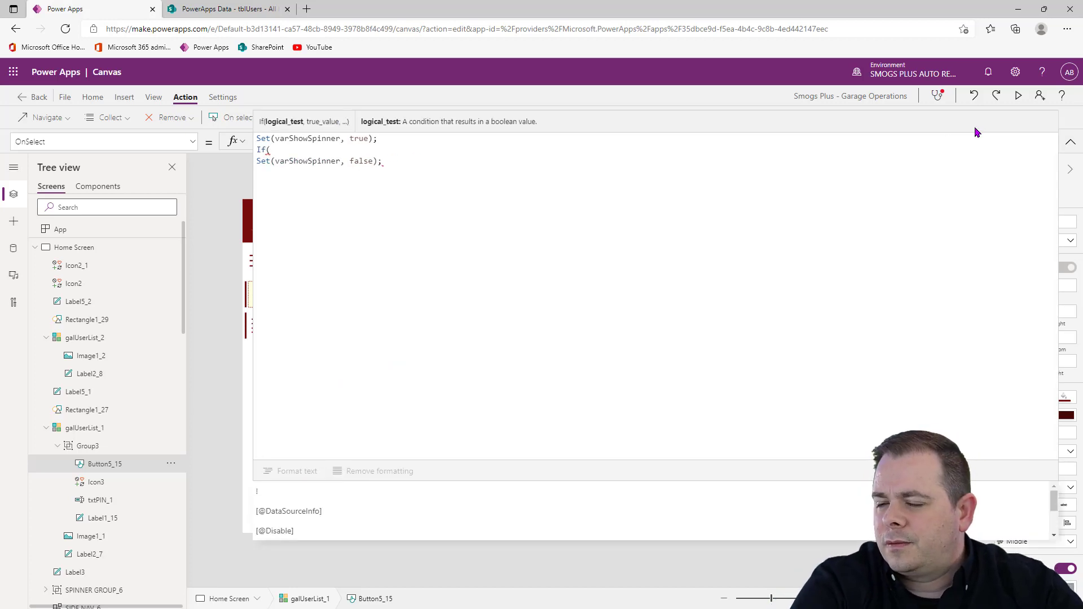
pyautogui.click(1070, 141)
pyautogui.click(379, 331)
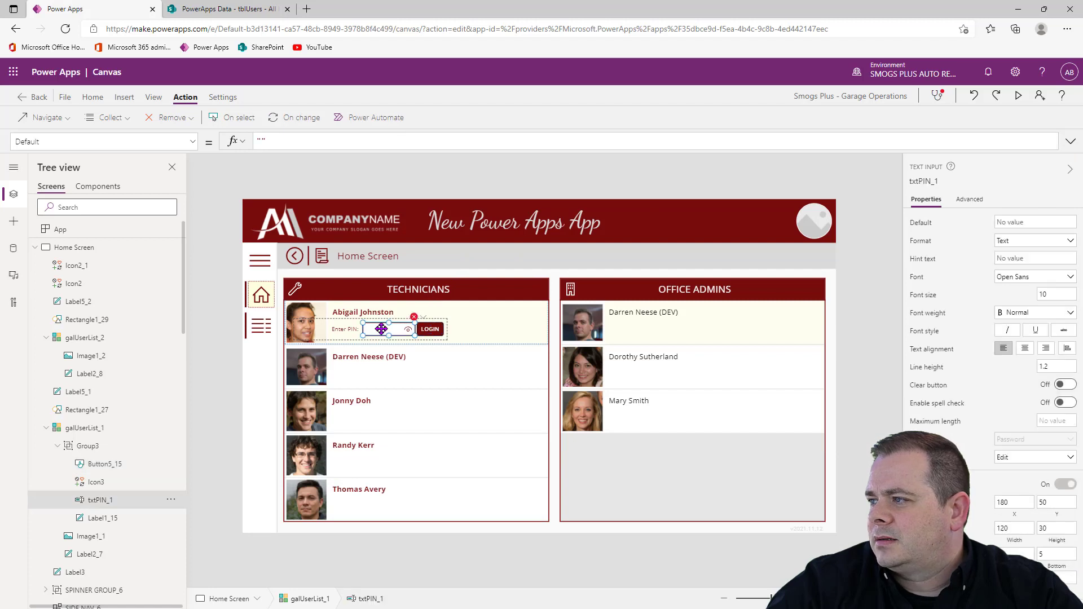
# Step: Rename the PIN text input from txtPIN_1 to txtPINEntry
pyautogui.click(932, 180)
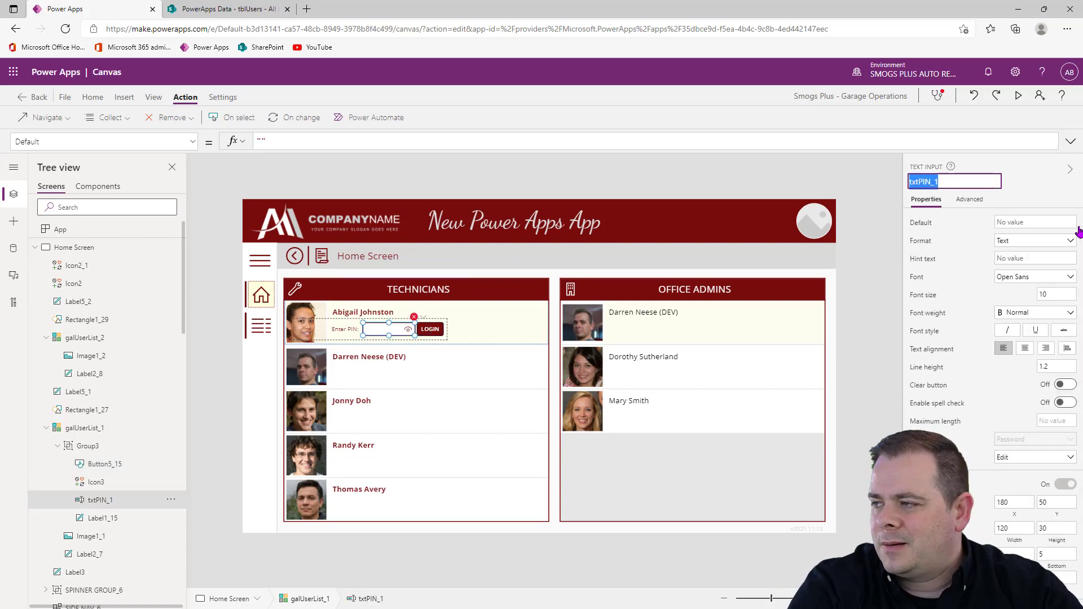
pyautogui.press('End')
pyautogui.press('BackSpace')
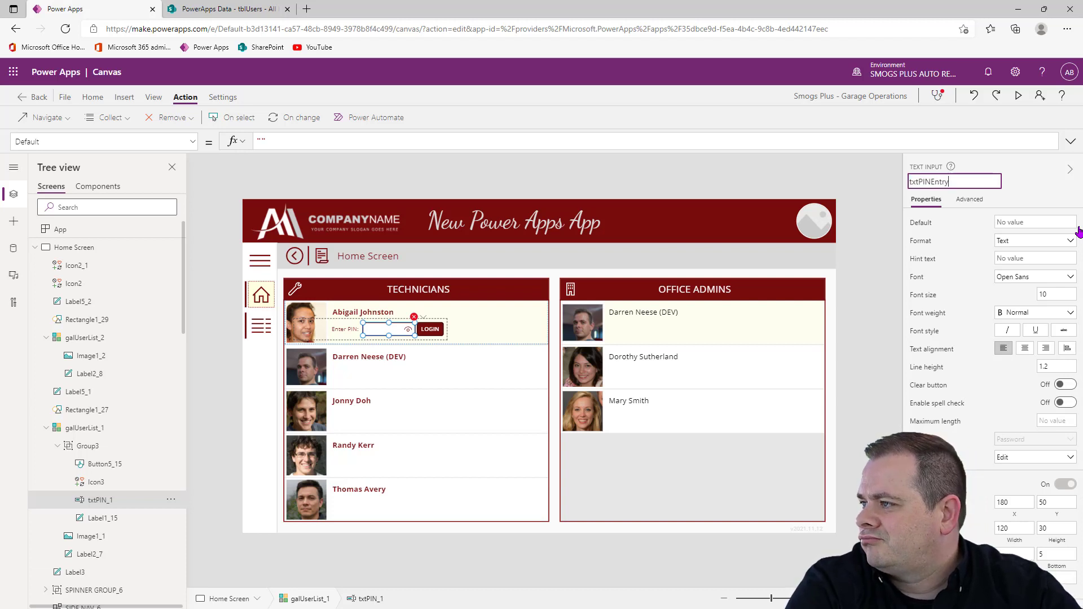
pyautogui.write('Entry')
pyautogui.press('Return')
pyautogui.click(928, 181)
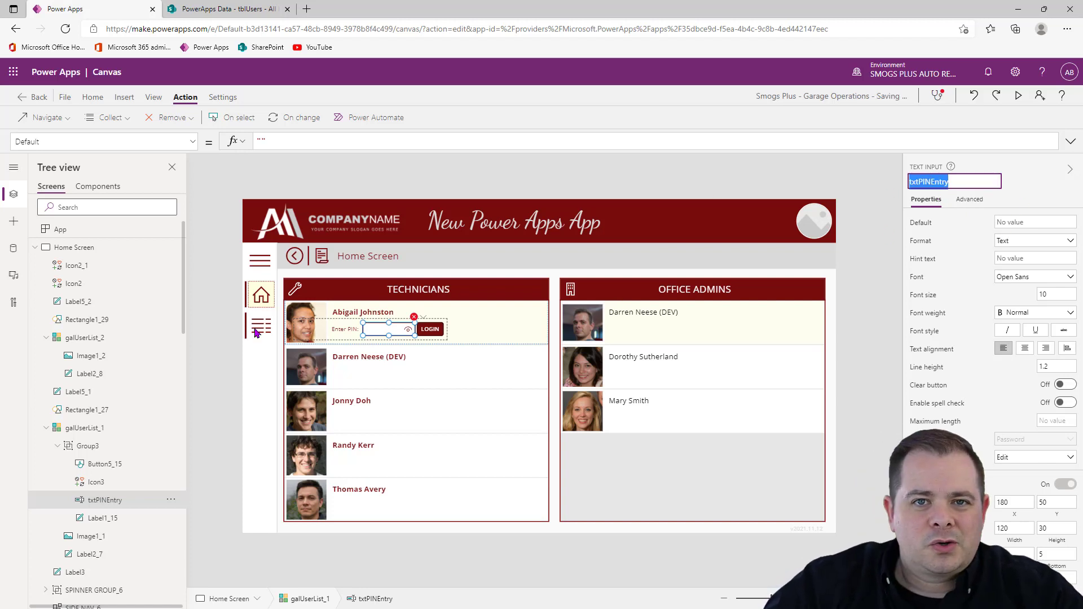
pyautogui.click(438, 335)
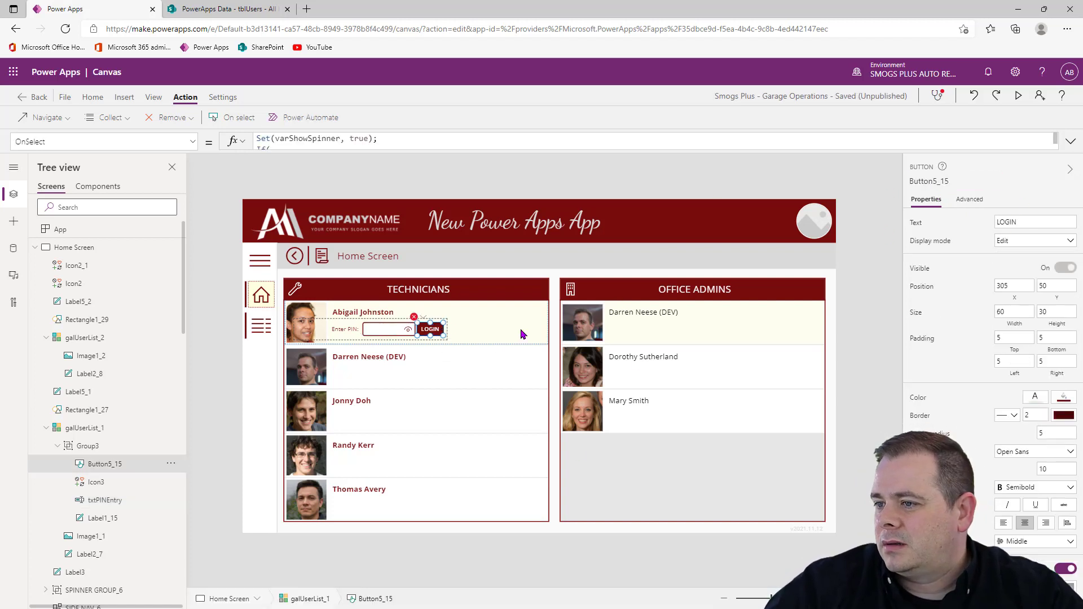
# Step: Make the LOGIN If condition compare txtPINEntry.Text with ThisItem.PIN
pyautogui.click(1070, 142)
pyautogui.click(377, 146)
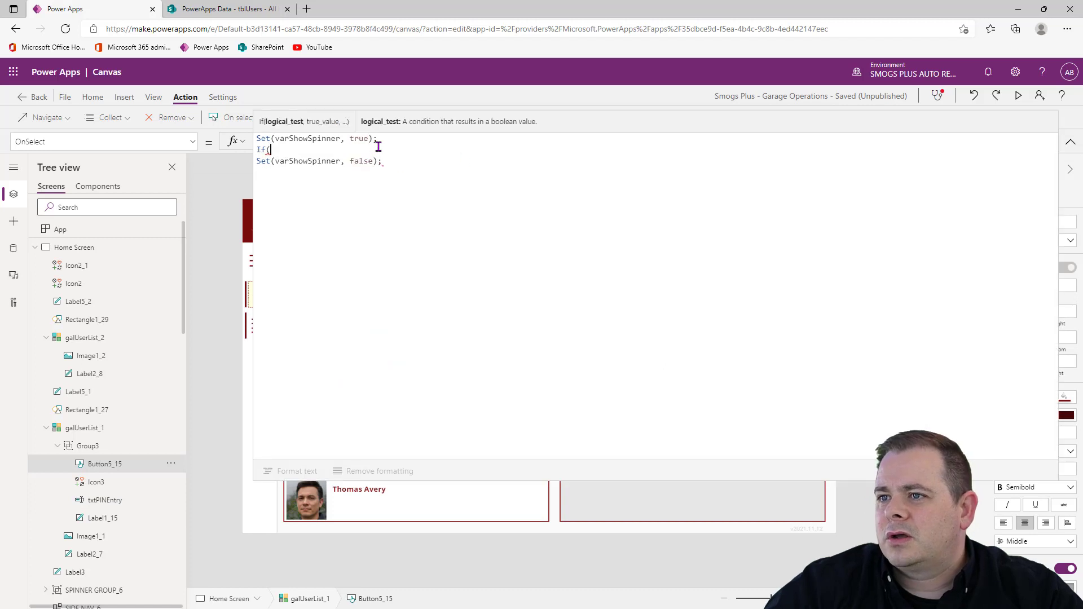
pyautogui.write('txtPINEntry.Text = This')
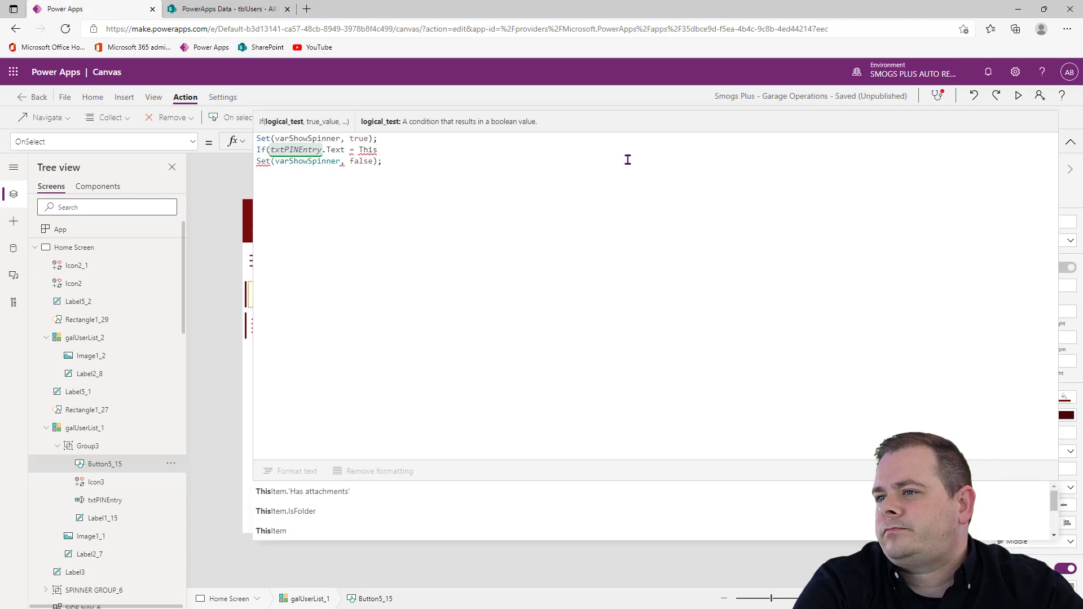
pyautogui.press('Tab')
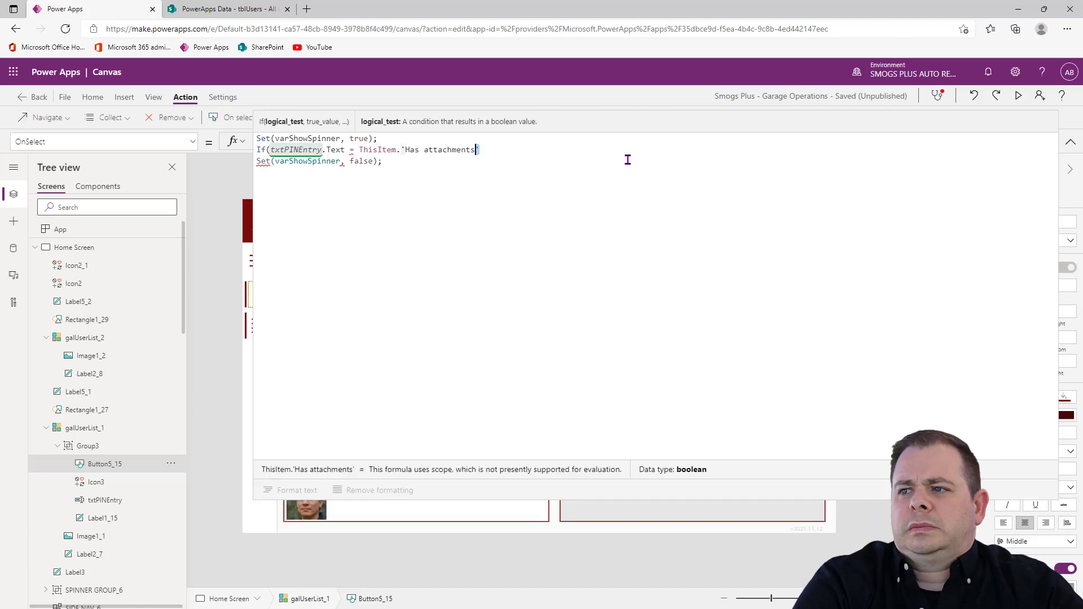
pyautogui.hotkey('ctrl', 'shift', 'Left')
pyautogui.hotkey('ctrl', 'shift', 'Left')
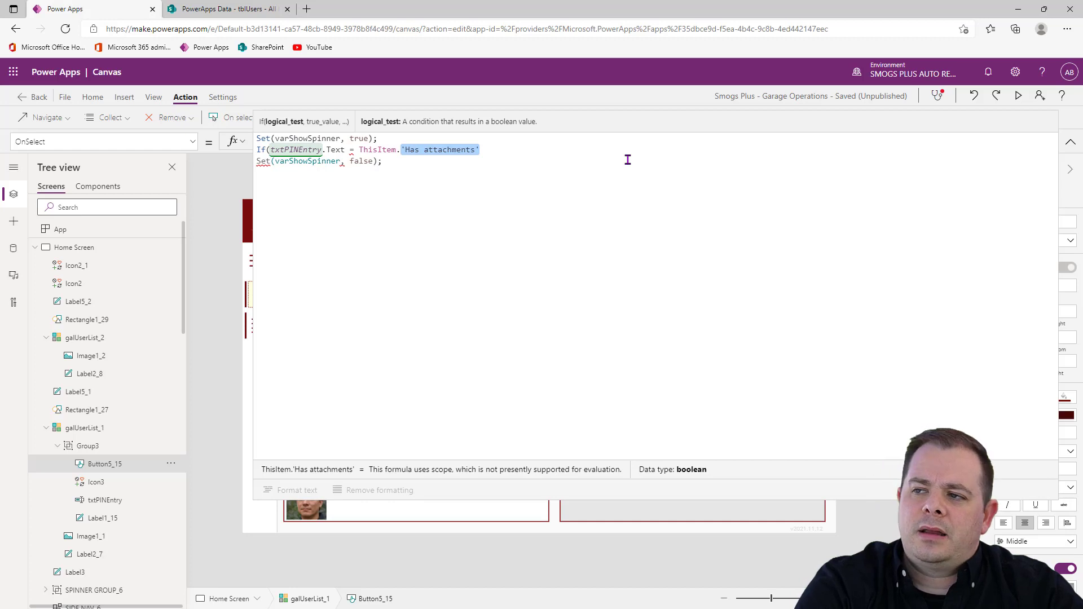
pyautogui.write('PIN ')
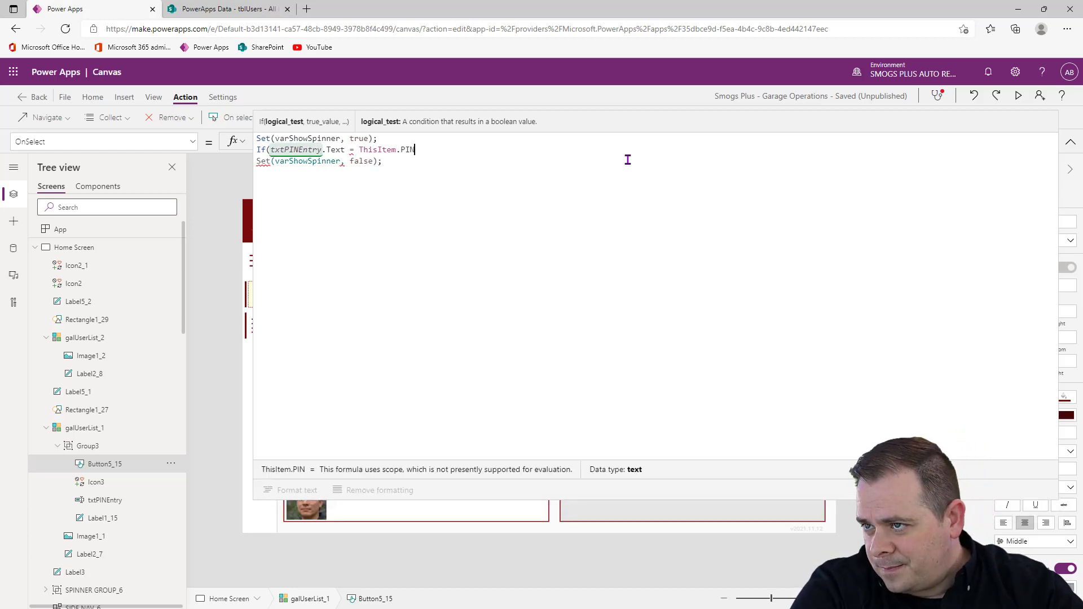
pyautogui.write(')')
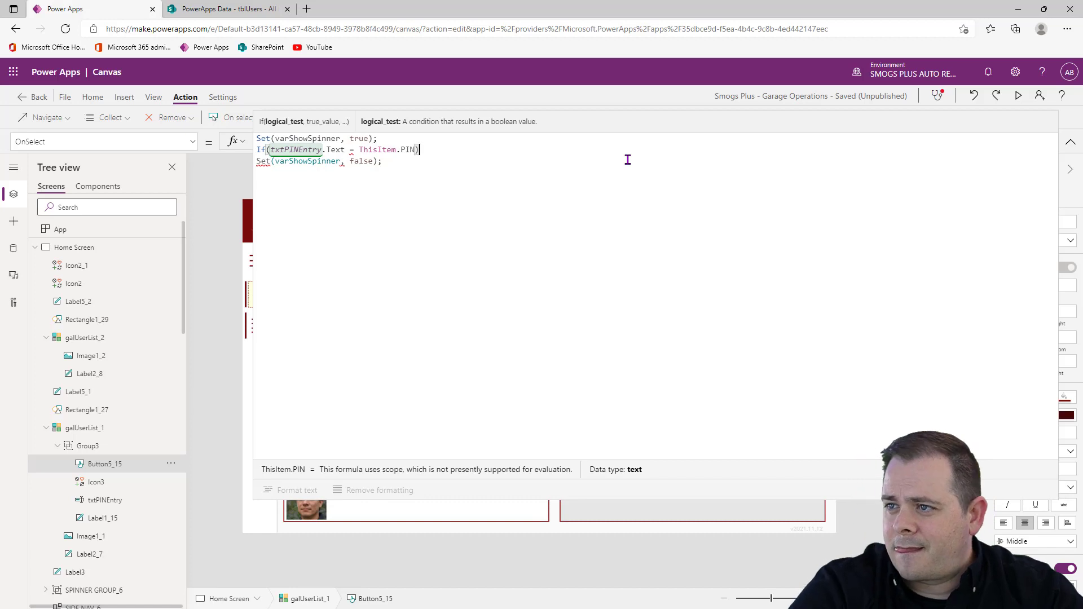
pyautogui.write(';')
pyautogui.press('Left')
pyautogui.press('Left')
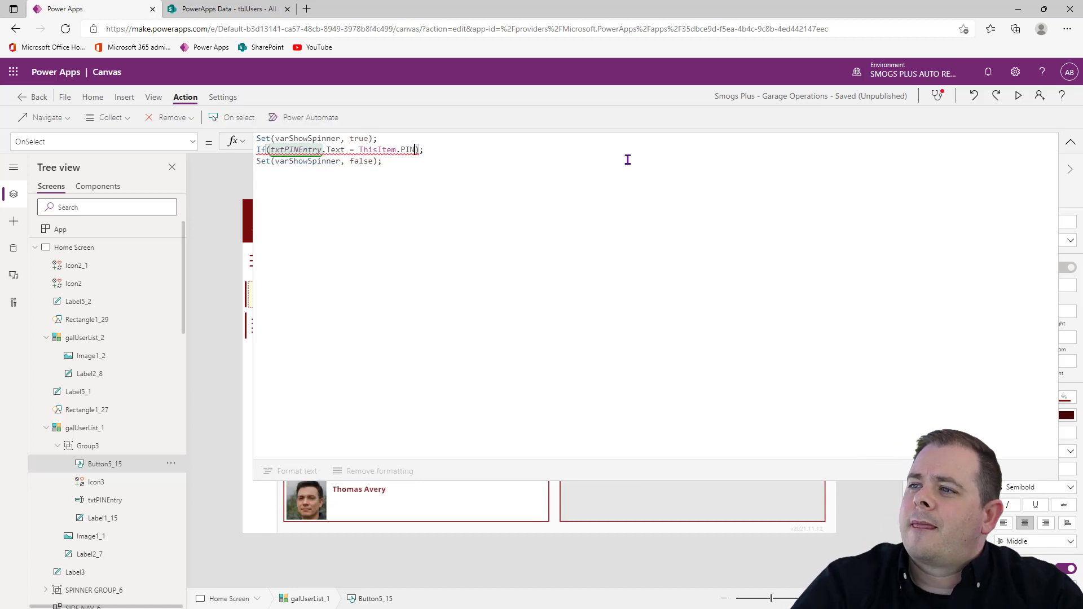
pyautogui.press('Return')
pyautogui.press('Return')
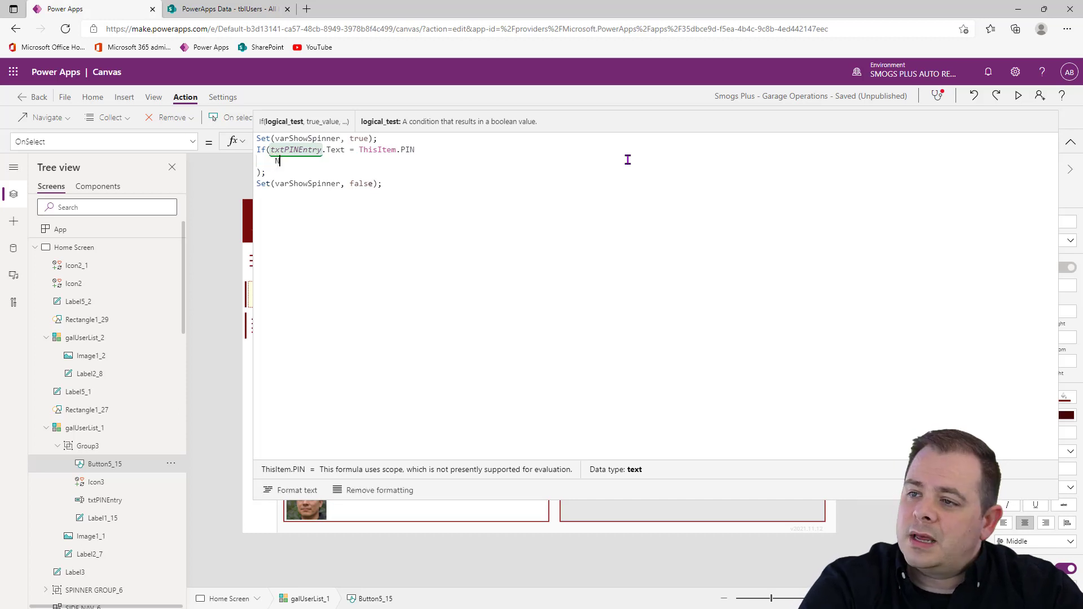
# Step: Add Notify("LOGGED IN!", NotificationType.Success) as the true branch, then start a new line
pyautogui.write('Notify();')
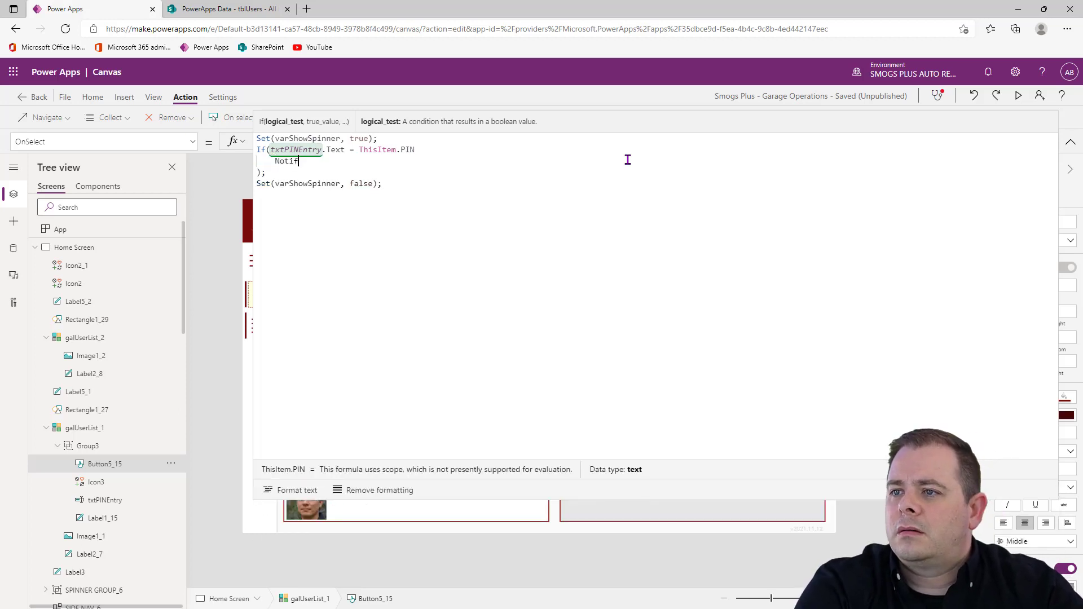
pyautogui.press('Left')
pyautogui.press('Left')
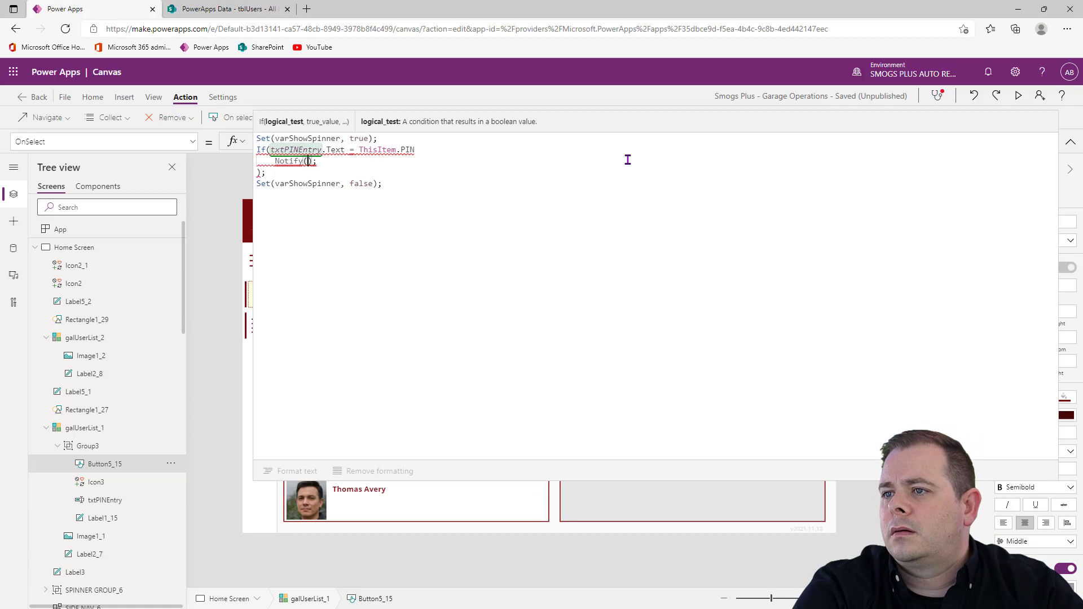
pyautogui.write('"')
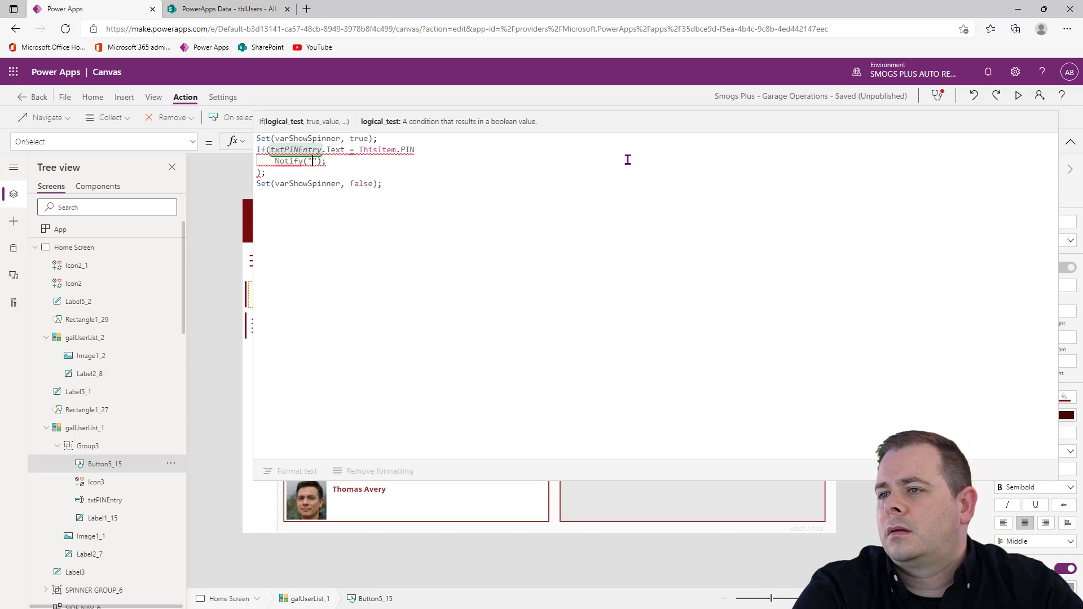
pyautogui.write('LOGGED IN')
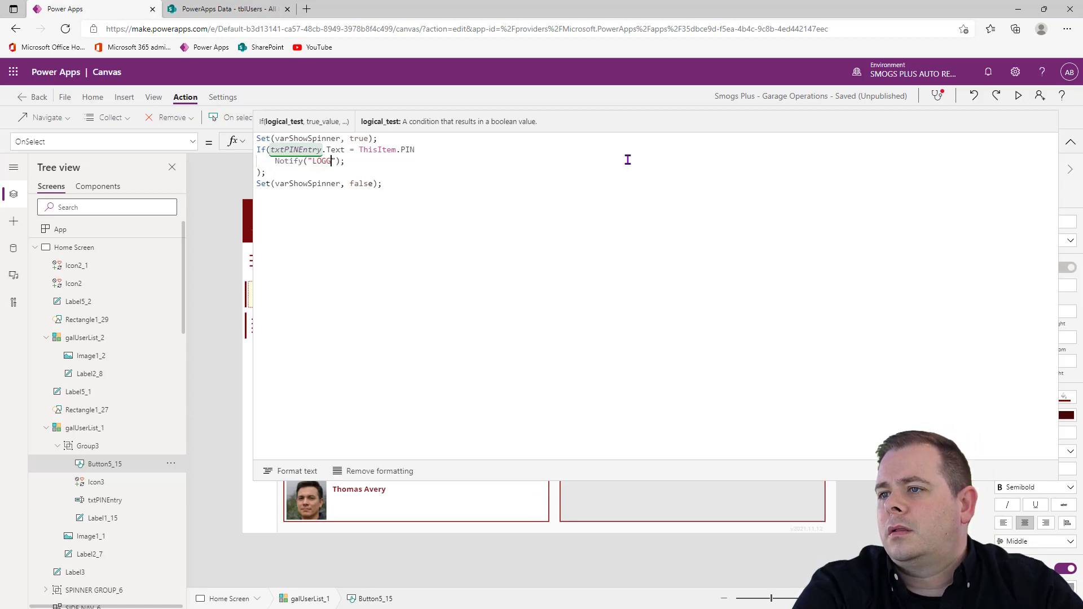
pyautogui.write('!')
pyautogui.press('Right')
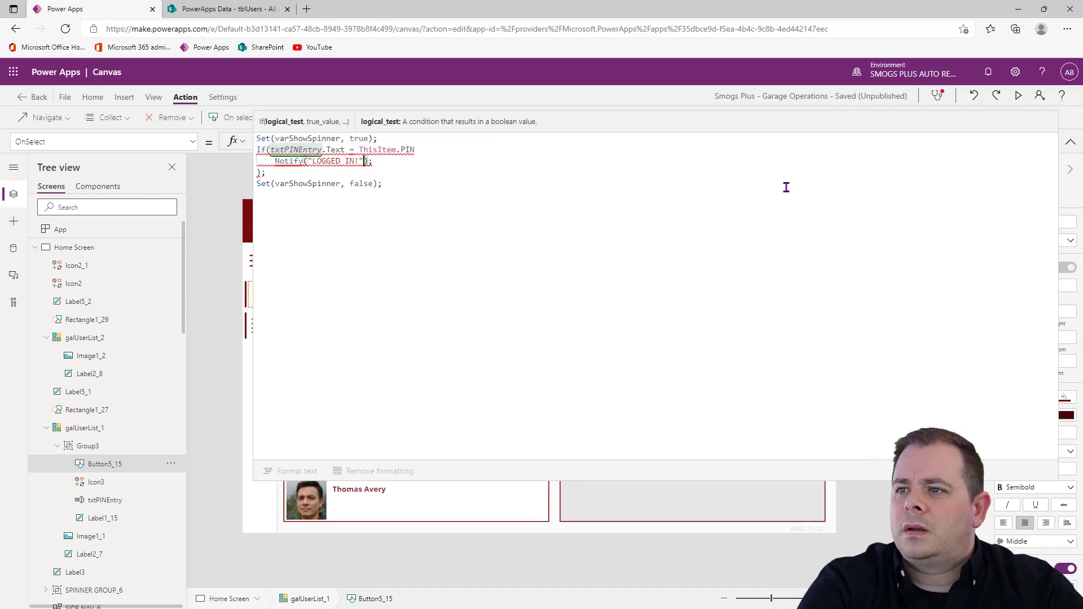
pyautogui.write(',')
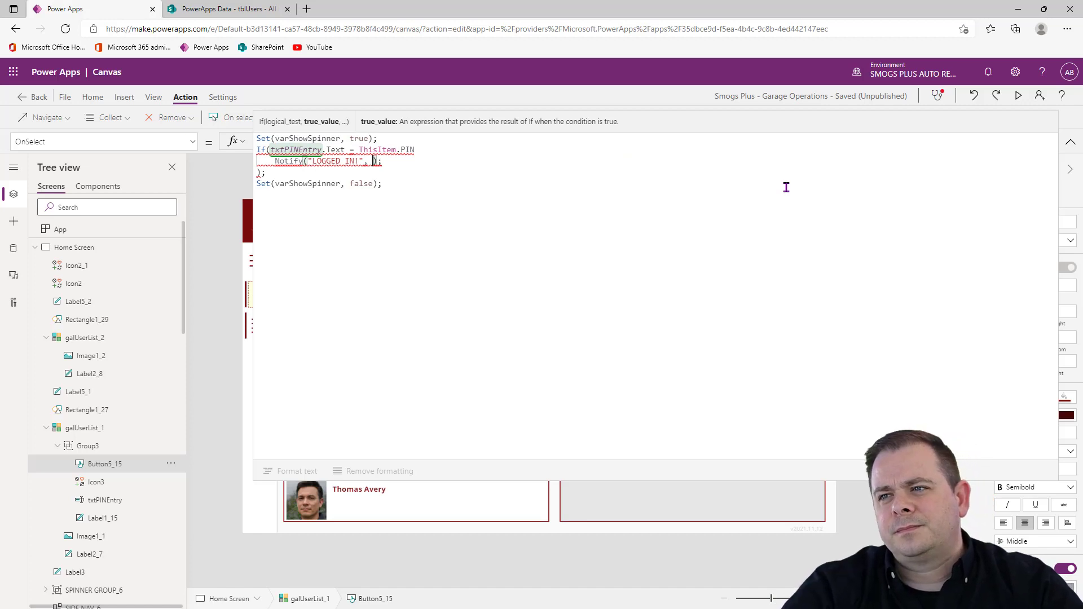
pyautogui.hotkey('ctrl', 'Left')
pyautogui.hotkey('ctrl', 'Left')
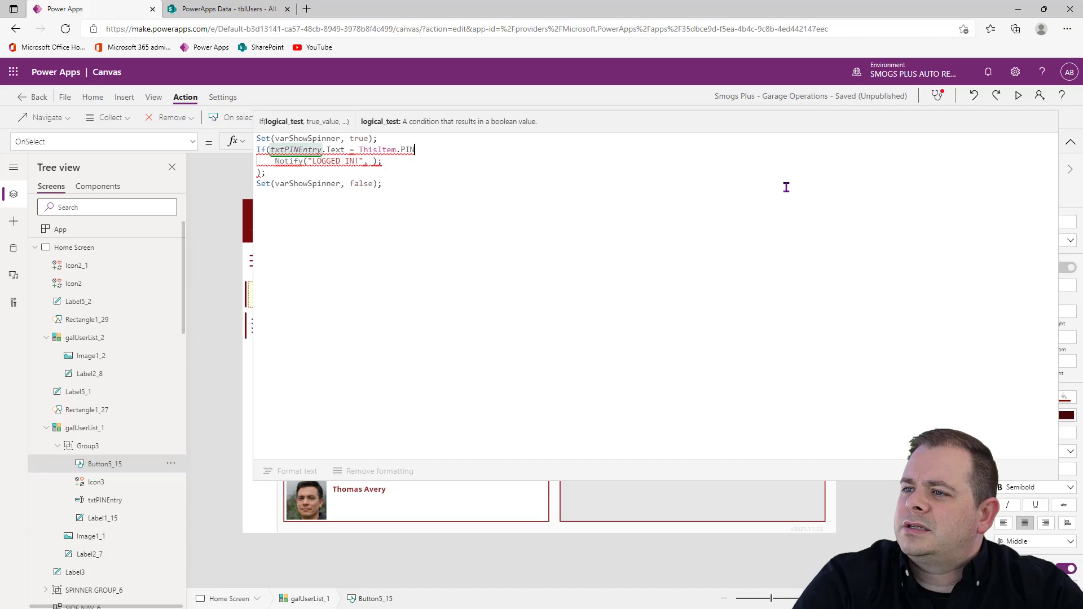
pyautogui.write(',')
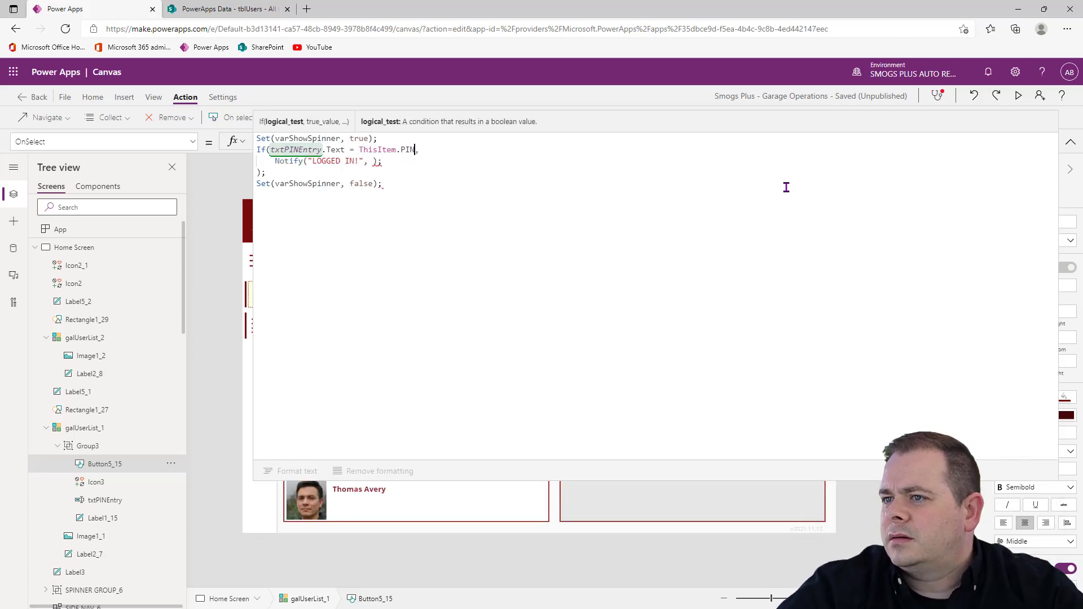
pyautogui.click(372, 161)
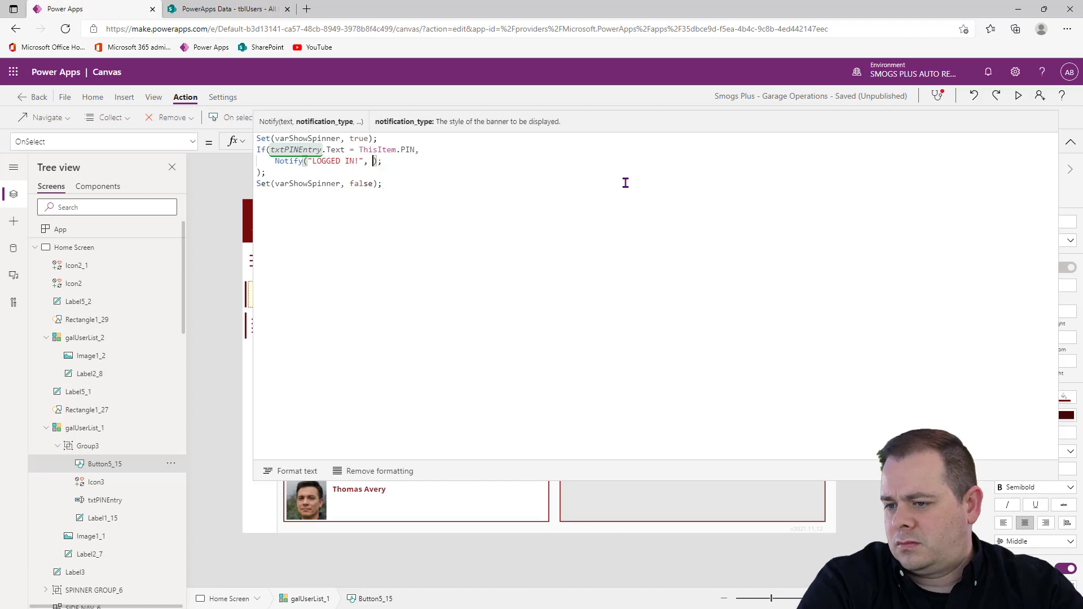
pyautogui.write('nOT')
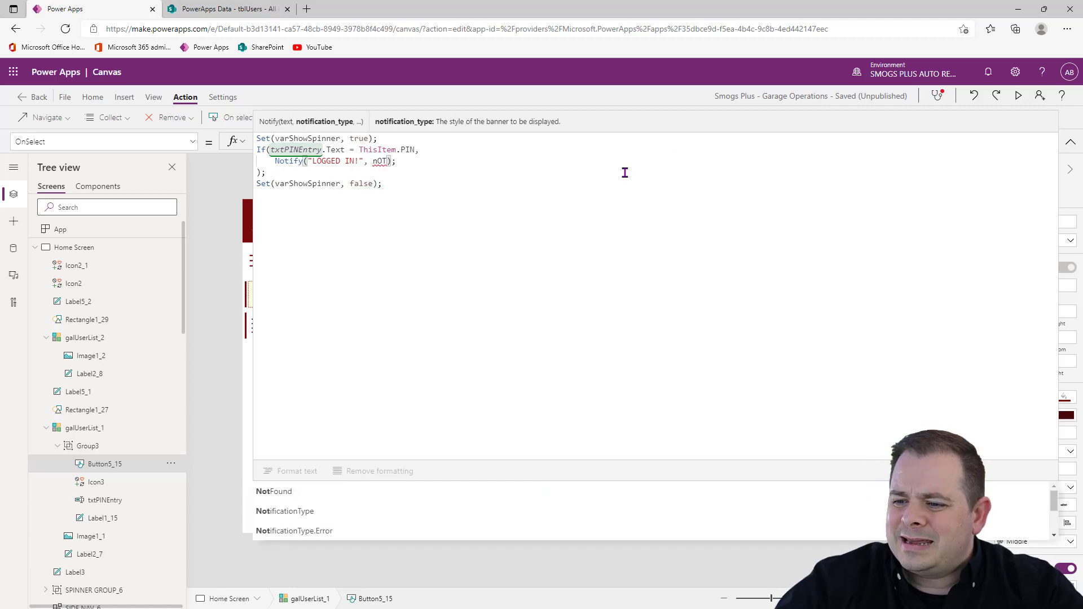
pyautogui.click(315, 510)
pyautogui.write('.s')
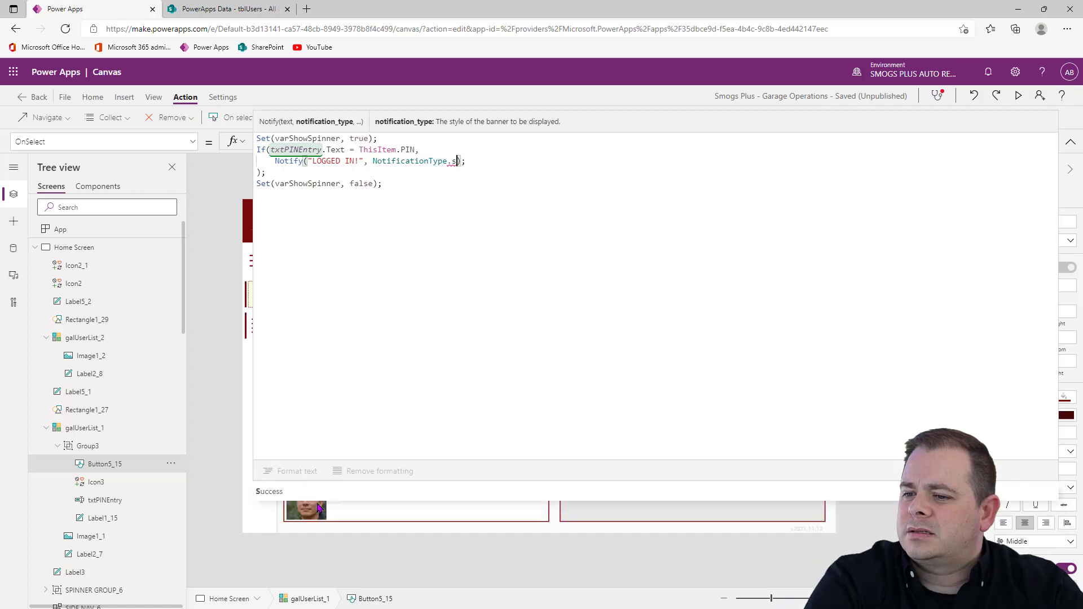
pyautogui.press('Tab')
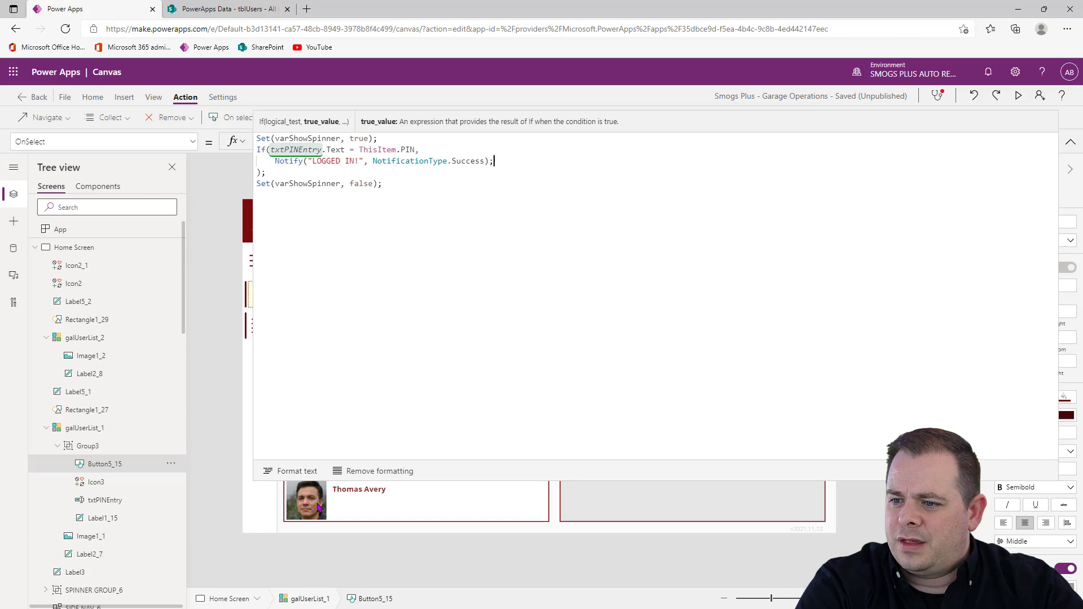
pyautogui.write(';,')
pyautogui.hotkey('shift', 'Return')
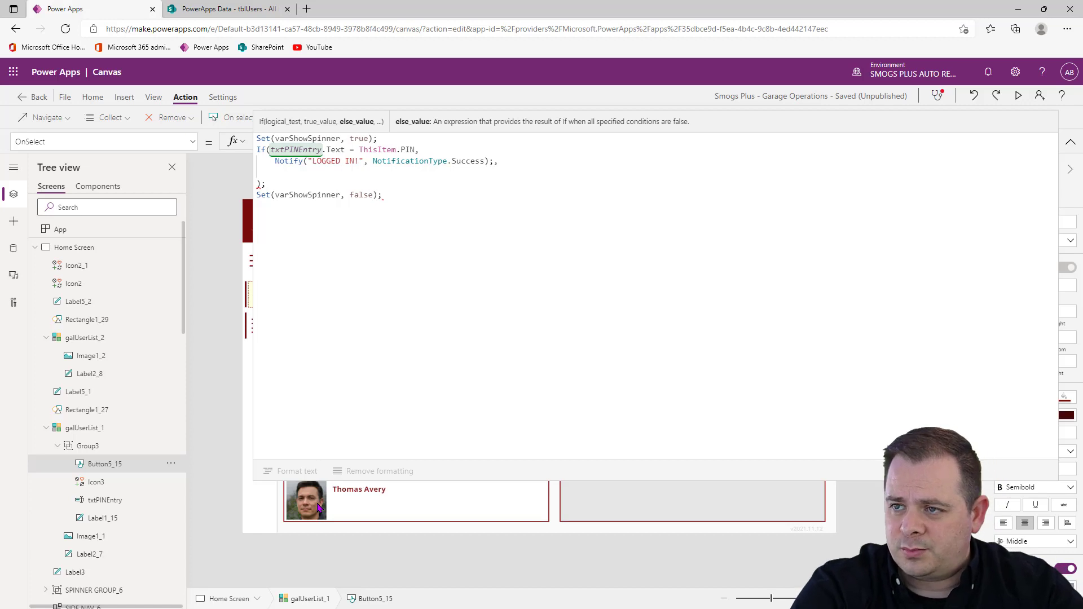
# Step: Duplicate the Notify line and change it to Notify("LOGIN FAILED!", NotificationType.Error)
pyautogui.press('Up')
pyautogui.hotkey('shift', 'End')
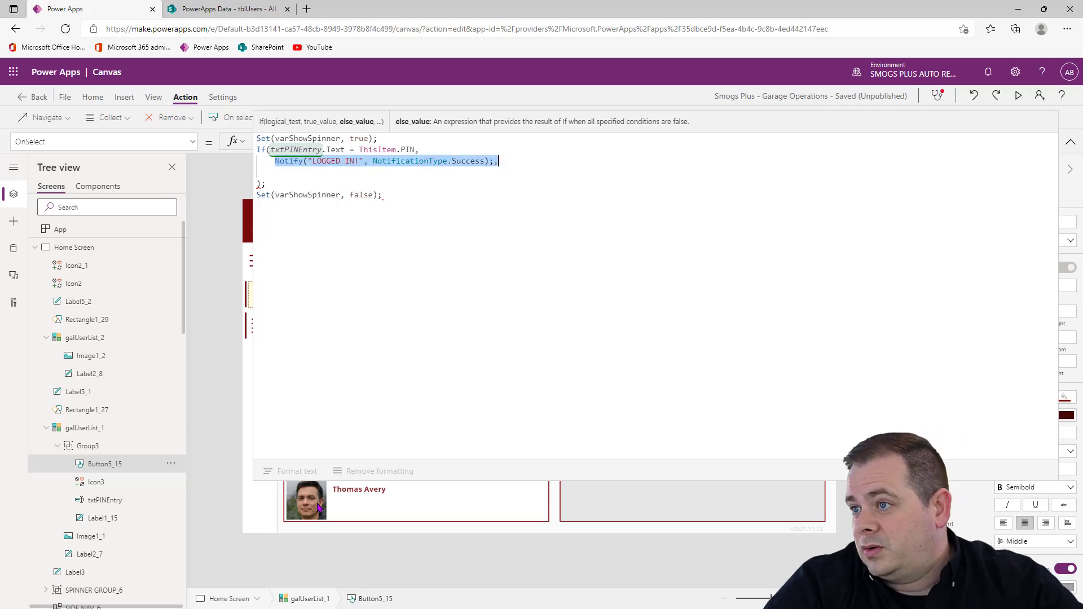
pyautogui.hotkey('shift', 'Left')
pyautogui.hotkey('ctrl', 'c')
pyautogui.press('Down')
pyautogui.hotkey('ctrl', 'v')
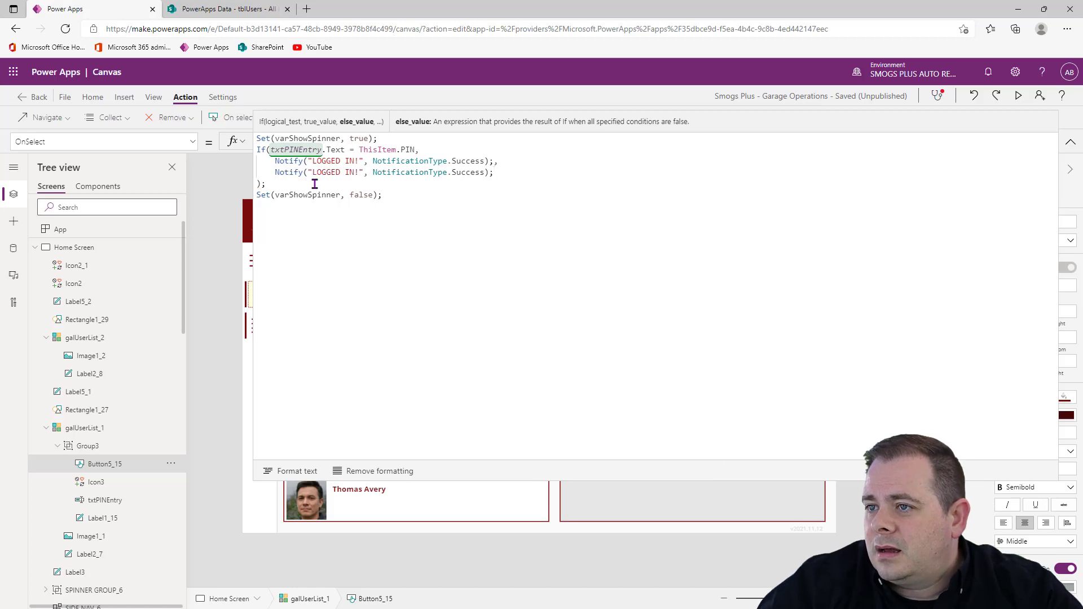
pyautogui.moveTo(354, 172); pyautogui.dragTo(312, 172)
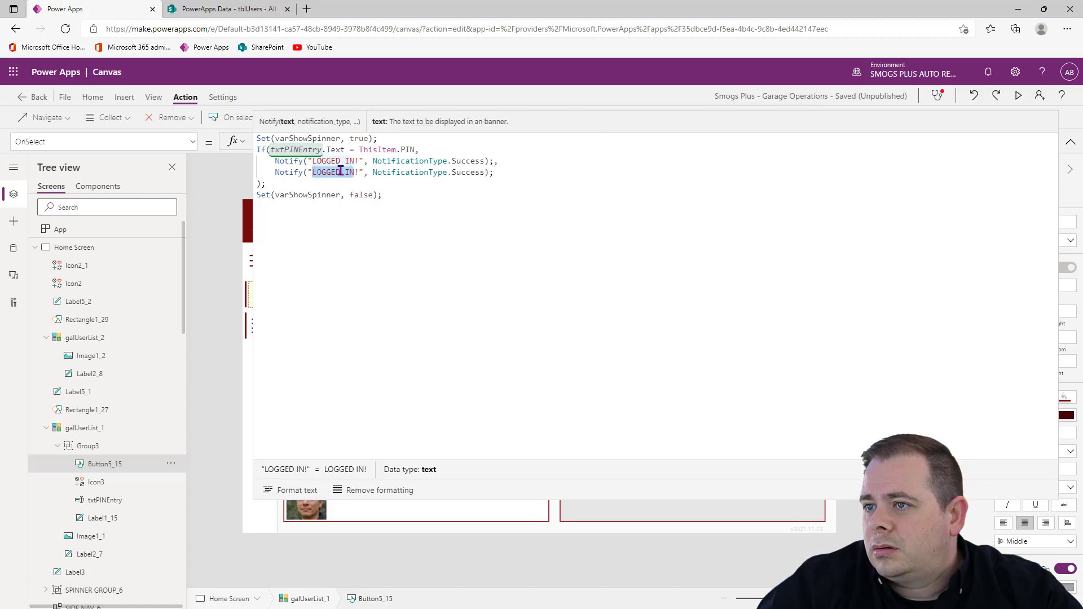
pyautogui.write('login')
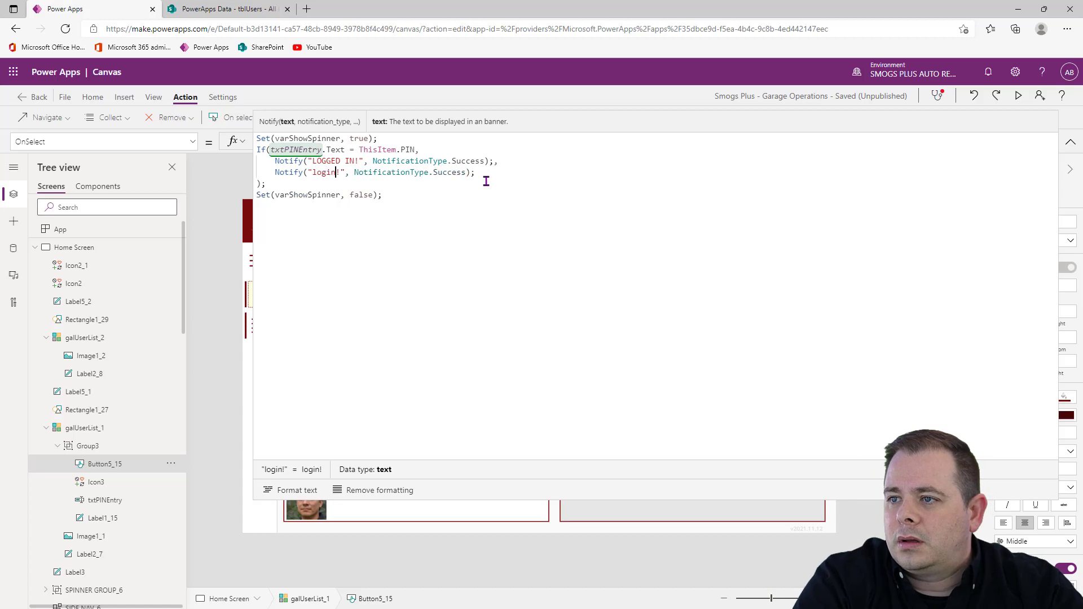
pyautogui.hotkey('ctrl', 'shift', 'Left')
pyautogui.write('LOGIN FAILED')
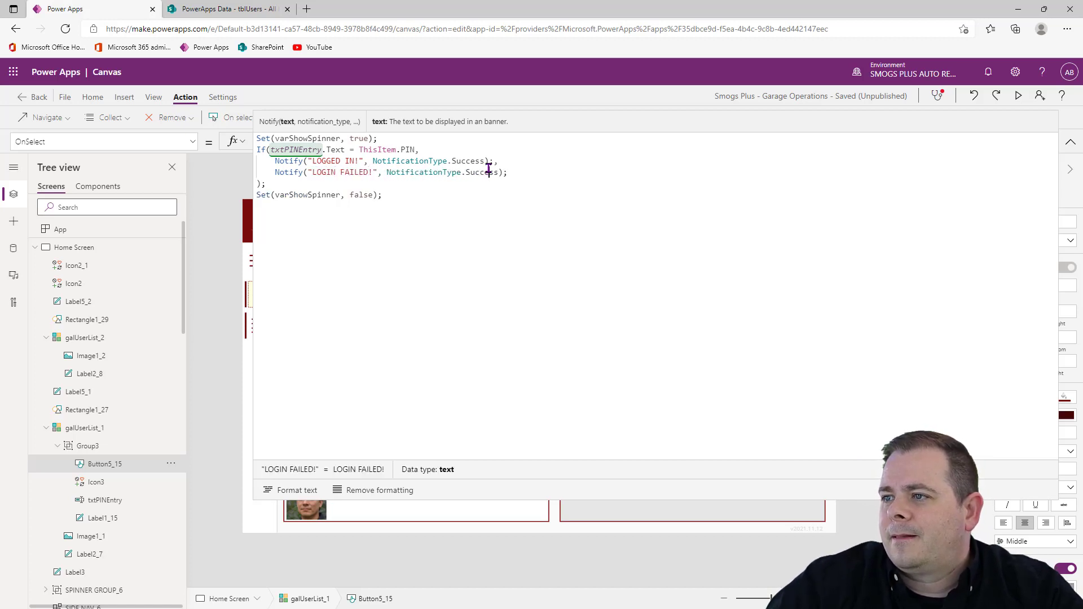
pyautogui.doubleClick(488, 171)
pyautogui.press('BackSpace')
pyautogui.write('ERR')
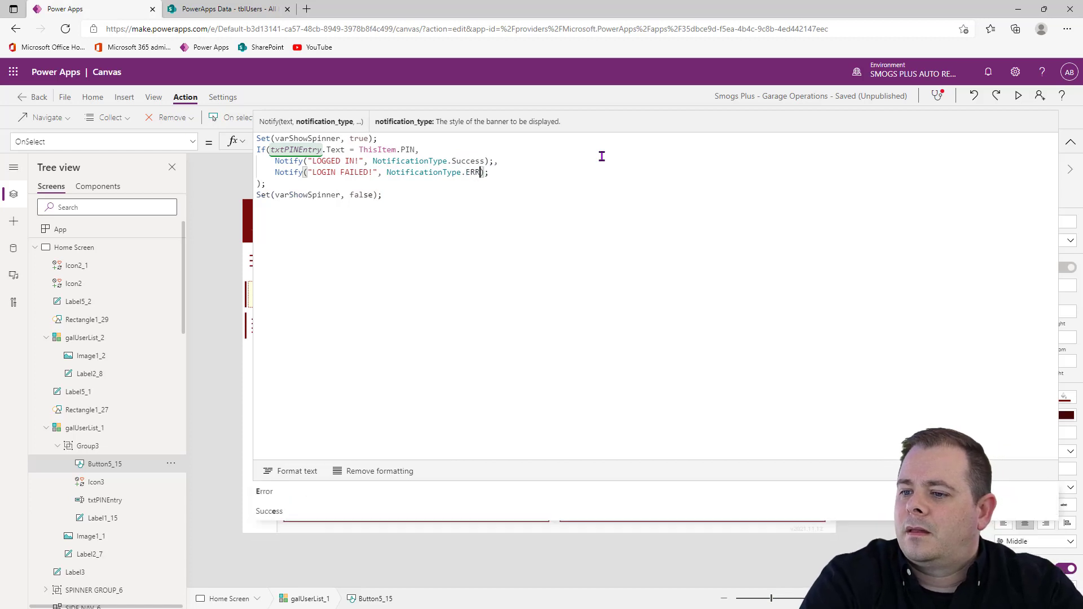
pyautogui.press('Tab')
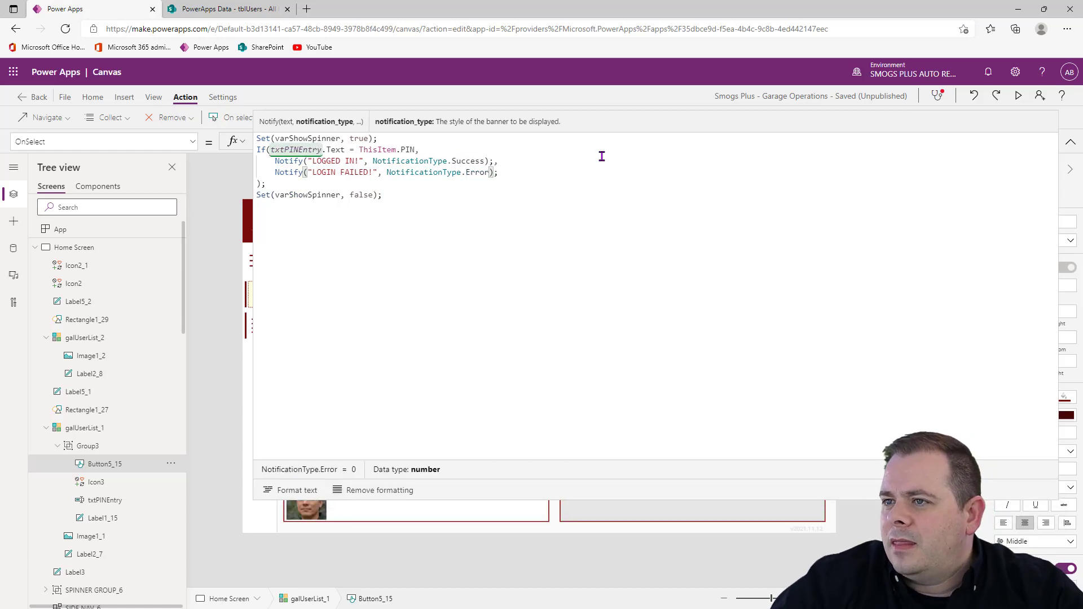
# Step: Add Reset(txtPINEntry); after the failure notification and collapse the formula bar
pyautogui.doubleClick(282, 150)
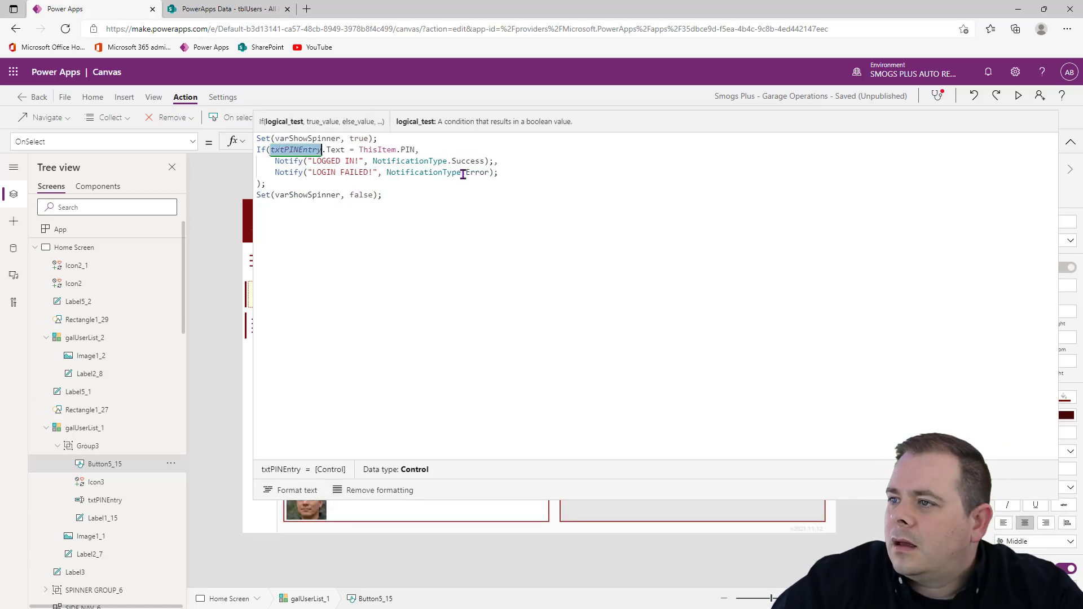
pyautogui.click(503, 172)
pyautogui.press('Return')
pyautogui.hotkey('ctrl', 'v')
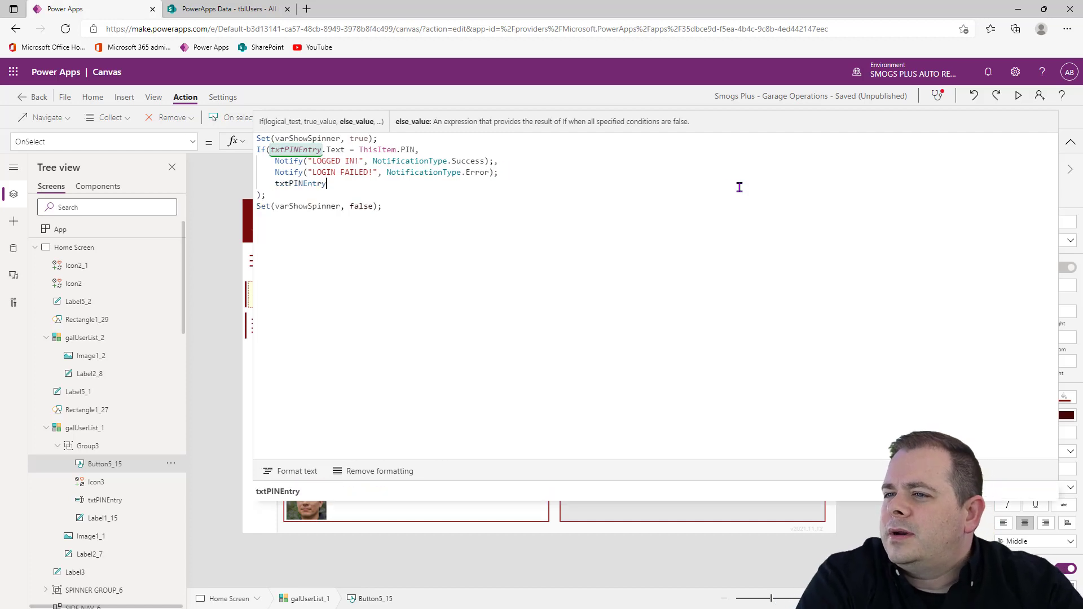
pyautogui.write('Reset')
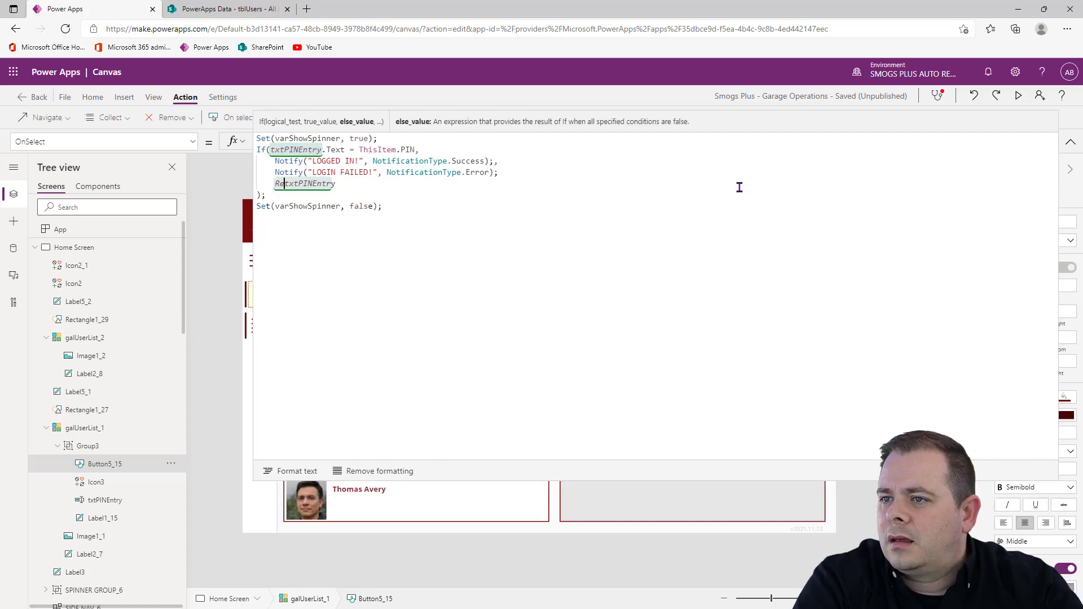
pyautogui.write('(')
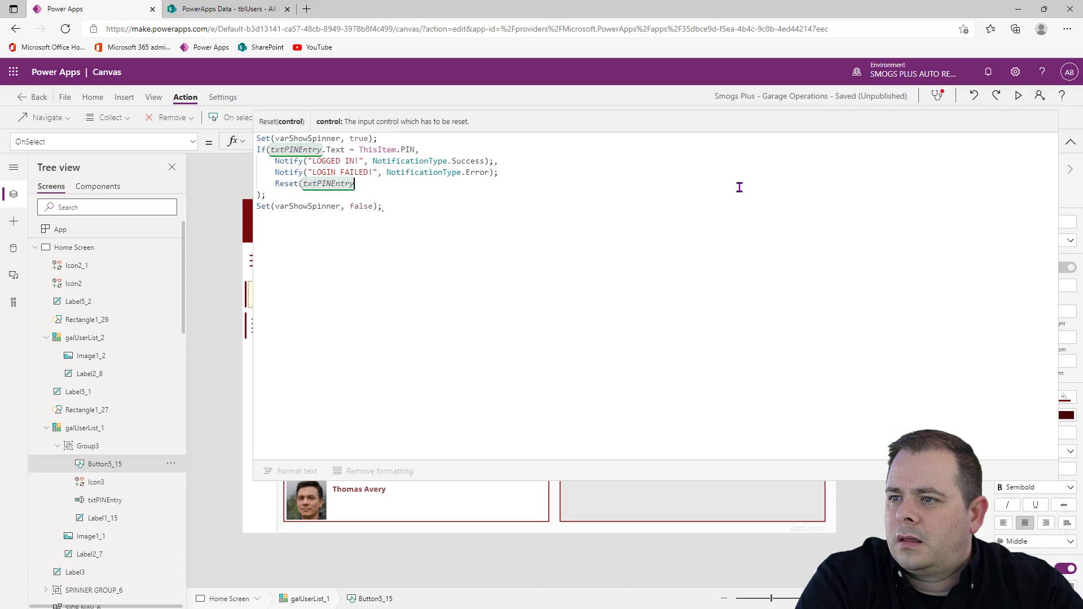
pyautogui.press('End')
pyautogui.write(');')
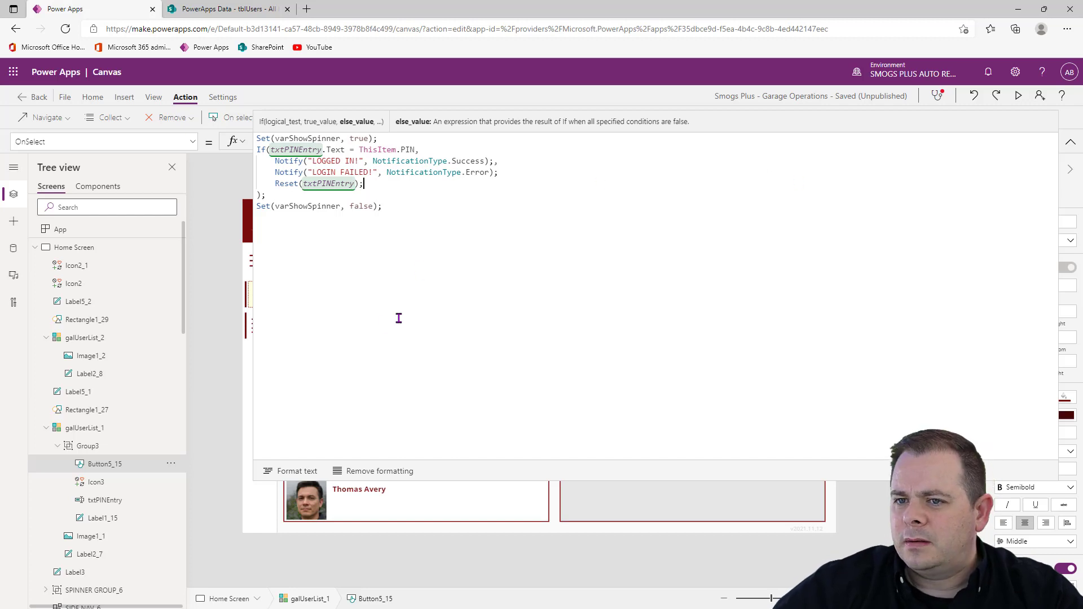
pyautogui.click(1071, 144)
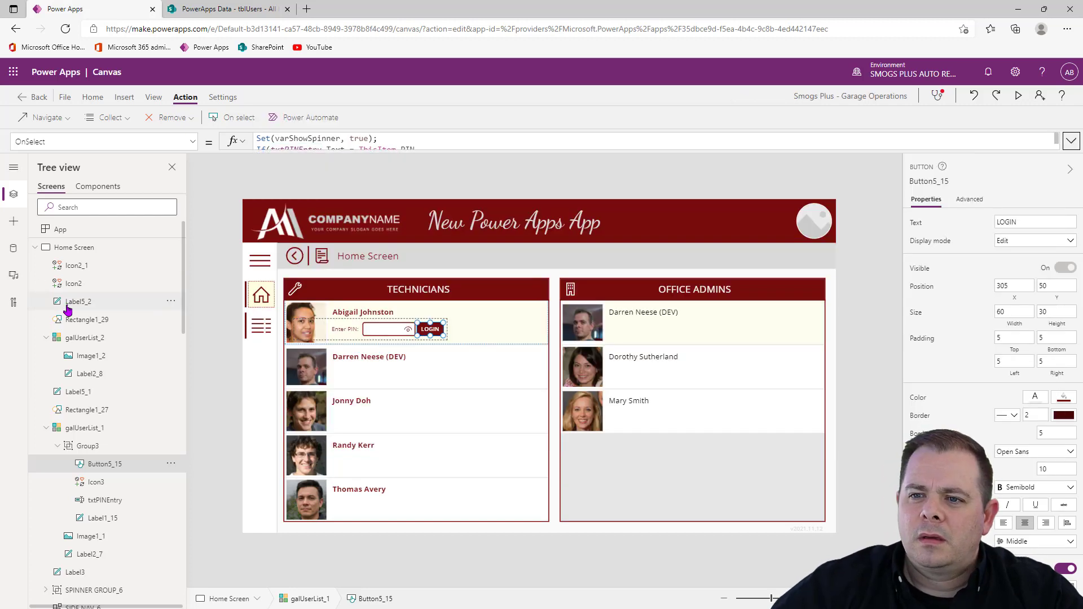
# Step: Edit the FullName reference in the BLANK SCREEN header's formula
pyautogui.click(35, 247)
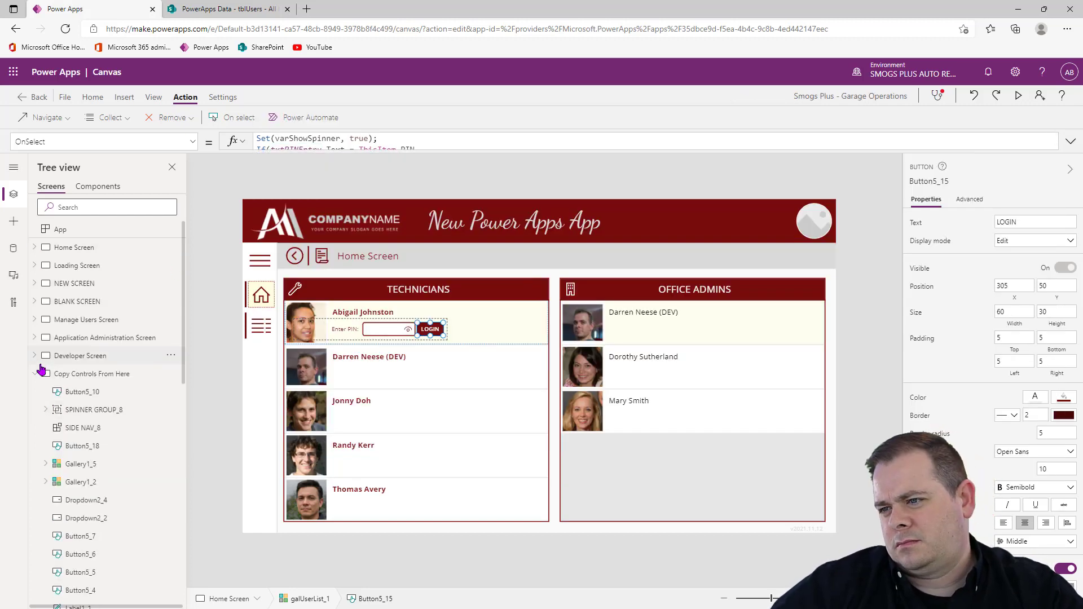
pyautogui.click(106, 304)
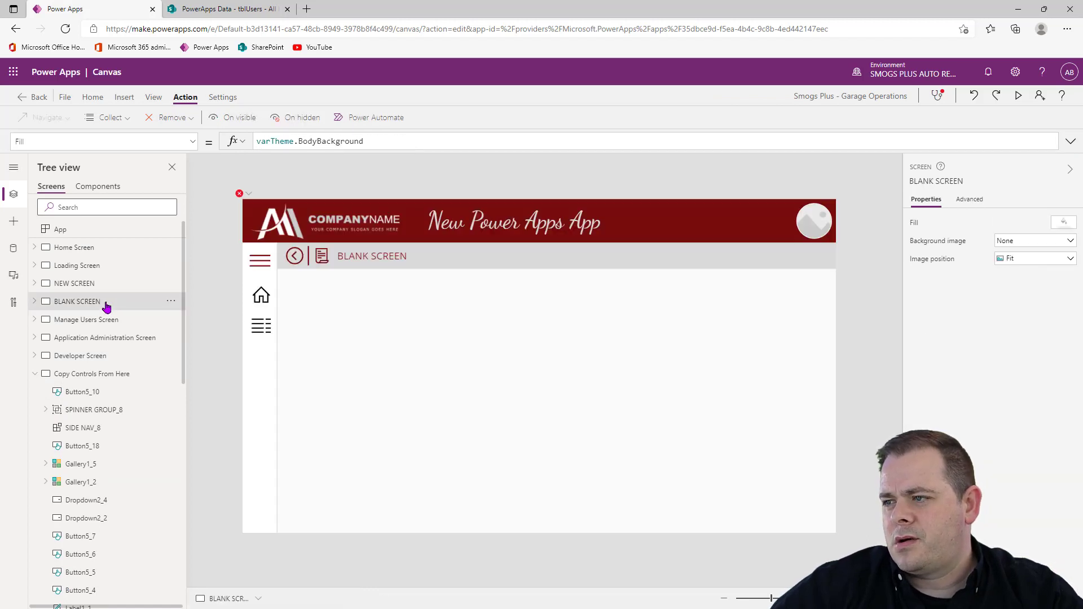
pyautogui.click(265, 217)
pyautogui.doubleClick(349, 141)
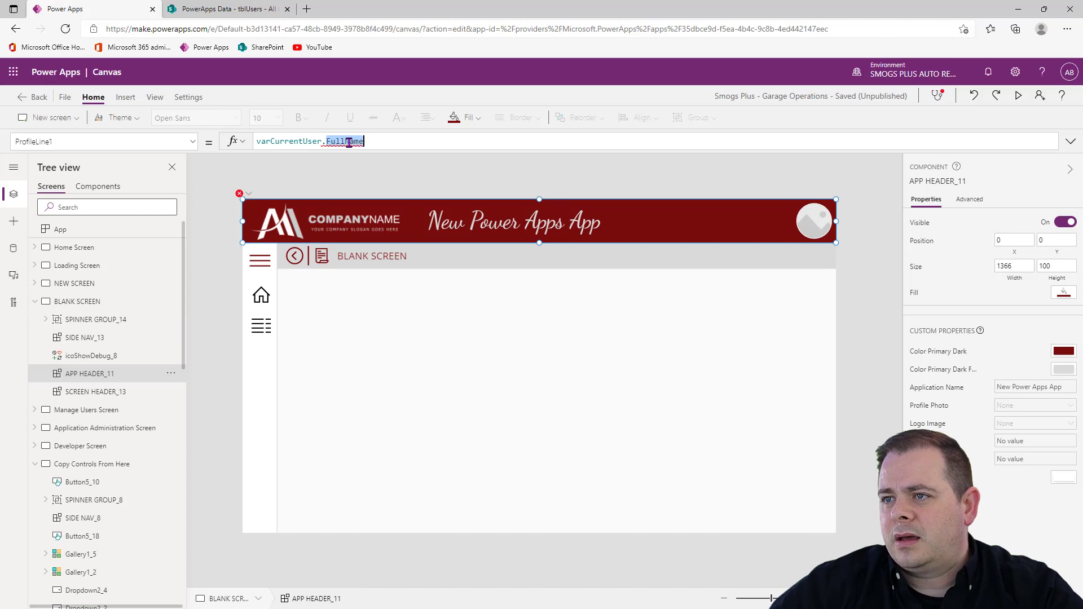
pyautogui.write('Tit')
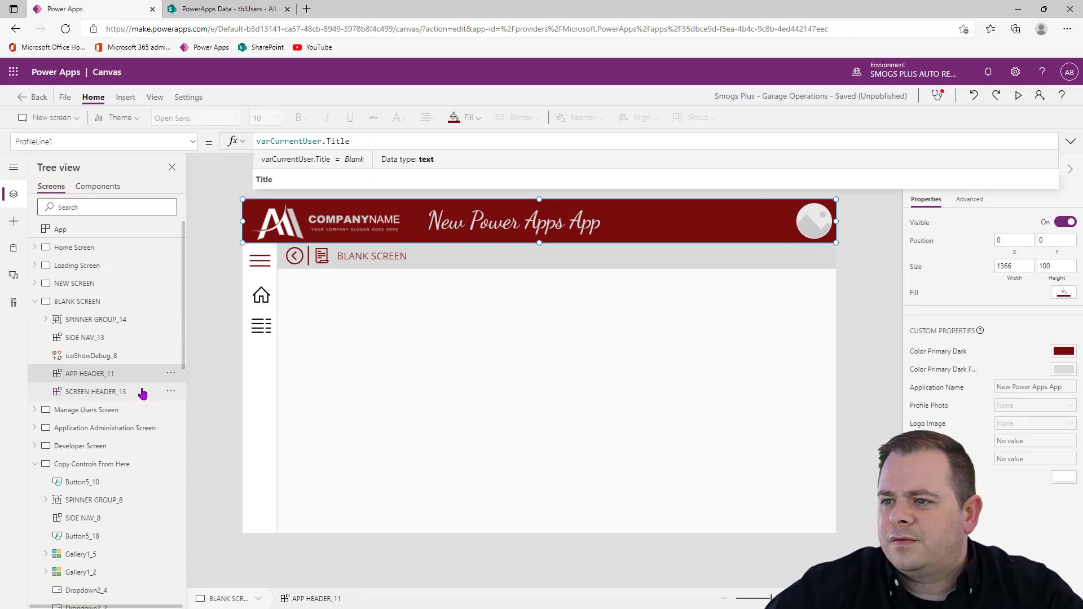
pyautogui.click(93, 303)
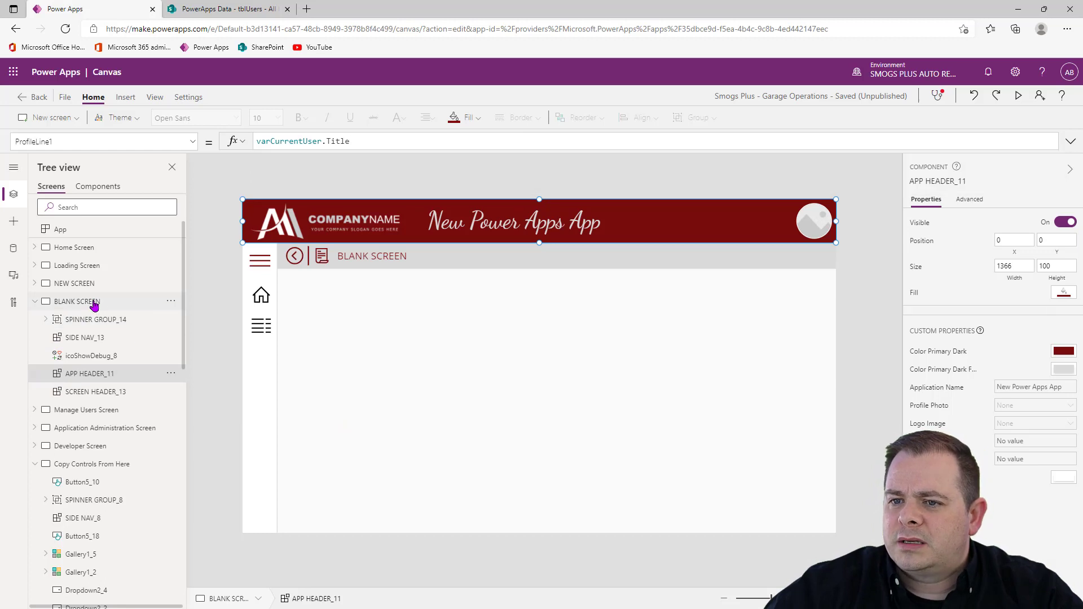
# Step: Bring the Home Screen's side navigation to the front
pyautogui.click(32, 249)
pyautogui.click(33, 249)
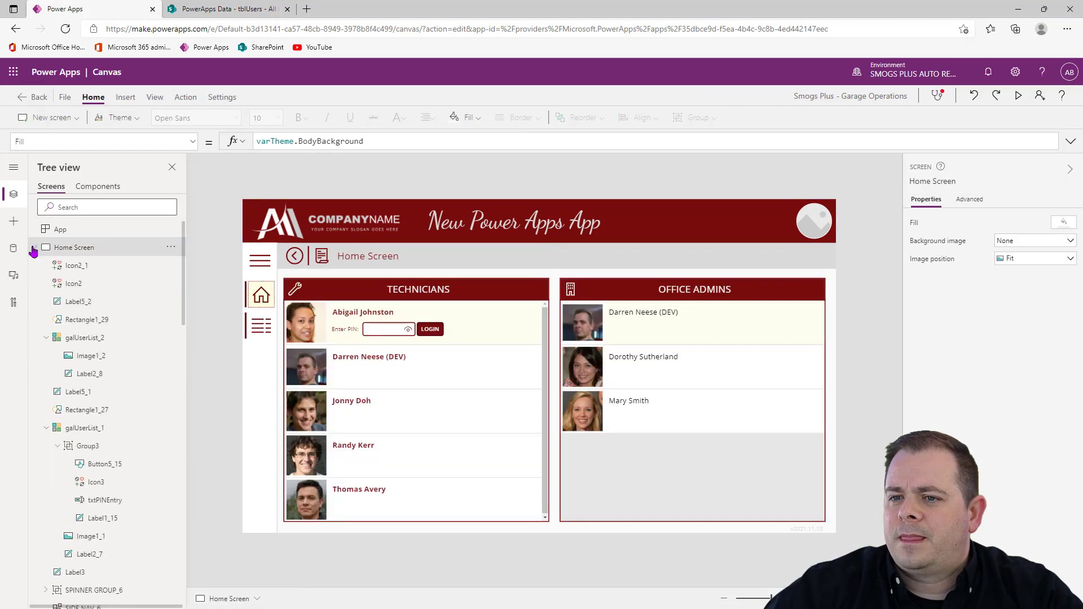
pyautogui.click(276, 260)
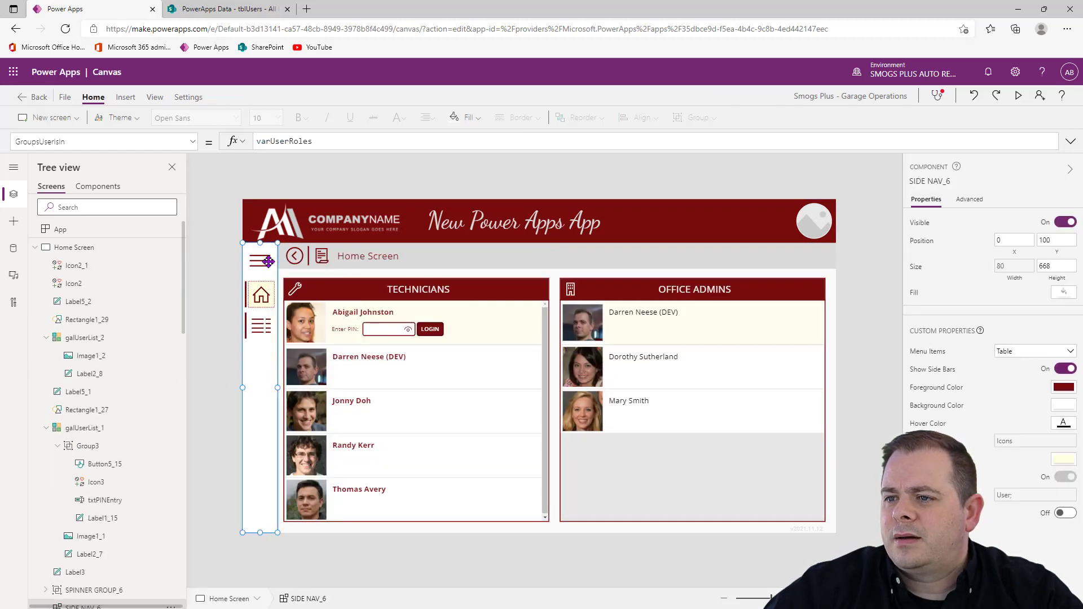
pyautogui.rightClick(262, 261)
pyautogui.moveTo(339, 338)
pyautogui.click(423, 341)
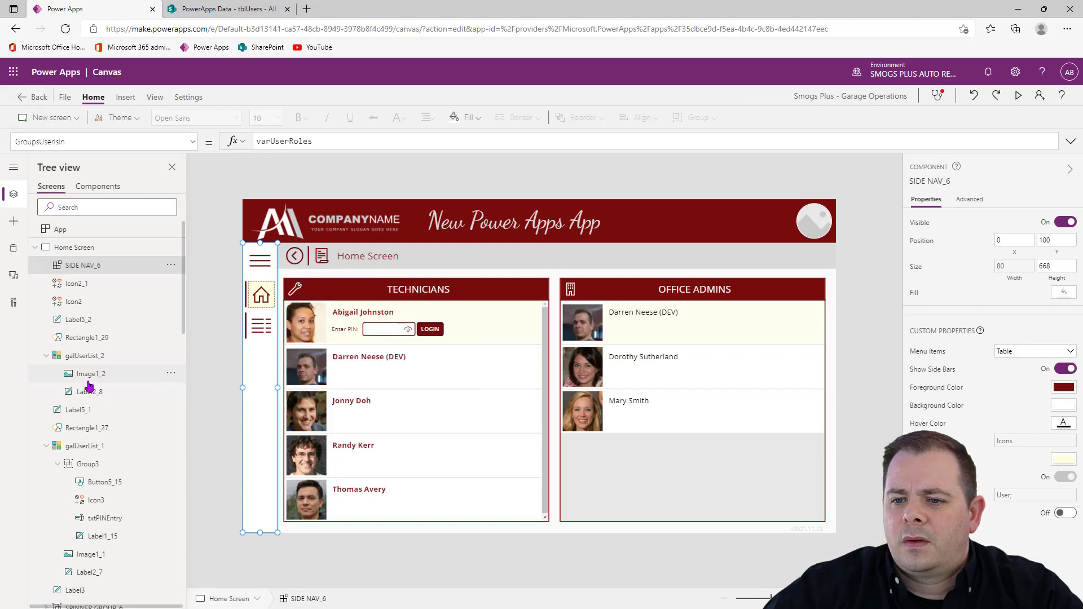
# Step: Bring SPINNER GROUP_6 to the front, above both galleries
pyautogui.click(46, 356)
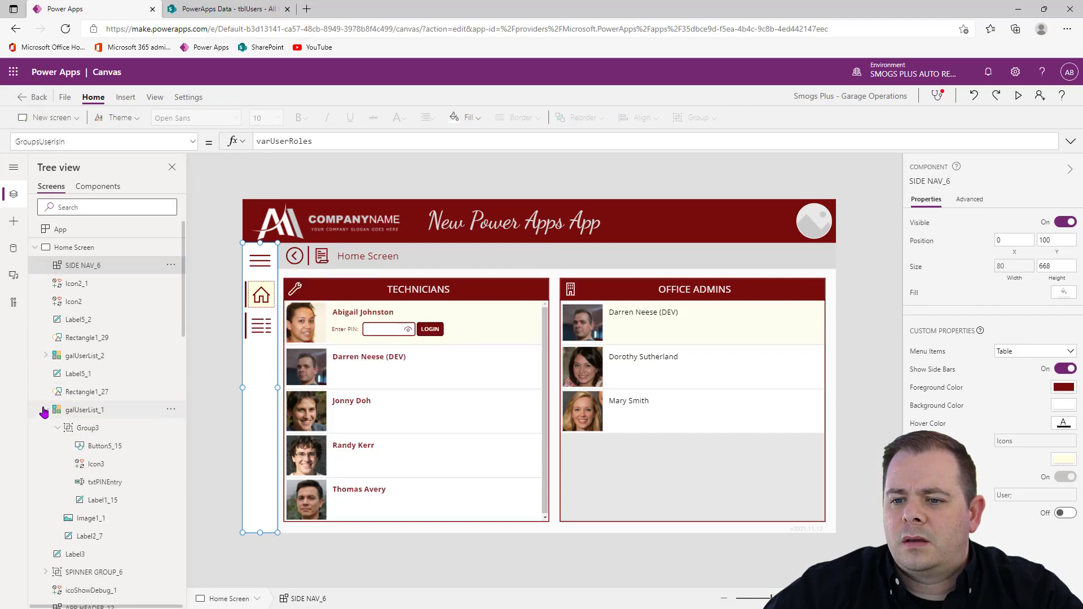
pyautogui.click(46, 410)
pyautogui.scroll(-4, 111, 468)
pyautogui.scroll(3, 143, 258)
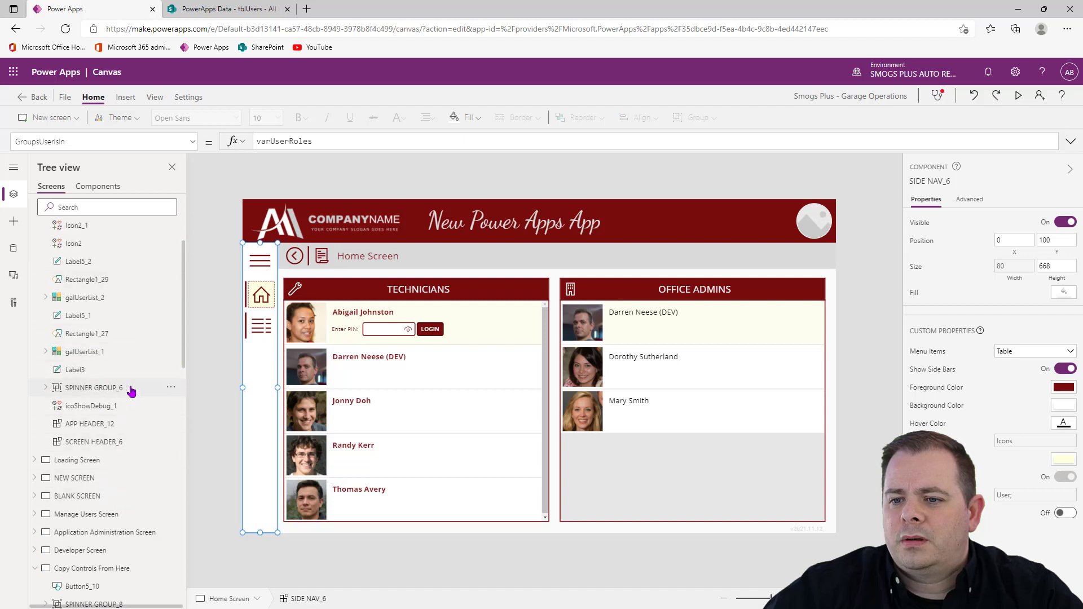
pyautogui.click(130, 389)
pyautogui.click(171, 388)
pyautogui.moveTo(241, 349)
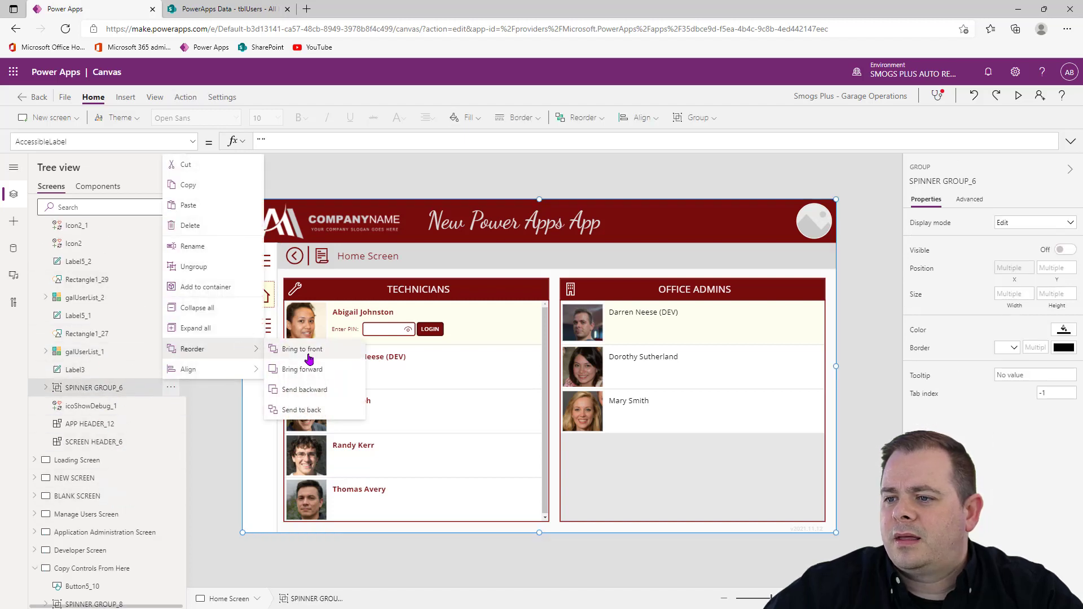
pyautogui.click(309, 350)
# Step: Select the LOGIN button inside the technician gallery's PIN entry group
pyautogui.click(830, 323)
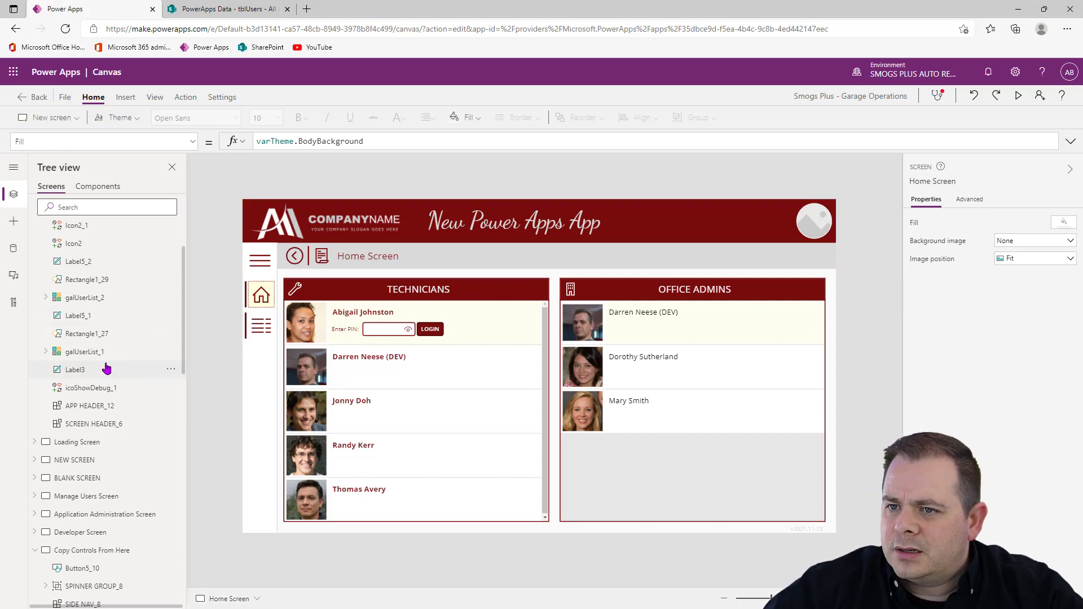
pyautogui.click(428, 336)
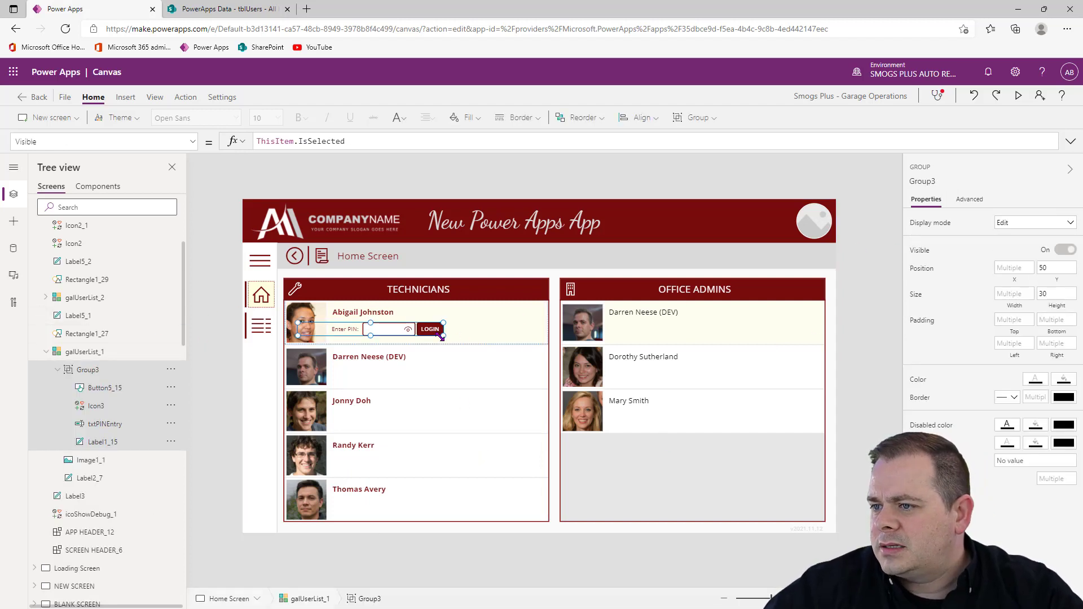
pyautogui.click(424, 333)
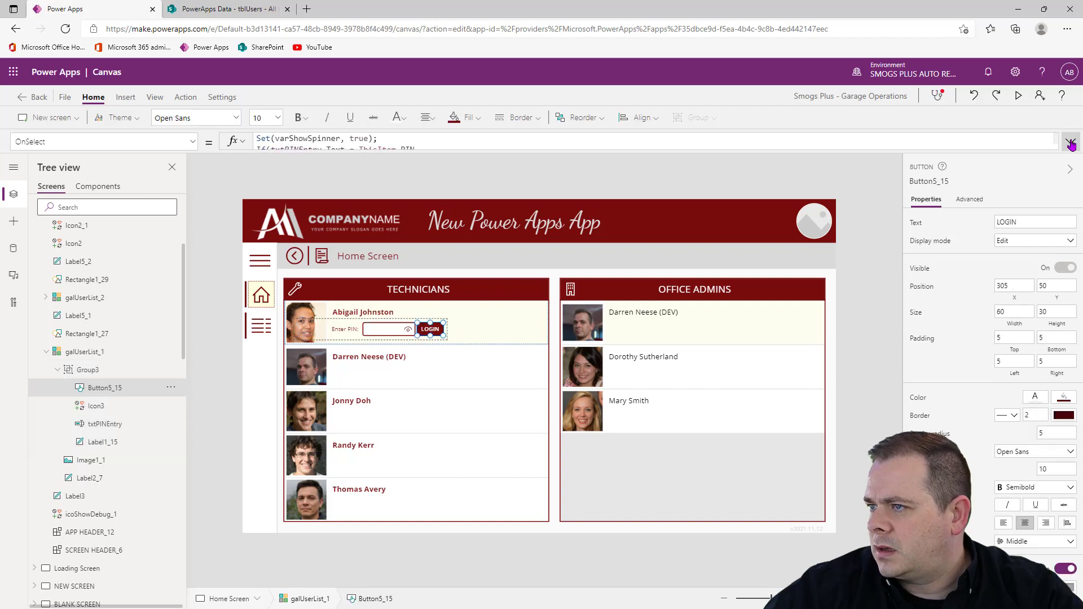
# Step: Add Navigate('BLANK SCREEN') after the LOGGED IN! Notify in the LOGIN button's OnSelect formula
pyautogui.click(1070, 141)
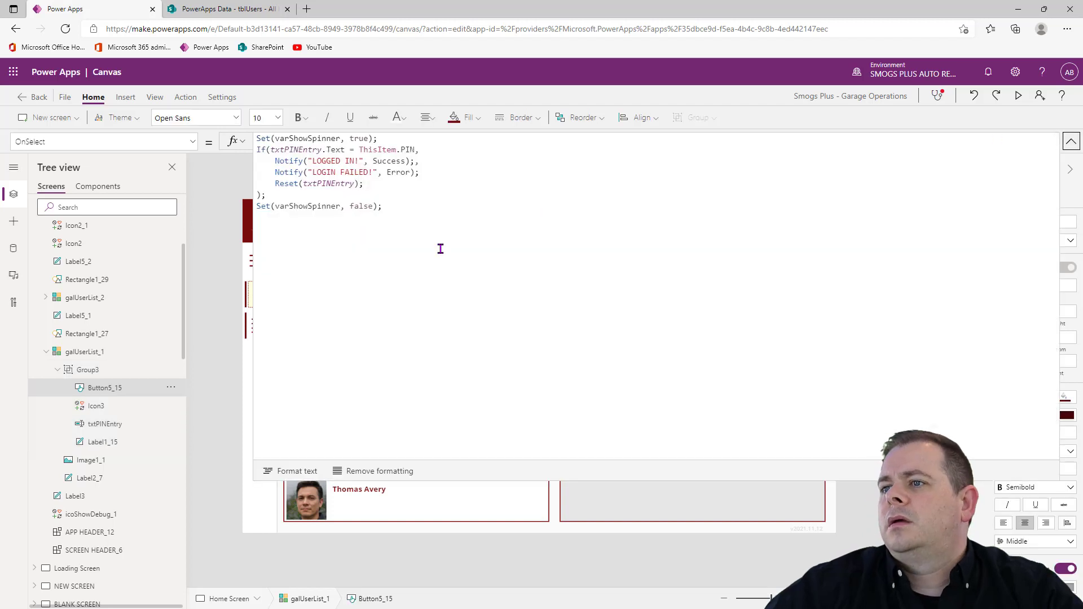
pyautogui.click(417, 162)
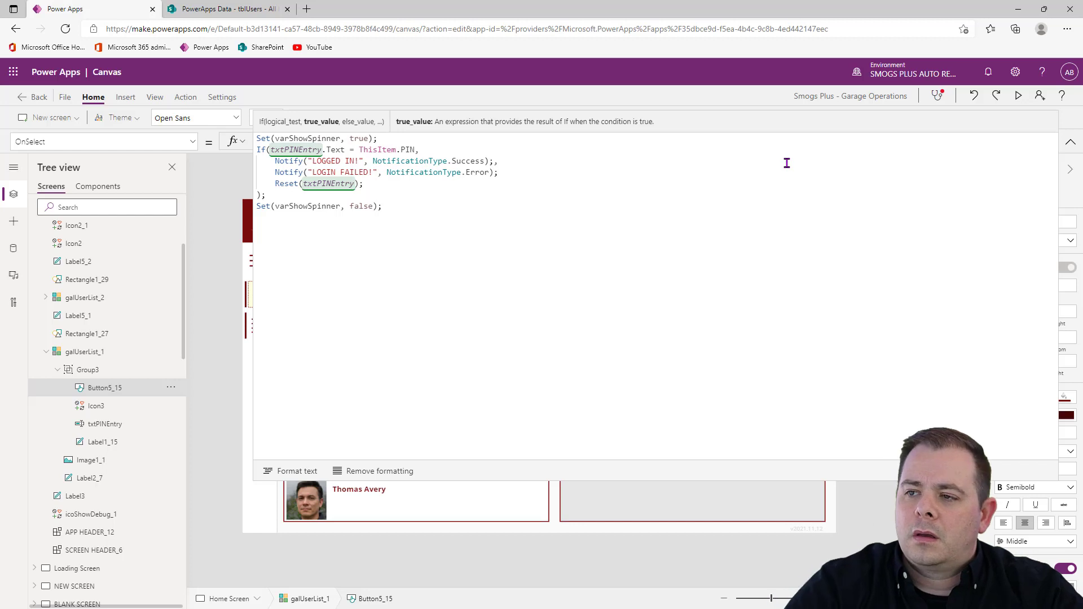
pyautogui.press('Return')
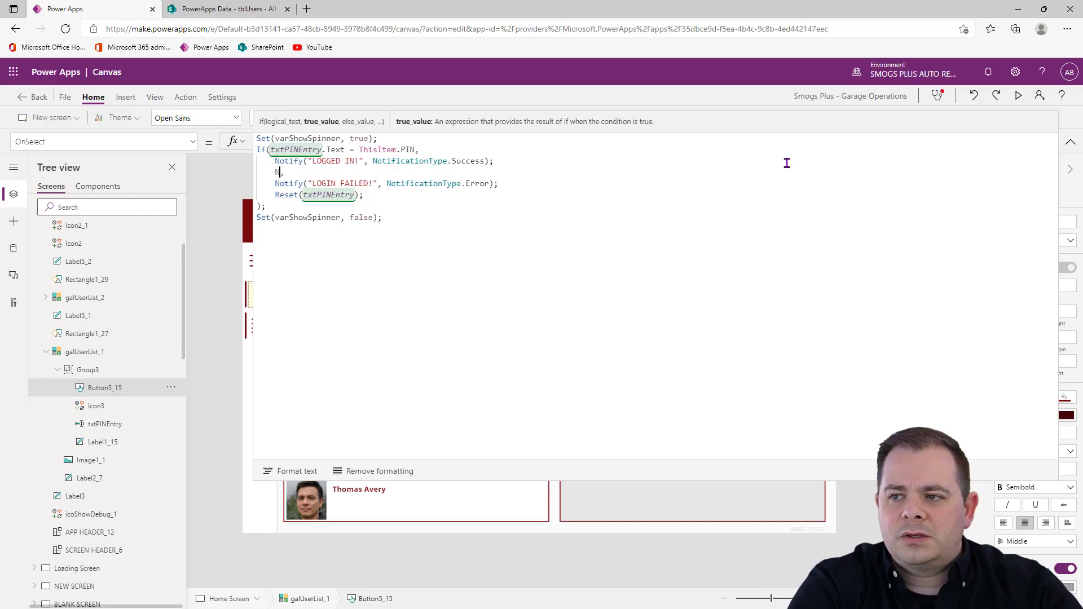
pyautogui.write('Naviga')
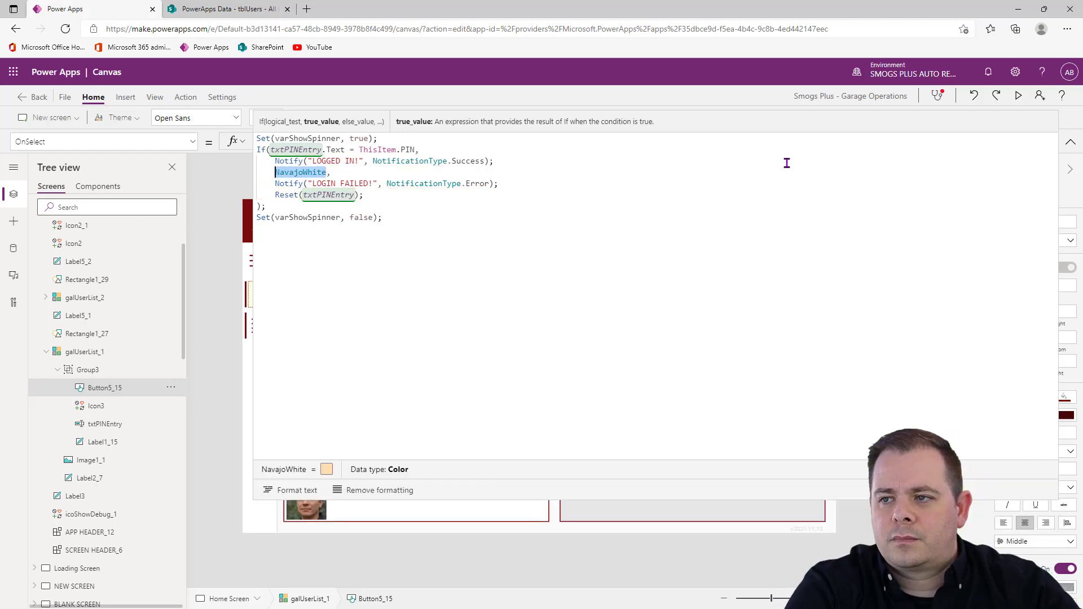
pyautogui.press('Tab')
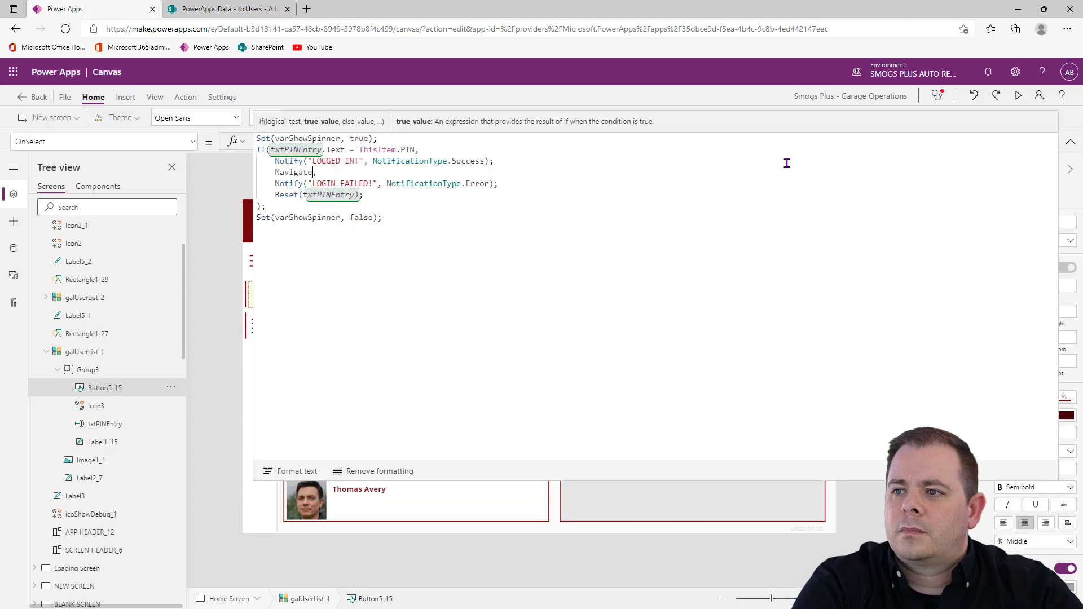
pyautogui.press('Left')
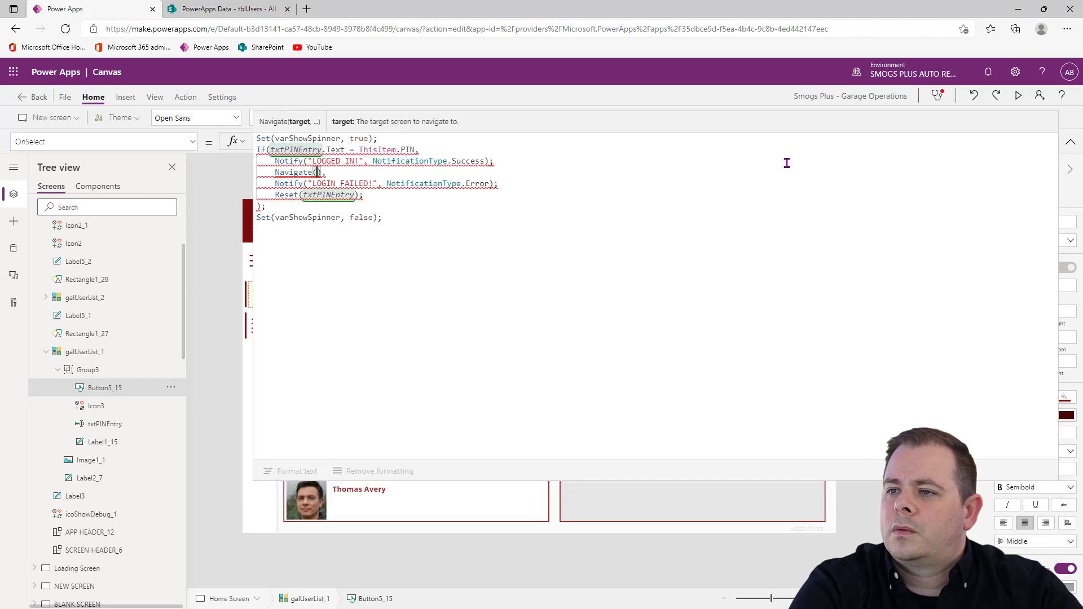
pyautogui.write("'Ne")
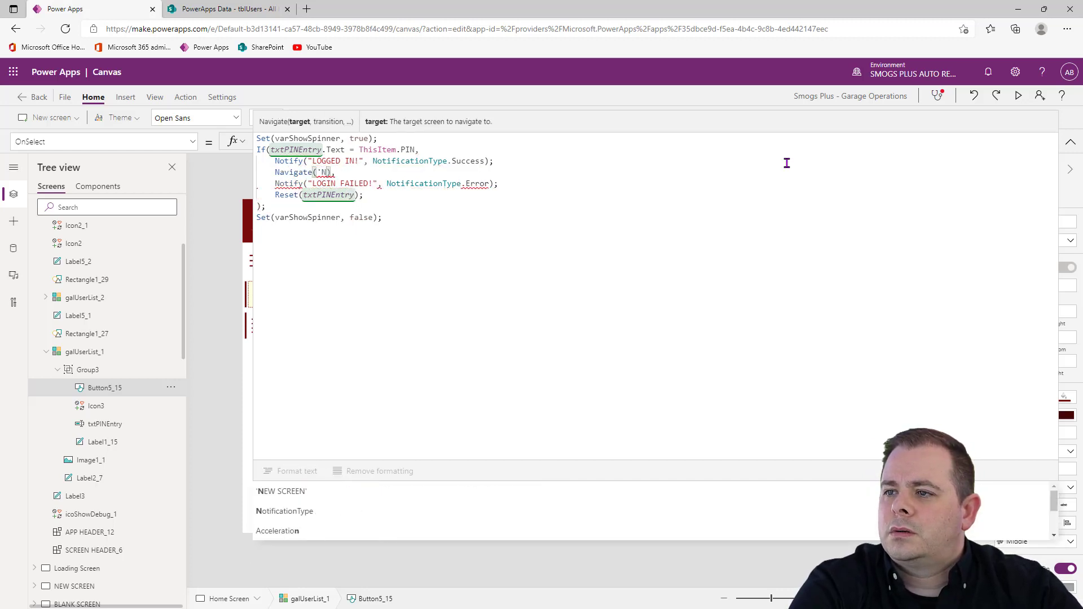
pyautogui.write('w')
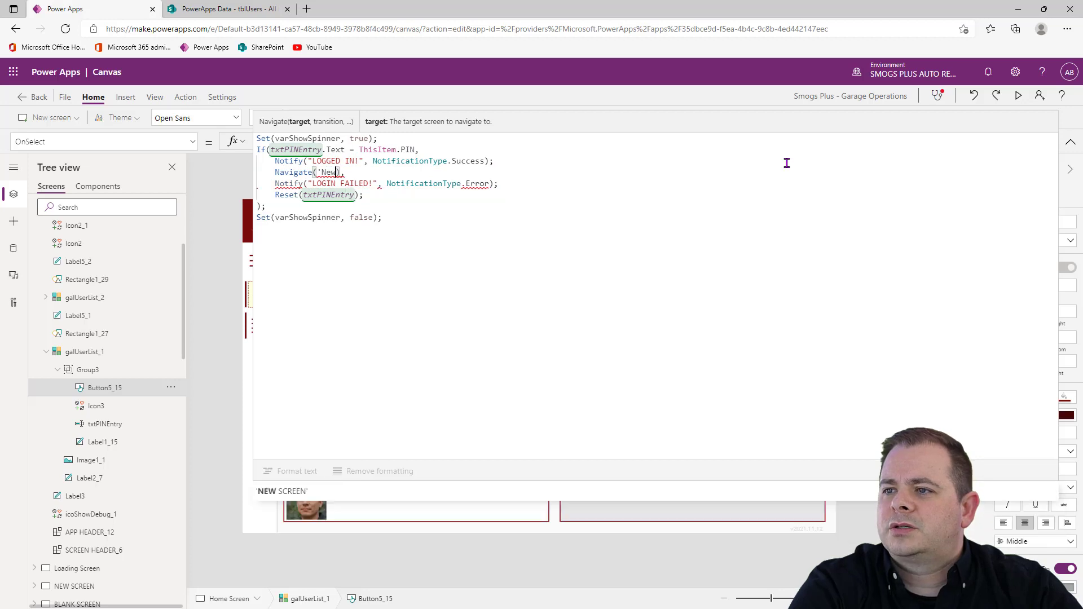
pyautogui.hotkey('ctrl', 'shift', 'Left')
pyautogui.write("BLANK SCREEN'")
pyautogui.press('Tab')
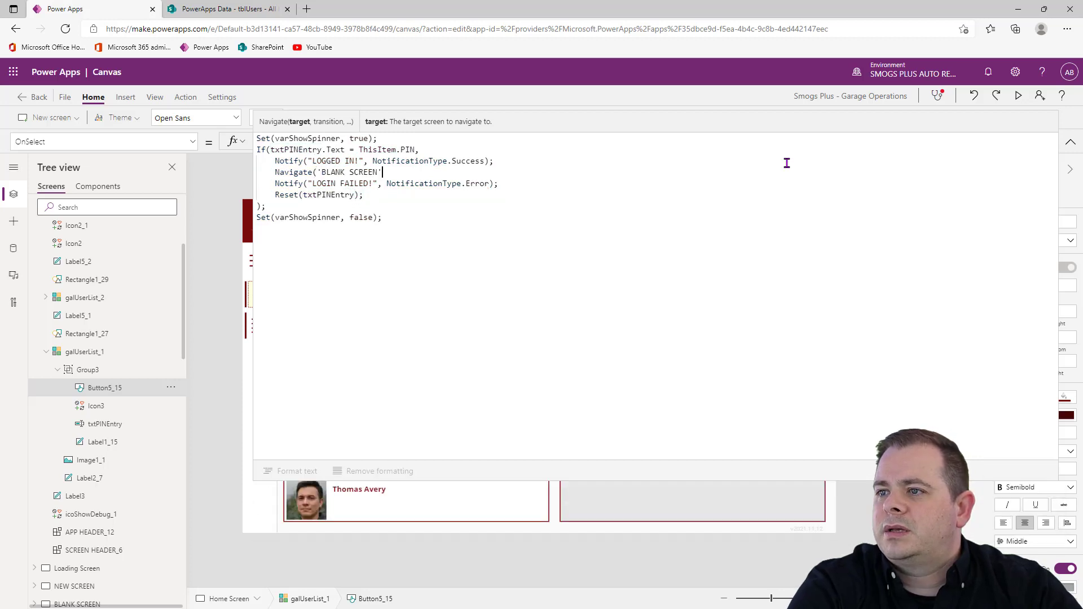
pyautogui.write(');,')
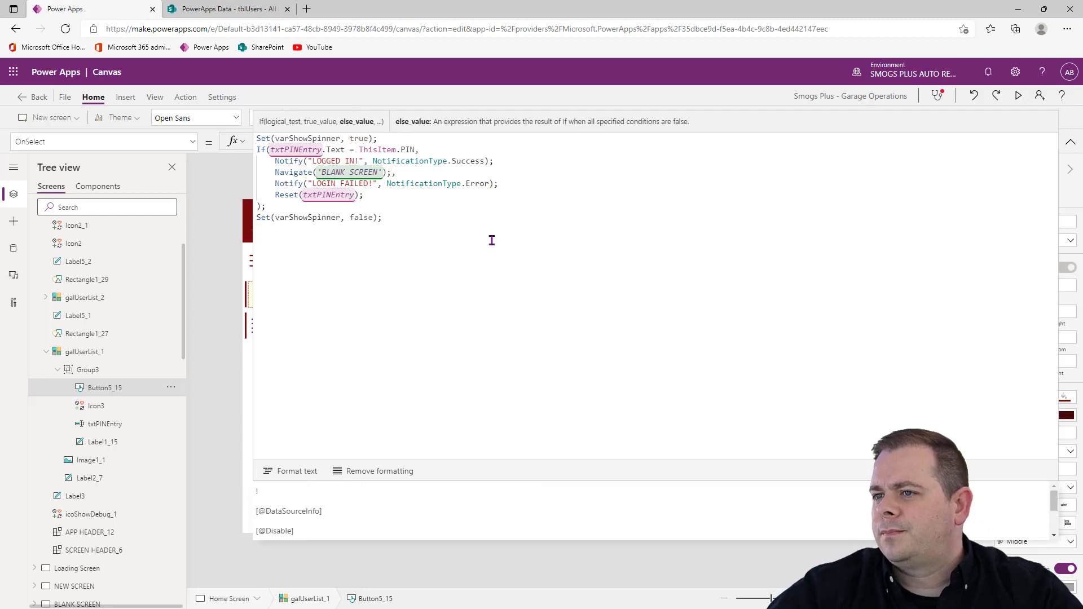
pyautogui.click(1070, 142)
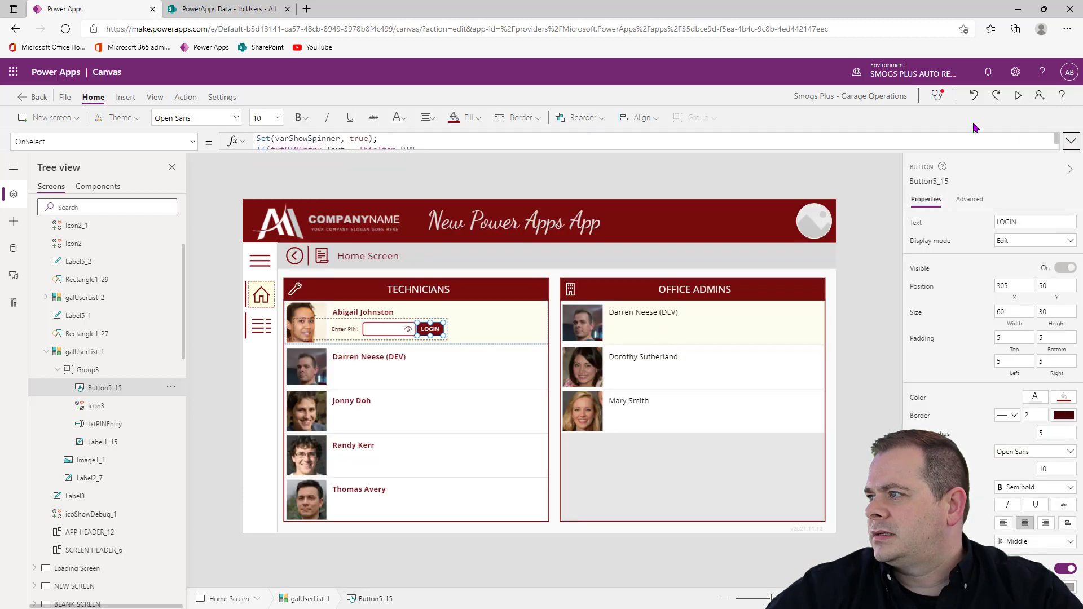
# Step: Preview the app and log in with an invalid PIN to confirm LOGIN FAILED appears
pyautogui.click(1018, 95)
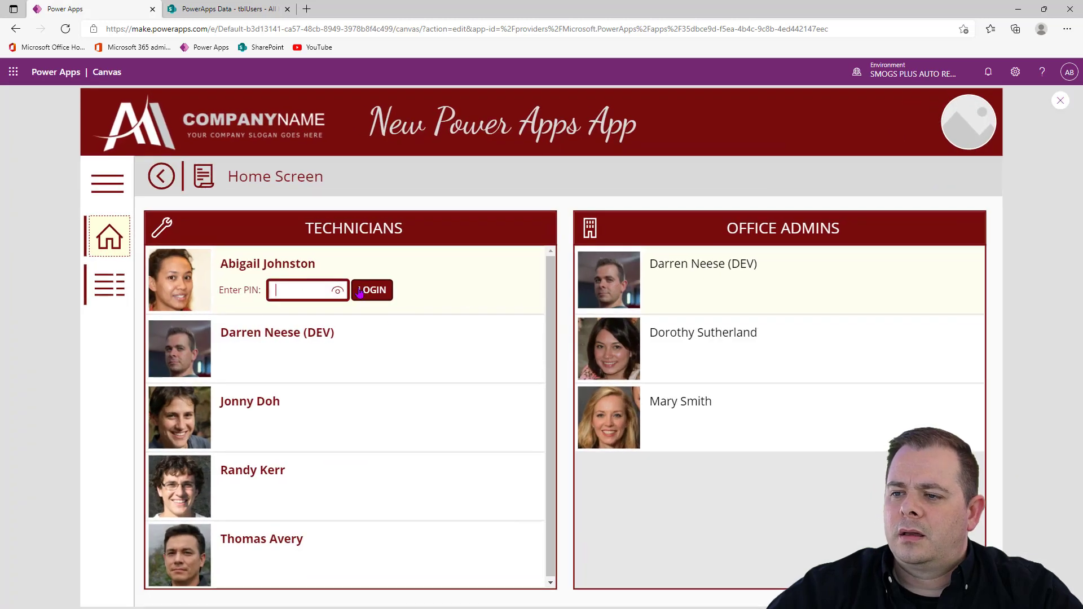
pyautogui.write('1234')
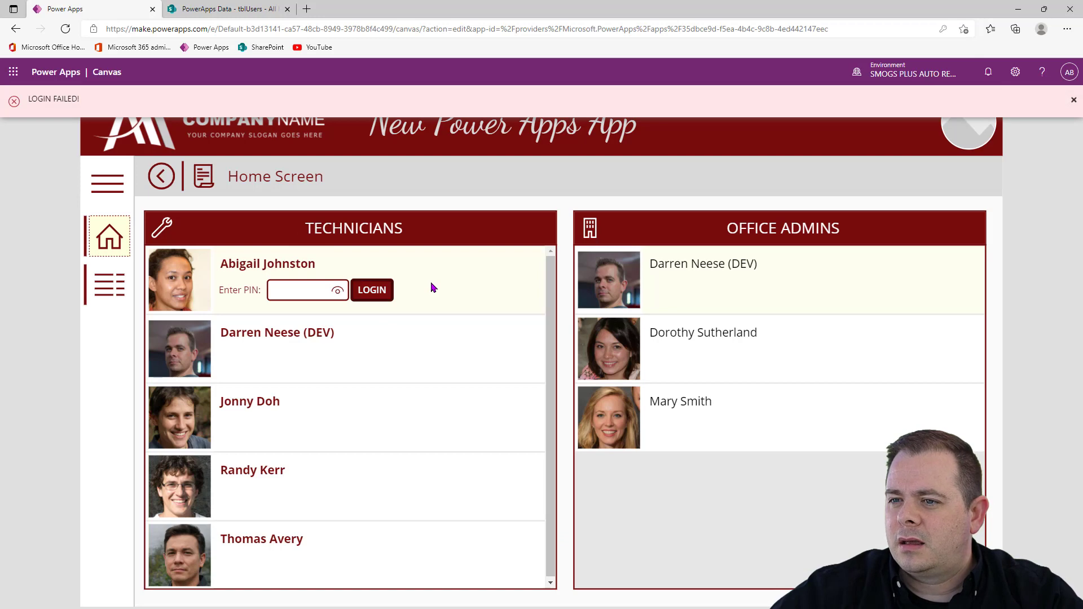
pyautogui.click(338, 290)
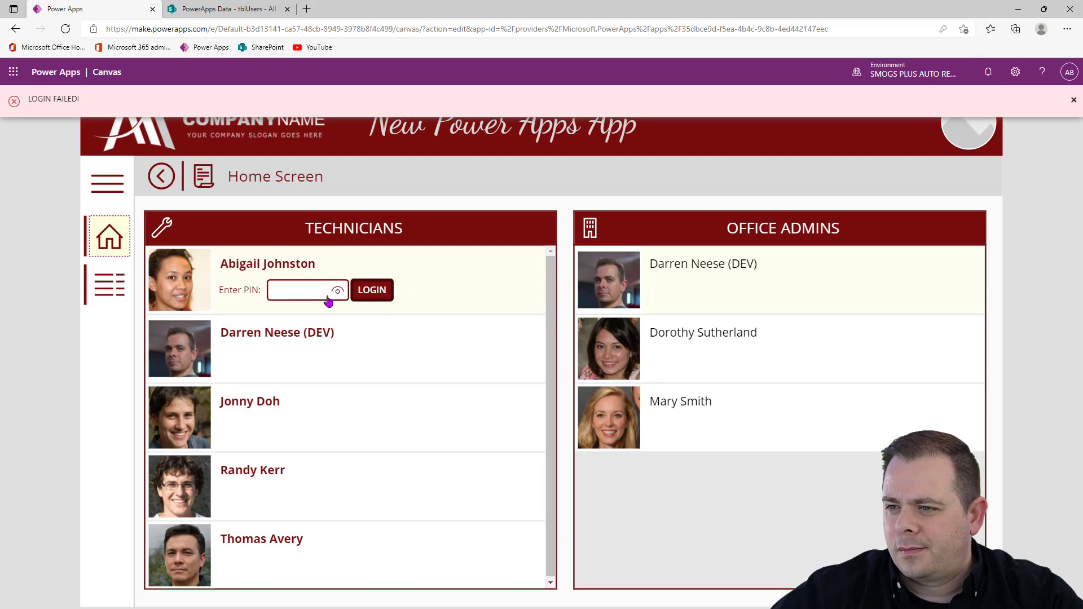
pyautogui.click(290, 290)
pyautogui.write('asdf')
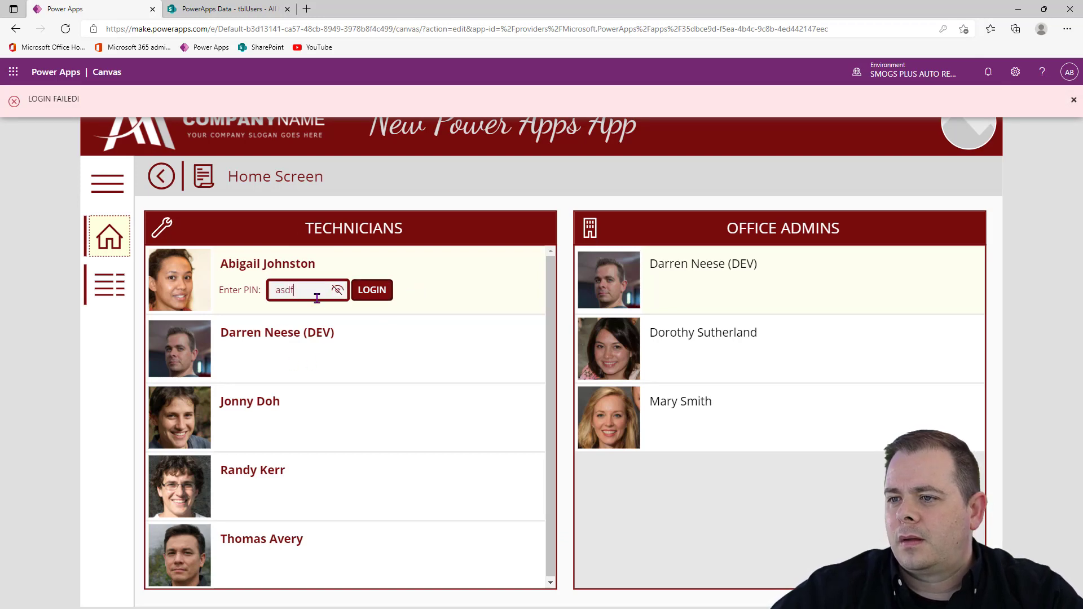
pyautogui.click(372, 295)
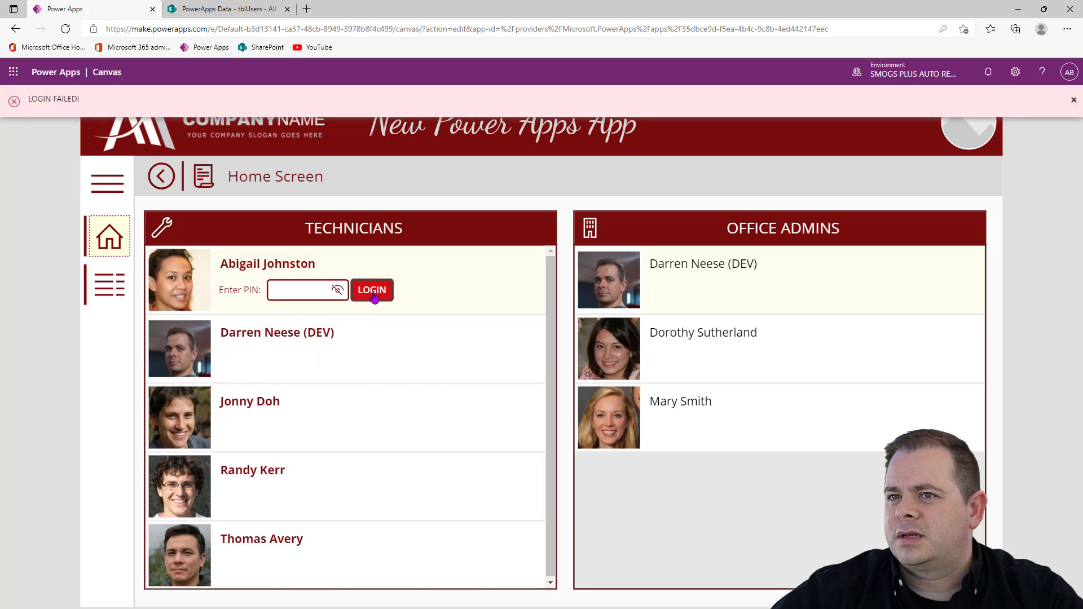
# Step: Select a technician in the gallery, enter their correct PIN, and log in to reach BLANK SCREEN
pyautogui.click(303, 292)
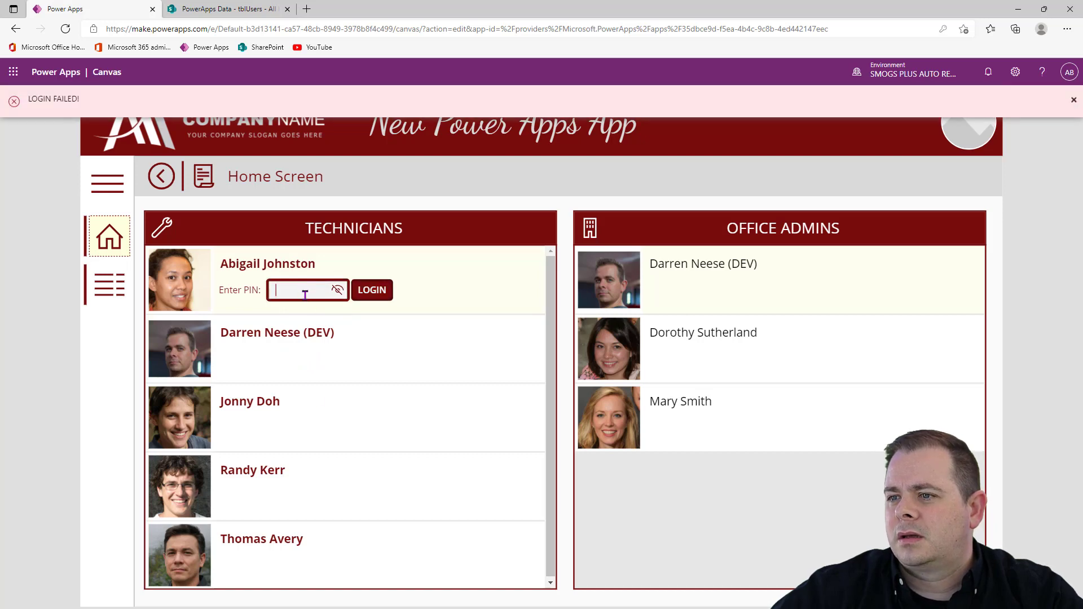
pyautogui.click(339, 361)
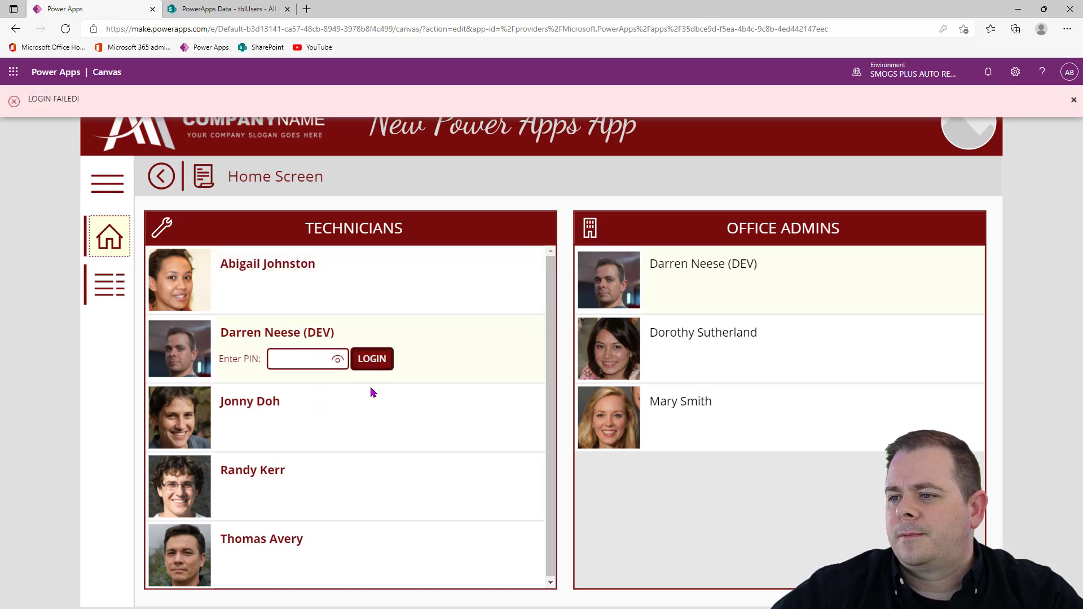
pyautogui.click(362, 456)
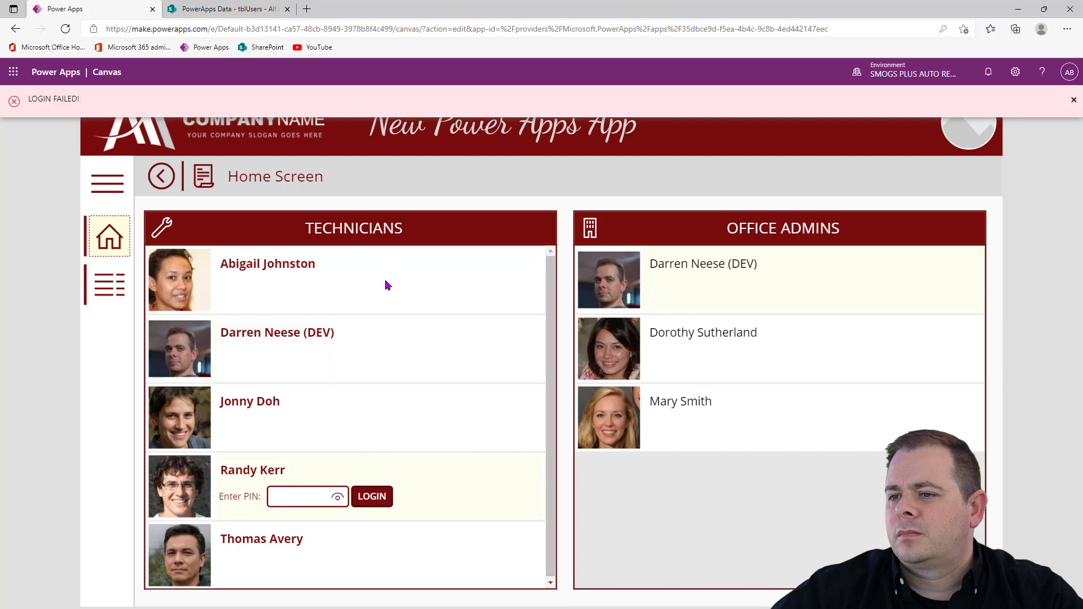
pyautogui.click(387, 285)
pyautogui.click(307, 286)
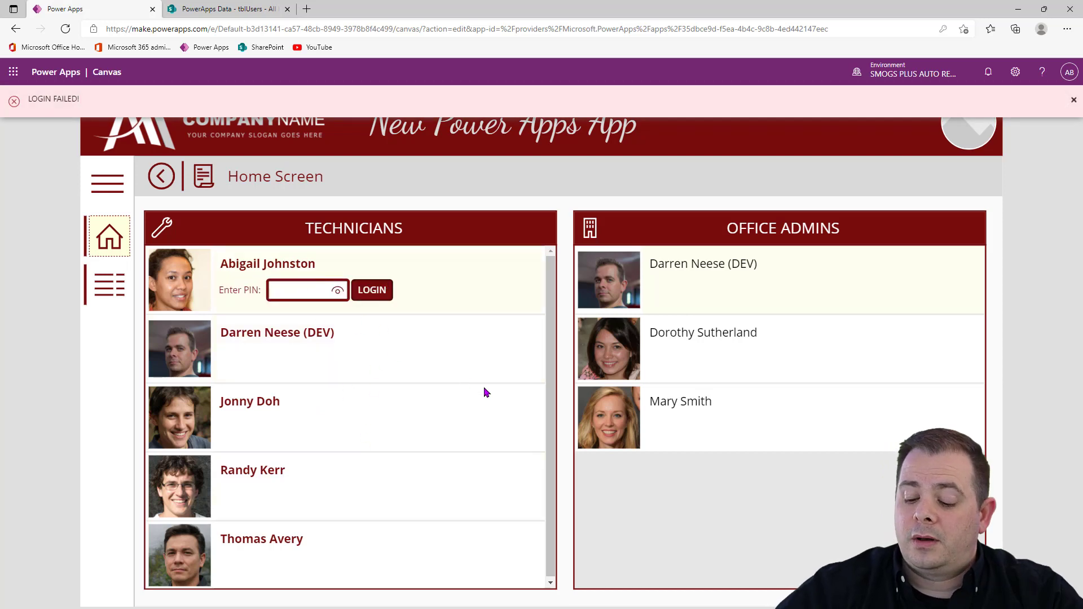
pyautogui.write('1234')
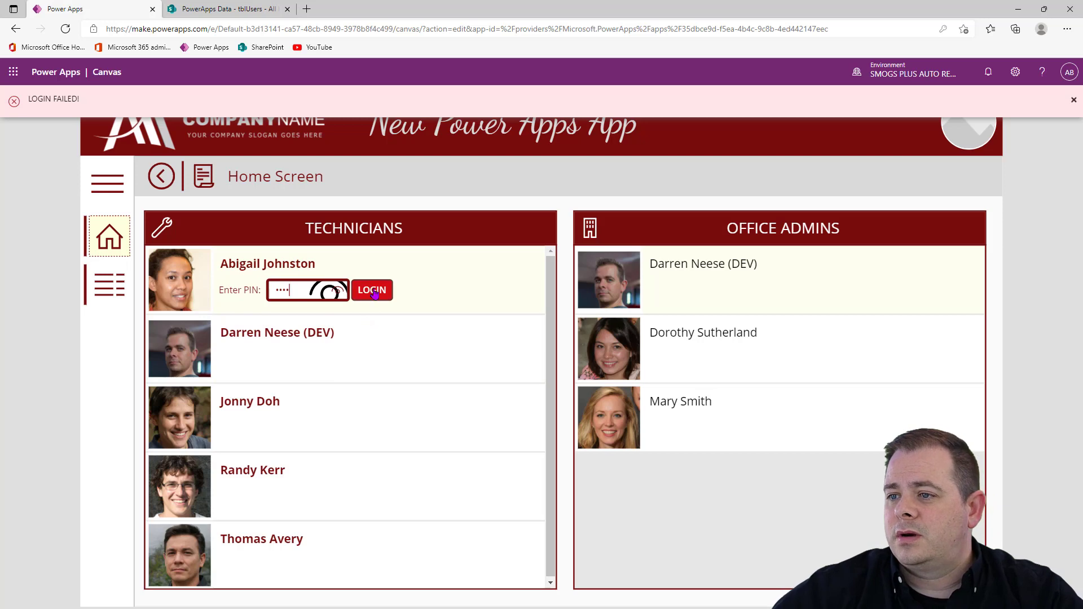
pyautogui.click(340, 290)
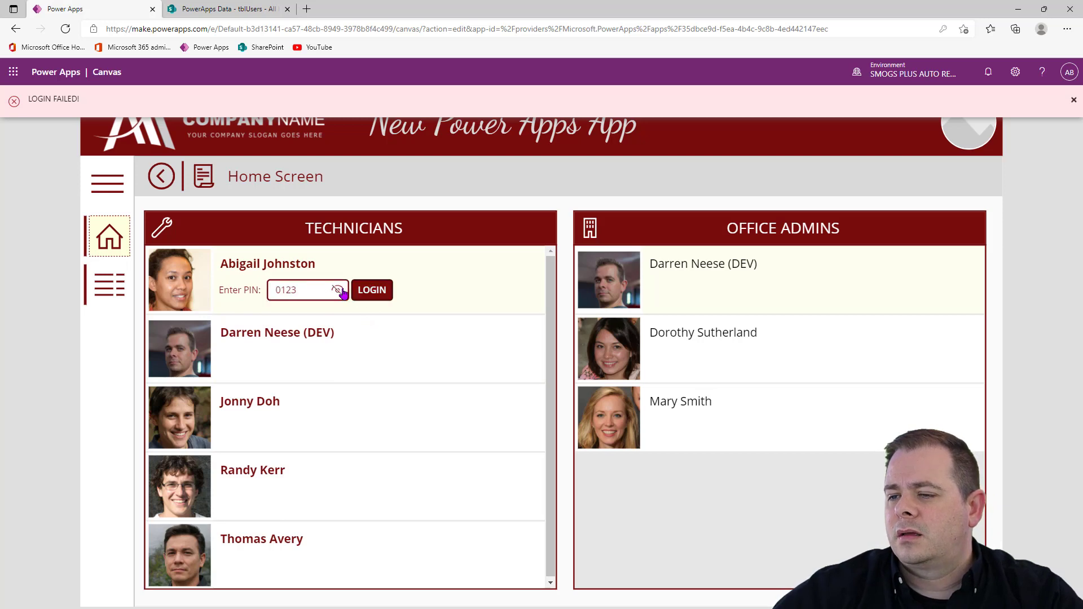
pyautogui.click(373, 291)
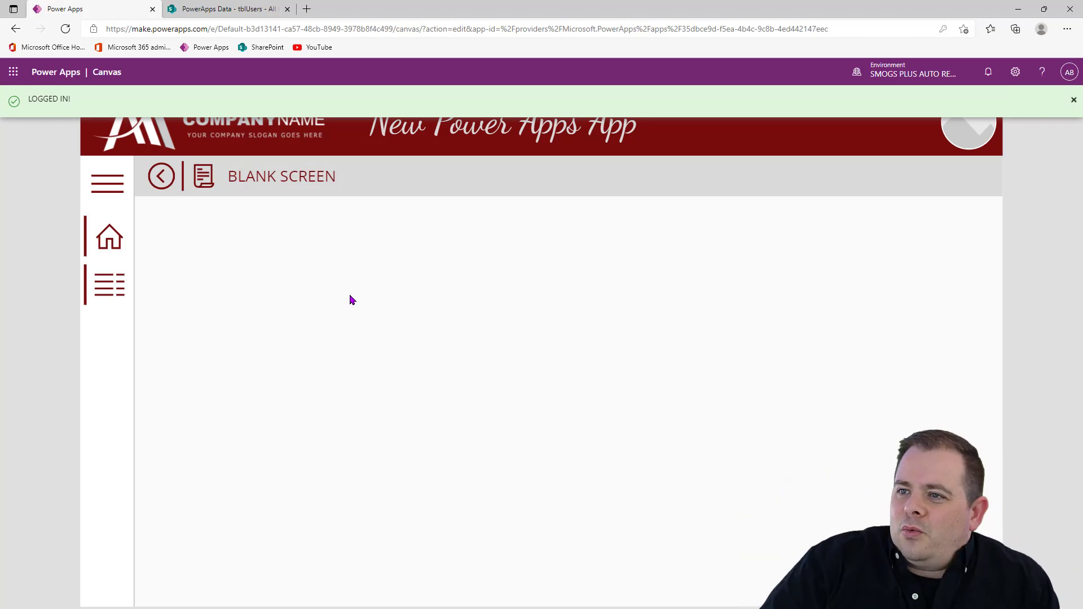
# Step: Dismiss the LOGGED IN! notification, go back to the Home Screen, and exit the preview
pyautogui.click(1073, 100)
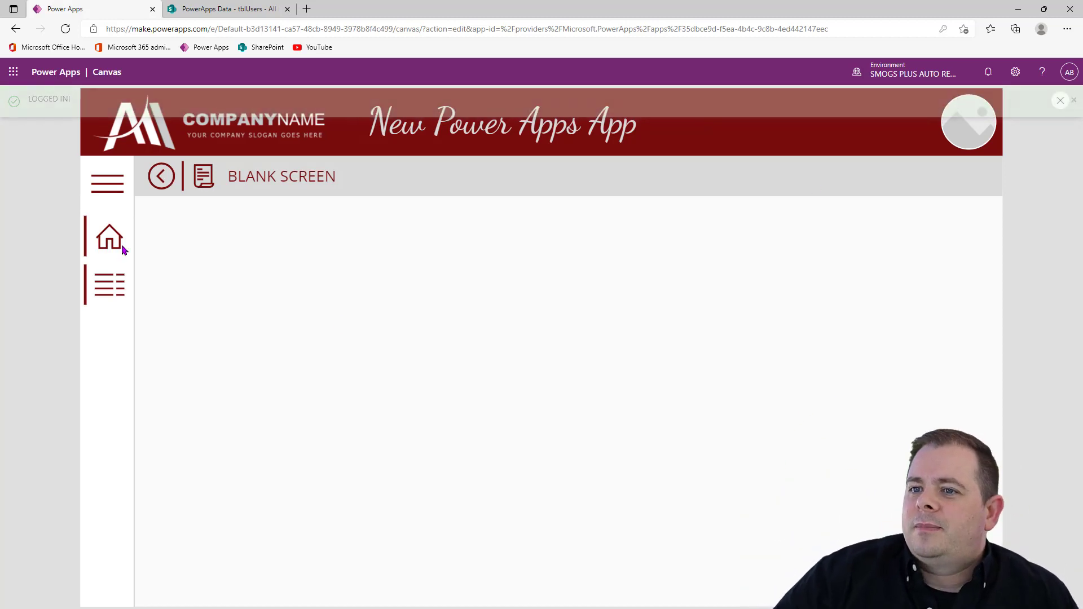
pyautogui.click(102, 237)
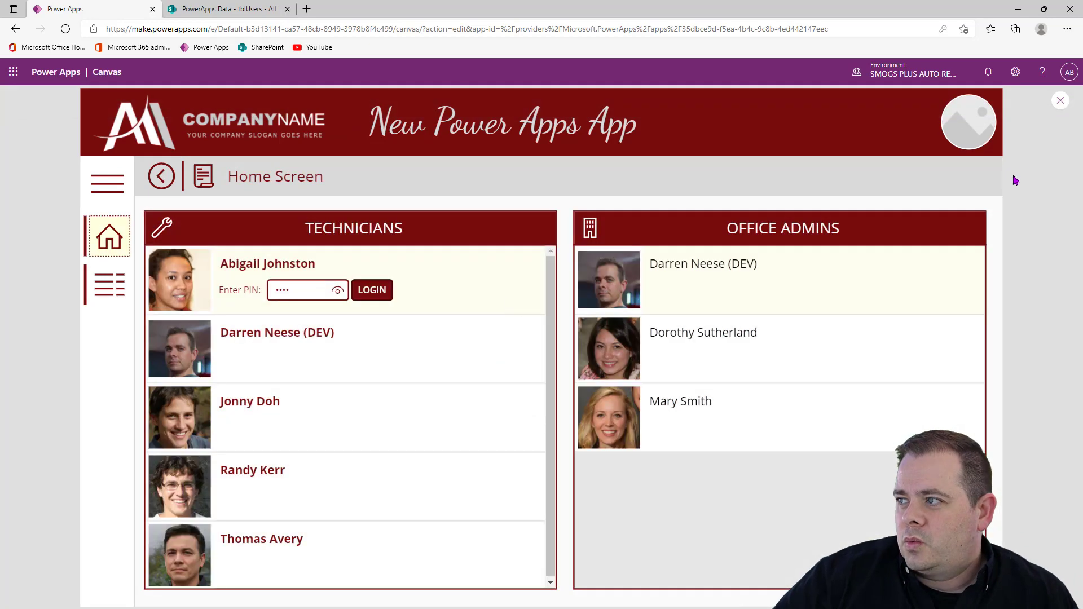
pyautogui.click(1060, 101)
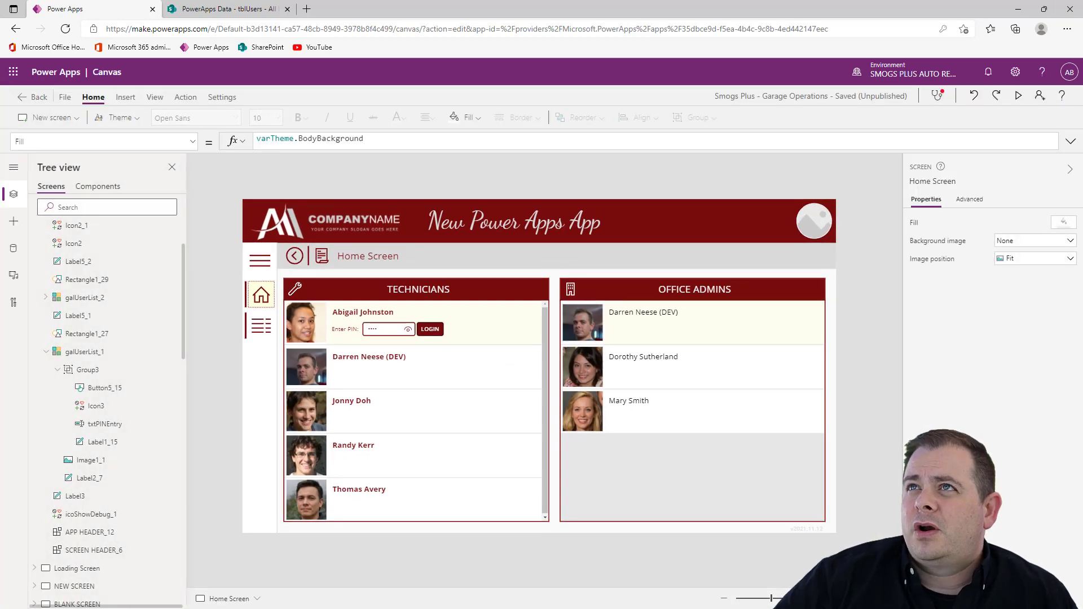
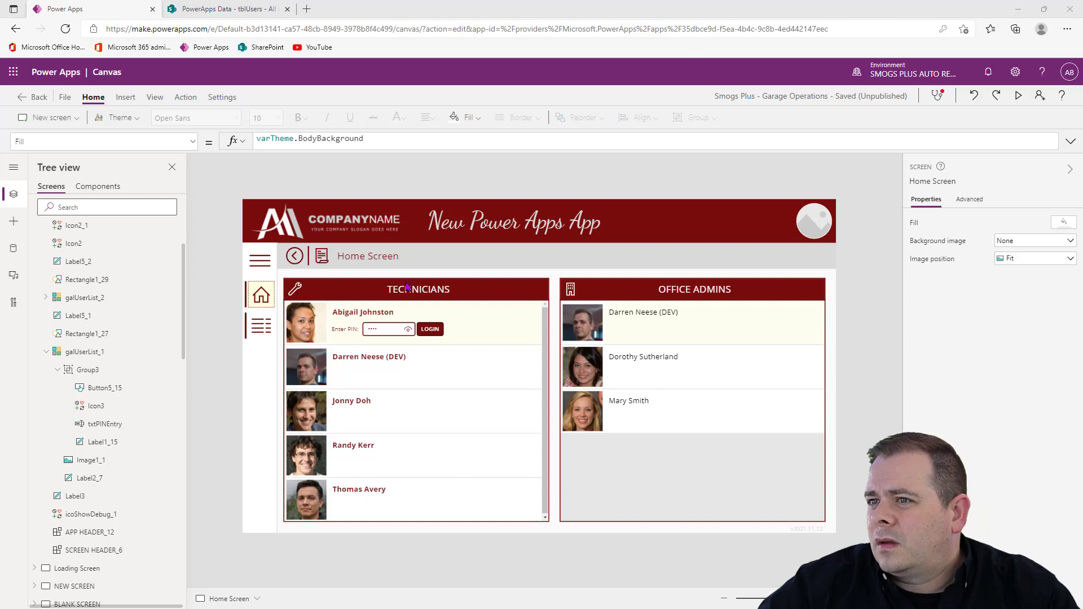
# Step: Paste a Set(varCurrentUser, …) block after the LOGIN button's PIN check and clear its record fields
pyautogui.click(432, 333)
pyautogui.click(432, 332)
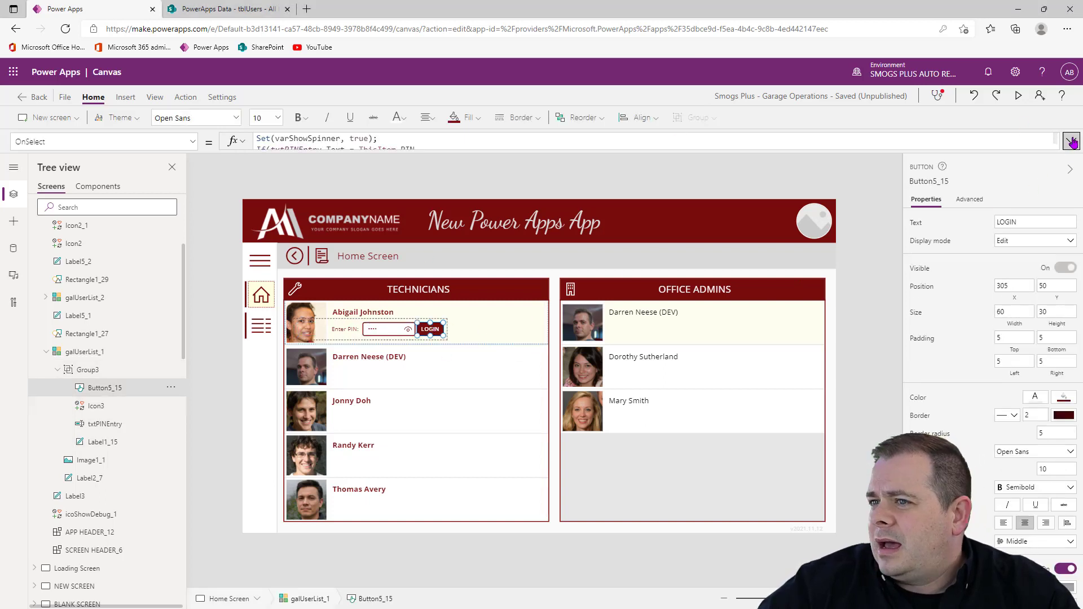
pyautogui.click(1071, 143)
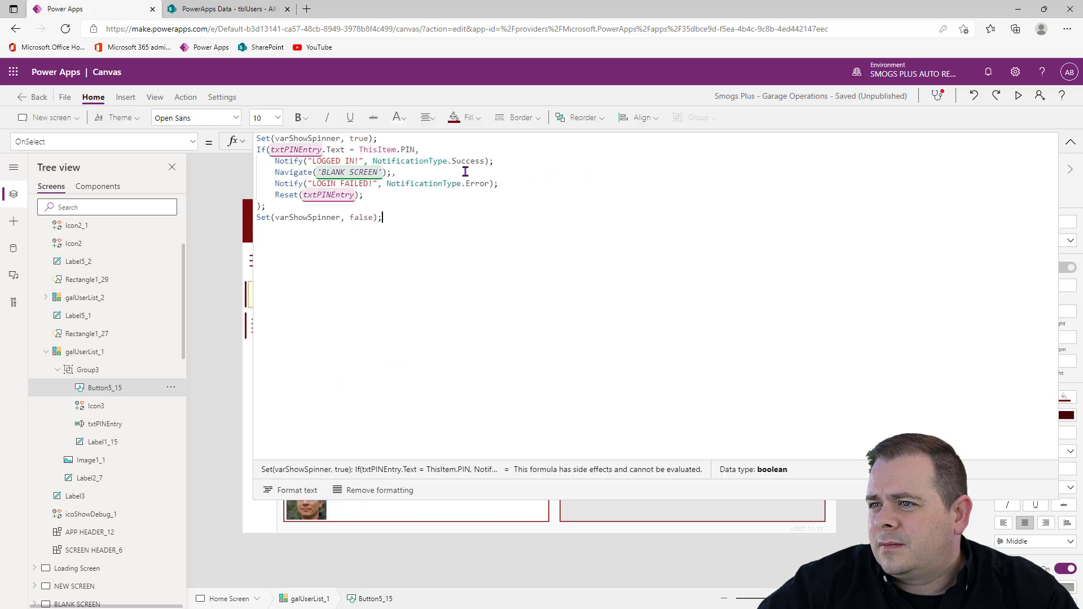
pyautogui.click(465, 172)
pyautogui.click(514, 161)
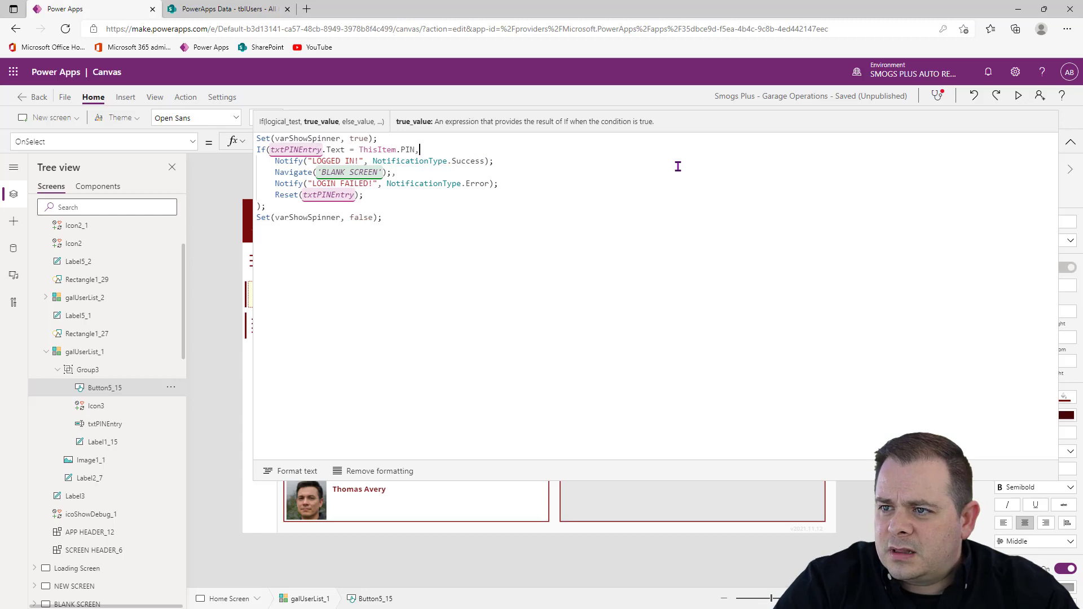
pyautogui.press('Return')
pyautogui.press('Return')
pyautogui.press('BackSpace')
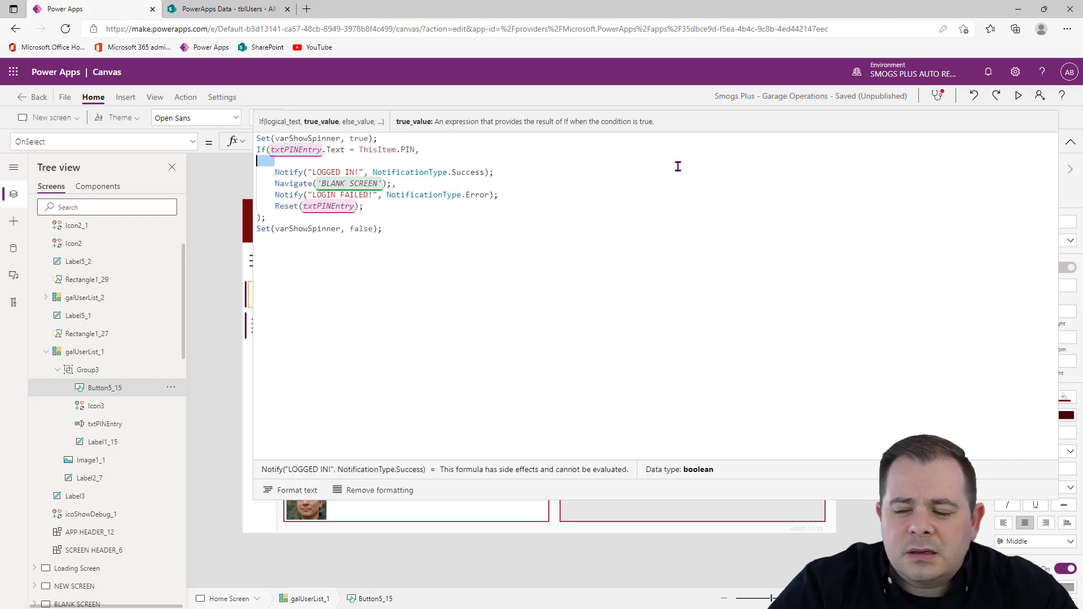
pyautogui.write('Set(     varCurrentUser,     {         FullName: Proper(User().FullName),         Email: Lower(User().Email),         Photo: User().Image     } );')
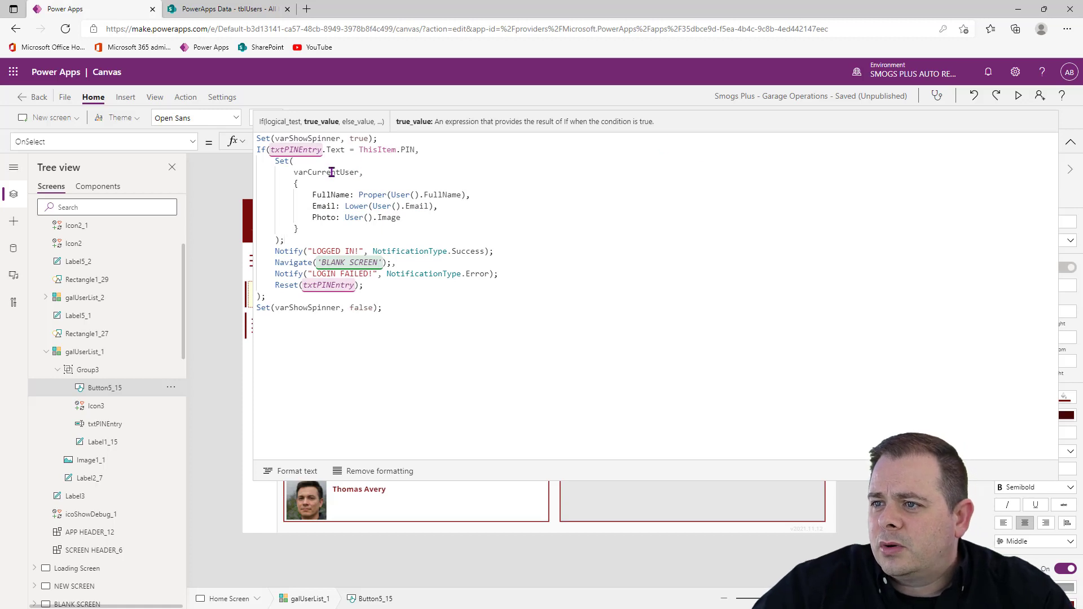
pyautogui.doubleClick(330, 172)
pyautogui.moveTo(327, 229); pyautogui.dragTo(237, 189)
pyautogui.press('Delete')
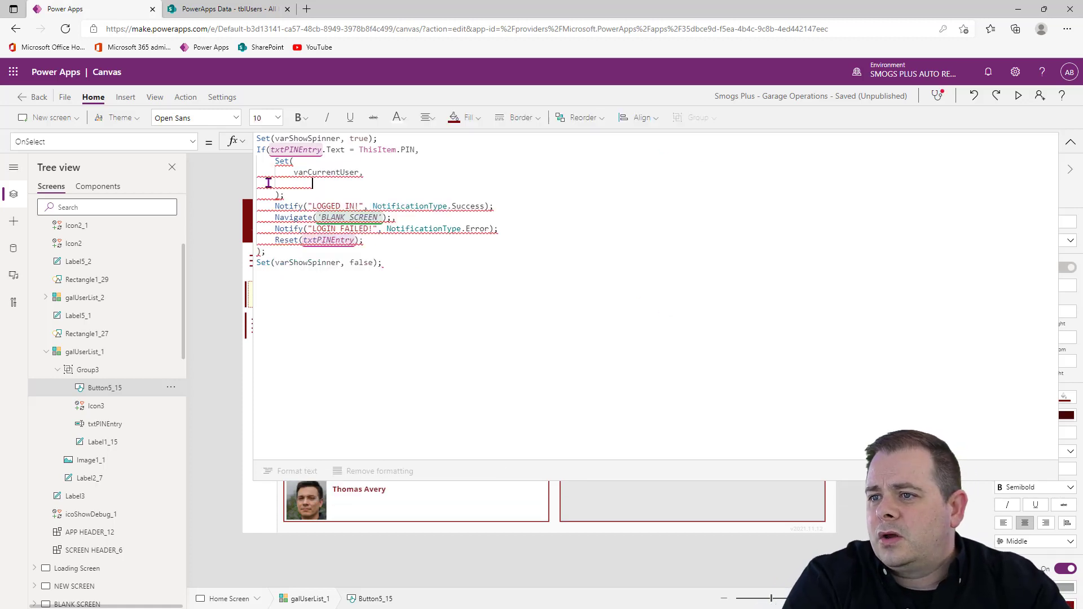
# Step: Use ThisItem instead of a tblUsers LookUp as varCurrentUser's value, and save the app
pyautogui.write('LookUp')
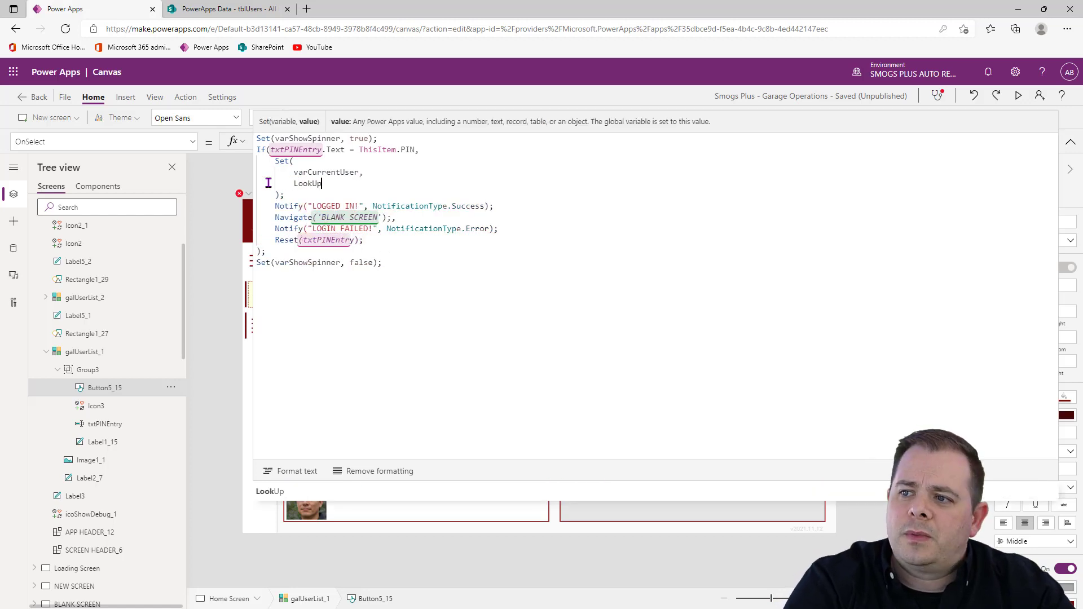
pyautogui.write('(tbl')
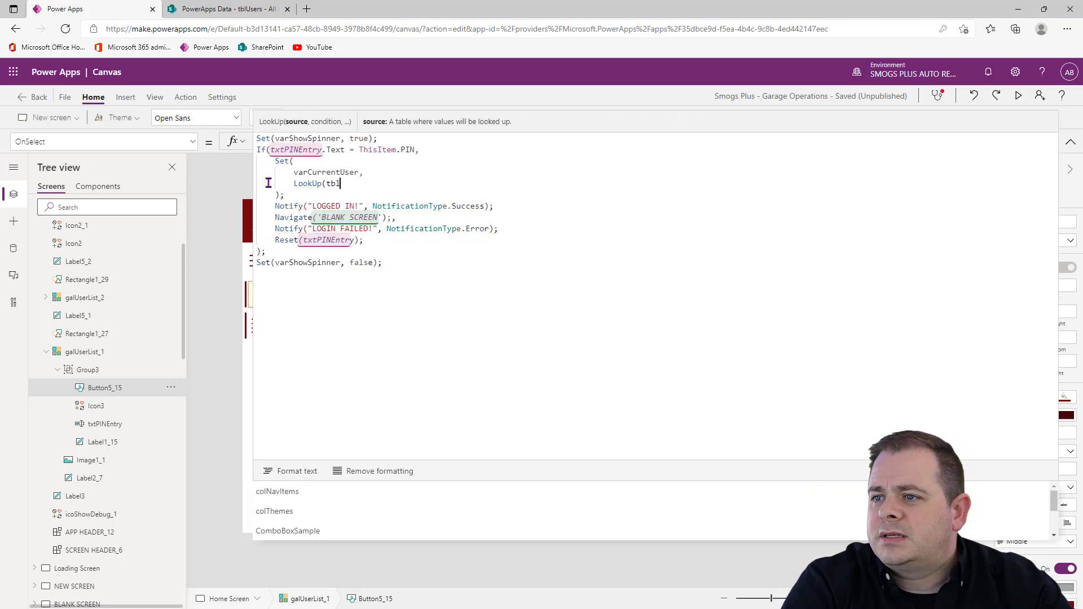
pyautogui.press('Tab')
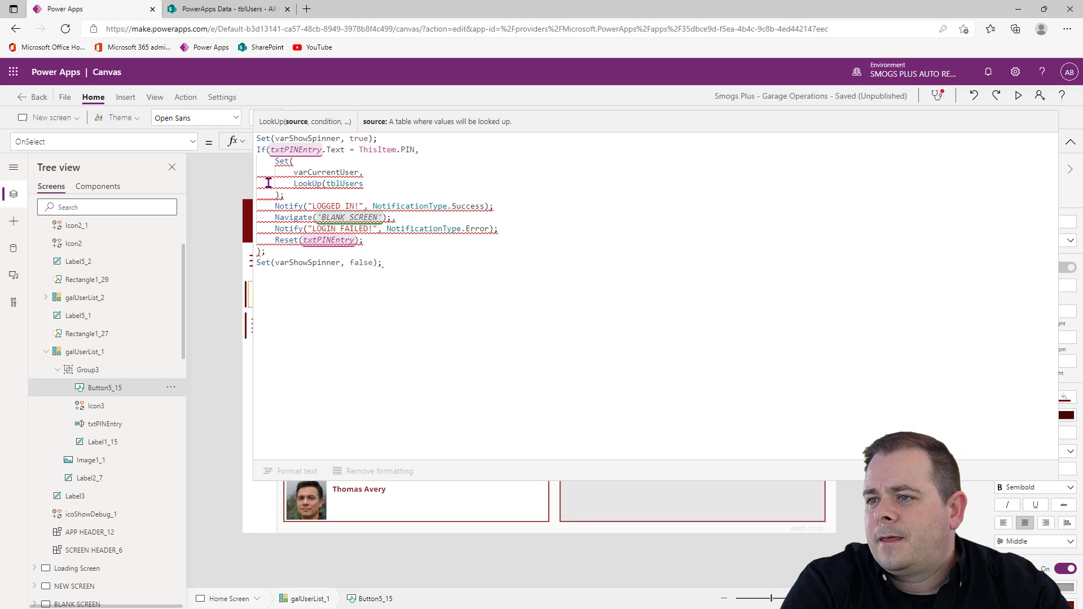
pyautogui.write(',')
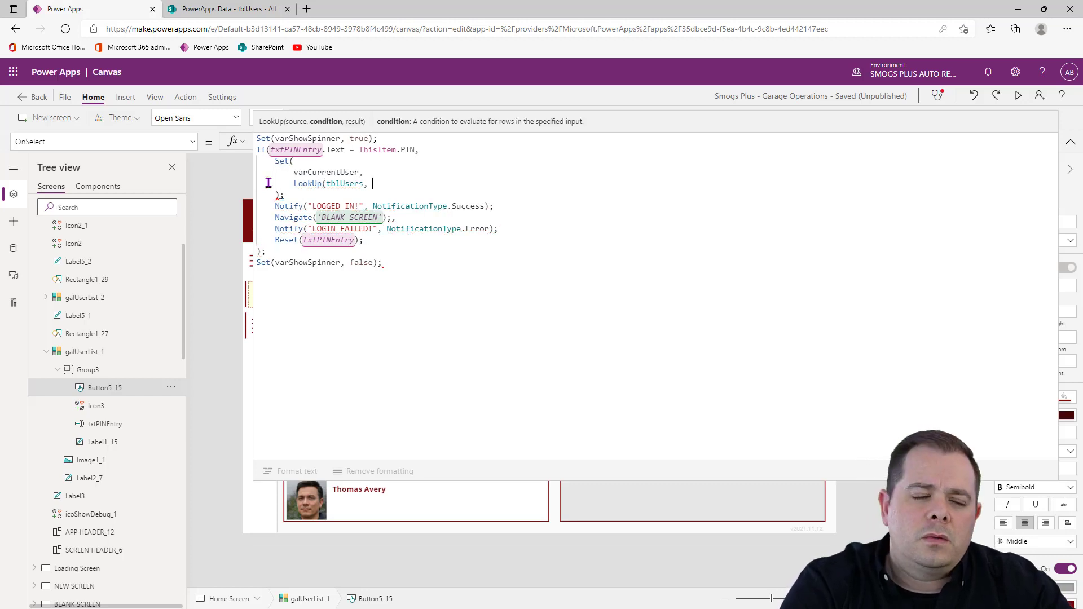
pyautogui.write(' ID')
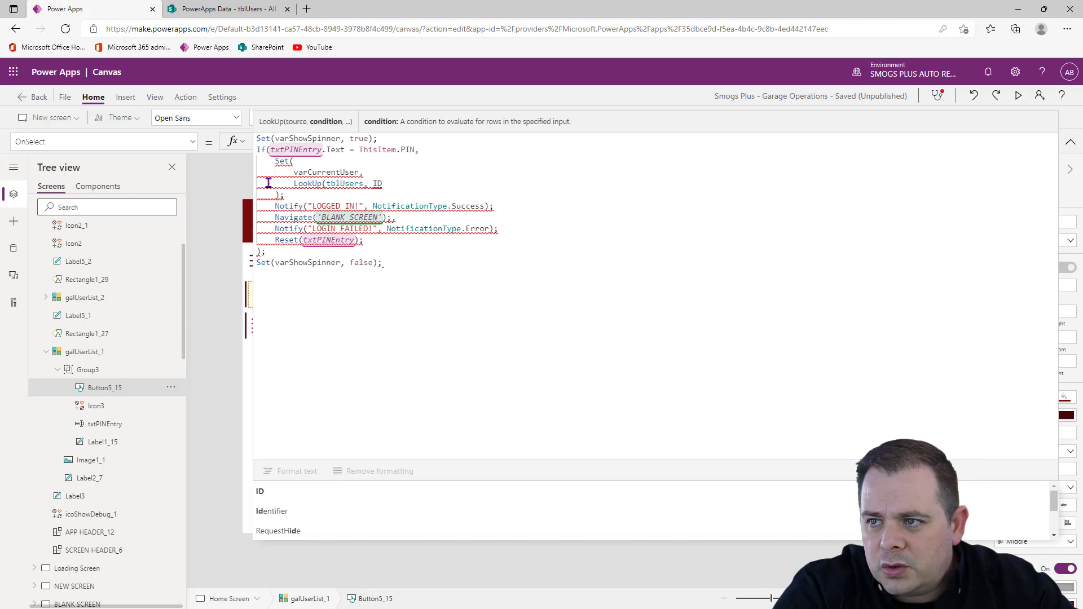
pyautogui.hotkey('shift', 'Home')
pyautogui.press('BackSpace')
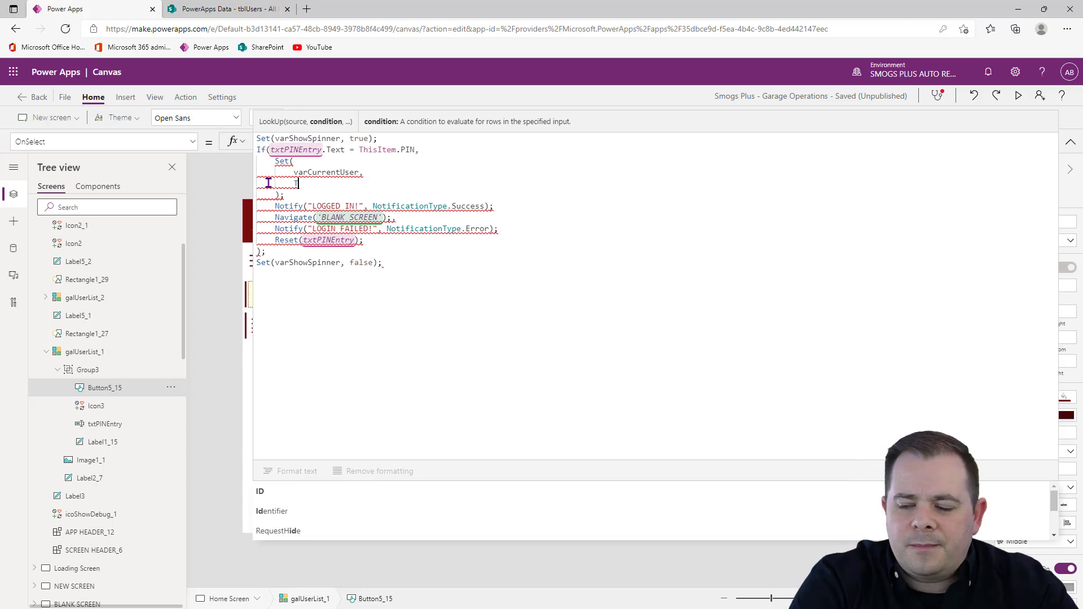
pyautogui.write('This')
pyautogui.press('Tab')
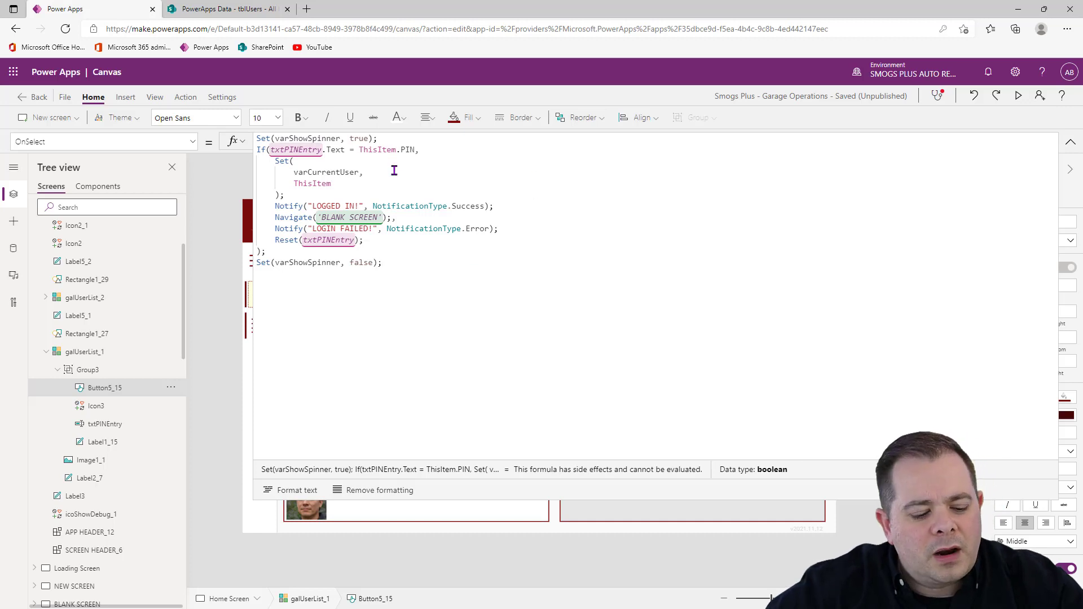
pyautogui.hotkey('ctrl', 's')
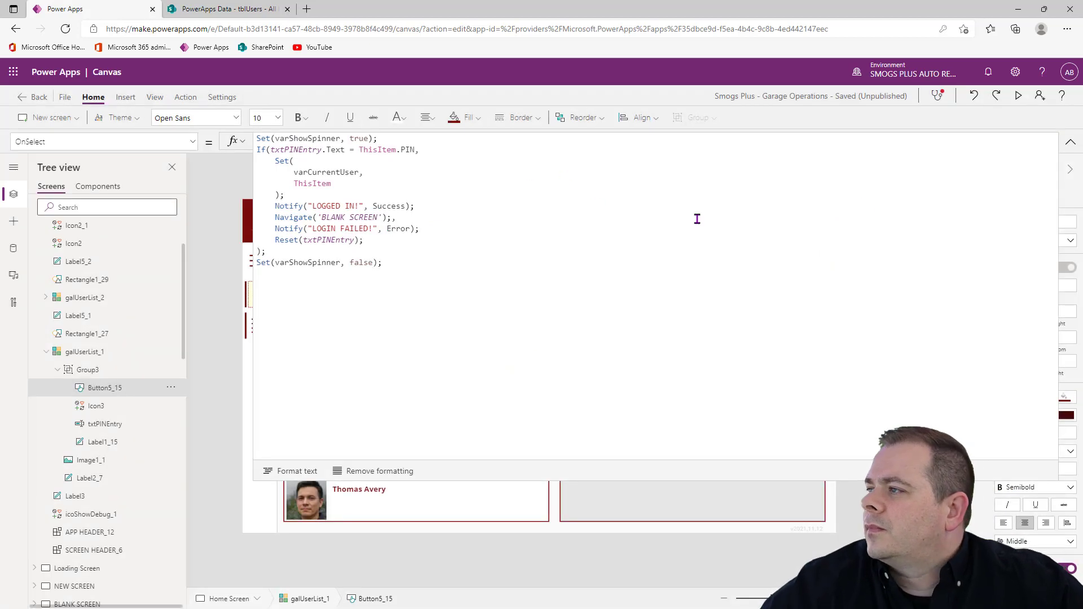
pyautogui.click(1070, 143)
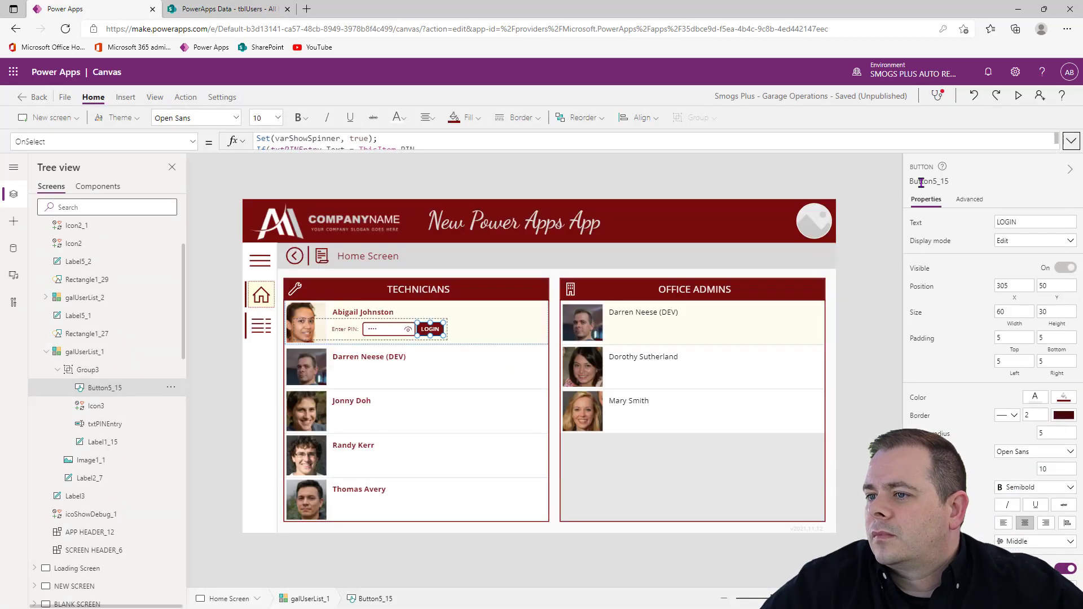
# Step: Preview, log in as the first technician, and confirm the header shows their name and email
pyautogui.click(848, 285)
pyautogui.click(1018, 96)
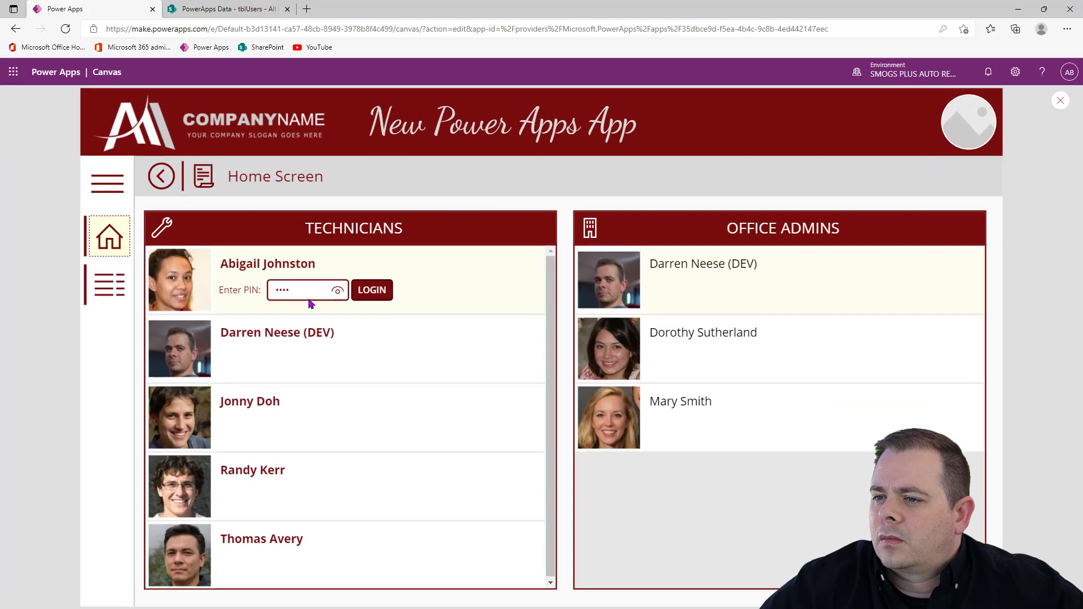
pyautogui.click(377, 295)
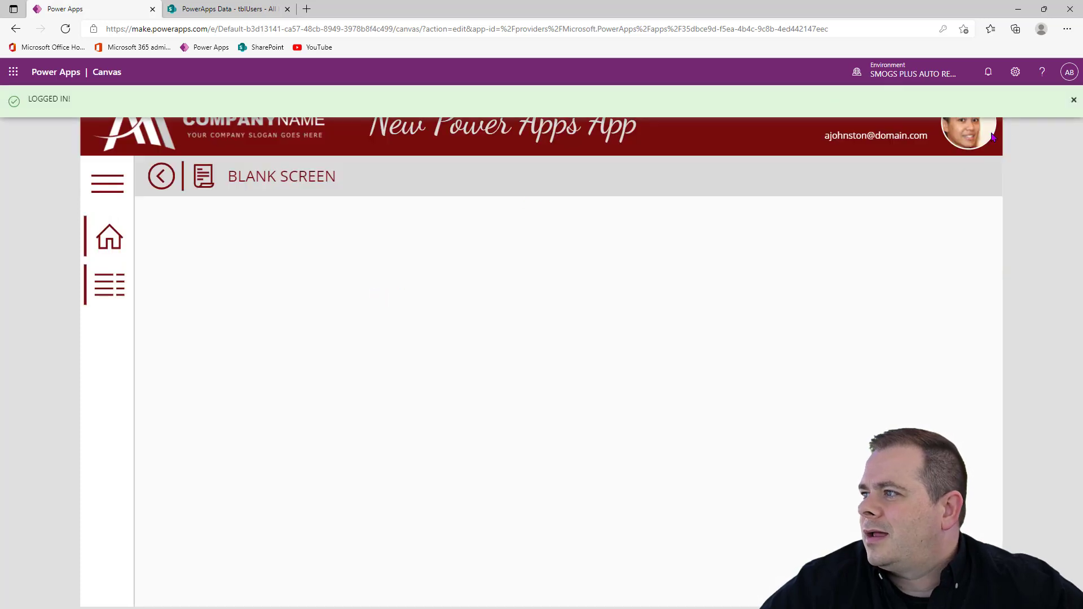
pyautogui.click(1072, 100)
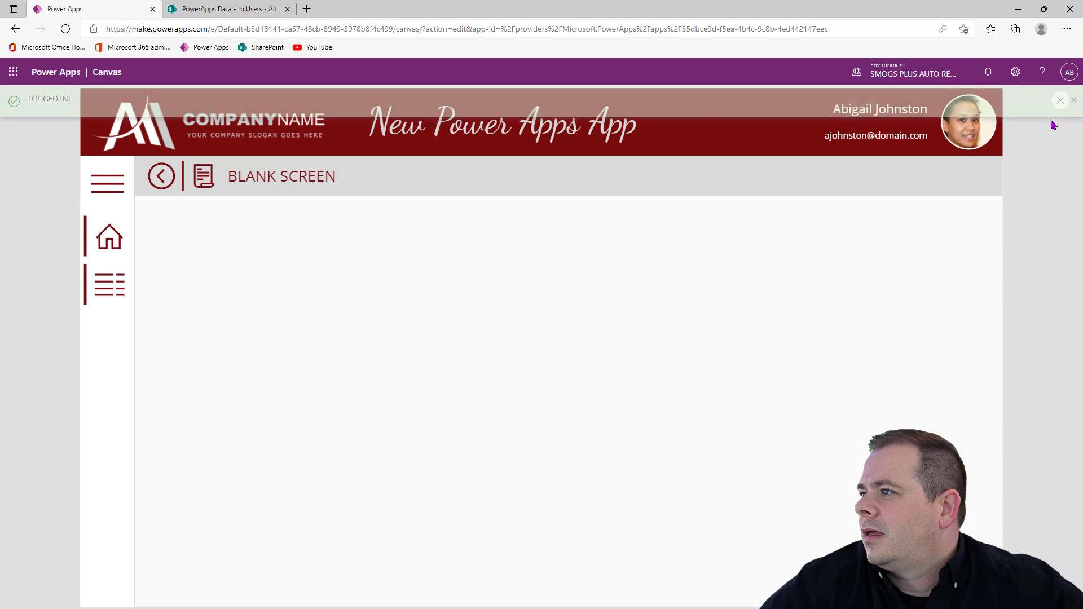
pyautogui.moveTo(840, 106)
pyautogui.mouseDown()
pyautogui.moveTo(911, 105)
pyautogui.moveTo(855, 113)
pyautogui.mouseUp()
pyautogui.click(101, 239)
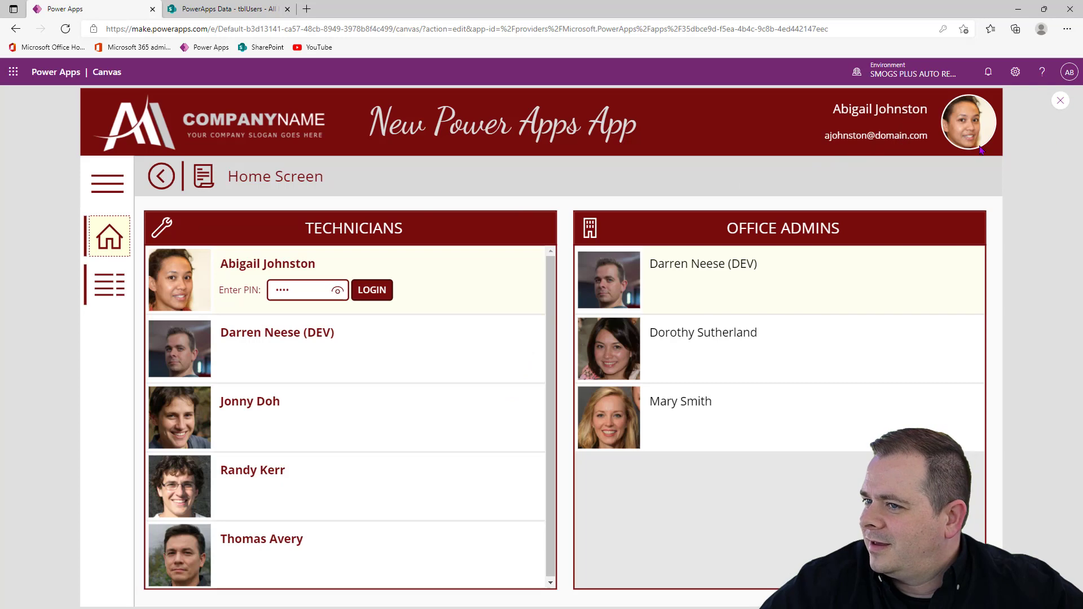
pyautogui.click(1060, 101)
pyautogui.click(432, 335)
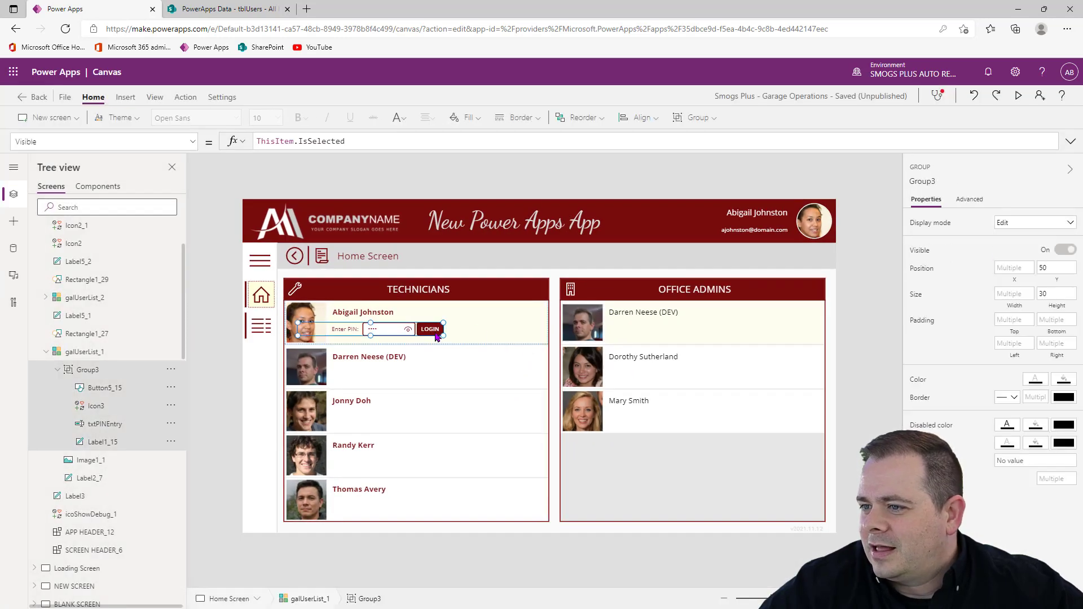
# Step: Add // before Notify("LOGGED IN!") in the LOGIN button's OnSelect, then preview the change
pyautogui.click(436, 337)
pyautogui.click(1070, 141)
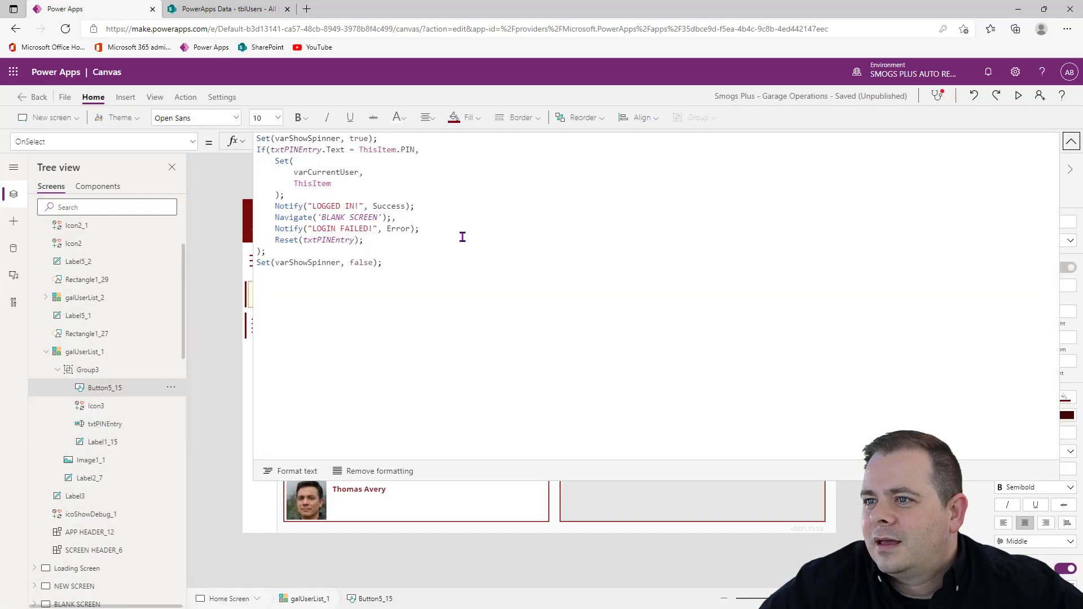
pyautogui.click(462, 237)
pyautogui.click(274, 206)
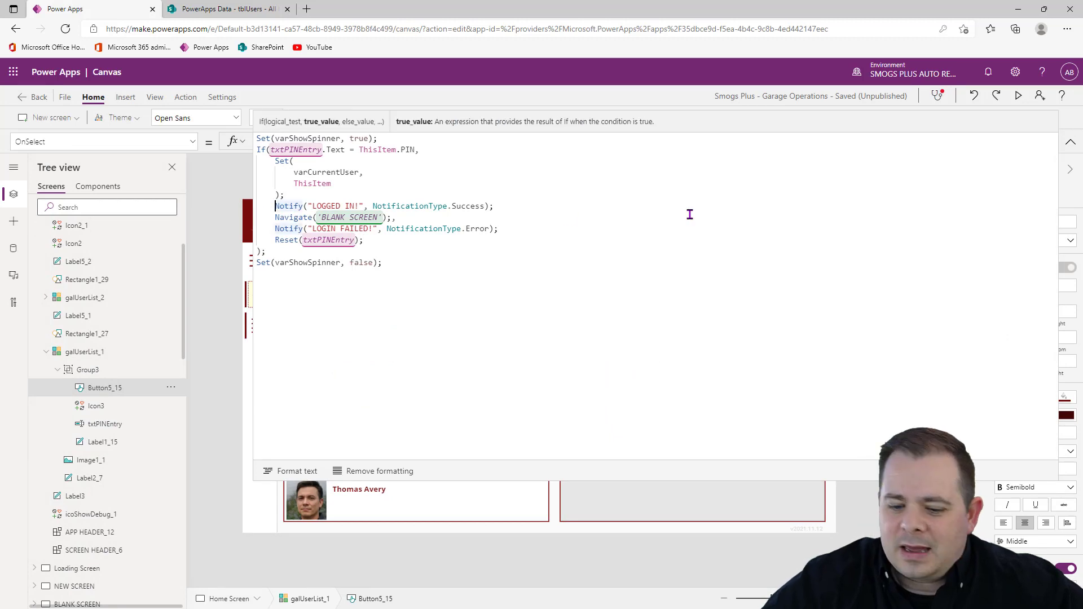
pyautogui.write('//')
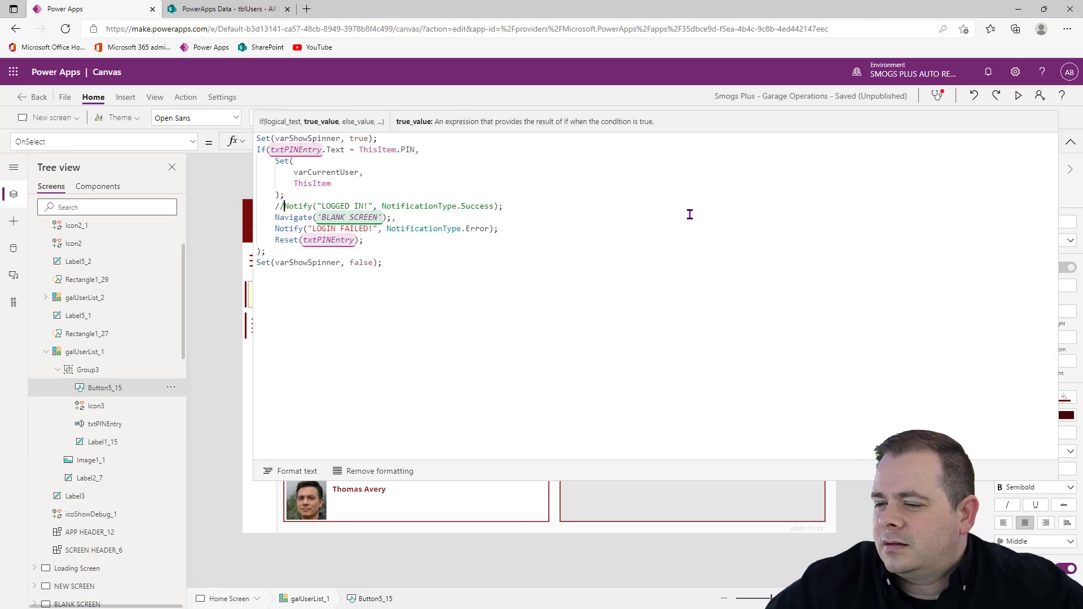
pyautogui.click(379, 240)
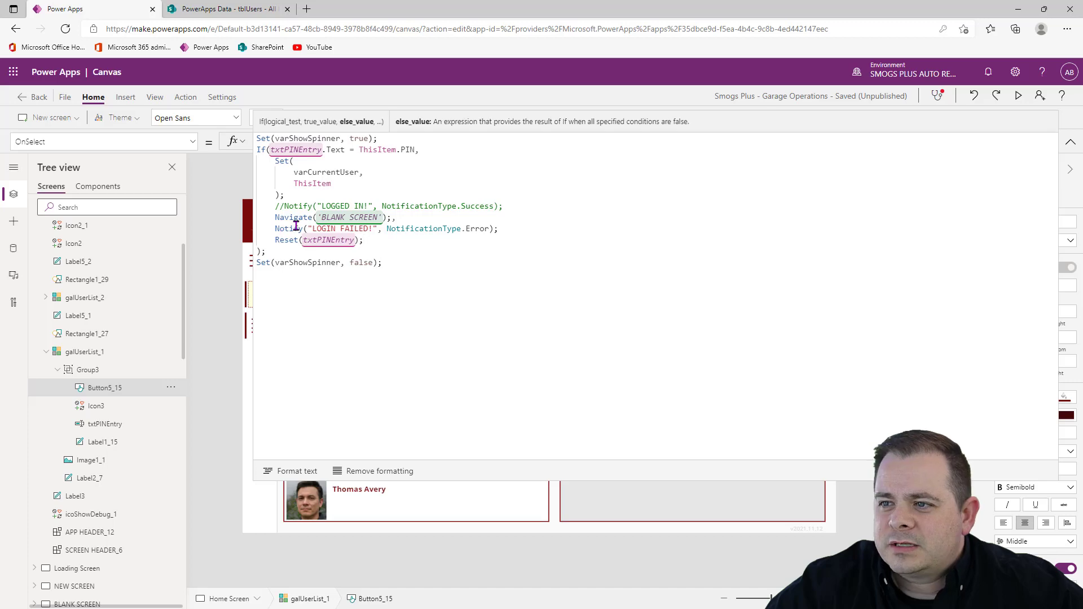
pyautogui.click(1070, 141)
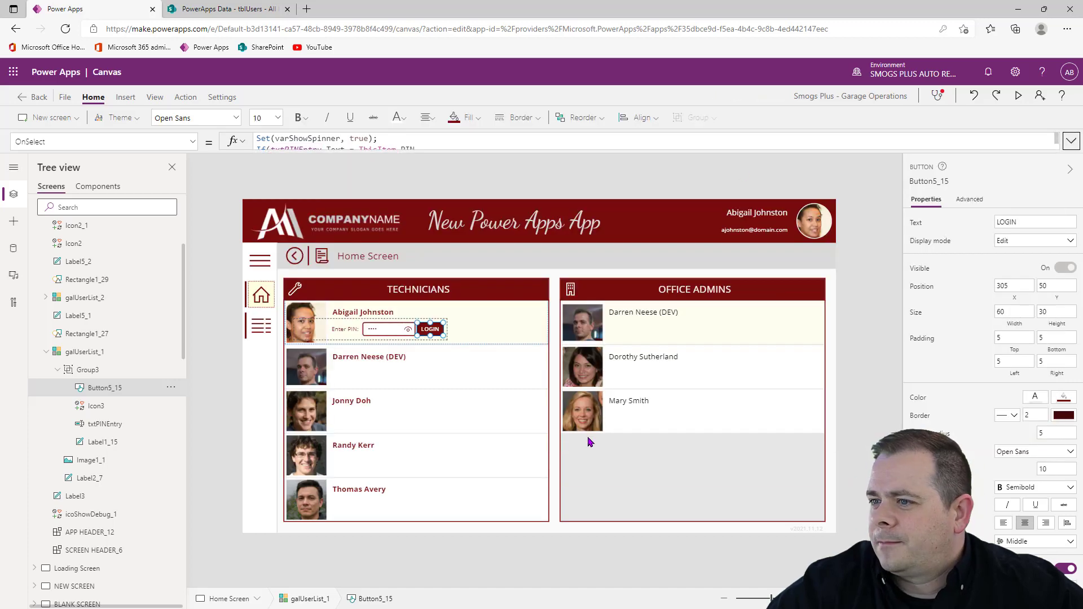
pyautogui.click(1018, 95)
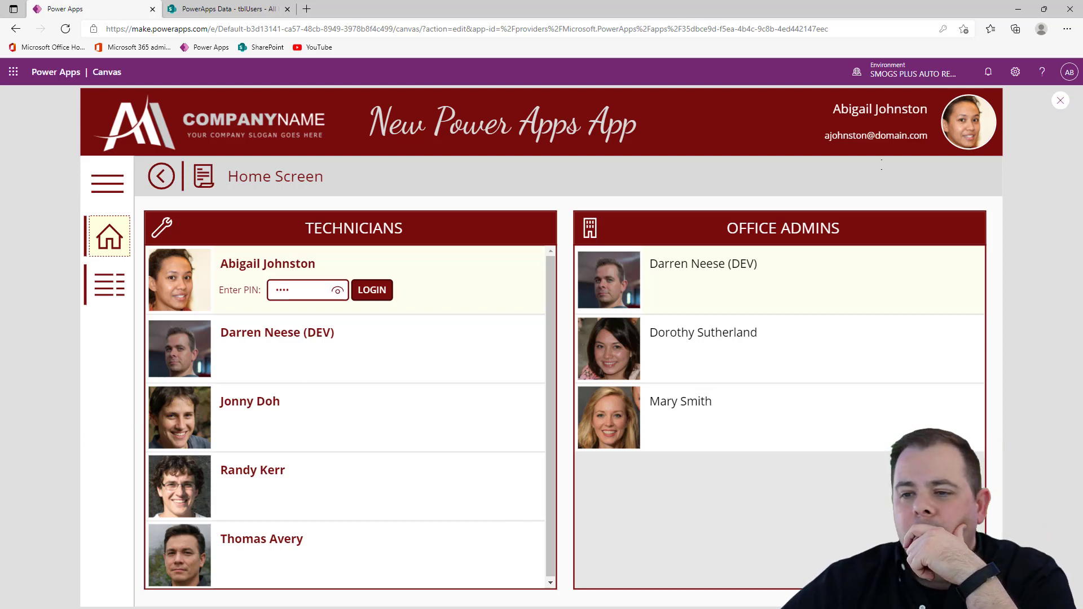
pyautogui.click(1061, 100)
pyautogui.scroll(5, 101, 291)
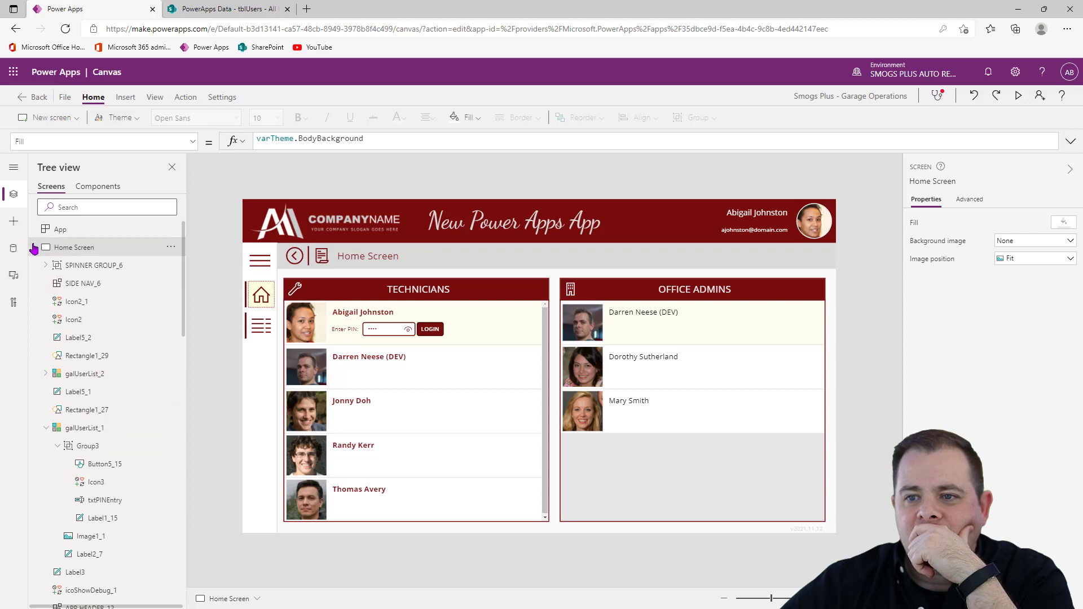
# Step: Duplicate BLANK SCREEN and name the copy User Logged Out
pyautogui.click(35, 247)
pyautogui.click(69, 284)
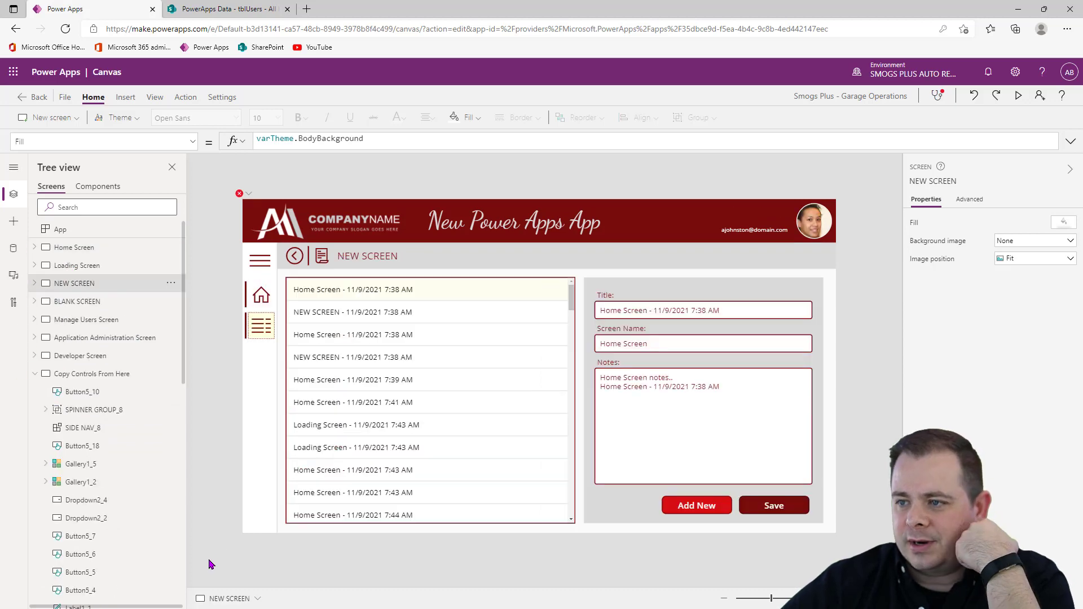
pyautogui.click(72, 303)
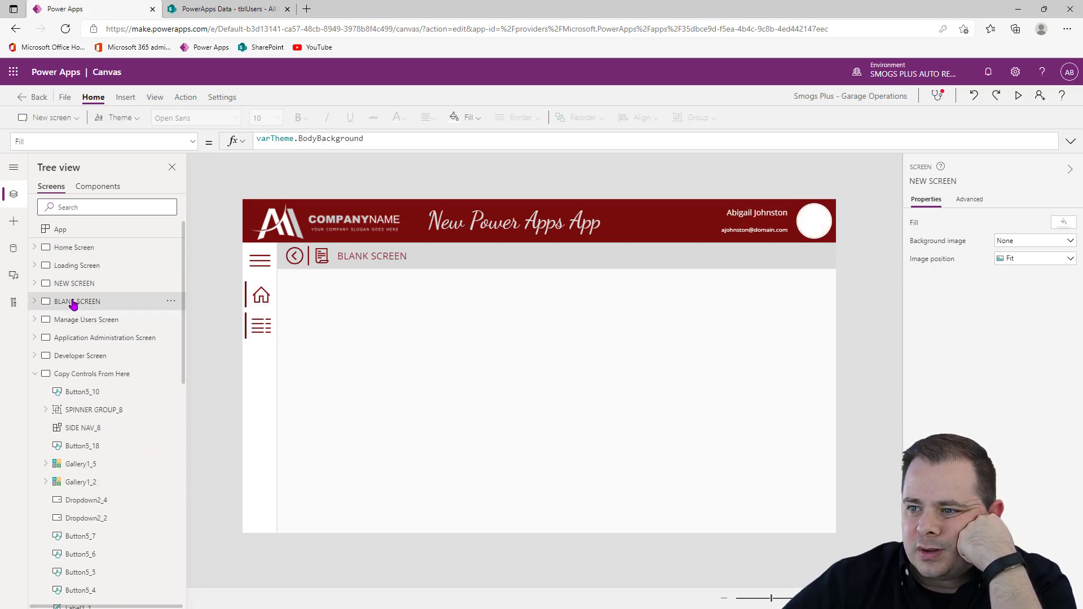
pyautogui.click(170, 303)
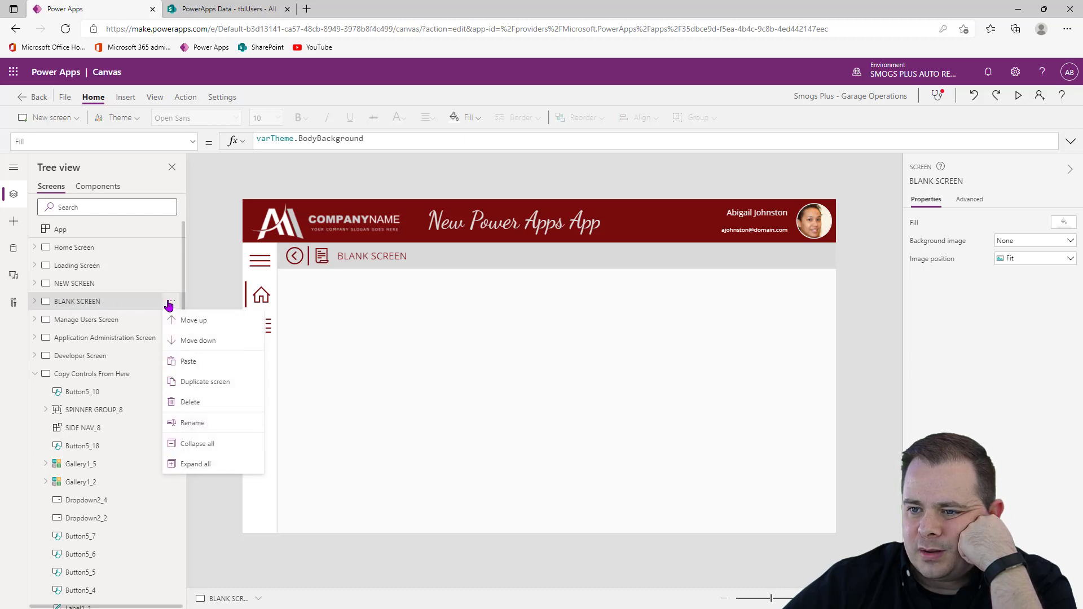
pyautogui.click(223, 381)
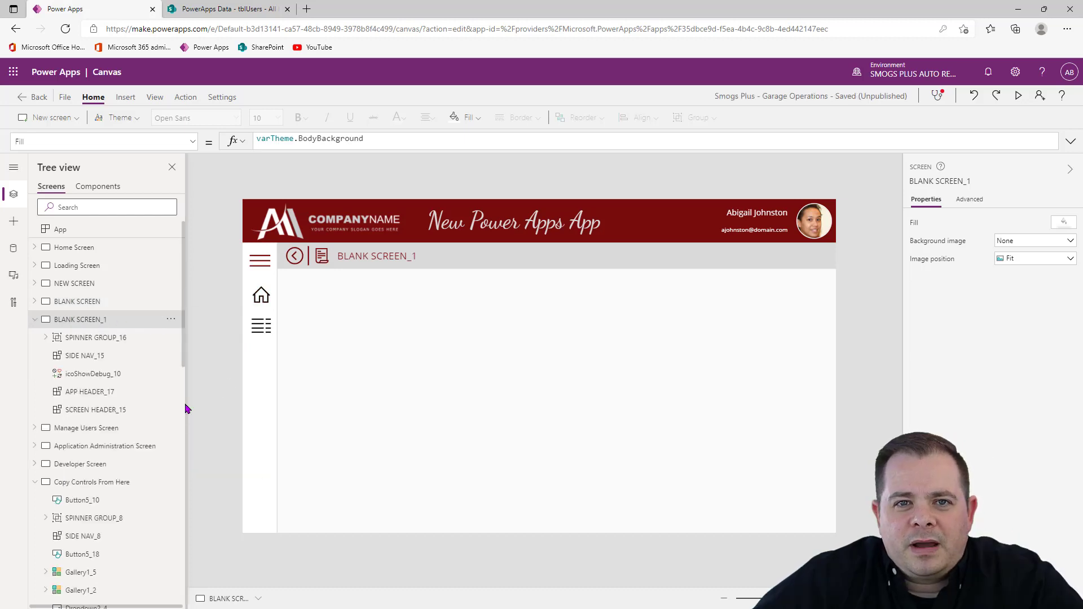
pyautogui.click(950, 179)
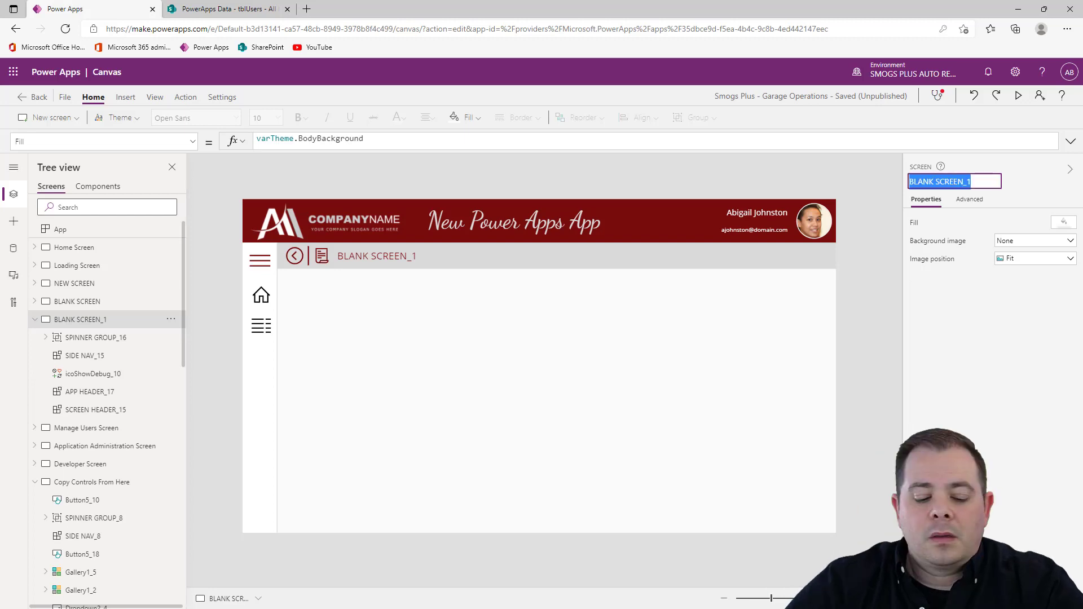
pyautogui.write('us')
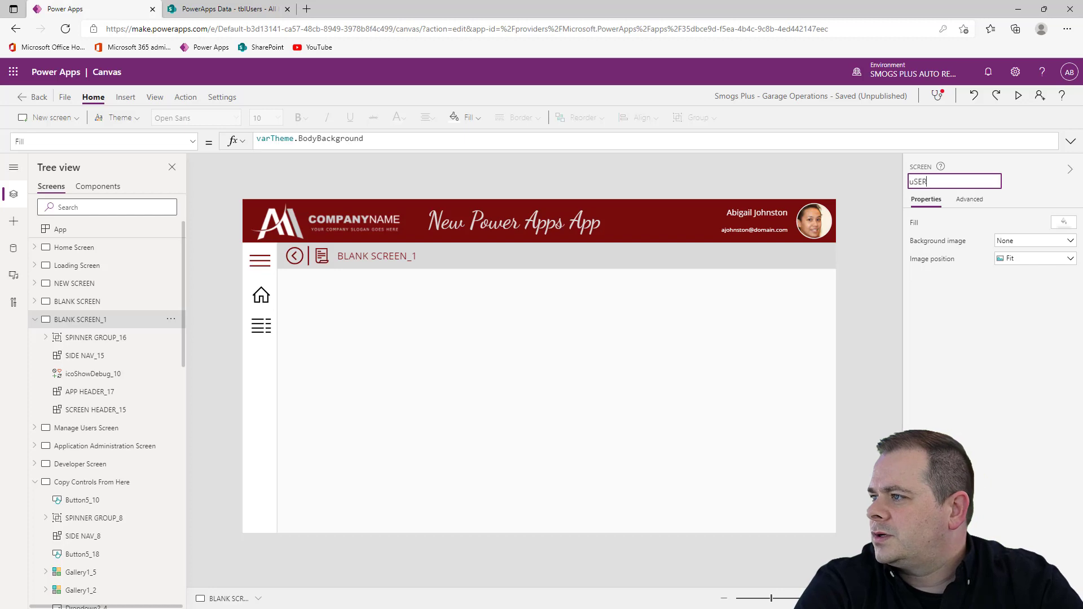
pyautogui.write('er Logg')
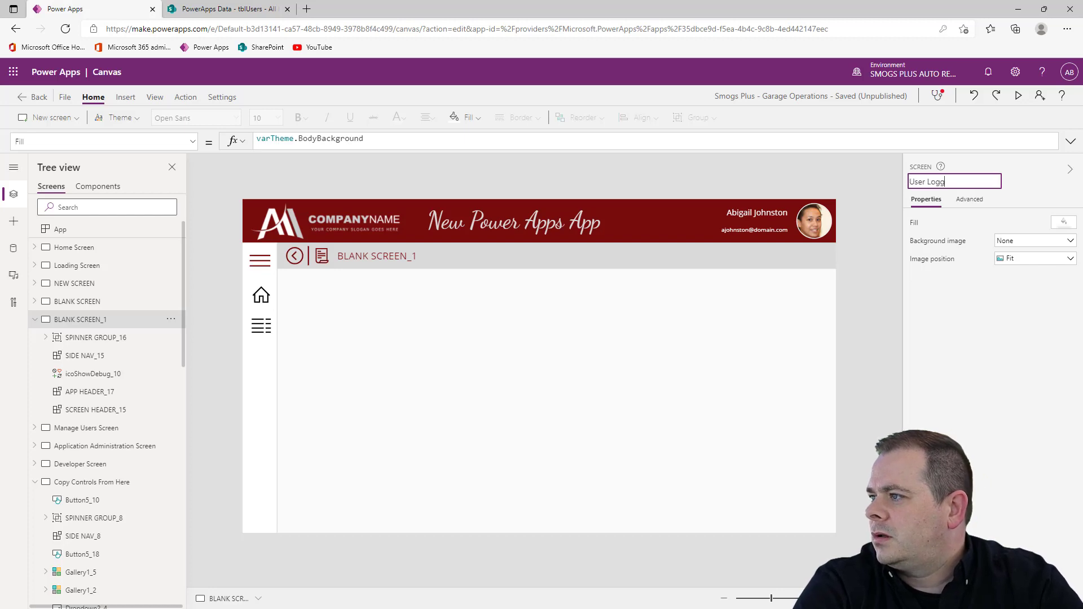
pyautogui.write('ed Out')
pyautogui.press('Return')
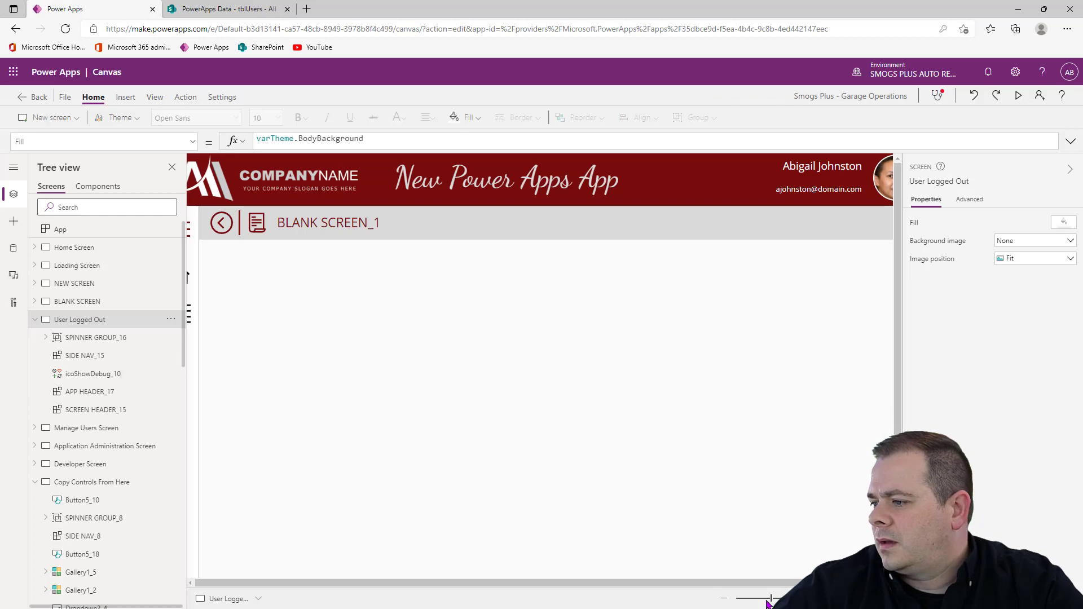
# Step: Preview the User Logged Out screen, then return to the Home Screen
pyautogui.moveTo(766, 601); pyautogui.dragTo(776, 599)
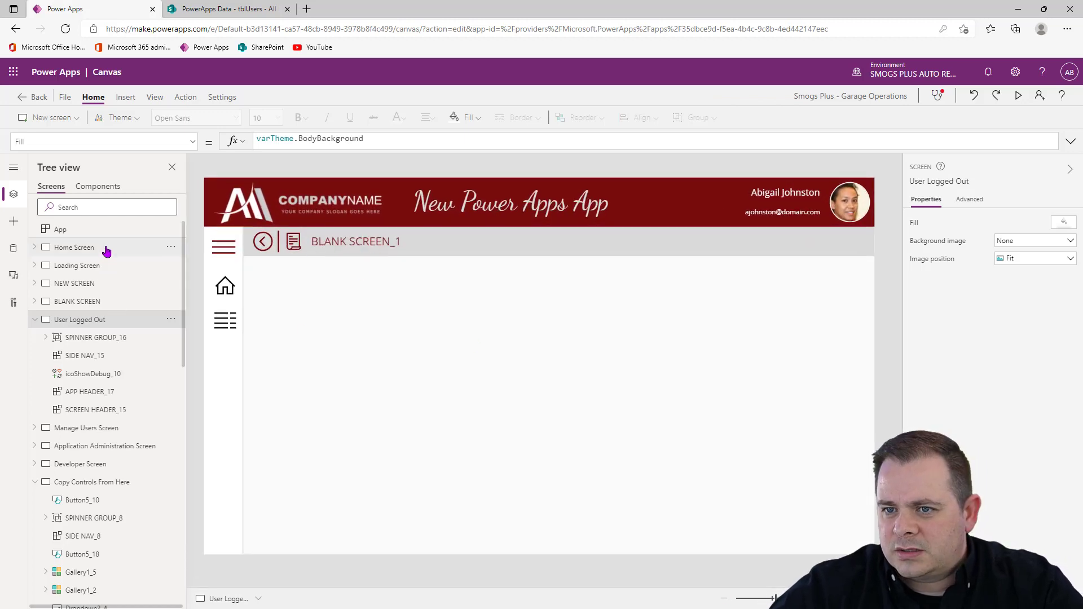
pyautogui.click(106, 248)
pyautogui.click(101, 320)
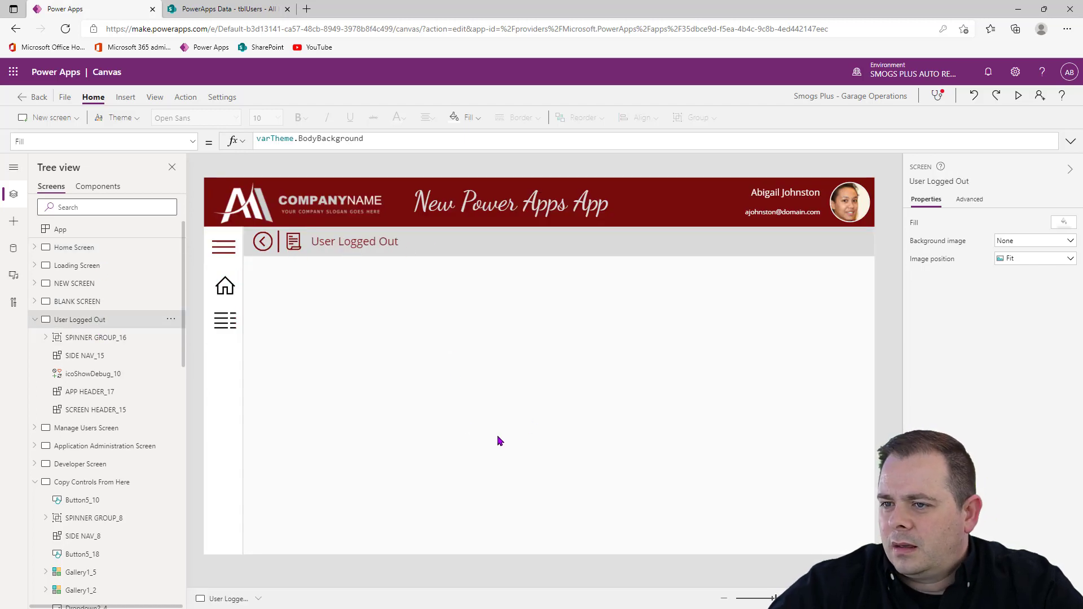
pyautogui.click(1017, 97)
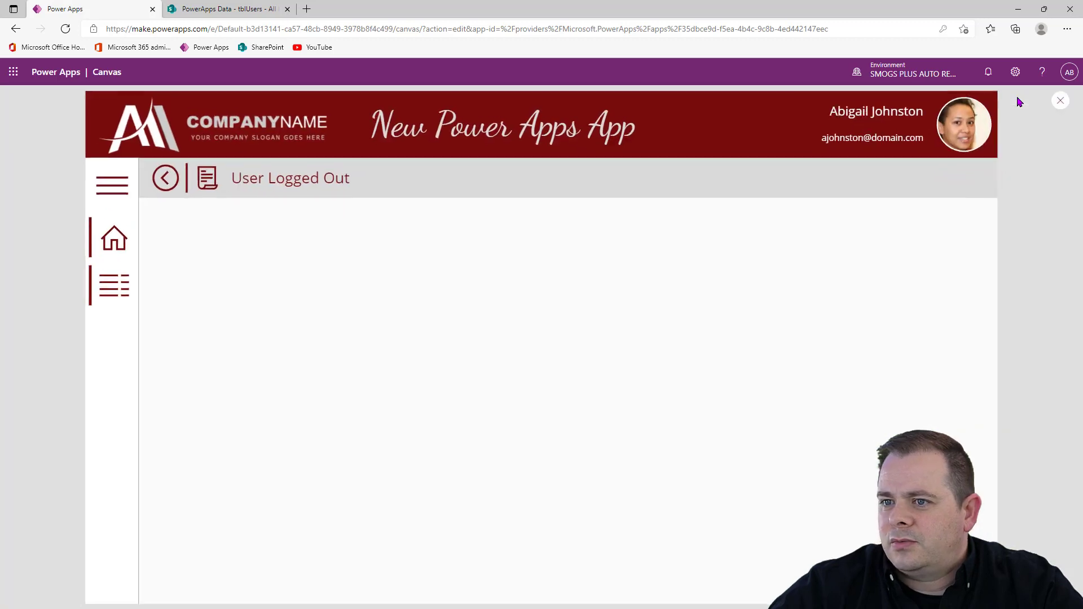
pyautogui.click(1058, 101)
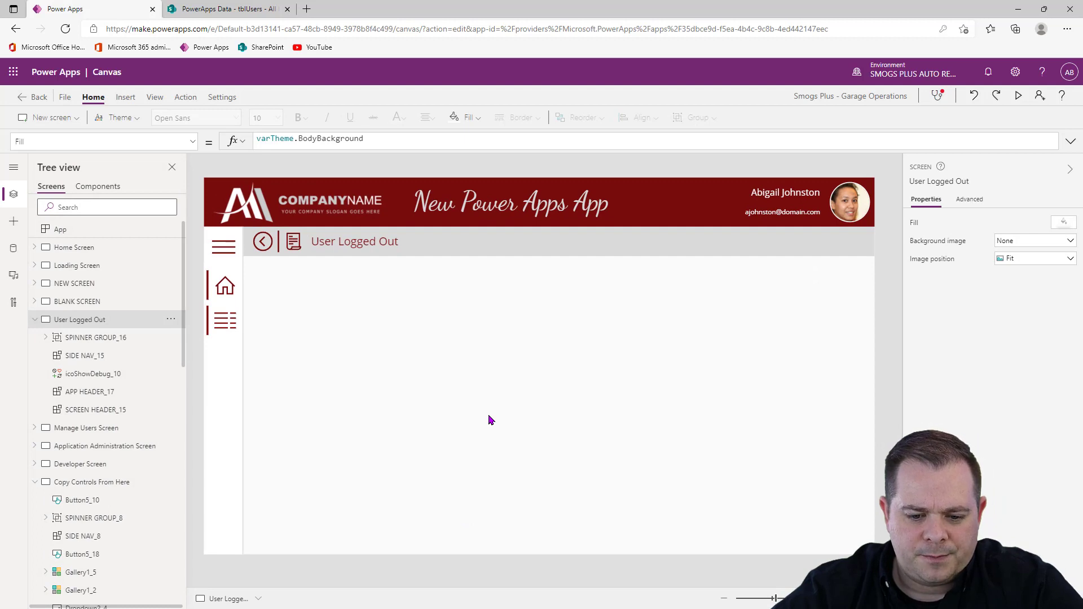
pyautogui.click(85, 247)
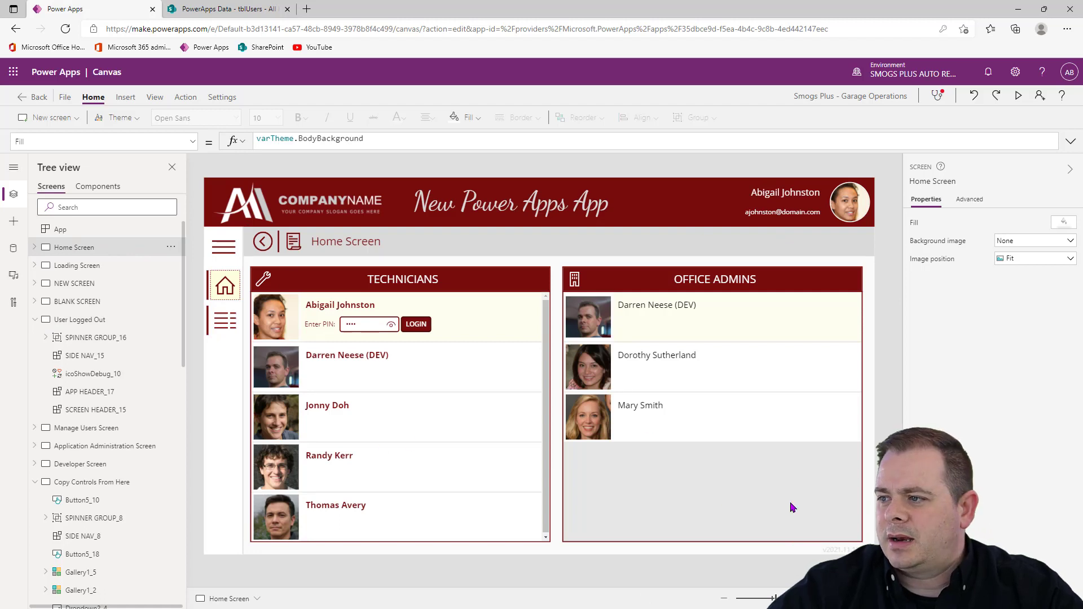
# Step: Copy the Set(varCurrentUser, ThisItem) block and paste it after Patch in Home Screen's OnVisible
pyautogui.click(415, 324)
pyautogui.click(1070, 141)
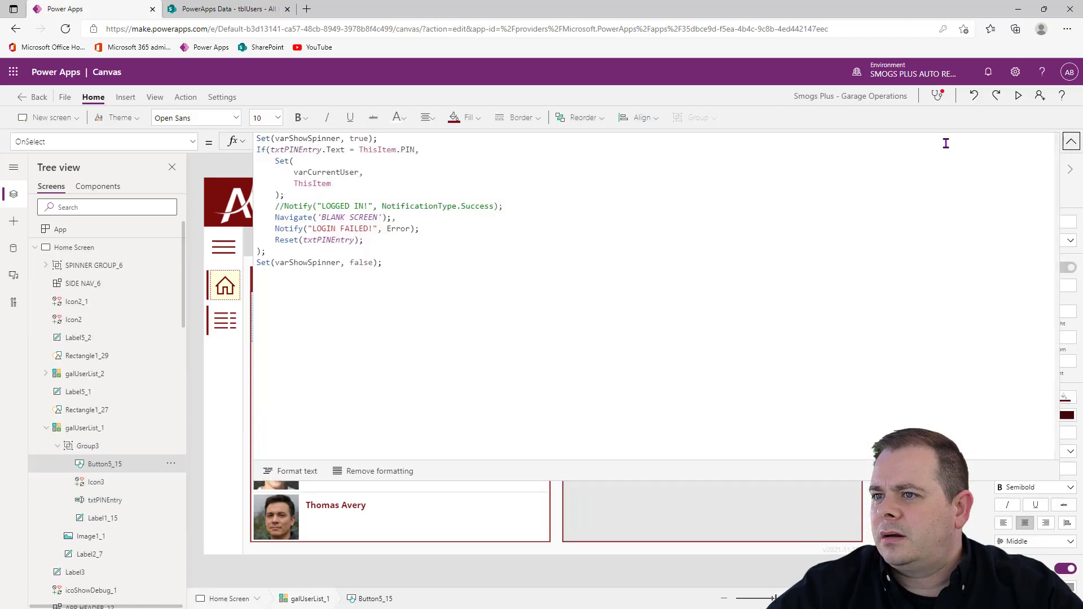
pyautogui.moveTo(319, 192); pyautogui.dragTo(225, 162)
pyautogui.hotkey('ctrl', 'c')
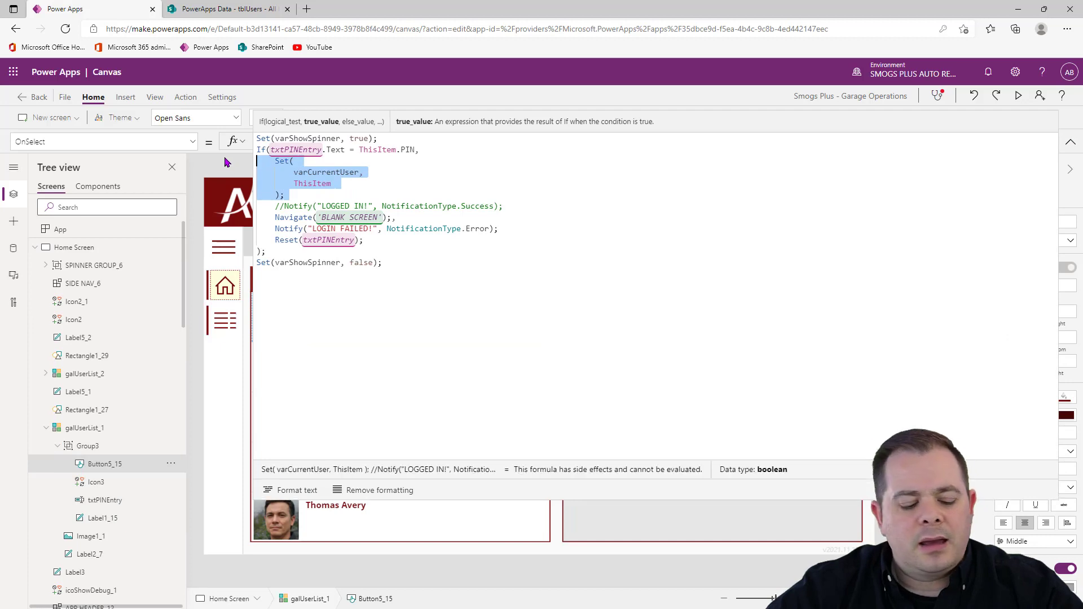
pyautogui.click(1070, 141)
pyautogui.click(106, 248)
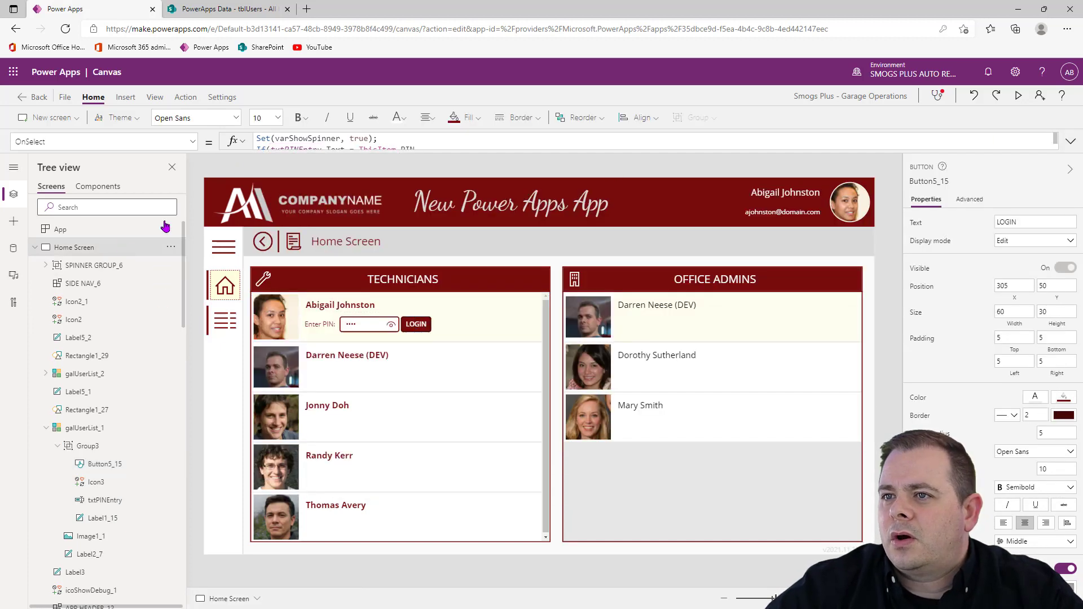
pyautogui.click(184, 97)
pyautogui.click(231, 119)
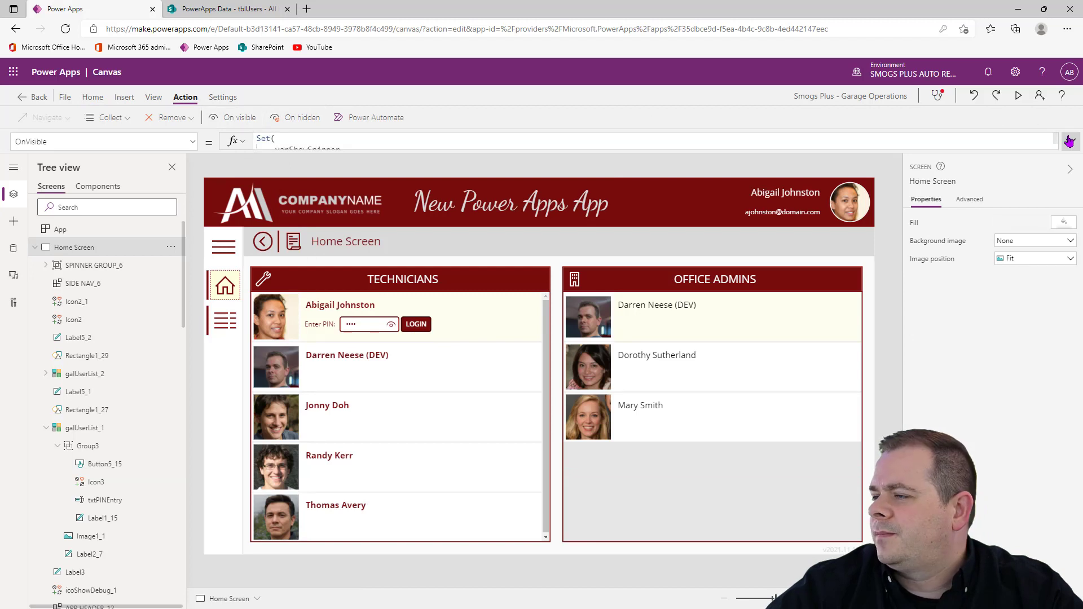
pyautogui.click(337, 316)
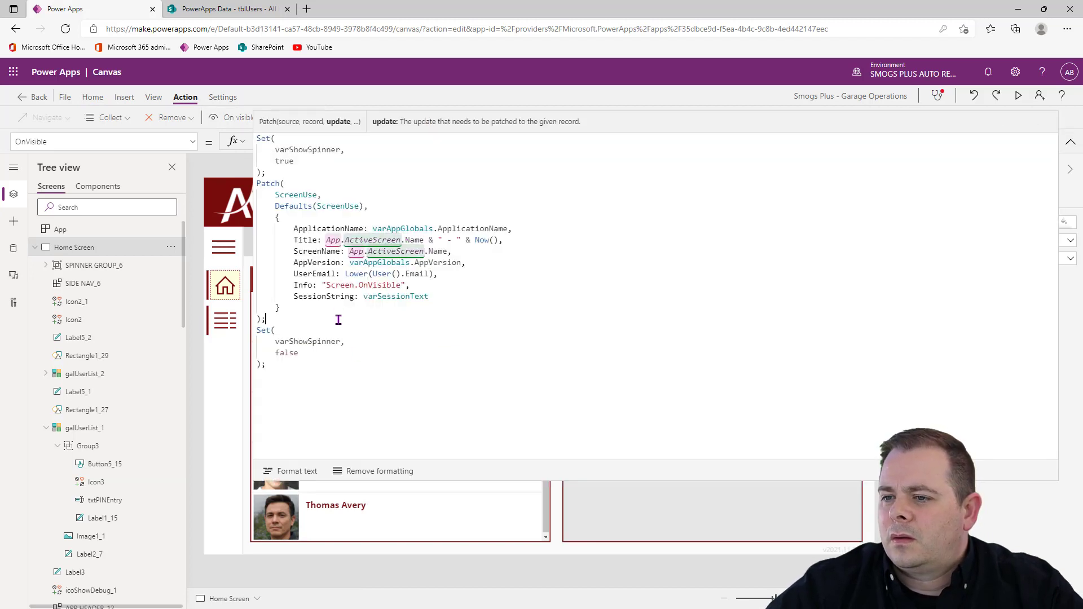
pyautogui.press('Return')
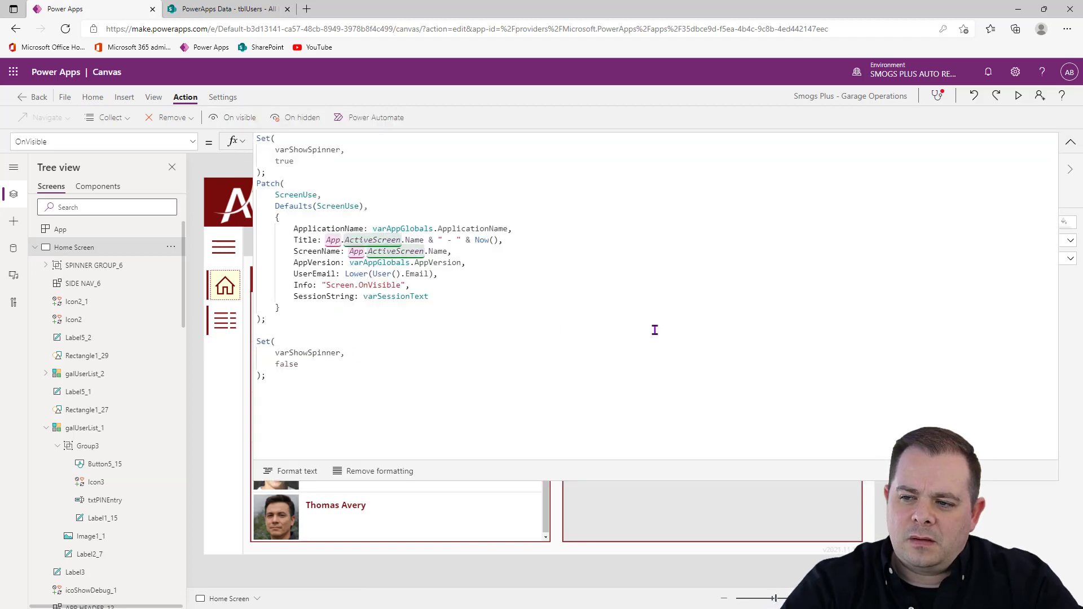
pyautogui.hotkey('ctrl', 'v')
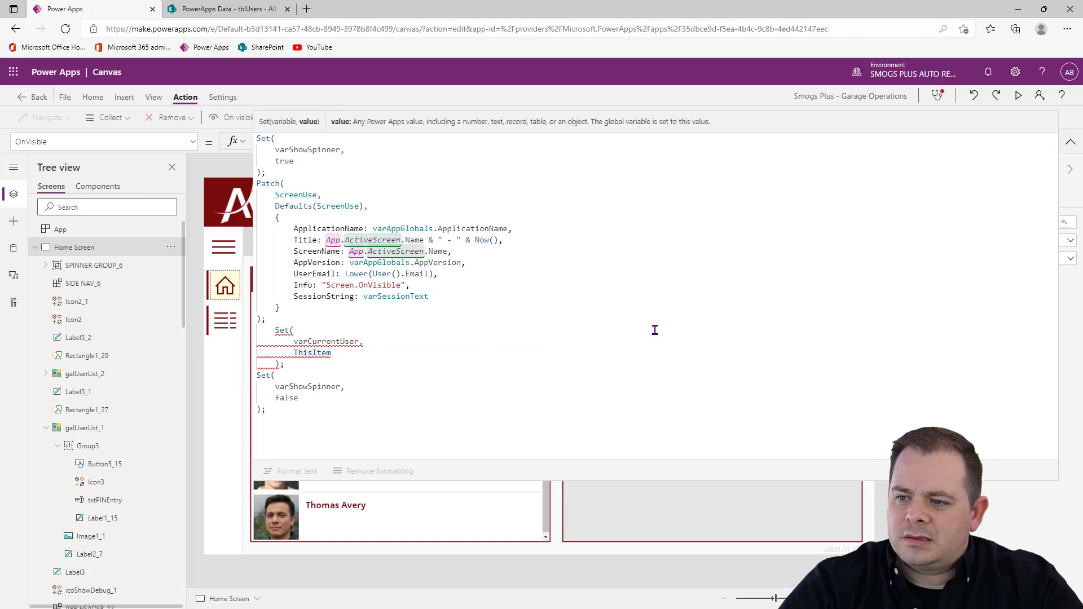
# Step: Outdent the pasted block and change its value from ThisItem to Defaults(tblUsers)
pyautogui.hotkey('ctrl', 'shift', 'Left')
pyautogui.write('Blank()')
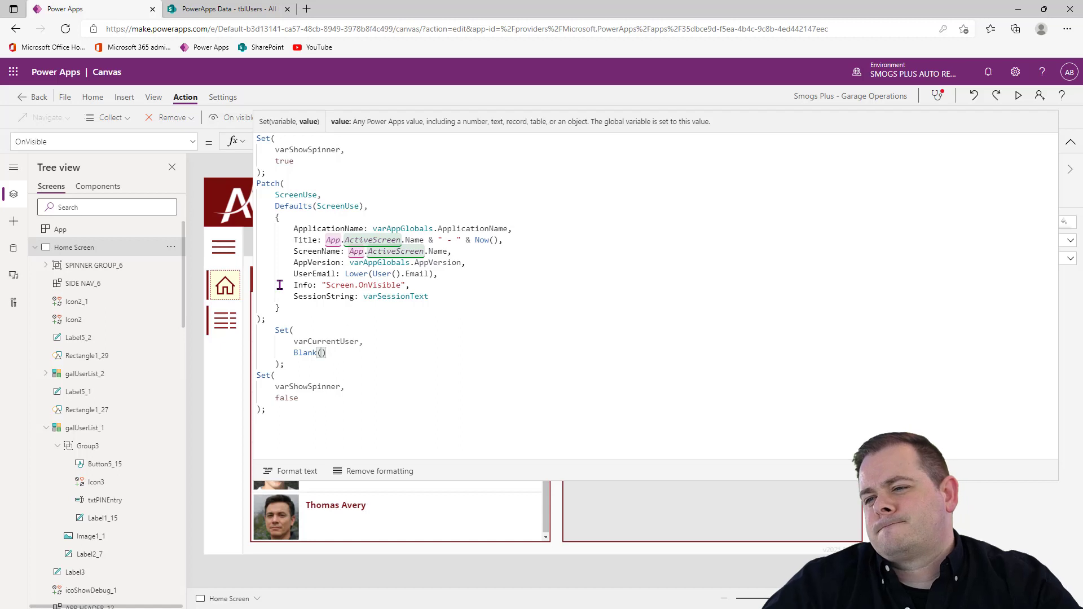
pyautogui.moveTo(286, 364); pyautogui.dragTo(235, 335)
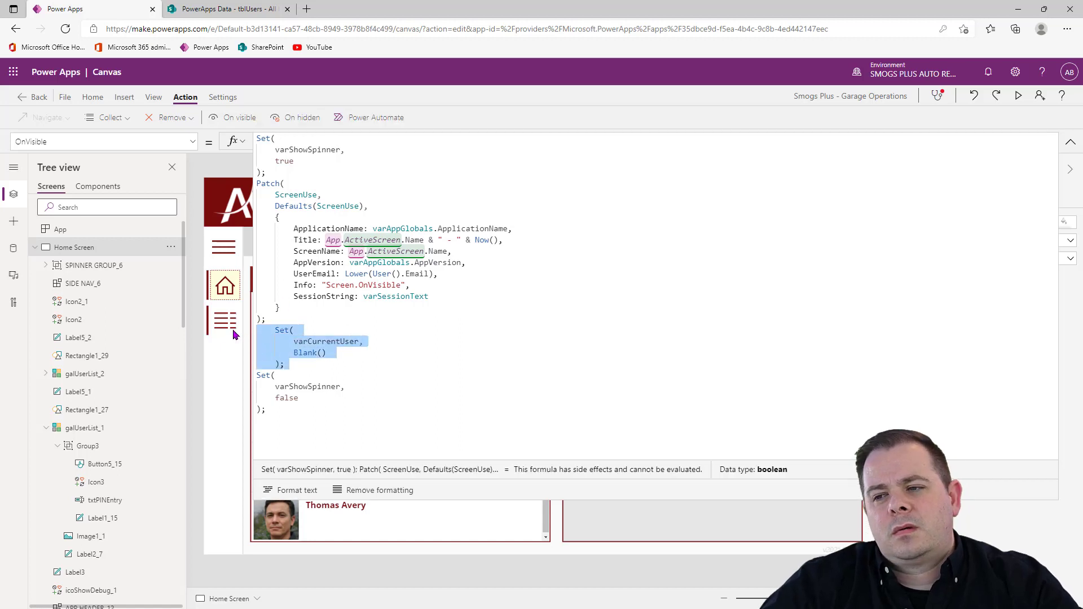
pyautogui.hotkey('shift', 'Tab')
pyautogui.click(332, 353)
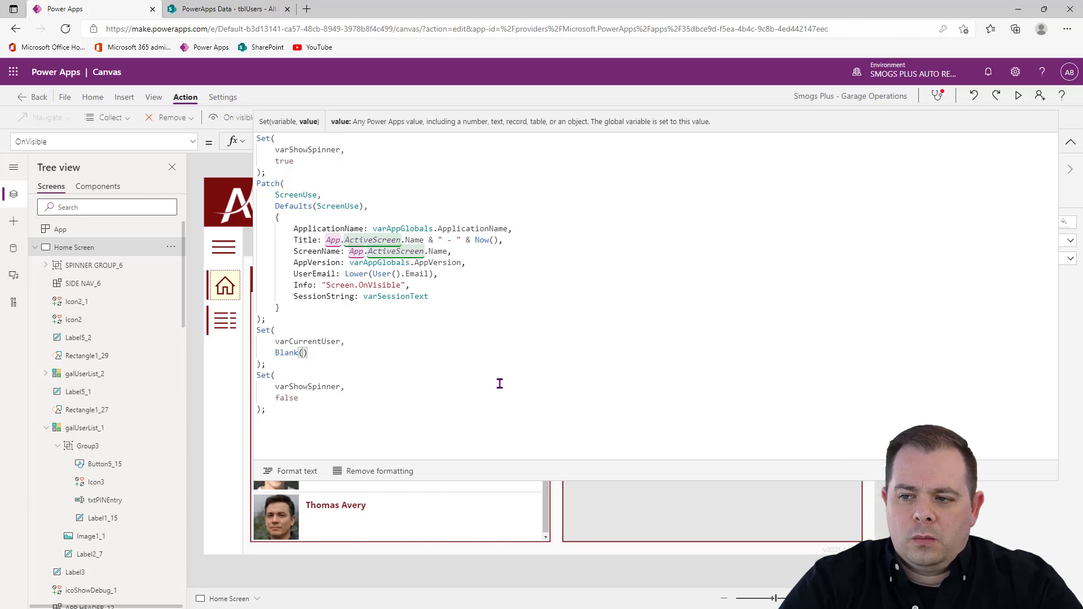
pyautogui.hotkey('shift', 'Home')
pyautogui.press('BackSpace')
pyautogui.write('D')
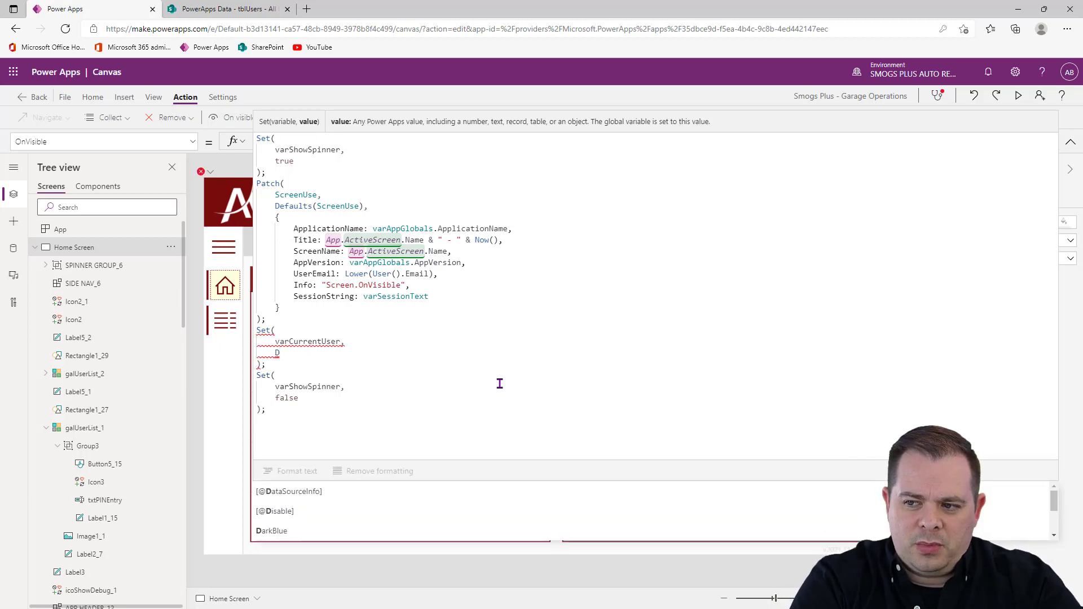
pyautogui.write('eepPink')
pyautogui.press('Tab')
pyautogui.hotkey('shift', 'Home')
pyautogui.write('D')
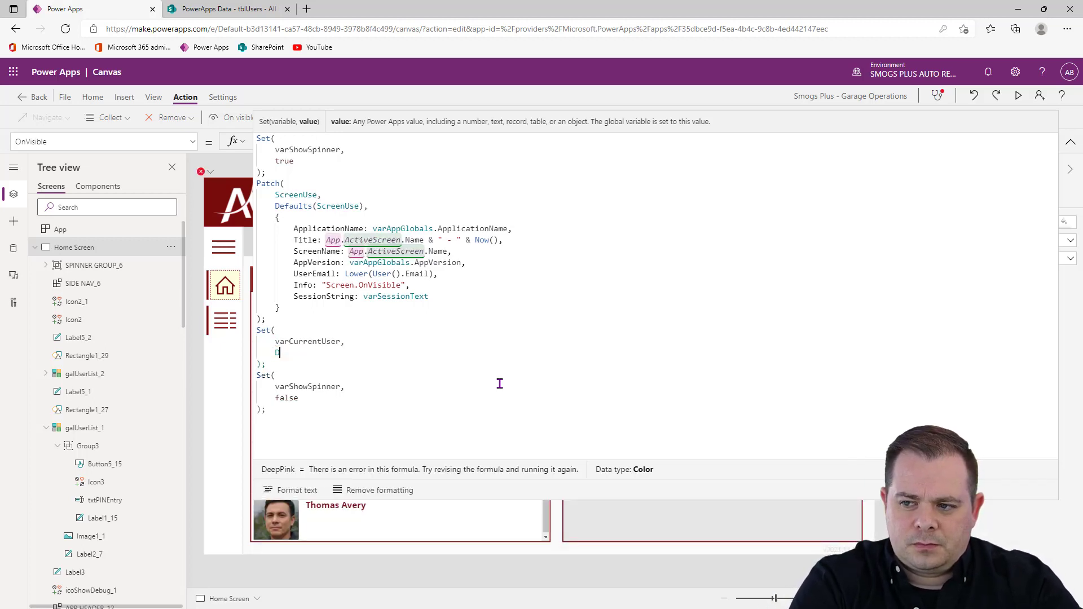
pyautogui.write('efa')
pyautogui.press('Tab')
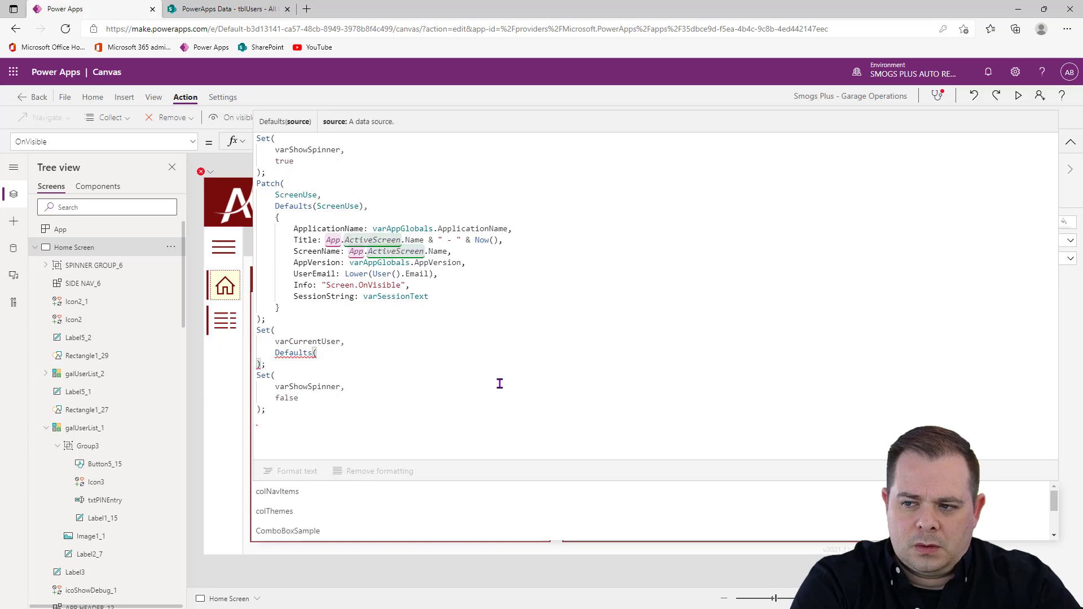
pyautogui.write('tblUsers')
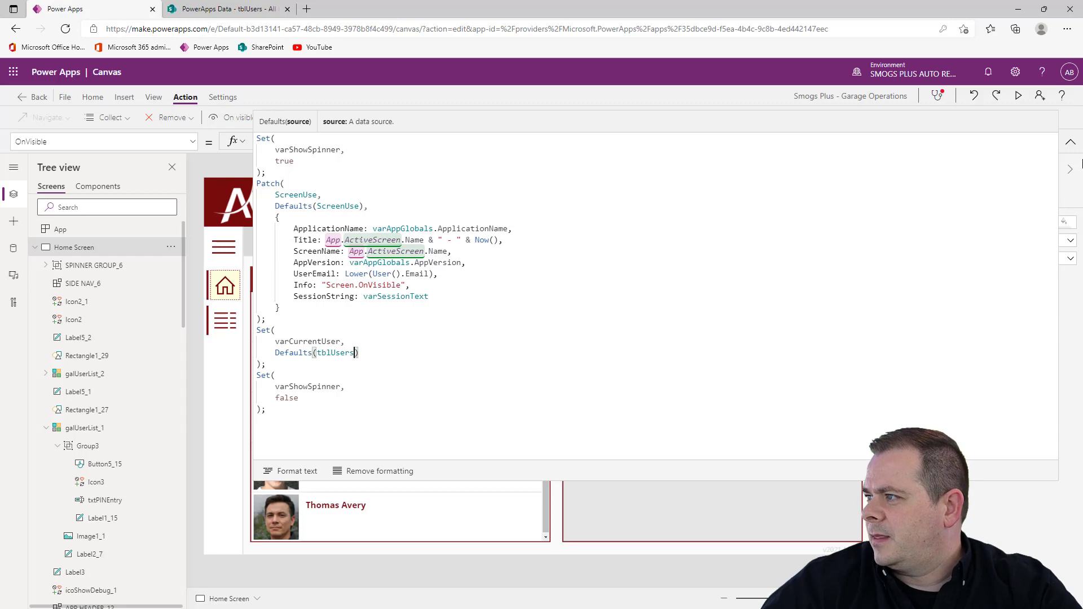
pyautogui.click(1070, 142)
# Step: Preview, log in as the first technician, check the header, then go back home to clear it
pyautogui.click(1018, 95)
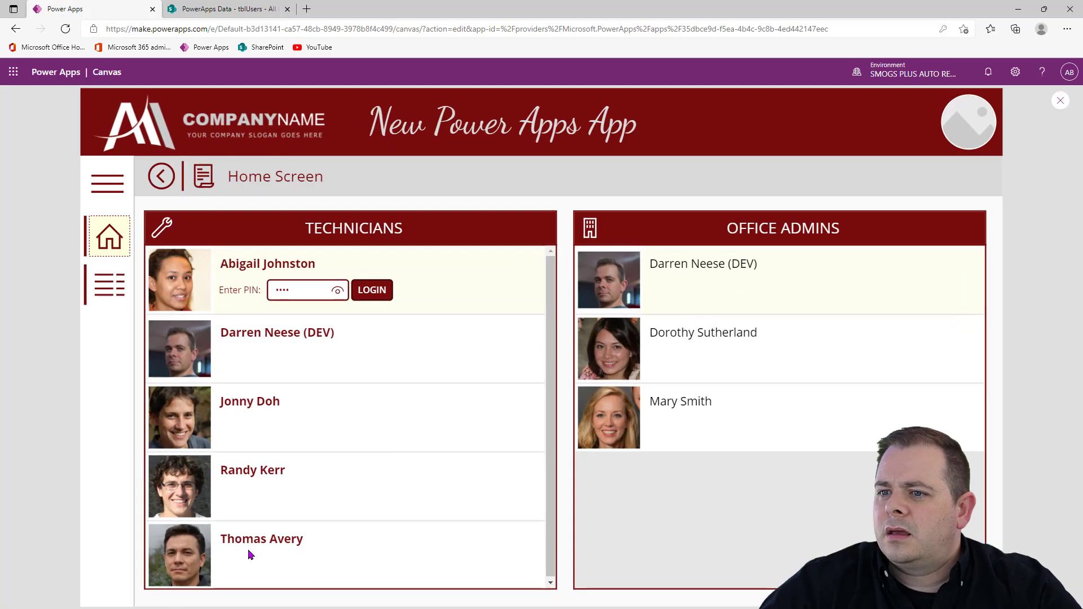
pyautogui.click(371, 289)
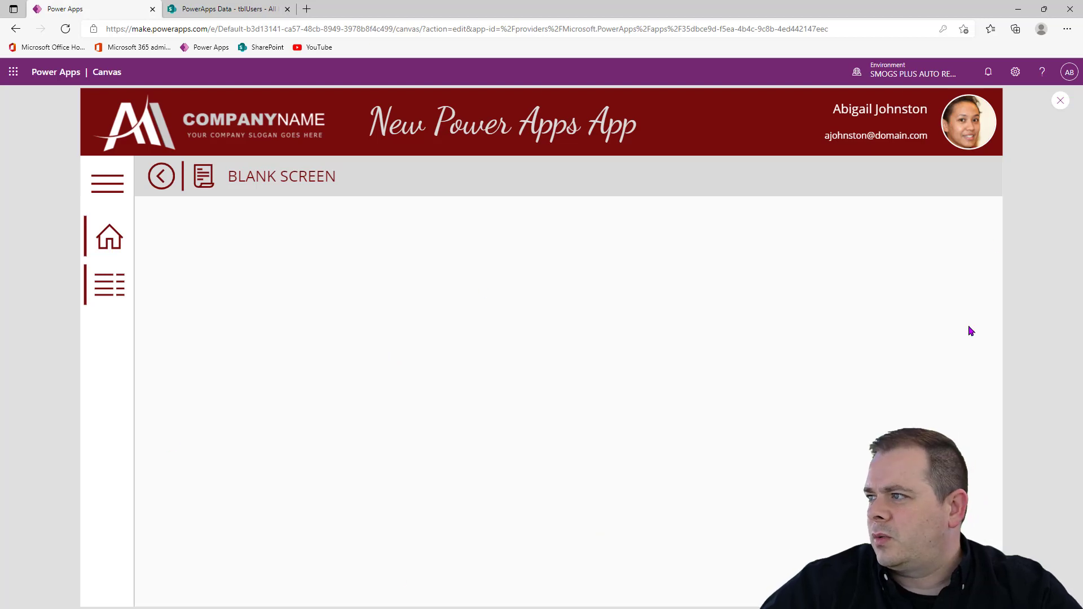
pyautogui.moveTo(849, 110); pyautogui.dragTo(878, 139)
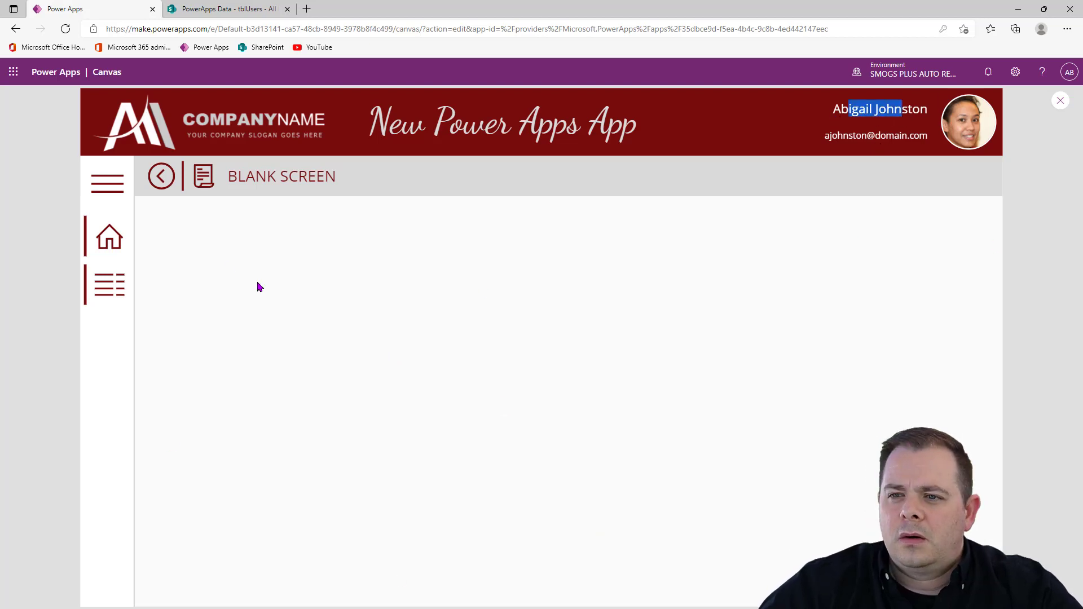
pyautogui.click(109, 237)
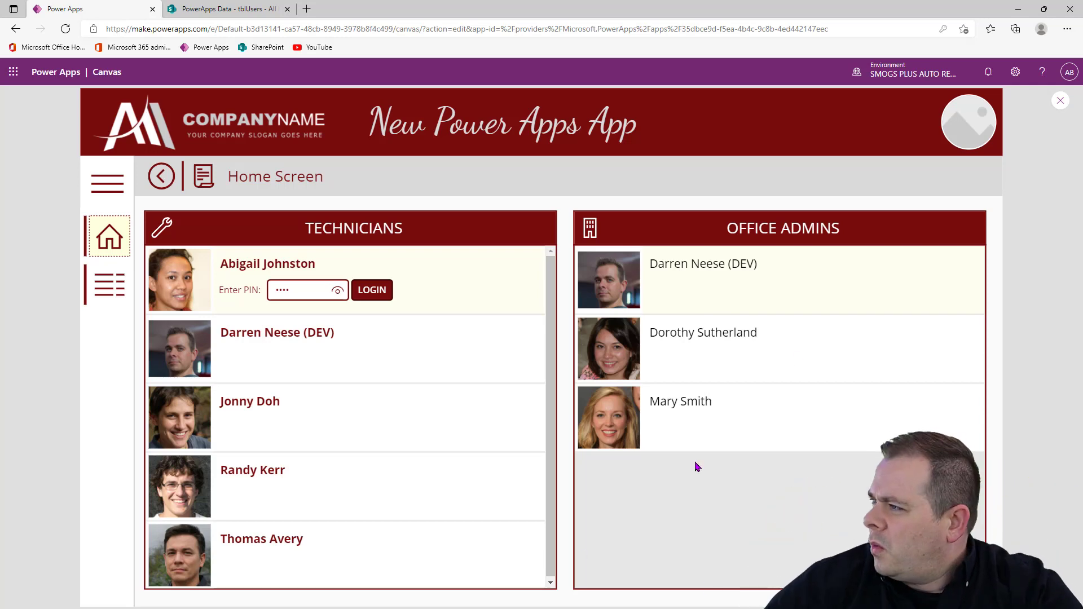
# Step: In LOGIN's OnSelect, place Reset(txtPINEntry) after the If and delete the //Notify("LOGGED IN!") line
pyautogui.click(1060, 100)
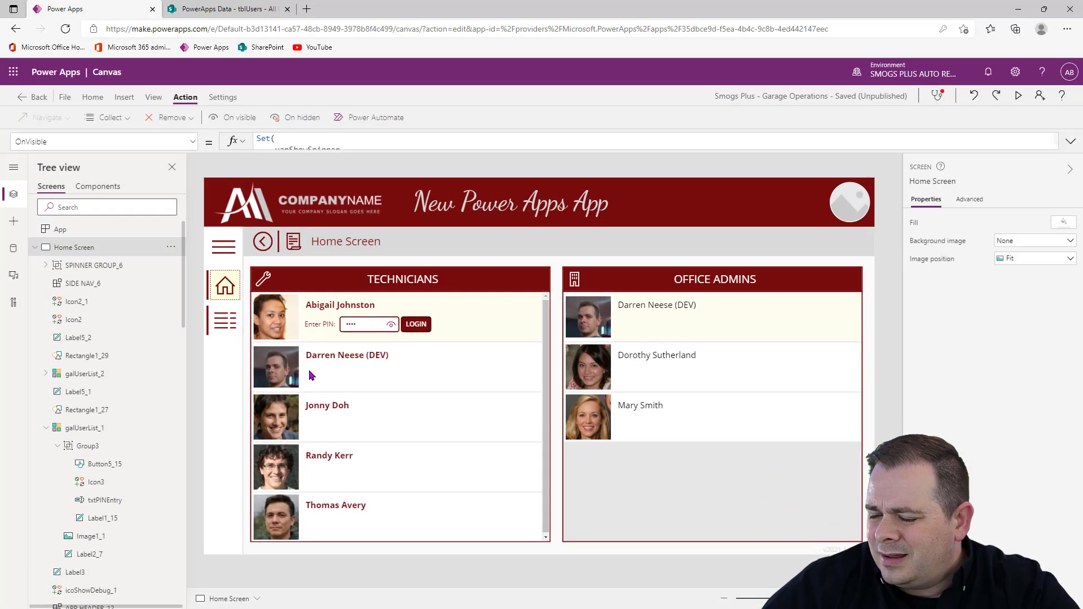
pyautogui.click(368, 329)
pyautogui.click(415, 325)
pyautogui.click(365, 142)
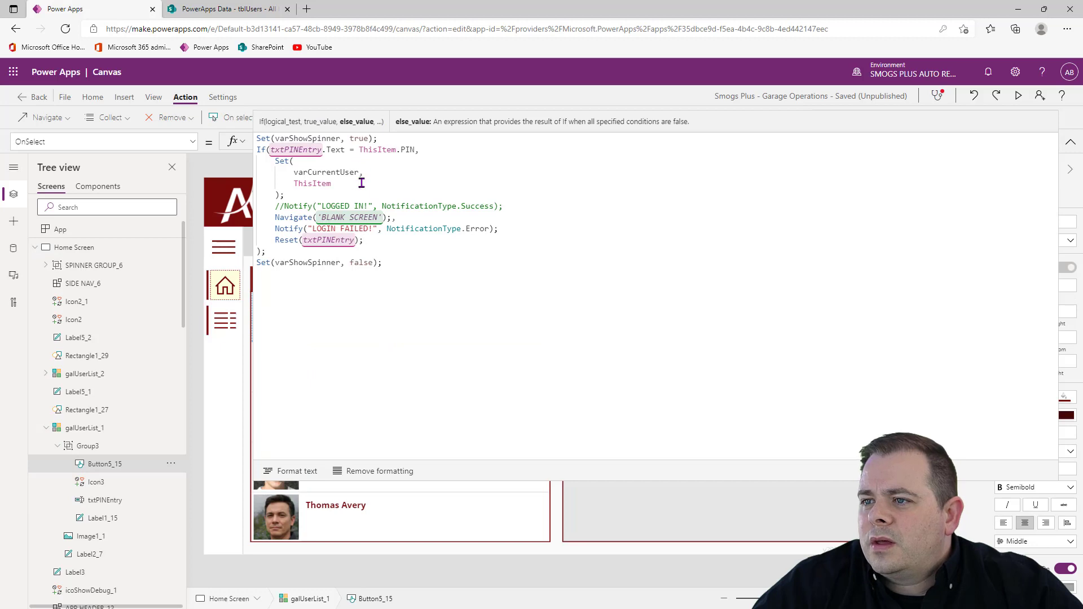
pyautogui.moveTo(365, 240); pyautogui.dragTo(275, 241)
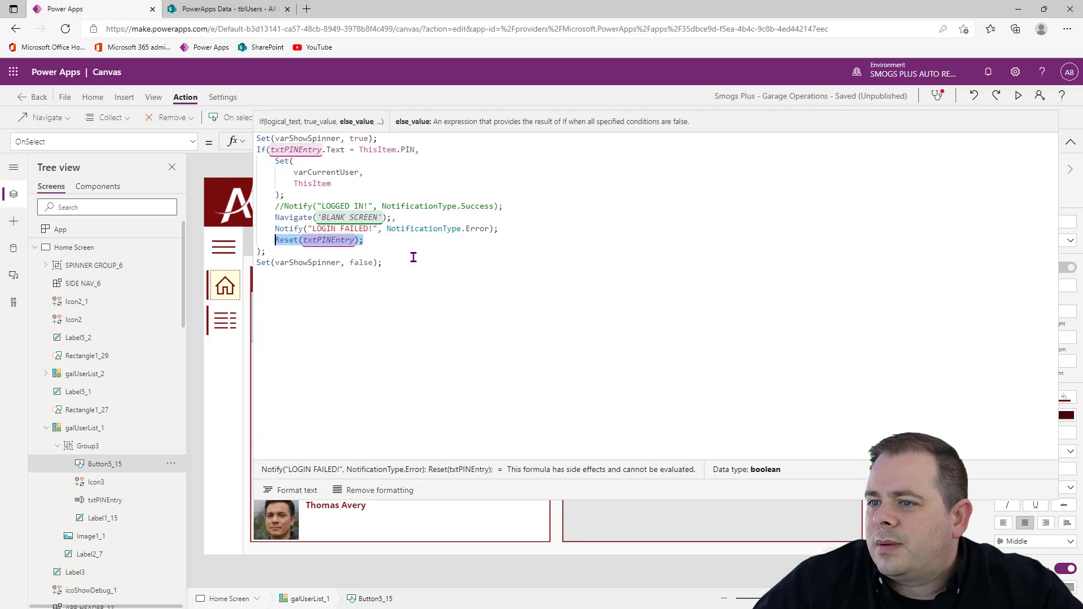
pyautogui.press('Delete')
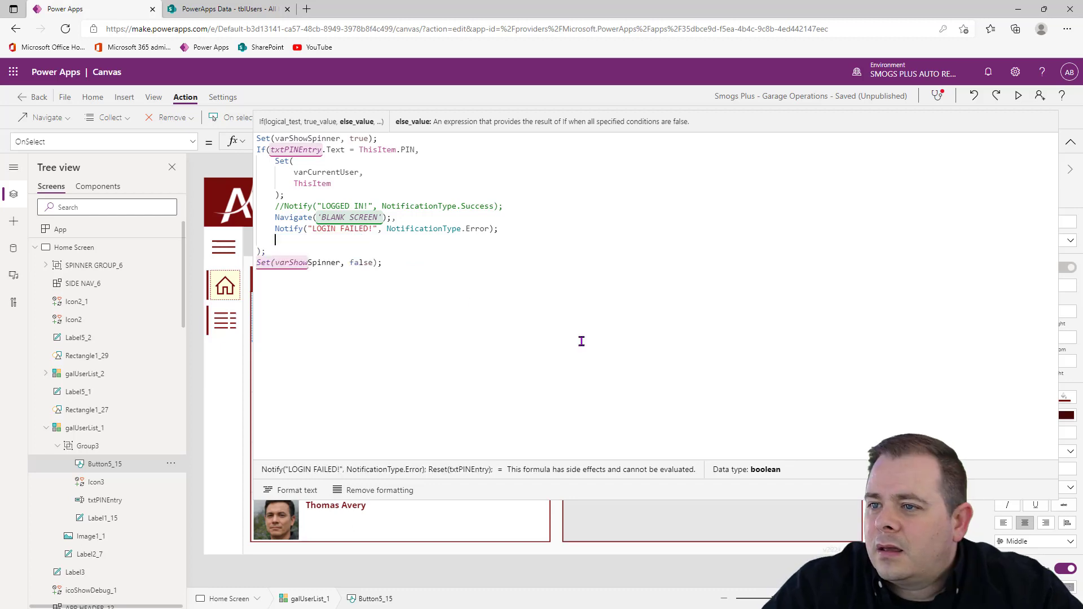
pyautogui.hotkey('ctrl', 'z')
pyautogui.hotkey('ctrl', 'z')
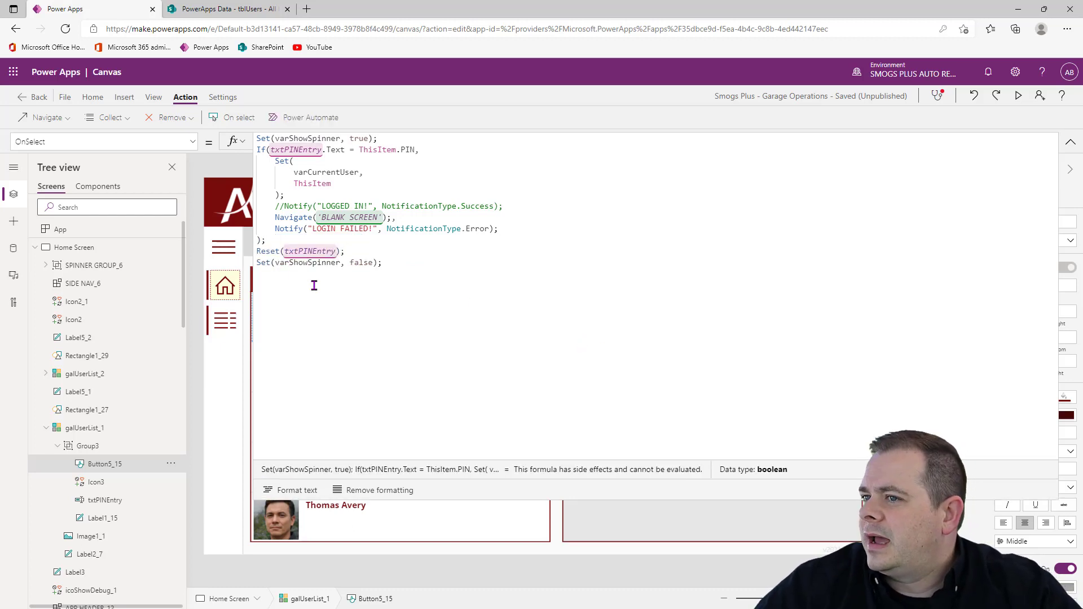
pyautogui.click(524, 202)
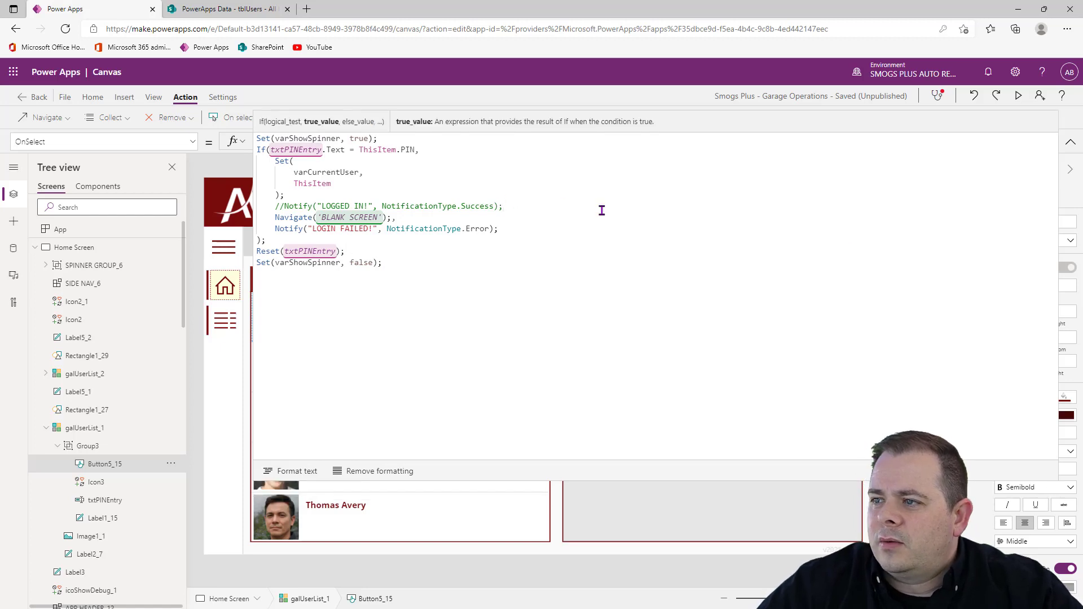
pyautogui.hotkey('shift', 'Up')
pyautogui.press('BackSpace')
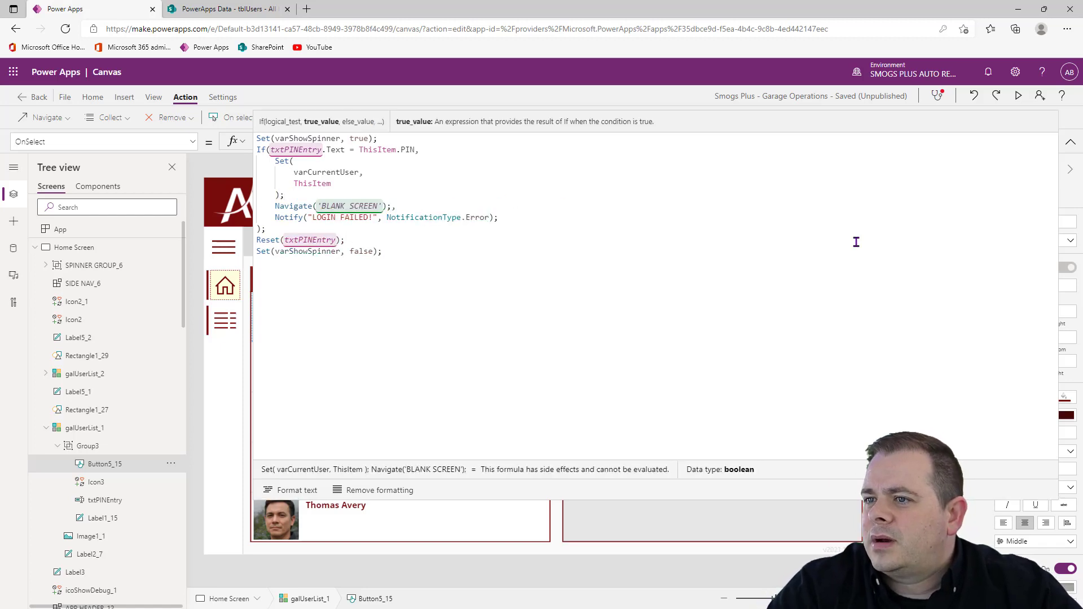
# Step: Preview with F5: PIN 1 gives LOGIN FAILED!, the correct PIN opens BLANK SCREEN, then exit
pyautogui.press('F5')
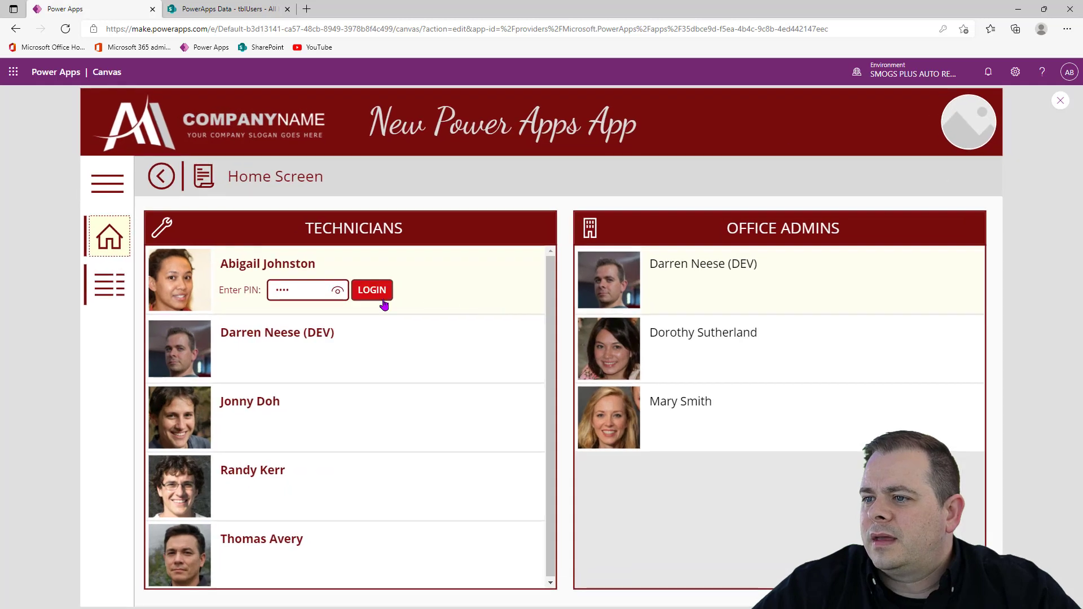
pyautogui.click(377, 299)
pyautogui.click(109, 237)
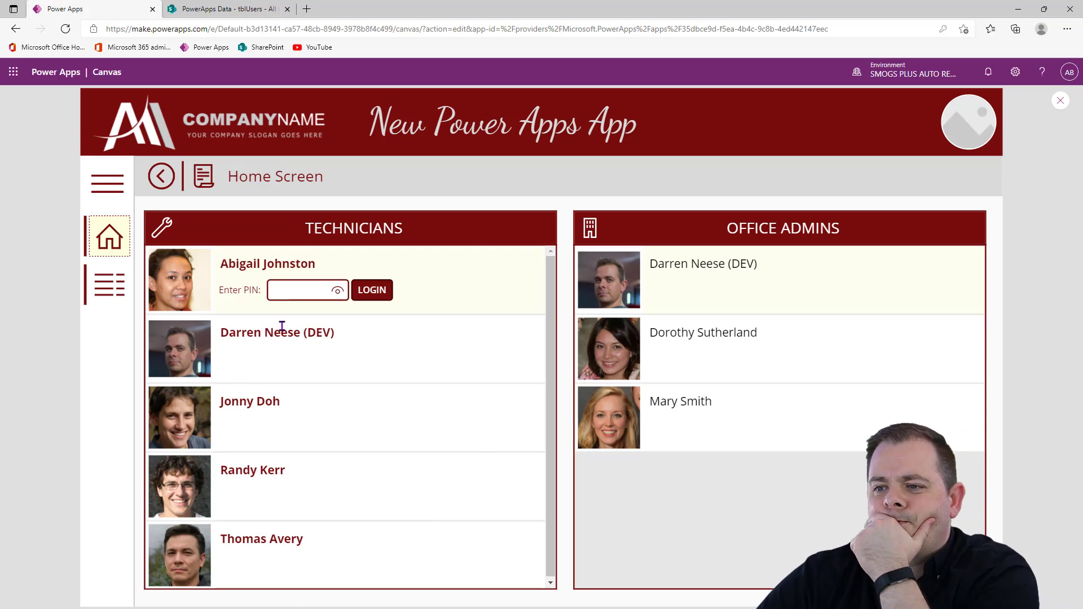
pyautogui.click(295, 288)
pyautogui.write('1')
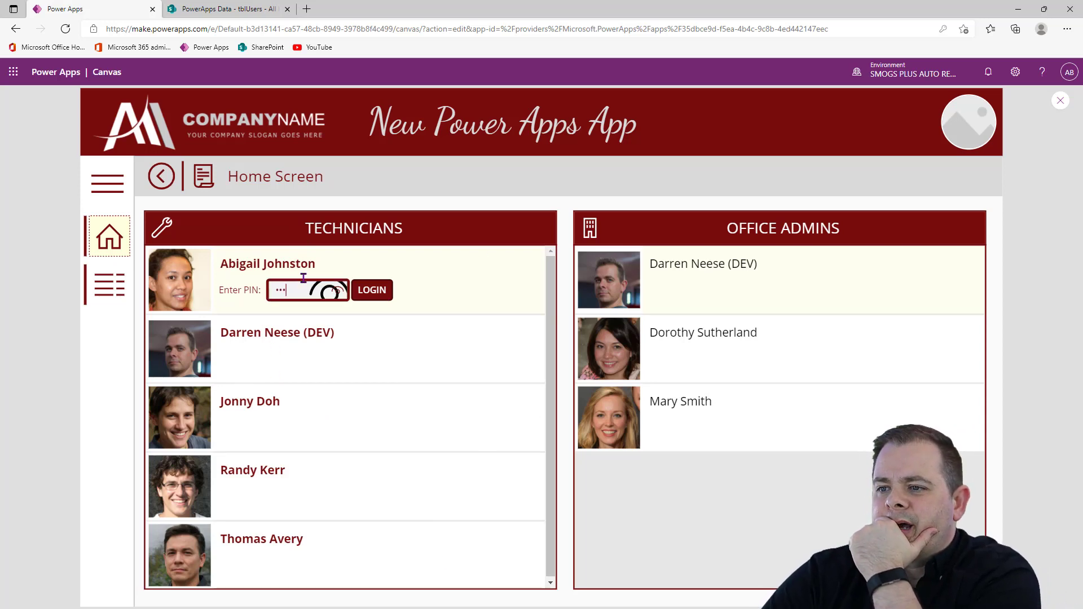
pyautogui.click(382, 290)
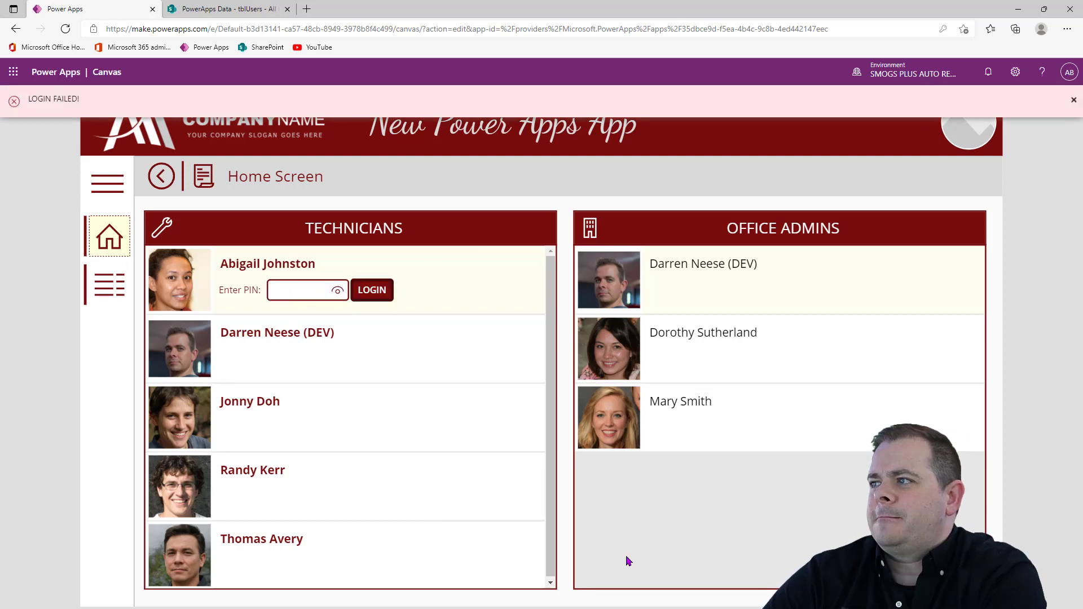
pyautogui.click(294, 287)
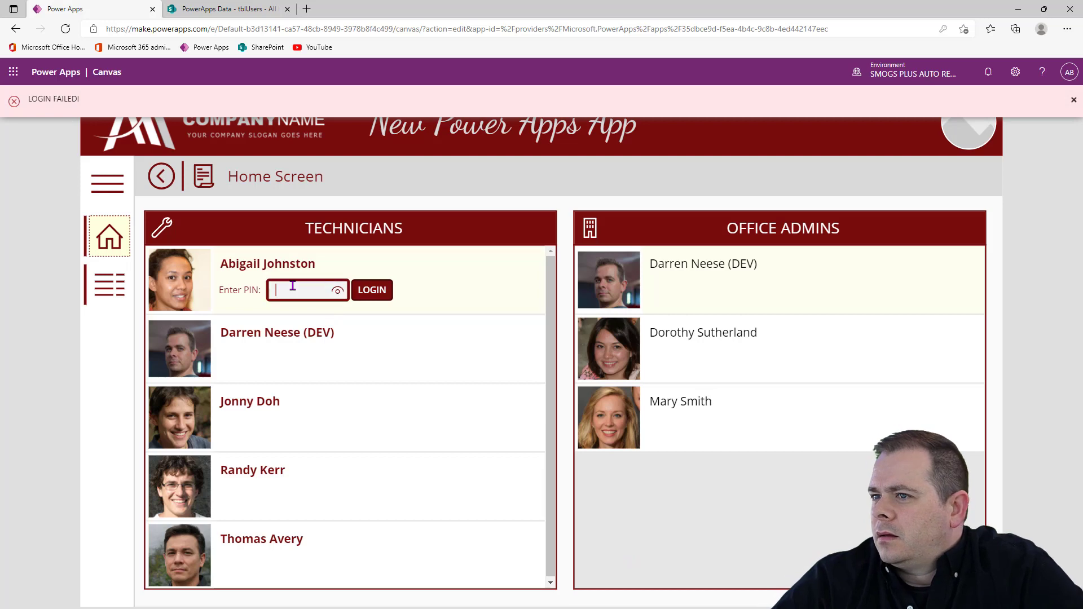
pyautogui.write('••••')
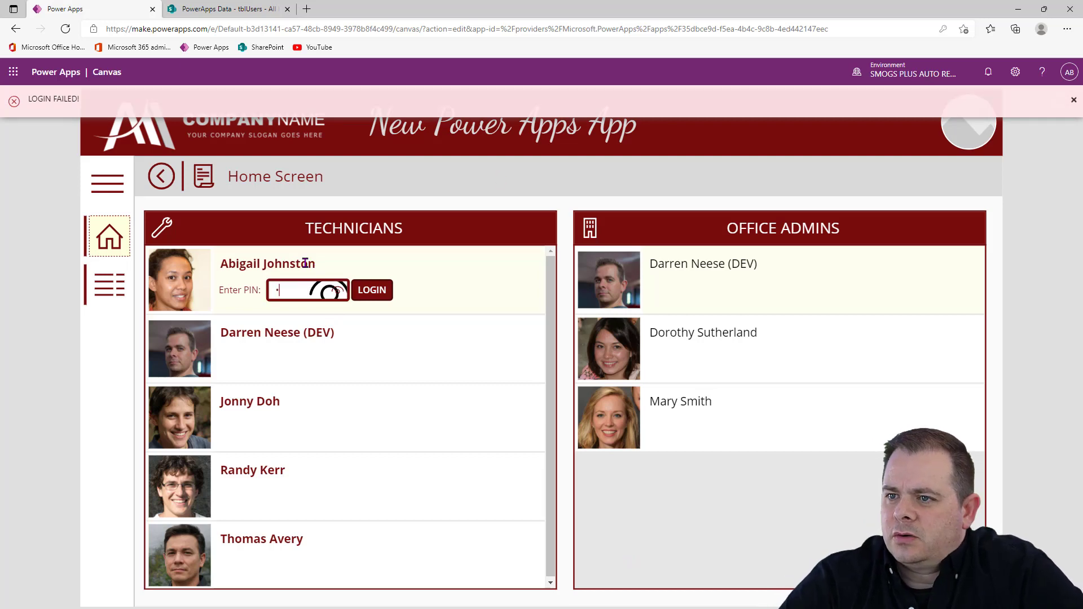
pyautogui.click(381, 292)
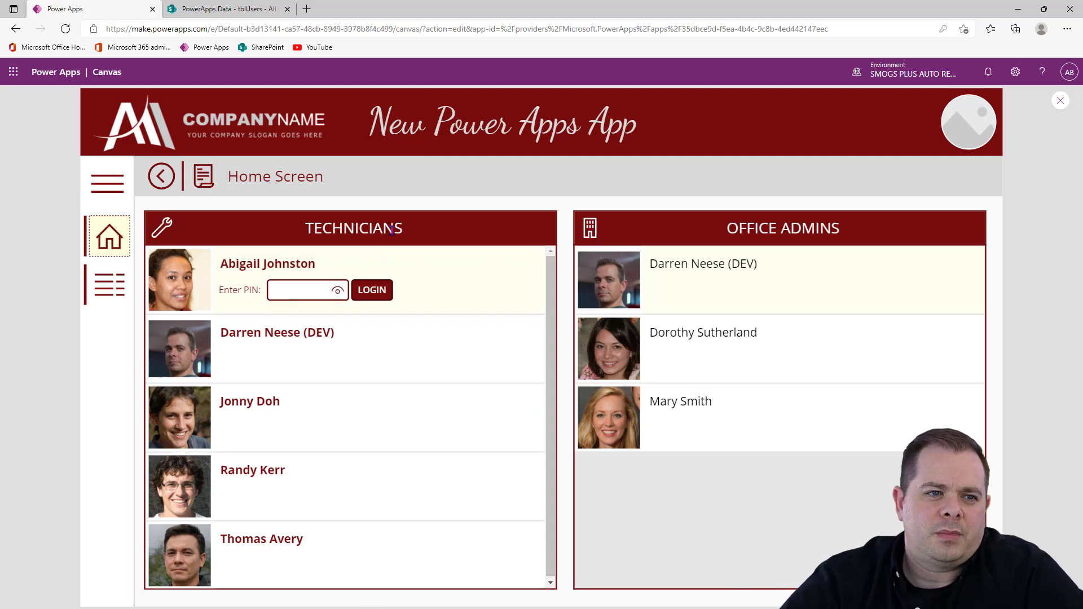
pyautogui.click(1060, 100)
pyautogui.click(35, 247)
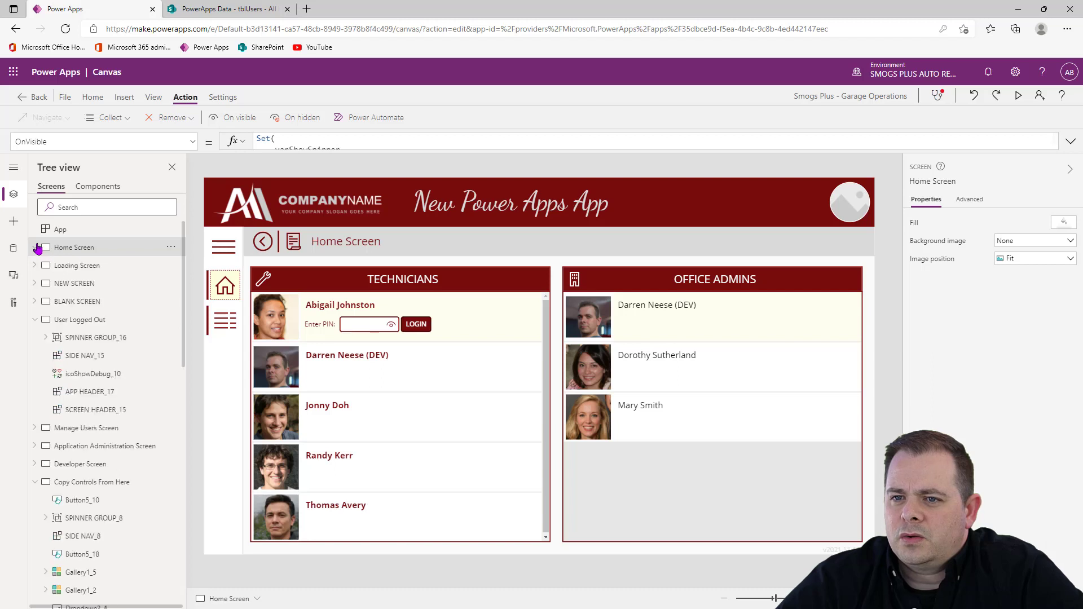
# Step: Rename the Home Screen to Switch User Screen
pyautogui.click(921, 180)
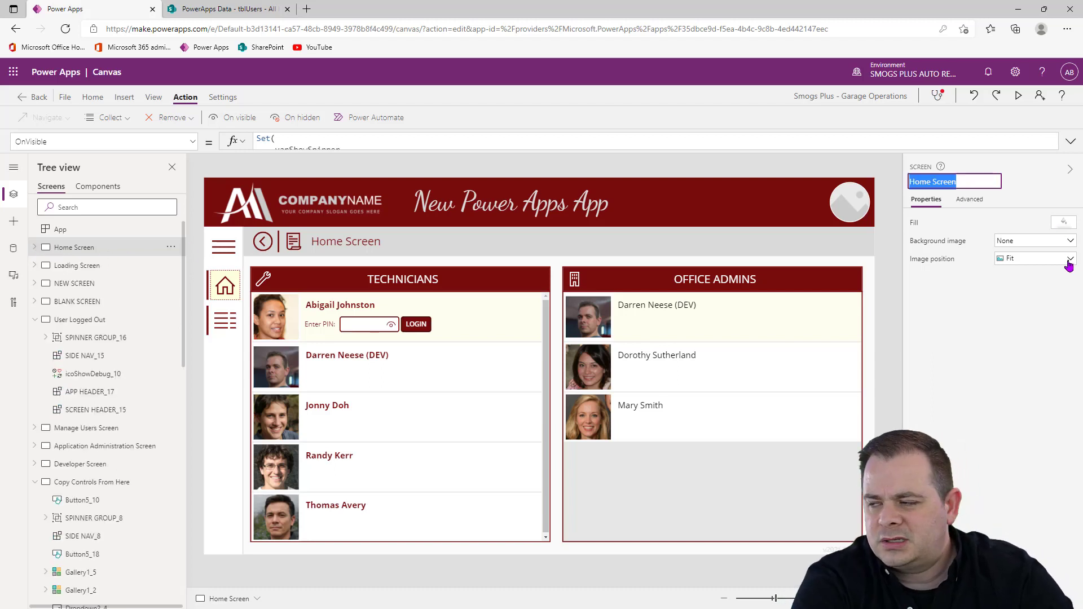
pyautogui.write('L')
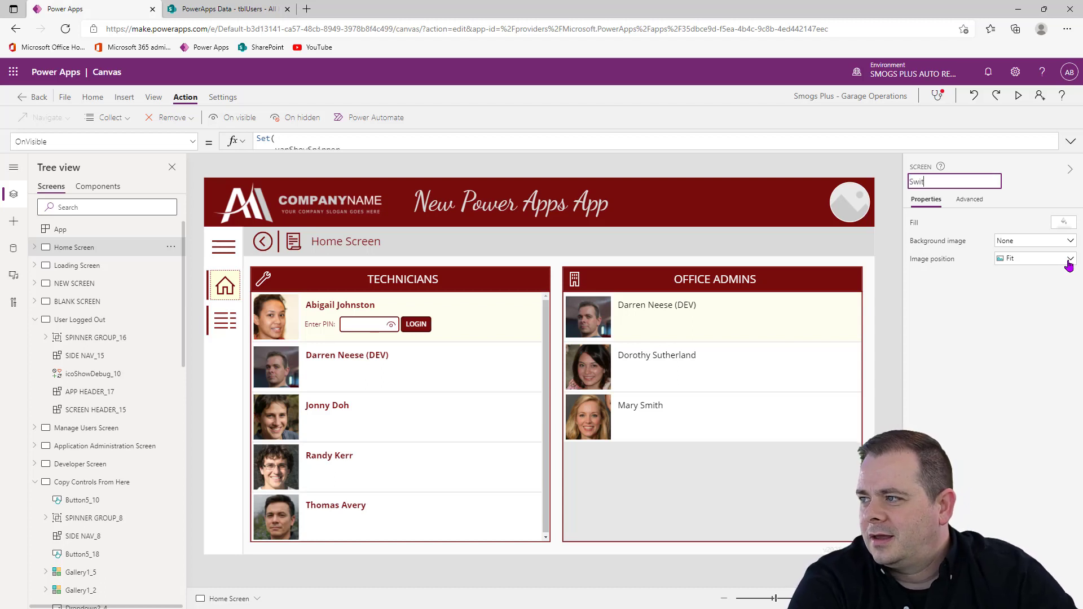
pyautogui.write('Switch User Screen')
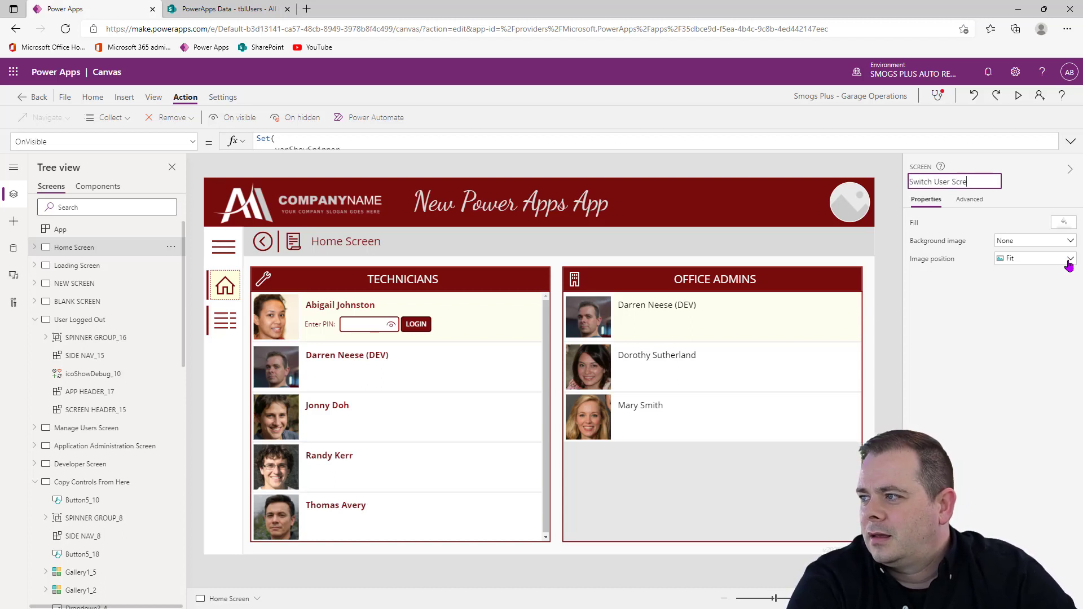
pyautogui.press('Return')
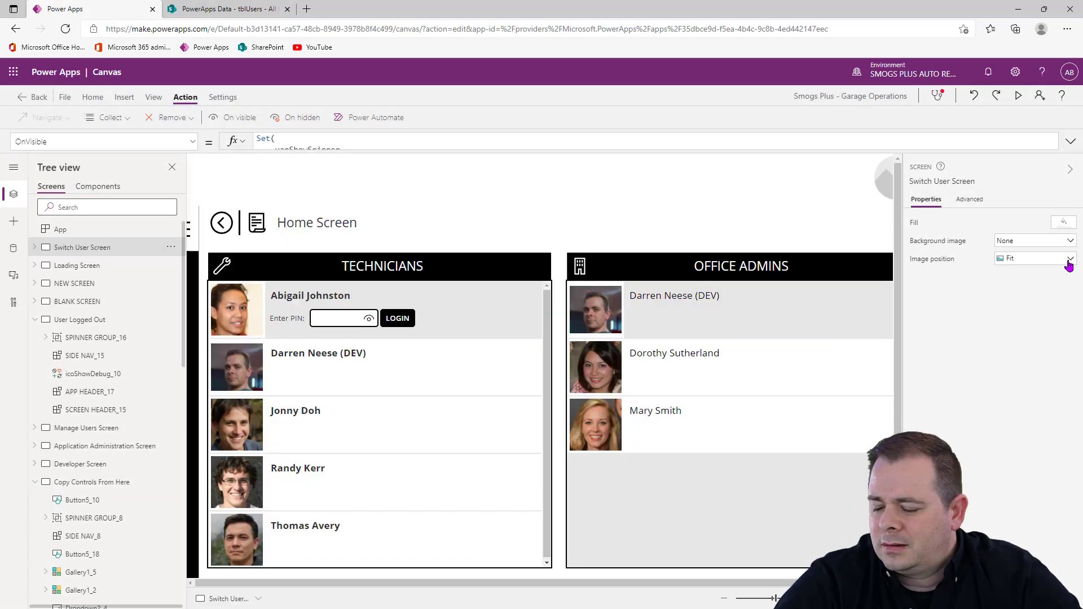
# Step: Run the App's OnStart to restore the theme, preview it, and open BLANK SCREEN
pyautogui.click(141, 229)
pyautogui.click(171, 229)
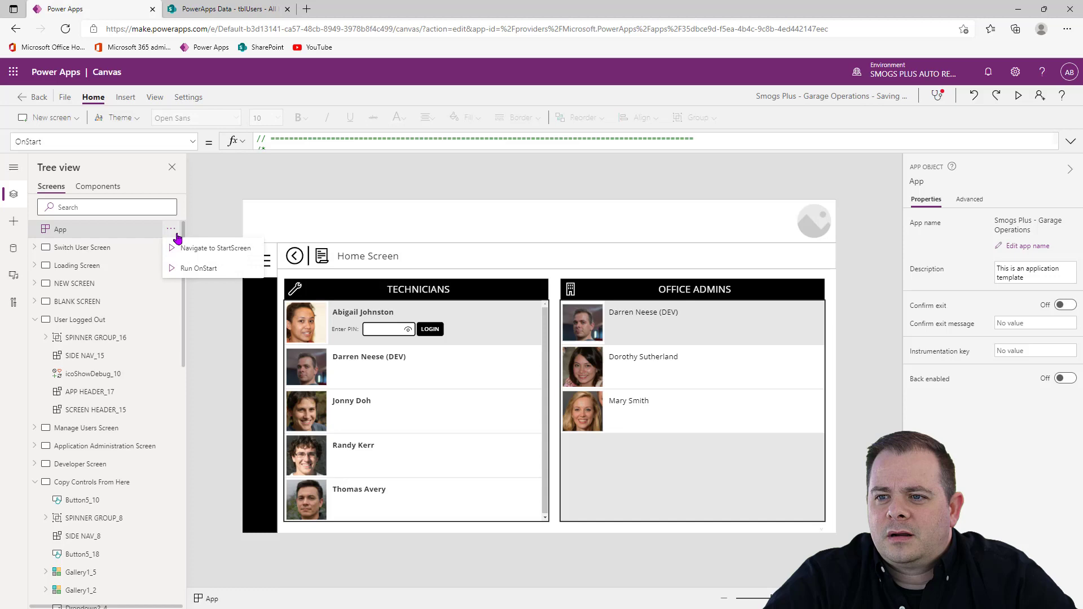
pyautogui.click(190, 271)
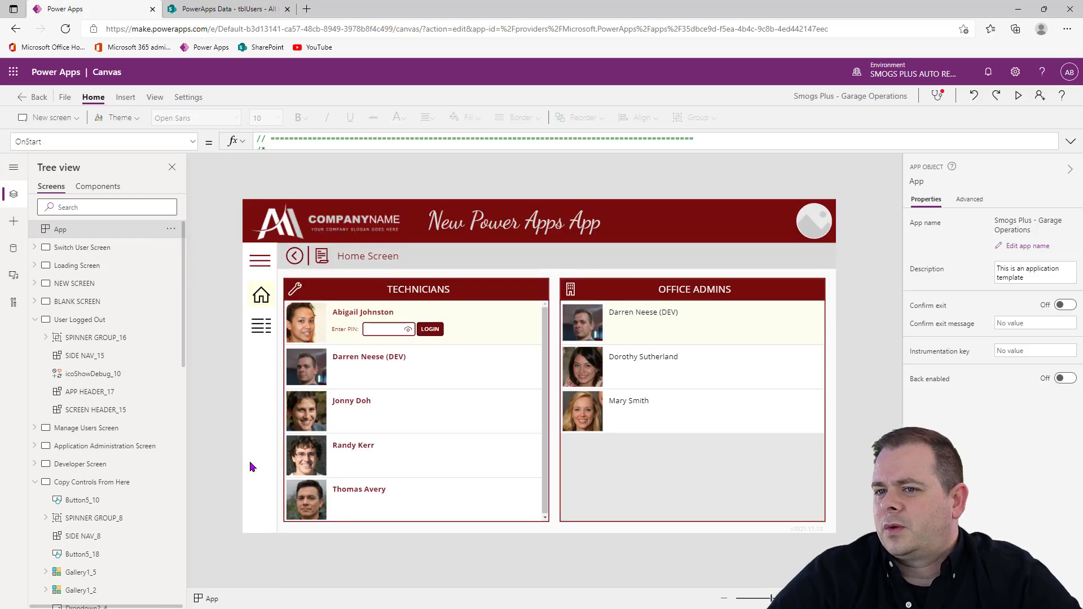
pyautogui.click(1018, 96)
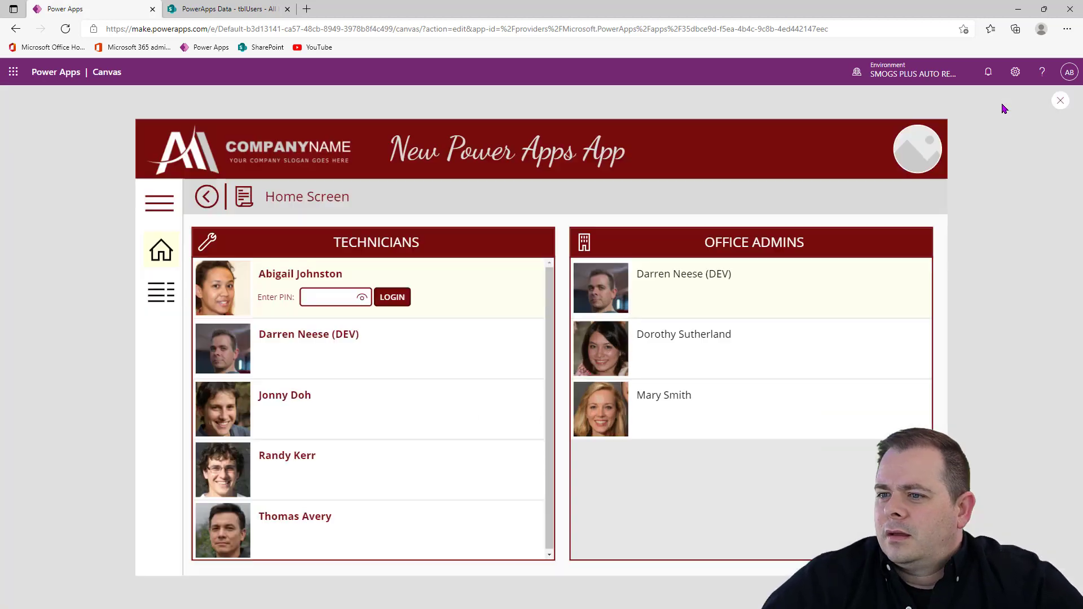
pyautogui.click(1063, 103)
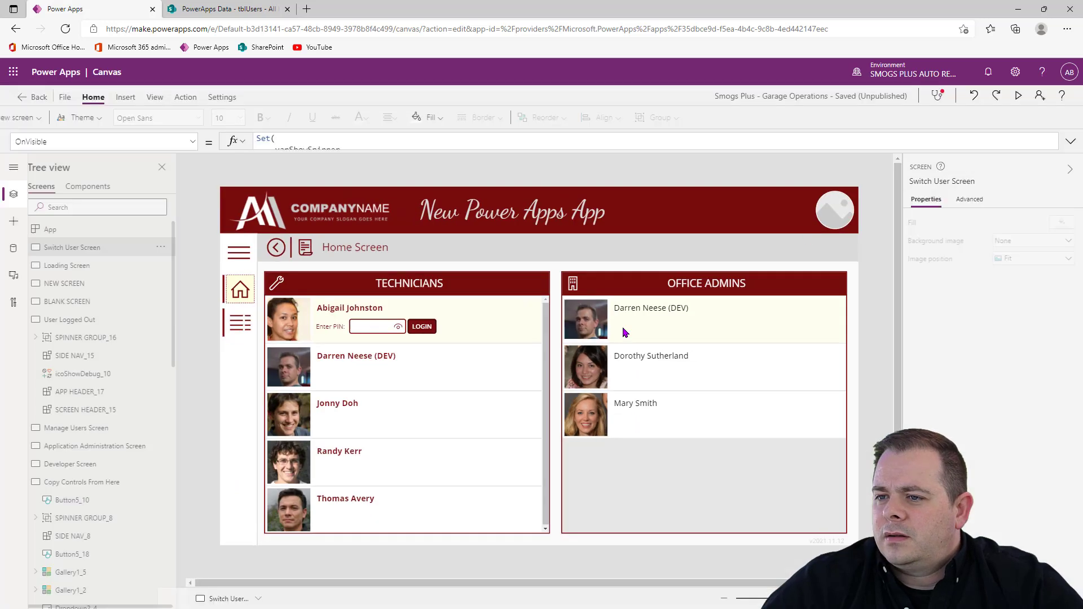
pyautogui.click(90, 320)
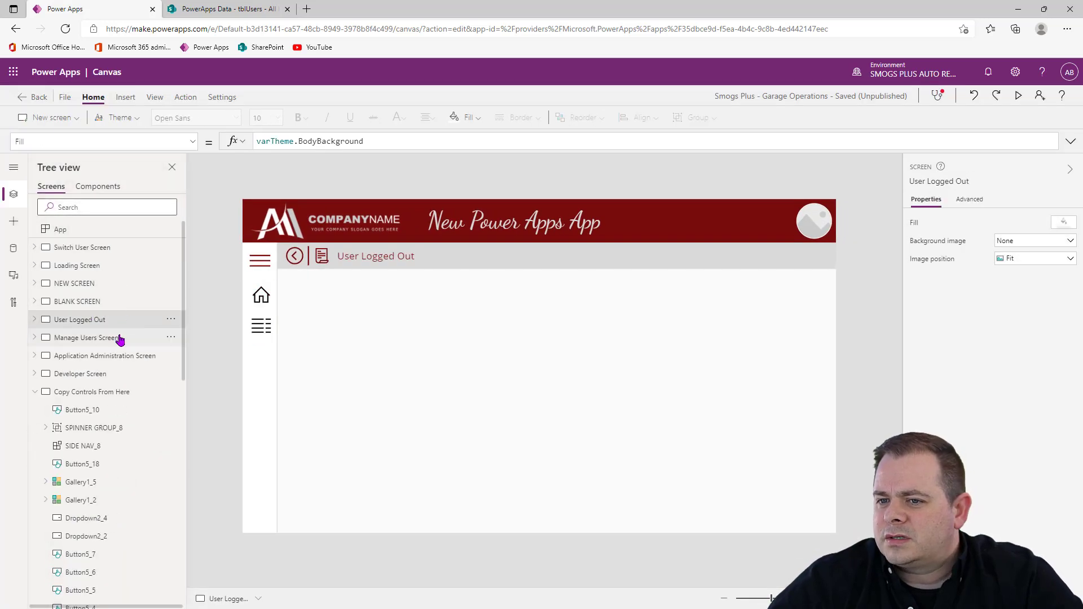
pyautogui.click(115, 307)
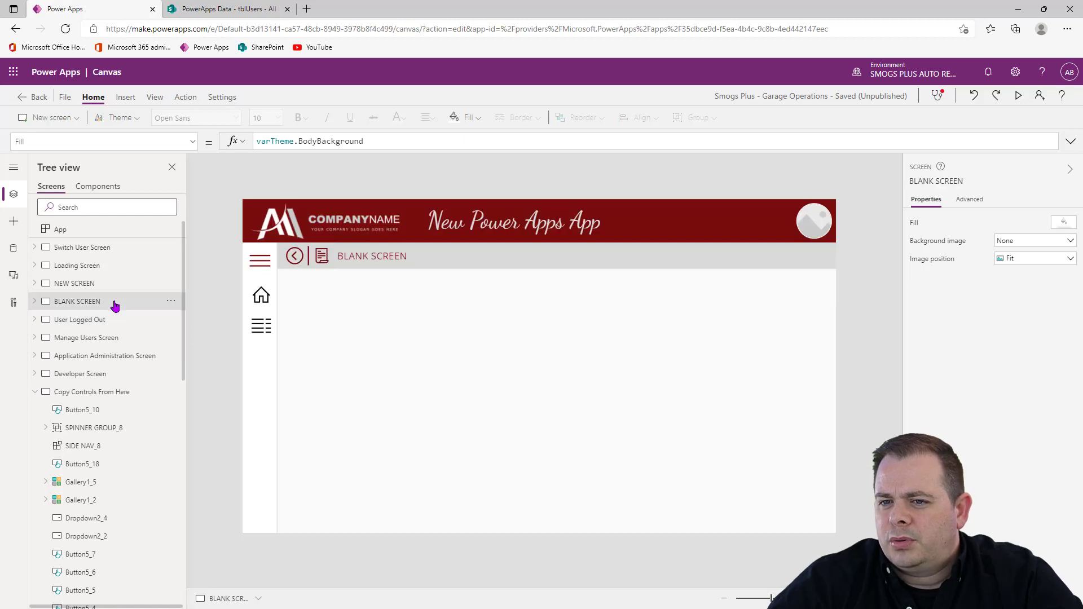
# Step: Duplicate BLANK SCREEN and name the copy Technician Home
pyautogui.click(170, 302)
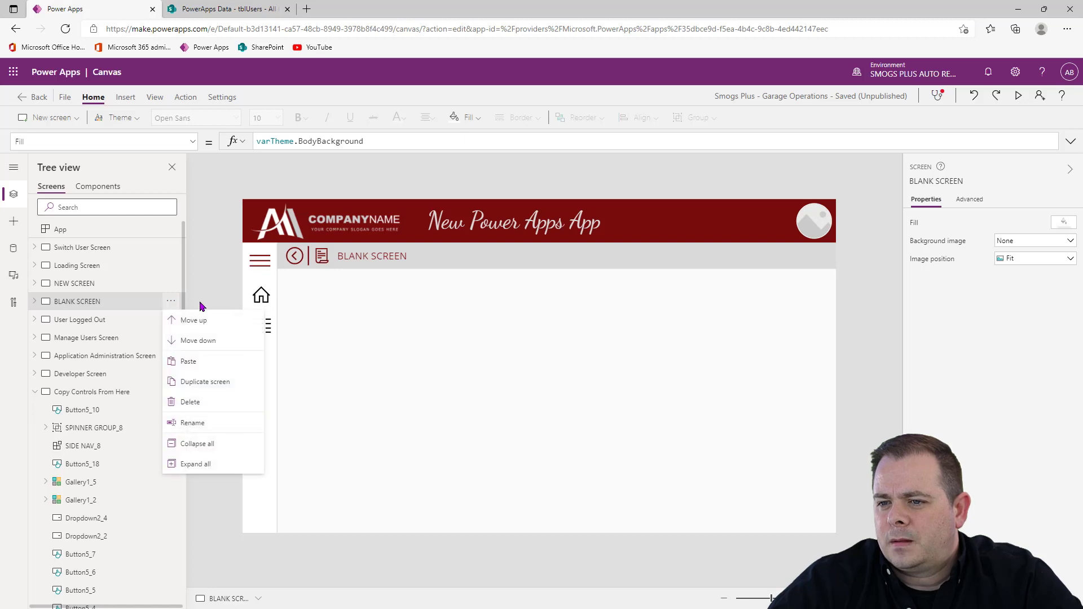
pyautogui.click(213, 383)
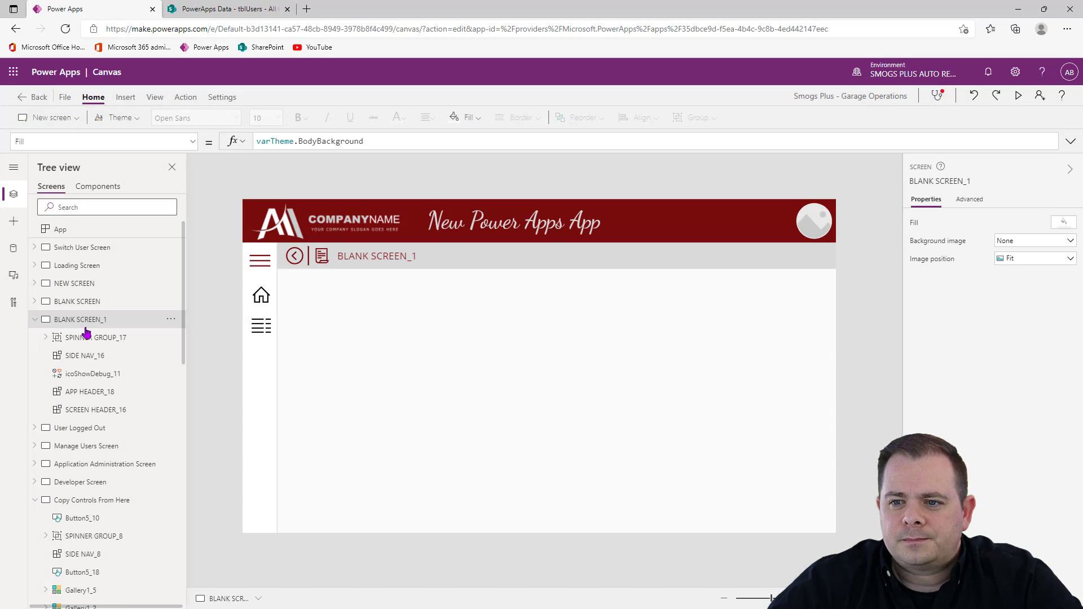
pyautogui.click(984, 179)
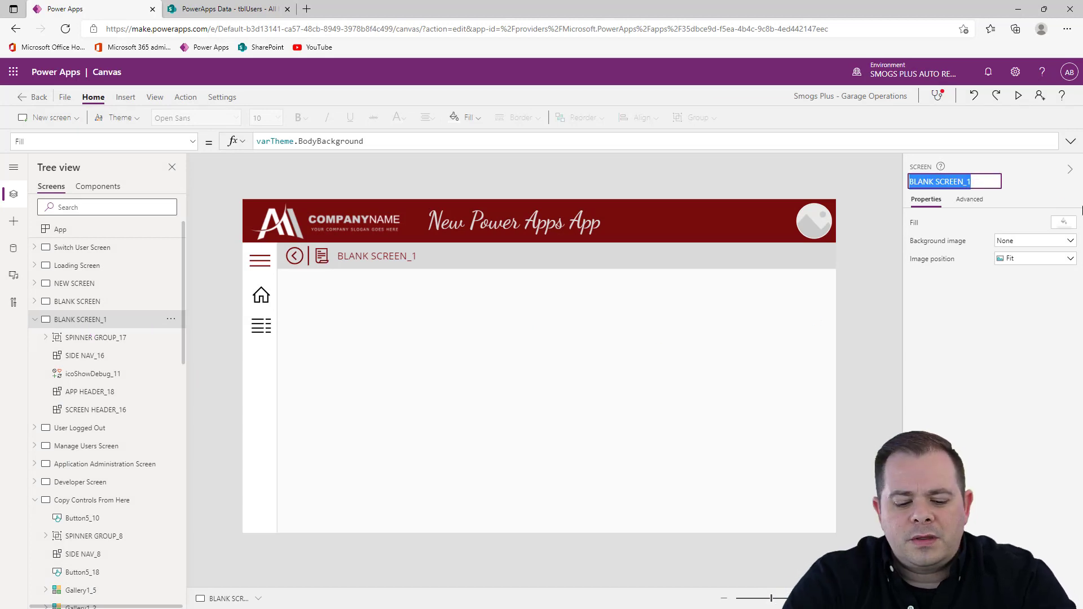
pyautogui.write('Te')
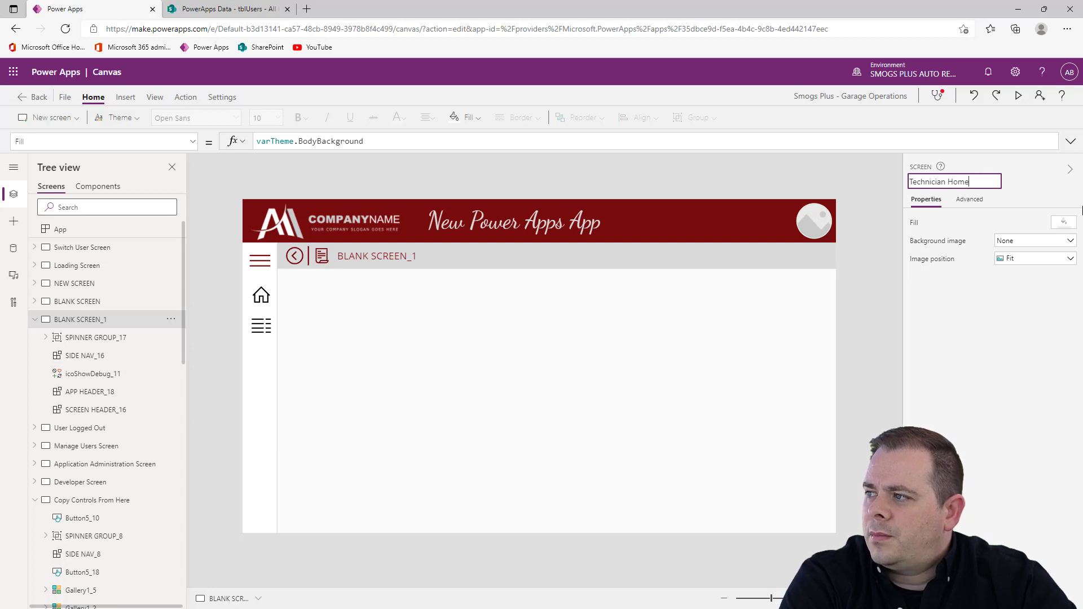
pyautogui.write('chnician Home')
pyautogui.press('Return')
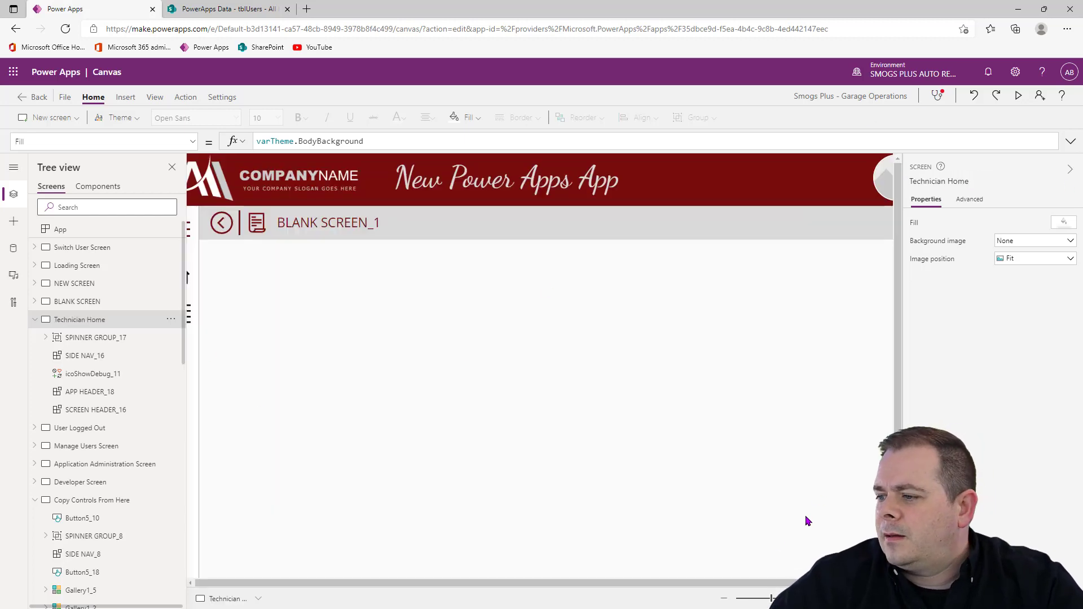
# Step: Duplicate Technician Home, rename the copy Office Admin Home, and show it on the canvas
pyautogui.click(169, 321)
pyautogui.click(194, 404)
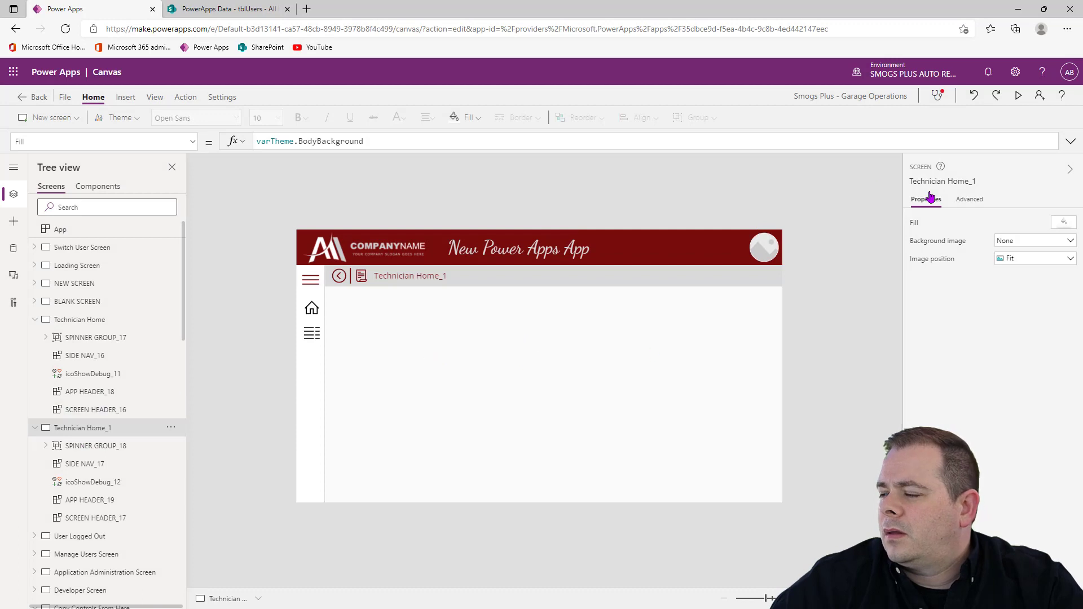
pyautogui.click(948, 181)
pyautogui.write('Office Admin')
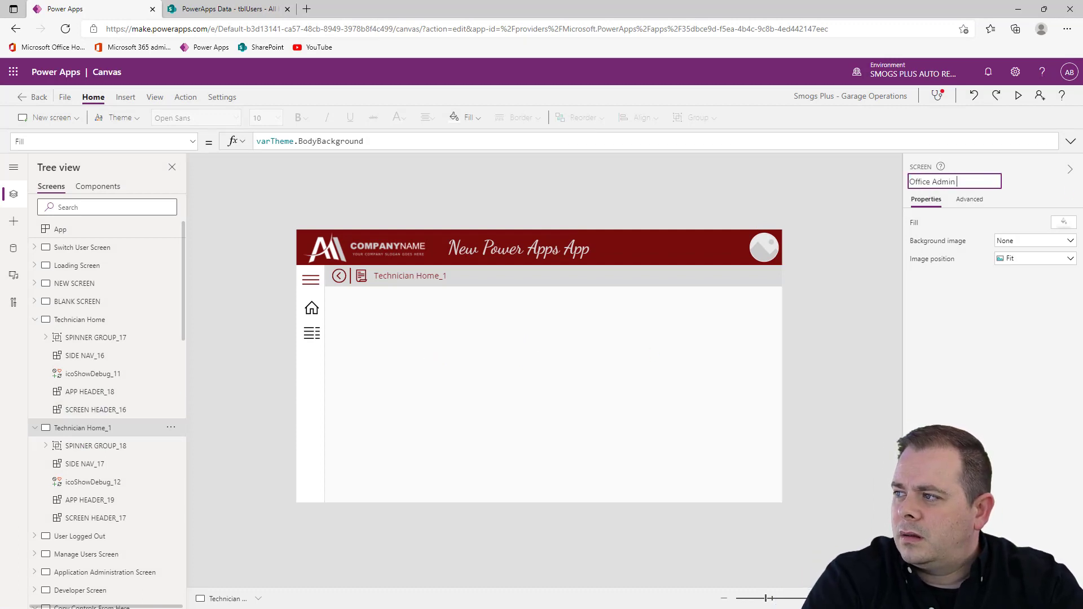
pyautogui.write(' Home')
pyautogui.press('Return')
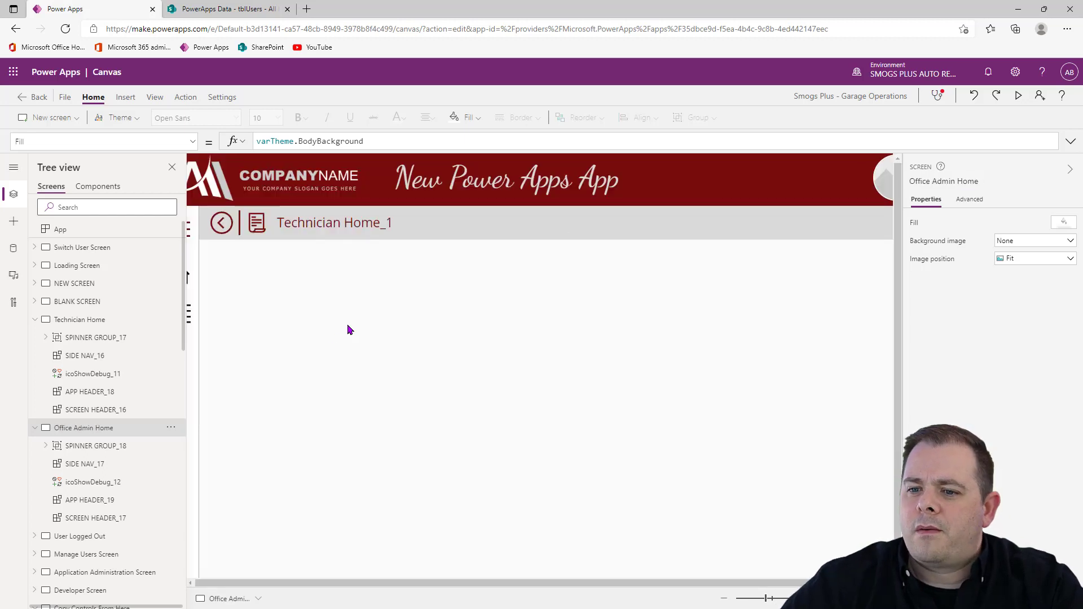
pyautogui.click(35, 427)
pyautogui.click(34, 319)
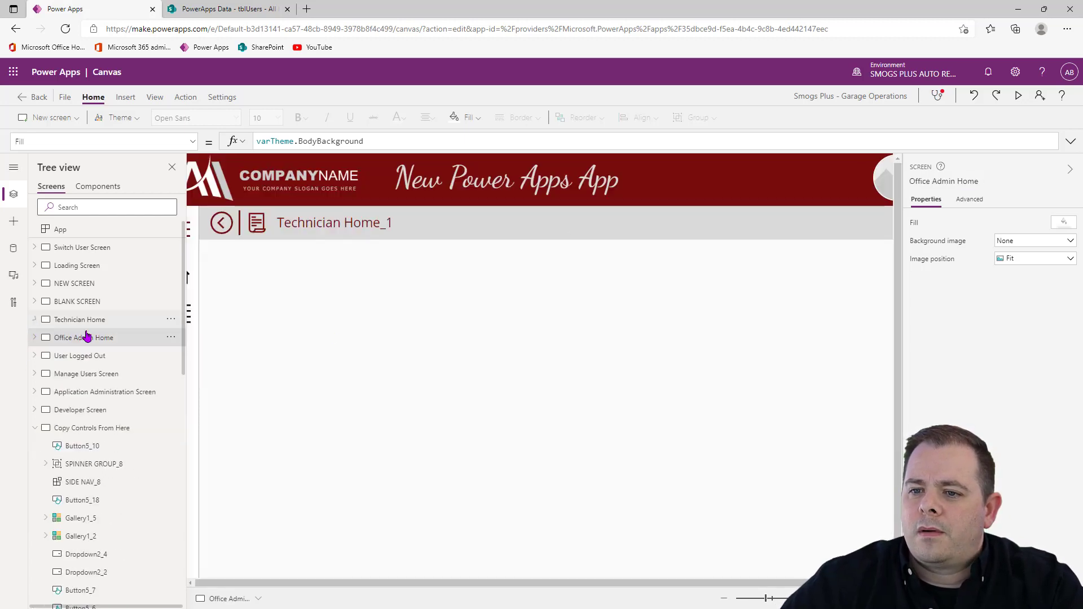
pyautogui.click(105, 320)
pyautogui.click(99, 340)
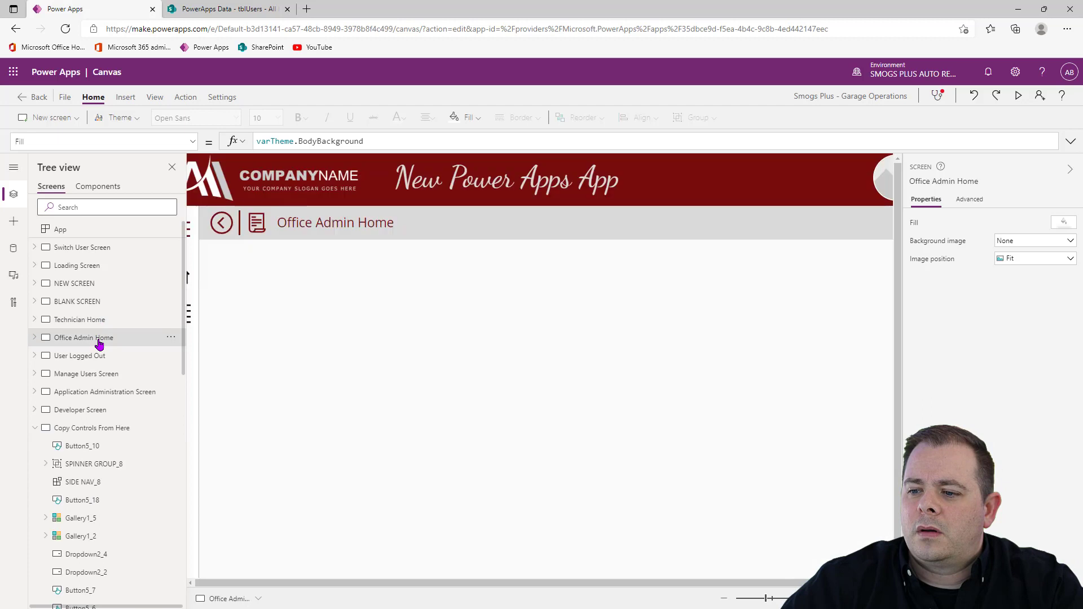
pyautogui.click(768, 599)
pyautogui.moveTo(768, 602); pyautogui.dragTo(773, 599)
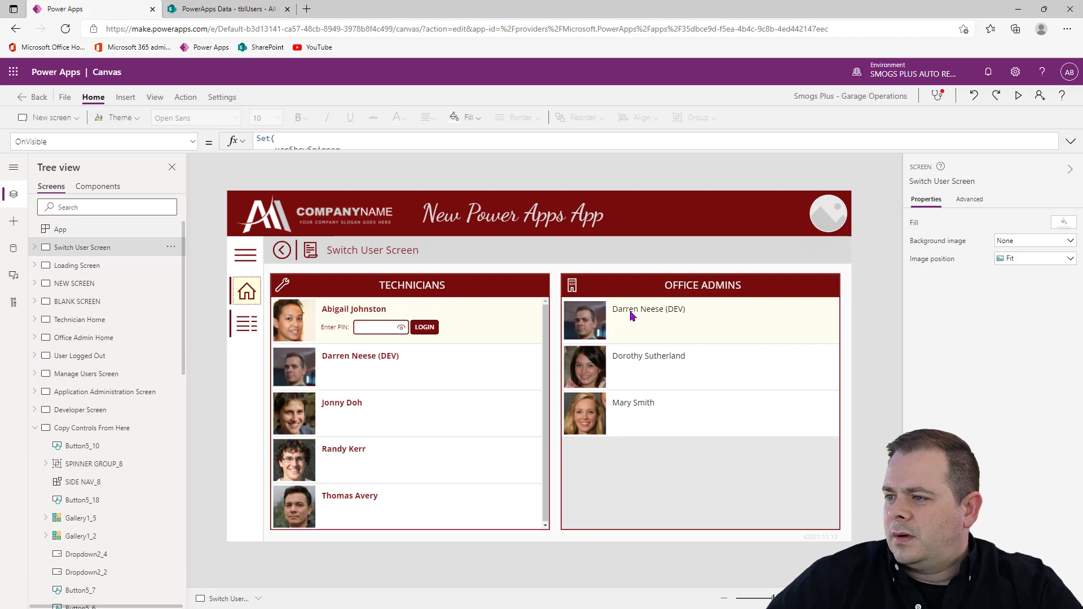
# Step: Delete the Office Admins name label and begin selecting the Technicians gallery's PIN group and name label
pyautogui.click(681, 312)
pyautogui.press('Delete')
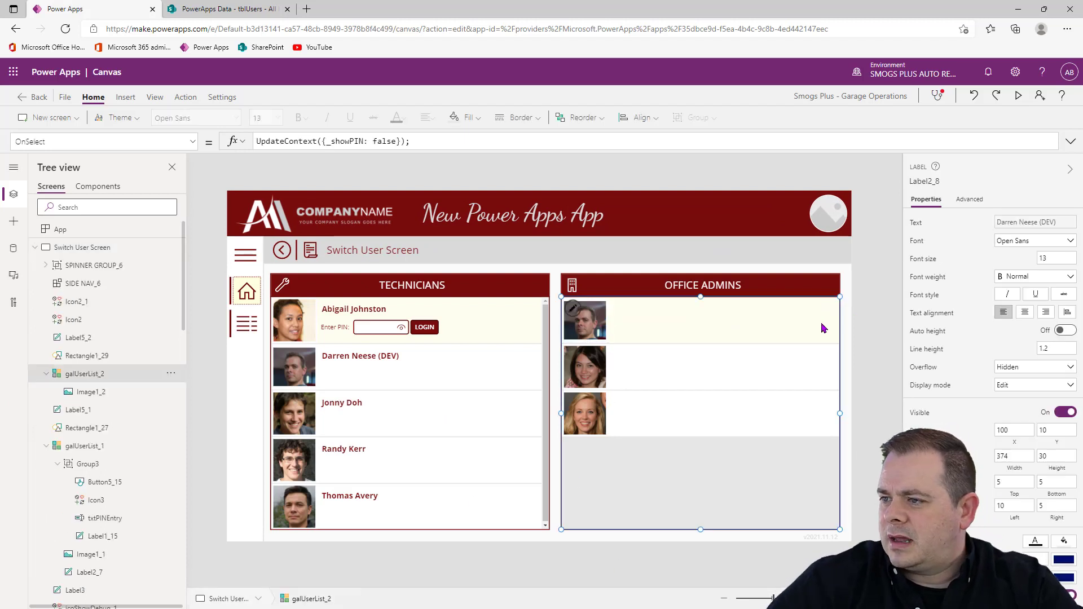
pyautogui.click(414, 428)
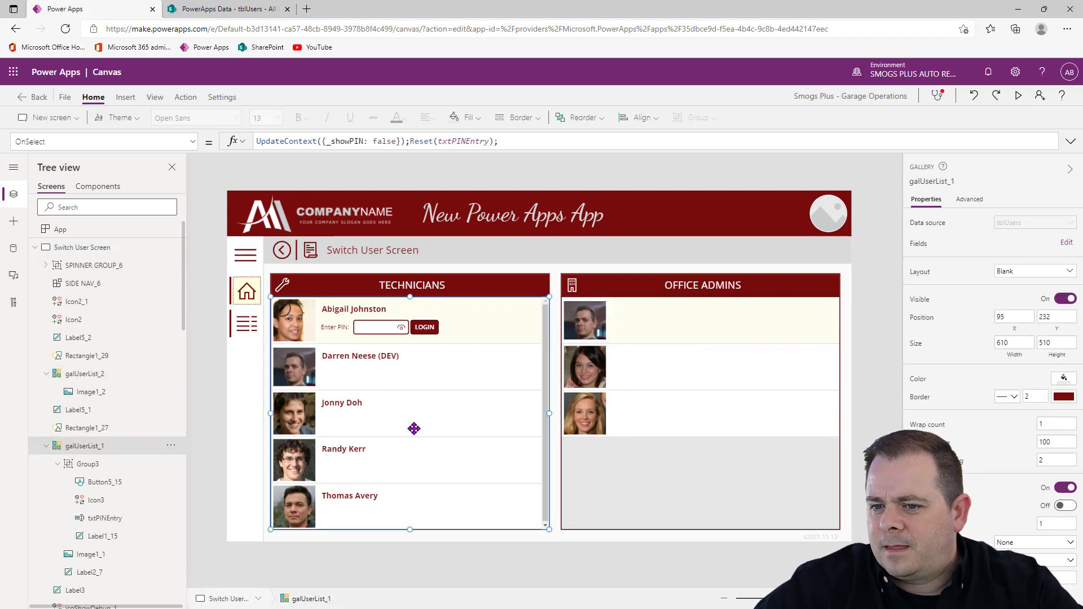
pyautogui.scroll(-2, 152, 474)
pyautogui.click(96, 350)
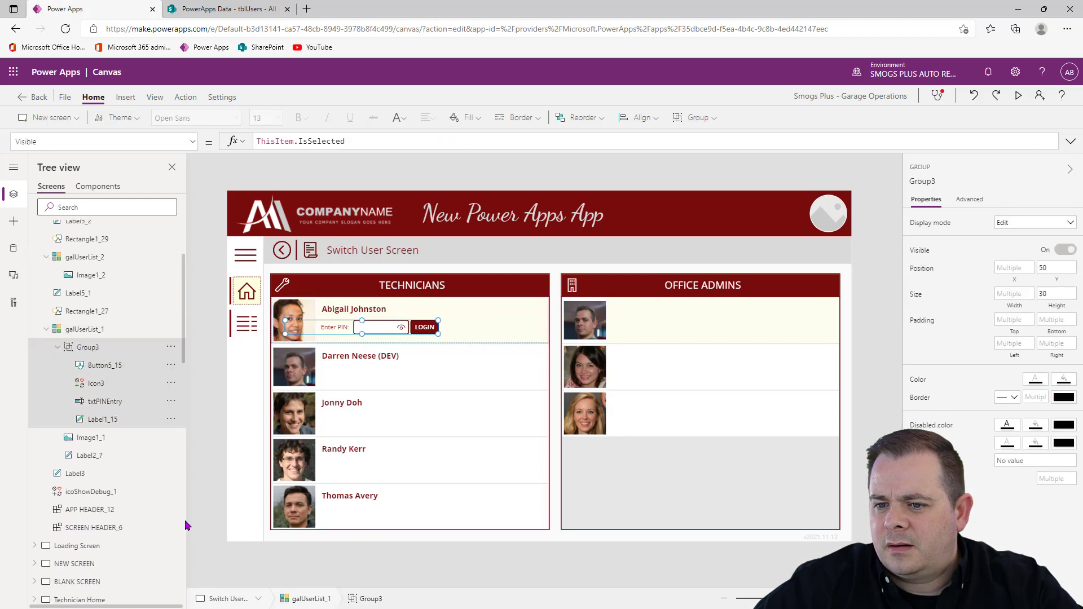
pyautogui.keyDown('ctrl'); pyautogui.click(109, 437); pyautogui.keyUp('ctrl')
pyautogui.keyDown('ctrl'); pyautogui.click(107, 455); pyautogui.keyUp('ctrl')
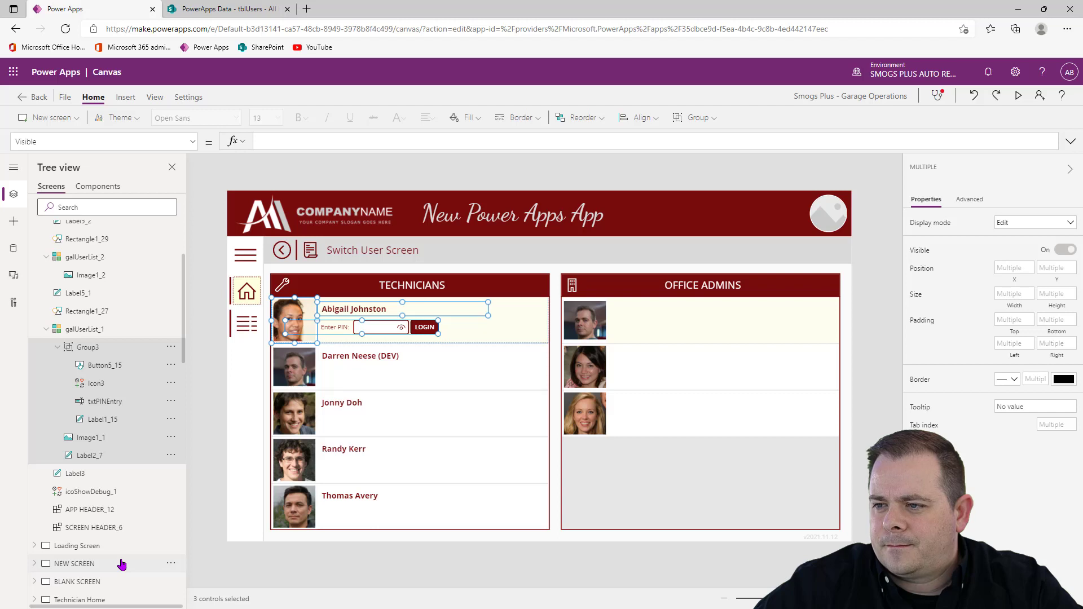
# Step: Copy Group3 and Label2_7 from the Technicians gallery, leaving the photo out
pyautogui.click(116, 402)
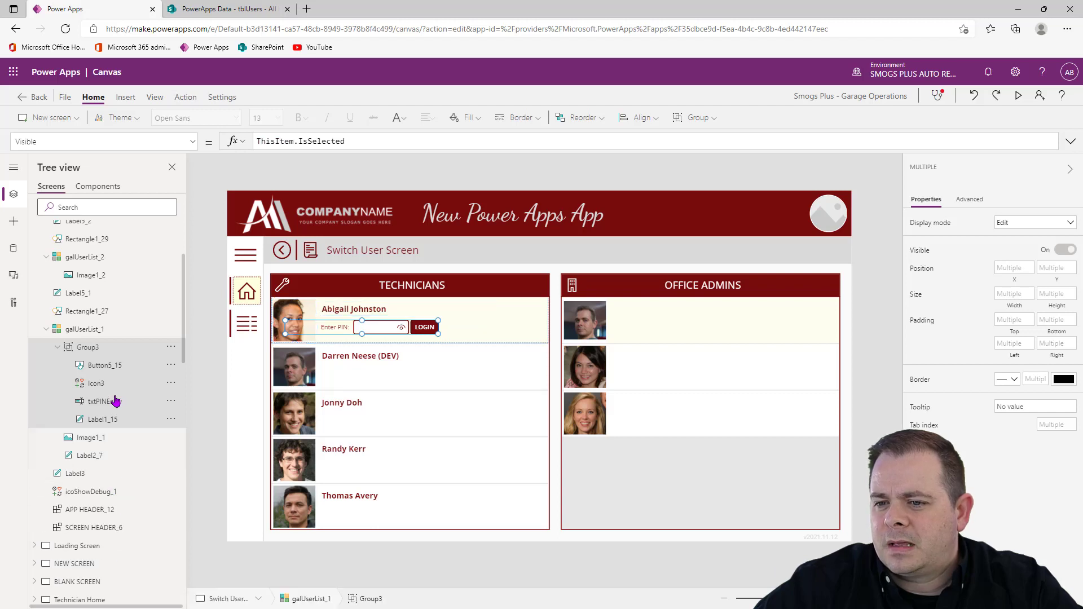
pyautogui.keyDown('ctrl'); pyautogui.click(120, 439); pyautogui.keyUp('ctrl')
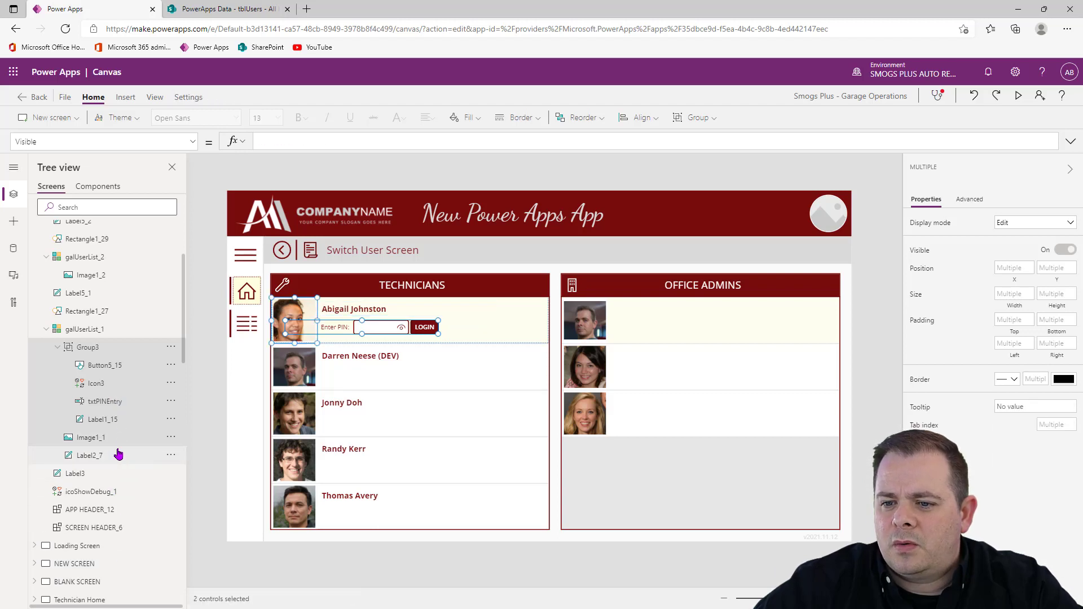
pyautogui.keyDown('ctrl'); pyautogui.click(116, 454); pyautogui.keyUp('ctrl')
pyautogui.click(170, 455)
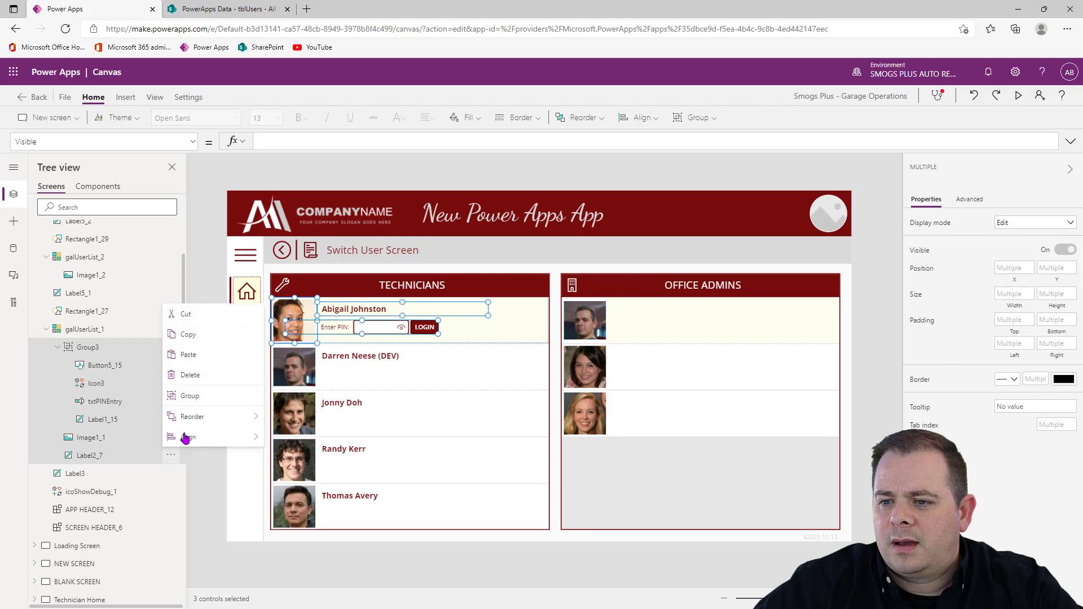
pyautogui.click(208, 338)
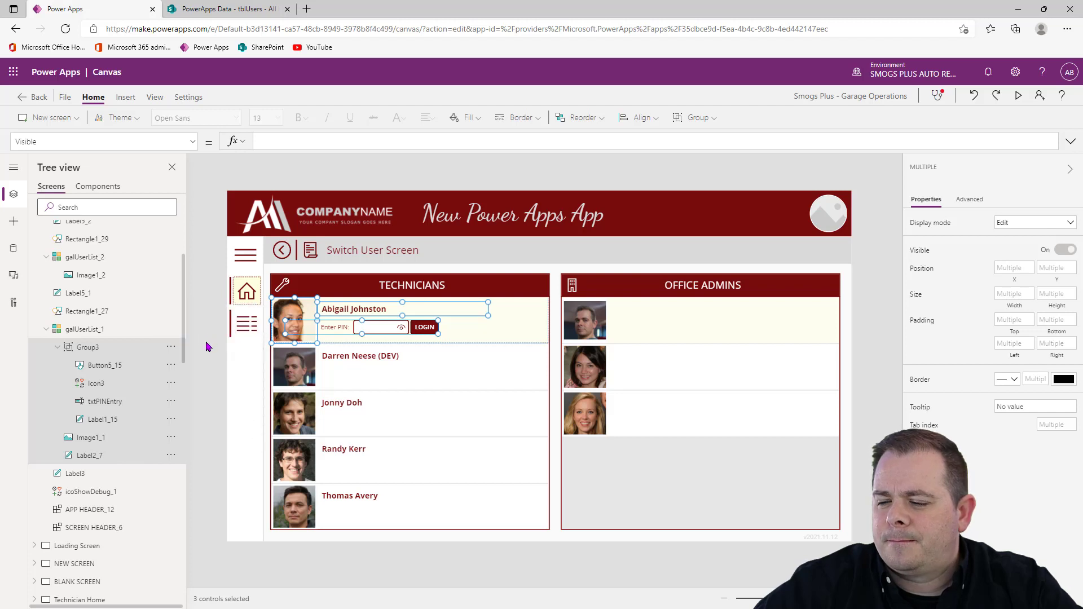
pyautogui.keyDown('ctrl'); pyautogui.click(122, 438); pyautogui.keyUp('ctrl')
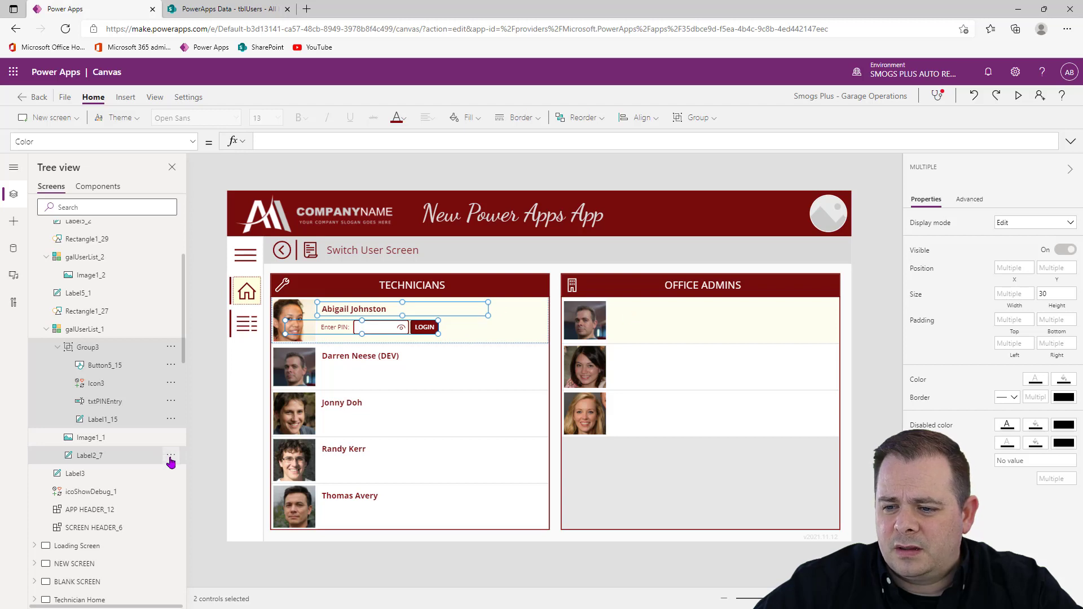
pyautogui.click(171, 454)
pyautogui.click(217, 334)
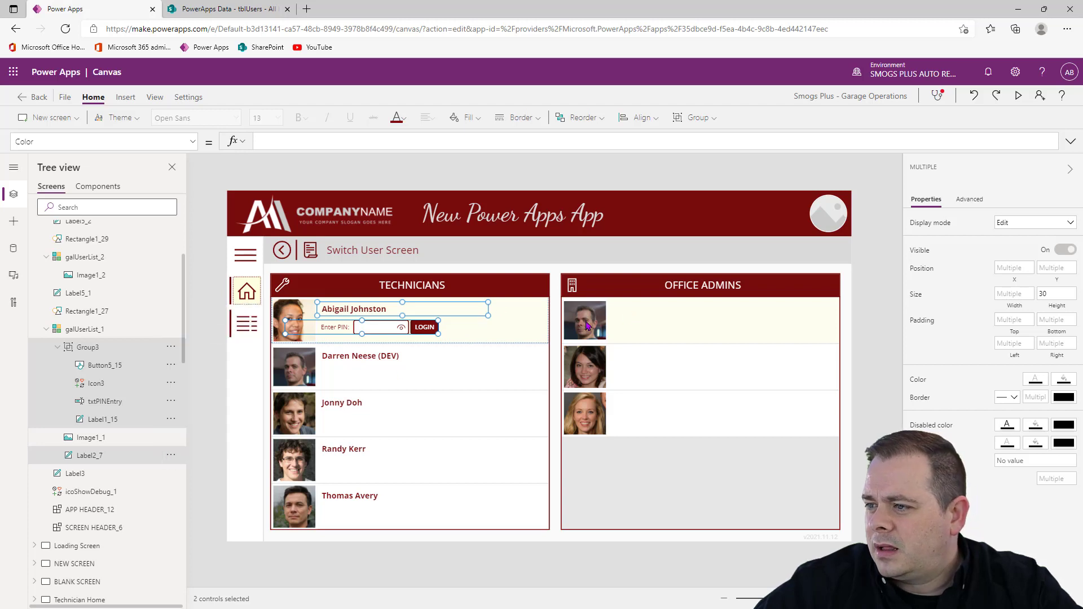
# Step: Paste the name label and PIN group into the Office Admins gallery and nudge them up
pyautogui.click(586, 323)
pyautogui.hotkey('ctrl', 'v')
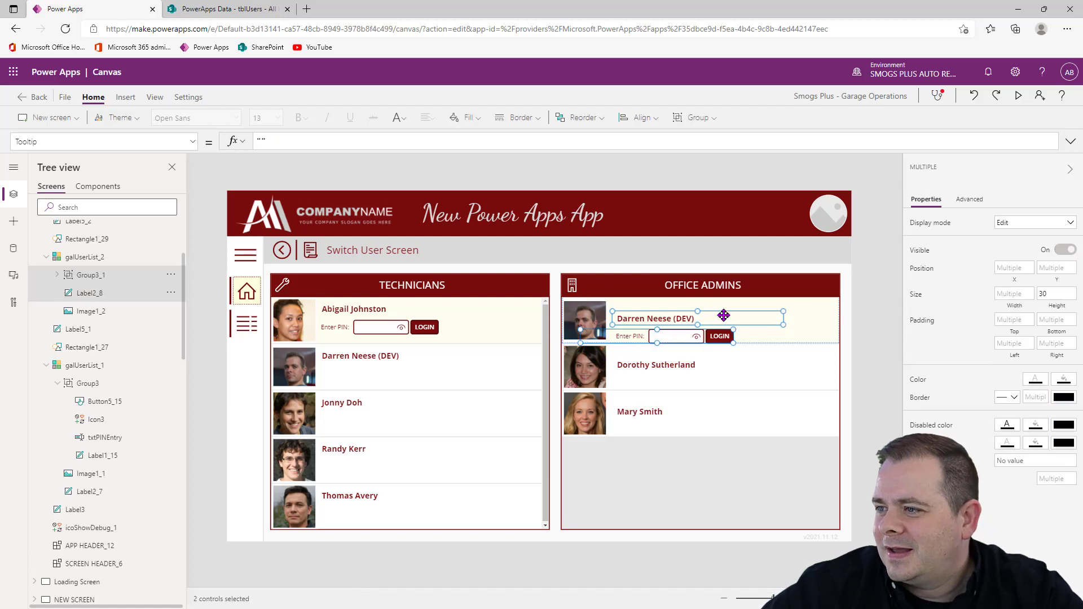
pyautogui.moveTo(721, 315); pyautogui.dragTo(722, 308)
pyautogui.click(806, 569)
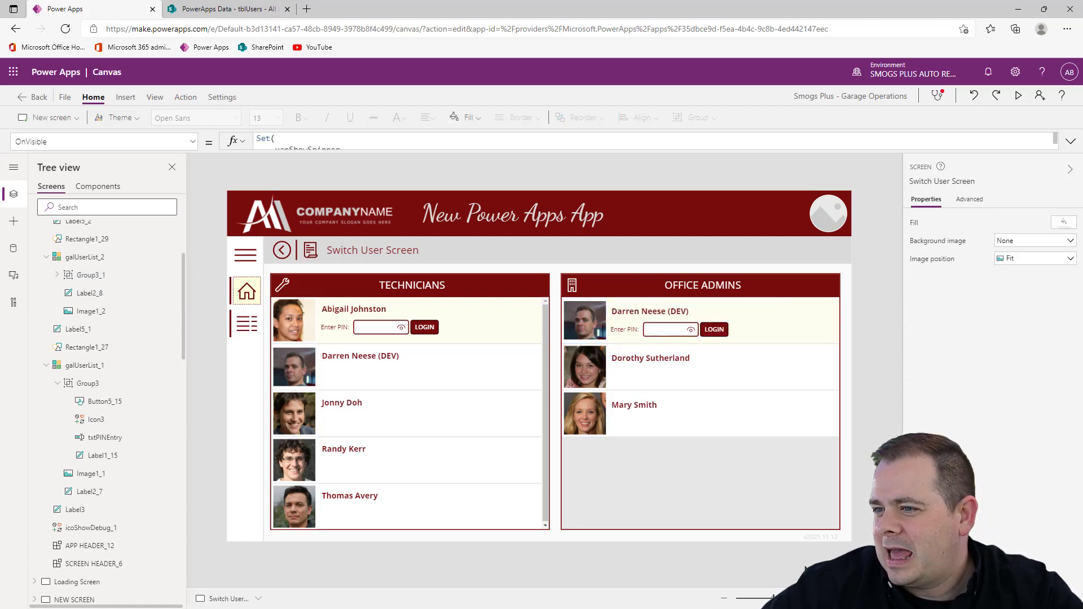
pyautogui.press('F5')
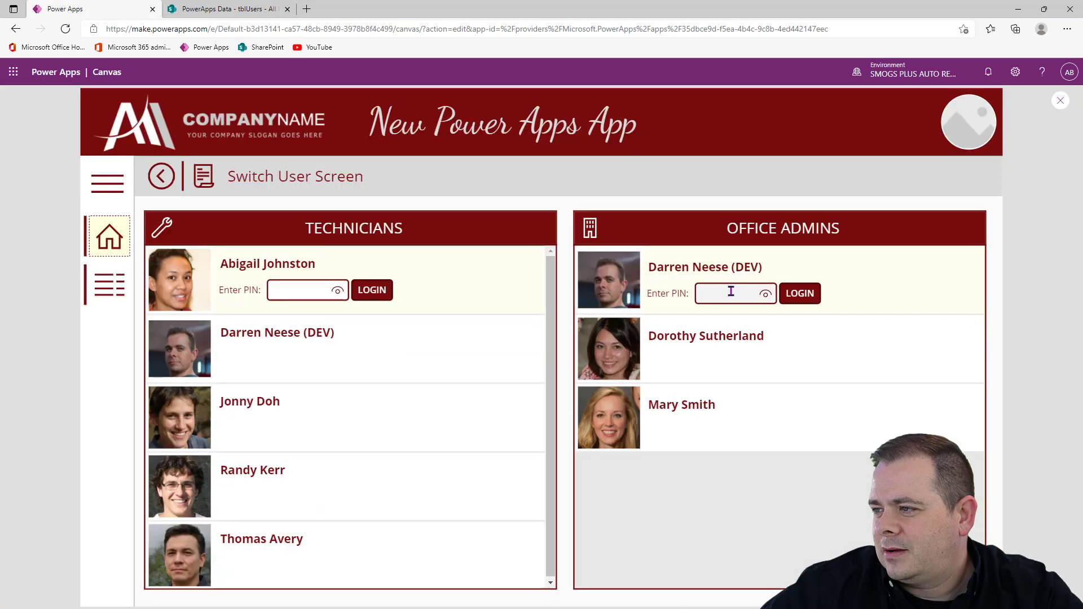
pyautogui.click(733, 293)
pyautogui.write('••••')
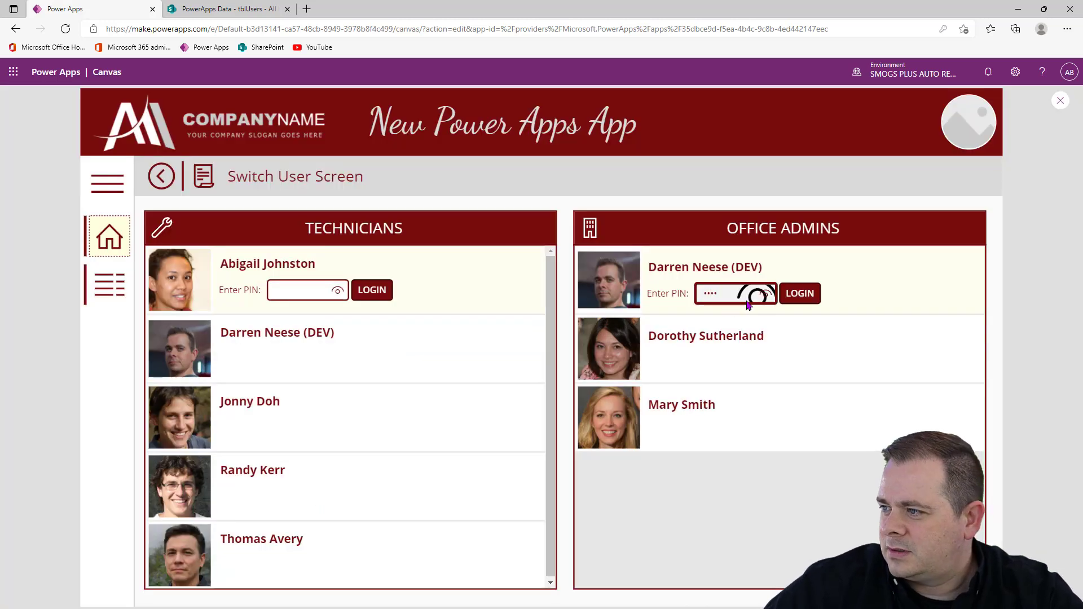
pyautogui.click(800, 293)
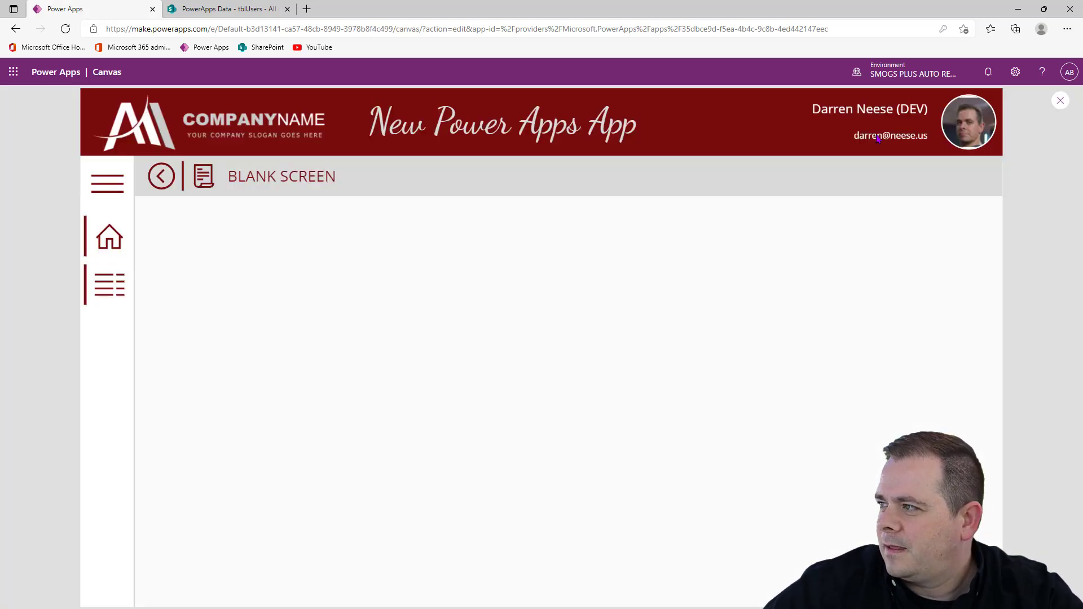
pyautogui.click(1060, 101)
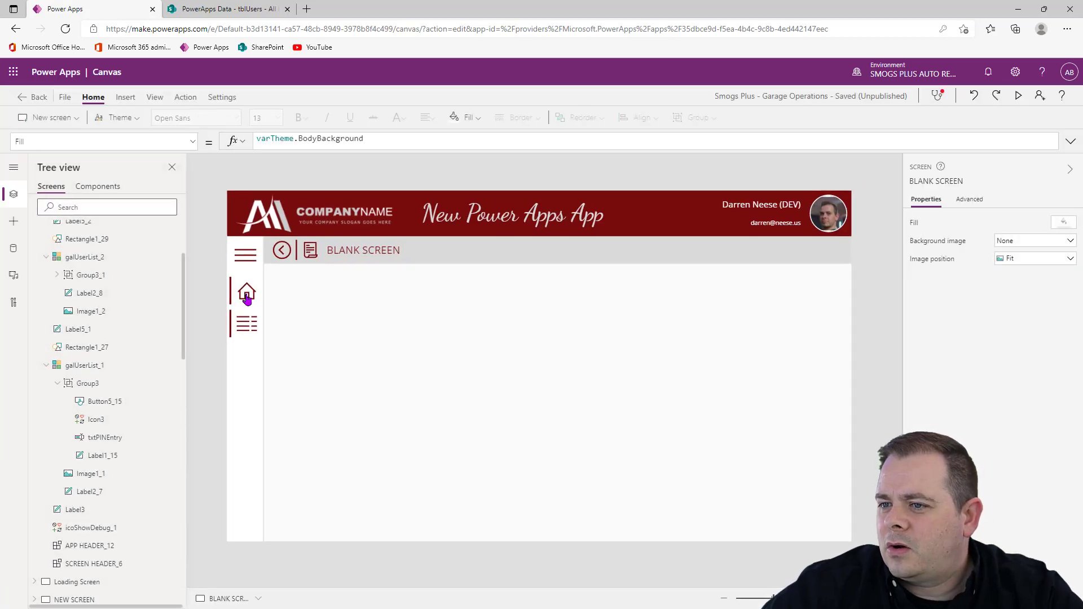
pyautogui.keyDown('alt'); pyautogui.click(246, 299); pyautogui.keyUp('alt')
pyautogui.click(431, 336)
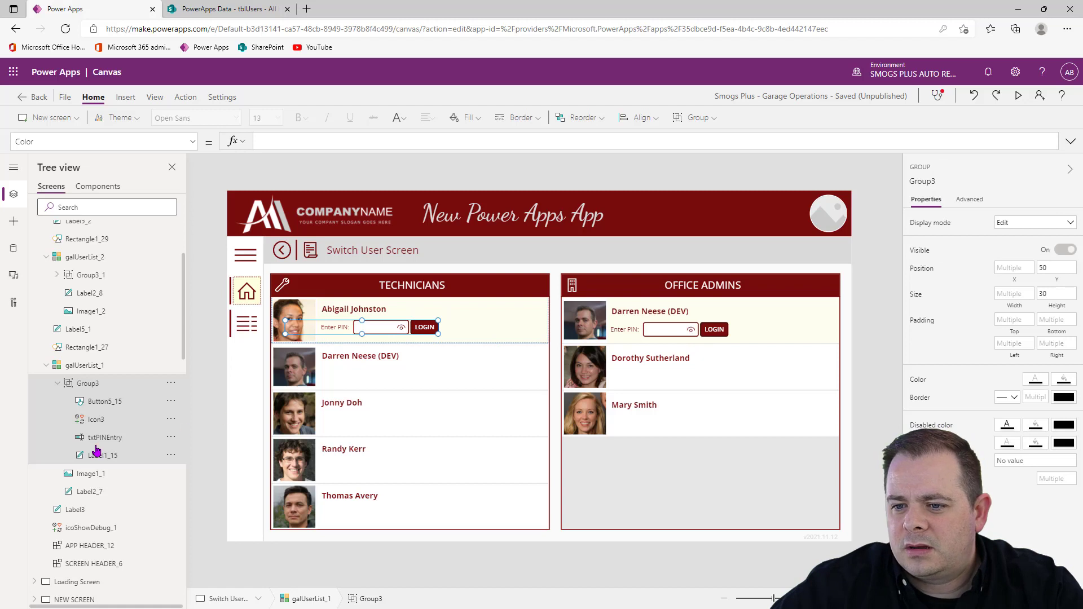
# Step: Copy the Technician Home screen name from its properties
pyautogui.click(115, 407)
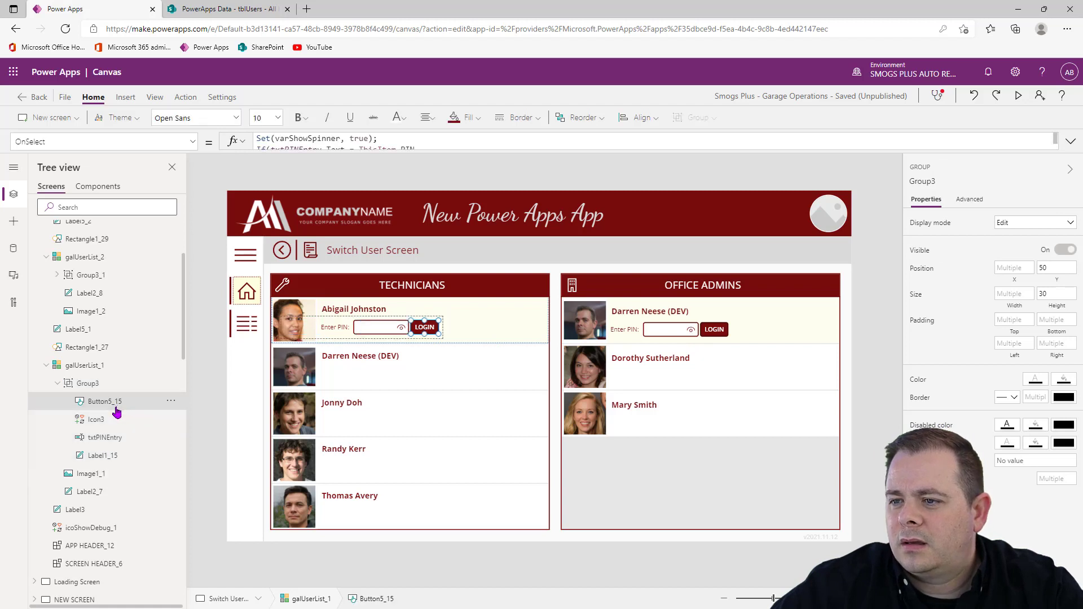
pyautogui.click(1070, 141)
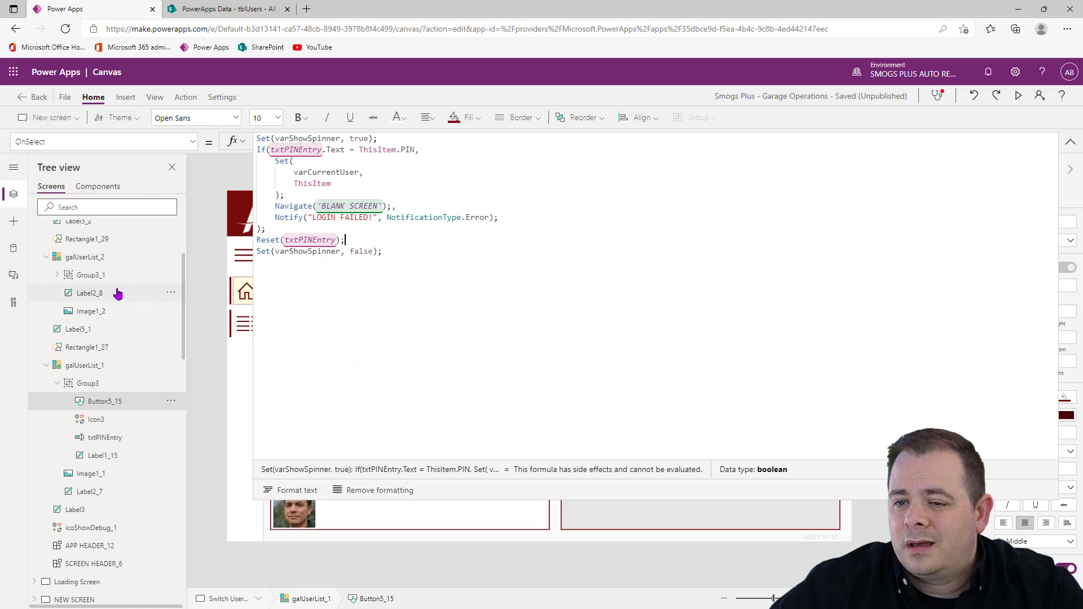
pyautogui.scroll(3, 115, 293)
pyautogui.click(35, 247)
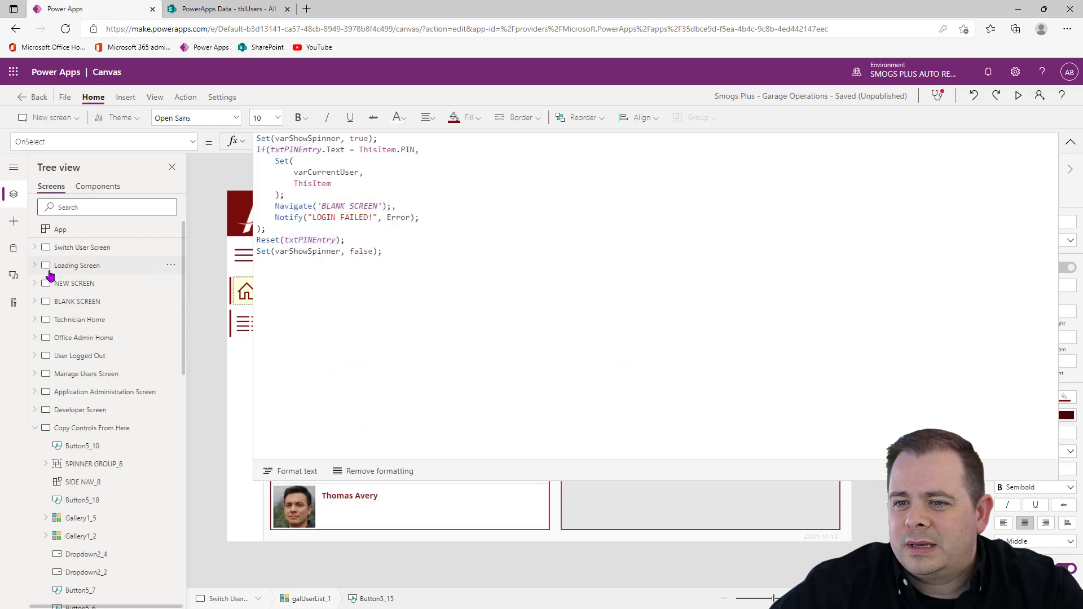
pyautogui.click(115, 325)
pyautogui.click(1070, 141)
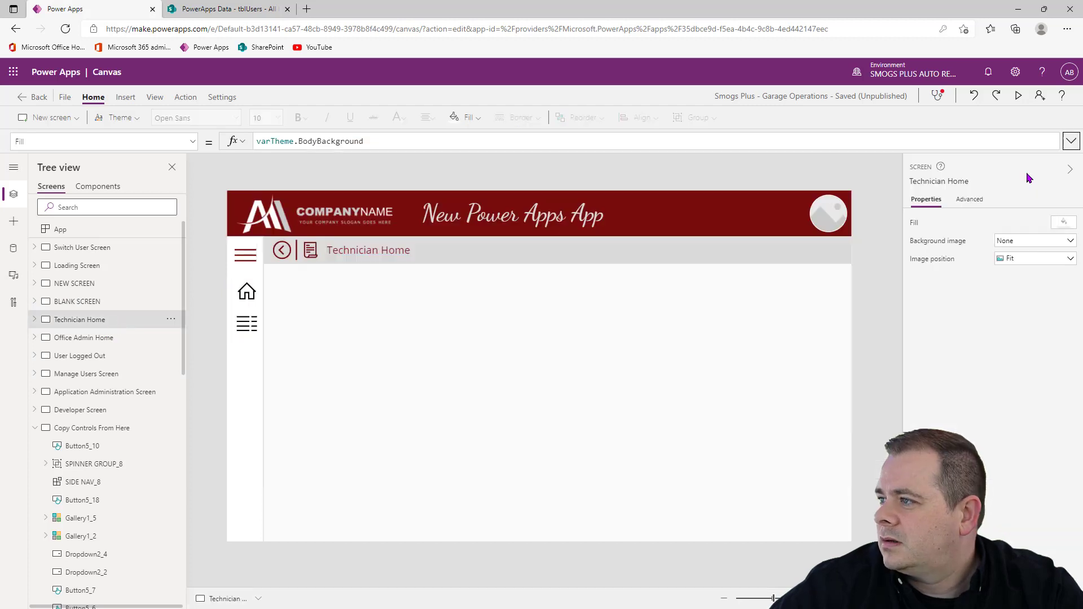
pyautogui.click(937, 180)
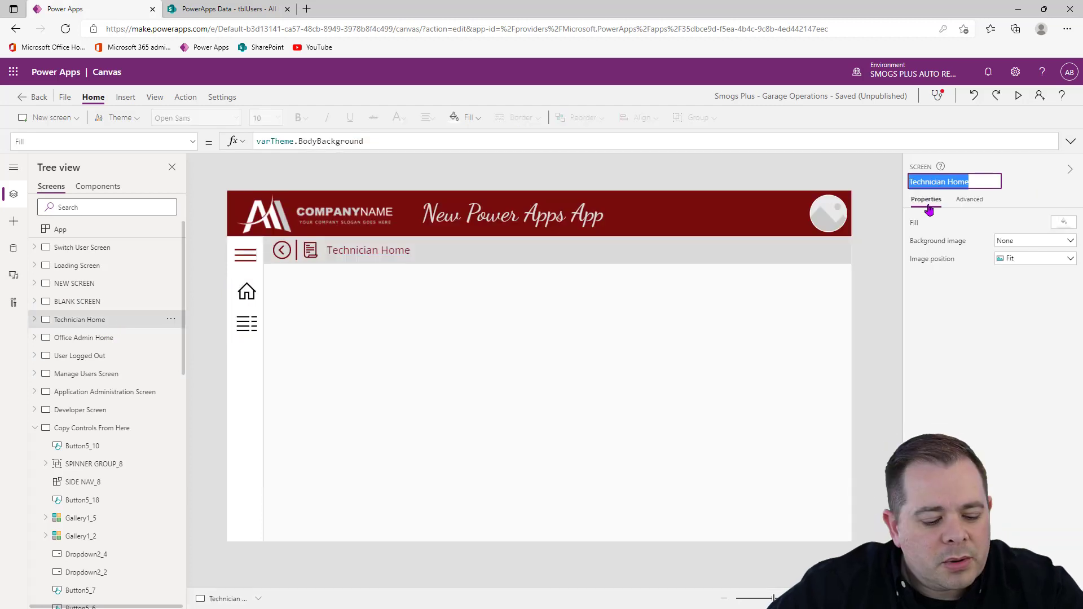
# Step: Replace BLANK SCREEN with Technician Home in the Technicians LOGIN button's Navigate call
pyautogui.click(97, 249)
pyautogui.click(423, 333)
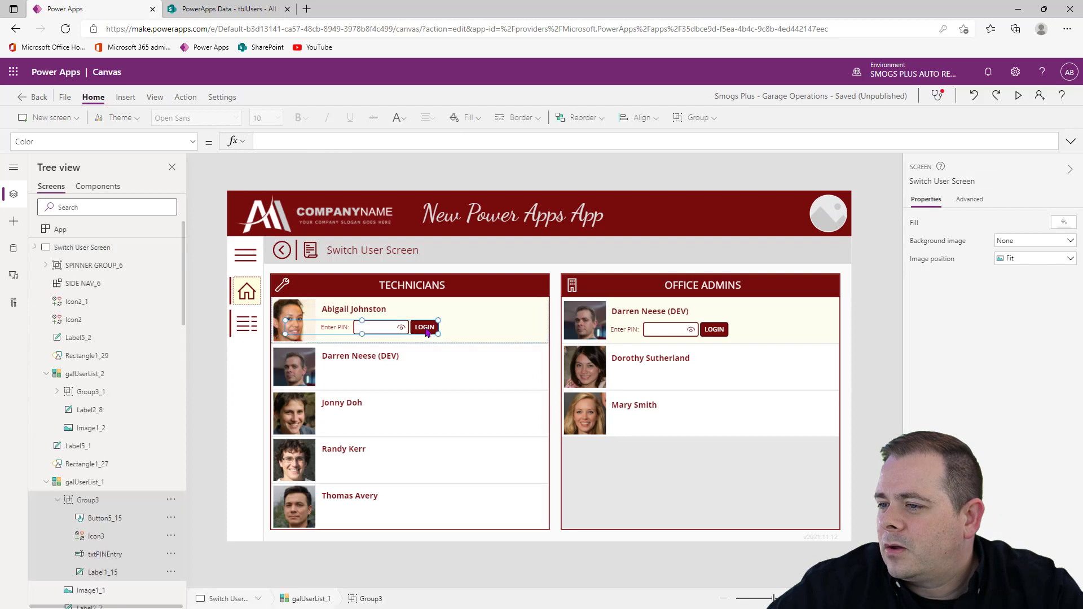
pyautogui.click(417, 331)
pyautogui.click(334, 141)
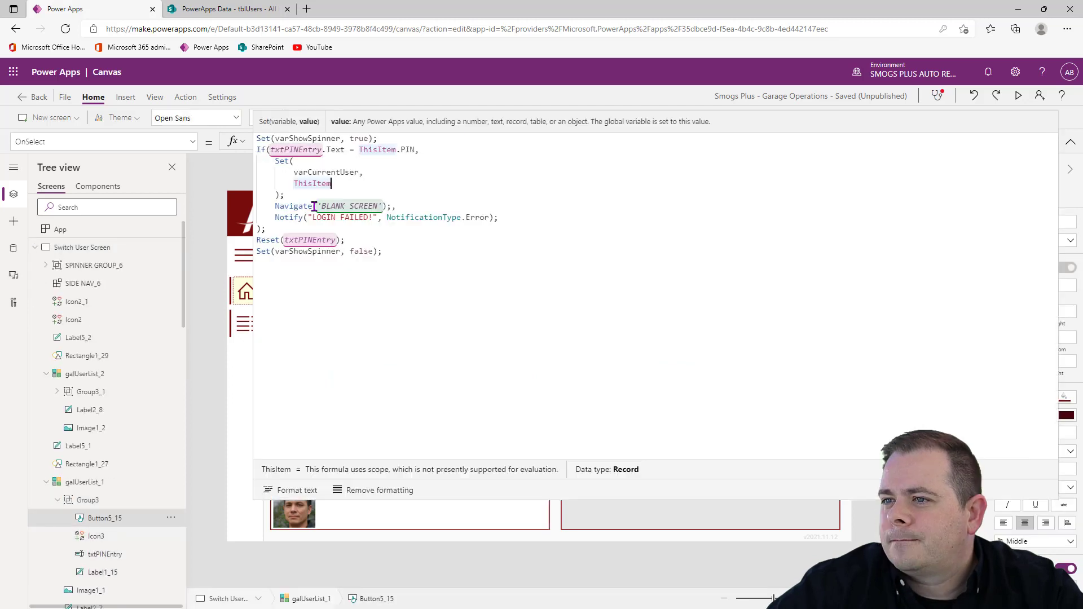
pyautogui.click(321, 206)
pyautogui.hotkey('ctrl', 'shift', 'Right')
pyautogui.hotkey('ctrl', 'shift', 'Right')
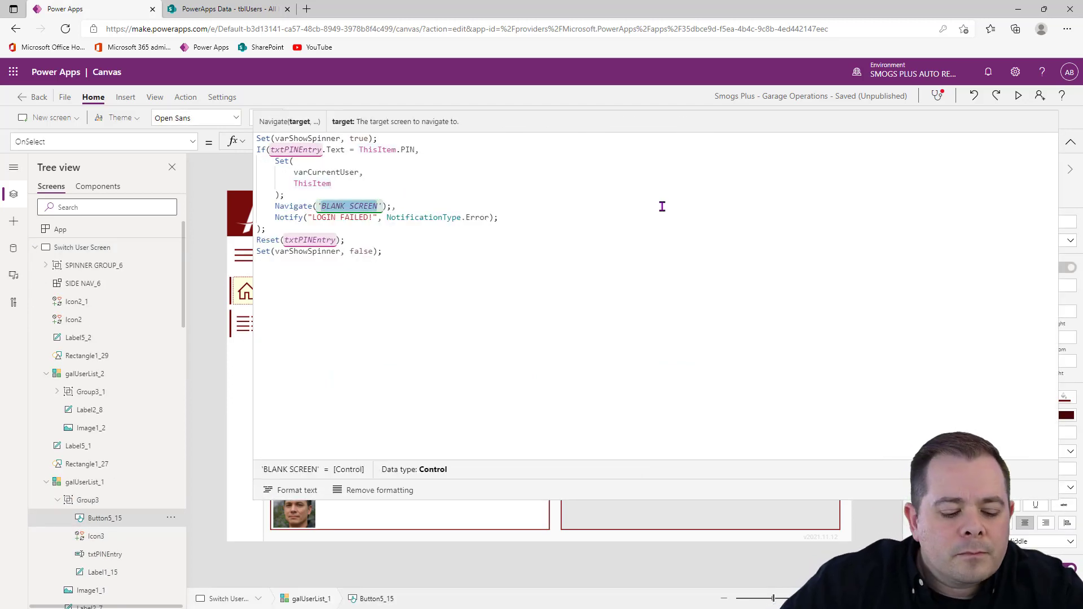
pyautogui.hotkey('ctrl', 'v')
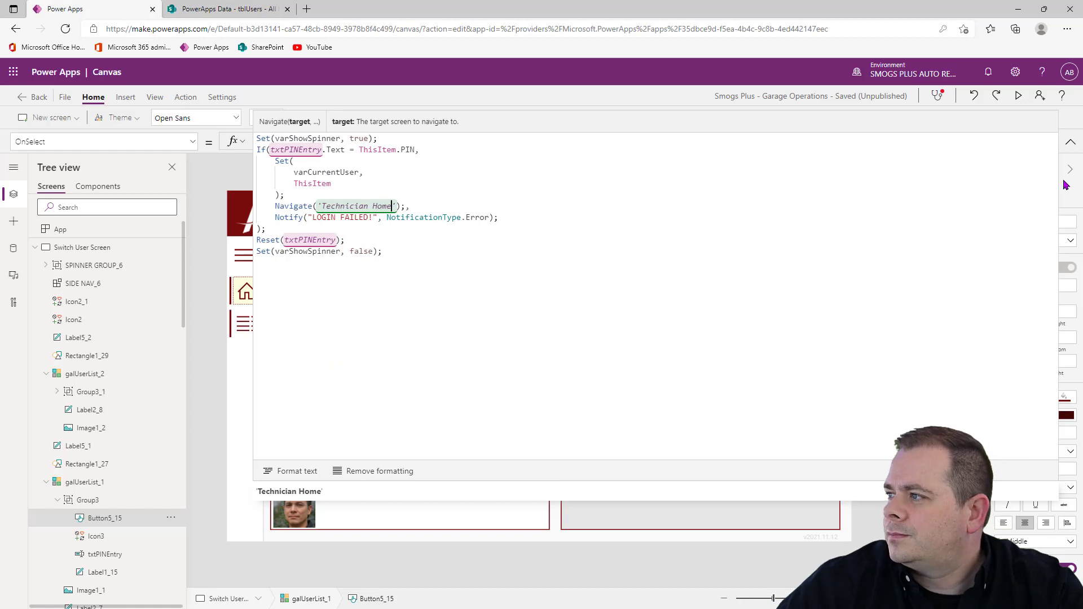
pyautogui.click(1070, 141)
pyautogui.click(35, 247)
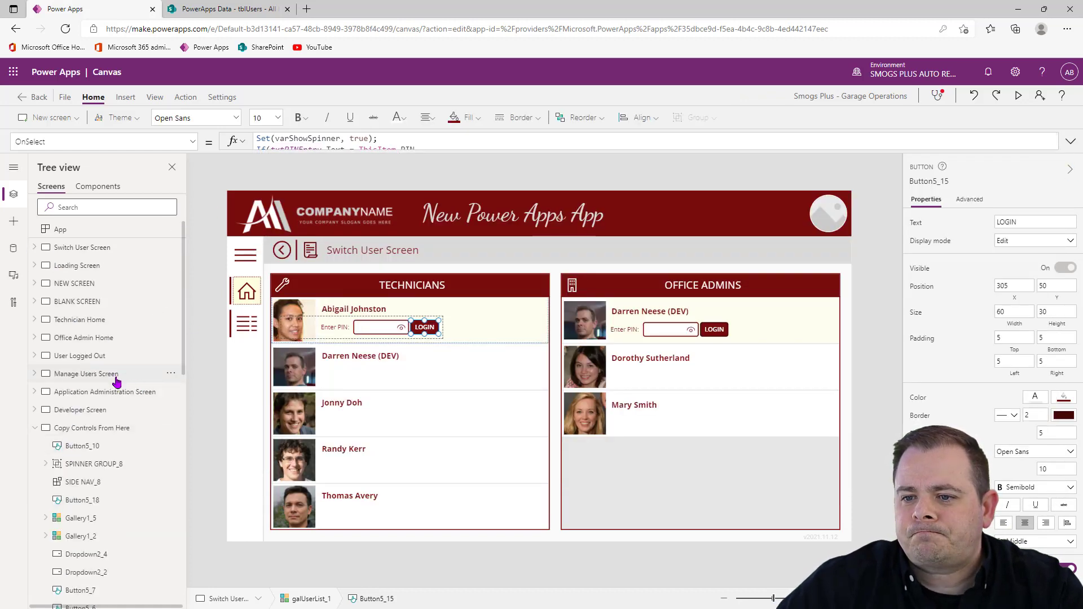
# Step: Copy the Office Admin Home screen name
pyautogui.click(111, 339)
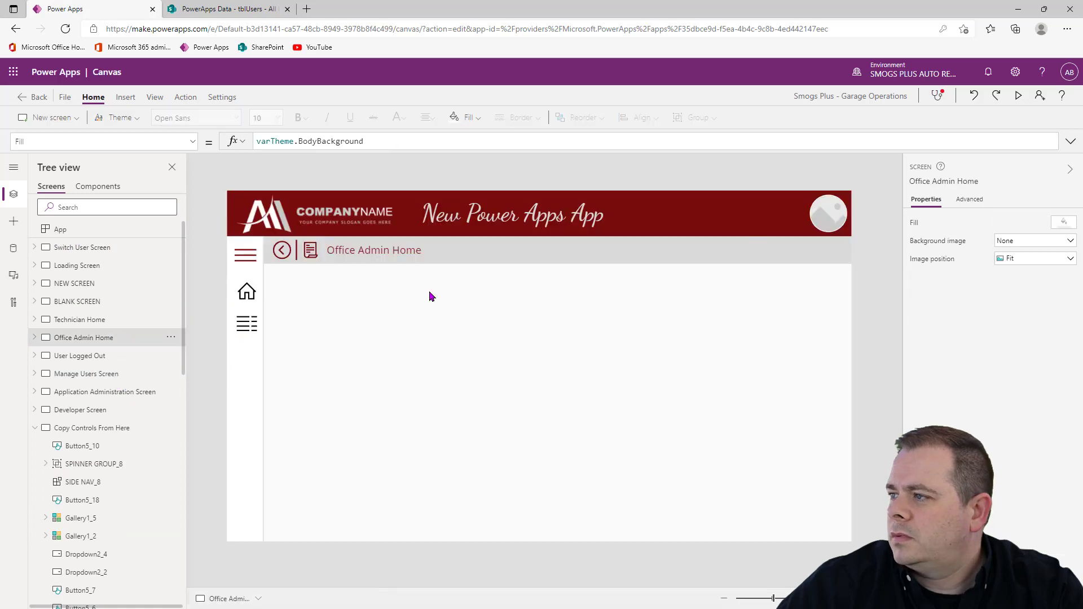
pyautogui.click(985, 187)
pyautogui.hotkey('ctrl', 'c')
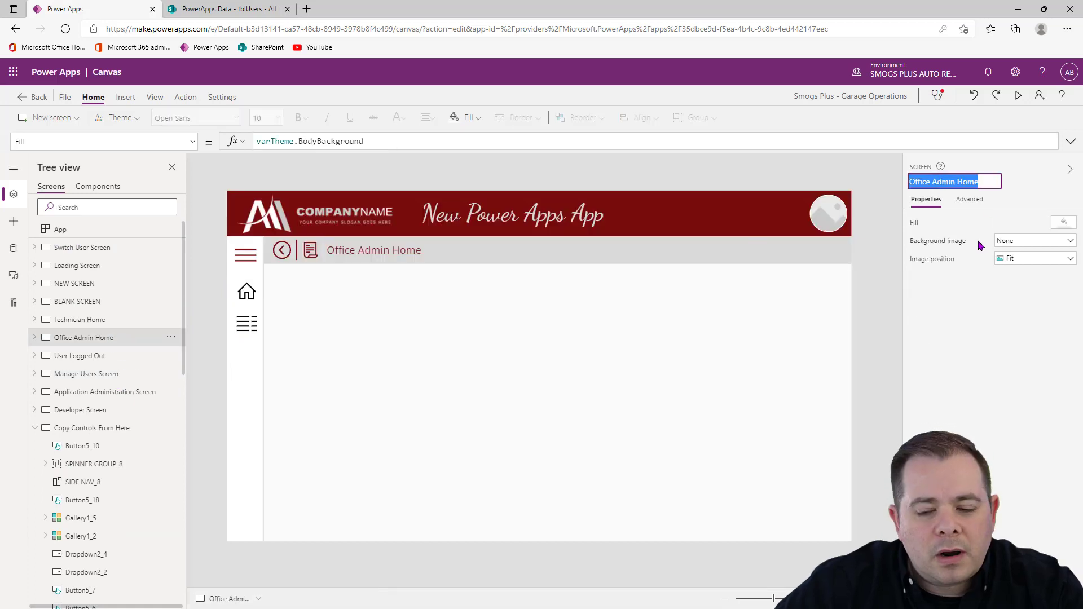
pyautogui.click(105, 250)
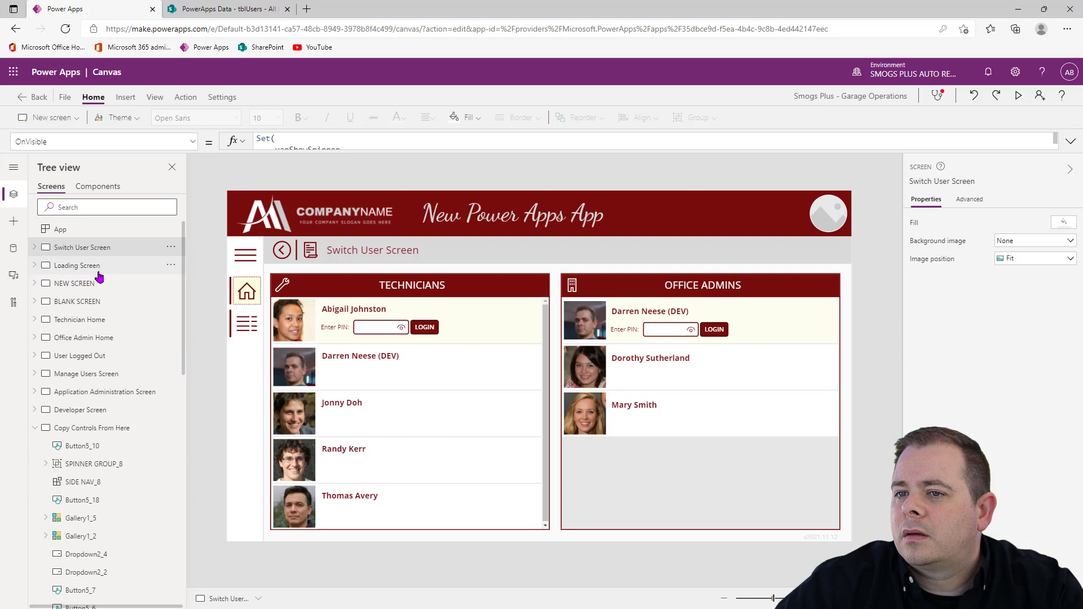
# Step: Swap BLANK SCREEN for Office Admin Home in the Office Admins LOGIN Navigate, then save
pyautogui.click(715, 331)
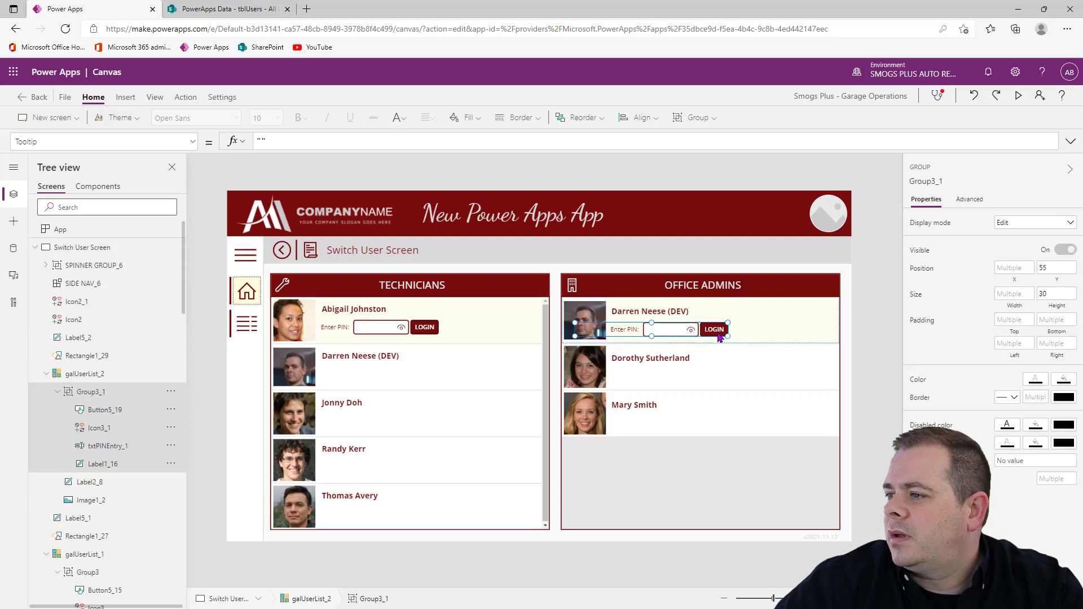
pyautogui.click(715, 330)
pyautogui.click(1070, 142)
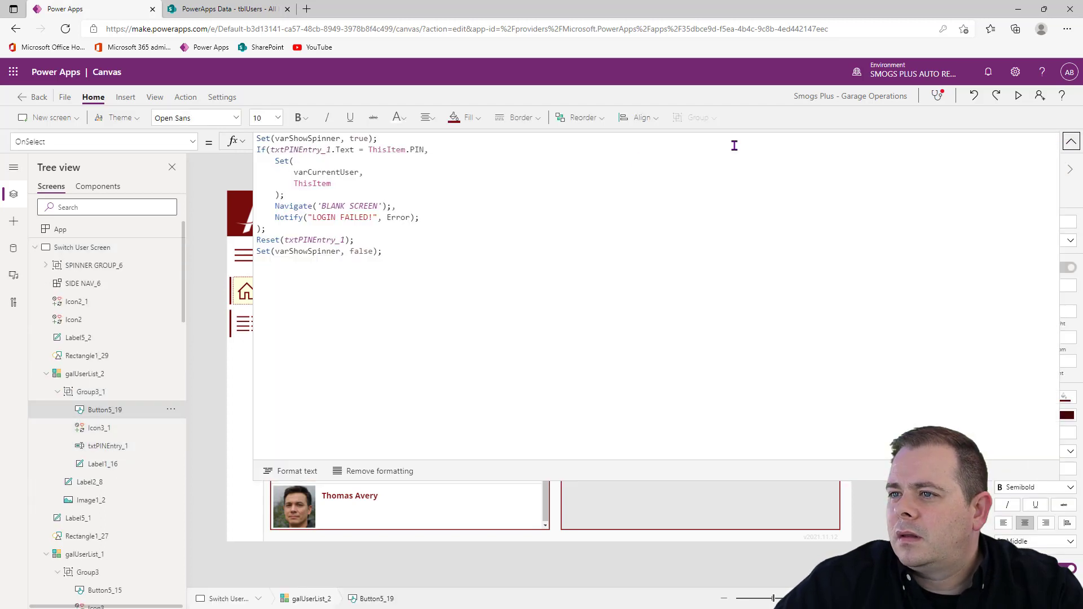
pyautogui.click(397, 206)
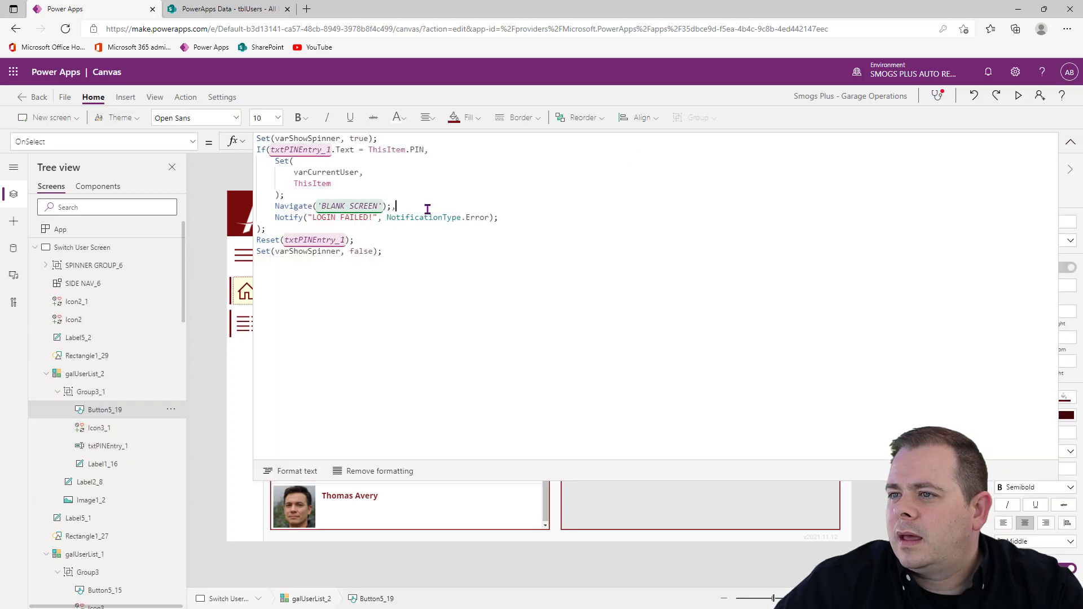
pyautogui.click(321, 206)
pyautogui.hotkey('ctrl', 'shift', 'Right')
pyautogui.hotkey('ctrl', 'shift', 'Right')
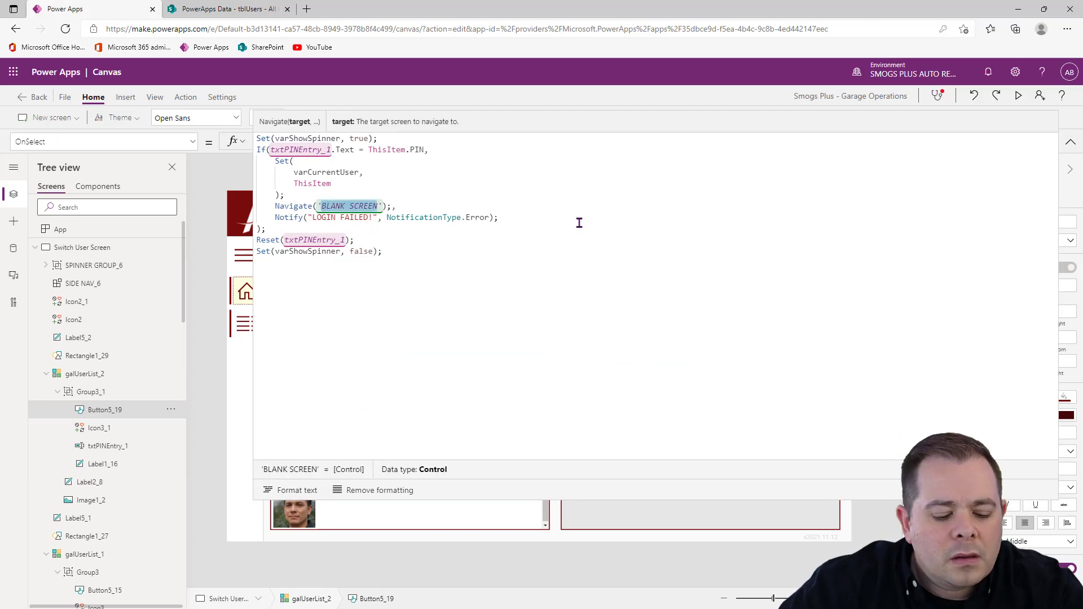
pyautogui.hotkey('ctrl', 'v')
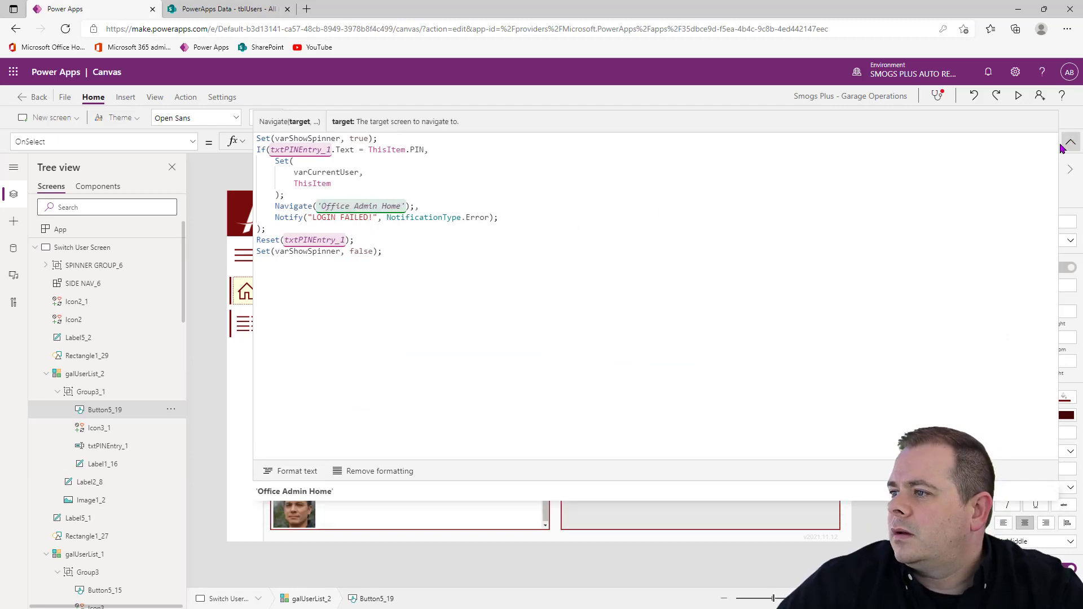
pyautogui.click(1069, 142)
pyautogui.click(870, 362)
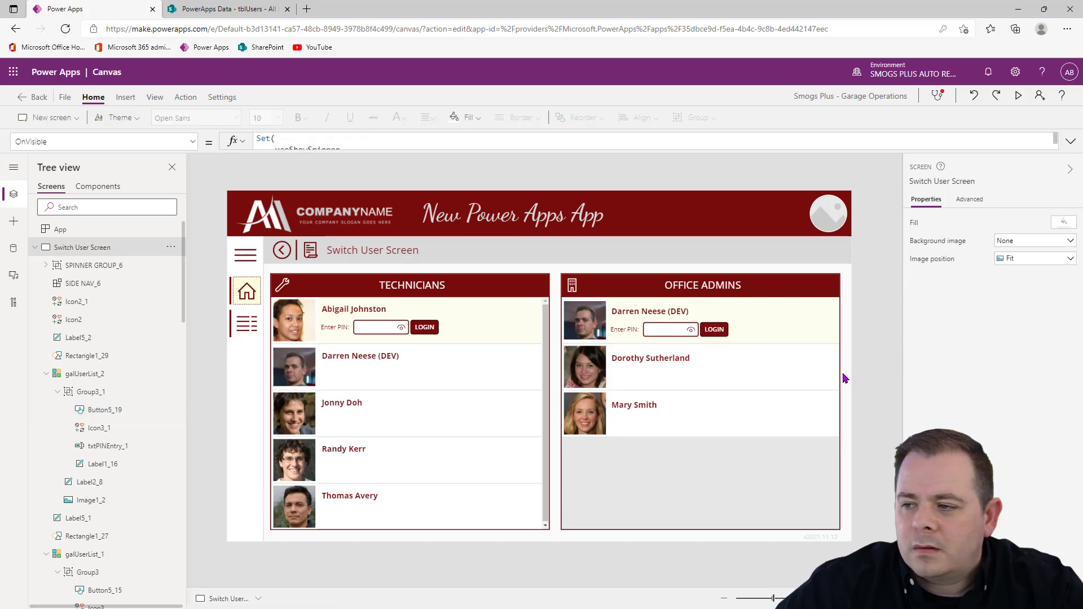
pyautogui.hotkey('ctrl', 's')
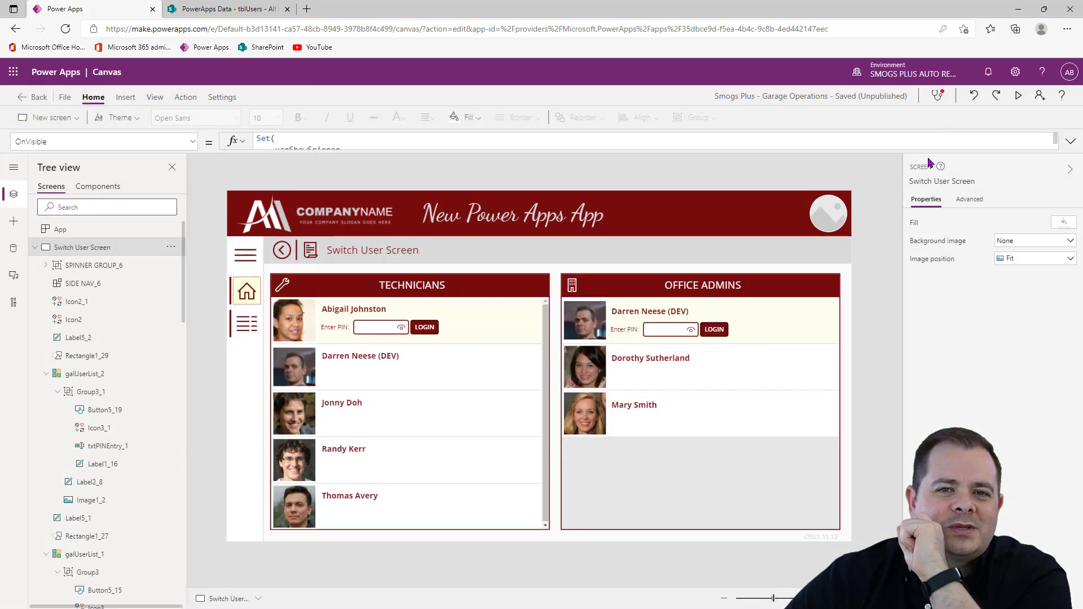
pyautogui.click(1019, 96)
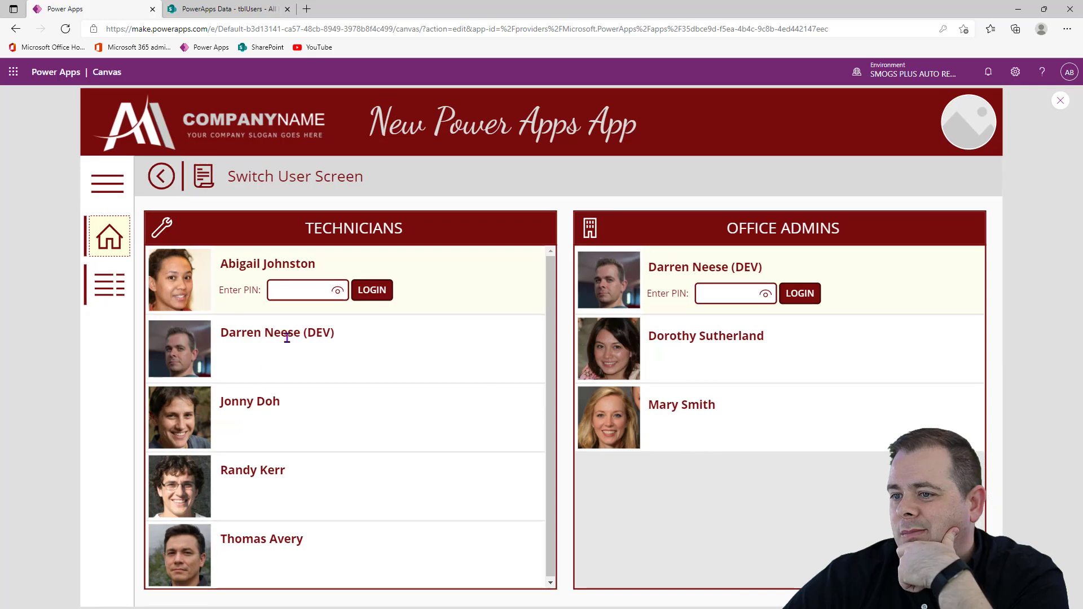
pyautogui.click(286, 336)
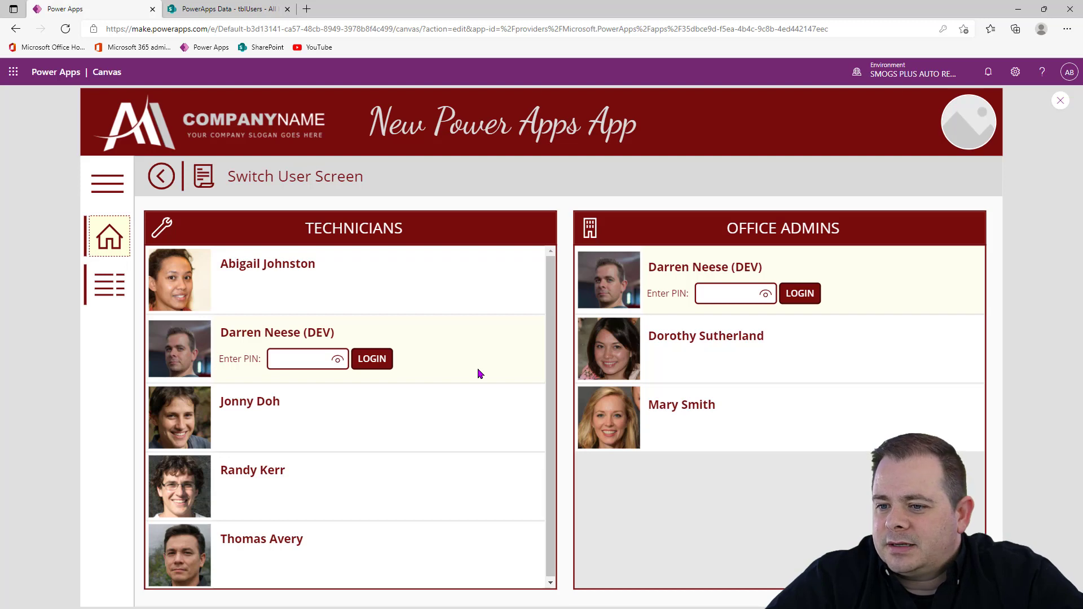
pyautogui.press('Escape')
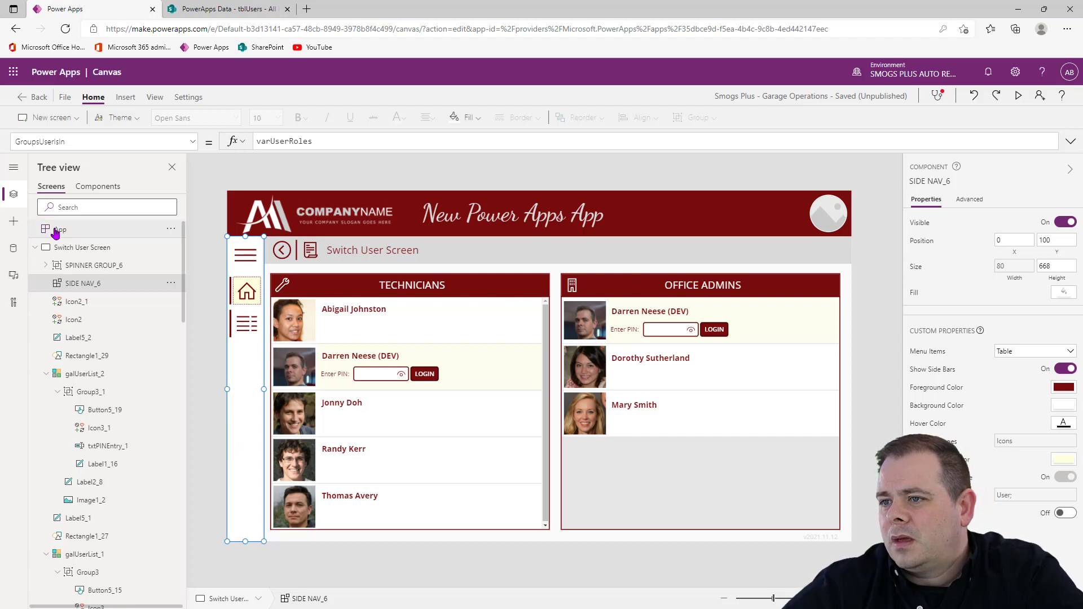
# Step: Insert a Cancel (badge) icon and place it on the screen's title strip
pyautogui.click(876, 287)
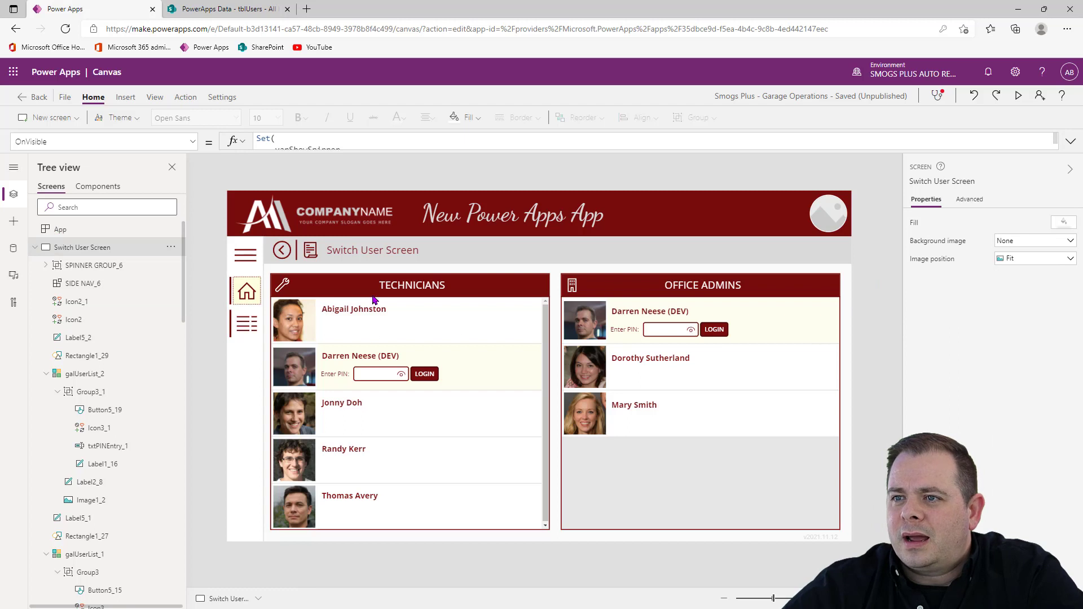
pyautogui.click(128, 98)
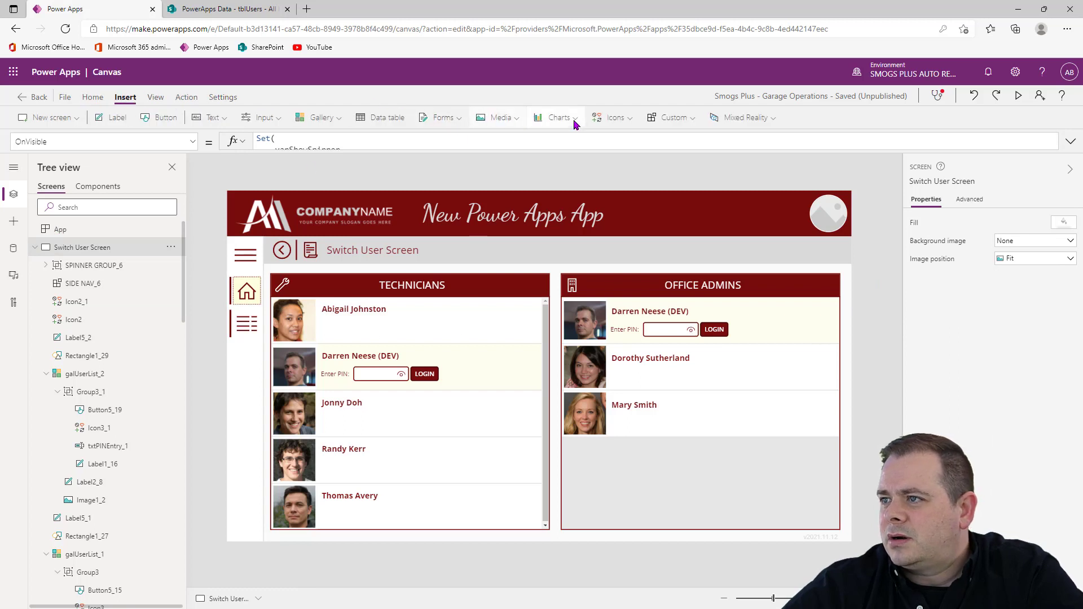
pyautogui.click(610, 119)
pyautogui.click(627, 180)
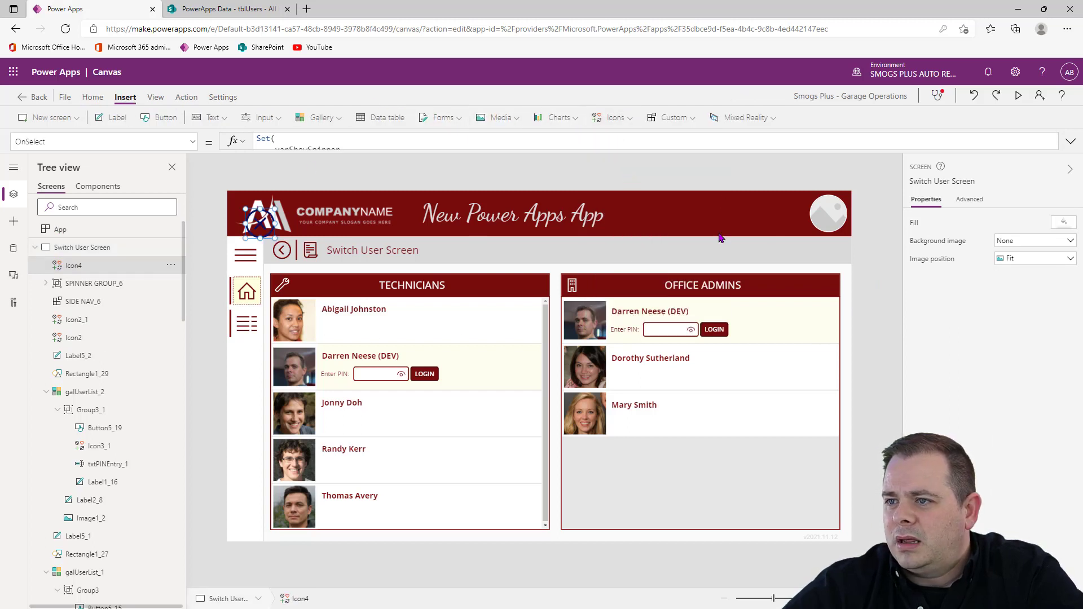
pyautogui.moveTo(581, 258); pyautogui.dragTo(607, 252)
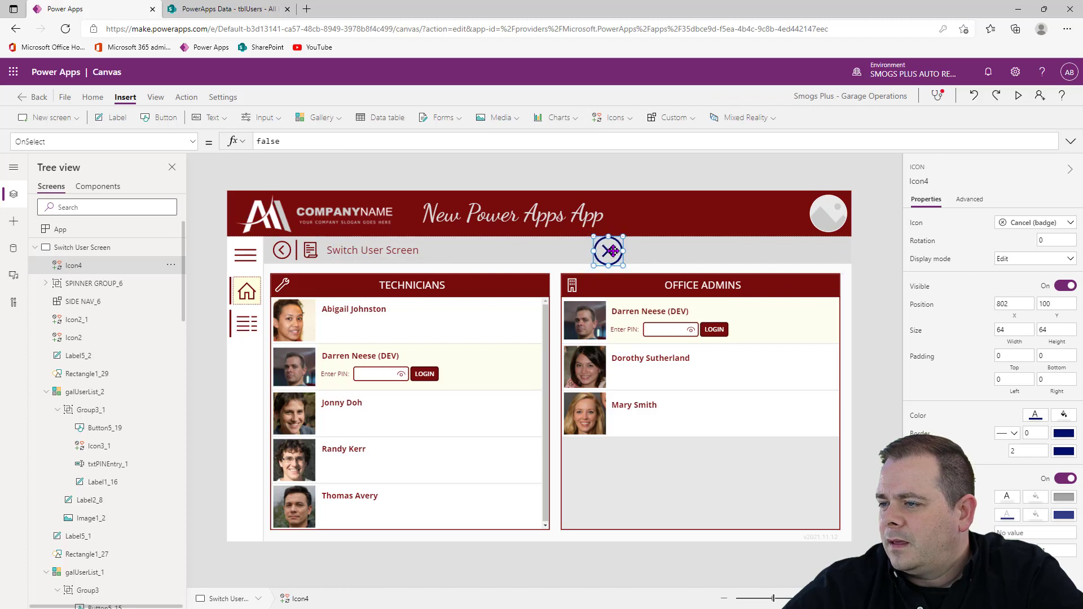
# Step: Browse the Icon property's shape list, searching 'key', but keep Cancel (badge)
pyautogui.click(1054, 223)
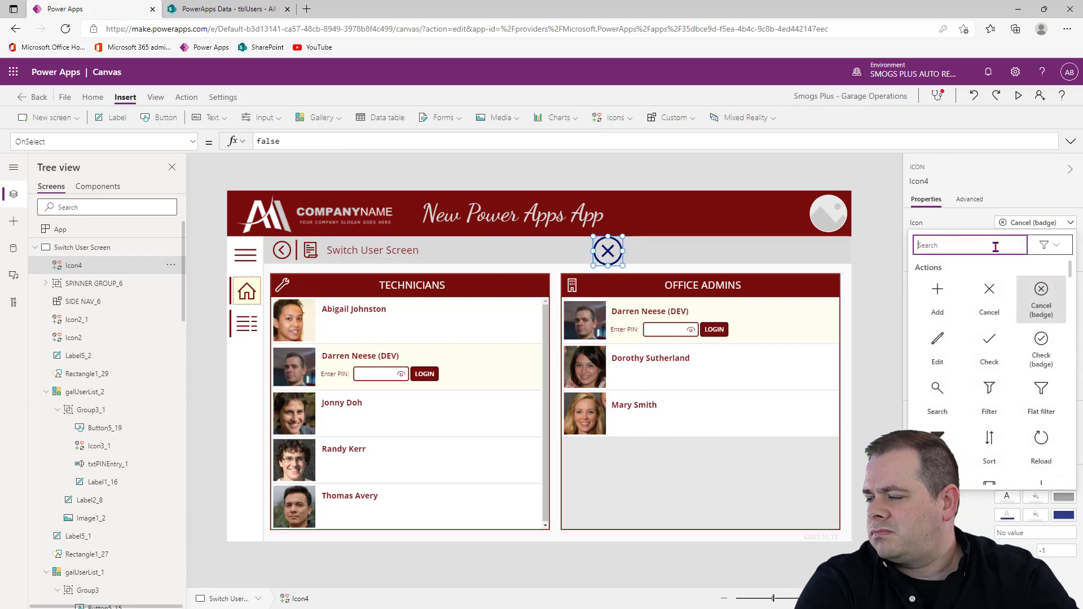
pyautogui.write('key')
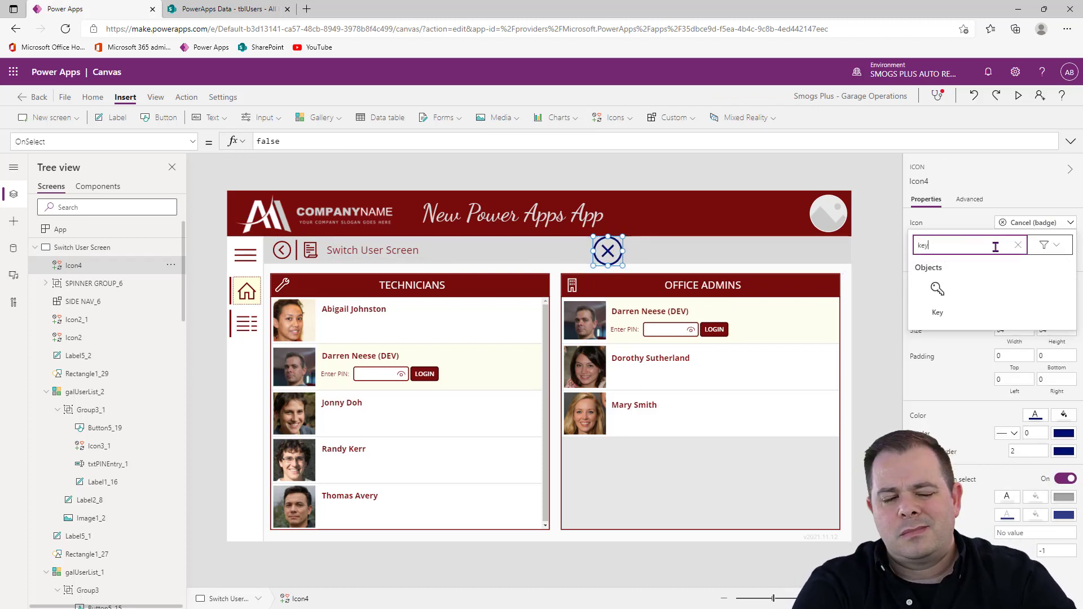
pyautogui.press('Escape')
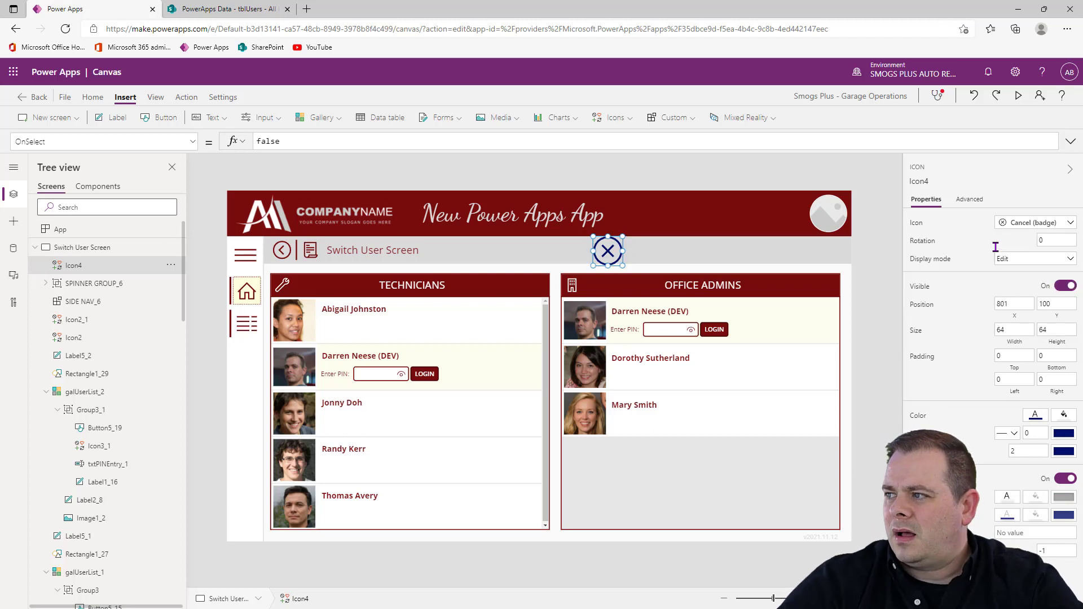
pyautogui.click(1030, 224)
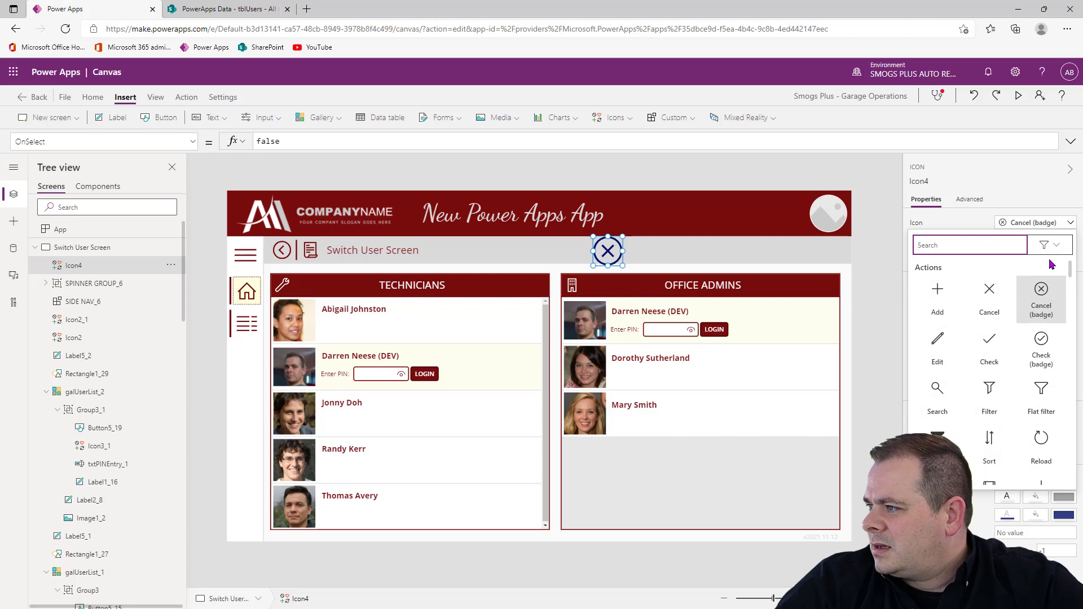
pyautogui.moveTo(1070, 273); pyautogui.dragTo(1079, 466)
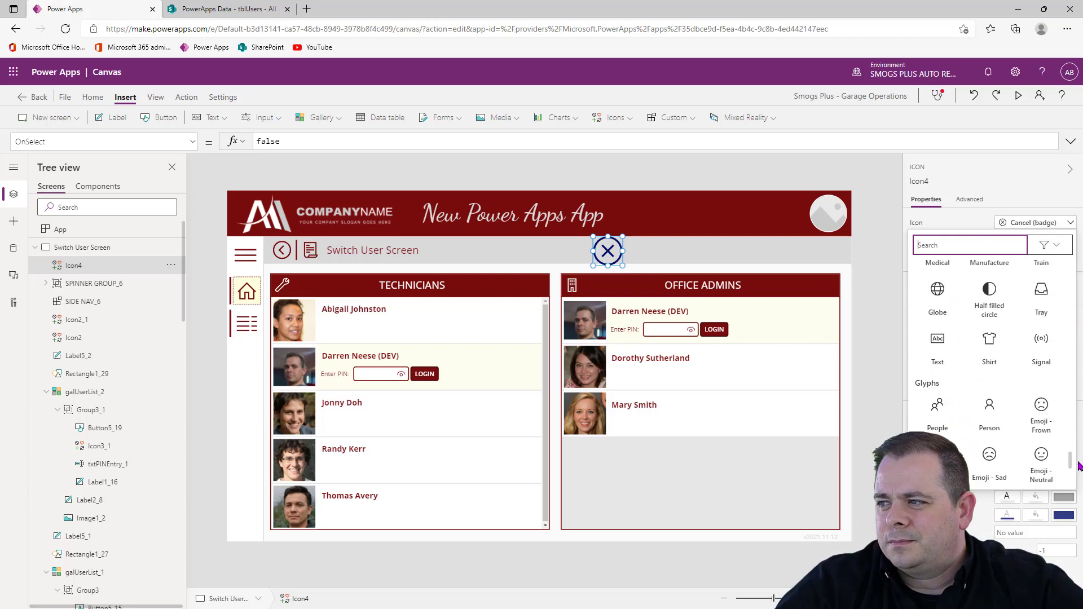
pyautogui.click(1078, 464)
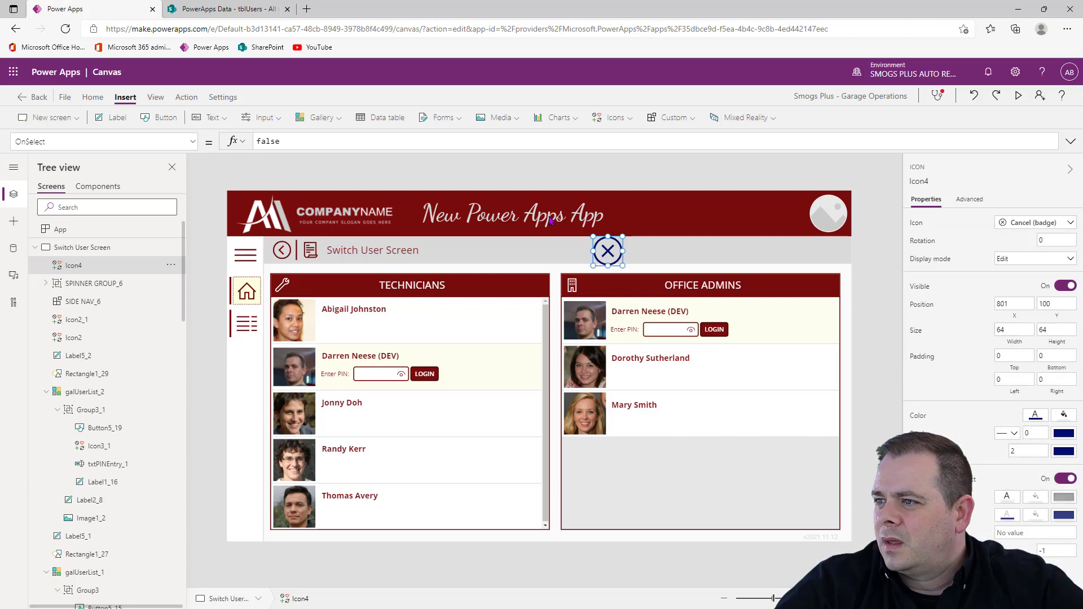
# Step: In App OnStart, change the first colNavItems record's icon from Icon.Home to Icon.Key
pyautogui.click(854, 272)
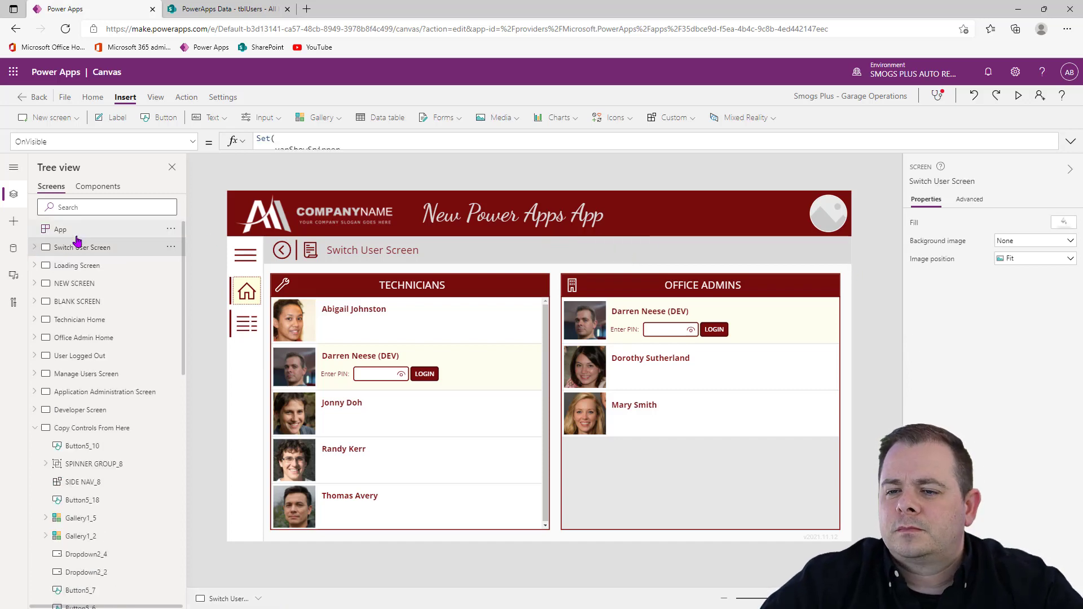
pyautogui.click(84, 232)
pyautogui.click(1070, 141)
pyautogui.click(864, 250)
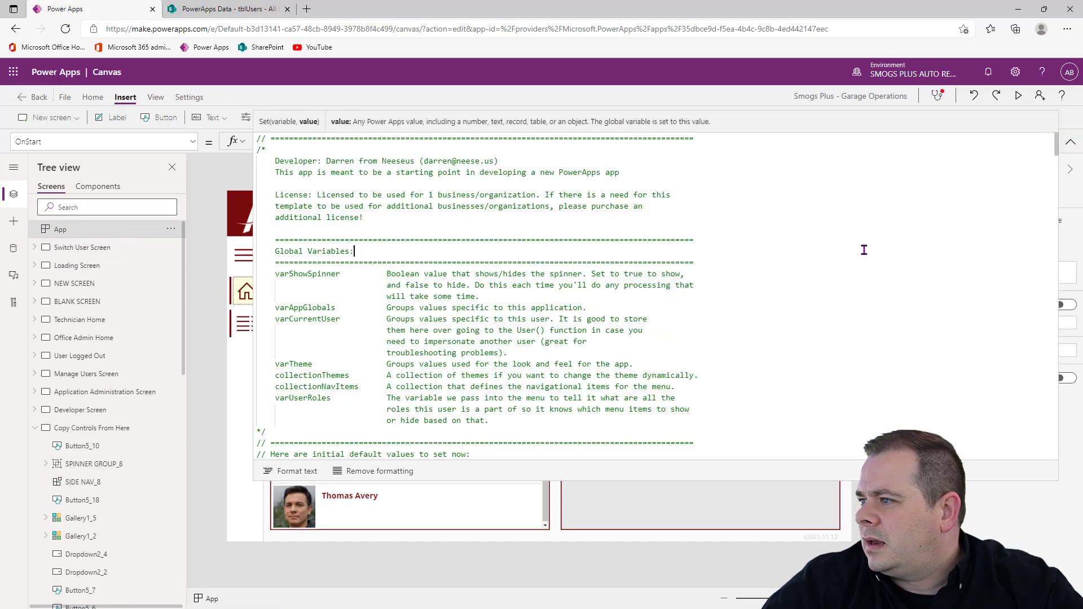
pyautogui.moveTo(1053, 141); pyautogui.dragTo(1028, 397)
pyautogui.click(580, 210)
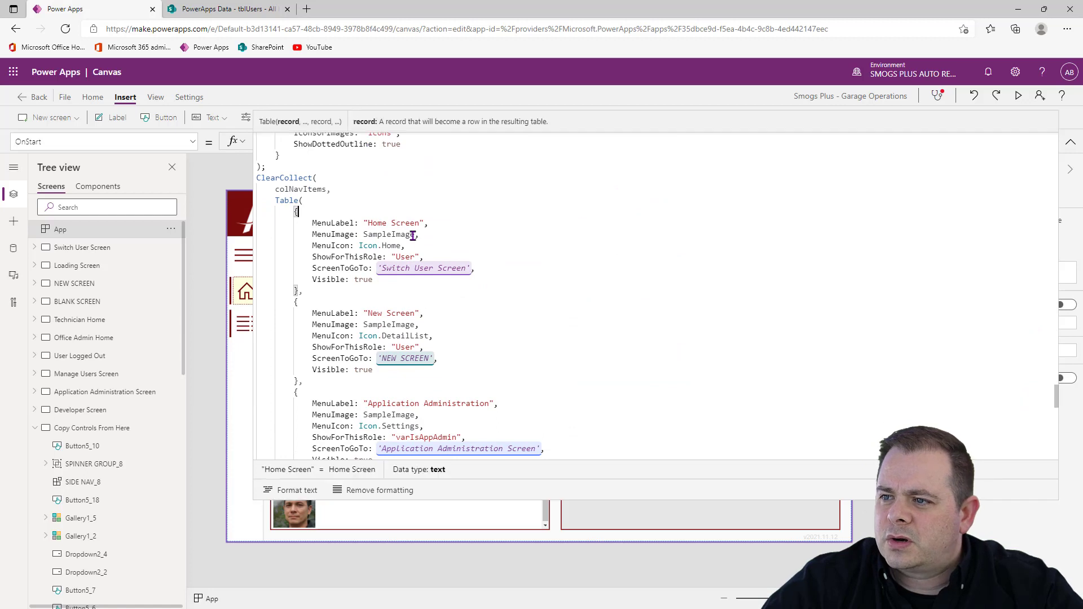
pyautogui.click(370, 222)
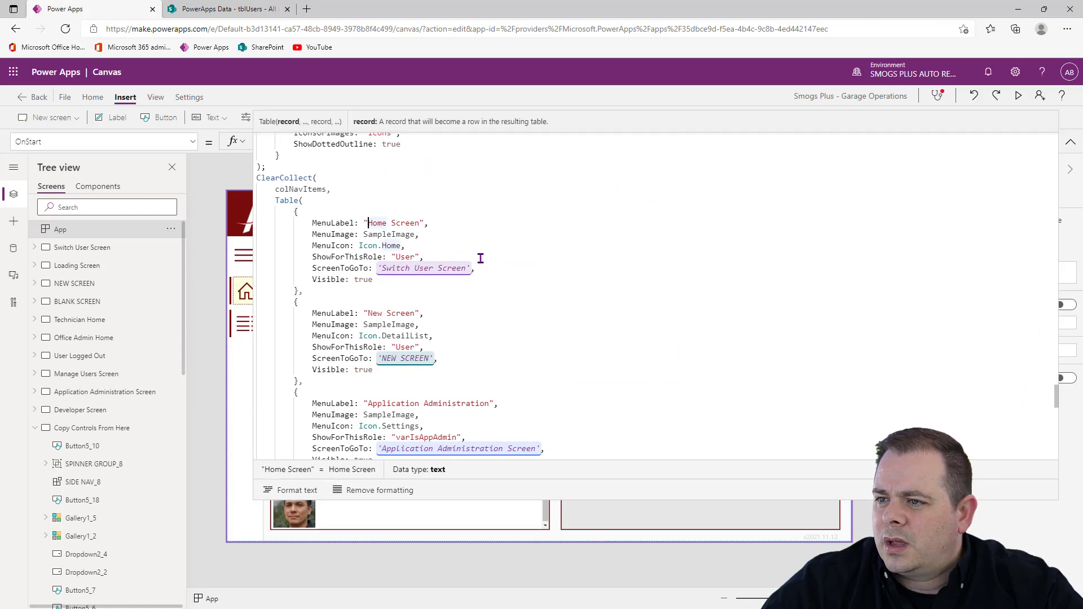
pyautogui.scroll(-1, 480, 258)
pyautogui.click(387, 240)
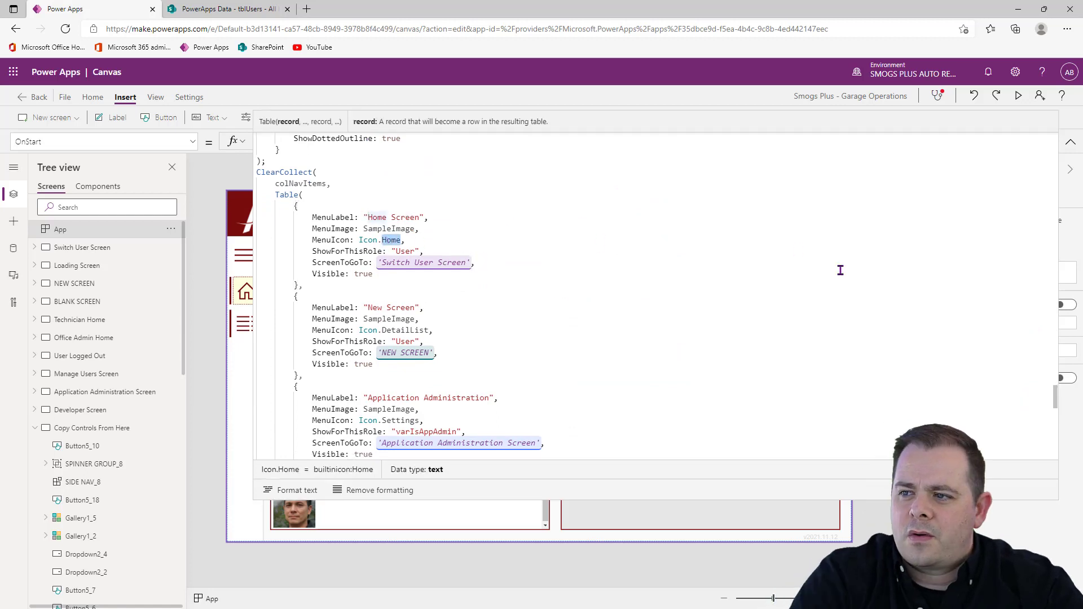
pyautogui.write('Key')
pyautogui.press('Up')
pyautogui.press('Up')
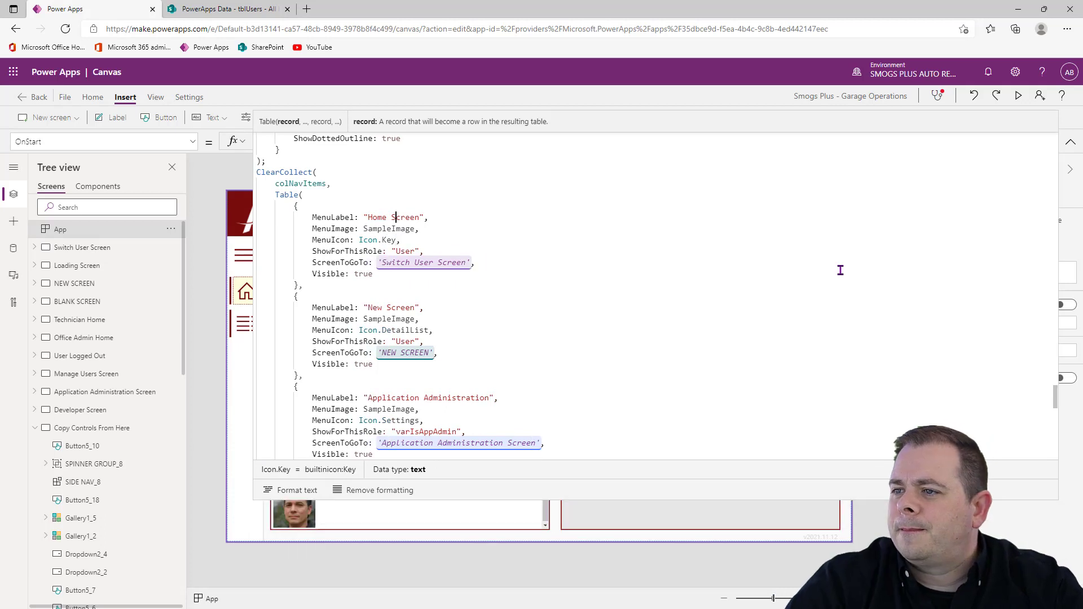
# Step: Rename that record's MenuLabel from "Home Screen" to "Switch User"
pyautogui.press('Left')
pyautogui.press('Left')
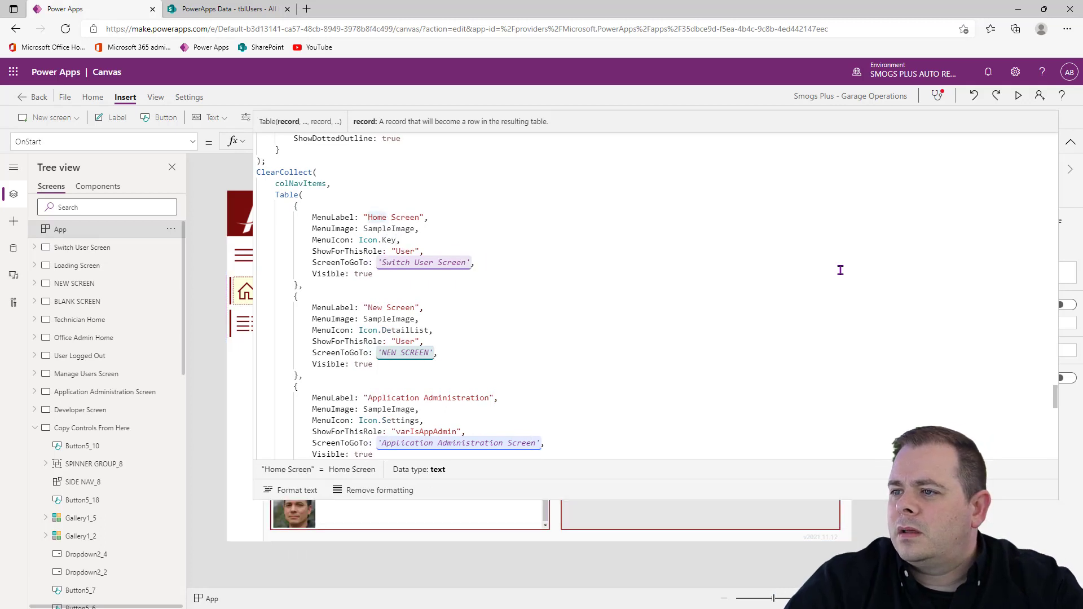
pyautogui.hotkey('ctrl', 'shift', 'Right')
pyautogui.press('Down')
pyautogui.press('Down')
pyautogui.press('Down')
pyautogui.press('Down')
pyautogui.hotkey('ctrl', 'shift', 'Right')
pyautogui.hotkey('ctrl', 'shift', 'Right')
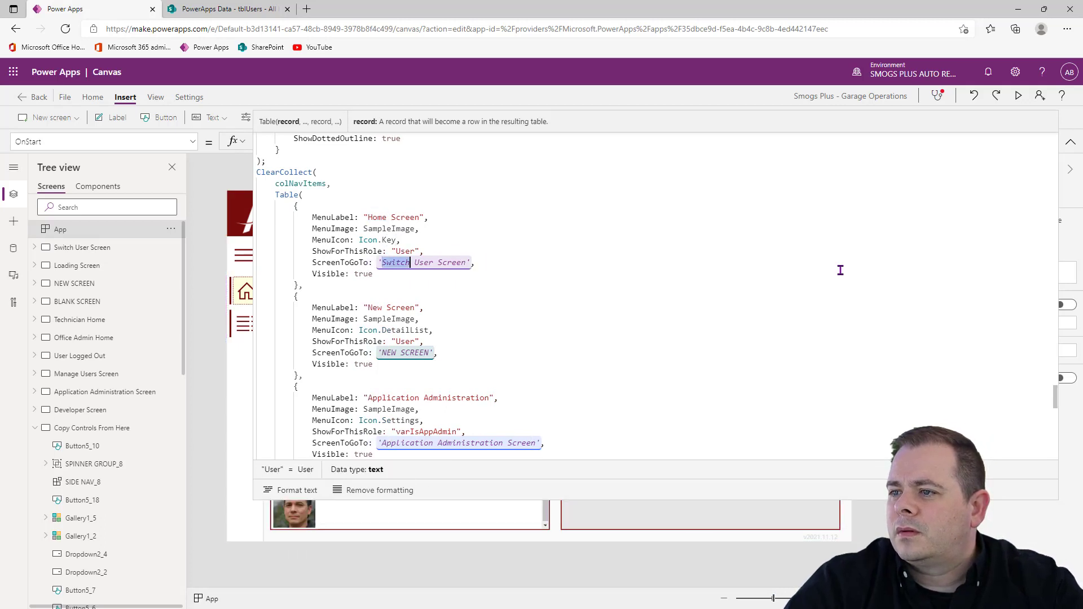
pyautogui.press('Left')
pyautogui.press('Up')
pyautogui.press('Up')
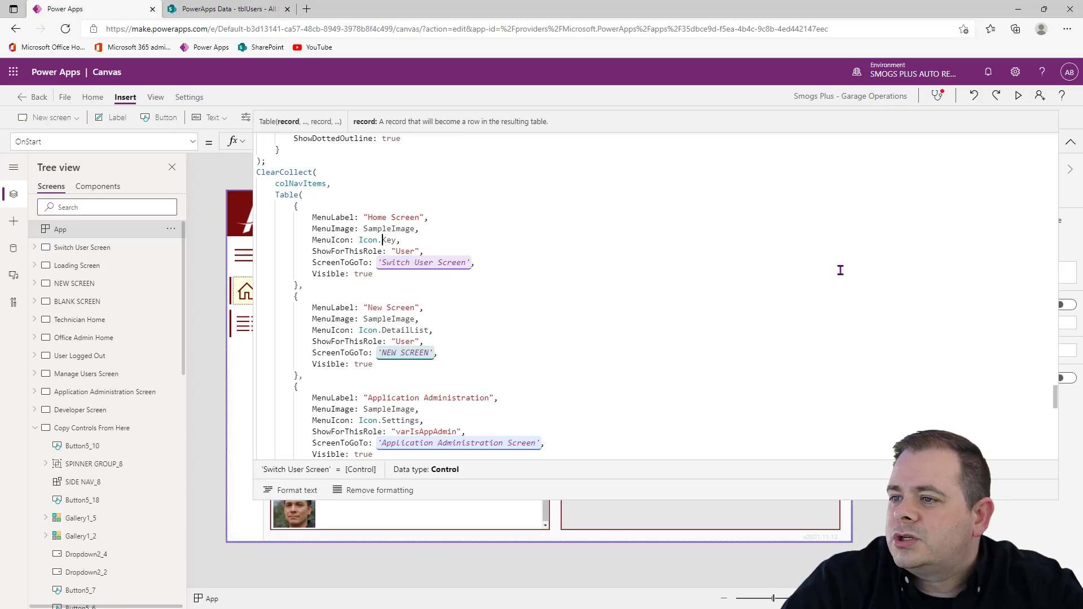
pyautogui.press('Up')
pyautogui.press('Up')
pyautogui.press('Left')
pyautogui.press('Left')
pyautogui.hotkey('ctrl', 'shift', 'Right')
pyautogui.hotkey('ctrl', 'shift', 'Right')
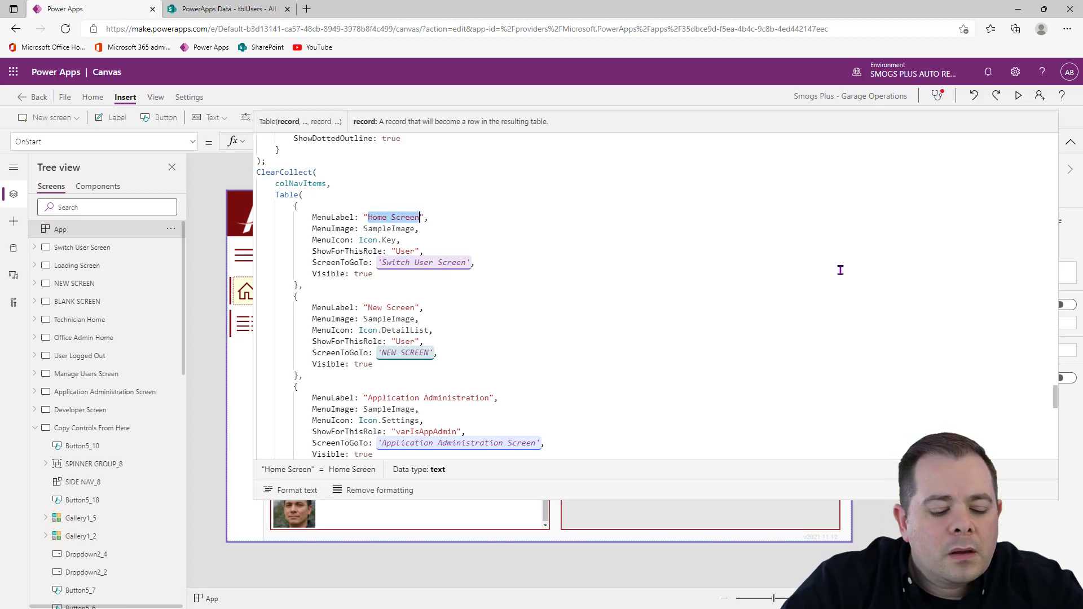
pyautogui.write('Switch User')
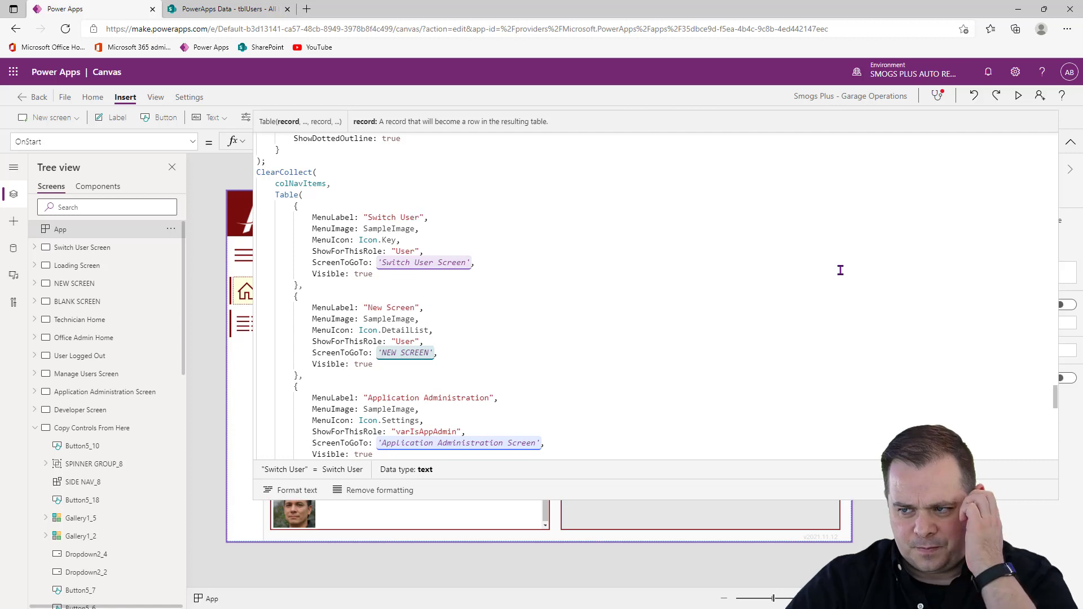
# Step: Wrap the New Screen through Developer Screen records in a /* */ comment
pyautogui.scroll(-2, 613, 325)
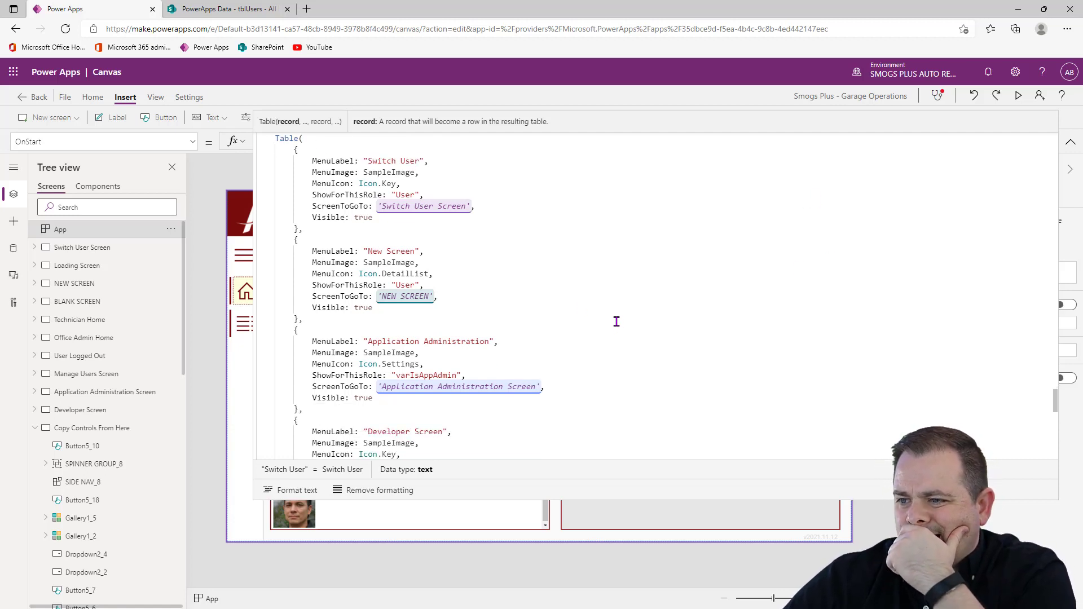
pyautogui.click(500, 303)
pyautogui.scroll(-3, 501, 303)
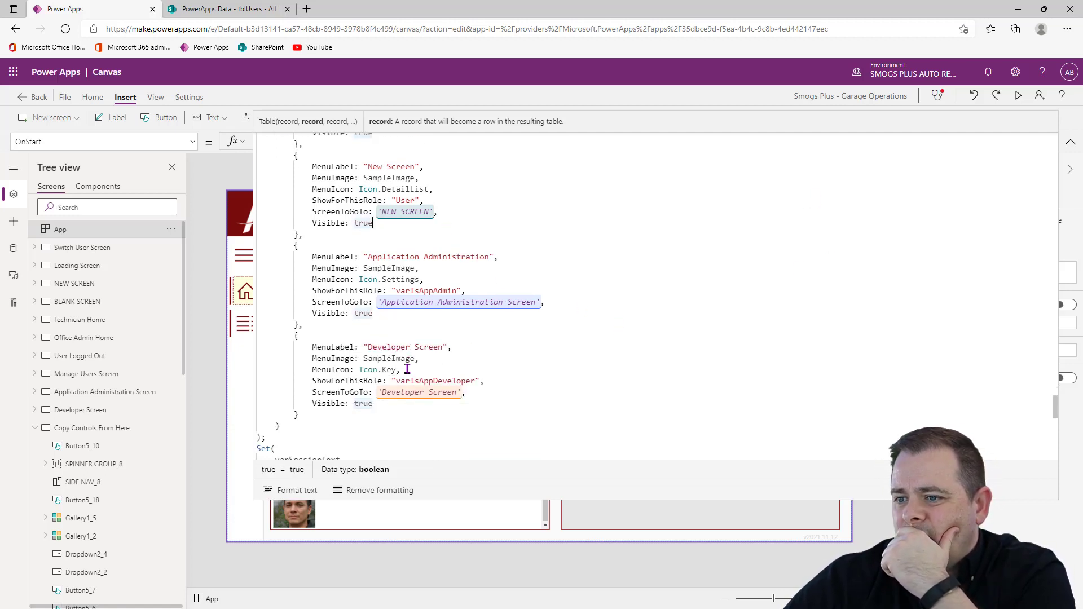
pyautogui.moveTo(320, 413); pyautogui.dragTo(263, 155)
pyautogui.scroll(2, 362, 258)
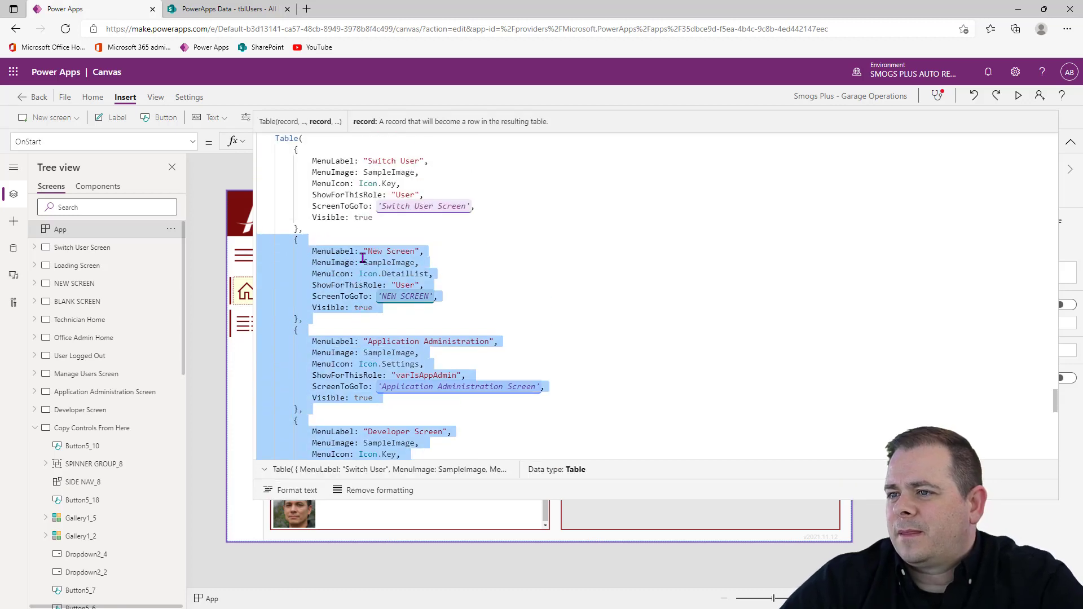
pyautogui.scroll(1, 409, 272)
pyautogui.click(298, 284)
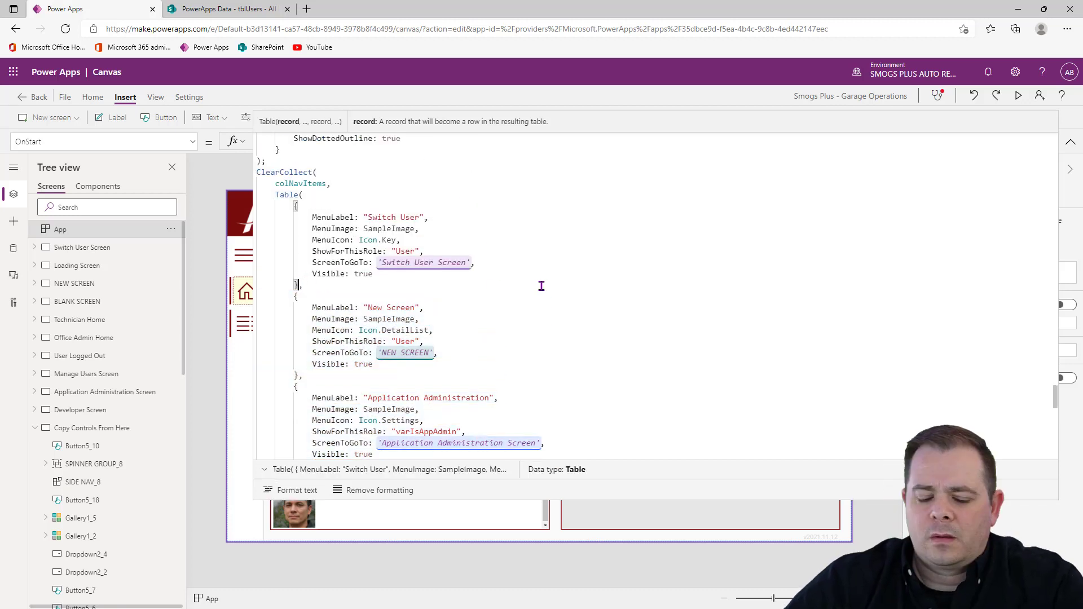
pyautogui.press('Return')
pyautogui.press('Return')
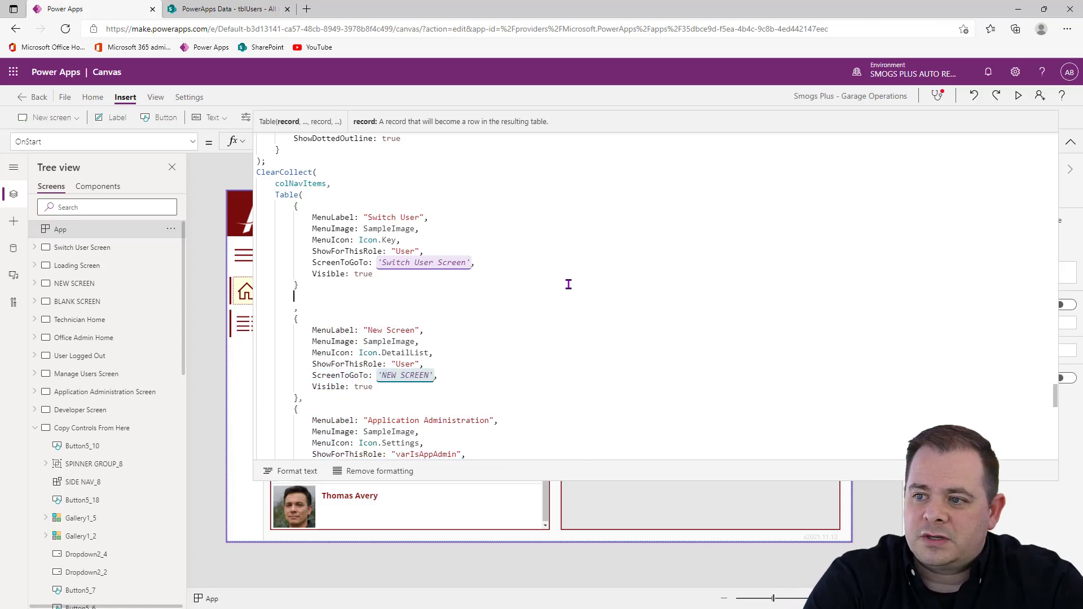
pyautogui.press('Up')
pyautogui.write('/*')
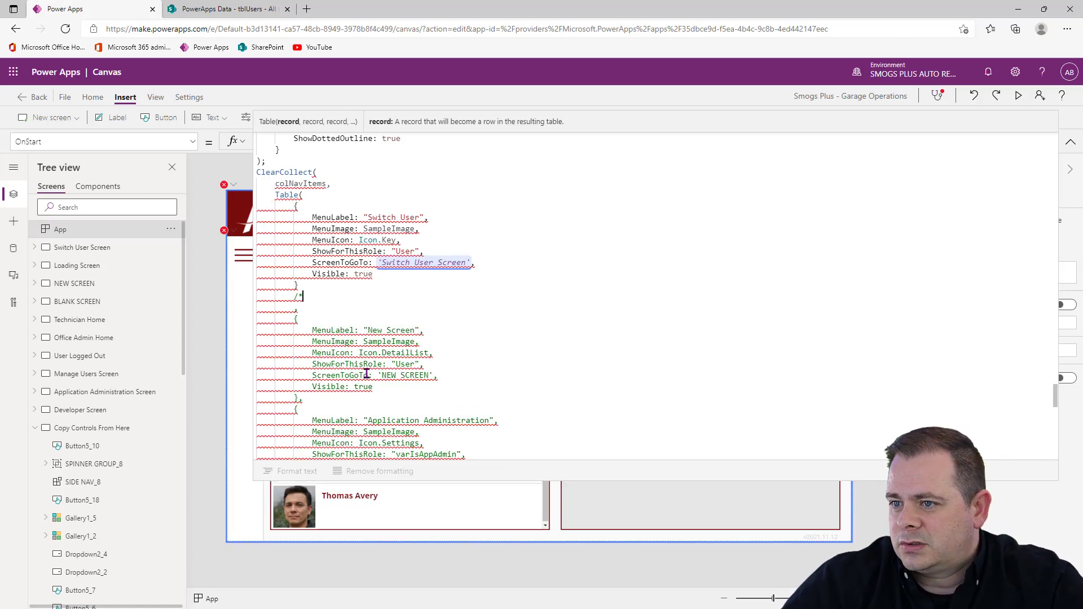
pyautogui.scroll(-5, 344, 337)
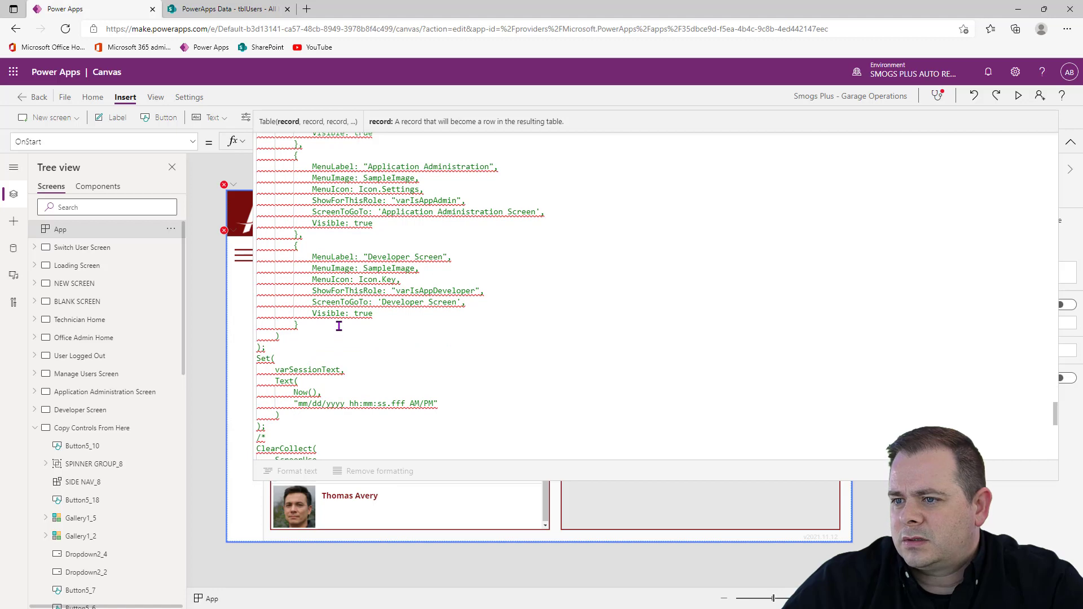
pyautogui.write('*/')
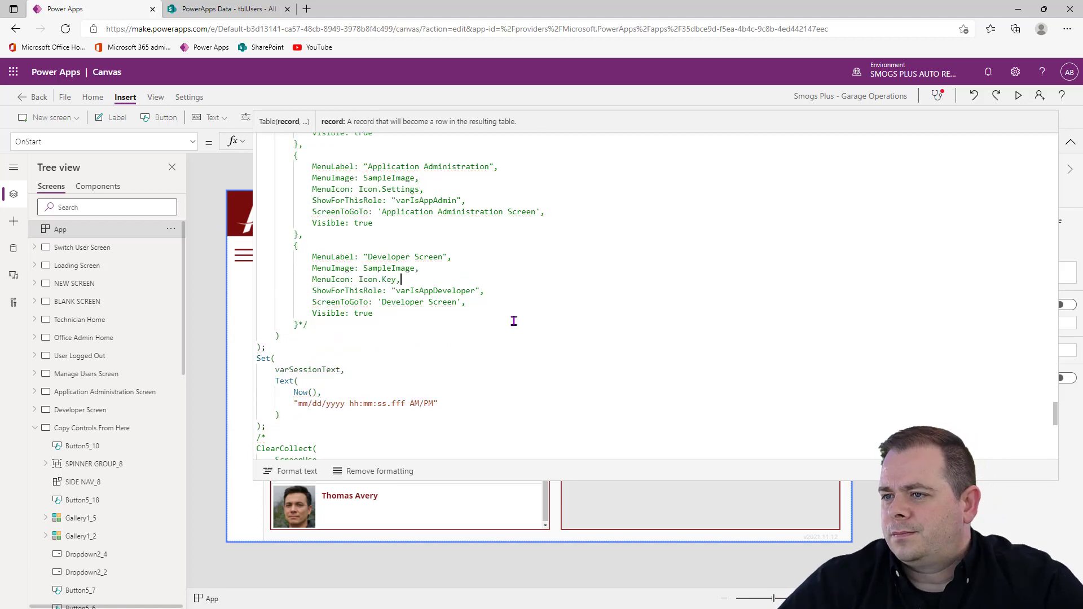
pyautogui.scroll(10, 513, 320)
pyautogui.click(1069, 142)
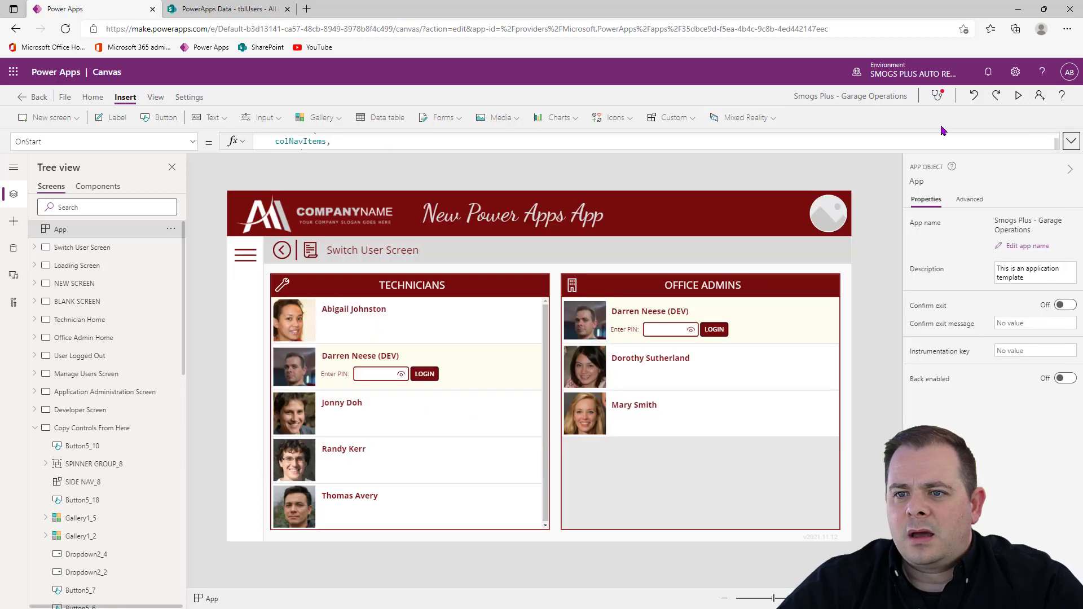
# Step: Rerun OnStart, preview the single Switch User menu entry, then switch to the tblUsers SharePoint tab
pyautogui.click(171, 228)
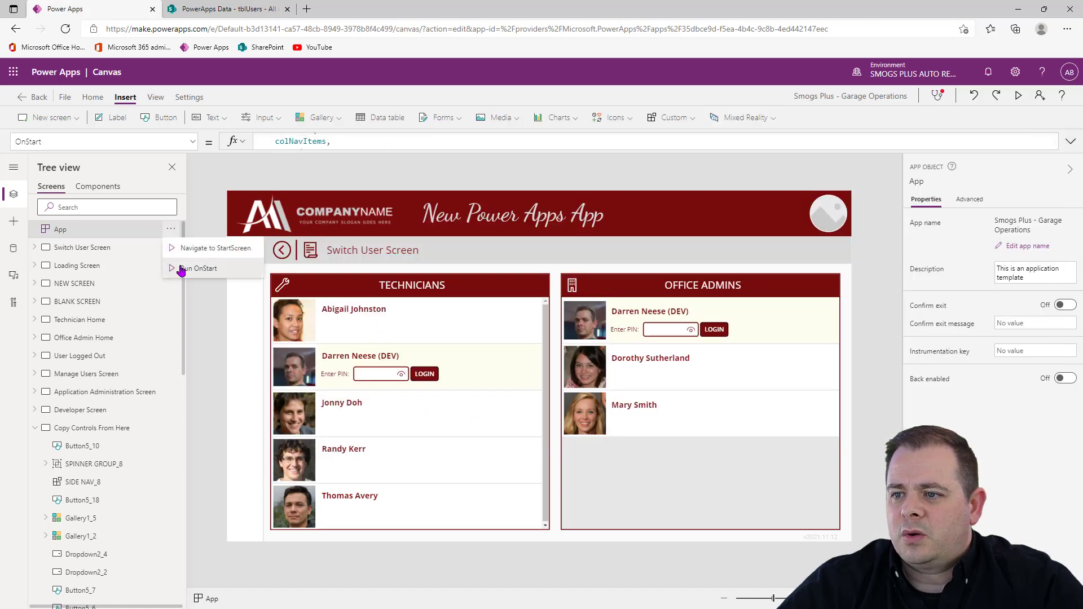
pyautogui.click(181, 269)
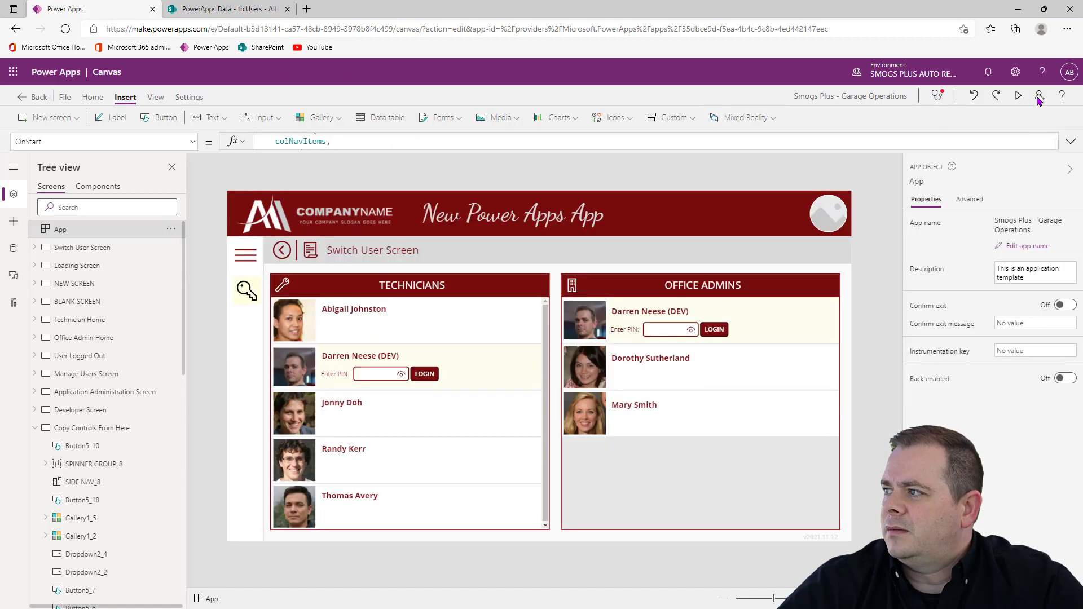
pyautogui.click(1017, 97)
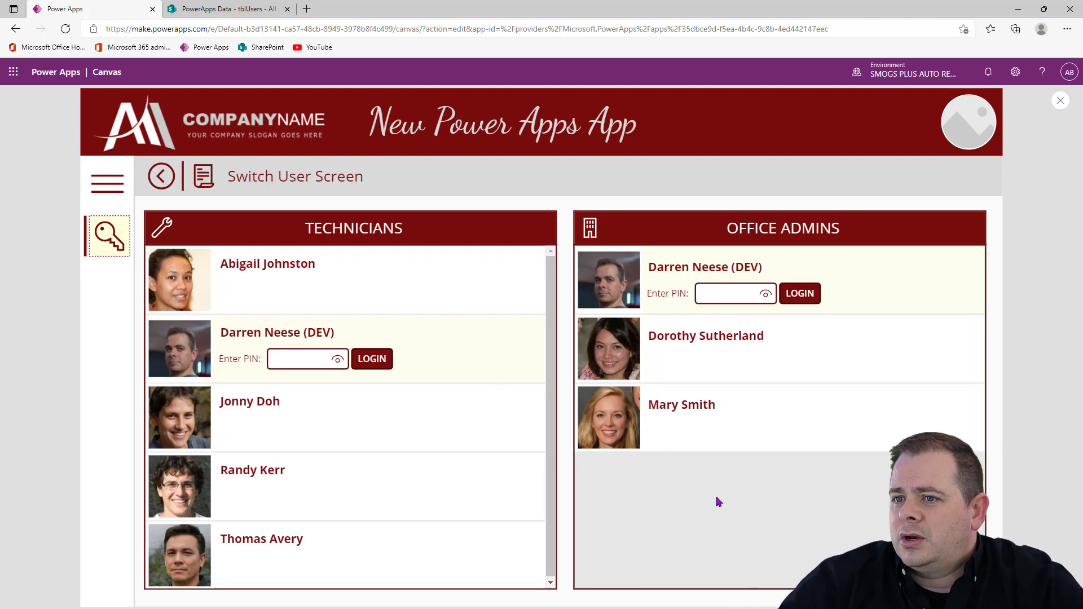
pyautogui.press('Escape')
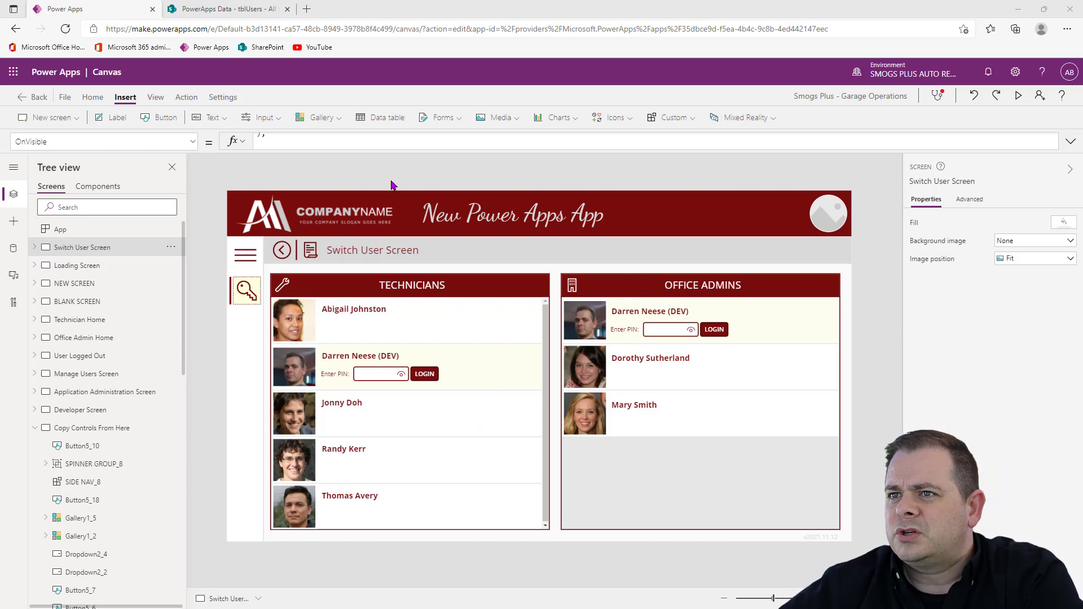
pyautogui.click(226, 8)
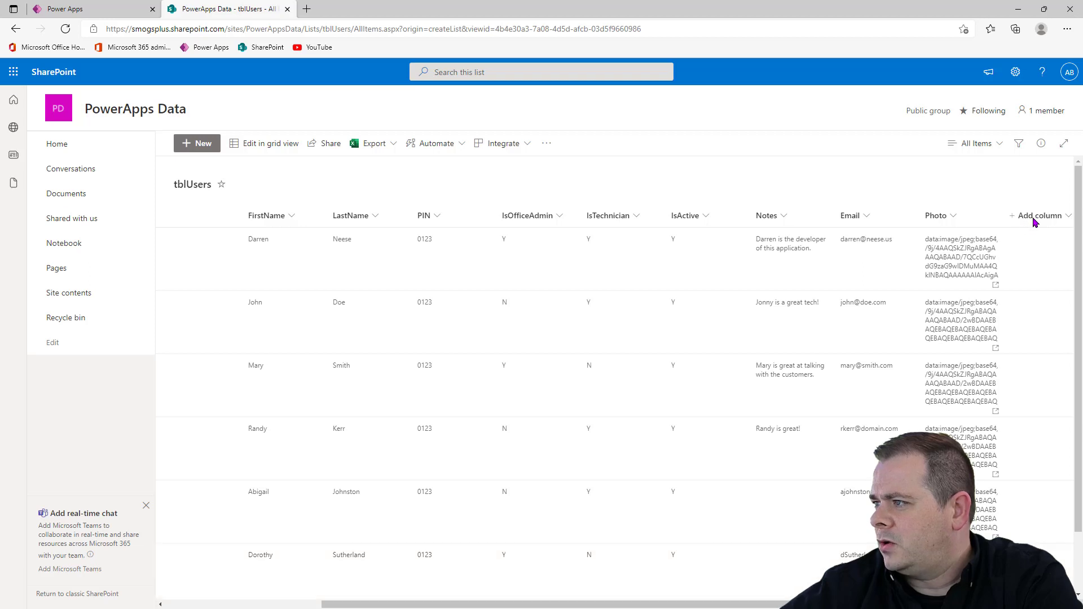
# Step: Add a single line of text column named IsDeveloper to tblUsers
pyautogui.hscroll(2, 1034, 237)
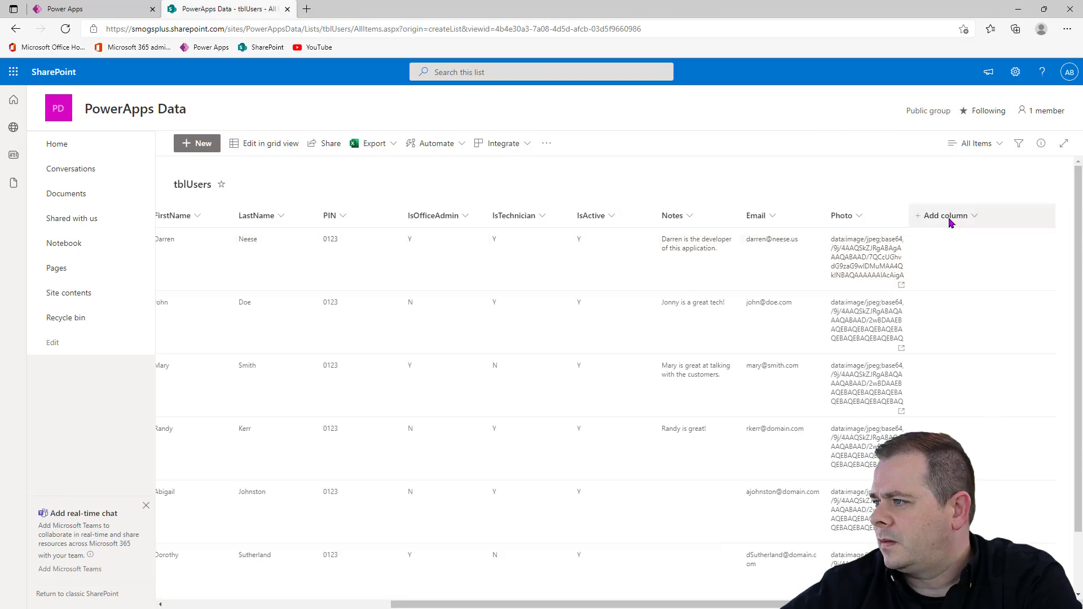
pyautogui.click(928, 216)
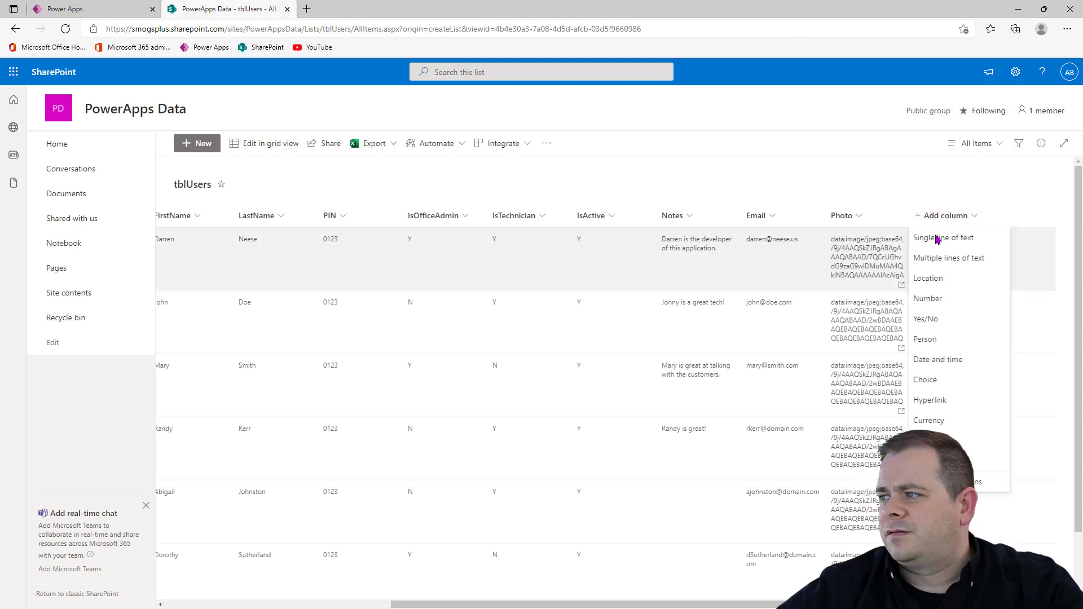
pyautogui.click(936, 238)
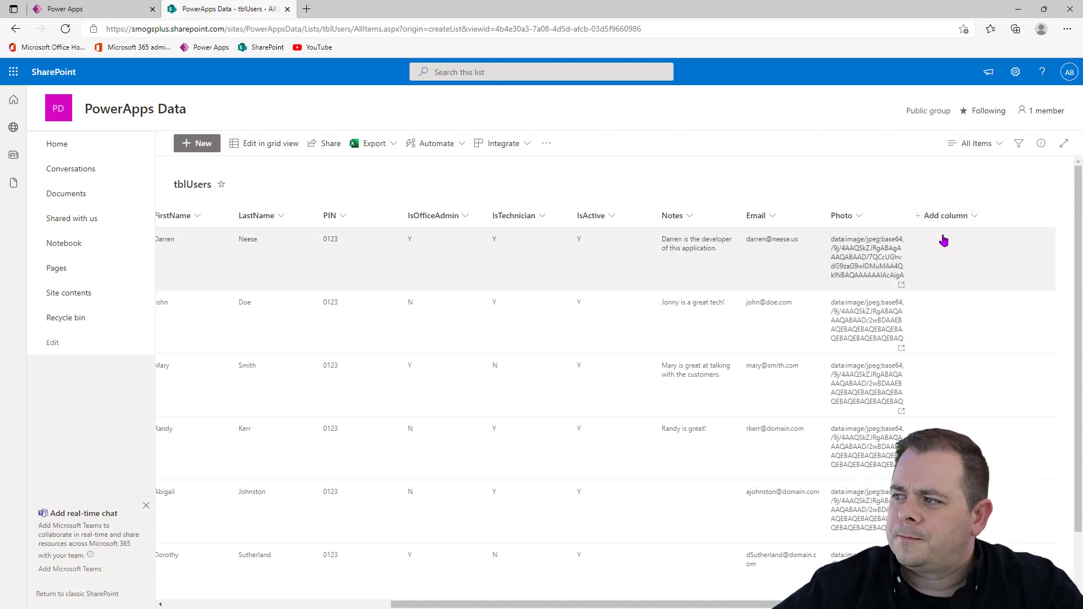
pyautogui.click(978, 128)
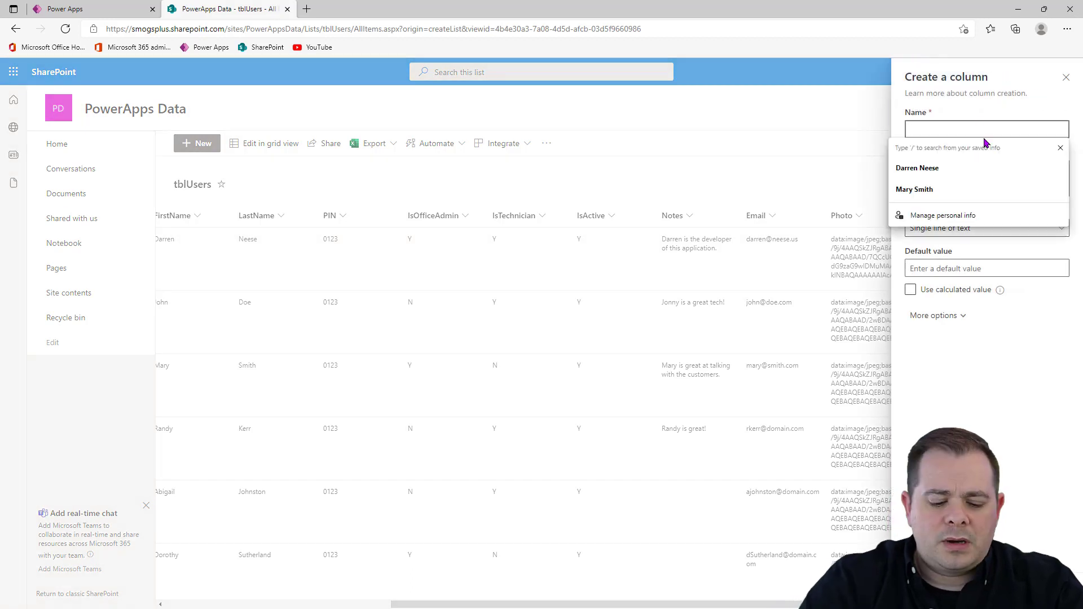
pyautogui.write('IsS')
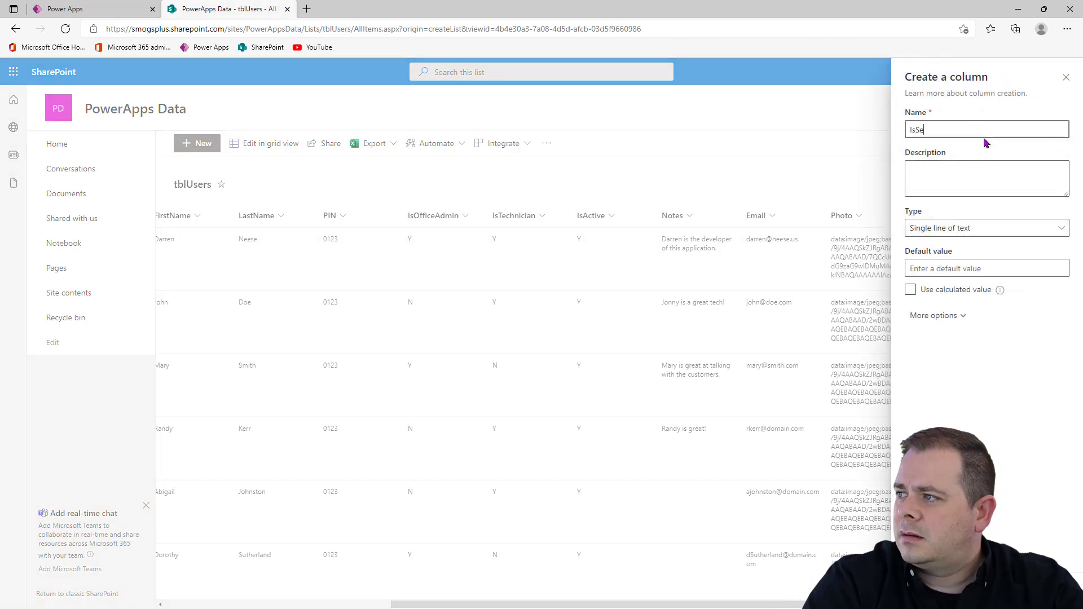
pyautogui.press('BackSpace')
pyautogui.write('Developer')
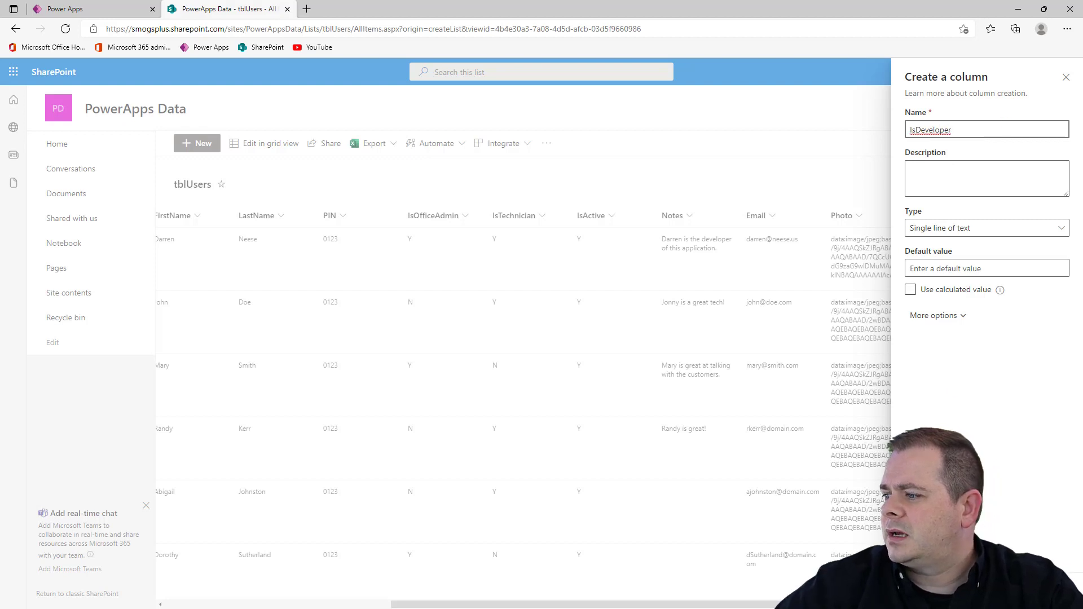
pyautogui.click(926, 591)
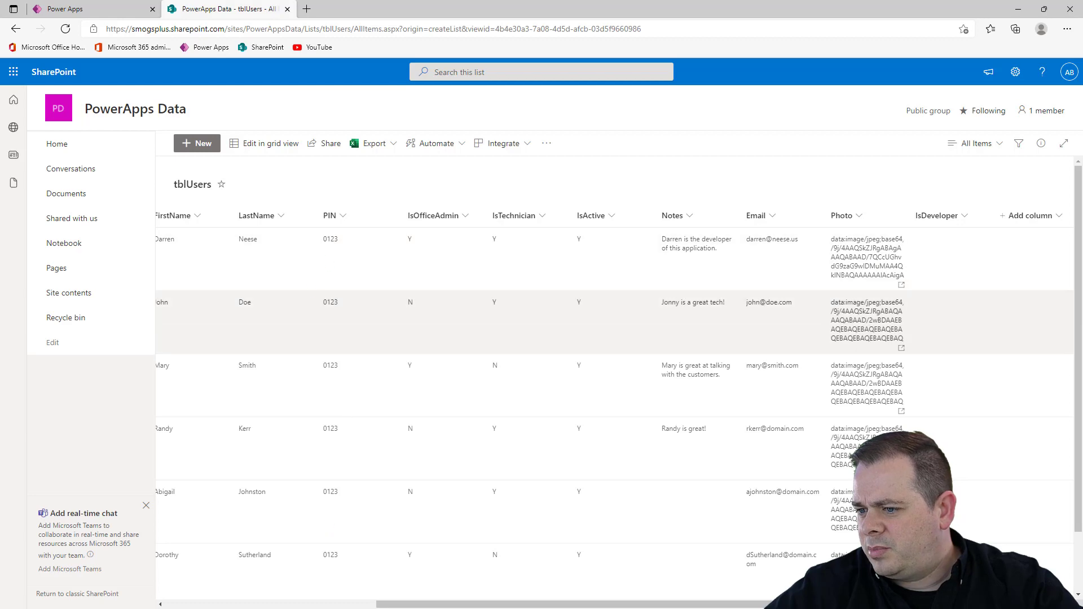
# Step: Set the developer user's IsDeveloper to Y, save the item, and return to Power Apps
pyautogui.scroll(-1, 282, 602)
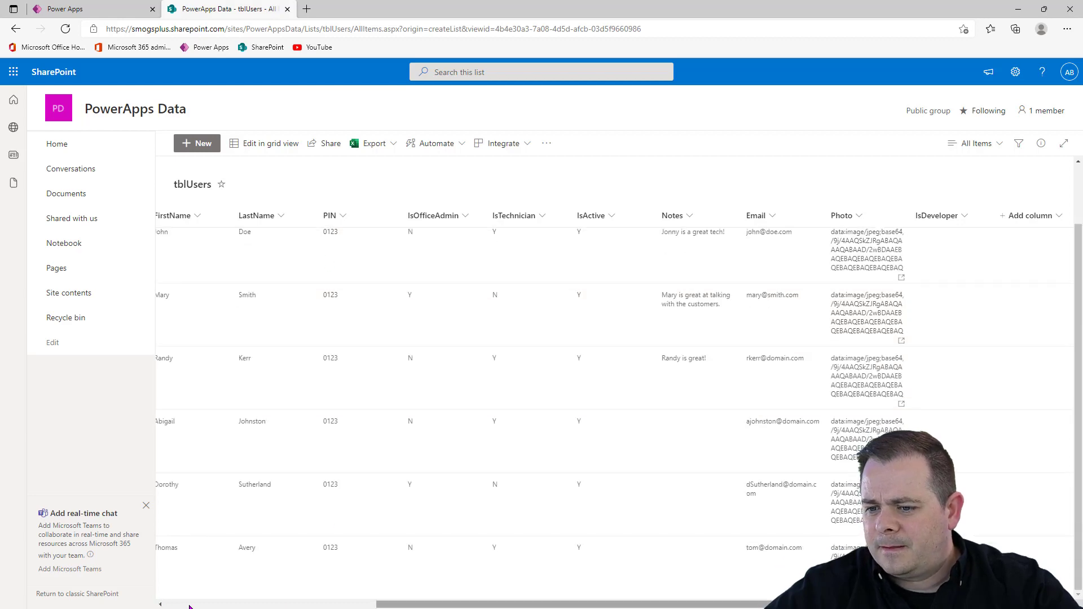
pyautogui.hotkey('ctrl', '-')
pyautogui.hotkey('ctrl', '-')
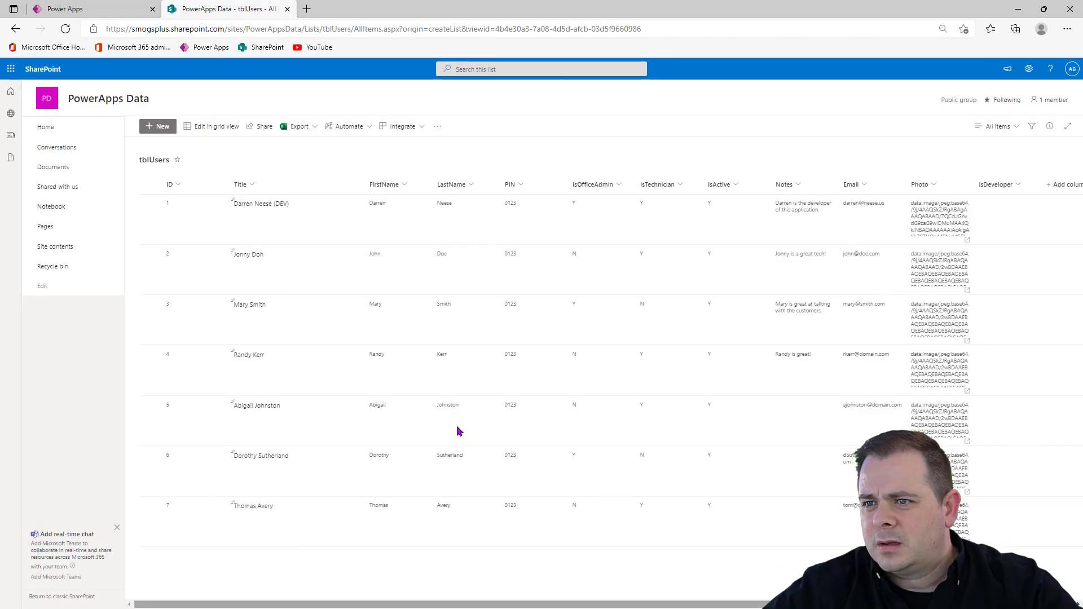
pyautogui.click(251, 205)
pyautogui.click(782, 530)
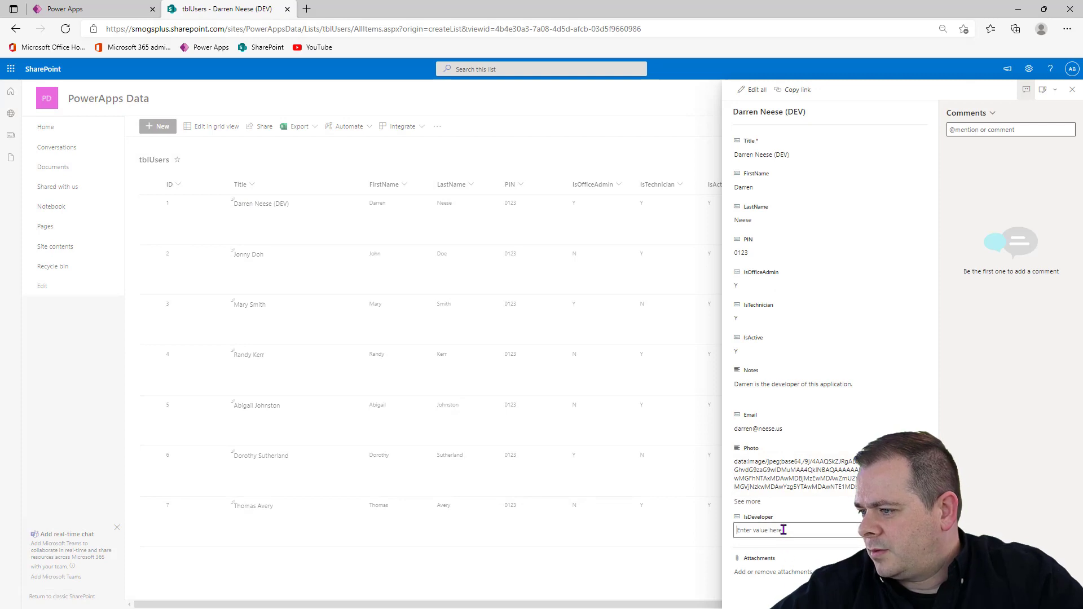
pyautogui.write('Y')
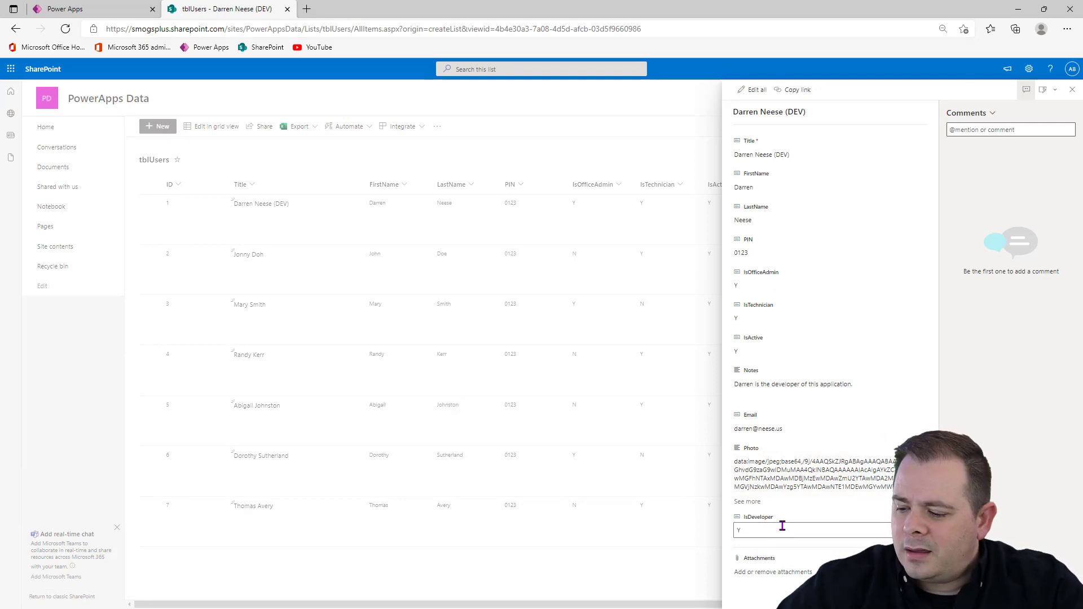
pyautogui.click(878, 128)
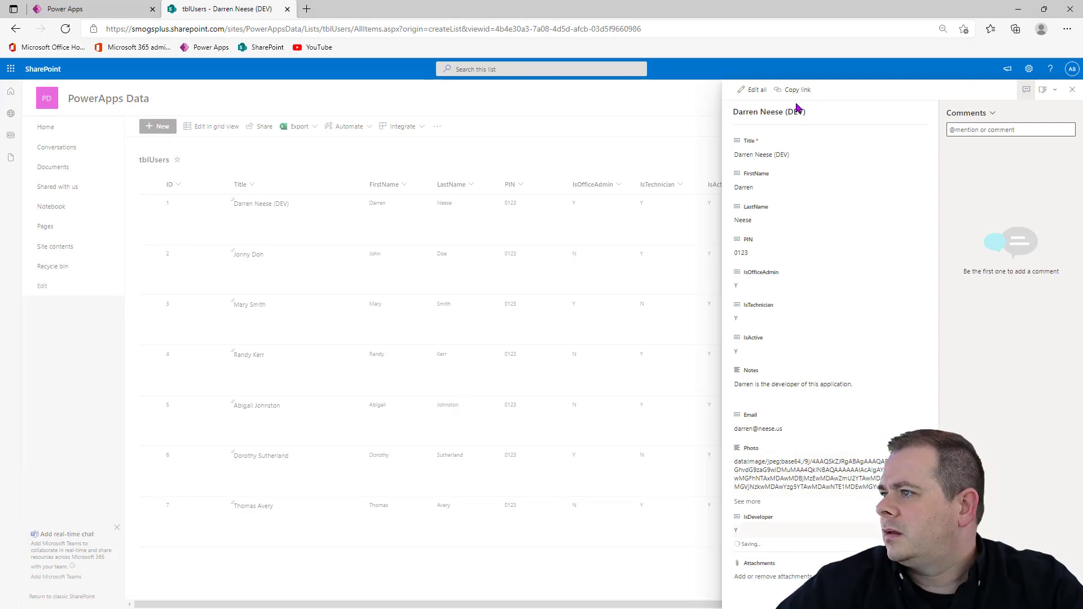
pyautogui.click(1072, 91)
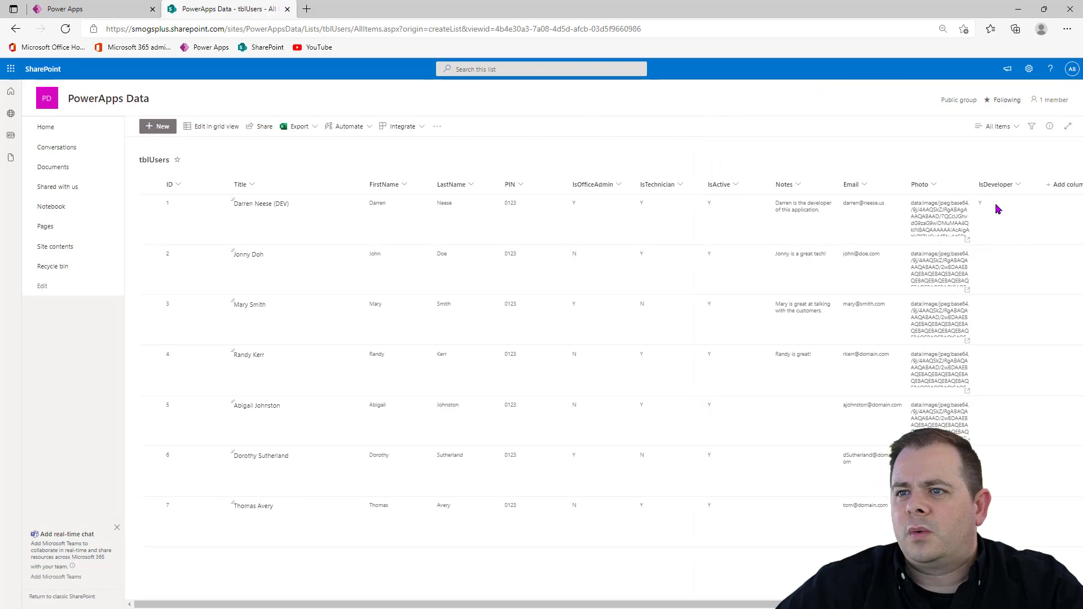
pyautogui.click(110, 12)
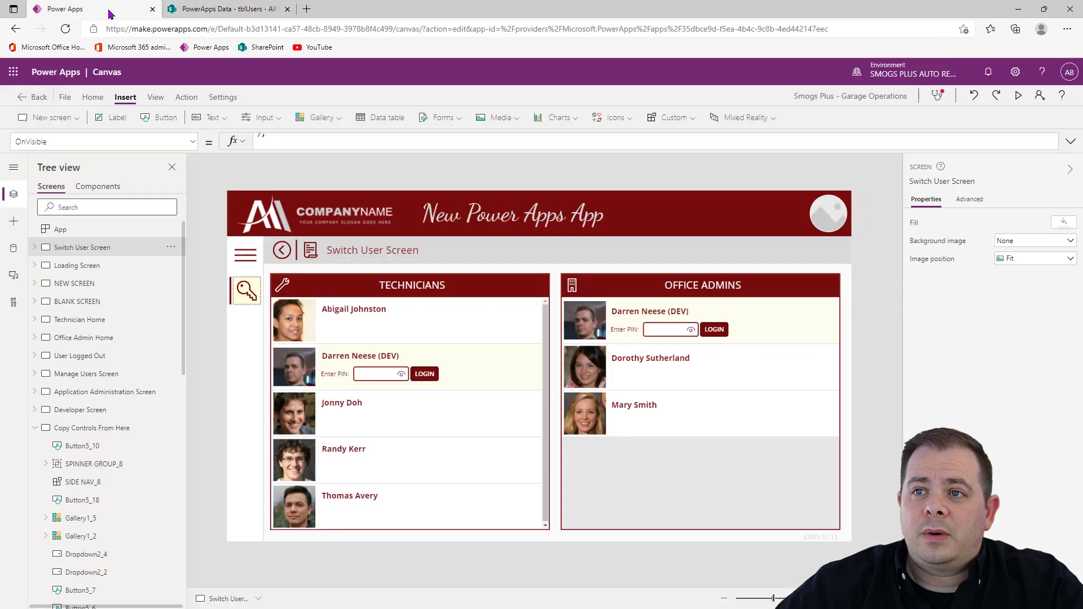
# Step: Refresh the tblUsers data source from the Data pane
pyautogui.click(13, 248)
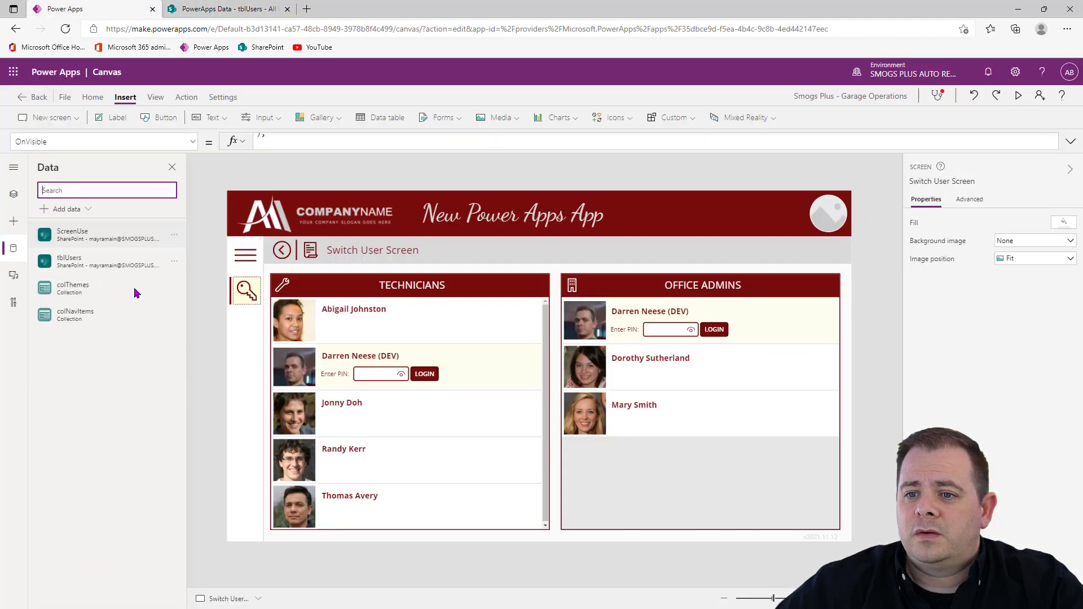
pyautogui.click(175, 265)
pyautogui.click(191, 302)
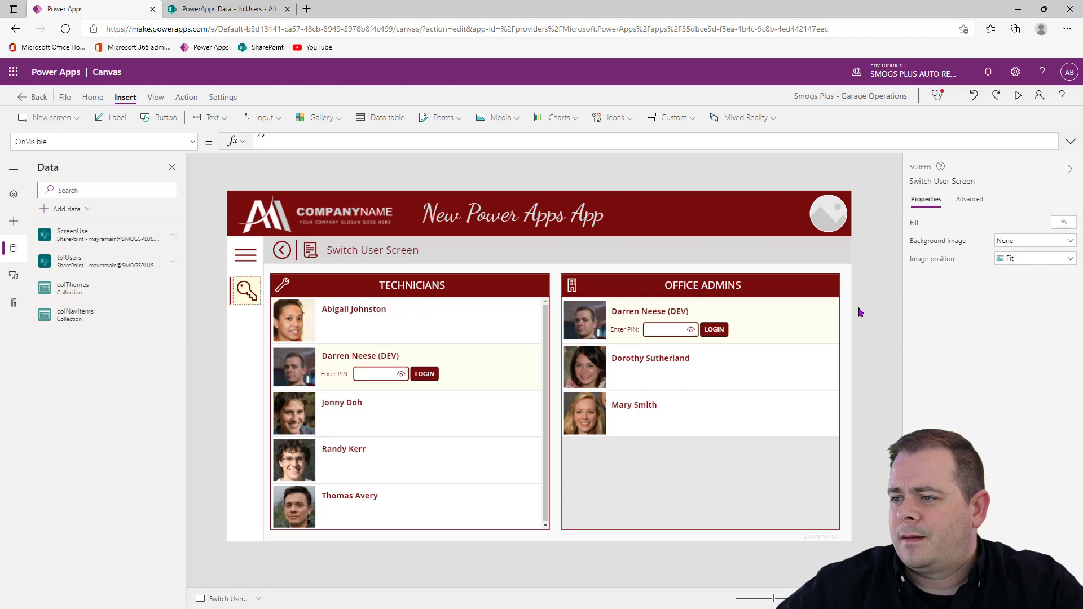
# Step: Add an indented // ===== divider comment after the PIN check in the LOGIN OnSelect
pyautogui.click(424, 327)
pyautogui.click(425, 327)
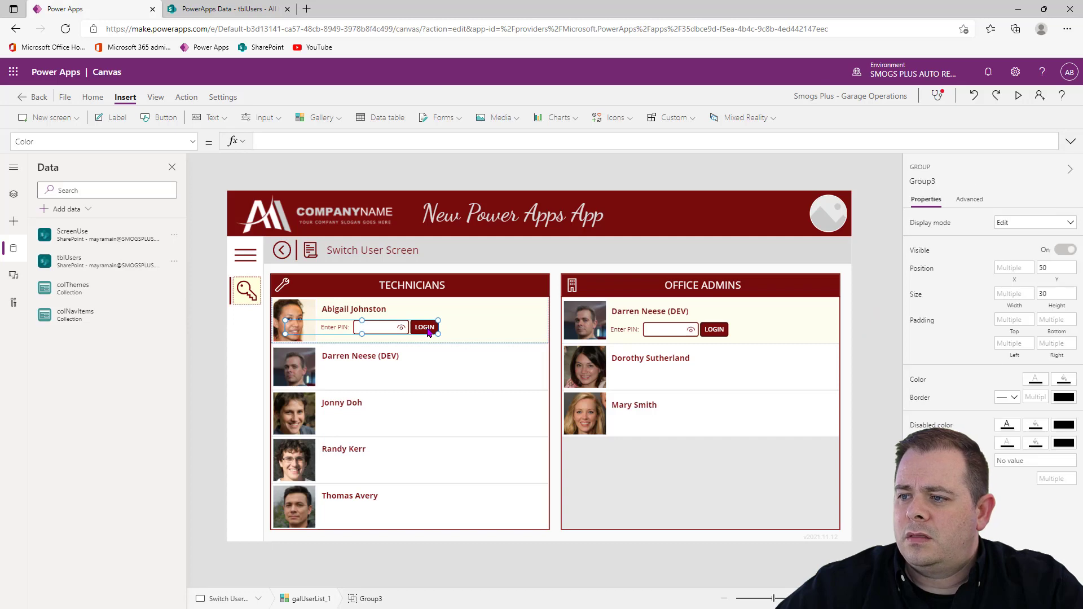
pyautogui.click(1070, 141)
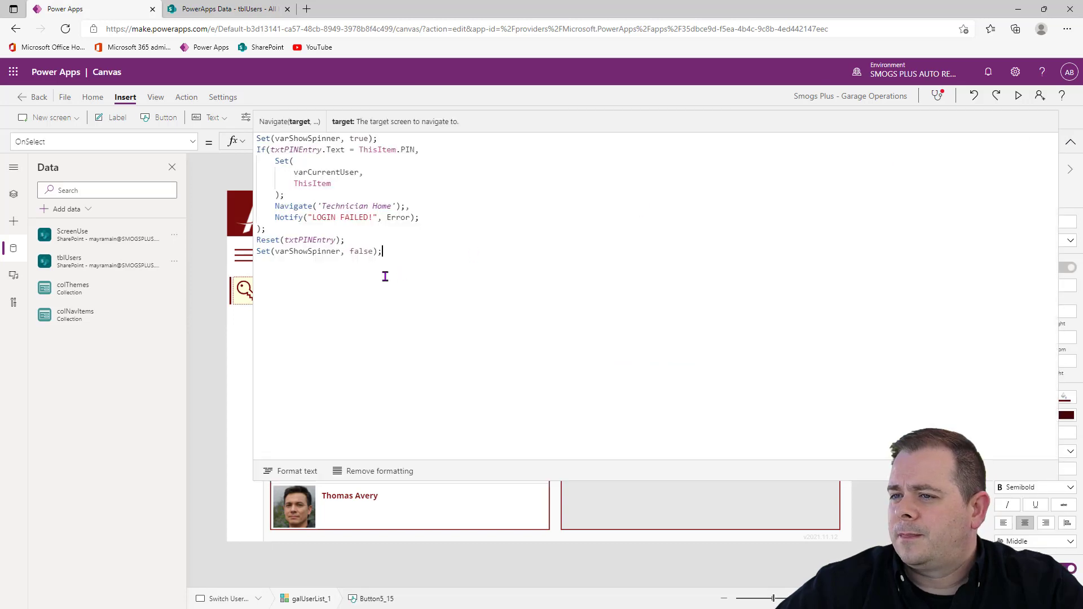
pyautogui.press('Return')
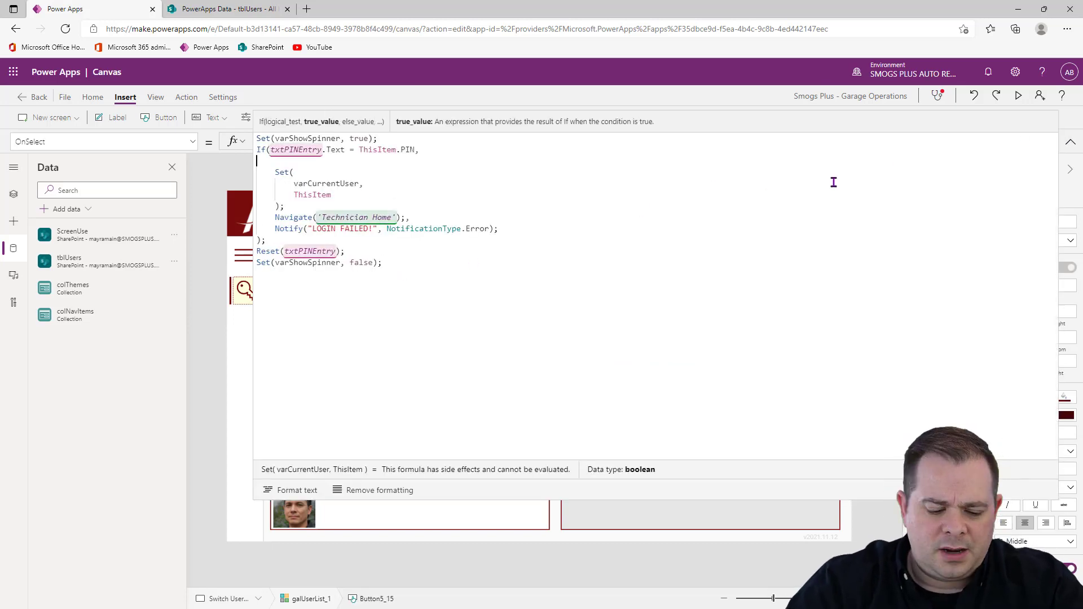
pyautogui.press('Tab')
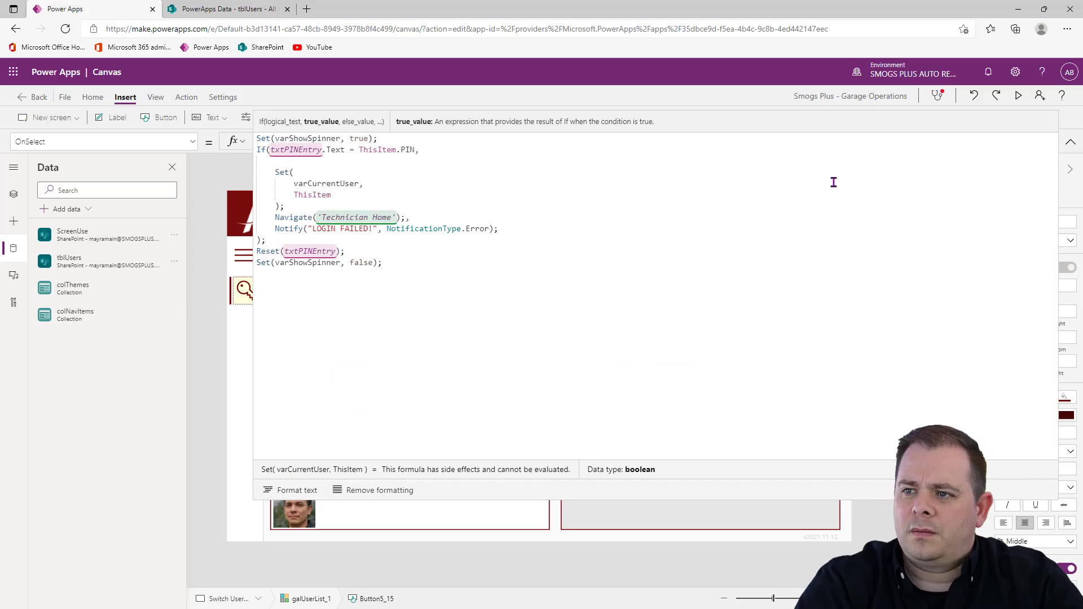
pyautogui.write('// =')
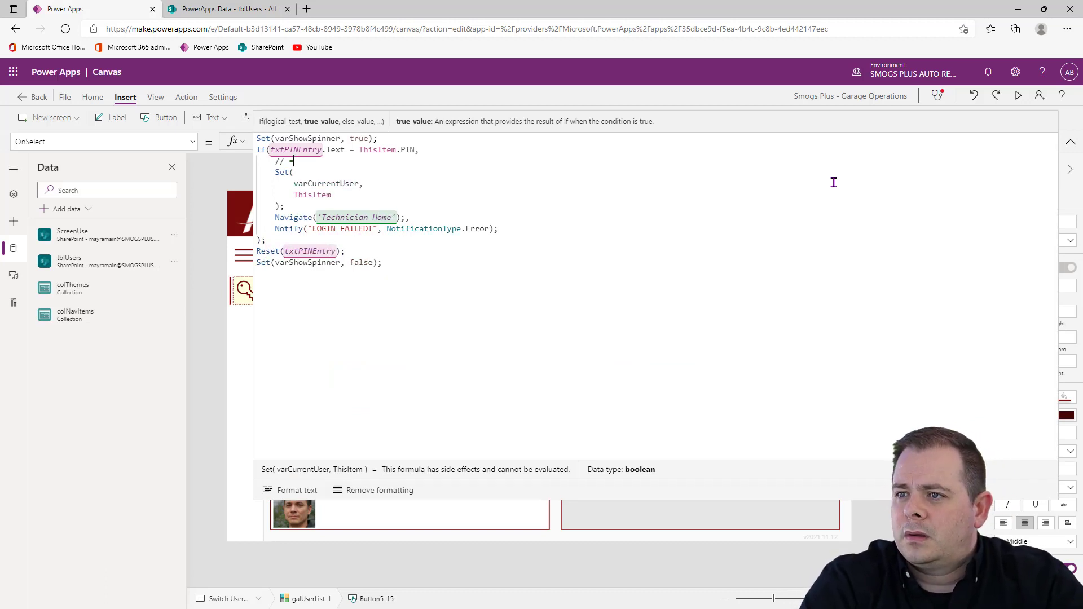
pyautogui.write('====================================================')
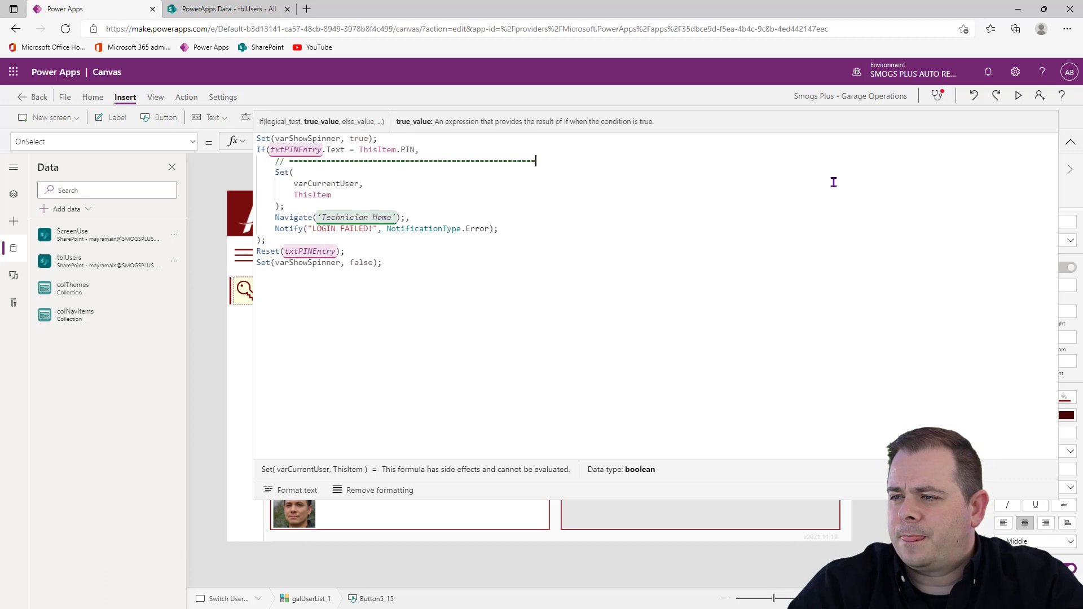
pyautogui.hotkey('shift', 'Home')
pyautogui.hotkey('ctrl', 'c')
pyautogui.press('End')
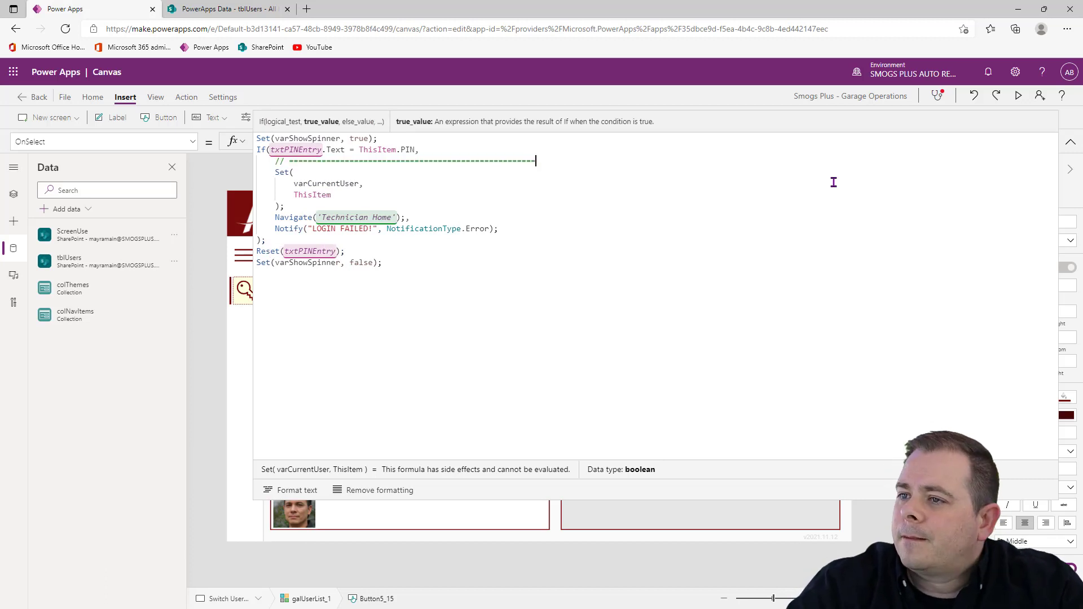
pyautogui.press('Return')
pyautogui.press('Return')
pyautogui.hotkey('ctrl', 'v')
pyautogui.press('Up')
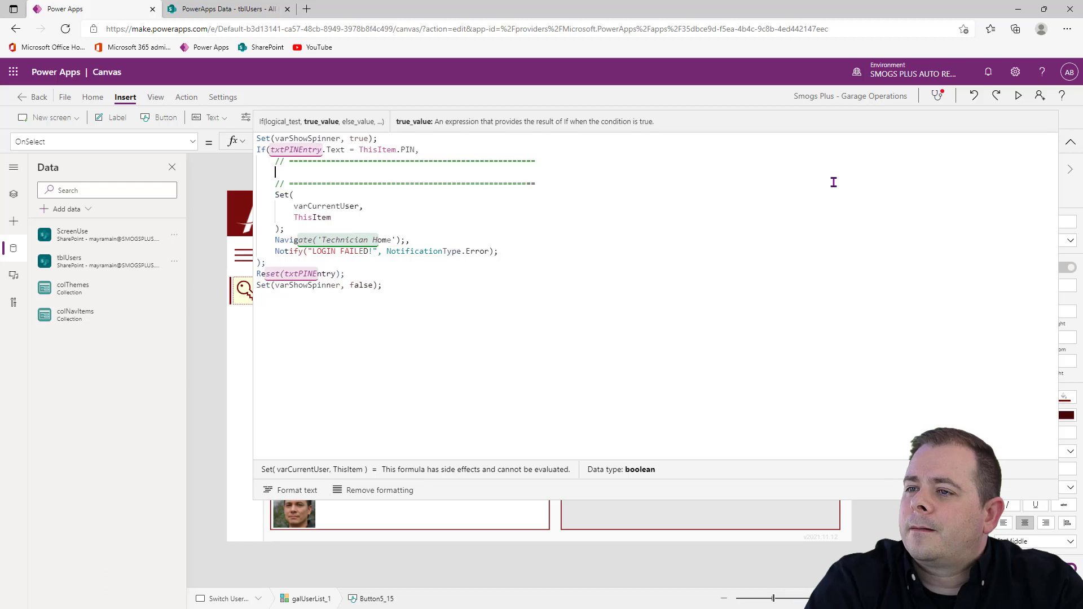
pyautogui.write('// LOGIN S')
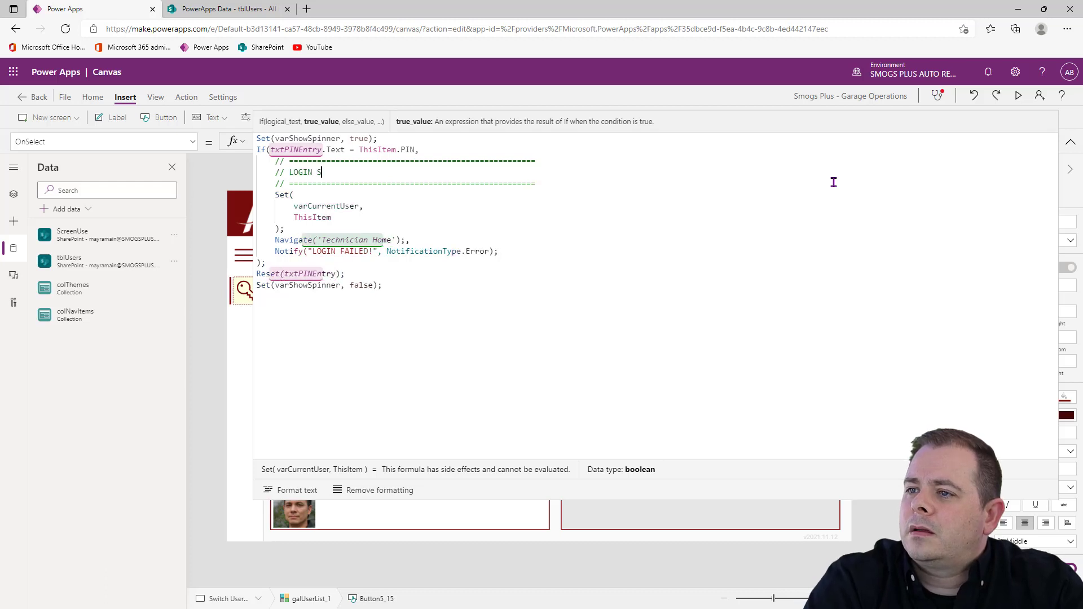
pyautogui.write('UCCESS!!')
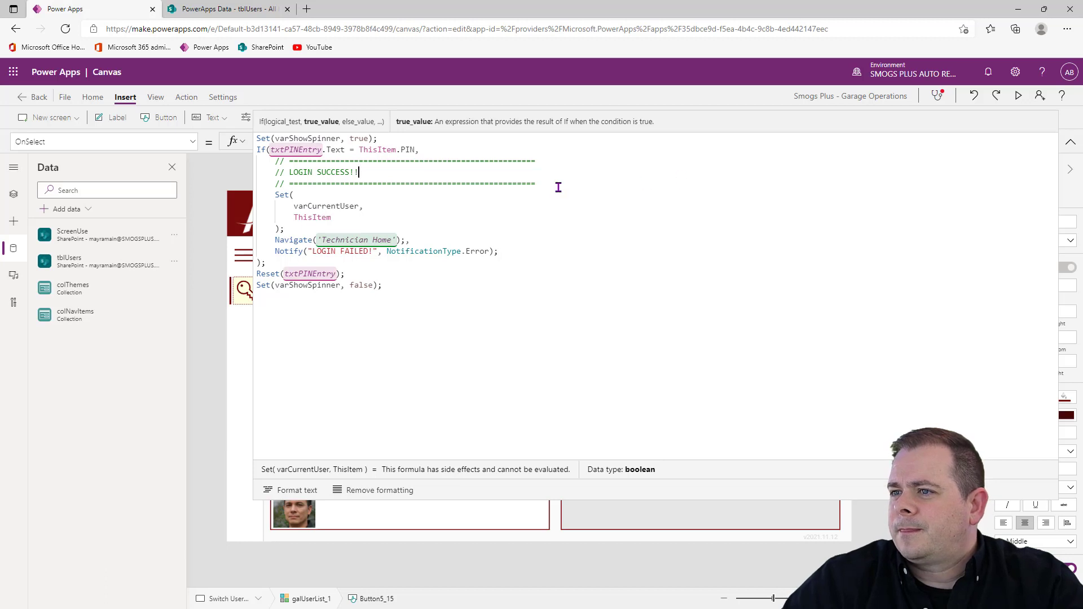
pyautogui.moveTo(558, 187); pyautogui.dragTo(247, 168)
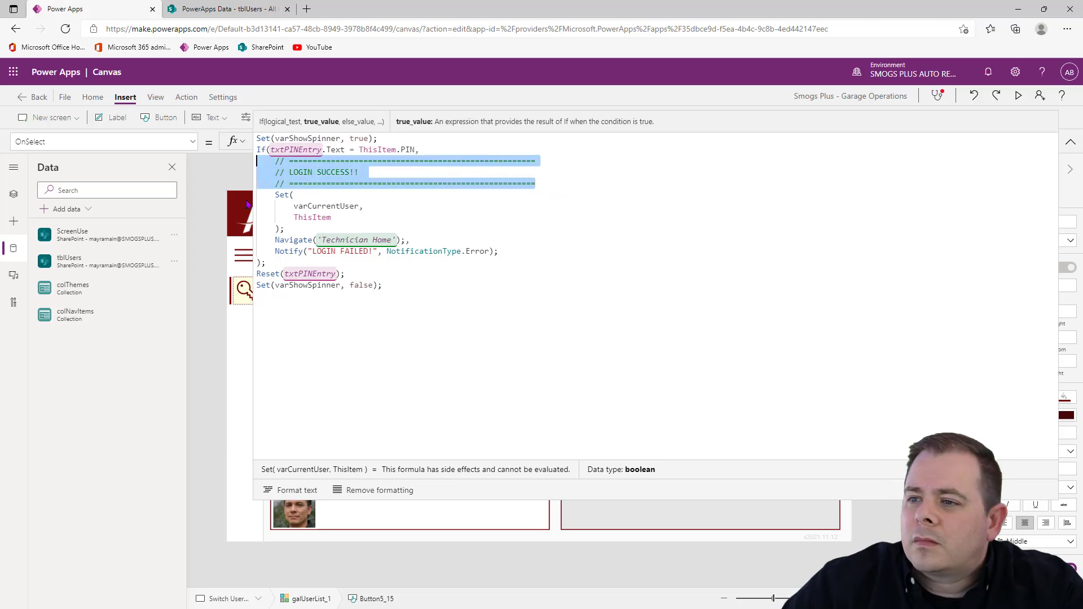
pyautogui.click(319, 231)
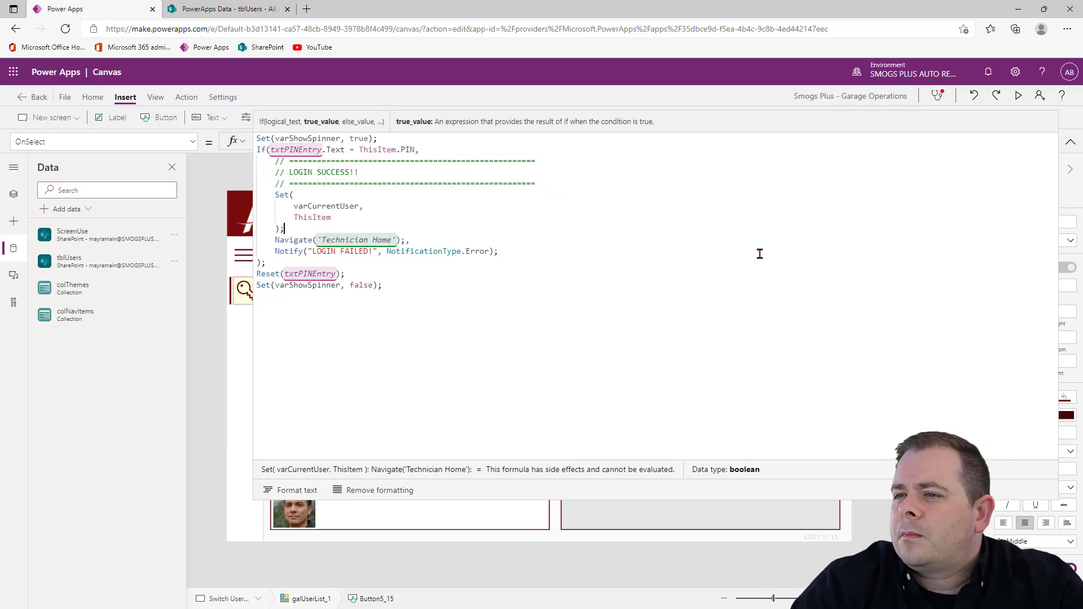
pyautogui.press('End')
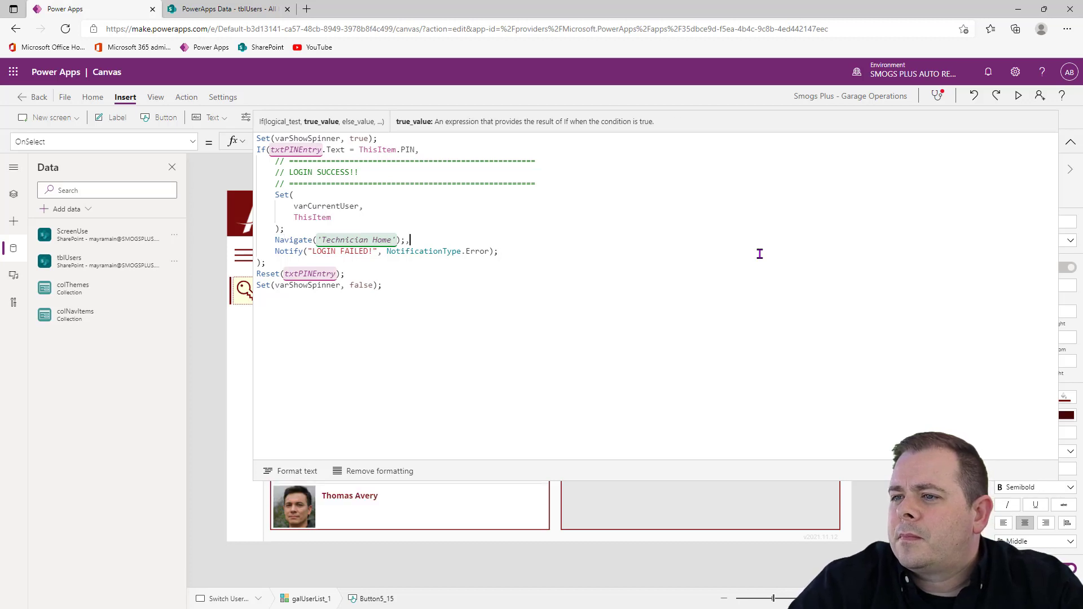
pyautogui.press('Return')
pyautogui.hotkey('ctrl', 'v')
pyautogui.press('Up')
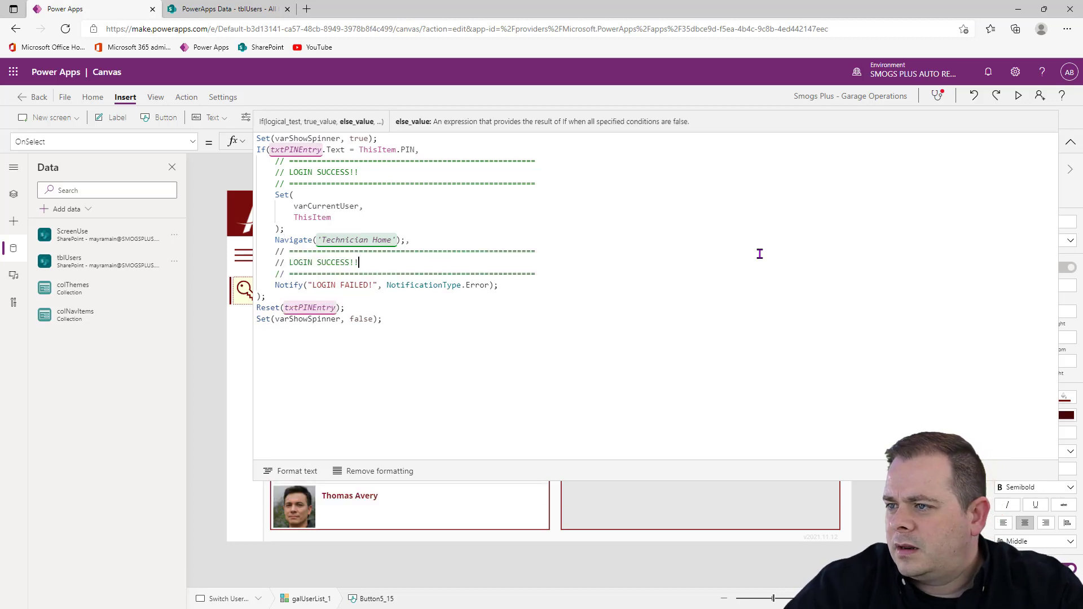
pyautogui.hotkey('ctrl', 'shift', 'Left')
pyautogui.hotkey('ctrl', 'shift', 'Left')
pyautogui.hotkey('ctrl', 'shift', 'Left')
pyautogui.write('A')
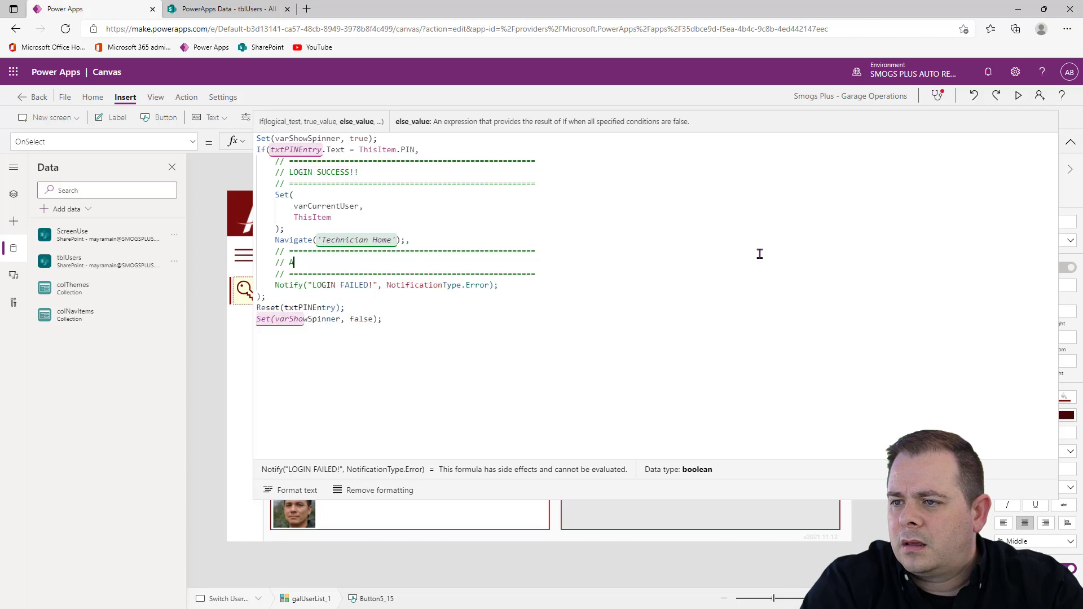
pyautogui.write('CCESS DENIED!!')
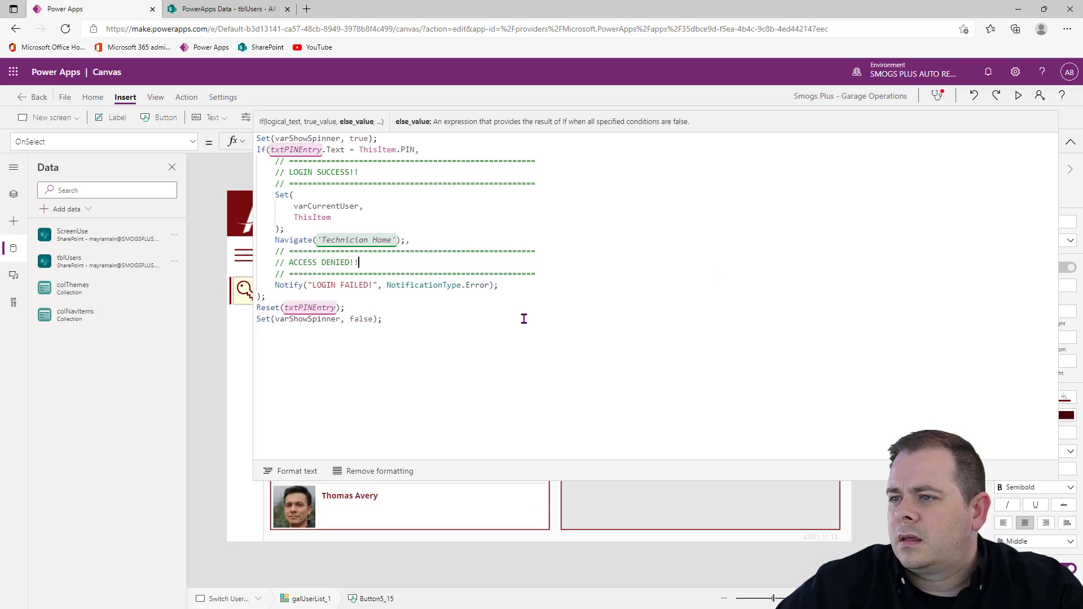
pyautogui.click(457, 237)
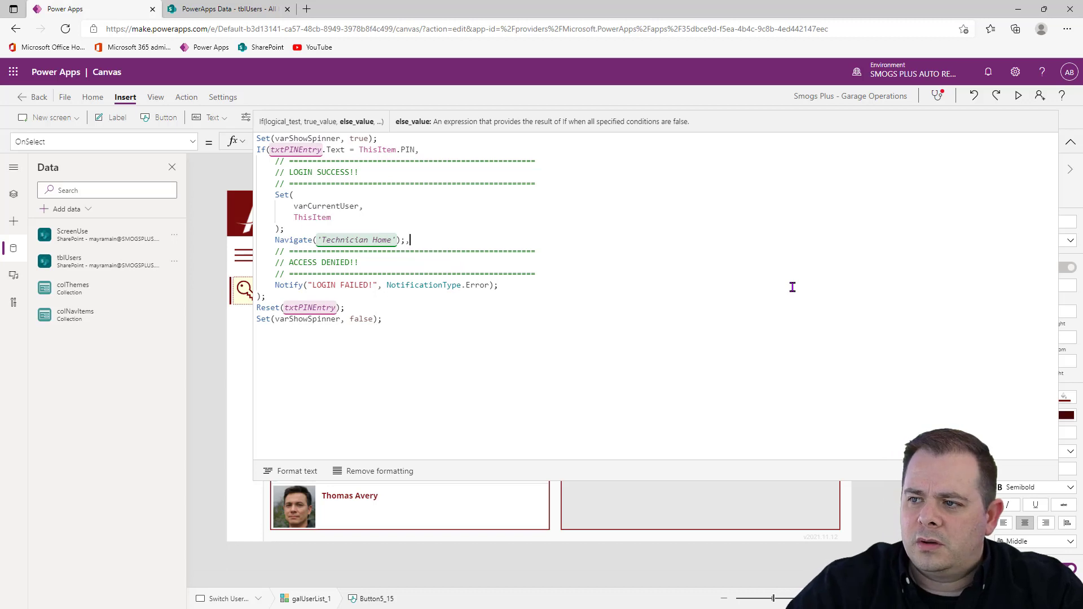
pyautogui.press('Return')
pyautogui.write('//')
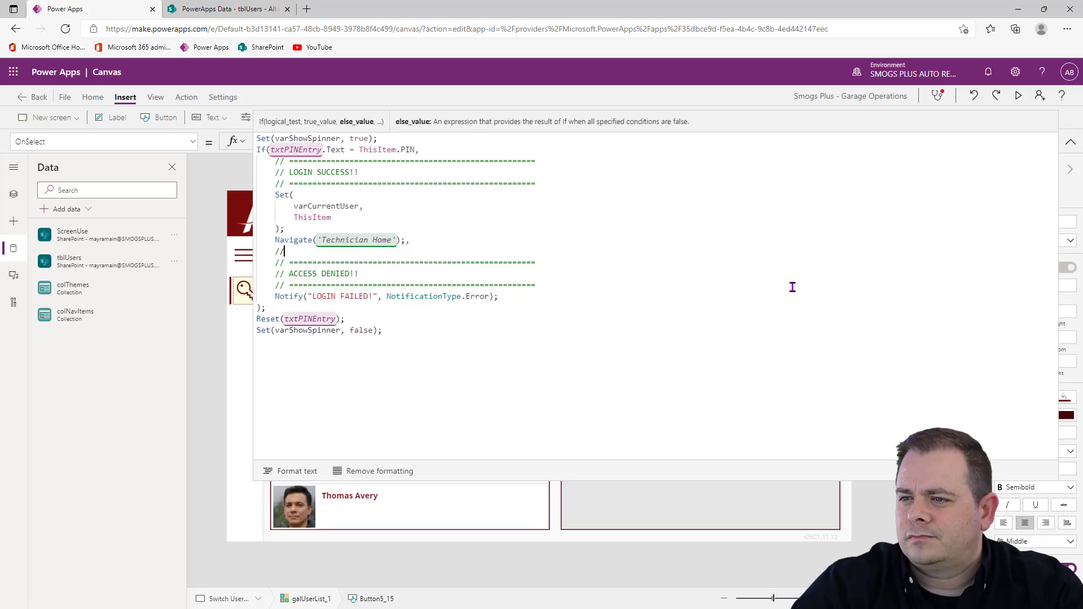
pyautogui.press('Up')
pyautogui.press('Up')
pyautogui.press('Up')
pyautogui.press('Up')
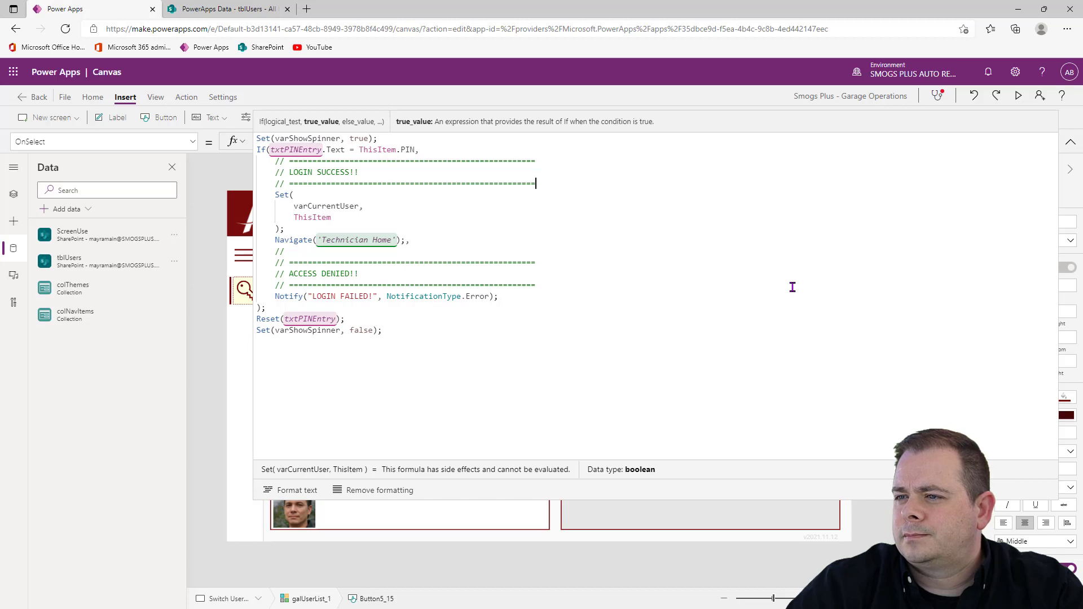
pyautogui.press('Down')
pyautogui.press('Down')
pyautogui.press('Down')
pyautogui.press('Down')
pyautogui.press('Down')
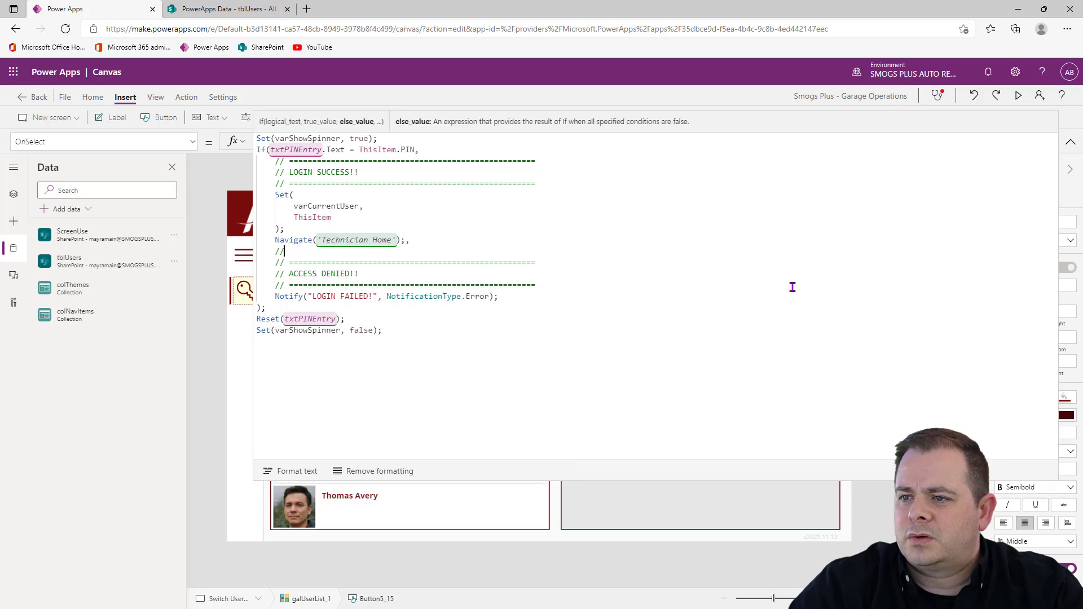
pyautogui.press('Return')
pyautogui.write('//')
pyautogui.press('Up')
pyautogui.press('Up')
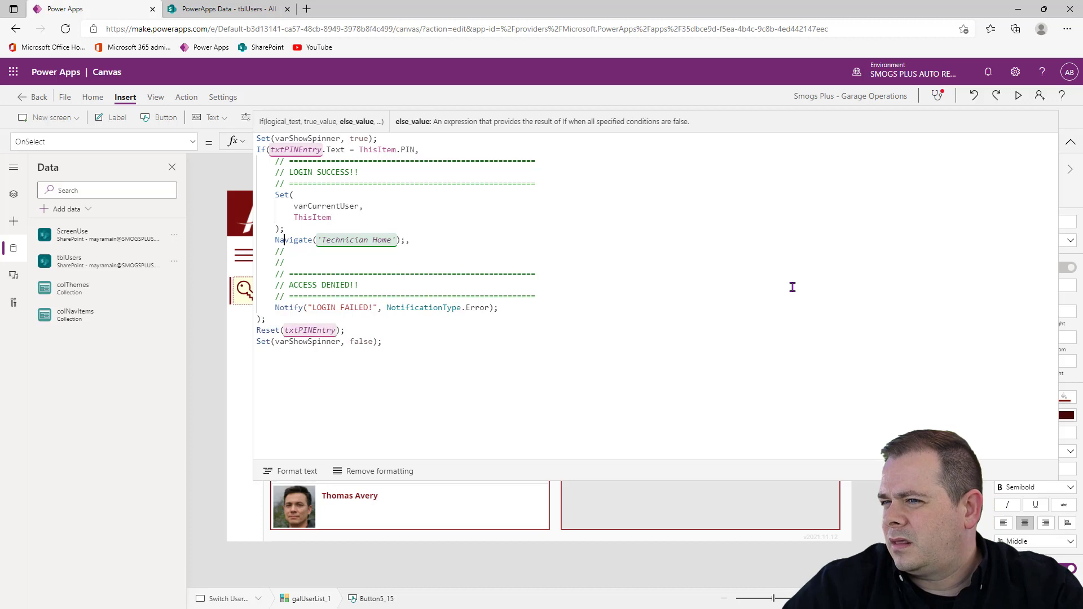
pyautogui.press('Up')
pyautogui.press('Up')
pyautogui.press('Up')
pyautogui.press('End')
pyautogui.press('Return')
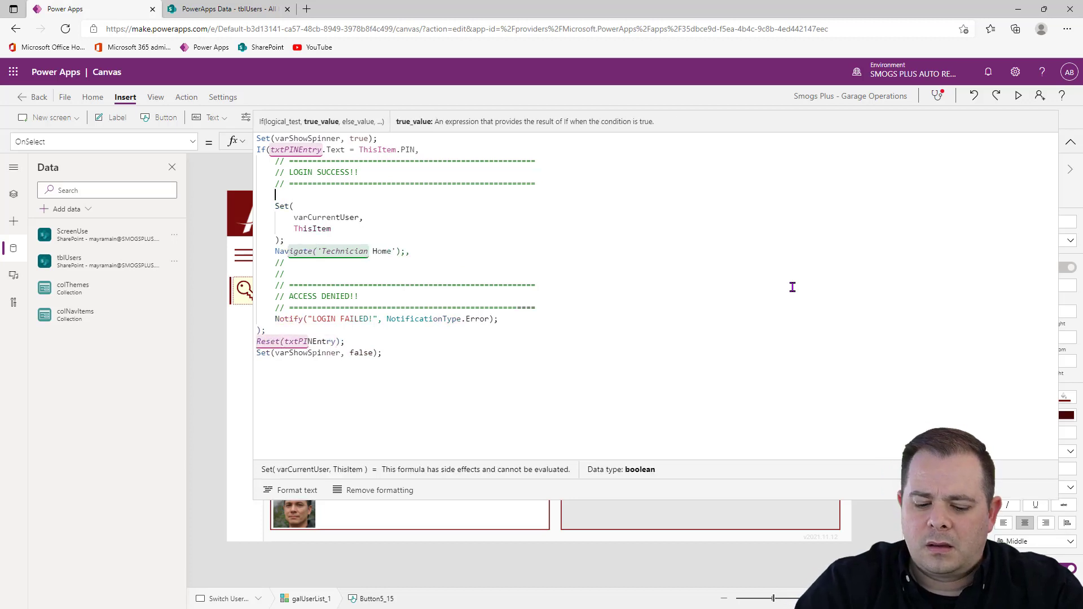
pyautogui.write('//')
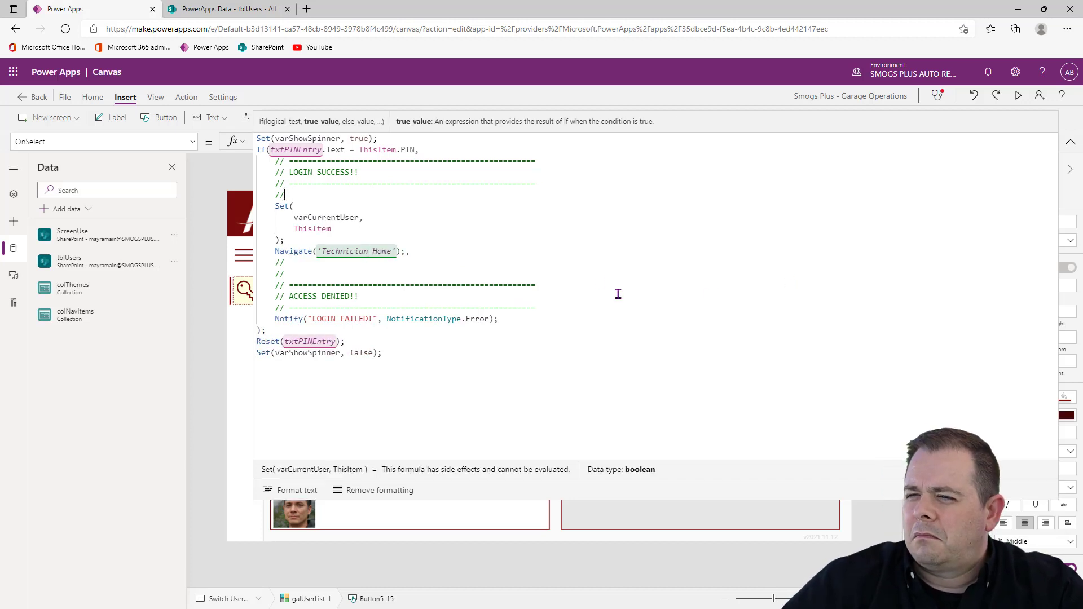
pyautogui.click(630, 383)
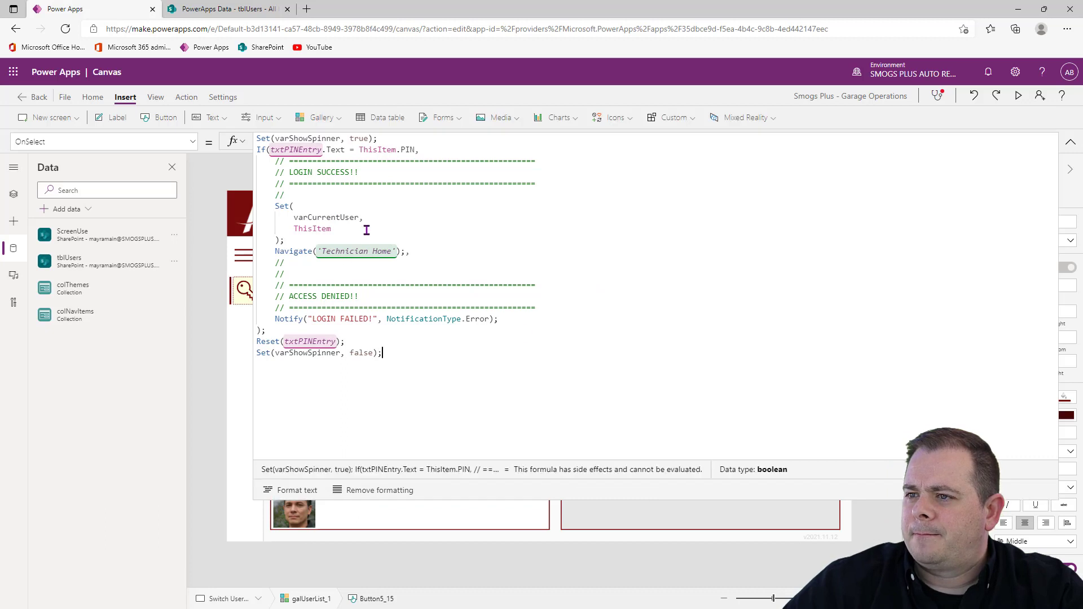
pyautogui.click(331, 238)
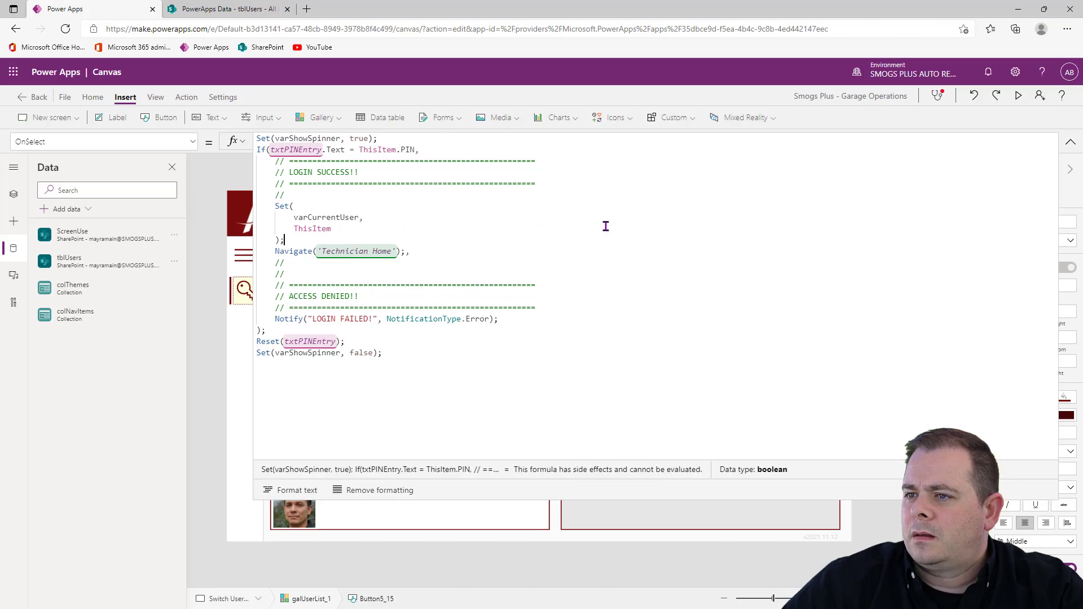
pyautogui.doubleClick(342, 217)
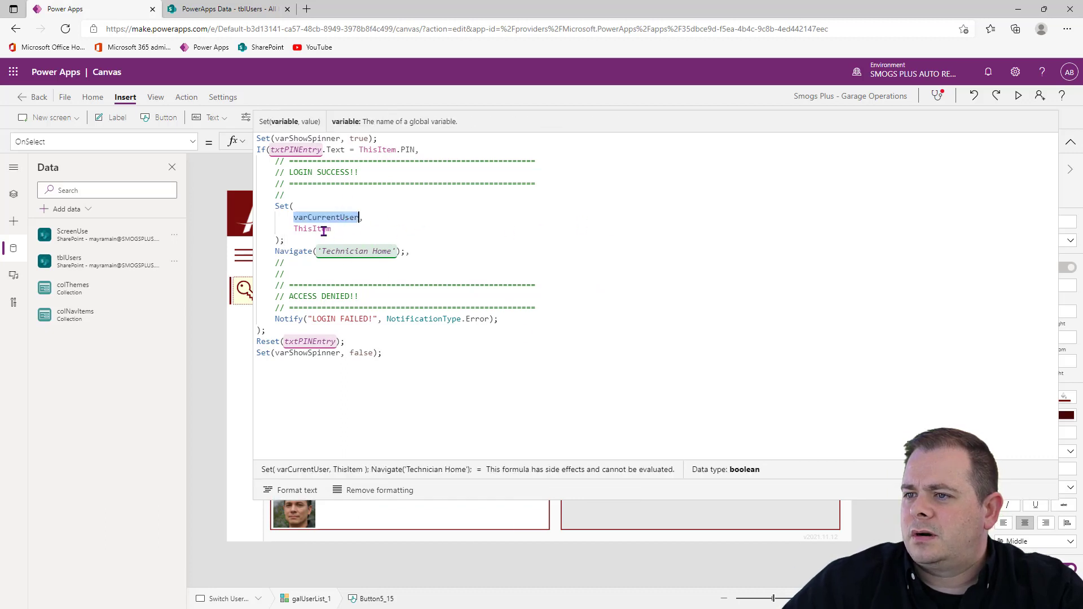
pyautogui.doubleClick(319, 228)
pyautogui.click(396, 240)
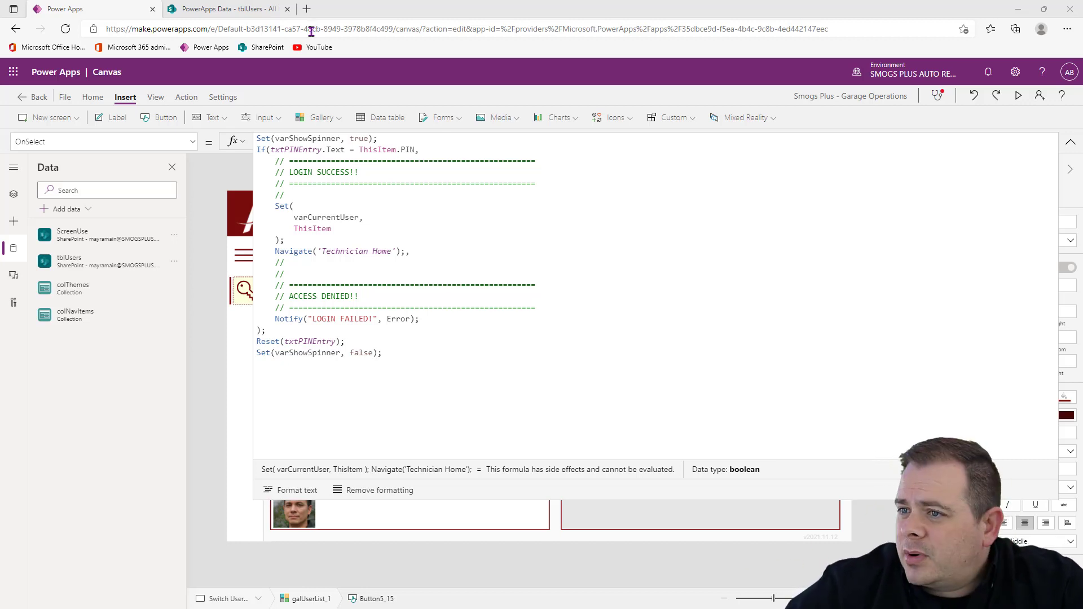
pyautogui.click(361, 241)
# Step: Below the current-user Set, add If(varCurrentUser.IsDeveloper = "Y", Set(varIsAppDeveloper, true));
pyautogui.press('Return')
pyautogui.press('Return')
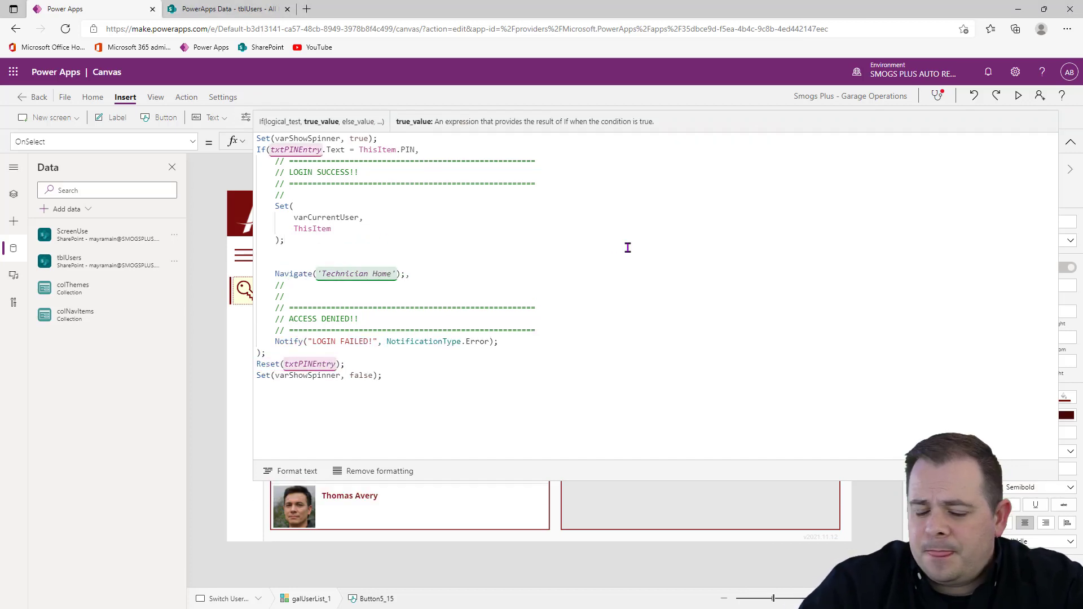
pyautogui.write('If(')
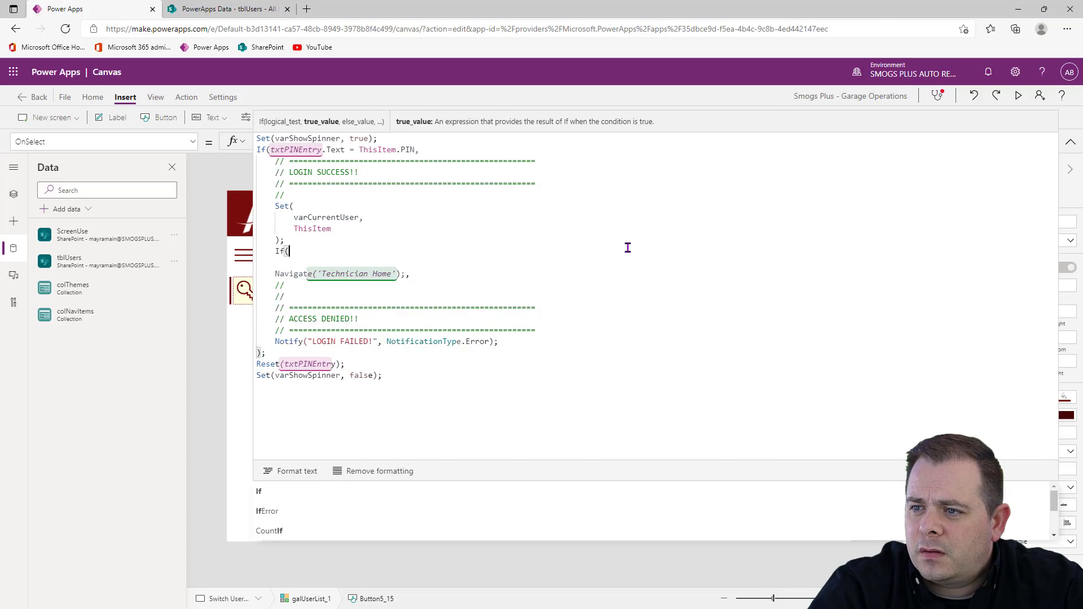
pyautogui.write('varCurrentUser')
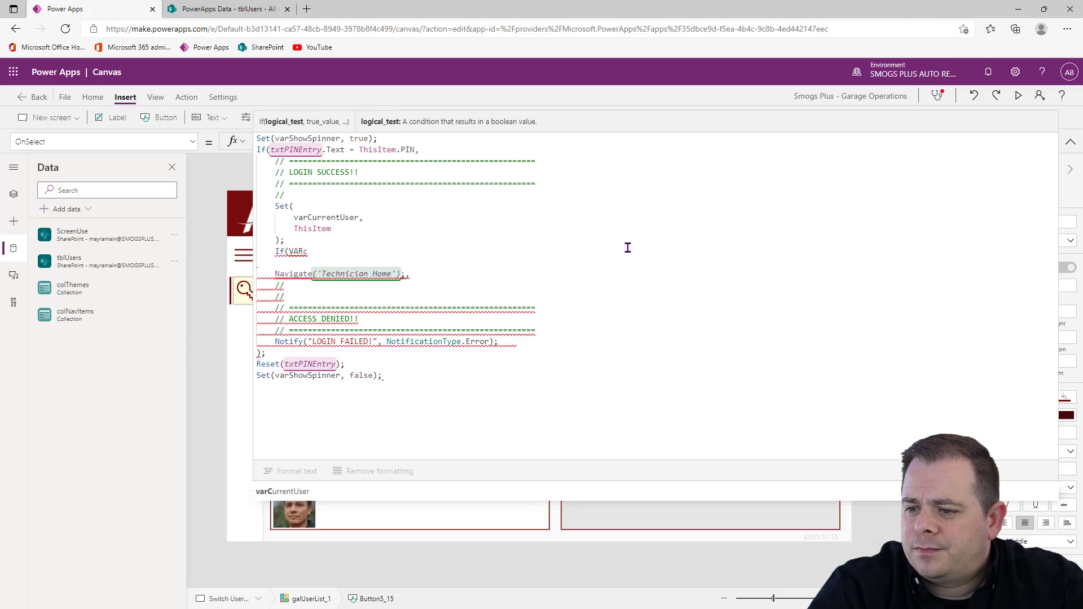
pyautogui.write('.i')
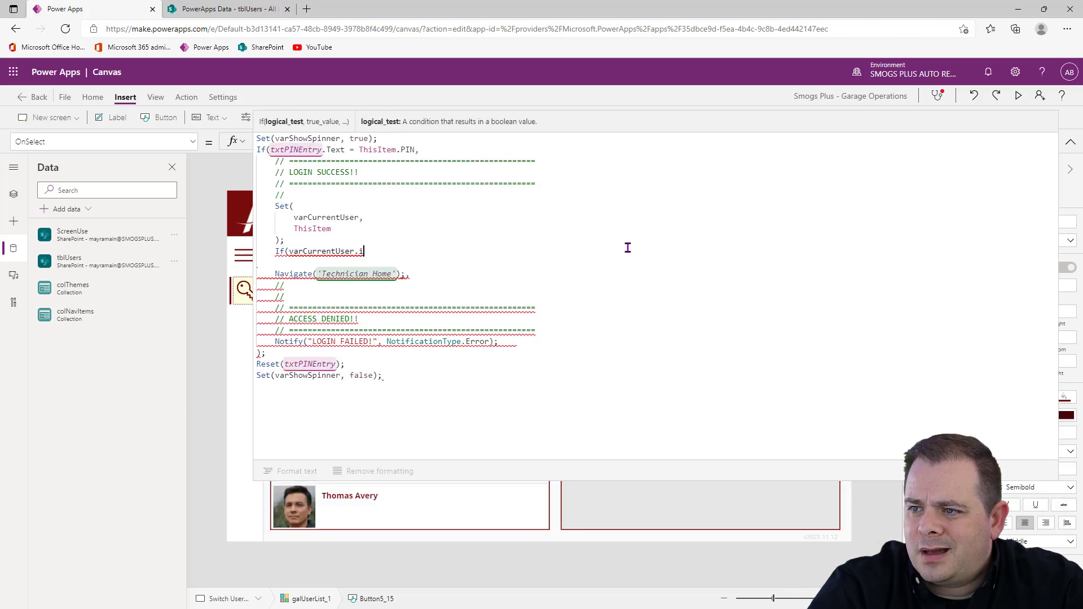
pyautogui.write('sDeve')
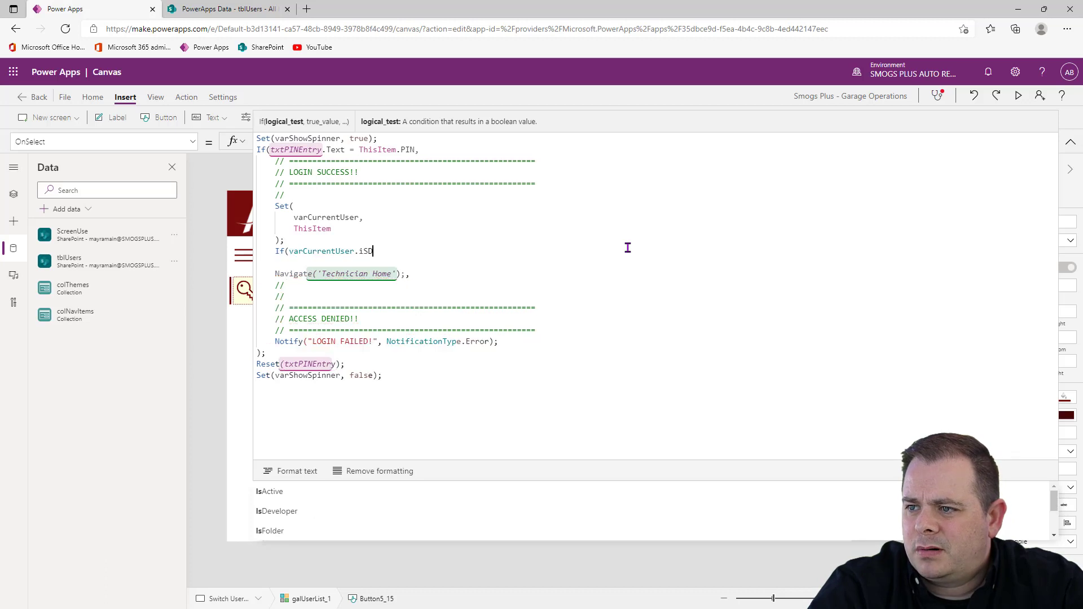
pyautogui.press('Tab')
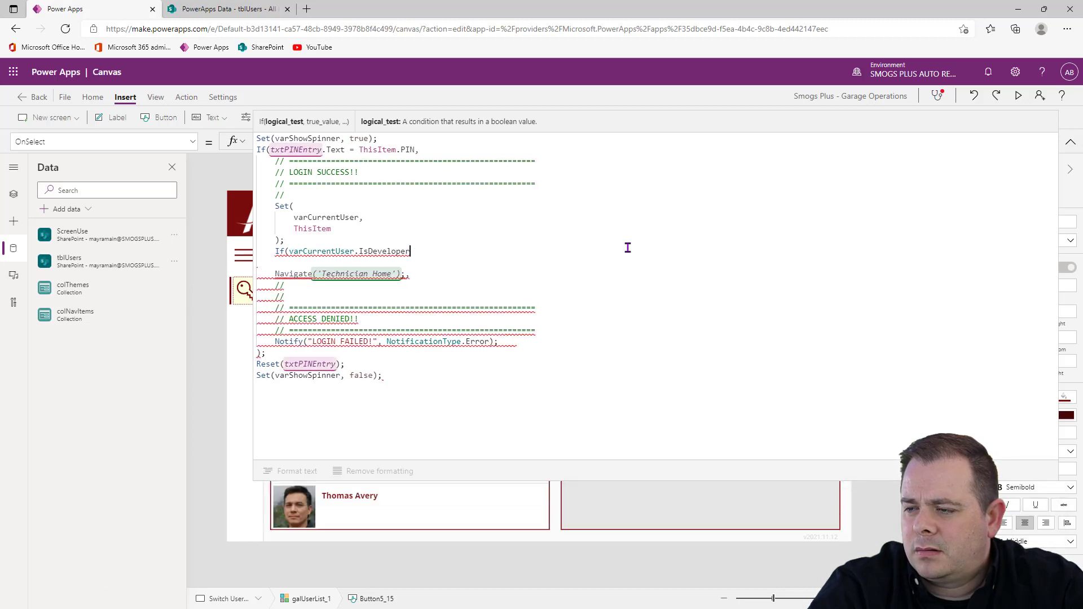
pyautogui.write(',')
pyautogui.hotkey('shift', 'Return')
pyautogui.hotkey('shift', 'Return')
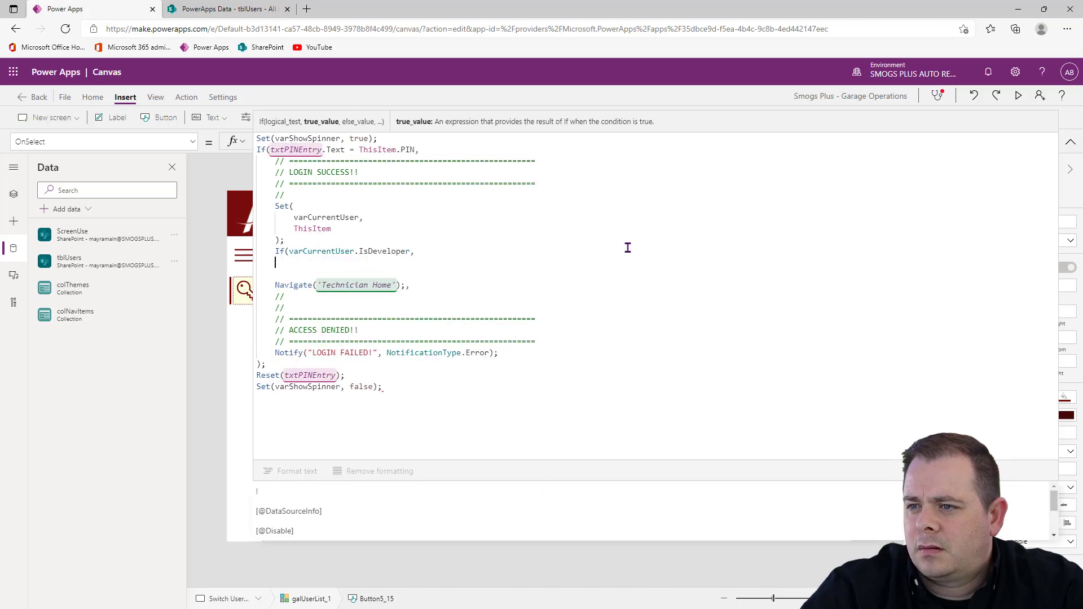
pyautogui.write(');')
pyautogui.press('Up')
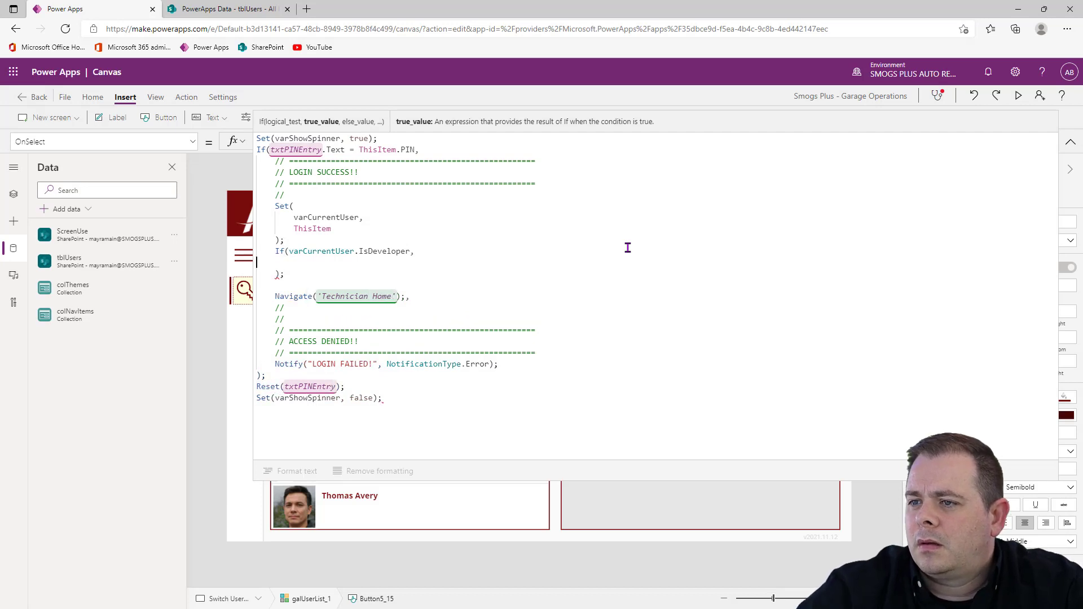
pyautogui.press('Tab')
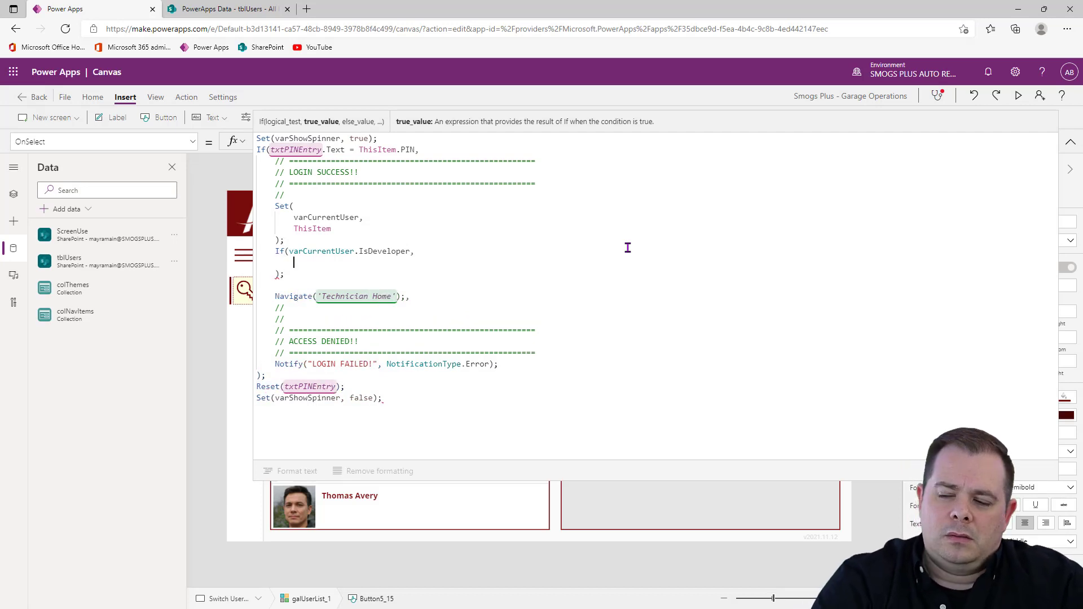
pyautogui.write('Set')
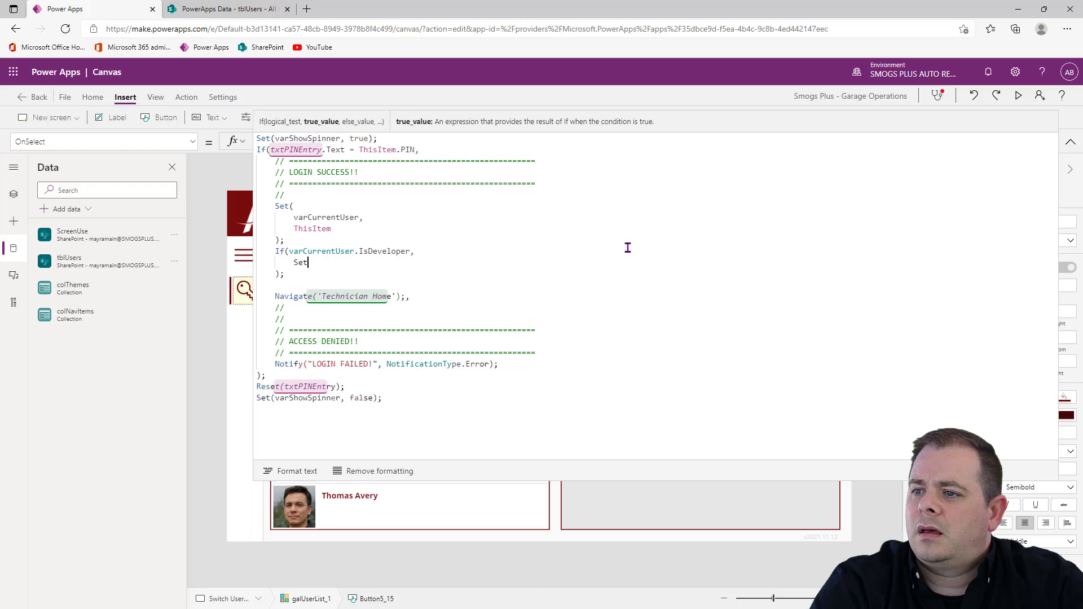
pyautogui.write('(')
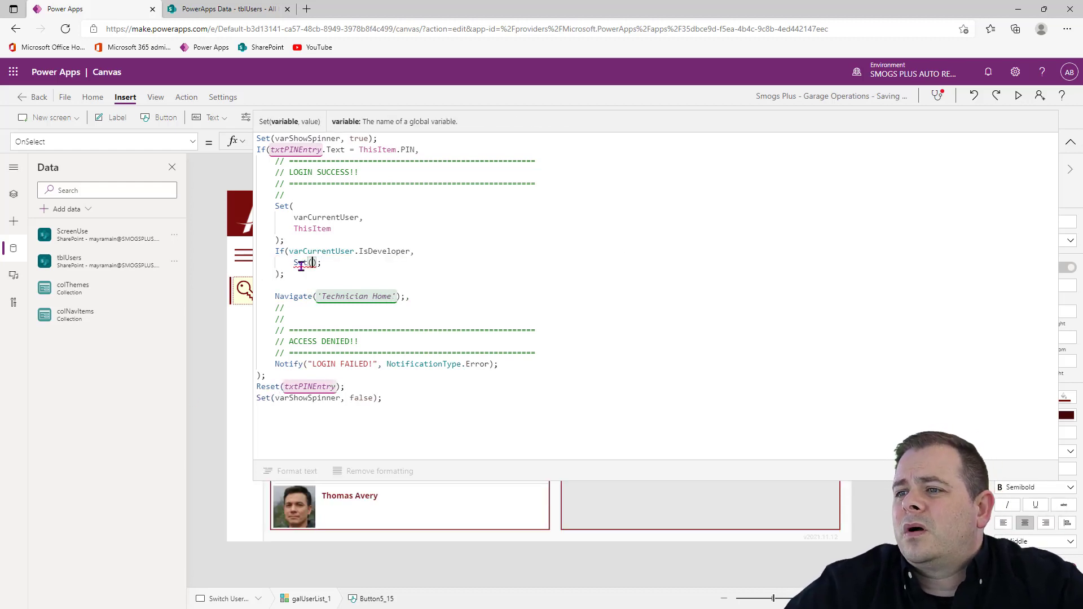
pyautogui.write('varIsA')
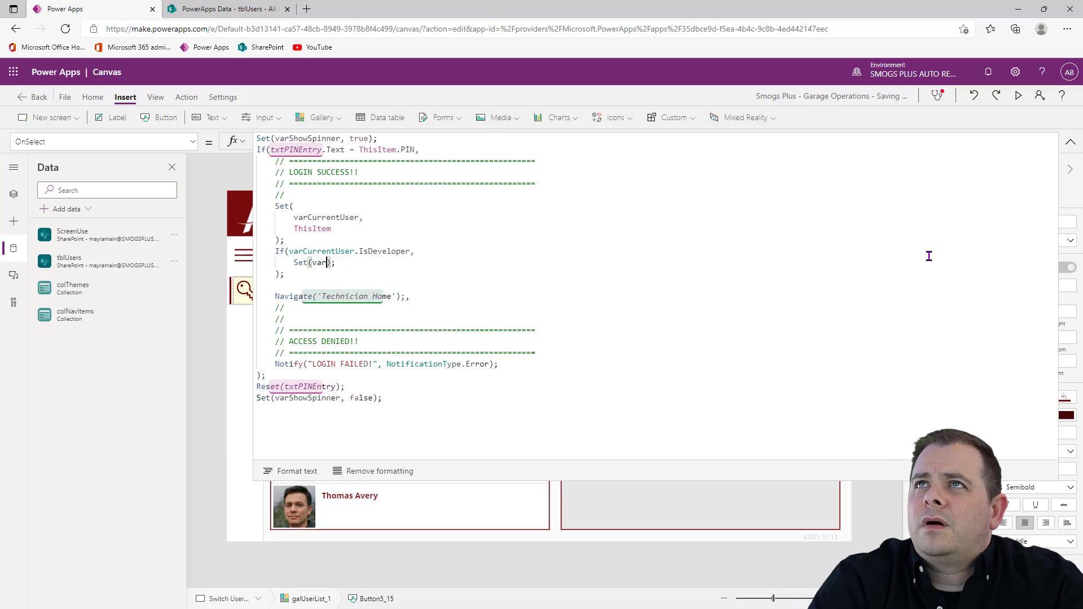
pyautogui.write('ppDeveloper')
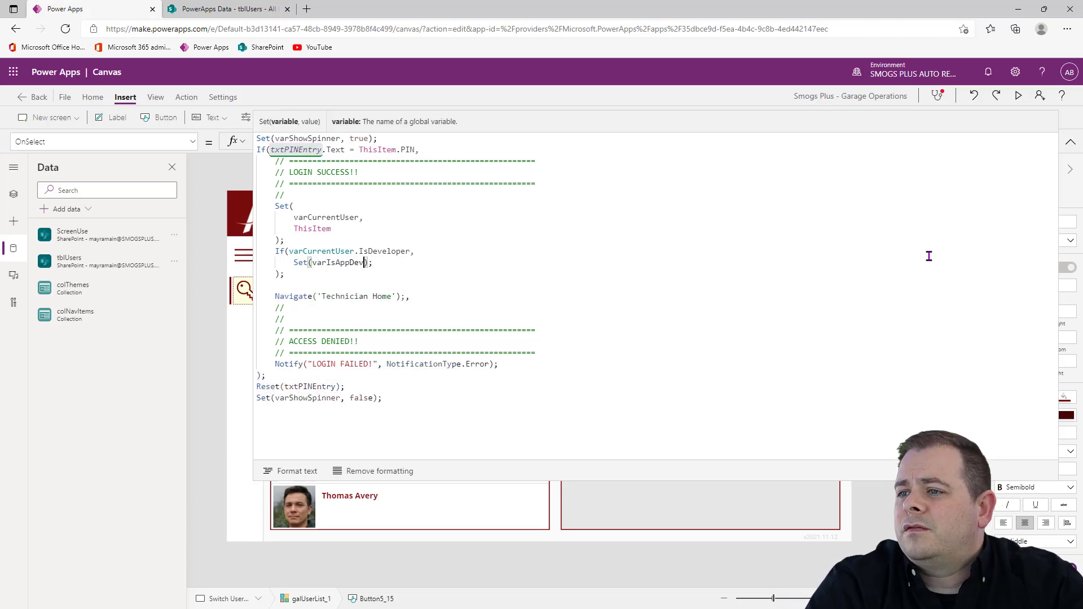
pyautogui.write(', true')
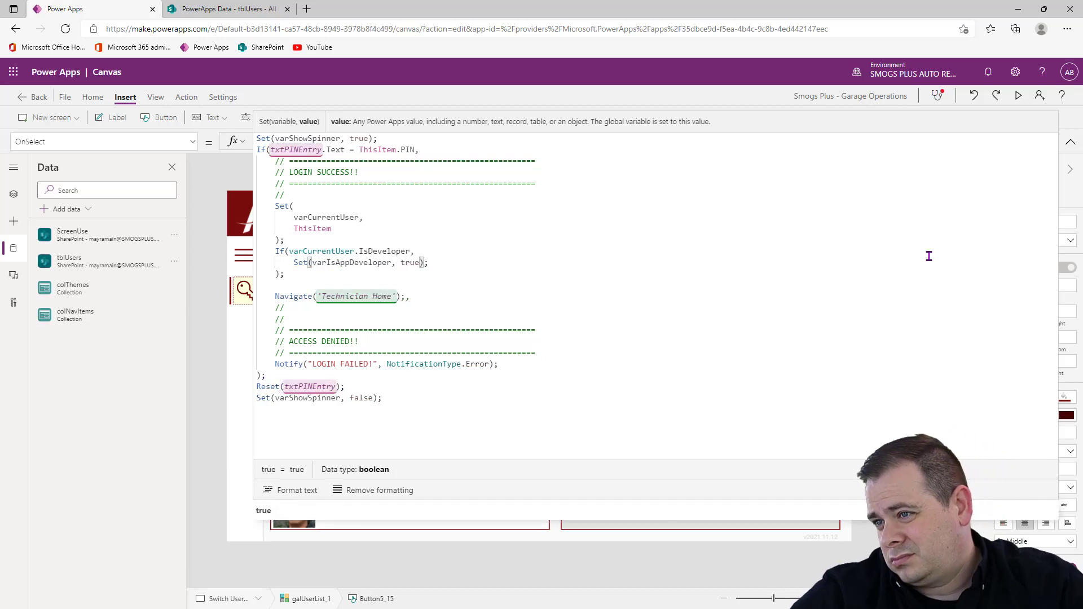
pyautogui.press('Up')
pyautogui.write('= "Y"')
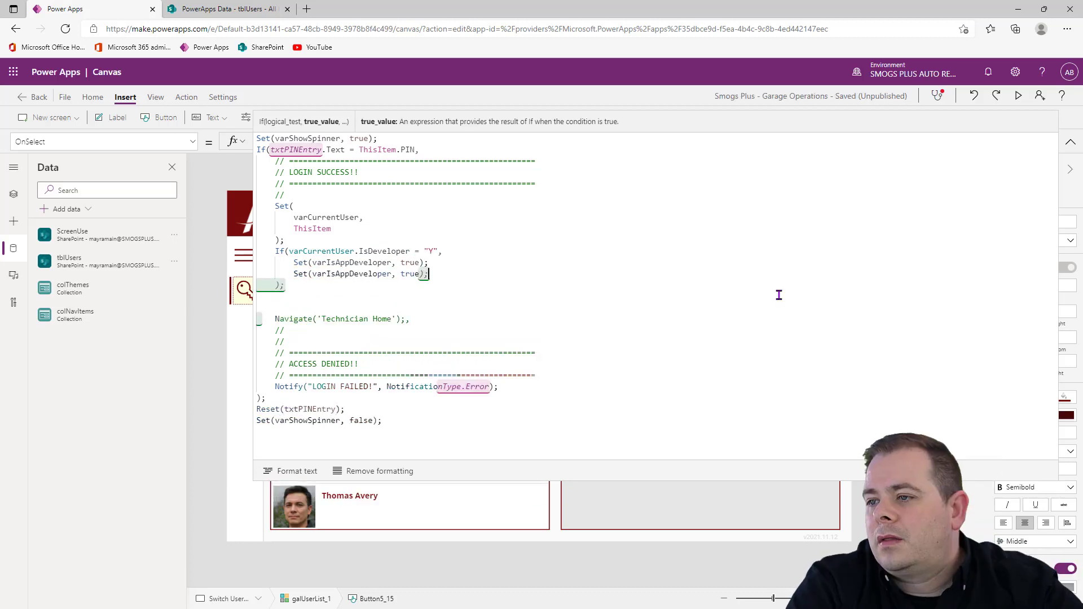
# Step: Make the duplicated line set varIsAppDeveloper to false for the non-developer else branch
pyautogui.press('Left')
pyautogui.press('Left')
pyautogui.press('BackSpace')
pyautogui.press('BackSpace')
pyautogui.press('BackSpace')
pyautogui.press('BackSpace')
pyautogui.write('false')
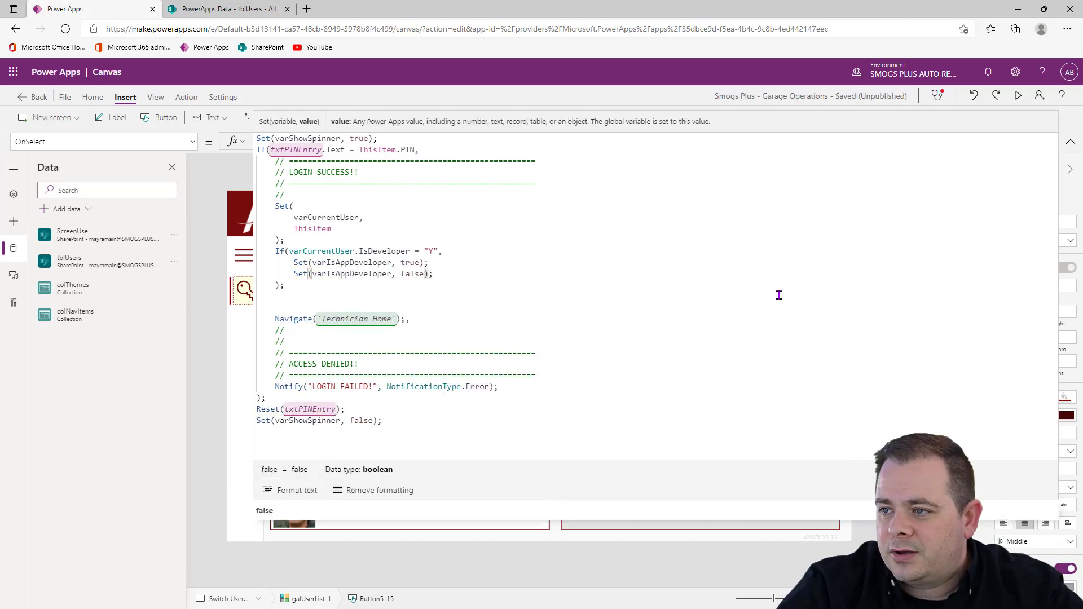
# Step: Start a Set(varUserRoles, ) call on a new line in the developer's true branch
pyautogui.press('Up')
pyautogui.press('End')
pyautogui.write(';')
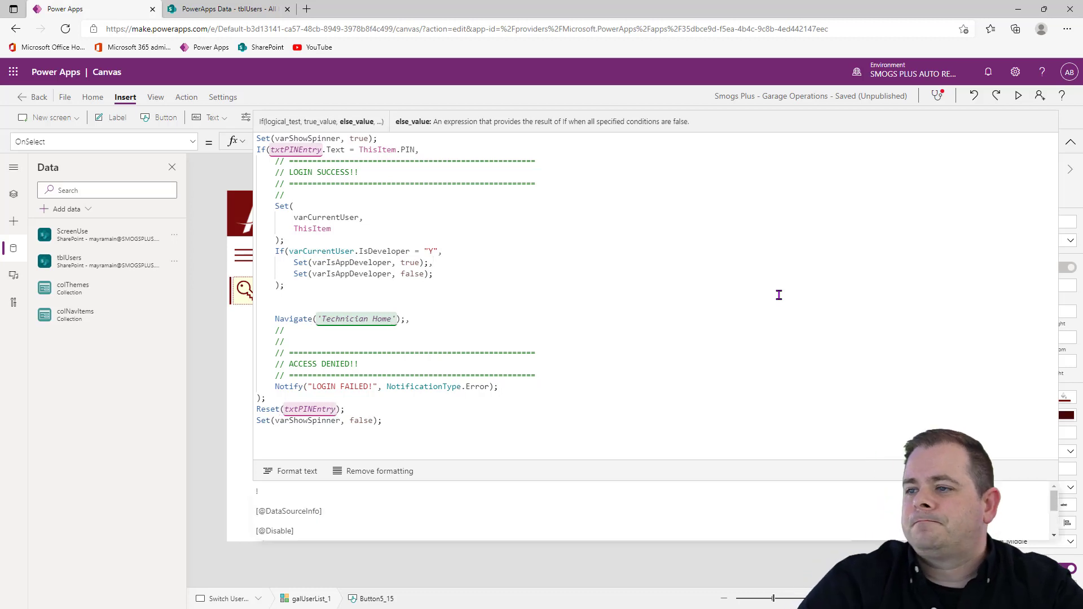
pyautogui.press('Left')
pyautogui.press('Return')
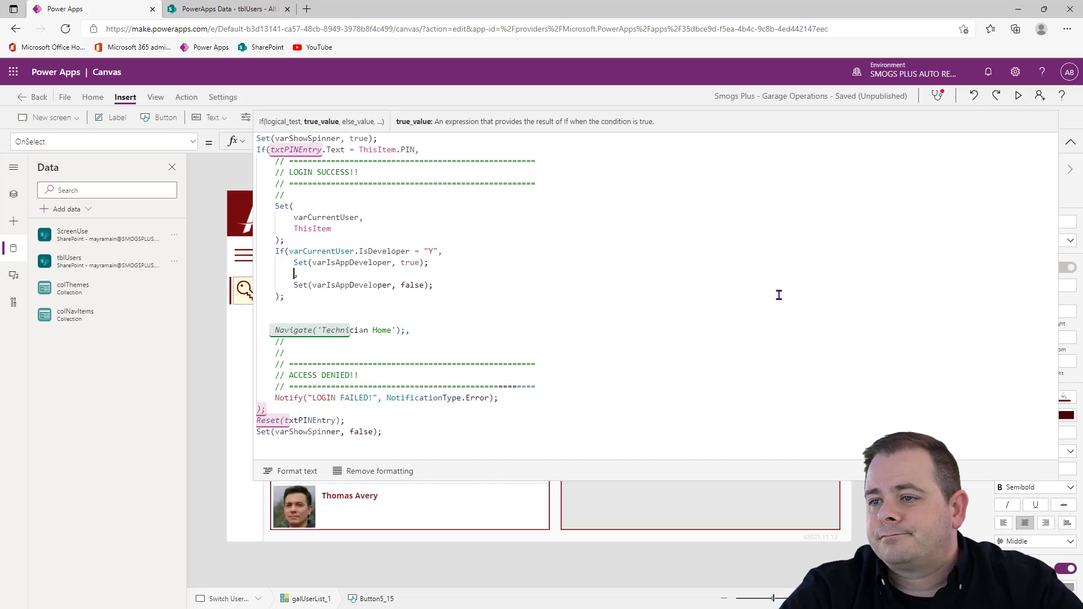
pyautogui.press('Return')
pyautogui.press('Up')
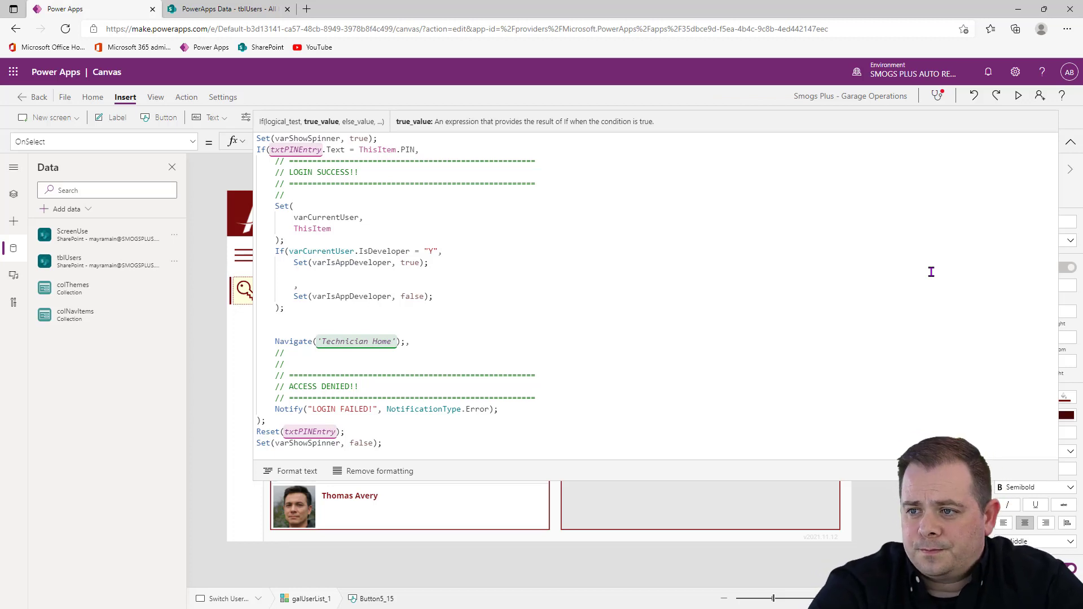
pyautogui.write('et();')
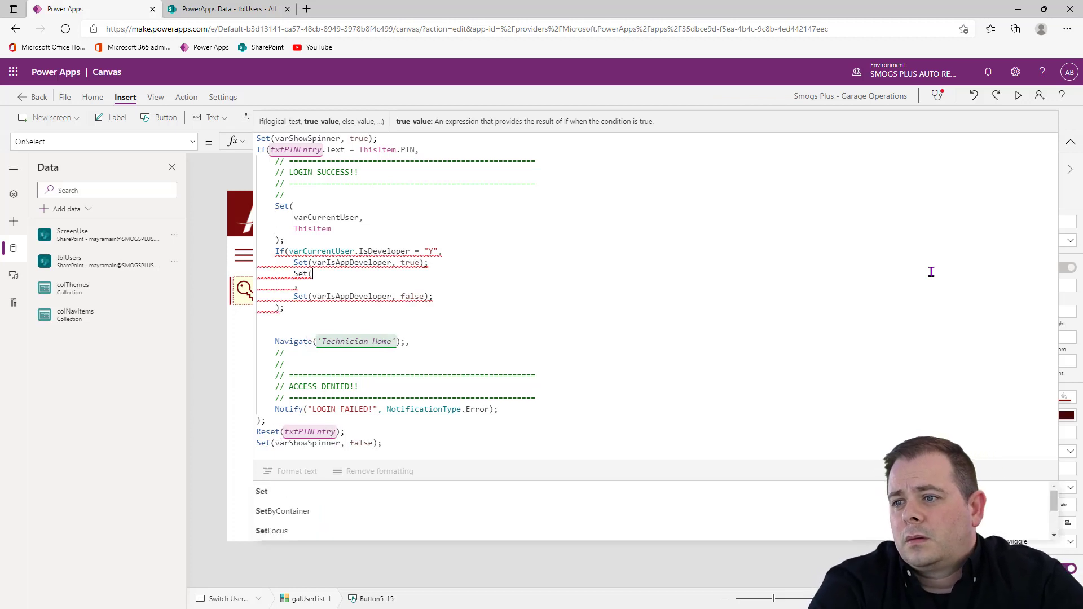
pyautogui.press('Left')
pyautogui.press('Left')
pyautogui.write('varUser')
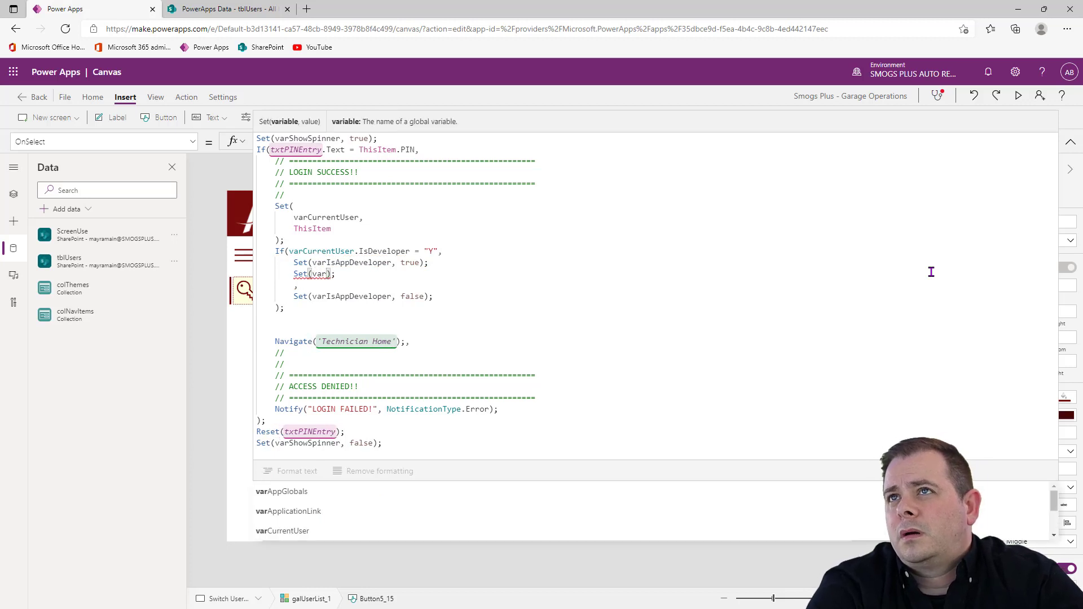
pyautogui.write('Roles')
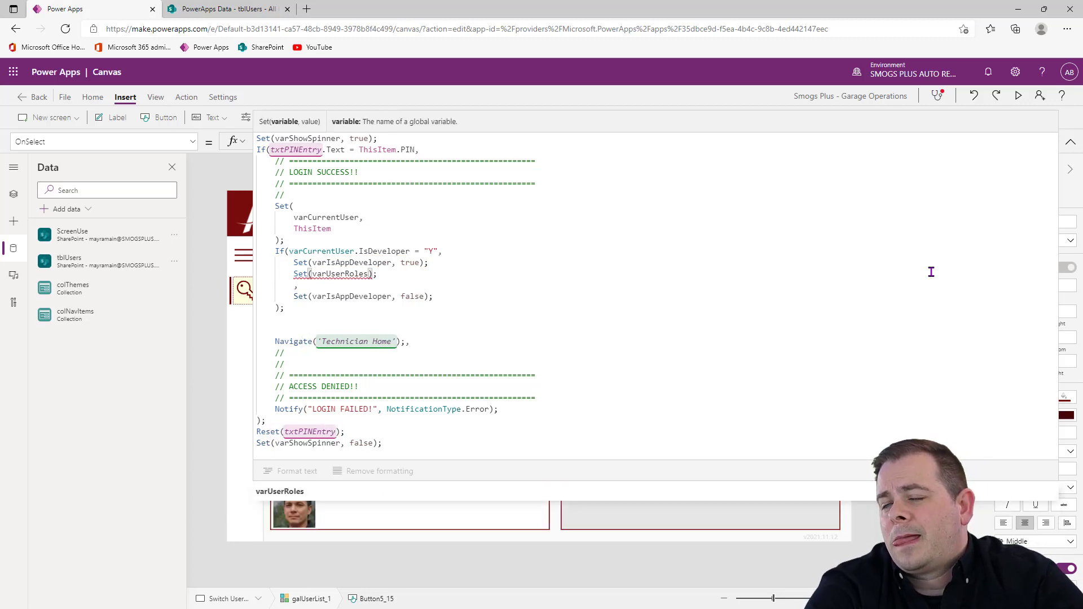
pyautogui.write(',')
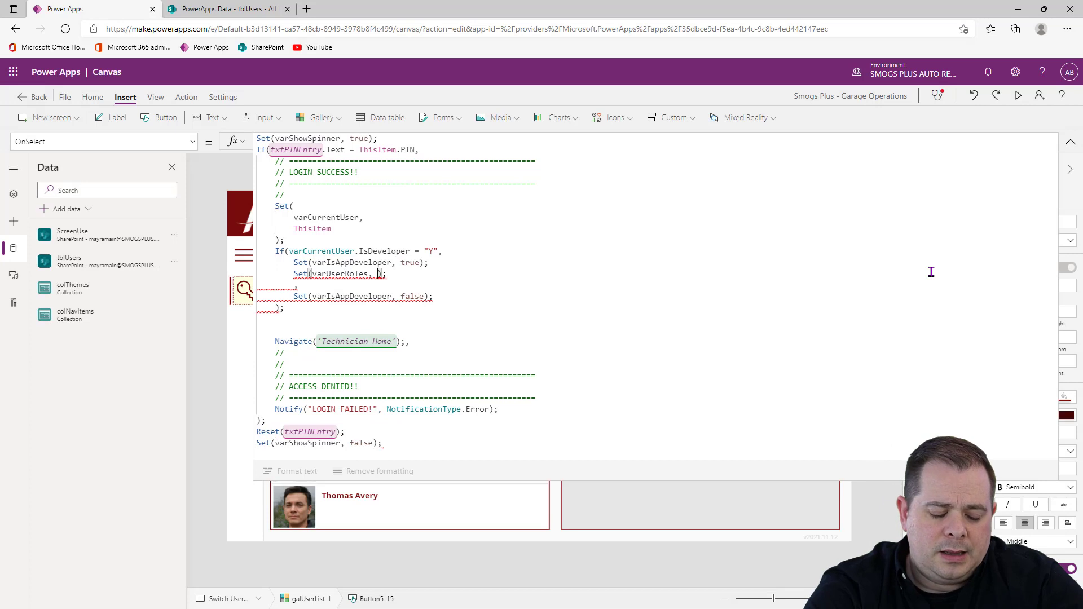
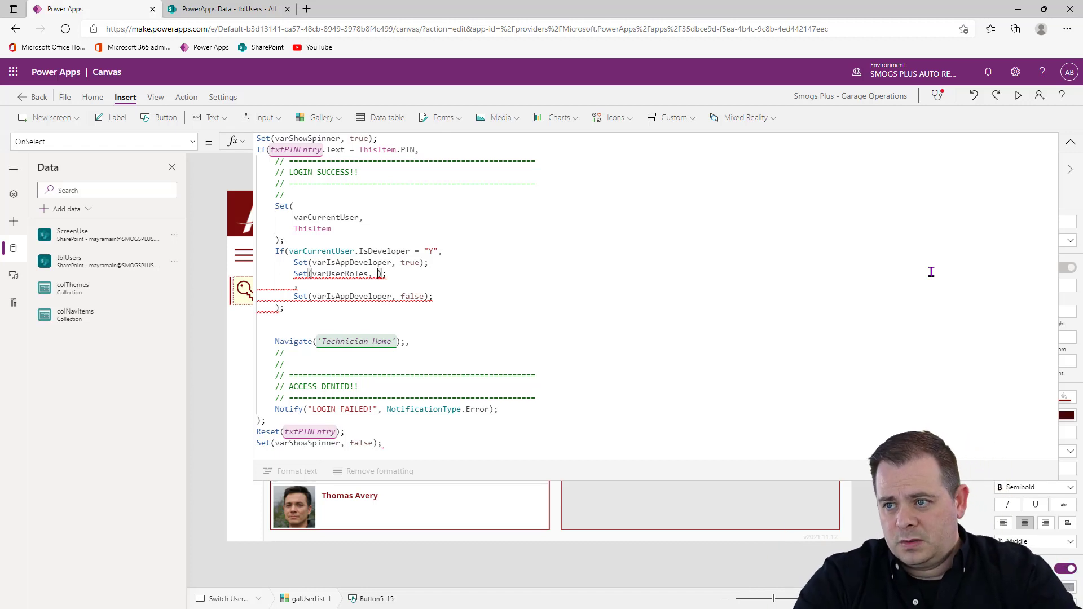
# Step: Fill the developer Set's value with varUserRoles followed by & and an empty string
pyautogui.press('Left')
pyautogui.press('Left')
pyautogui.hotkey('ctrl', 'shift', 'Left')
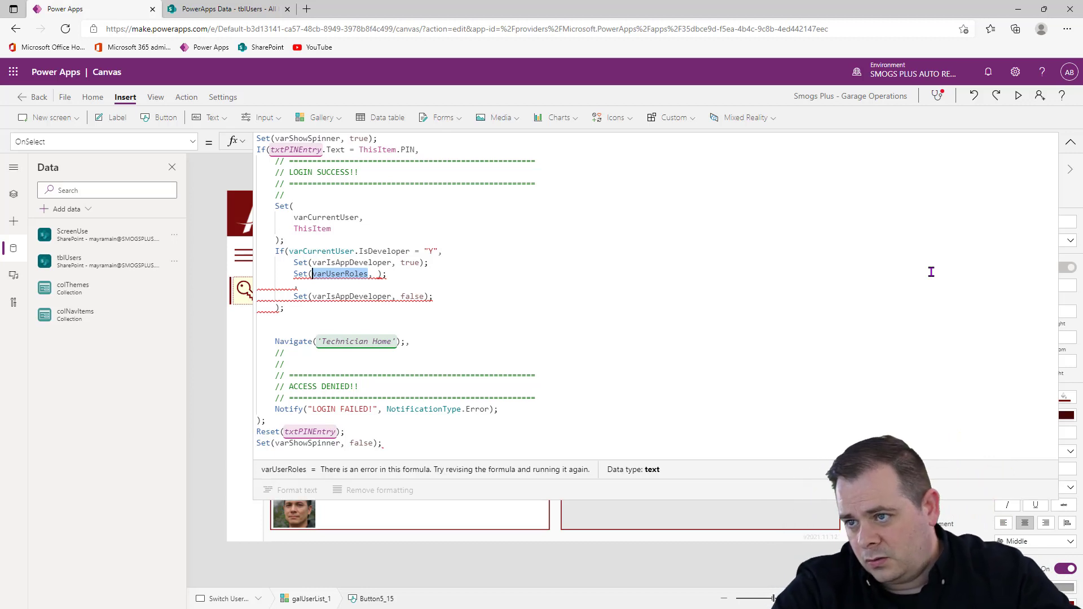
pyautogui.hotkey('ctrl', 'c')
pyautogui.press('Right')
pyautogui.press('Right')
pyautogui.press('Right')
pyautogui.hotkey('ctrl', 'v')
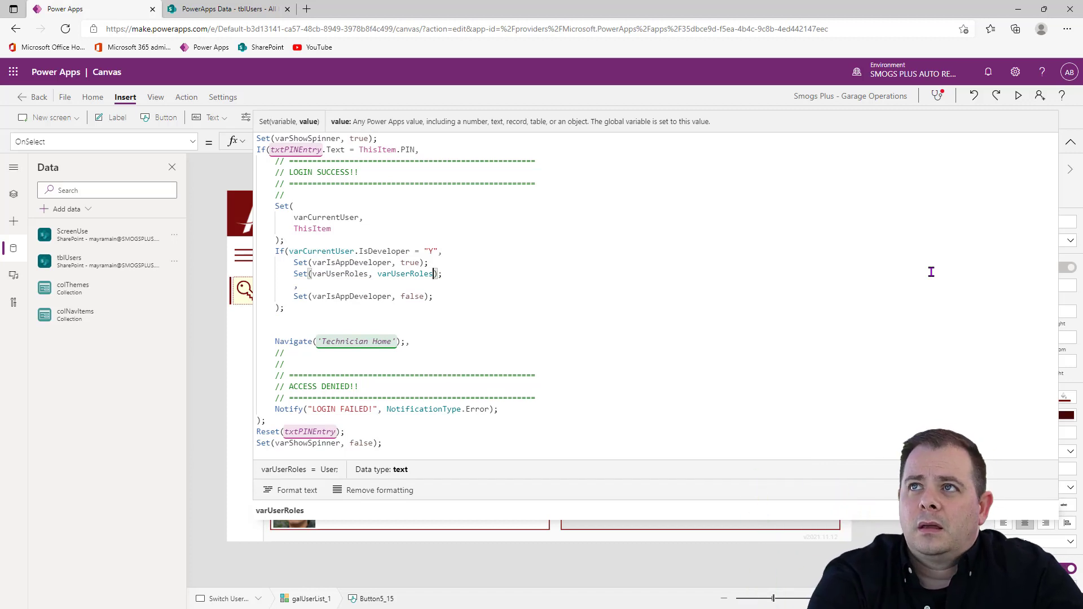
pyautogui.write('& ')
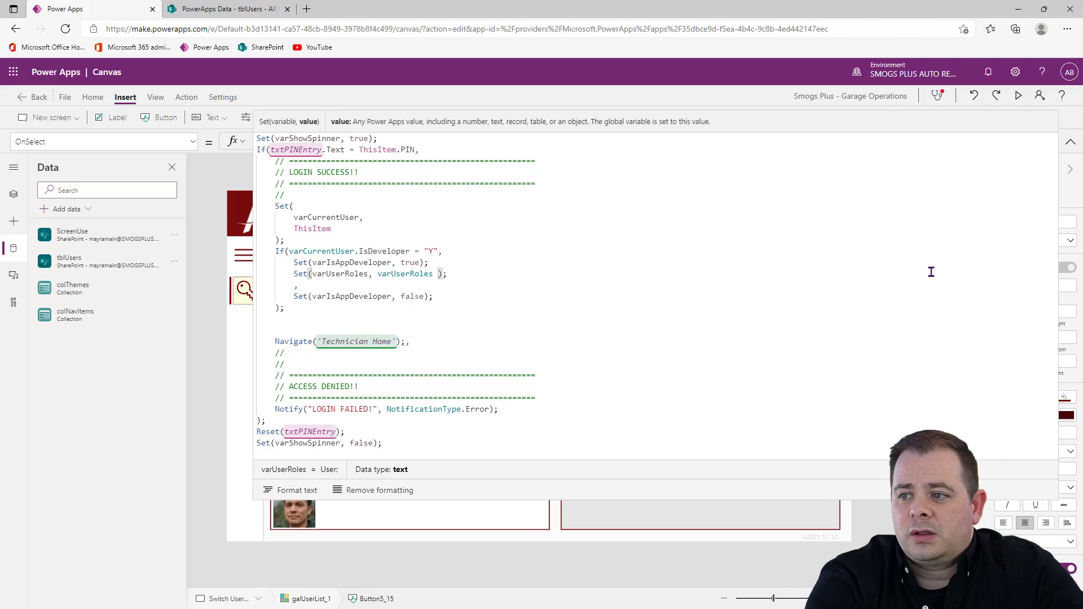
pyautogui.write('""')
# Step: Put varIsAppDeveloper inside the quotes so the line appends "varIsAppDeveloper" to varUserRoles
pyautogui.doubleClick(352, 262)
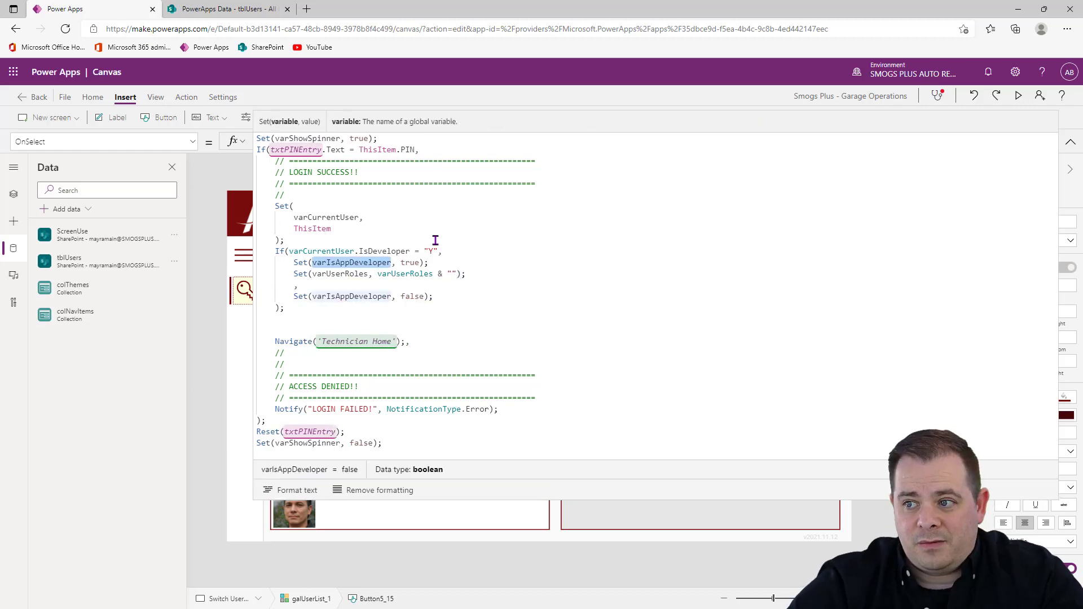
pyautogui.hotkey('ctrl', 'c')
pyautogui.click(453, 275)
pyautogui.hotkey('ctrl', 'v')
pyautogui.doubleClick(335, 274)
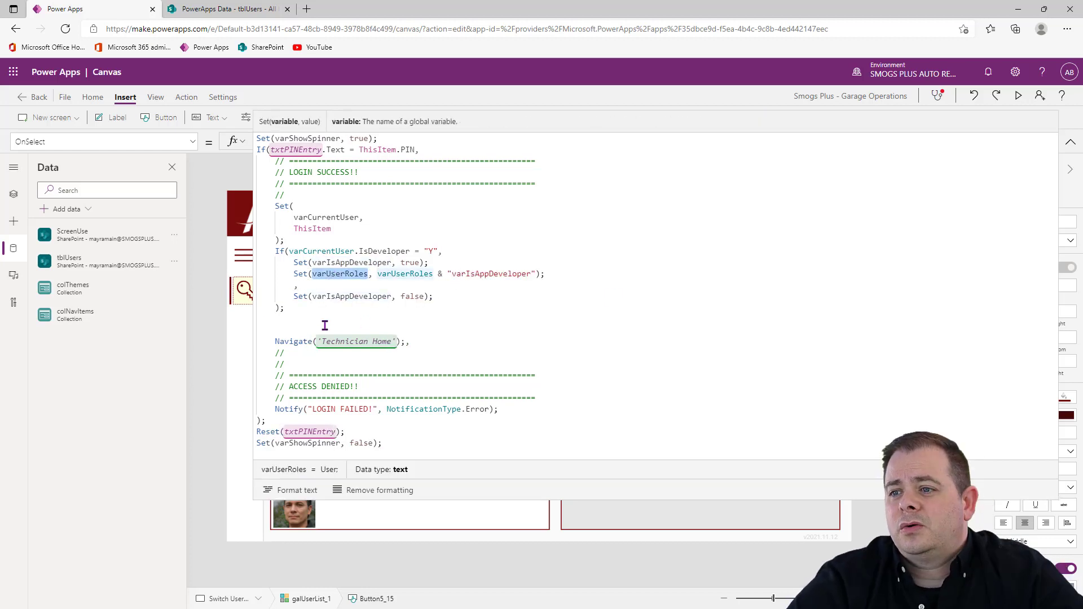
pyautogui.doubleClick(506, 273)
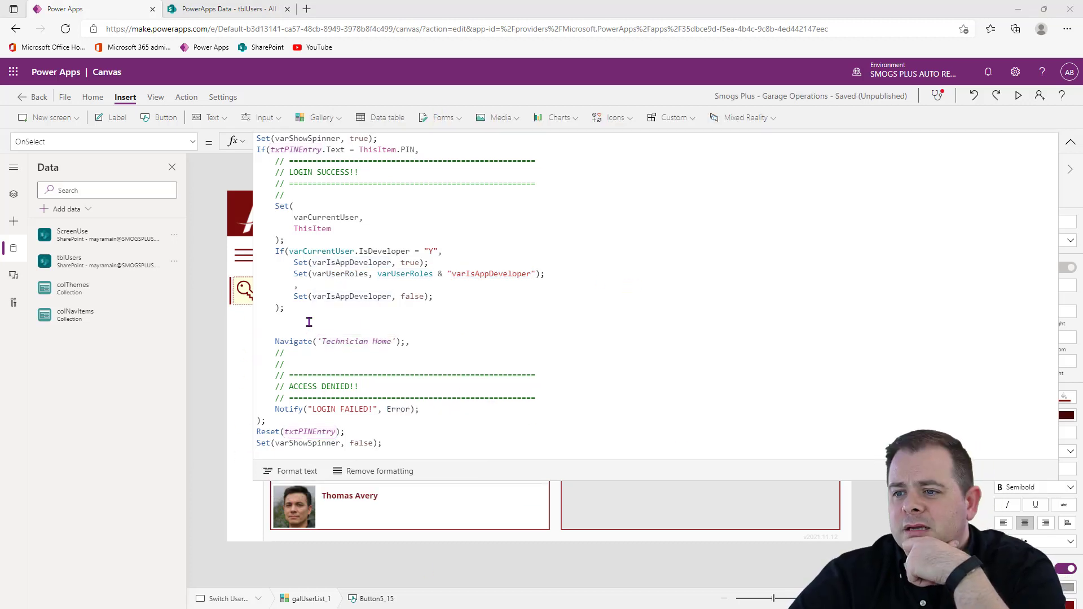
pyautogui.click(321, 308)
# Step: Frame the developer check with // ======================== separators and an '// Are they a developer?' comment
pyautogui.click(337, 241)
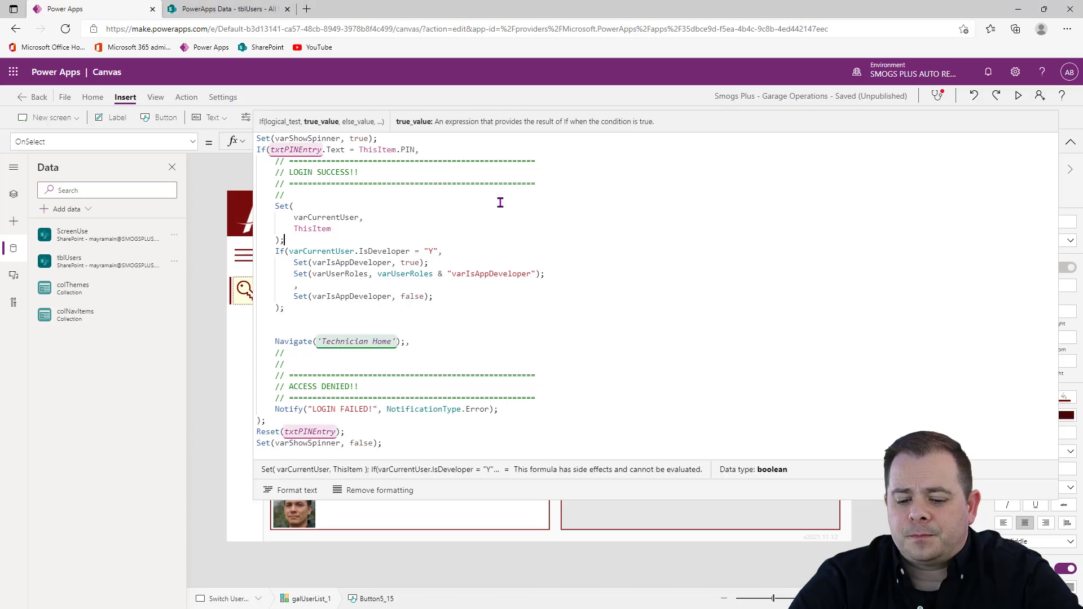
pyautogui.press('Return')
pyautogui.press('Return')
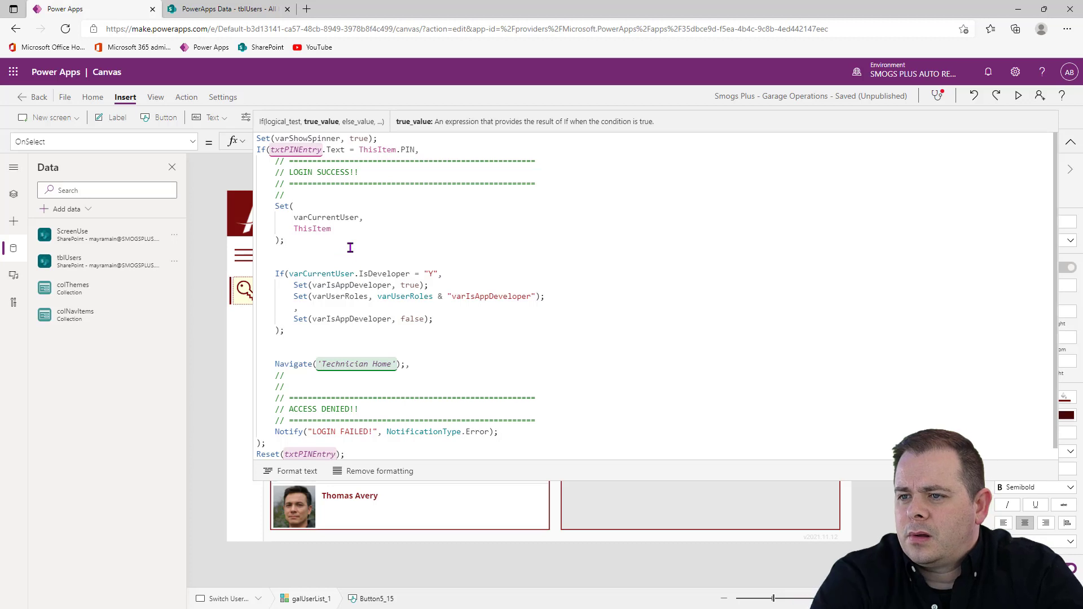
pyautogui.write('// =')
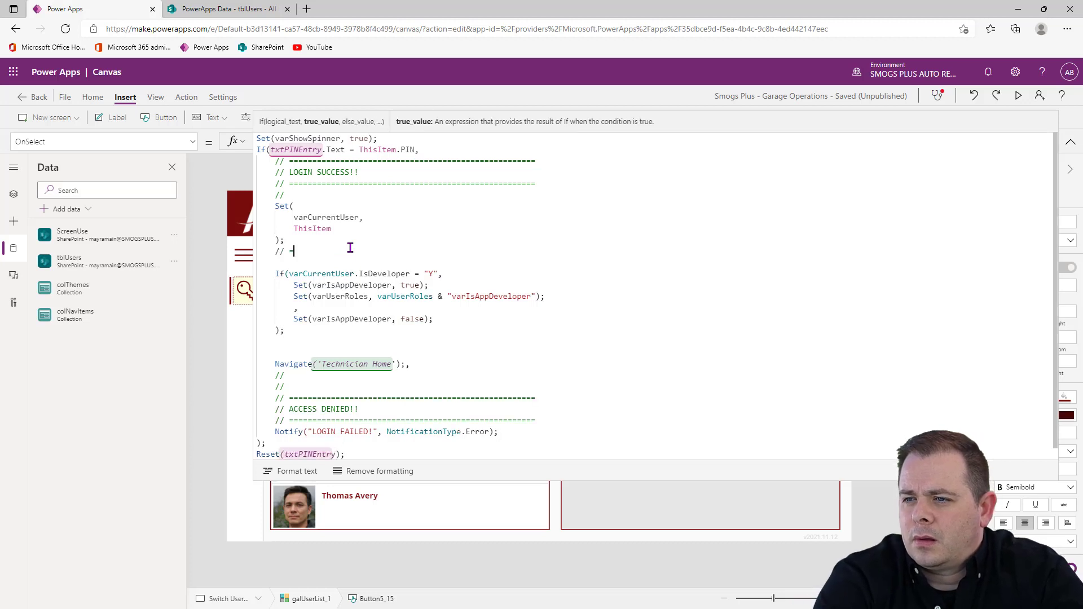
pyautogui.write('============')
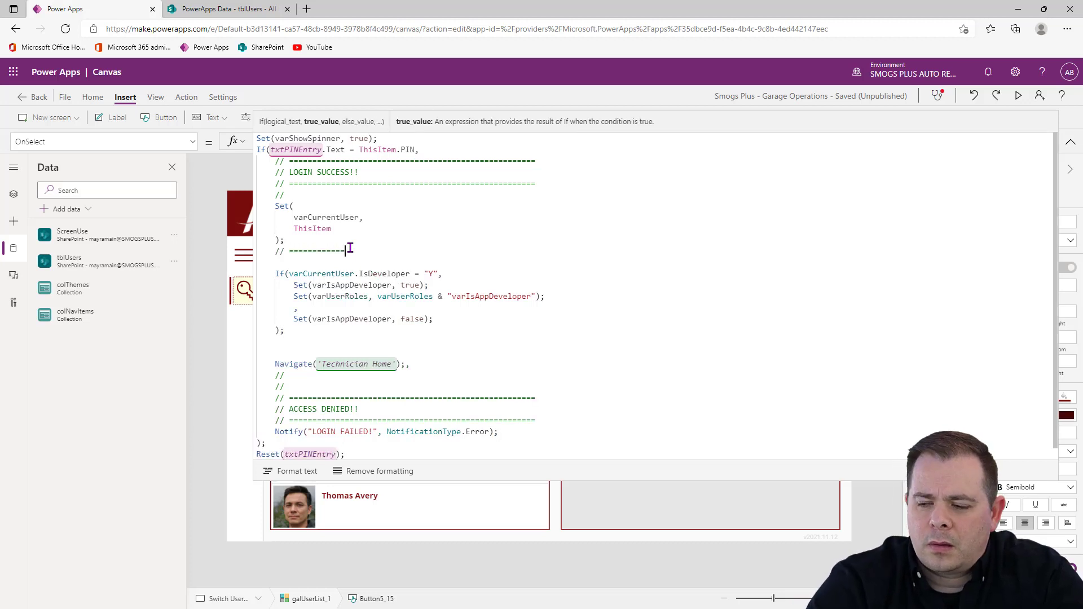
pyautogui.write('===========')
pyautogui.hotkey('shift', 'Up')
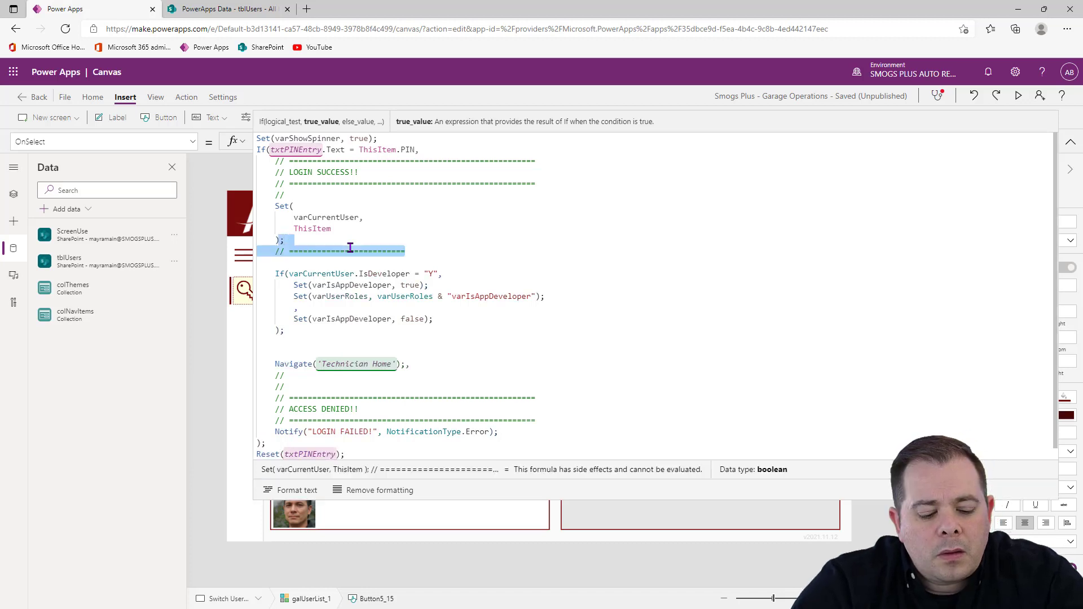
pyautogui.hotkey('ctrl', 'c')
pyautogui.press('Down')
pyautogui.press('Down')
pyautogui.hotkey('ctrl', 'v')
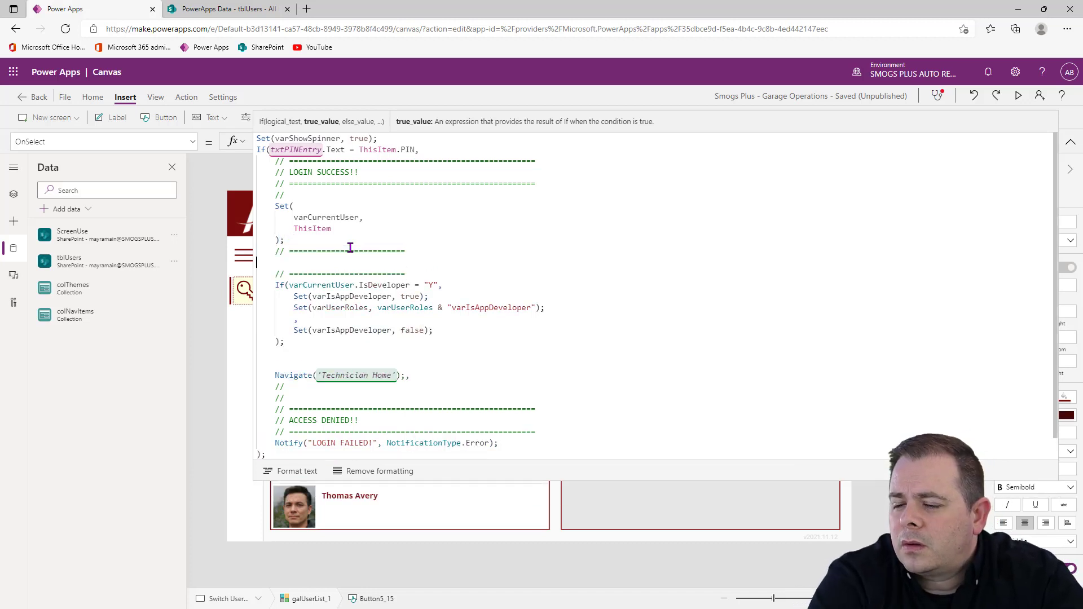
pyautogui.press('Tab')
pyautogui.write('// Are')
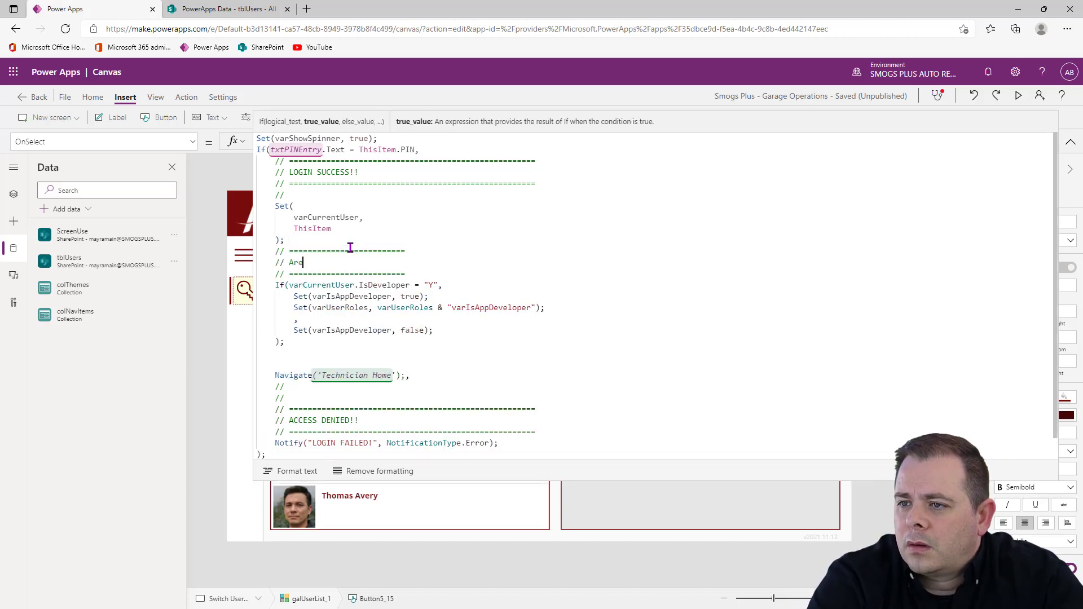
pyautogui.write(' they a developer?')
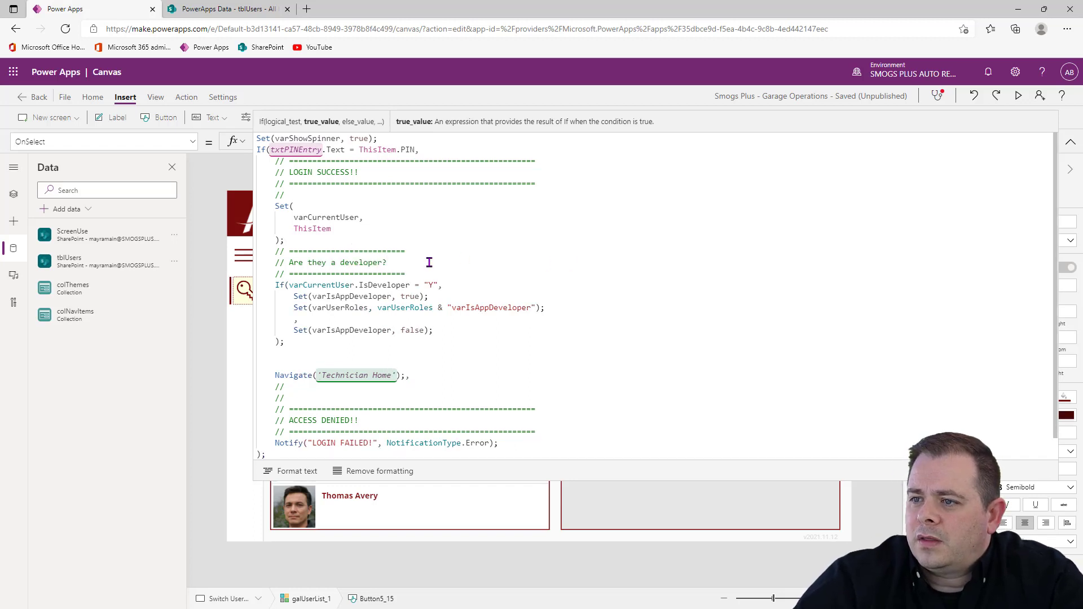
# Step: Review the commented developer check and select the two Set lines in its true branch
pyautogui.click(459, 251)
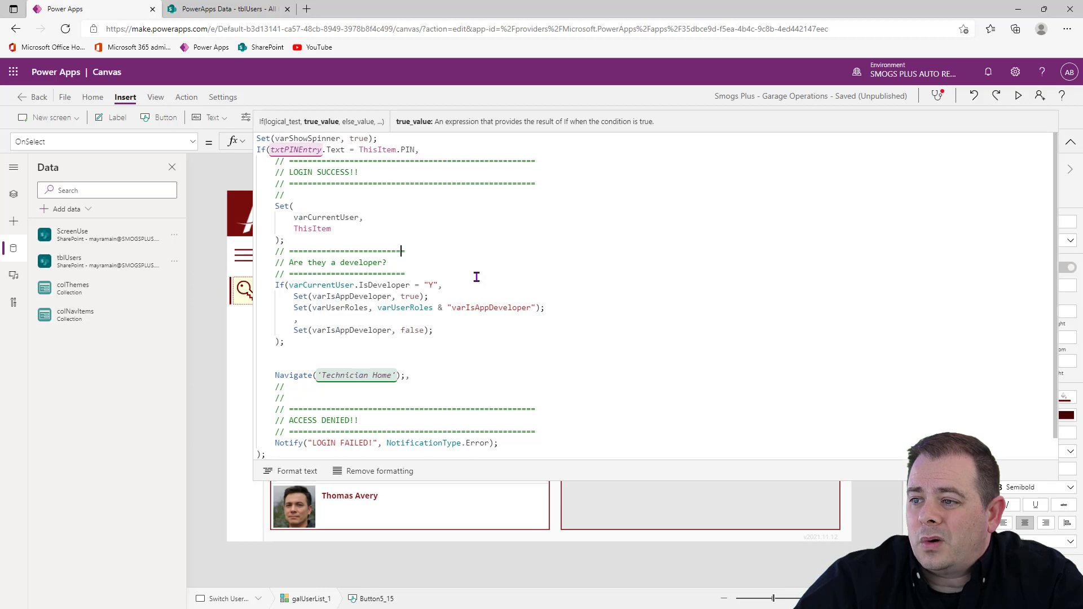
pyautogui.doubleClick(369, 261)
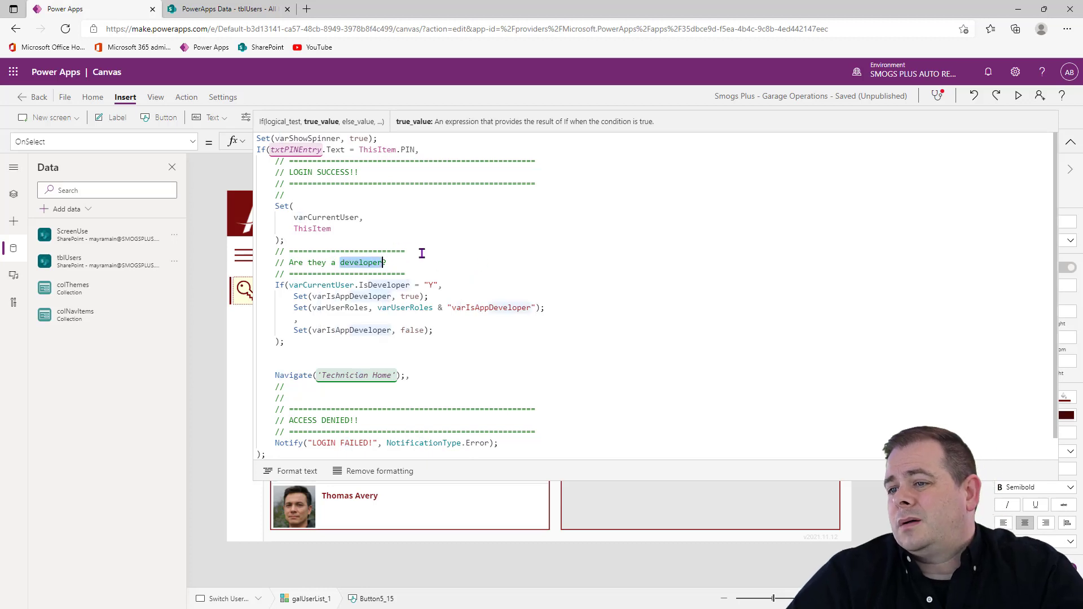
pyautogui.click(423, 260)
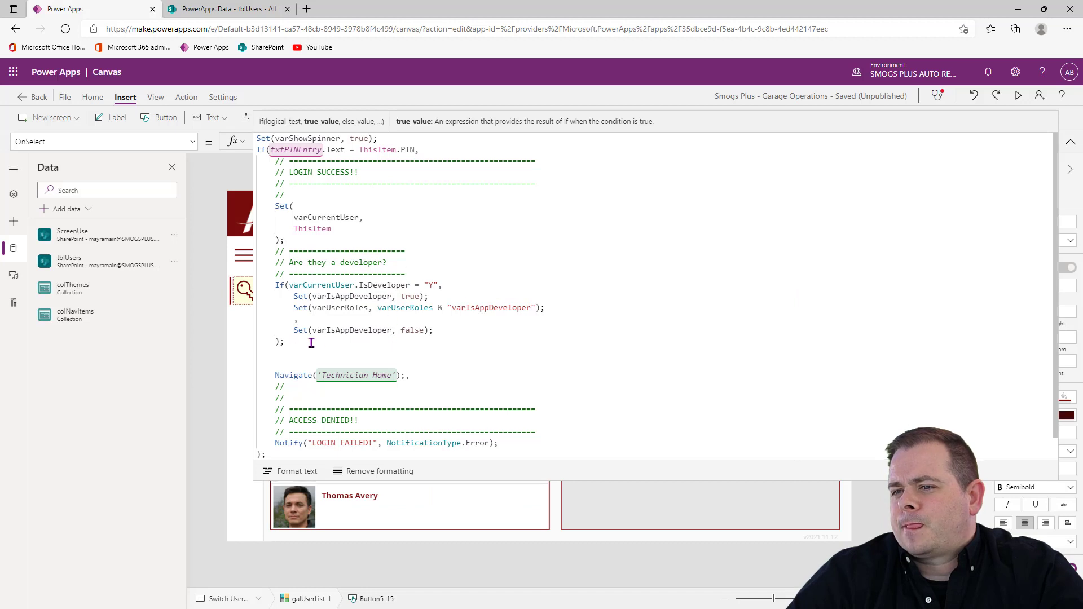
pyautogui.moveTo(310, 340); pyautogui.dragTo(213, 255)
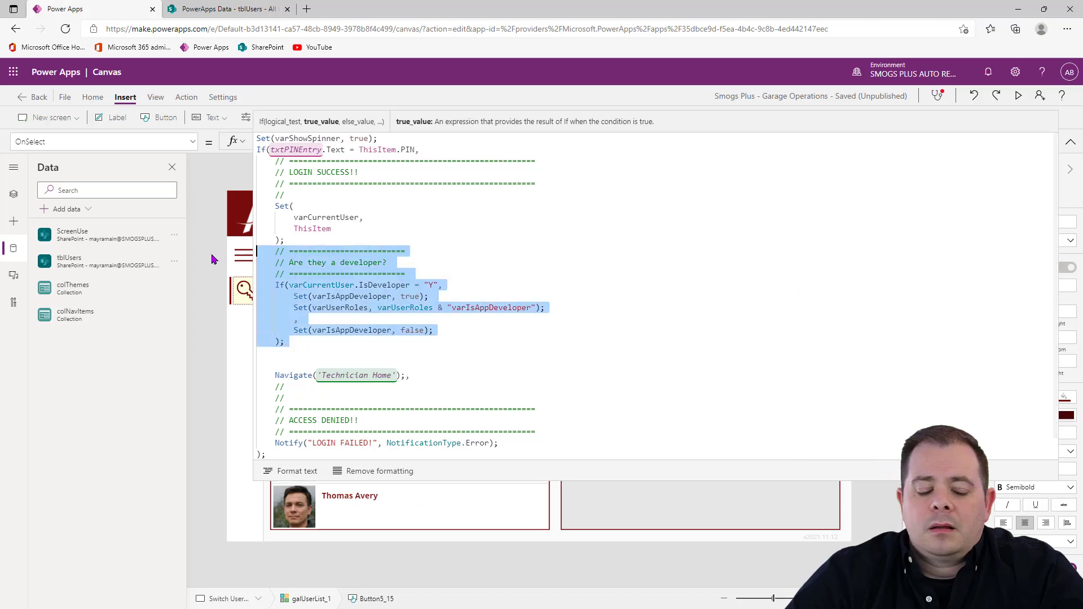
pyautogui.click(320, 348)
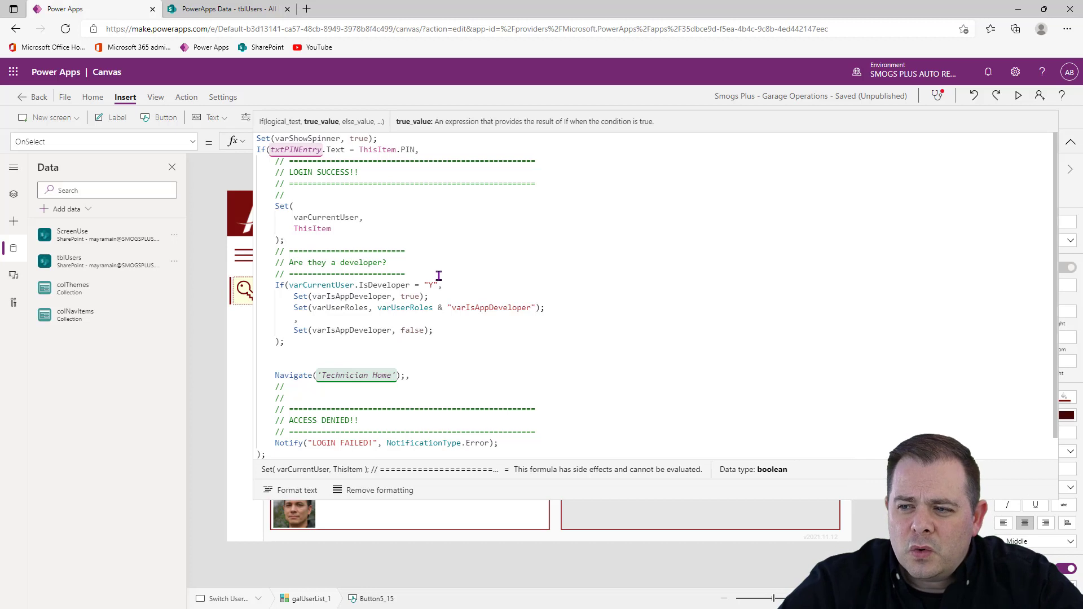
pyautogui.moveTo(545, 307); pyautogui.dragTo(258, 291)
# Step: Paste the two Set lines outdented below the If block, renaming the first to Set(varIsTechnician, true)
pyautogui.click(299, 354)
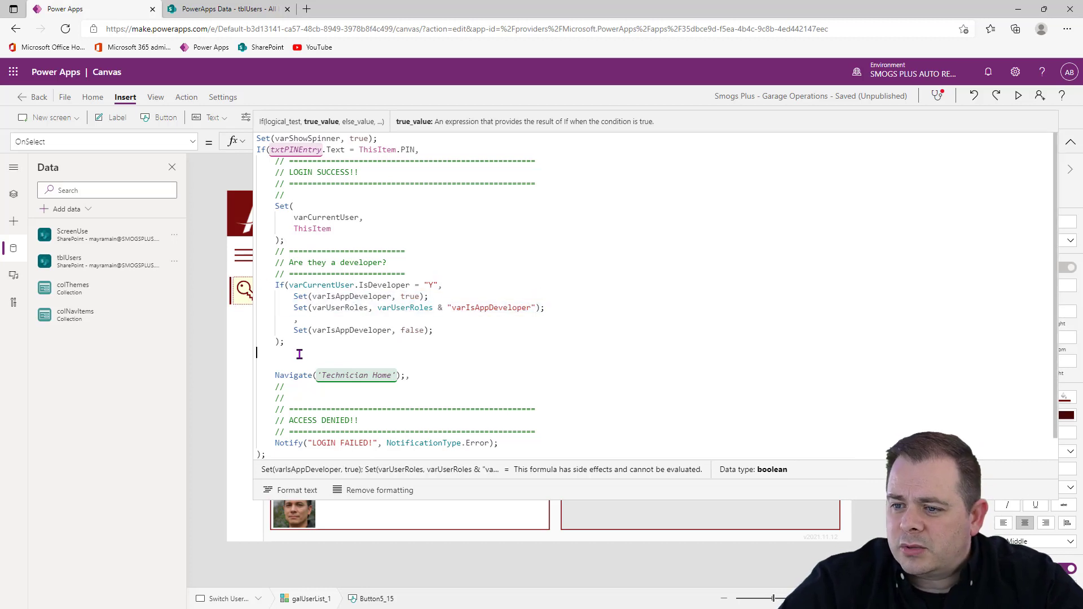
pyautogui.hotkey('ctrl', 'v')
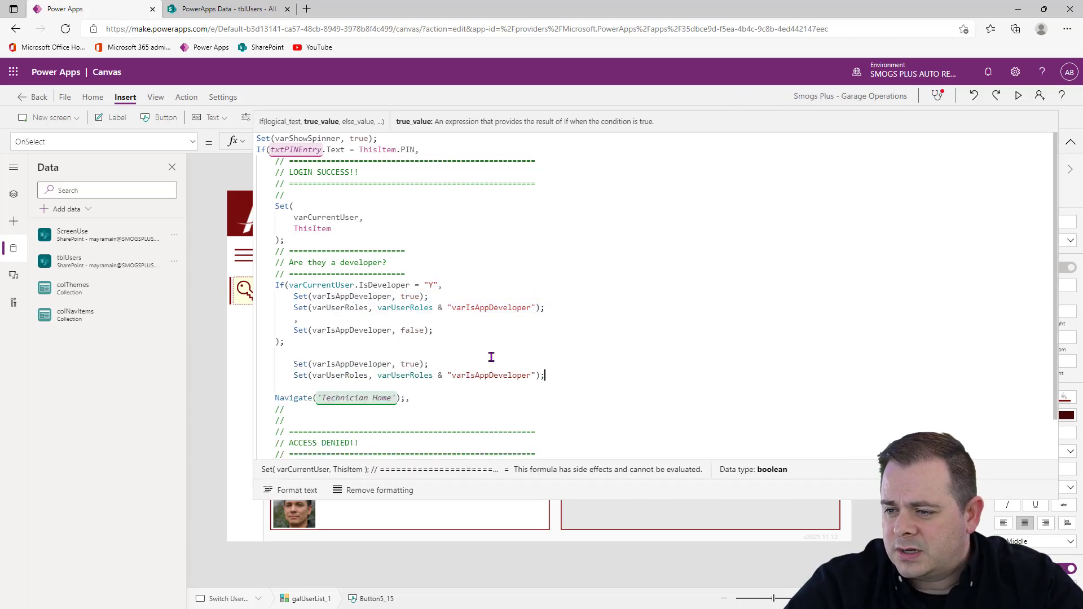
pyautogui.hotkey('shift', 'Up')
pyautogui.hotkey('shift', 'Tab')
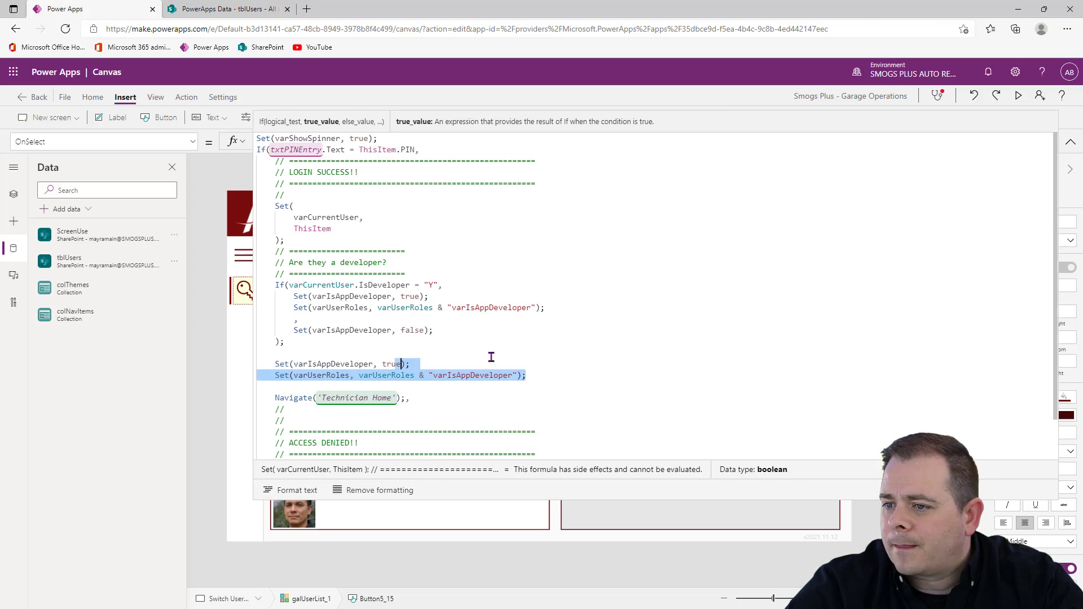
pyautogui.click(310, 364)
pyautogui.hotkey('ctrl', 'shift', 'Right')
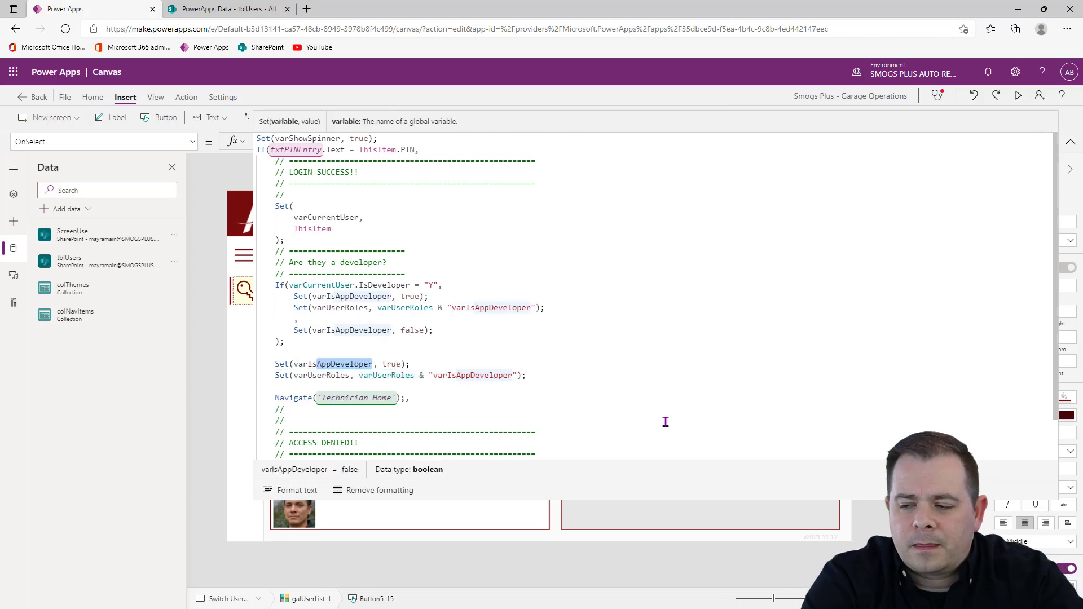
pyautogui.write('Tech')
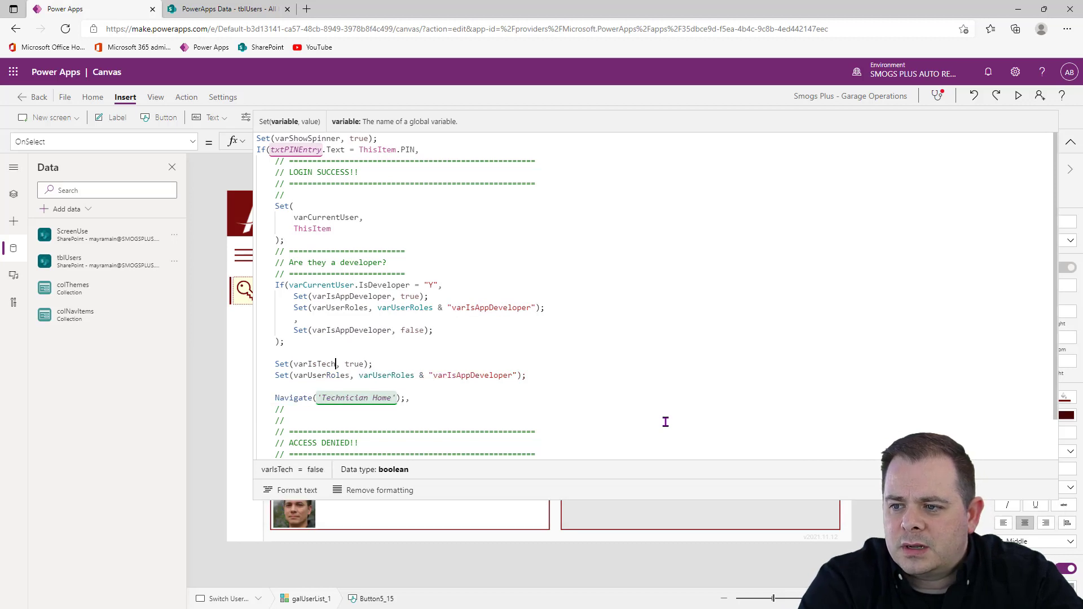
pyautogui.write('nician')
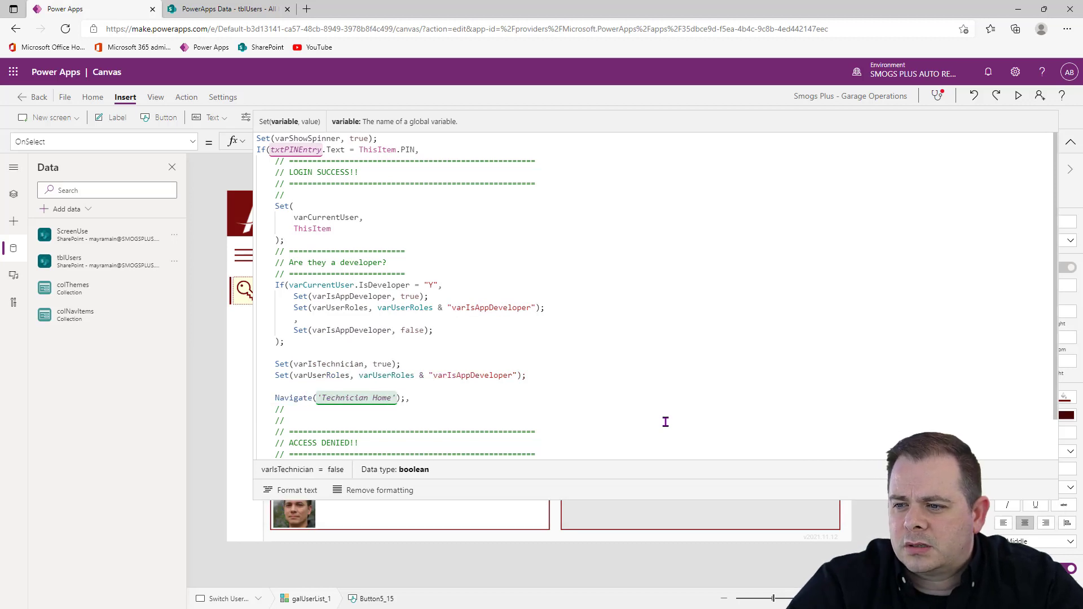
# Step: Make the pasted roles line append "varIsTechnician" to varUserRoles
pyautogui.hotkey('ctrl', 'shift', 'Left')
pyautogui.hotkey('ctrl', 'c')
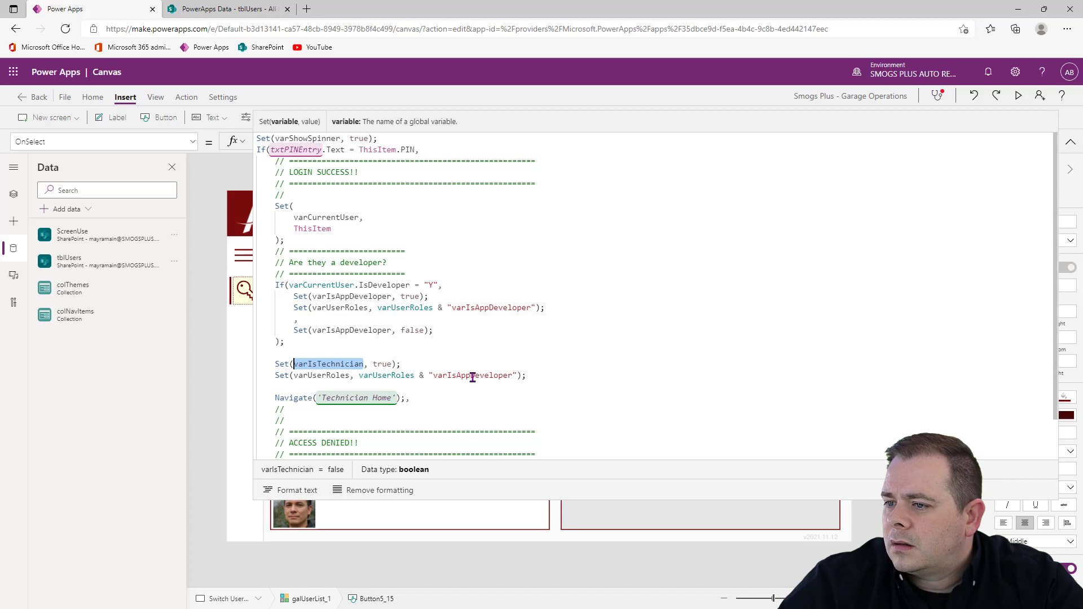
pyautogui.doubleClick(474, 375)
pyautogui.hotkey('ctrl', 'v')
pyautogui.click(531, 373)
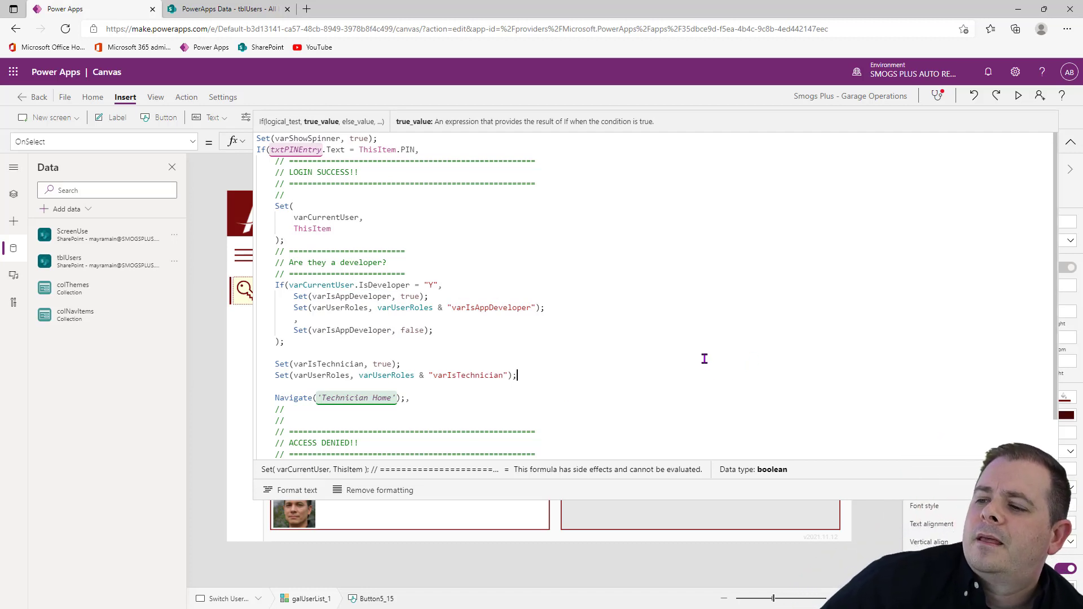
pyautogui.doubleClick(330, 376)
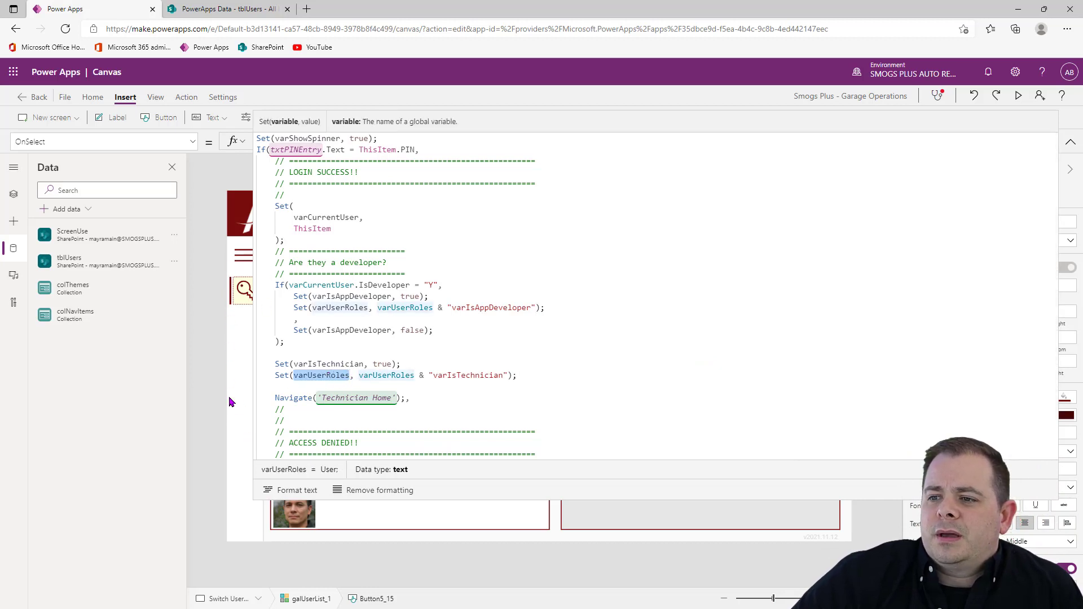
pyautogui.click(399, 367)
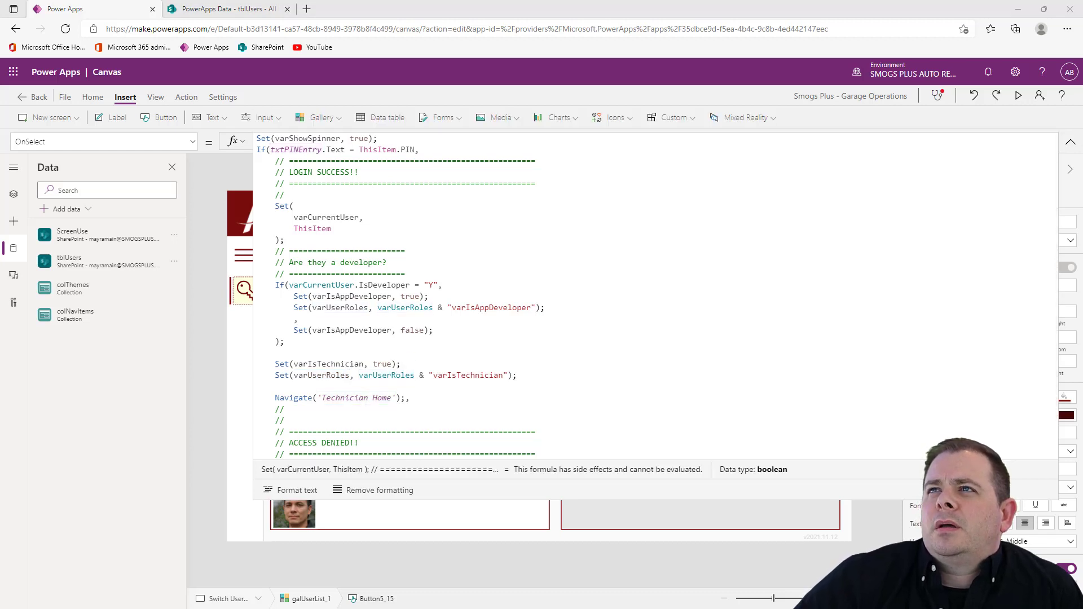
pyautogui.click(616, 371)
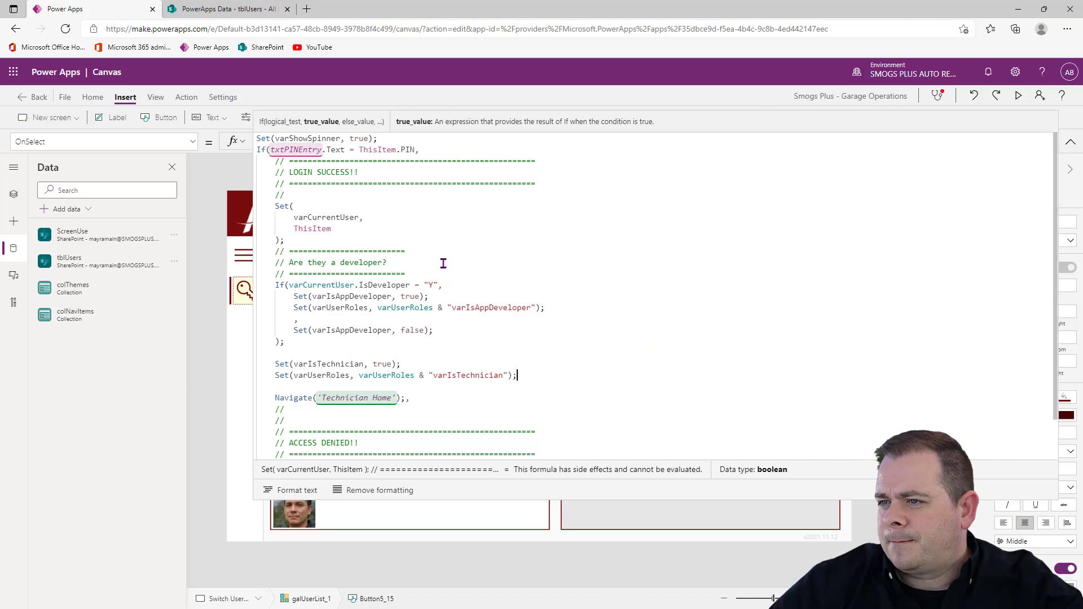
# Step: Add a comment banner reading 'We know they are a technician' above the technician lines
pyautogui.moveTo(405, 273); pyautogui.dragTo(184, 254)
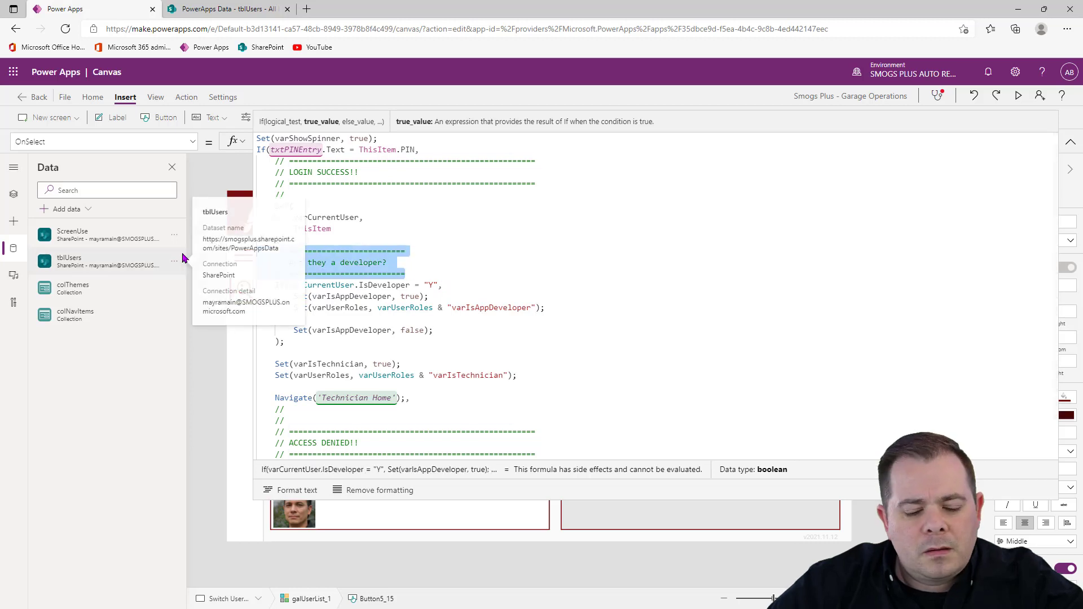
pyautogui.click(355, 353)
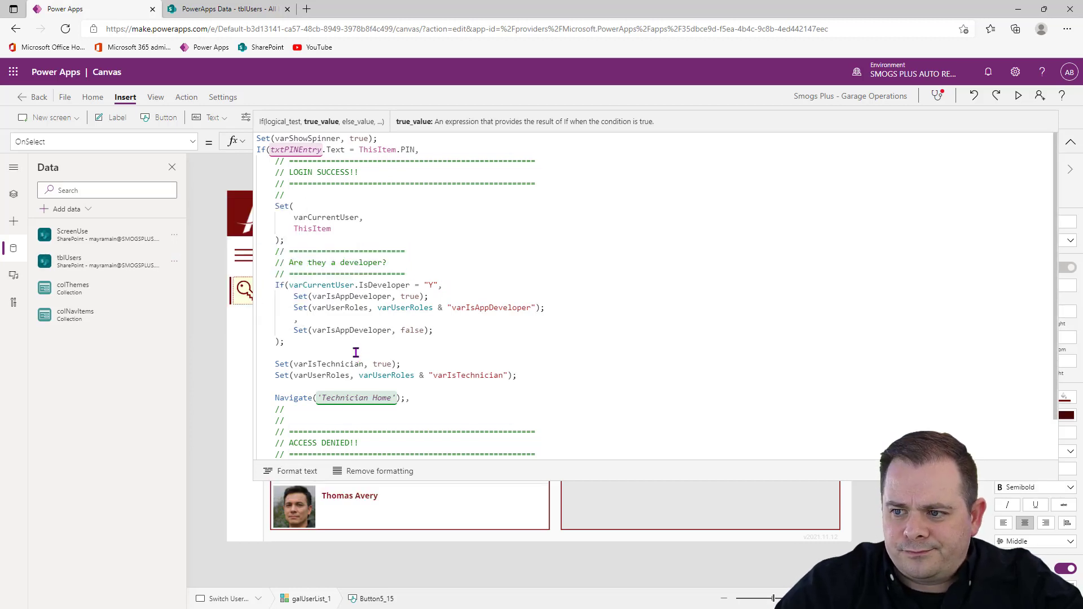
pyautogui.hotkey('ctrl', 'v')
pyautogui.moveTo(389, 366); pyautogui.dragTo(289, 365)
pyautogui.write('W')
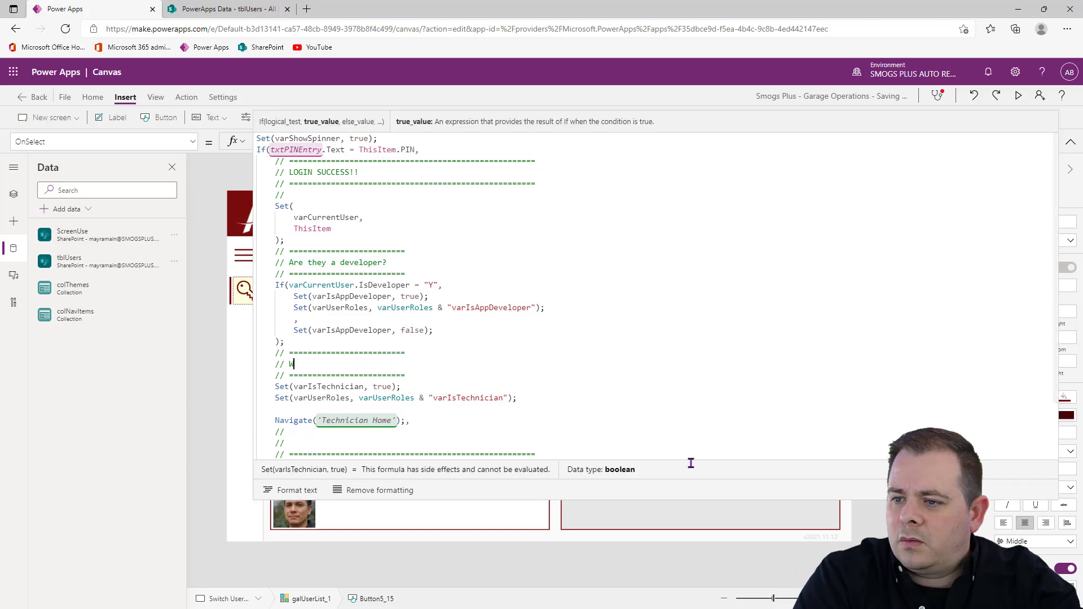
pyautogui.write('e know they are a t')
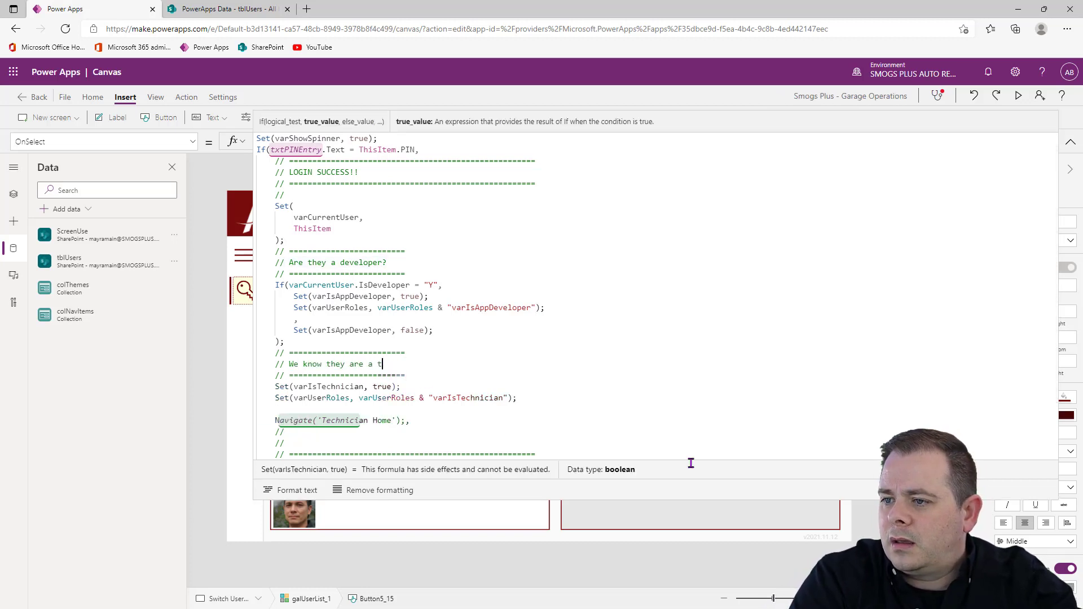
pyautogui.write('echni')
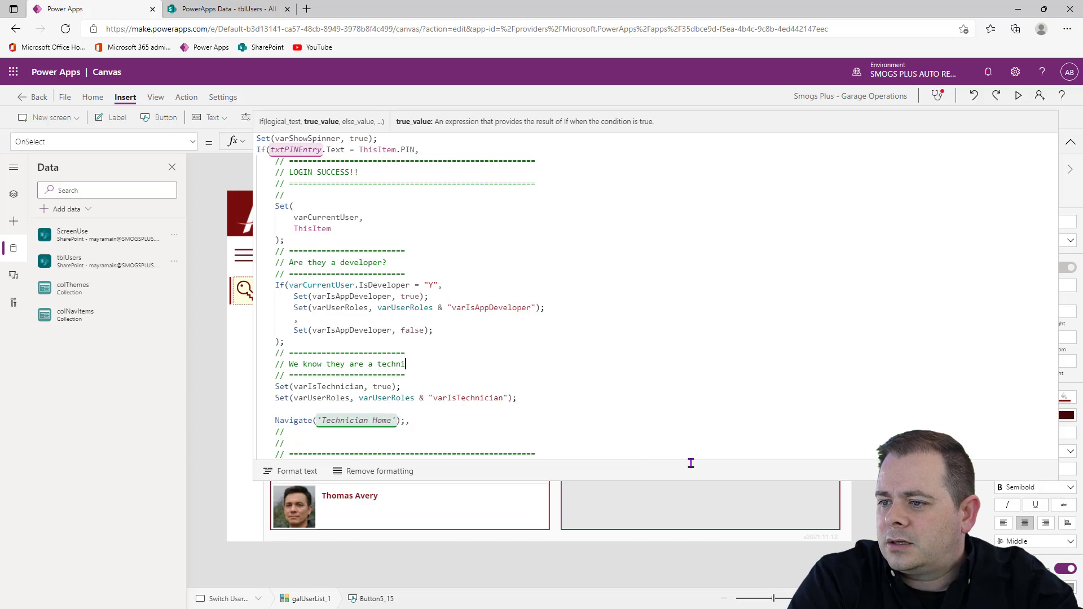
pyautogui.write('cian')
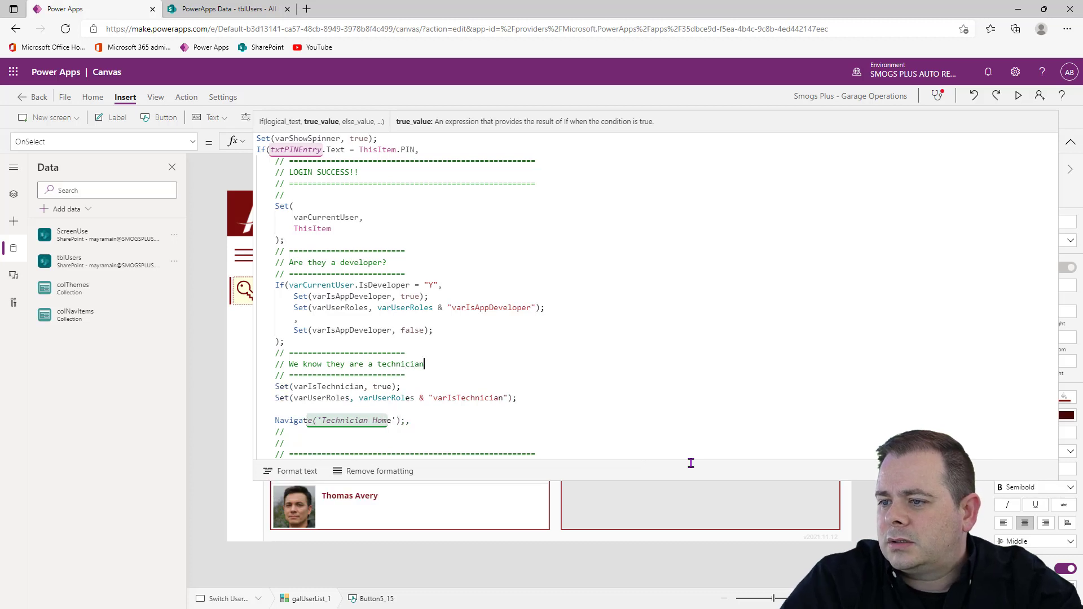
# Step: Add a comment banner reading 'Now, go to the technician screen' above Navigate
pyautogui.click(393, 409)
pyautogui.moveTo(419, 375); pyautogui.dragTo(175, 358)
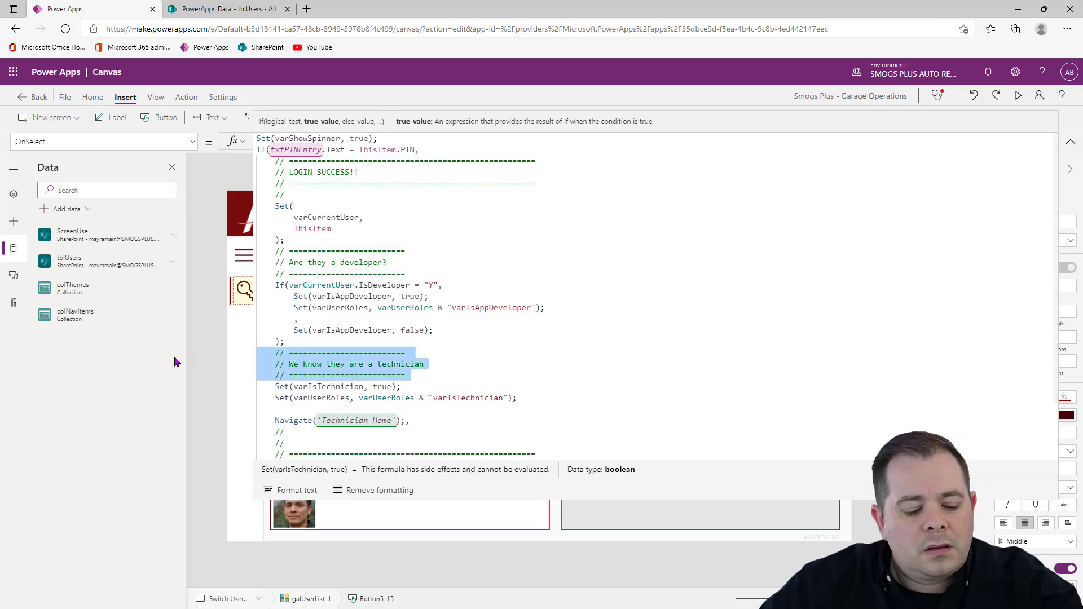
pyautogui.hotkey('ctrl', 'c')
pyautogui.click(388, 411)
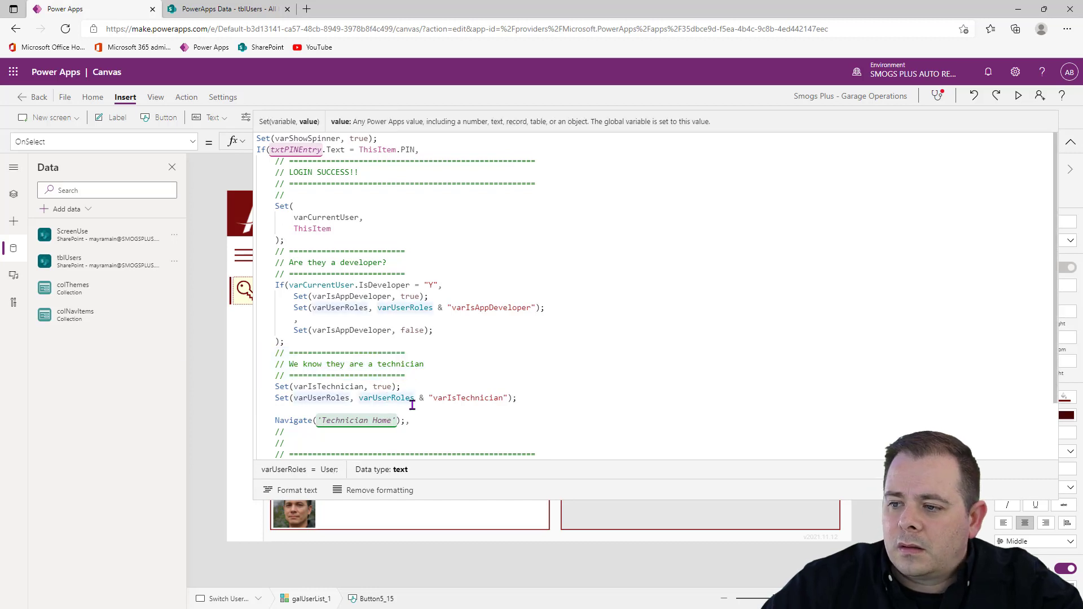
pyautogui.hotkey('ctrl', 'v')
pyautogui.click(467, 421)
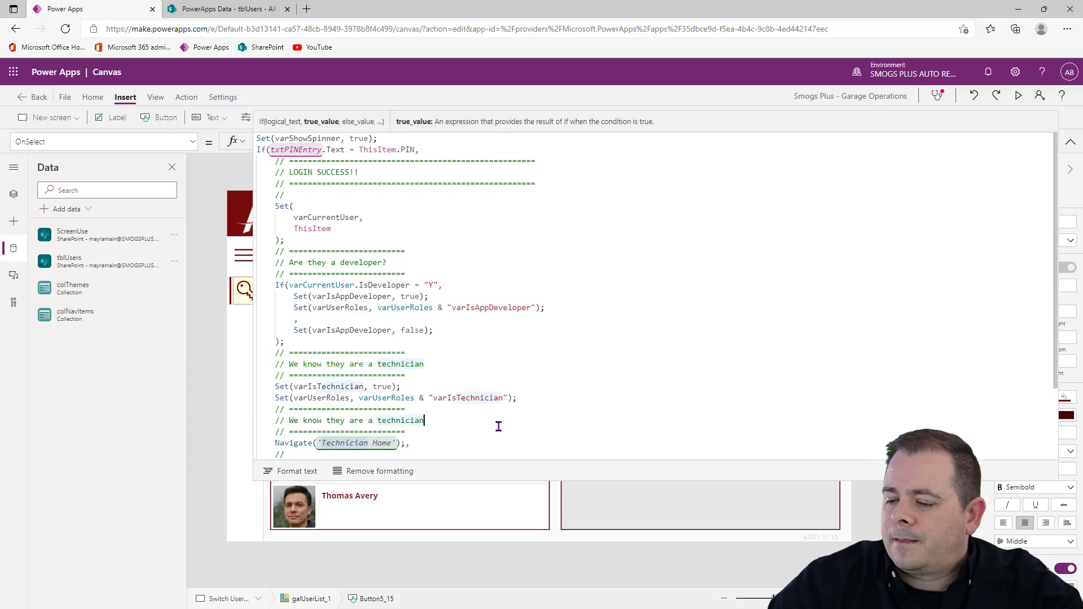
pyautogui.hotkey('ctrl', 'shift', 'Left')
pyautogui.hotkey('ctrl', 'shift', 'Left')
pyautogui.hotkey('ctrl', 'shift', 'Left')
pyautogui.hotkey('ctrl', 'shift', 'Left')
pyautogui.hotkey('ctrl', 'shift', 'Left')
pyautogui.hotkey('ctrl', 'shift', 'Left')
pyautogui.write('N')
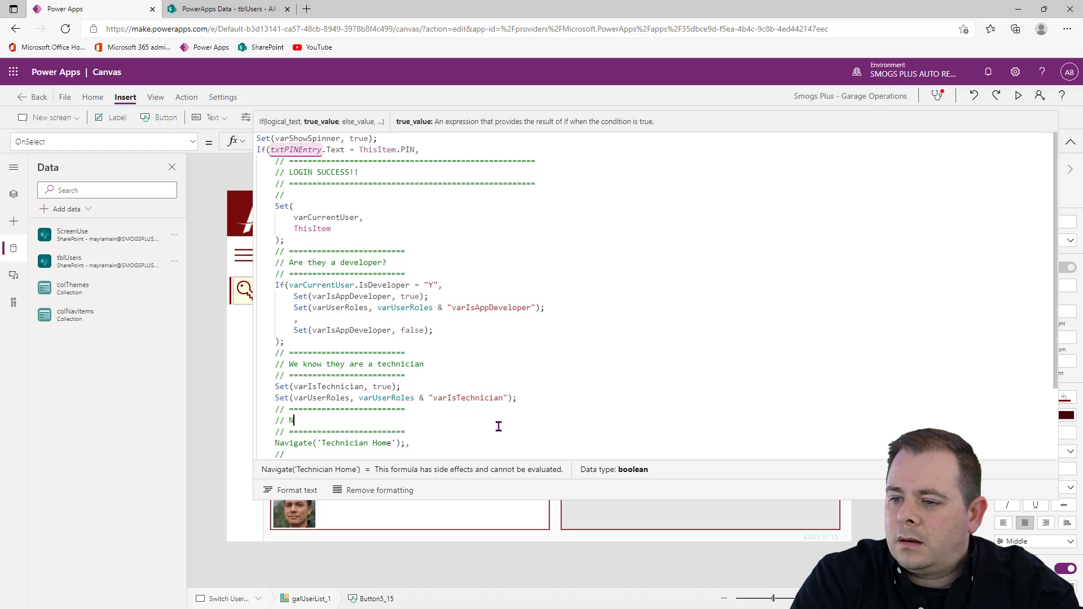
pyautogui.write('ow, go to the ')
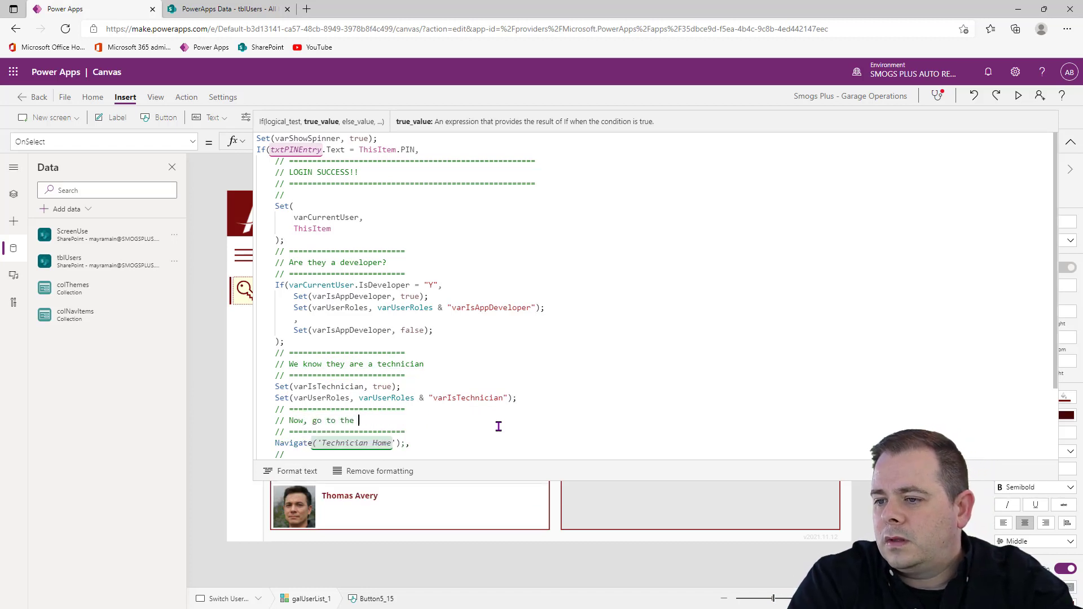
pyautogui.write('technician screen')
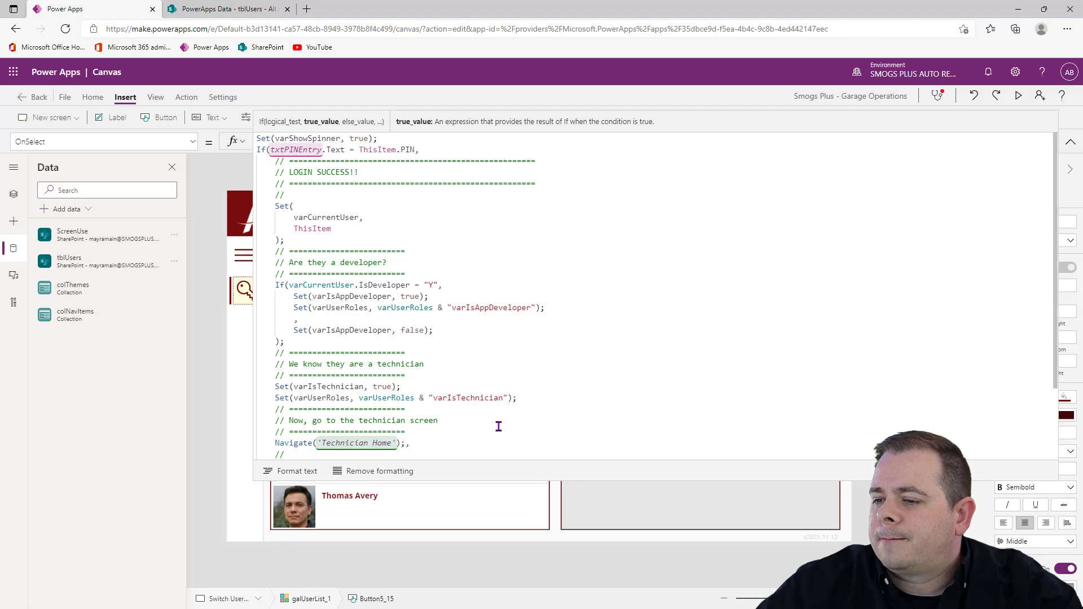
# Step: Save the app, then select and copy the entire technician login formula
pyautogui.scroll(-2, 500, 322)
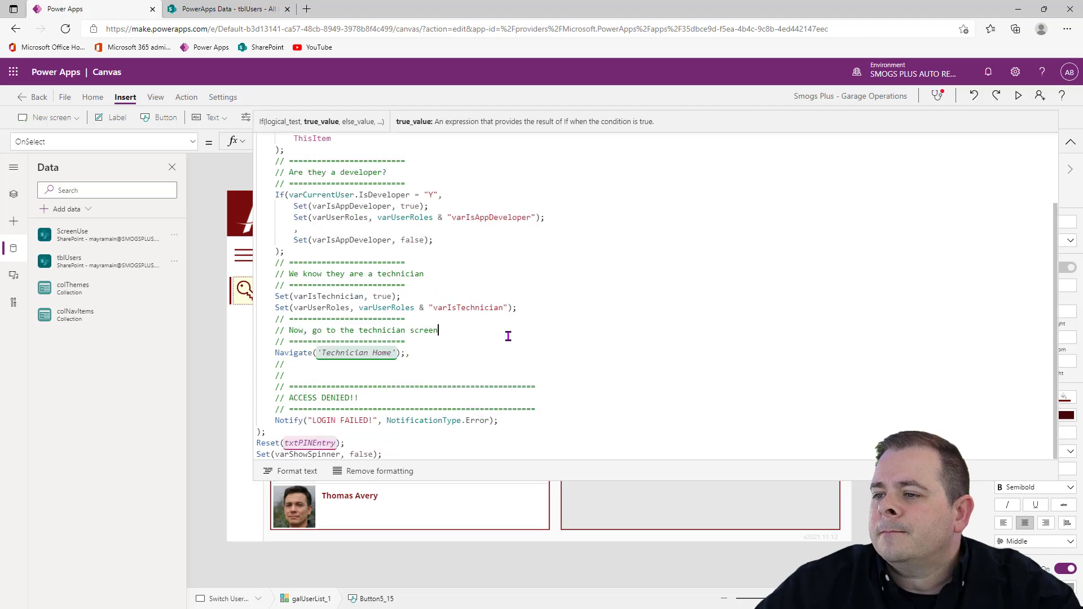
pyautogui.press('Down')
pyautogui.press('Down')
pyautogui.hotkey('ctrl', 's')
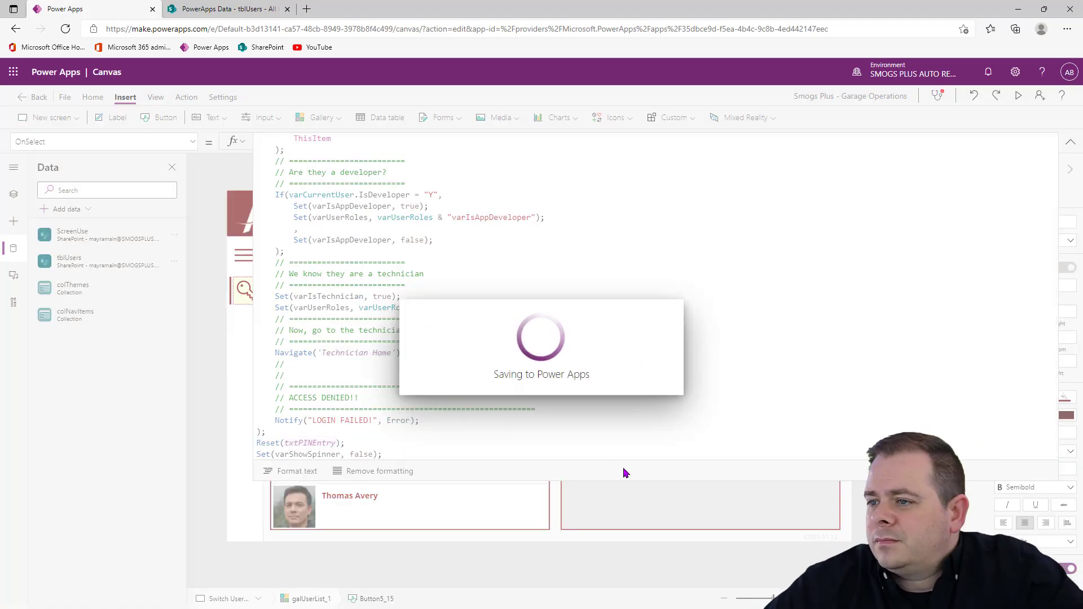
pyautogui.scroll(2, 492, 389)
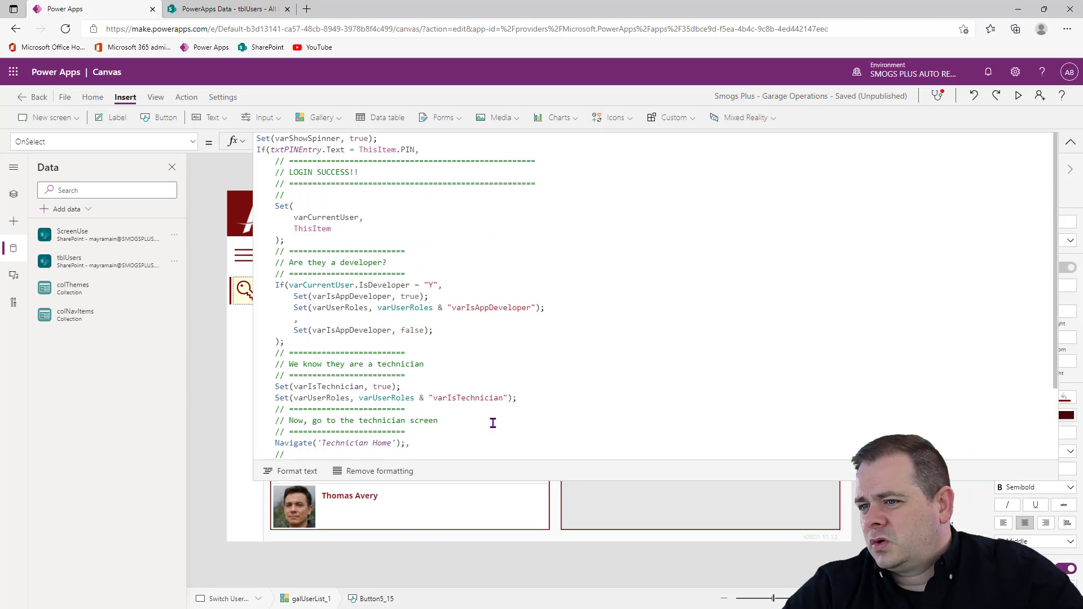
pyautogui.scroll(-2, 532, 419)
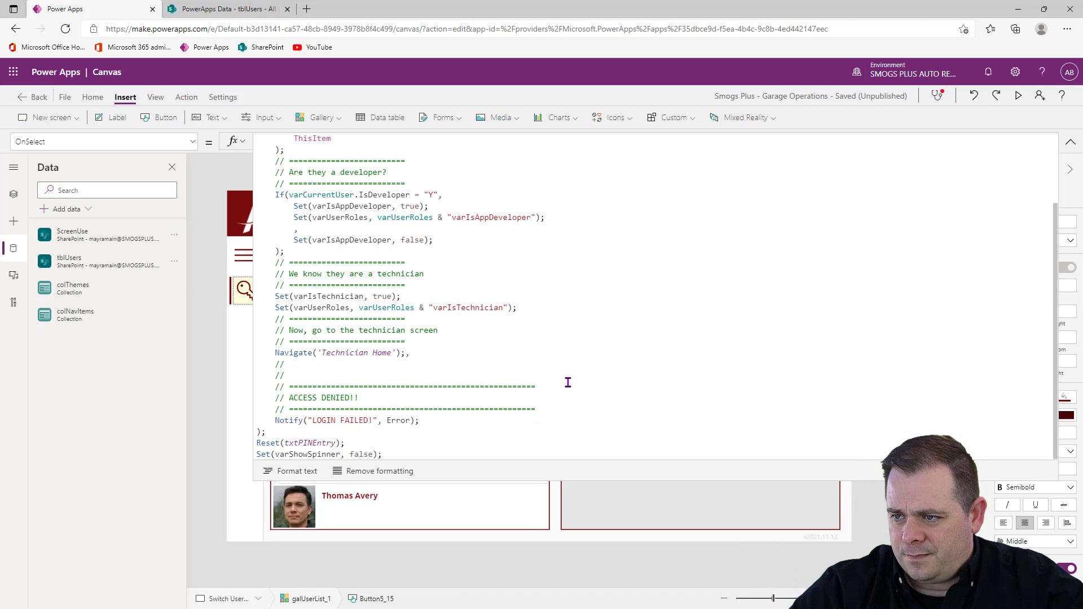
pyautogui.click(607, 317)
pyautogui.hotkey('ctrl', 'a')
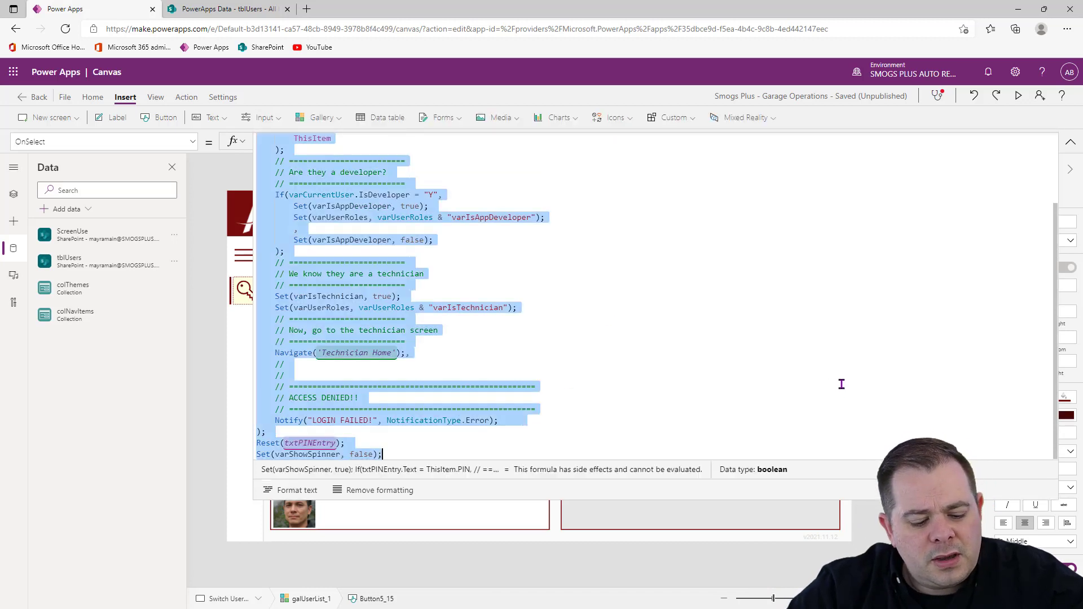
pyautogui.hotkey('alt', 'Tab')
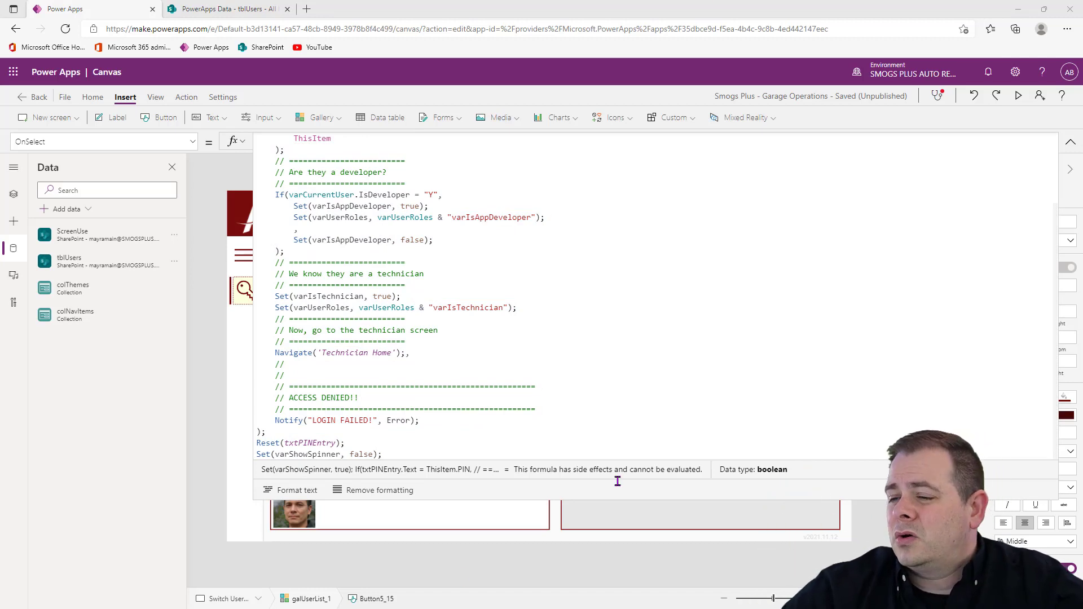
pyautogui.hotkey('ctrl', 'a')
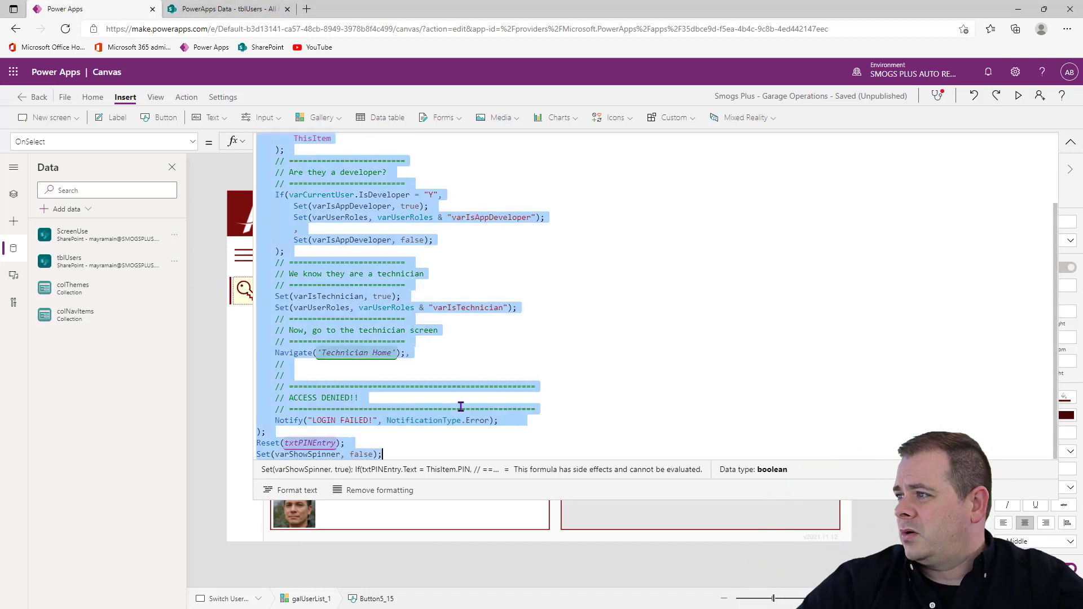
pyautogui.click(1071, 141)
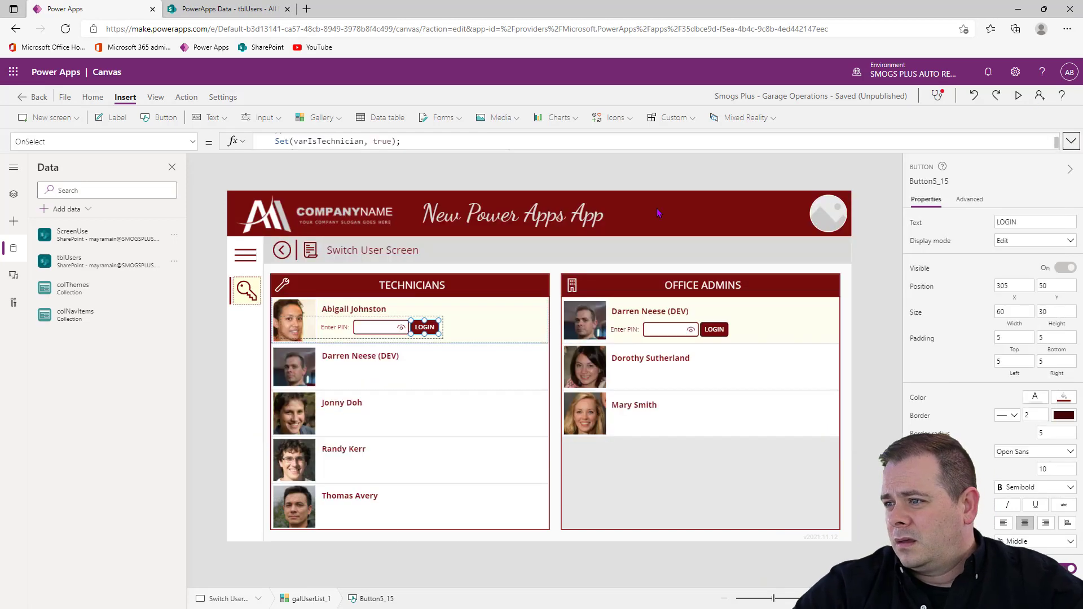
pyautogui.click(715, 333)
# Step: In the office admin login button's OnSelect, paste the LOGIN SUCCESS comment header under the If condition
pyautogui.click(715, 331)
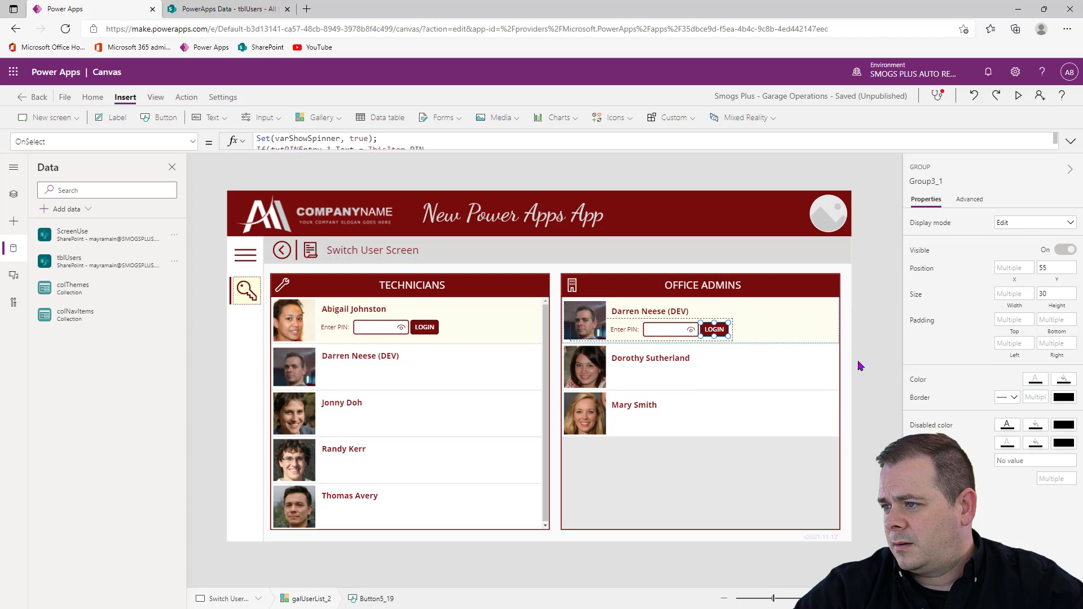
pyautogui.click(1070, 141)
pyautogui.click(630, 258)
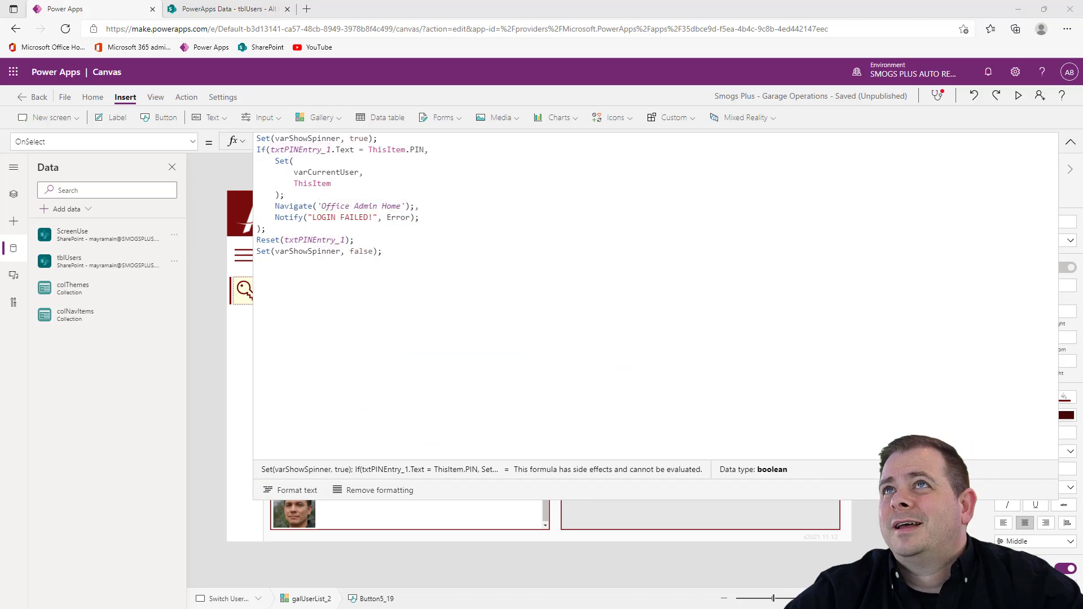
pyautogui.click(455, 158)
pyautogui.press('Return')
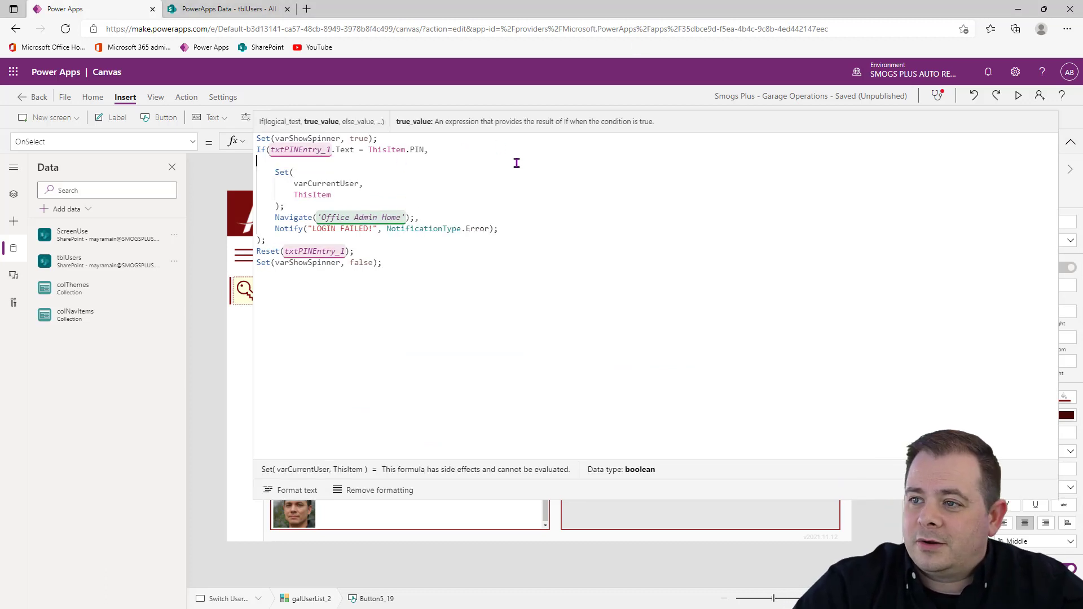
pyautogui.hotkey('ctrl', 'v')
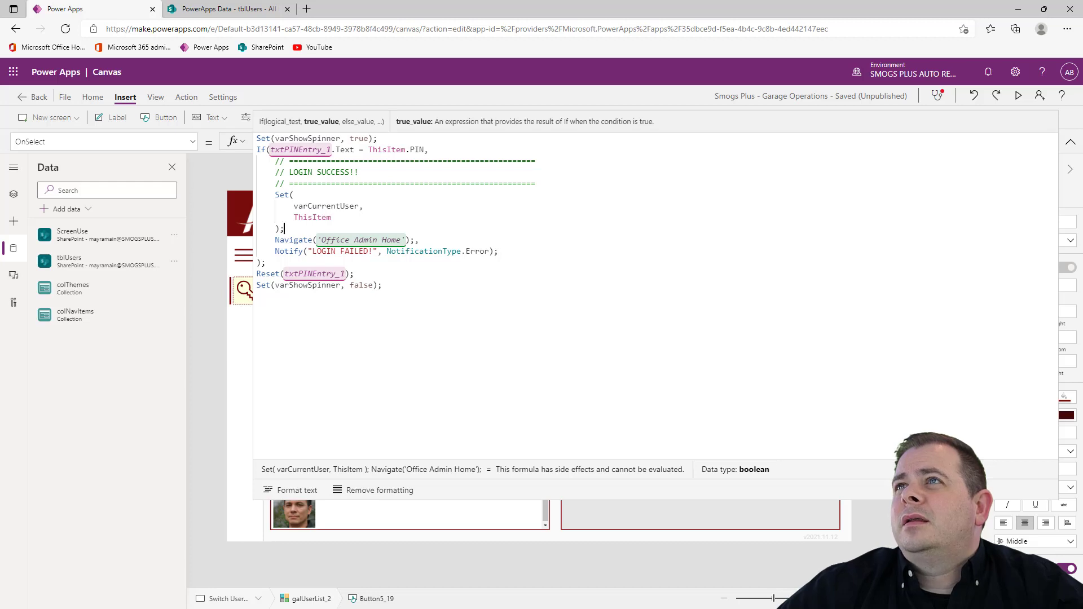
# Step: Paste the developer and technician role code after the current-user Set
pyautogui.hotkey('alt', 'Tab')
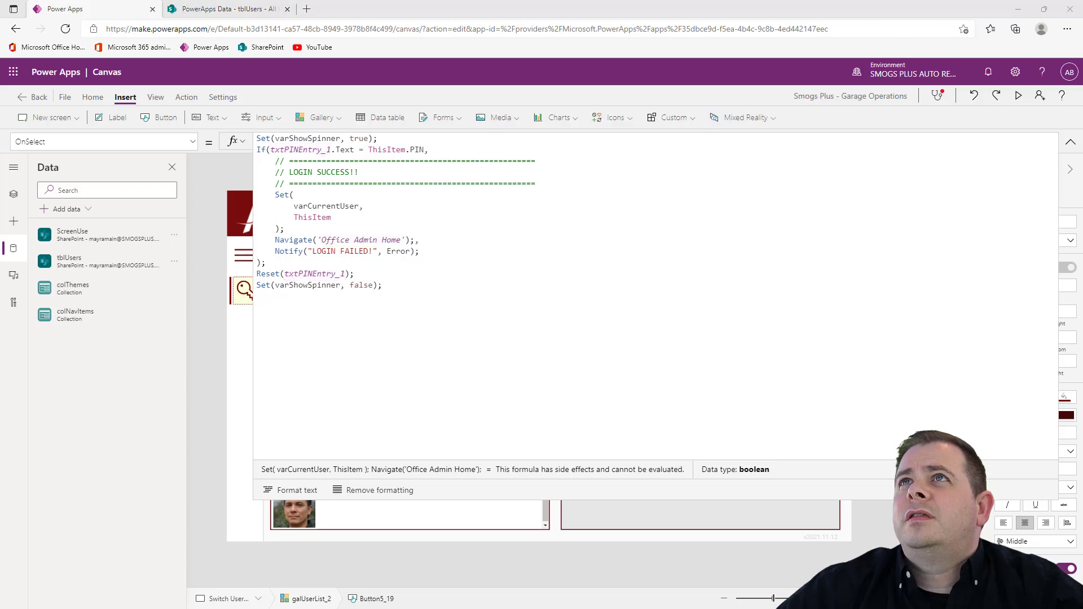
pyautogui.click(305, 233)
pyautogui.press('Return')
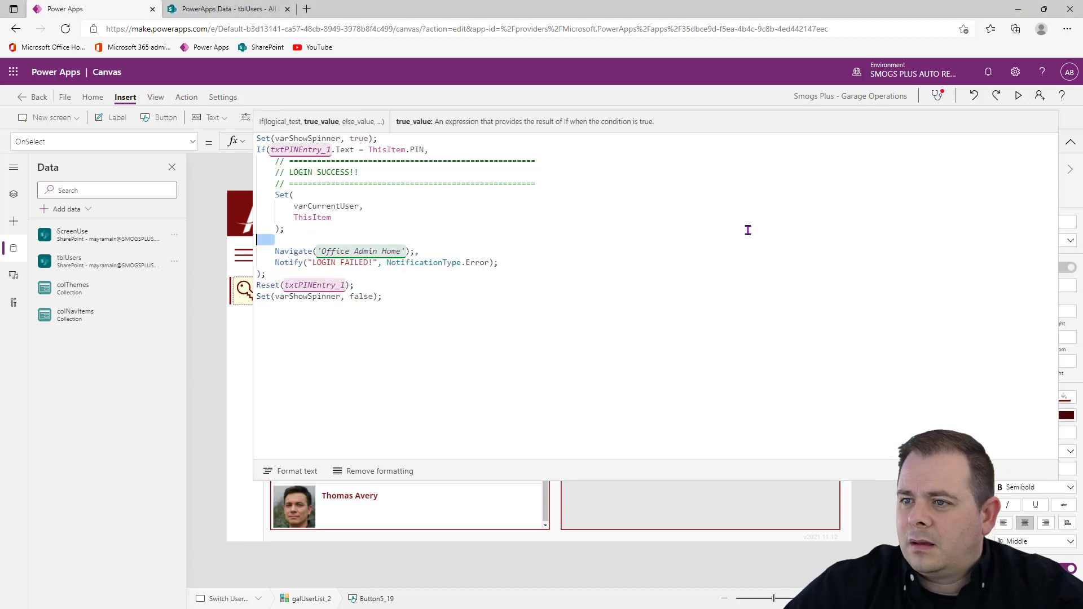
pyautogui.hotkey('ctrl', 'v')
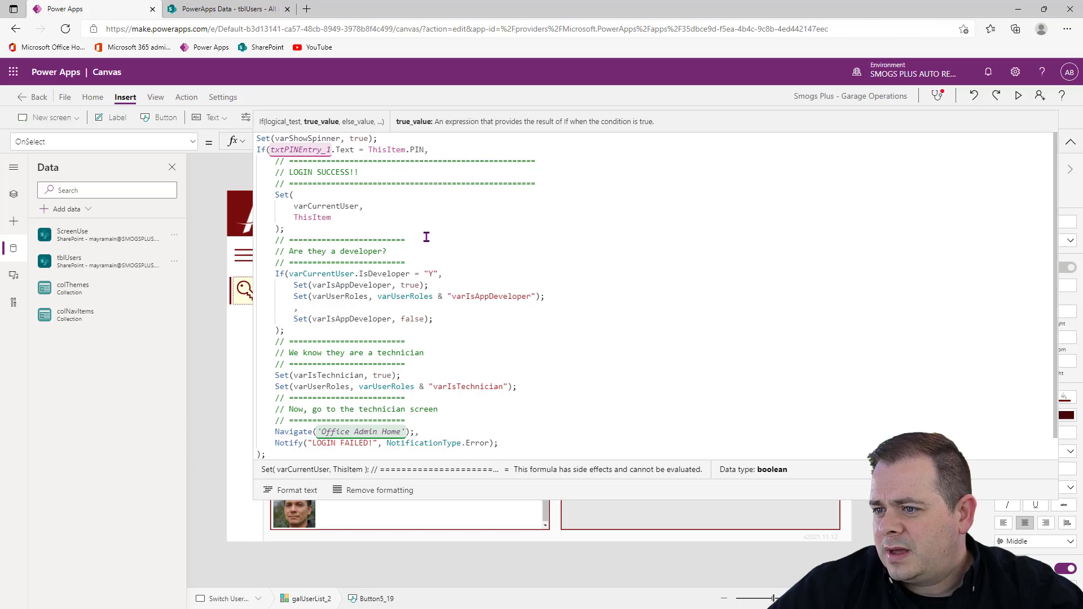
pyautogui.moveTo(284, 331); pyautogui.dragTo(271, 242)
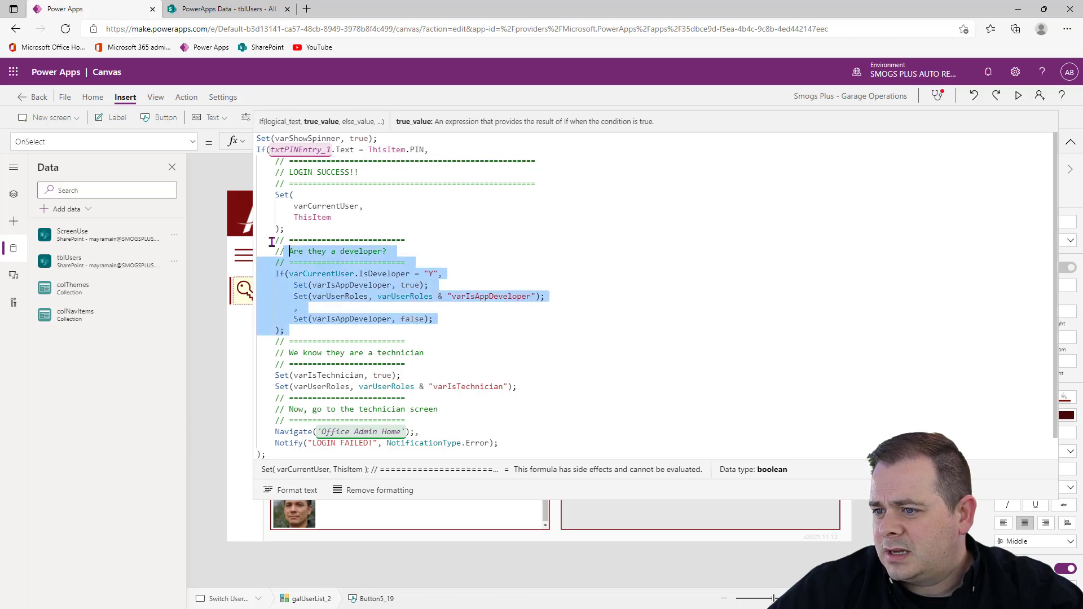
pyautogui.click(406, 345)
# Step: Reword the comment to 'We know they are an office admin' and use varIsOfficeAdmin in both Set calls
pyautogui.doubleClick(399, 353)
pyautogui.press('BackSpace')
pyautogui.press('BackSpace')
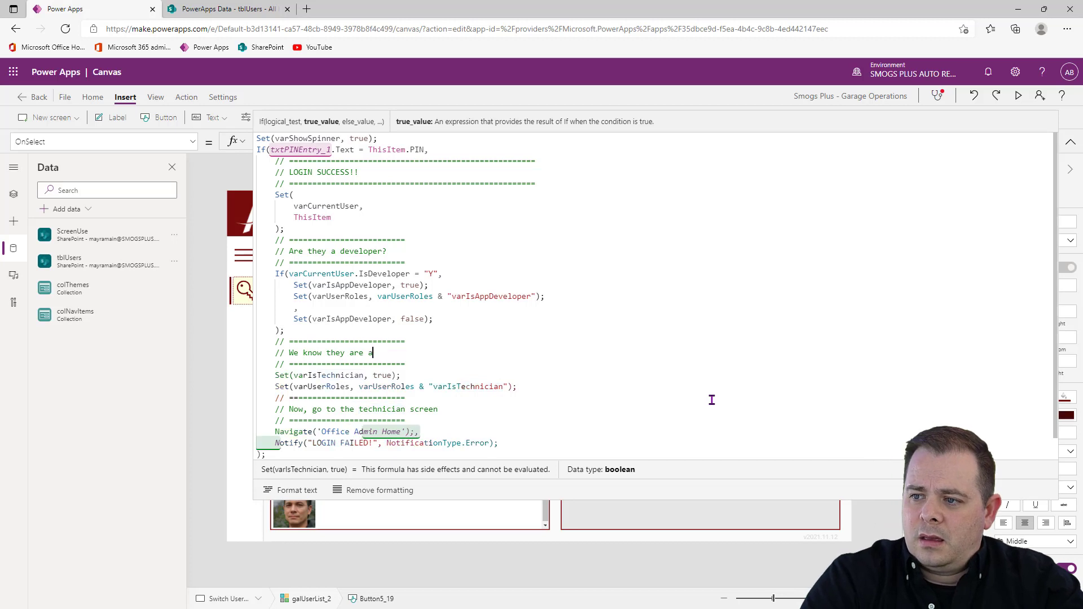
pyautogui.write('n office ')
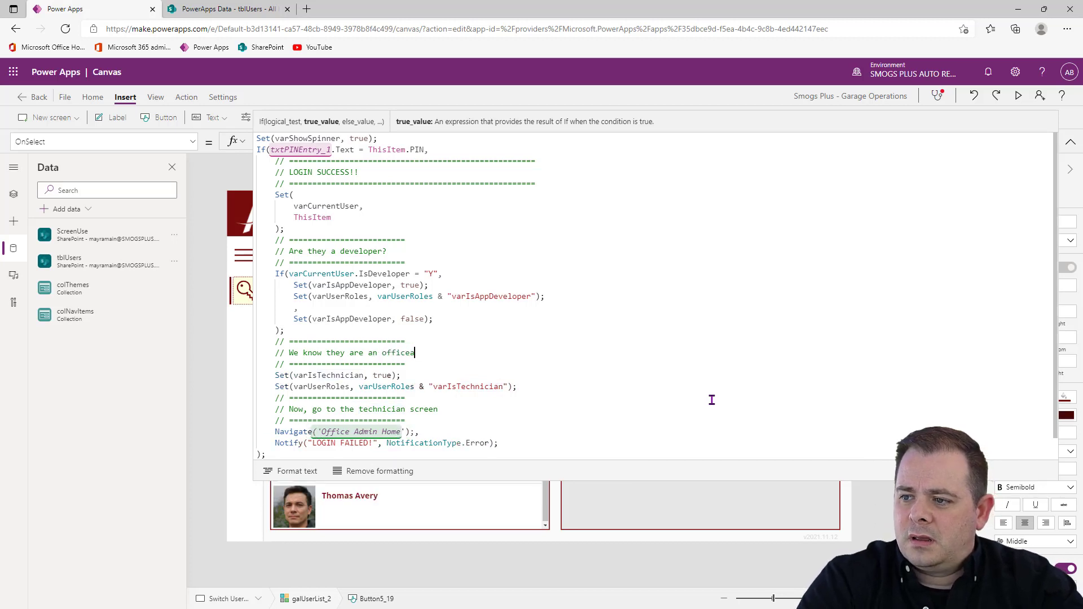
pyautogui.write('admin')
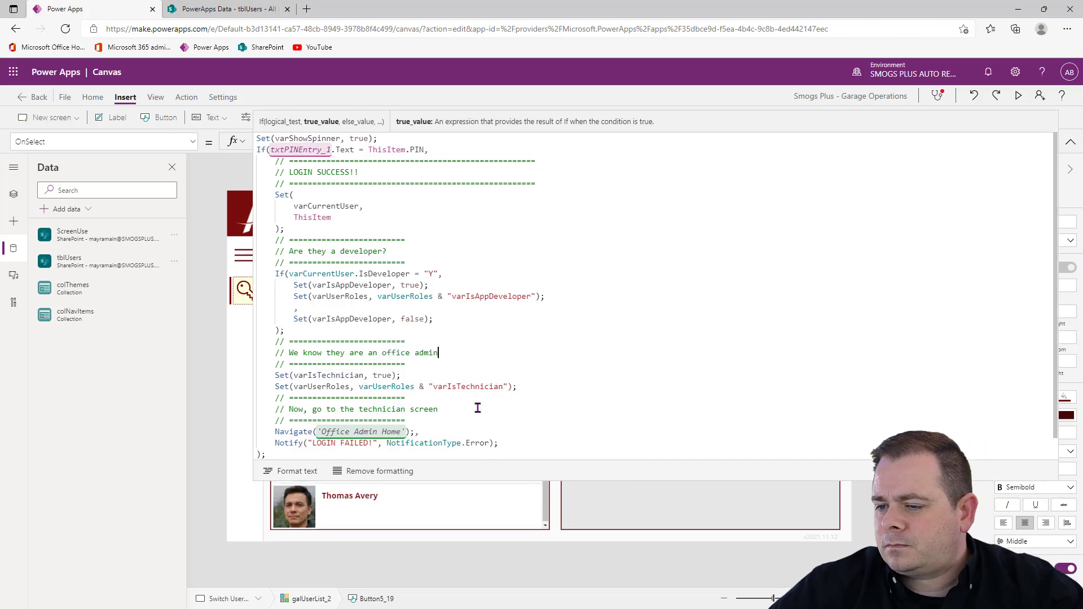
pyautogui.click(324, 374)
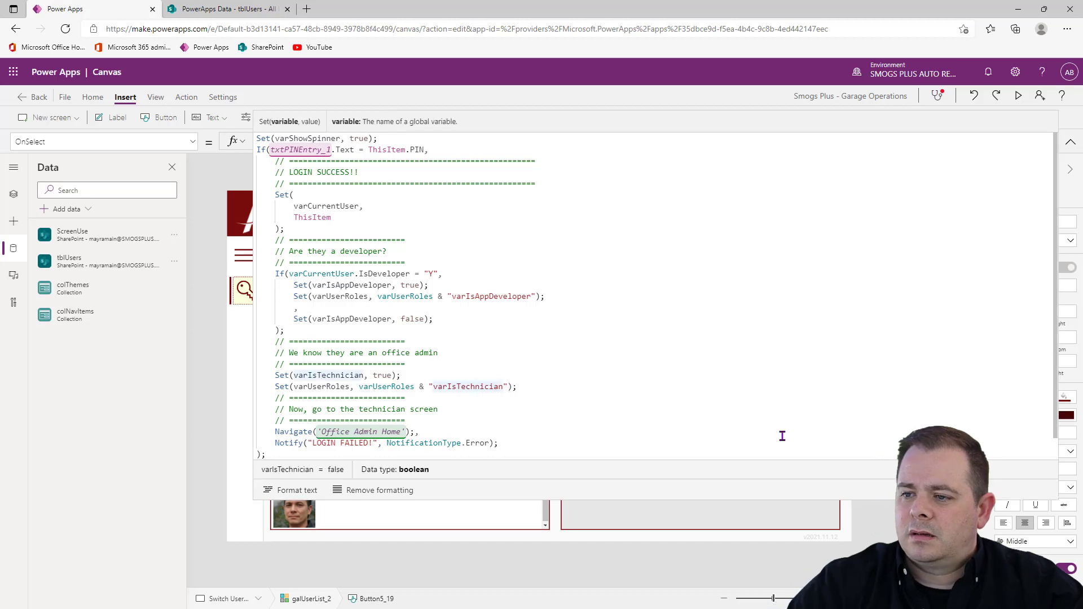
pyautogui.press('Left')
pyautogui.hotkey('ctrl', 'shift', 'Right')
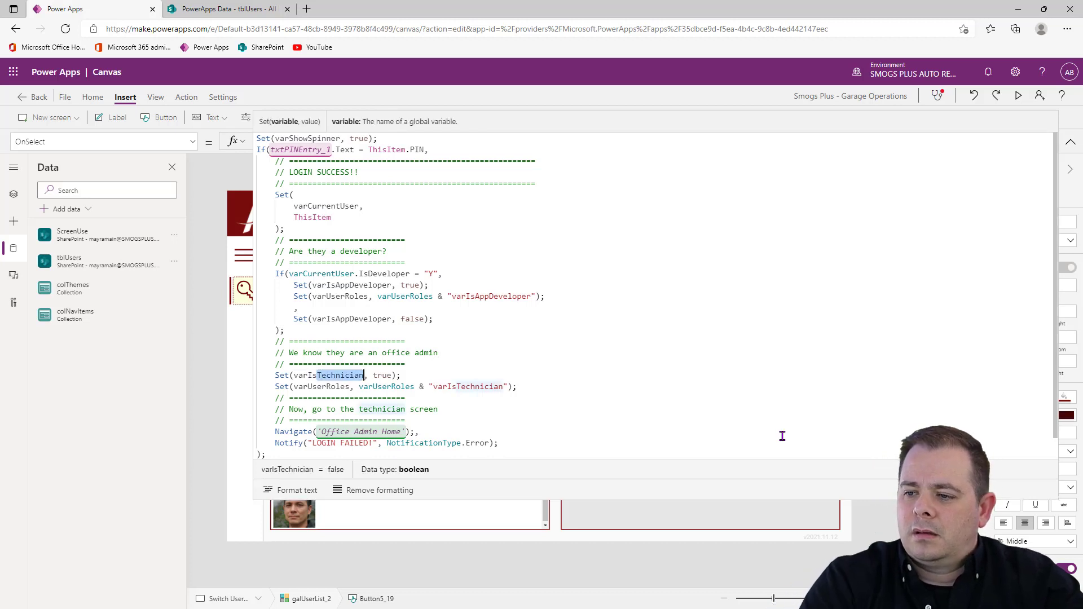
pyautogui.write('OfficeAdmin')
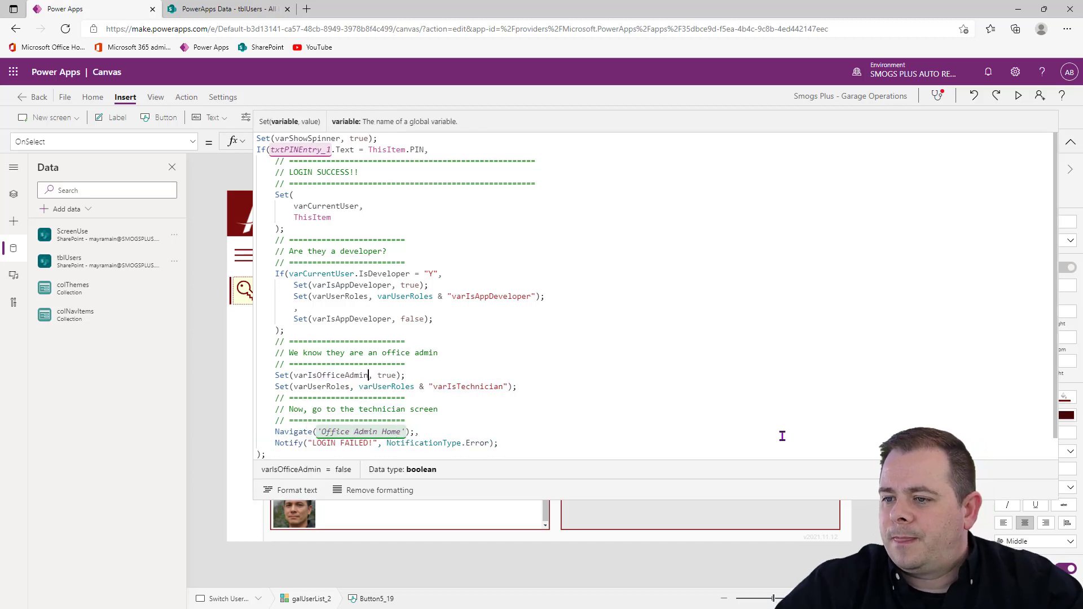
pyautogui.doubleClick(475, 388)
pyautogui.write('varIsOfficeAdmin')
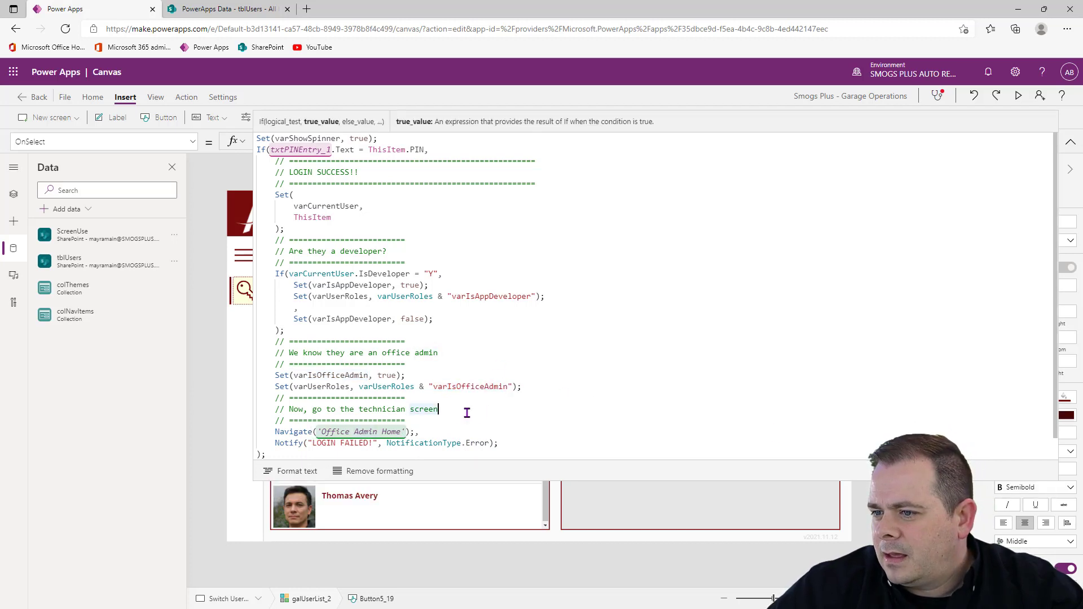
# Step: Change the navigation comment to refer to the OfficeAdmin screen instead of technician
pyautogui.doubleClick(373, 409)
pyautogui.write('varIsOfficeAdmin')
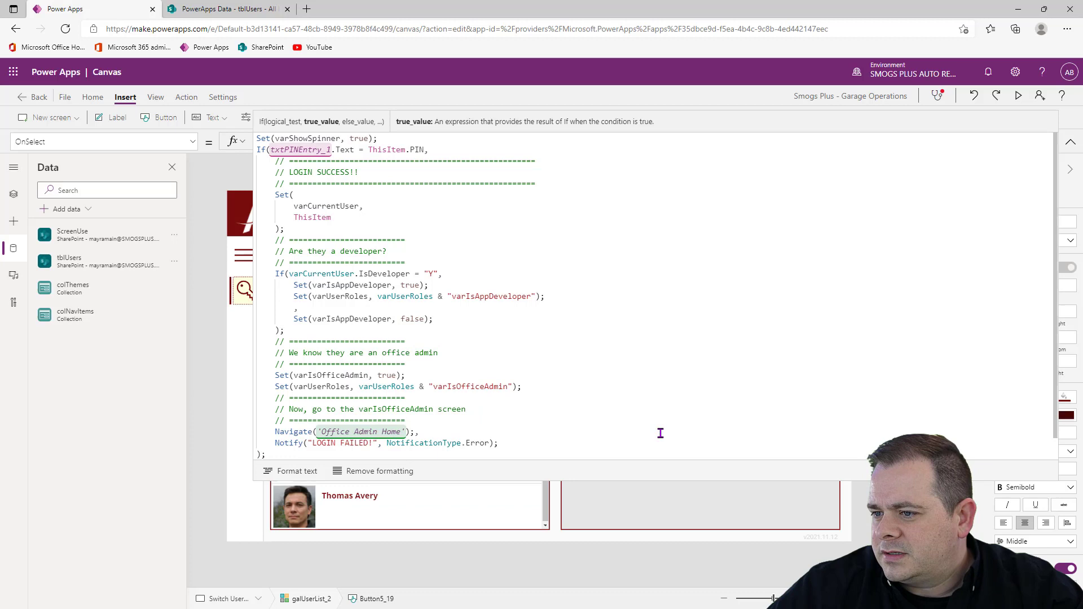
pyautogui.click(381, 409)
pyautogui.hotkey('ctrl', 'shift', 'Left')
pyautogui.press('BackSpace')
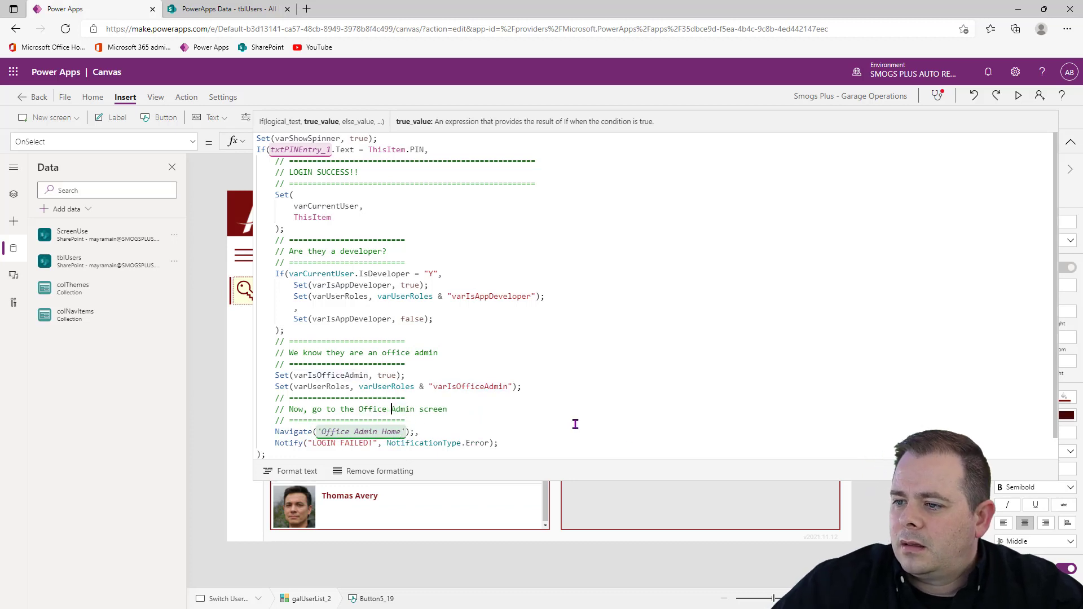
pyautogui.scroll(-1, 597, 384)
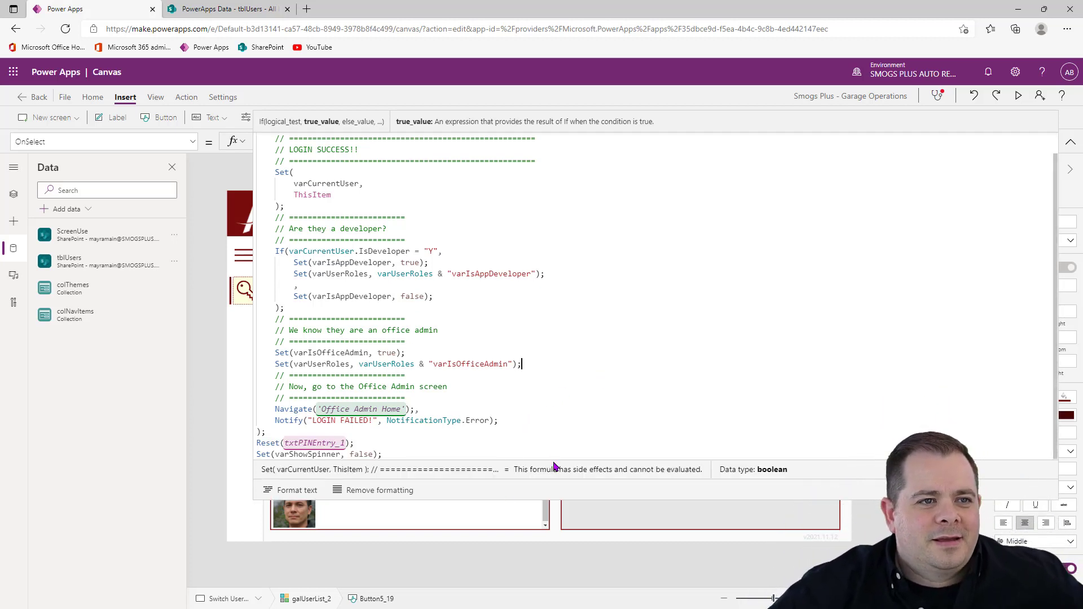
pyautogui.click(548, 331)
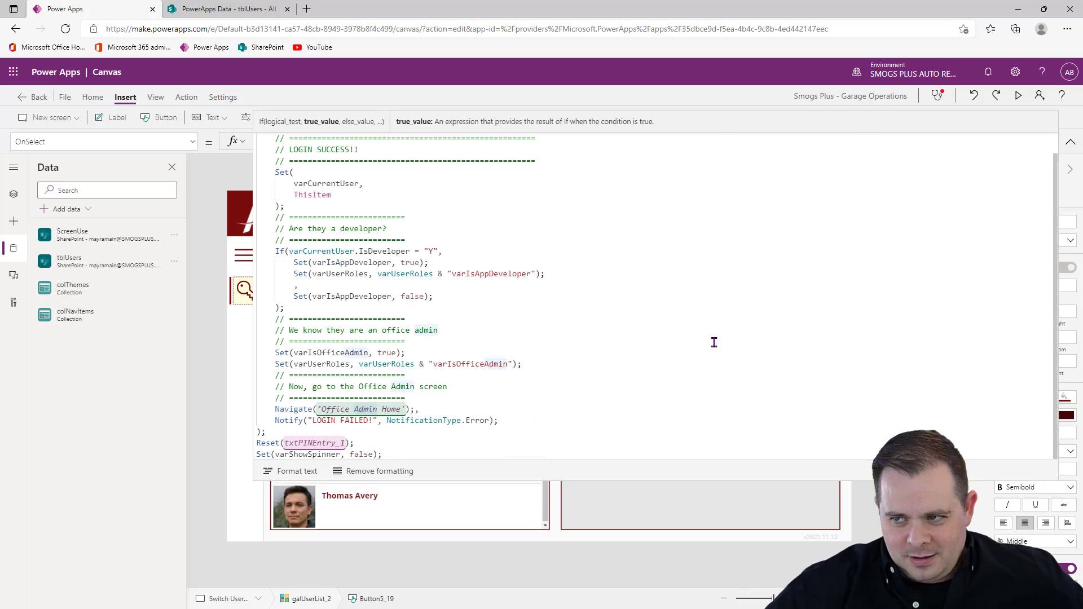
pyautogui.doubleClick(339, 273)
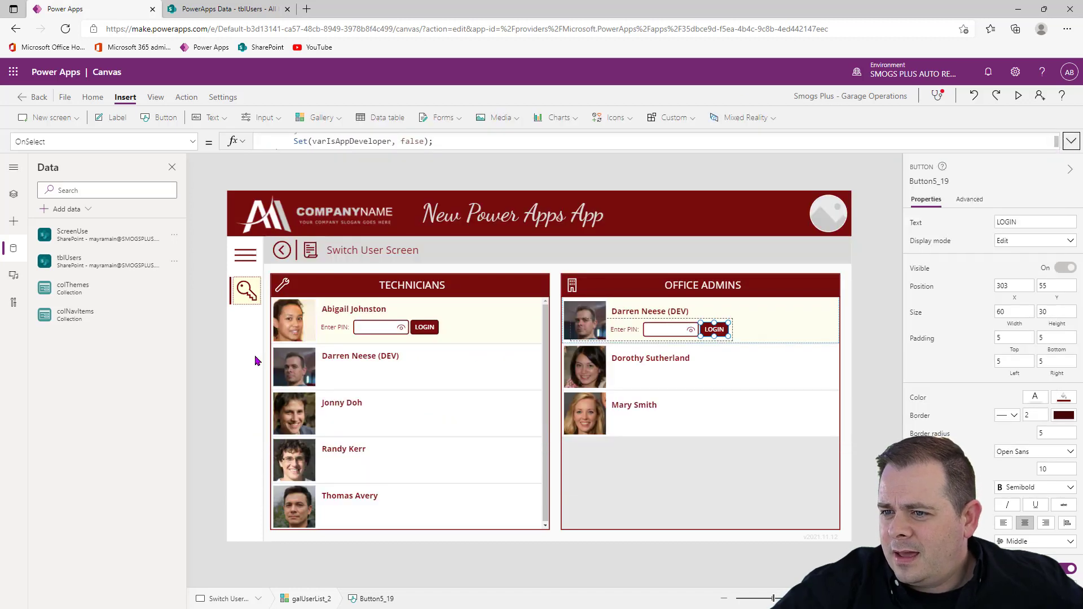
# Step: Verify SIDE NAV_6's GroupsUserIsIn is varUserRoles, then collapse Switch User Screen in Tree view
pyautogui.click(255, 354)
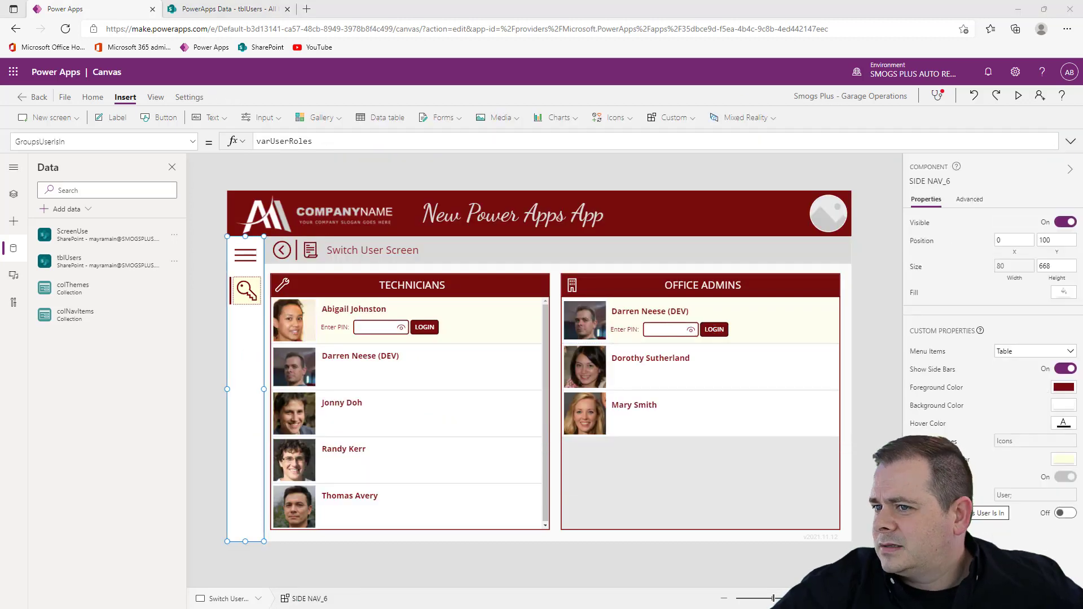
pyautogui.click(316, 142)
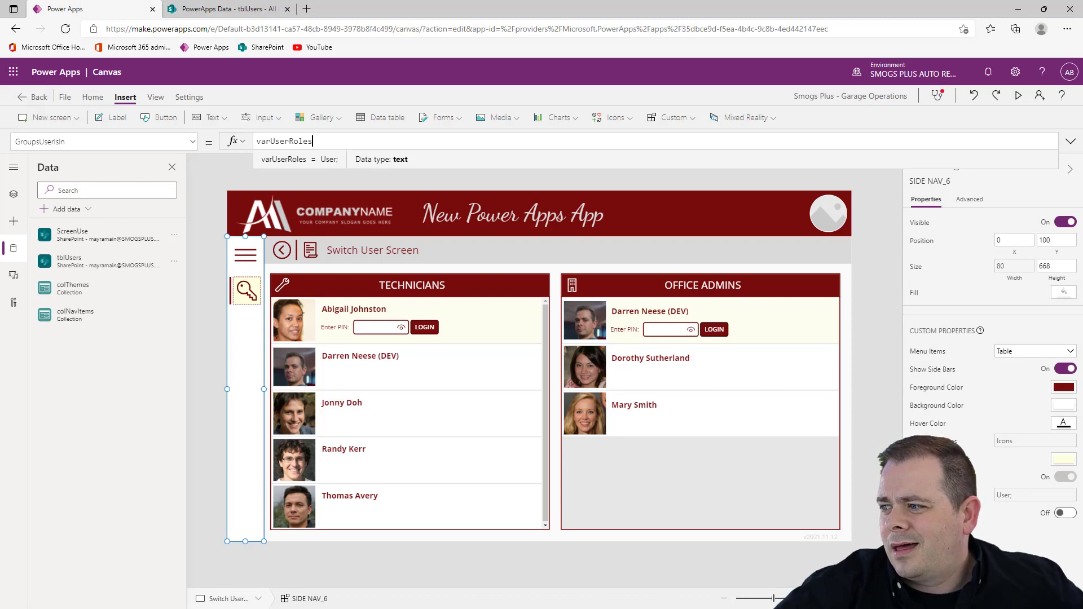
pyautogui.doubleClick(288, 141)
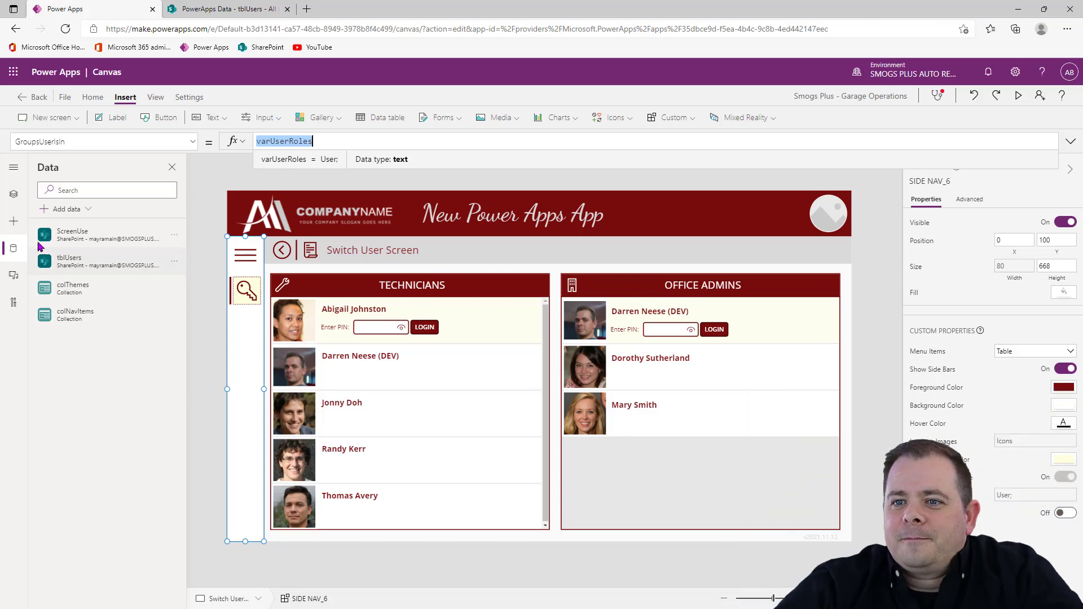
pyautogui.click(14, 193)
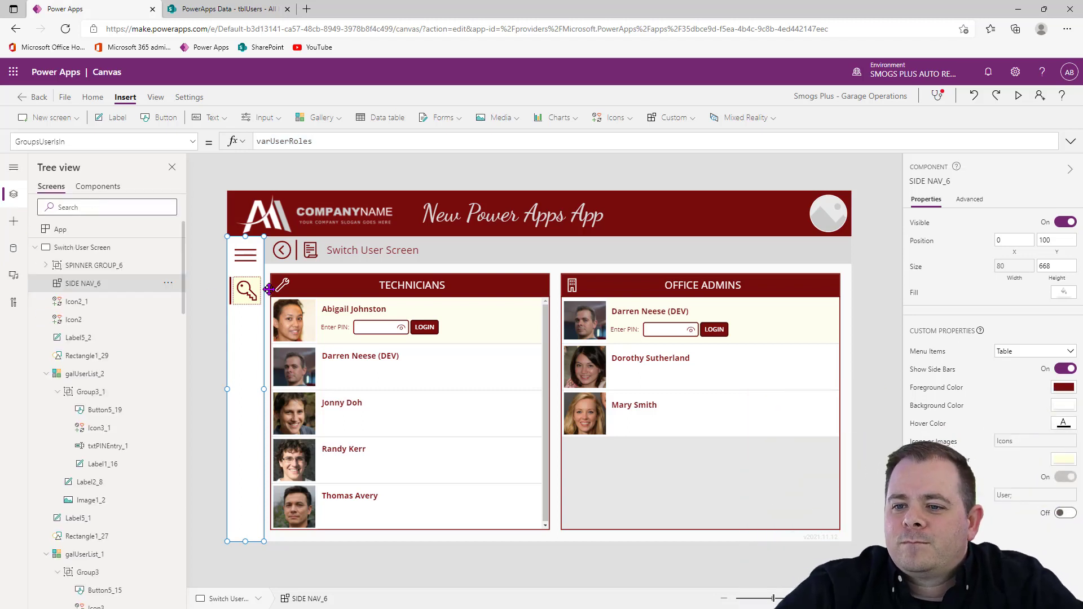
pyautogui.click(35, 247)
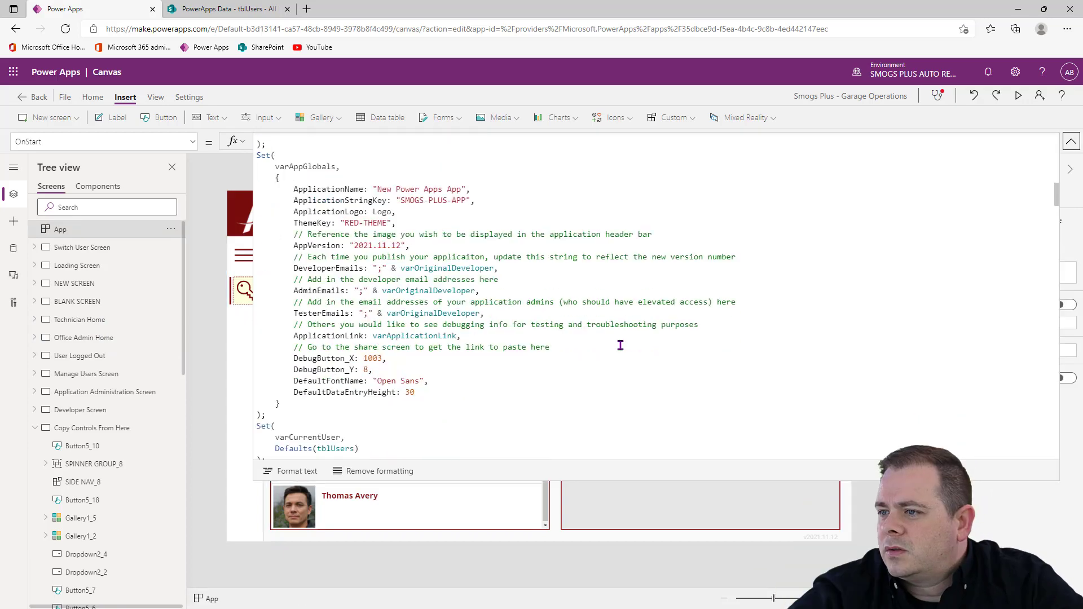
# Step: Scroll to the end of App.OnStart and add blank lines after the closing brace
pyautogui.scroll(-1, 618, 346)
pyautogui.moveTo(1056, 199); pyautogui.dragTo(1022, 398)
pyautogui.scroll(-2, 584, 358)
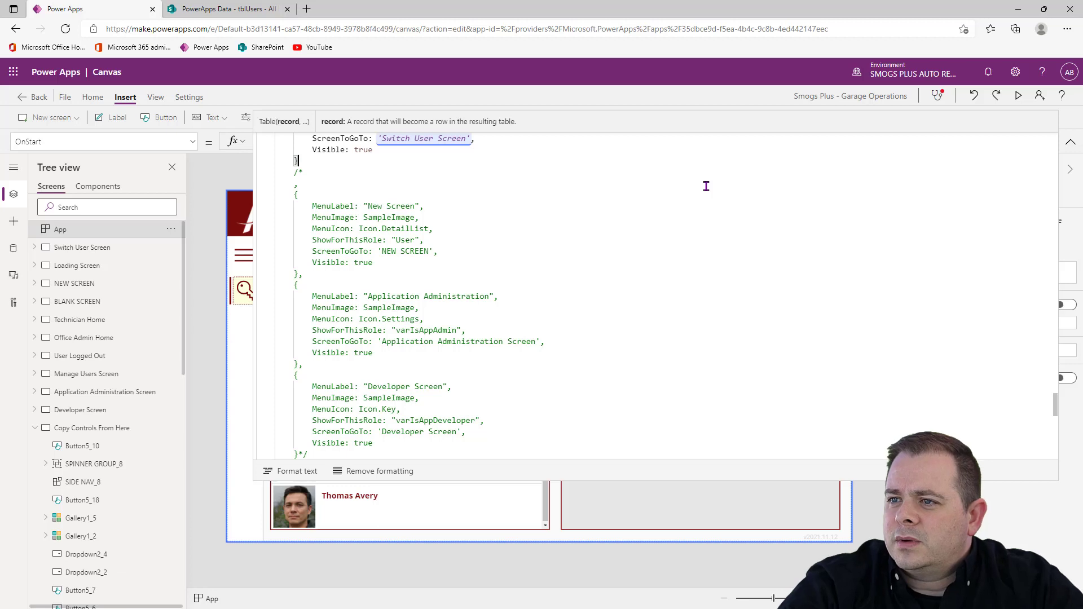
pyautogui.press('Return')
pyautogui.press('Return')
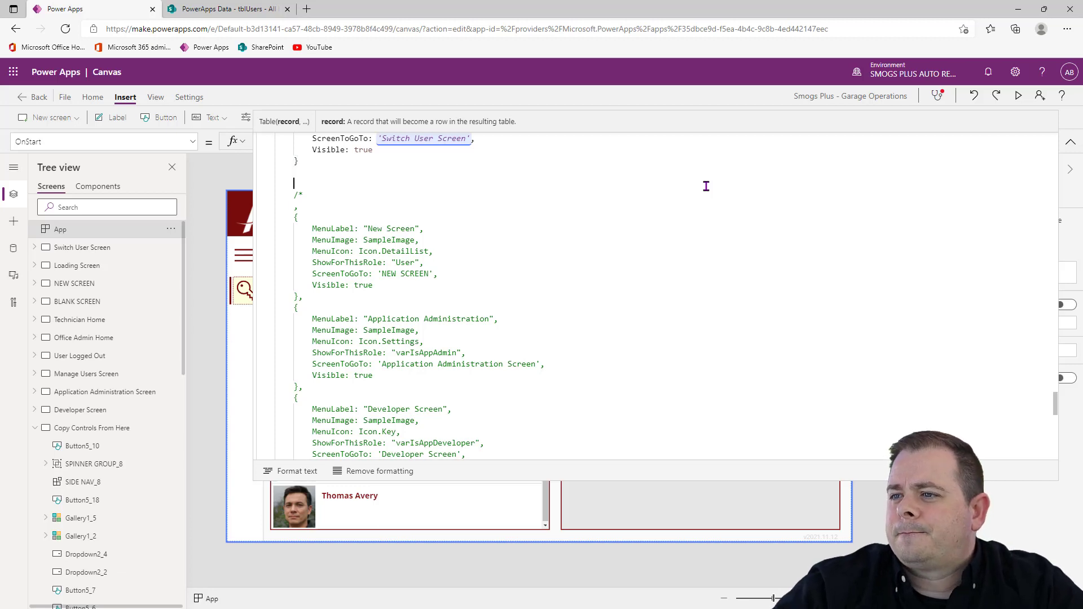
pyautogui.scroll(3, 540, 336)
pyautogui.scroll(-4, 448, 325)
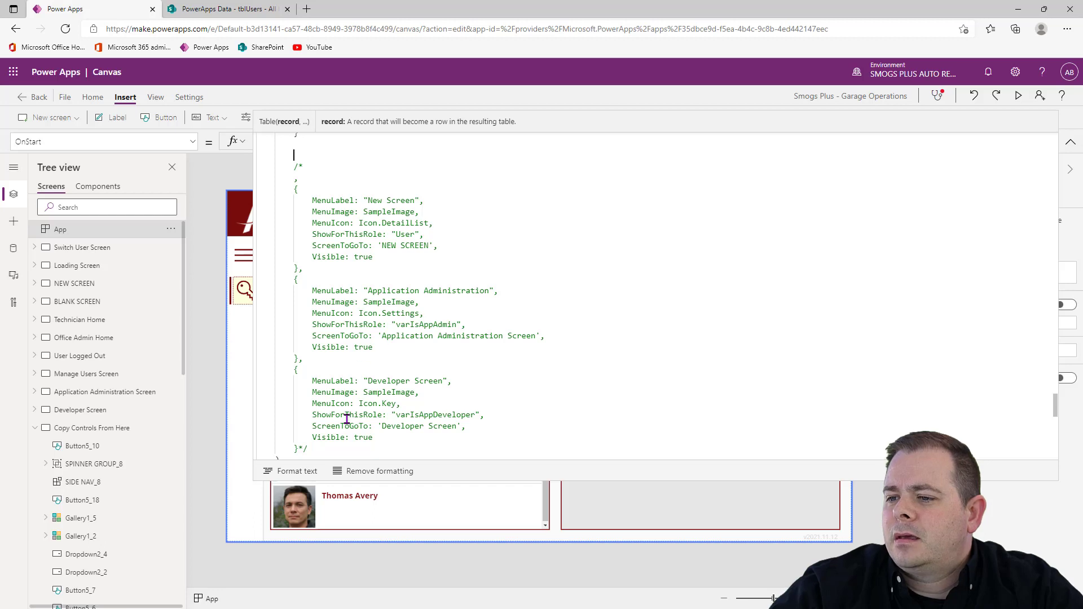
# Step: Put the comment terminator on its own line and cut out the commented Developer Screen record
pyautogui.click(320, 446)
pyautogui.press('Left')
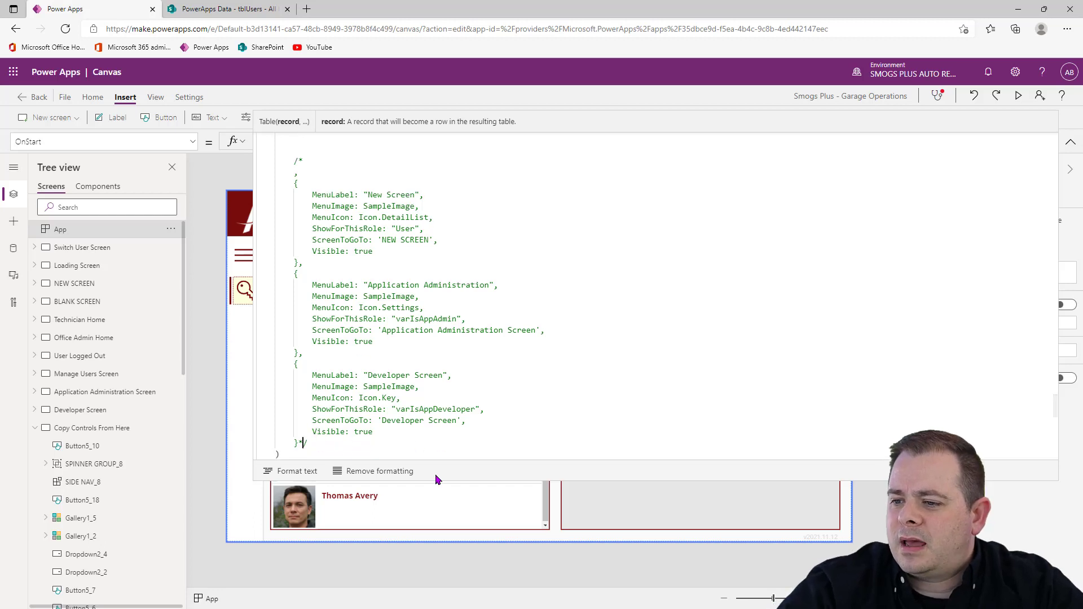
pyautogui.press('Left')
pyautogui.press('Return')
pyautogui.press('Return')
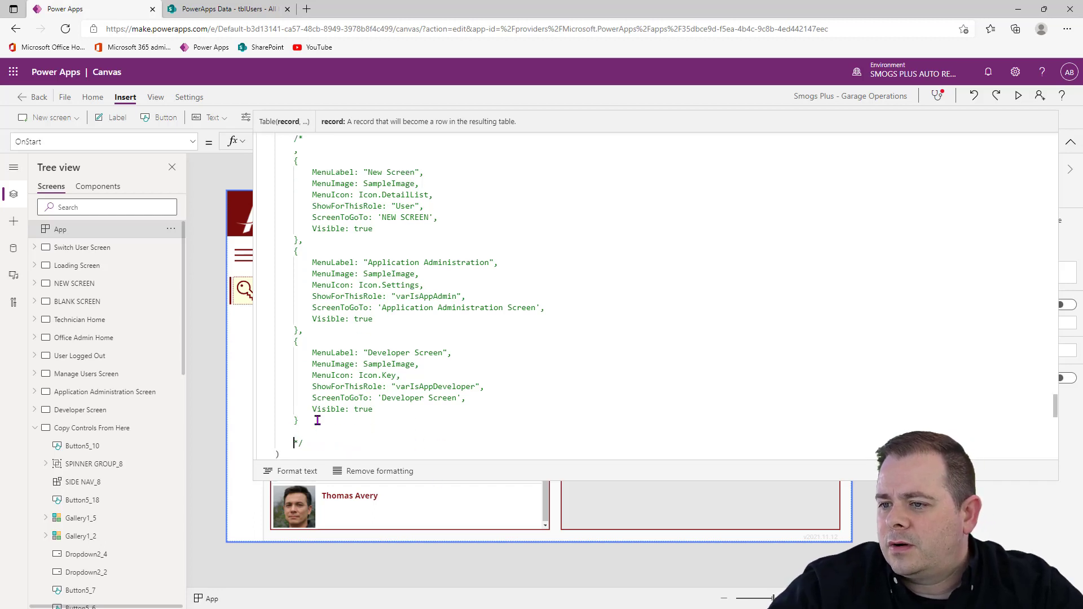
pyautogui.moveTo(317, 420); pyautogui.dragTo(310, 330)
pyautogui.hotkey('ctrl', 'c')
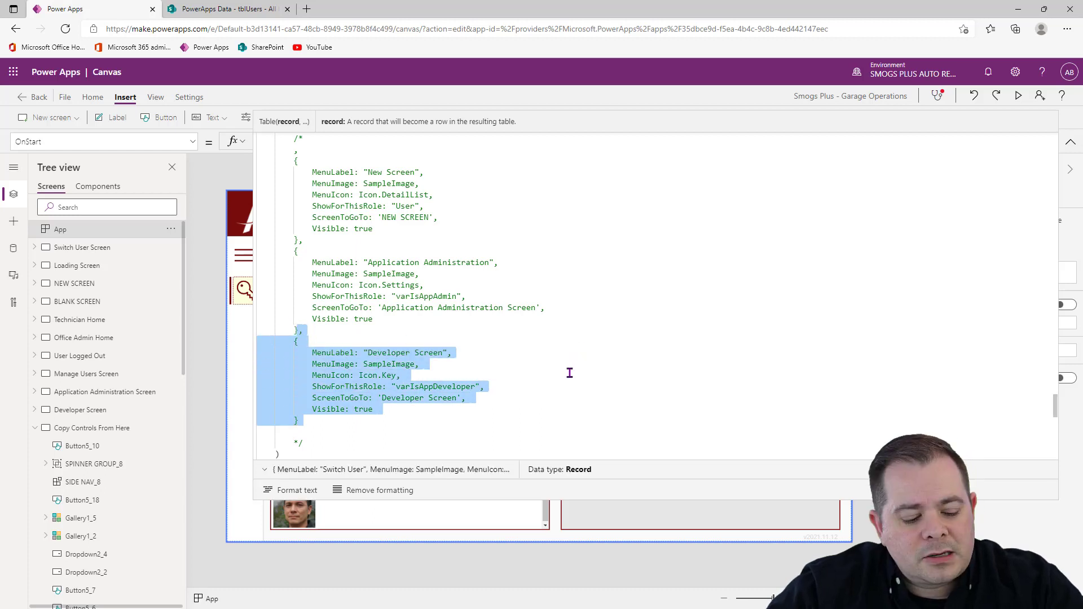
pyautogui.press('Delete')
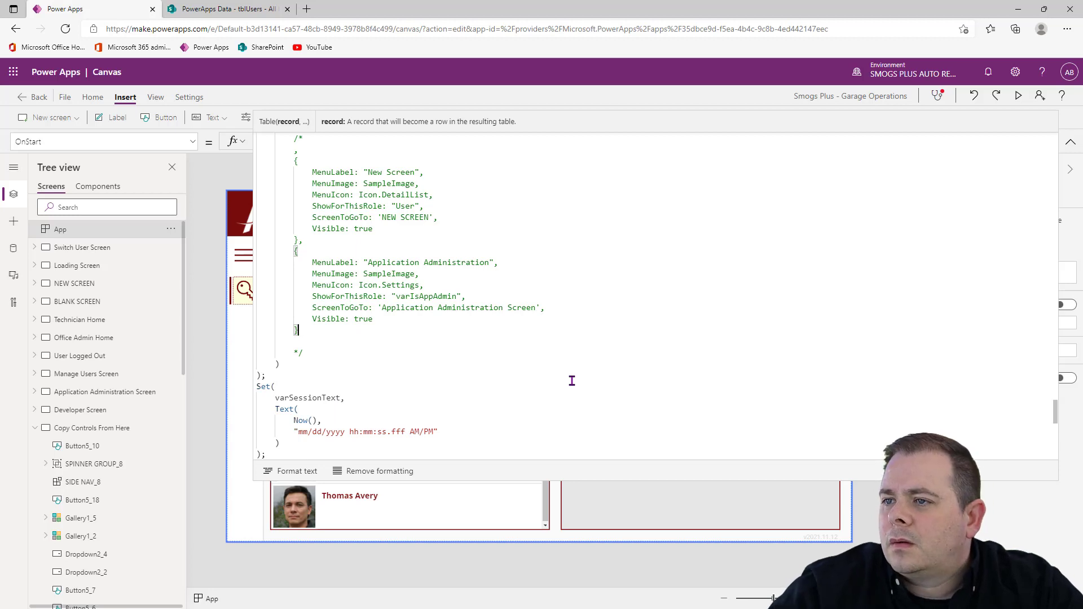
pyautogui.scroll(3, 569, 373)
# Step: Add a comma after the Switch User record and paste the Developer Screen record below it
pyautogui.click(351, 242)
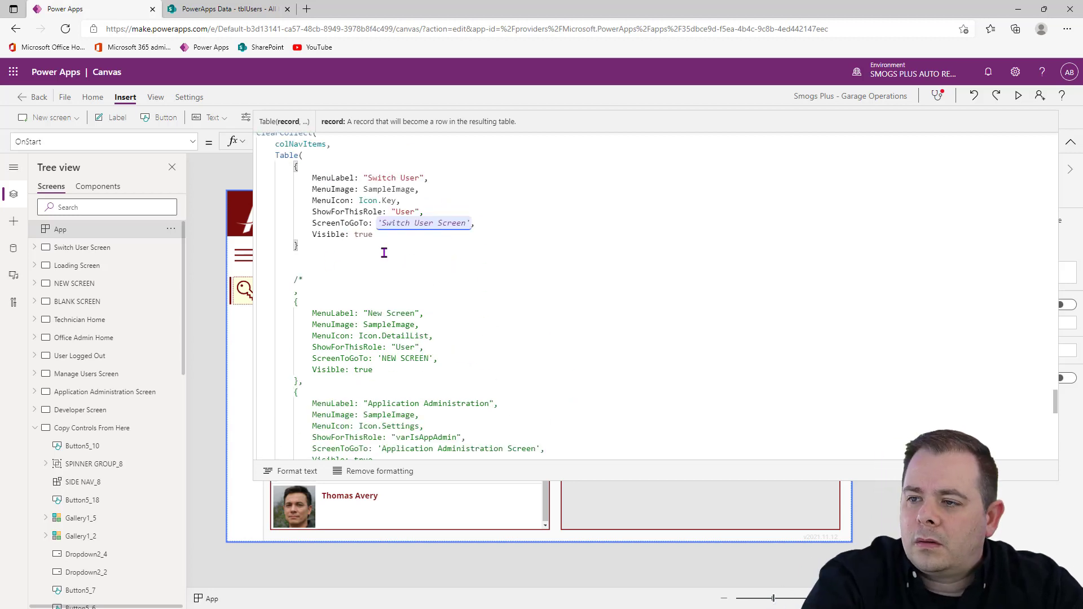
pyautogui.write(',')
pyautogui.hotkey('ctrl', 'v')
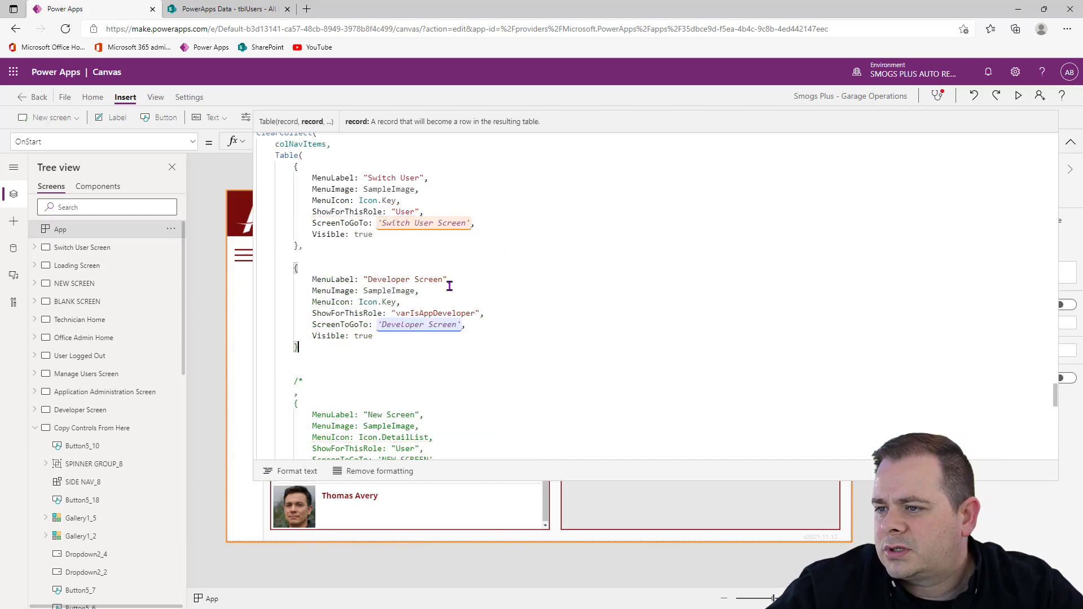
pyautogui.click(401, 309)
pyautogui.doubleClick(388, 301)
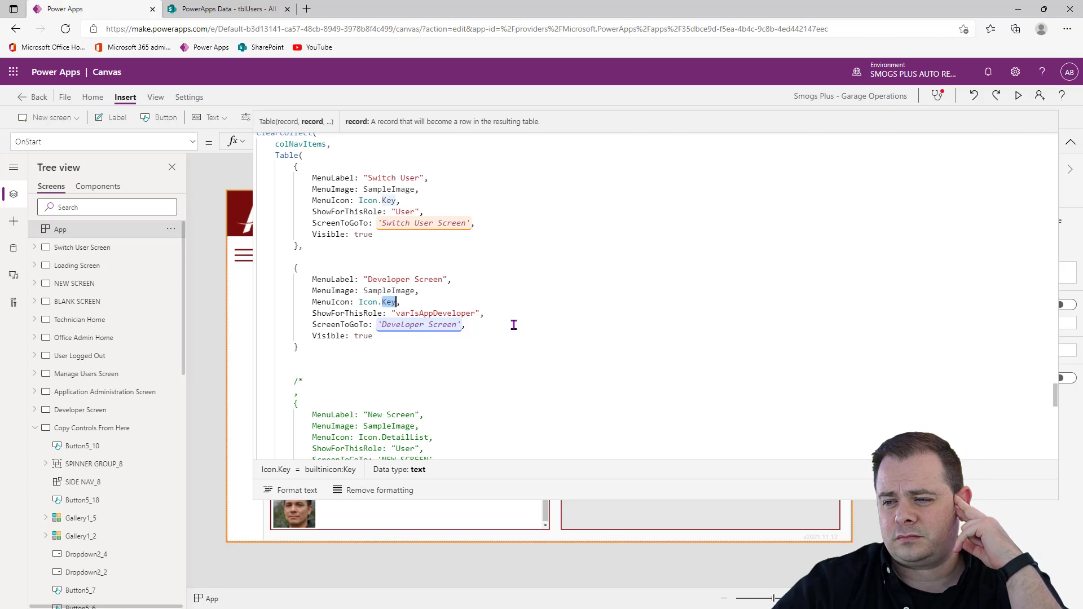
pyautogui.doubleClick(444, 313)
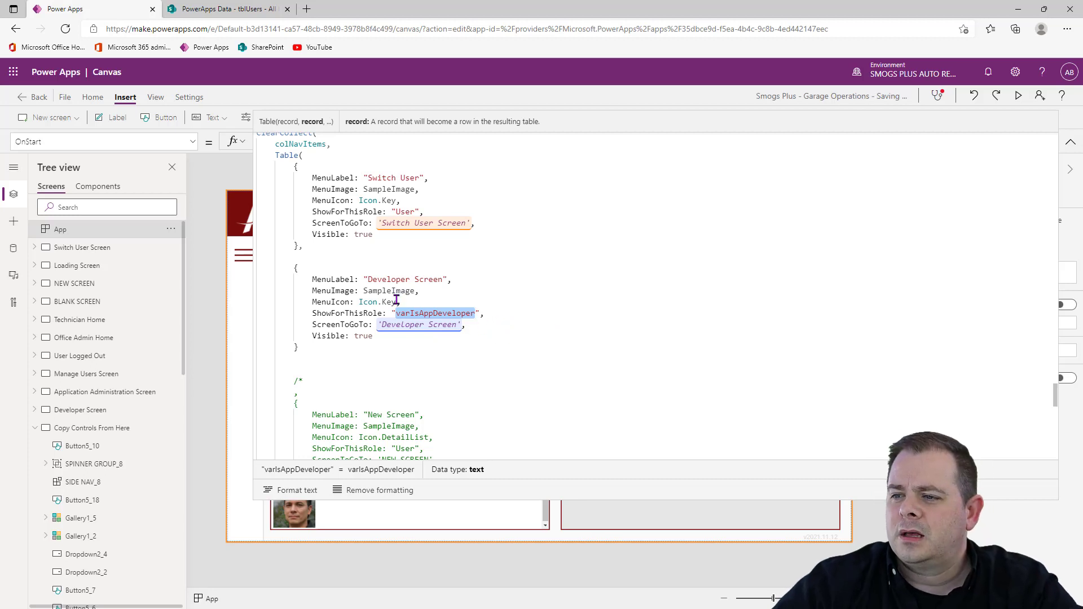
# Step: Change the Developer record's icon from Icon.Key to Icon.AddDocument and remove the blank line above it
pyautogui.click(416, 298)
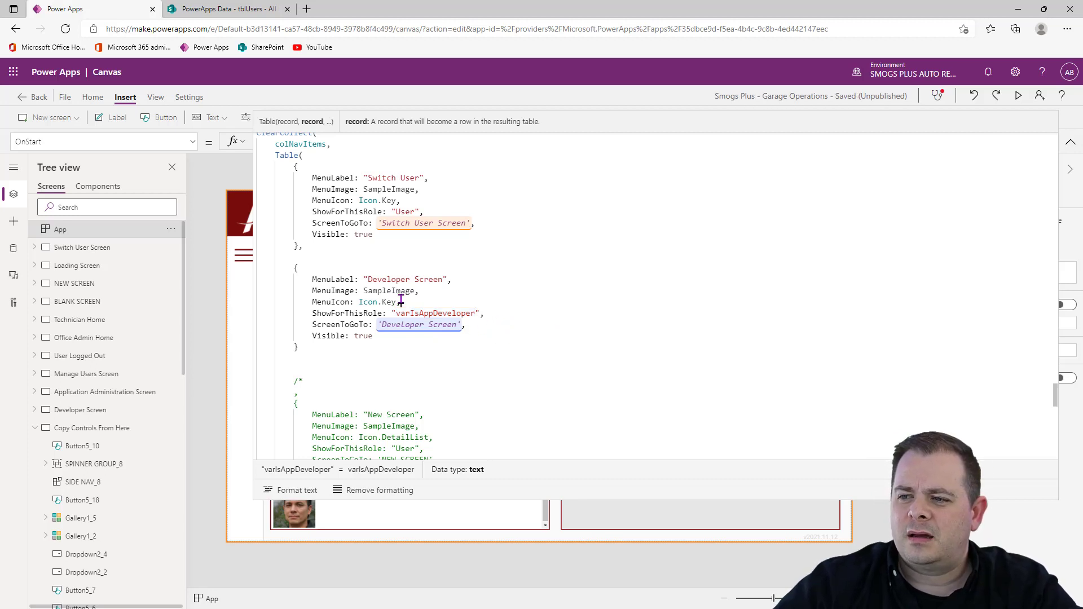
pyautogui.doubleClick(366, 302)
pyautogui.doubleClick(388, 301)
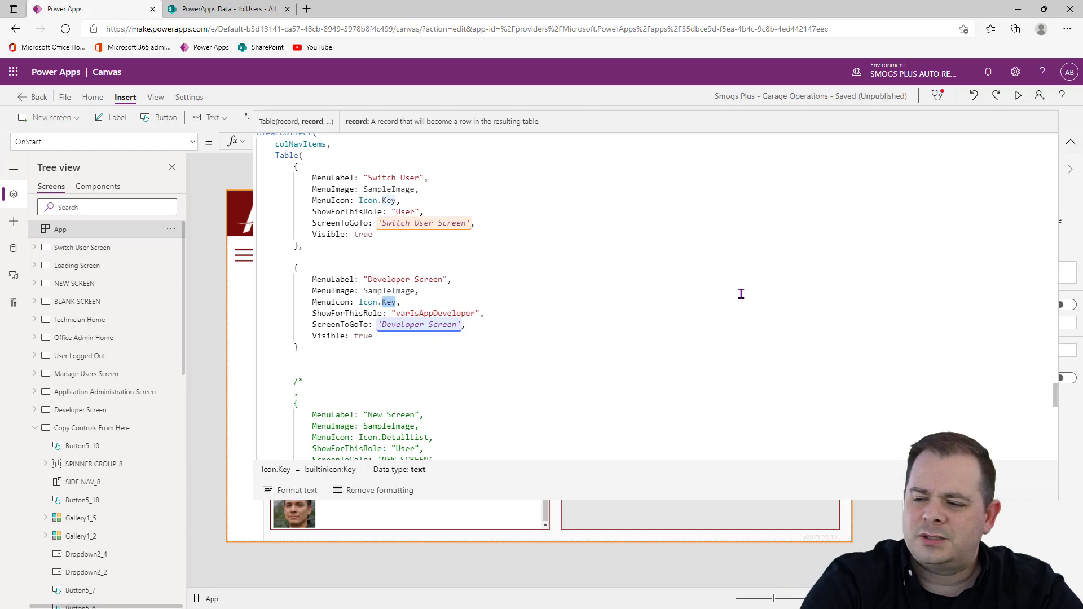
pyautogui.press('BackSpace')
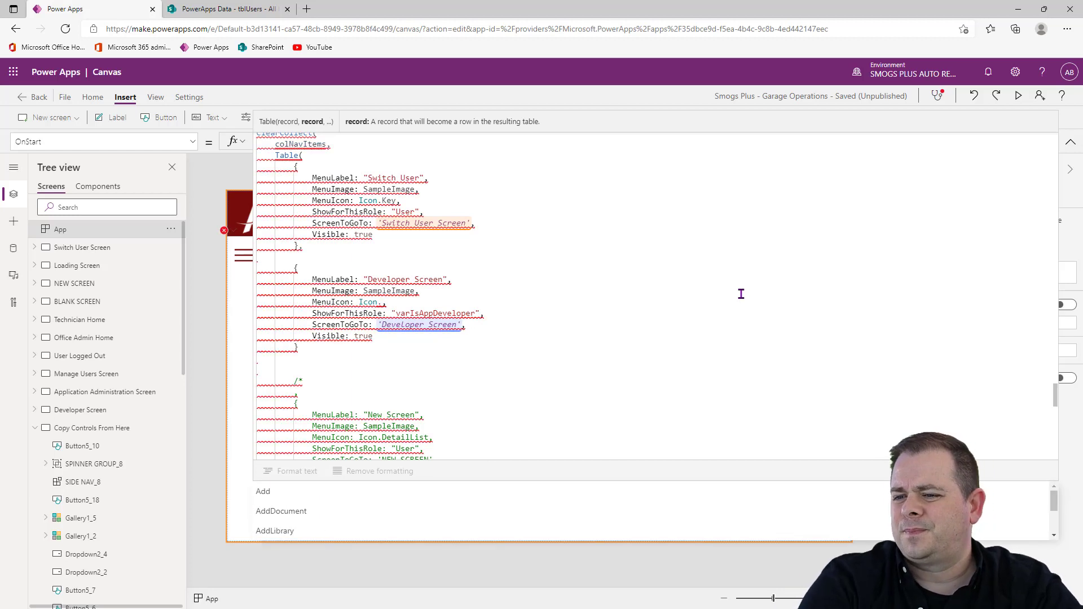
pyautogui.click(277, 511)
pyautogui.click(481, 270)
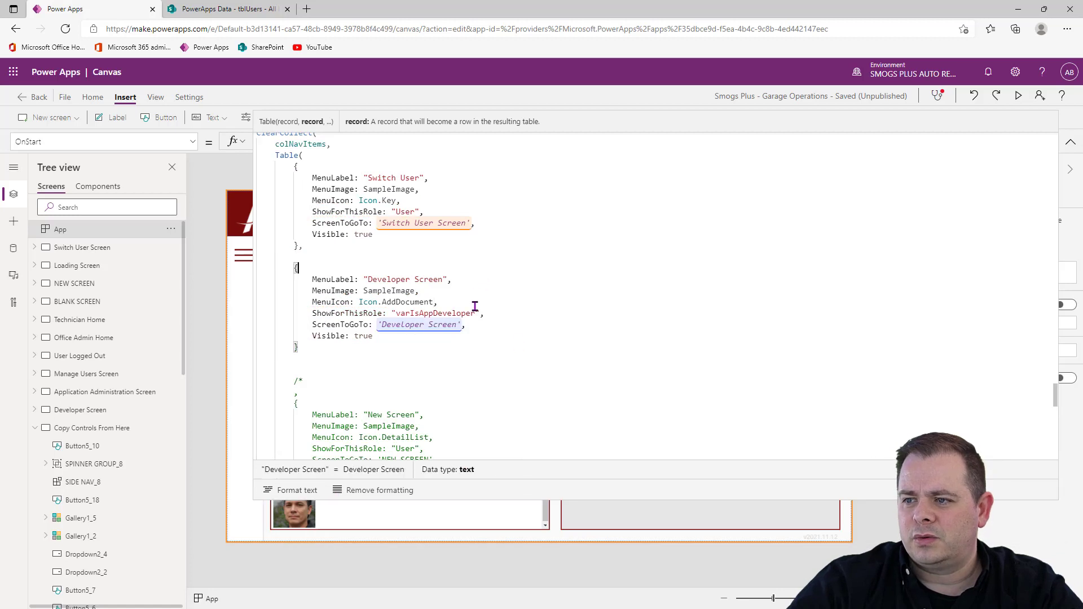
pyautogui.click(476, 306)
pyautogui.click(384, 345)
pyautogui.click(333, 247)
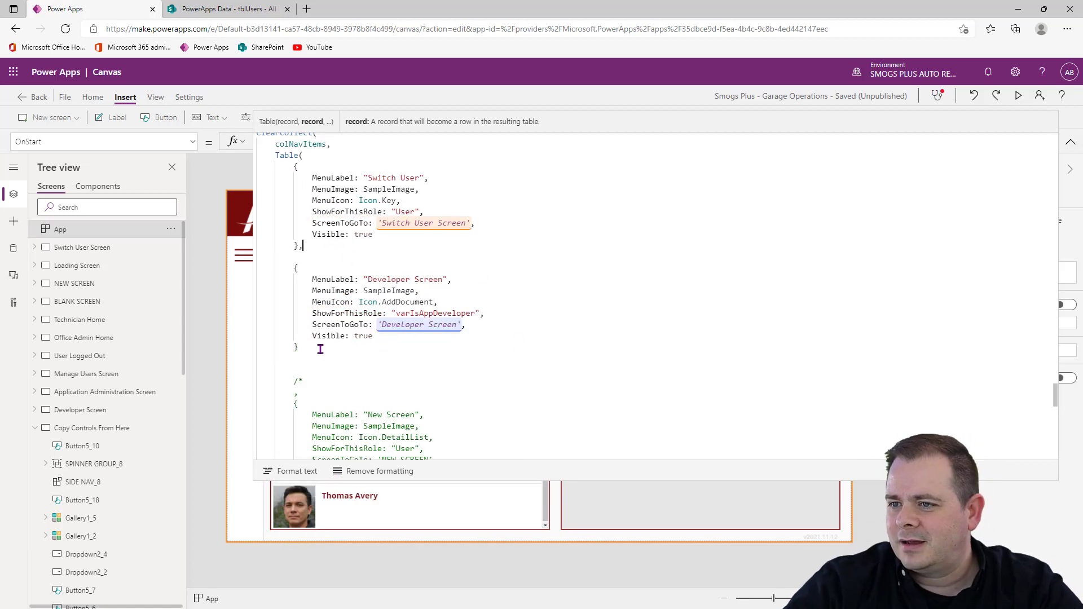
pyautogui.press('Delete')
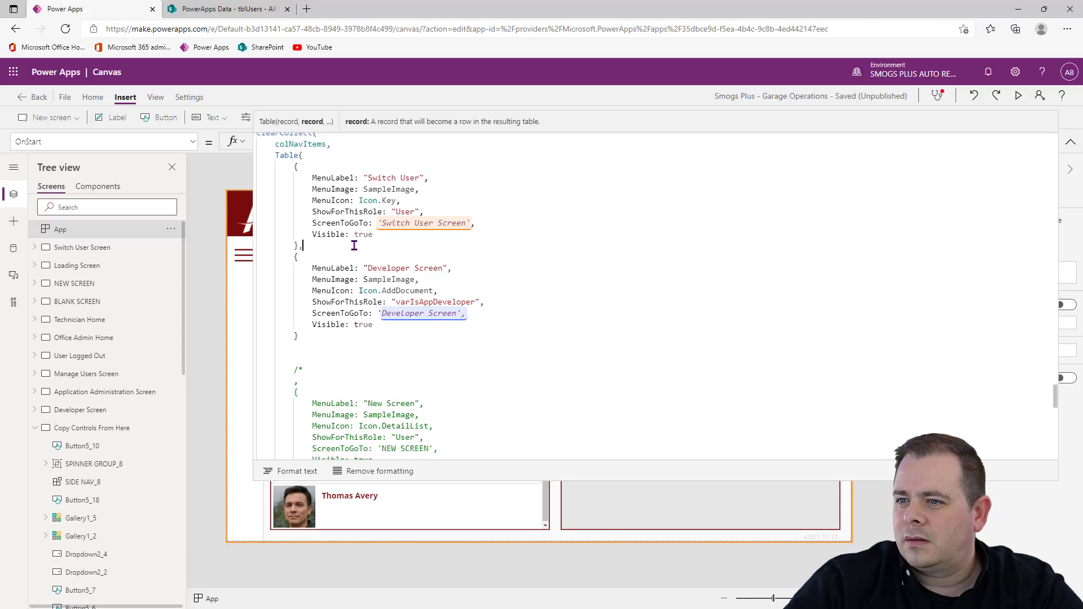
pyautogui.moveTo(305, 336); pyautogui.dragTo(300, 243)
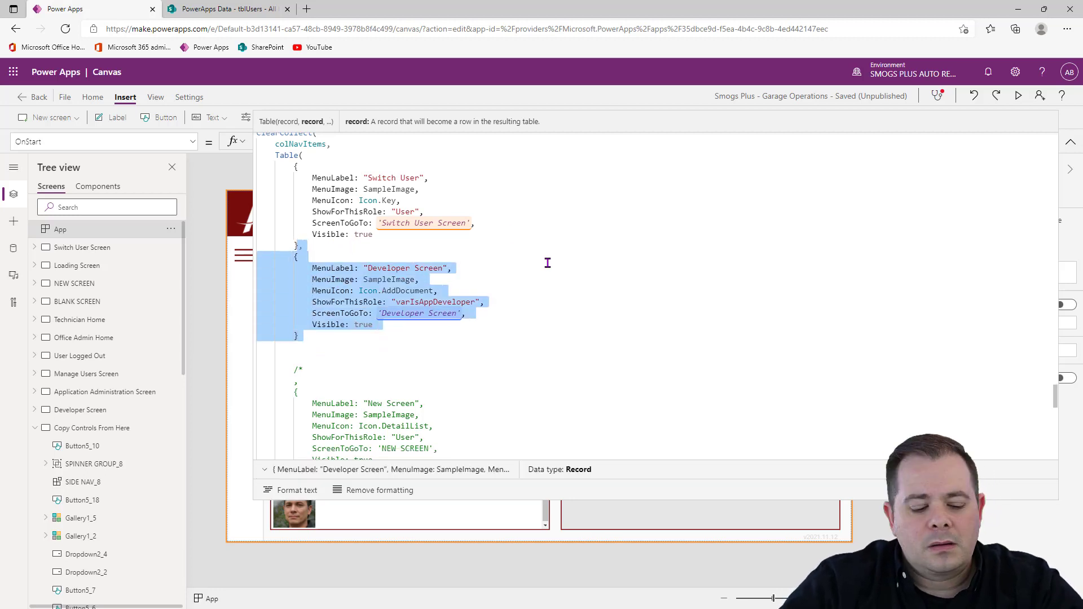
# Step: Paste a copy of the Developer record and relabel it 'Technician Home' with Icon.Home
pyautogui.hotkey('ctrl', 'c')
pyautogui.click(405, 246)
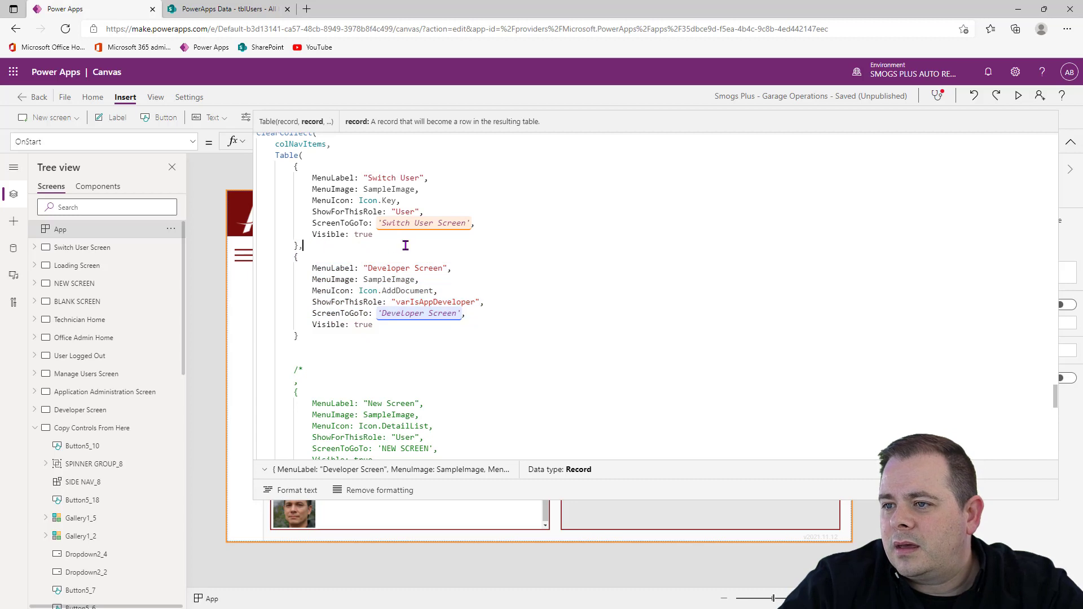
pyautogui.hotkey('ctrl', 'v')
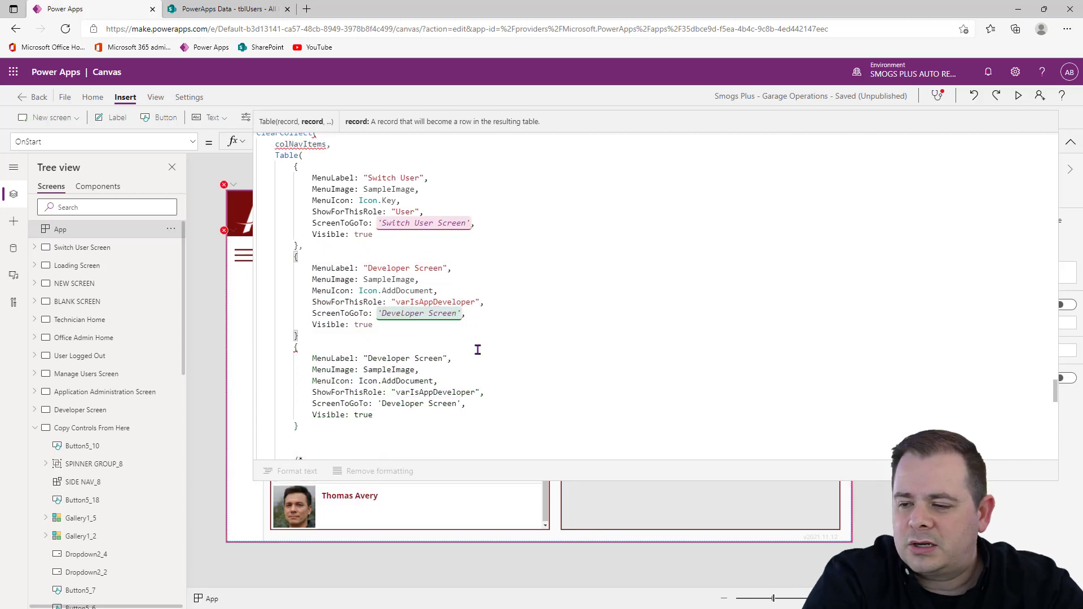
pyautogui.click(365, 269)
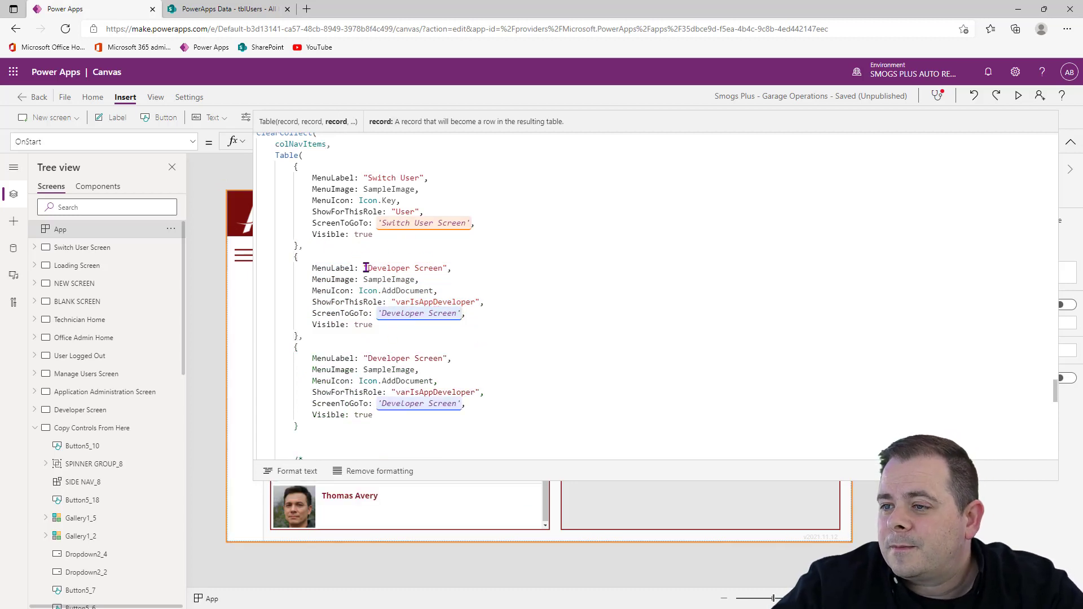
pyautogui.hotkey('ctrl', 'shift', 'Right')
pyautogui.hotkey('ctrl', 'shift', 'Right')
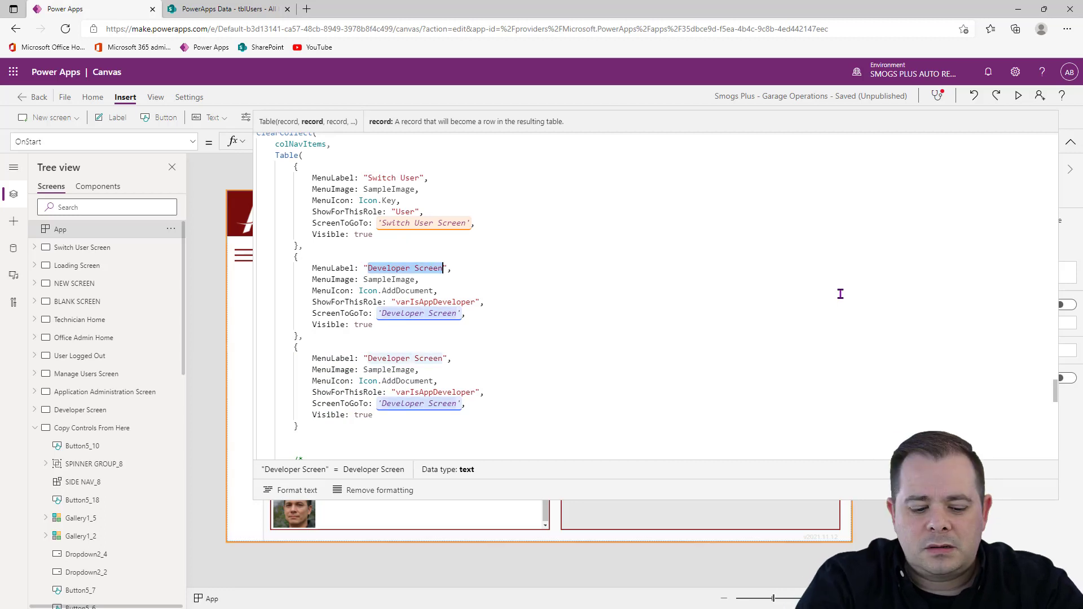
pyautogui.write('Technicia')
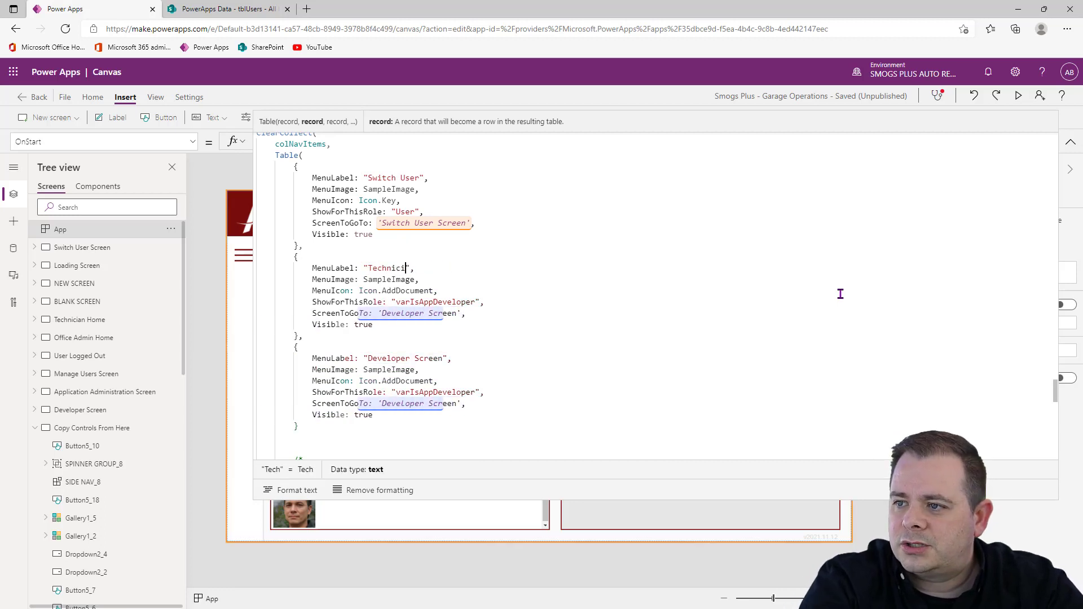
pyautogui.write('n Home')
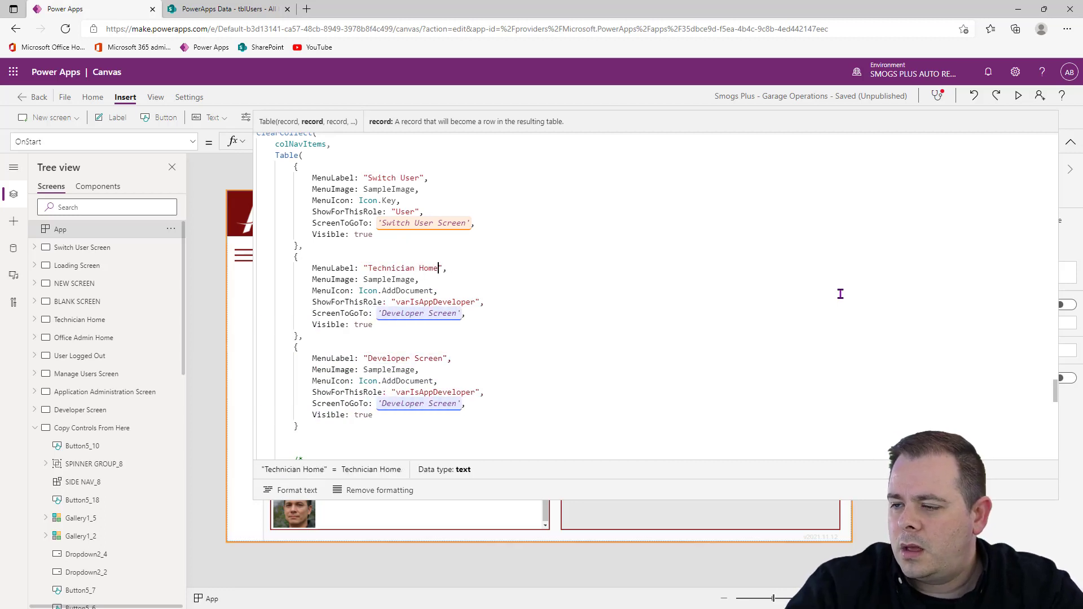
pyautogui.doubleClick(404, 290)
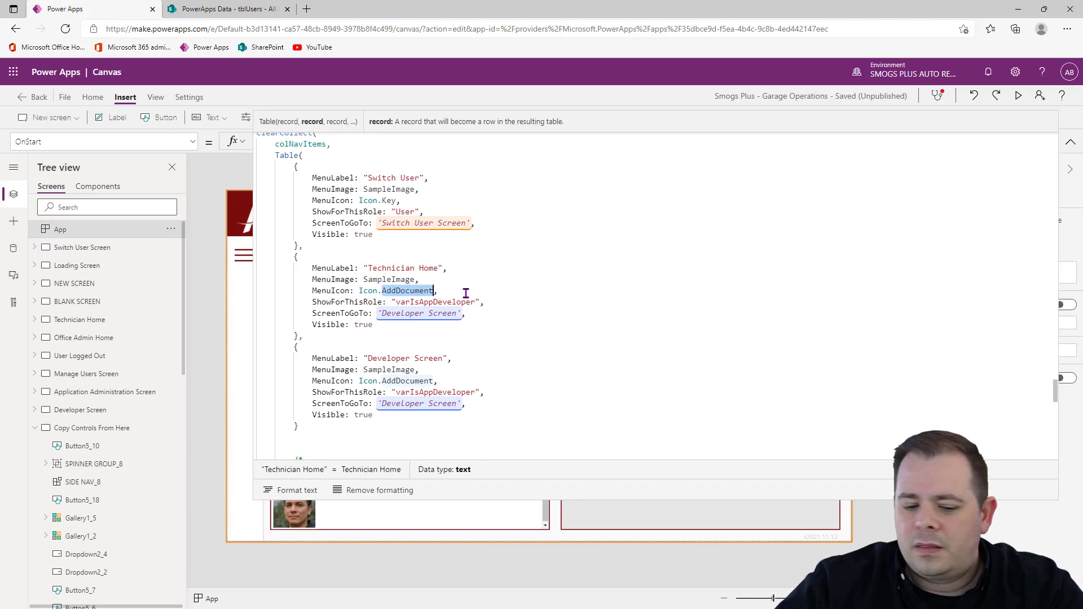
pyautogui.write('Home')
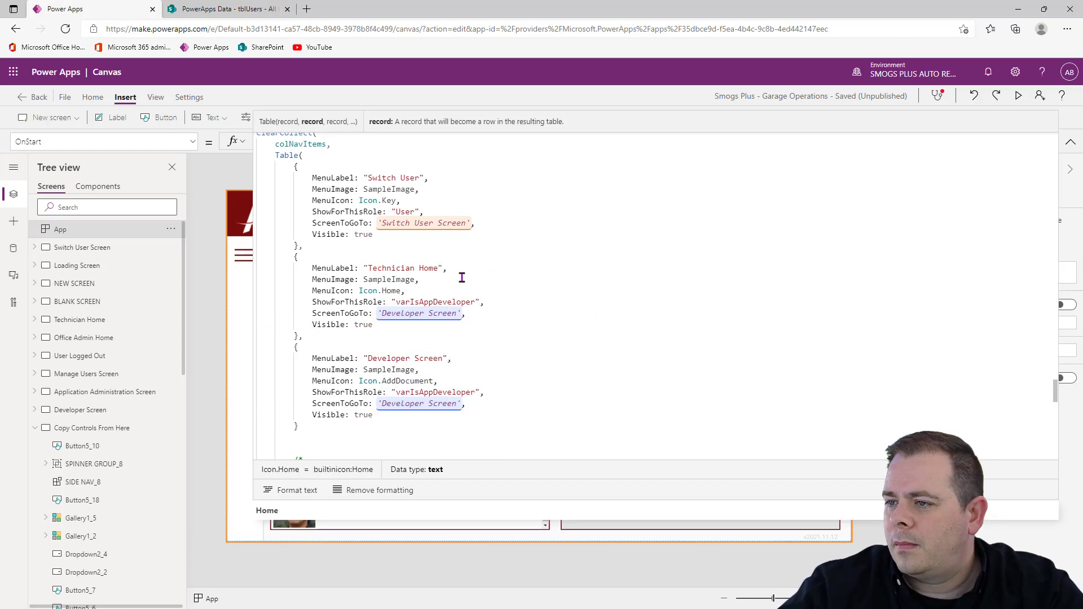
# Step: Set the new record's role to varIsTechnician and its screen to 'Technician Home'
pyautogui.doubleClick(448, 303)
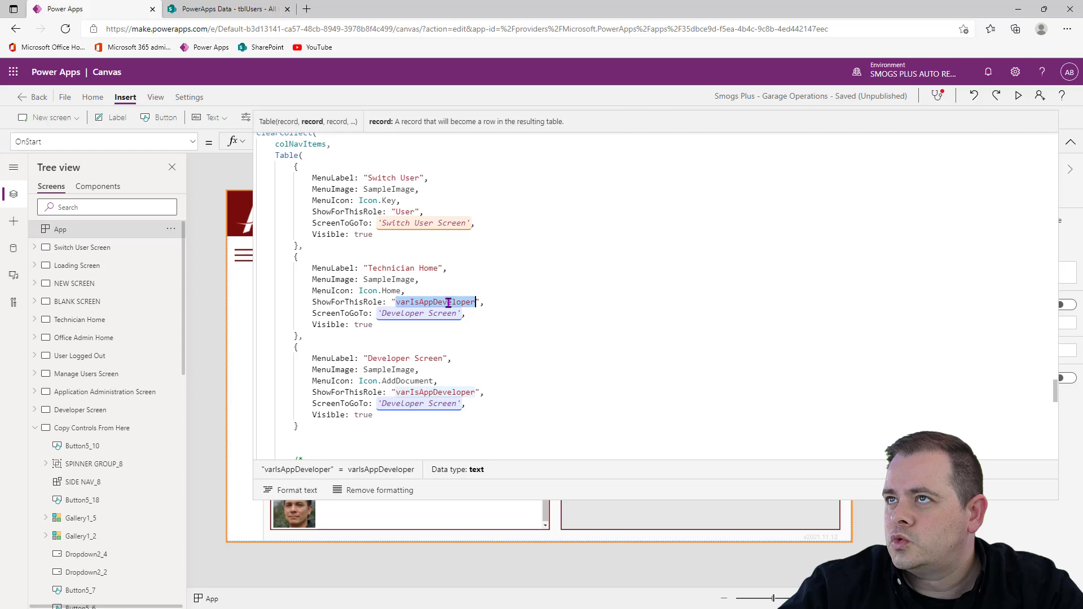
pyautogui.hotkey('alt', 'Tab')
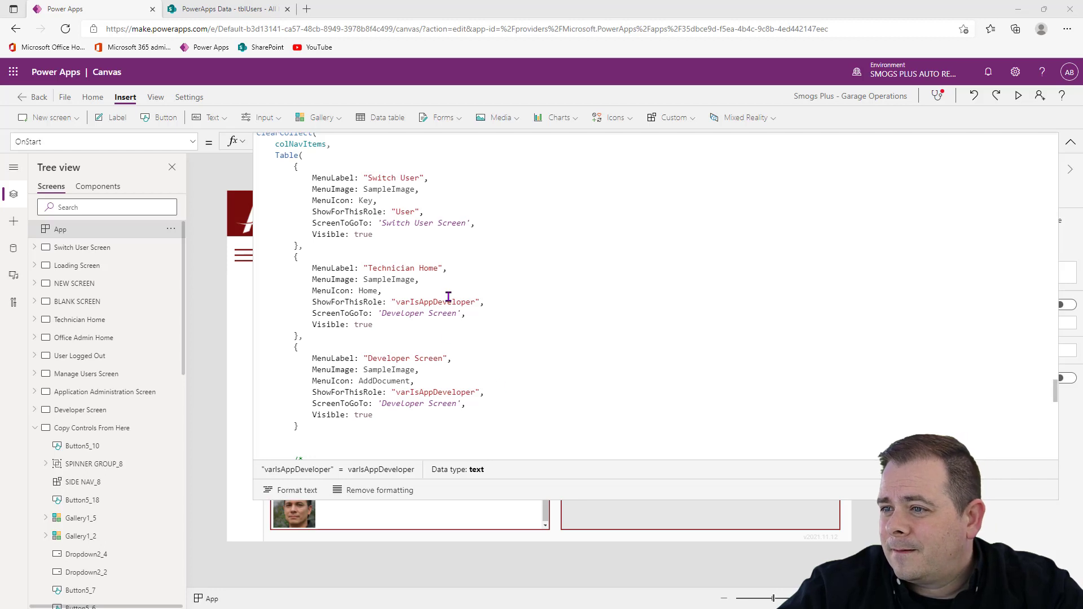
pyautogui.hotkey('alt', 'Tab')
pyautogui.hotkey('ctrl', 'v')
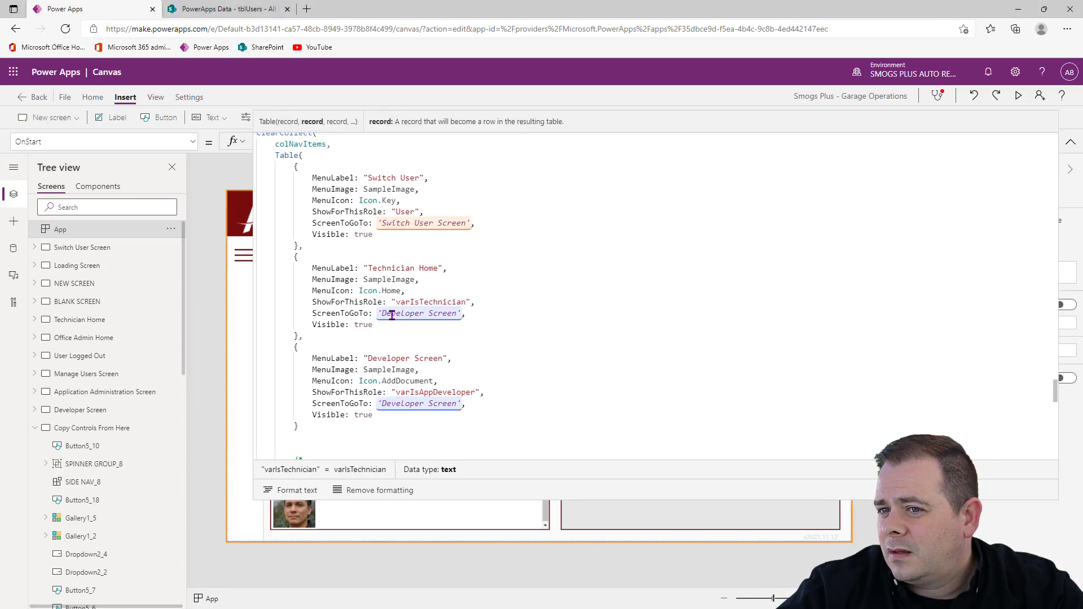
pyautogui.press('Left')
pyautogui.press('Left')
pyautogui.press('Left')
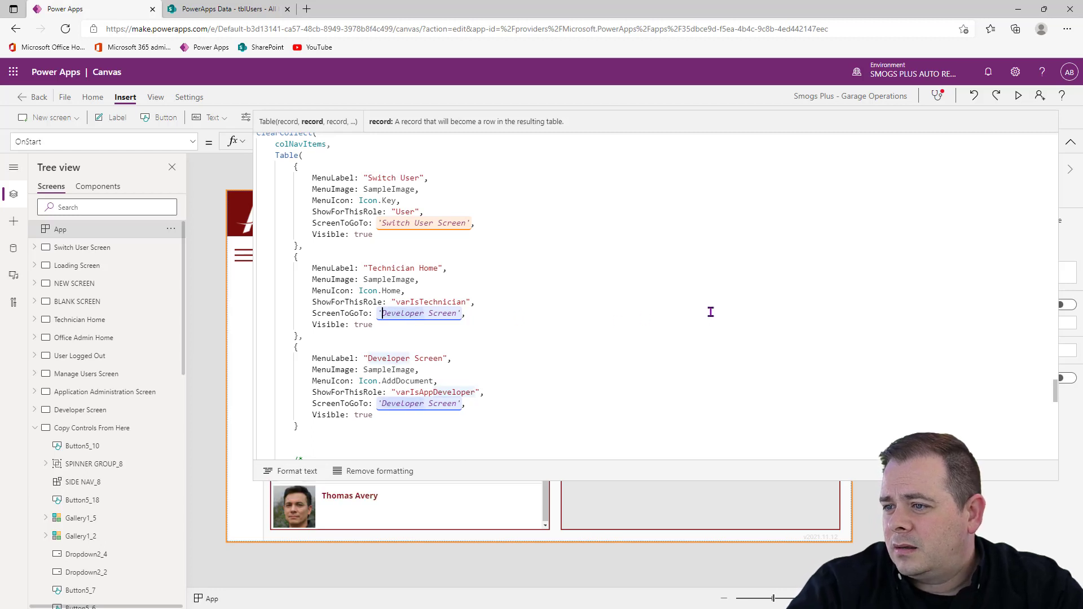
pyautogui.hotkey('ctrl', 'shift', 'Right')
pyautogui.hotkey('ctrl', 'shift', 'Right')
pyautogui.write('Tech')
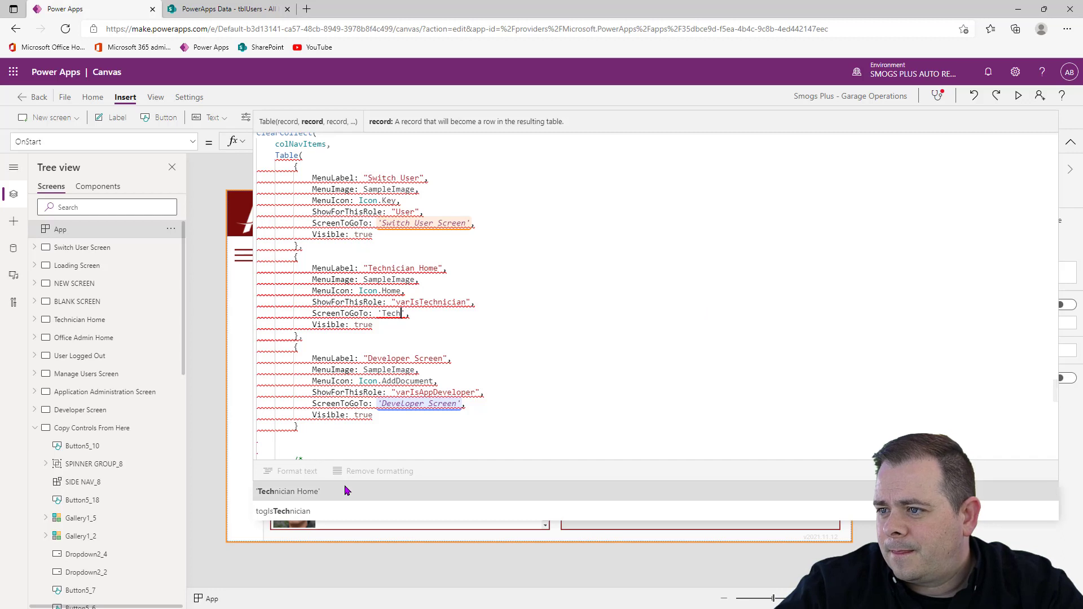
pyautogui.click(343, 491)
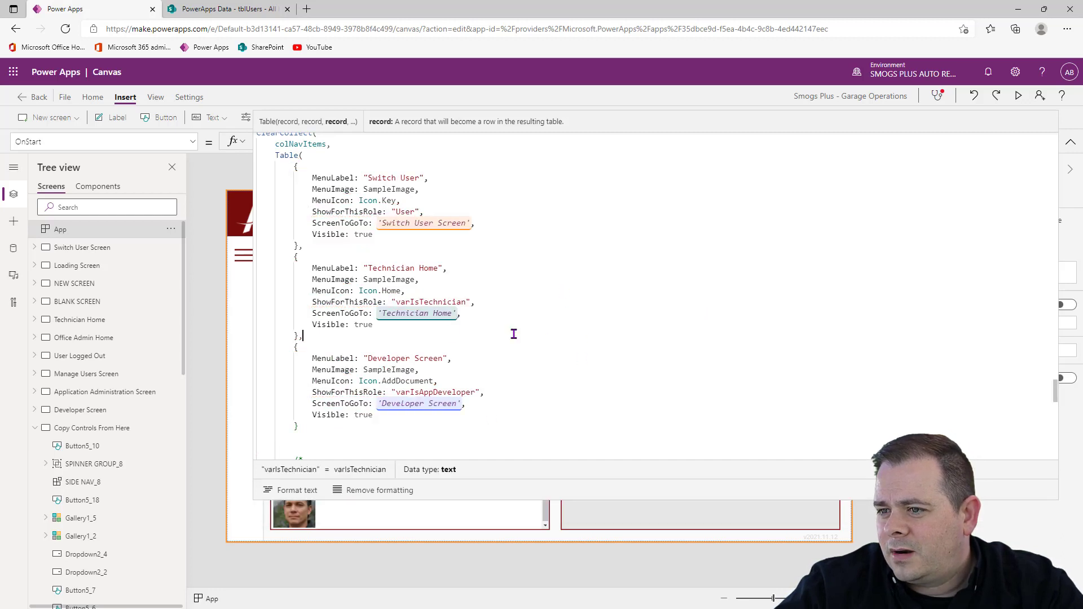
pyautogui.moveTo(305, 337); pyautogui.dragTo(302, 244)
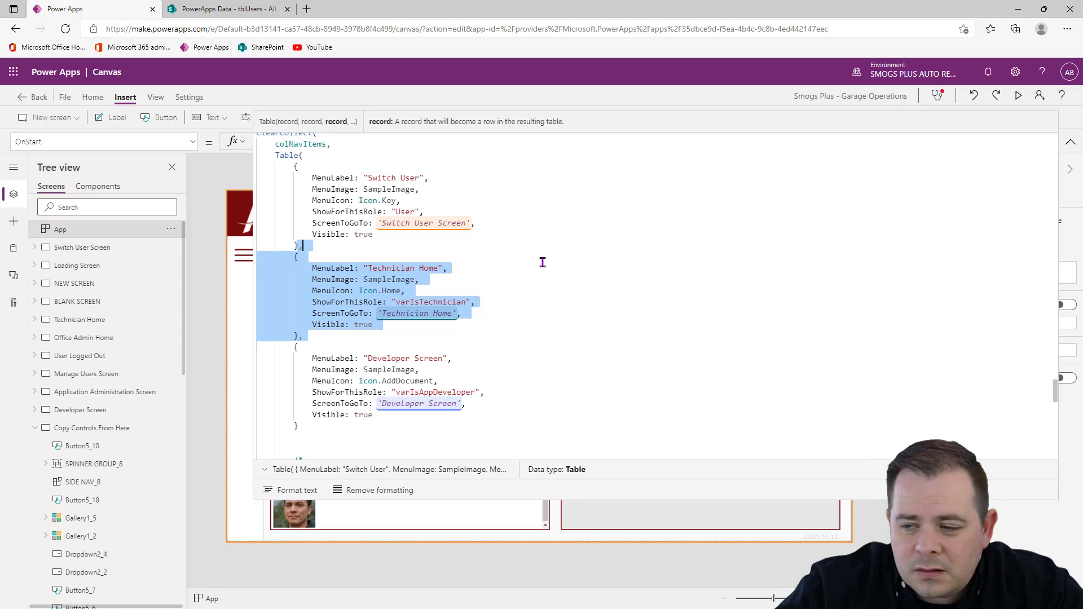
# Step: Duplicate the Technician Home record and rename its label to 'Office Admin Home'
pyautogui.hotkey('ctrl', 'c')
pyautogui.click(323, 337)
pyautogui.hotkey('ctrl', 'v')
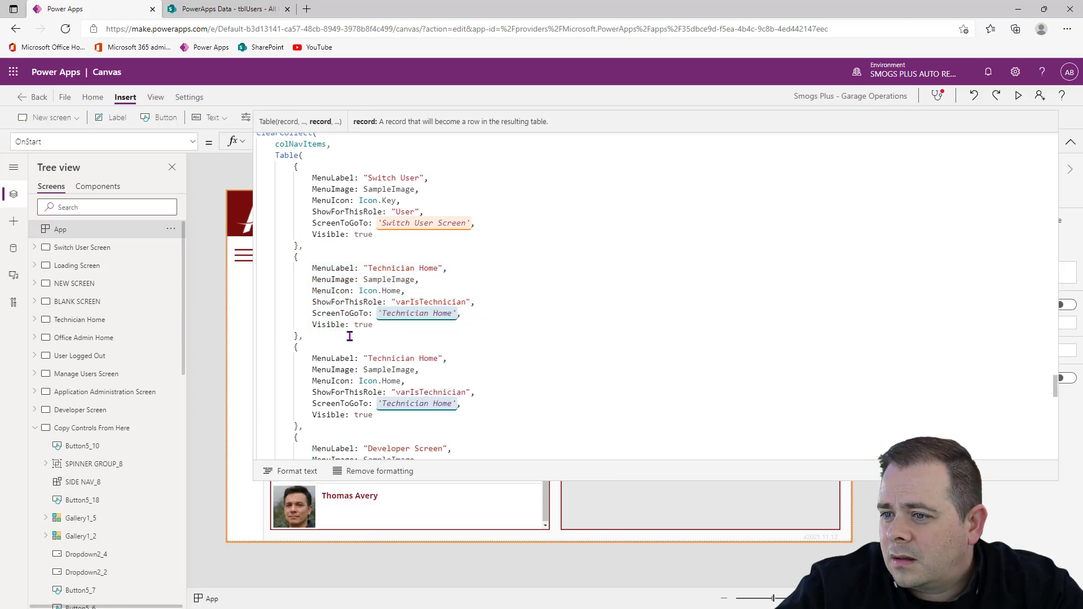
pyautogui.doubleClick(374, 358)
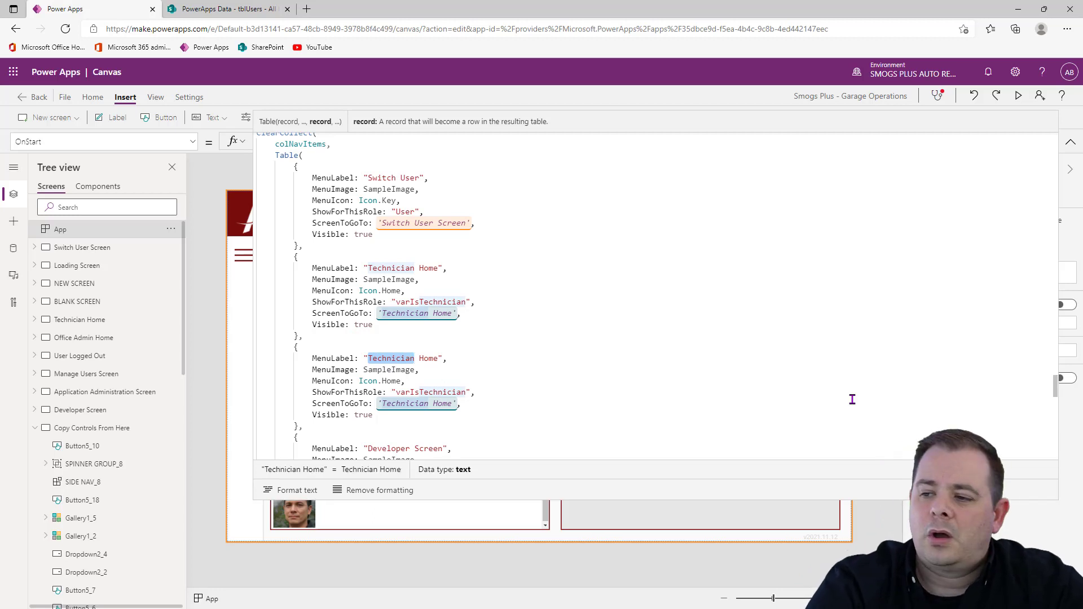
pyautogui.write('Office Admin')
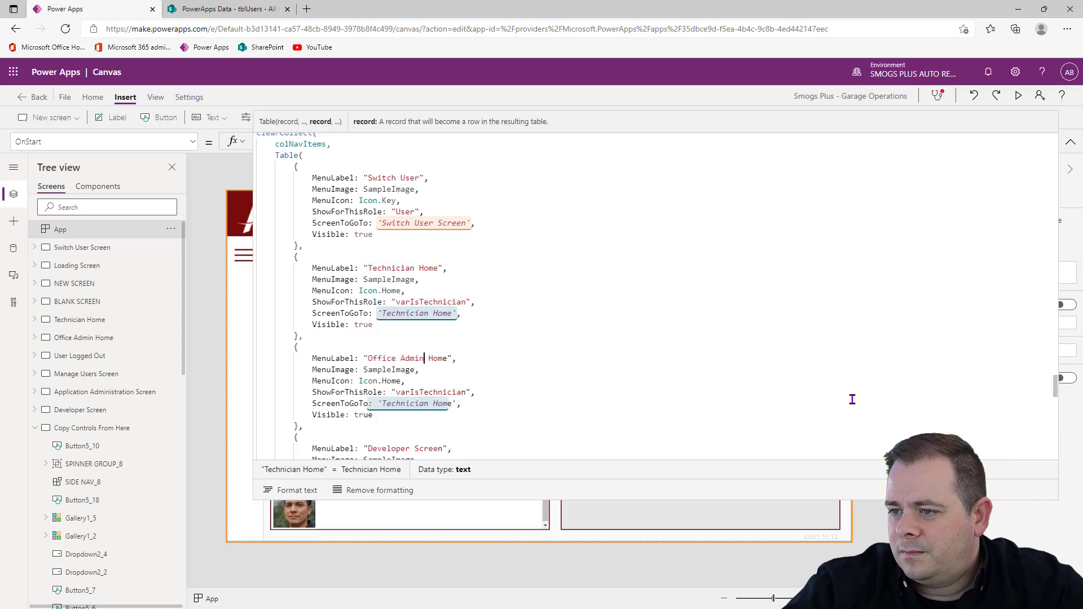
pyautogui.doubleClick(385, 380)
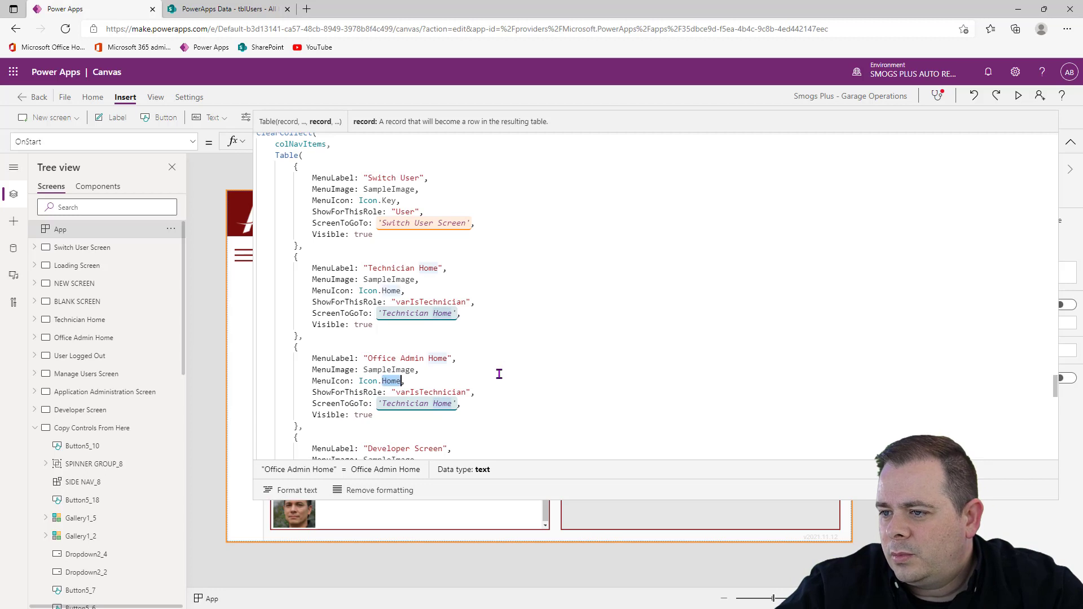
pyautogui.scroll(-2, 497, 372)
pyautogui.doubleClick(413, 311)
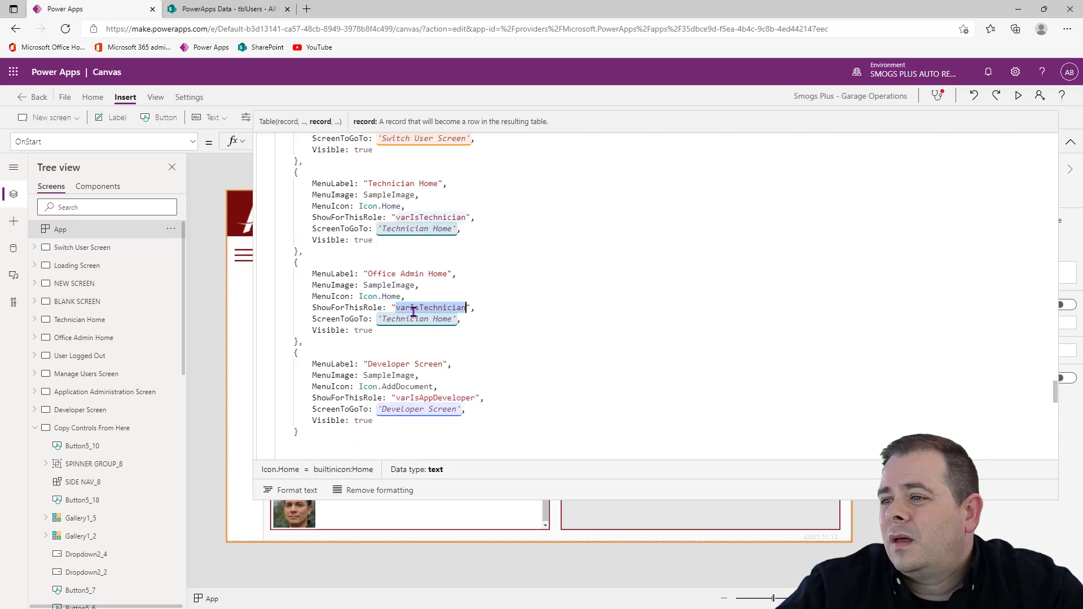
# Step: Copy the varIsOfficeAdmin role name from the Office Admins LOGIN button's OnSelect code
pyautogui.click(1064, 145)
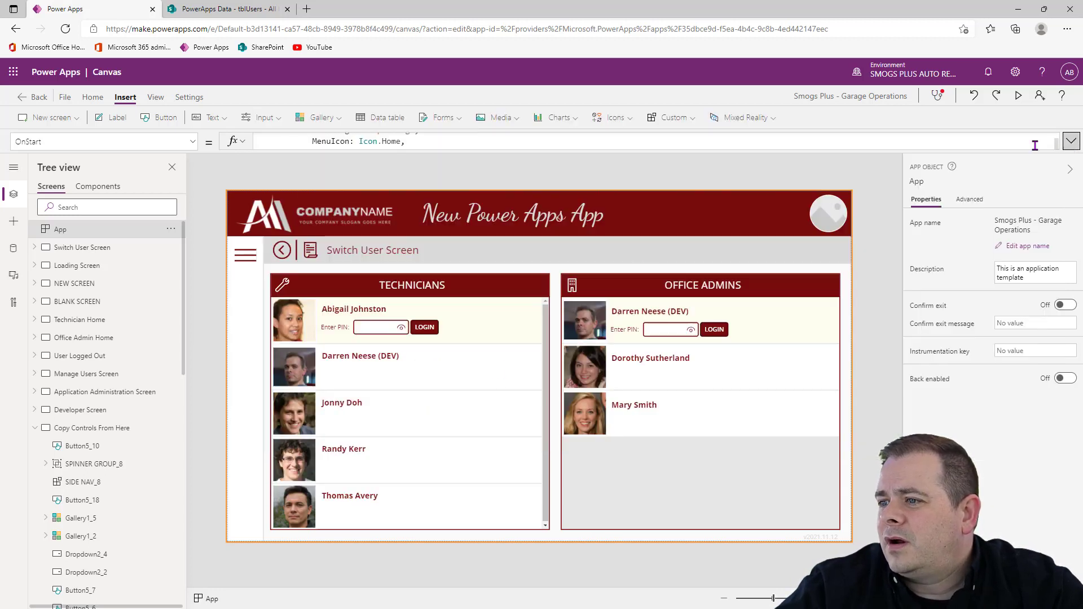
pyautogui.click(717, 333)
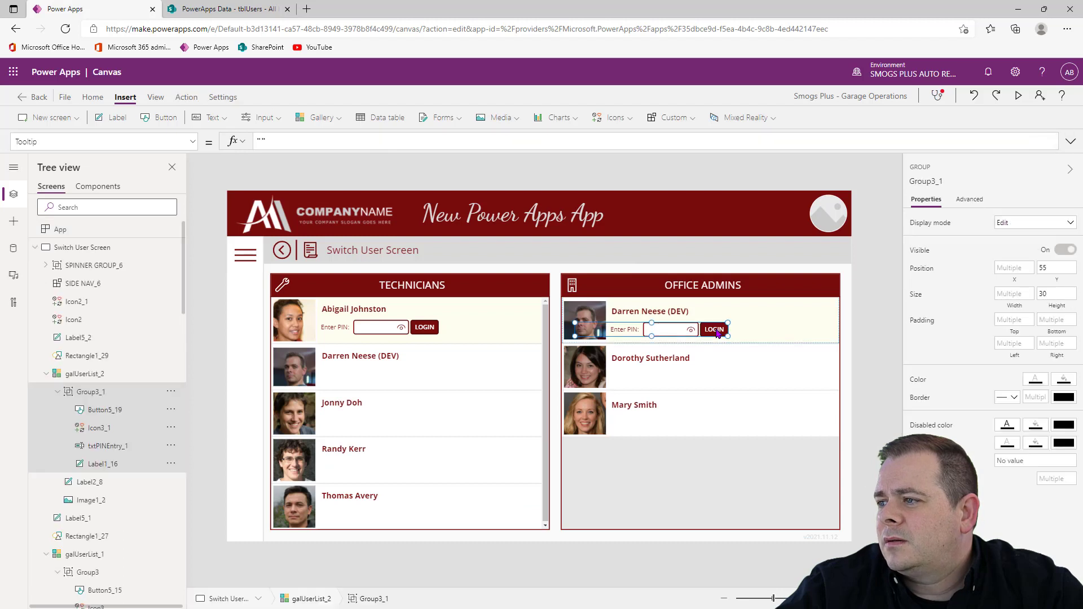
pyautogui.click(715, 330)
pyautogui.click(1070, 141)
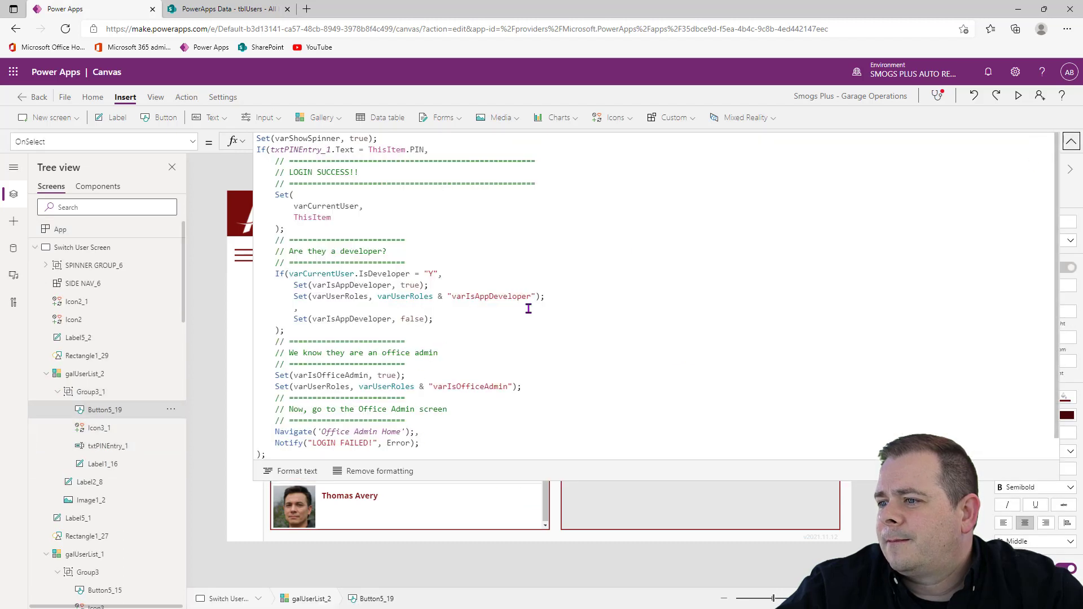
pyautogui.doubleClick(483, 386)
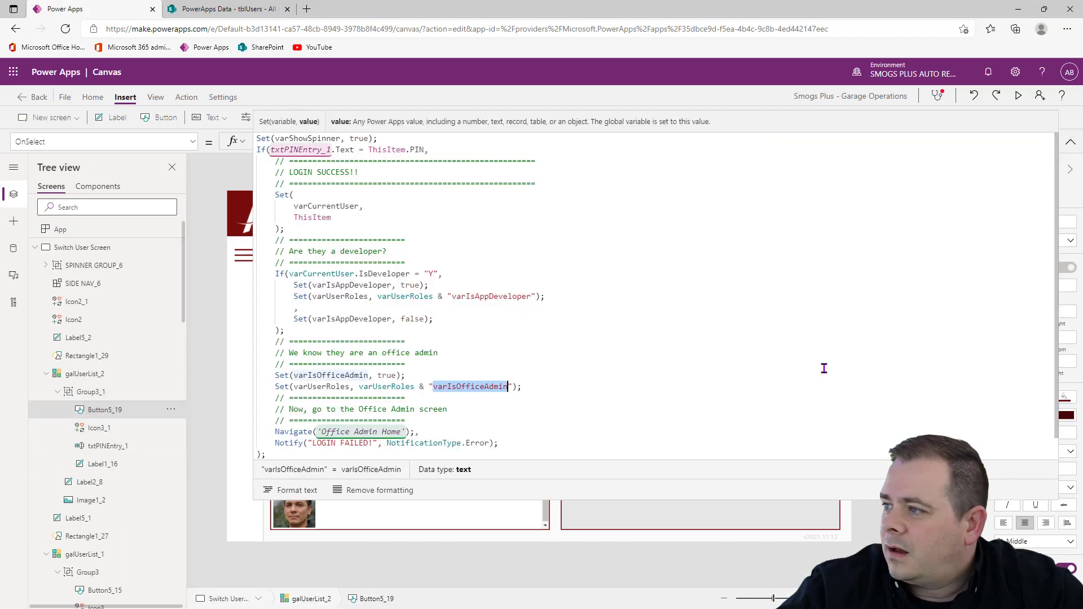
pyautogui.click(1069, 143)
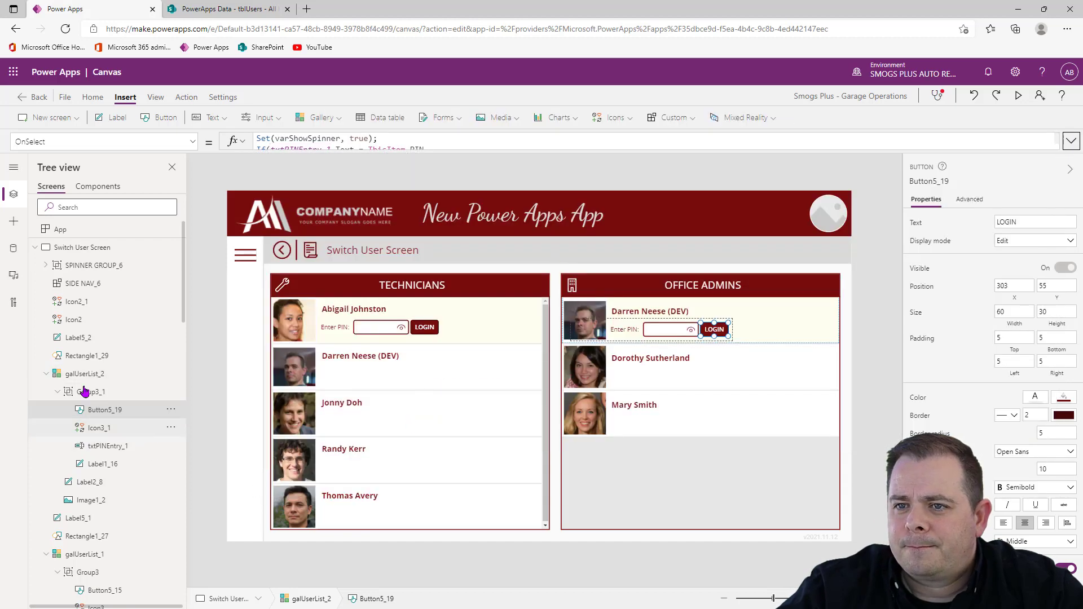
# Step: In the App's OnStart, change Office Admin Home's role to varIsOfficeAdmin
pyautogui.click(60, 229)
pyautogui.click(1070, 142)
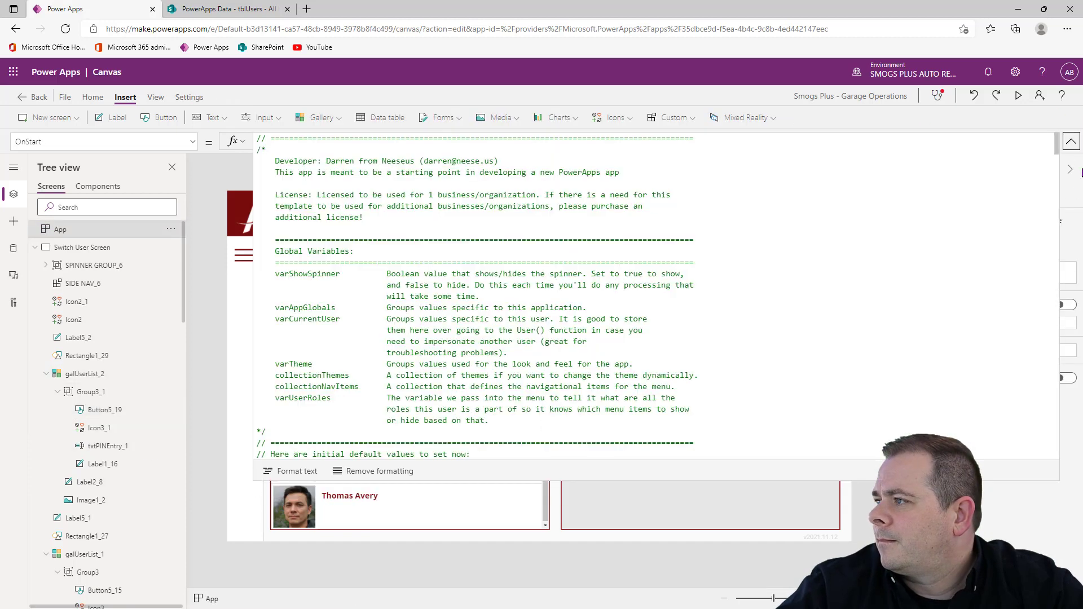
pyautogui.moveTo(1048, 154); pyautogui.dragTo(1042, 391)
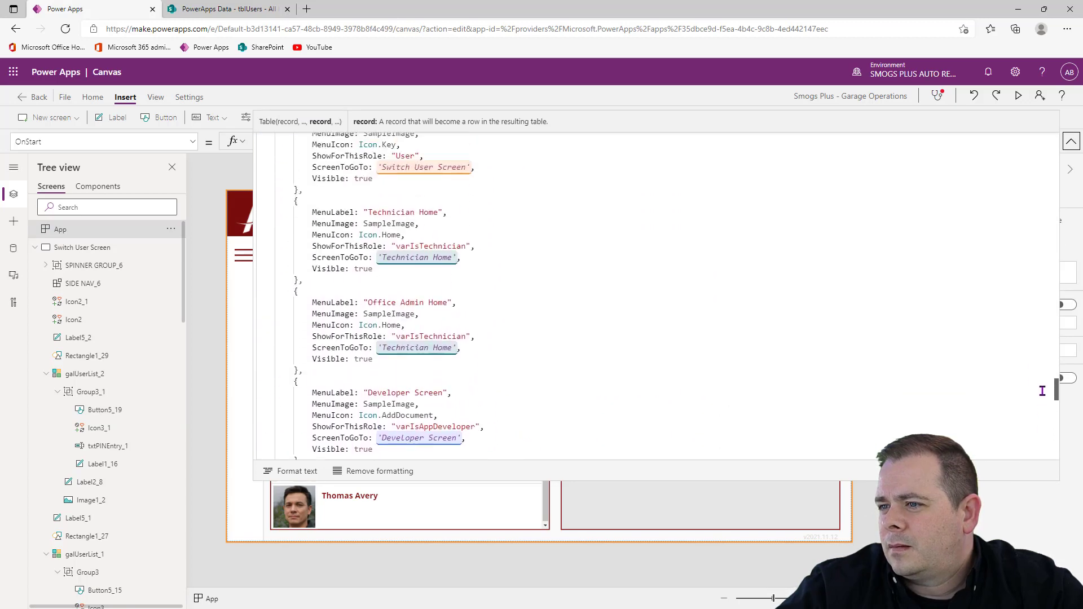
pyautogui.doubleClick(434, 336)
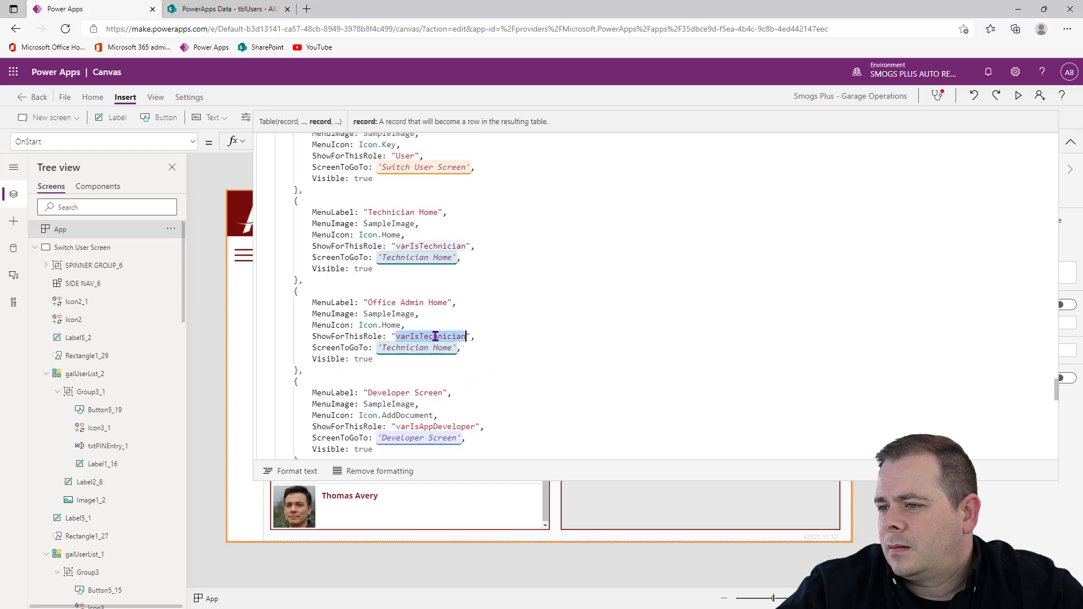
pyautogui.hotkey('ctrl', 'v')
pyautogui.click(589, 269)
pyautogui.click(582, 356)
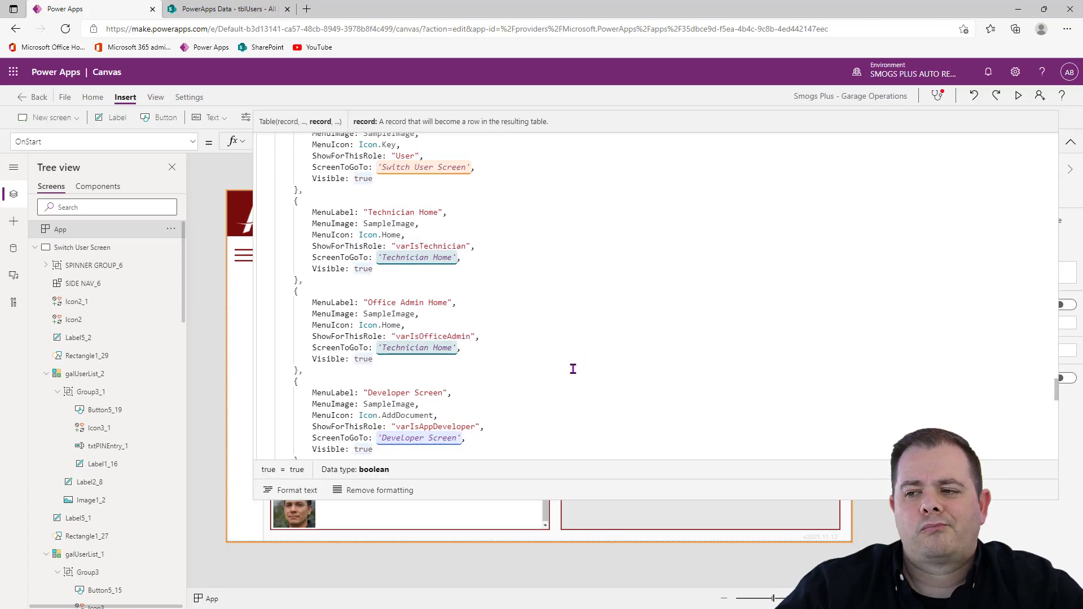
pyautogui.scroll(1, 573, 369)
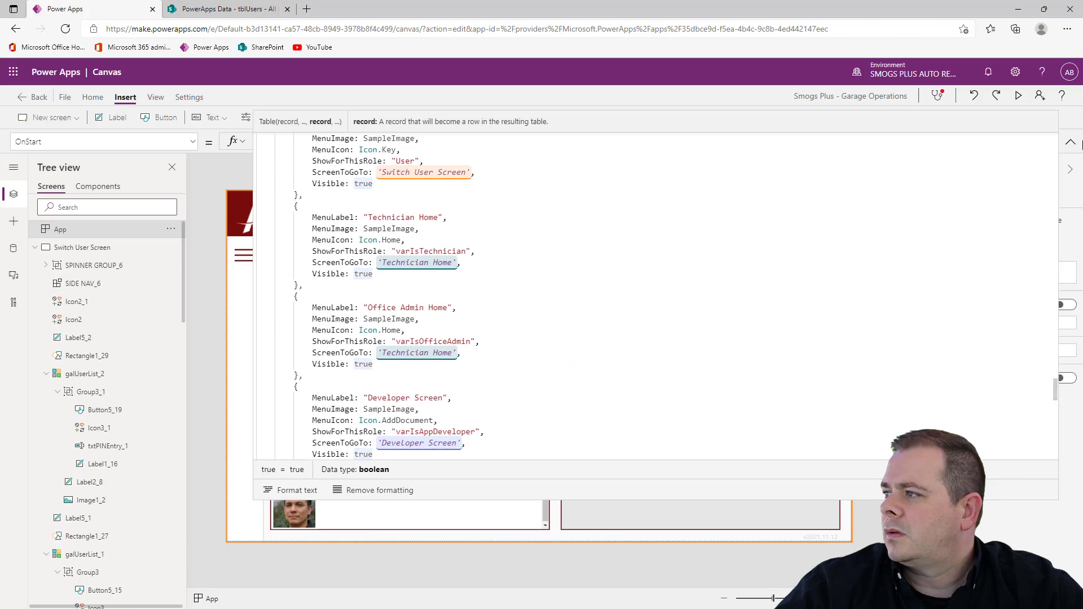
pyautogui.click(1071, 142)
# Step: Inspect the Switch User Screen and its side navigation menu component
pyautogui.click(103, 248)
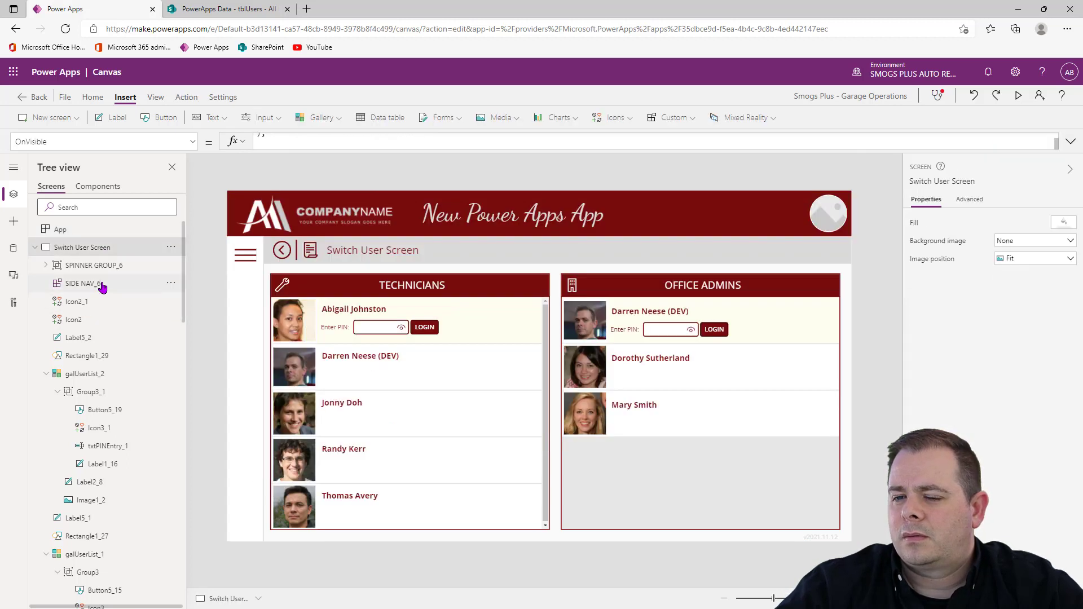
pyautogui.click(35, 247)
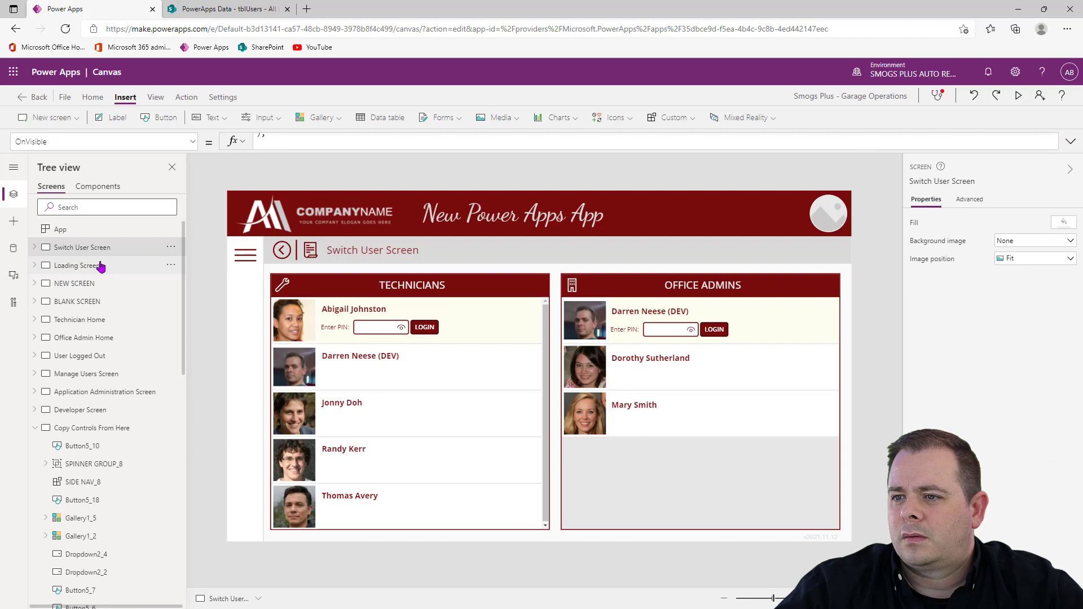
pyautogui.click(101, 265)
pyautogui.click(107, 249)
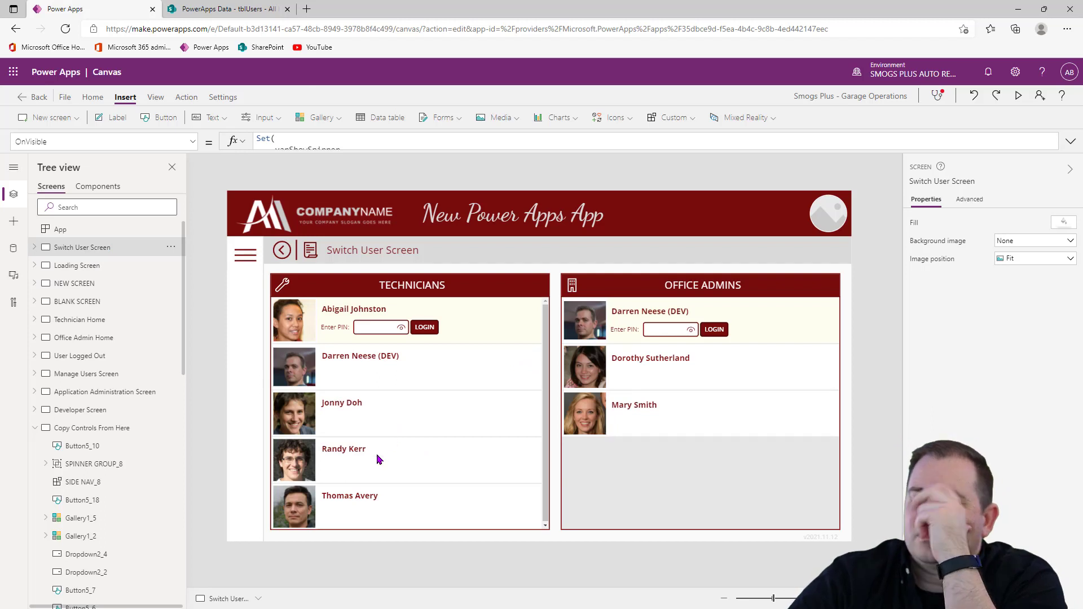
pyautogui.click(251, 355)
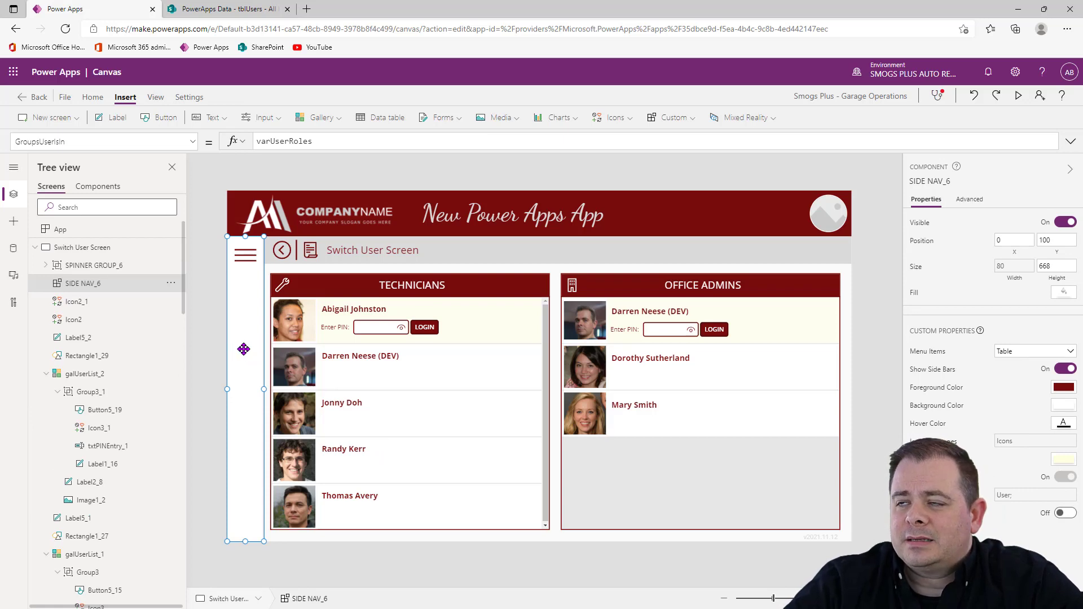
# Step: Review the navigation roles in the App's OnStart, then run OnStart
pyautogui.click(95, 230)
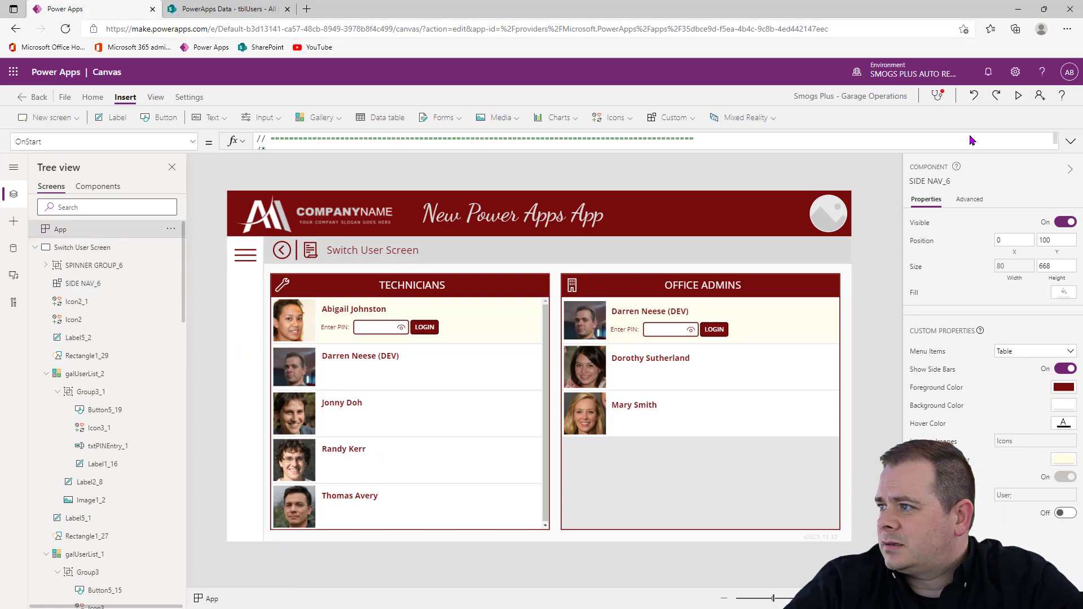
pyautogui.click(1069, 141)
pyautogui.moveTo(1060, 148); pyautogui.dragTo(1076, 385)
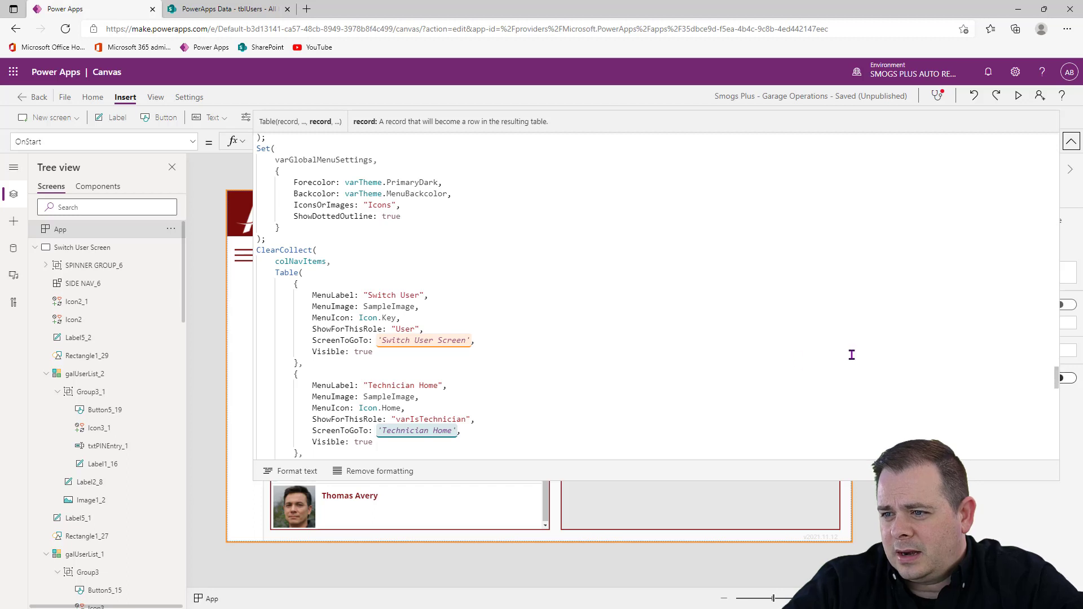
pyautogui.click(783, 364)
pyautogui.scroll(-1, 778, 389)
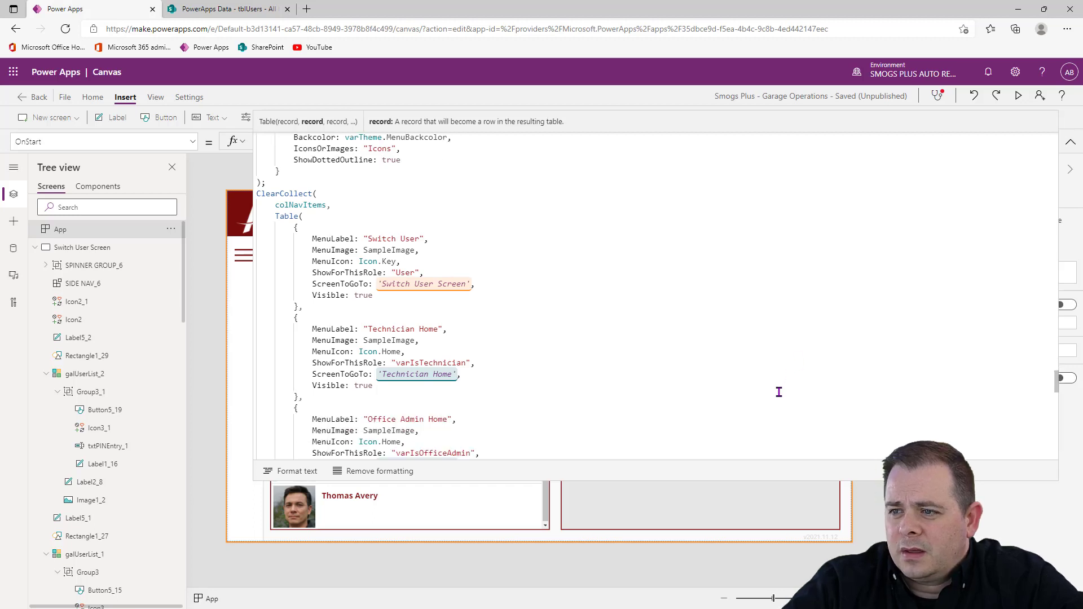
pyautogui.doubleClick(402, 274)
pyautogui.click(171, 229)
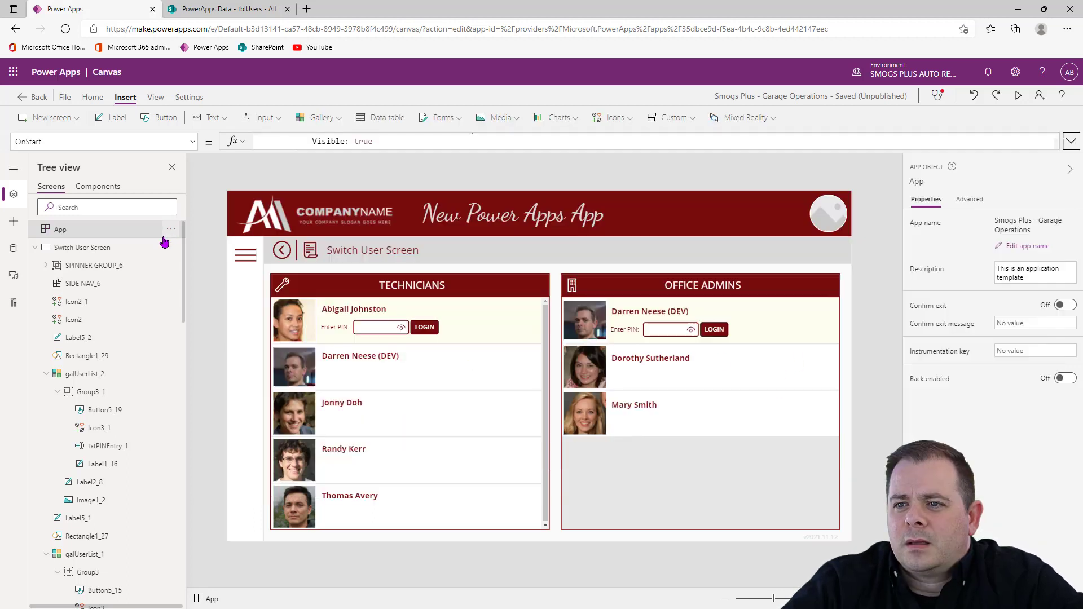
pyautogui.click(207, 269)
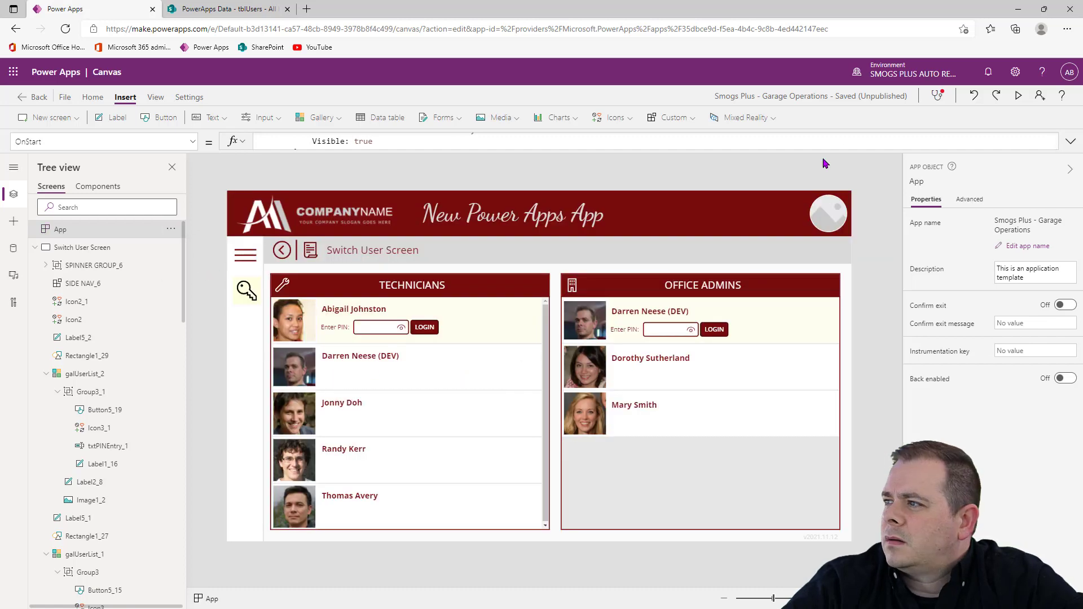
pyautogui.click(1018, 96)
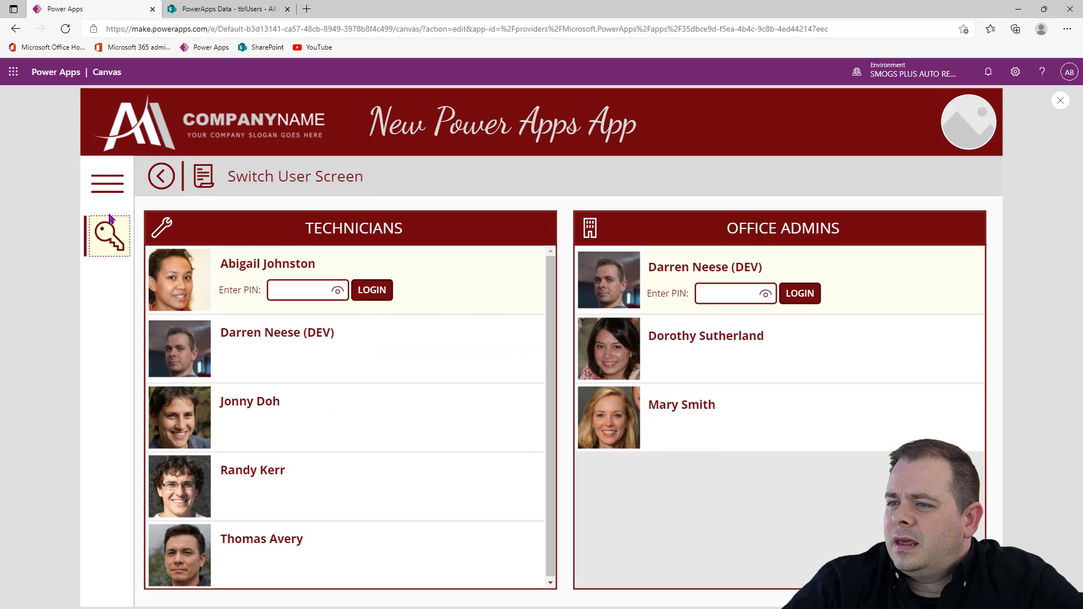
pyautogui.click(1060, 100)
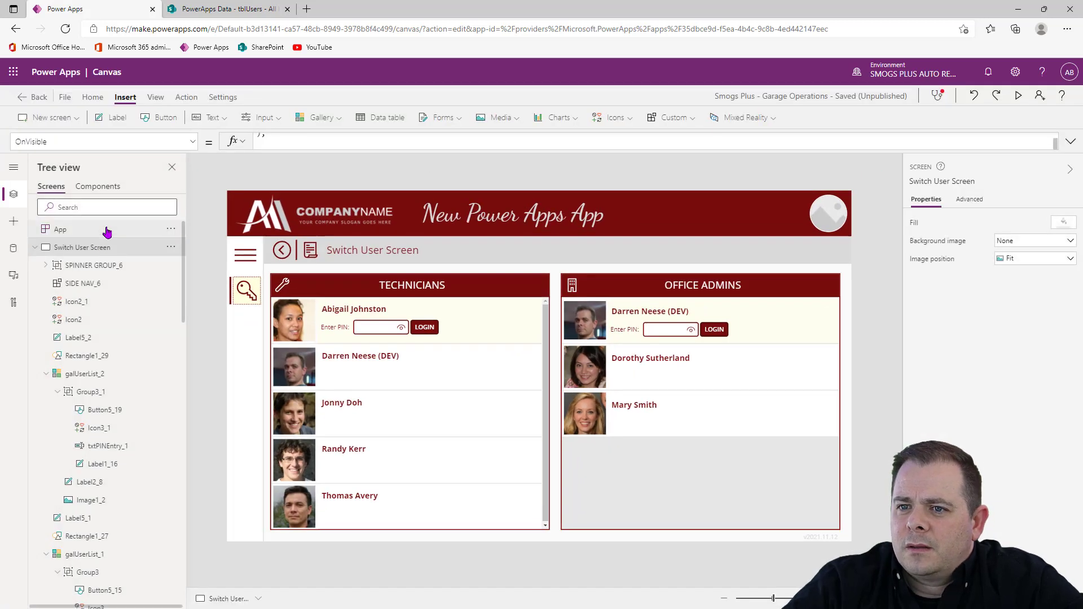
pyautogui.click(1069, 141)
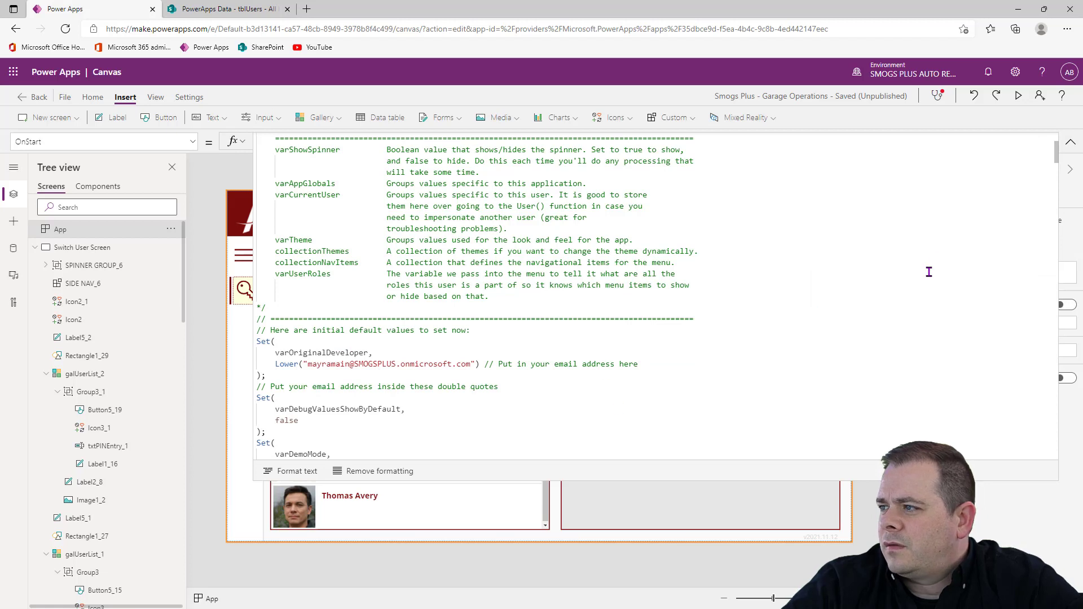
pyautogui.scroll(-10, 575, 407)
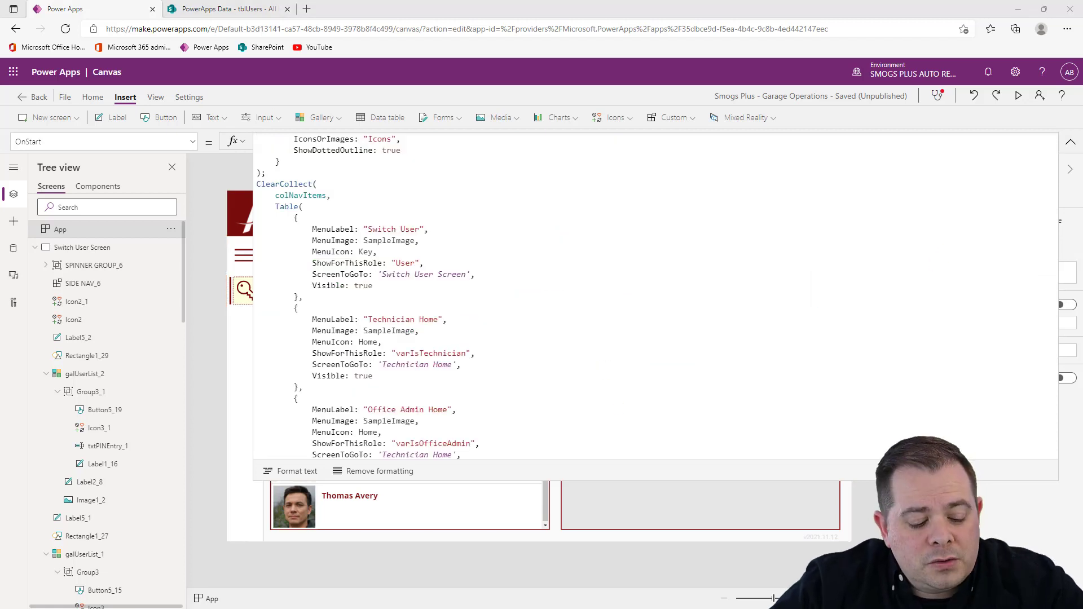
pyautogui.click(477, 353)
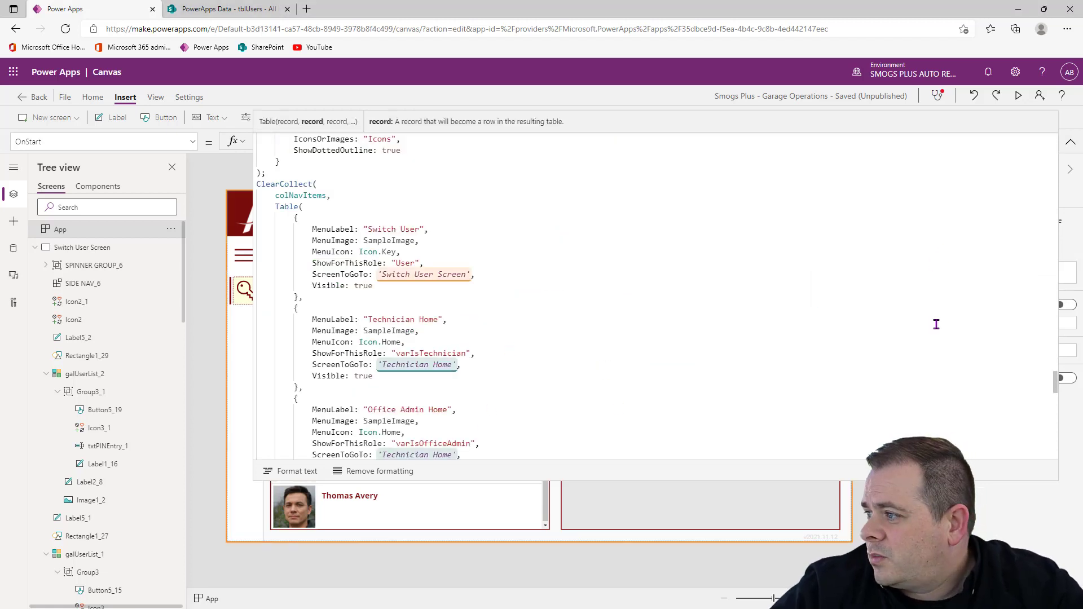
pyautogui.moveTo(1056, 389); pyautogui.dragTo(1062, 216)
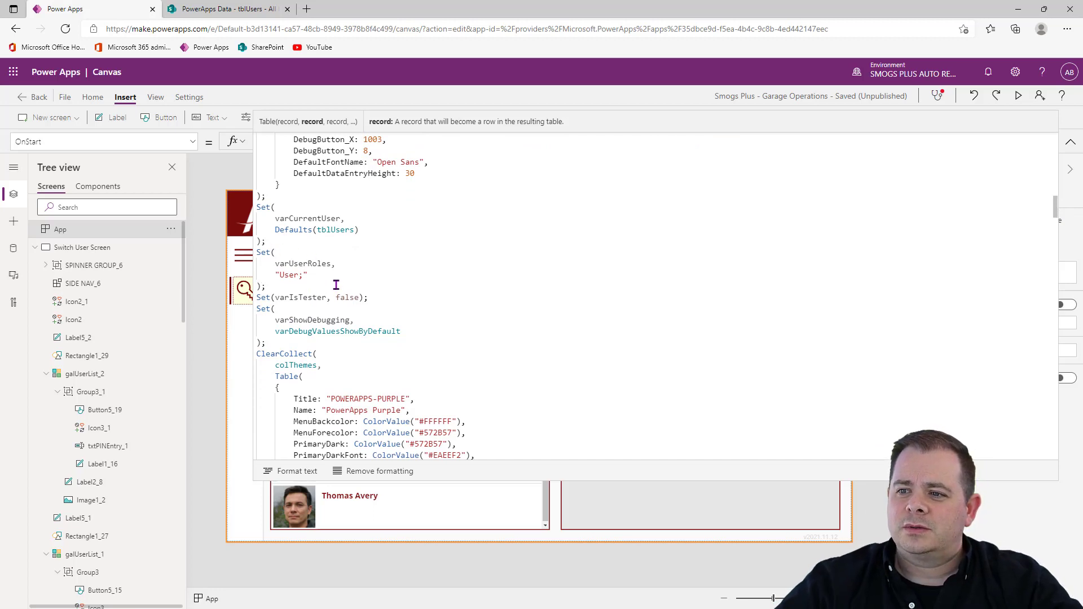
pyautogui.moveTo(286, 286); pyautogui.dragTo(437, 245)
pyautogui.hotkey('ctrl', 'c')
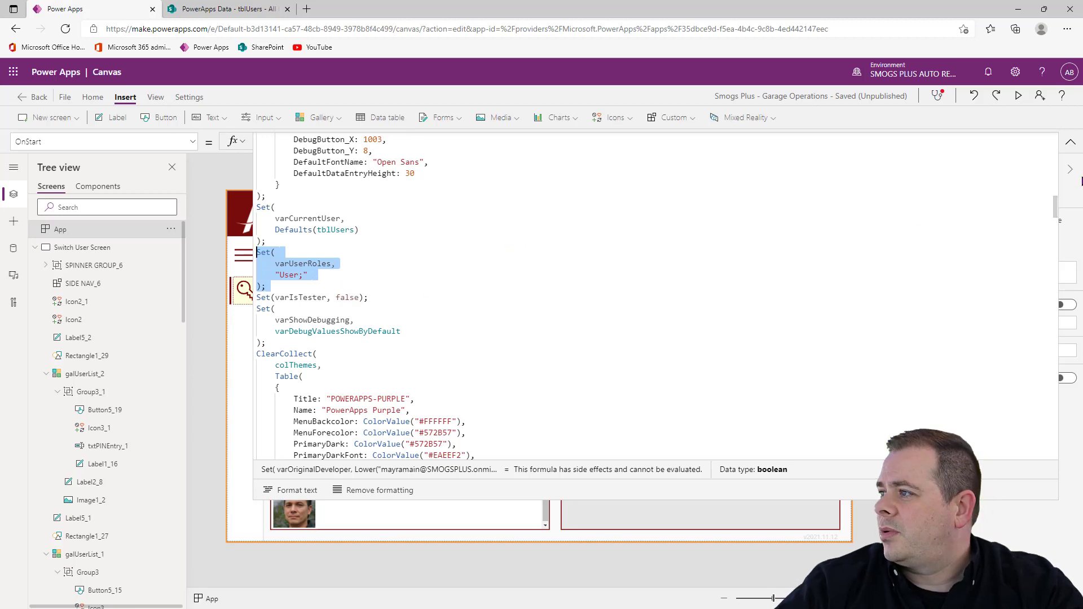
pyautogui.click(1070, 142)
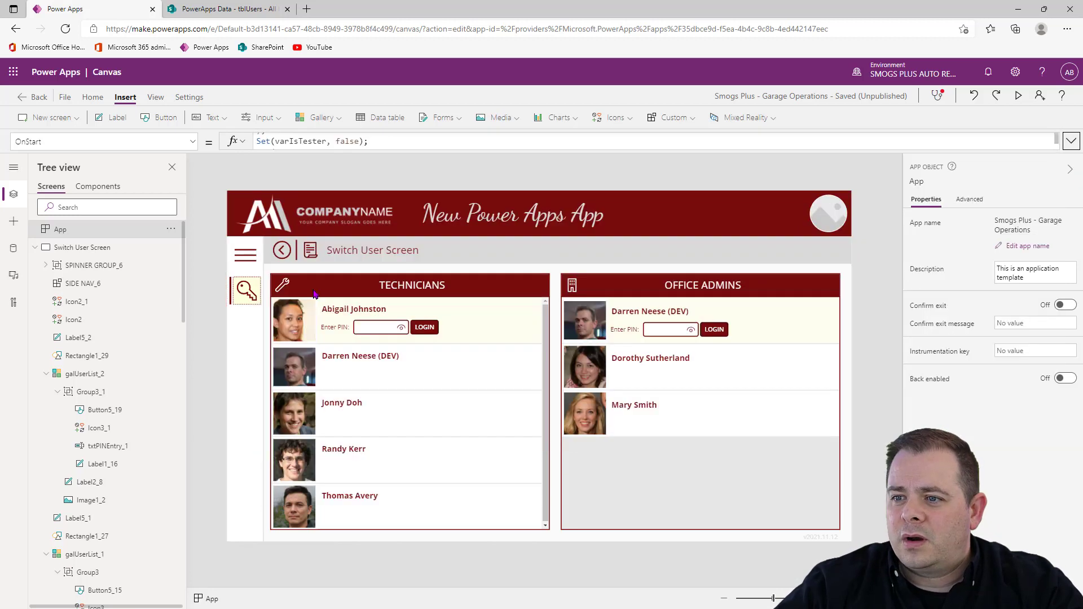
pyautogui.click(77, 249)
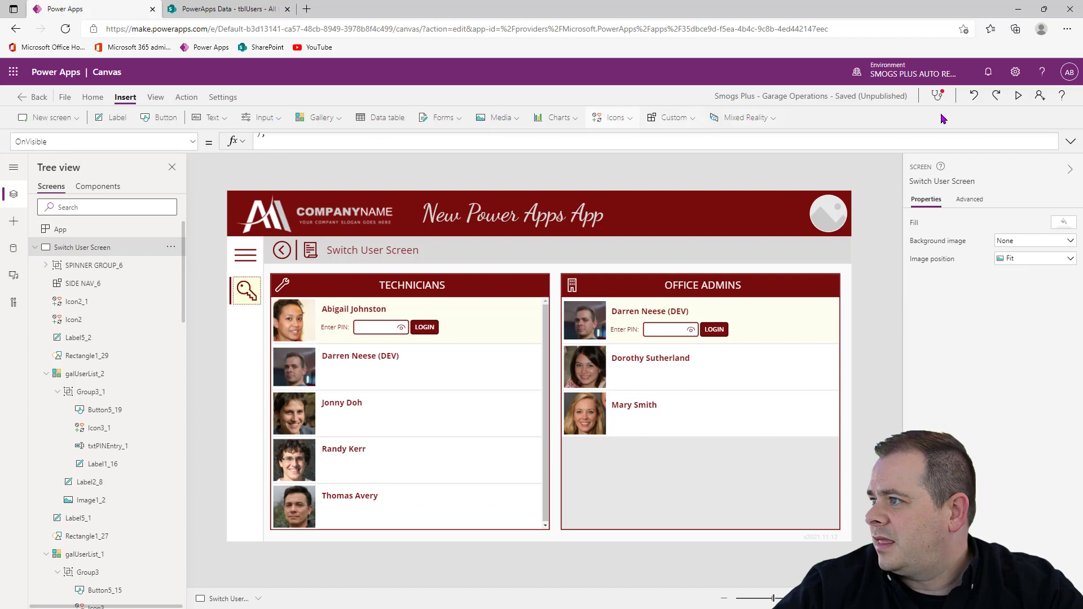
# Step: Paste the Set(varUserRoles, "User;") reset after the Patch block in the Switch User Screen's OnVisible
pyautogui.click(1070, 142)
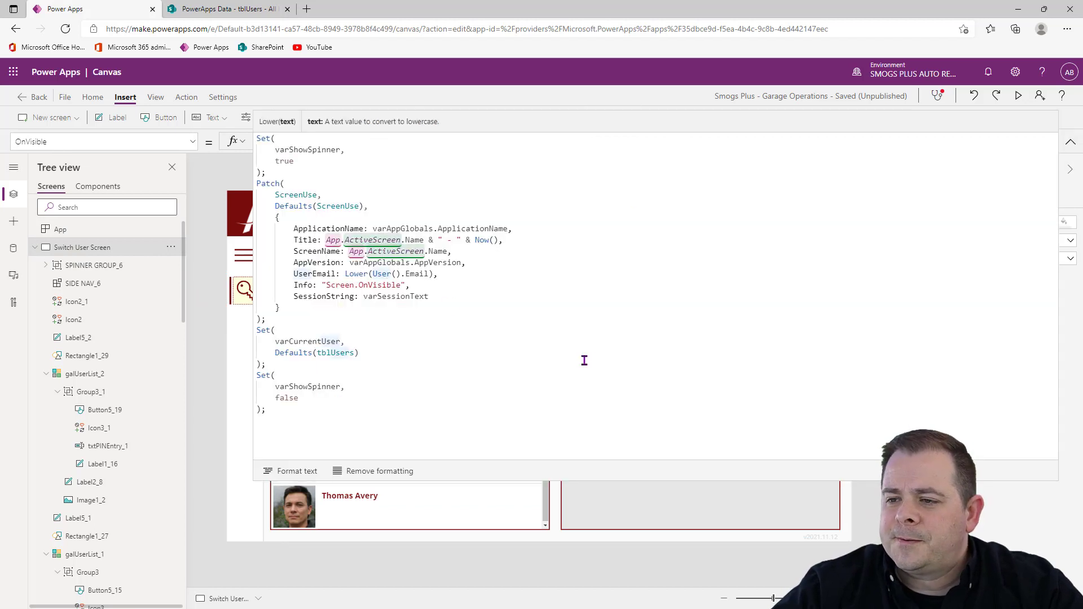
pyautogui.click(385, 372)
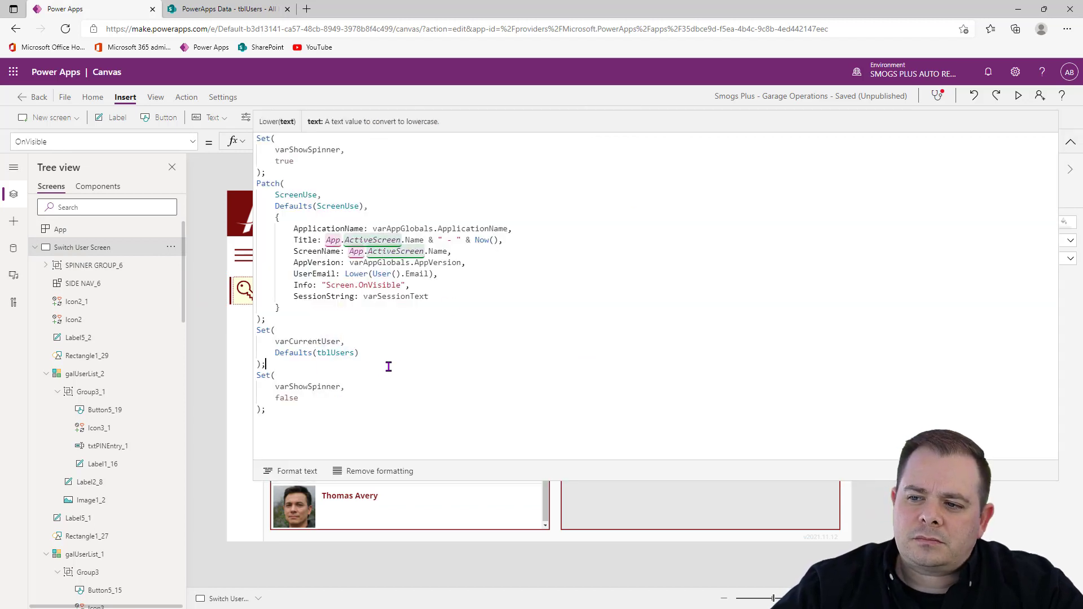
pyautogui.hotkey('ctrl', 'v')
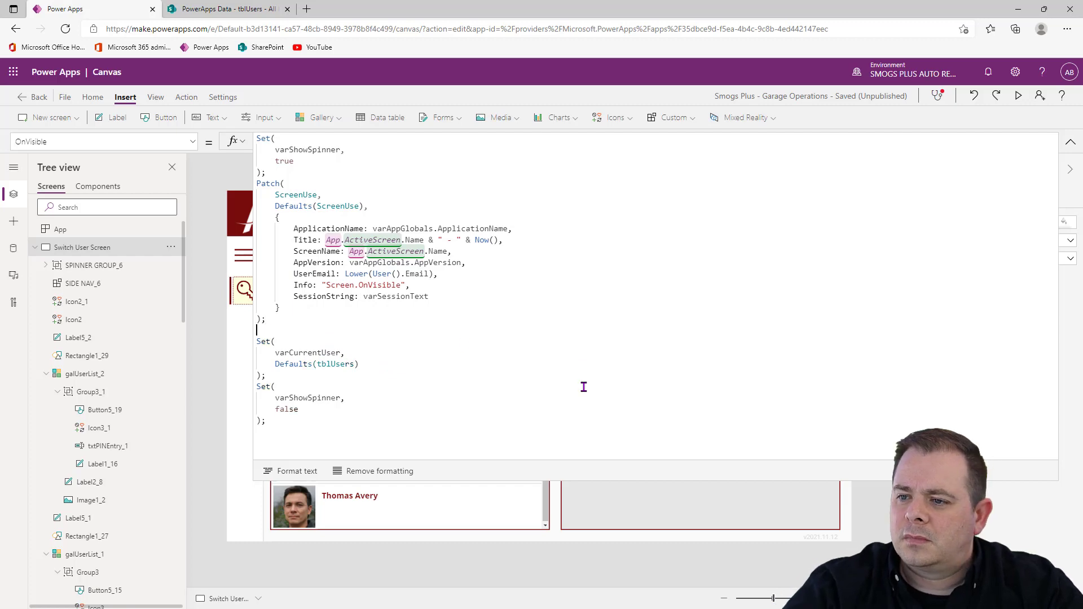
pyautogui.click(1070, 142)
pyautogui.click(1018, 97)
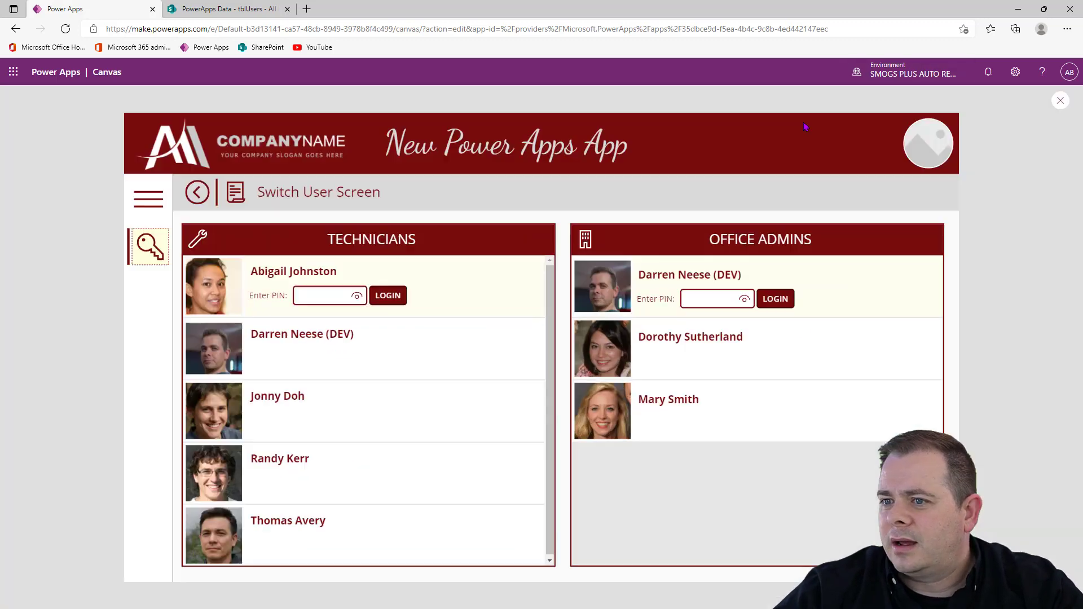
pyautogui.click(100, 183)
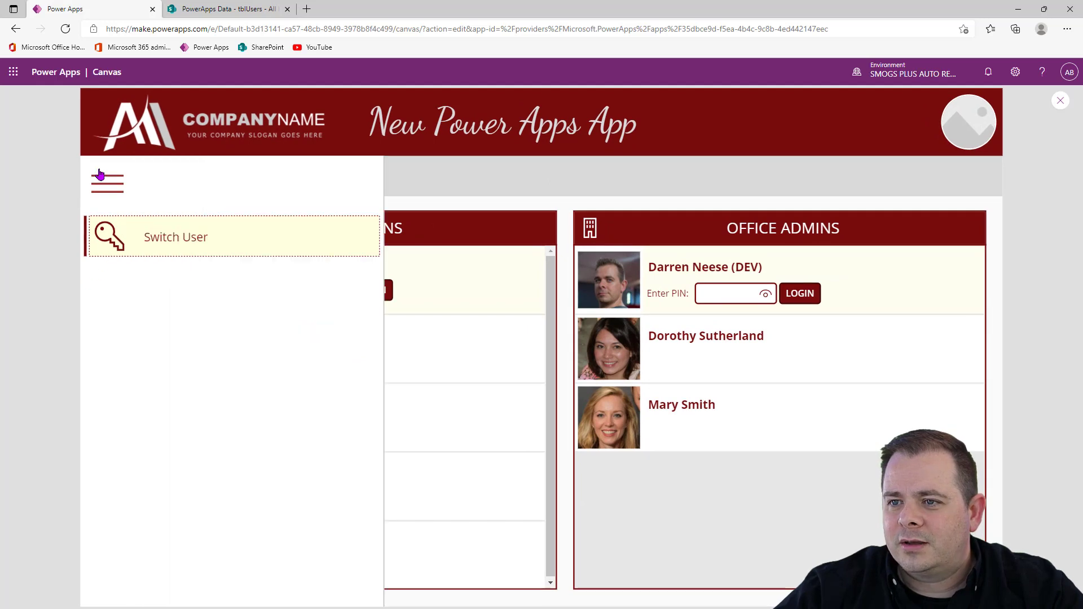
pyautogui.click(100, 183)
pyautogui.click(100, 183)
pyautogui.click(101, 183)
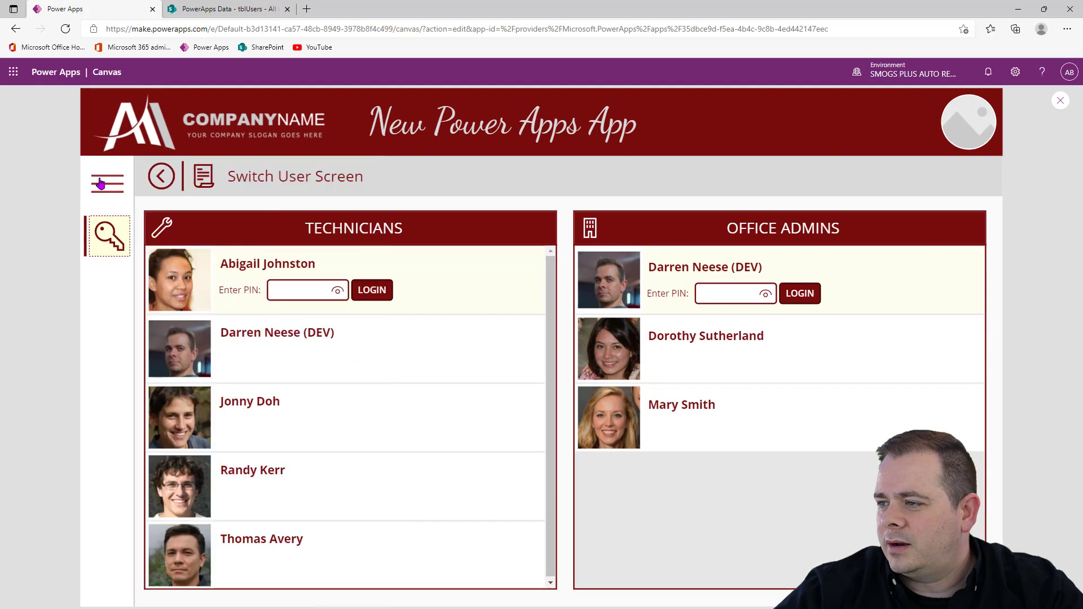
pyautogui.click(278, 292)
pyautogui.write('1')
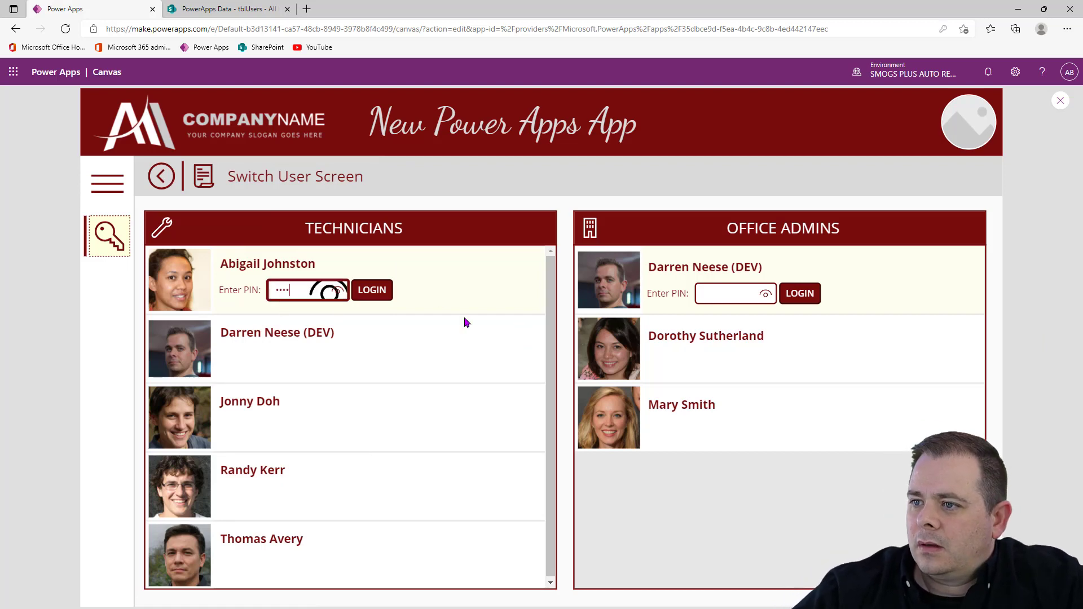
pyautogui.click(360, 298)
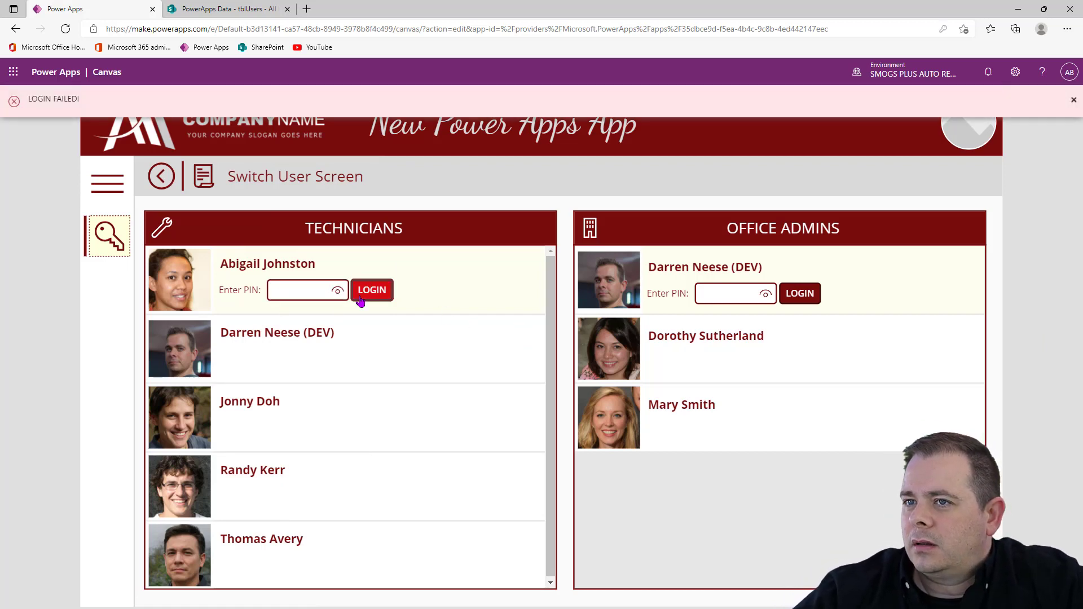
pyautogui.click(277, 290)
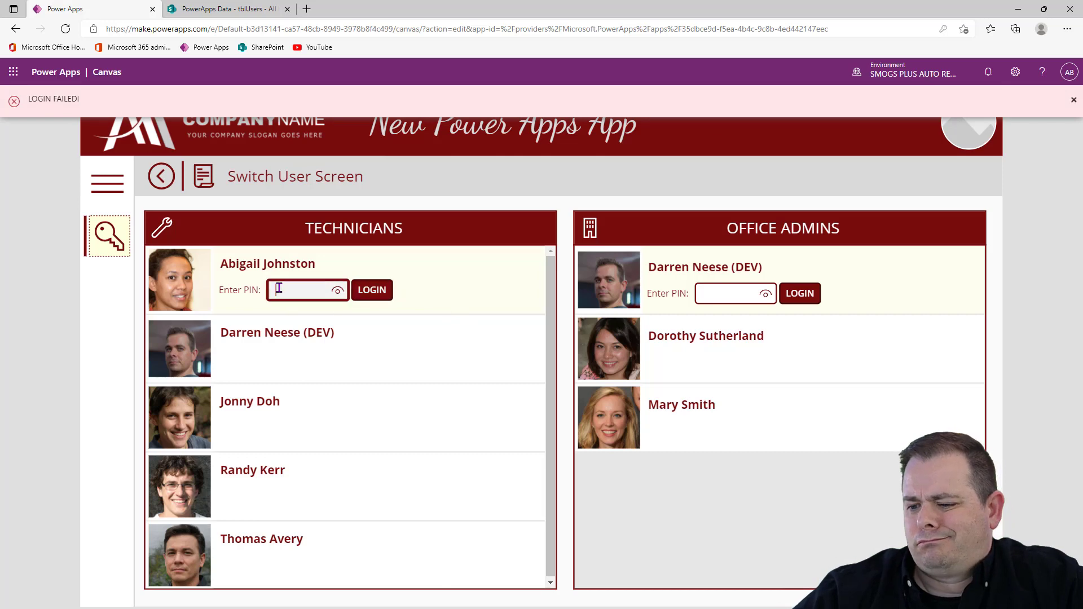
pyautogui.write('1')
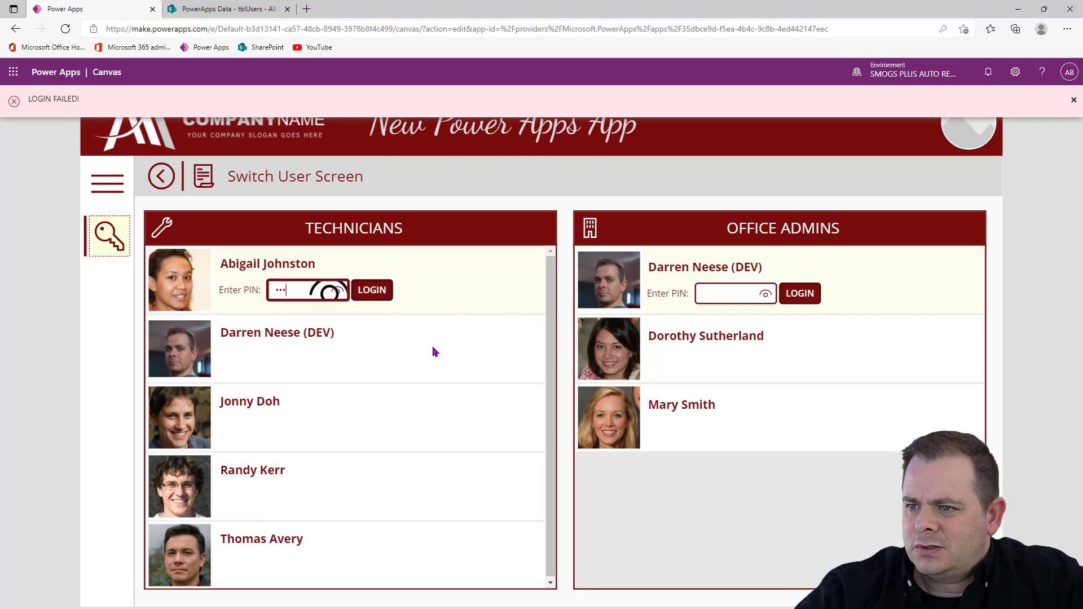
pyautogui.write('234')
pyautogui.click(375, 290)
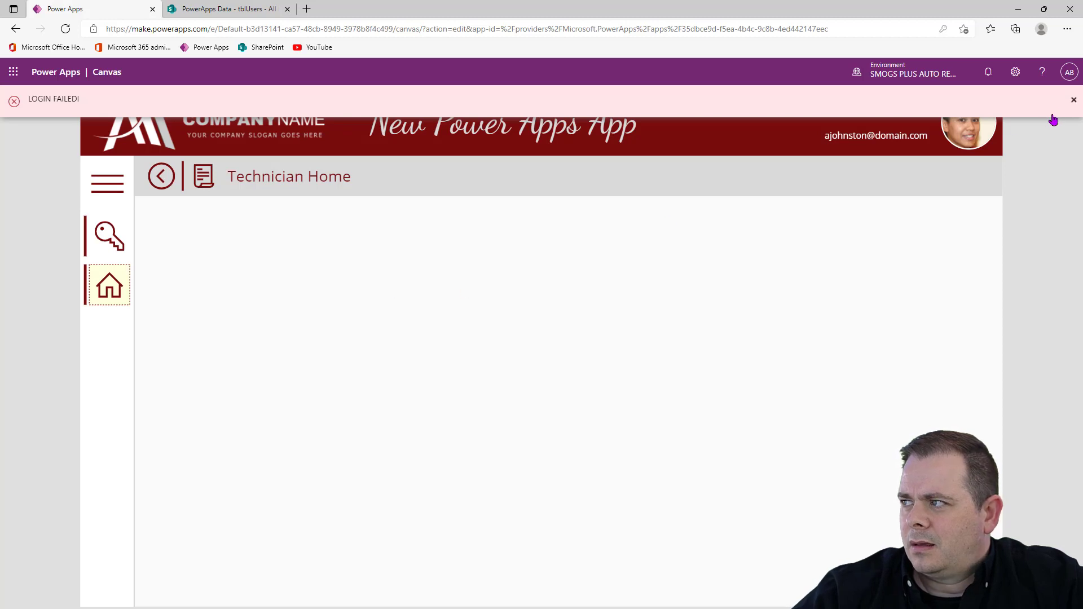
pyautogui.click(1073, 100)
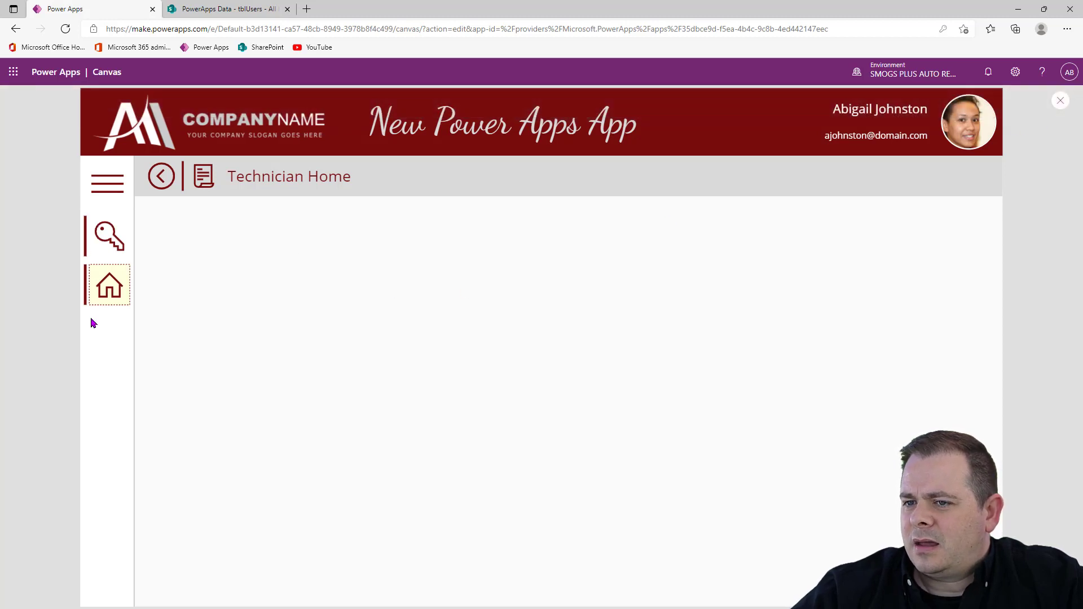
pyautogui.moveTo(252, 177); pyautogui.dragTo(365, 176)
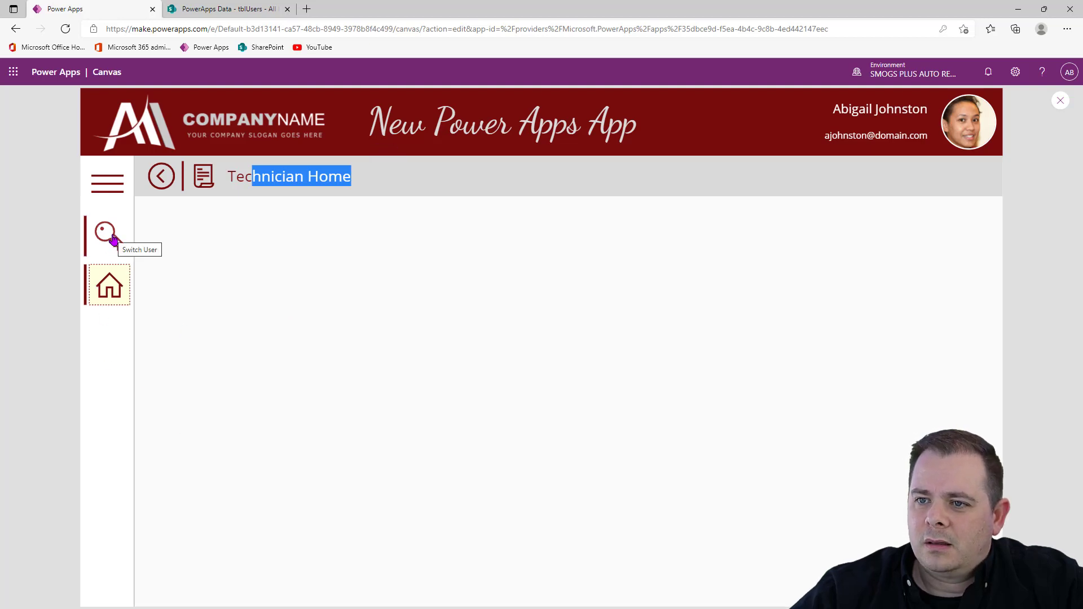
pyautogui.click(109, 236)
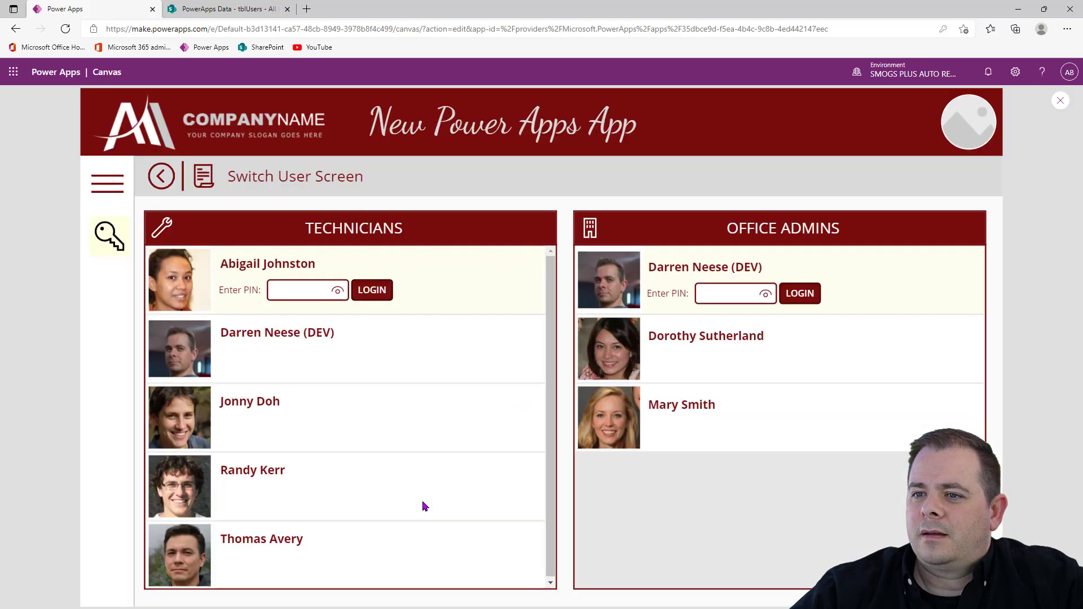
pyautogui.click(107, 183)
pyautogui.click(107, 183)
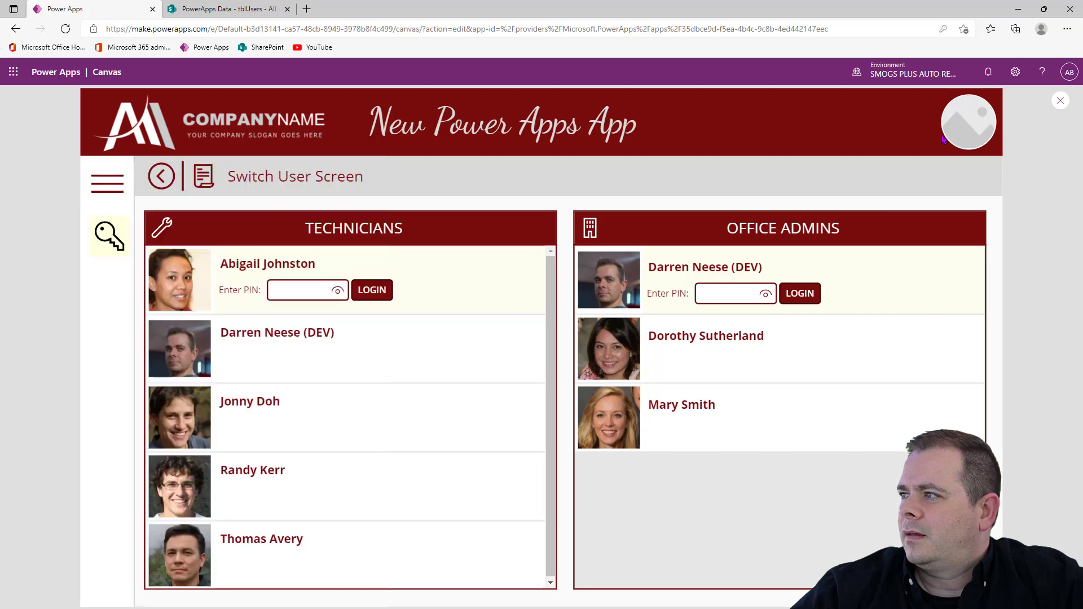
pyautogui.click(1059, 101)
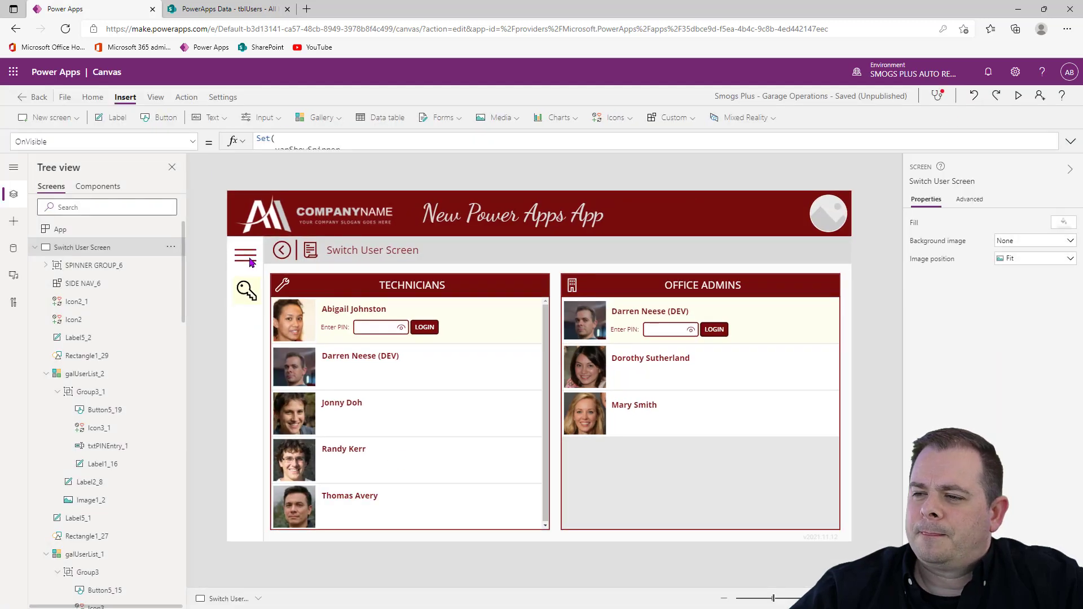
pyautogui.click(1017, 97)
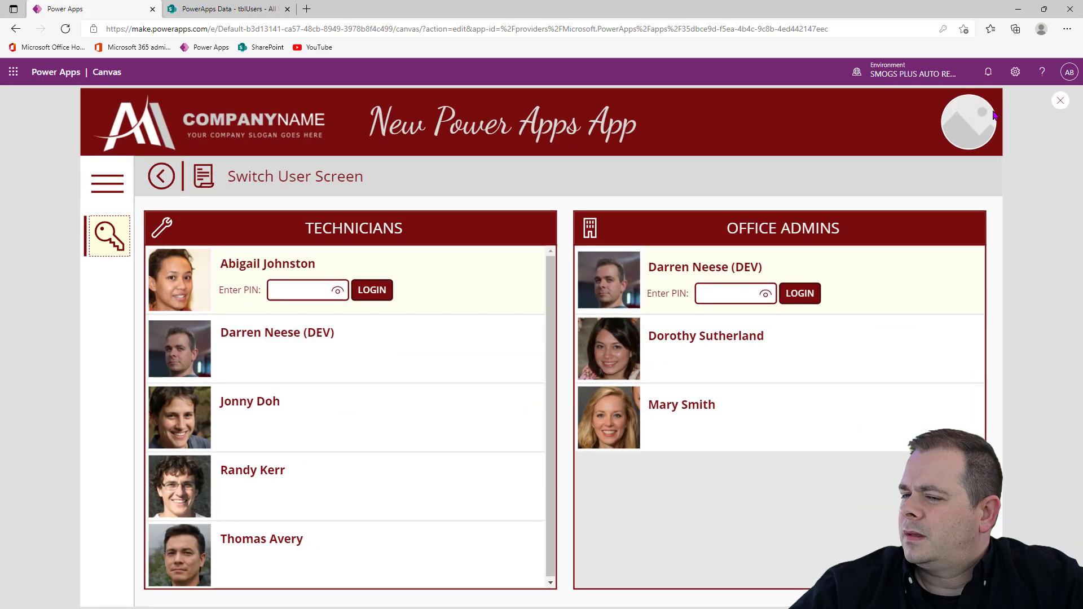
pyautogui.click(111, 188)
pyautogui.click(116, 190)
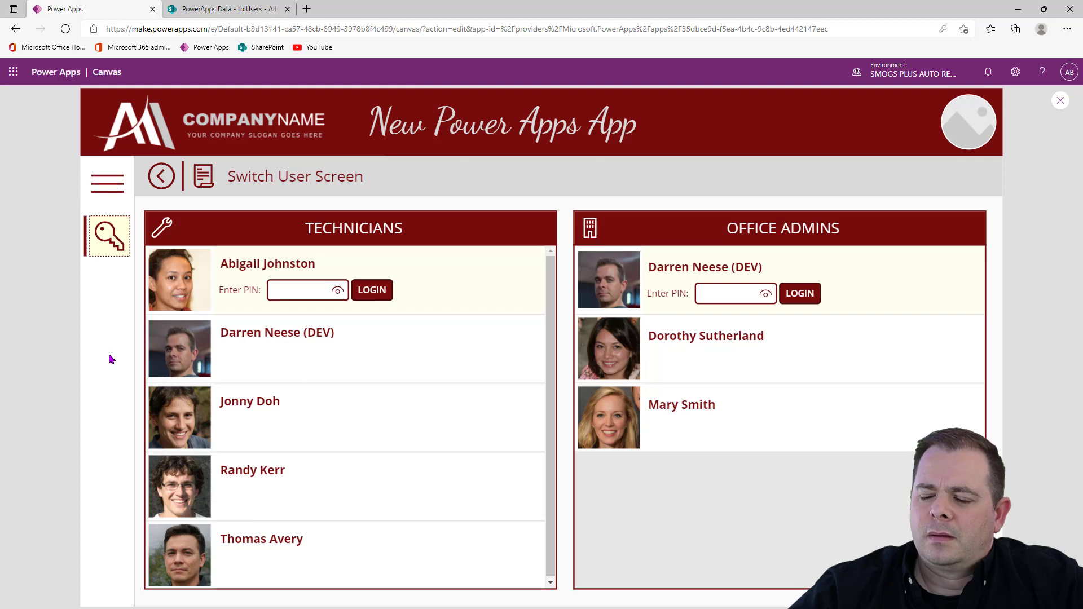
pyautogui.click(299, 290)
pyautogui.write('1')
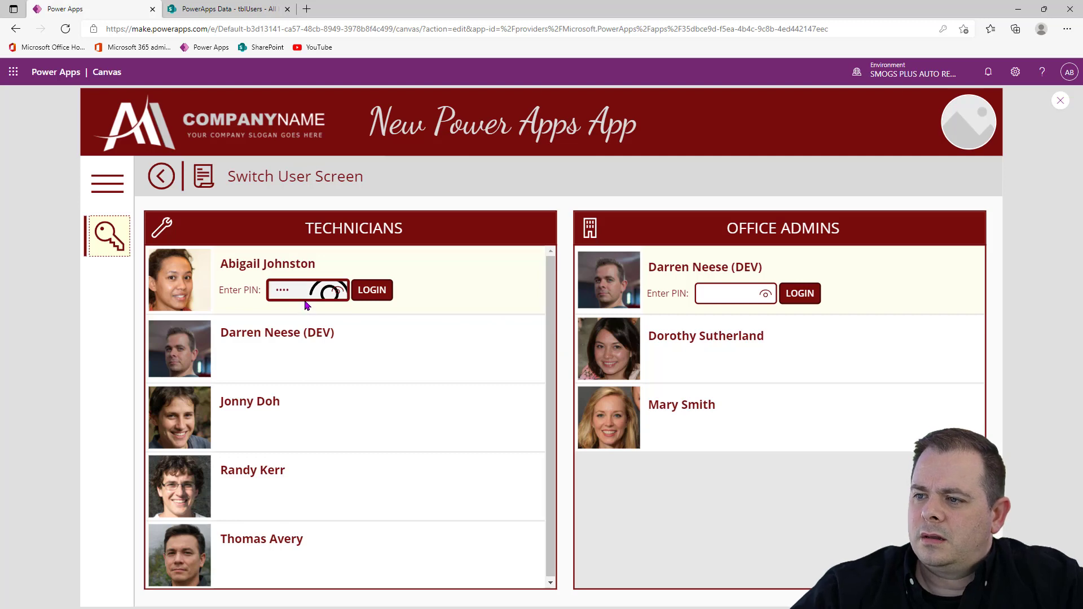
pyautogui.press('Escape')
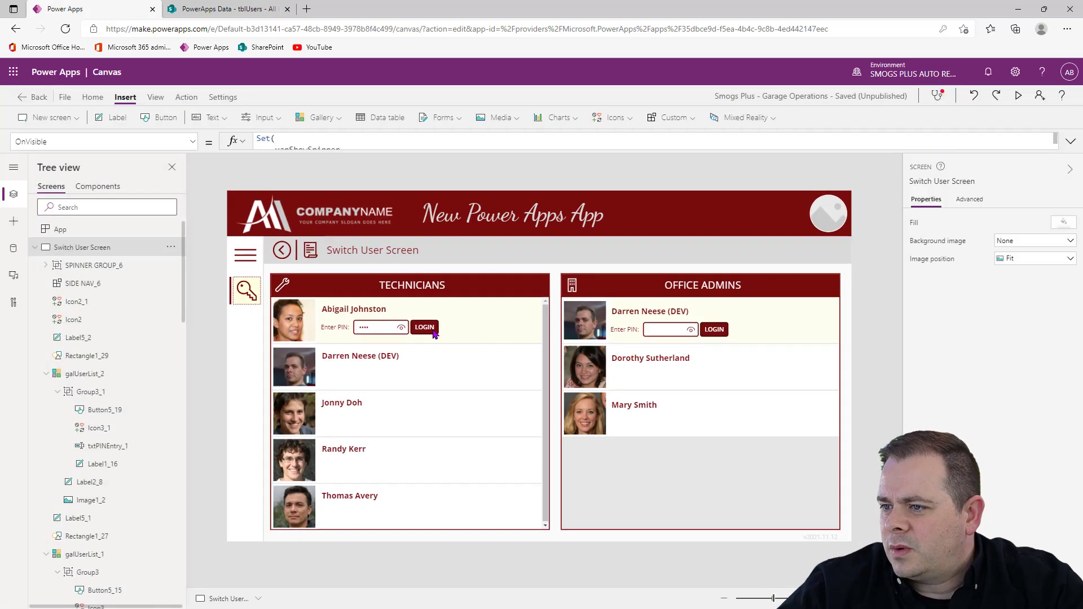
# Step: Add a 2000 ms timeout to the technician LOGIN button's LOGIN FAILED notification
pyautogui.click(429, 329)
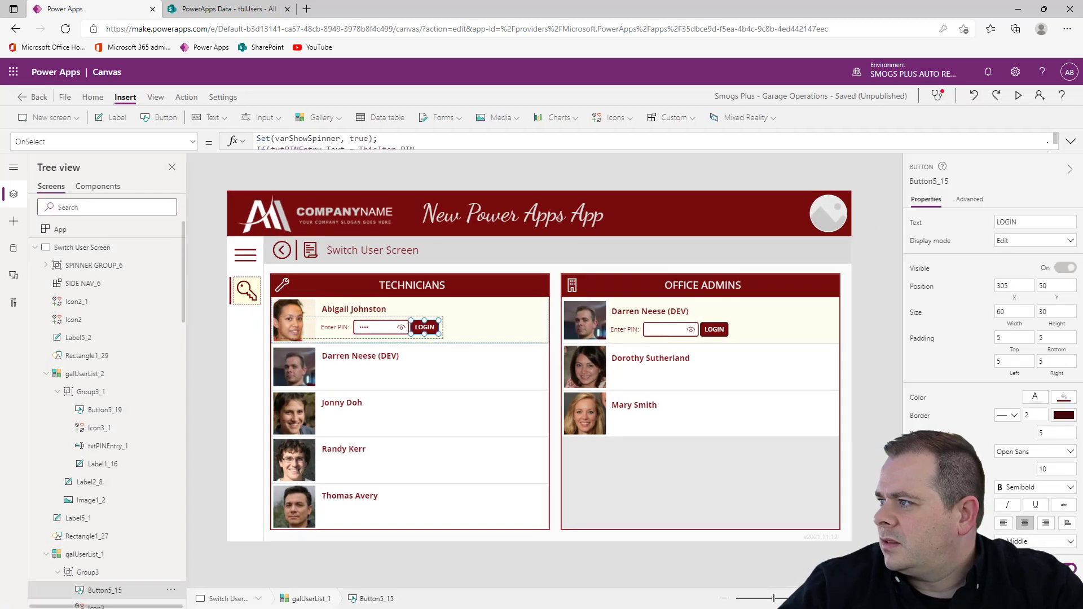
pyautogui.click(1070, 141)
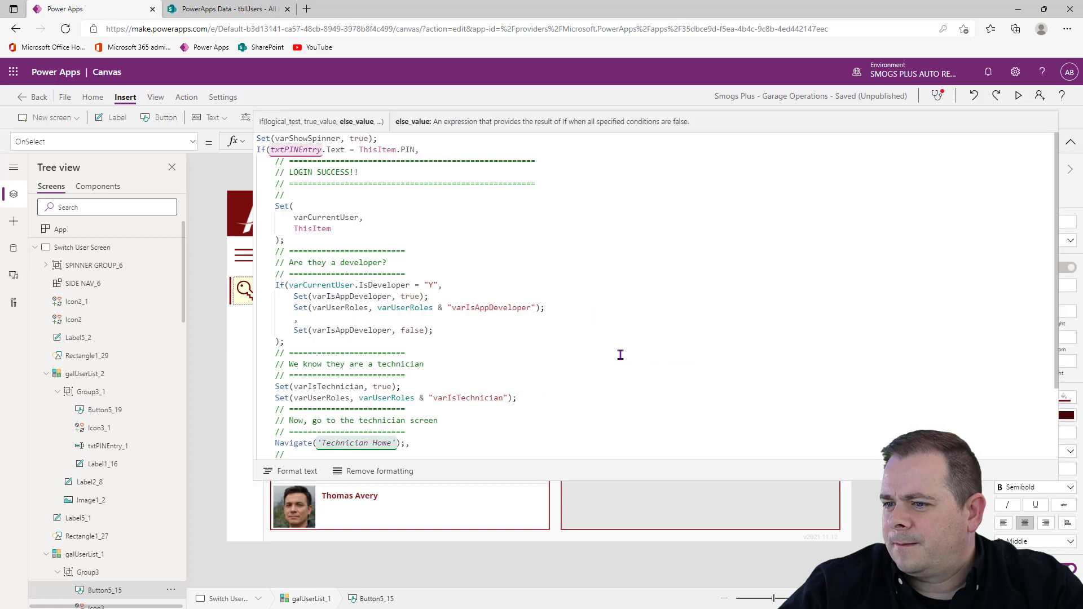
pyautogui.scroll(-2, 619, 354)
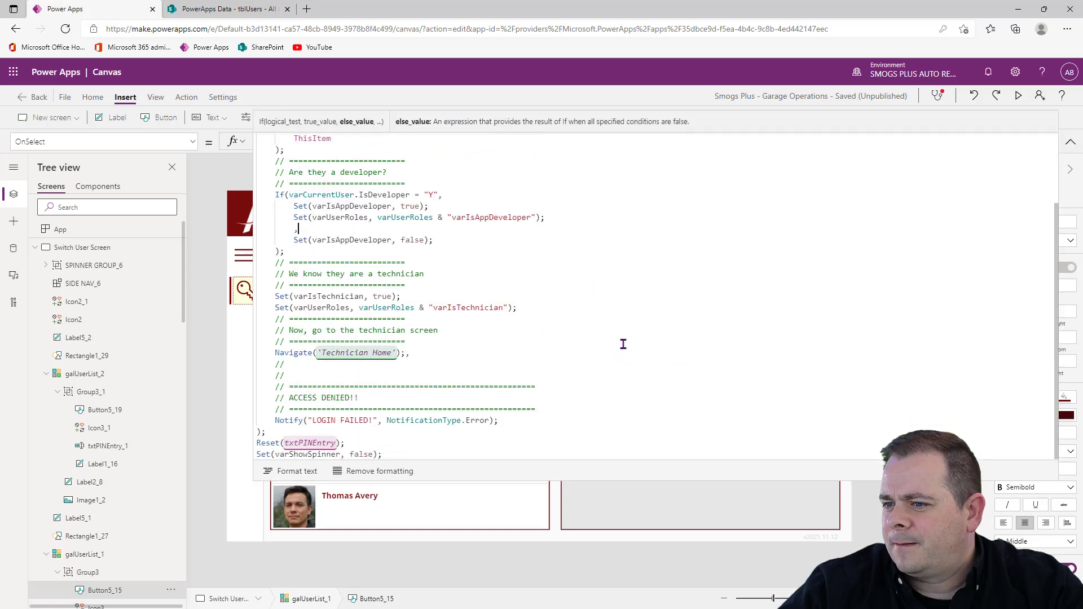
pyautogui.click(489, 421)
pyautogui.write(', ')
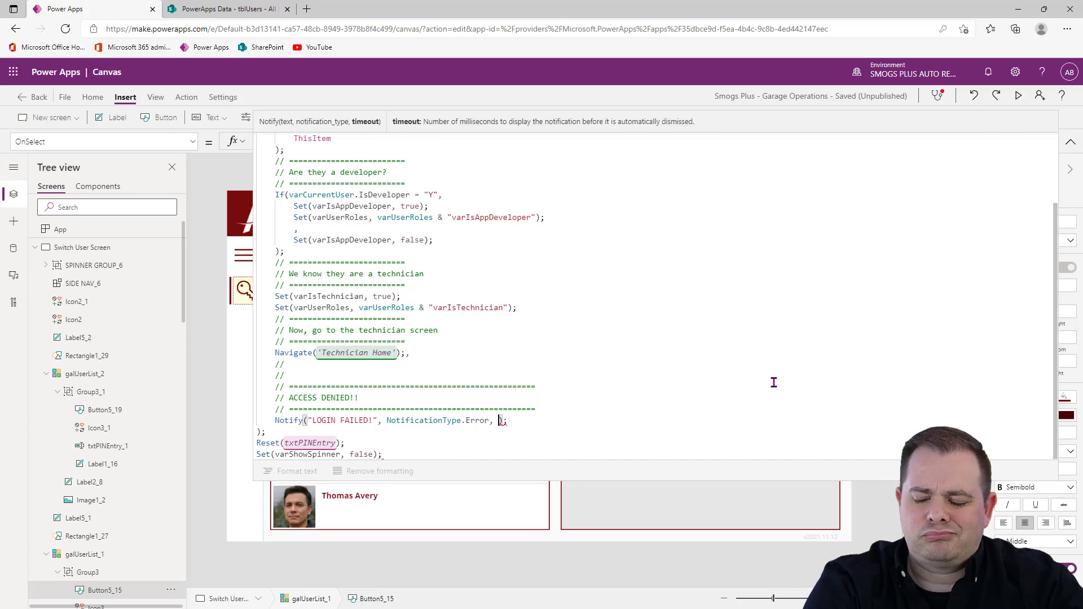
pyautogui.write('2000')
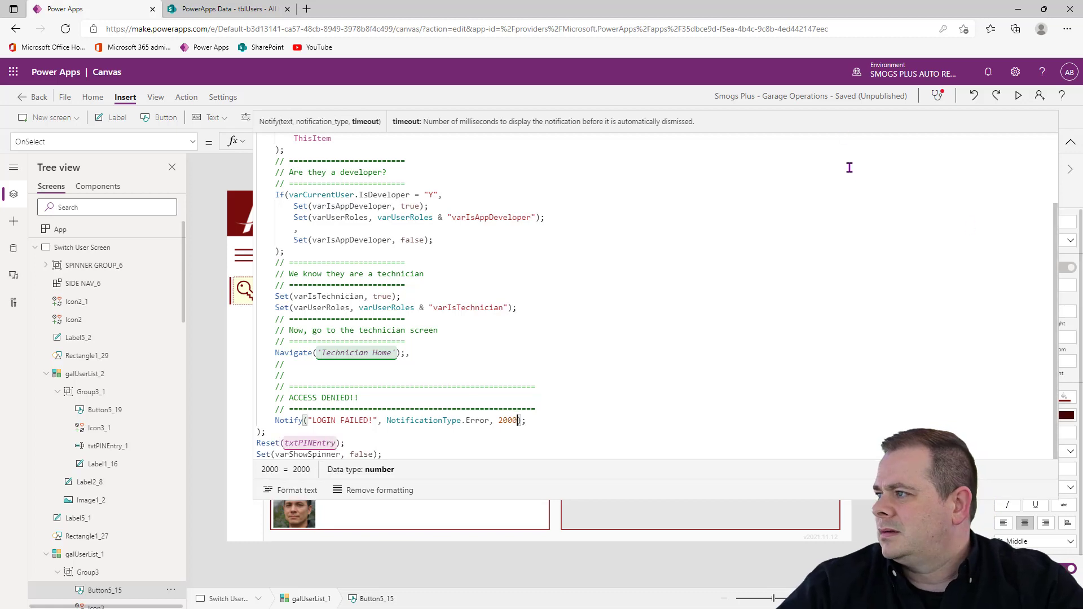
pyautogui.click(1071, 142)
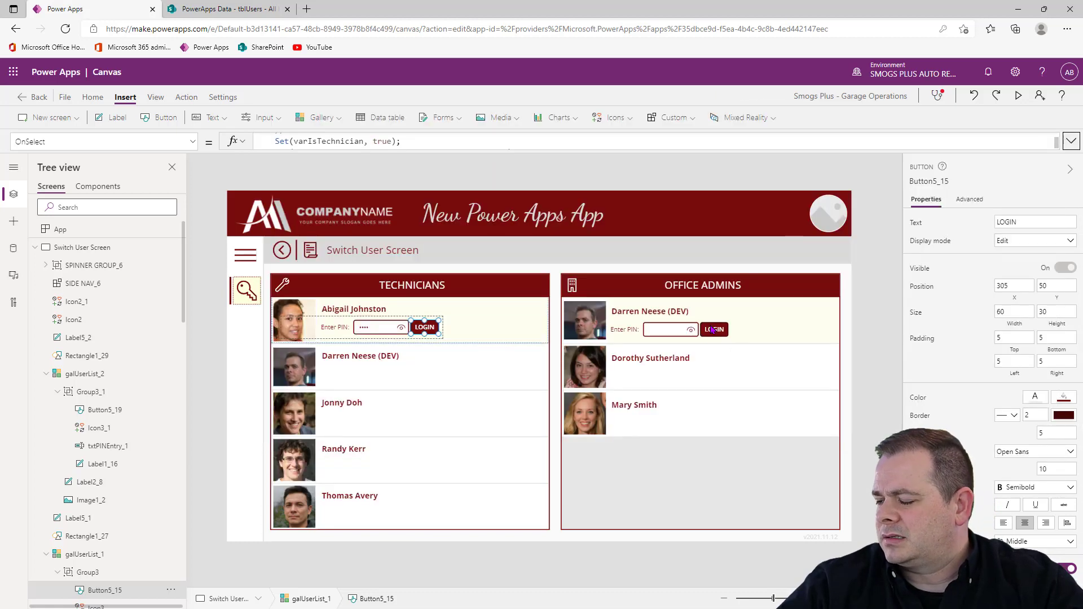
# Step: Add the same 2000 ms timeout to the office admin LOGIN button's failed-login notification
pyautogui.click(714, 330)
pyautogui.click(714, 329)
pyautogui.click(1070, 142)
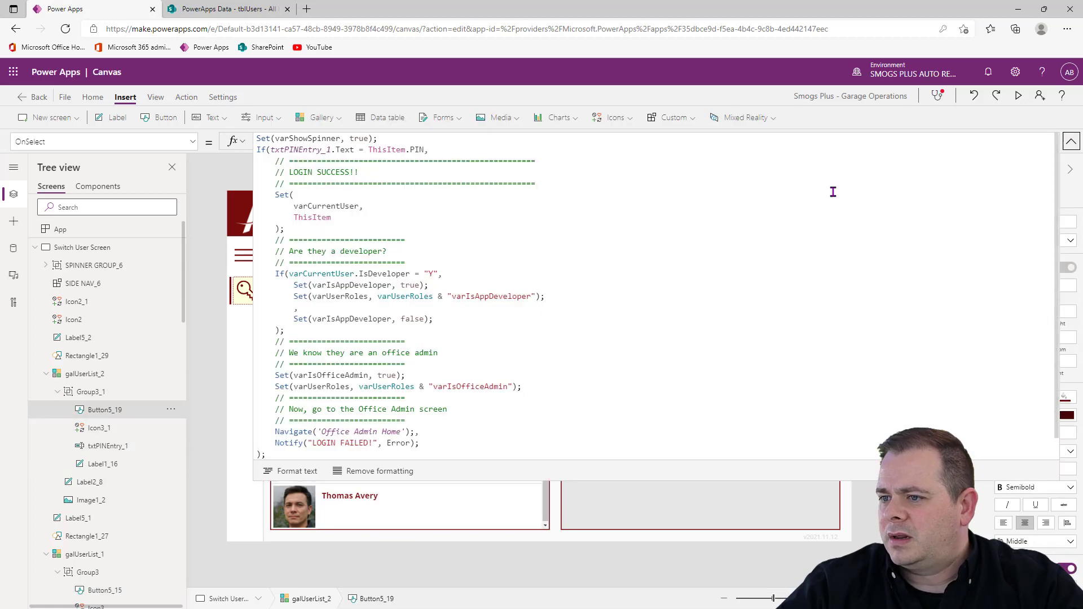
pyautogui.scroll(-3, 422, 379)
pyautogui.click(409, 422)
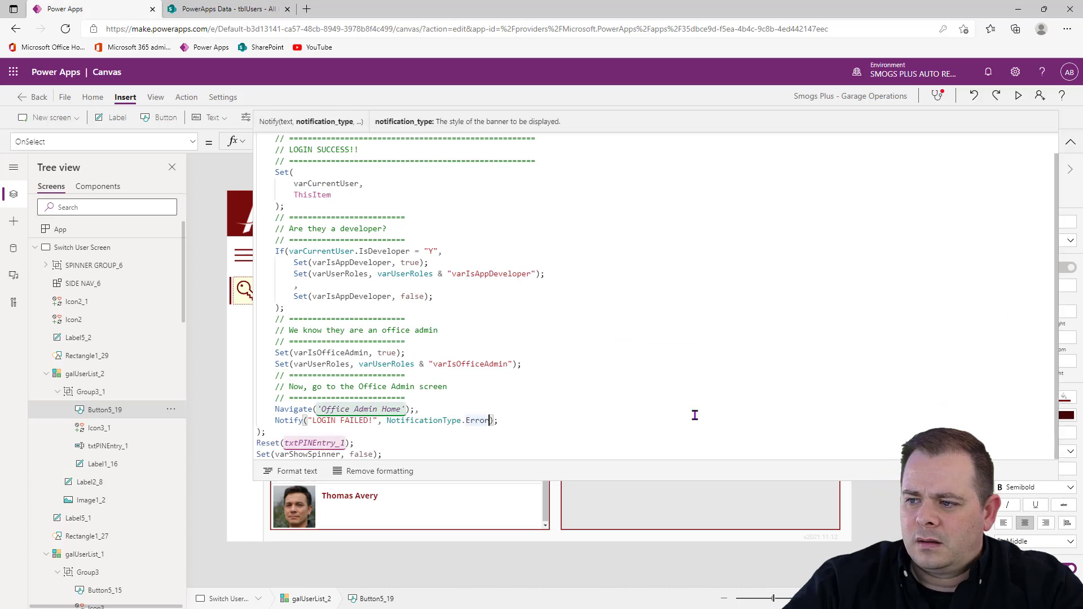
pyautogui.write(', 2000')
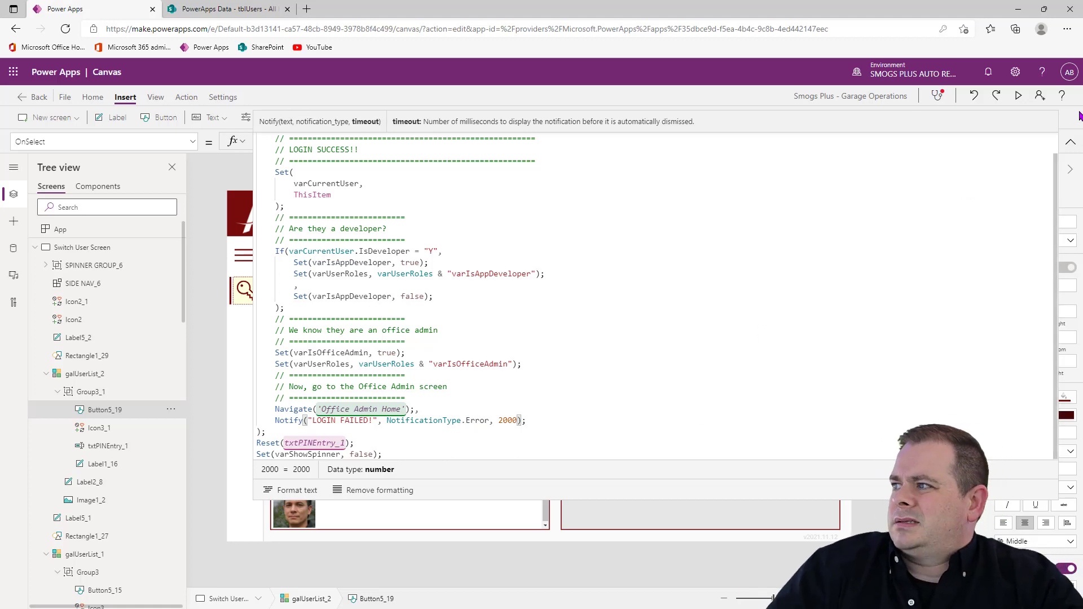
pyautogui.click(1070, 141)
# Step: In preview, try the first technician login, then return to Switch User and toggle the menu
pyautogui.click(1018, 96)
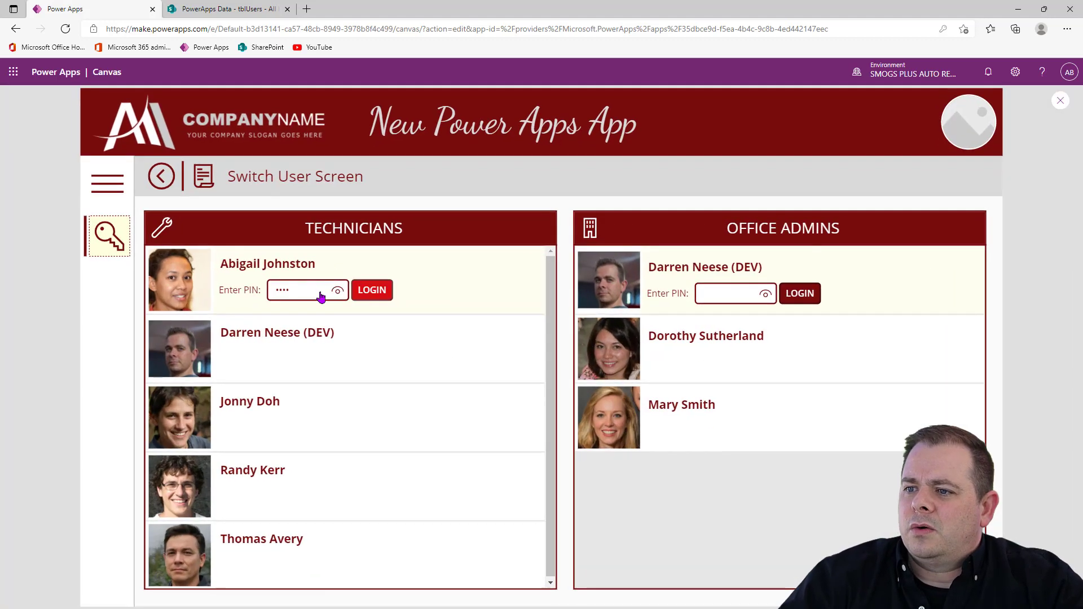
pyautogui.click(361, 291)
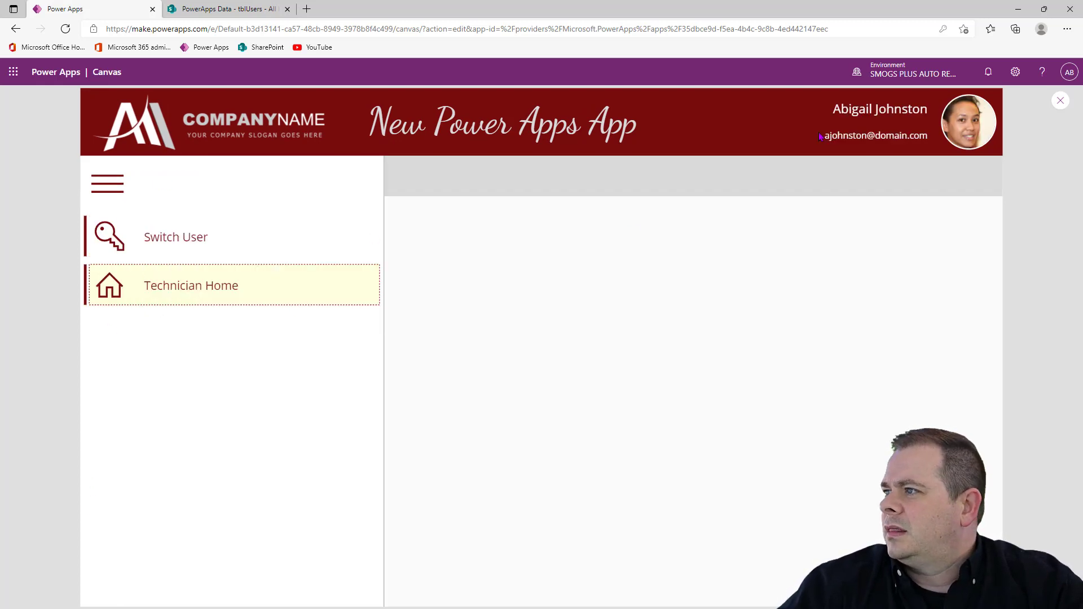
pyautogui.moveTo(852, 109); pyautogui.dragTo(962, 108)
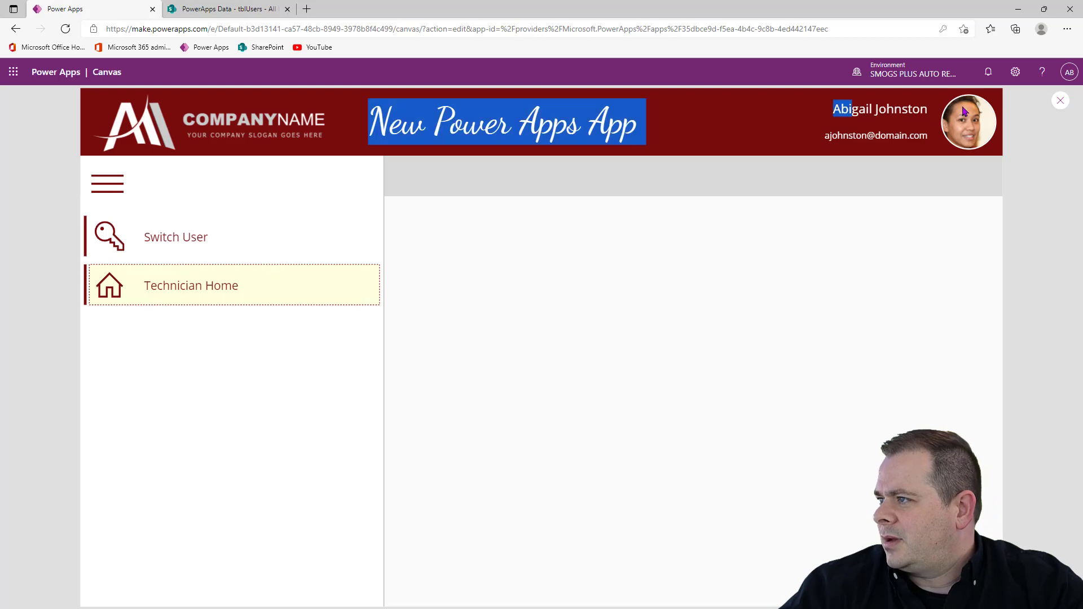
pyautogui.click(110, 239)
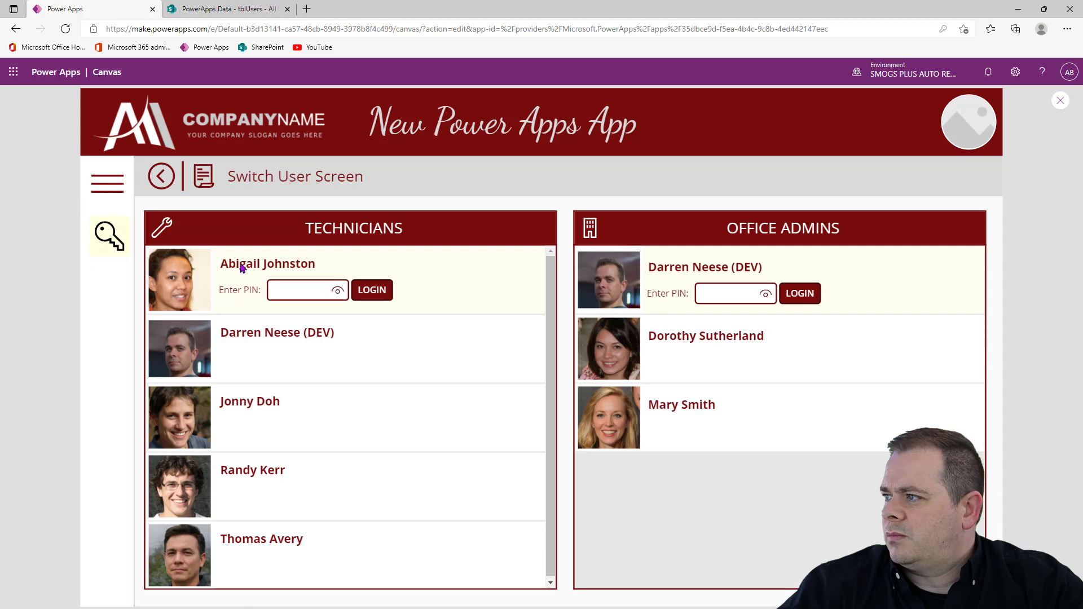
pyautogui.click(107, 183)
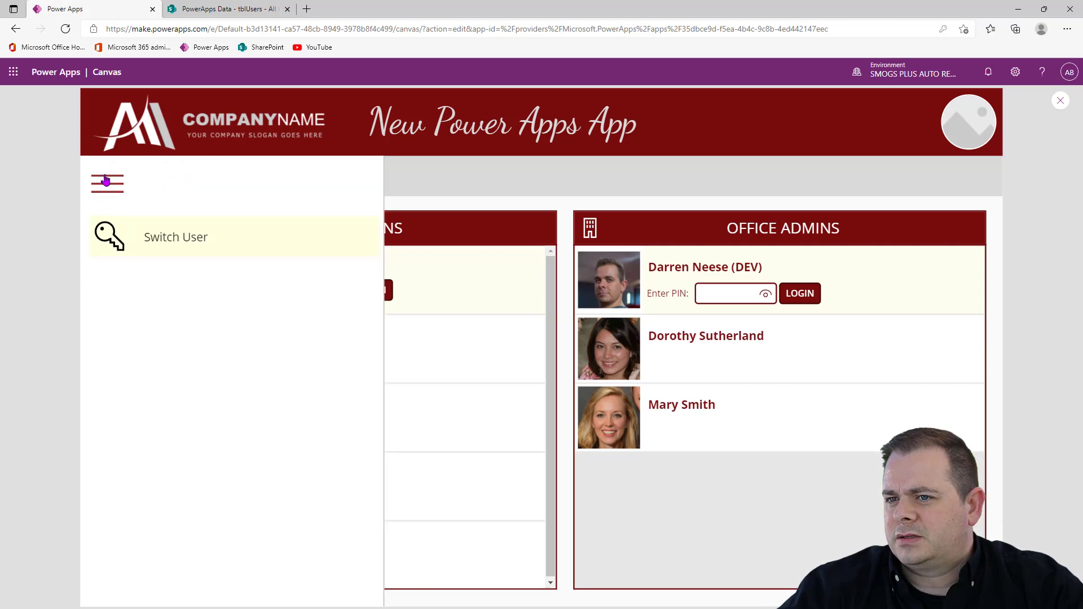
pyautogui.click(97, 224)
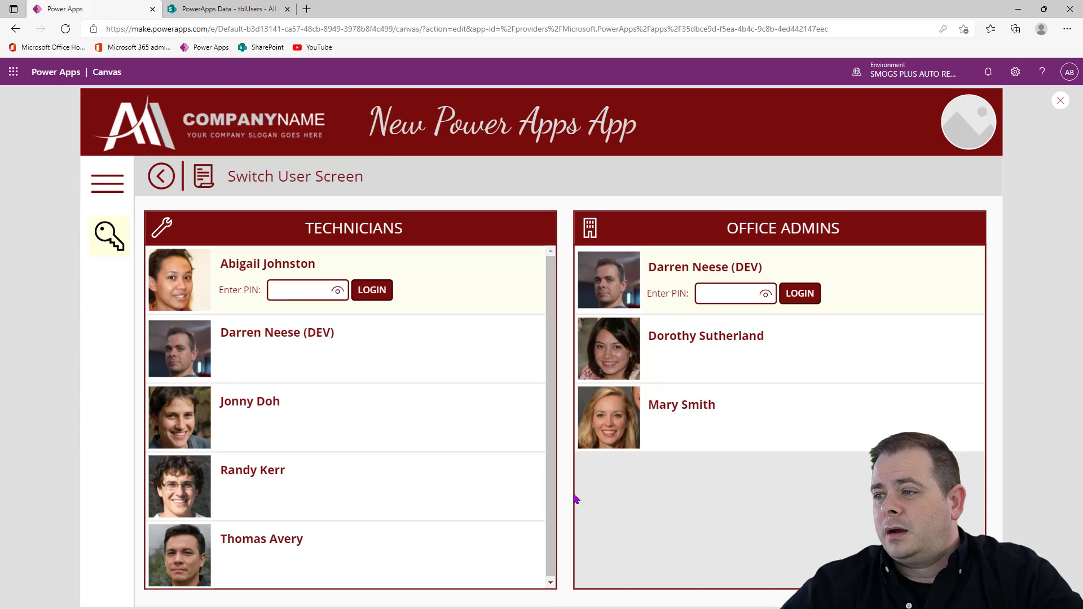
# Step: Log in as the first office admin with their PIN and check the header's user name
pyautogui.click(701, 291)
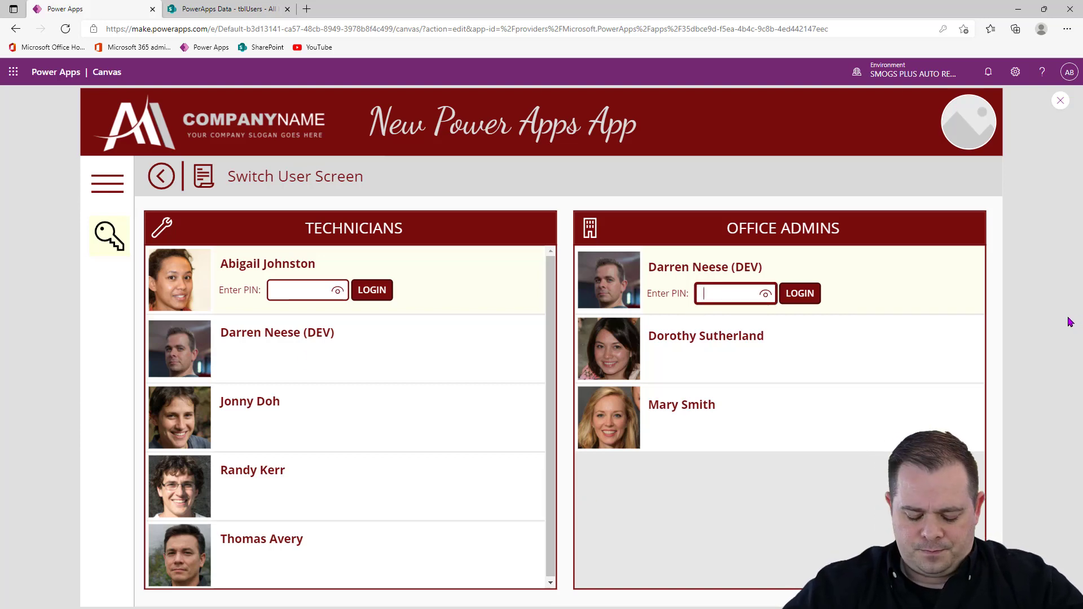
pyautogui.write('1234')
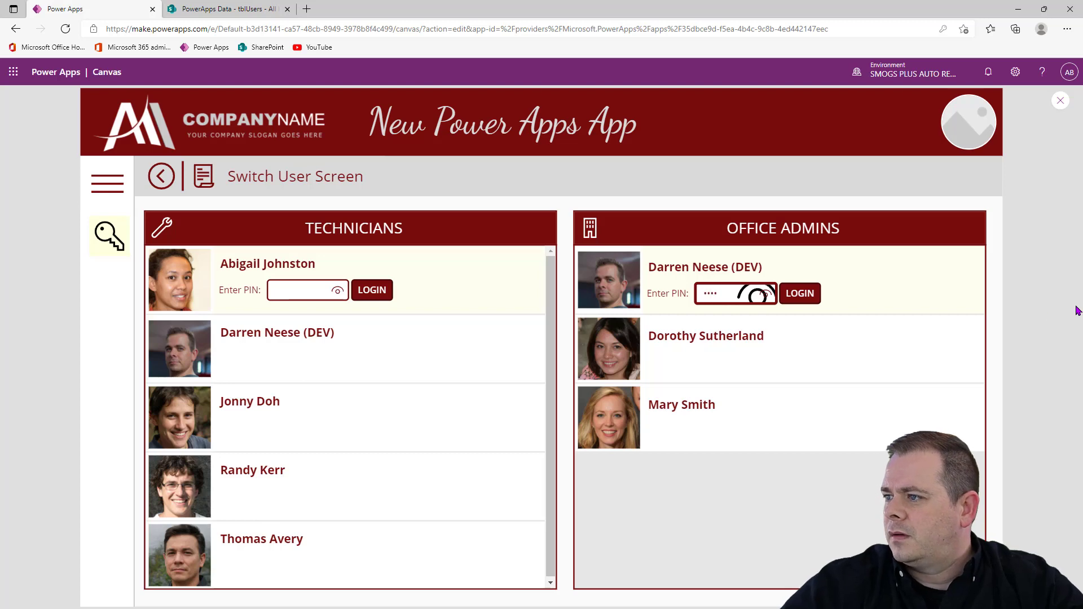
pyautogui.click(804, 294)
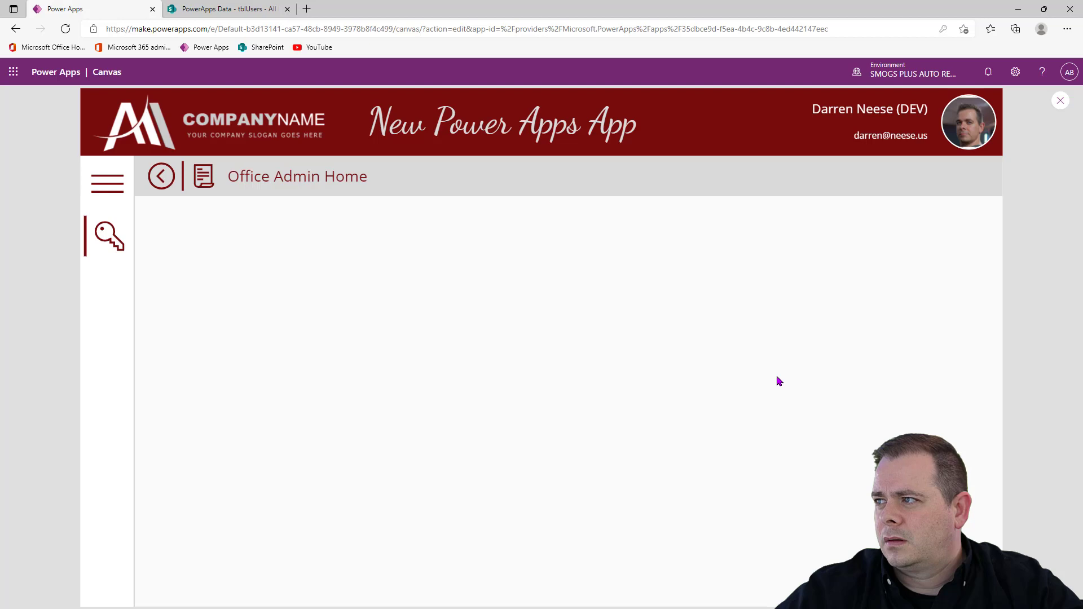
pyautogui.moveTo(917, 109); pyautogui.dragTo(806, 113)
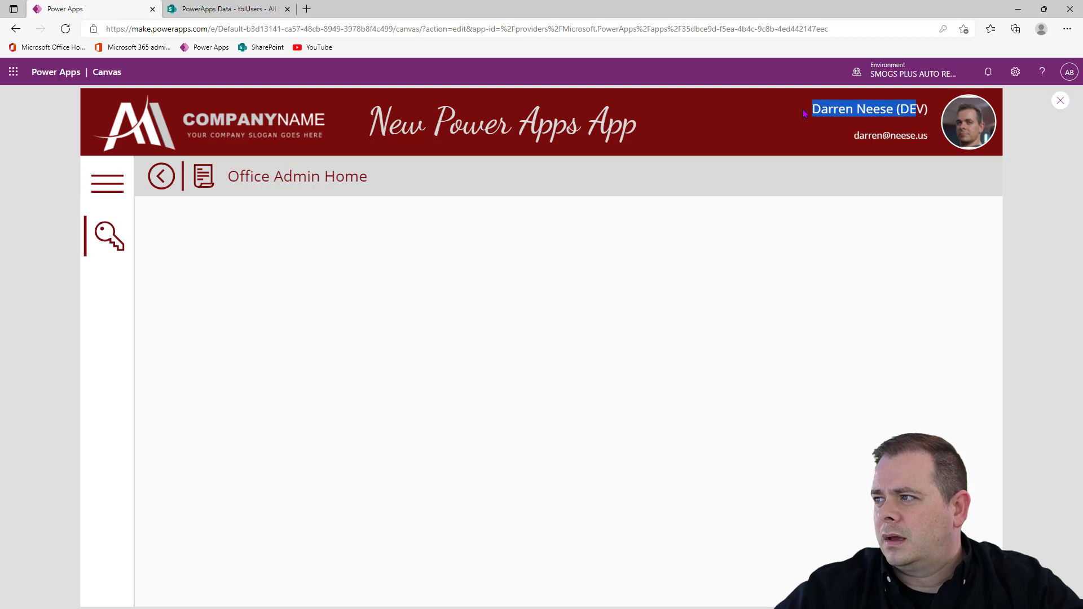
pyautogui.click(837, 111)
# Step: Set the compAppHeader profile picture's image position to Fill, then go back to Screens
pyautogui.click(1059, 103)
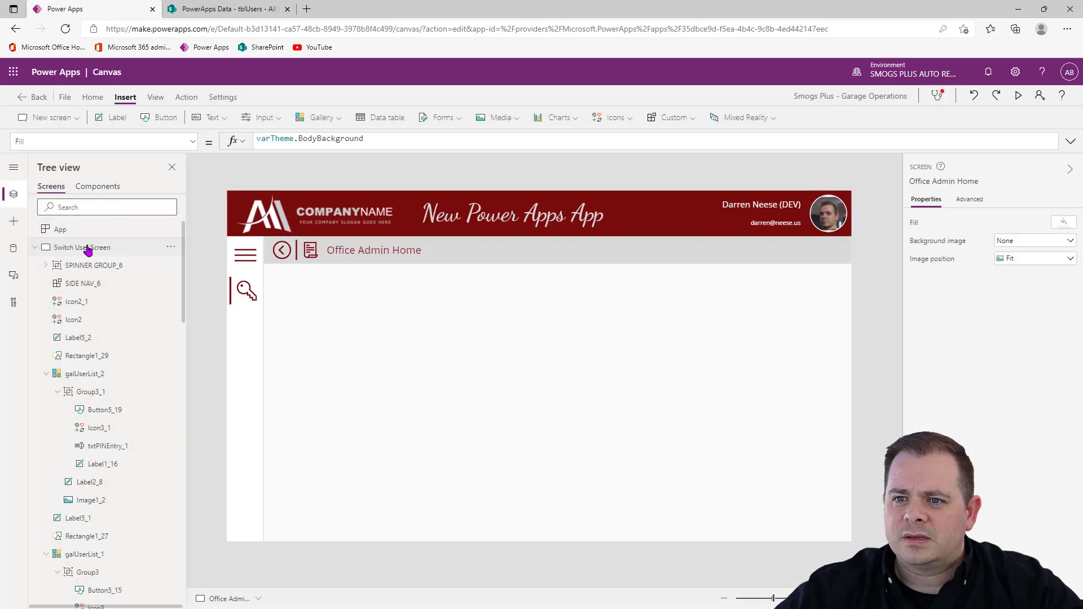
pyautogui.click(97, 186)
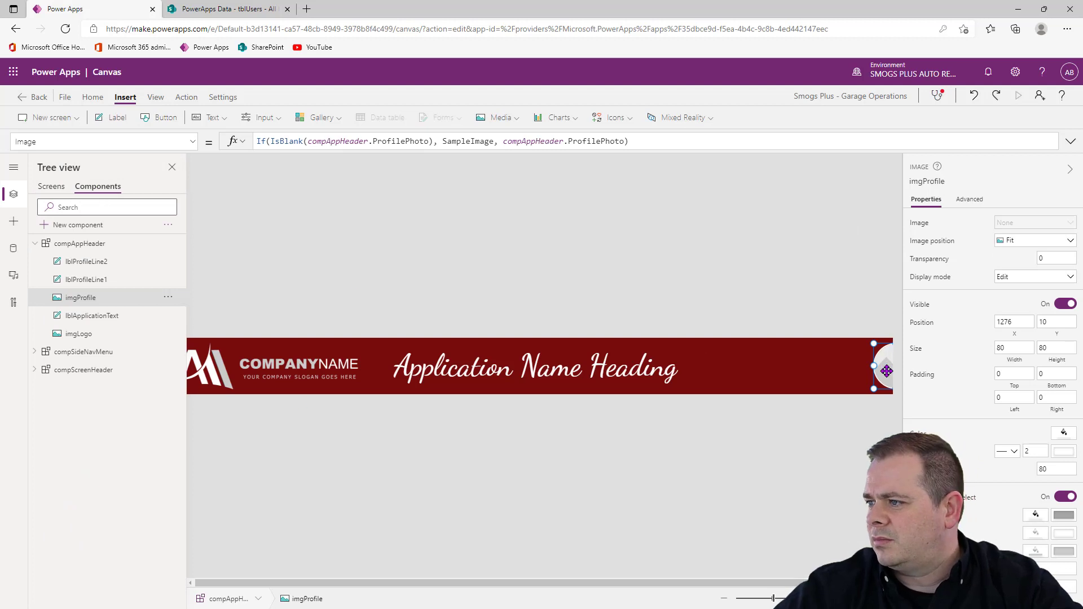
pyautogui.click(1043, 241)
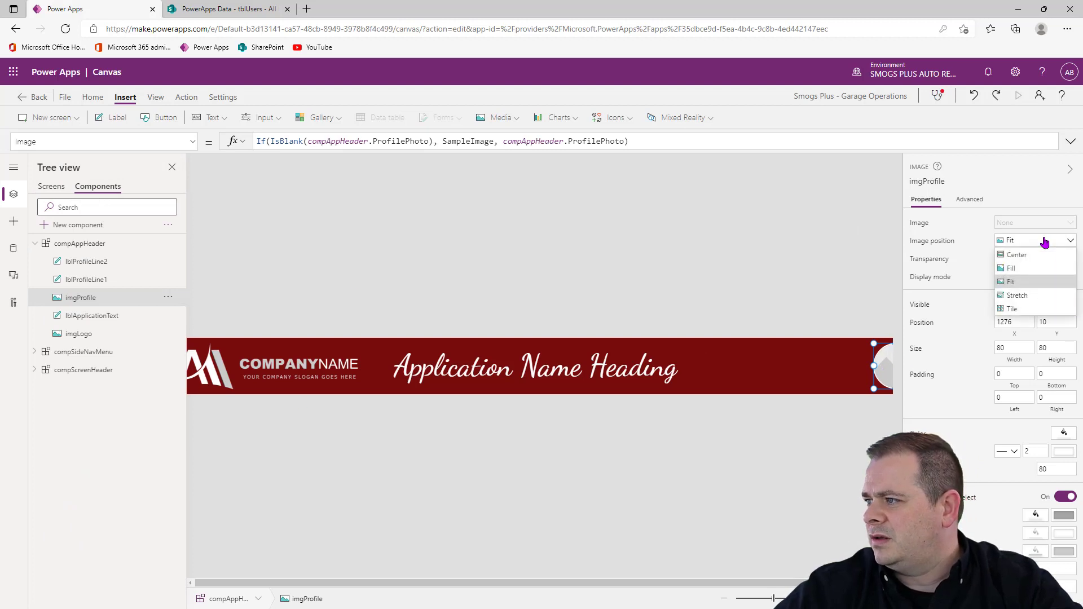
pyautogui.click(1033, 269)
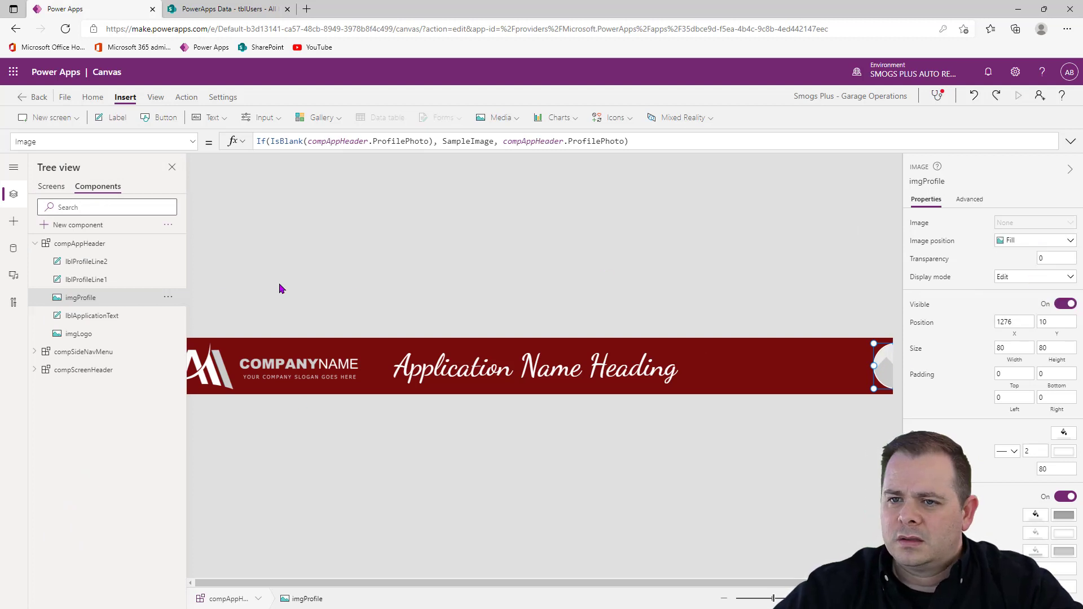
pyautogui.click(43, 187)
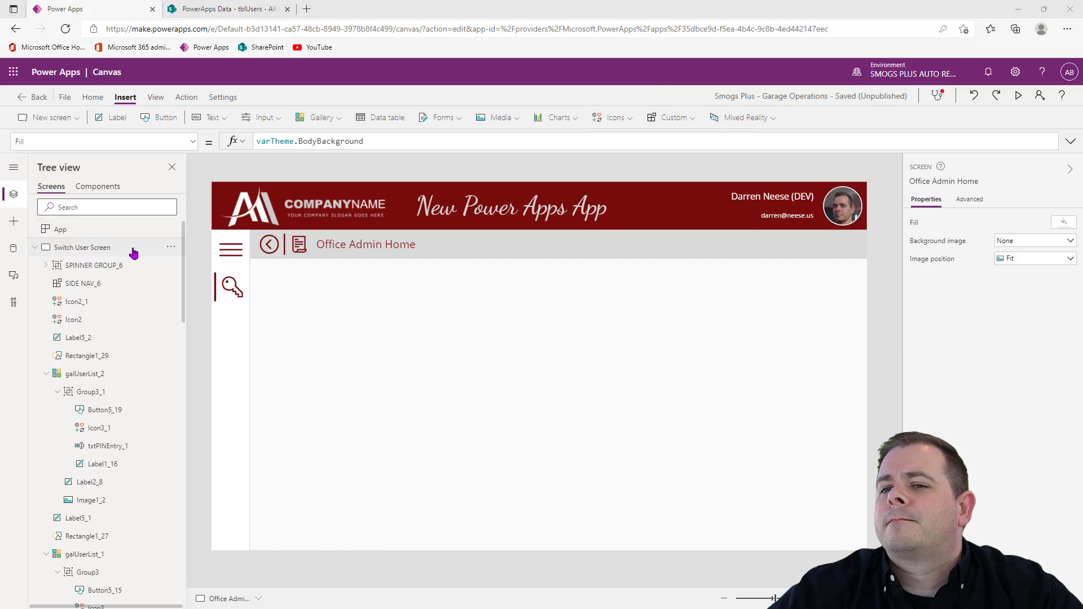
# Step: Briefly preview the app, then expand the technician LOGIN button's OnSelect formula
pyautogui.click(1018, 96)
pyautogui.press('Escape')
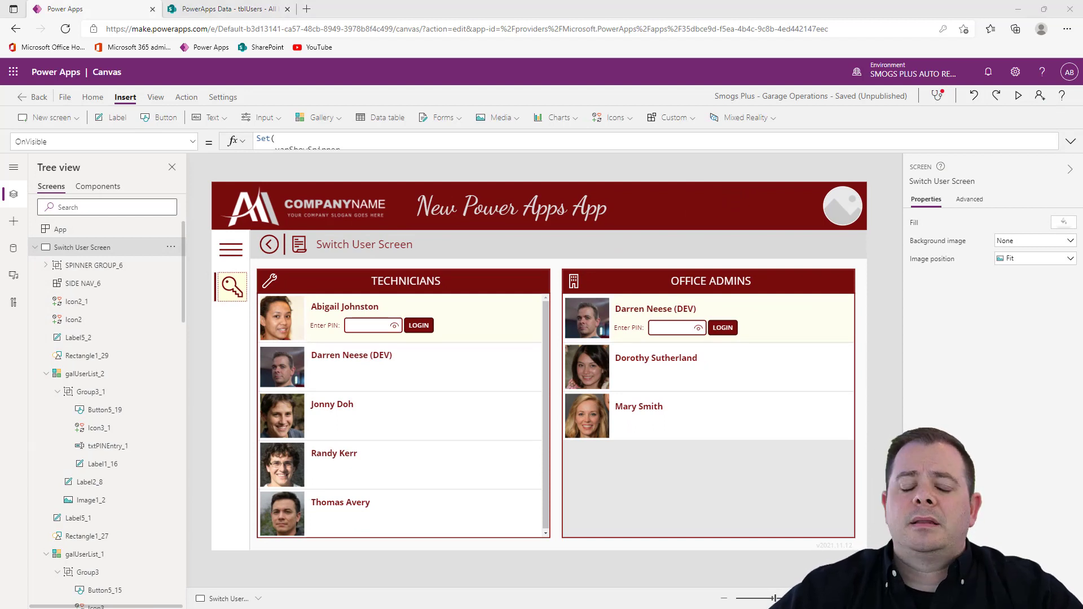
pyautogui.click(418, 326)
pyautogui.click(1070, 142)
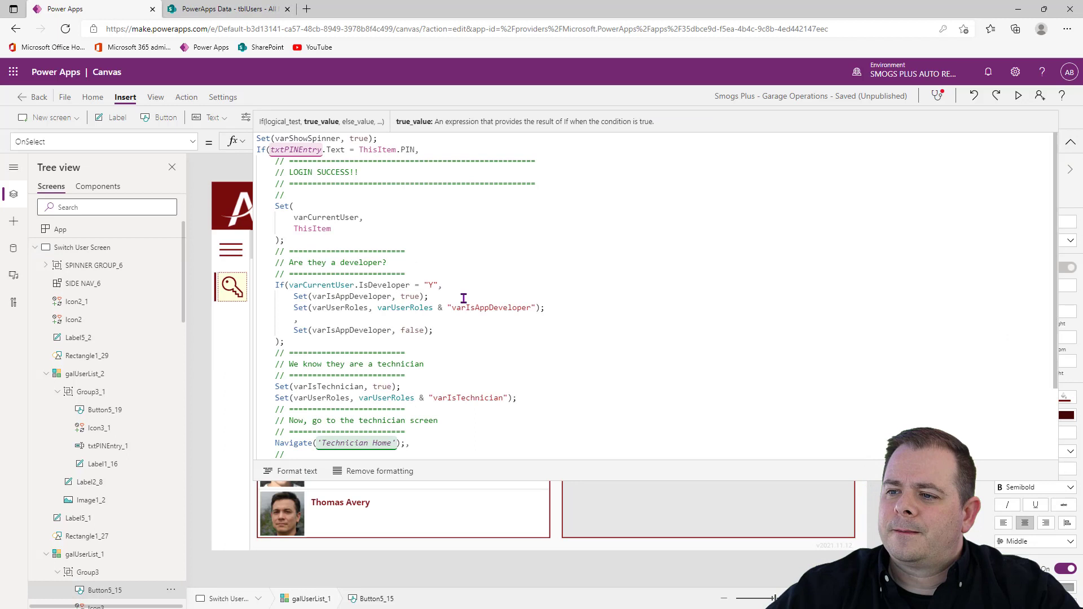
# Step: Review the IsDeveloper role lines in the login formula, then switch to the SharePoint tblUsers list
pyautogui.click(467, 295)
pyautogui.hotkey('shift', 'Home')
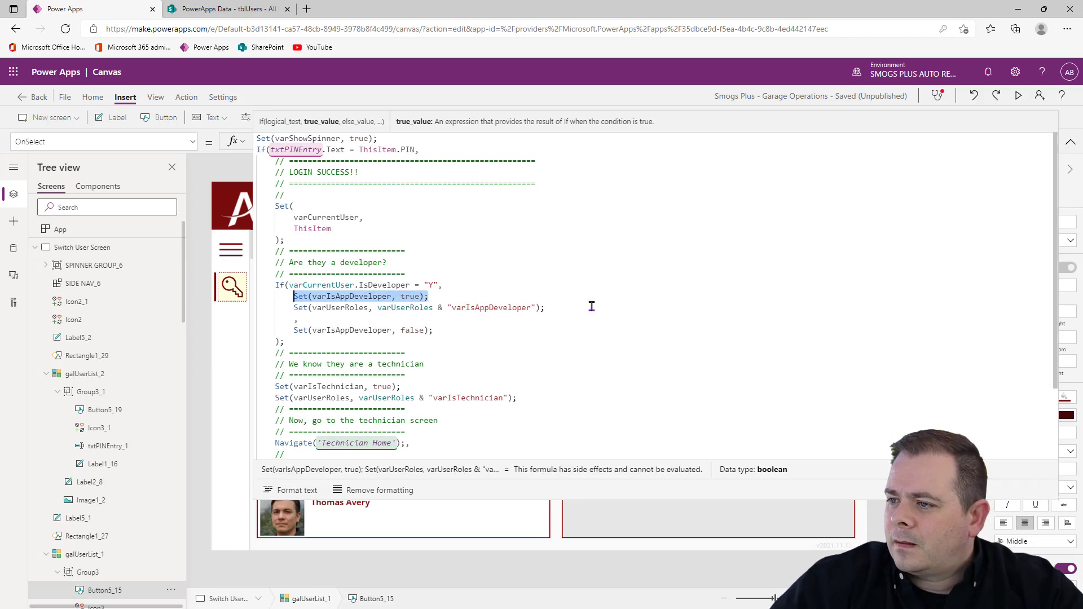
pyautogui.moveTo(544, 308); pyautogui.dragTo(232, 298)
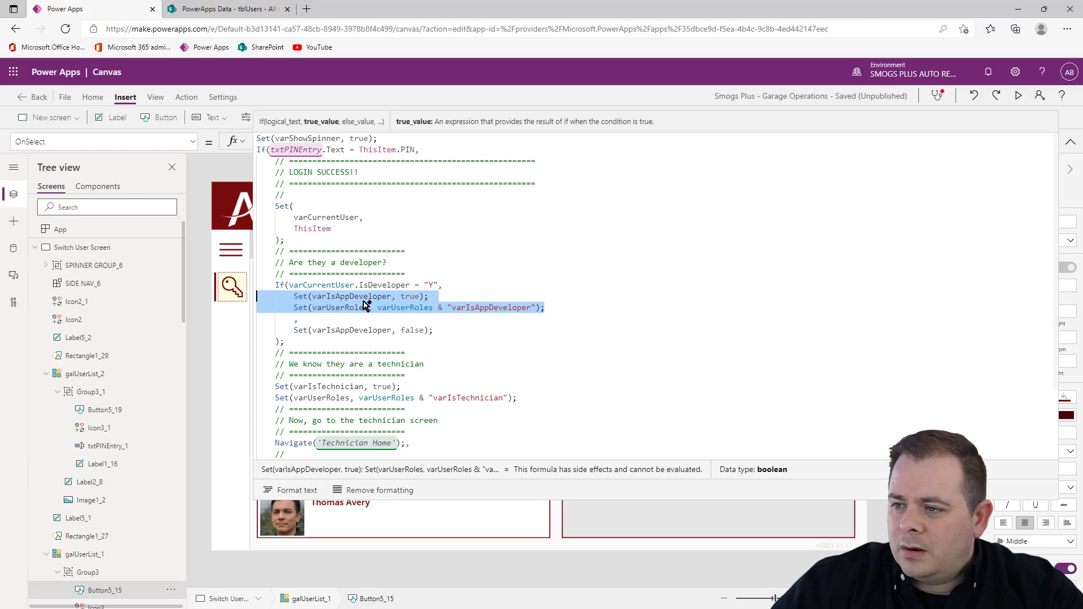
pyautogui.click(616, 310)
pyautogui.press('Return')
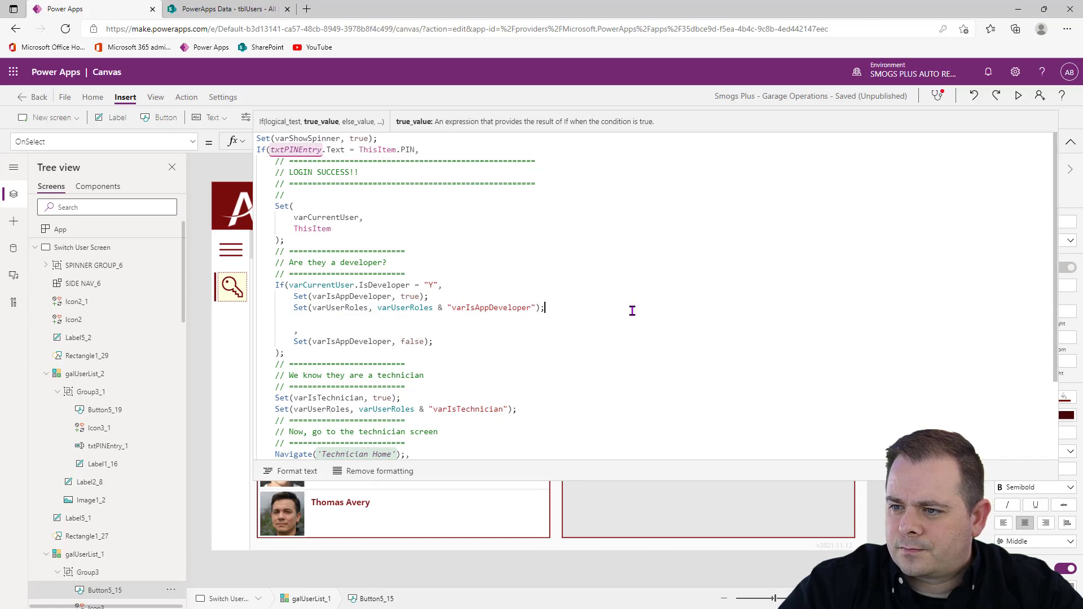
pyautogui.press('BackSpace')
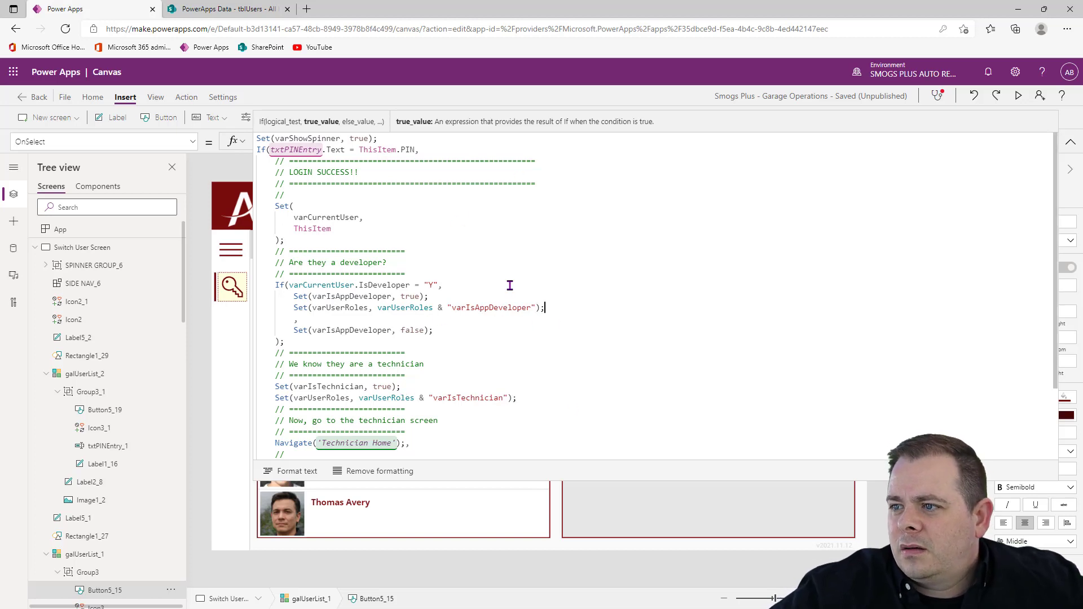
pyautogui.click(256, 10)
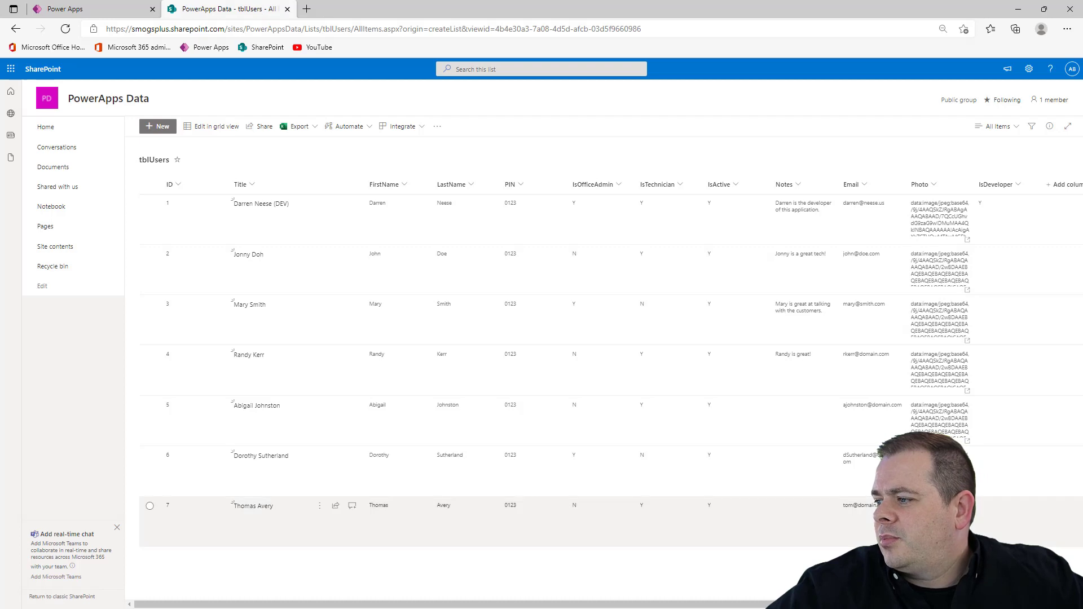
# Step: Add a single-line-of-text IsTester column to tblUsers and open the first user's IsTester field
pyautogui.click(1065, 186)
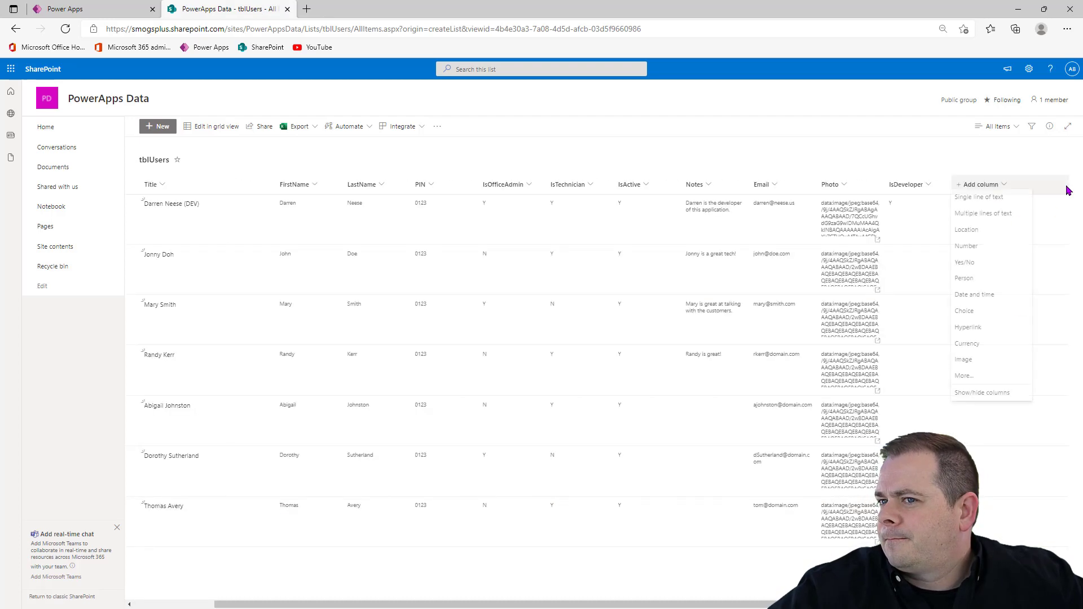
pyautogui.click(1005, 206)
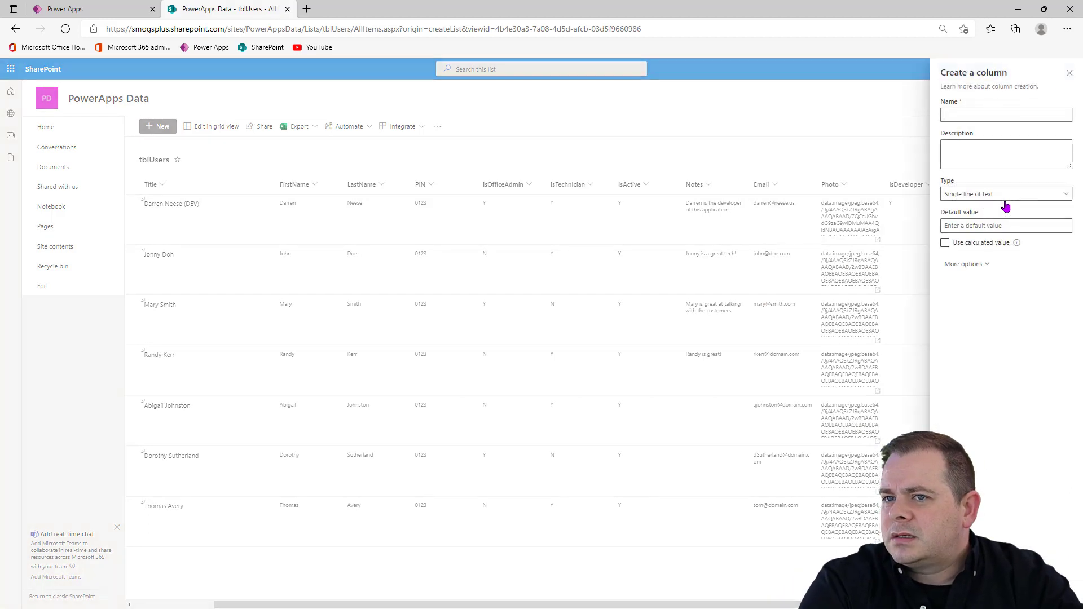
pyautogui.write('IsTester')
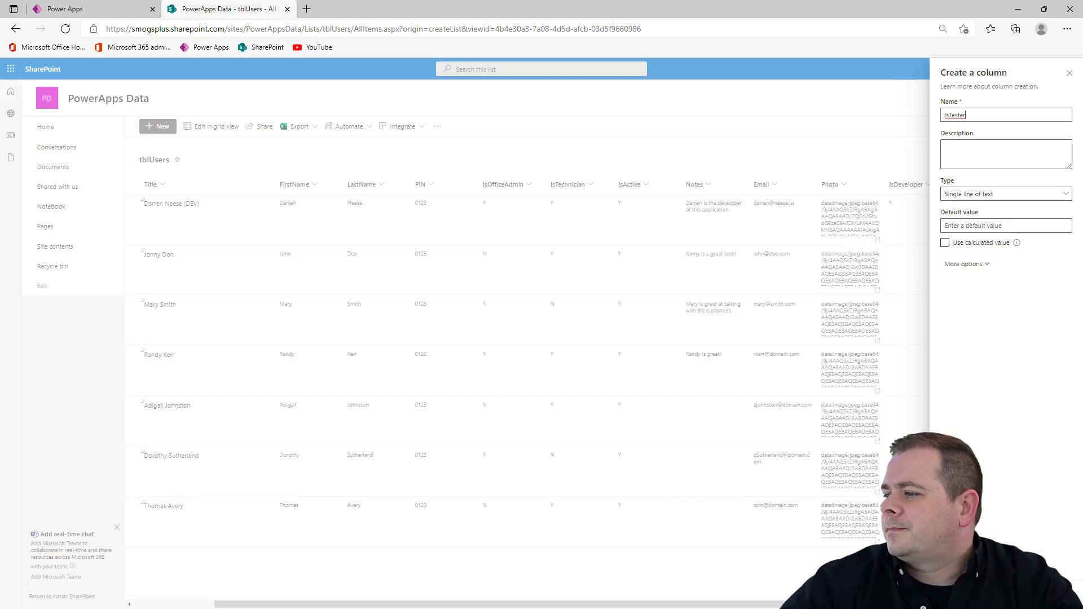
pyautogui.press('Return')
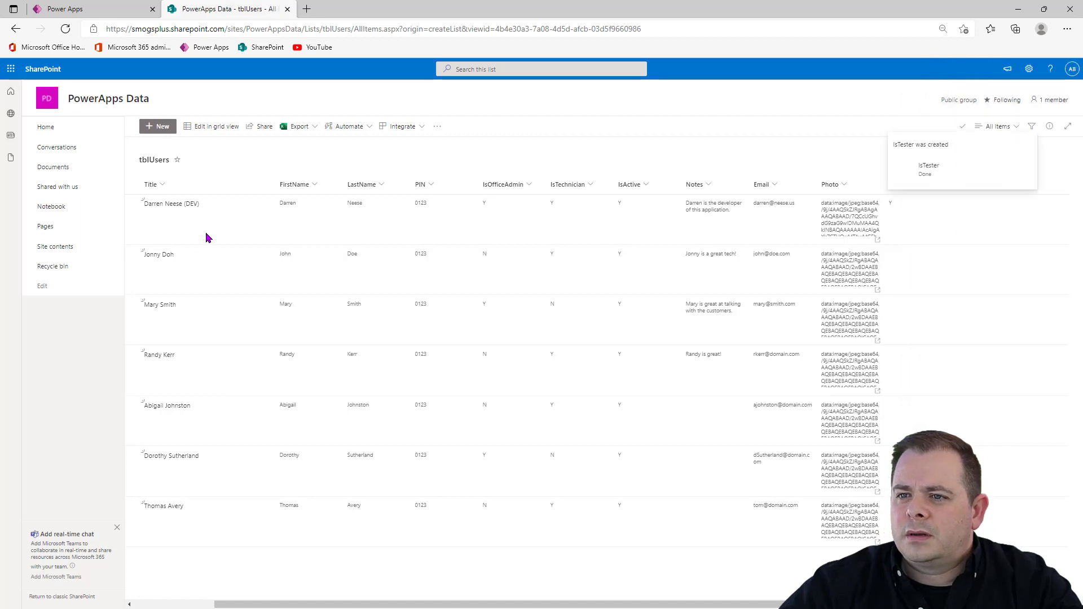
pyautogui.click(174, 207)
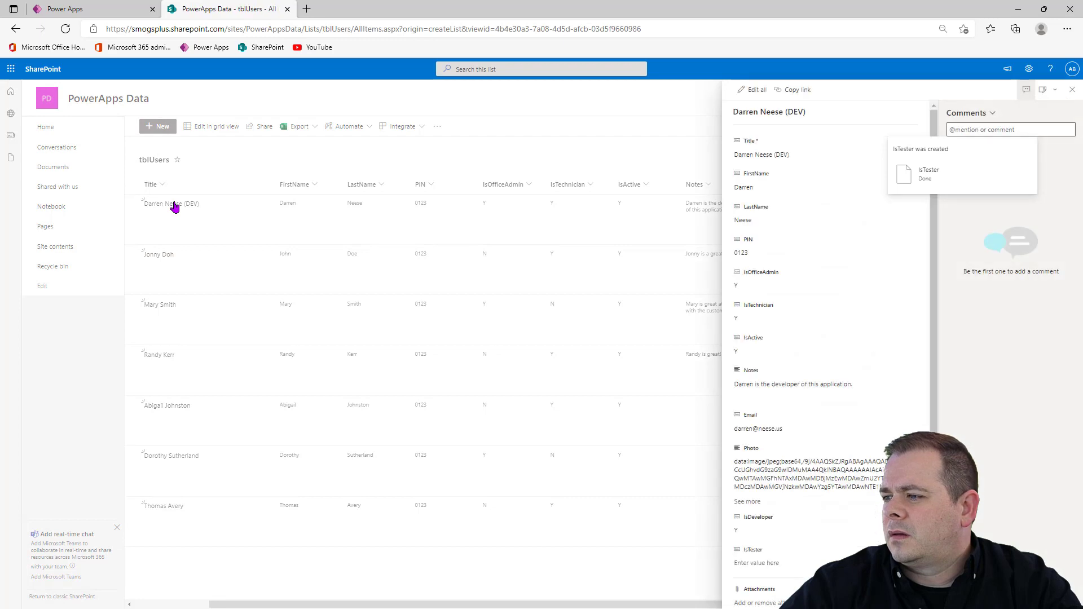
pyautogui.click(779, 562)
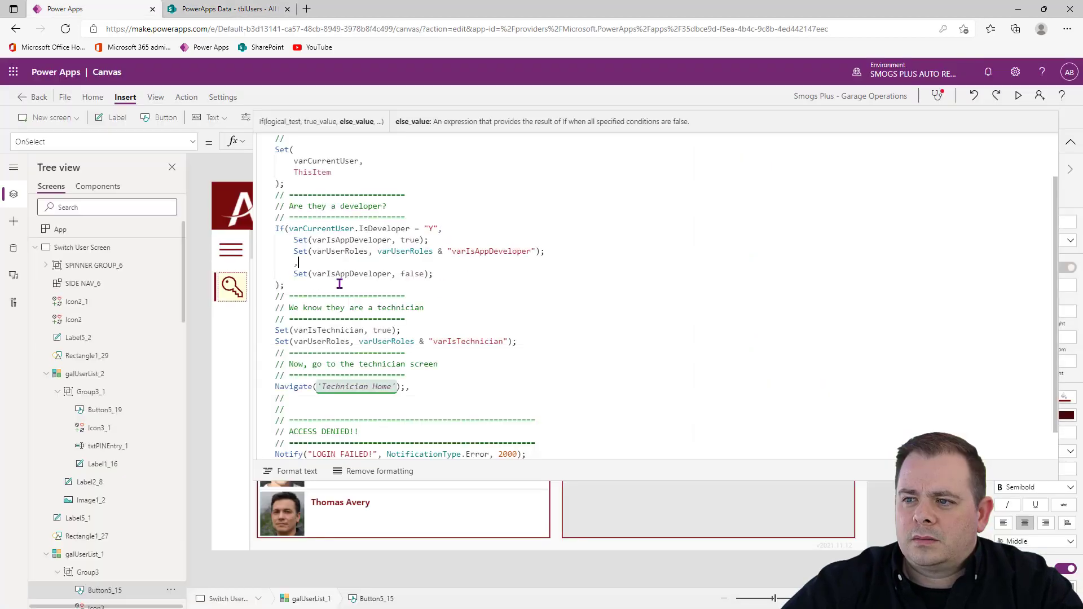
# Step: Refresh the tblUsers data source so Power Apps sees the new IsTester column
pyautogui.moveTo(339, 283); pyautogui.dragTo(248, 198)
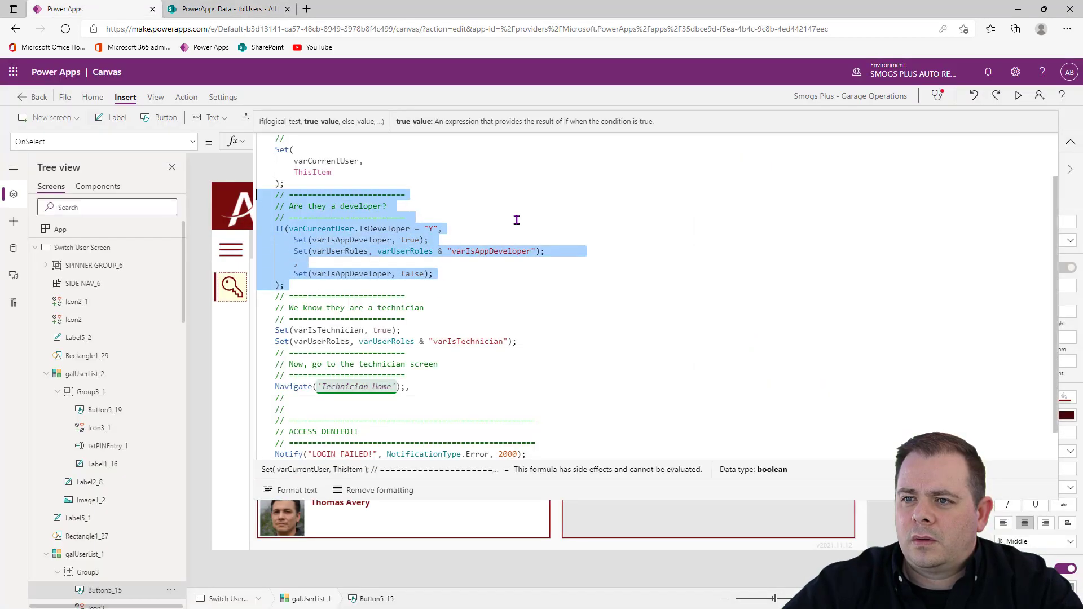
pyautogui.click(13, 248)
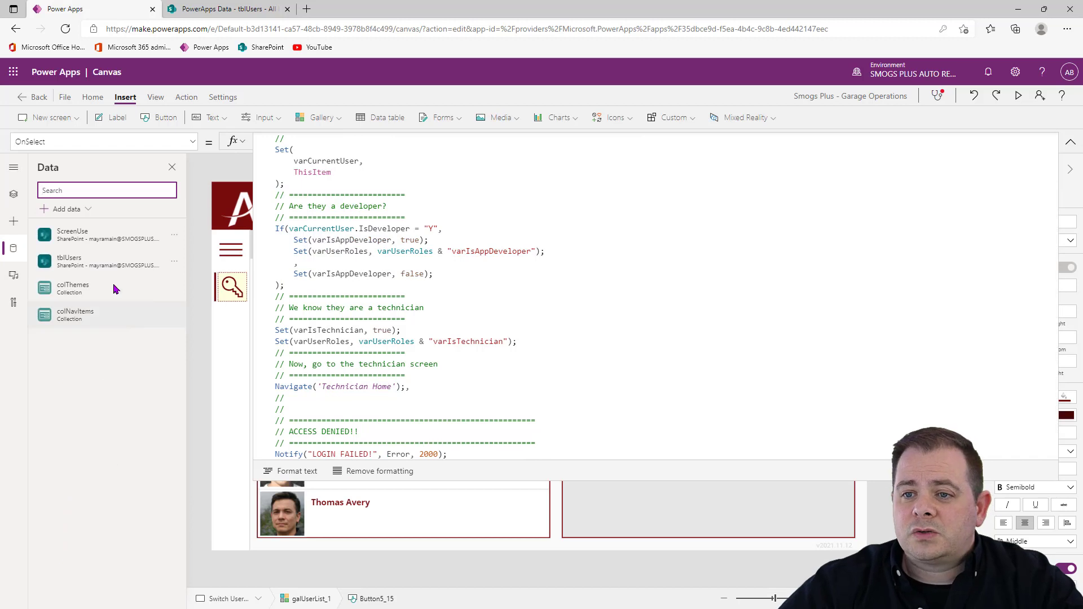
pyautogui.click(174, 262)
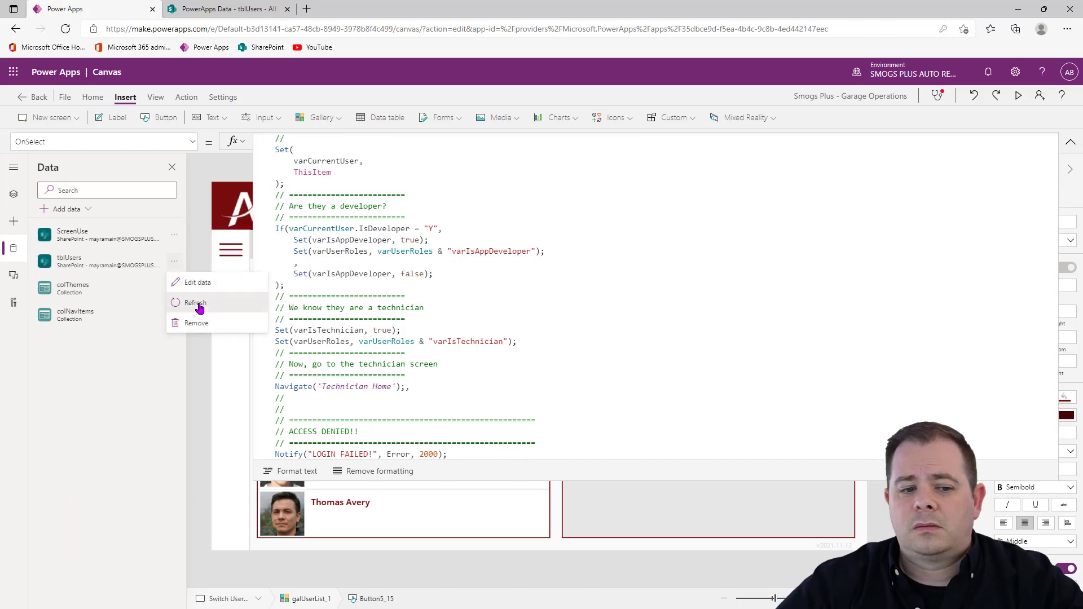
pyautogui.click(197, 303)
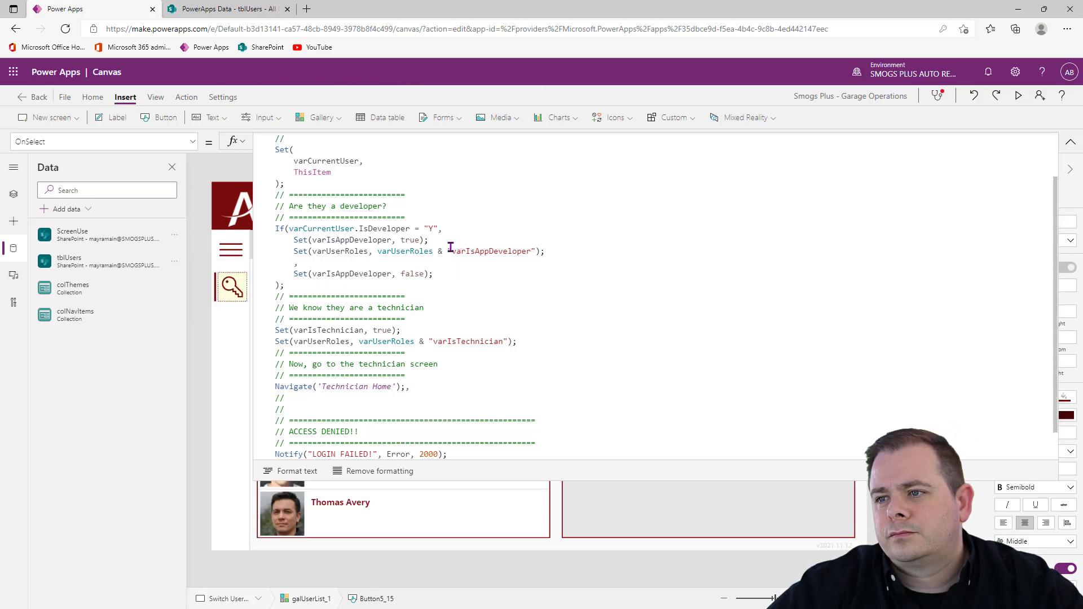
# Step: Select the 'Are they a developer?' If block in the technician login formula
pyautogui.click(410, 253)
pyautogui.click(517, 275)
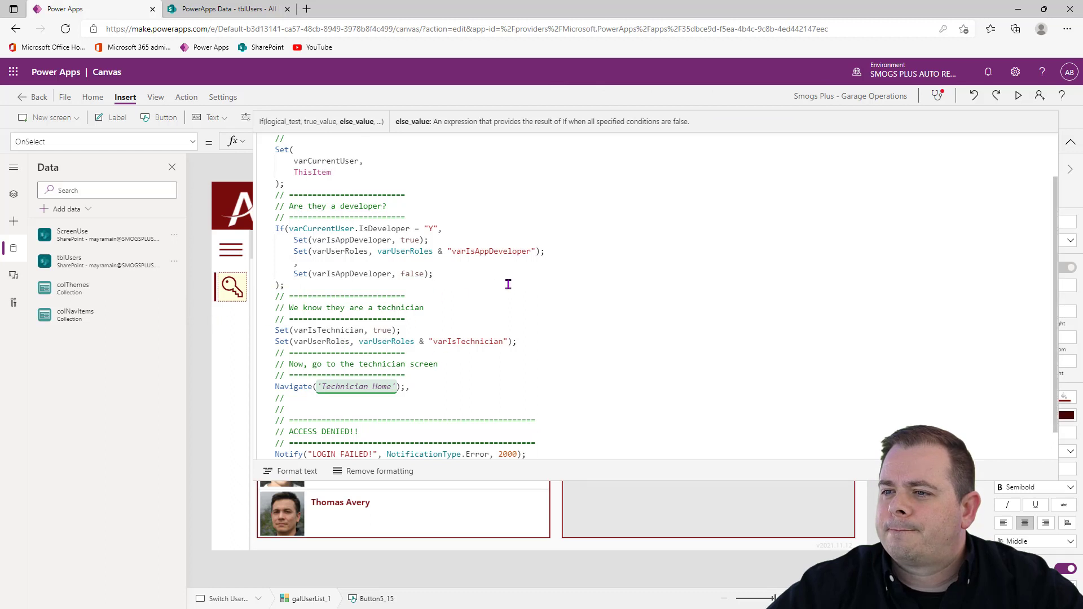
pyautogui.click(599, 266)
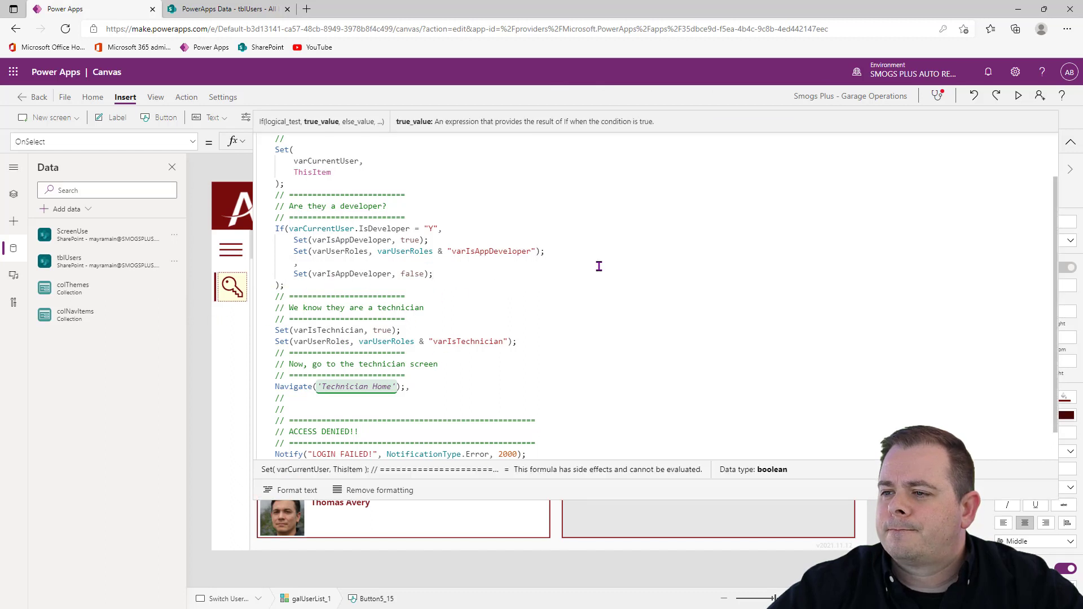
pyautogui.moveTo(307, 285); pyautogui.dragTo(252, 205)
pyautogui.hotkey('ctrl', 'c')
pyautogui.click(324, 290)
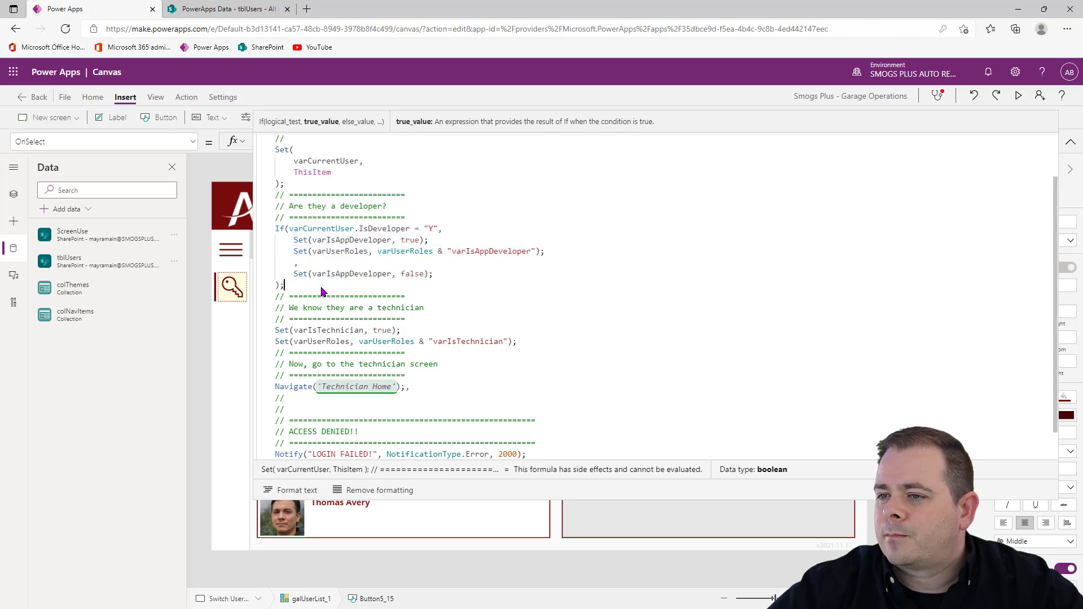
# Step: Paste a copy of the developer check below it, with comment 'tester' and condition testing IsTester
pyautogui.press('Return')
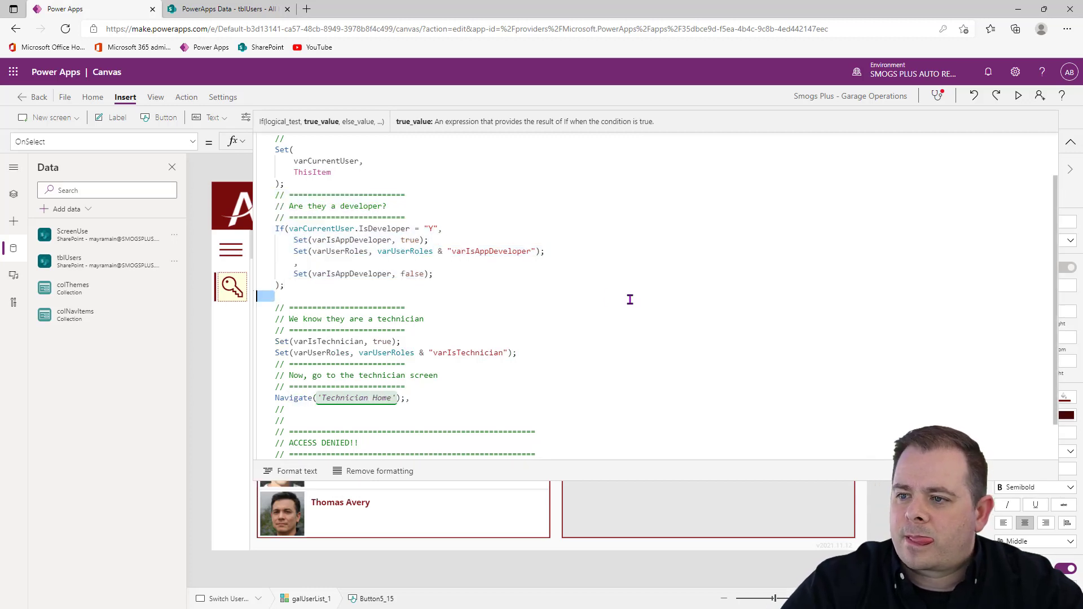
pyautogui.hotkey('ctrl', 'v')
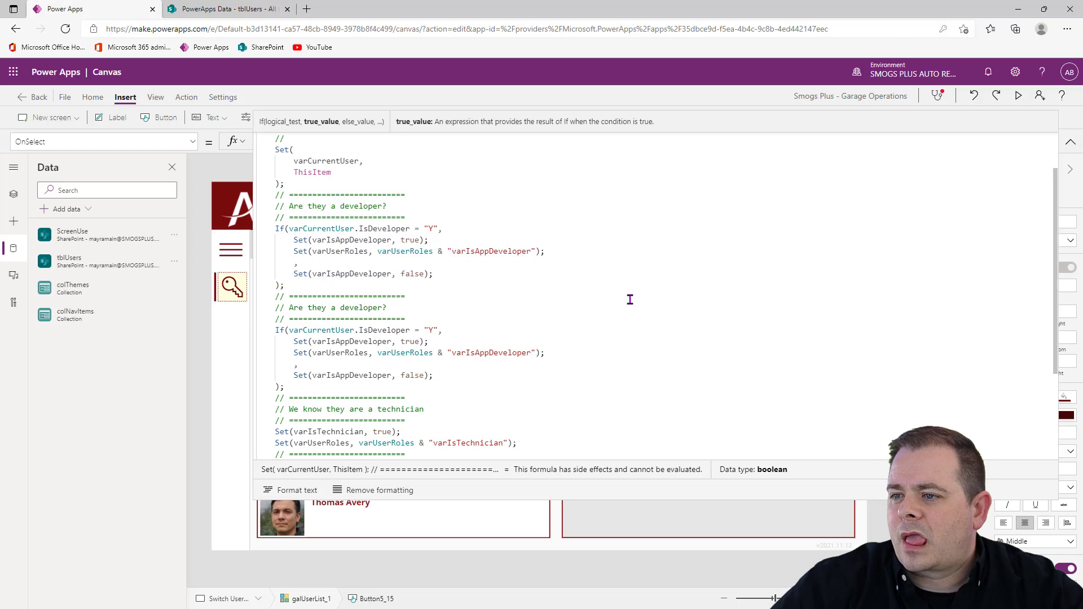
pyautogui.doubleClick(361, 308)
pyautogui.write('tester')
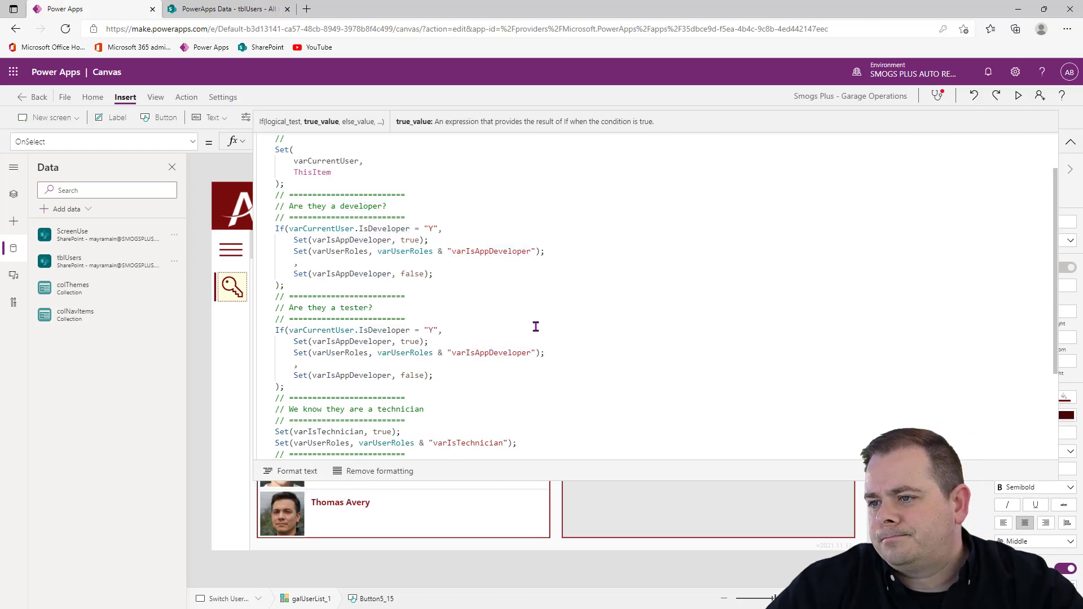
pyautogui.doubleClick(398, 330)
pyautogui.write('IsT')
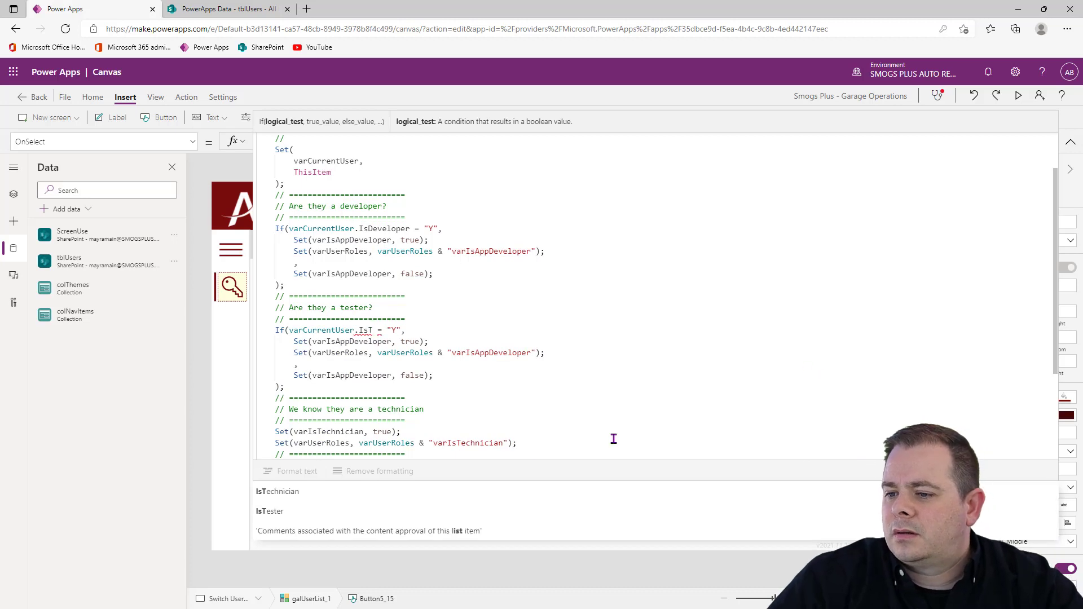
pyautogui.click(344, 510)
# Step: Make the copied block set varIsTester true/false and append "varIsTester" to varUserRoles, then select the block
pyautogui.doubleClick(361, 341)
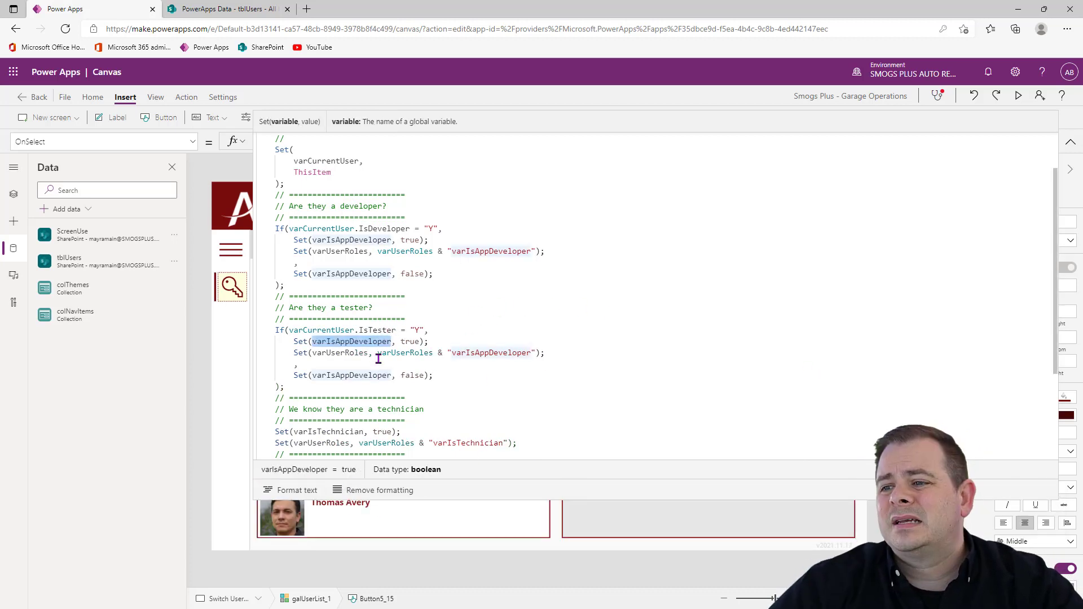
pyautogui.write('varIsTe')
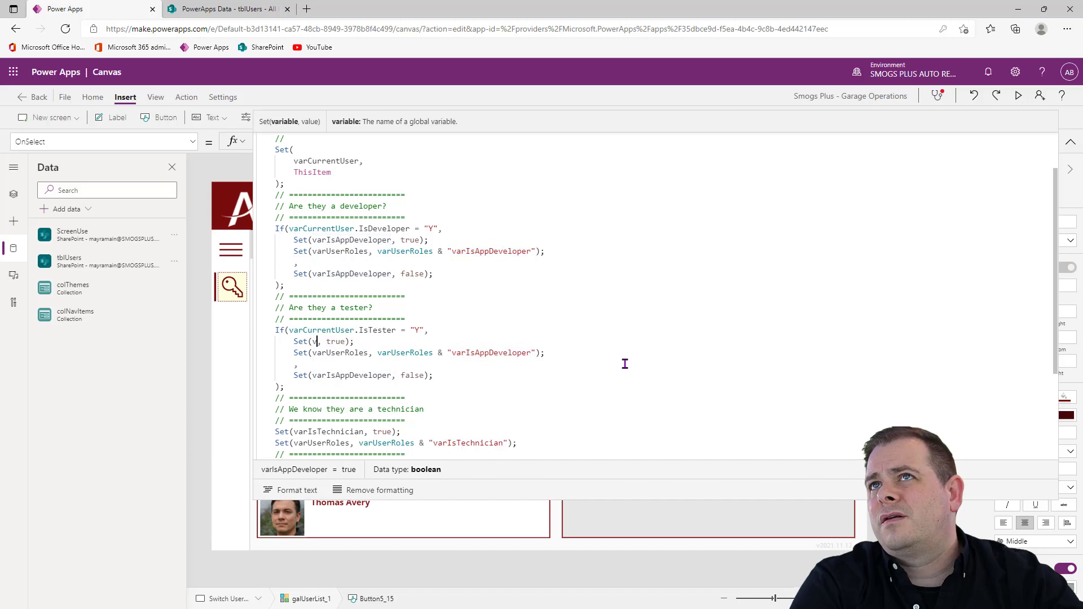
pyautogui.write('ster')
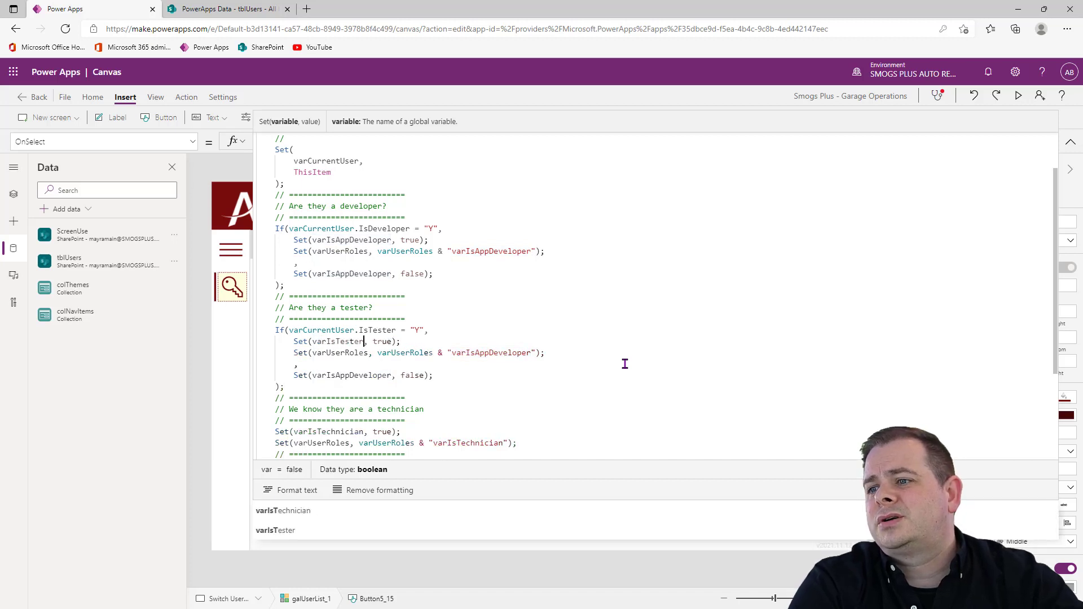
pyautogui.hotkey('ctrl', 'shift', 'Left')
pyautogui.hotkey('ctrl', 'c')
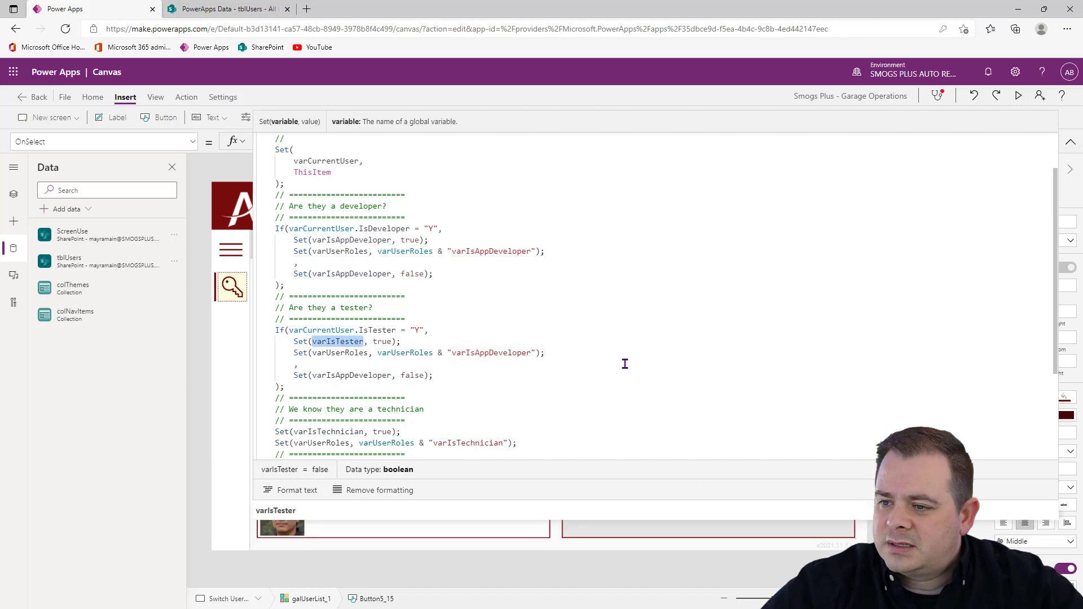
pyautogui.doubleClick(492, 352)
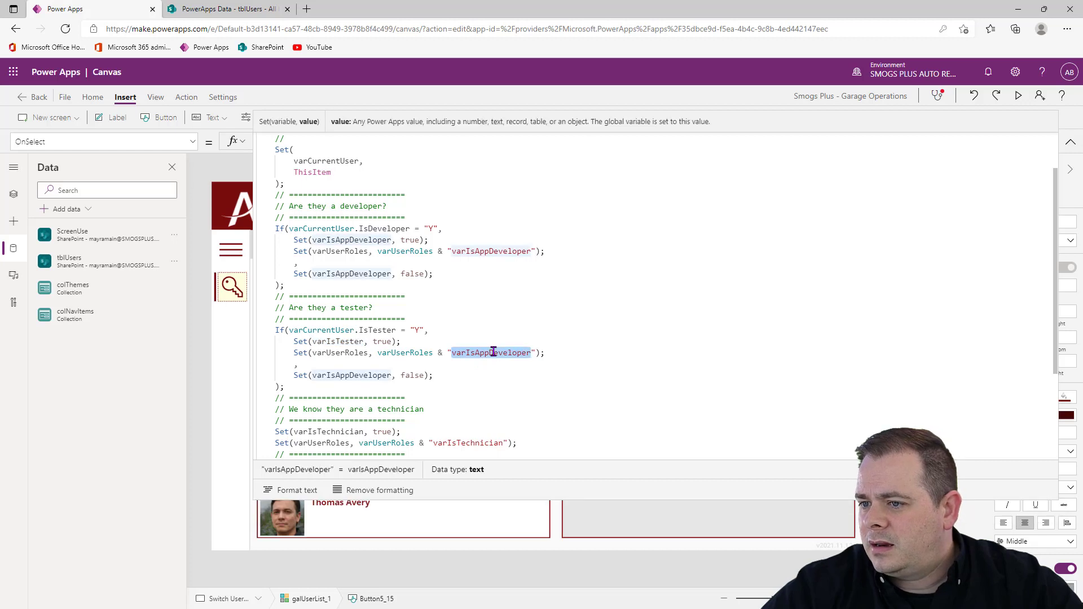
pyautogui.hotkey('ctrl', 'v')
pyautogui.doubleClick(334, 340)
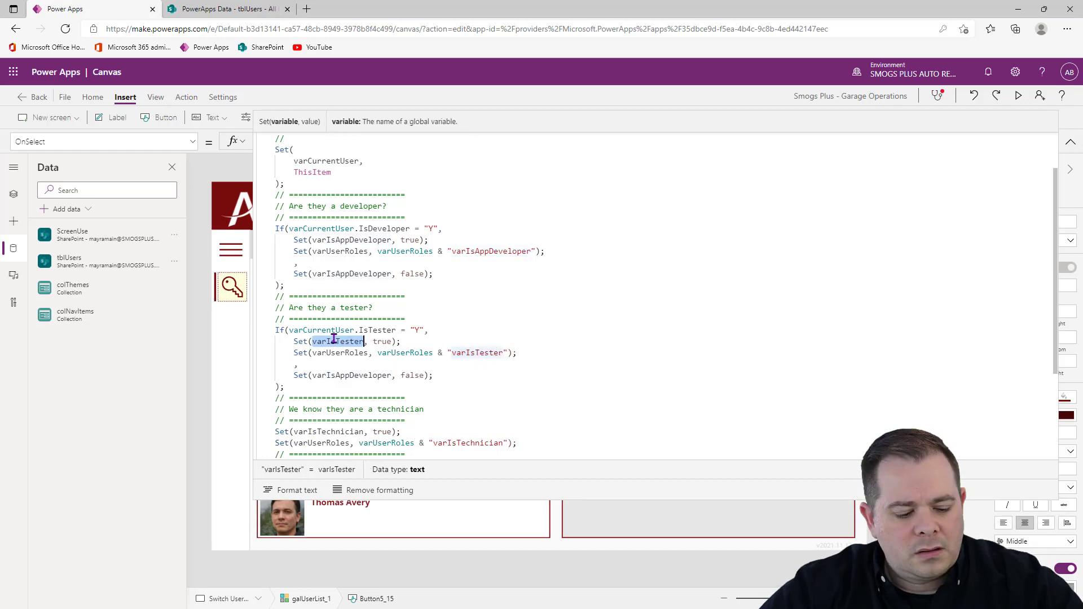
pyautogui.doubleClick(344, 375)
pyautogui.hotkey('ctrl', 'v')
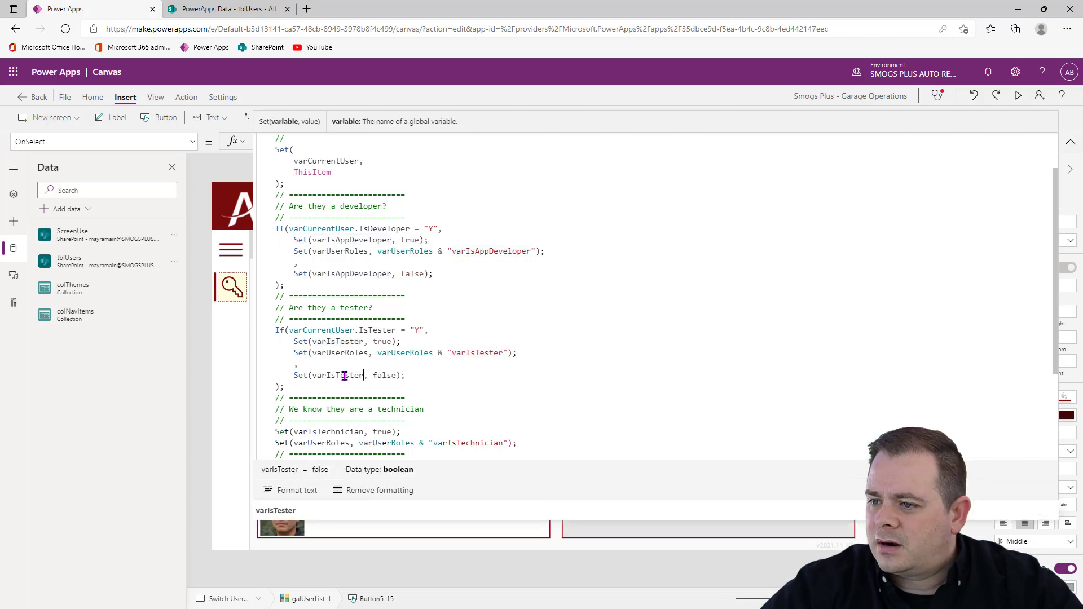
pyautogui.click(453, 374)
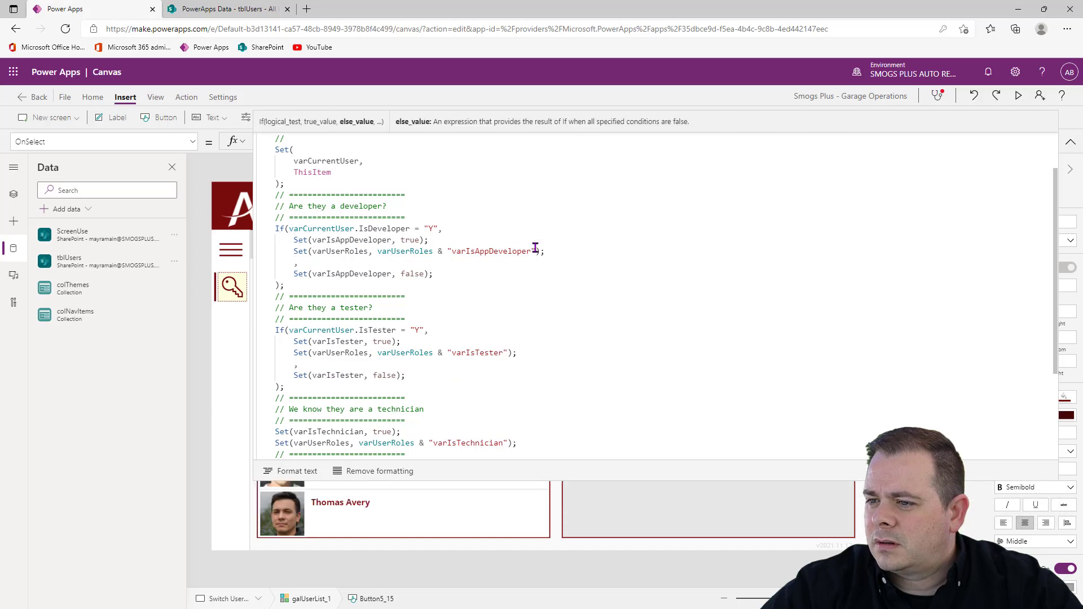
pyautogui.moveTo(286, 386); pyautogui.dragTo(253, 297)
pyautogui.hotkey('ctrl', 'c')
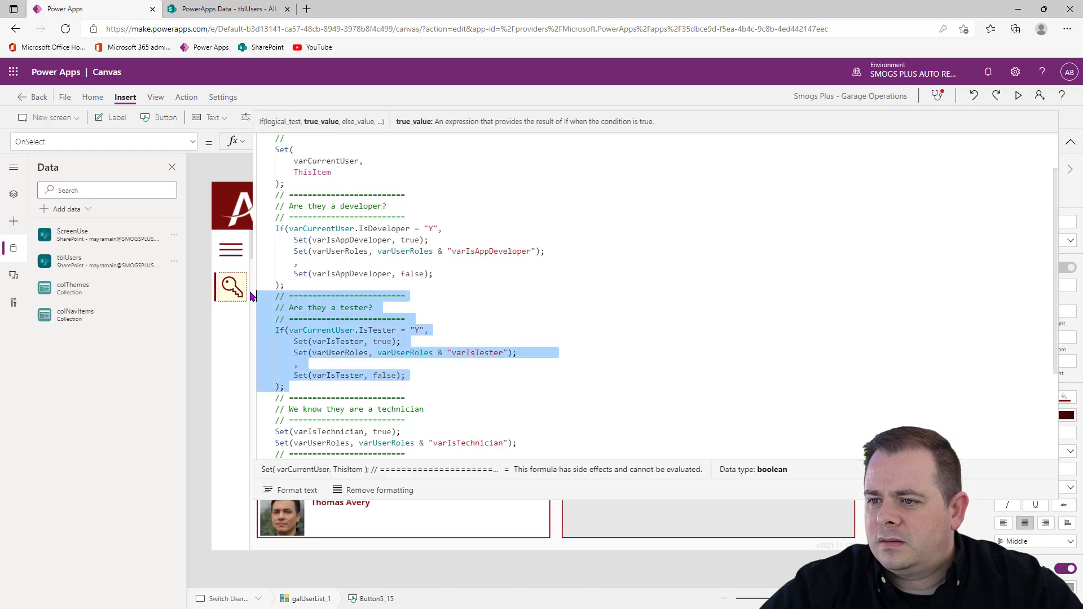
pyautogui.click(1070, 141)
# Step: Paste the tester check into the Office Admins LOGIN button's OnSelect, right after its developer If block
pyautogui.click(719, 333)
pyautogui.click(719, 334)
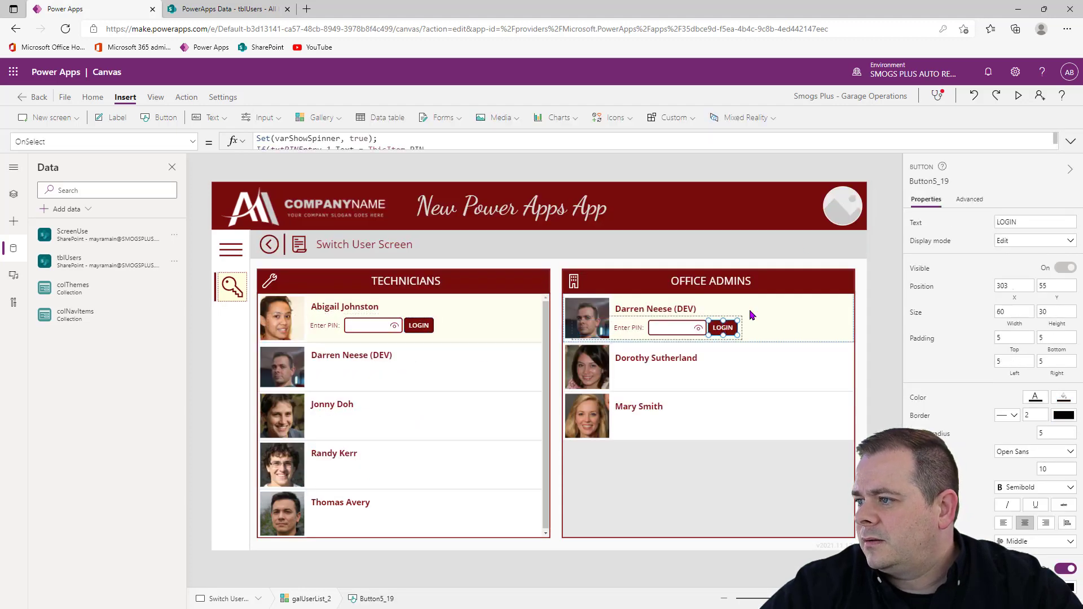
pyautogui.click(1056, 147)
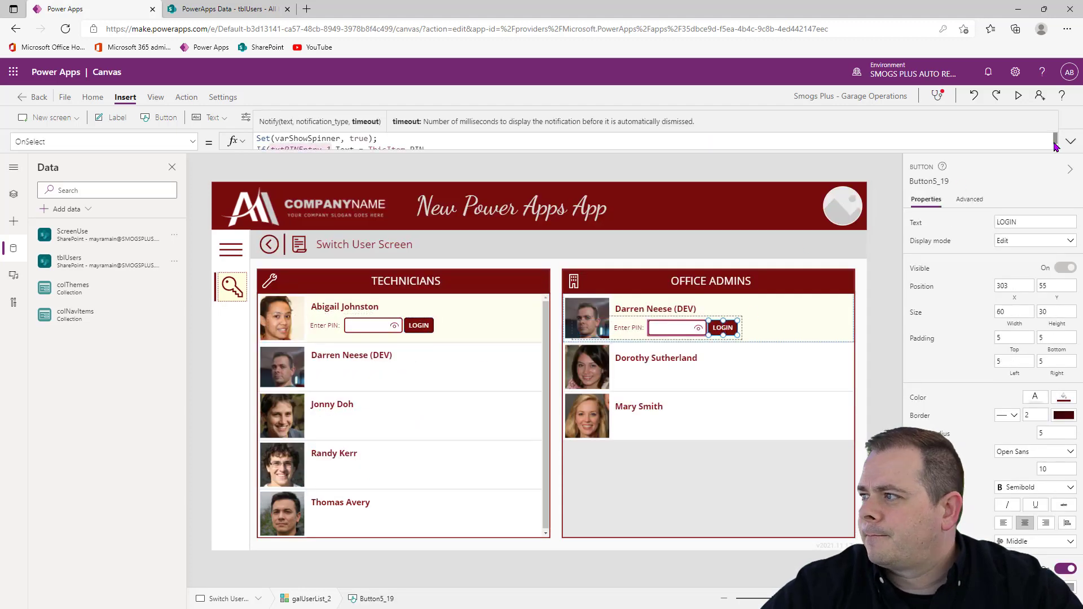
pyautogui.click(1070, 141)
pyautogui.click(471, 296)
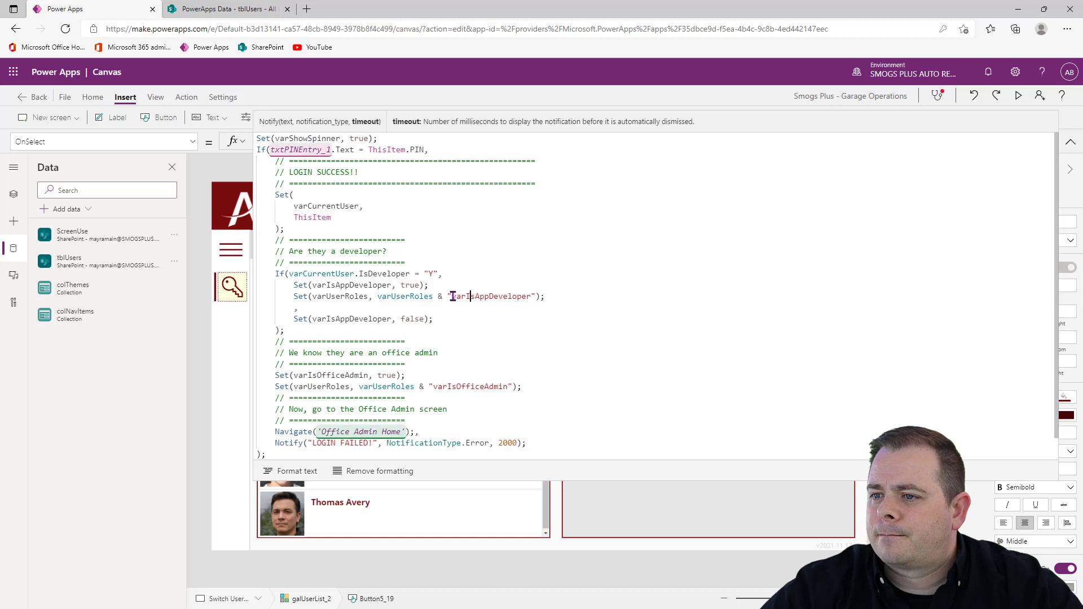
pyautogui.click(307, 329)
pyautogui.press('Return')
pyautogui.hotkey('ctrl', 'v')
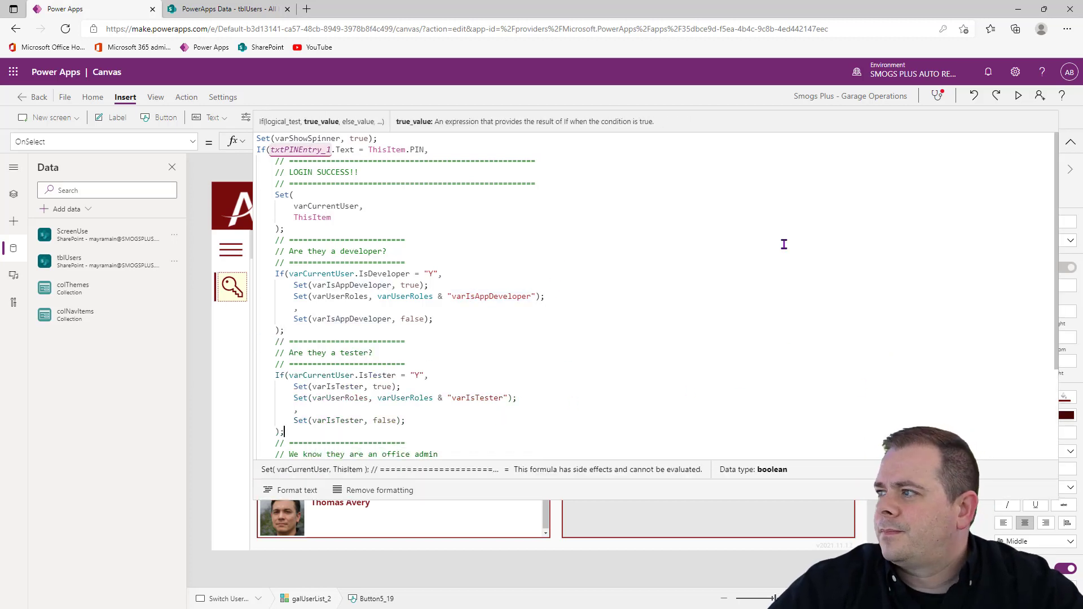
pyautogui.click(1069, 142)
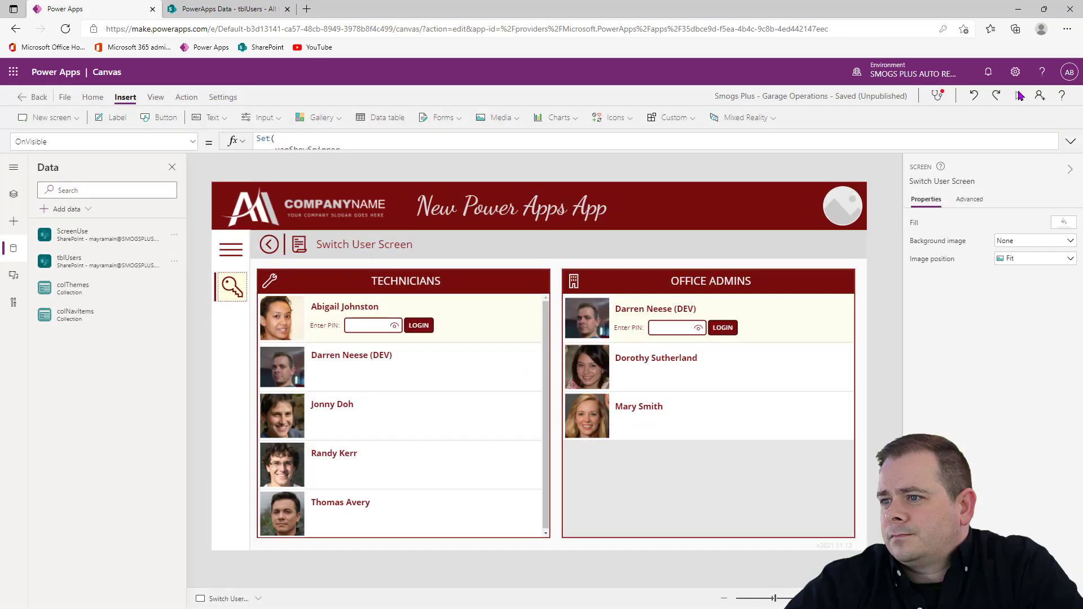
# Step: Preview the app, log in as office admin with their PIN, then close the preview
pyautogui.press('F5')
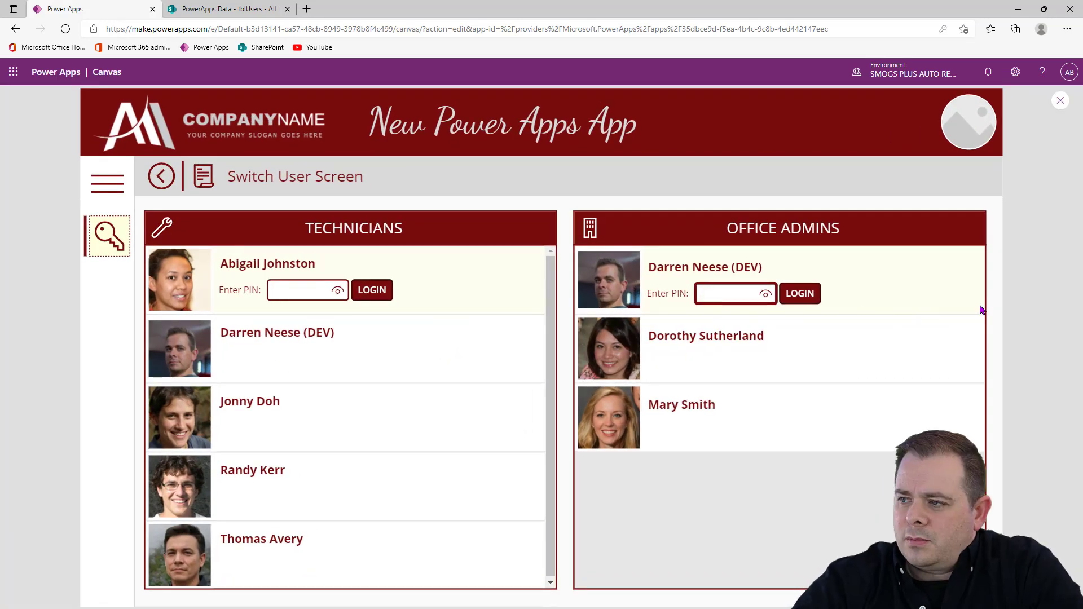
pyautogui.write('1234')
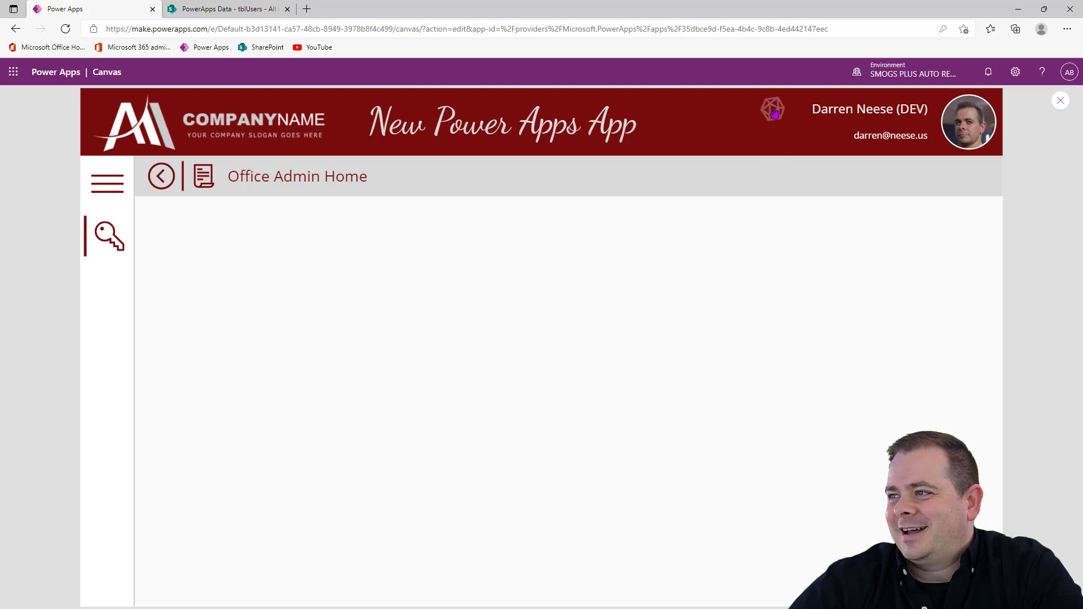
pyautogui.click(1060, 101)
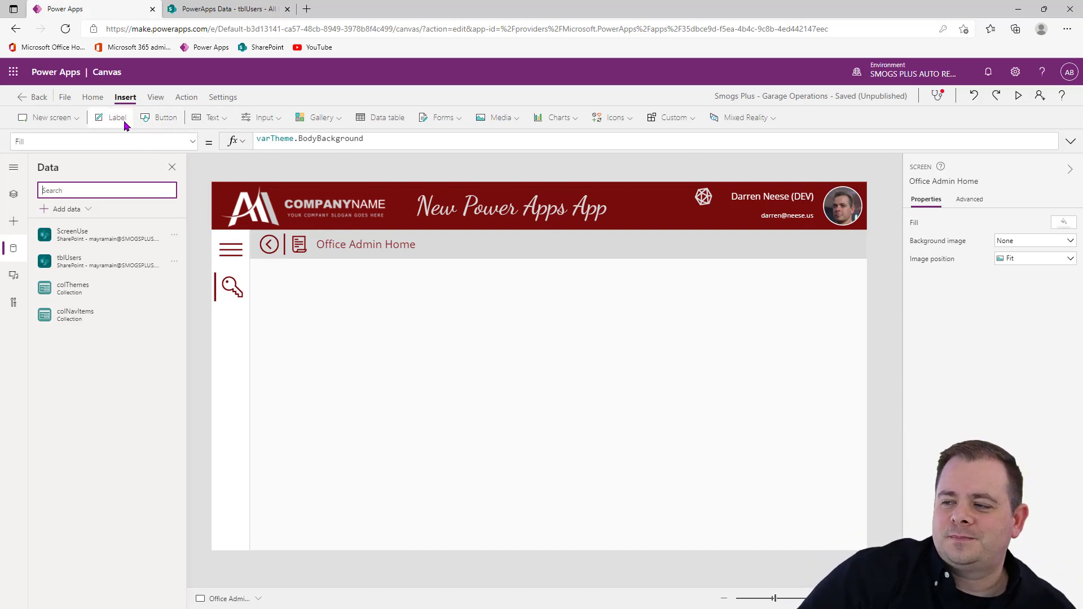
# Step: In Tree view, collapse Switch User Screen and preview the Copy Controls From Here screen
pyautogui.click(13, 194)
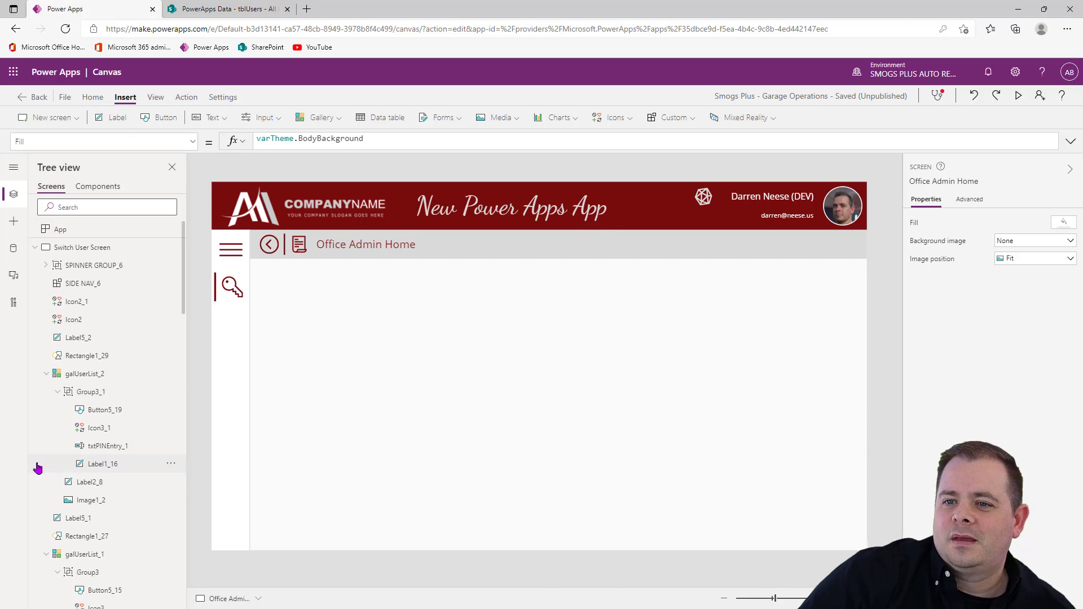
pyautogui.click(35, 249)
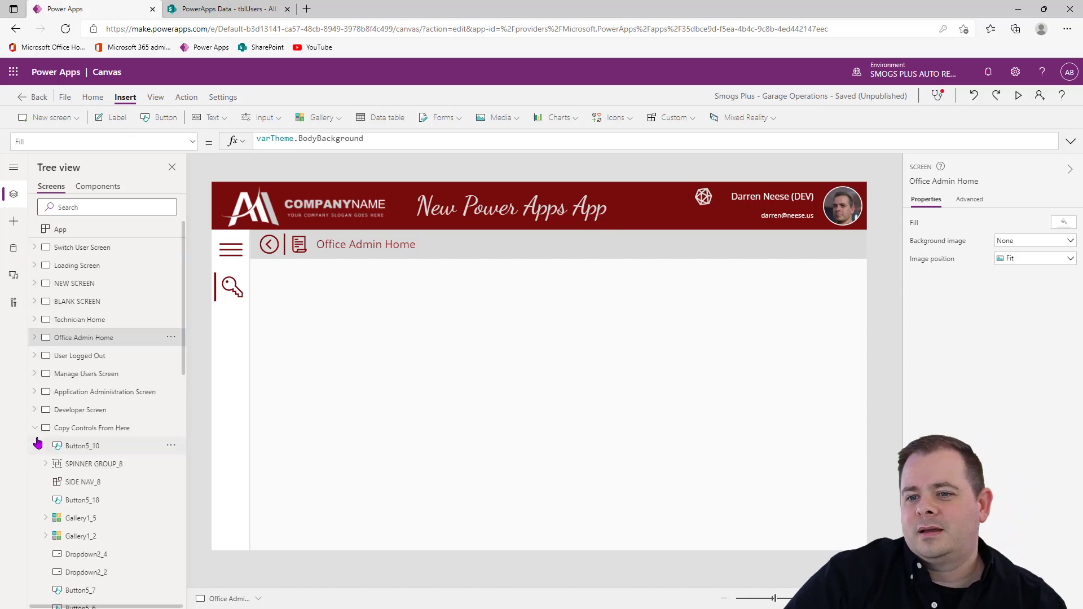
pyautogui.click(67, 429)
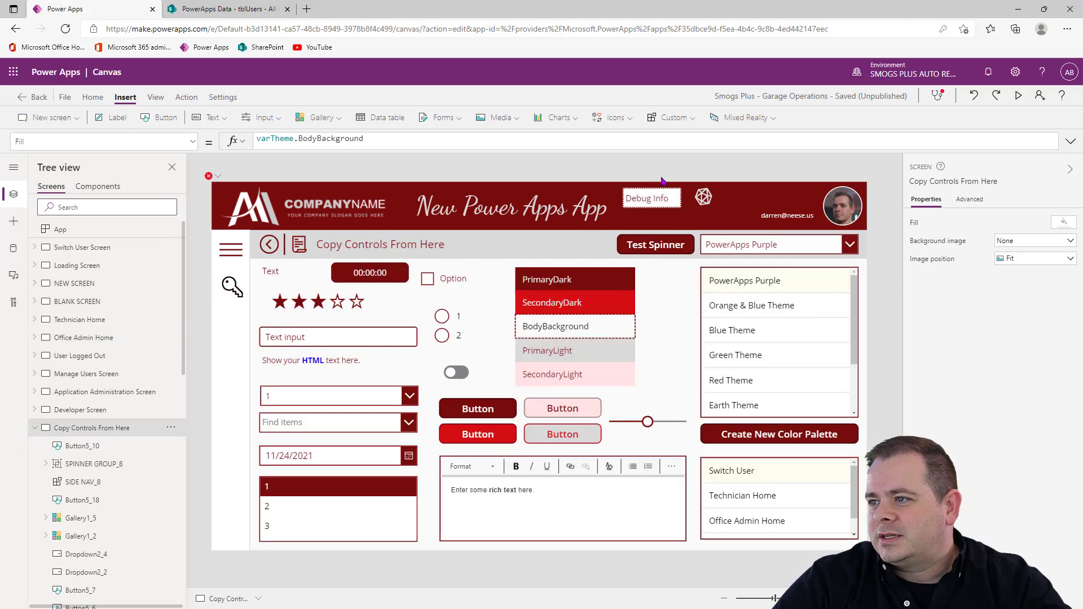
pyautogui.click(1018, 95)
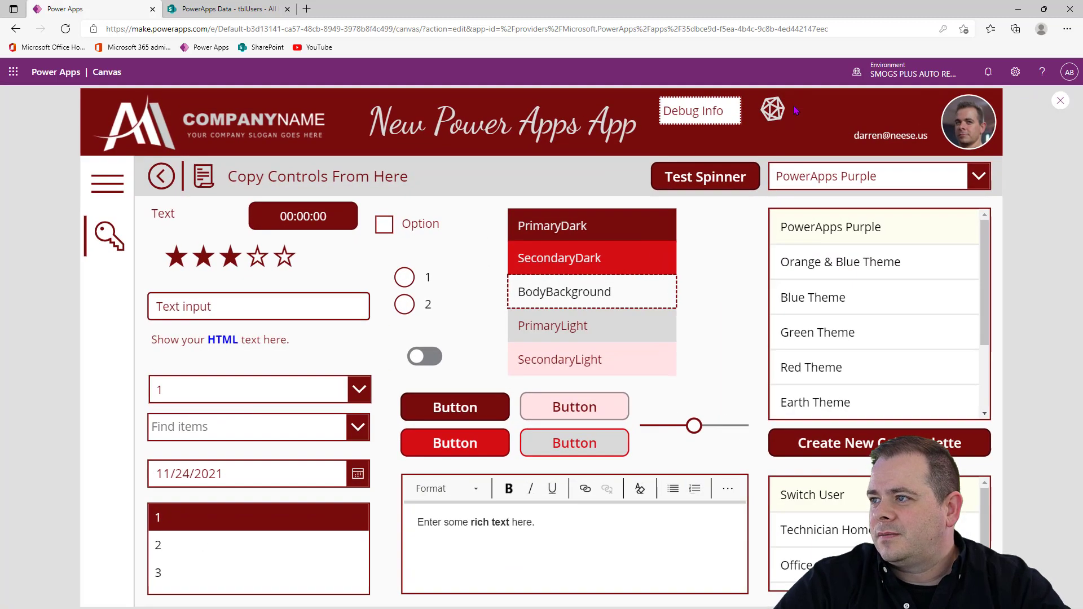
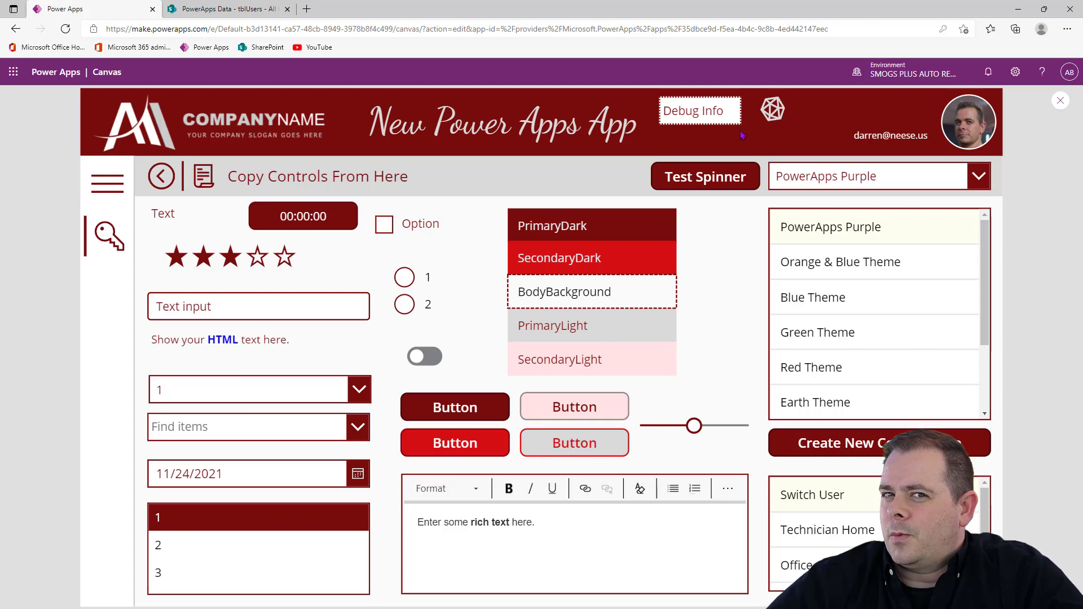
# Step: Change the header's ProfileLine1 formula to show the current user's Title instead of FullName
pyautogui.click(1057, 101)
pyautogui.click(382, 214)
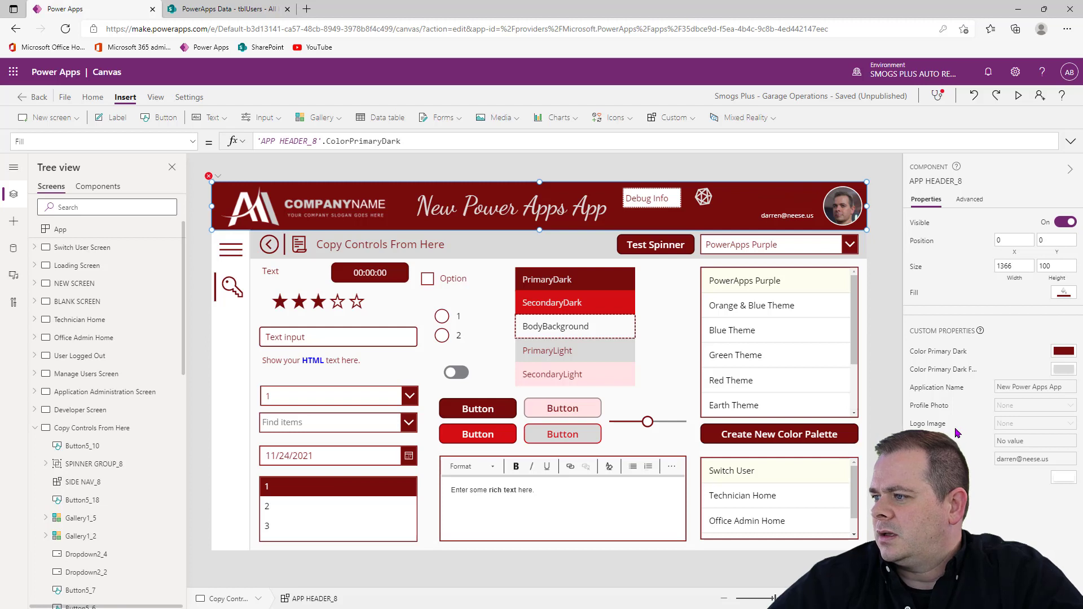
pyautogui.click(929, 441)
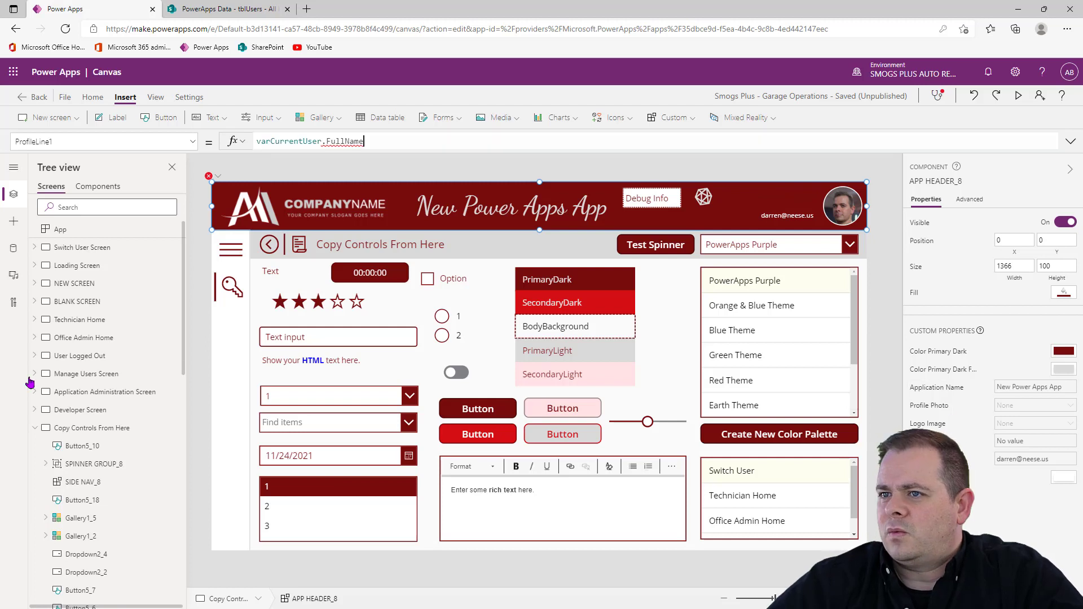
pyautogui.doubleClick(345, 142)
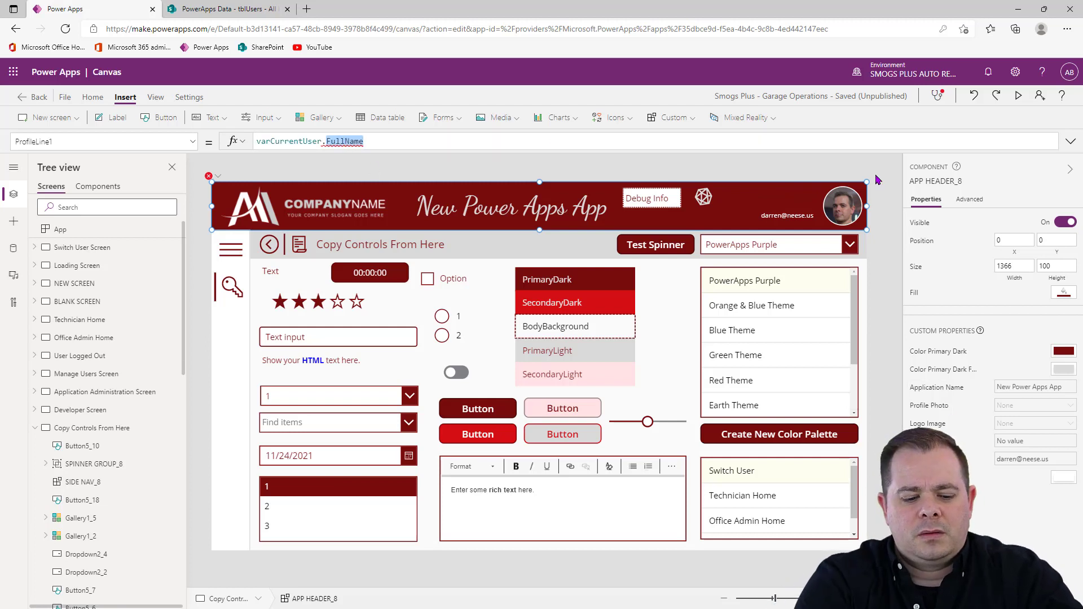
pyautogui.write('Title')
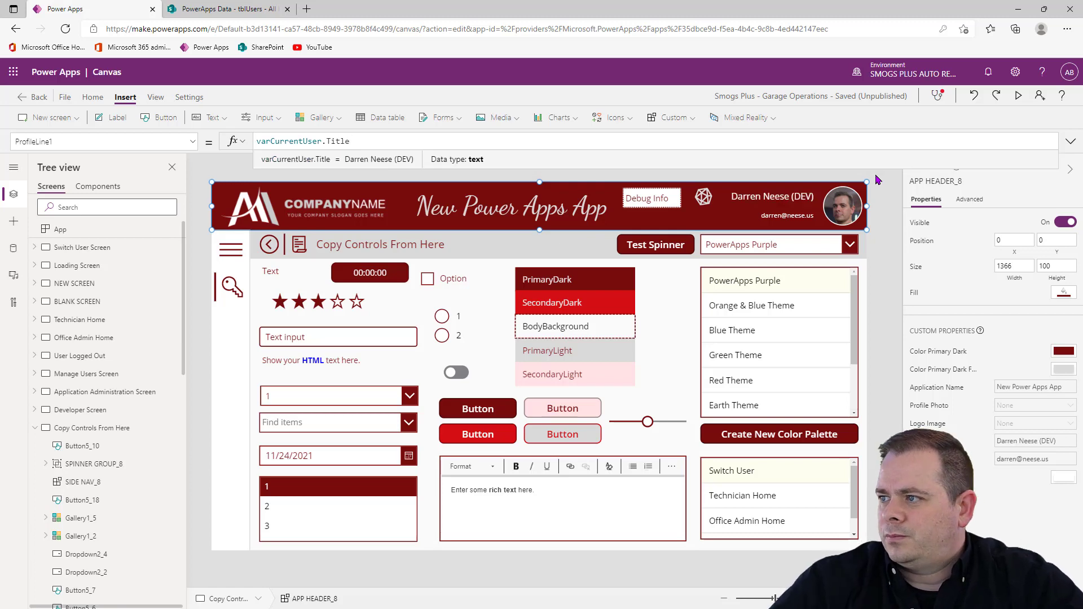
# Step: Save the app and open the Switch User Screen
pyautogui.click(894, 390)
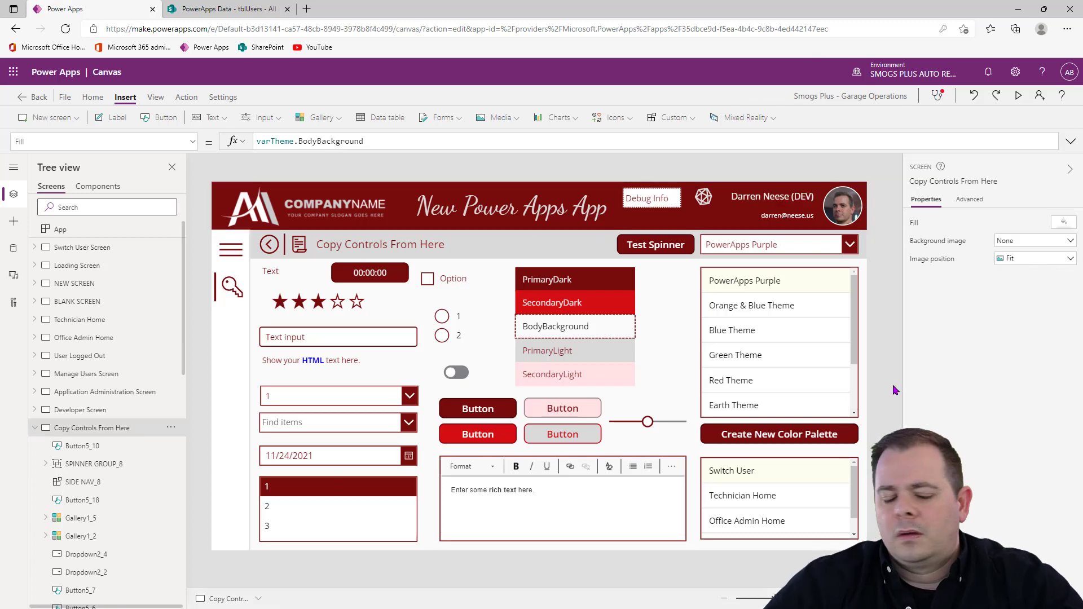
pyautogui.hotkey('ctrl', 's')
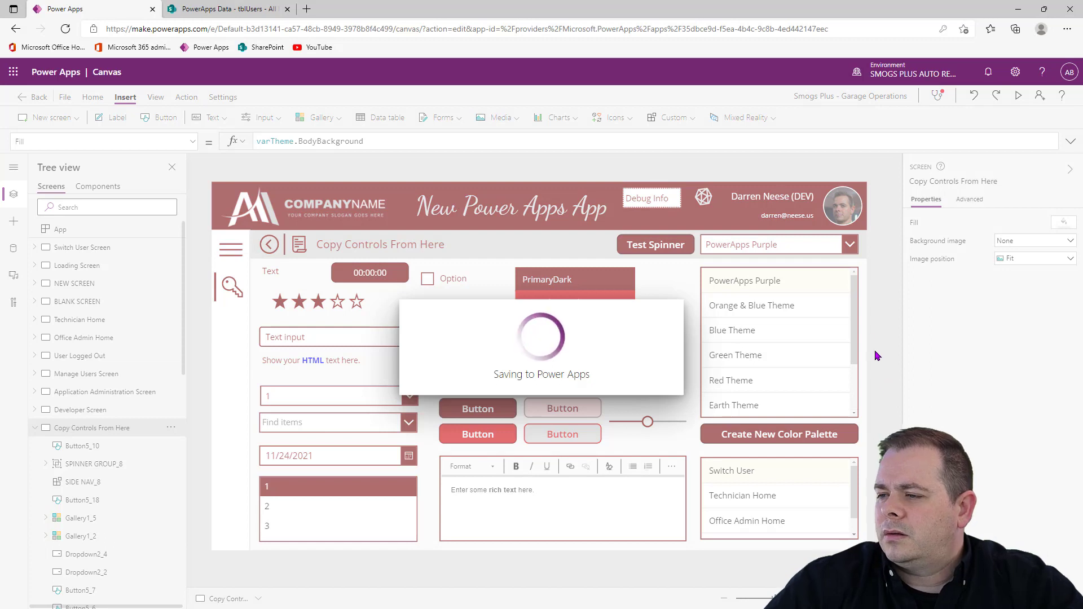
pyautogui.click(36, 429)
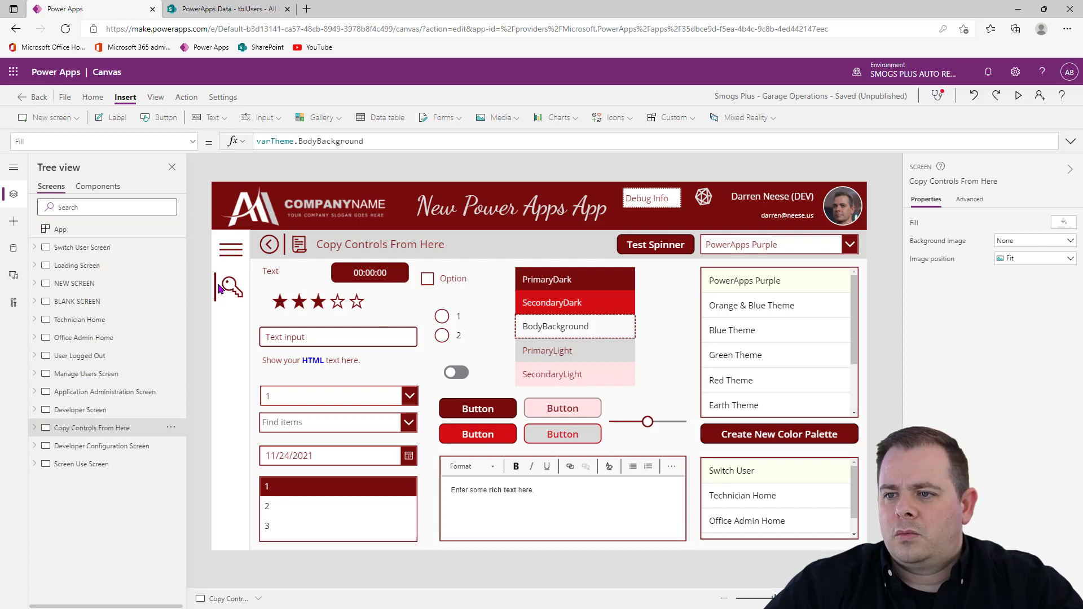
pyautogui.keyDown('alt'); pyautogui.click(237, 290); pyautogui.keyUp('alt')
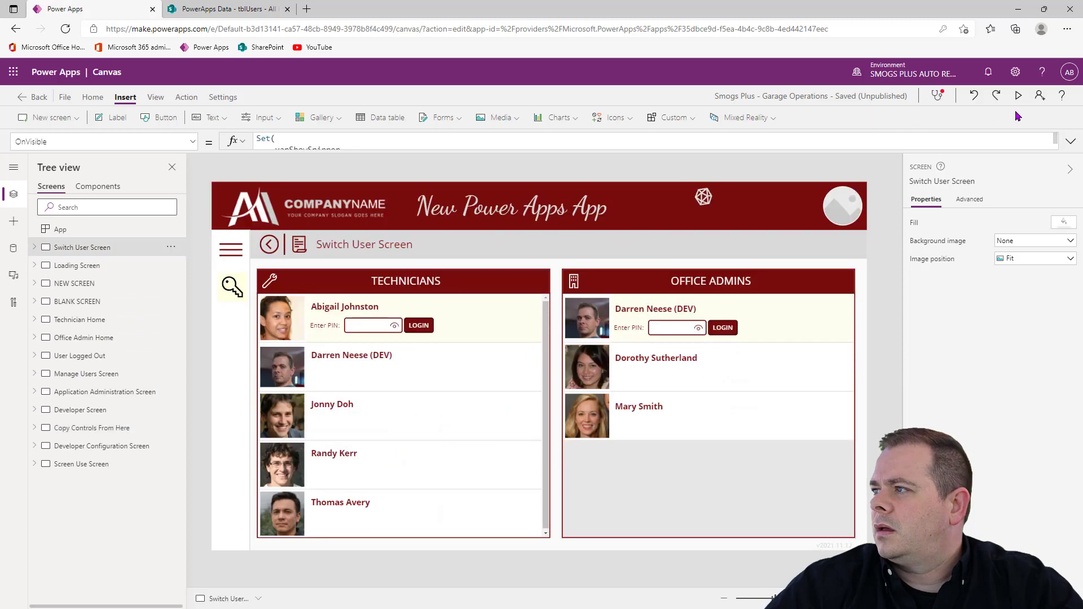
pyautogui.click(1016, 97)
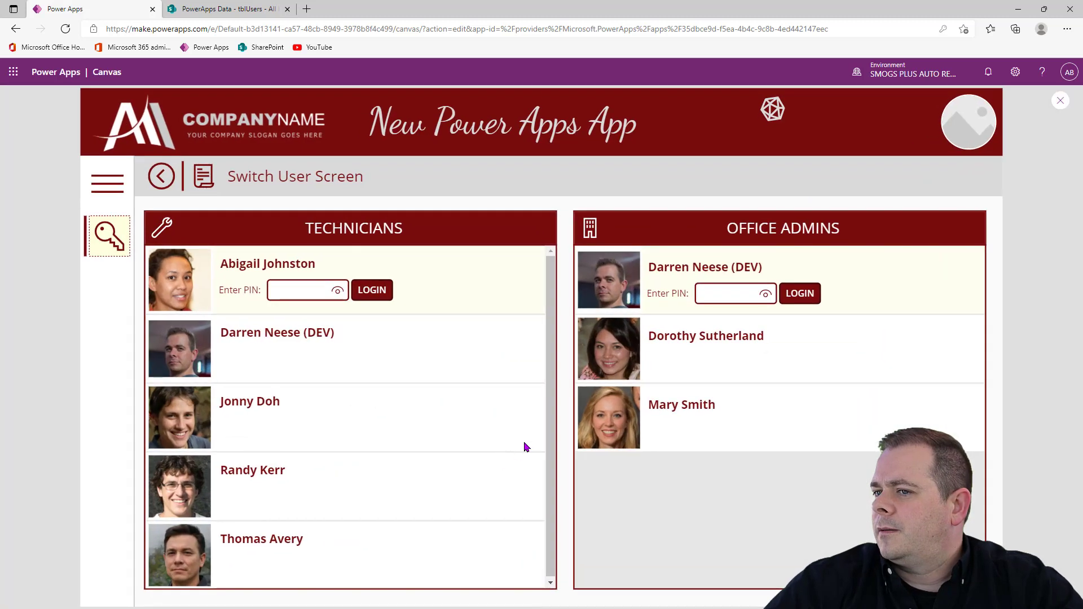
pyautogui.click(750, 294)
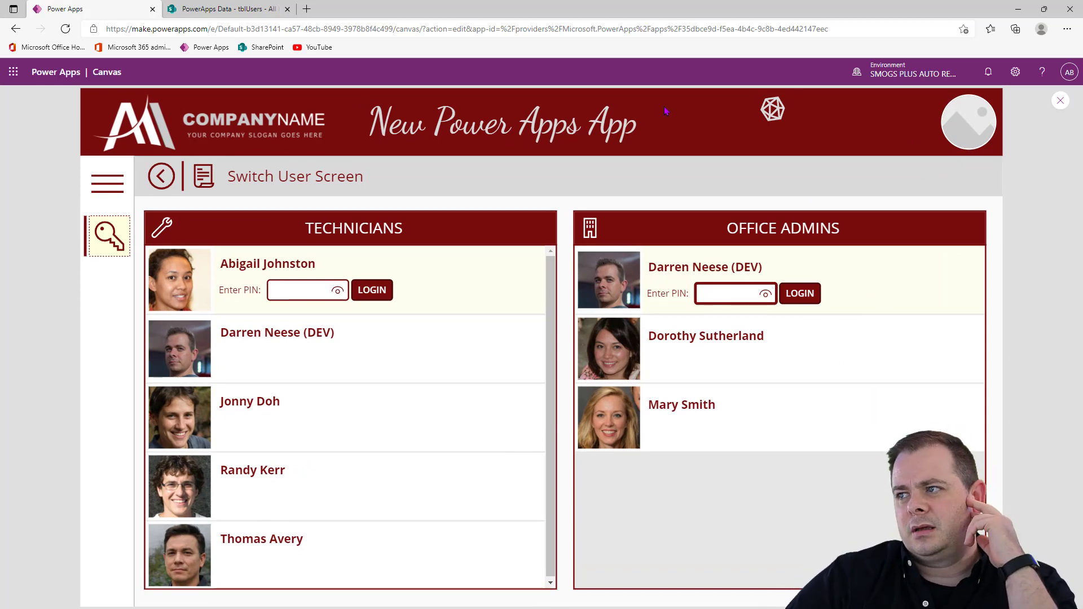
pyautogui.click(770, 110)
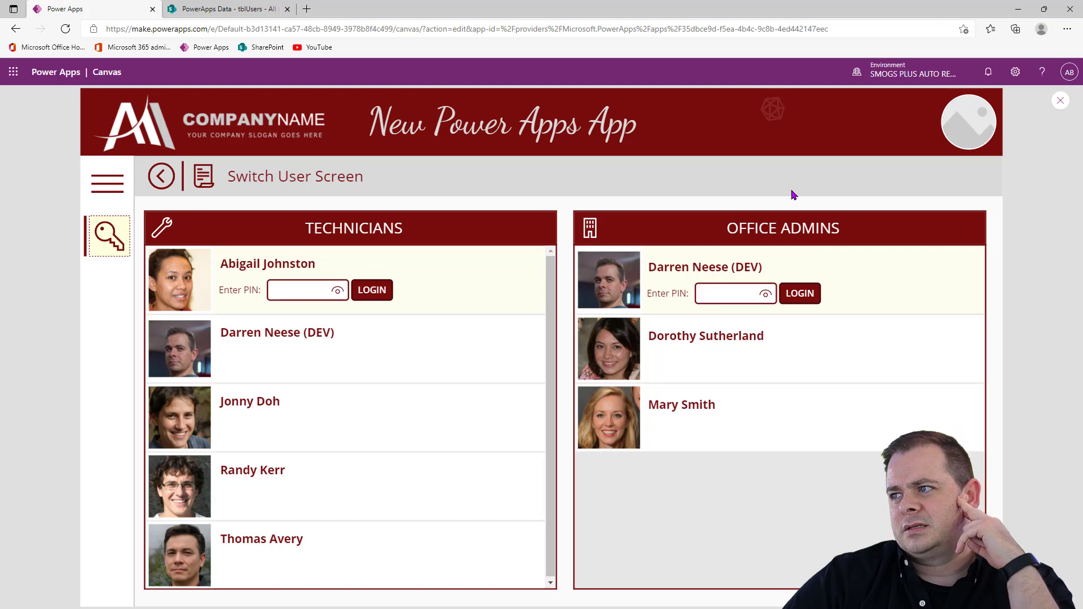
pyautogui.click(778, 115)
pyautogui.click(1060, 101)
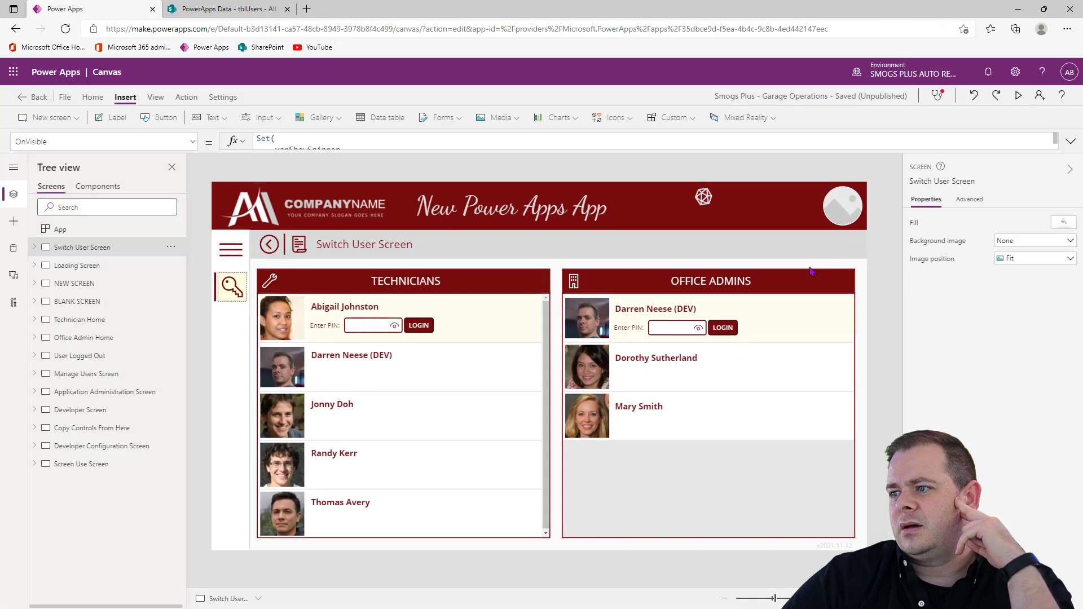
pyautogui.click(185, 98)
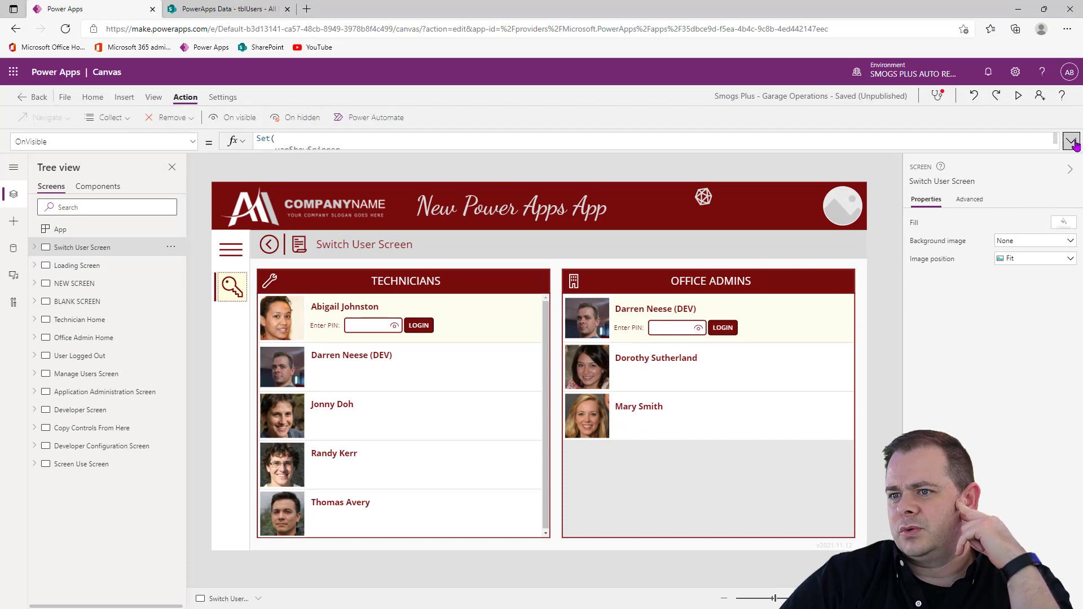
pyautogui.click(1070, 142)
pyautogui.click(451, 250)
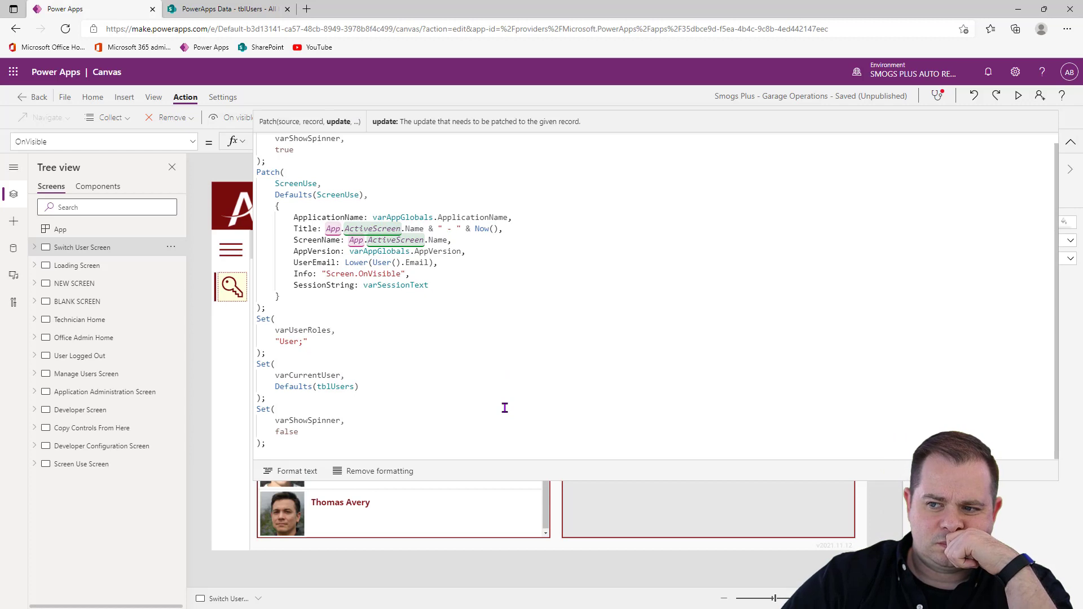
pyautogui.click(1070, 142)
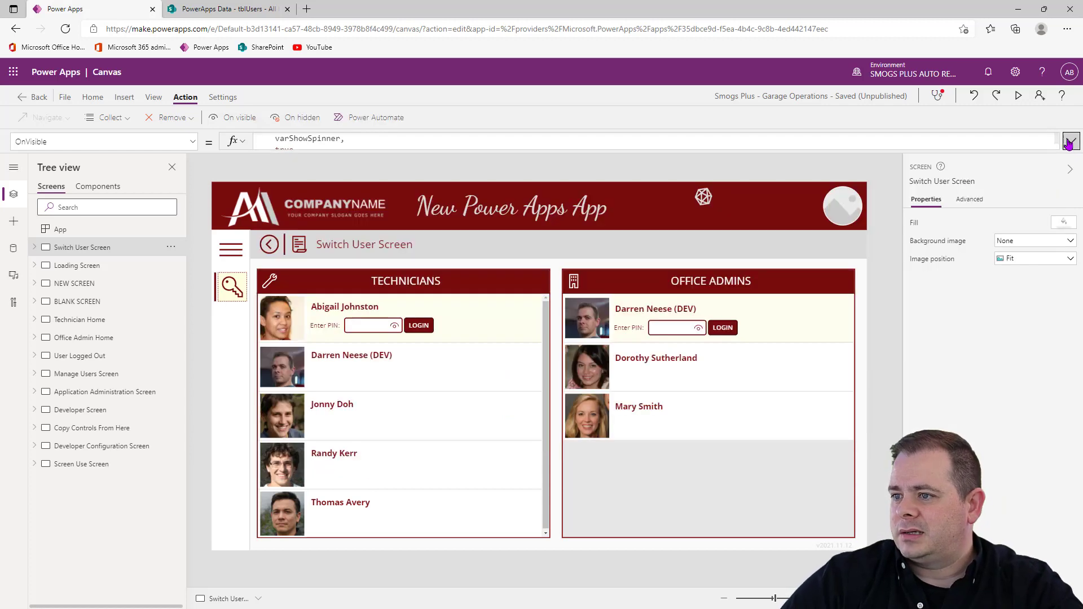
pyautogui.click(420, 326)
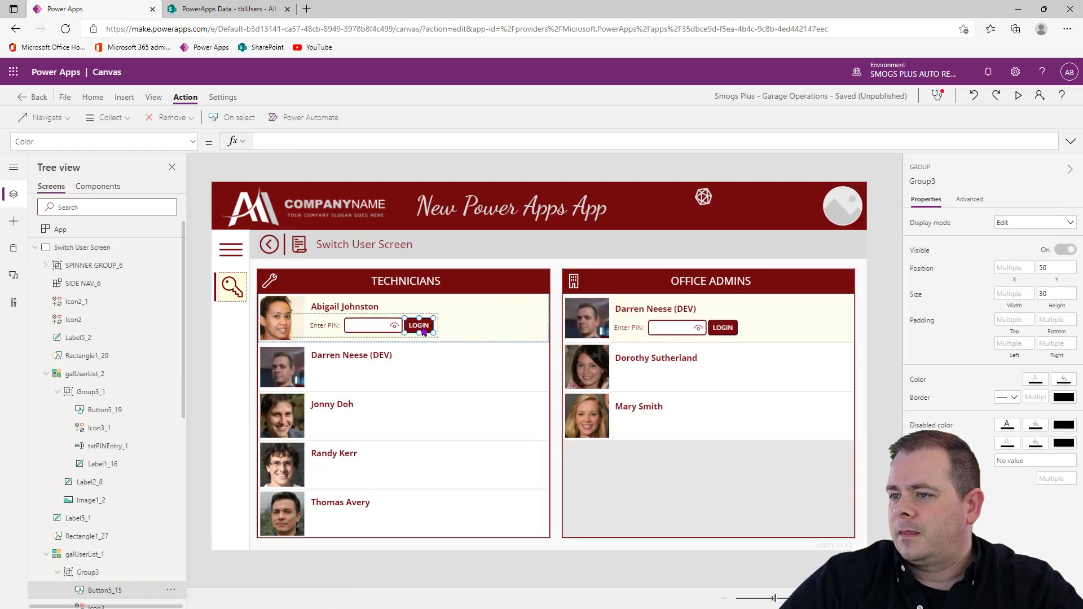
pyautogui.click(1070, 142)
pyautogui.click(317, 307)
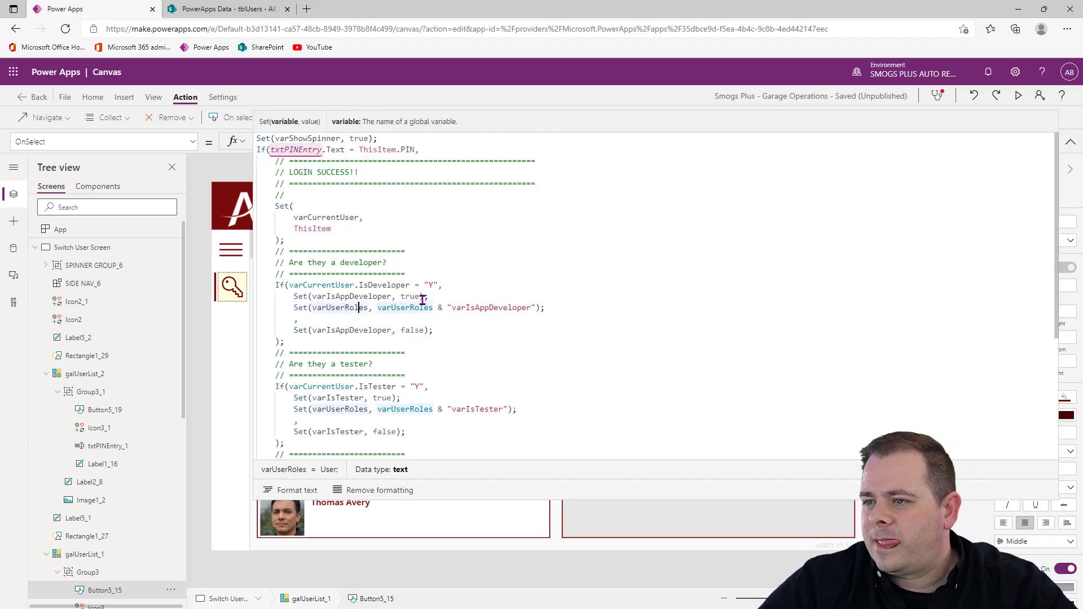
pyautogui.moveTo(440, 293); pyautogui.dragTo(293, 296)
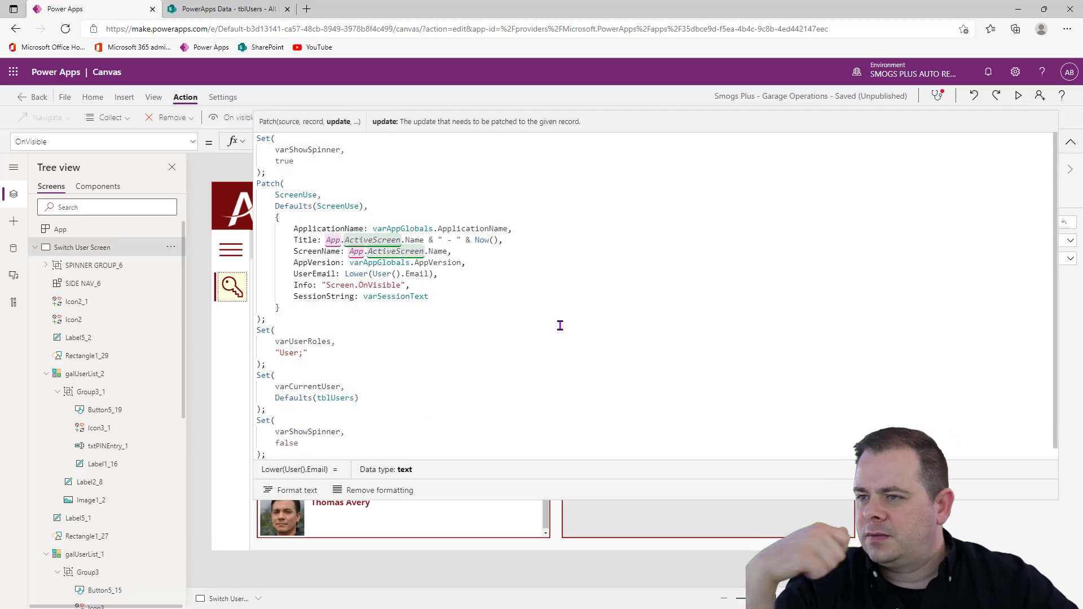
pyautogui.click(1070, 142)
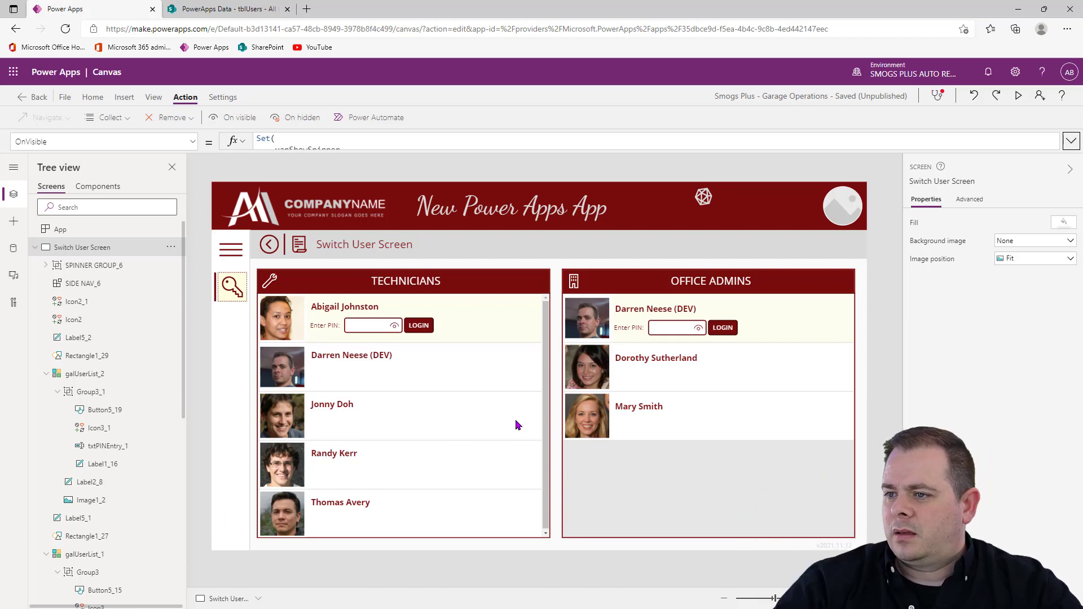
pyautogui.click(419, 328)
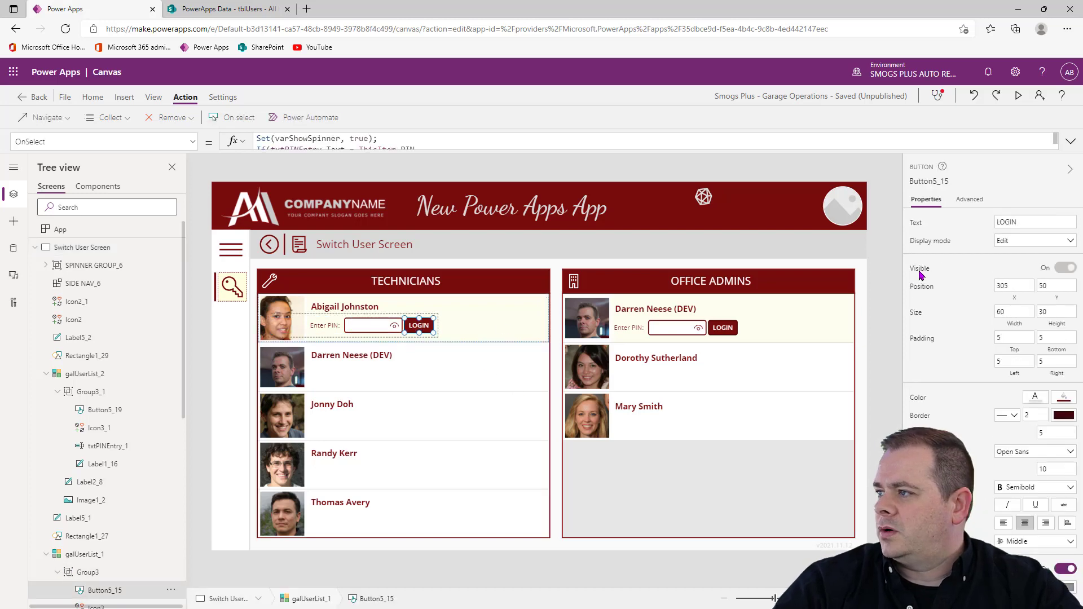
pyautogui.click(1070, 141)
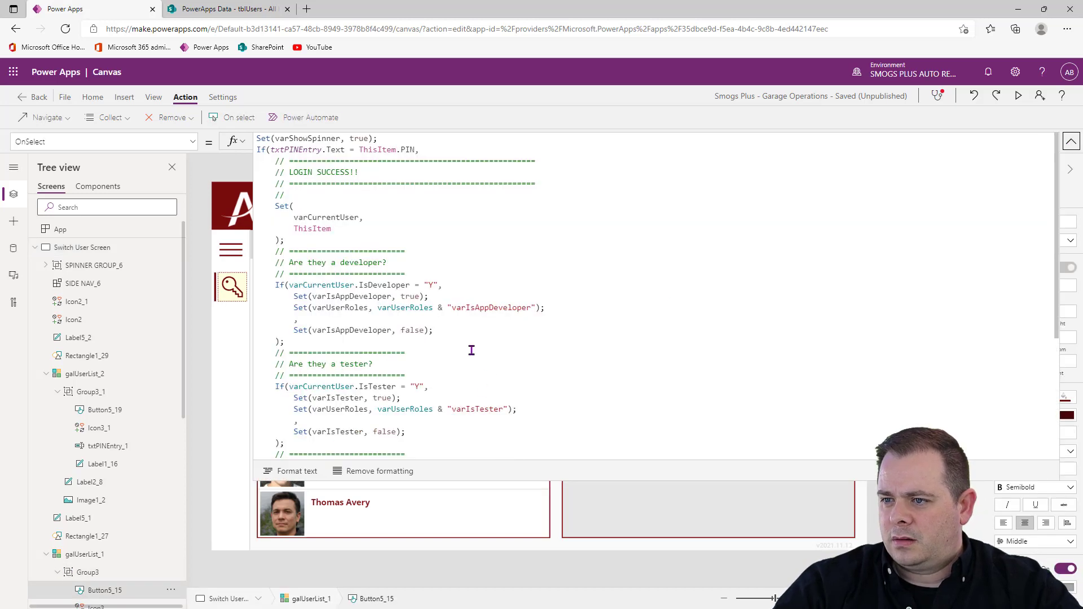
pyautogui.moveTo(433, 330); pyautogui.dragTo(302, 330)
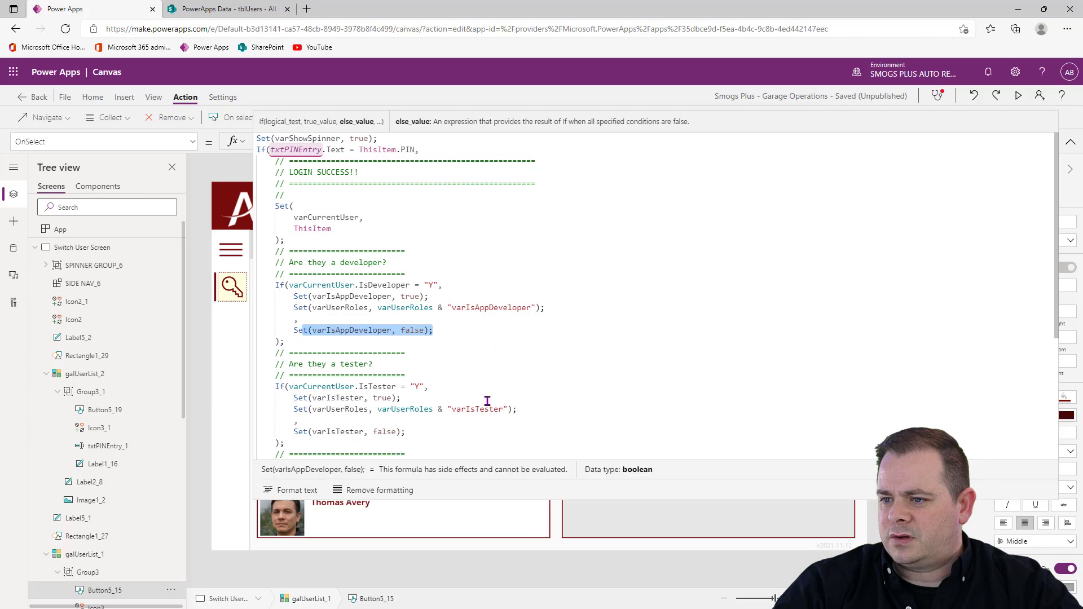
pyautogui.scroll(-1, 442, 407)
pyautogui.moveTo(440, 403); pyautogui.dragTo(298, 401)
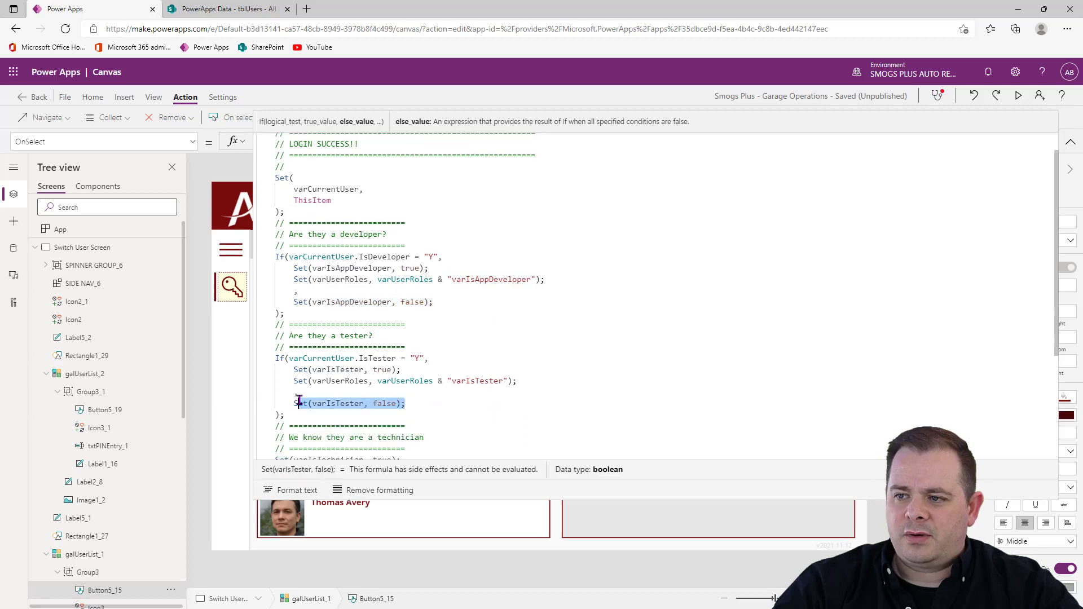
pyautogui.click(1070, 141)
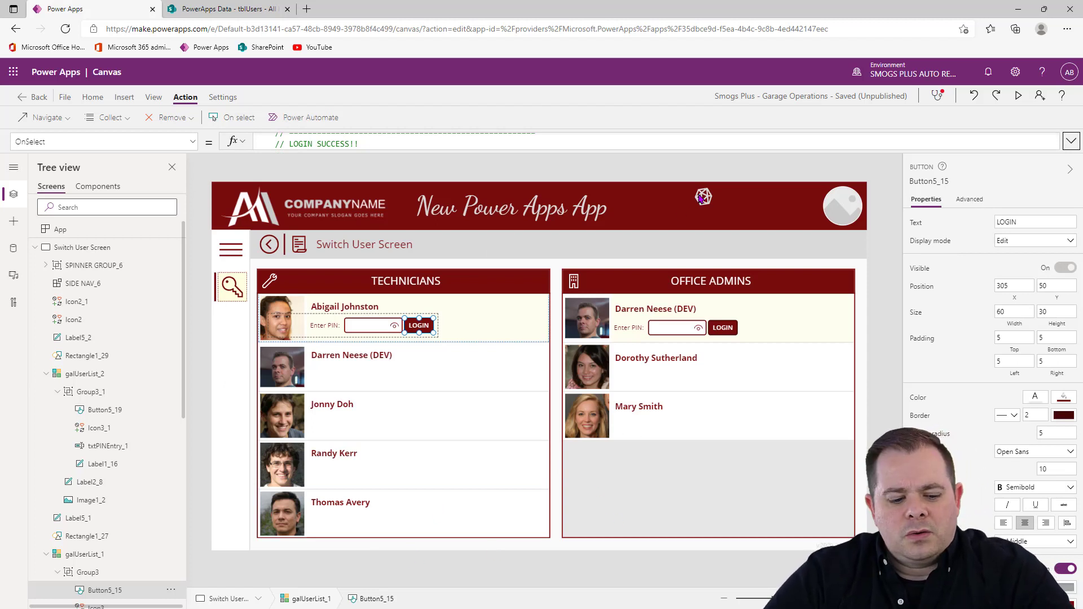
pyautogui.click(1072, 145)
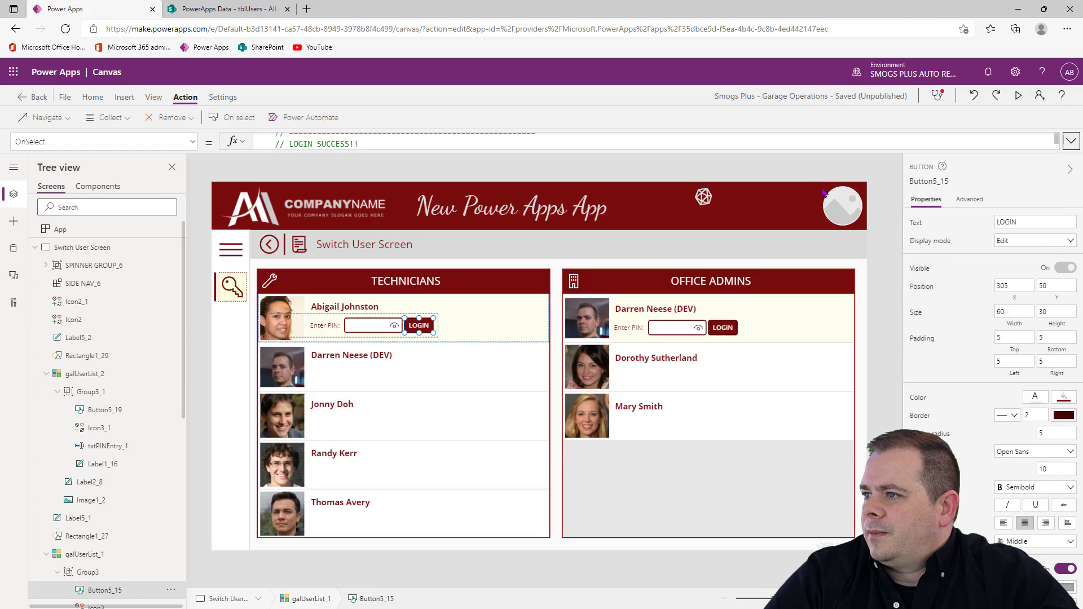
pyautogui.click(888, 314)
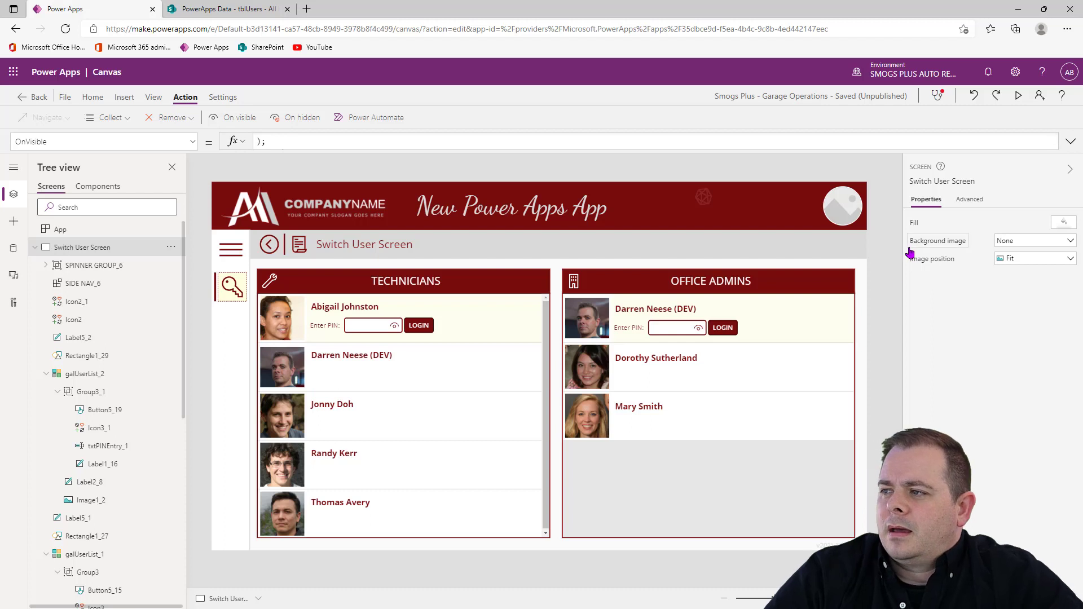
pyautogui.click(842, 218)
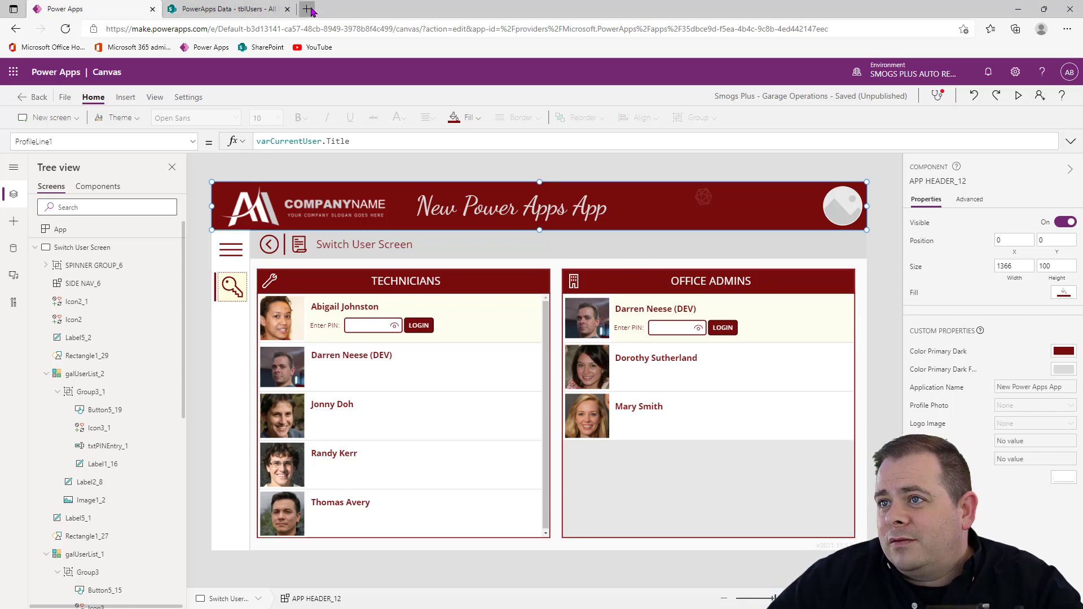
# Step: Go to loading.io in a new browser tab and open the Icon Library
pyautogui.hotkey('ctrl', 't')
pyautogui.write('loading.io')
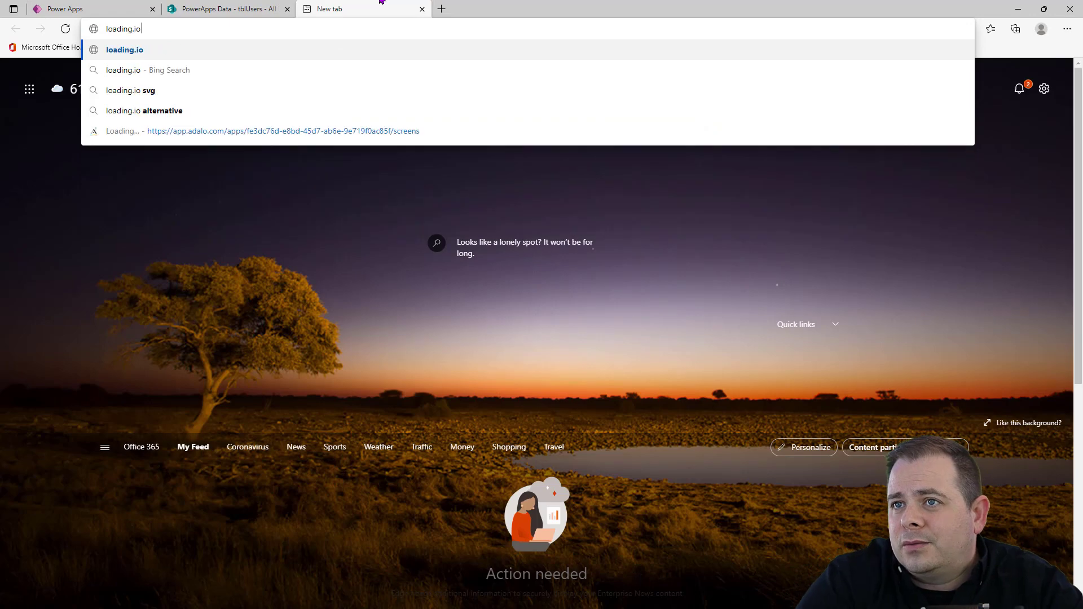
pyautogui.press('Return')
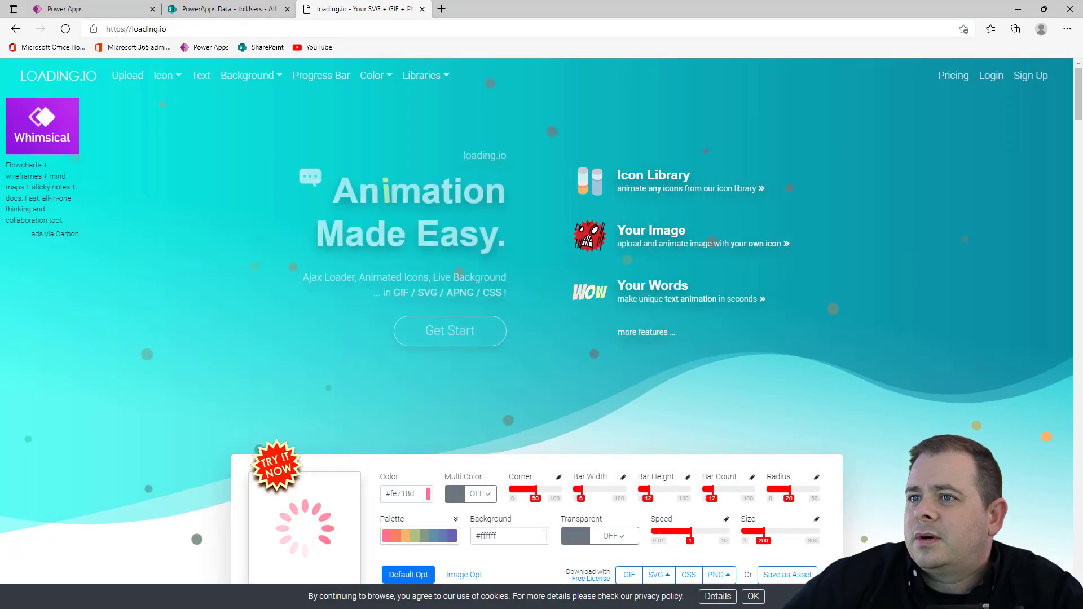
pyautogui.click(168, 76)
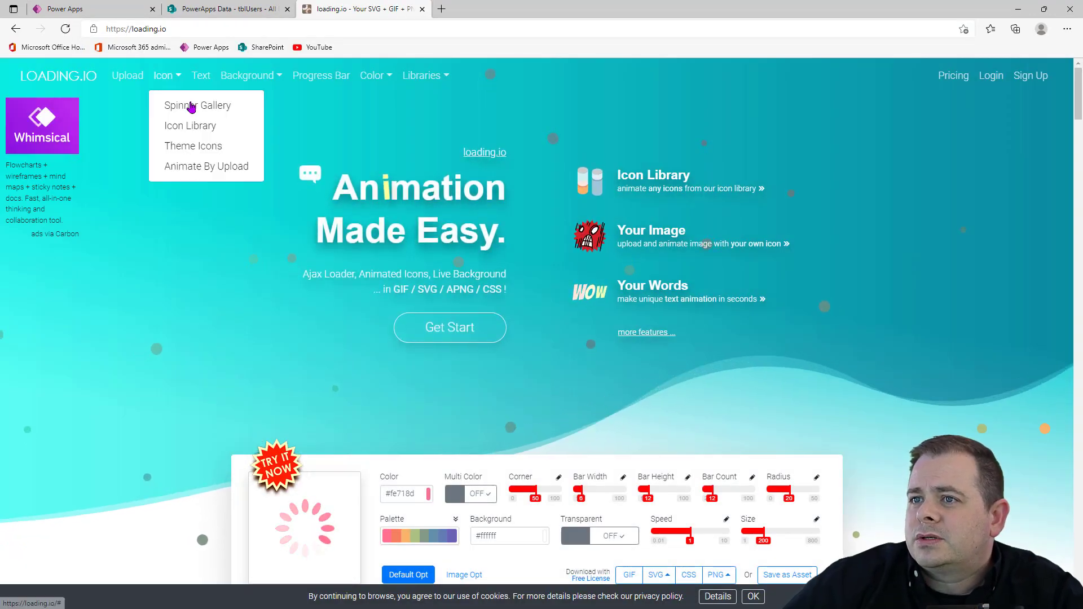
pyautogui.click(232, 124)
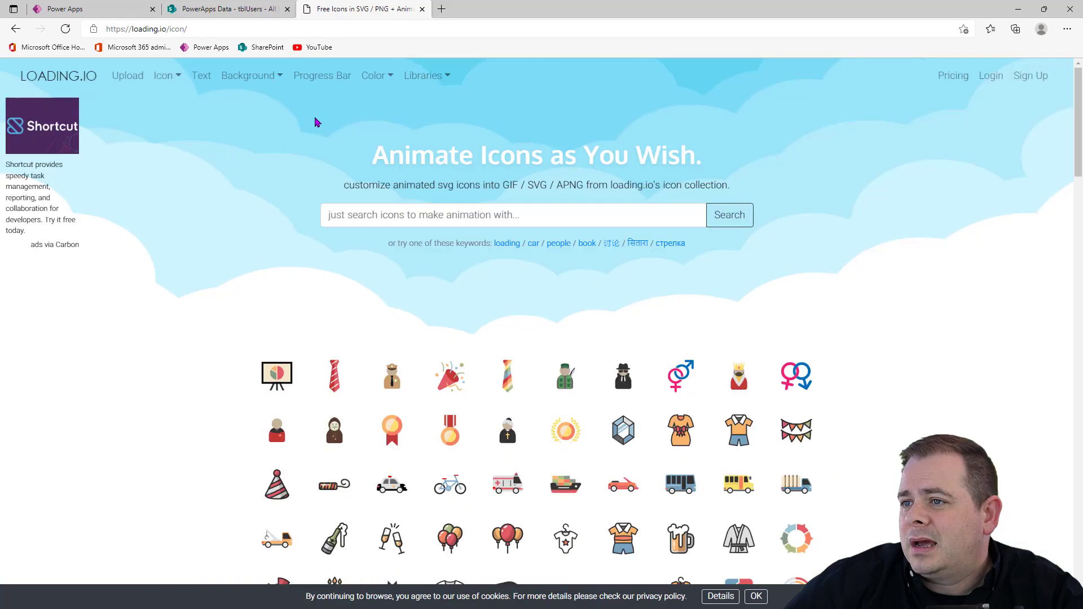
# Step: Set the Canvas icon's animation to static, then return to Power Apps
pyautogui.click(274, 375)
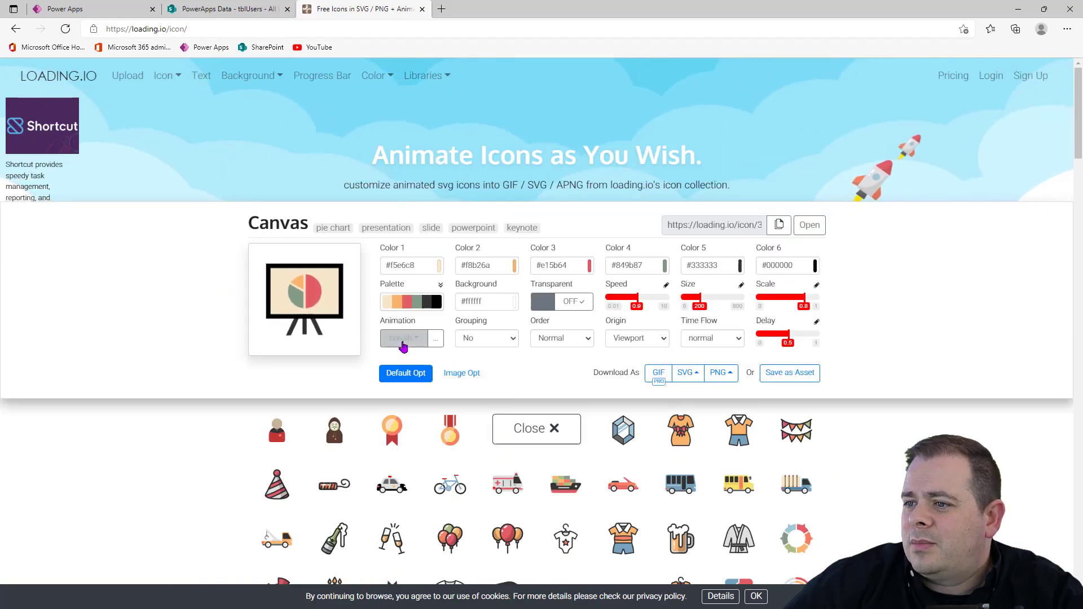
pyautogui.click(420, 340)
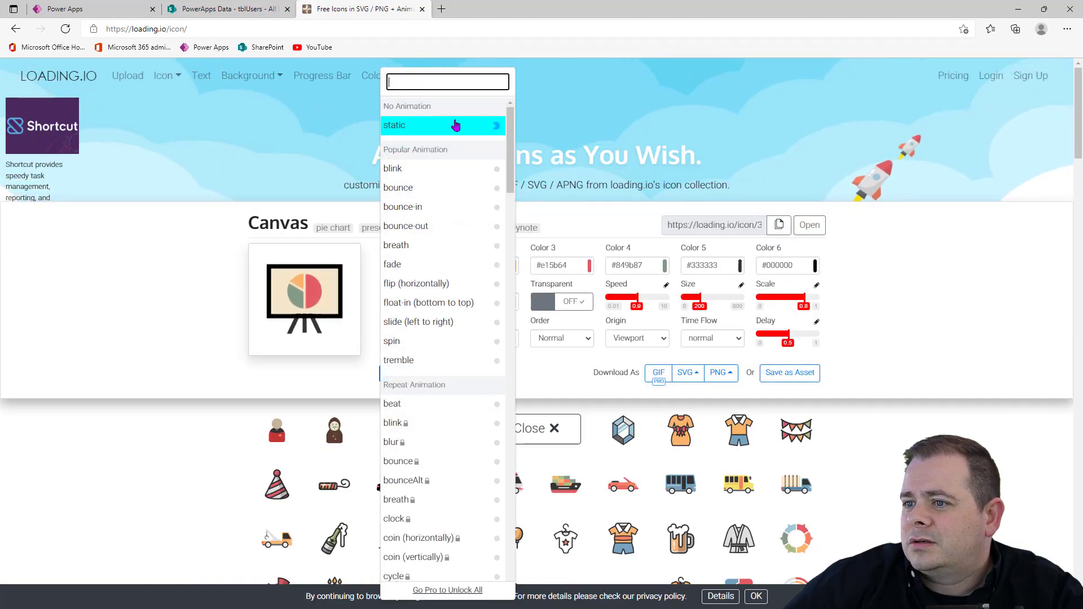
pyautogui.click(400, 125)
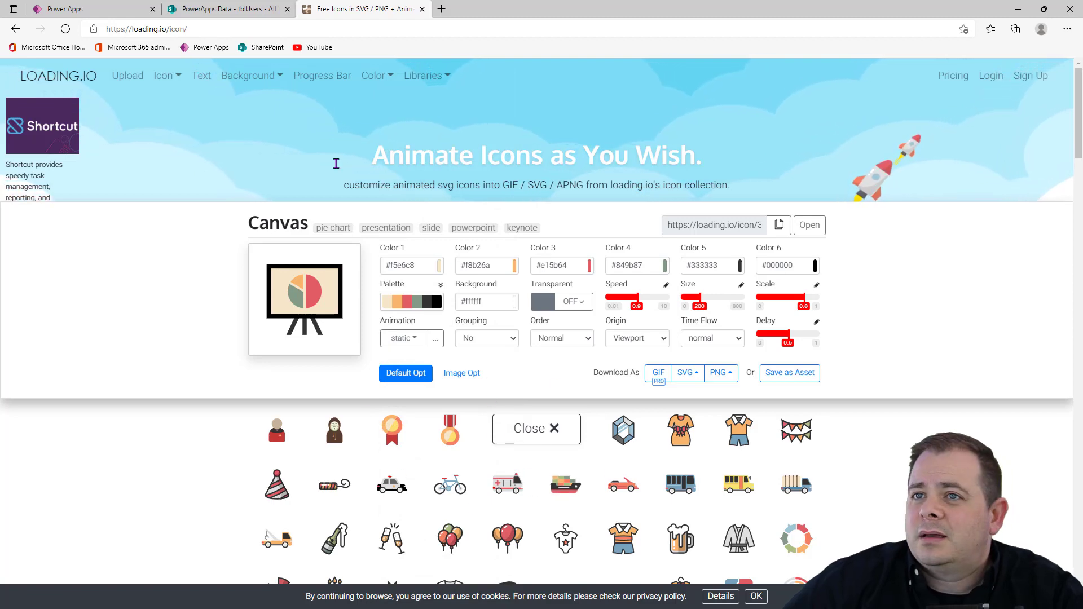
pyautogui.click(129, 16)
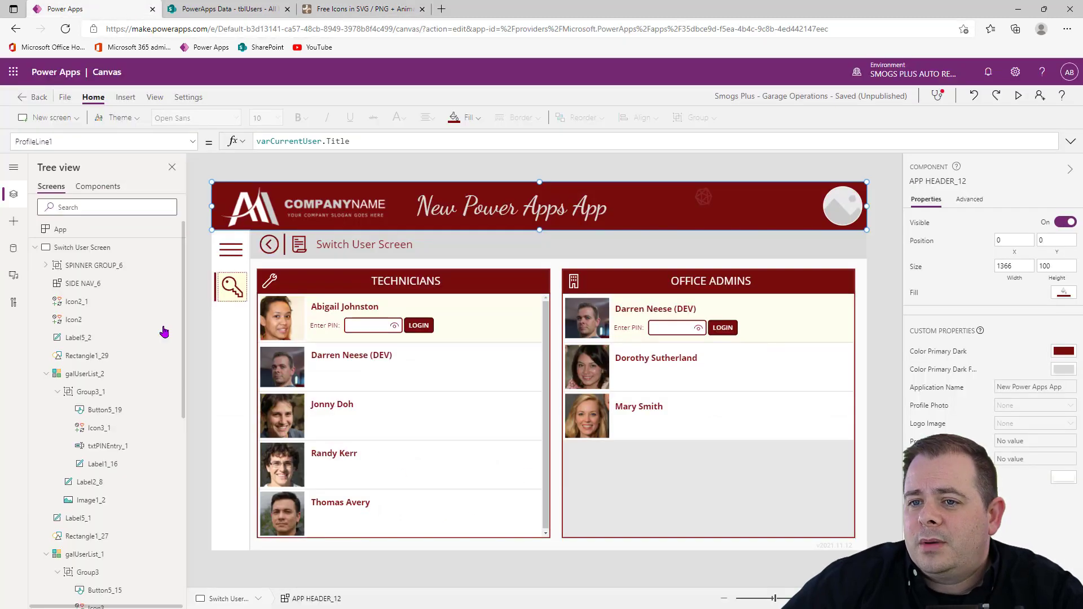
# Step: Upload graAnon.svg from the People Photos folder into Media, then switch back to Tree view
pyautogui.click(14, 274)
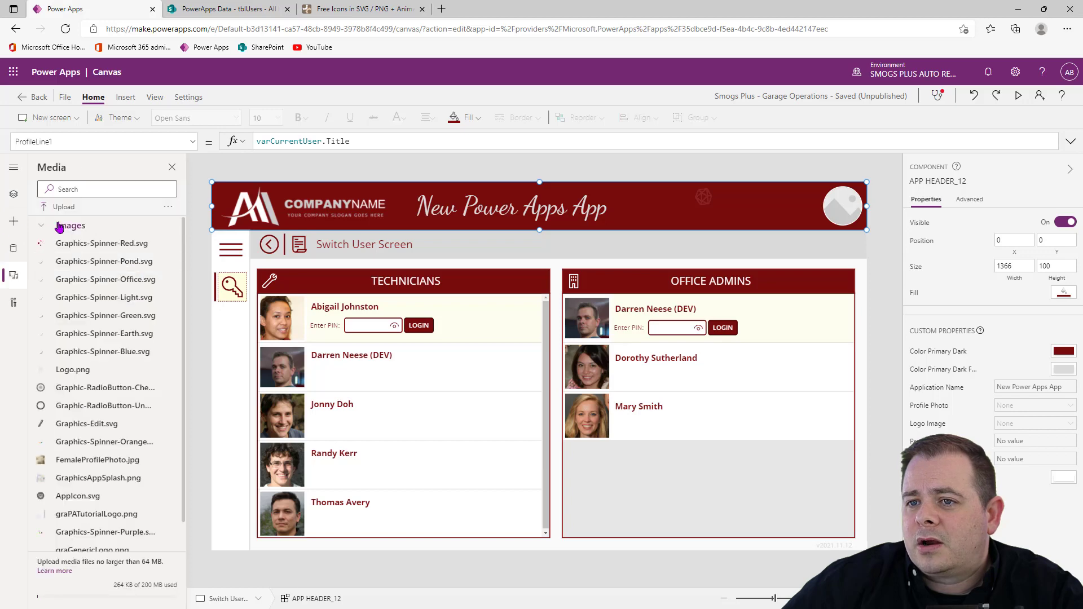
pyautogui.click(85, 209)
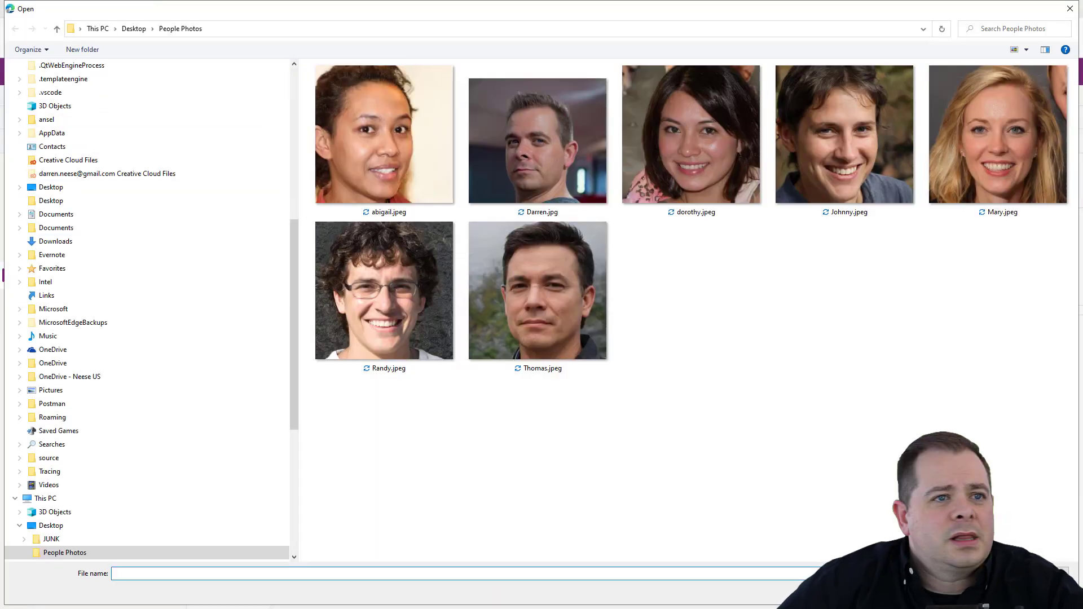
pyautogui.moveTo(0, 209); pyautogui.dragTo(800, 361)
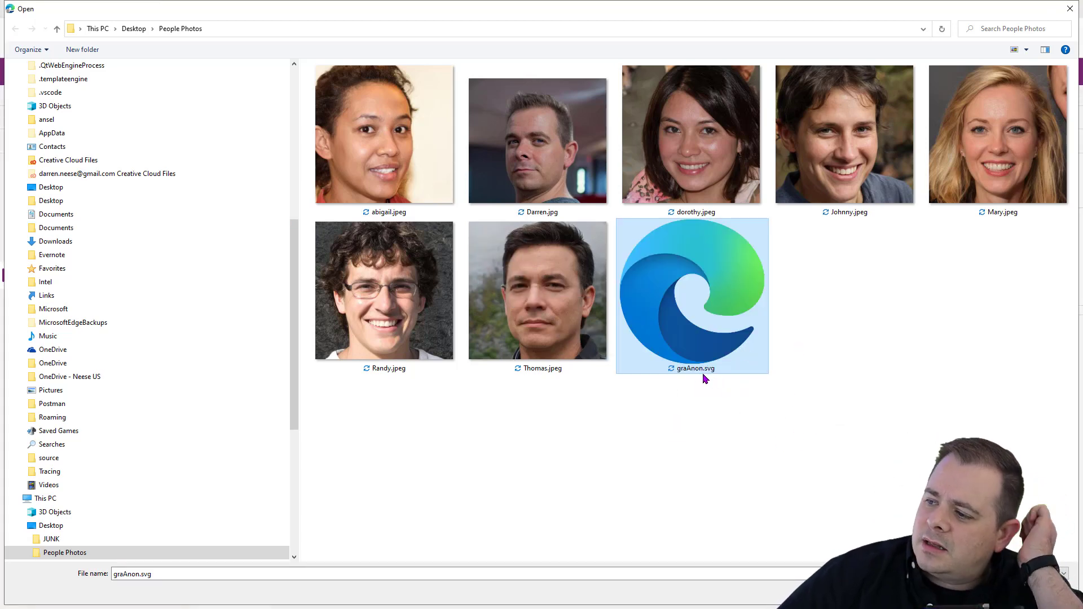
pyautogui.doubleClick(697, 286)
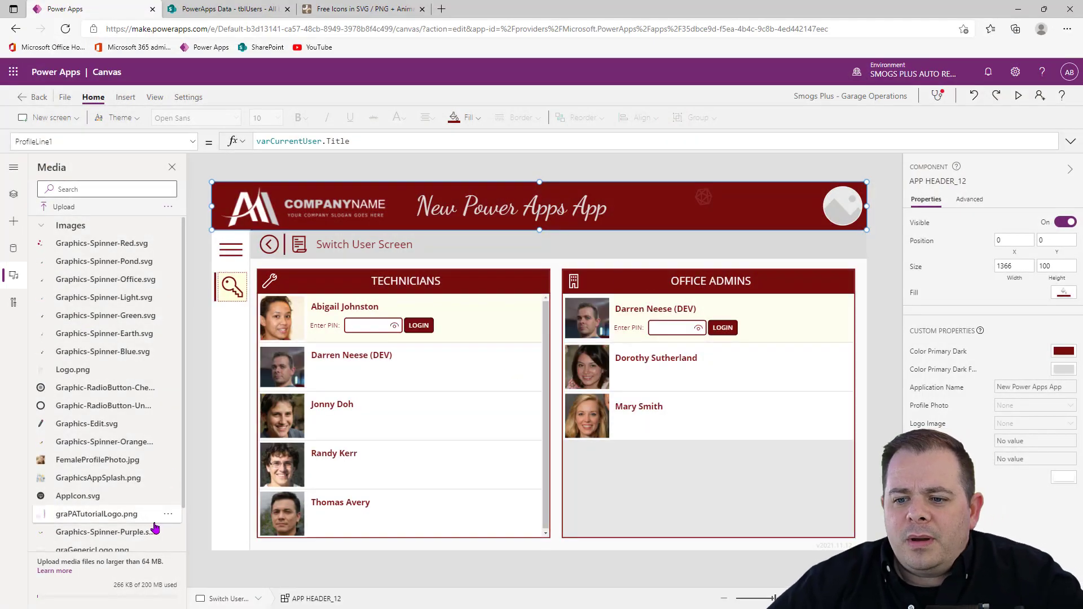
pyautogui.scroll(-1, 122, 499)
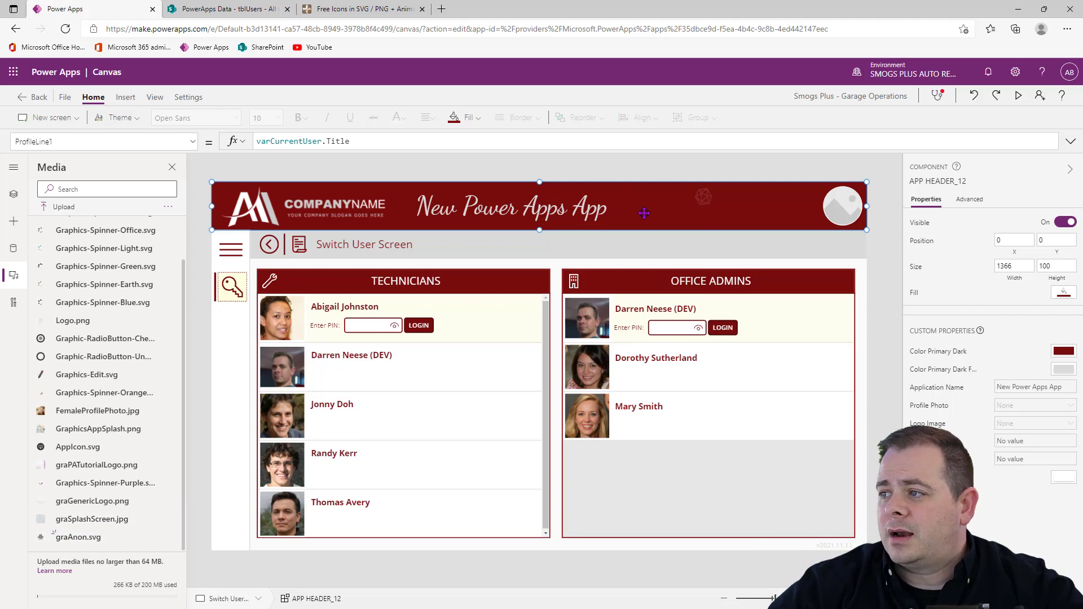
pyautogui.scroll(2, 120, 220)
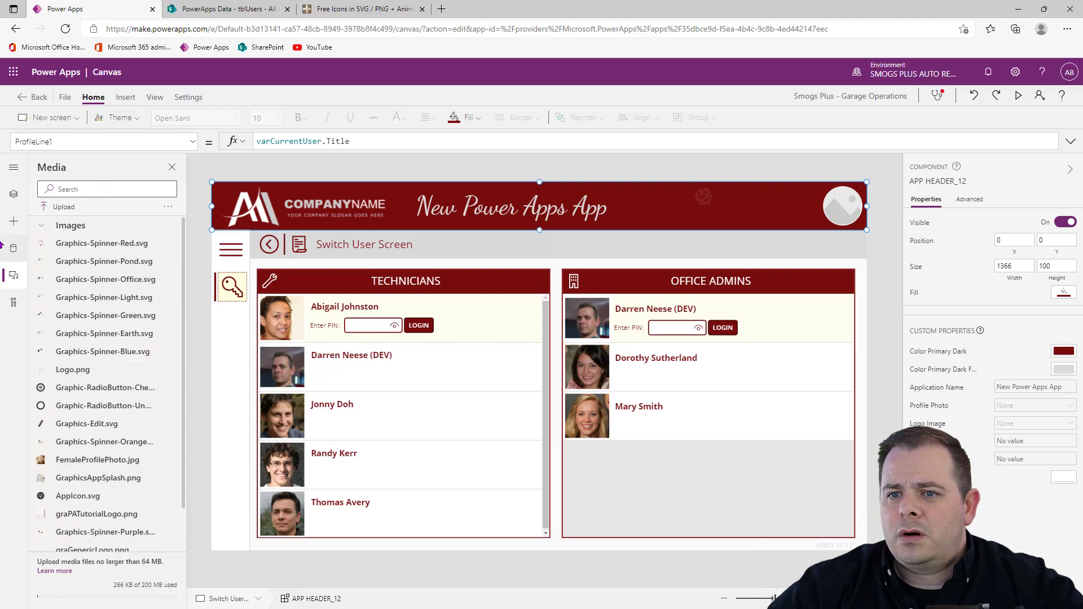
pyautogui.click(14, 193)
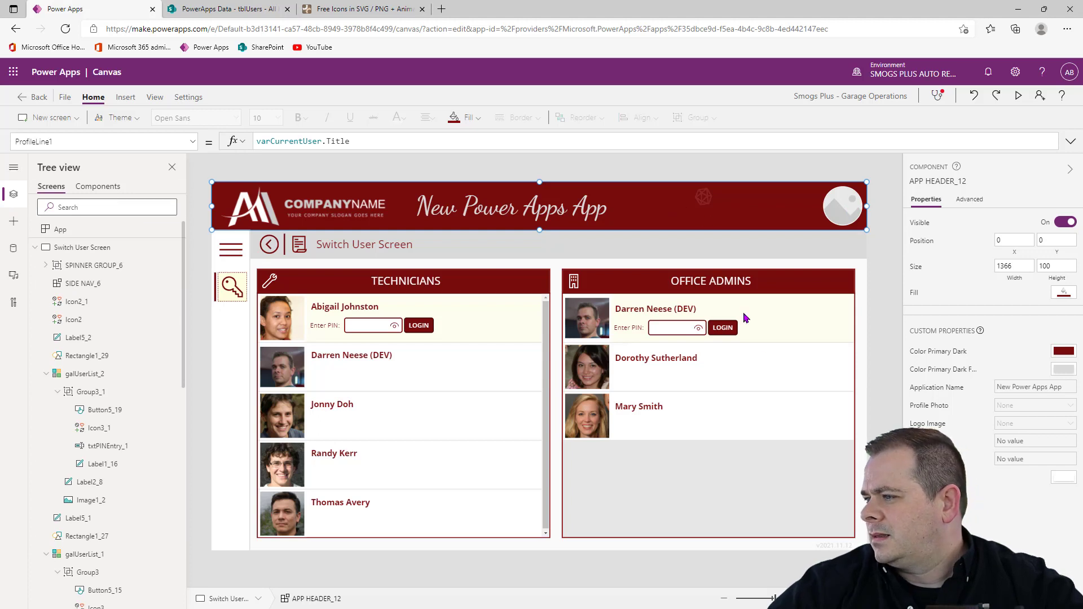
# Step: In compAppHeader, change imgProfile's fallback image from SampleImage to graAnon
pyautogui.click(929, 411)
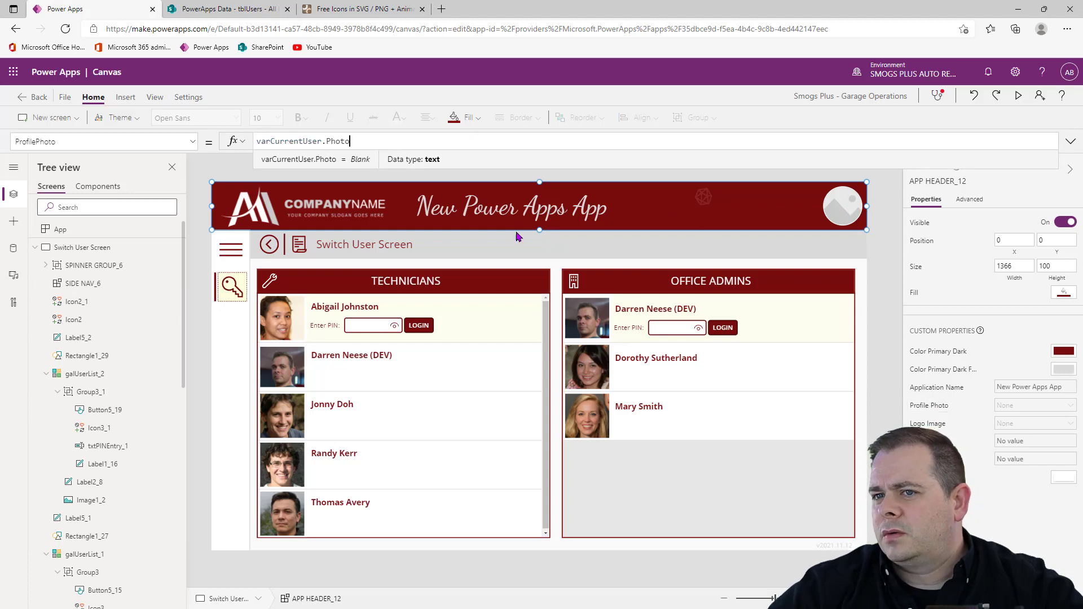
pyautogui.click(106, 190)
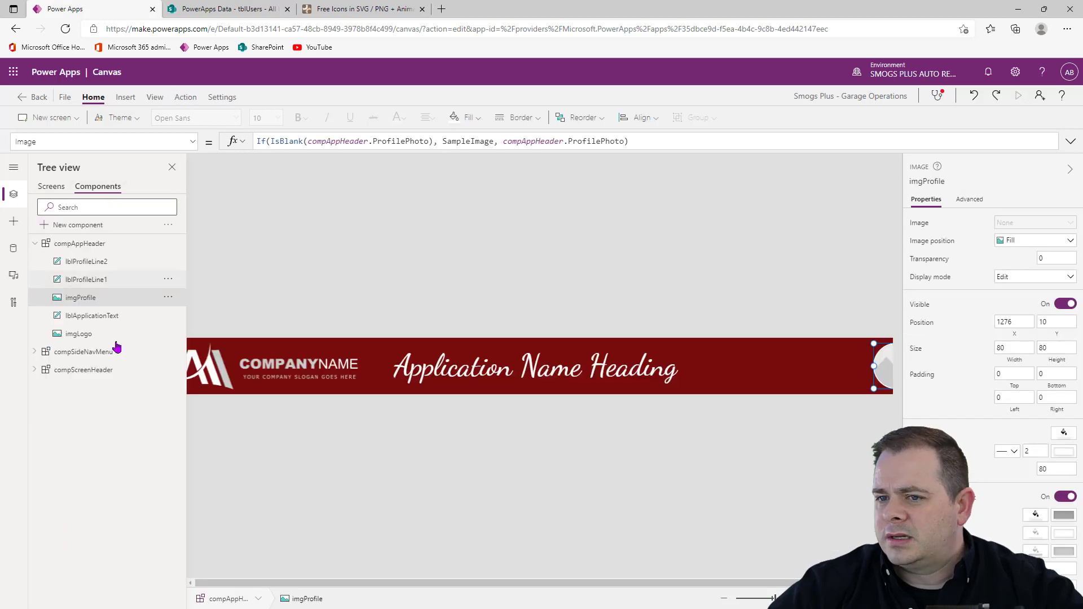
pyautogui.moveTo(717, 582); pyautogui.dragTo(771, 584)
pyautogui.doubleClick(454, 141)
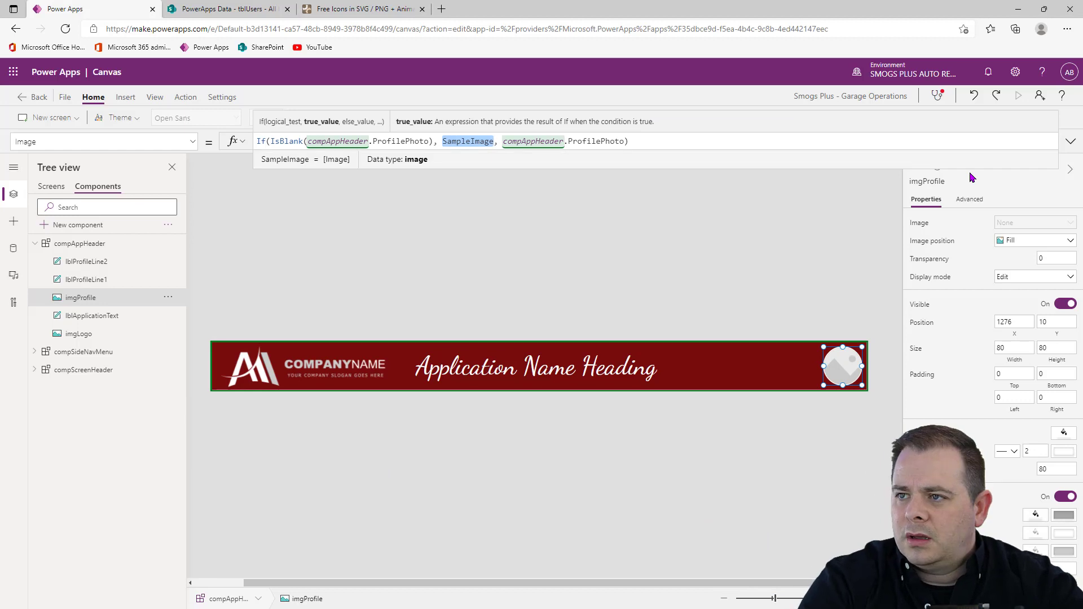
pyautogui.write('gra')
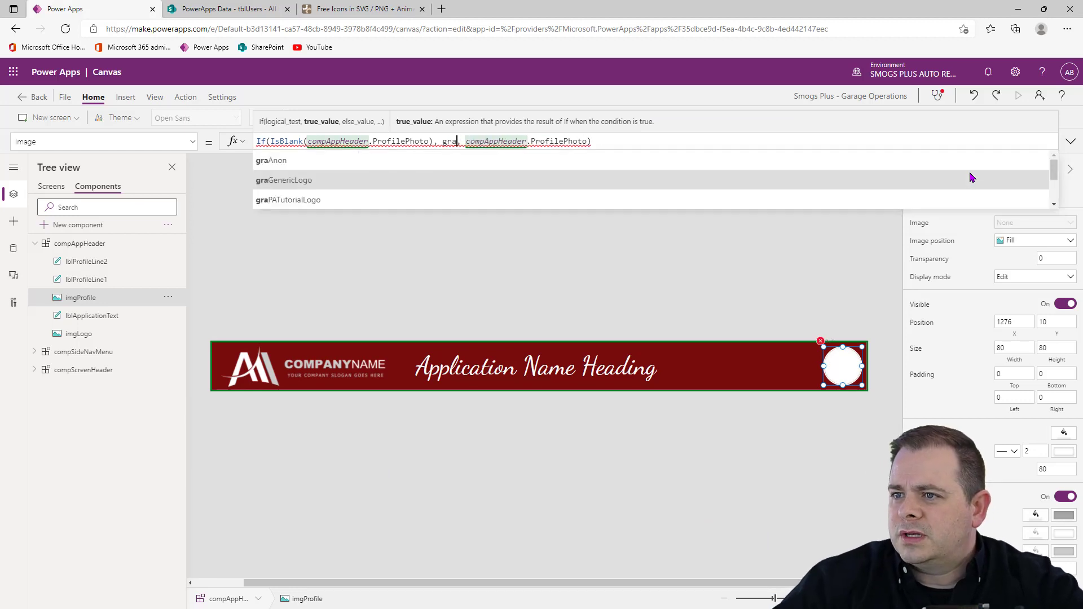
pyautogui.click(404, 162)
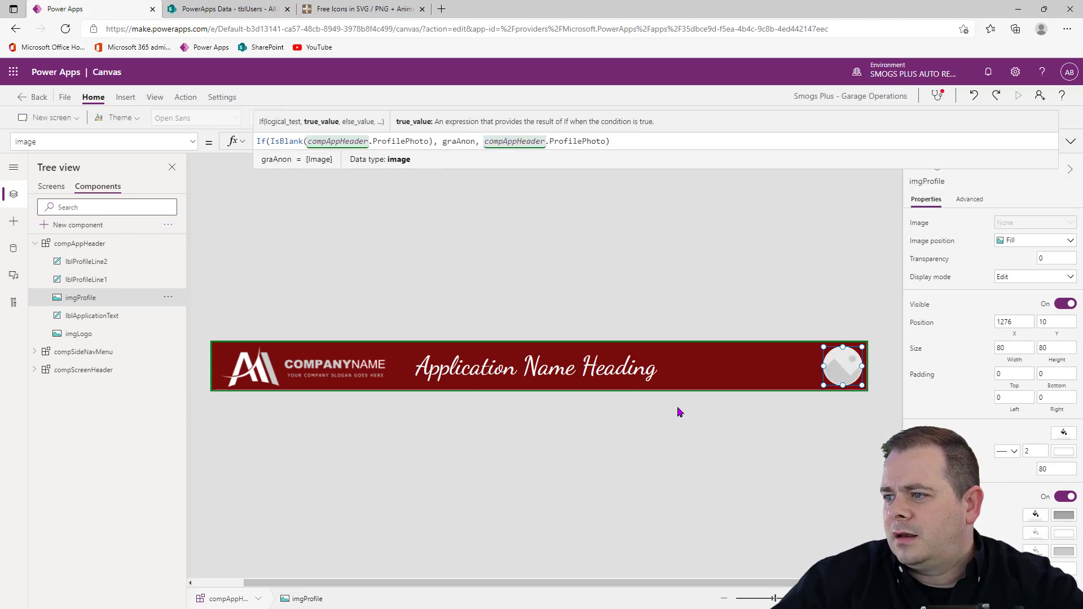
pyautogui.click(481, 393)
# Step: Return to Screens, select the Switch User Screen and preview the app
pyautogui.click(52, 190)
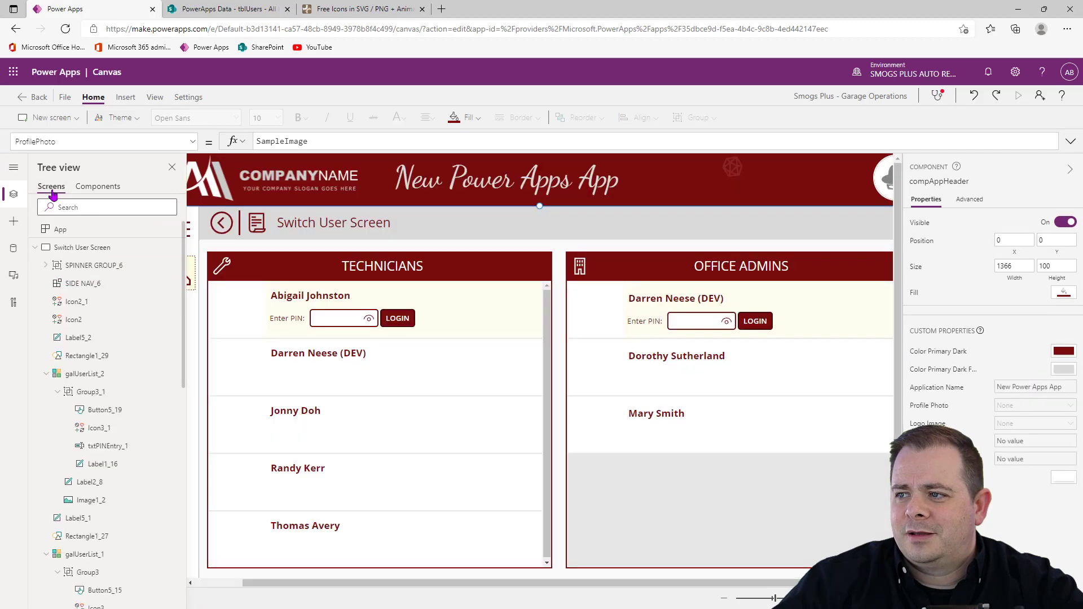
pyautogui.moveTo(774, 598); pyautogui.dragTo(773, 599)
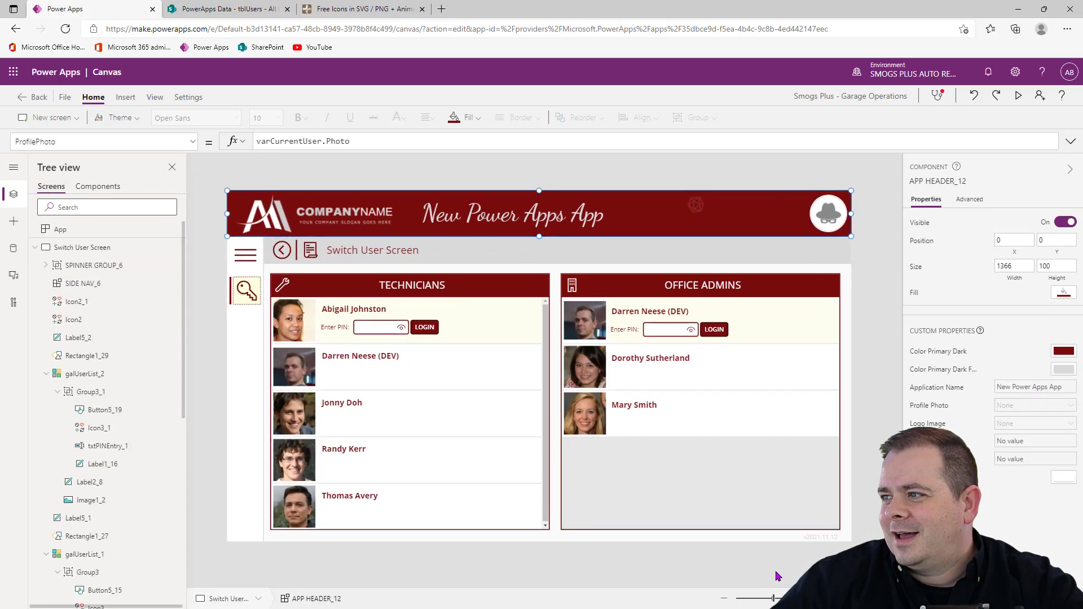
pyautogui.click(867, 308)
pyautogui.click(1018, 96)
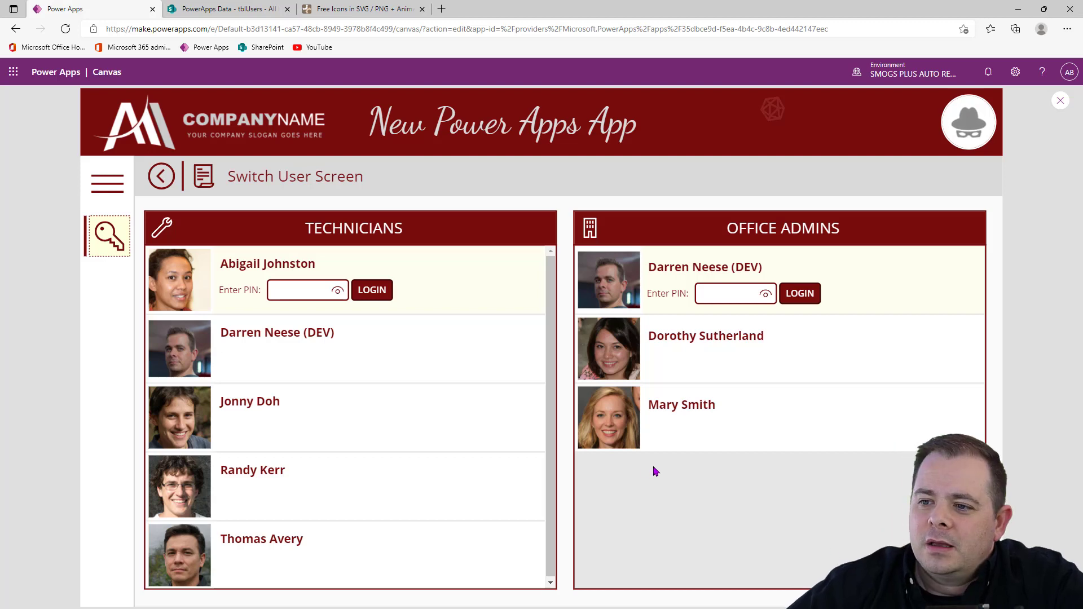
# Step: Try logging in as a technician with their PIN, then go back to Switch User
pyautogui.click(336, 375)
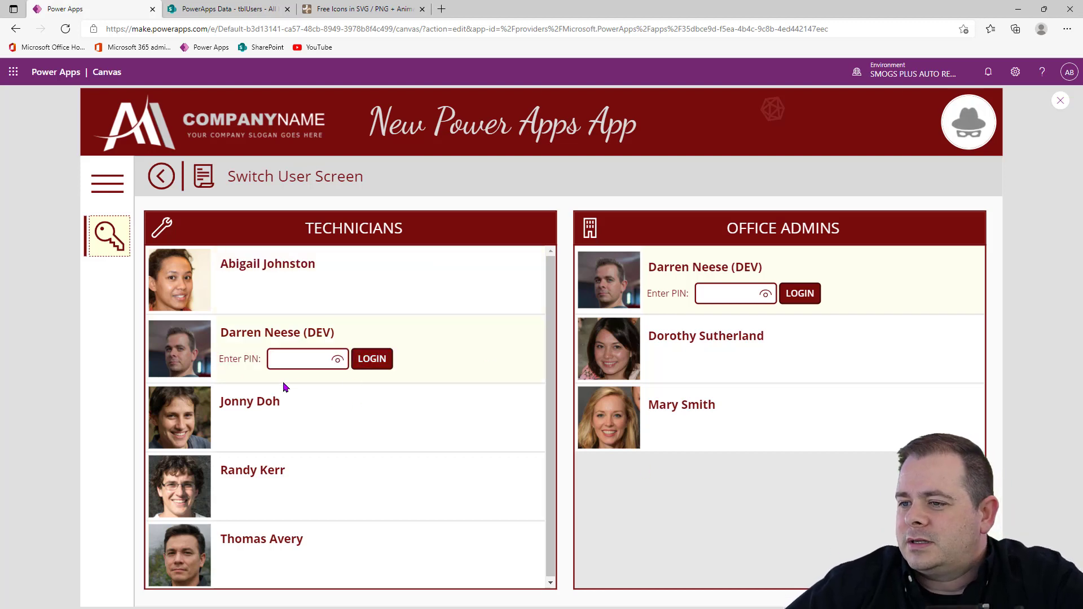
pyautogui.click(319, 359)
pyautogui.write('1234')
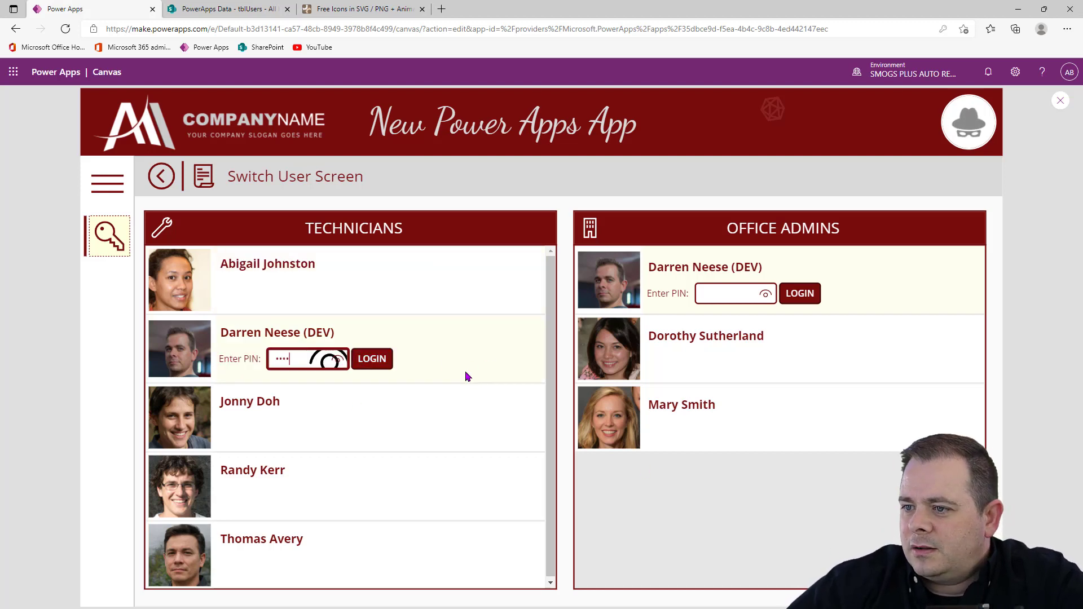
pyautogui.click(345, 360)
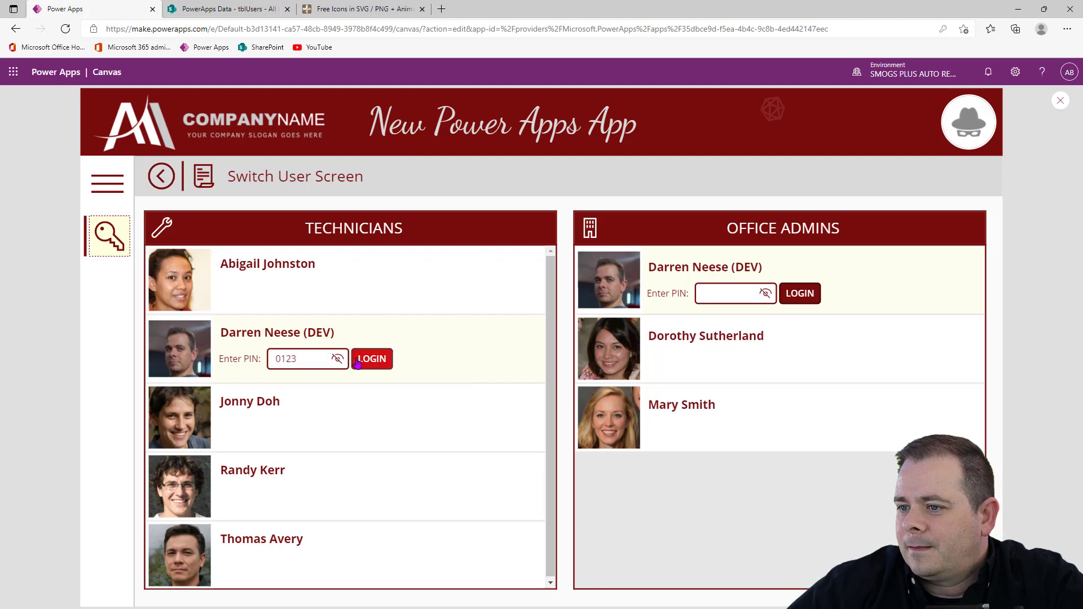
pyautogui.click(357, 363)
pyautogui.moveTo(244, 179); pyautogui.dragTo(370, 276)
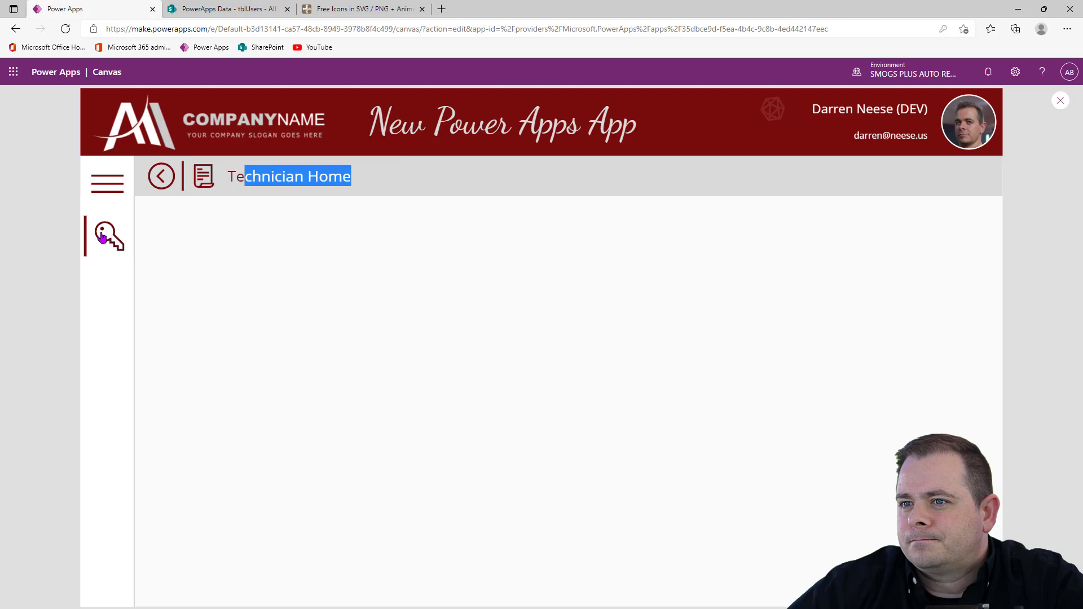
pyautogui.click(102, 236)
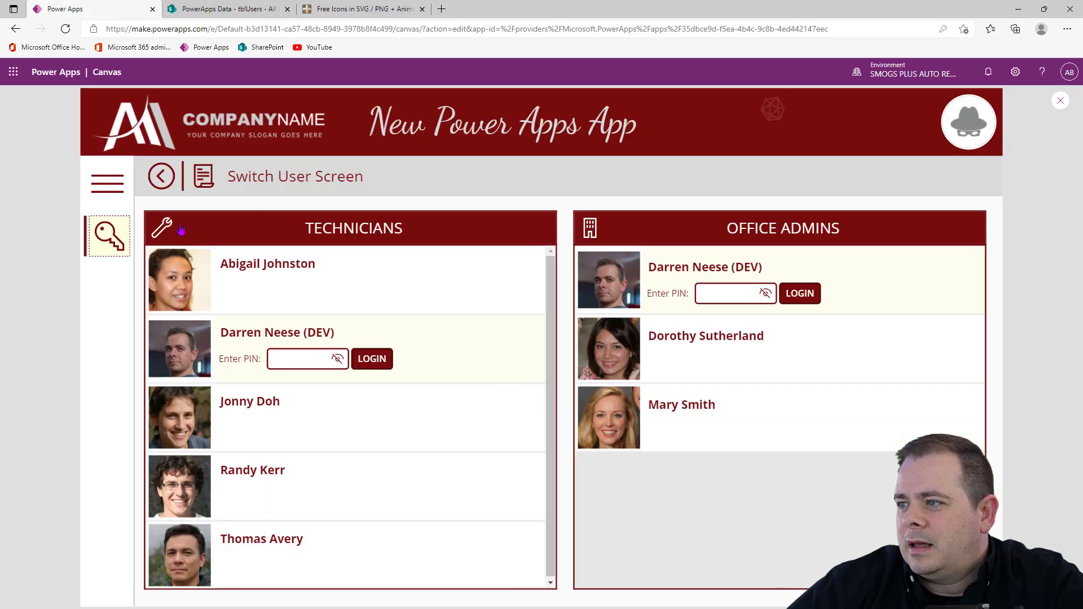
# Step: Log in as an office admin, check header name, e-mail and Office Admin Home title, then close preview
pyautogui.click(892, 341)
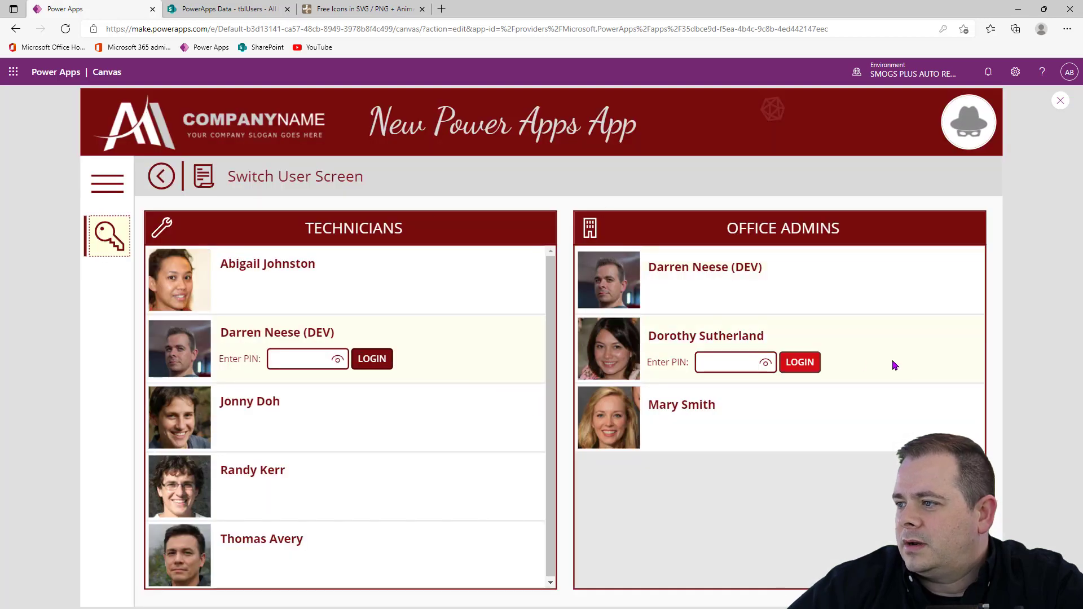
pyautogui.click(749, 360)
pyautogui.write('••••')
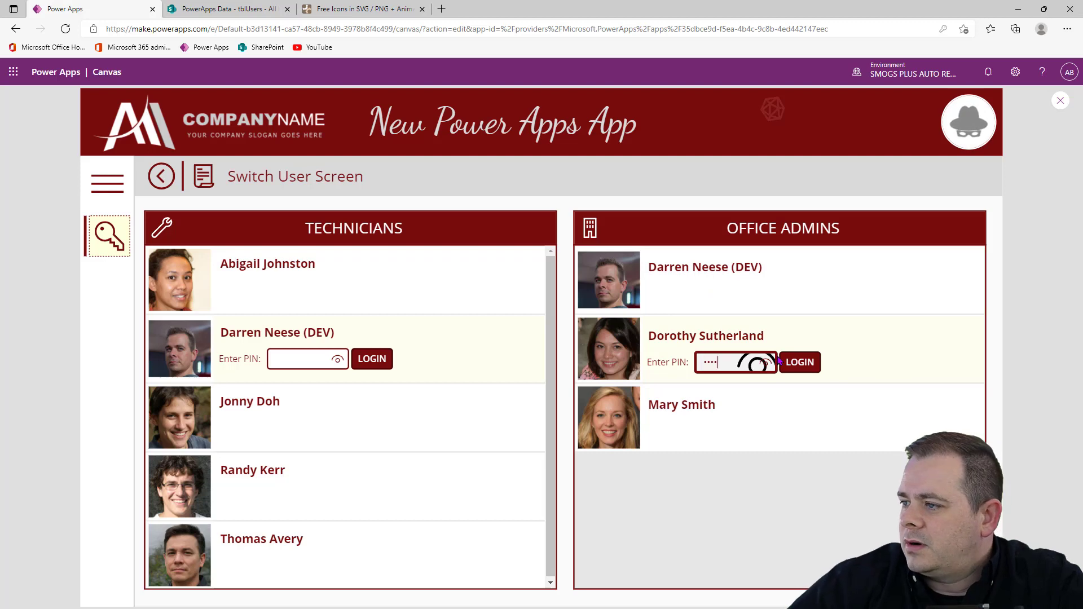
pyautogui.click(807, 363)
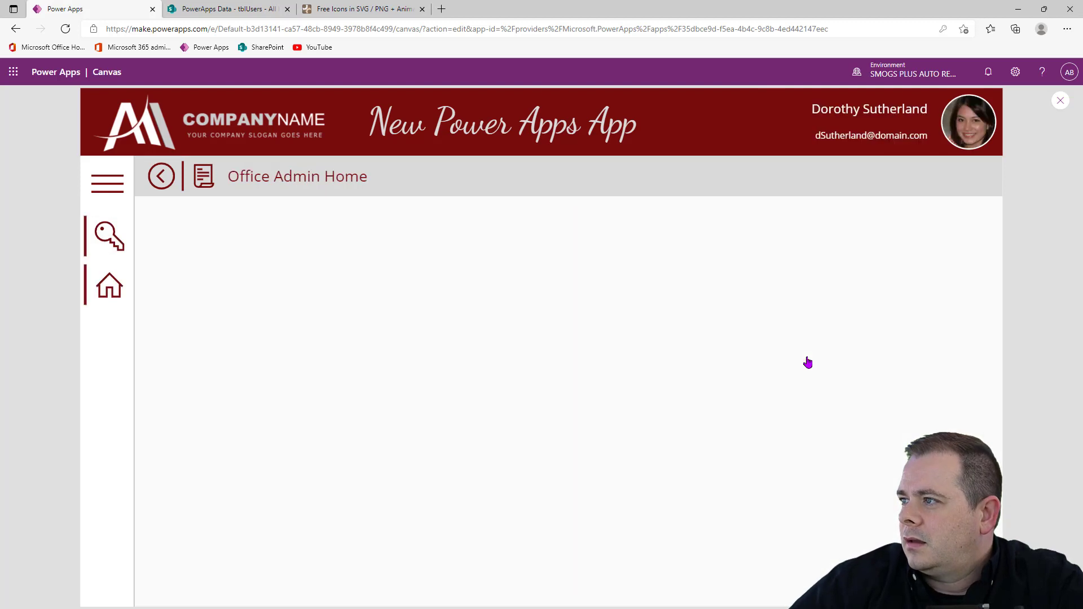
pyautogui.moveTo(811, 108); pyautogui.dragTo(928, 109)
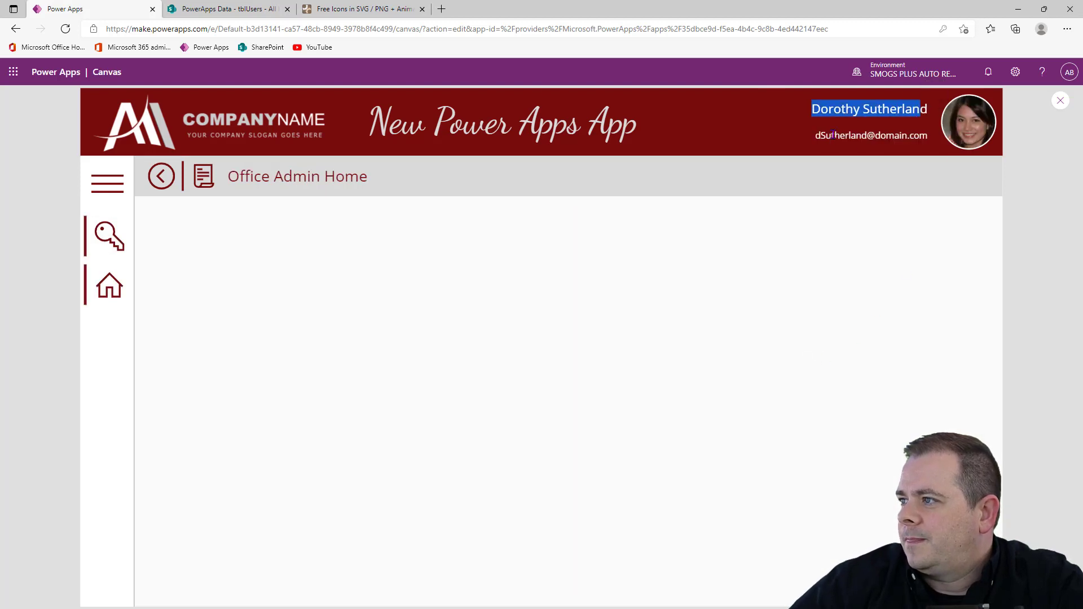
pyautogui.moveTo(830, 136); pyautogui.dragTo(908, 138)
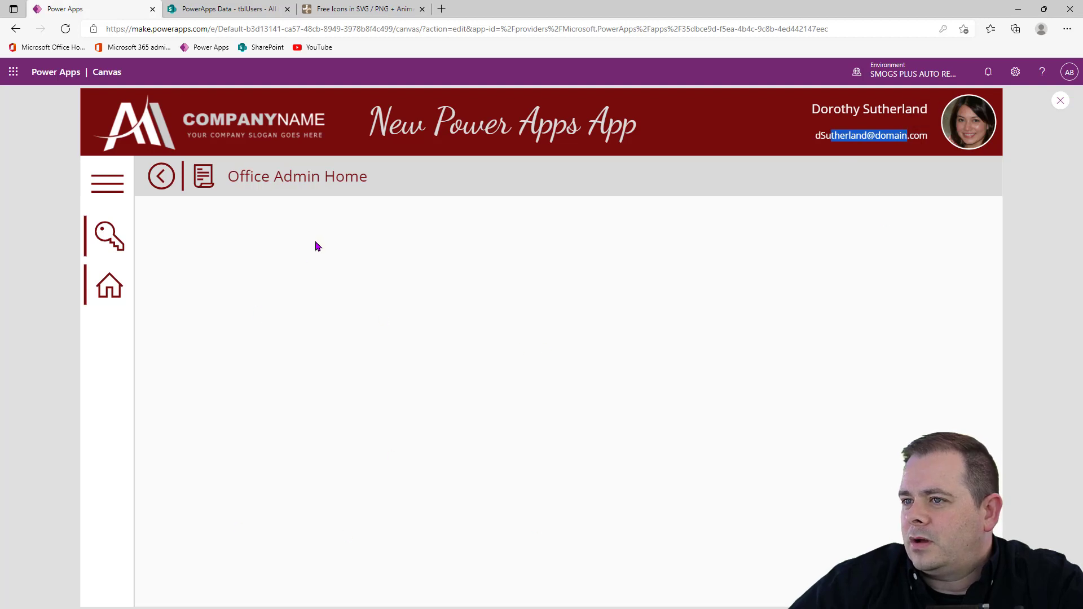
pyautogui.moveTo(264, 178); pyautogui.dragTo(391, 175)
pyautogui.click(390, 176)
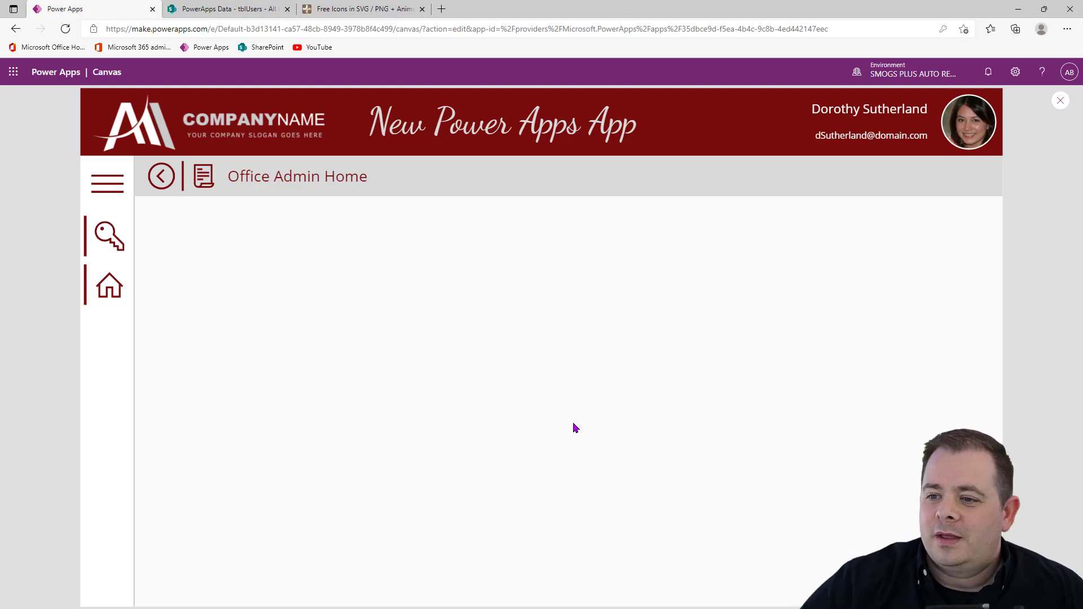
pyautogui.click(1060, 101)
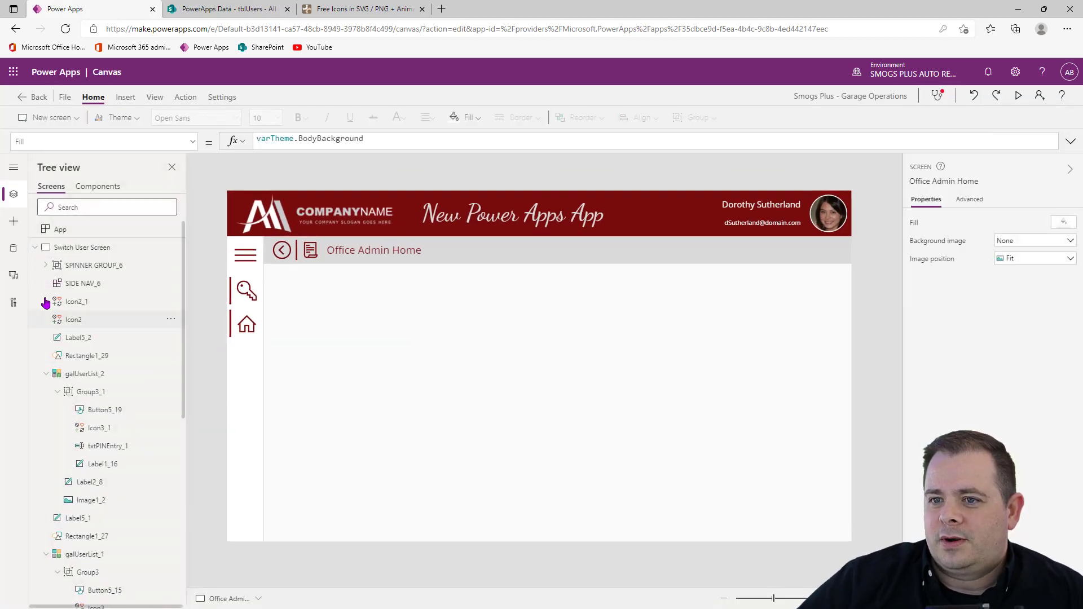
# Step: On Manage Users Screen, change header ProfileLine1 from varCurrentUser.FullName to varCurrentUser.Title, then preview
pyautogui.click(37, 249)
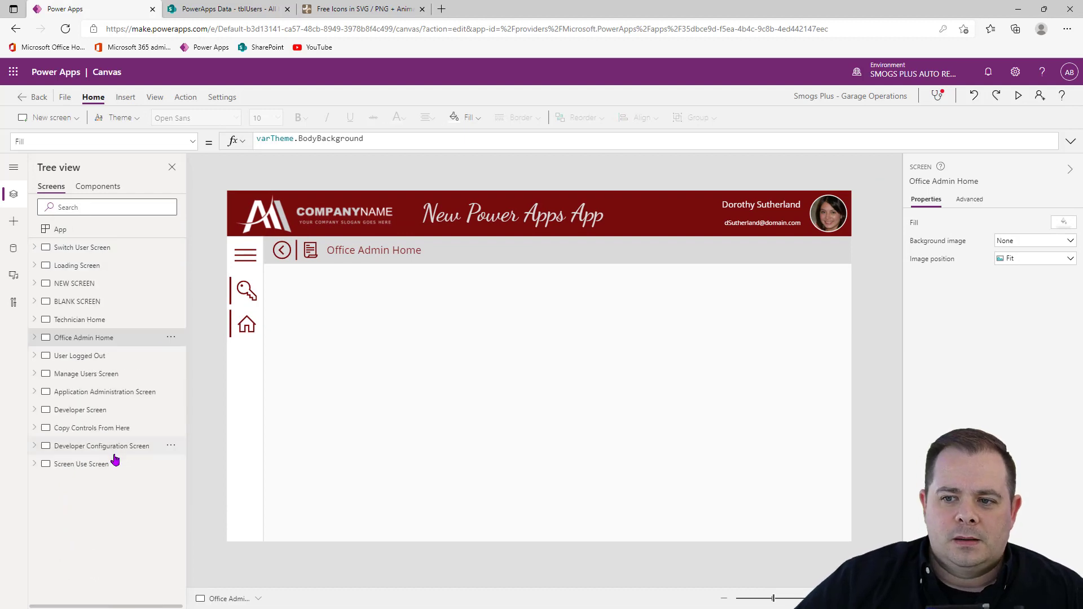
pyautogui.click(102, 375)
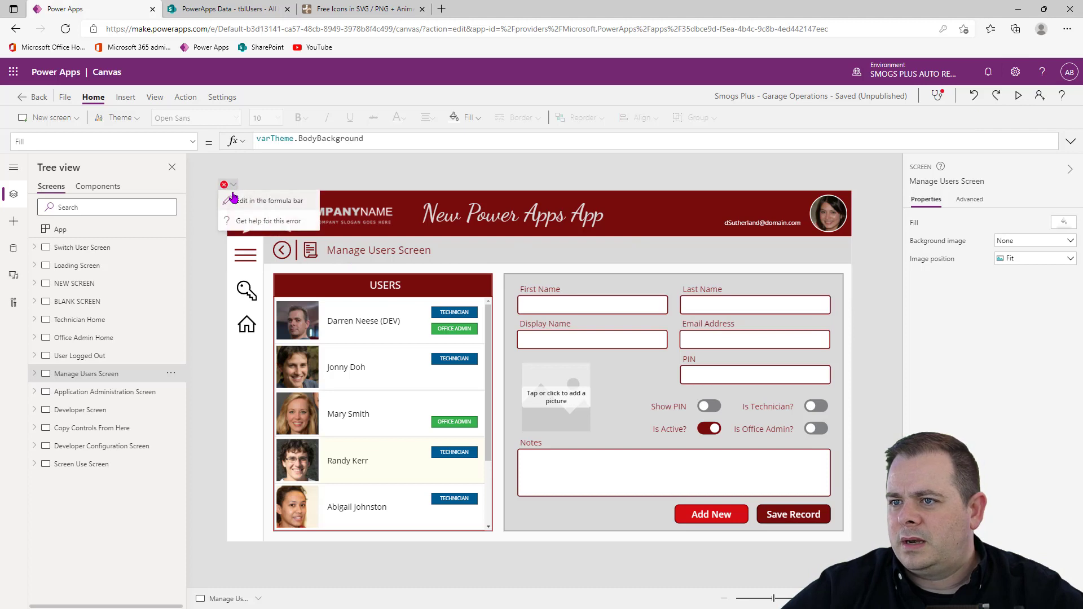
pyautogui.click(241, 195)
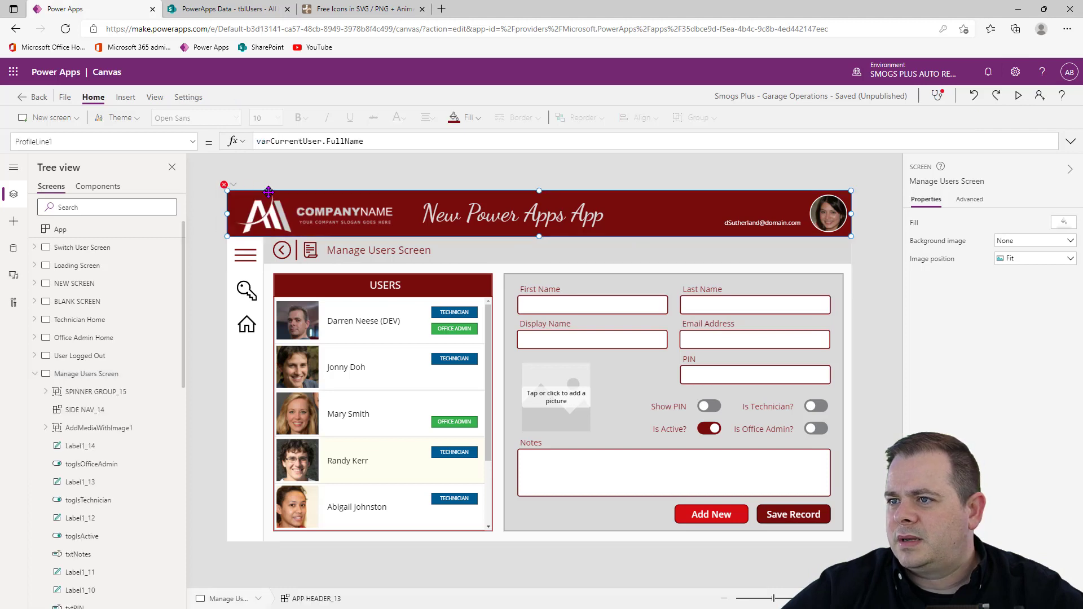
pyautogui.doubleClick(355, 141)
pyautogui.write('Title')
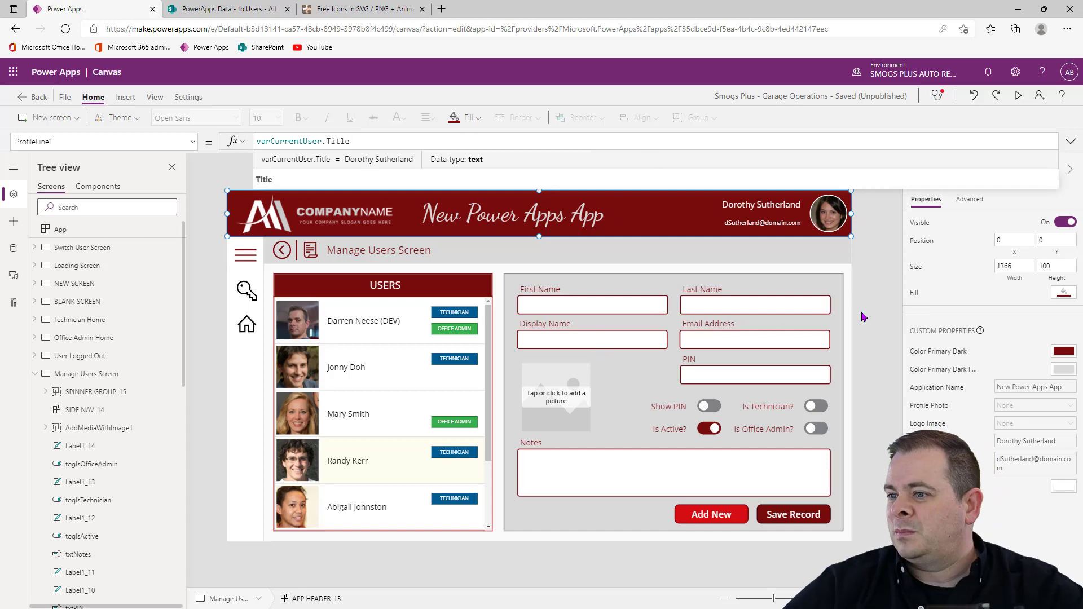
pyautogui.click(888, 297)
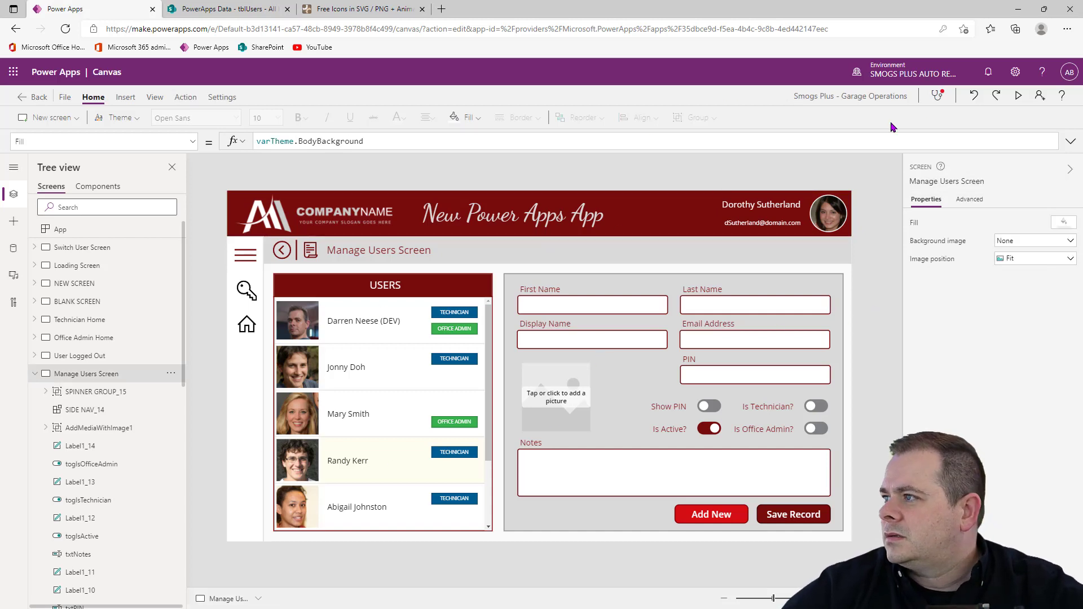
pyautogui.click(1017, 96)
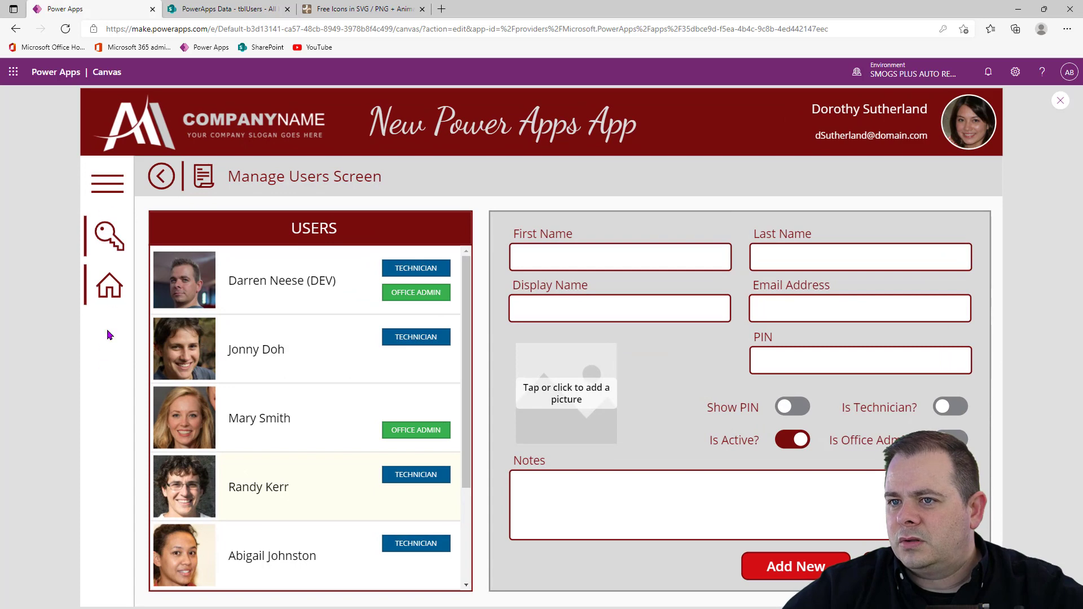
pyautogui.click(1060, 100)
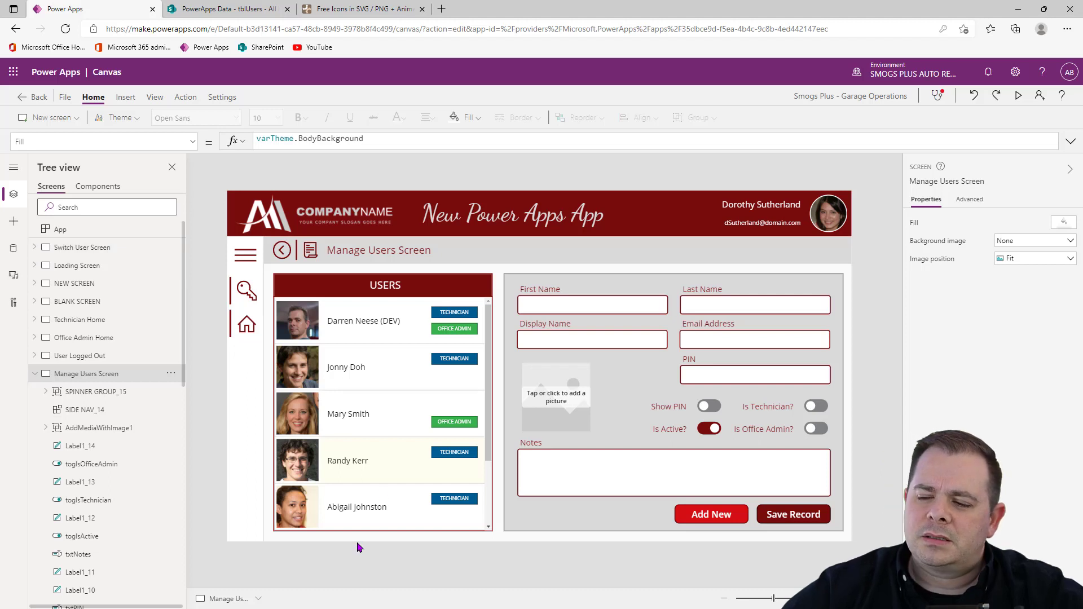
pyautogui.click(947, 181)
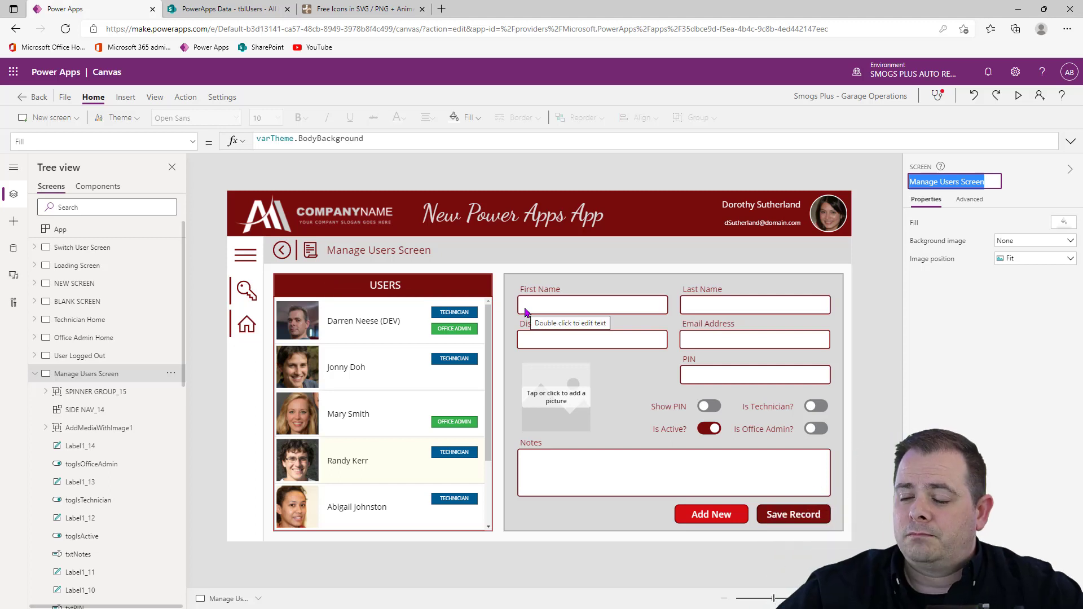
pyautogui.click(126, 99)
pyautogui.click(598, 120)
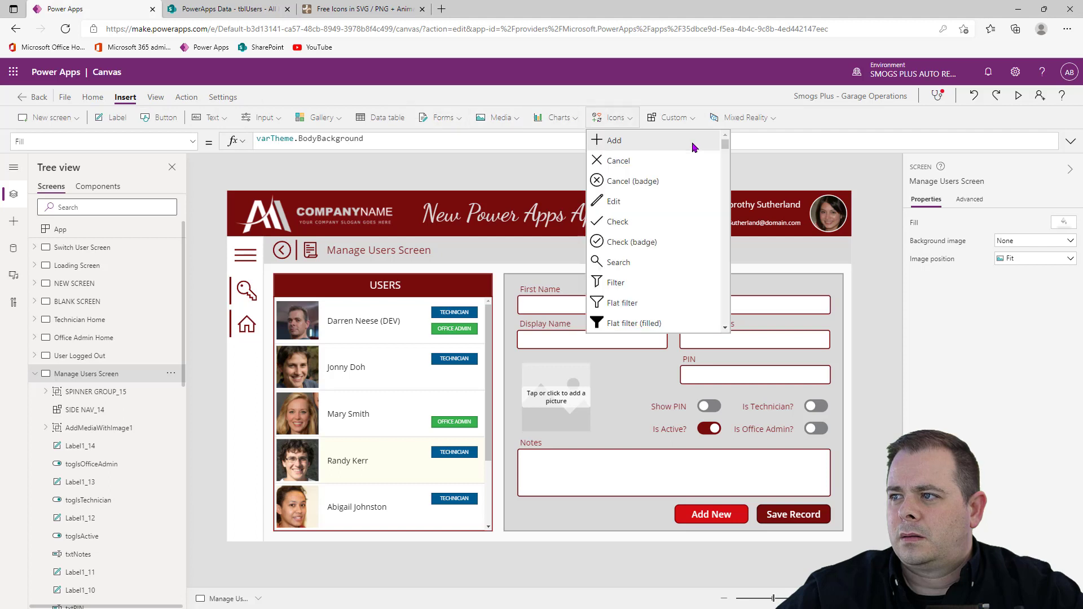
pyautogui.click(670, 167)
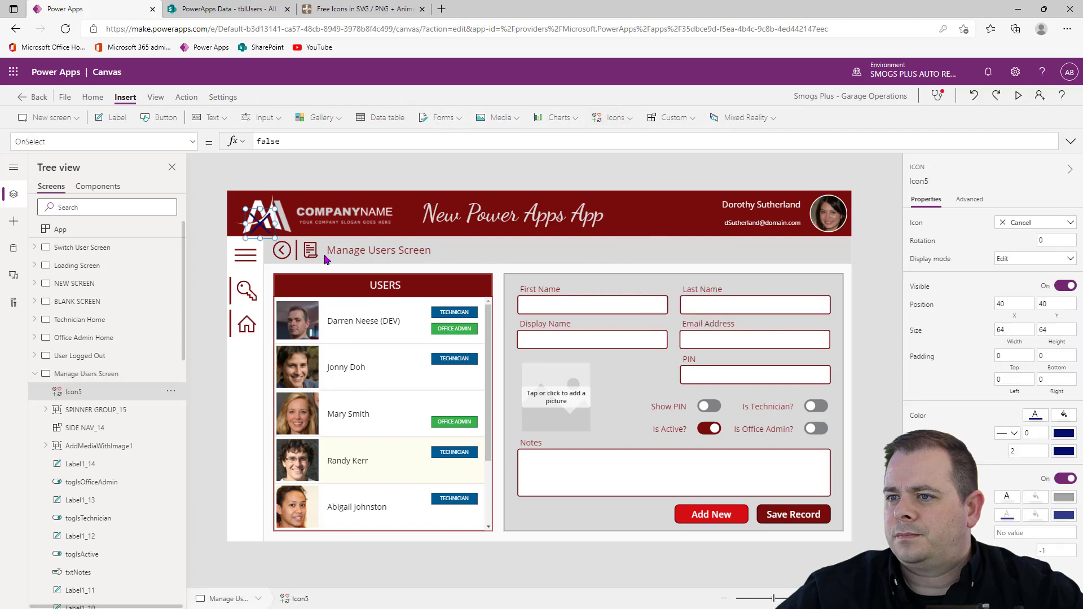
pyautogui.moveTo(259, 220); pyautogui.dragTo(569, 280)
pyautogui.click(1038, 224)
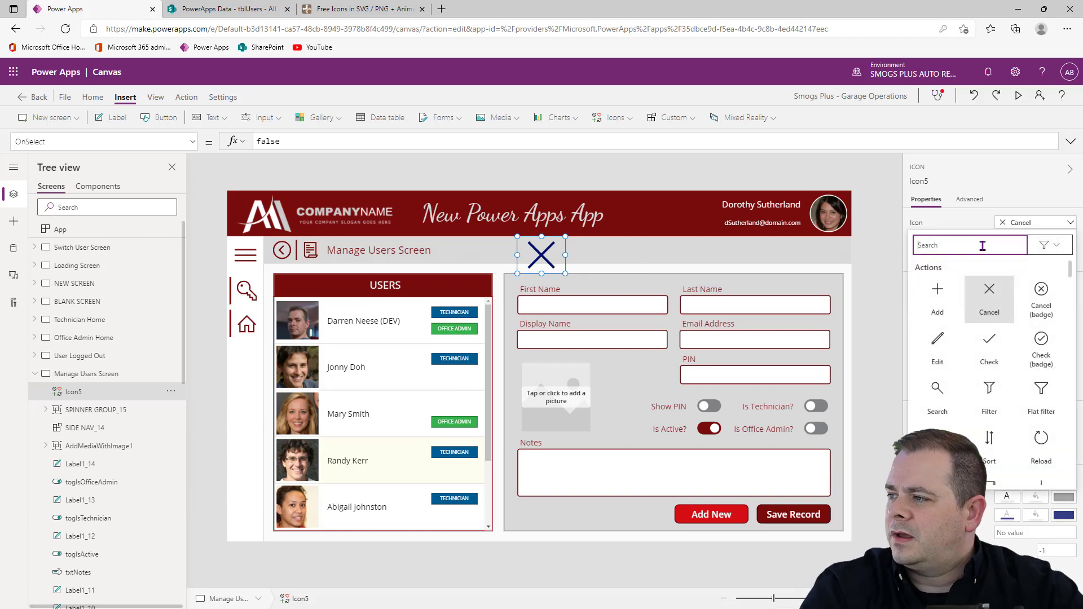
pyautogui.write('pers')
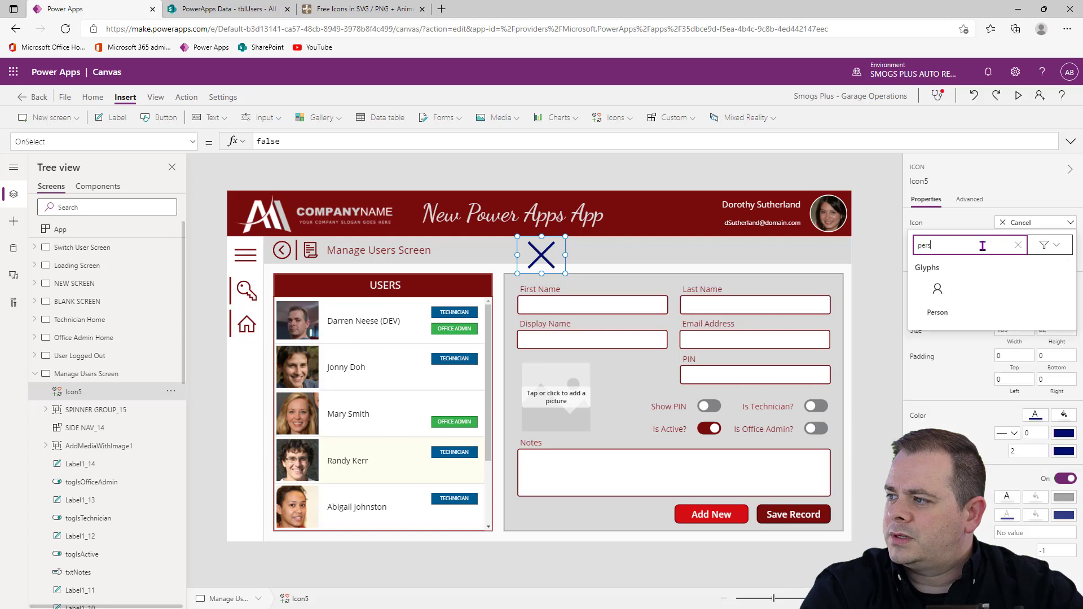
pyautogui.press('BackSpace')
pyautogui.press('BackSpace')
pyautogui.press('BackSpace')
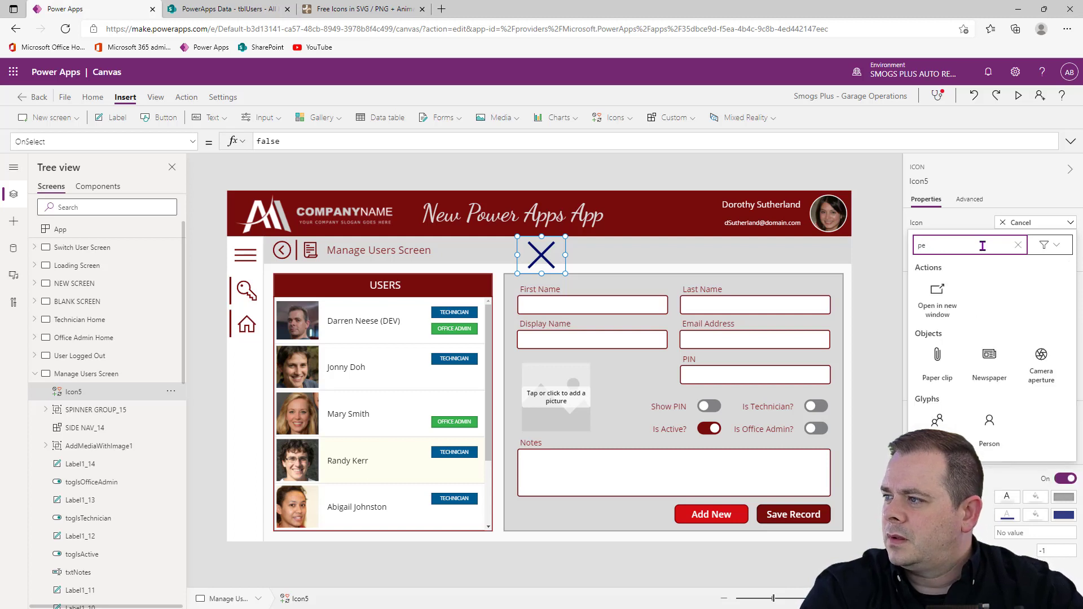
pyautogui.write('eop')
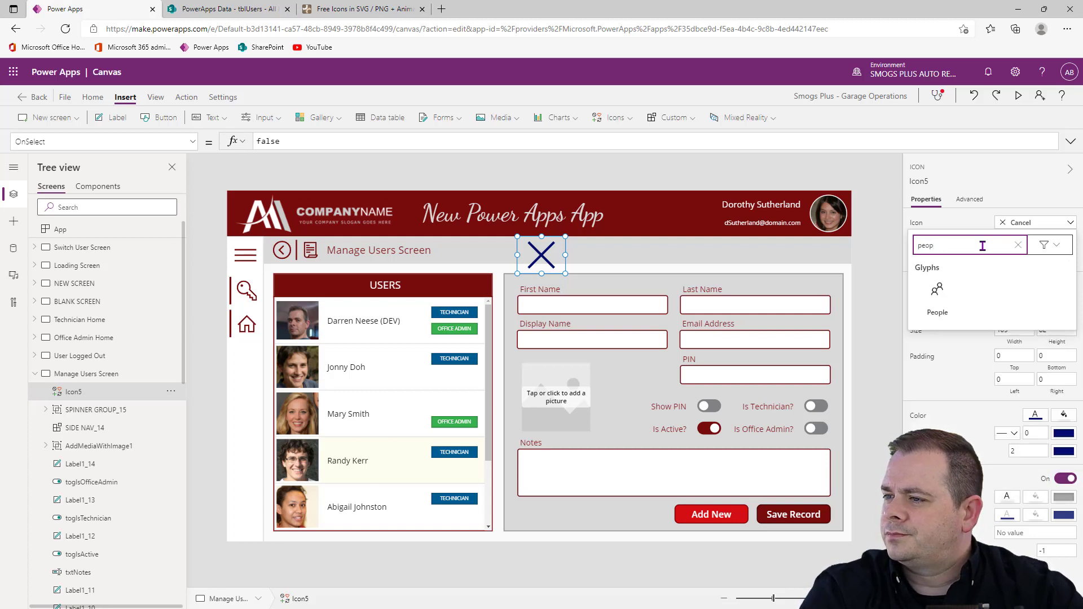
pyautogui.press('BackSpace')
pyautogui.press('BackSpace')
pyautogui.press('BackSpace')
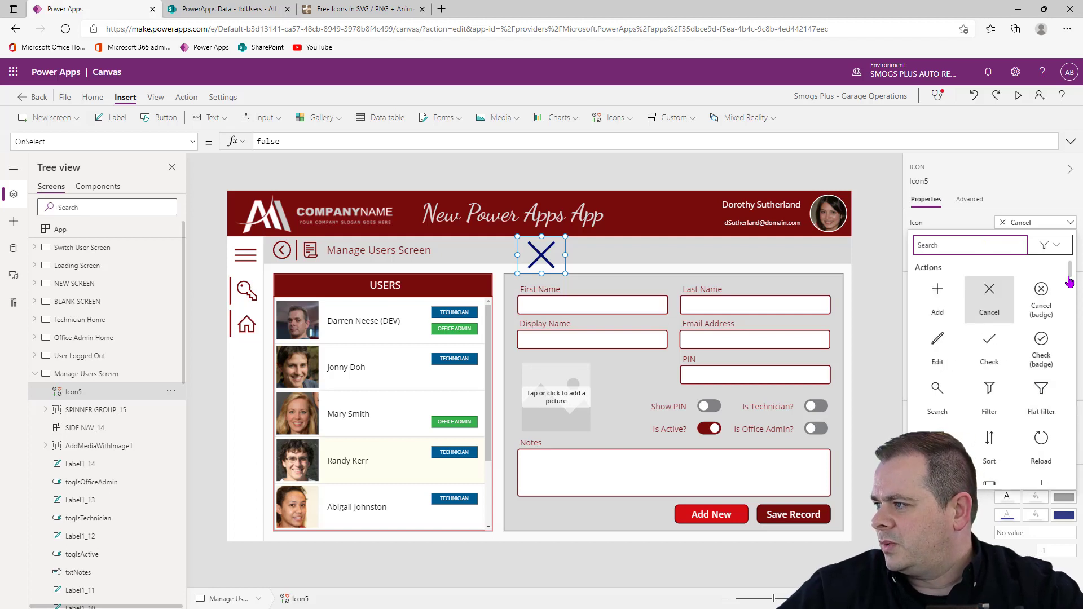
pyautogui.click(1070, 271)
pyautogui.moveTo(1071, 275); pyautogui.dragTo(1074, 438)
pyautogui.click(995, 227)
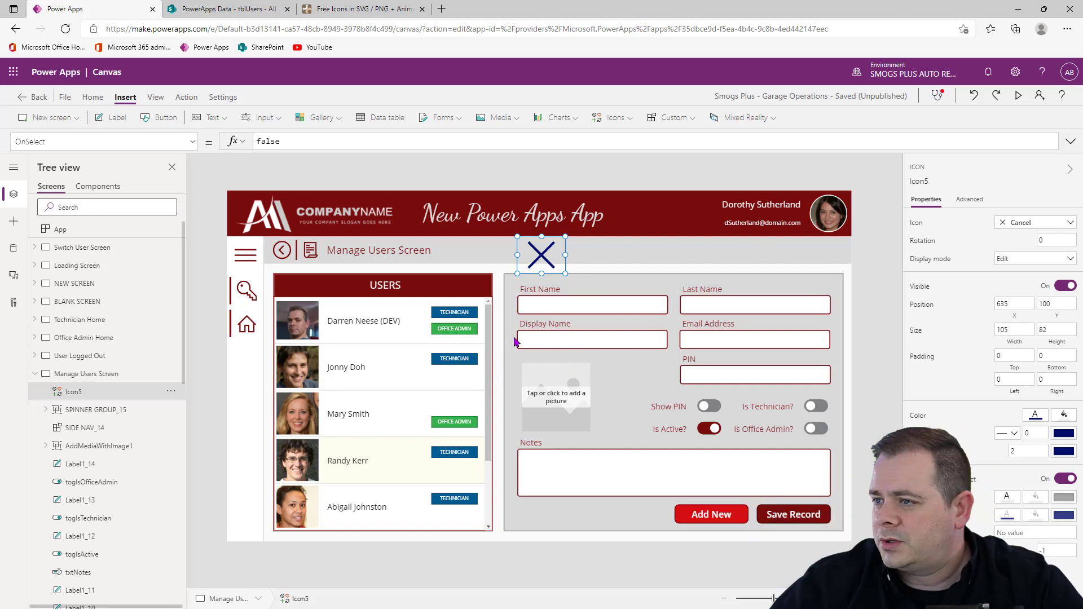
pyautogui.press('Delete')
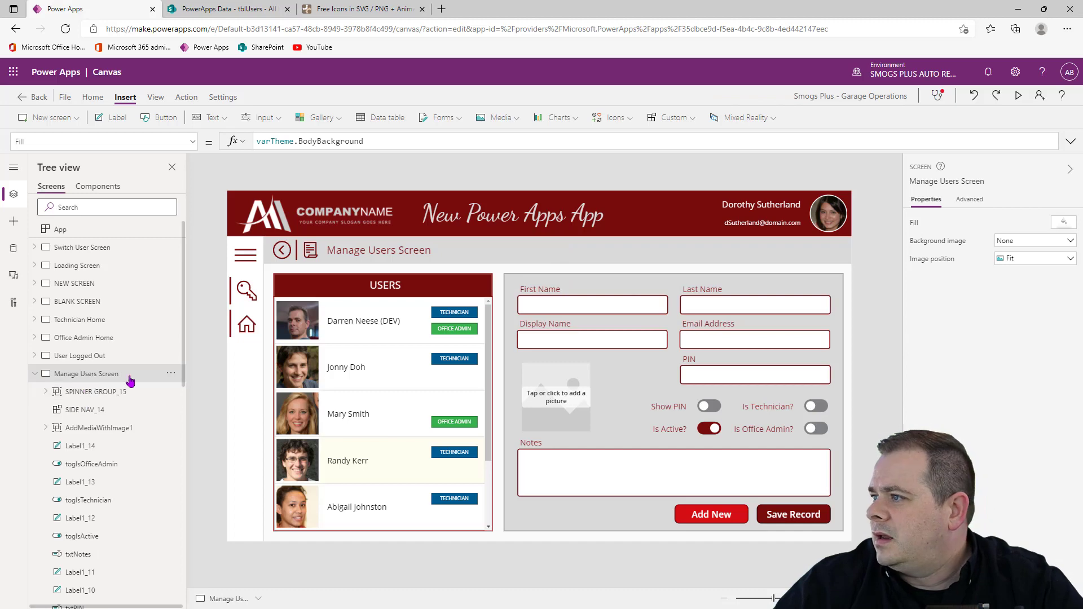
pyautogui.click(925, 182)
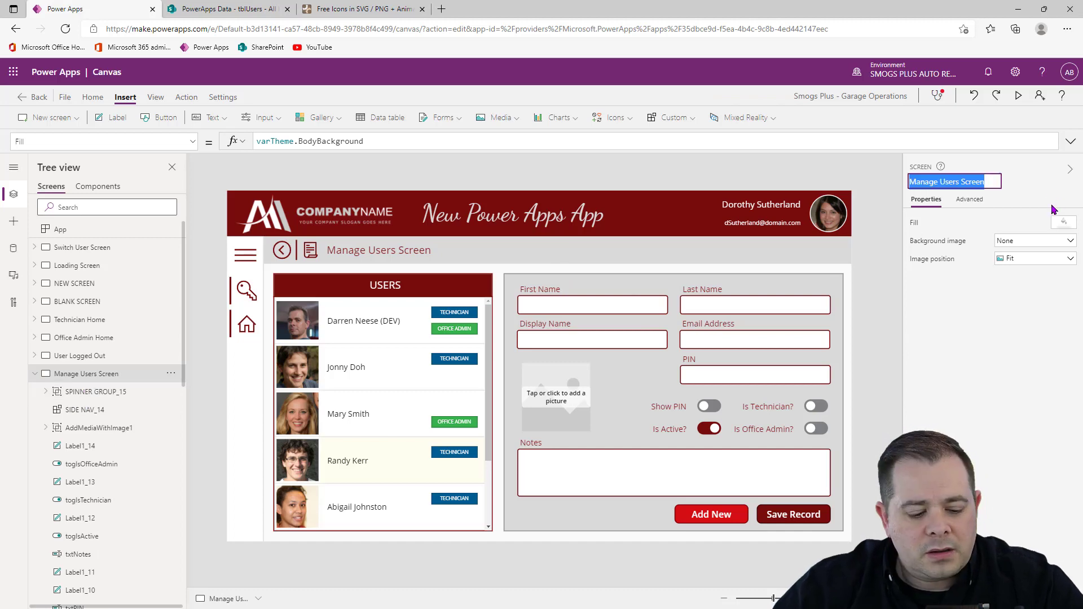
# Step: In App.OnStart, add a //Manage Users Screen line after the Office Admin Home record
pyautogui.click(111, 230)
pyautogui.click(1070, 142)
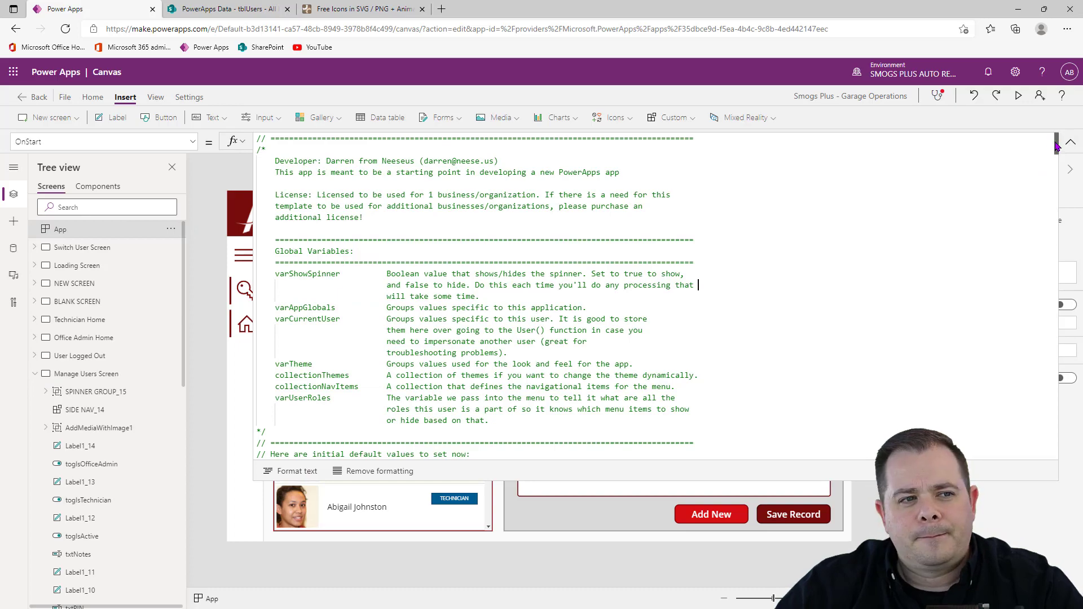
pyautogui.scroll(-20, 1017, 447)
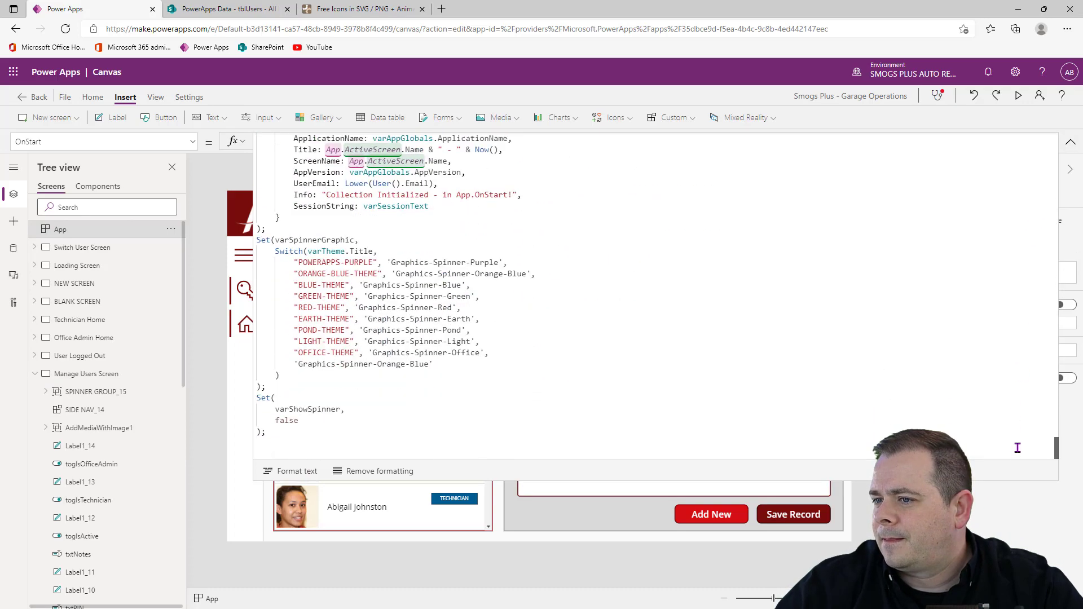
pyautogui.scroll(10, 1017, 447)
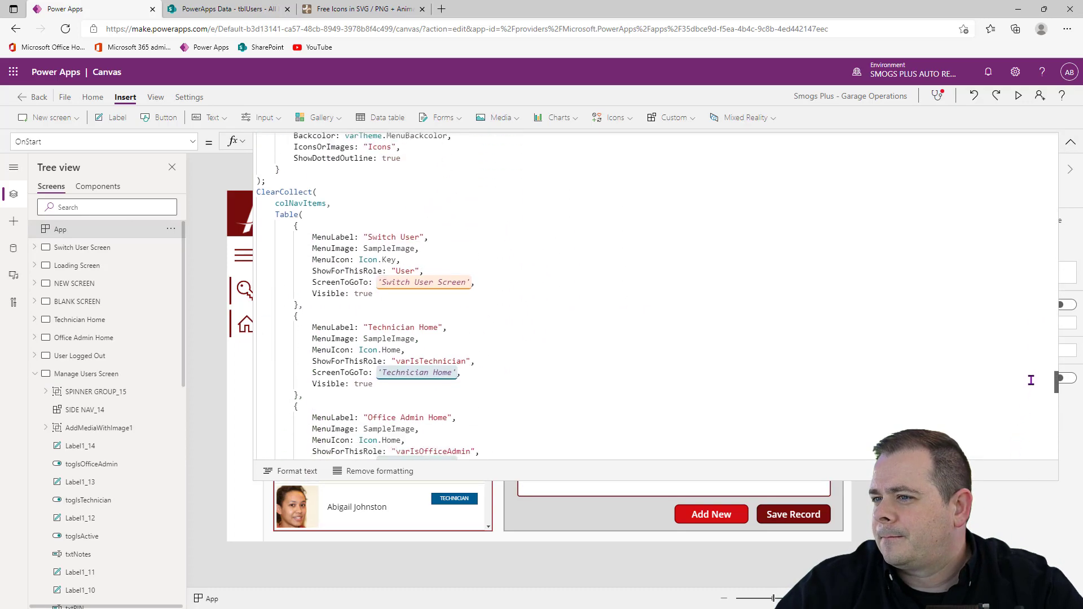
pyautogui.scroll(-1, 1030, 381)
pyautogui.scroll(-1, 1030, 382)
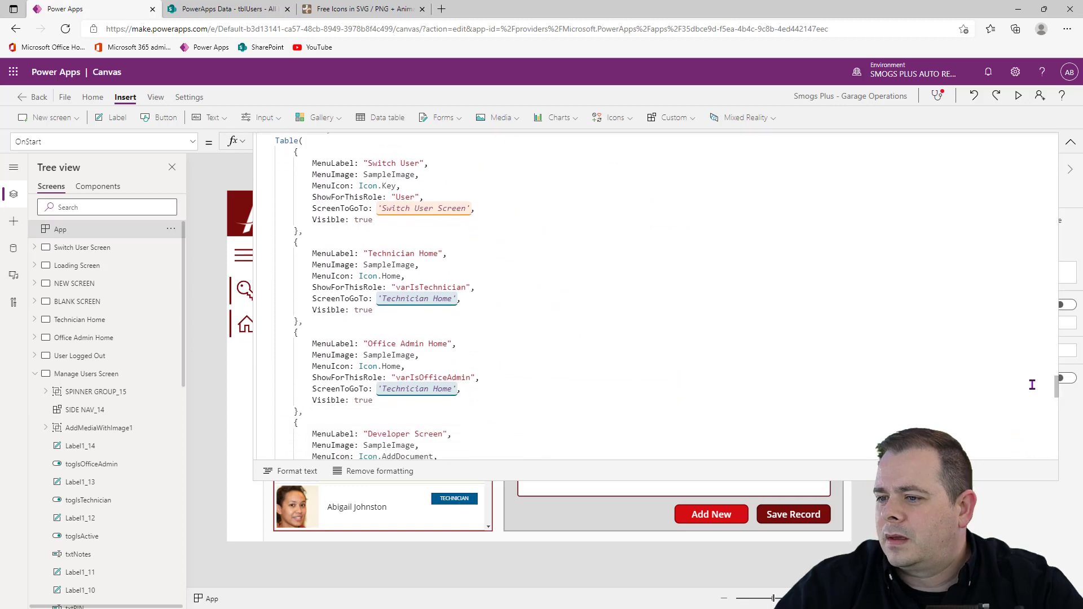
pyautogui.scroll(-2, 664, 372)
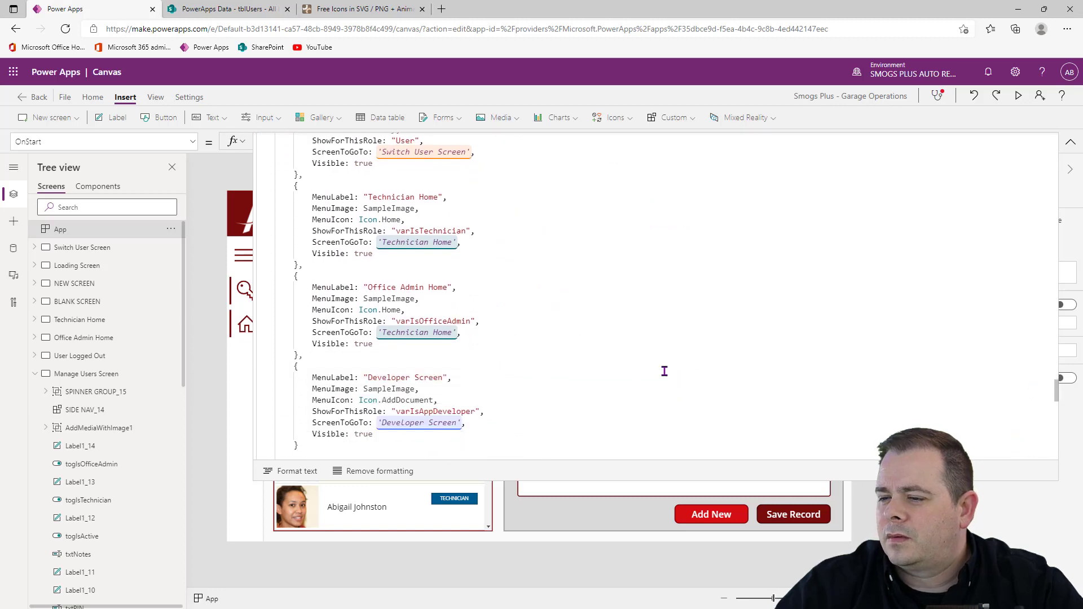
pyautogui.click(343, 354)
pyautogui.press('Return')
pyautogui.press('Return')
pyautogui.press('Return')
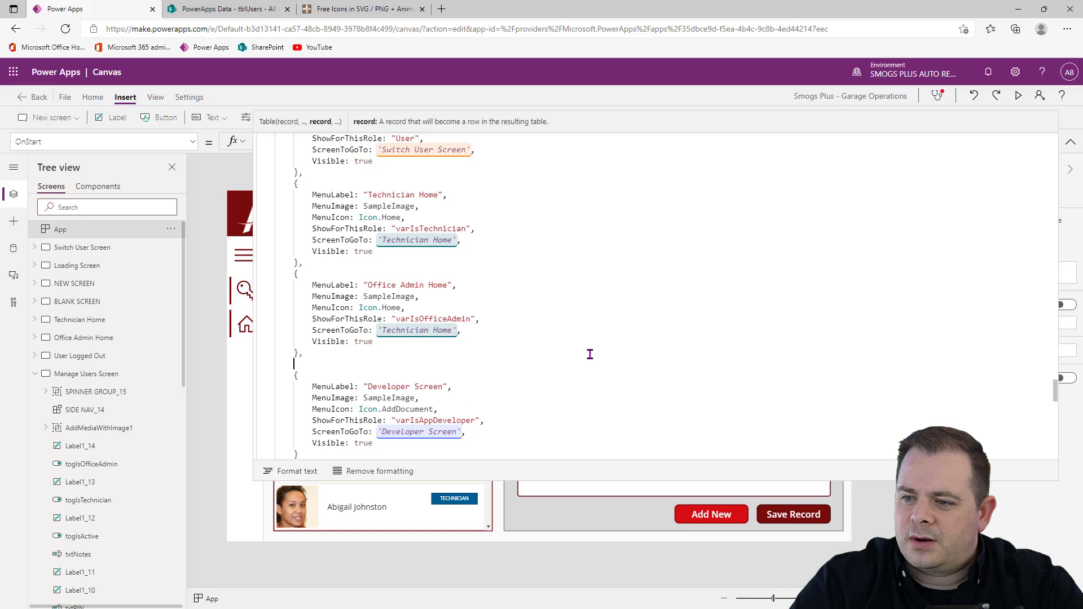
pyautogui.write('//Manage Users Screen')
# Step: Move the Switch User record in colNavItems to after the Developer Screen record
pyautogui.scroll(2, 587, 355)
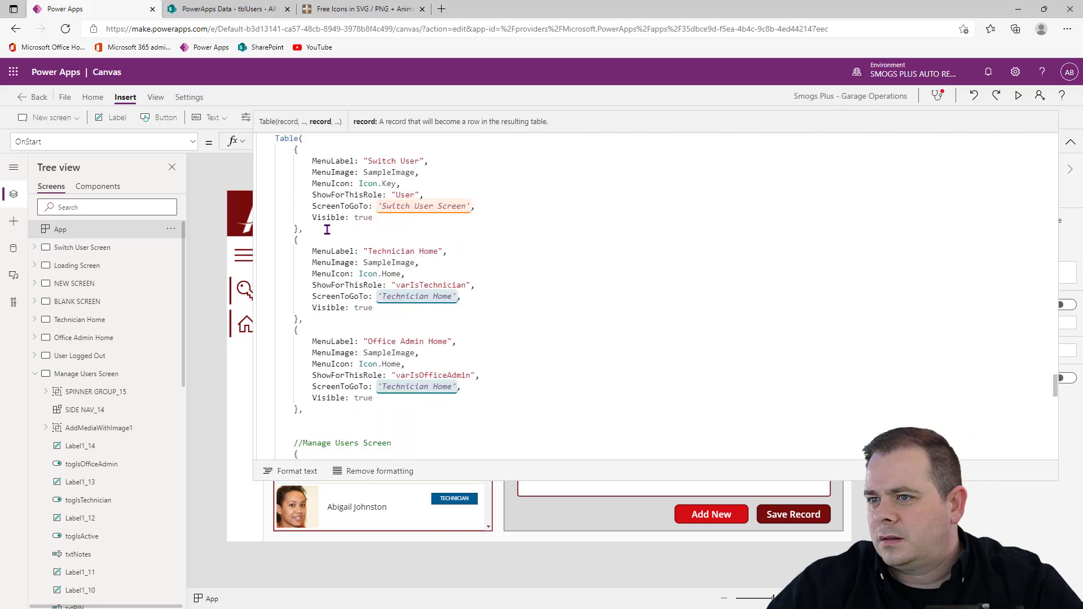
pyautogui.moveTo(306, 228); pyautogui.dragTo(256, 147)
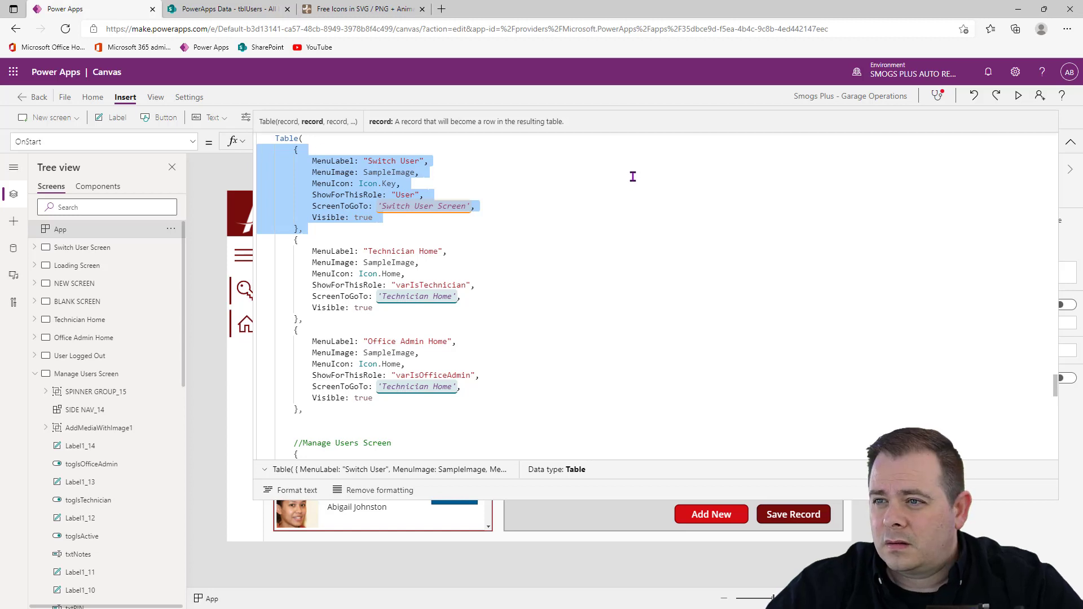
pyautogui.hotkey('ctrl', 'x')
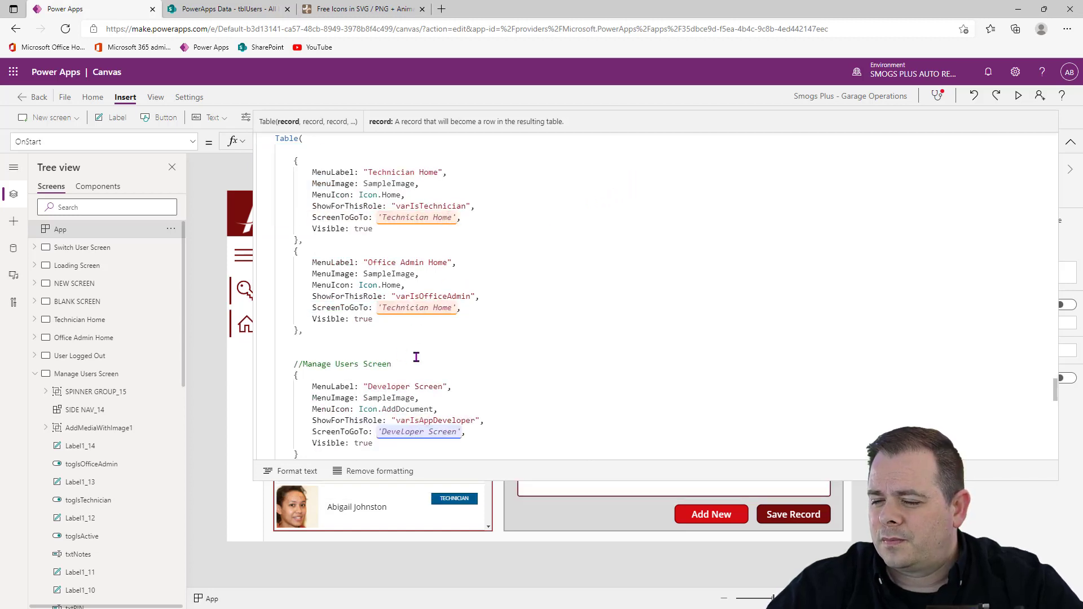
pyautogui.scroll(-1, 416, 357)
pyautogui.click(341, 410)
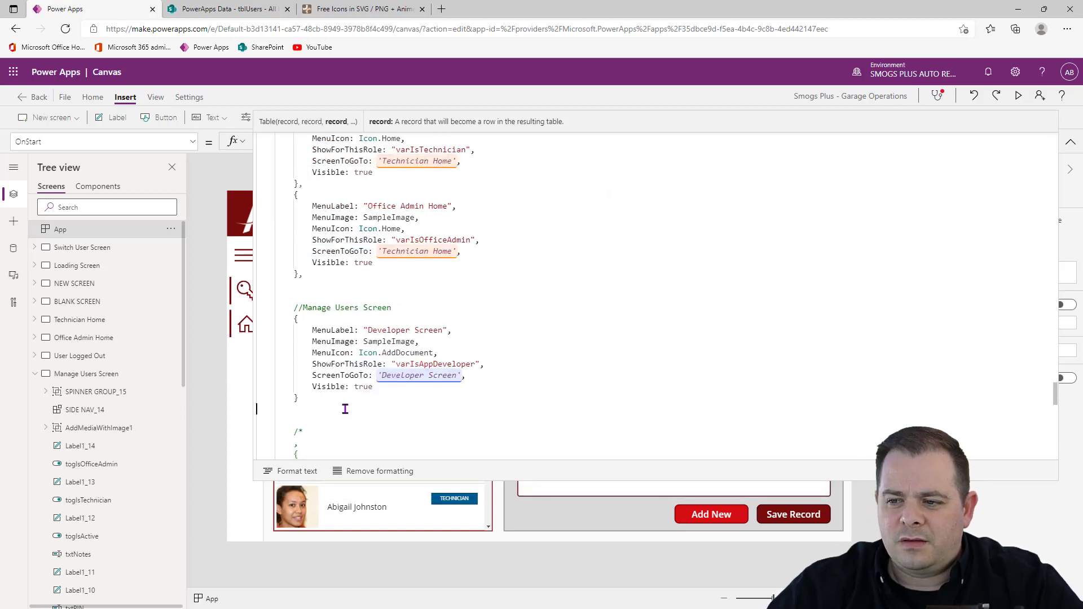
pyautogui.hotkey('ctrl', 'v')
pyautogui.click(336, 353)
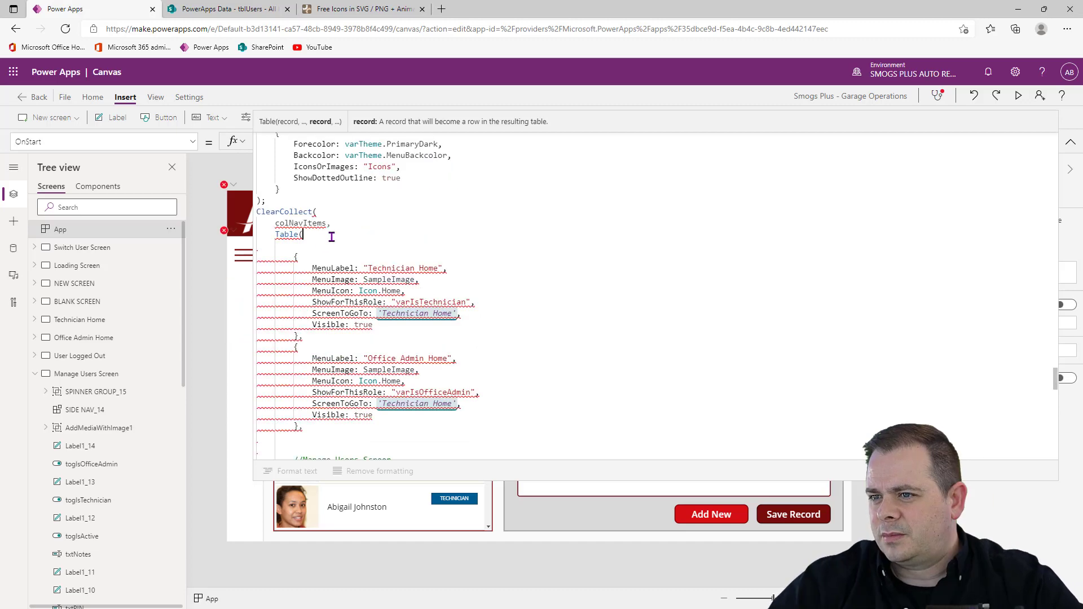
pyautogui.click(332, 235)
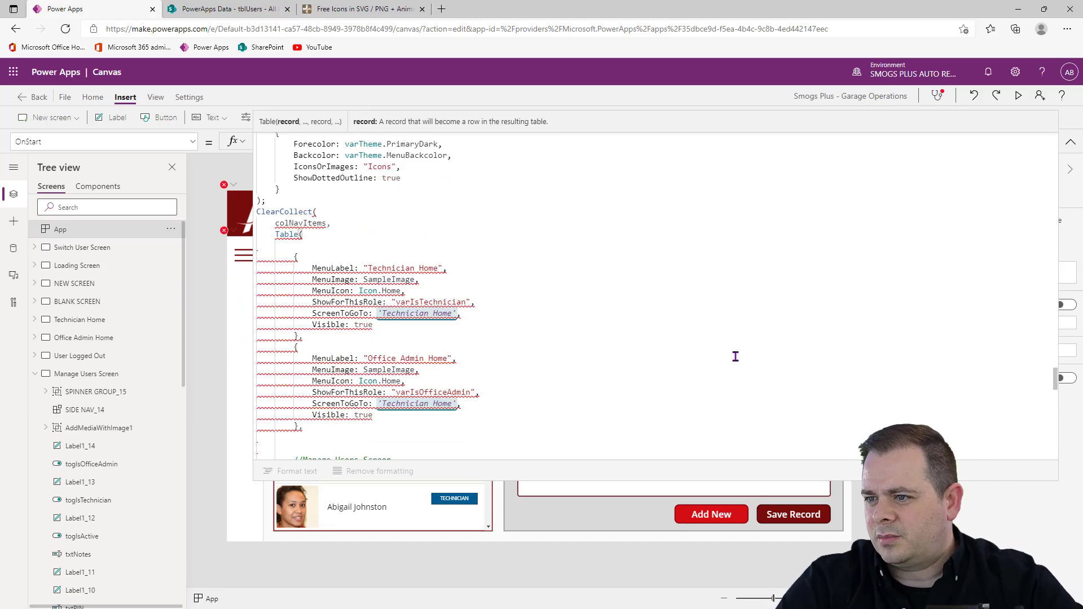
pyautogui.scroll(-3, 591, 317)
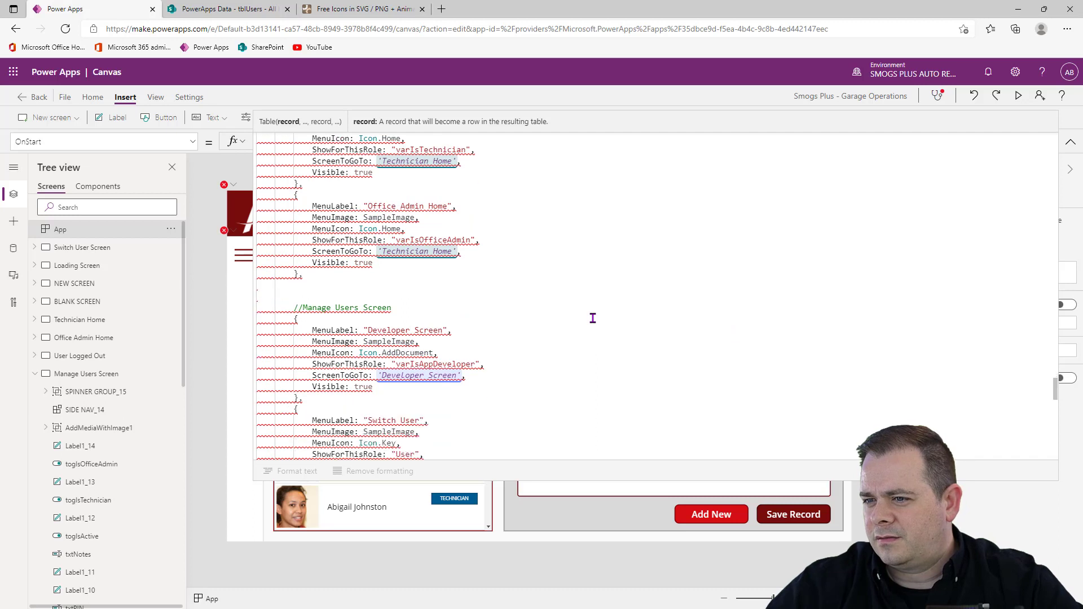
pyautogui.scroll(-2, 592, 319)
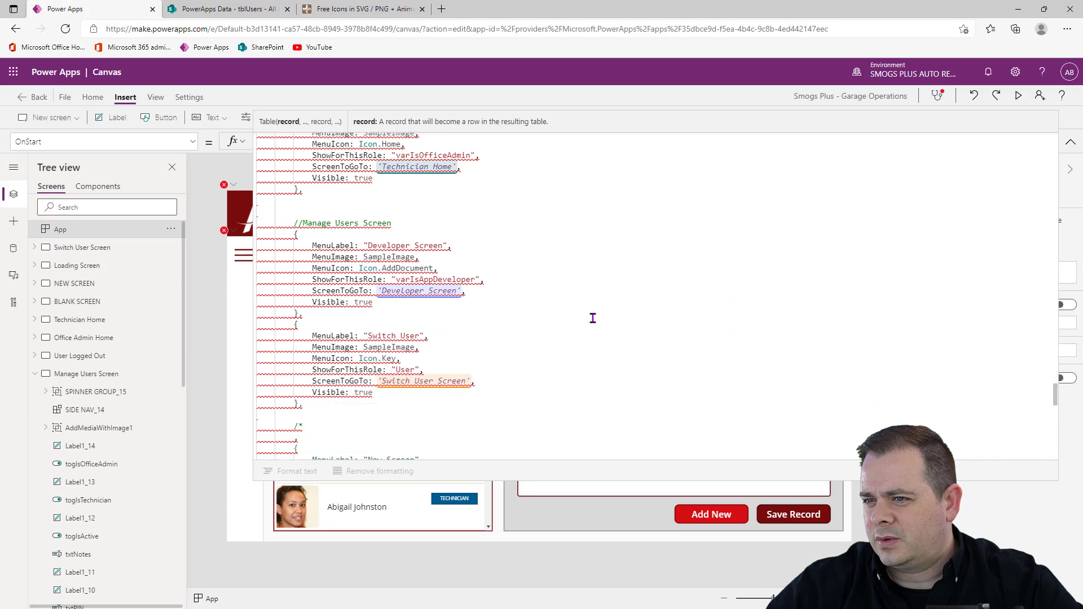
pyautogui.click(333, 319)
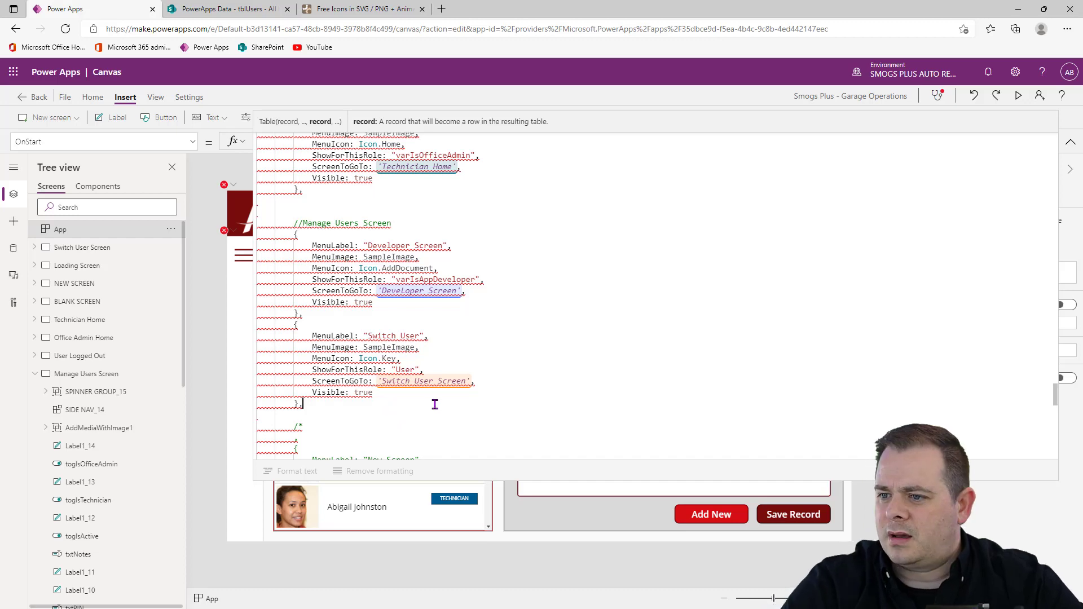
# Step: Duplicate the Office Admin Home record in the navigation table
pyautogui.scroll(3, 530, 338)
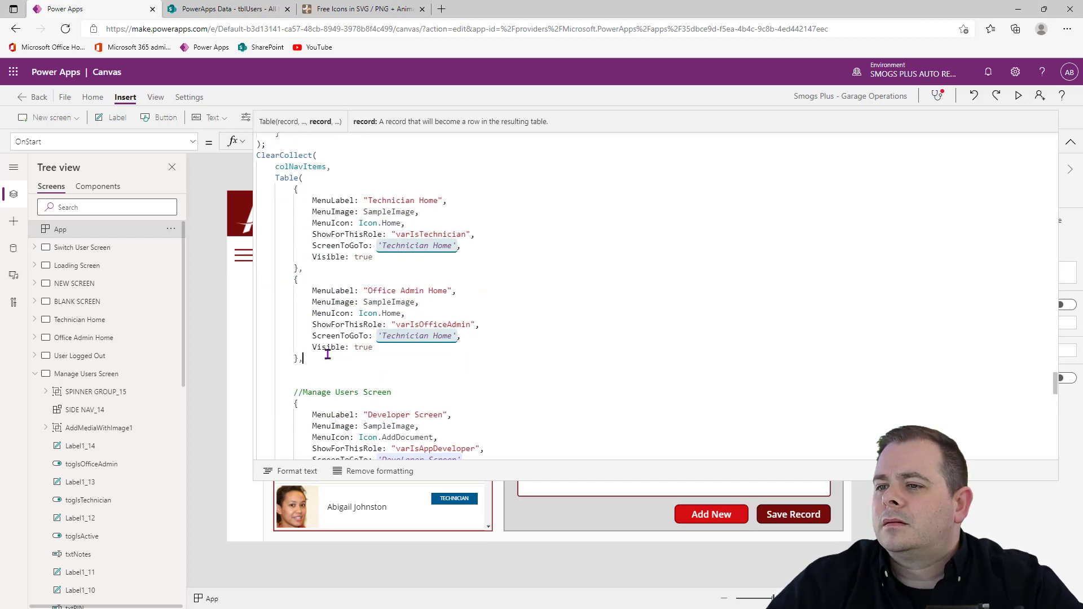
pyautogui.moveTo(327, 355); pyautogui.dragTo(222, 282)
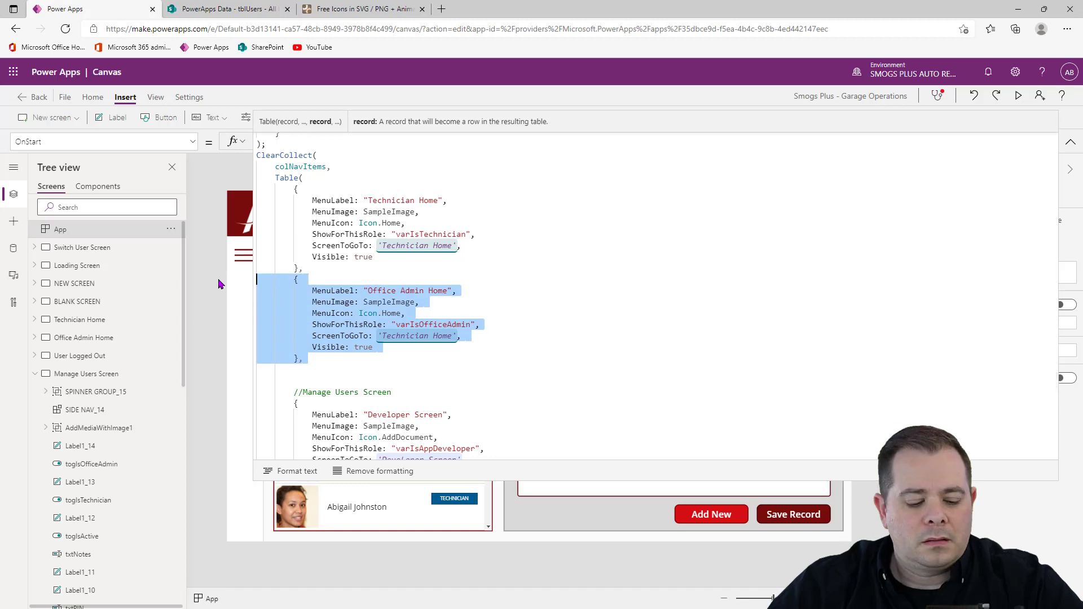
pyautogui.hotkey('ctrl', 'c')
pyautogui.click(310, 359)
pyautogui.hotkey('ctrl', 'v')
# Step: Point the duplicate's ScreenToGoTo at Manage Users Screen and relabel it Manage Users
pyautogui.scroll(-2, 534, 358)
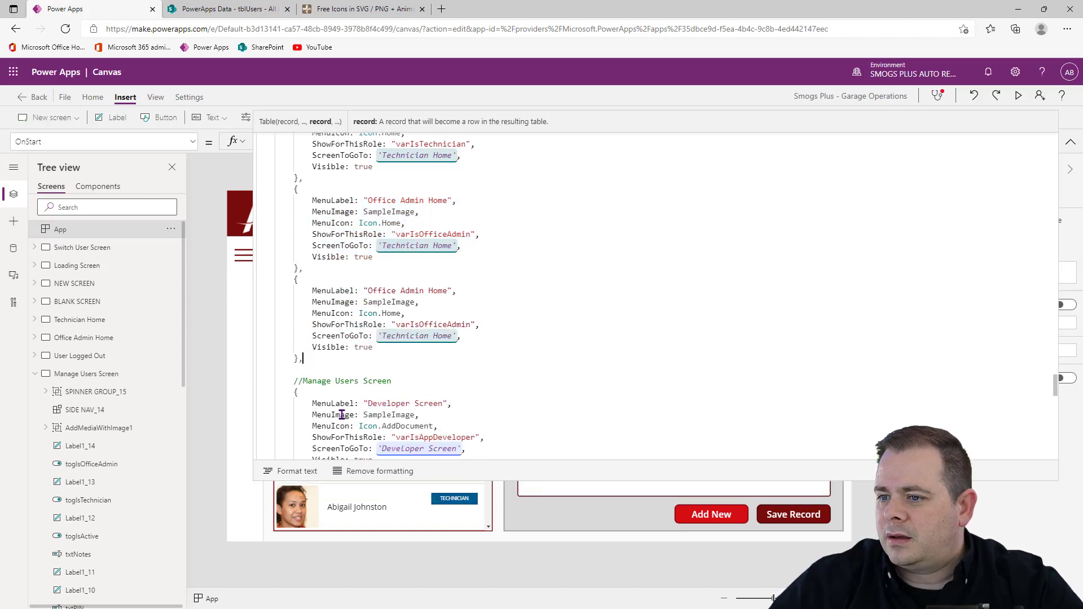
pyautogui.moveTo(305, 383)
pyautogui.mouseDown()
pyautogui.moveTo(346, 382)
pyautogui.moveTo(302, 381)
pyautogui.mouseUp()
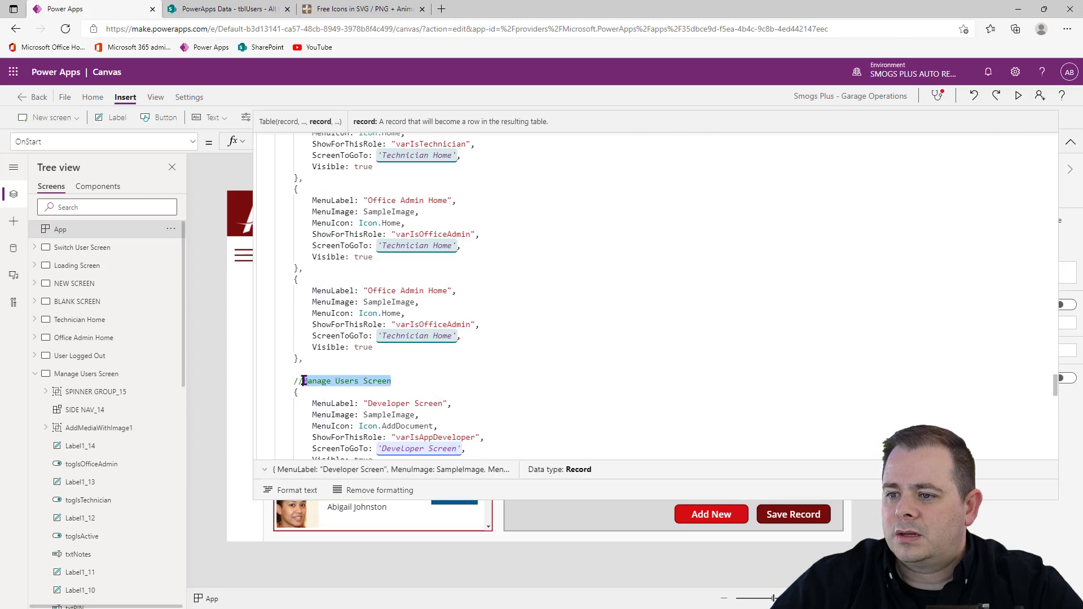
pyautogui.press('Delete')
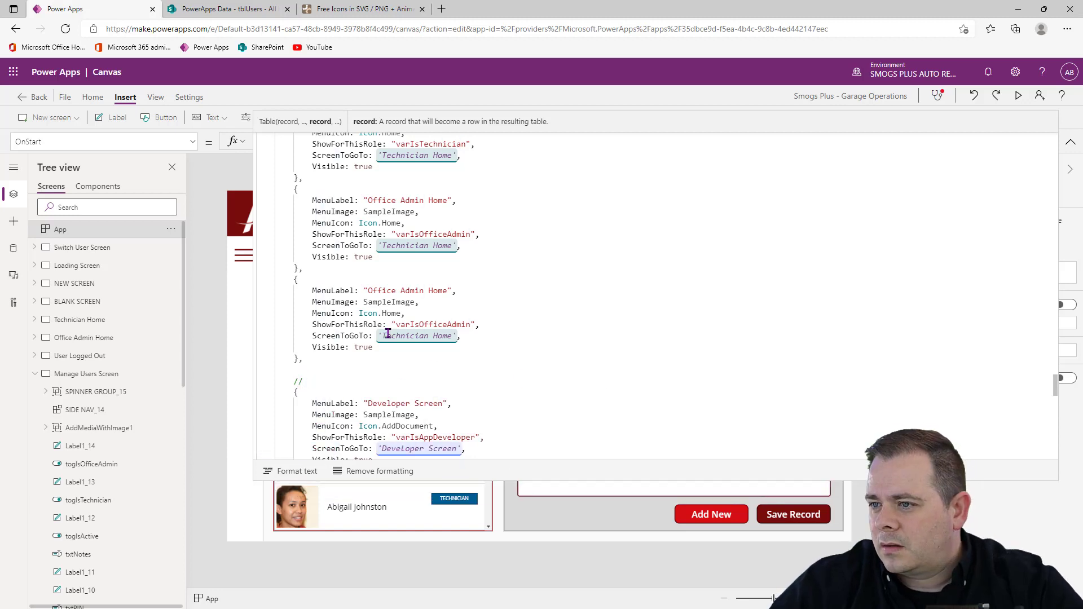
pyautogui.moveTo(382, 336); pyautogui.dragTo(452, 335)
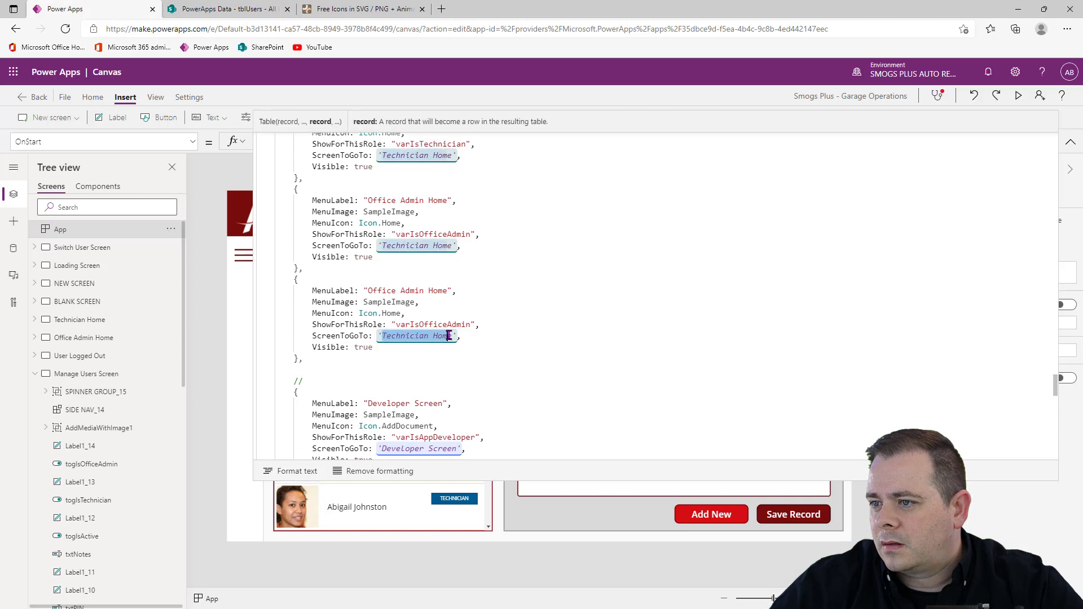
pyautogui.hotkey('ctrl', 'v')
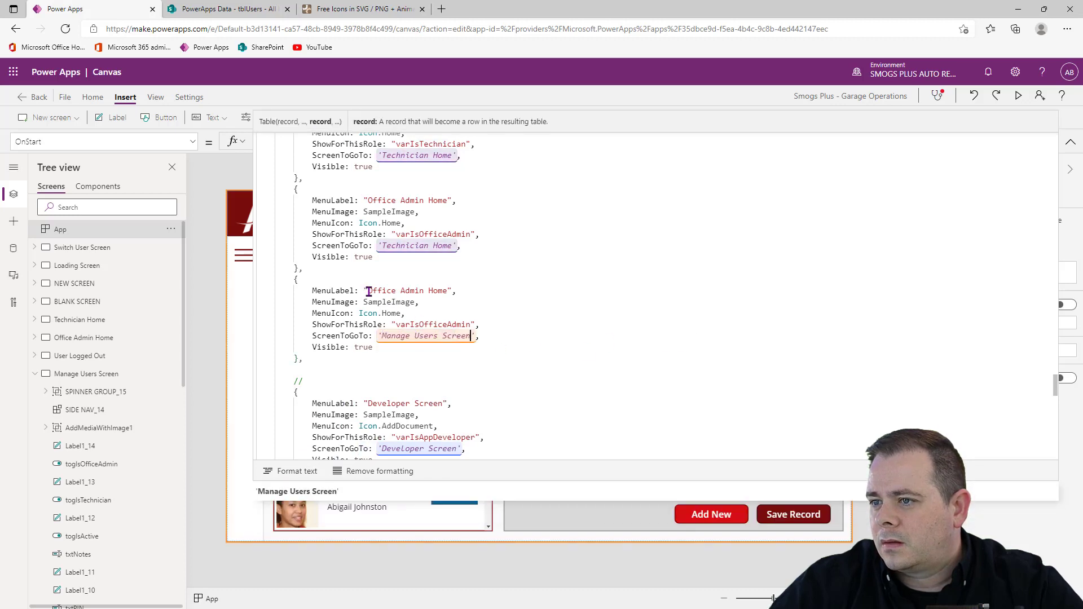
pyautogui.moveTo(369, 291); pyautogui.dragTo(443, 290)
pyautogui.hotkey('ctrl', 'v')
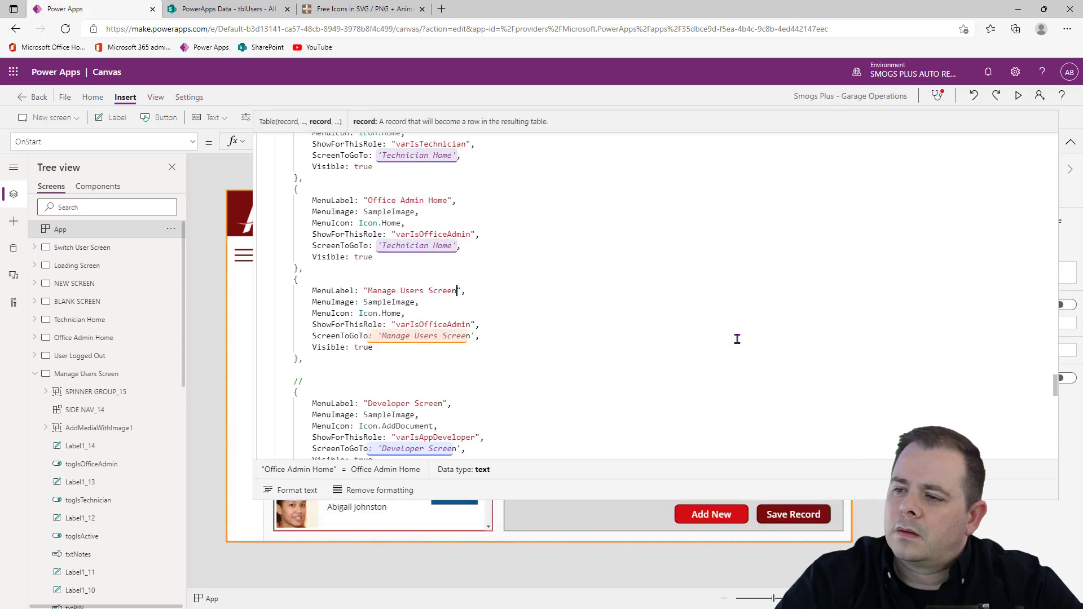
pyautogui.hotkey('ctrl', 'shift', 'Left')
pyautogui.press('BackSpace')
pyautogui.press('BackSpace')
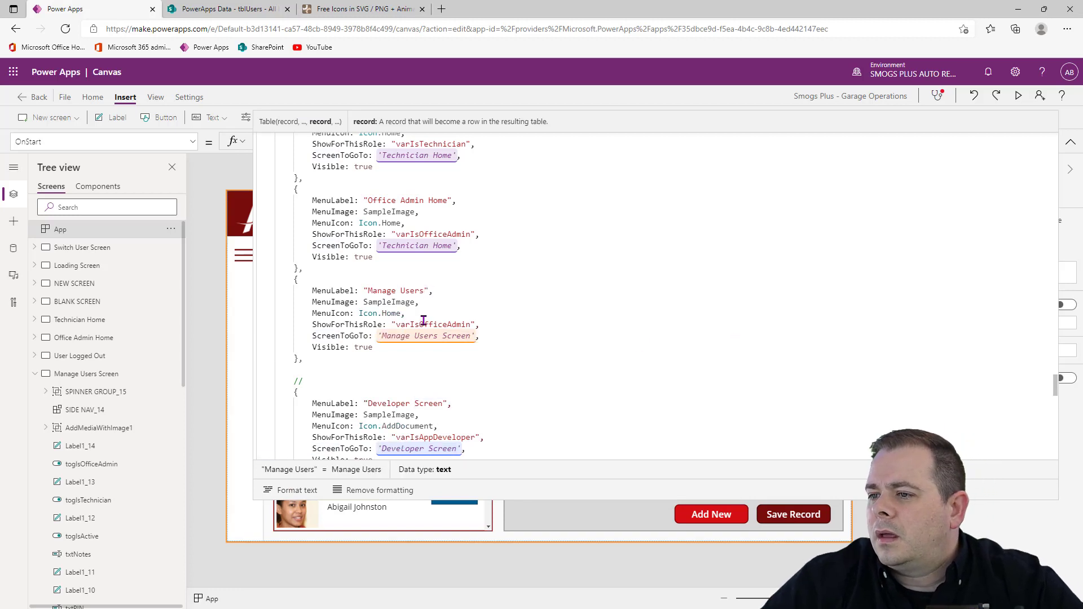
# Step: Change the new item's icon from Home to People and remove the leftover comment line
pyautogui.doubleClick(395, 311)
pyautogui.press('BackSpace')
pyautogui.press('BackSpace')
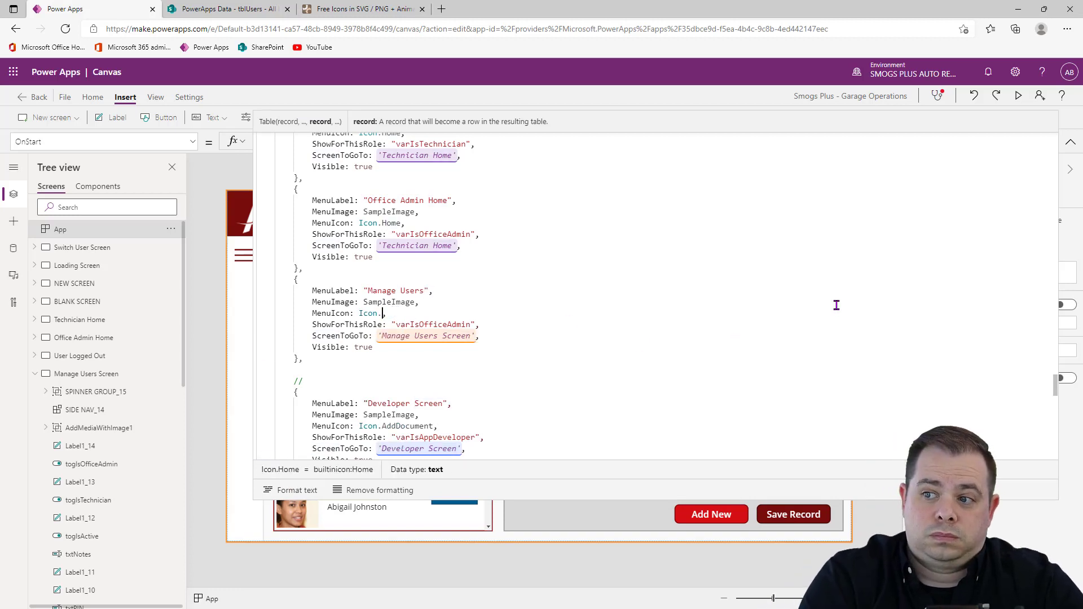
pyautogui.write('.People')
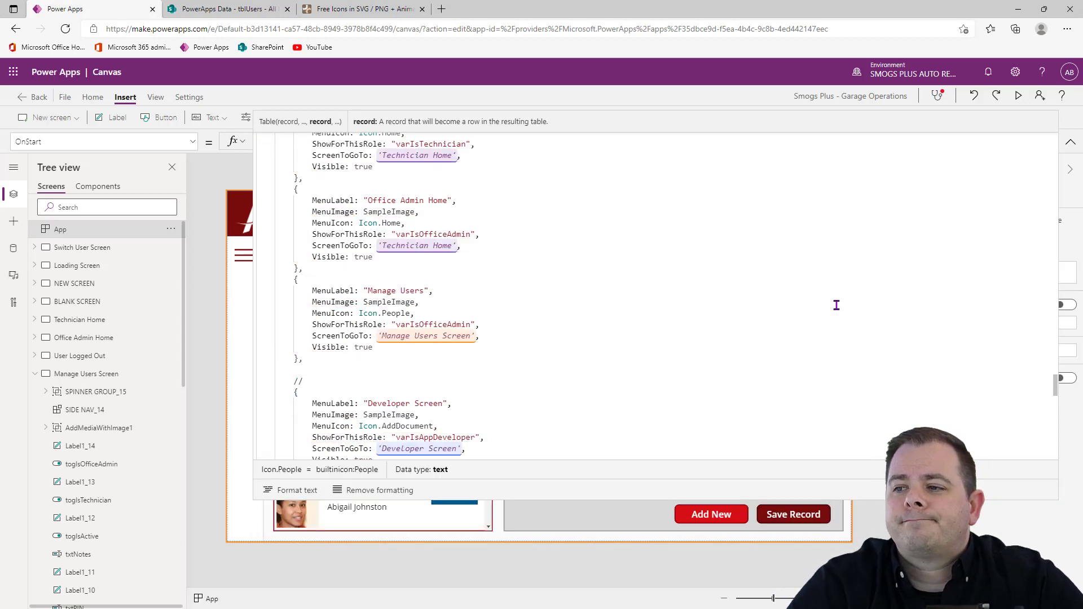
pyautogui.press('Down')
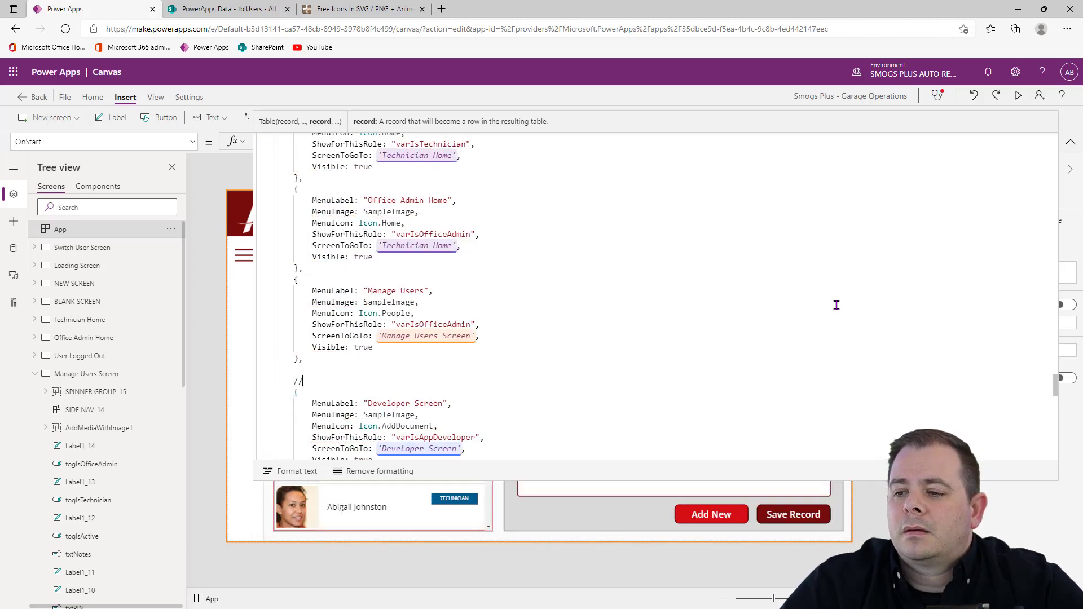
pyautogui.hotkey('shift', 'Up')
pyautogui.press('BackSpace')
pyautogui.press('BackSpace')
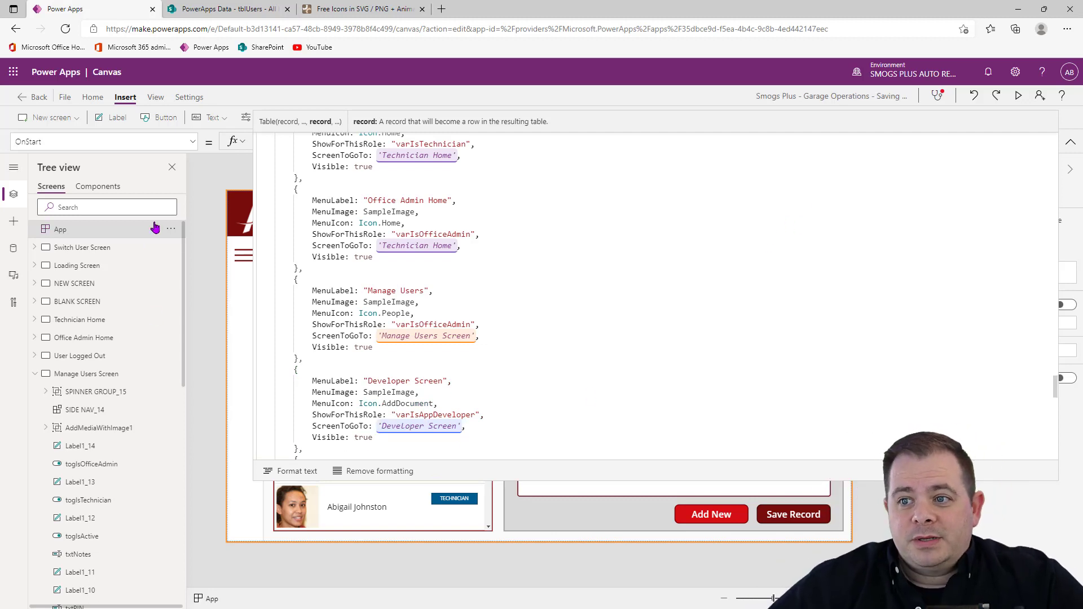
# Step: Rerun the App's OnStart formula and start previewing the app
pyautogui.click(171, 228)
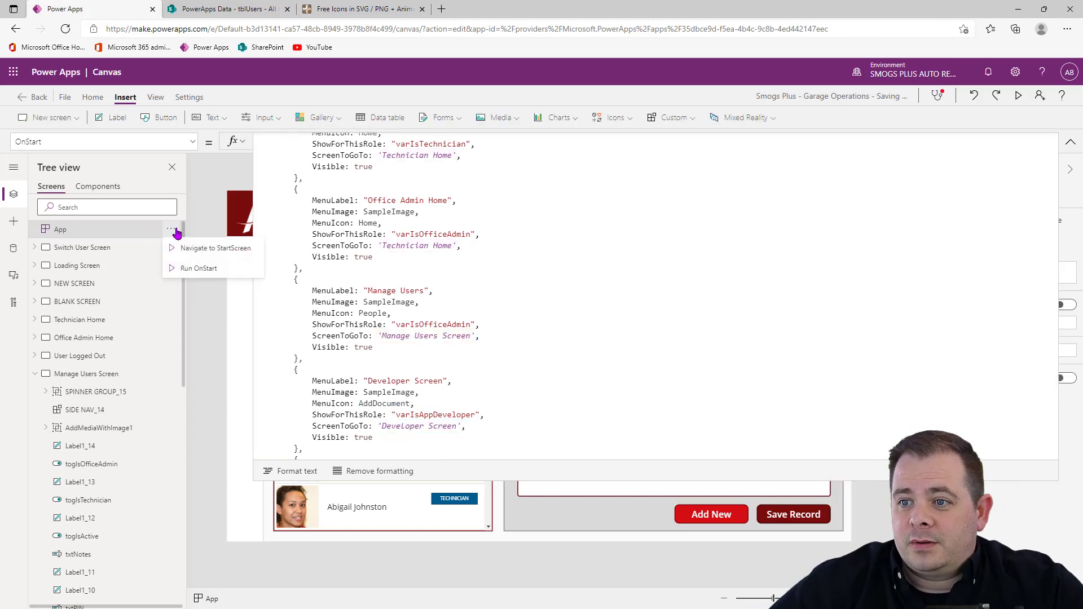
pyautogui.click(197, 270)
pyautogui.click(1070, 143)
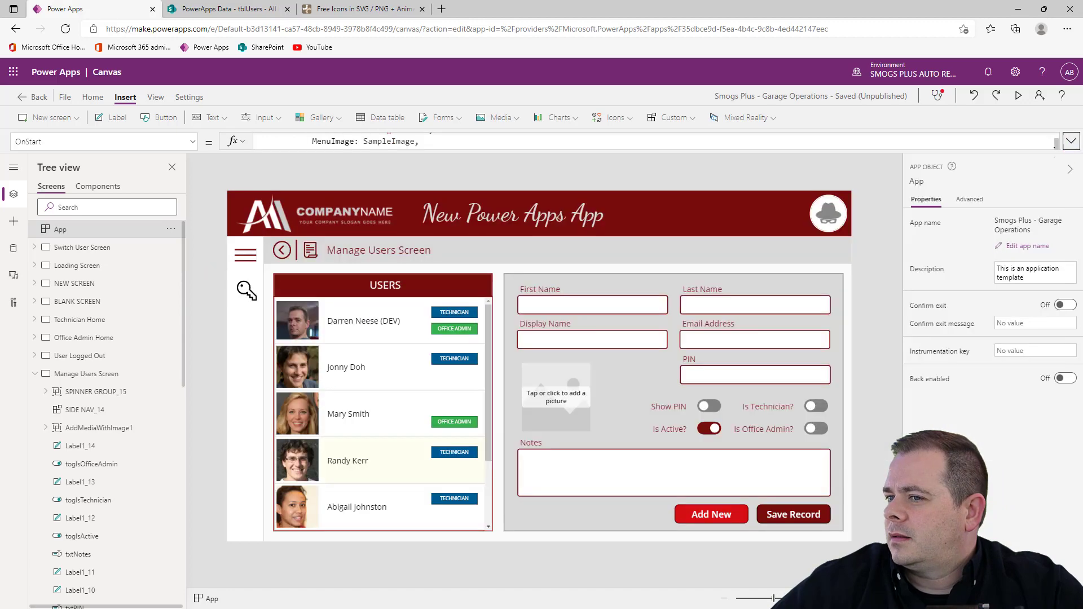
pyautogui.click(1018, 95)
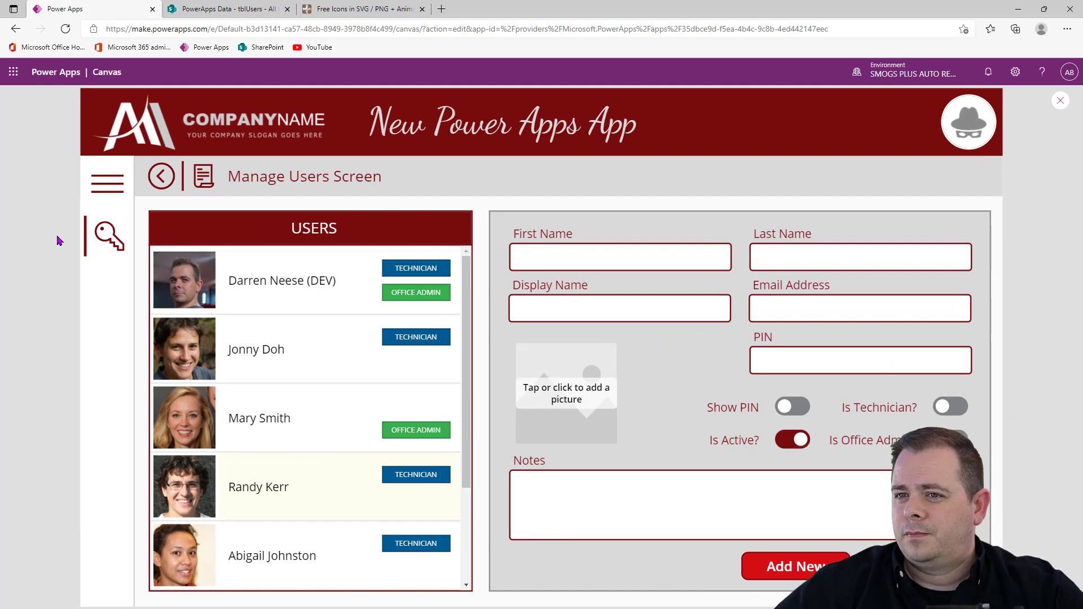
# Step: Log in as the third office admin with their PIN and choose Manage Users from the side menu
pyautogui.click(109, 234)
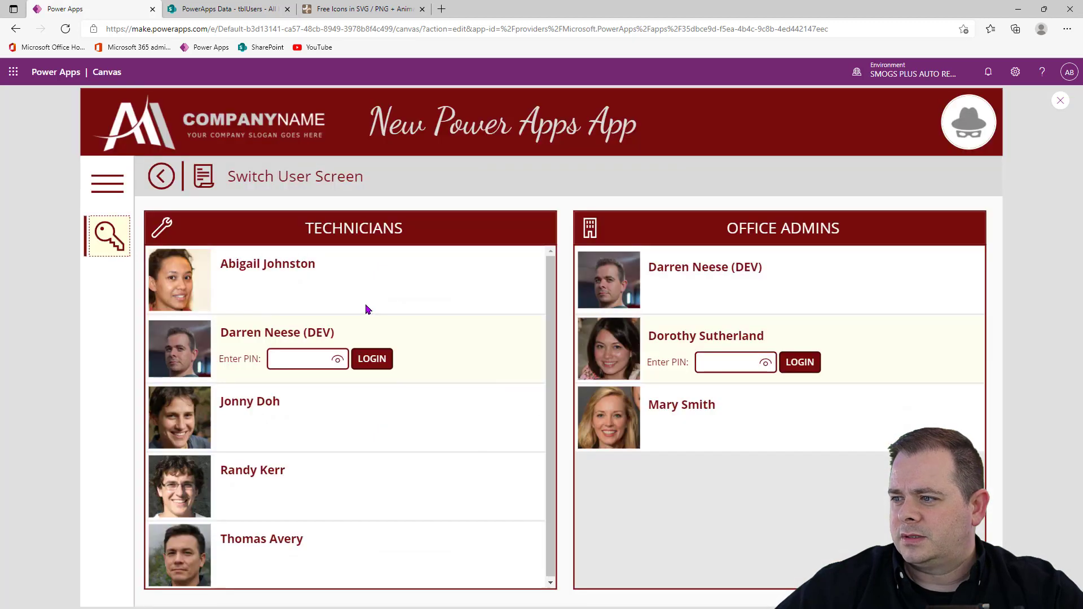
pyautogui.click(871, 431)
pyautogui.click(747, 430)
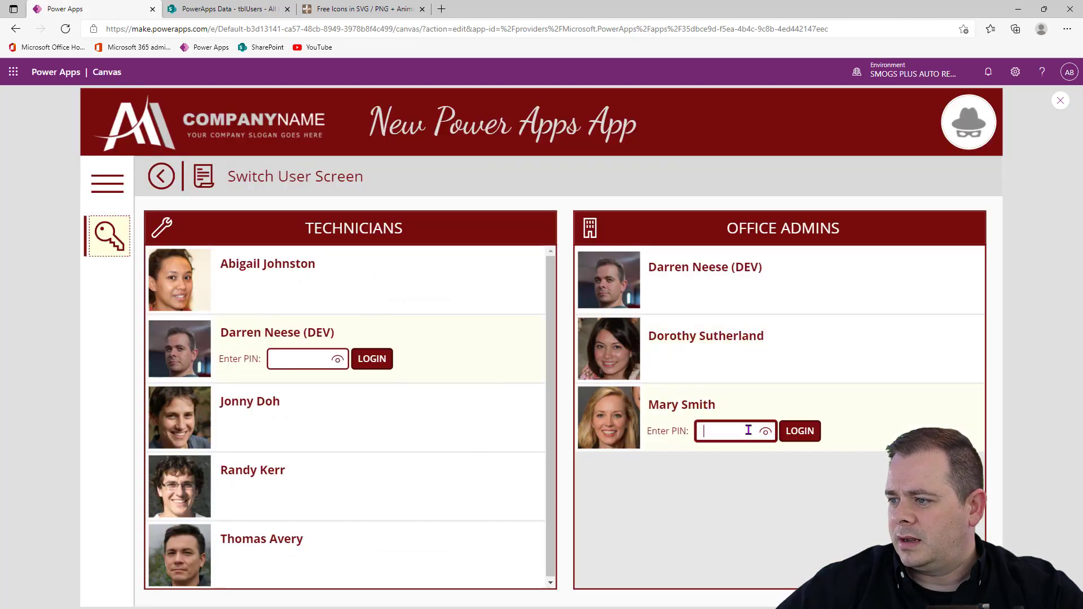
pyautogui.write('••••')
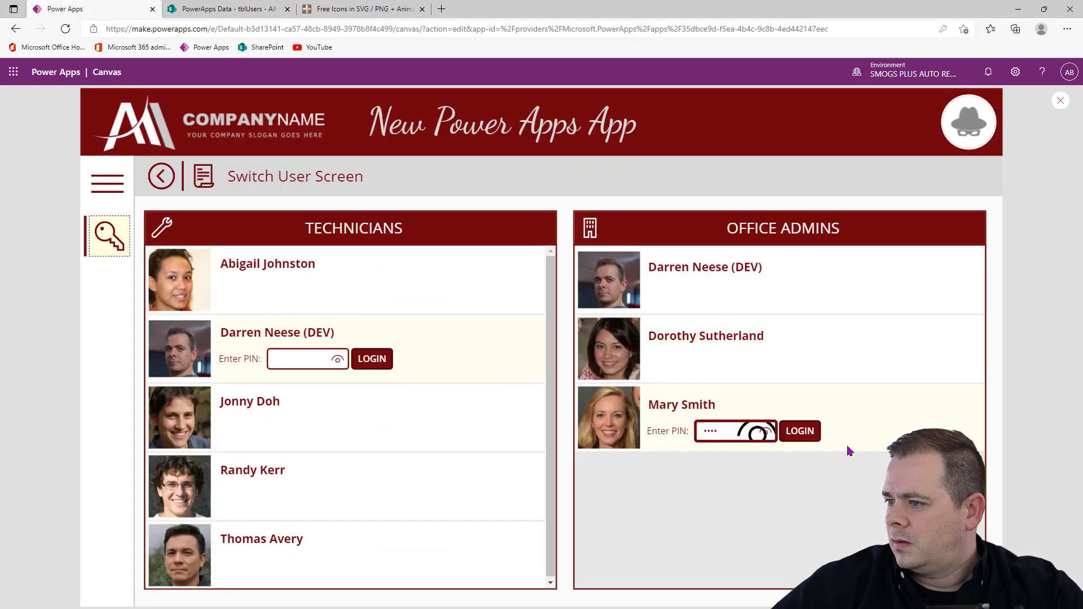
pyautogui.click(814, 439)
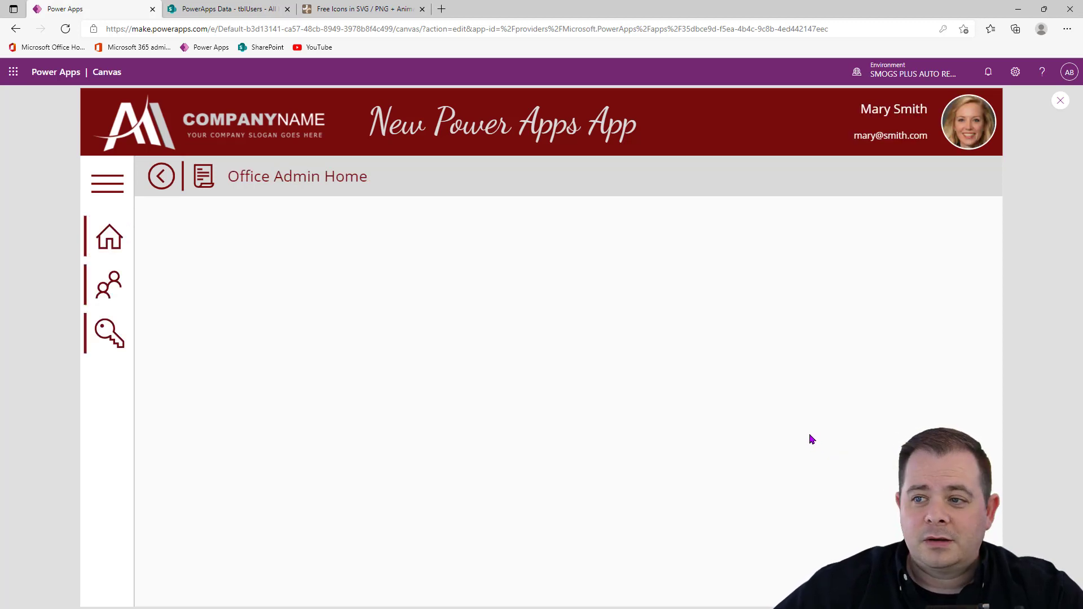
pyautogui.click(107, 183)
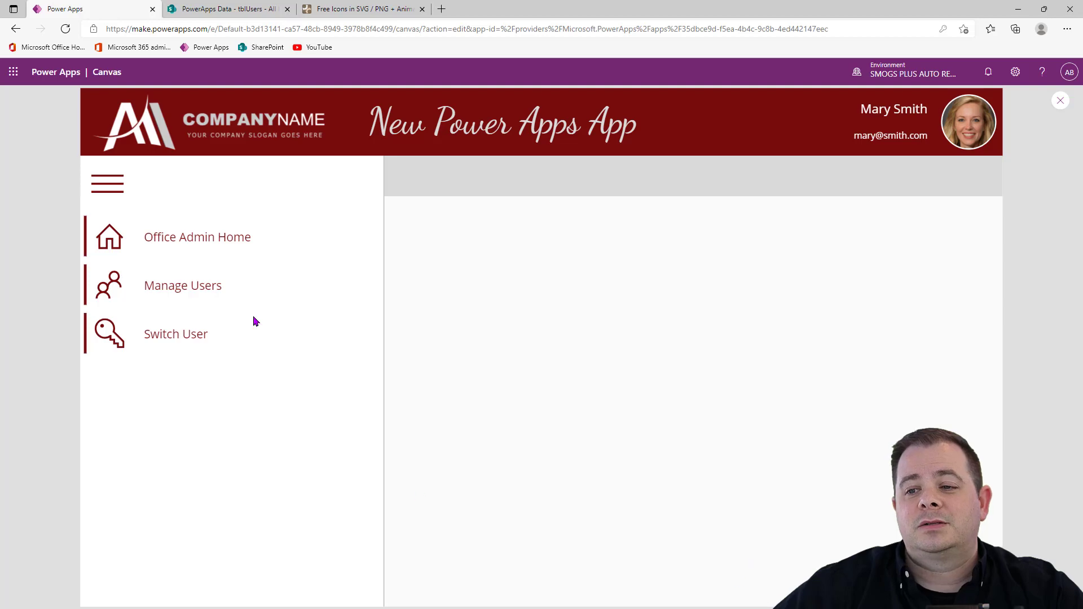
pyautogui.click(170, 284)
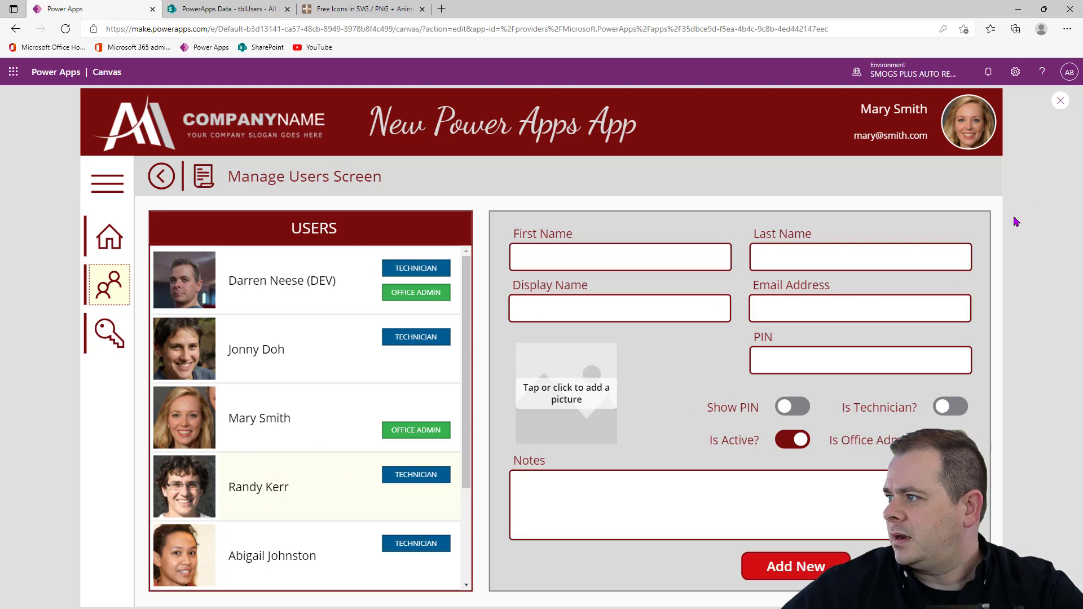
# Step: Leave preview and inspect the Patch call in the Manage Users Screen's OnVisible formula
pyautogui.click(1059, 100)
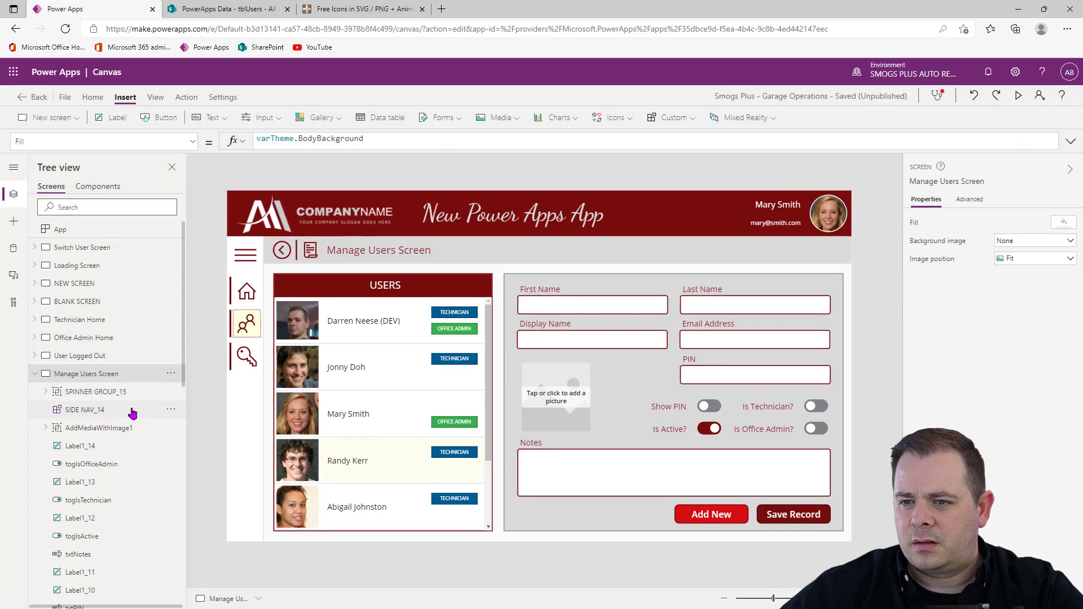
pyautogui.click(184, 97)
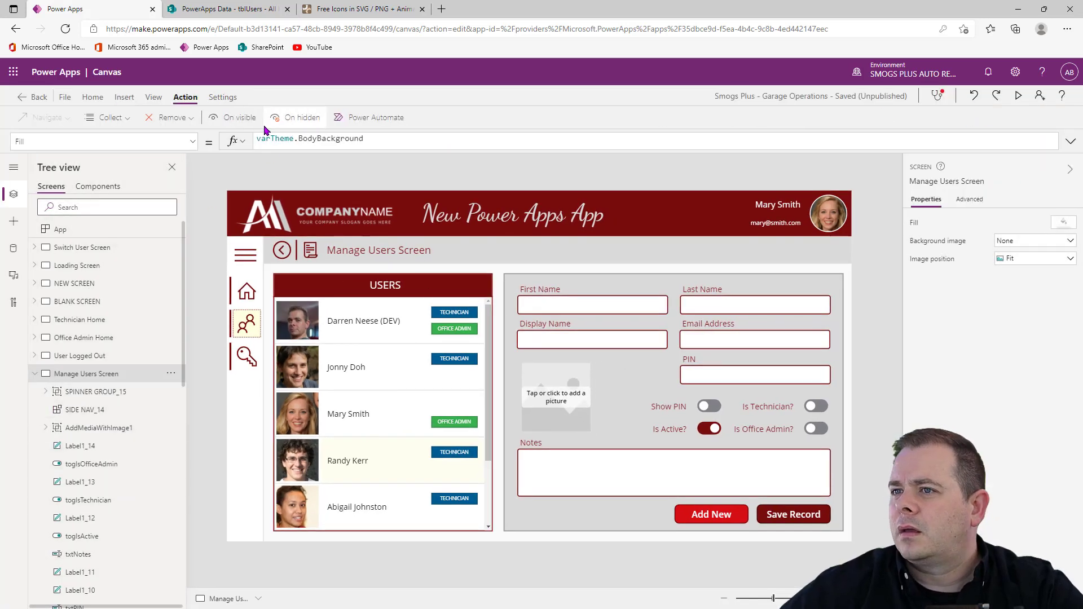
pyautogui.click(234, 117)
pyautogui.click(1071, 141)
pyautogui.click(387, 251)
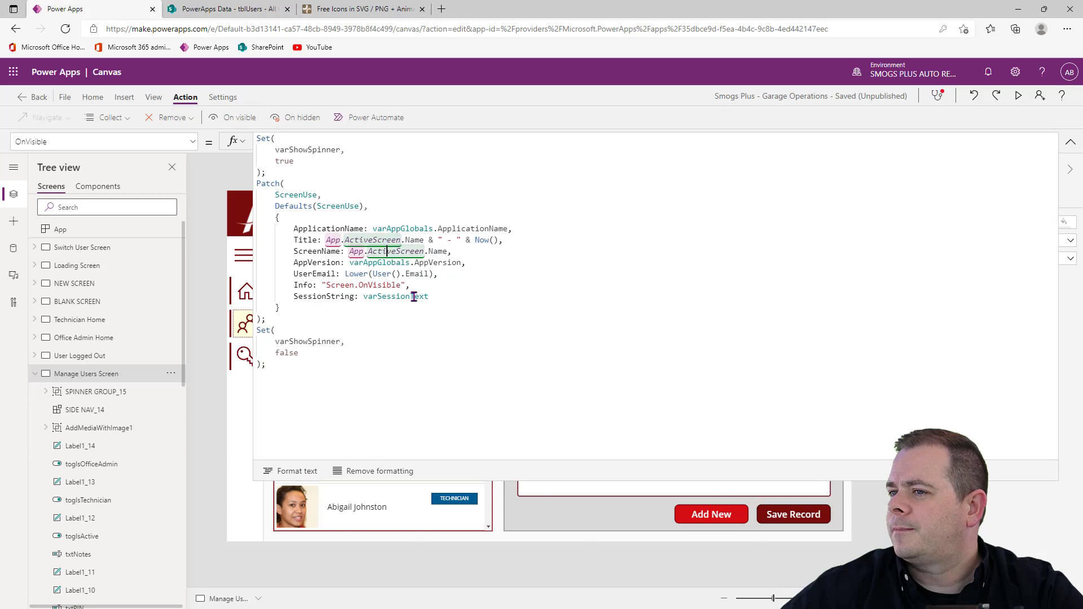
pyautogui.click(318, 379)
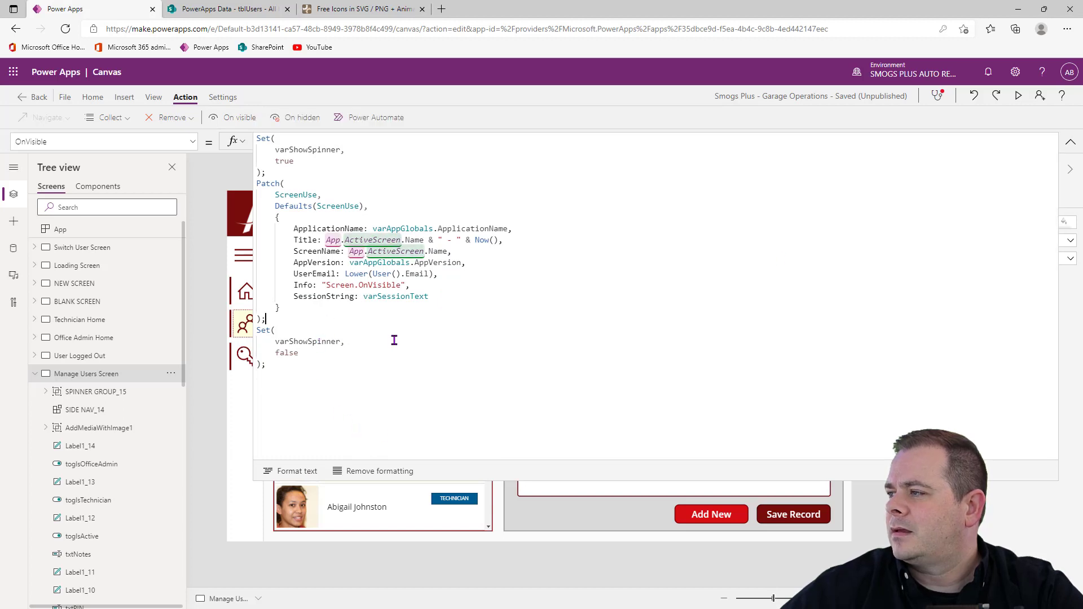
pyautogui.click(1070, 141)
# Step: Copy galUserList's OnSelect reset formula into OnVisible after the Patch call, then open Technician Home
pyautogui.click(445, 409)
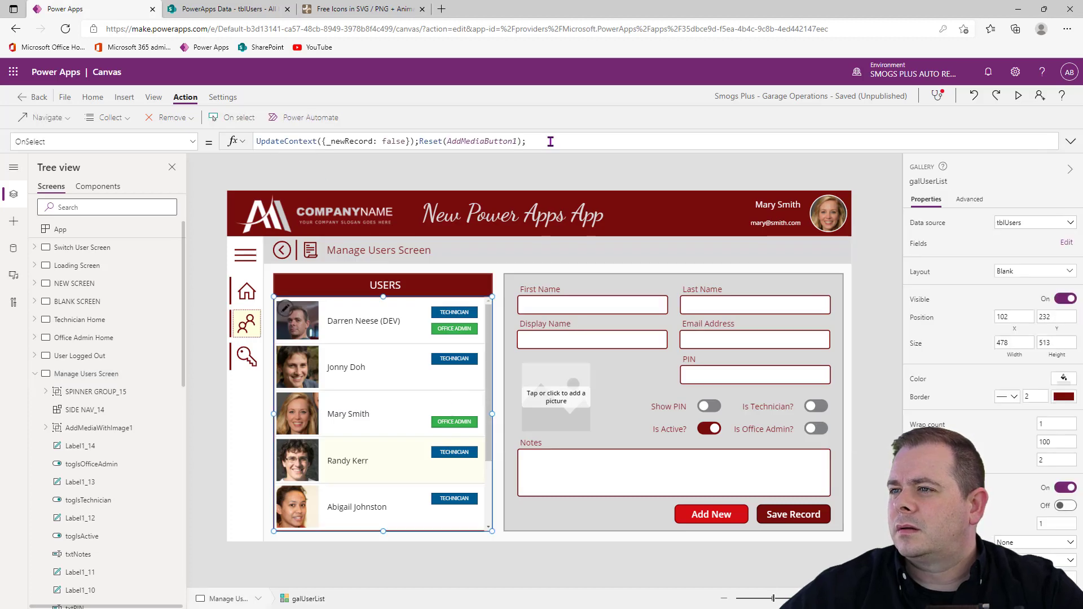
pyautogui.moveTo(526, 141); pyautogui.dragTo(192, 145)
pyautogui.hotkey('ctrl', 'c')
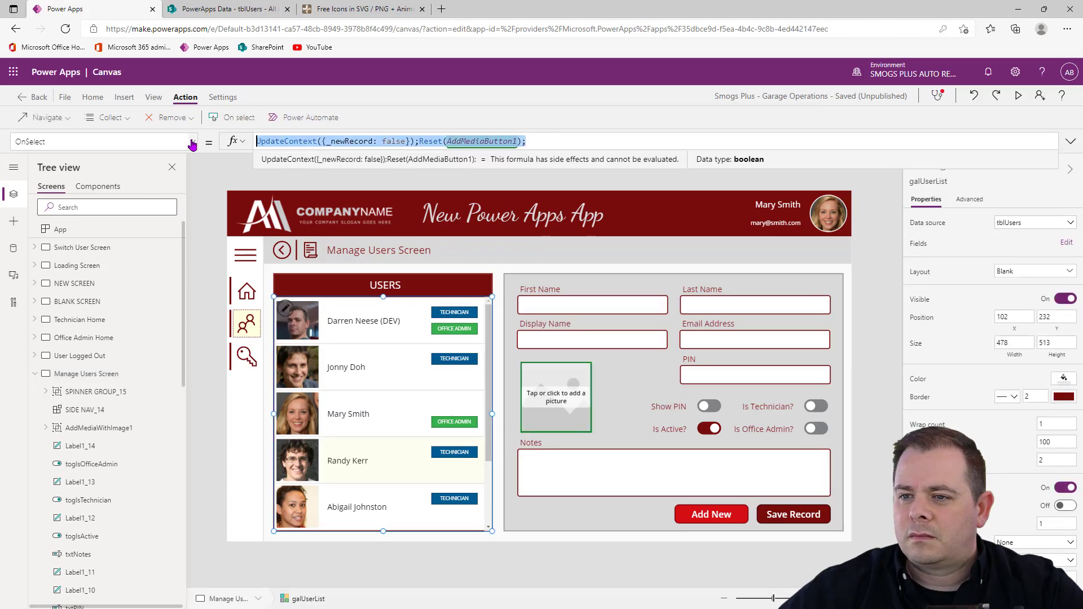
pyautogui.click(114, 375)
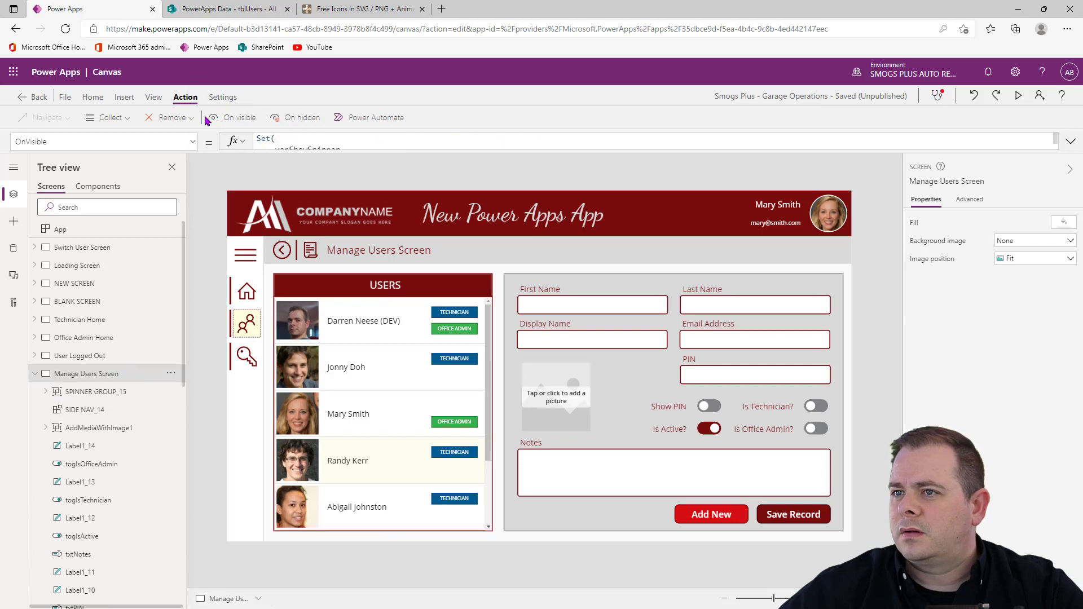
pyautogui.click(1070, 141)
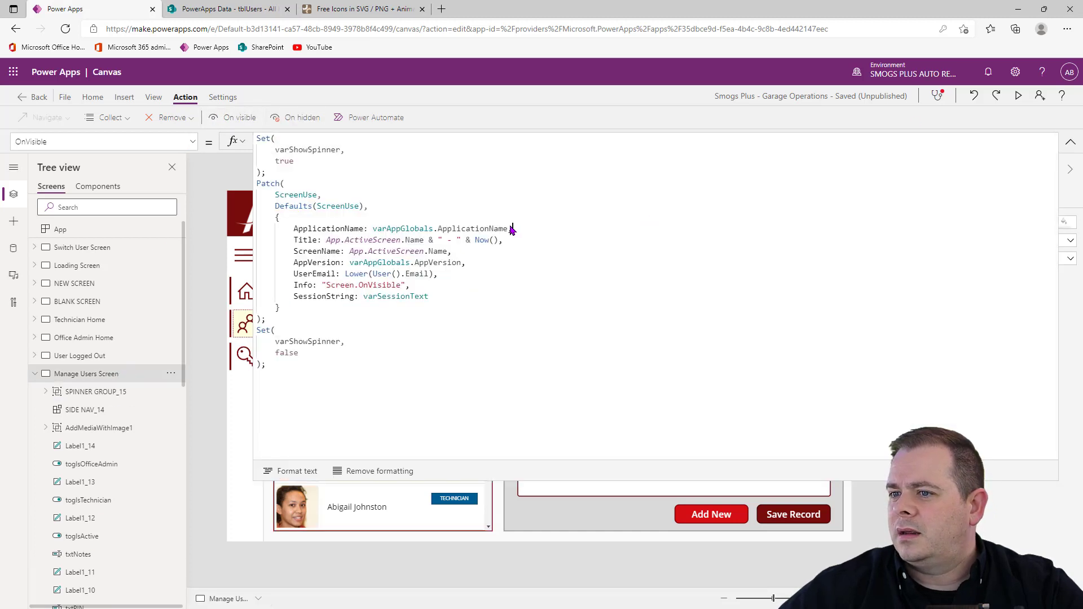
pyautogui.click(295, 317)
pyautogui.press('Return')
pyautogui.hotkey('ctrl', 'v')
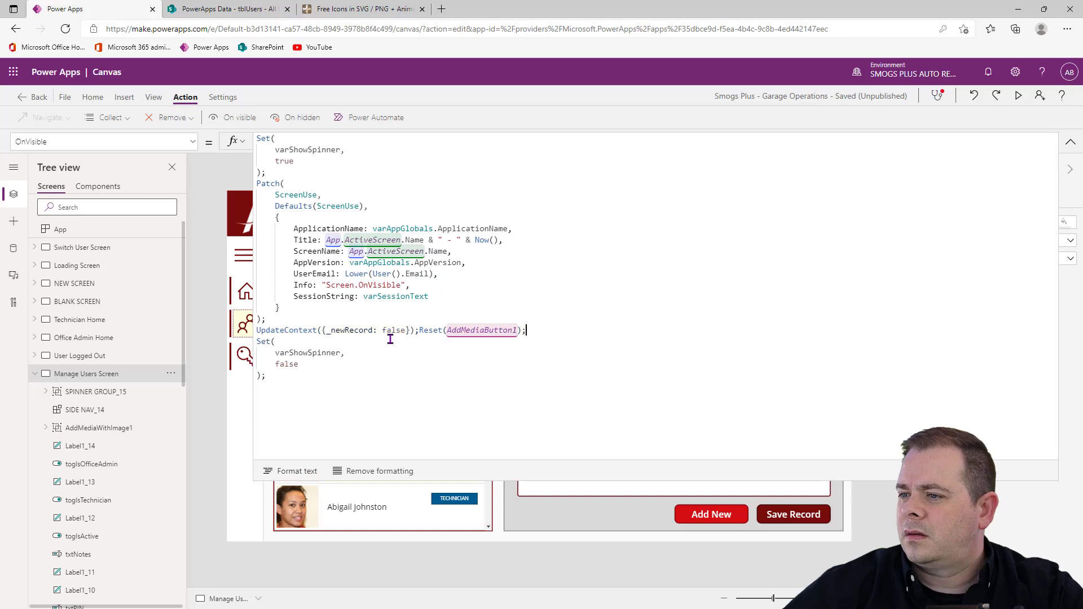
pyautogui.click(1070, 141)
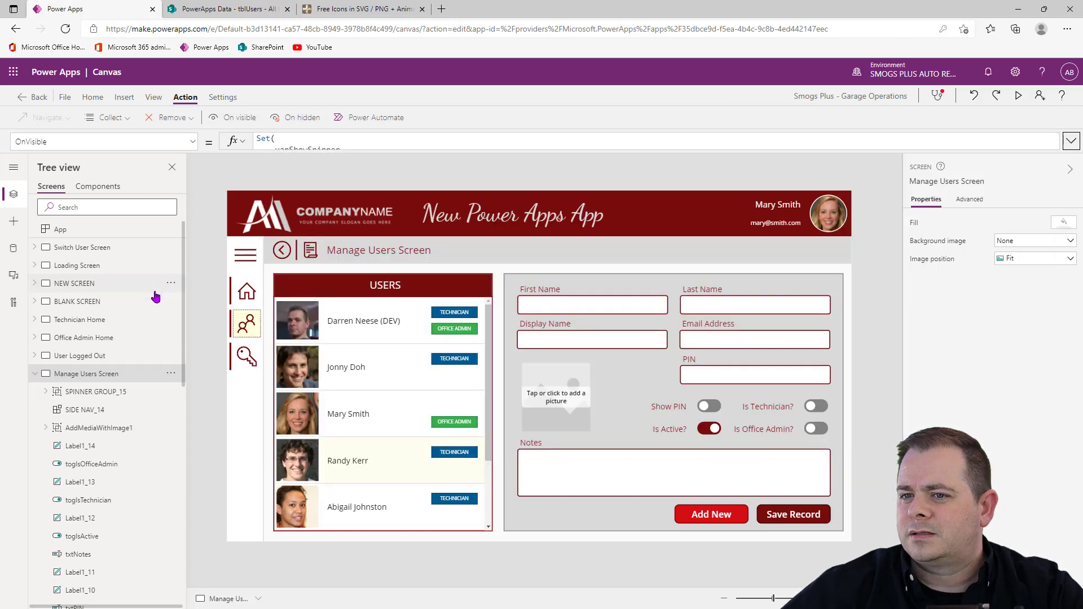
pyautogui.keyDown('alt'); pyautogui.click(246, 291); pyautogui.keyUp('alt')
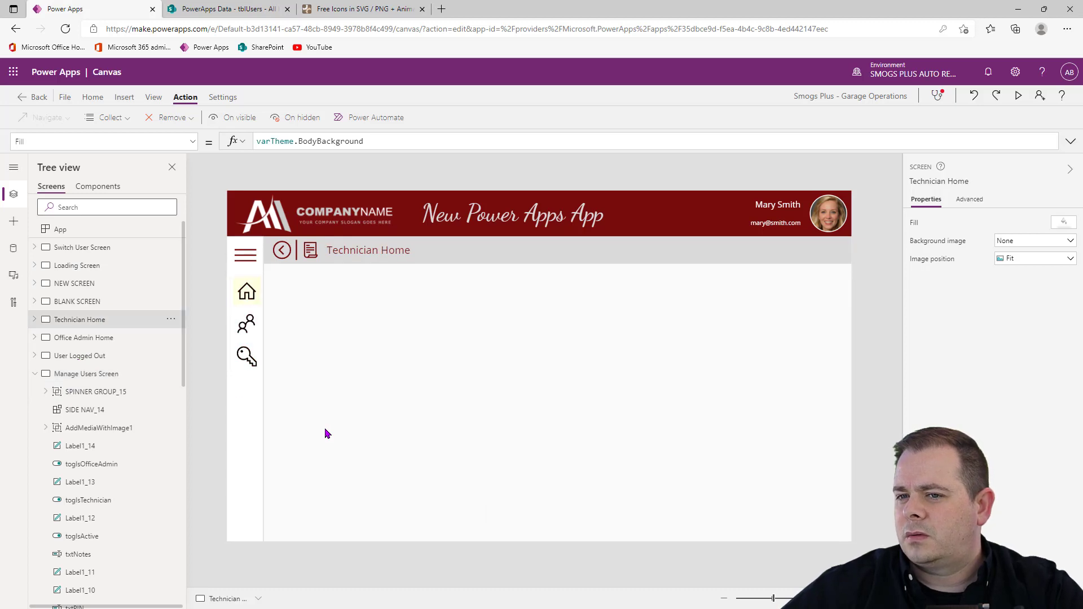
# Step: In preview, select several users in the Manage Users gallery so each fills the details form
pyautogui.click(1015, 101)
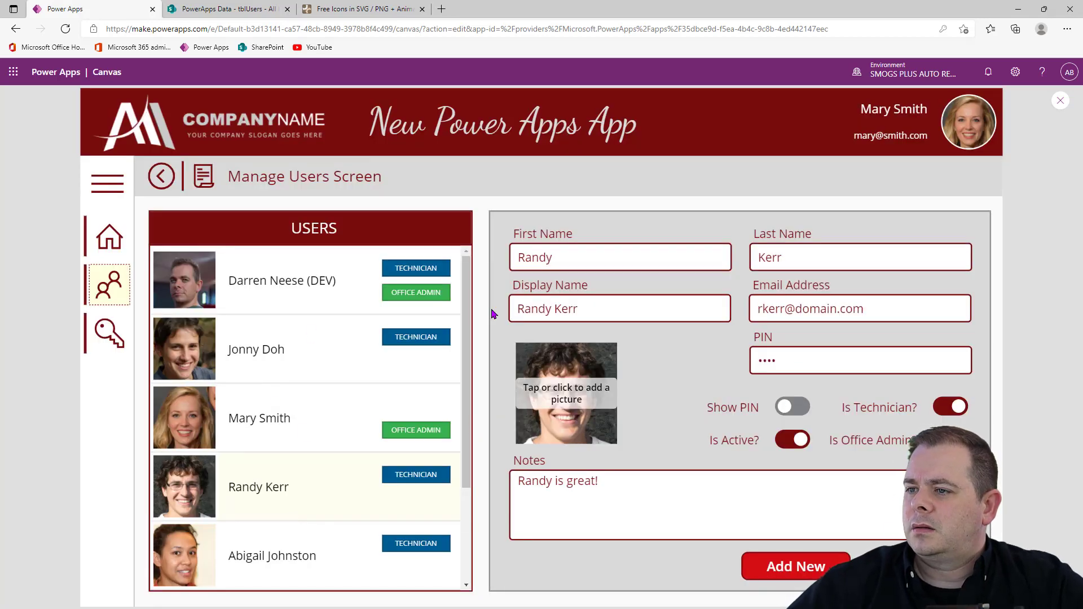
pyautogui.click(272, 276)
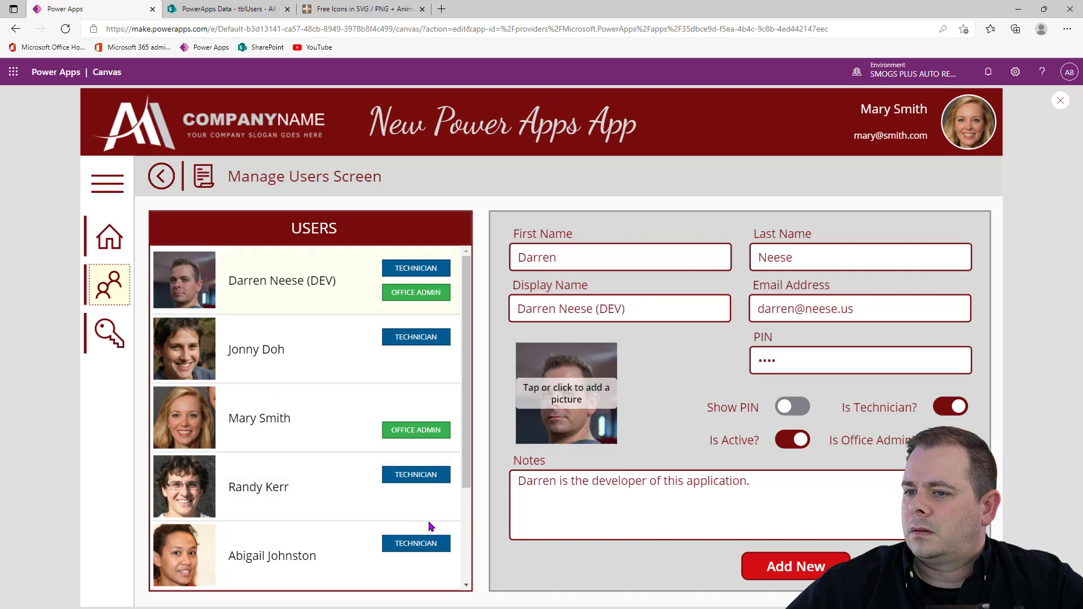
pyautogui.click(305, 353)
pyautogui.click(287, 536)
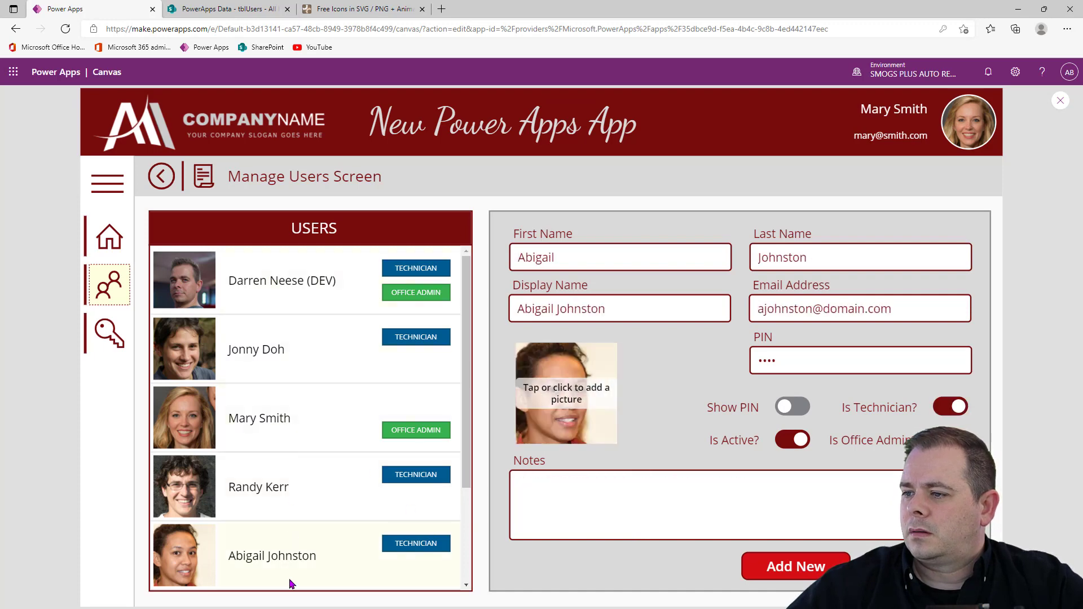
pyautogui.scroll(-2, 310, 558)
pyautogui.click(313, 550)
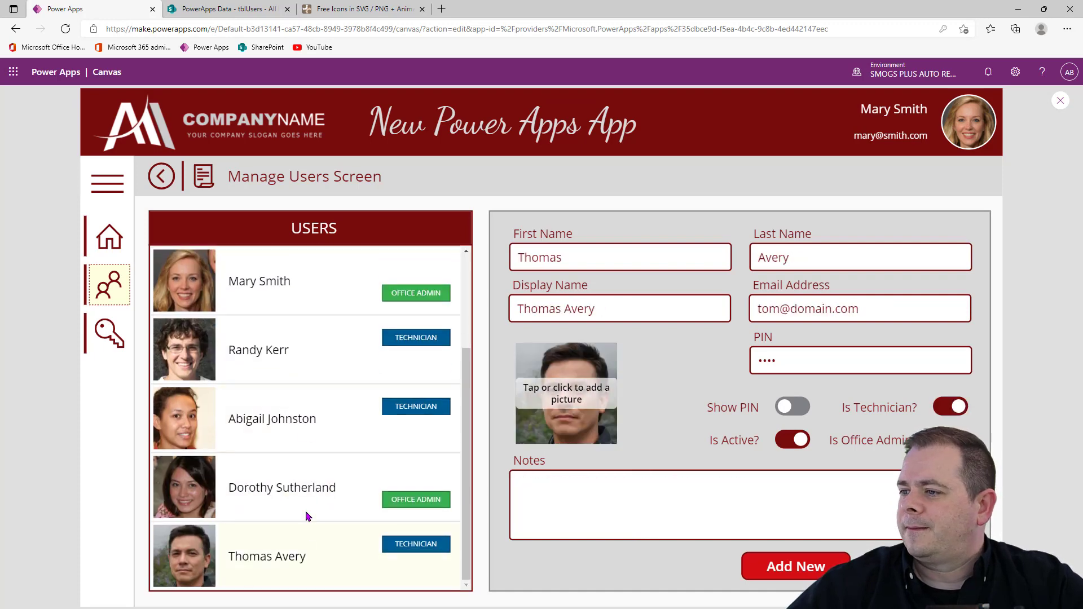
pyautogui.click(259, 326)
pyautogui.scroll(2, 329, 393)
pyautogui.click(328, 272)
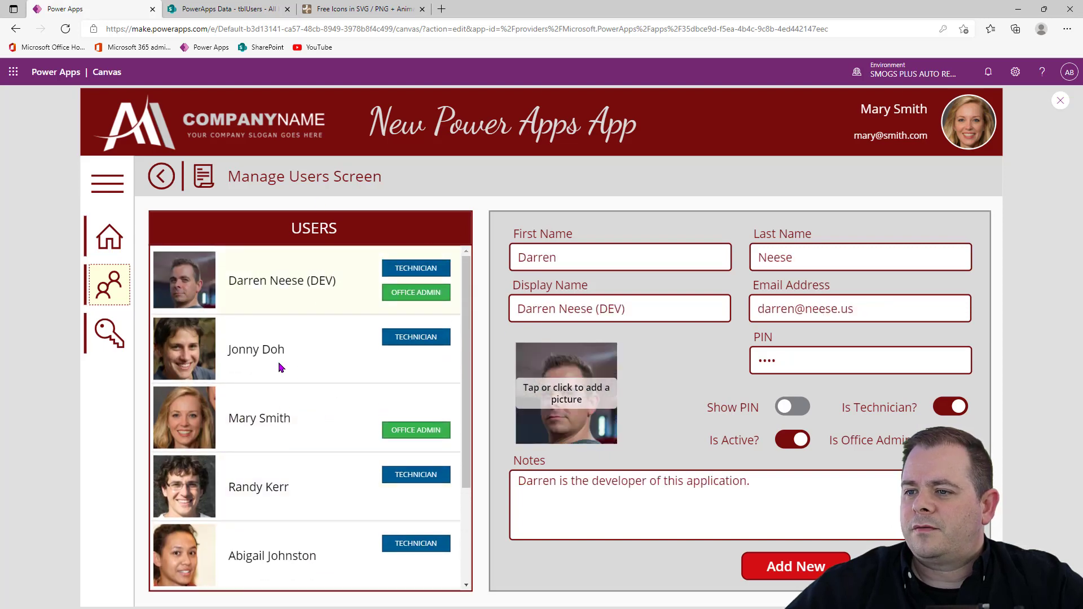
pyautogui.click(278, 360)
# Step: Move between the Technician Home, Manage Users and Switch User screens, then exit preview
pyautogui.click(108, 236)
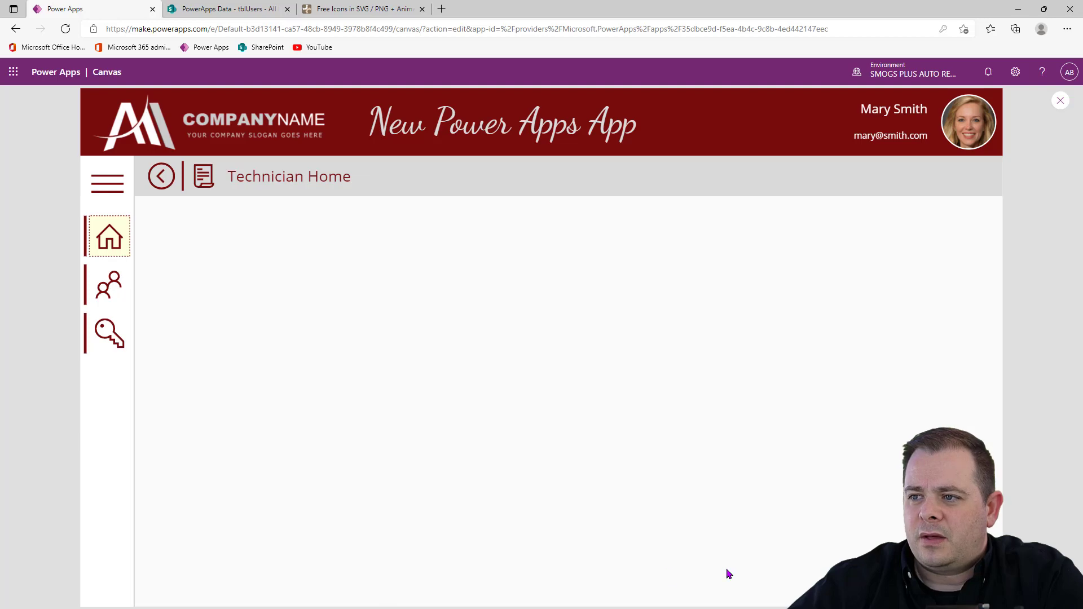
pyautogui.click(115, 283)
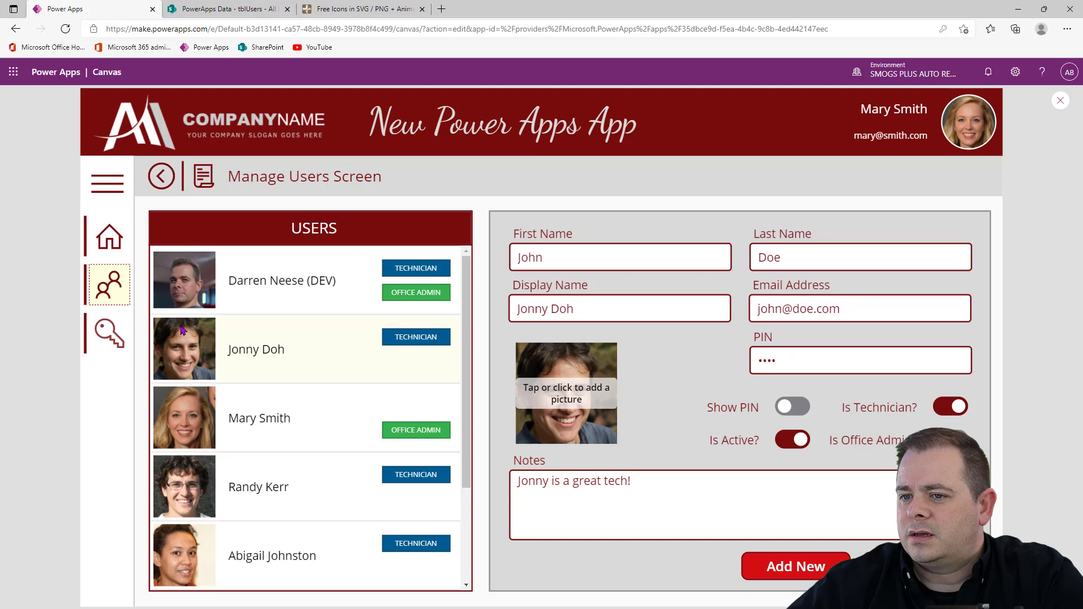
pyautogui.click(104, 337)
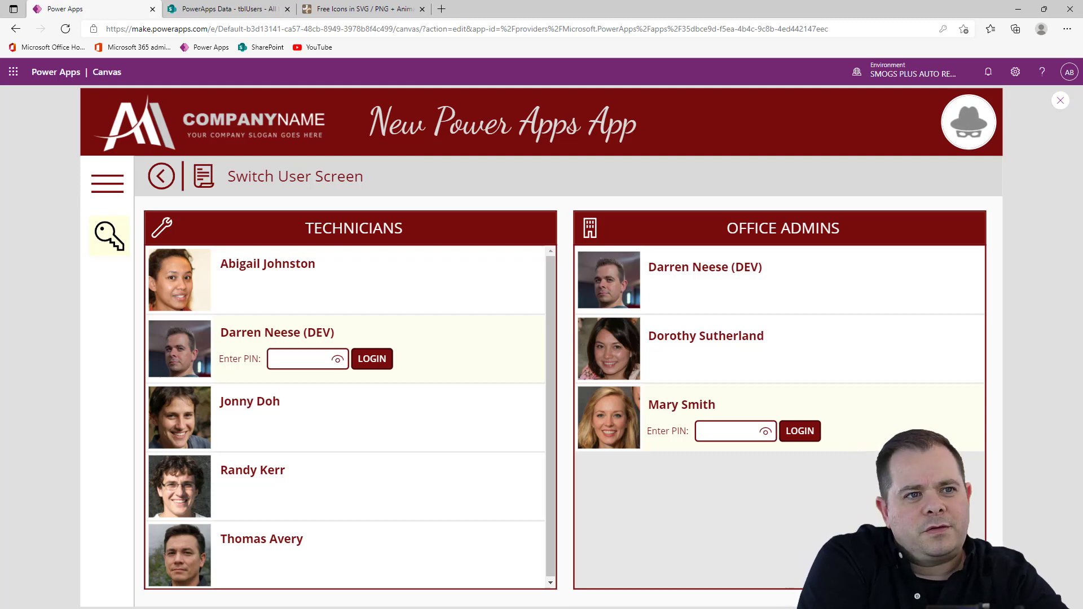
pyautogui.press('Escape')
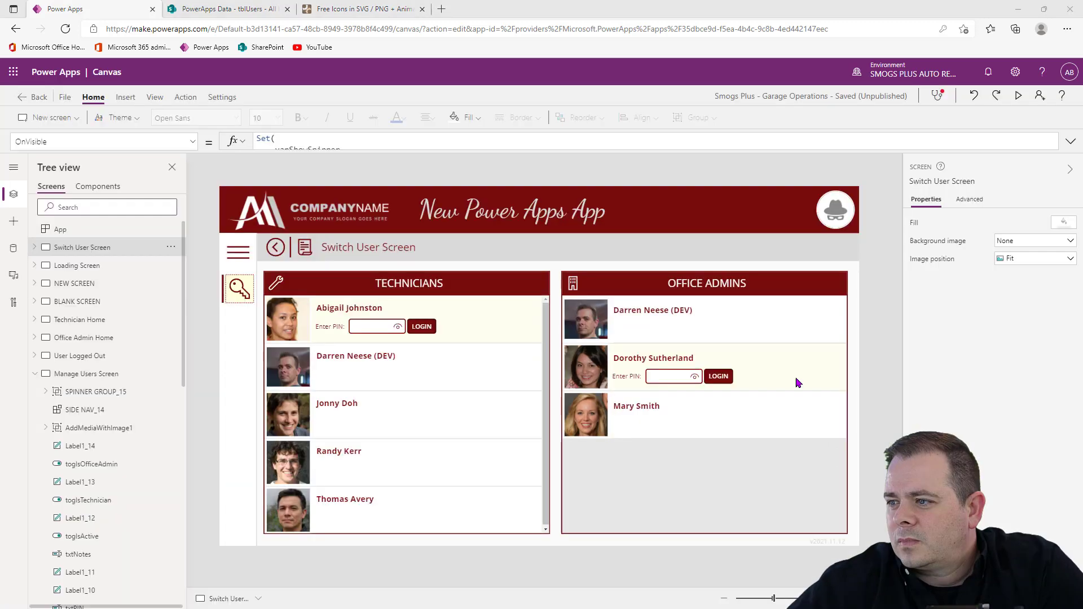